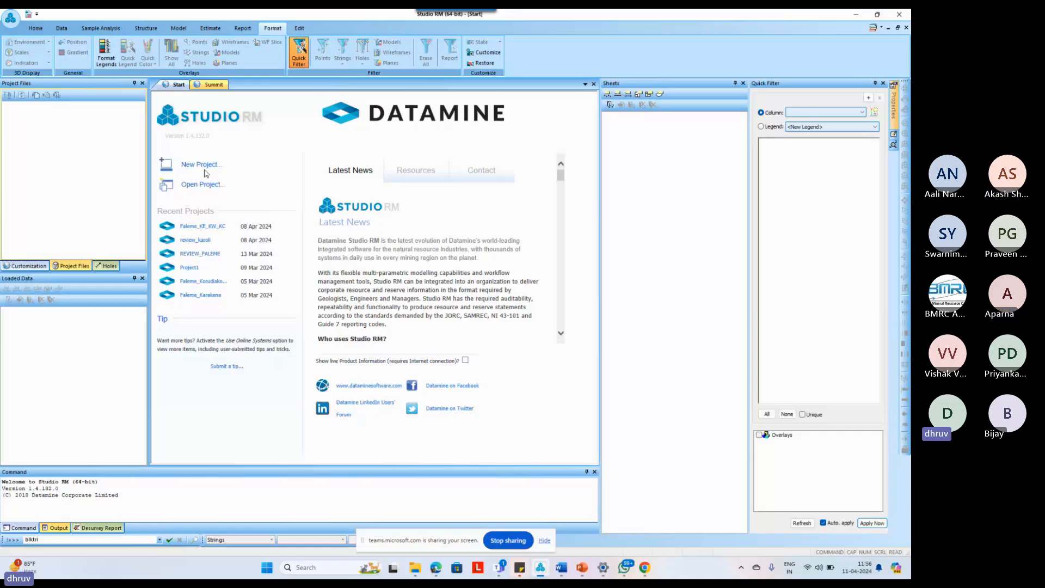
Switch to File Explorer and open the DMTutorials folder inside Database on the C: drive.
{"action": "left_click", "coordinate": [414, 567]}
{"action": "left_click", "coordinate": [440, 370]}
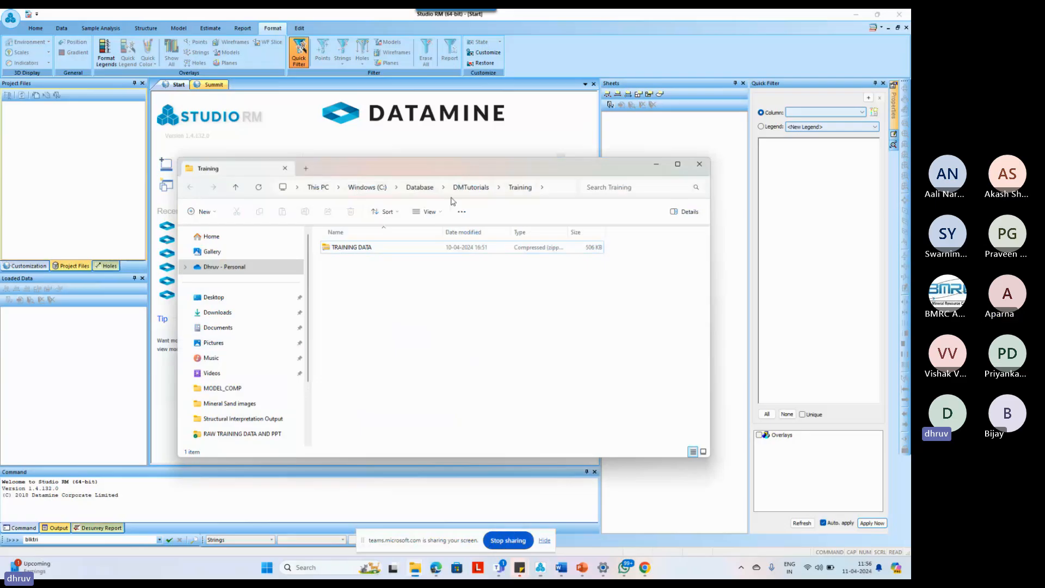
{"action": "double_click", "coordinate": [456, 168]}
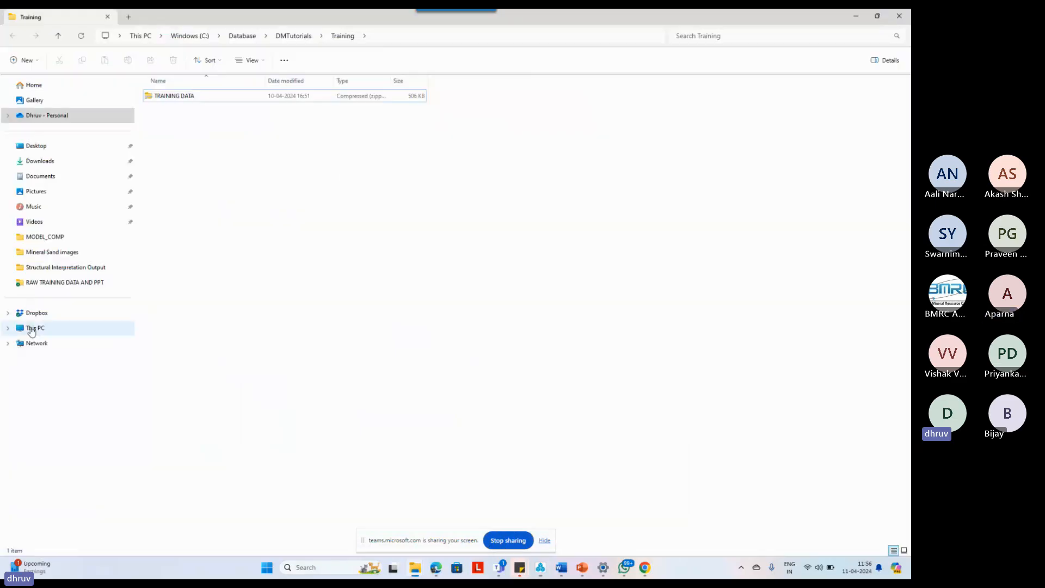
{"action": "left_click", "coordinate": [31, 329]}
{"action": "double_click", "coordinate": [202, 103]}
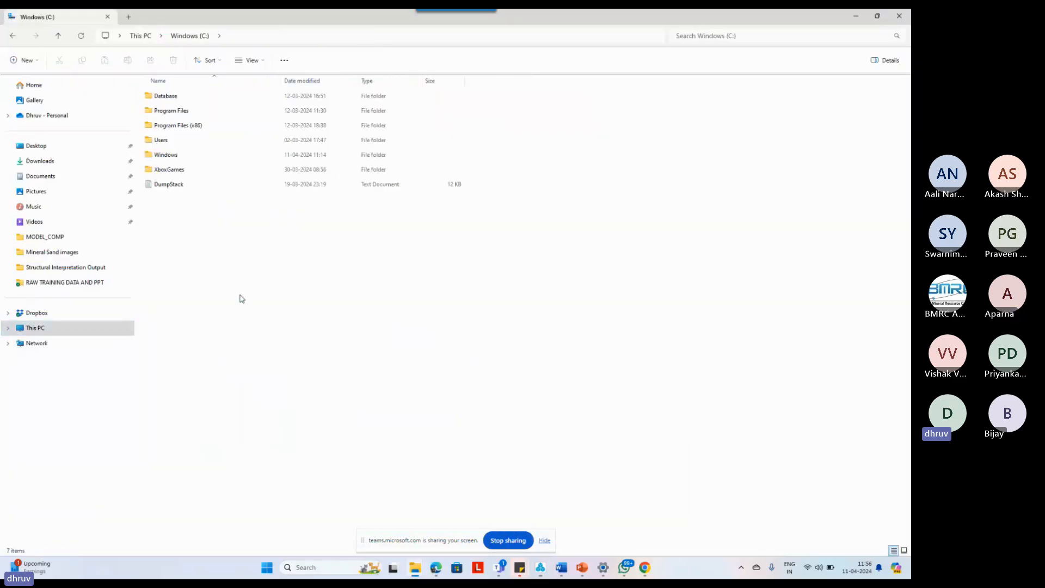
{"action": "left_click", "coordinate": [170, 101]}
{"action": "double_click", "coordinate": [170, 102]}
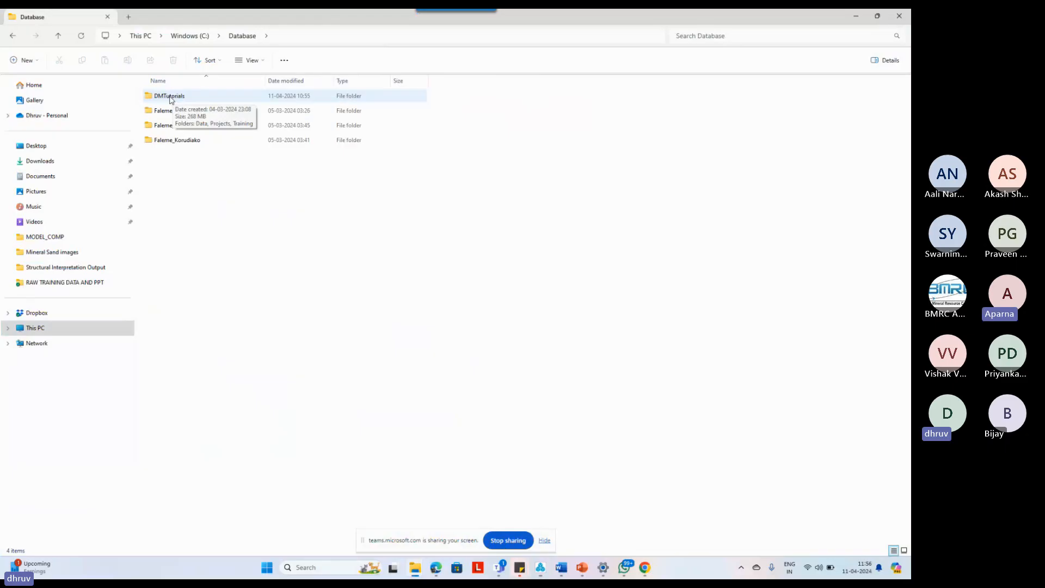
{"action": "double_click", "coordinate": [179, 112]}
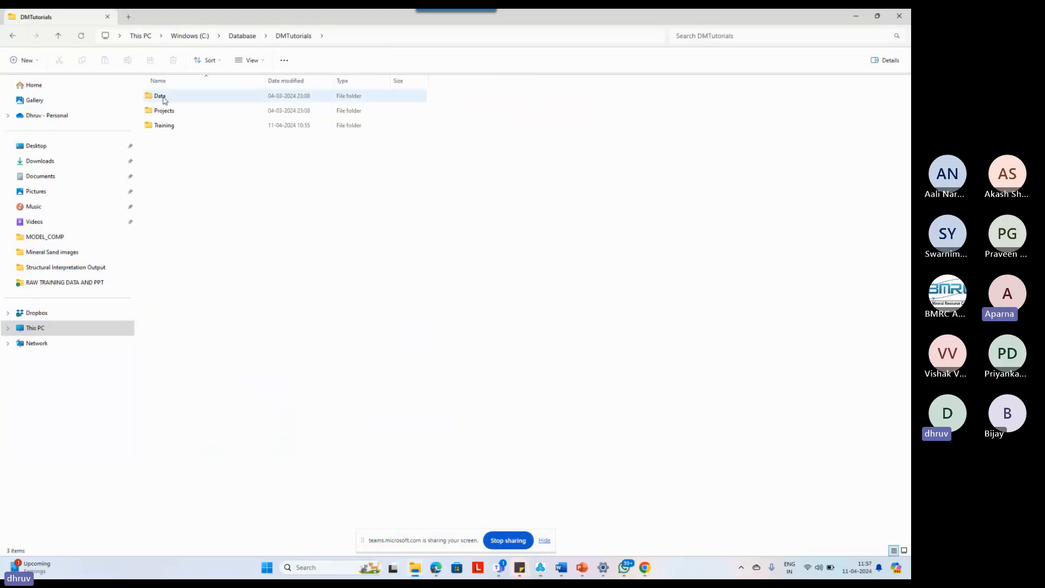
Examine the Data, Projects and Training subfolders of DMTutorials, including the contents of Projects.
{"action": "left_click", "coordinate": [159, 98]}
{"action": "left_click", "coordinate": [163, 109]}
{"action": "left_click", "coordinate": [160, 98]}
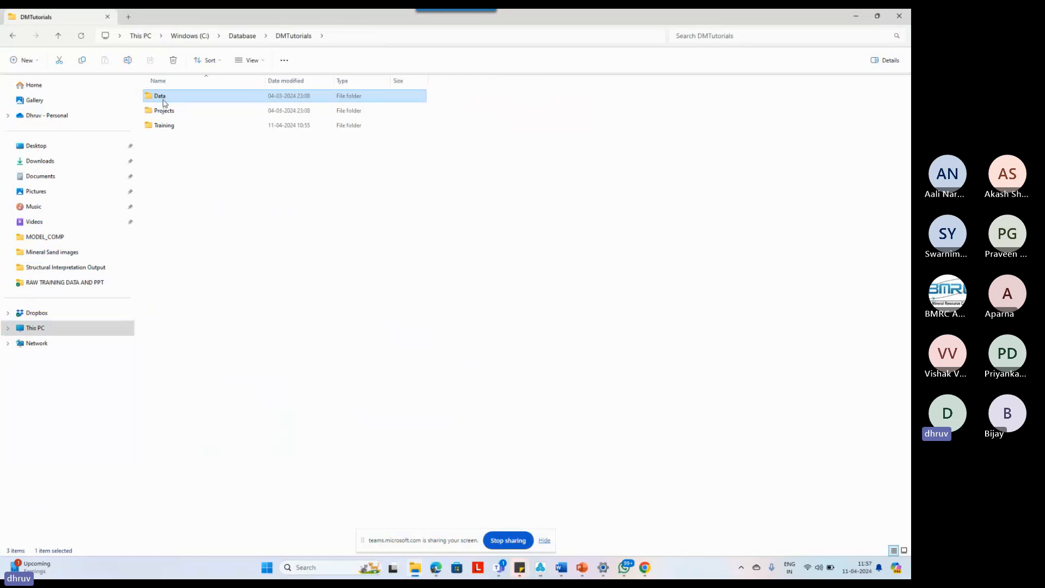
{"action": "left_click", "coordinate": [164, 111]}
{"action": "left_click", "coordinate": [170, 136]}
{"action": "left_click", "coordinate": [172, 110]}
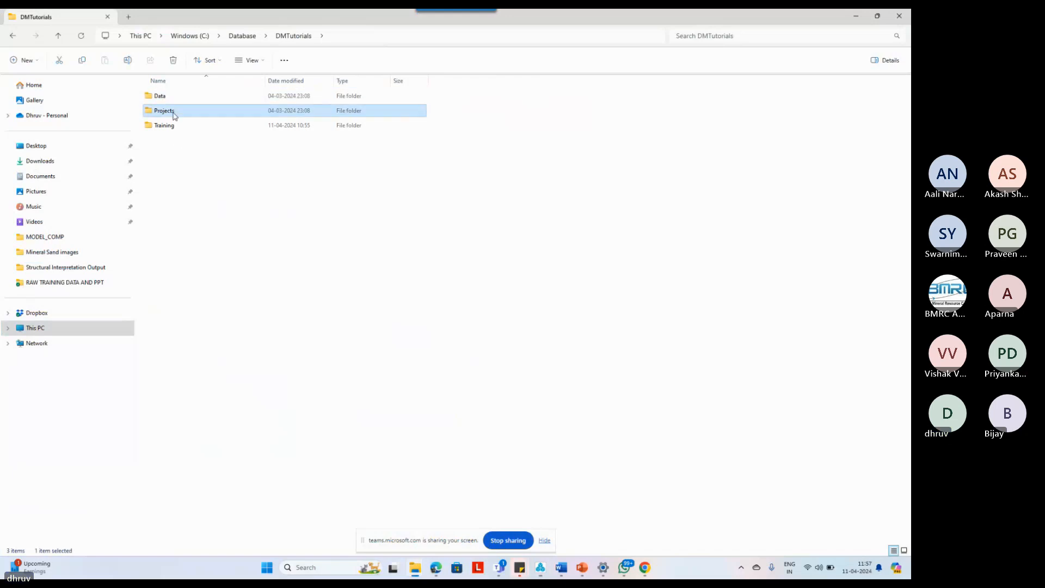
{"action": "double_click", "coordinate": [173, 111]}
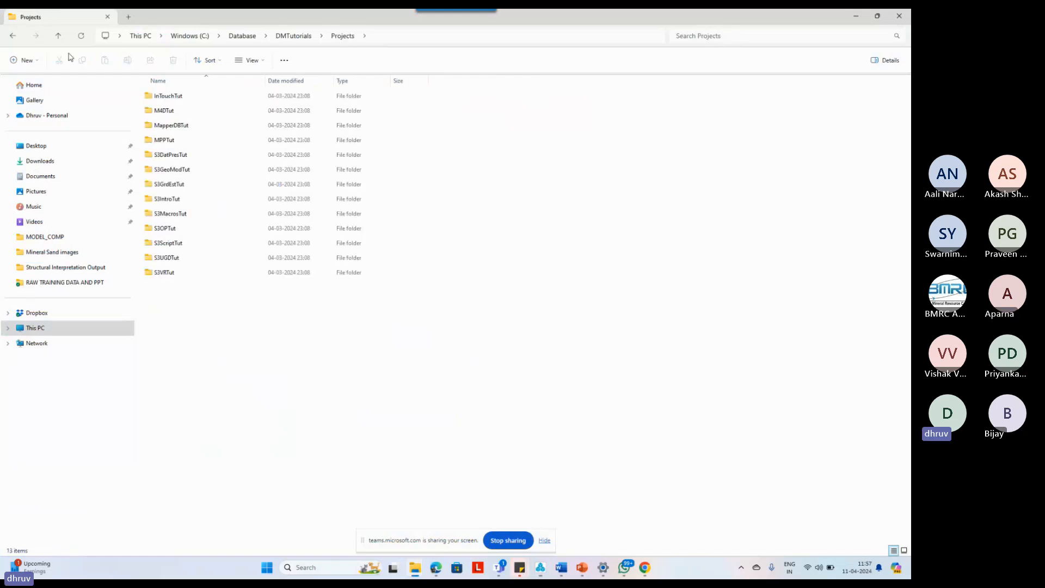
{"action": "left_click", "coordinate": [58, 35]}
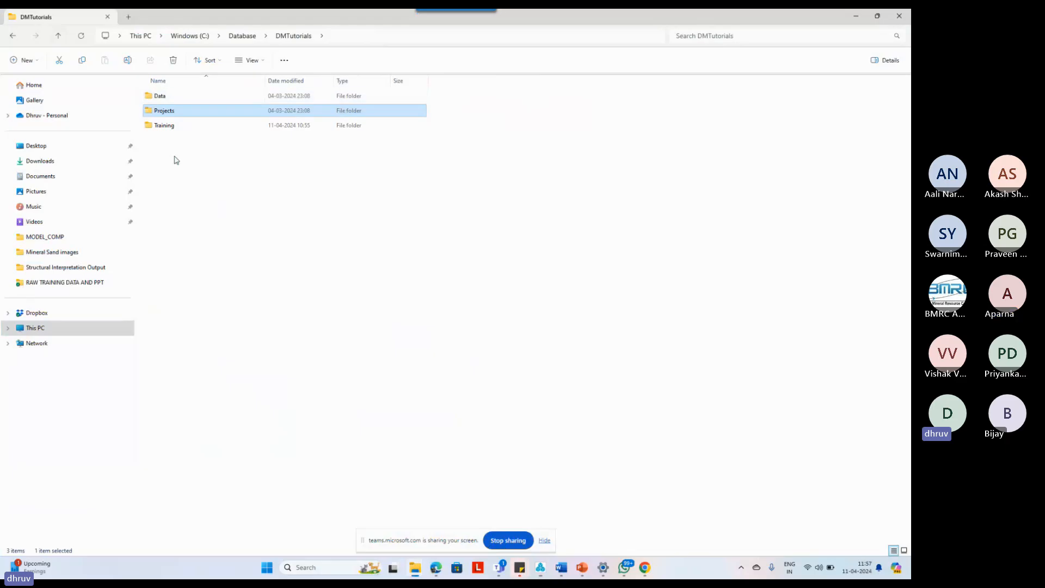
Extract the TRAINING DATA zip archive within the Training folder and dismiss the window showing the extracted files.
{"action": "left_click", "coordinate": [166, 127]}
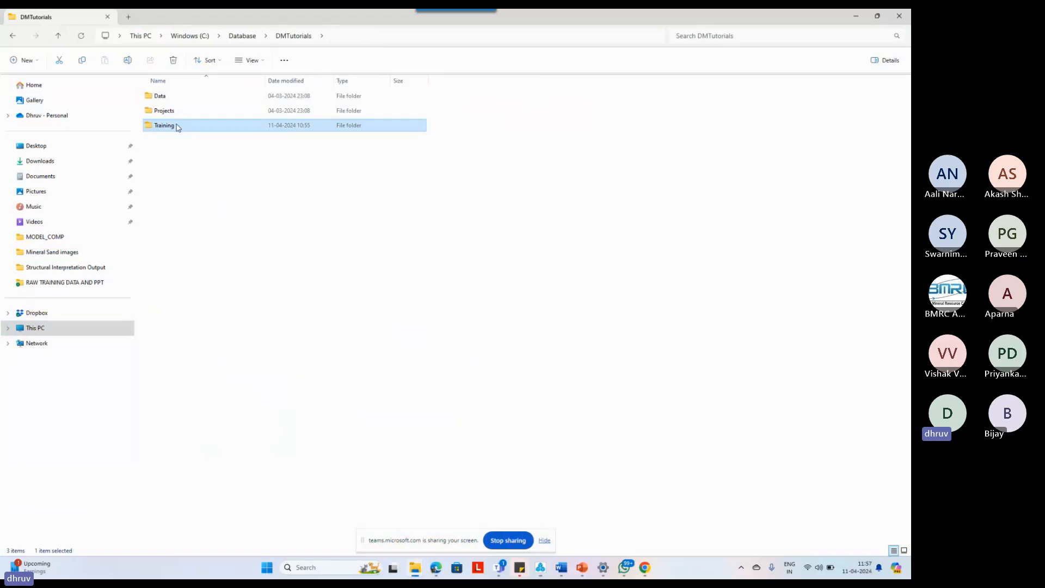
{"action": "double_click", "coordinate": [172, 127]}
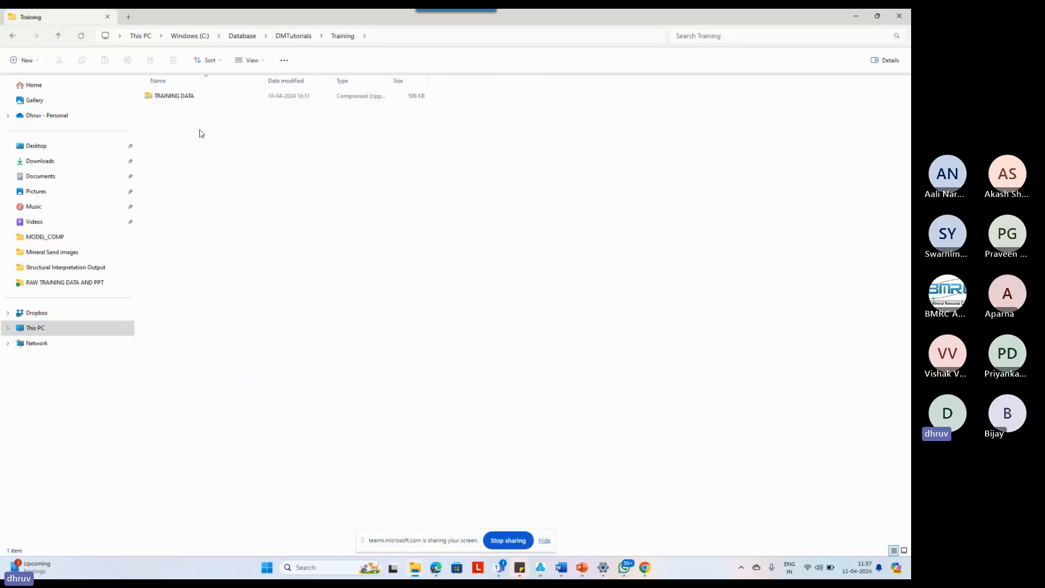
{"action": "left_click", "coordinate": [185, 98]}
{"action": "right_click", "coordinate": [185, 99]}
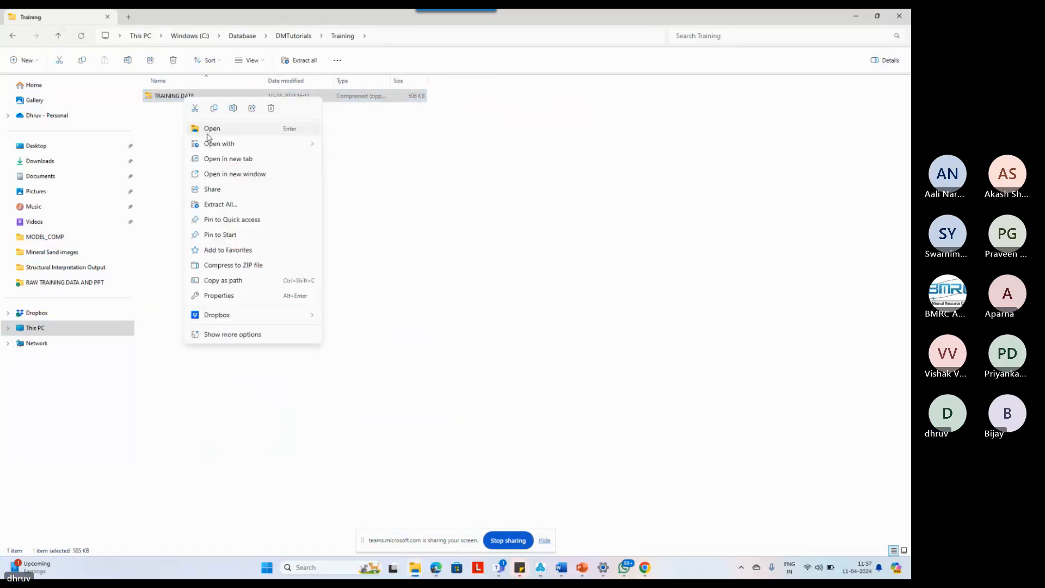
{"action": "left_click", "coordinate": [222, 207]}
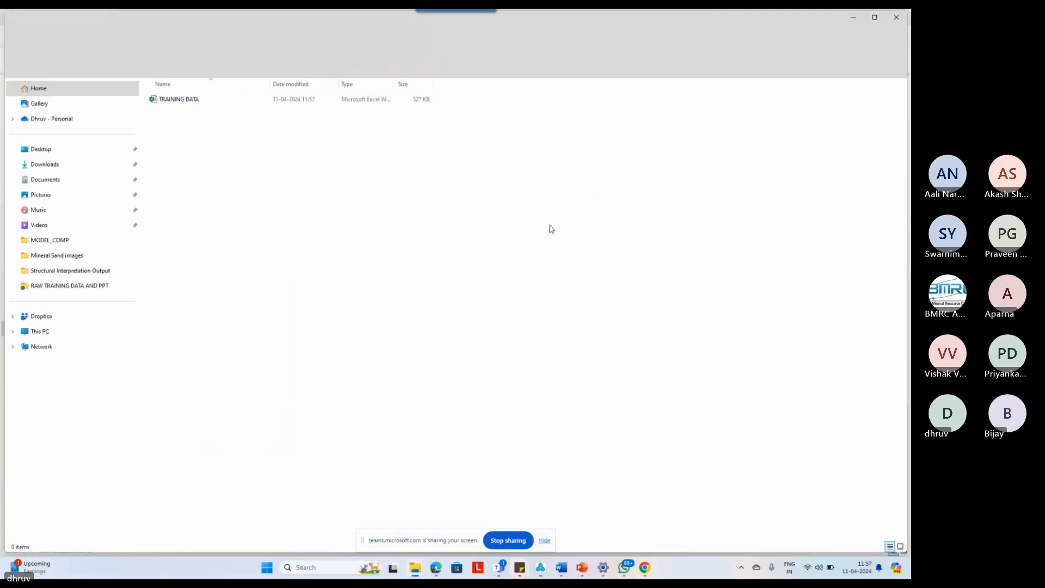
{"action": "left_click", "coordinate": [891, 16]}
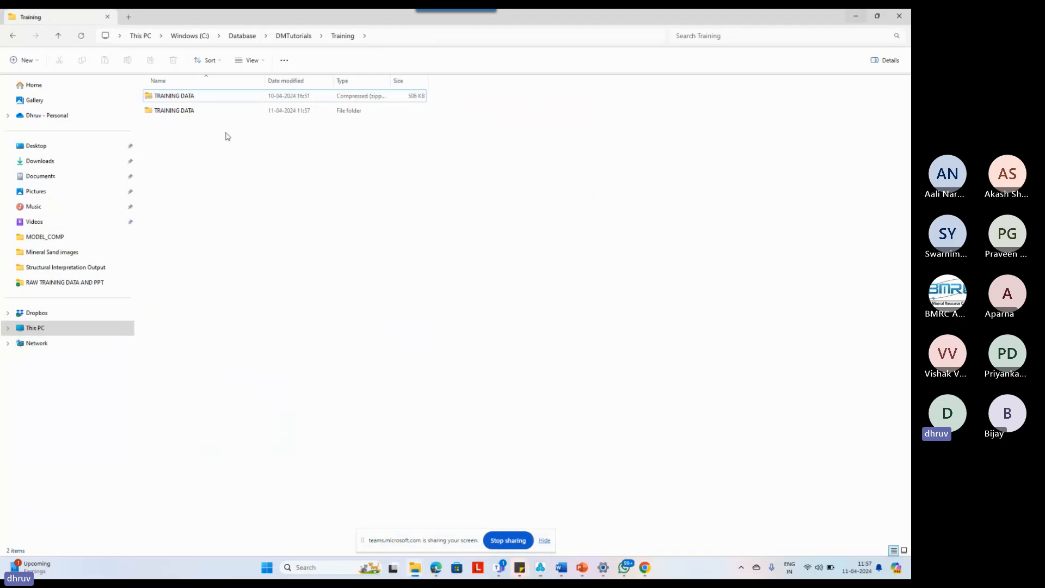
Copy the TRAINING DATA Excel workbook from the extracted folder into the Training folder.
{"action": "double_click", "coordinate": [163, 98]}
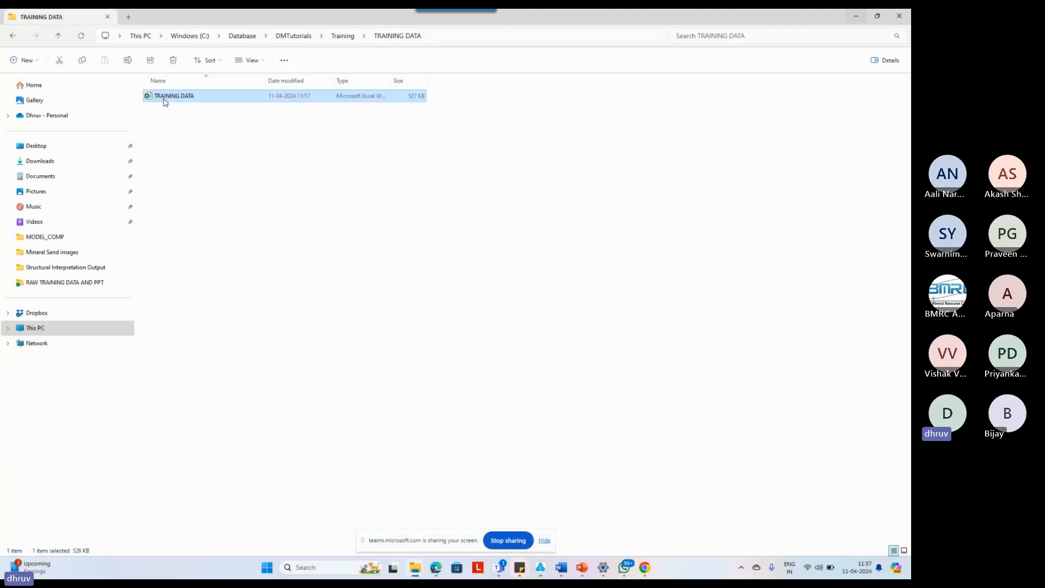
{"action": "right_click", "coordinate": [164, 102]}
{"action": "left_click", "coordinate": [195, 111]}
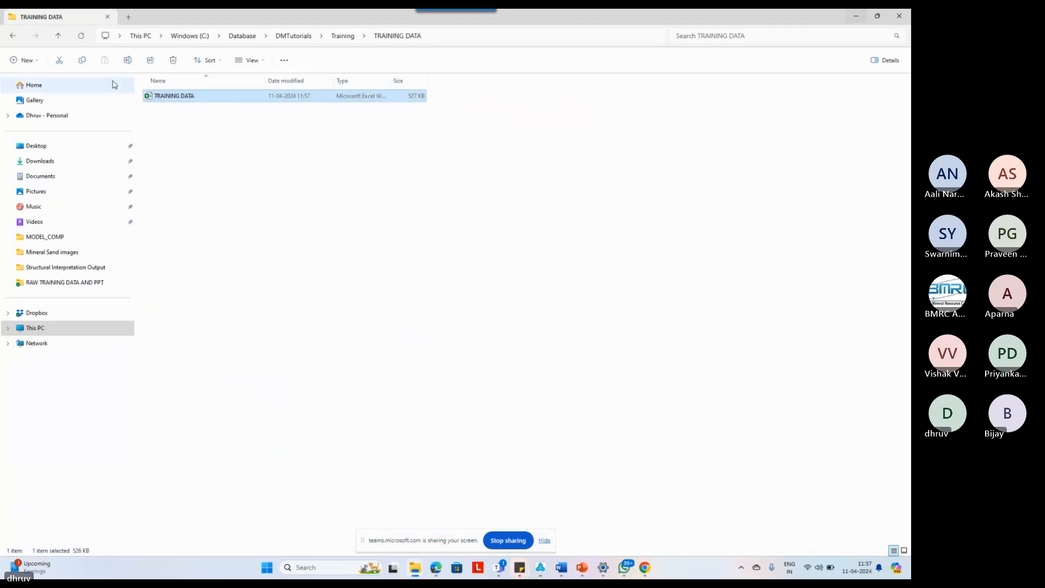
{"action": "left_click", "coordinate": [58, 35]}
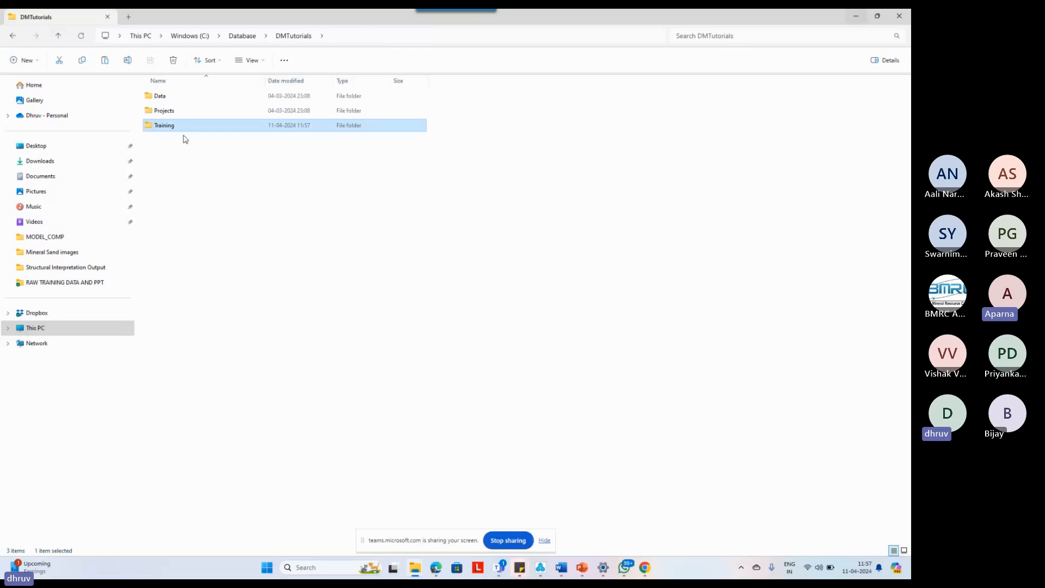
{"action": "double_click", "coordinate": [174, 130]}
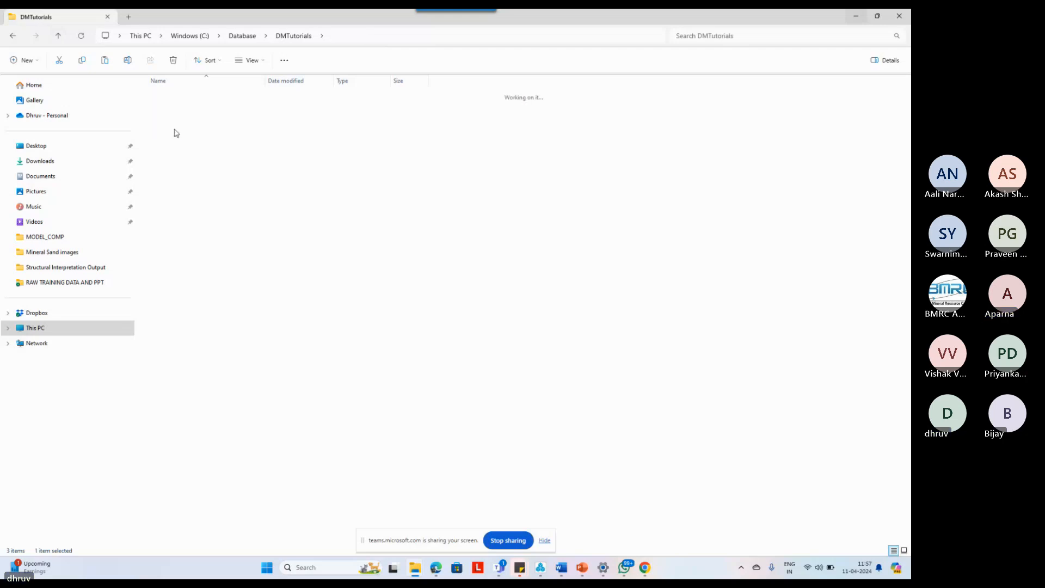
{"action": "right_click", "coordinate": [184, 179]}
{"action": "left_click", "coordinate": [195, 192]}
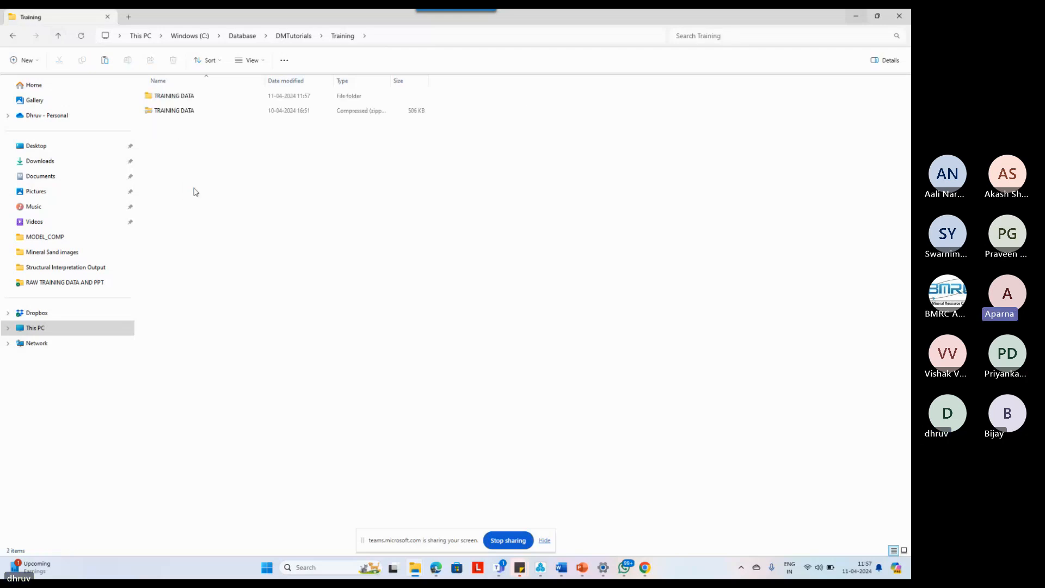
{"action": "left_click", "coordinate": [245, 241]}
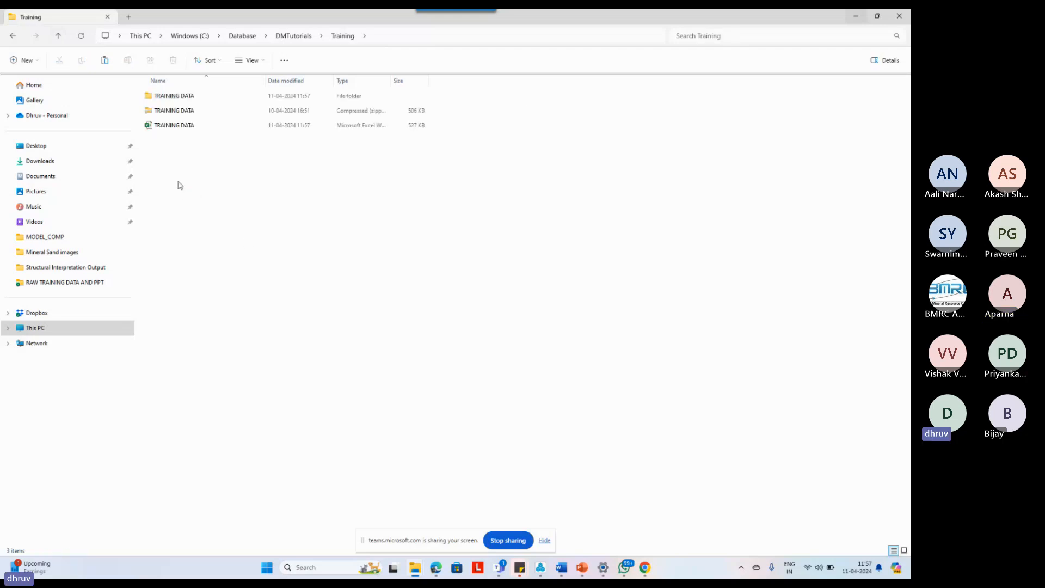
Open the copied TRAINING DATA workbook in Excel with editing enabled and look over its Collar, Assay and Litho sheets.
{"action": "double_click", "coordinate": [191, 127]}
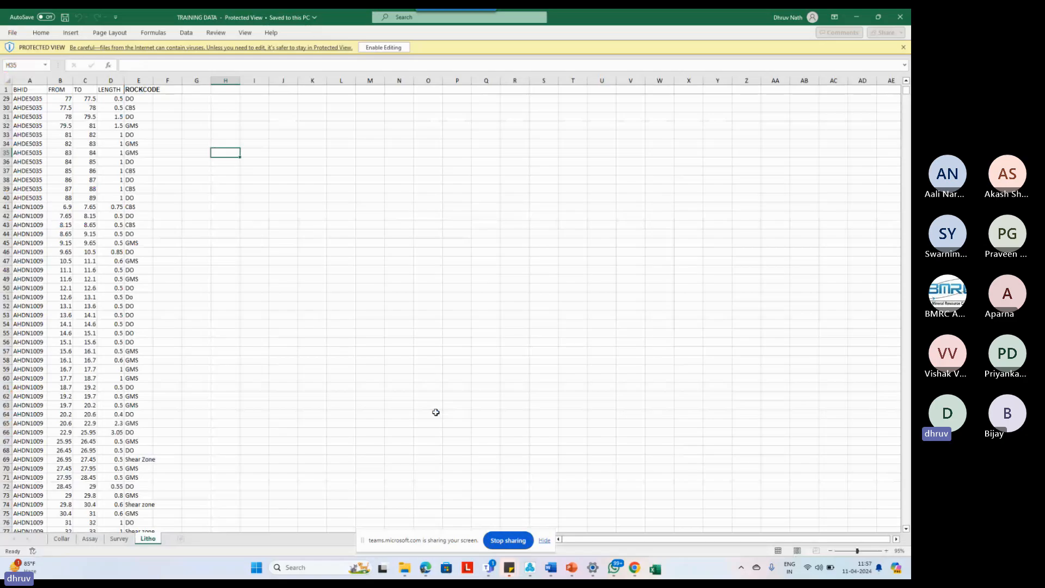
{"action": "left_click", "coordinate": [384, 47]}
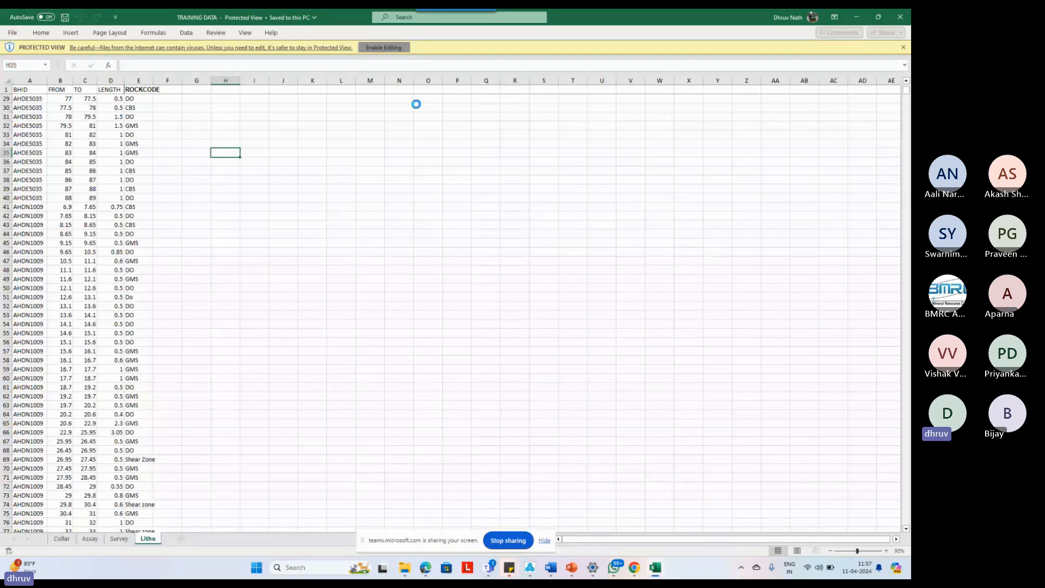
{"action": "left_click", "coordinate": [58, 538]}
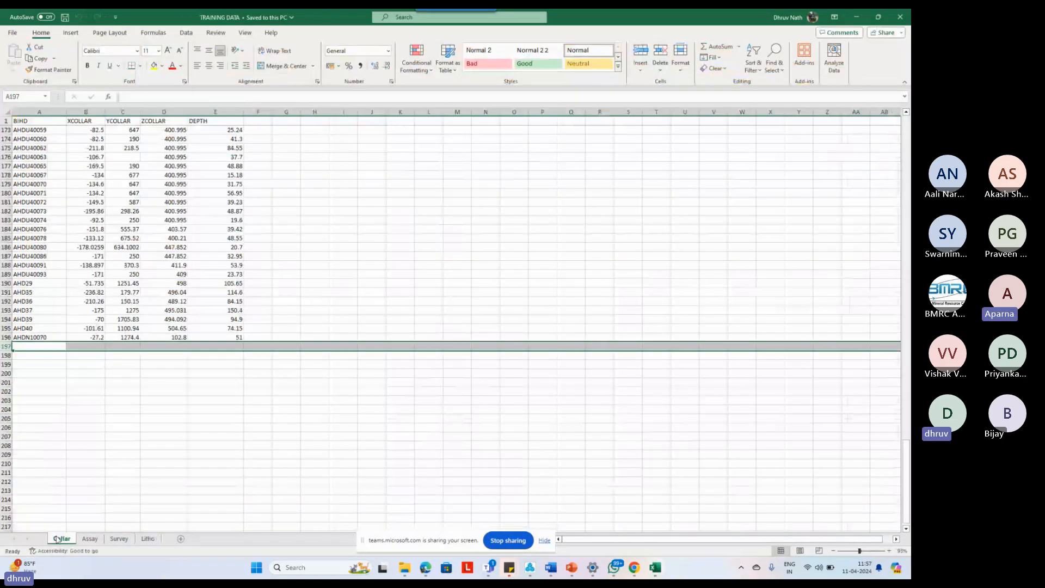
{"action": "left_click", "coordinate": [90, 539]}
{"action": "left_click", "coordinate": [148, 539]}
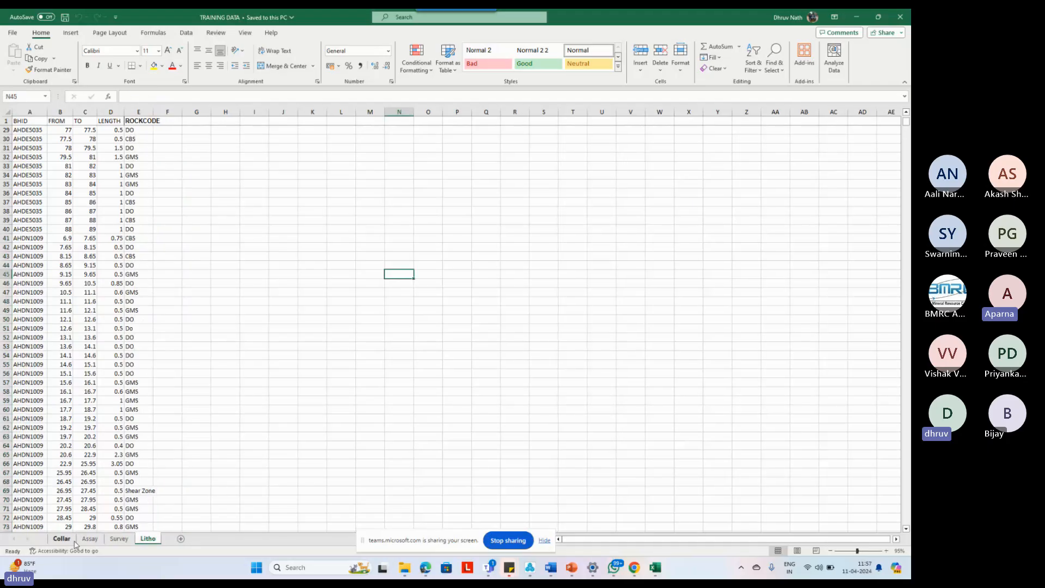
Examine the Collar sheet's hole ID, XCOLLAR, YCOLLAR, ZCOLLAR and DEPTH columns, ending at the first drillhole records.
{"action": "left_click", "coordinate": [68, 540]}
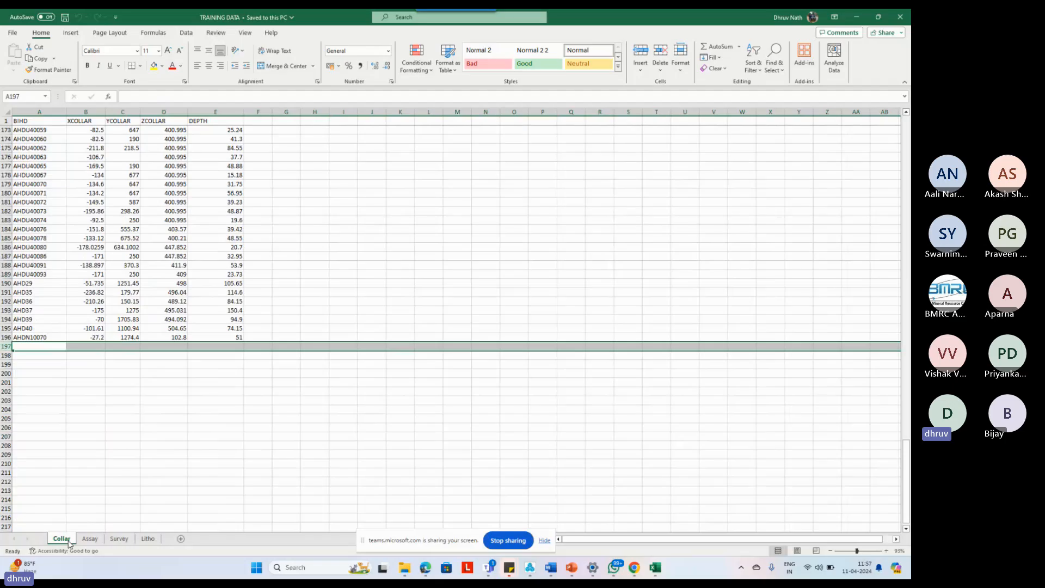
{"action": "left_click", "coordinate": [216, 419]}
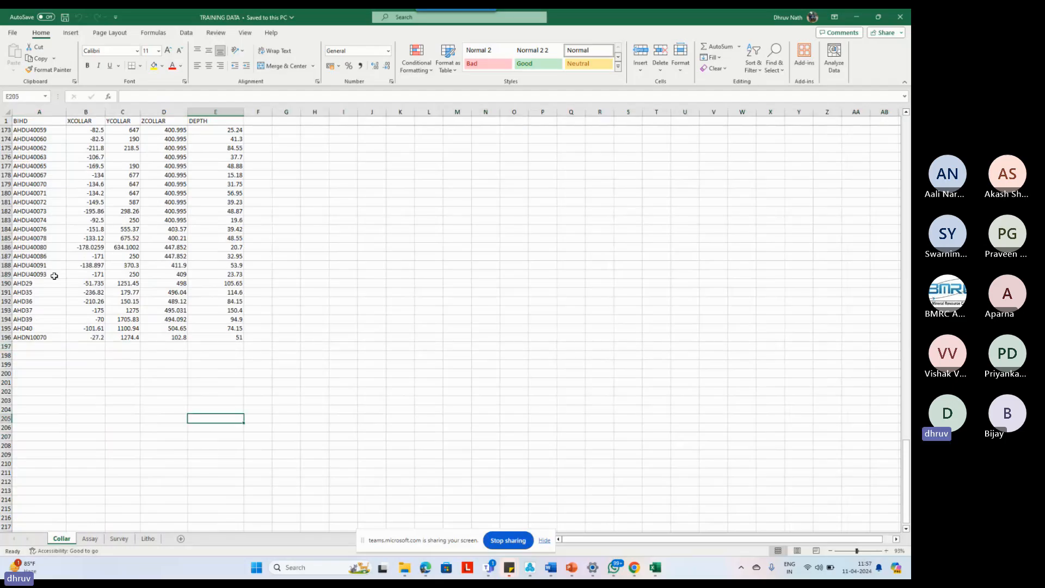
{"action": "scroll", "coordinate": [64, 258], "scroll_direction": "up", "scroll_amount": 20}
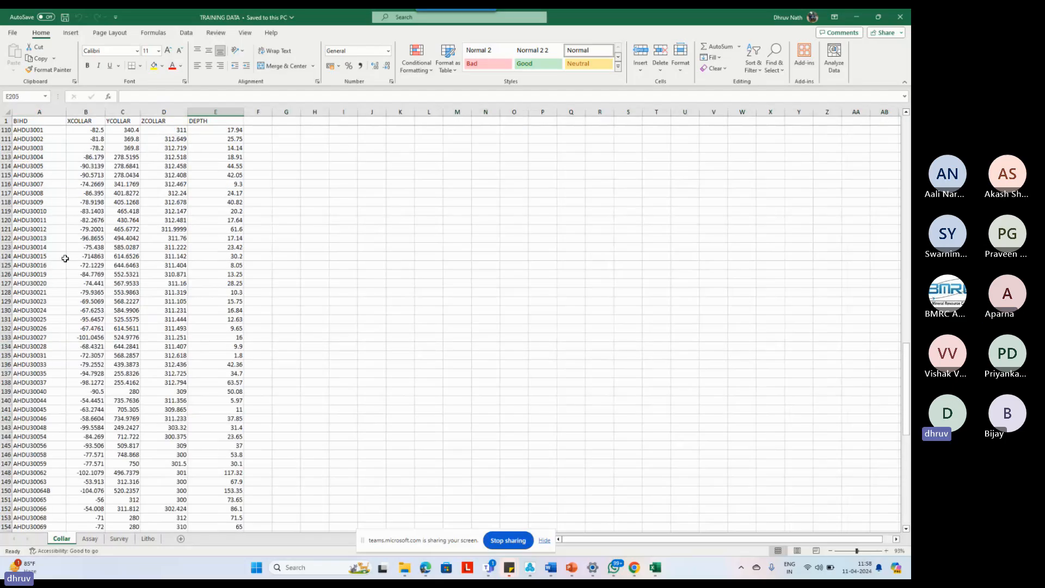
{"action": "scroll", "coordinate": [65, 259], "scroll_direction": "up", "scroll_amount": 13}
{"action": "left_click", "coordinate": [61, 121]}
{"action": "left_click", "coordinate": [77, 121]}
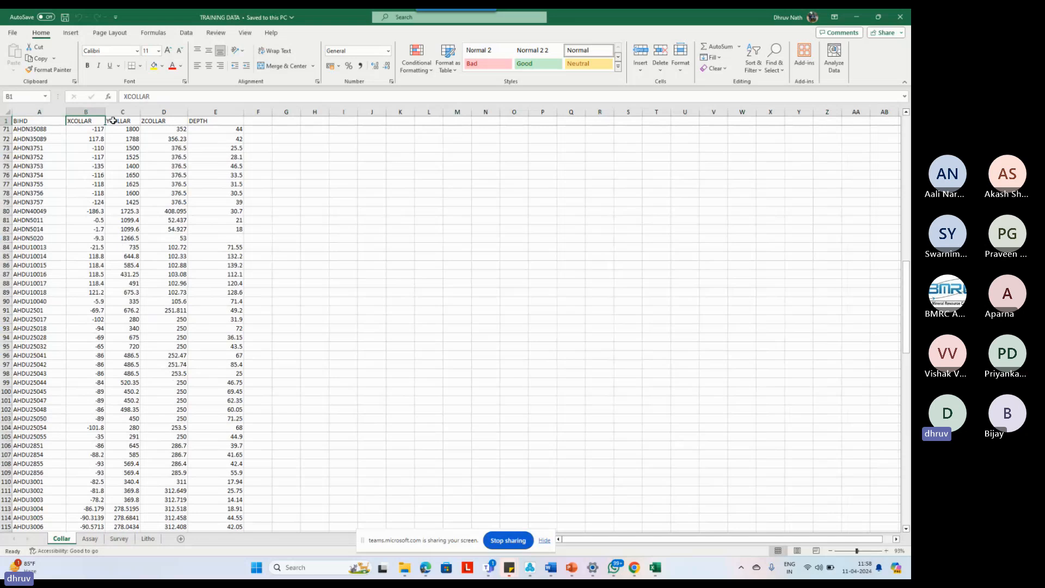
{"action": "left_click", "coordinate": [119, 121]}
{"action": "left_click", "coordinate": [158, 121]}
{"action": "left_click", "coordinate": [198, 121]}
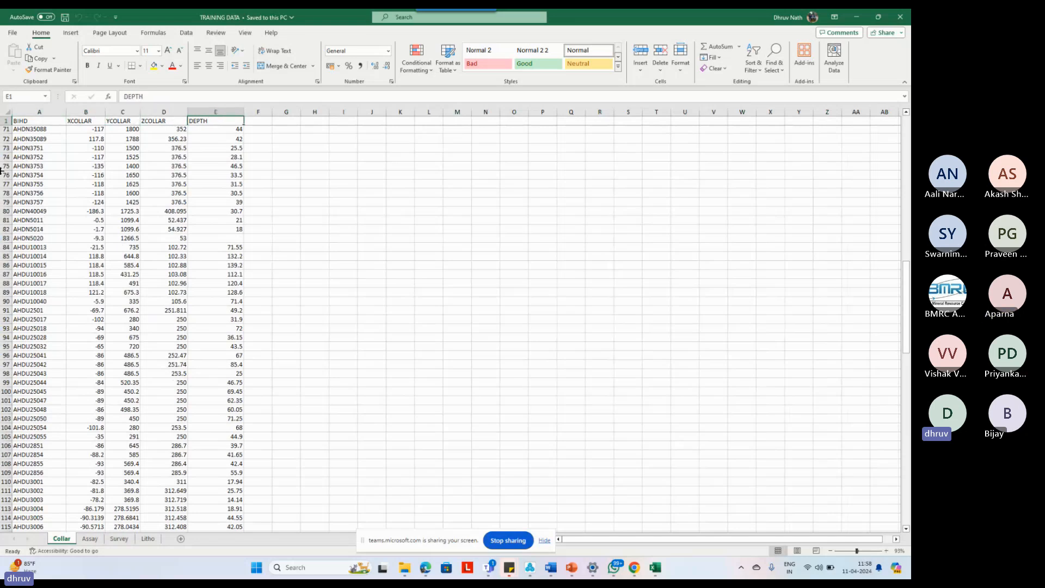
{"action": "key", "text": "Home"}
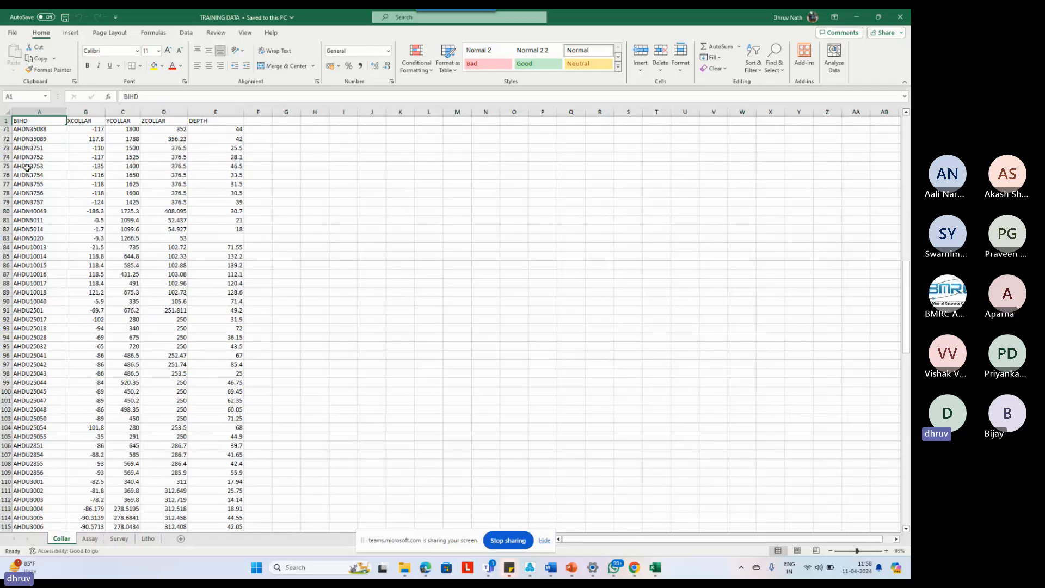
{"action": "key", "text": "Down"}
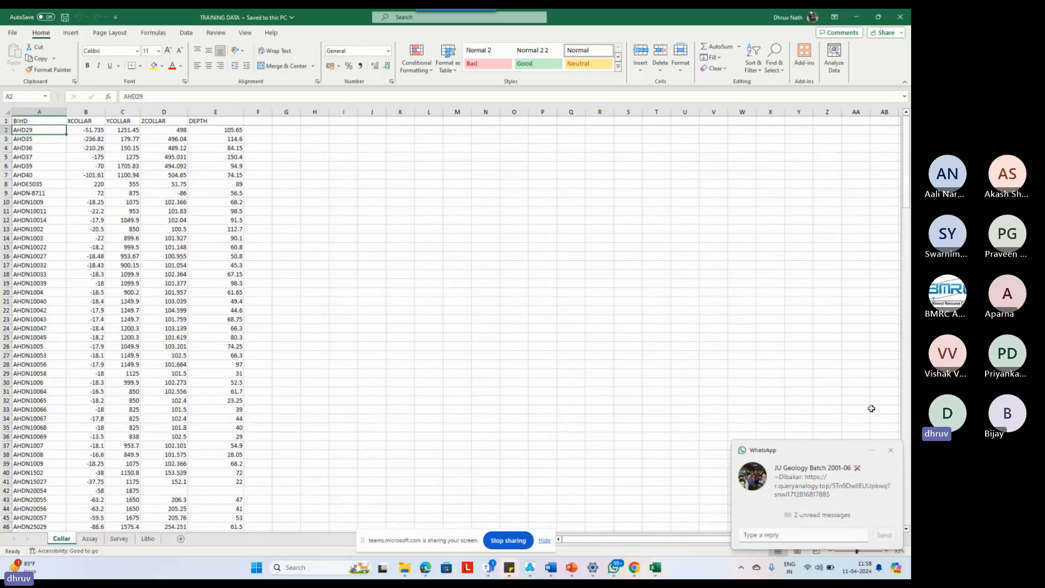
{"action": "left_click", "coordinate": [621, 267]}
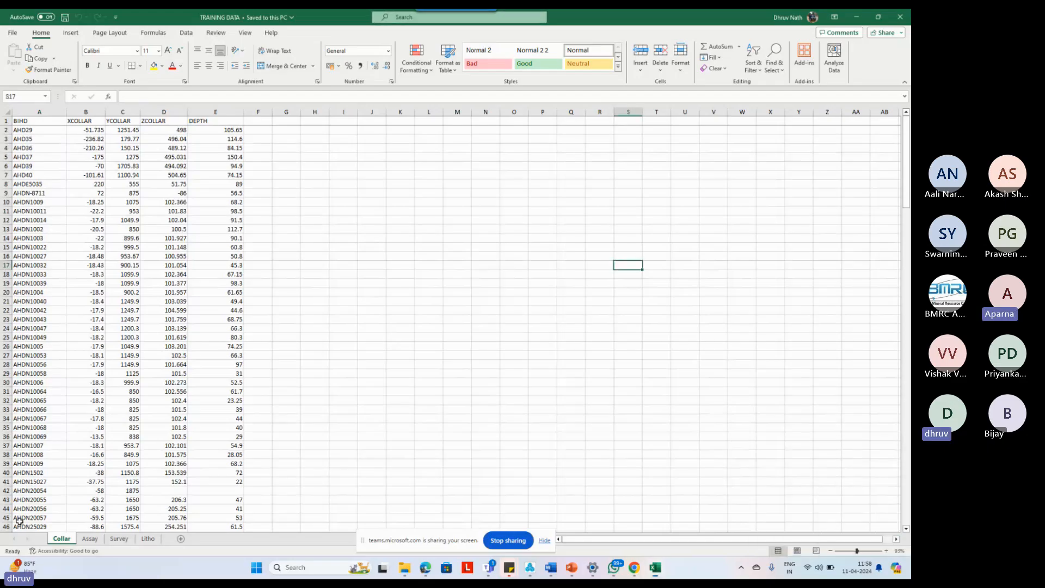
Check the BHID column of the Assay sheet and bring up the Survey sheet.
{"action": "left_click", "coordinate": [90, 539]}
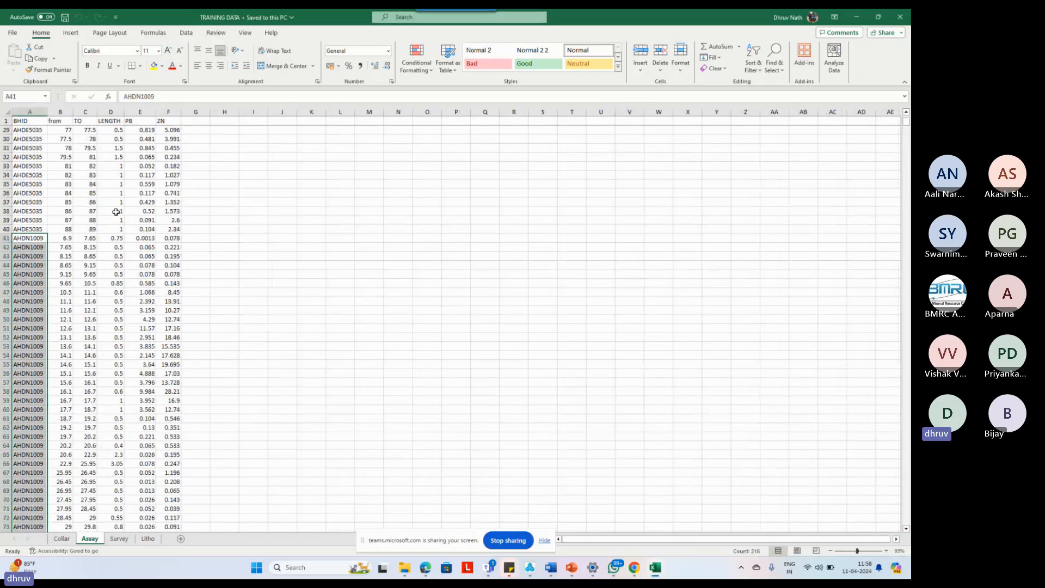
{"action": "left_click", "coordinate": [29, 122]}
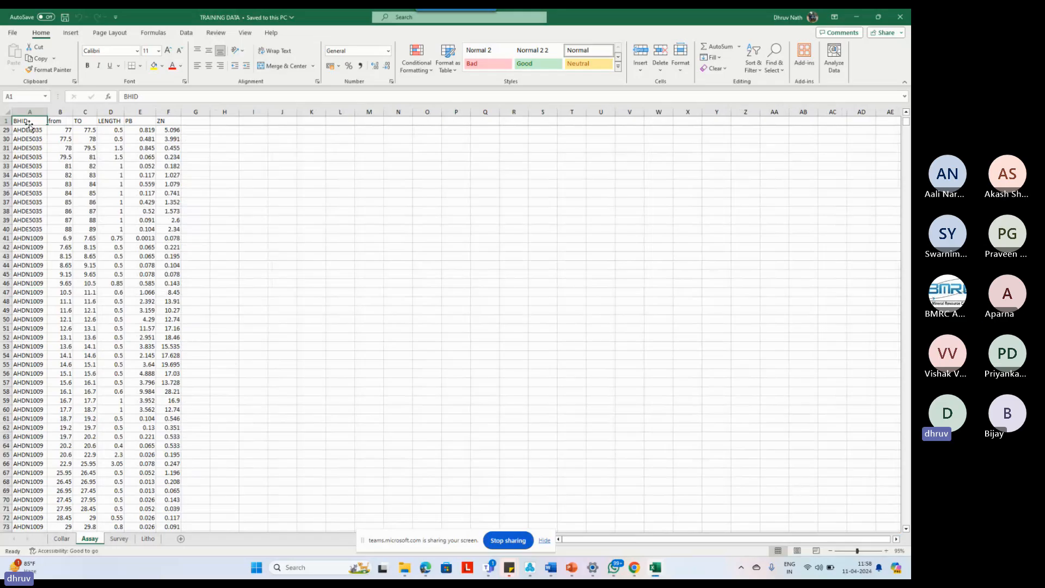
{"action": "left_click", "coordinate": [121, 541]}
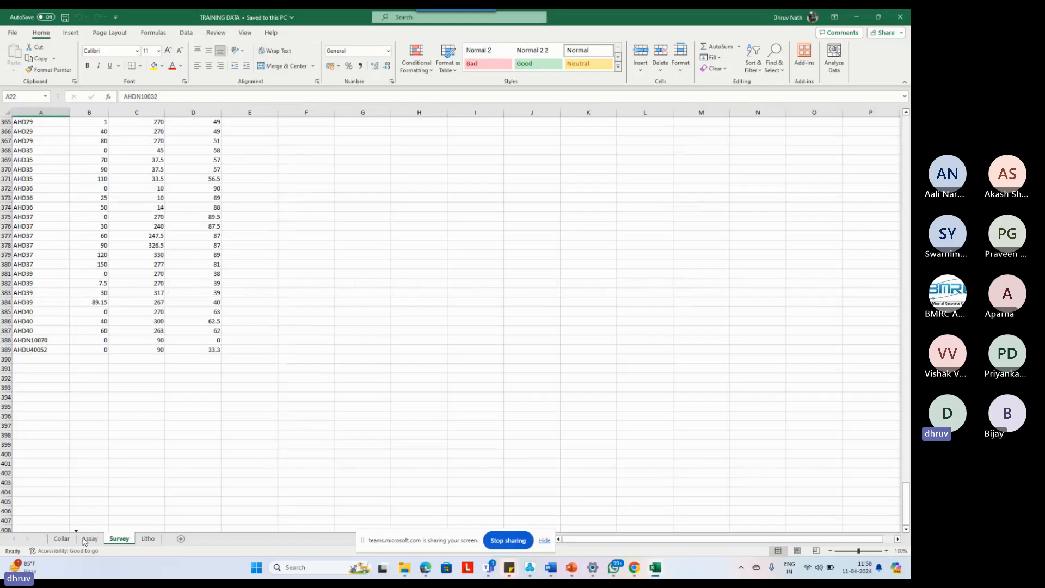
Place the Survey sheet directly after Collar and check its columns from BHID through DIP1, ending at the header row.
{"action": "left_click_drag", "start_coordinate": [84, 541], "coordinate": [86, 541]}
{"action": "left_click", "coordinate": [146, 464]}
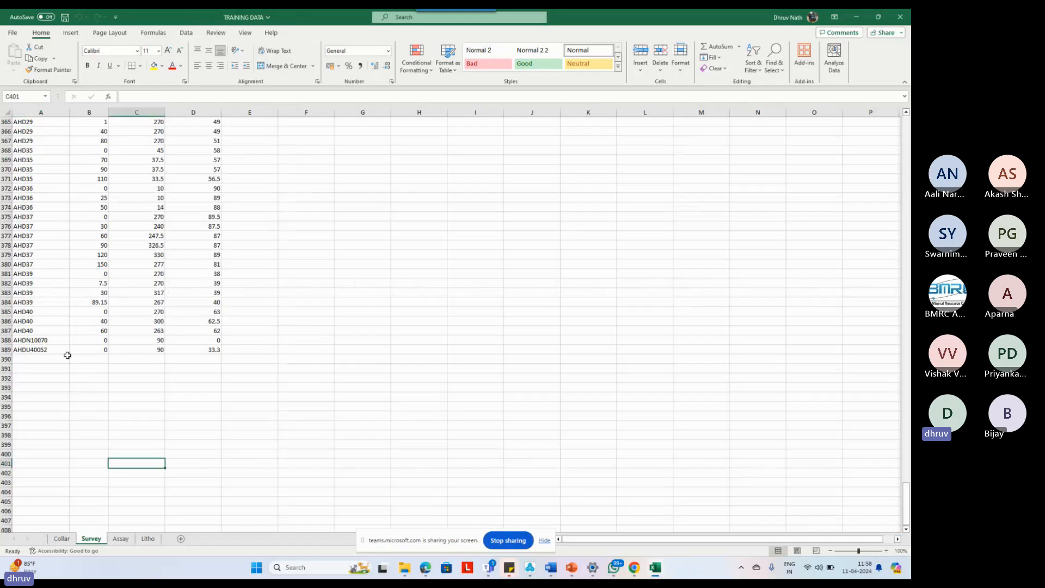
{"action": "left_click", "coordinate": [61, 351]}
{"action": "key", "text": "ctrl+Up"}
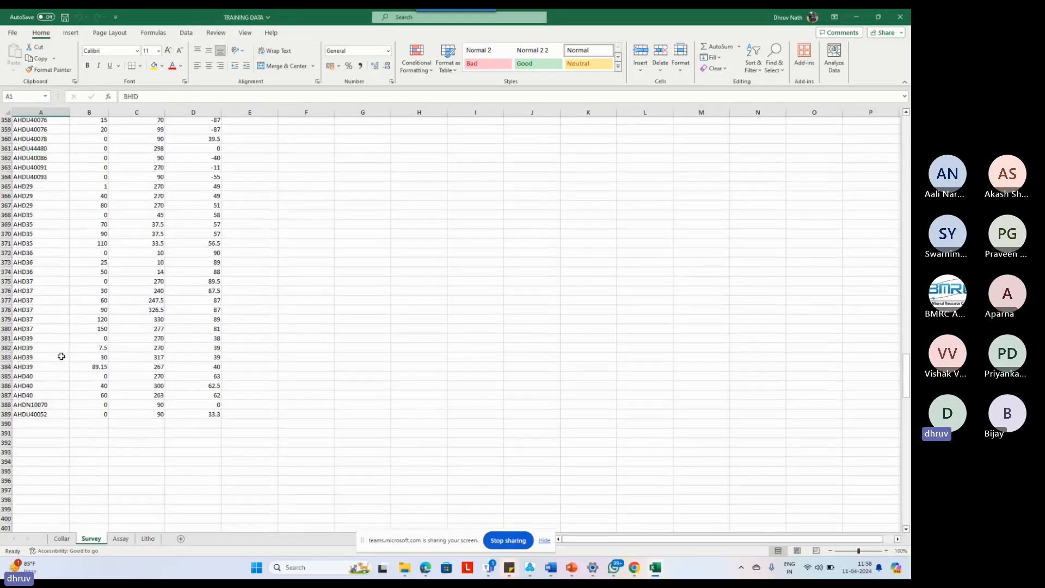
{"action": "key", "text": "Right"}
{"action": "key", "text": "Right"}
{"action": "key", "text": "Right"}
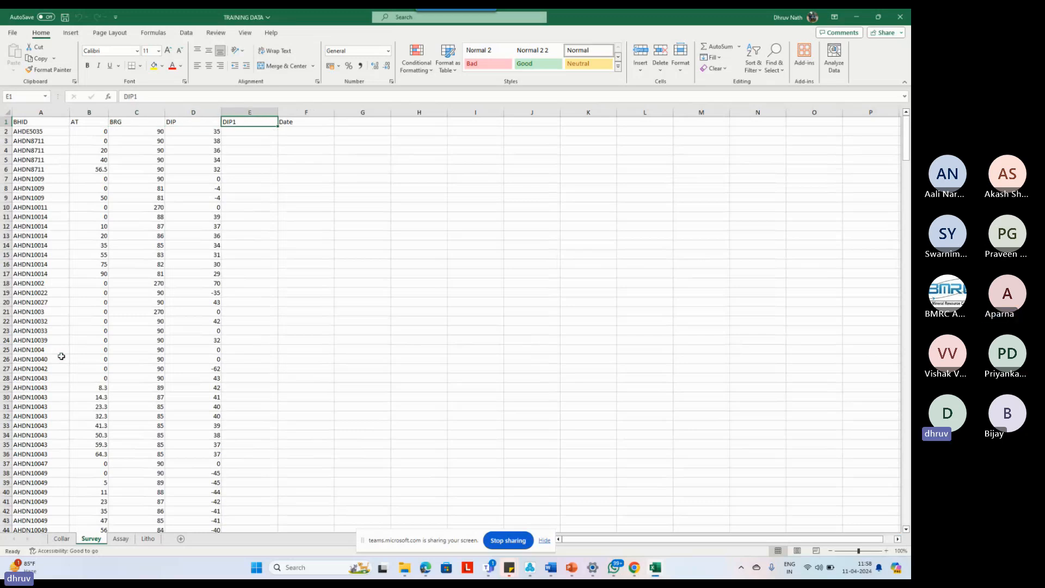
{"action": "key", "text": "ctrl+Down"}
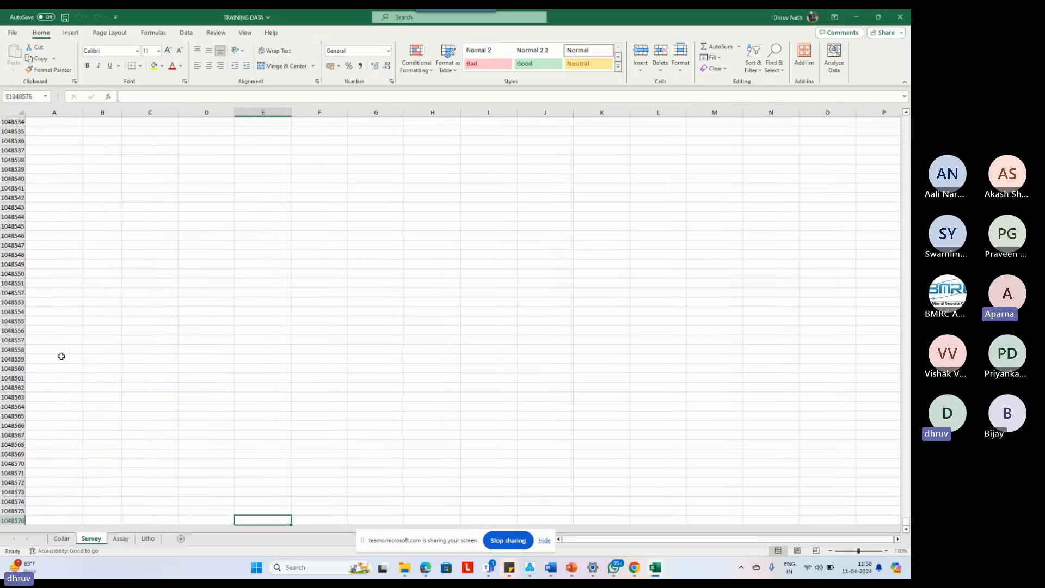
{"action": "key", "text": "ctrl+Up"}
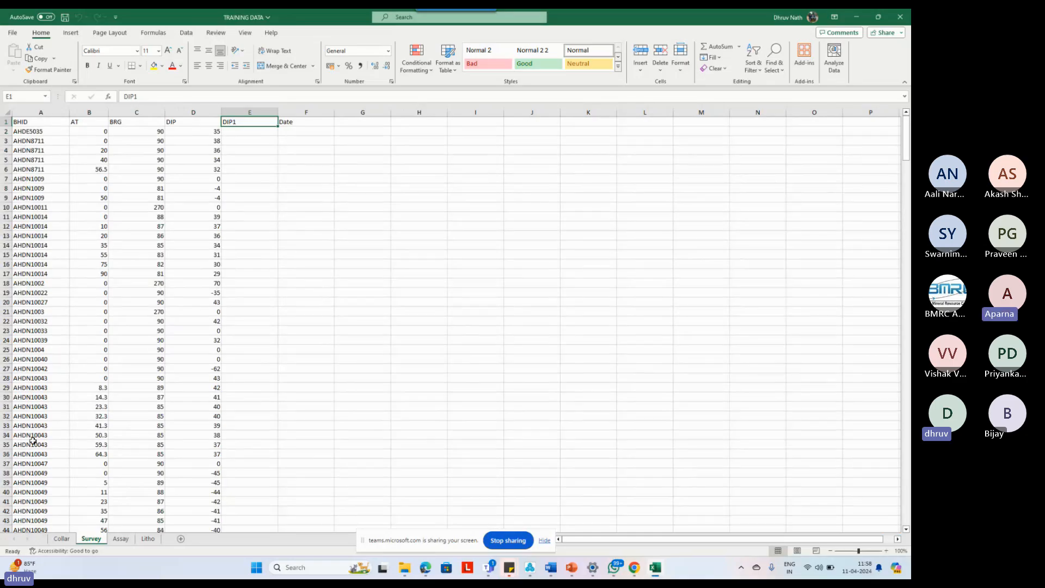
Highlight the XCOLLAR, YCOLLAR and ZCOLLAR values of the first five drillholes on the Collar sheet.
{"action": "key", "text": "ctrl+Page_Up"}
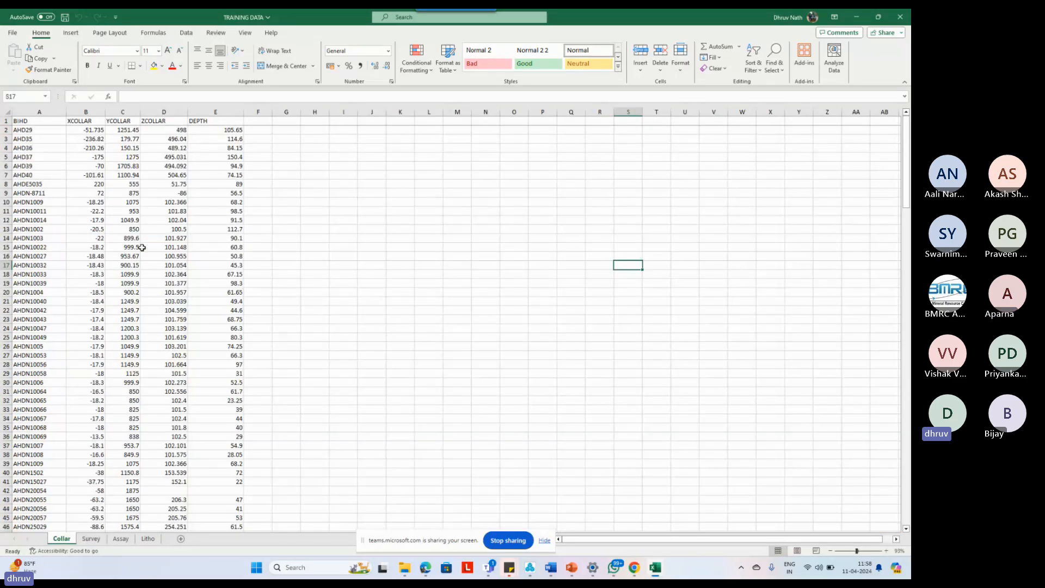
{"action": "left_click", "coordinate": [94, 130]}
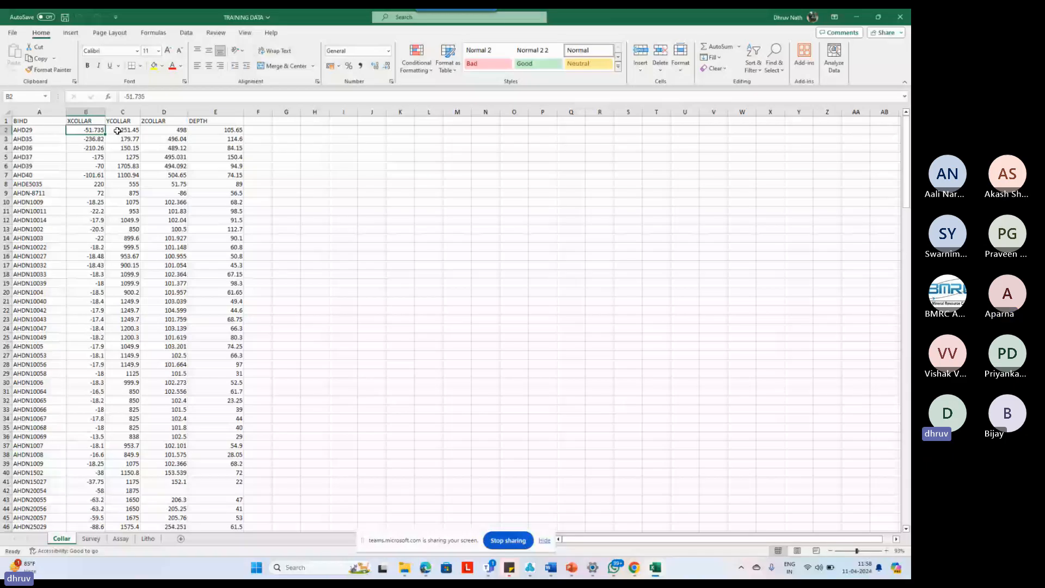
{"action": "left_click", "coordinate": [167, 166], "text": "shift"}
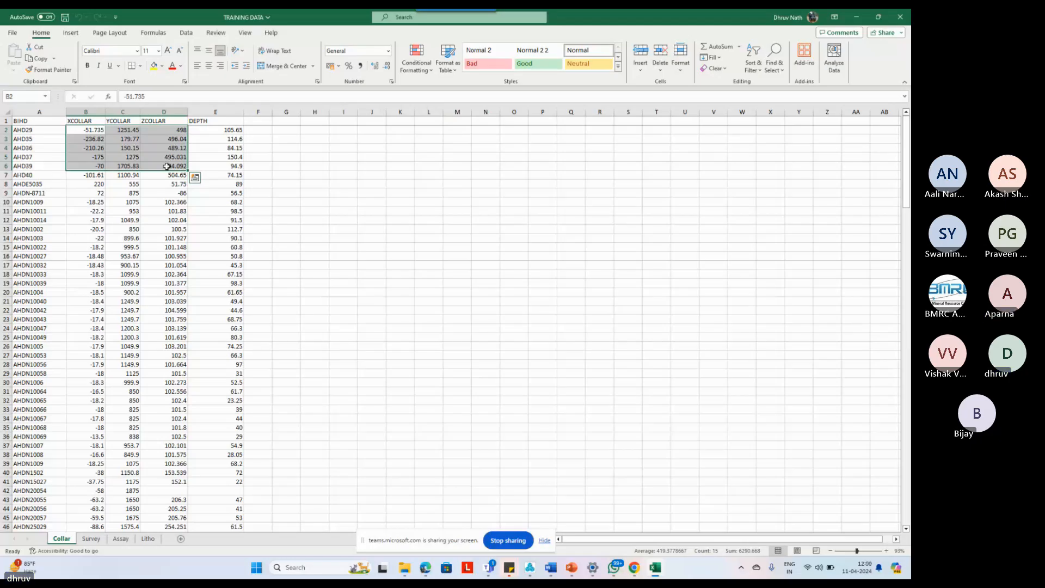
{"action": "mouse_move", "coordinate": [634, 567]}
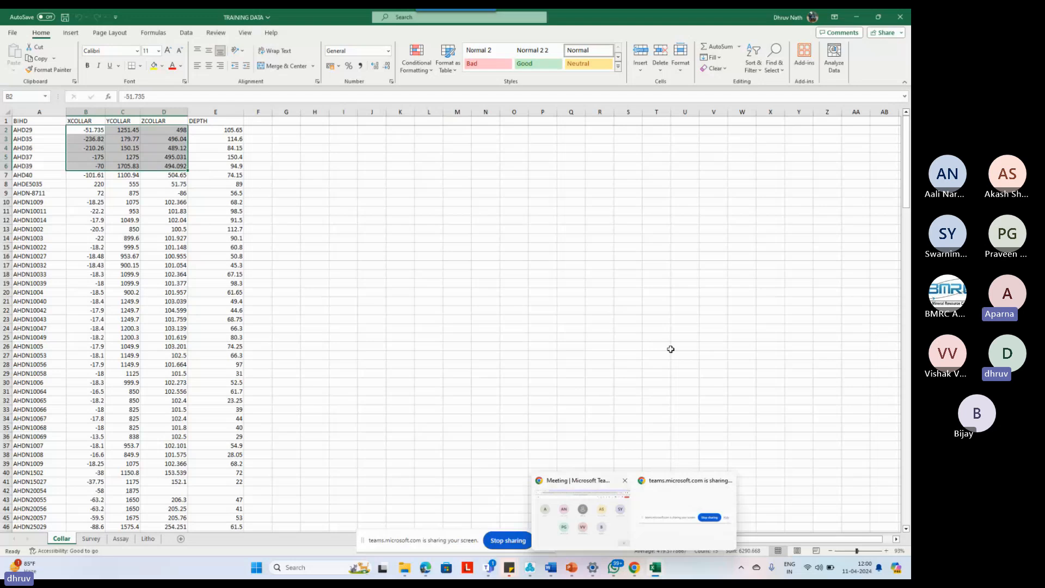
{"action": "left_click", "coordinate": [670, 349]}
Try to find a Microsoft board app for drawing through the system search.
{"action": "key", "text": "super"}
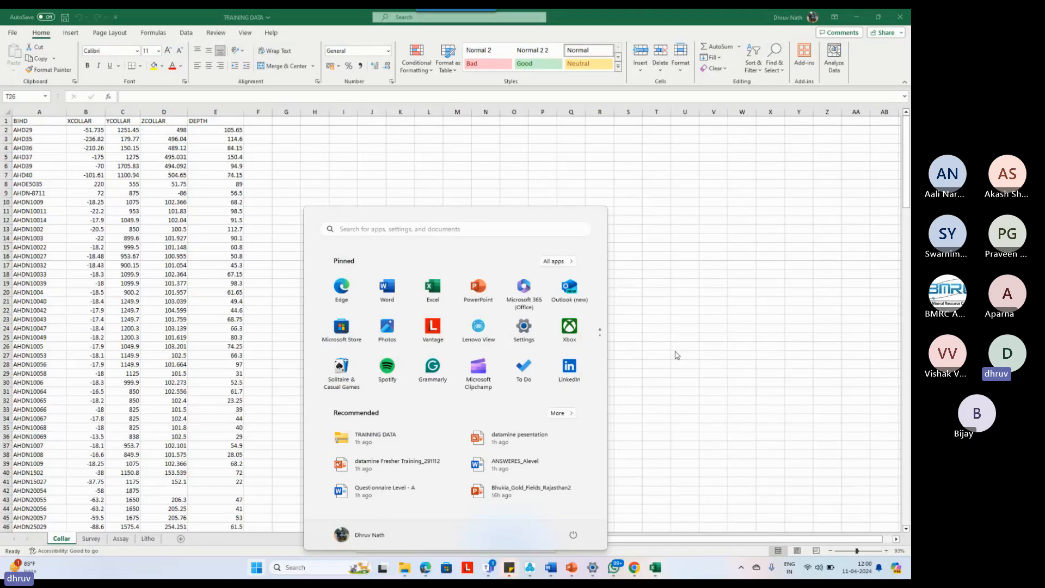
{"action": "type", "text": "word"}
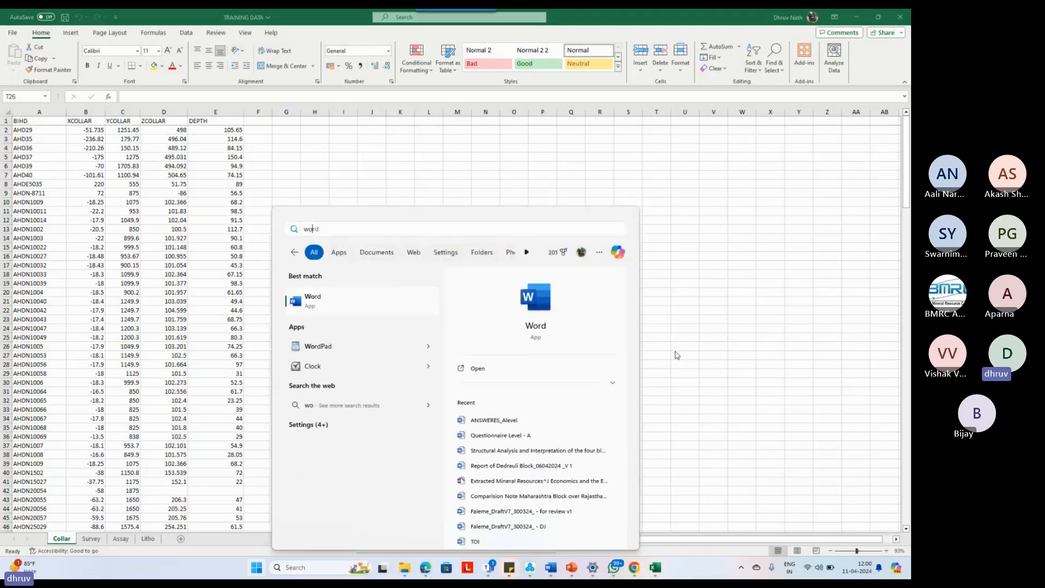
{"action": "key", "text": "BackSpace"}
{"action": "key", "text": "BackSpace"}
{"action": "key", "text": "BackSpace"}
{"action": "key", "text": "BackSpace"}
{"action": "type", "text": "b"}
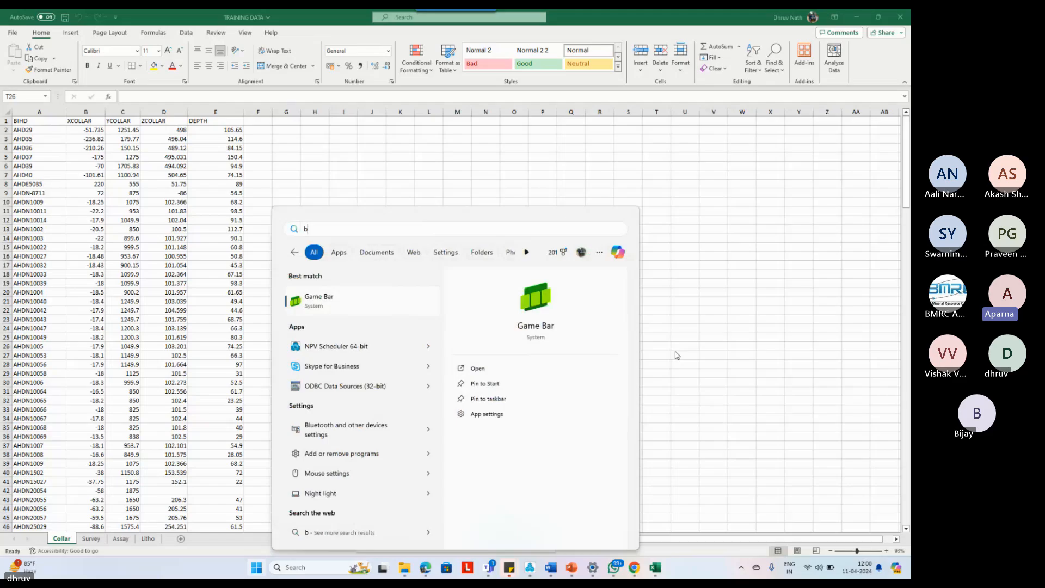
{"action": "type", "text": "oa"}
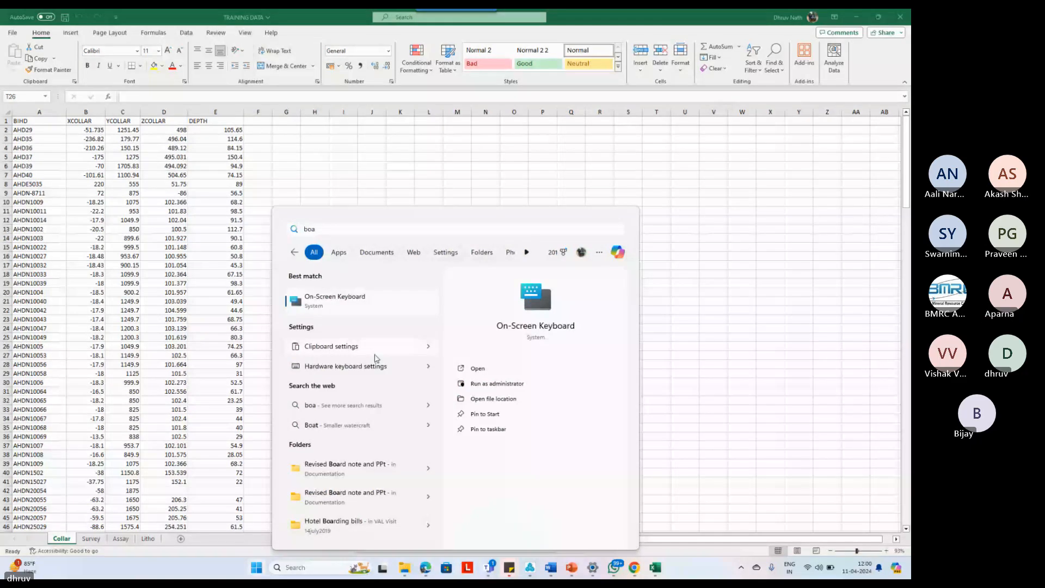
{"action": "key", "text": "BackSpace"}
{"action": "key", "text": "BackSpace"}
{"action": "key", "text": "BackSpace"}
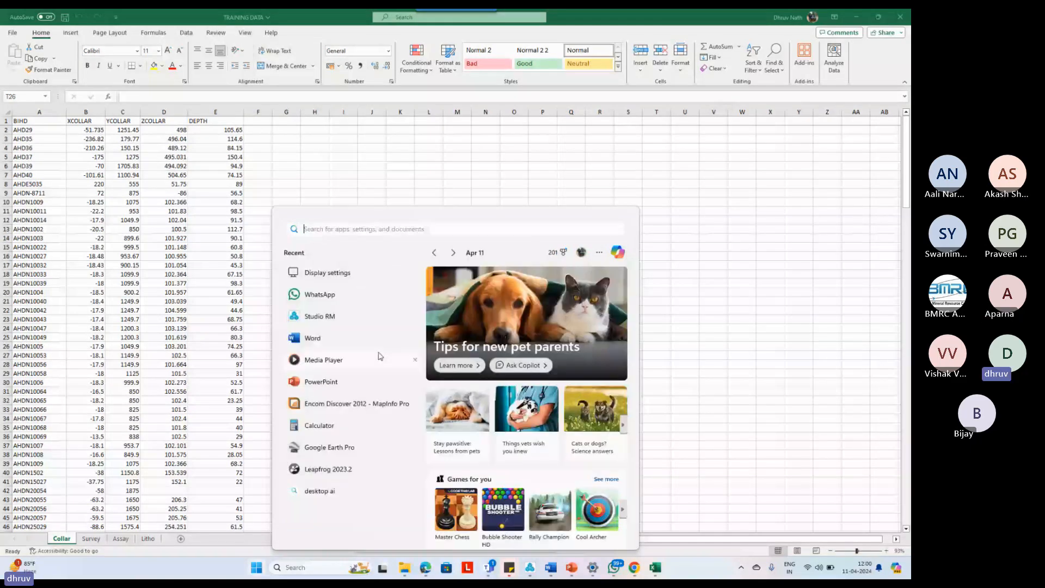
{"action": "type", "text": "microsoft "}
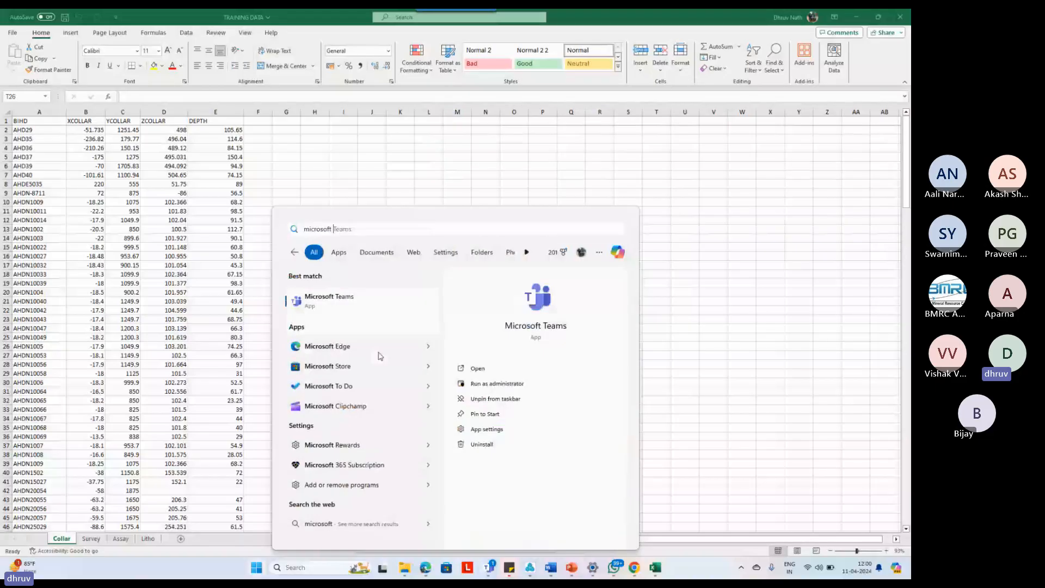
{"action": "type", "text": "boa"}
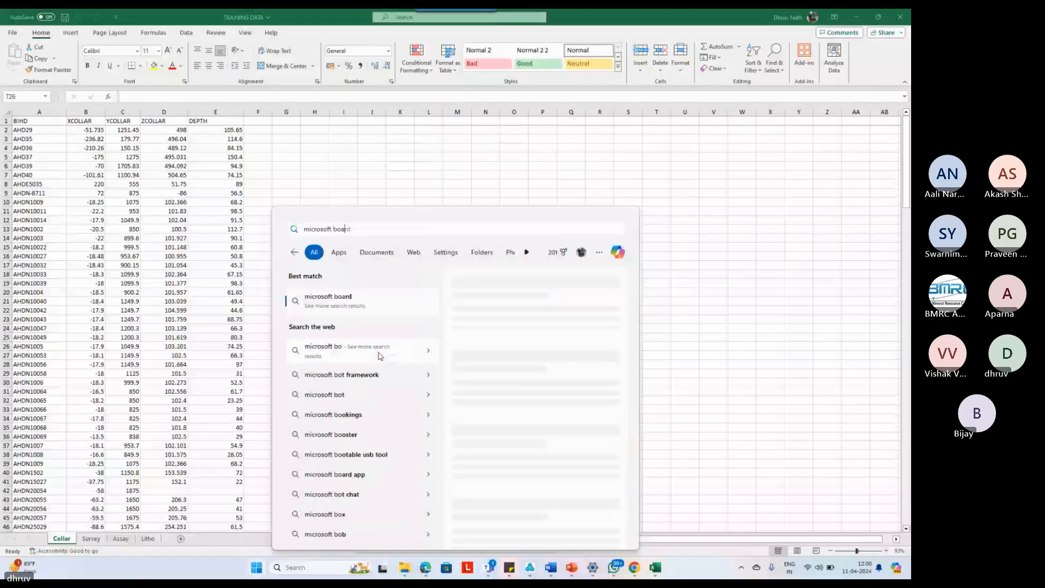
{"action": "type", "text": "r"}
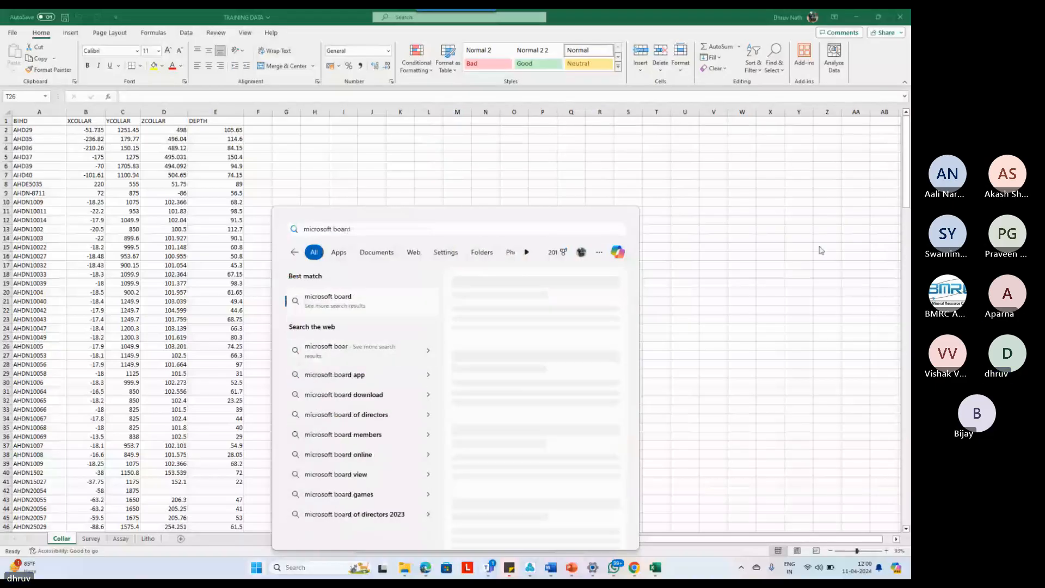
{"action": "key", "text": "Return"}
Find Paint through the system search and open it with a blank canvas.
{"action": "key", "text": "super"}
{"action": "type", "text": "pa"}
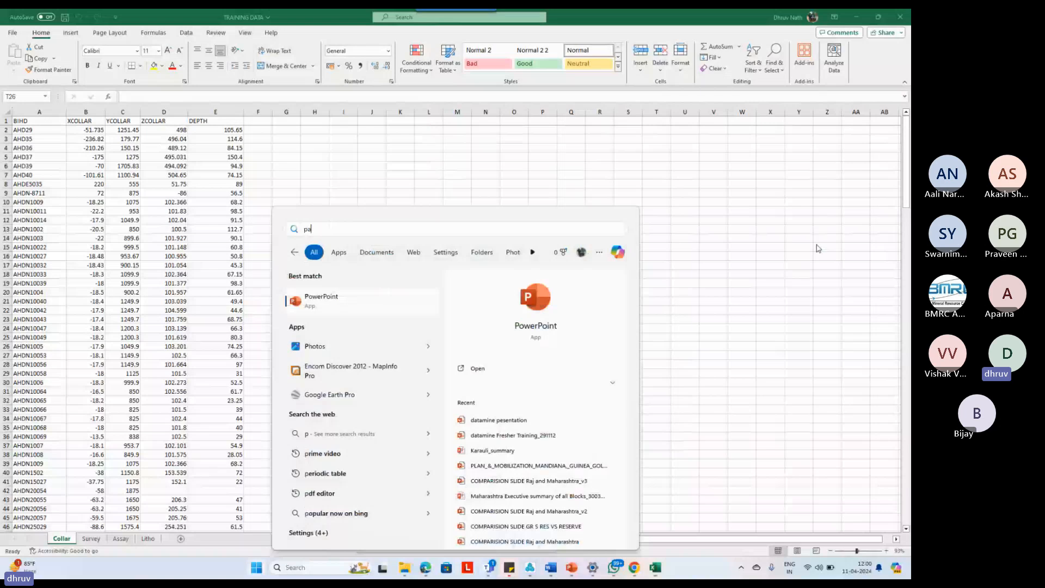
{"action": "type", "text": "int"}
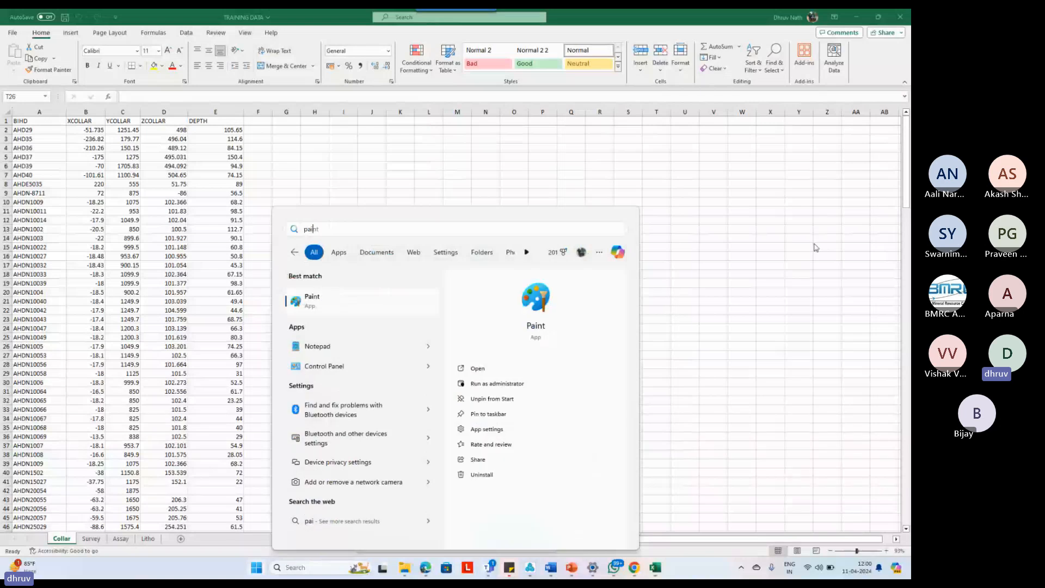
{"action": "left_click", "coordinate": [379, 307]}
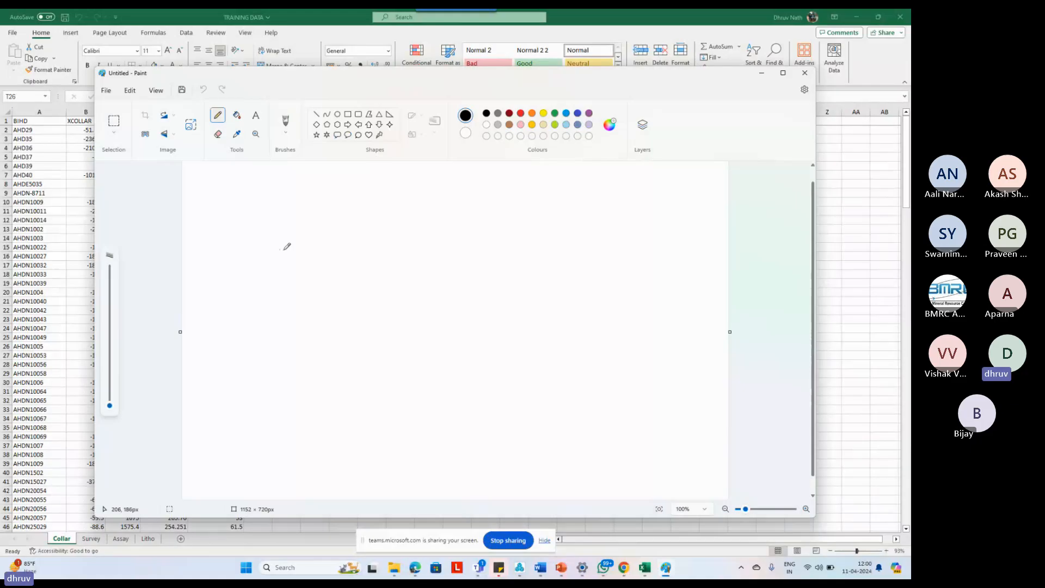
Sketch a narrow diagonal closed outline with a vertical and a horizontal axis line around it, and handwrite N beside the vertical axis.
{"action": "mouse_move", "coordinate": [408, 245]}
{"action": "left_mouse_down"}
{"action": "mouse_move", "coordinate": [432, 238]}
{"action": "mouse_move", "coordinate": [354, 308]}
{"action": "mouse_move", "coordinate": [381, 323]}
{"action": "mouse_move", "coordinate": [450, 280]}
{"action": "mouse_move", "coordinate": [490, 217]}
{"action": "mouse_move", "coordinate": [437, 235]}
{"action": "left_mouse_up"}
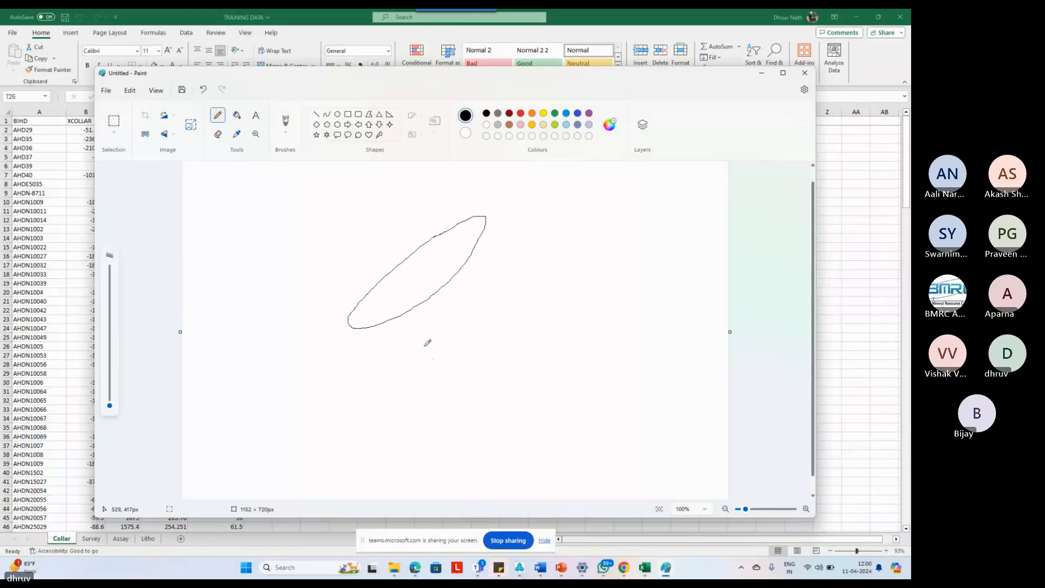
{"action": "left_click_drag", "start_coordinate": [324, 195], "coordinate": [334, 254]}
{"action": "key", "text": "ctrl+z"}
{"action": "left_click", "coordinate": [316, 114]}
{"action": "mouse_move", "coordinate": [319, 212]}
{"action": "left_mouse_down"}
{"action": "mouse_move", "coordinate": [319, 383]}
{"action": "mouse_move", "coordinate": [338, 354]}
{"action": "mouse_move", "coordinate": [519, 347]}
{"action": "left_mouse_up"}
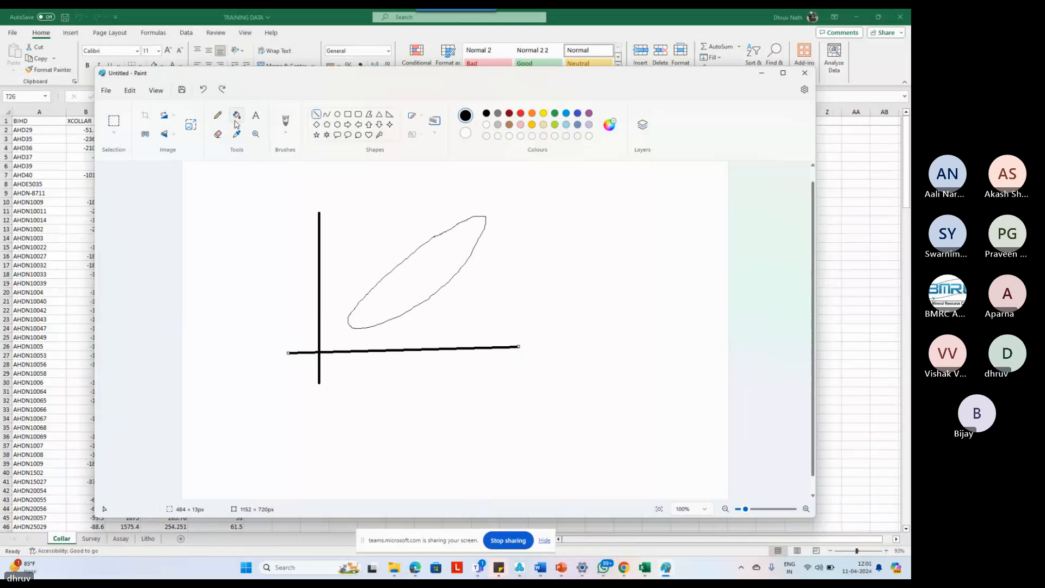
{"action": "left_click", "coordinate": [217, 115]}
{"action": "mouse_move", "coordinate": [247, 194]}
{"action": "left_mouse_down"}
{"action": "mouse_move", "coordinate": [268, 209]}
{"action": "mouse_move", "coordinate": [272, 191]}
{"action": "left_mouse_up"}
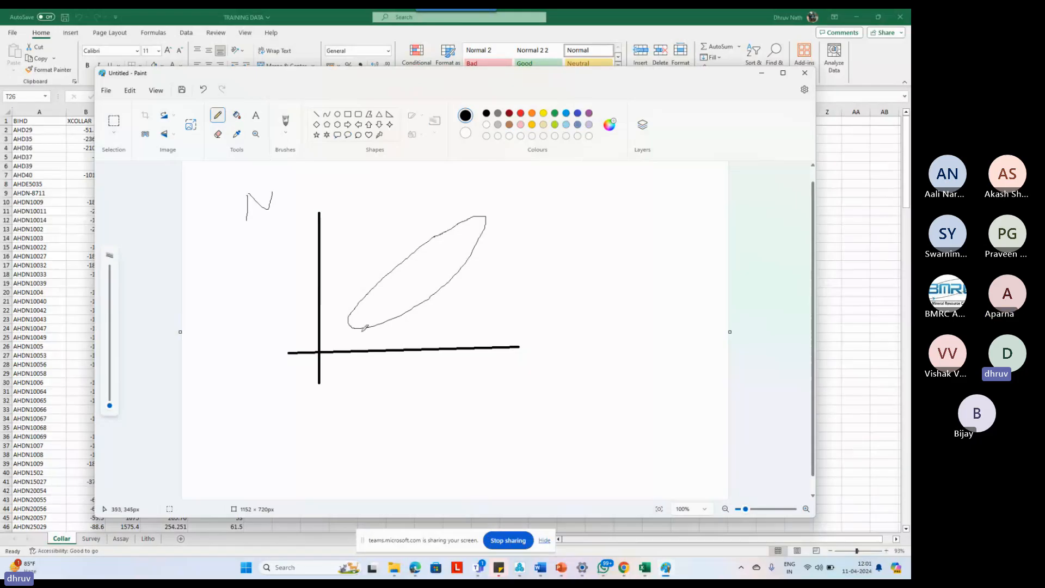
Draw a straight line along the outline's long axis, an angle arc from the vertical axis to it, and the handwritten label LN.
{"action": "left_click", "coordinate": [316, 114]}
{"action": "left_click_drag", "start_coordinate": [343, 330], "coordinate": [492, 211]}
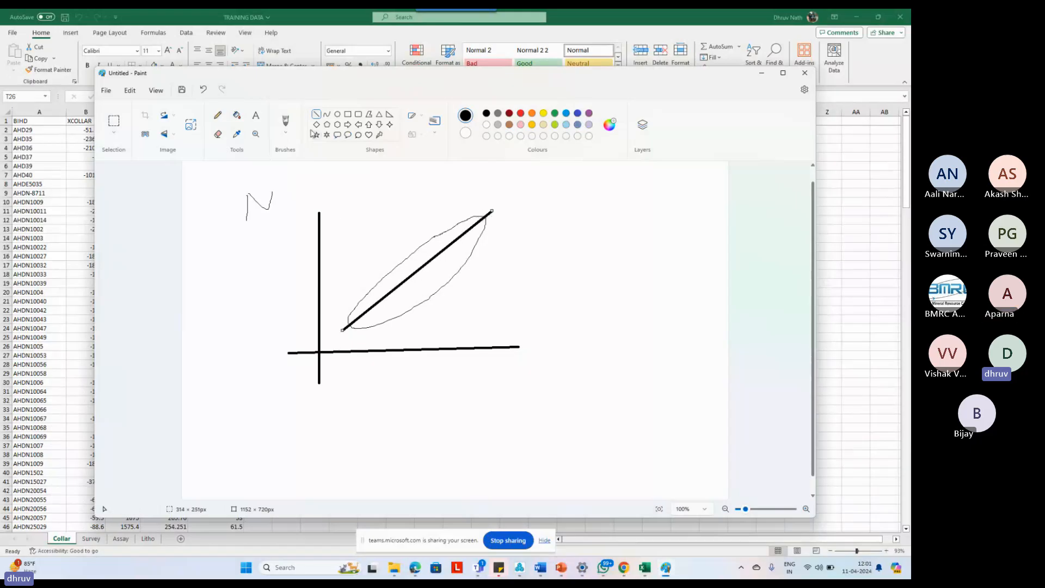
{"action": "left_click", "coordinate": [217, 115]}
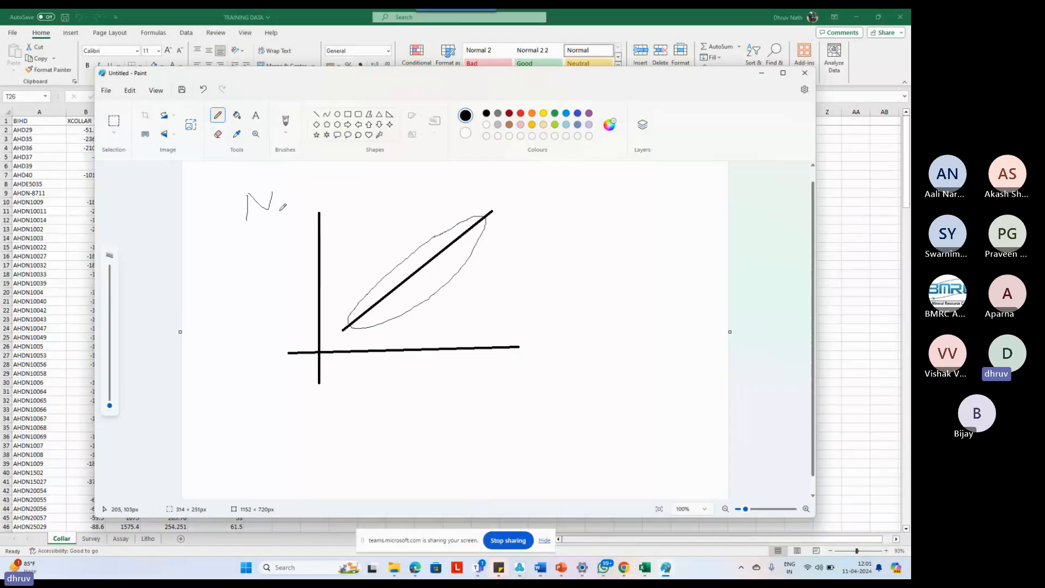
{"action": "mouse_move", "coordinate": [326, 224]}
{"action": "left_mouse_down"}
{"action": "mouse_move", "coordinate": [368, 222]}
{"action": "mouse_move", "coordinate": [398, 239]}
{"action": "mouse_move", "coordinate": [411, 275]}
{"action": "left_mouse_up"}
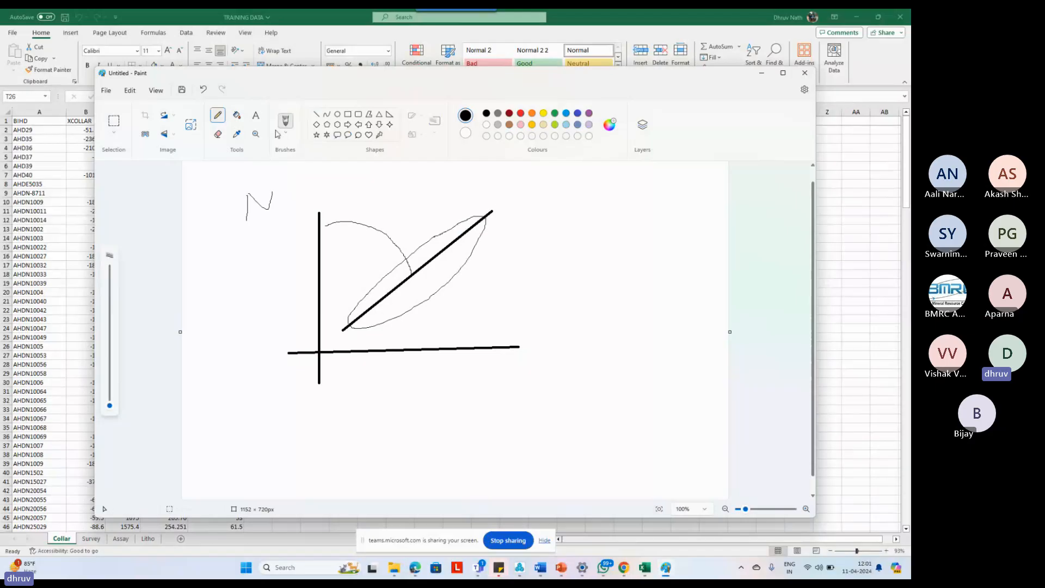
{"action": "mouse_move", "coordinate": [503, 199]}
{"action": "left_mouse_down"}
{"action": "mouse_move", "coordinate": [517, 212]}
{"action": "mouse_move", "coordinate": [534, 191]}
{"action": "left_mouse_up"}
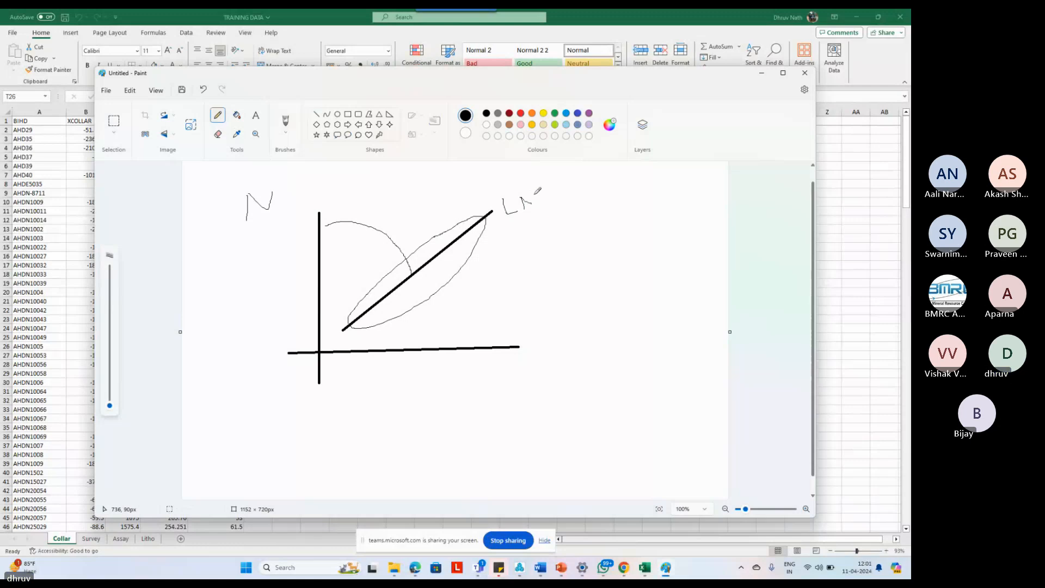
Draw three parallel lines crossing the LN line at right angles and handwrite LE beside the uppermost one.
{"action": "left_click", "coordinate": [315, 114]}
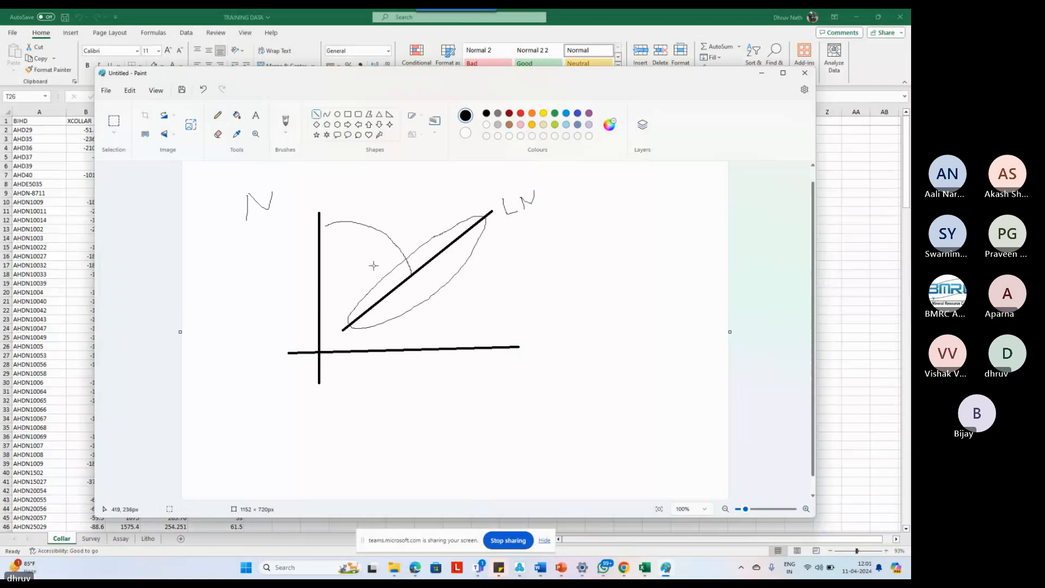
{"action": "left_click_drag", "start_coordinate": [358, 251], "coordinate": [418, 318]}
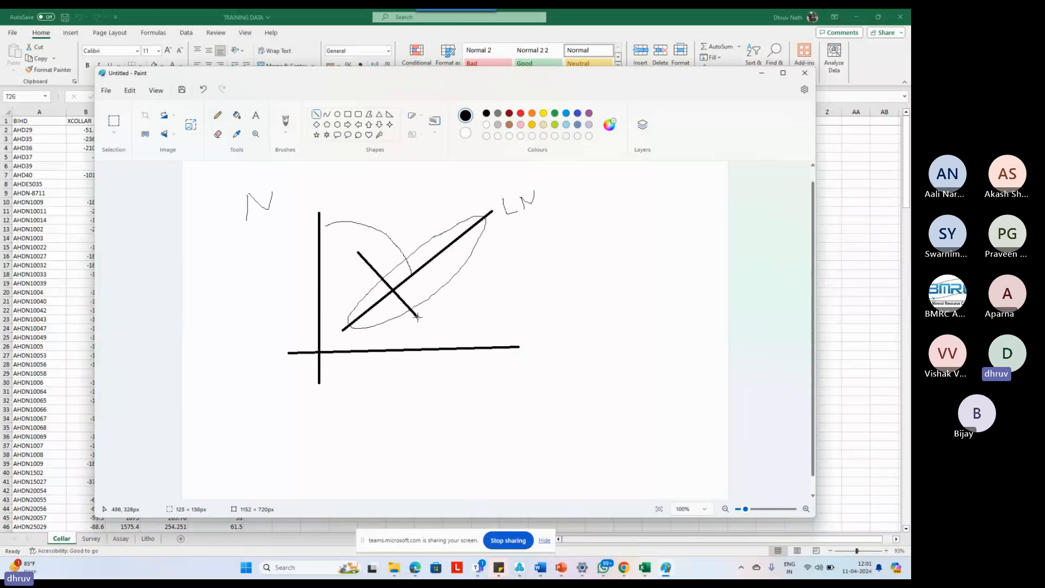
{"action": "left_click_drag", "start_coordinate": [393, 236], "coordinate": [438, 286]}
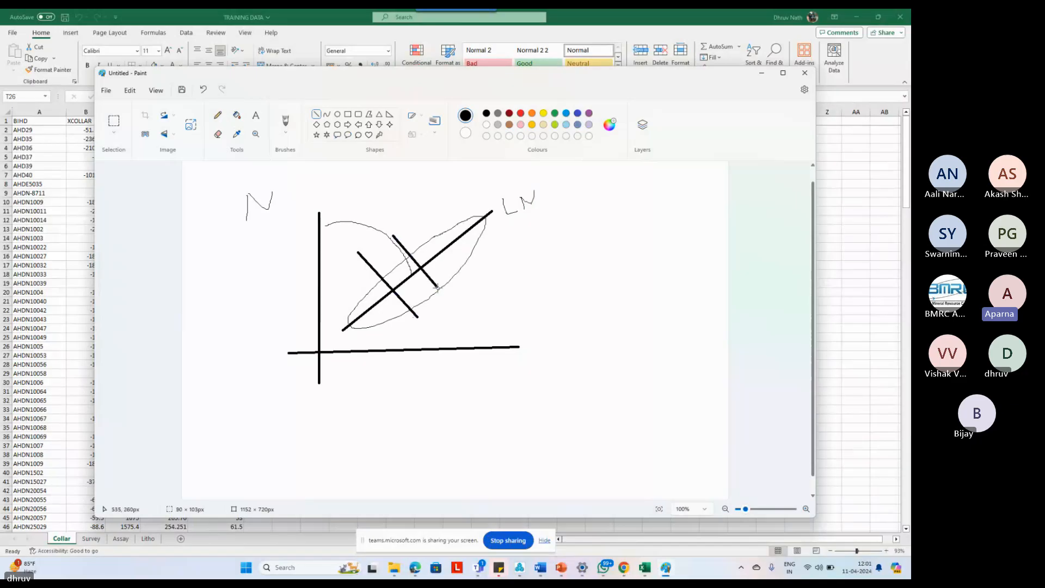
{"action": "mouse_move", "coordinate": [431, 219]}
{"action": "left_mouse_down"}
{"action": "mouse_move", "coordinate": [486, 282]}
{"action": "mouse_move", "coordinate": [503, 270]}
{"action": "mouse_move", "coordinate": [513, 283]}
{"action": "left_mouse_up"}
{"action": "left_click", "coordinate": [218, 115]}
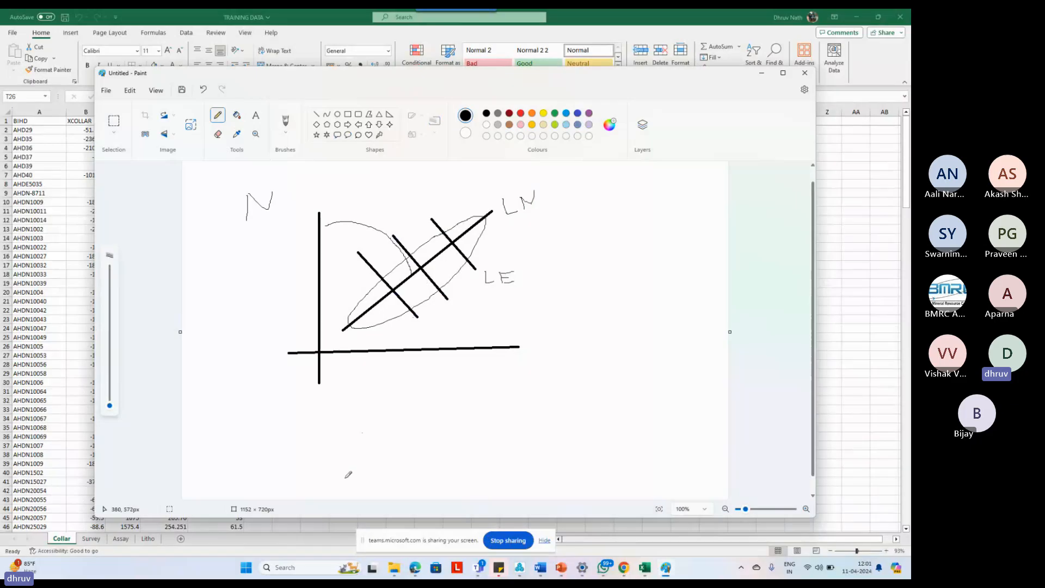
Move the Paint window clear of the collar coordinate columns and extend the LN line slightly at its lower end.
{"action": "left_click_drag", "start_coordinate": [232, 76], "coordinate": [357, 53]}
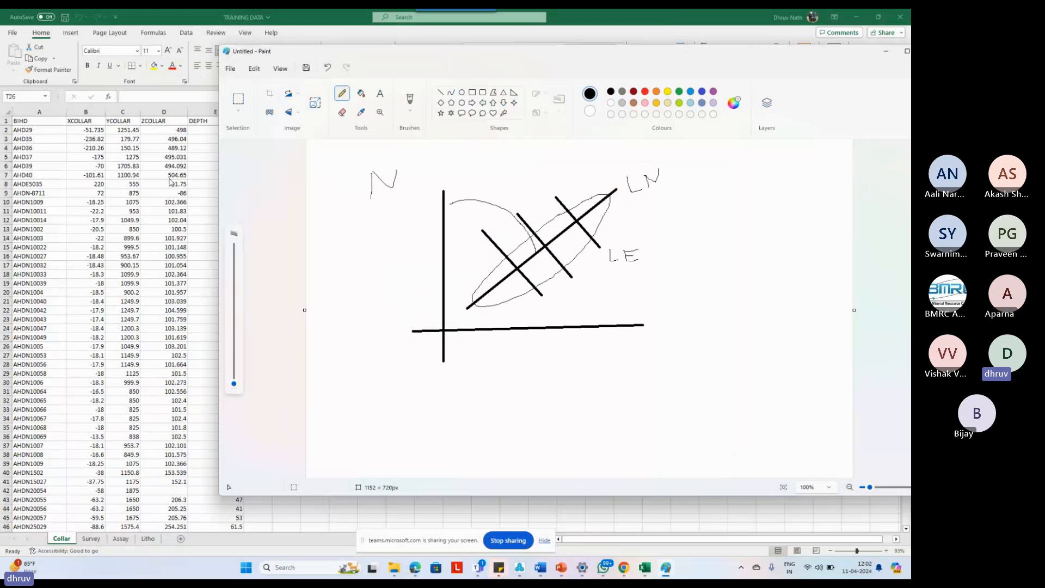
{"action": "left_click", "coordinate": [440, 92]}
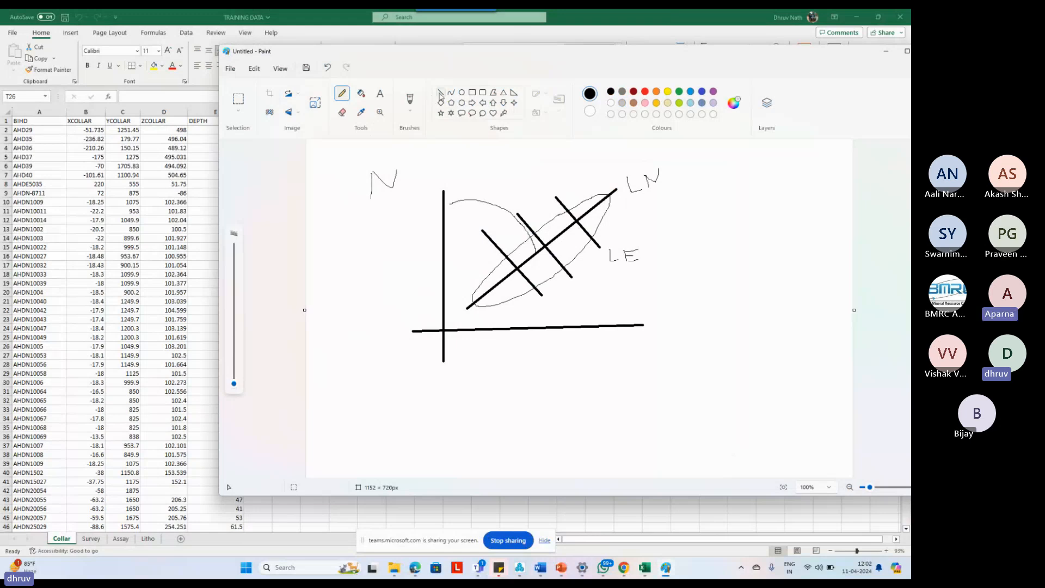
{"action": "left_click_drag", "start_coordinate": [469, 308], "coordinate": [464, 314]}
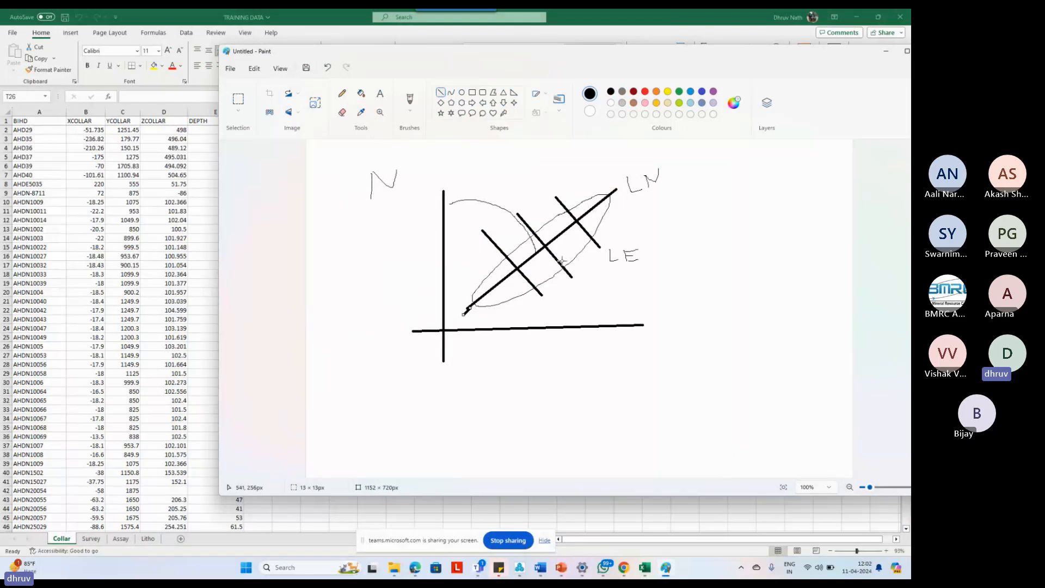
Circle the LN line's crossing with the middle cross line, label it 0,0, and handwrite +100, 0 and -100 at the cross lines' upper ends.
{"action": "left_click", "coordinate": [342, 94]}
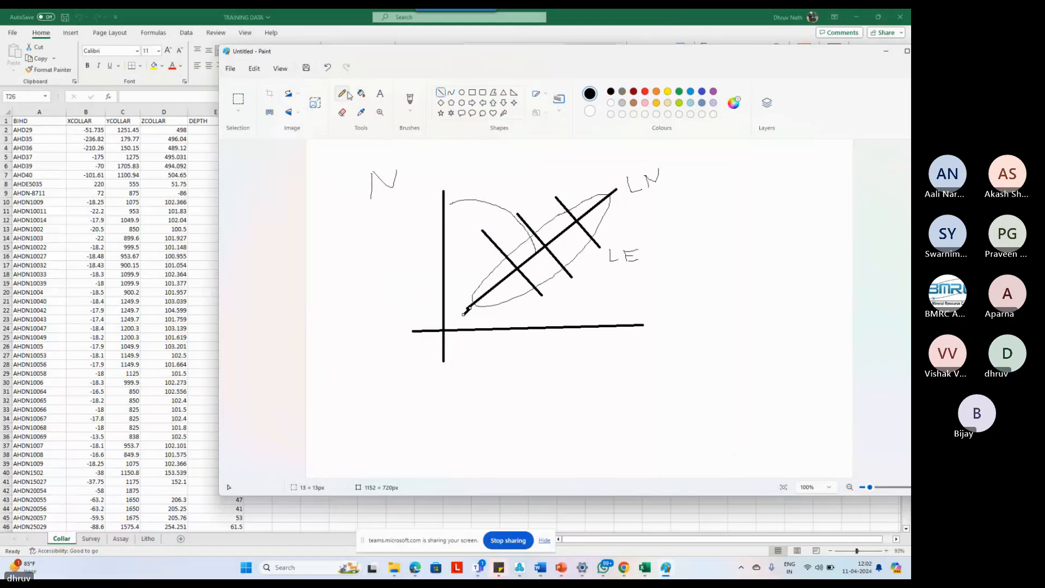
{"action": "left_click_drag", "start_coordinate": [544, 238], "coordinate": [542, 254]}
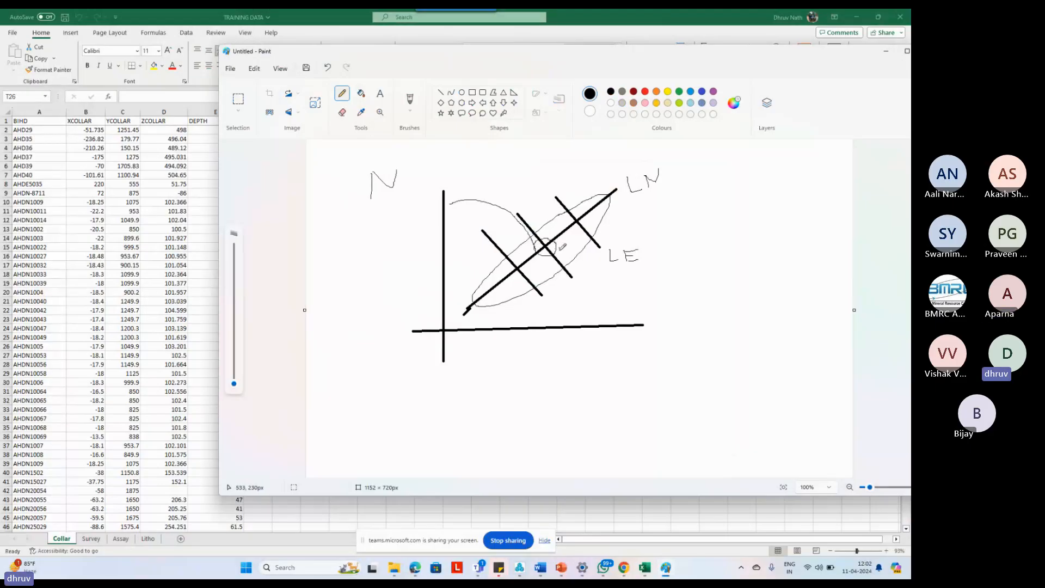
{"action": "left_click_drag", "start_coordinate": [566, 248], "coordinate": [580, 243]}
{"action": "mouse_move", "coordinate": [549, 174]}
{"action": "left_mouse_down"}
{"action": "mouse_move", "coordinate": [549, 190]}
{"action": "mouse_move", "coordinate": [571, 181]}
{"action": "left_mouse_up"}
{"action": "left_click_drag", "start_coordinate": [462, 233], "coordinate": [497, 213]}
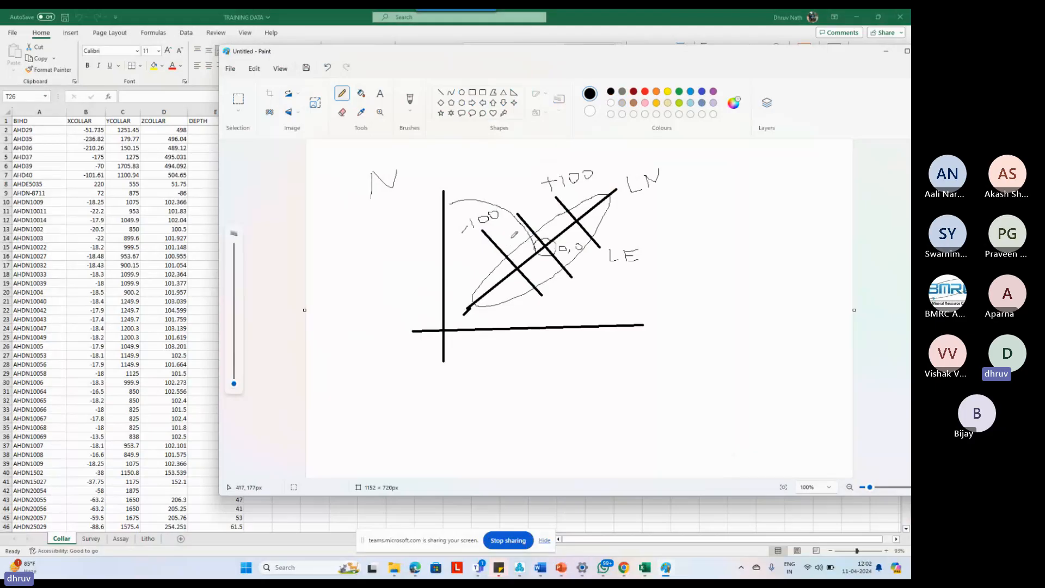
{"action": "left_click_drag", "start_coordinate": [565, 183], "coordinate": [508, 204]}
Draw two straight lines parallel to the LN line, one on each side, through the three cross lines.
{"action": "left_click", "coordinate": [441, 93]}
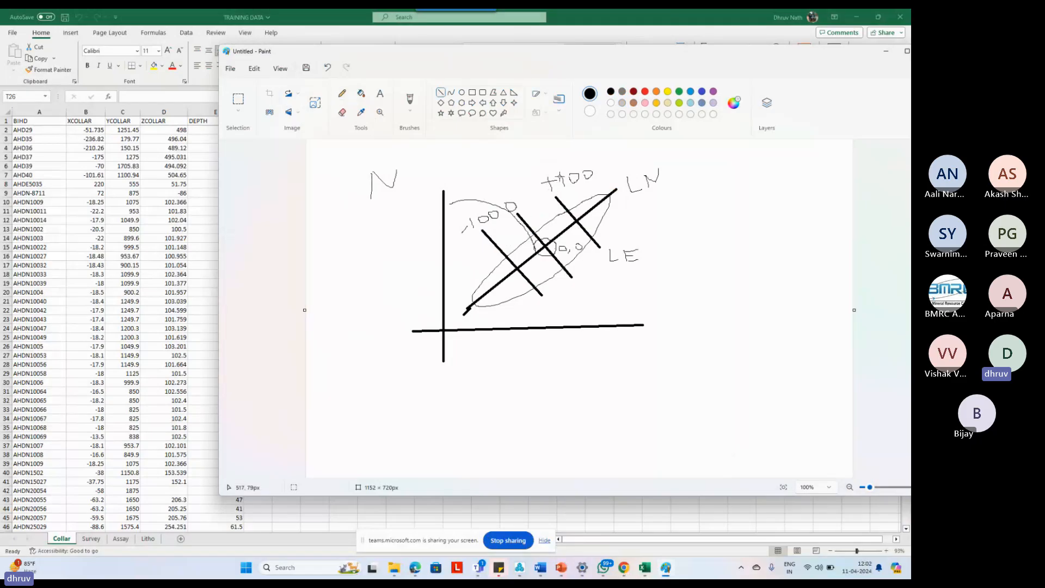
{"action": "left_click_drag", "start_coordinate": [602, 177], "coordinate": [476, 275]}
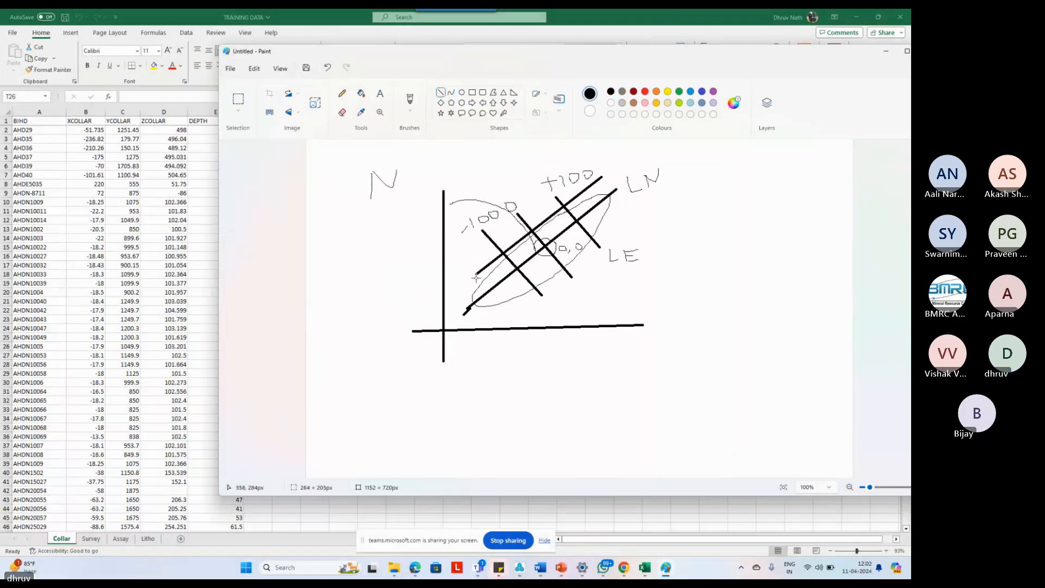
{"action": "left_click_drag", "start_coordinate": [634, 205], "coordinate": [501, 315]}
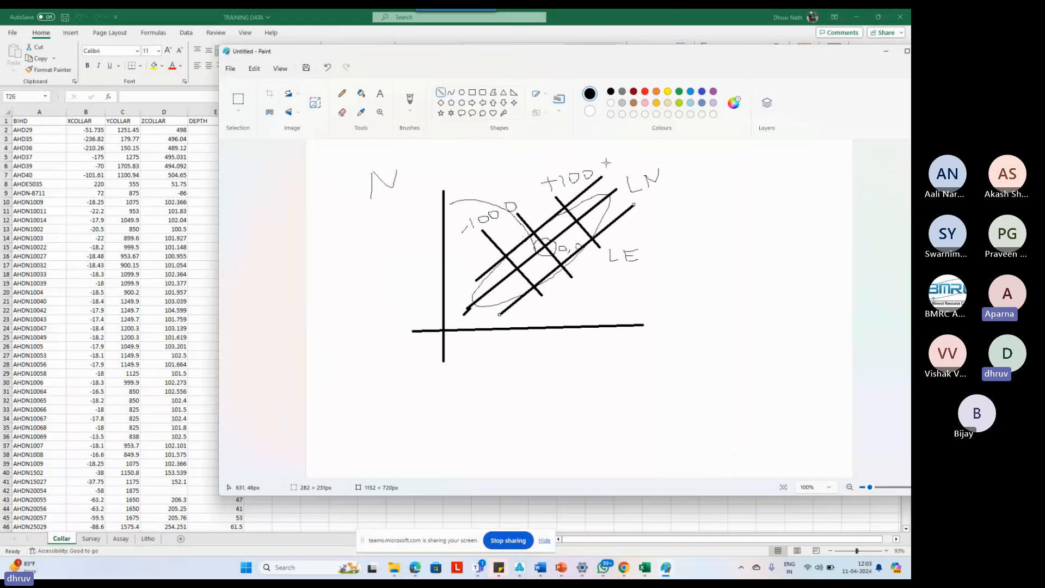
Handwrite +100 at the upper end of the parallel line above LN and -100 at the one below it.
{"action": "left_click", "coordinate": [342, 93]}
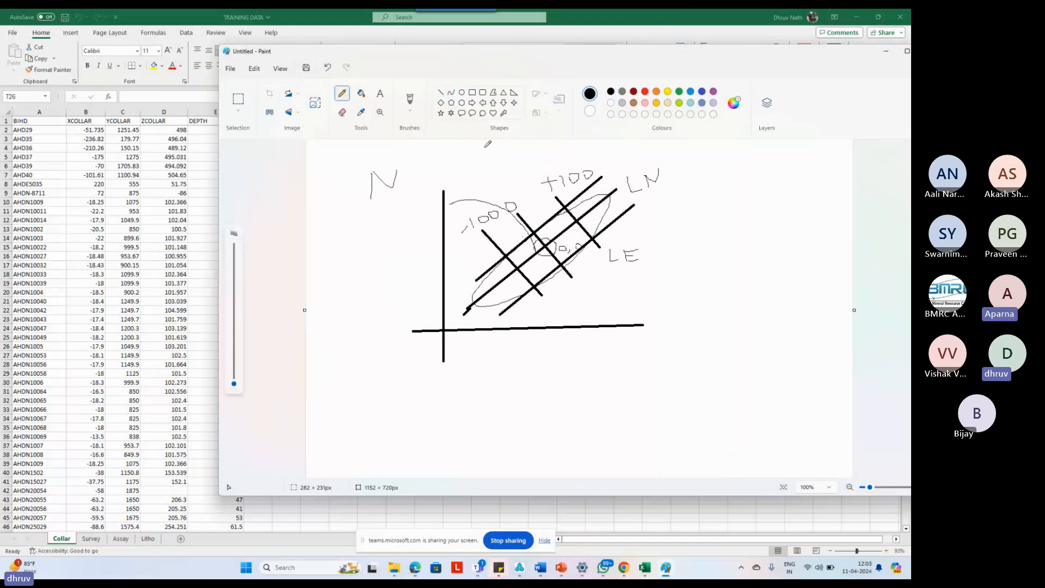
{"action": "left_click_drag", "start_coordinate": [601, 166], "coordinate": [613, 166]}
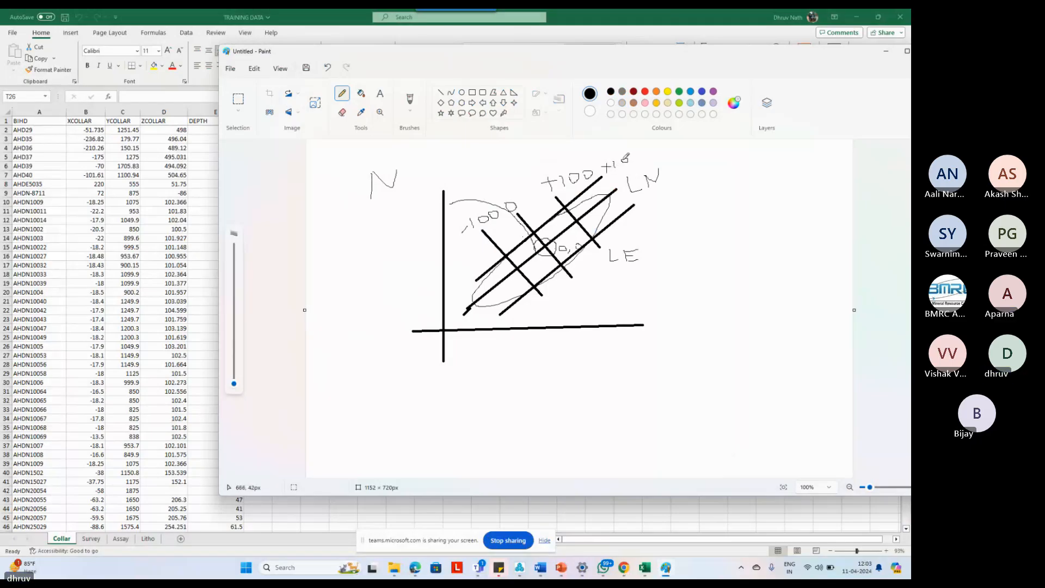
{"action": "left_click_drag", "start_coordinate": [633, 161], "coordinate": [632, 160]}
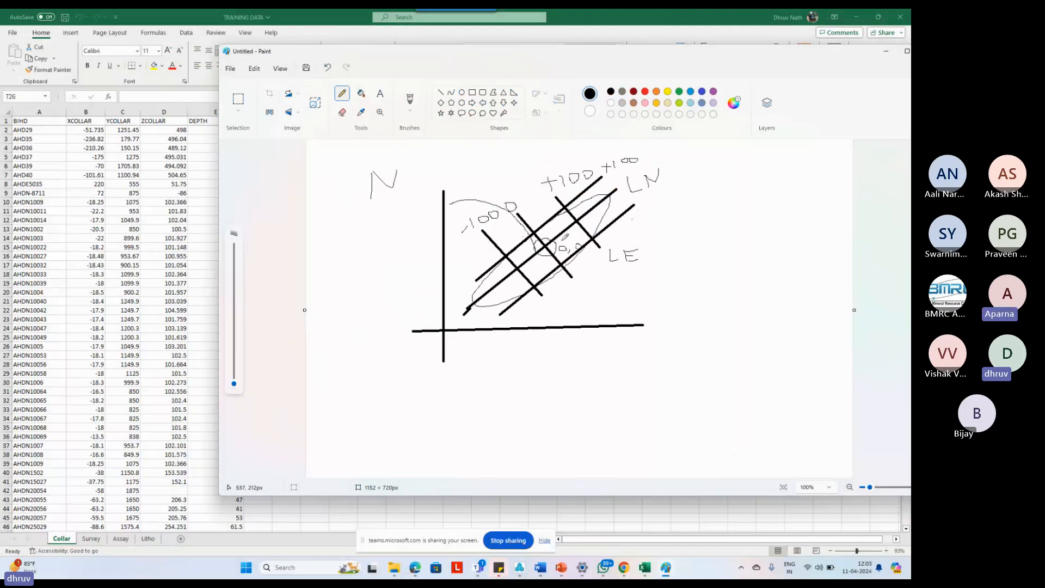
{"action": "left_click_drag", "start_coordinate": [632, 219], "coordinate": [667, 207]}
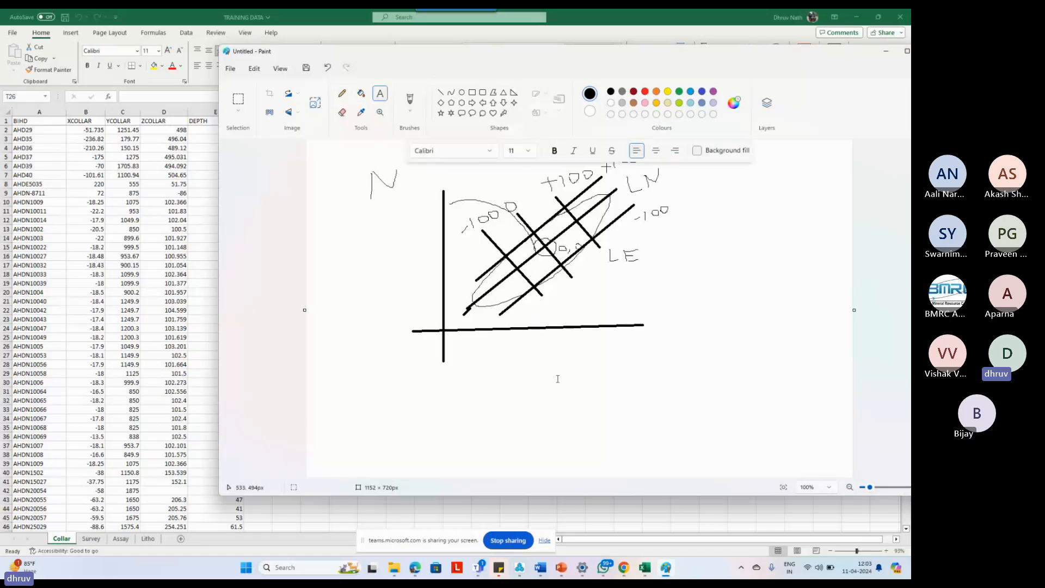
Handwrite 45° above the arc between the vertical axis and the LN line.
{"action": "left_click_drag", "start_coordinate": [506, 385], "coordinate": [562, 398]}
{"action": "left_click", "coordinate": [342, 94]}
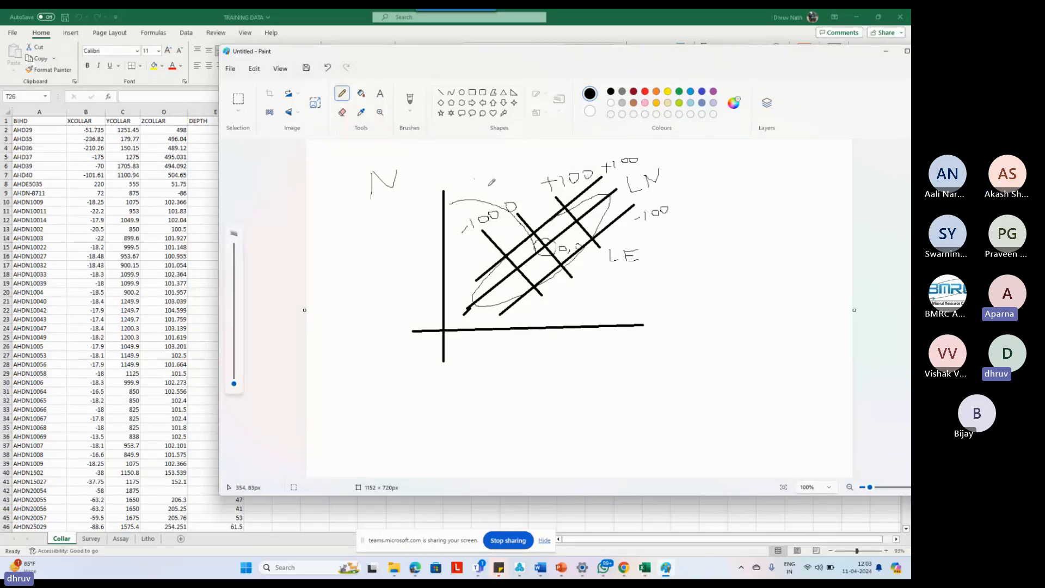
{"action": "mouse_move", "coordinate": [484, 182]}
{"action": "left_mouse_down"}
{"action": "mouse_move", "coordinate": [508, 181]}
{"action": "mouse_move", "coordinate": [502, 190]}
{"action": "left_mouse_up"}
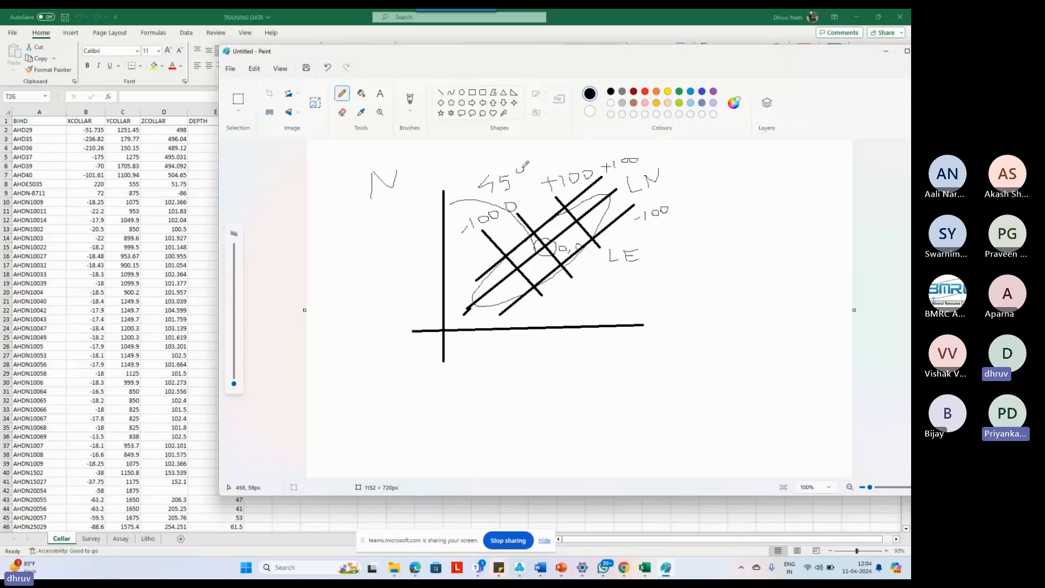
{"action": "left_click_drag", "start_coordinate": [521, 167], "coordinate": [514, 169]}
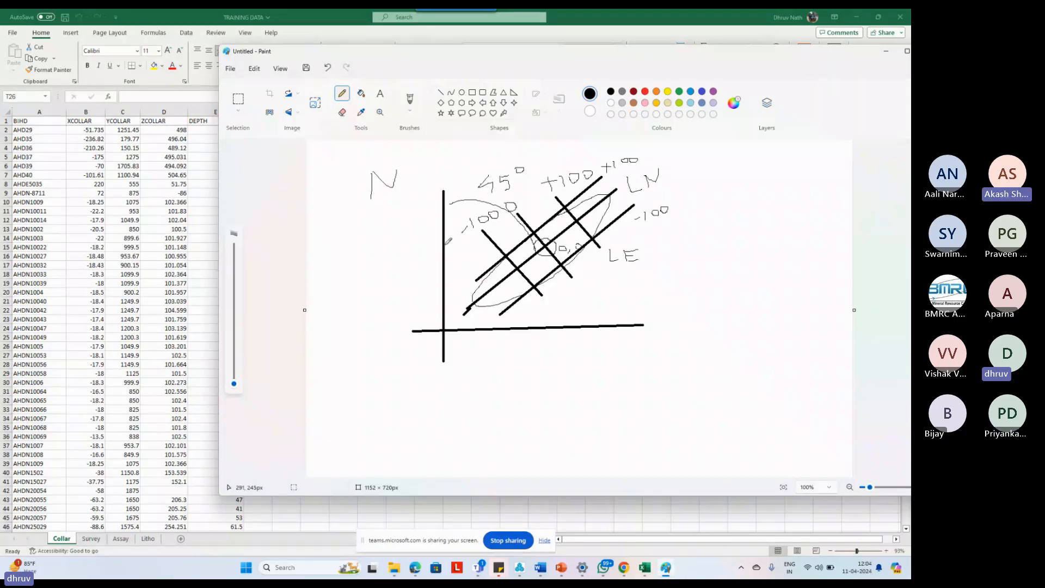
Add a text note below the sketch reading "geographical North - is 45 degree to east = local , north".
{"action": "left_click", "coordinate": [379, 94]}
{"action": "left_click", "coordinate": [475, 388]}
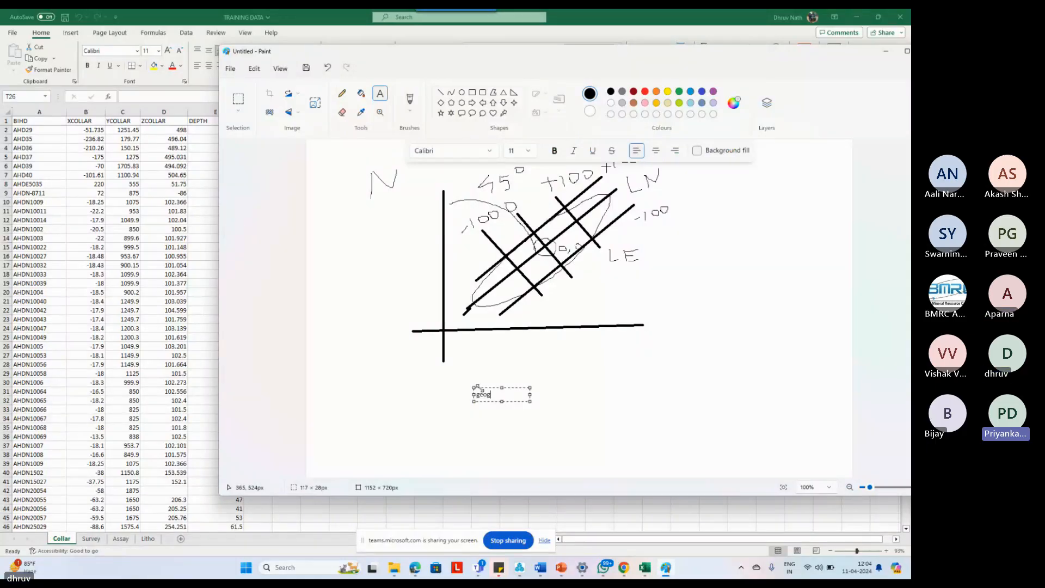
{"action": "type", "text": "raphical "}
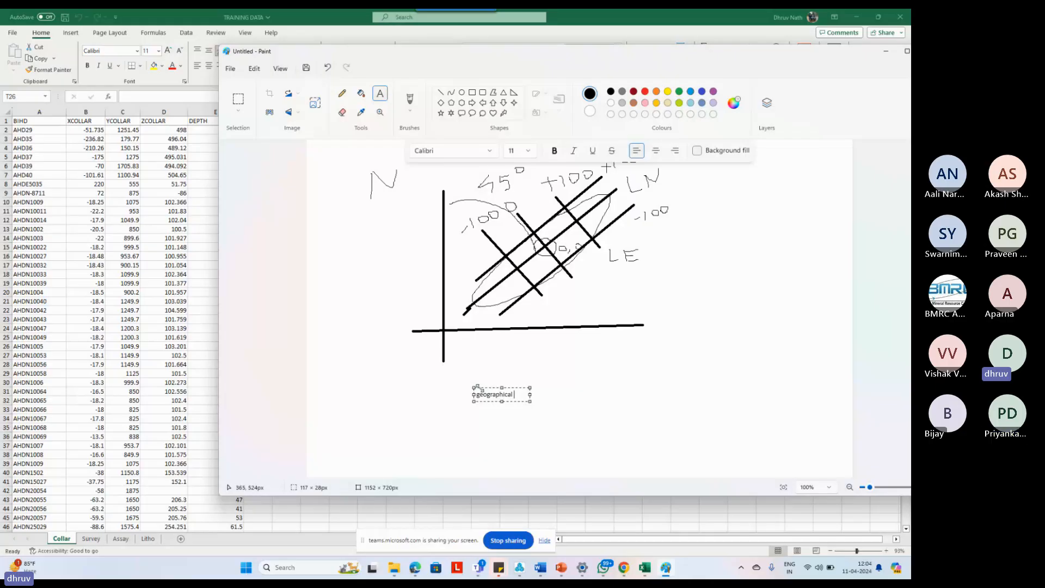
{"action": "type", "text": "North "}
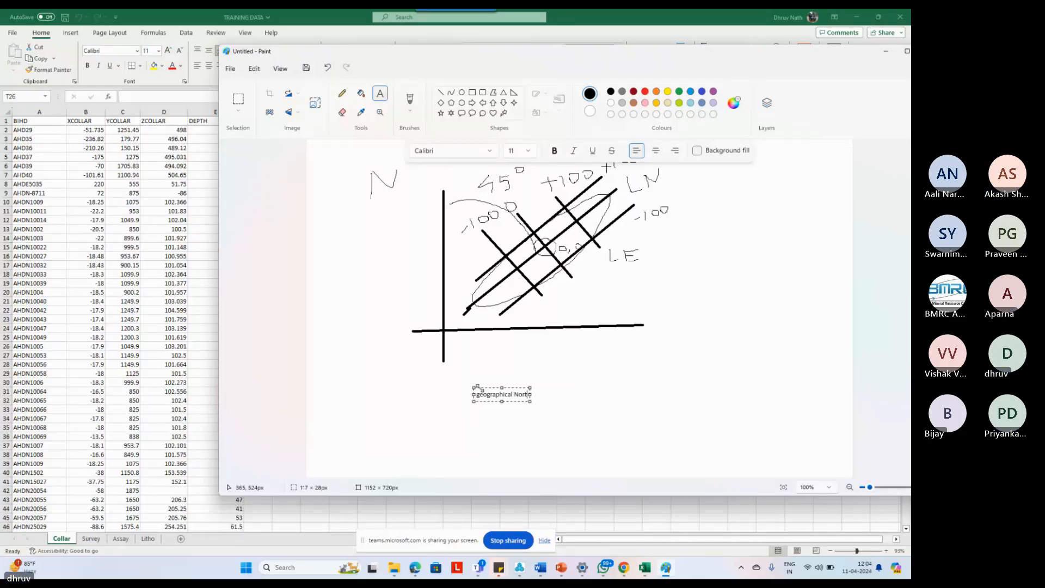
{"action": "type", "text": "- is 45 degree t"}
{"action": "type", "text": "o"}
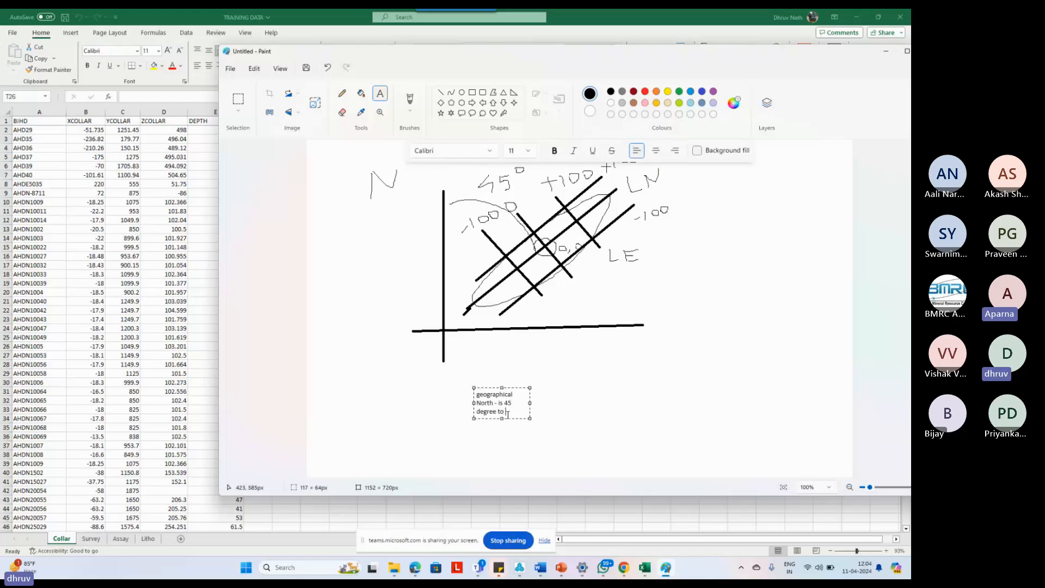
{"action": "type", "text": " e"}
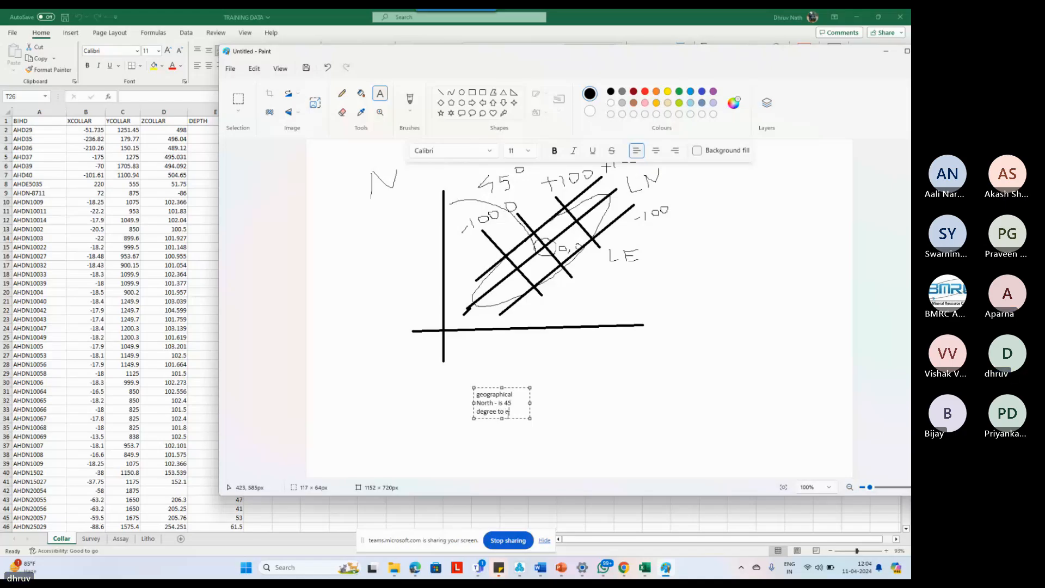
{"action": "type", "text": "ast"}
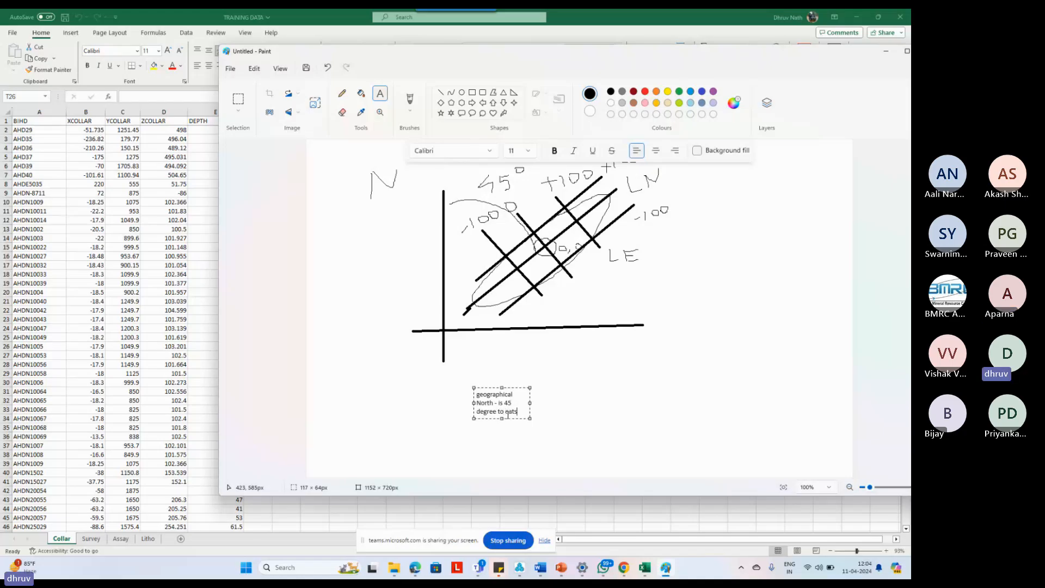
{"action": "key", "text": "BackSpace"}
{"action": "key", "text": "BackSpace"}
{"action": "type", "text": "st"}
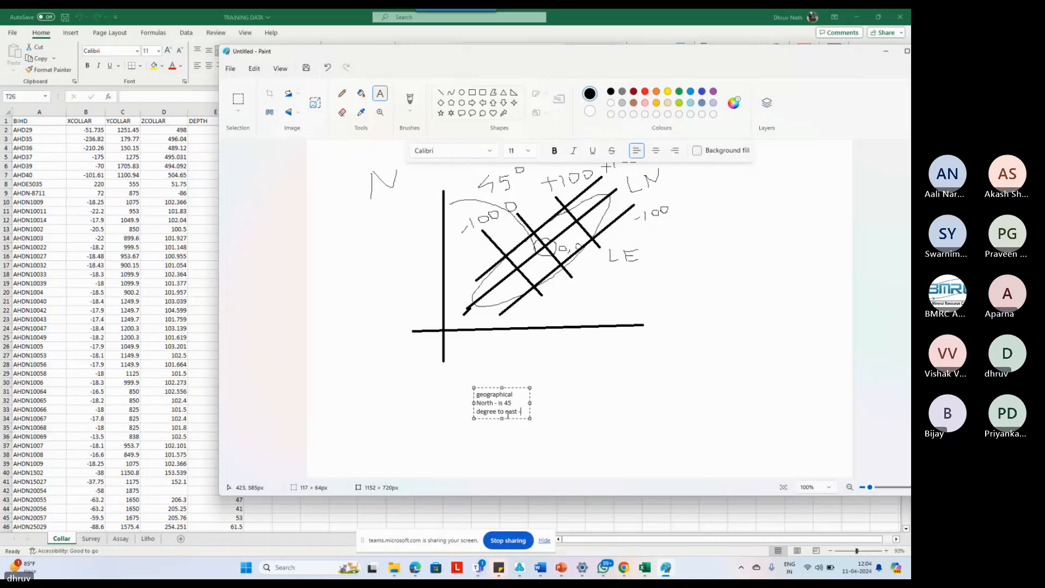
{"action": "type", "text": " = lo"}
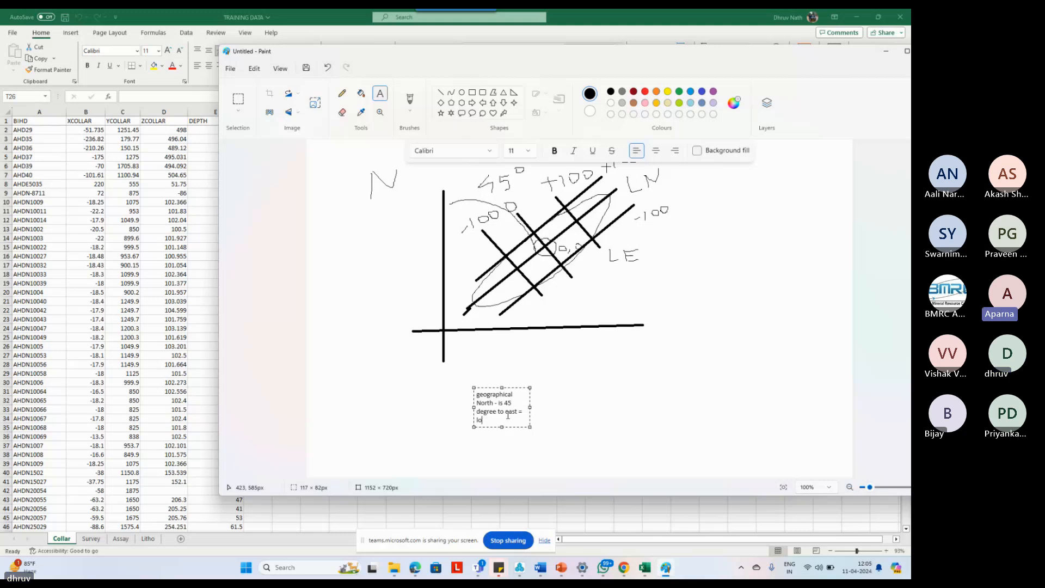
{"action": "type", "text": "cal , nor"}
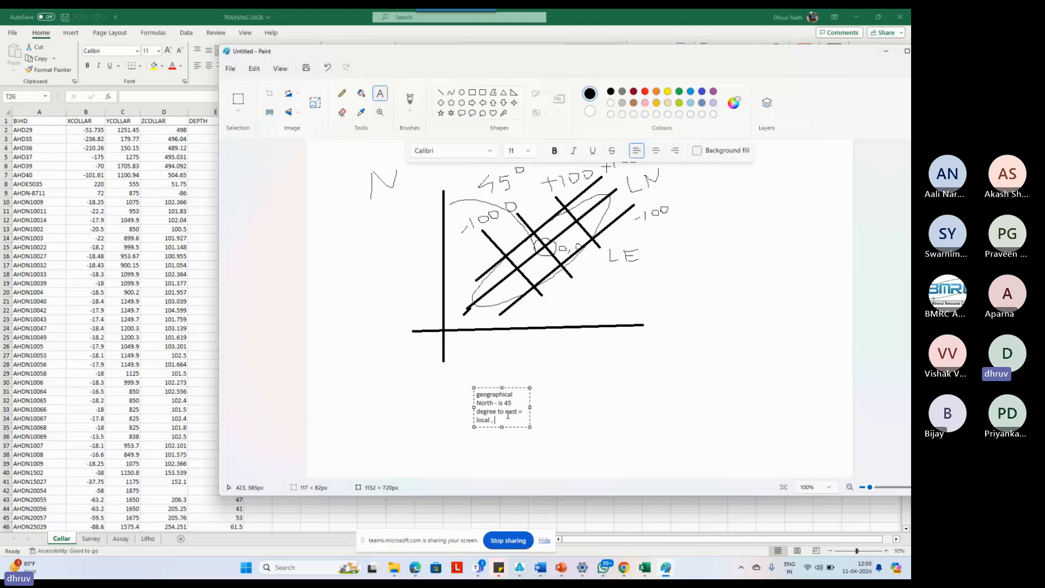
{"action": "type", "text": "th"}
{"action": "key", "text": "Return"}
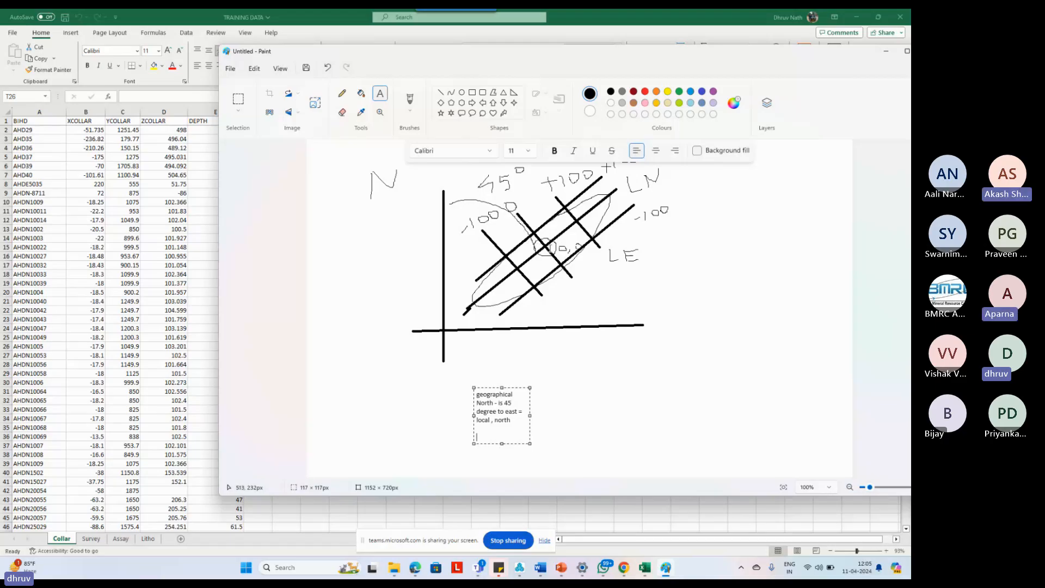
Circle the 0,0 origin again and draw a freehand curved arrow from it to the empty area beside the grid.
{"action": "left_click", "coordinate": [341, 95]}
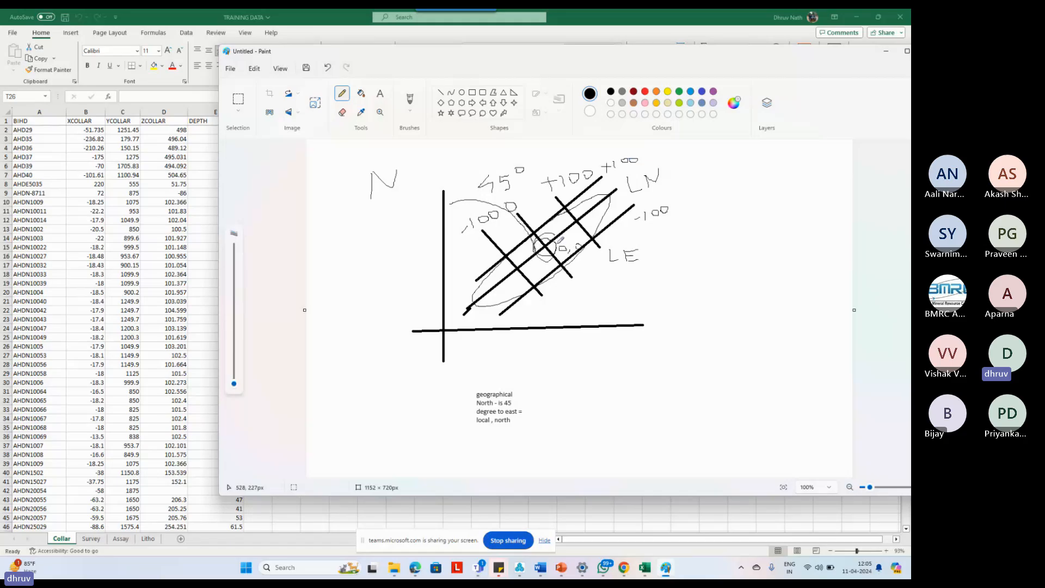
{"action": "mouse_move", "coordinate": [557, 243]}
{"action": "left_mouse_down"}
{"action": "mouse_move", "coordinate": [539, 239]}
{"action": "mouse_move", "coordinate": [552, 256]}
{"action": "mouse_move", "coordinate": [555, 236]}
{"action": "left_mouse_up"}
{"action": "left_click_drag", "start_coordinate": [462, 221], "coordinate": [454, 228]}
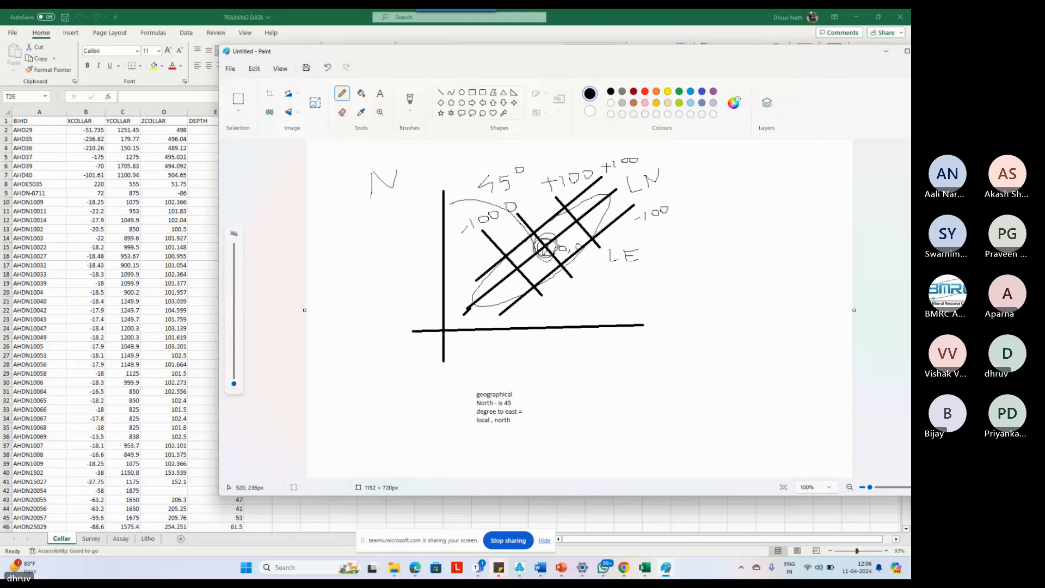
{"action": "mouse_move", "coordinate": [561, 254]}
{"action": "left_mouse_down"}
{"action": "mouse_move", "coordinate": [684, 275]}
{"action": "mouse_move", "coordinate": [710, 258]}
{"action": "mouse_move", "coordinate": [705, 274]}
{"action": "left_mouse_up"}
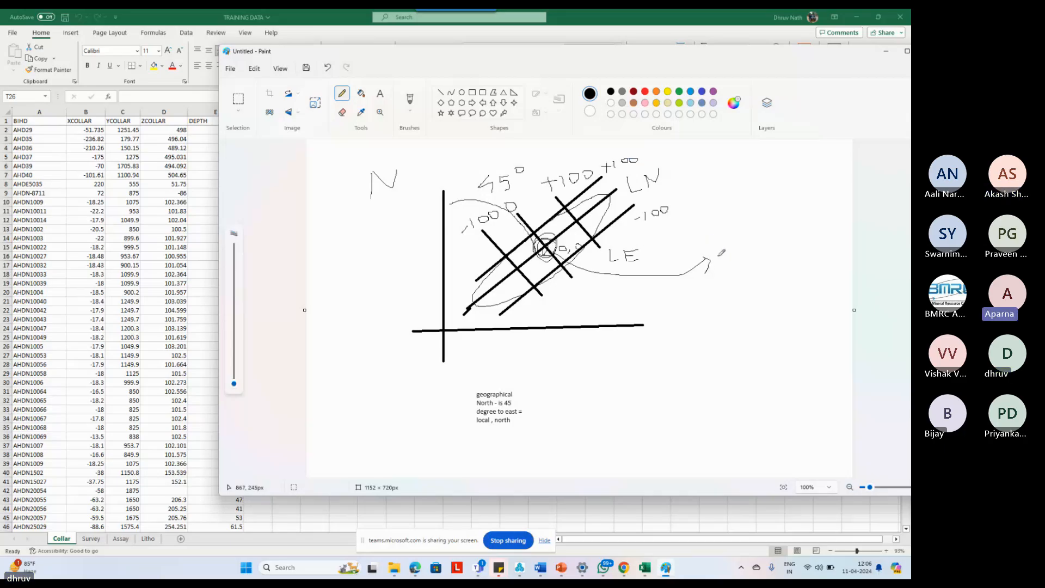
Draw a rectangle about 237 × 224 px at the curved arrow's tip and start a text note inside it with "local n = 0".
{"action": "left_click", "coordinate": [472, 92]}
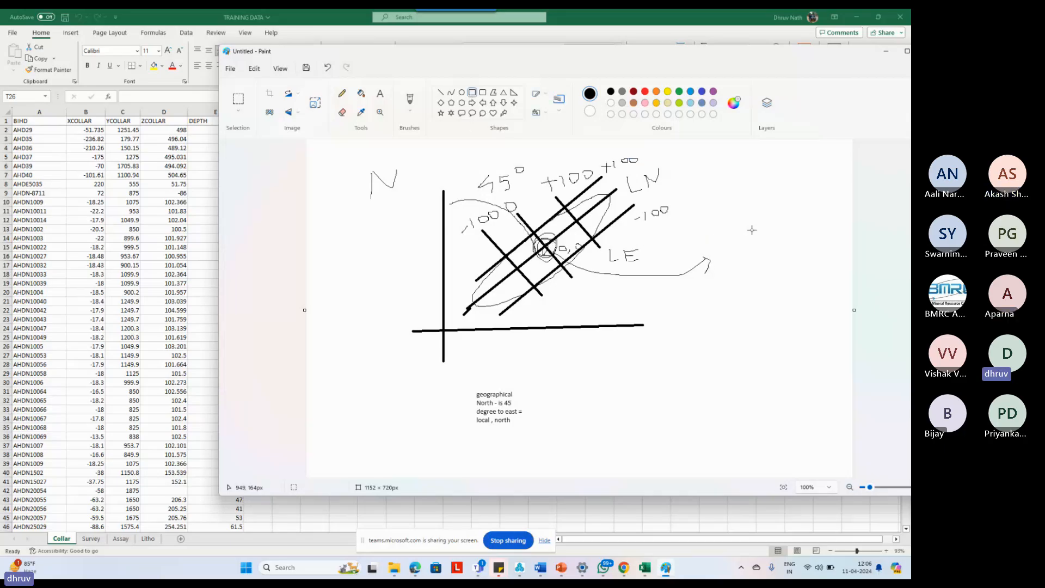
{"action": "left_click_drag", "start_coordinate": [714, 232], "coordinate": [827, 338]}
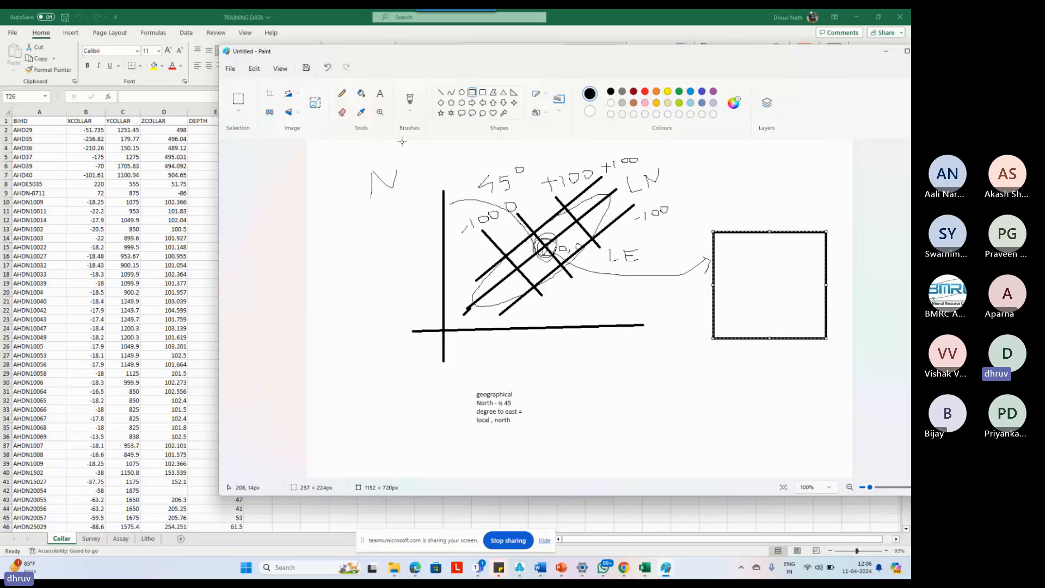
{"action": "left_click", "coordinate": [380, 93]}
{"action": "left_click", "coordinate": [720, 246]}
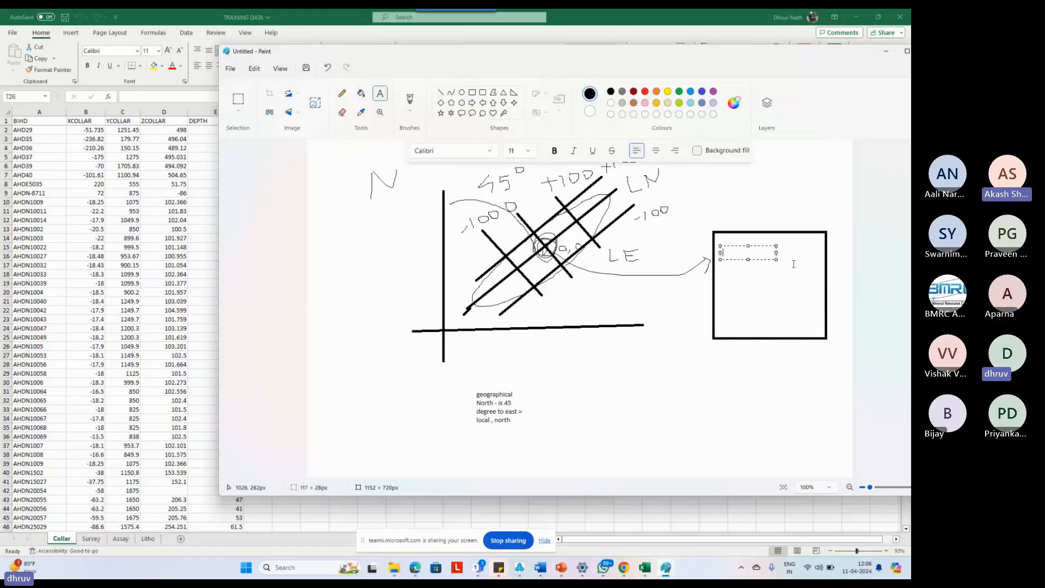
{"action": "type", "text": "loc"}
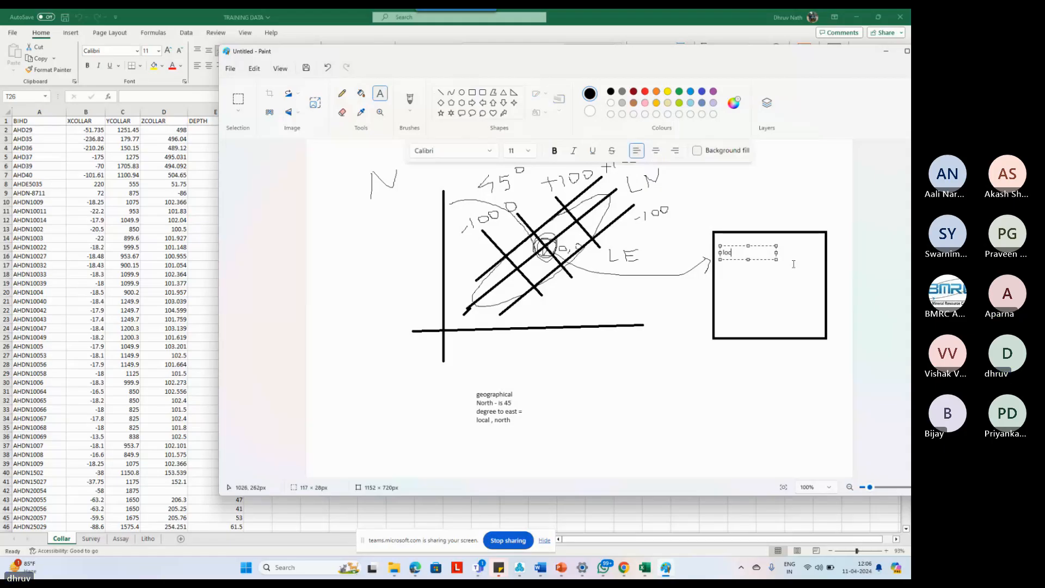
{"action": "type", "text": "al n ="}
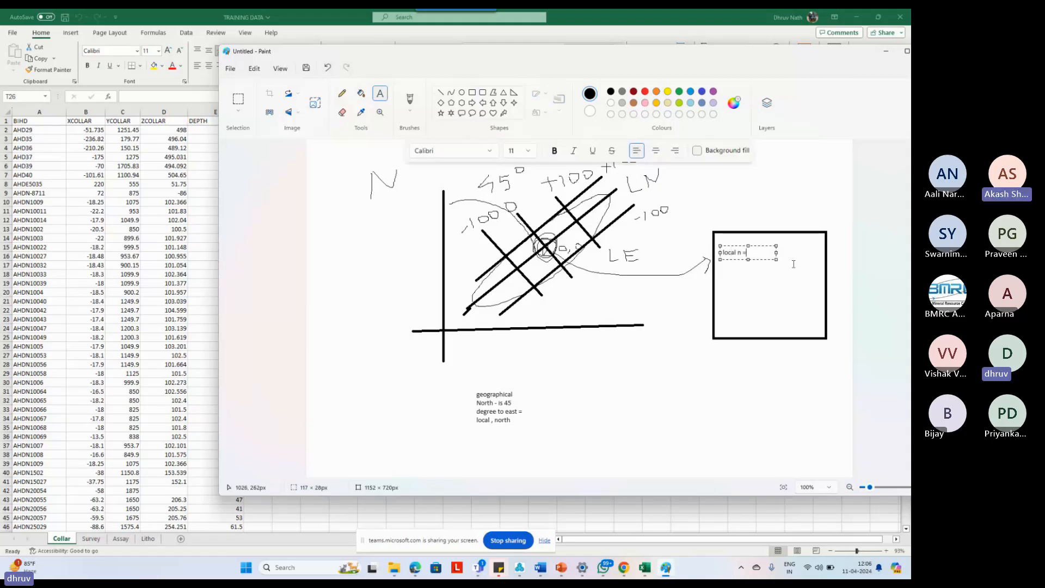
{"action": "type", "text": " 0"}
{"action": "key", "text": "Return"}
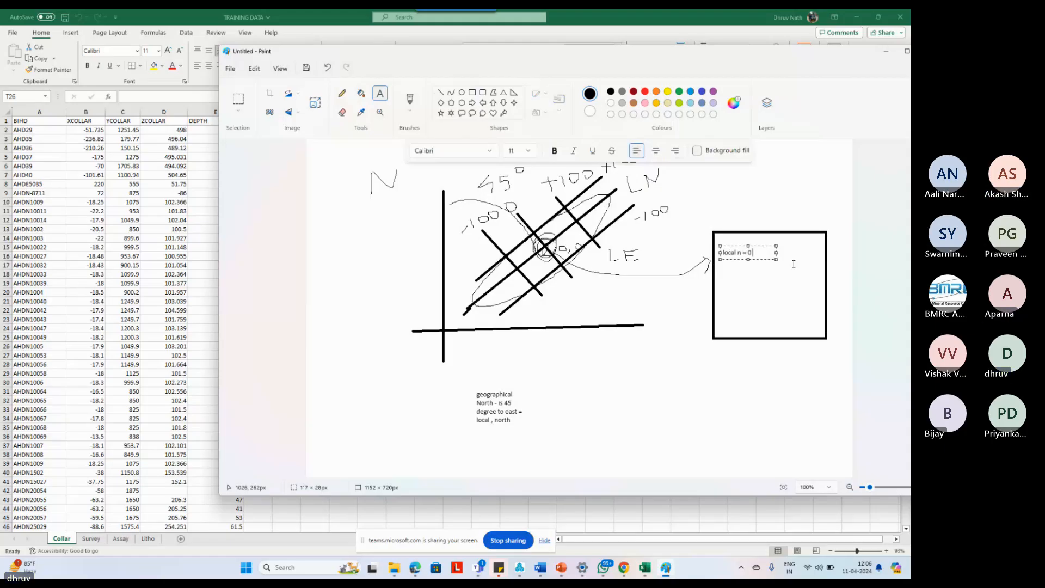
Add the line "utmn = 2650000" under the local n line in the boxed note.
{"action": "type", "text": "a"}
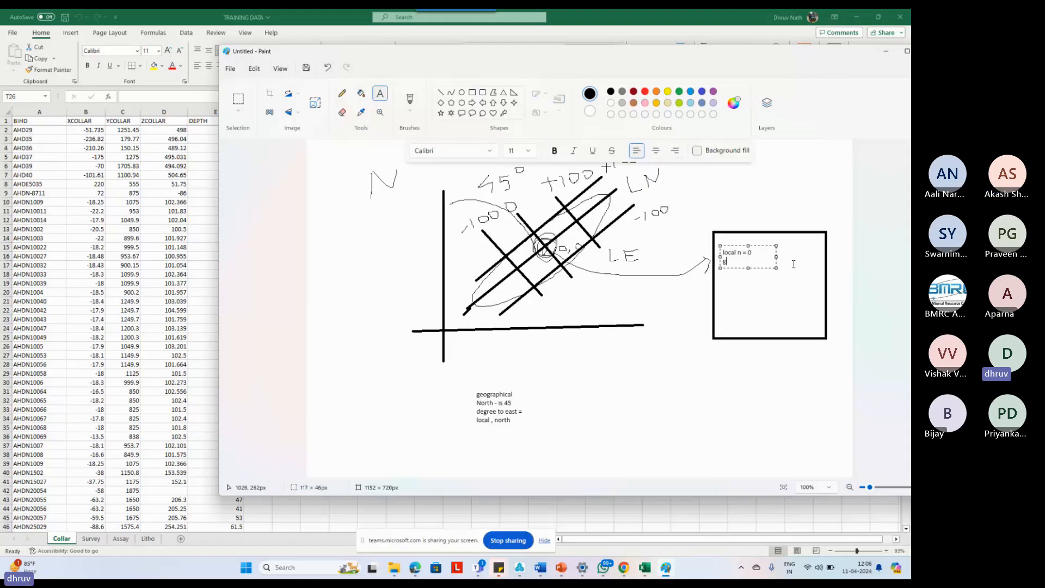
{"action": "key", "text": "BackSpace"}
{"action": "type", "text": "u"}
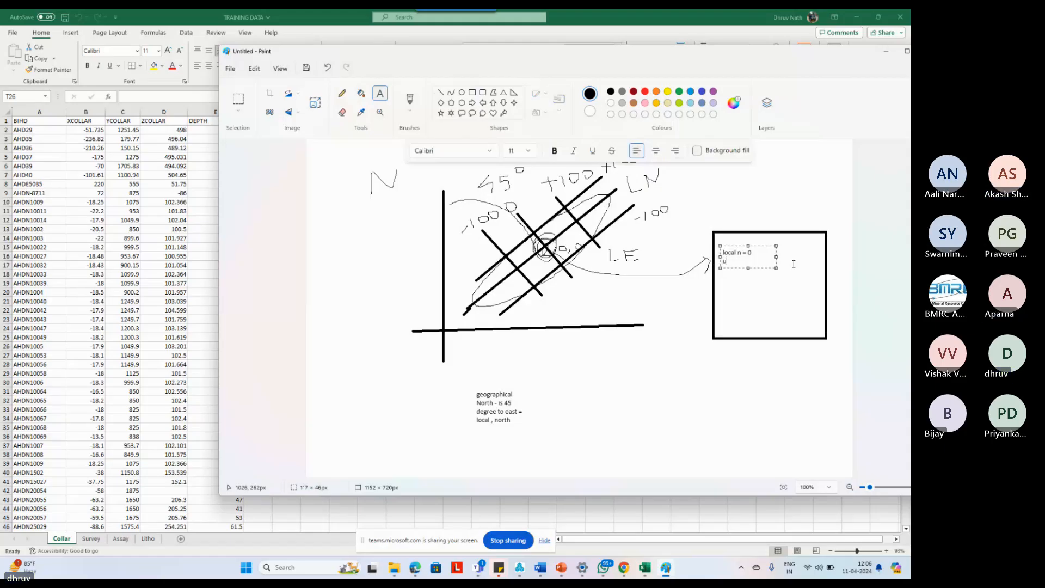
{"action": "type", "text": "tm"}
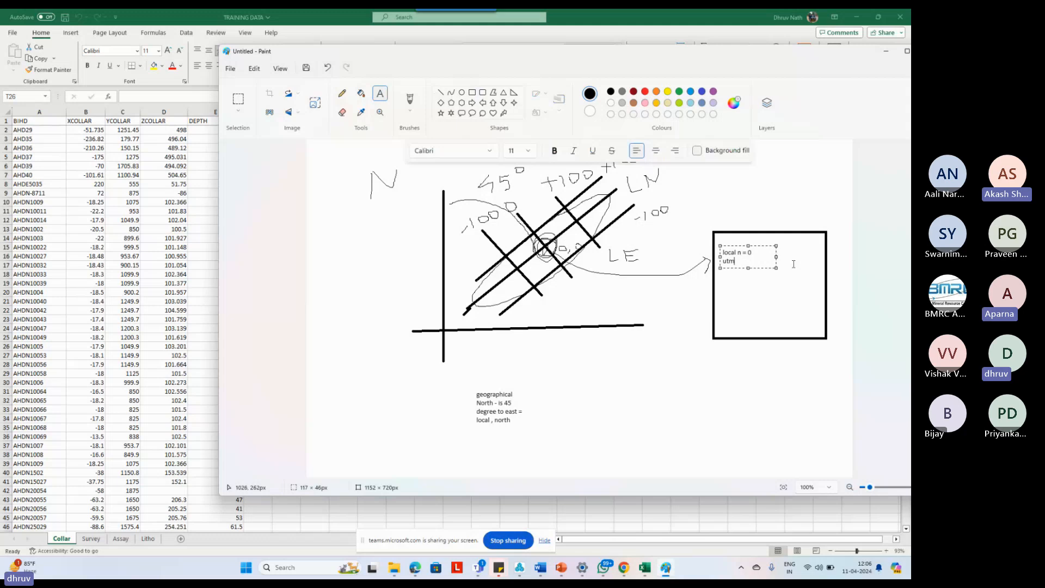
{"action": "type", "text": "n"}
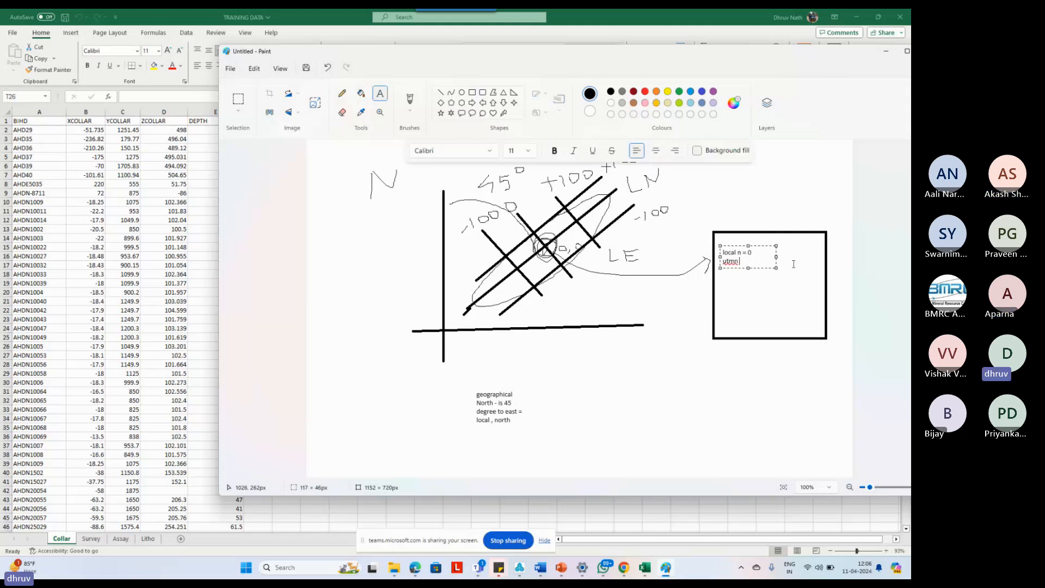
{"action": "type", "text": " = 2650000"}
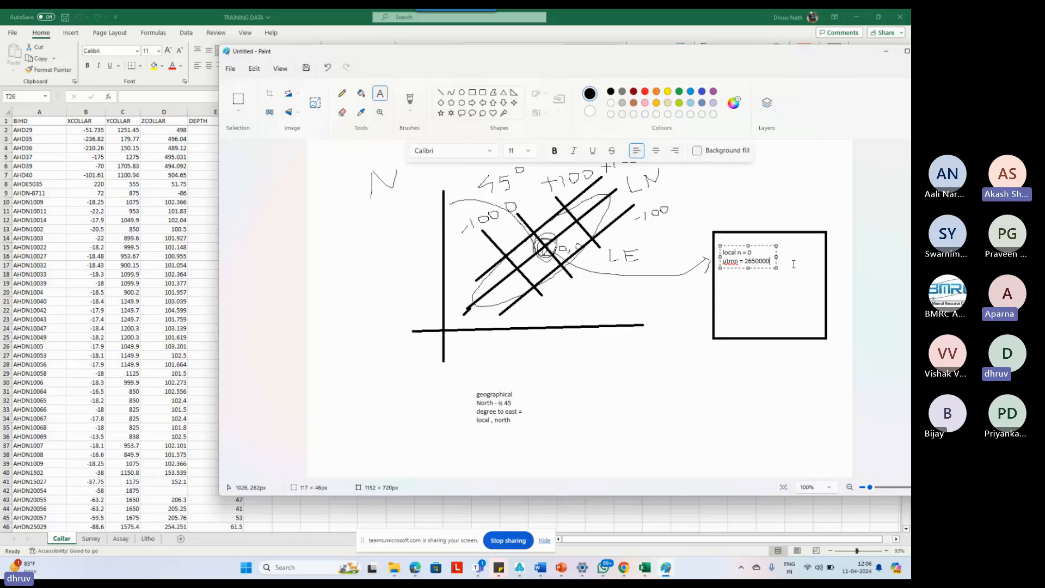
Complete the boxed note after a blank line with "local e = 0" and "utme= 450000" on separate lines.
{"action": "key", "text": "Return"}
{"action": "type", "text": "l"}
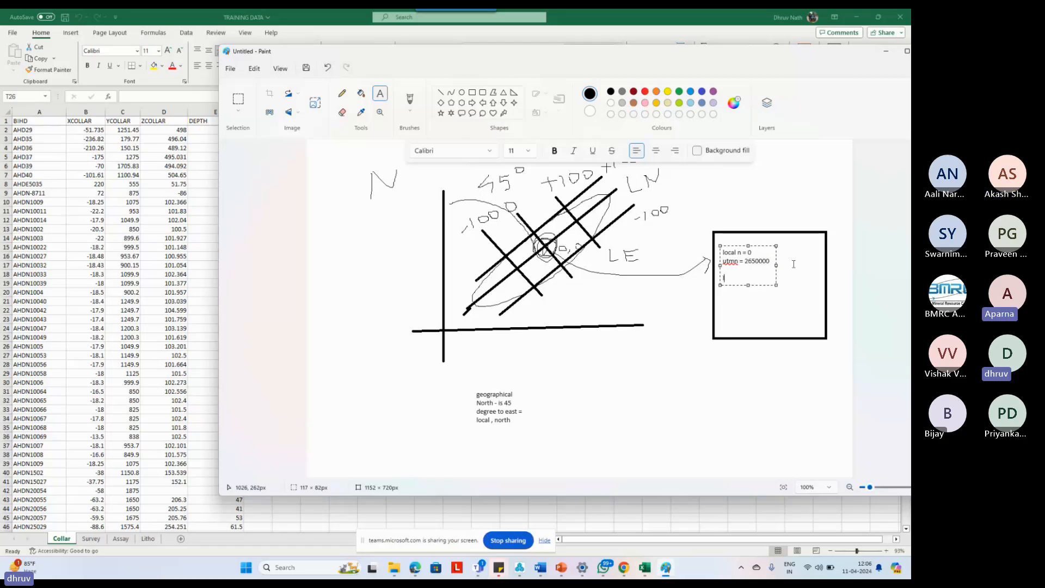
{"action": "type", "text": "ocal"}
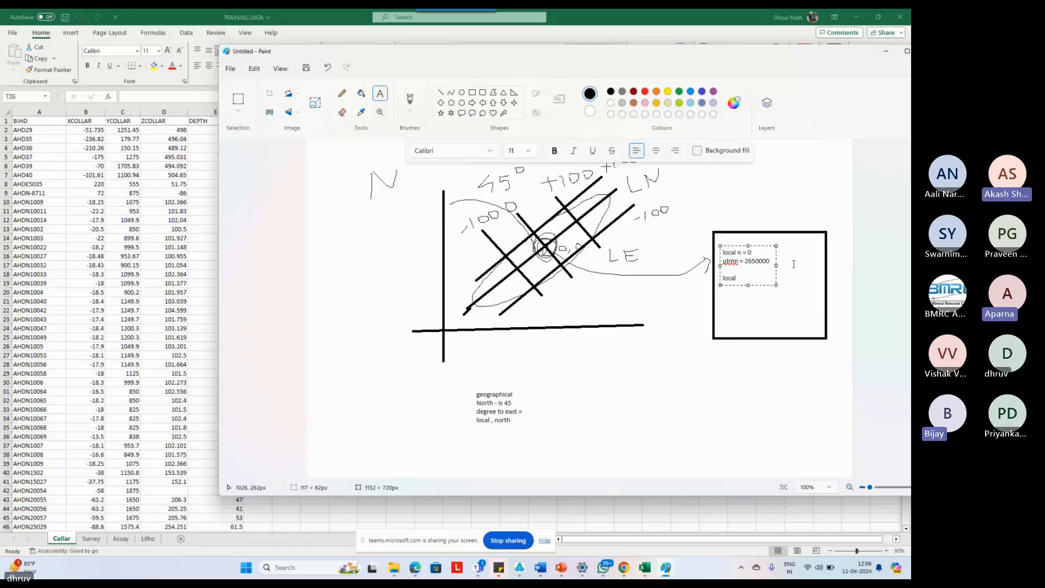
{"action": "type", "text": " e"}
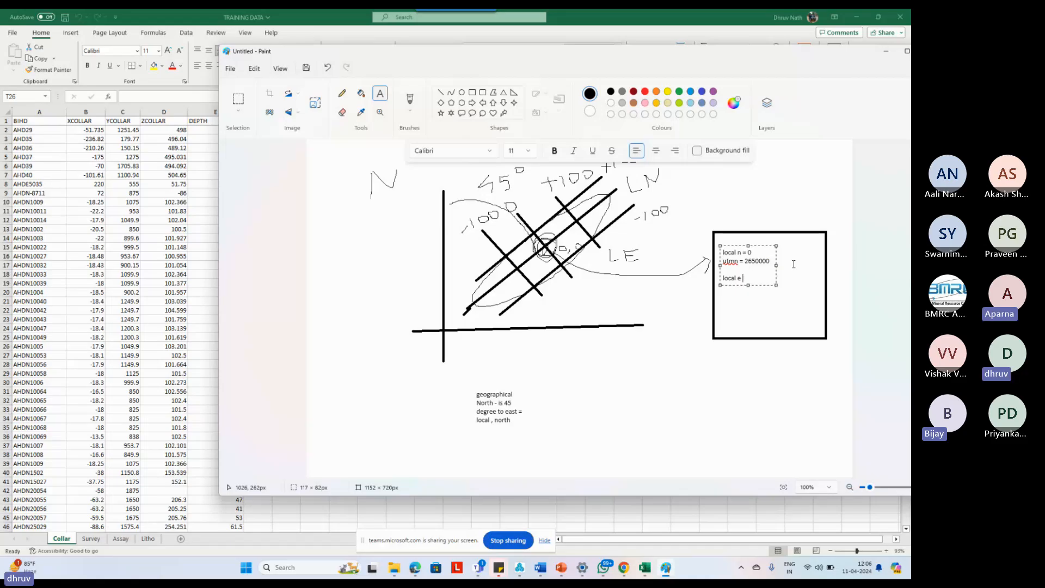
{"action": "type", "text": " = 0"}
{"action": "key", "text": "Return"}
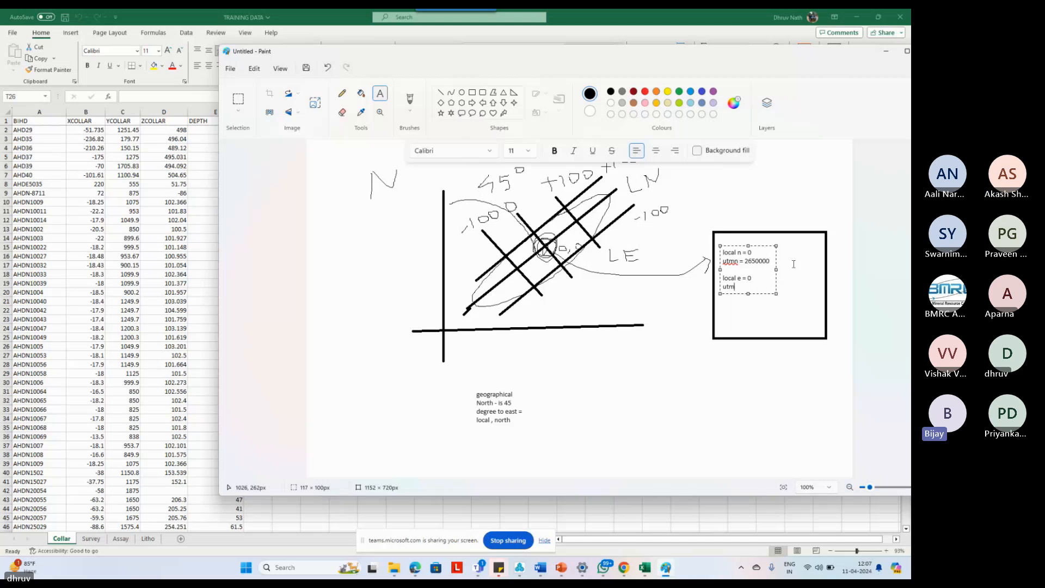
{"action": "type", "text": "utme= 450"}
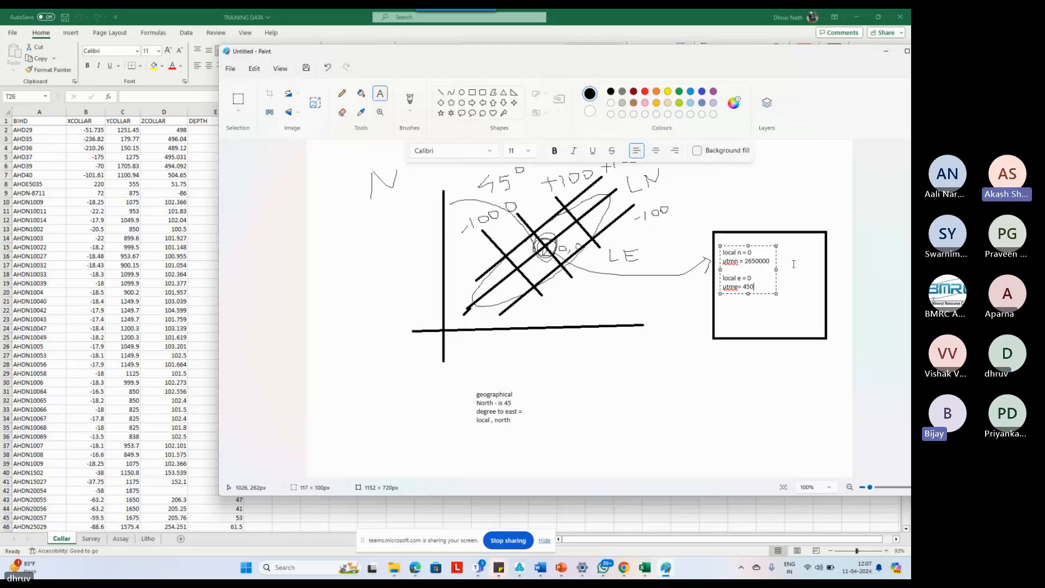
{"action": "type", "text": "00"}
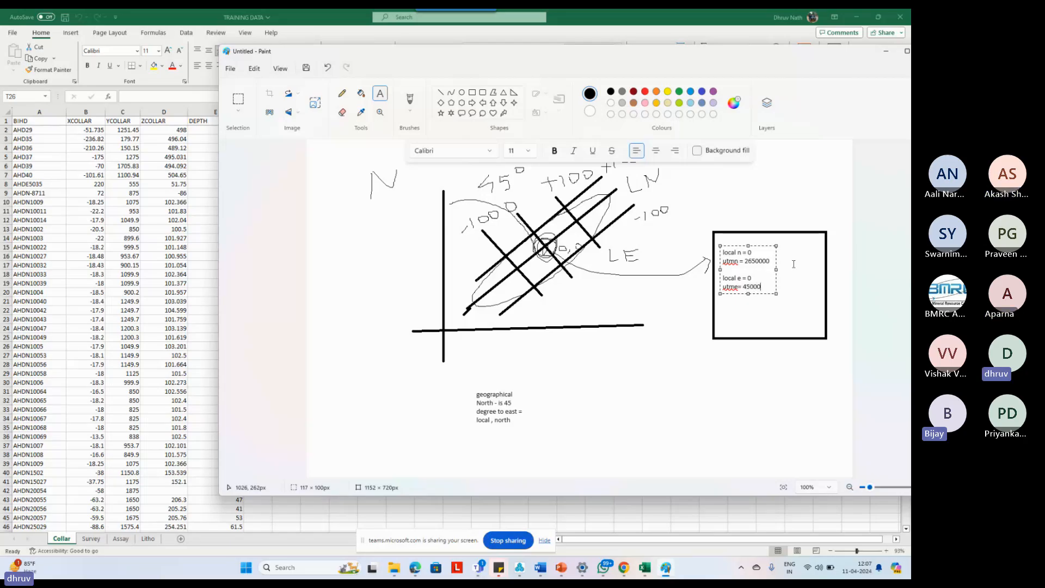
{"action": "type", "text": "0"}
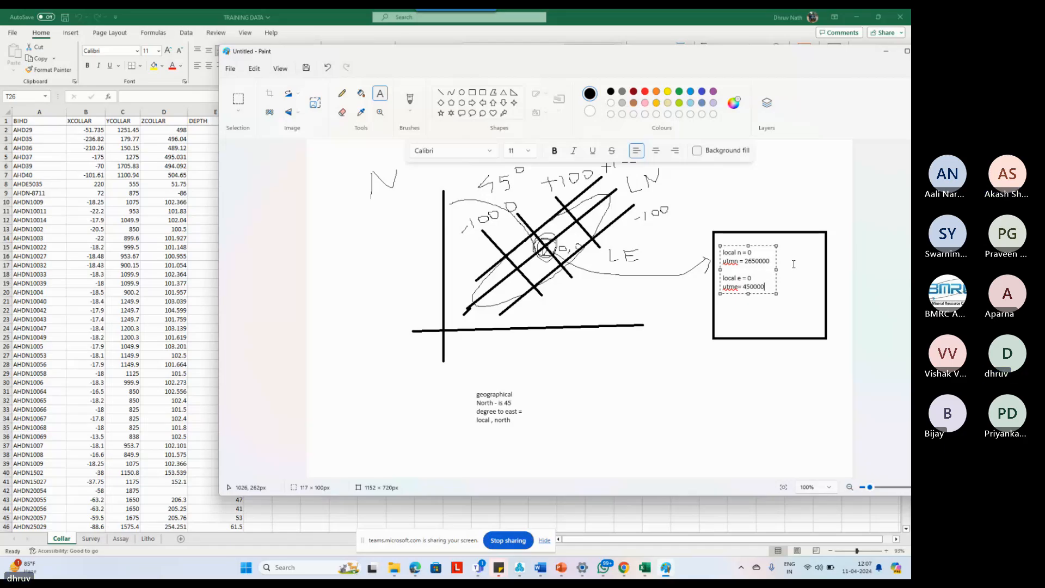
{"action": "key", "text": "Return"}
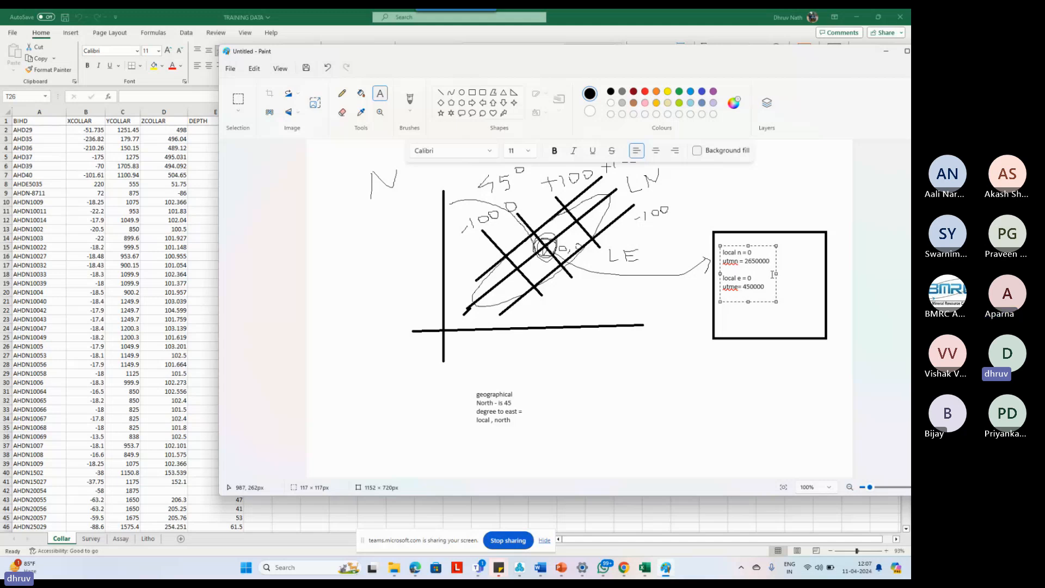
{"action": "left_click", "coordinate": [489, 395]}
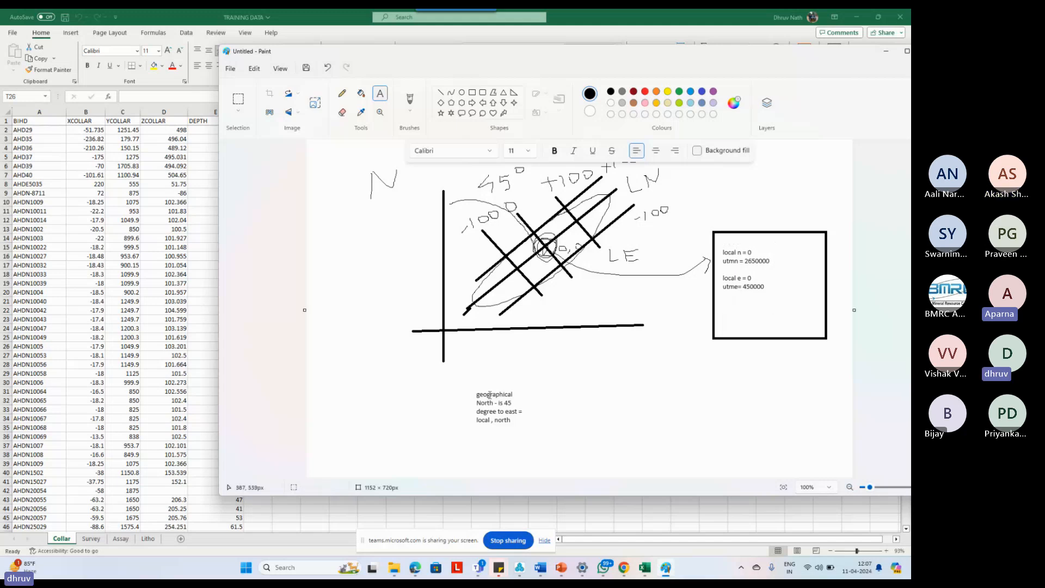
{"action": "key", "text": "Escape"}
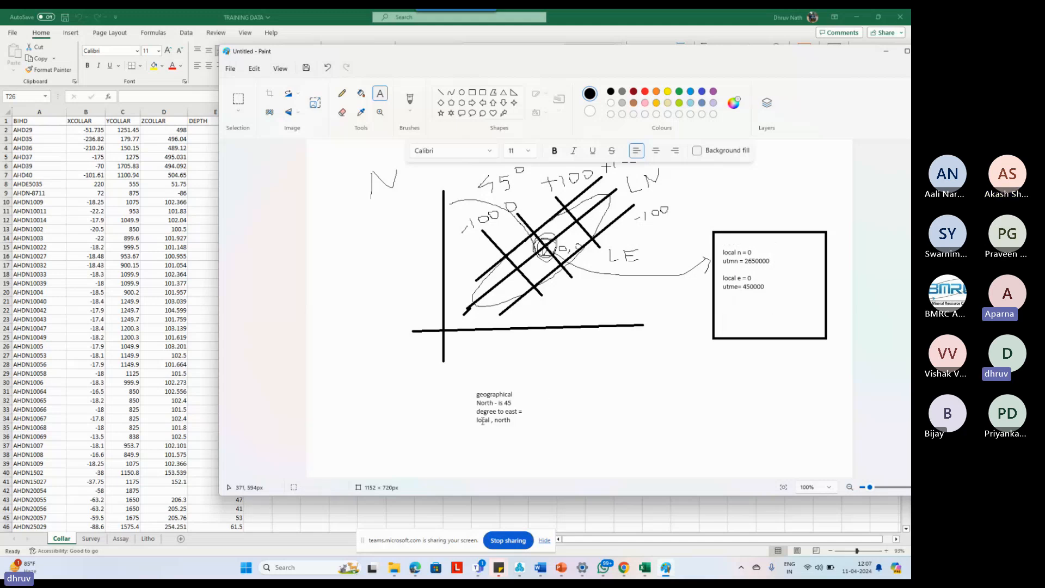
{"action": "left_click", "coordinate": [739, 305]}
{"action": "left_click", "coordinate": [704, 317]}
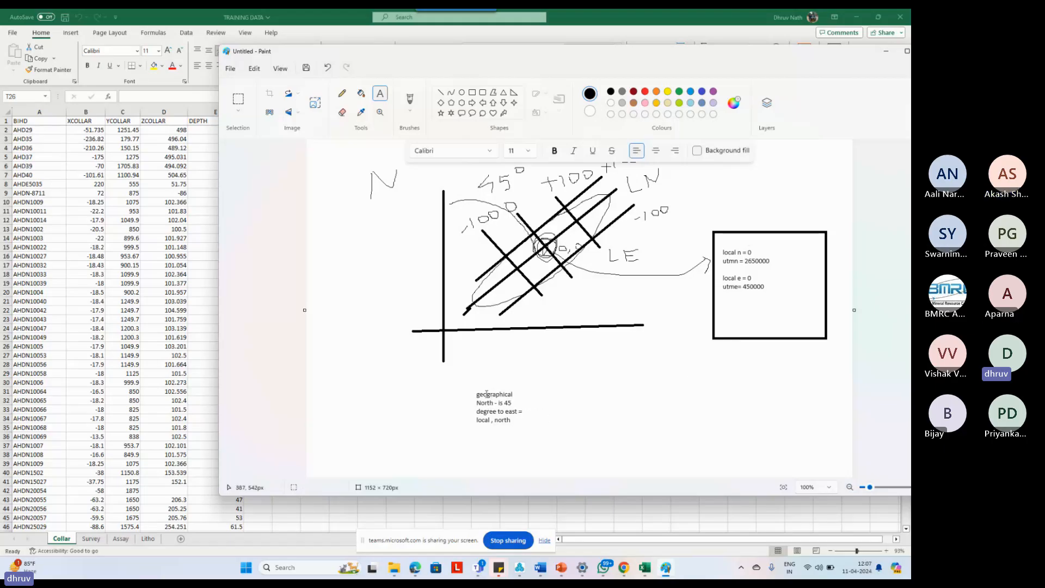
{"action": "left_click_drag", "start_coordinate": [480, 390], "coordinate": [497, 414]}
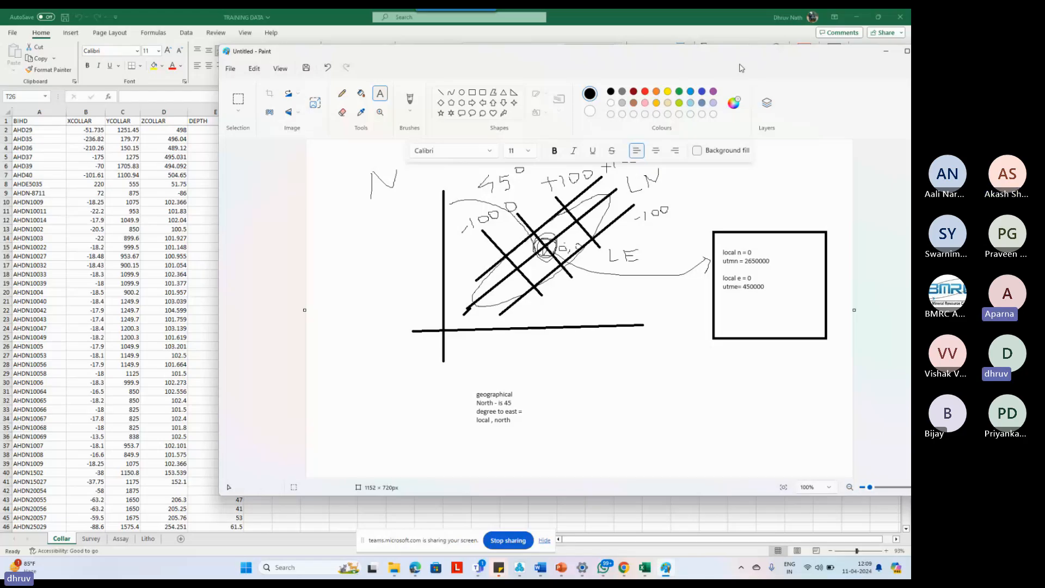
Minimize the Paint sketch and return to the Collar sheet of the TRAINING DATA workbook in Excel.
{"action": "left_click_drag", "start_coordinate": [742, 57], "coordinate": [702, 93]}
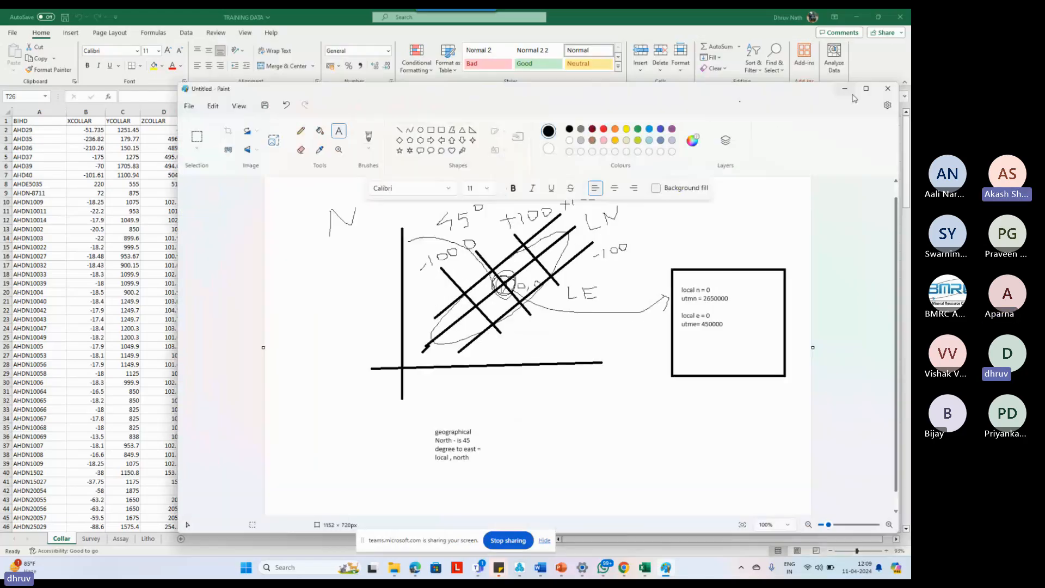
{"action": "left_click", "coordinate": [845, 88]}
{"action": "left_click", "coordinate": [372, 274]}
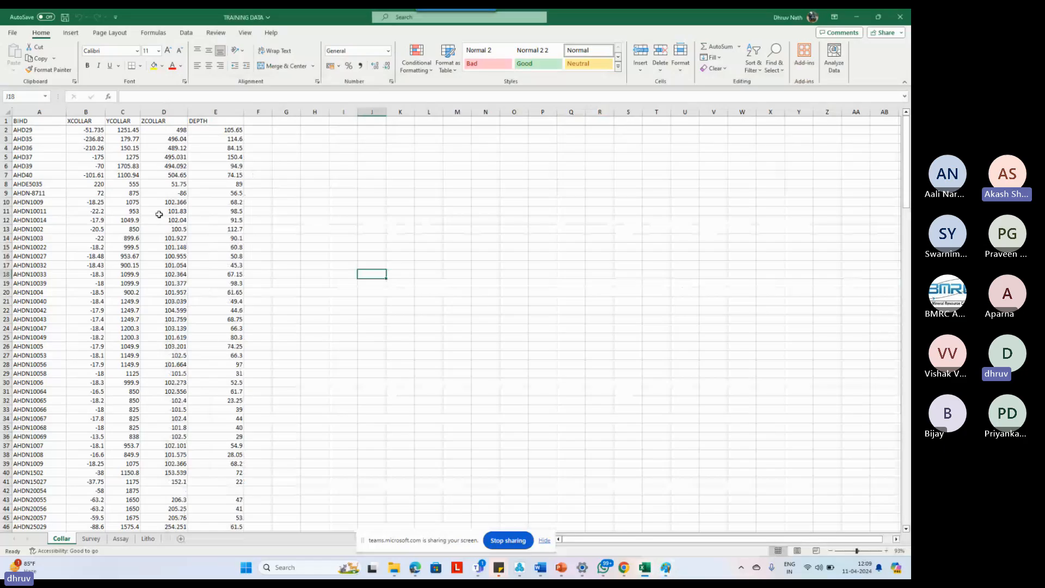
Go past the Survey sheet to the Assay sheet and examine its BHID, from, TO, LENGTH, PB and ZN columns.
{"action": "left_click", "coordinate": [98, 540]}
{"action": "left_click", "coordinate": [120, 539]}
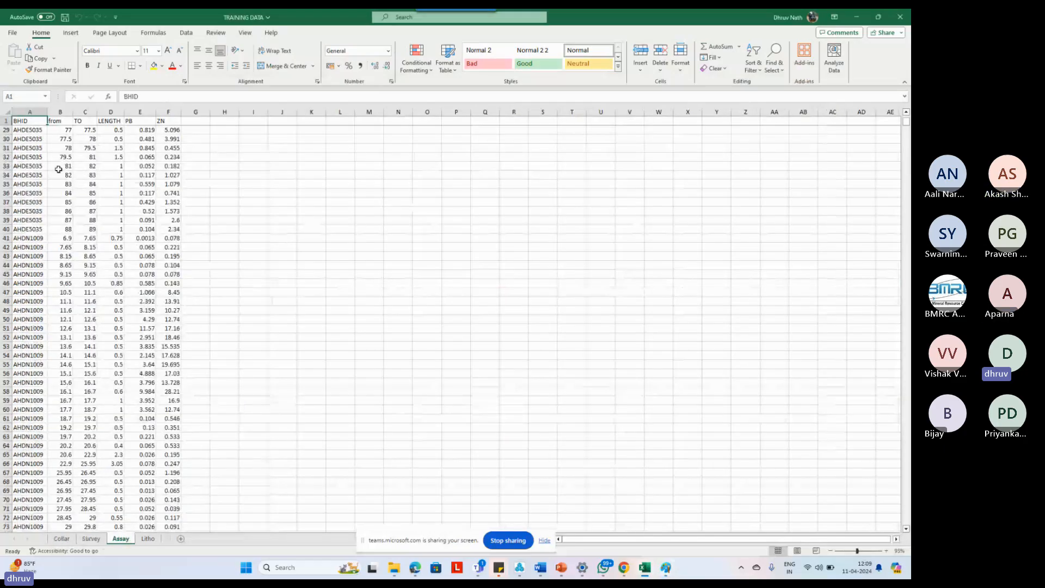
{"action": "left_click_drag", "start_coordinate": [30, 121], "coordinate": [144, 121]}
{"action": "left_click", "coordinate": [167, 120]}
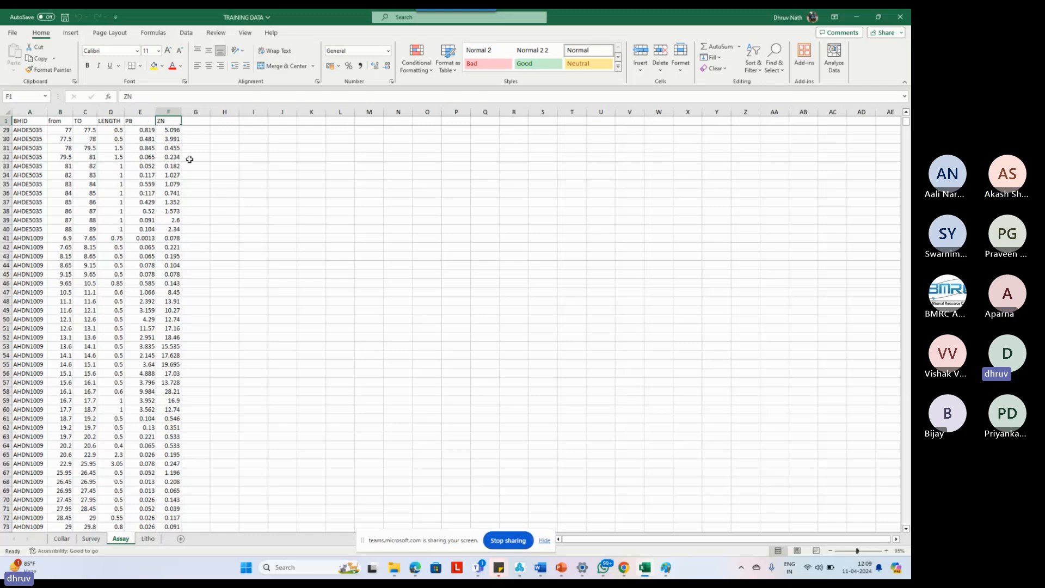
{"action": "left_click_drag", "start_coordinate": [144, 139], "coordinate": [144, 184]}
{"action": "left_click", "coordinate": [340, 229]}
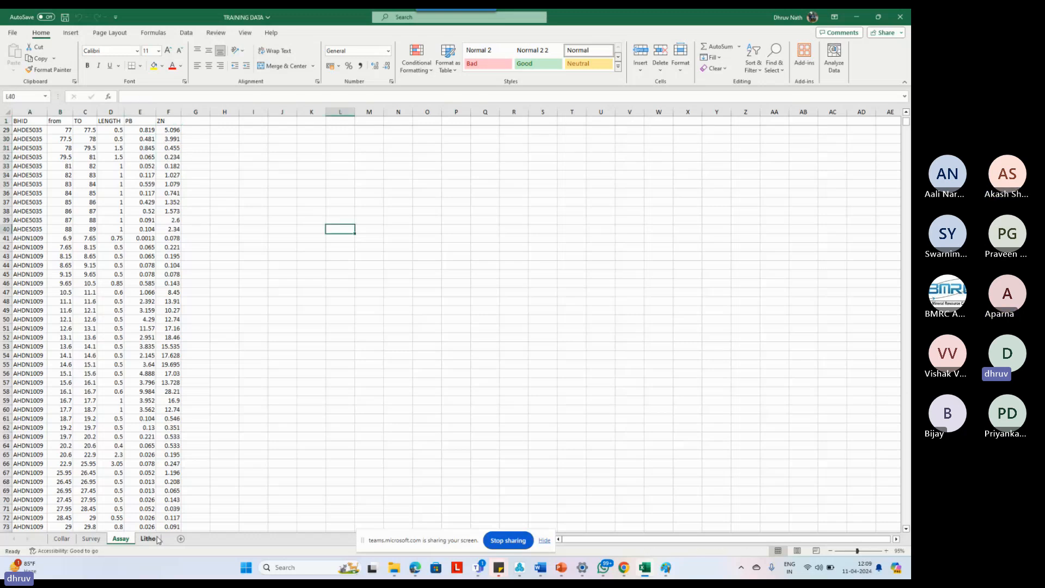
Open the Litho sheet and widen the ROCKCODE column so its header fits.
{"action": "left_click", "coordinate": [148, 539]}
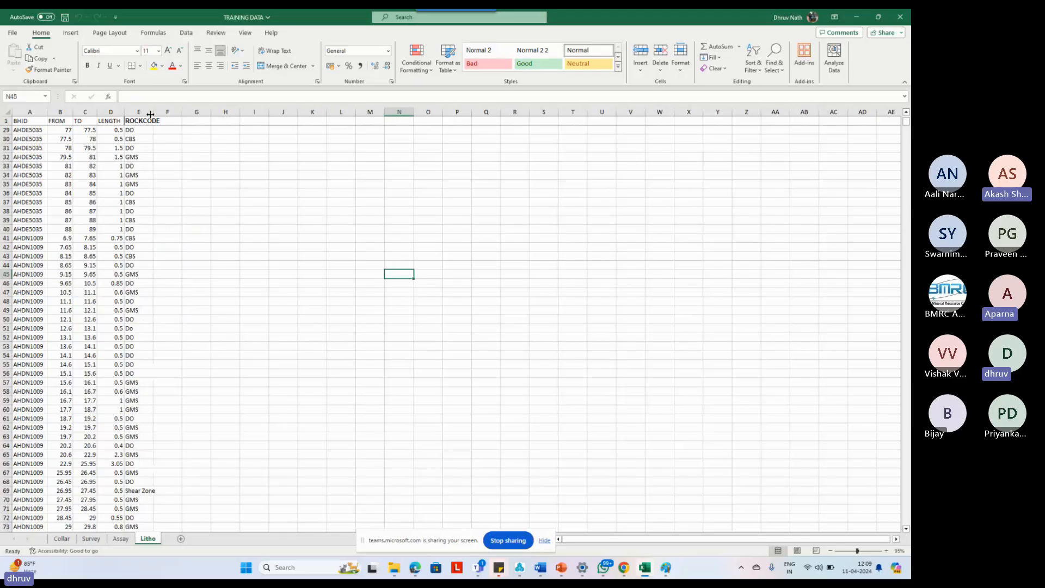
{"action": "left_click_drag", "start_coordinate": [150, 115], "coordinate": [146, 224]}
{"action": "left_click", "coordinate": [199, 175]}
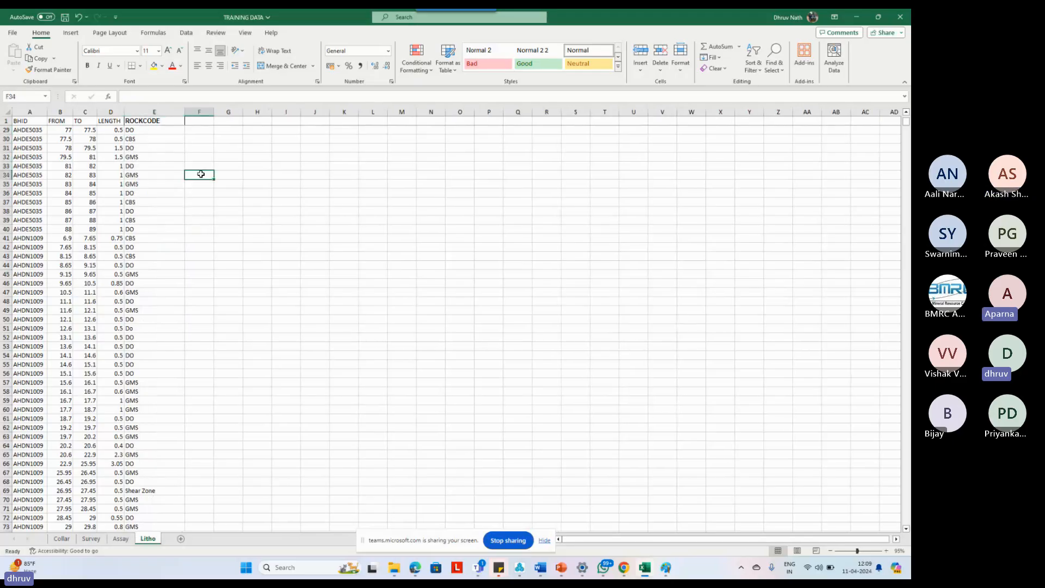
{"action": "left_click", "coordinate": [252, 140]}
Turn on filters for the Litho sheet's header row and look through the rock types in the ROCKCODE filter list.
{"action": "left_click", "coordinate": [147, 128]}
{"action": "left_click", "coordinate": [146, 125]}
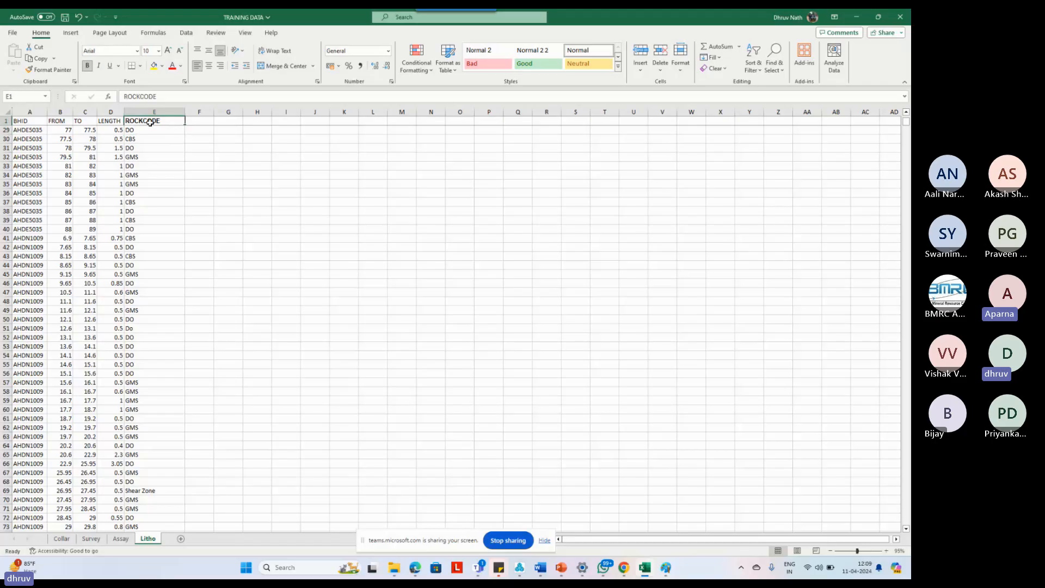
{"action": "key", "text": "ctrl+shift+l"}
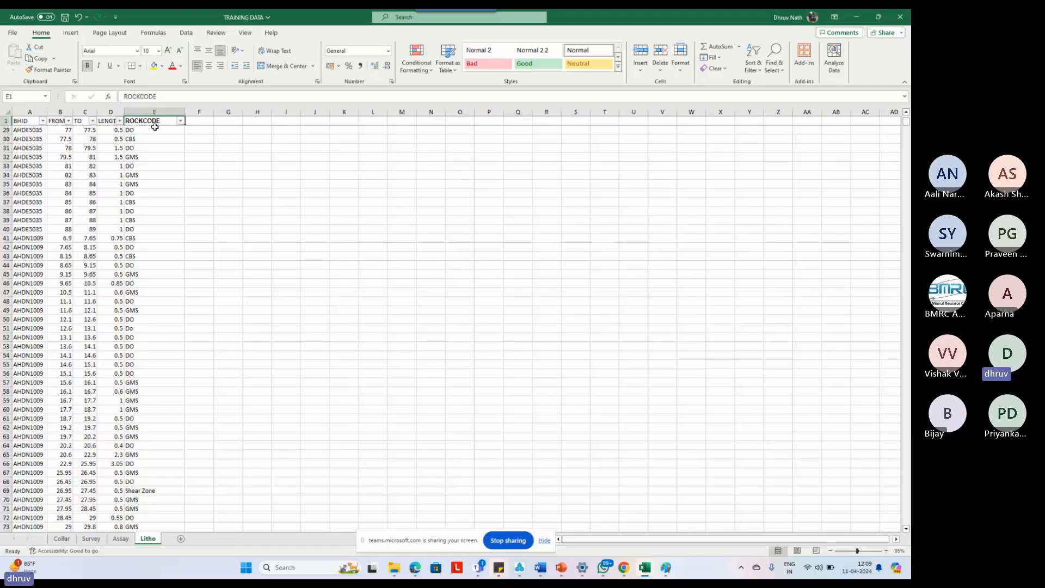
{"action": "left_click", "coordinate": [180, 121]}
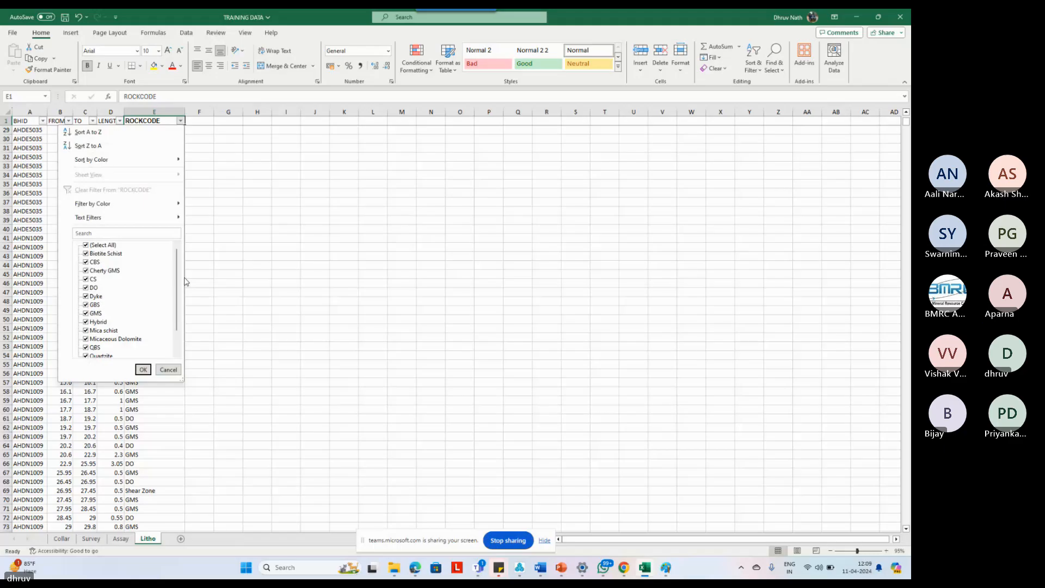
{"action": "mouse_move", "coordinate": [177, 279]}
{"action": "left_mouse_down"}
{"action": "mouse_move", "coordinate": [177, 297]}
{"action": "mouse_move", "coordinate": [174, 277]}
{"action": "left_mouse_up"}
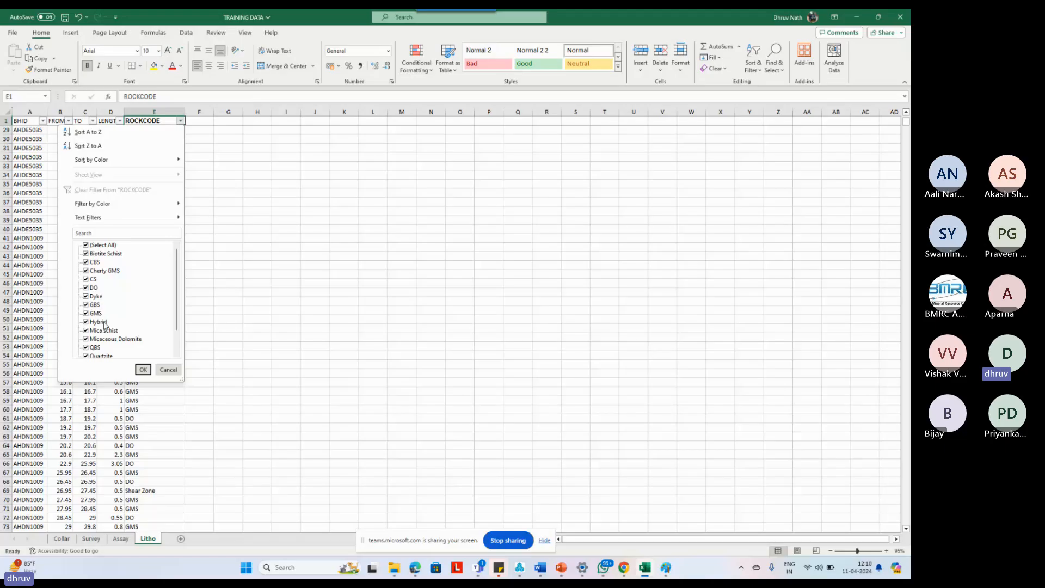
{"action": "scroll", "coordinate": [105, 322], "scroll_direction": "down", "scroll_amount": 1}
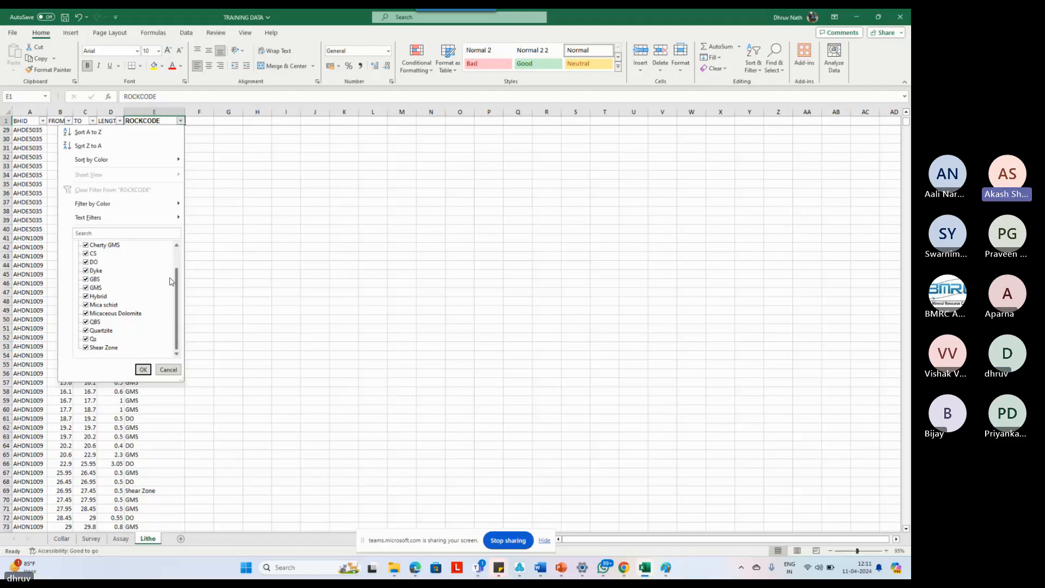
Look through the remaining rock types in the ROCKCODE filter list and close it without filtering.
{"action": "scroll", "coordinate": [172, 281], "scroll_direction": "up", "scroll_amount": 1}
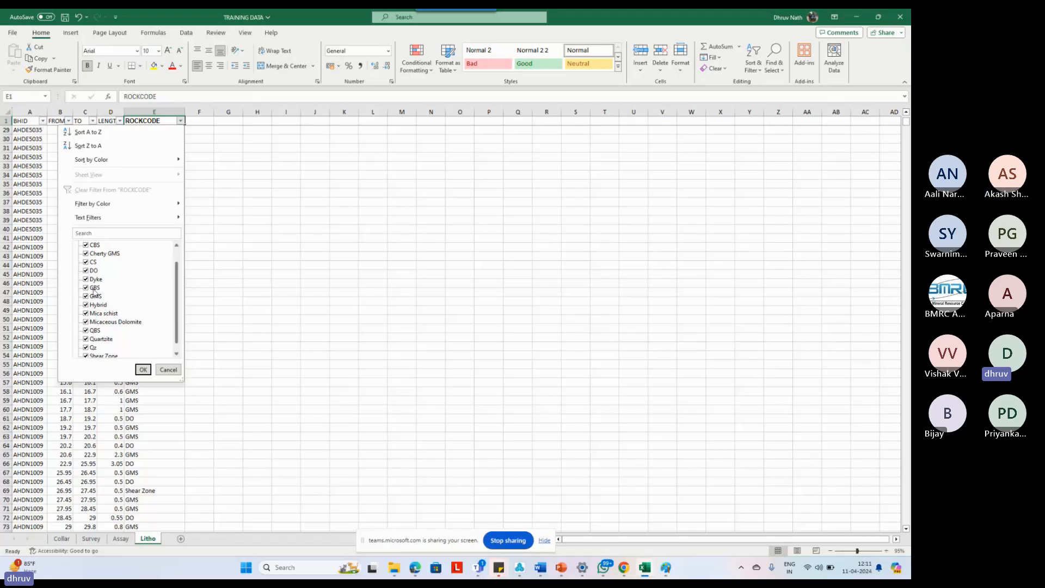
{"action": "left_click_drag", "start_coordinate": [176, 297], "coordinate": [177, 281]}
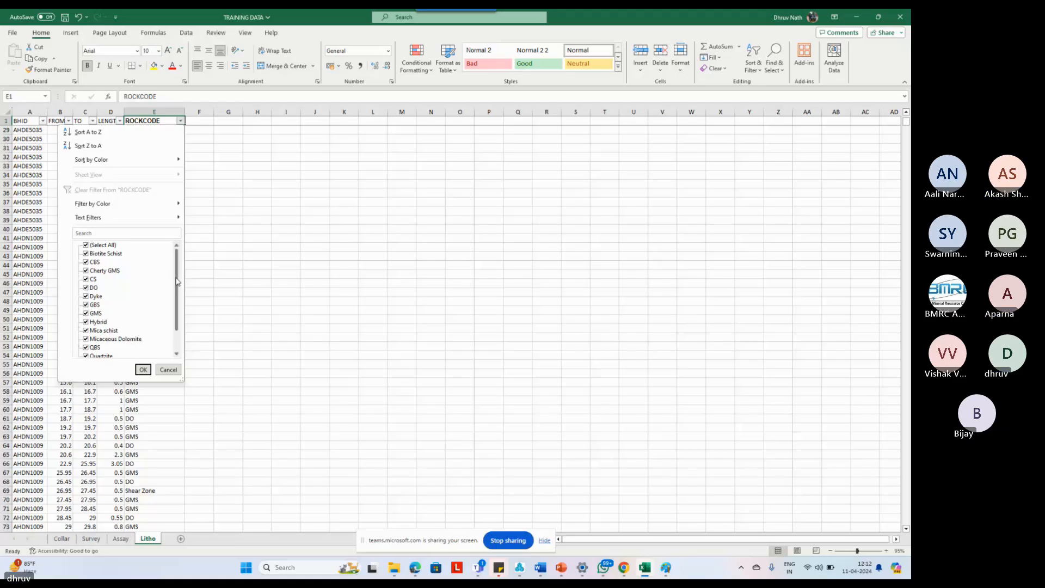
{"action": "left_click", "coordinate": [266, 281]}
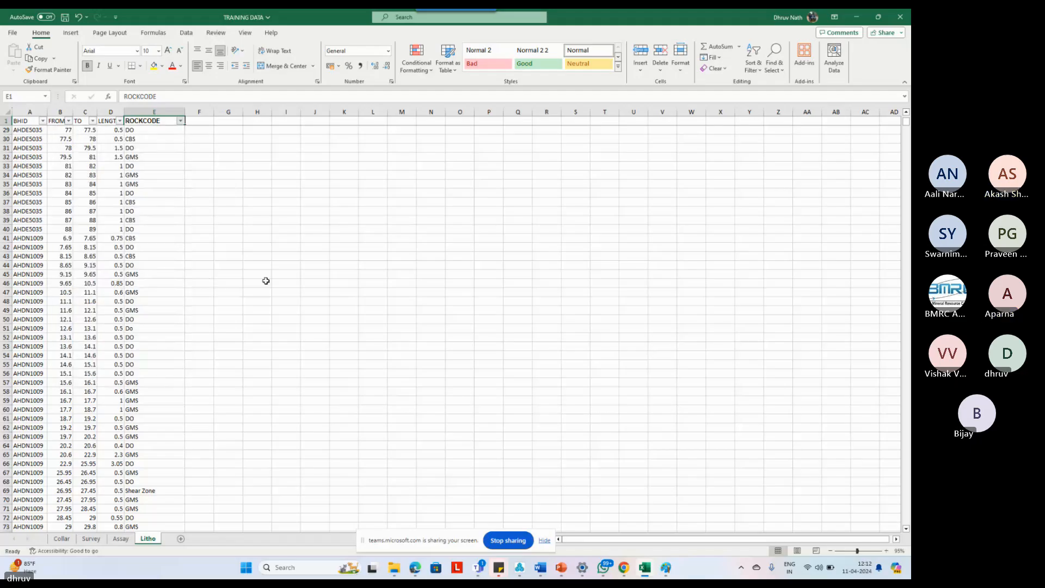
Examine the ROCKCODE entries of the successive drillholes in the Litho sheet, from AHDE5035 to AHDN10014, and return to the first hole.
{"action": "left_click", "coordinate": [165, 231]}
{"action": "scroll", "coordinate": [143, 188], "scroll_direction": "up", "scroll_amount": 7}
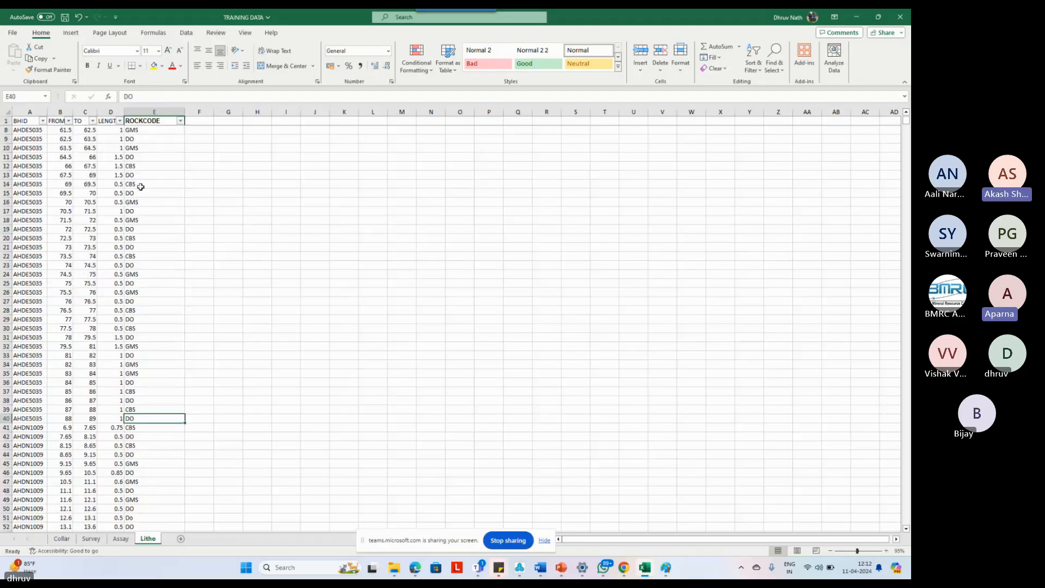
{"action": "scroll", "coordinate": [143, 188], "scroll_direction": "up", "scroll_amount": 2}
{"action": "left_click", "coordinate": [142, 194]}
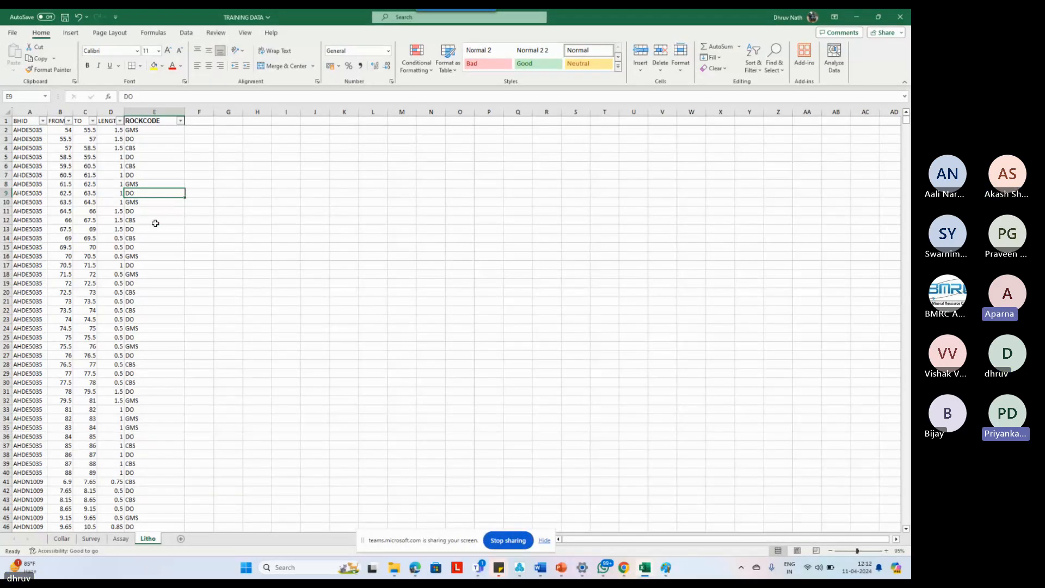
{"action": "left_click", "coordinate": [249, 237]}
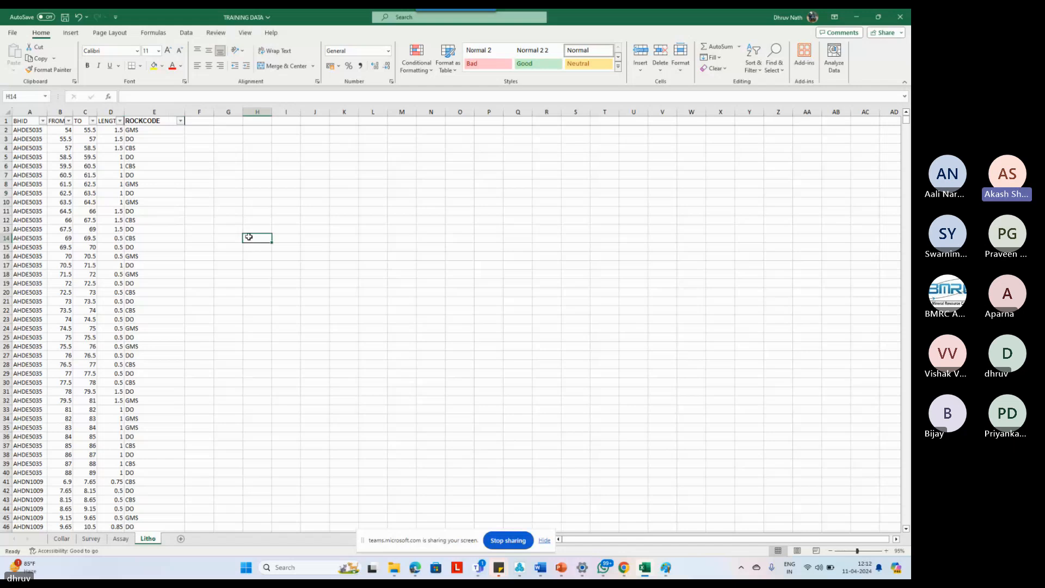
{"action": "scroll", "coordinate": [172, 254], "scroll_direction": "down", "scroll_amount": 11}
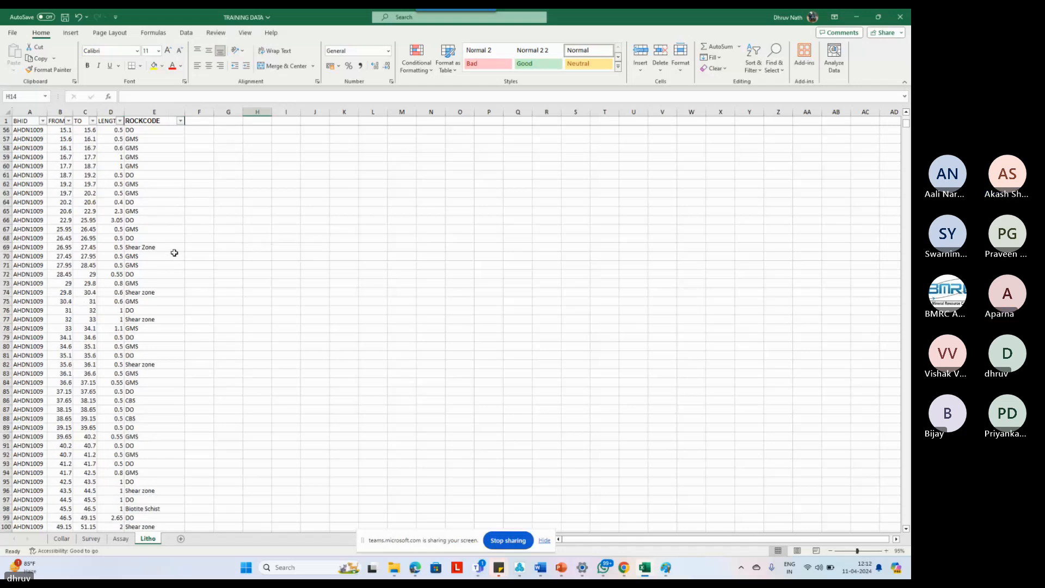
{"action": "scroll", "coordinate": [173, 254], "scroll_direction": "down", "scroll_amount": 14}
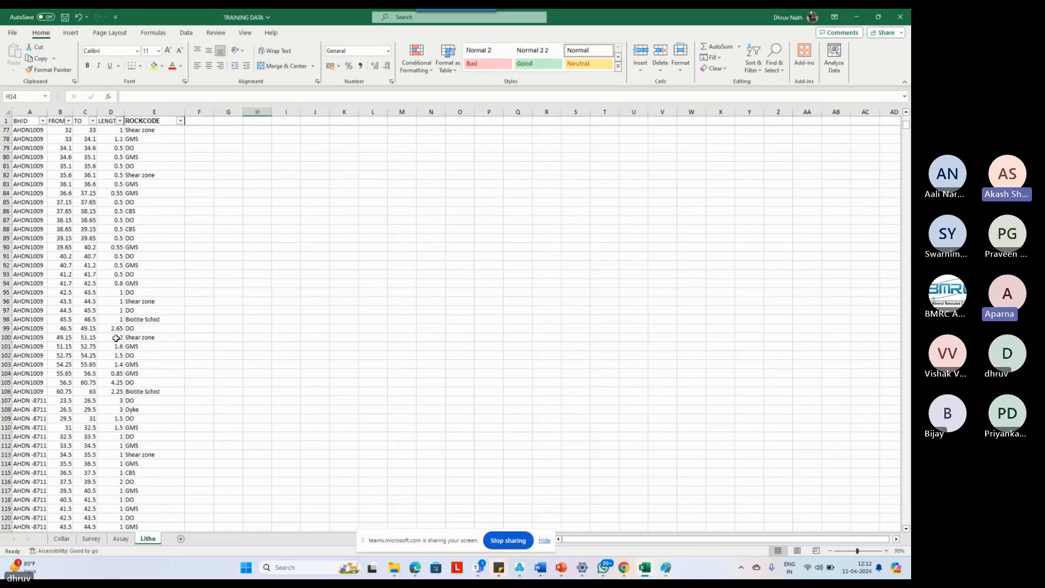
{"action": "scroll", "coordinate": [152, 338], "scroll_direction": "down", "scroll_amount": 6}
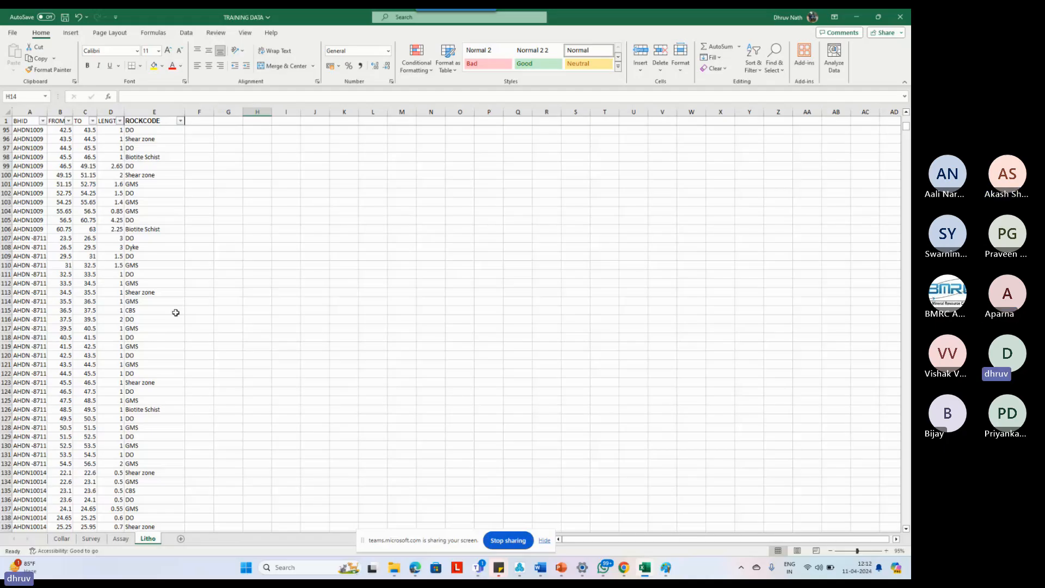
{"action": "left_click", "coordinate": [155, 265]}
{"action": "scroll", "coordinate": [157, 239], "scroll_direction": "up", "scroll_amount": 20}
{"action": "scroll", "coordinate": [154, 231], "scroll_direction": "up", "scroll_amount": 3}
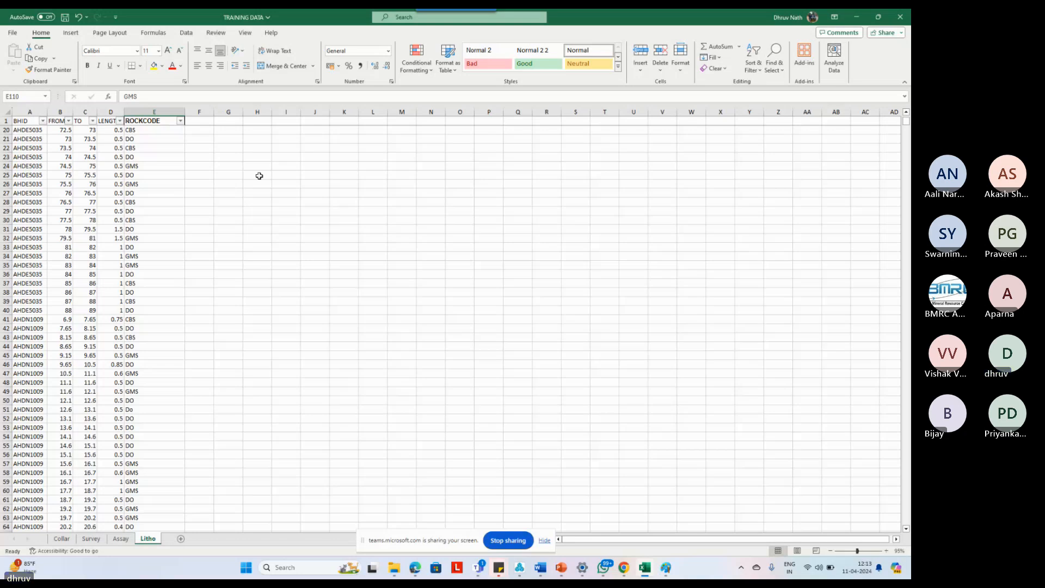
{"action": "left_click", "coordinate": [167, 138]}
{"action": "left_click", "coordinate": [166, 129]}
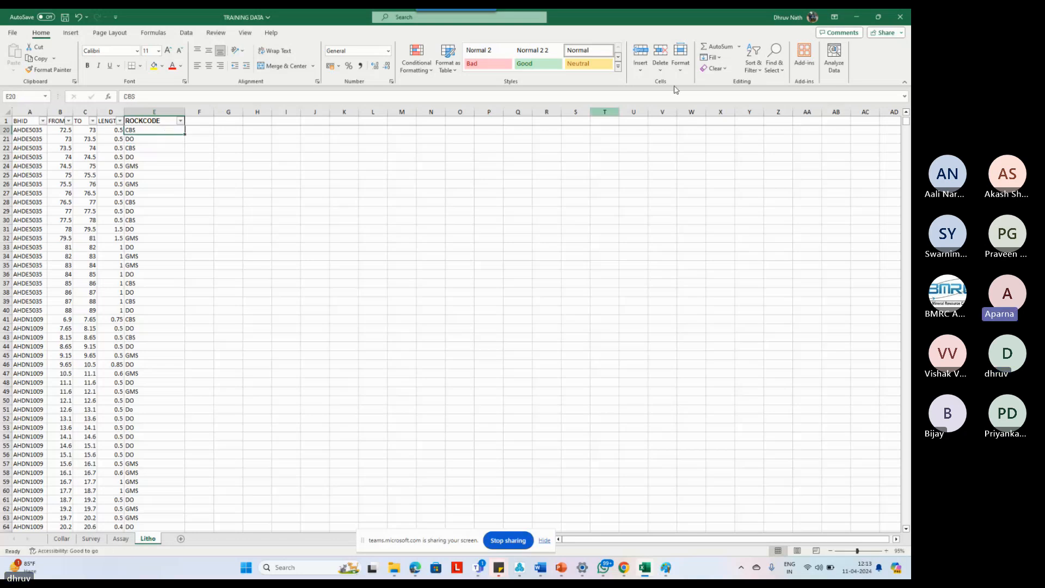
Minimize the TRAINING DATA workbook and the Training folder window to bring up Datamine Studio RM.
{"action": "left_click", "coordinate": [856, 17]}
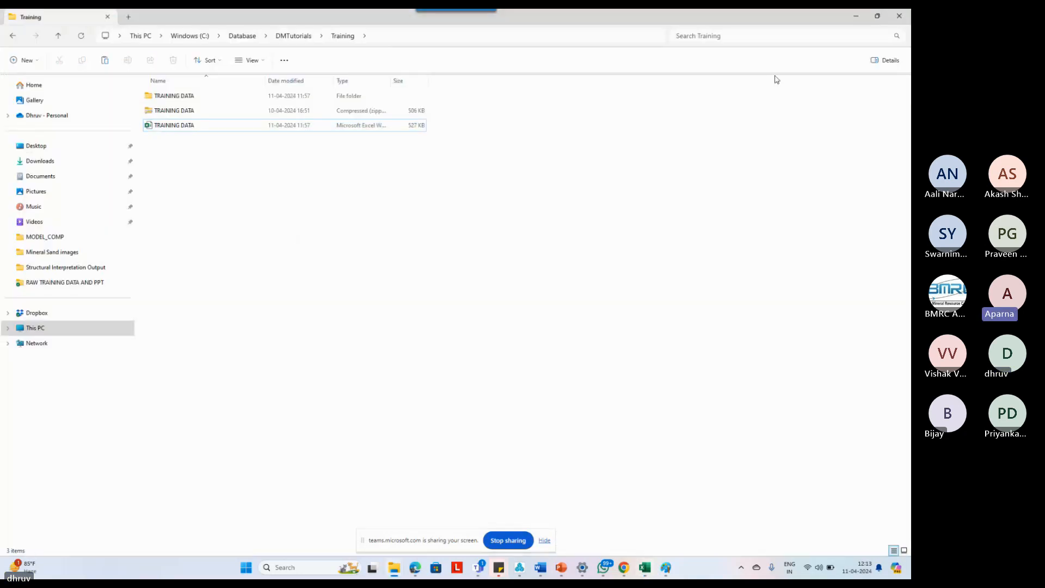
{"action": "left_click", "coordinate": [856, 17]}
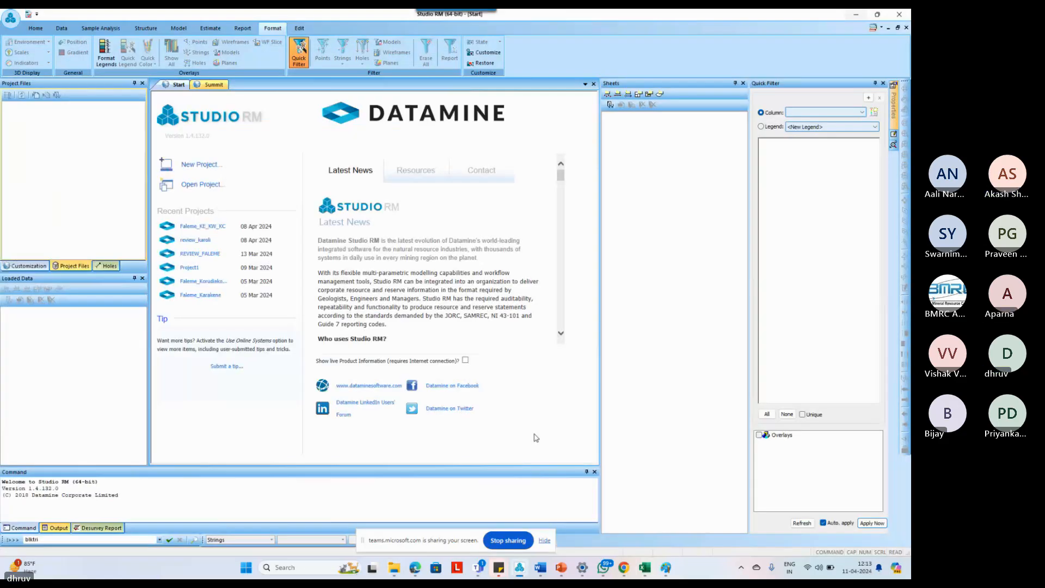
{"action": "mouse_move", "coordinate": [645, 570]}
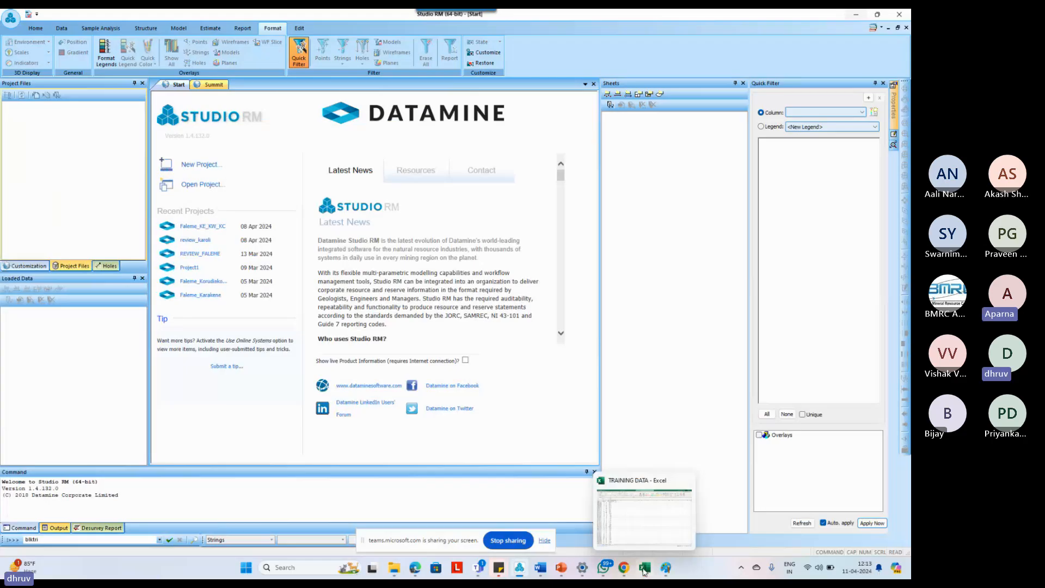
{"action": "left_click", "coordinate": [647, 530]}
{"action": "left_click", "coordinate": [196, 221]}
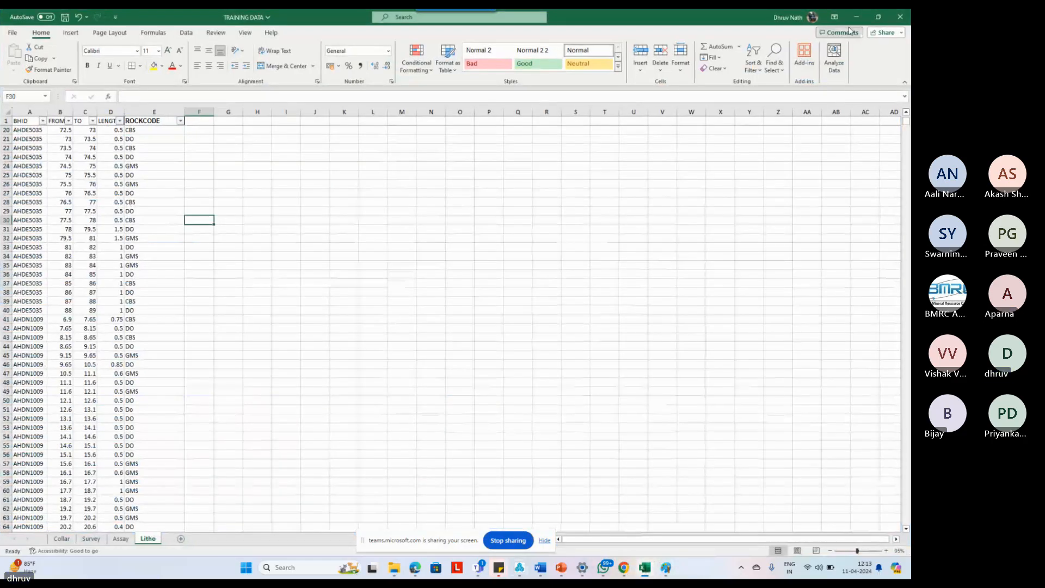
{"action": "left_click", "coordinate": [857, 18]}
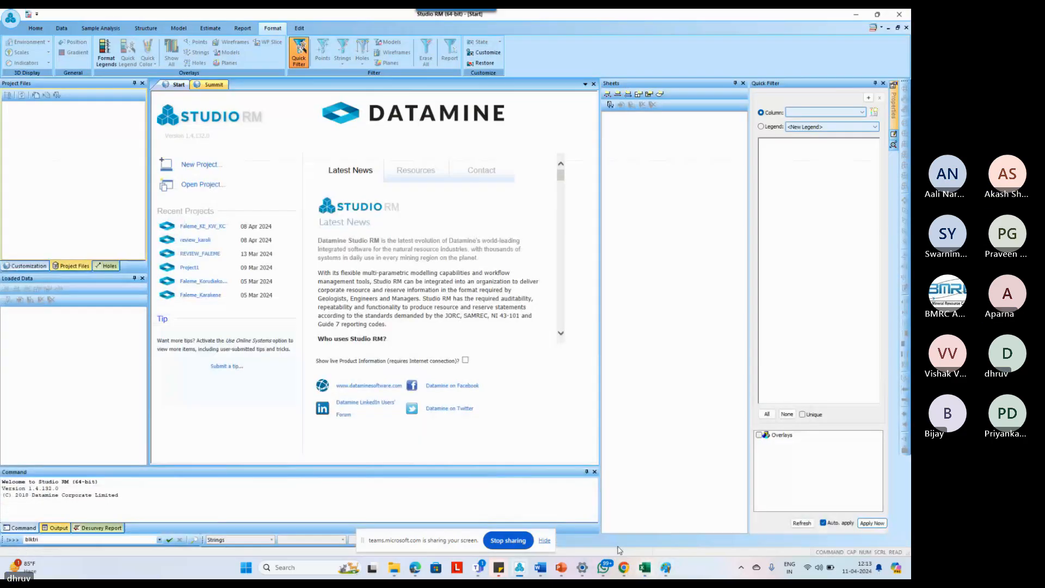
Reopen the TRAINING DATA workbook window in Excel and close it without saving the changes.
{"action": "mouse_move", "coordinate": [603, 567]}
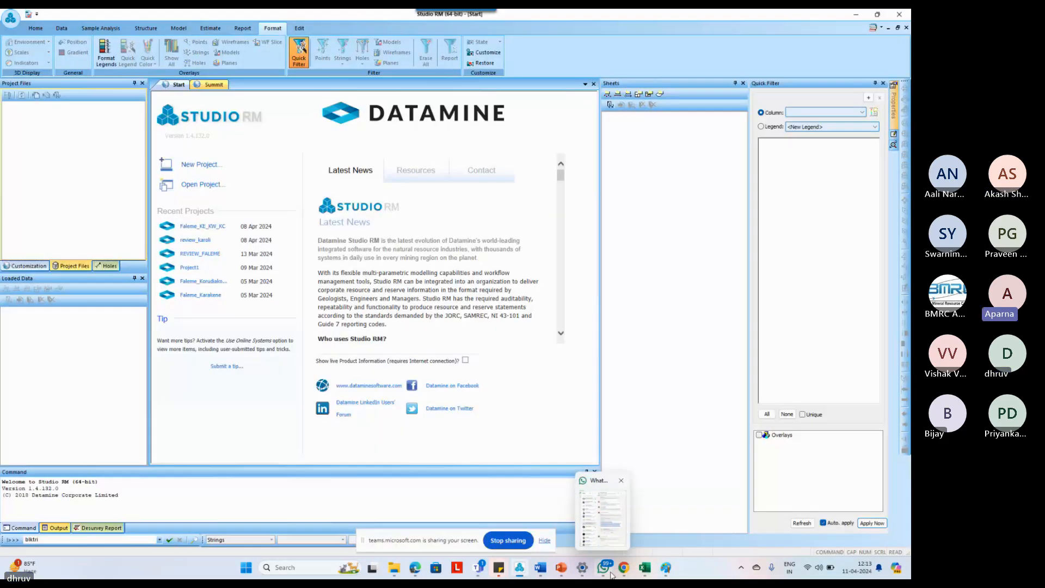
{"action": "left_click", "coordinate": [645, 570]}
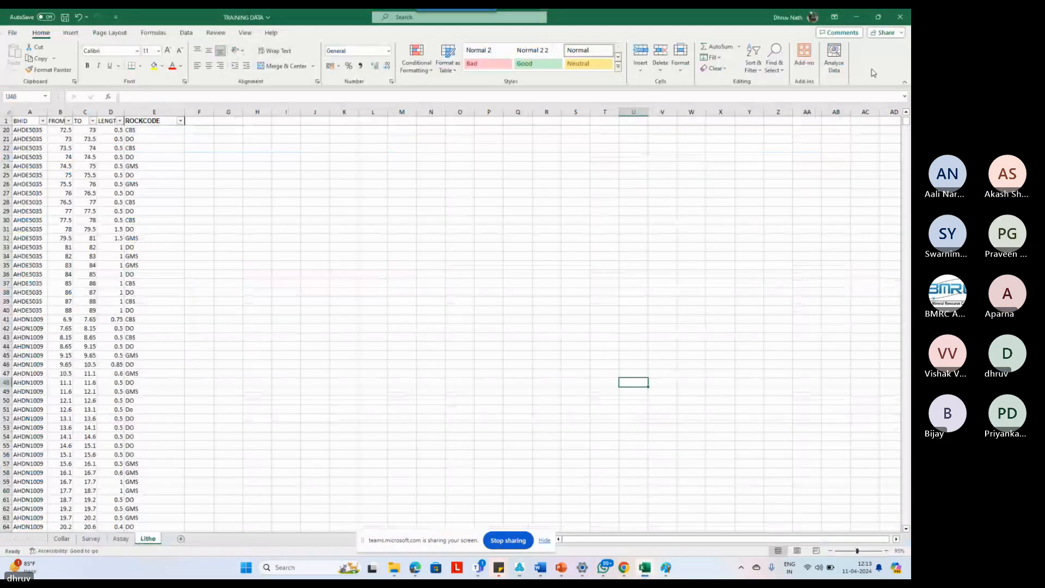
{"action": "left_click", "coordinate": [900, 17]}
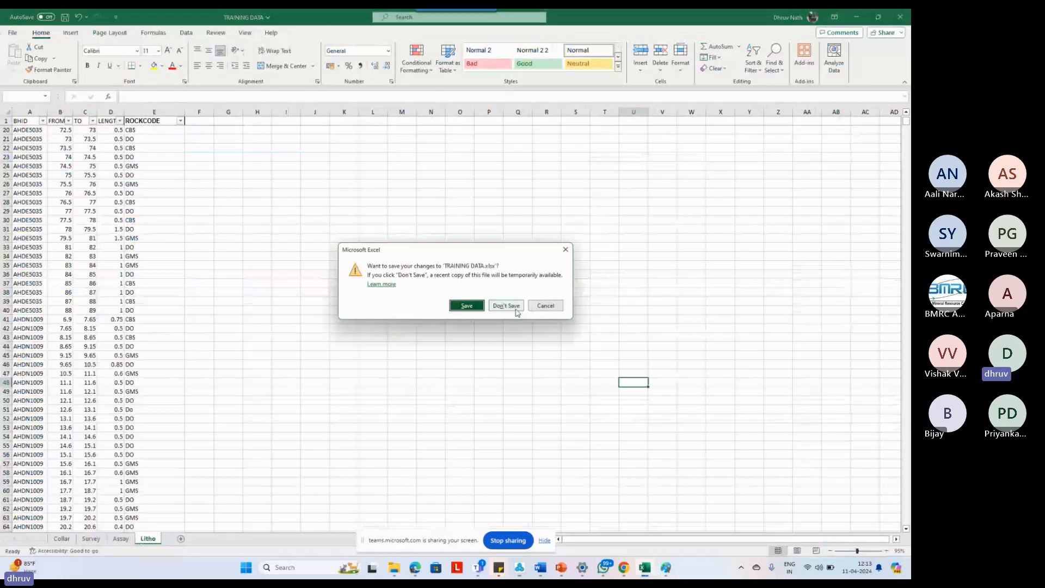
{"action": "left_click", "coordinate": [515, 309]}
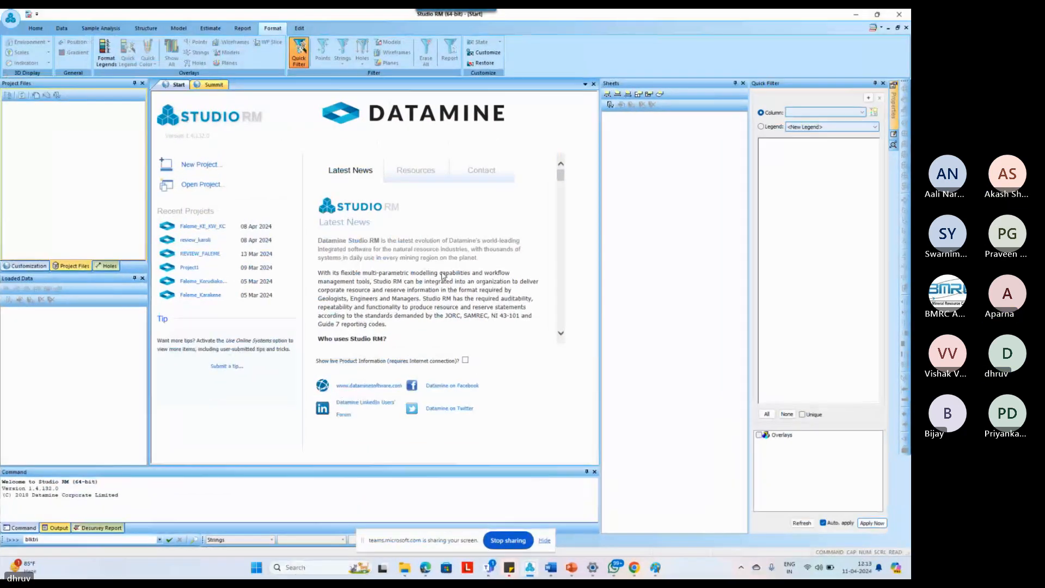
Check the Sample Data Fields slide in PowerPoint and switch back to Studio RM.
{"action": "key", "text": "alt+Tab"}
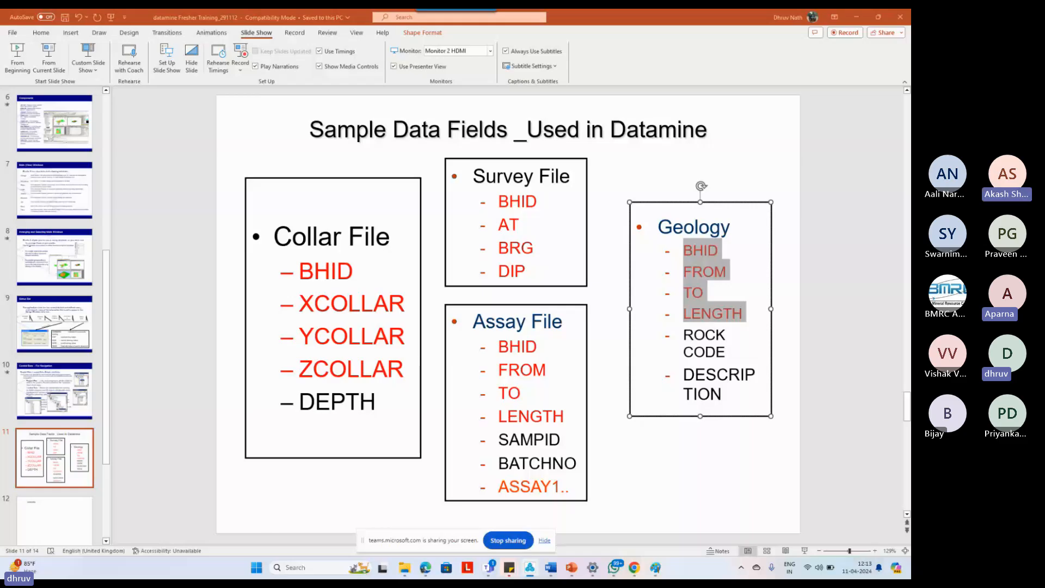
{"action": "key", "text": "alt+Tab"}
{"action": "double_click", "coordinate": [681, 186]}
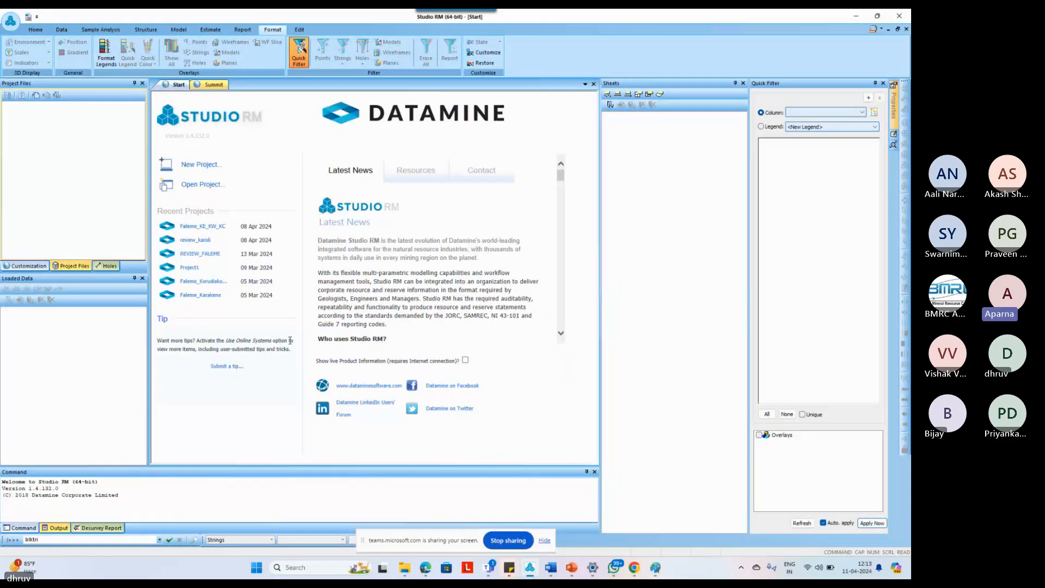
Start a new Studio RM project and set its location to C:\Database\DMTutorials\Training.
{"action": "left_click", "coordinate": [206, 168]}
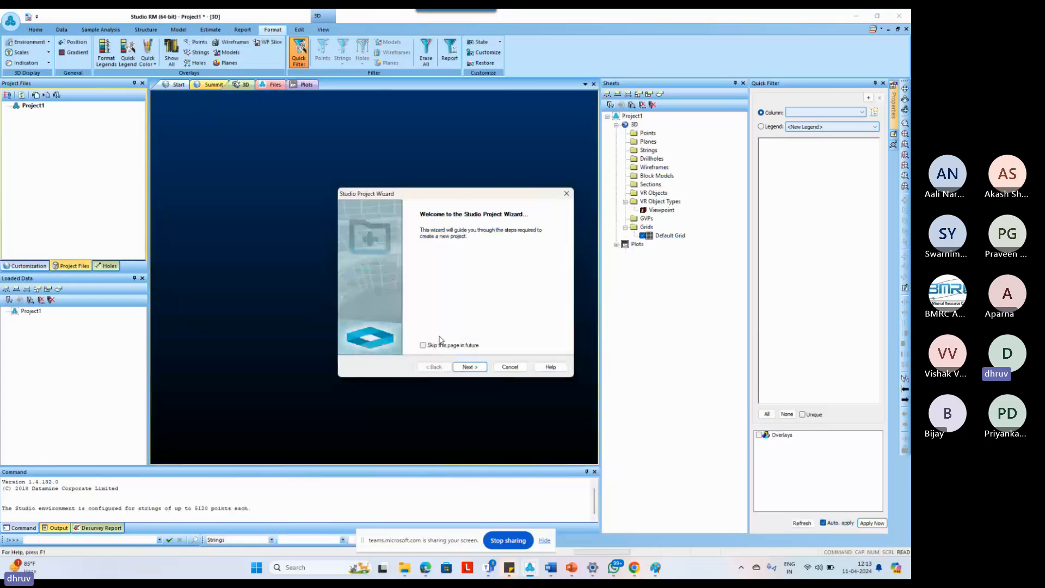
{"action": "left_click", "coordinate": [469, 367]}
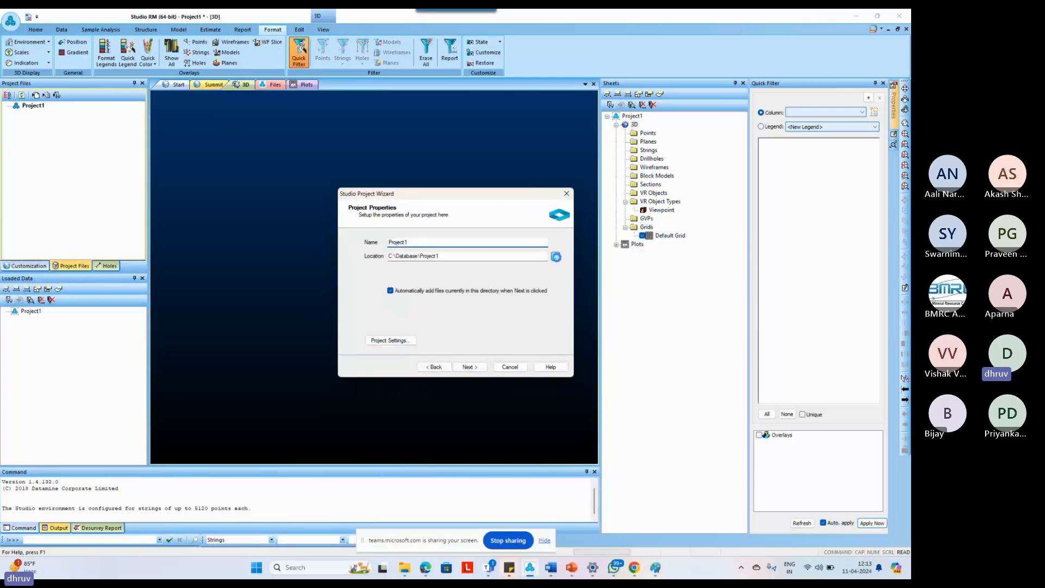
{"action": "left_click", "coordinate": [556, 257]}
{"action": "scroll", "coordinate": [424, 327], "scroll_direction": "down", "scroll_amount": 1}
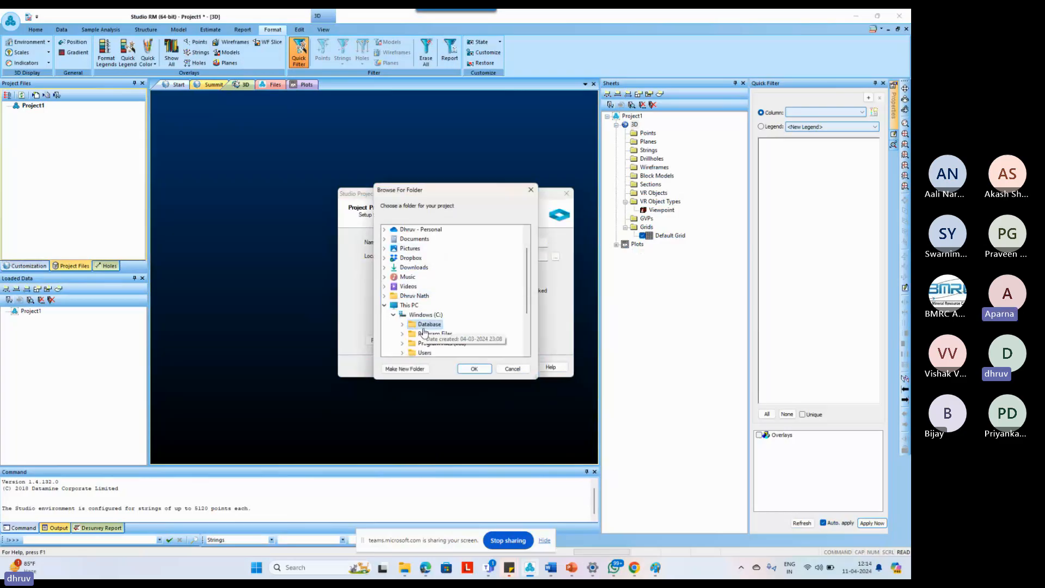
{"action": "left_click", "coordinate": [424, 327]}
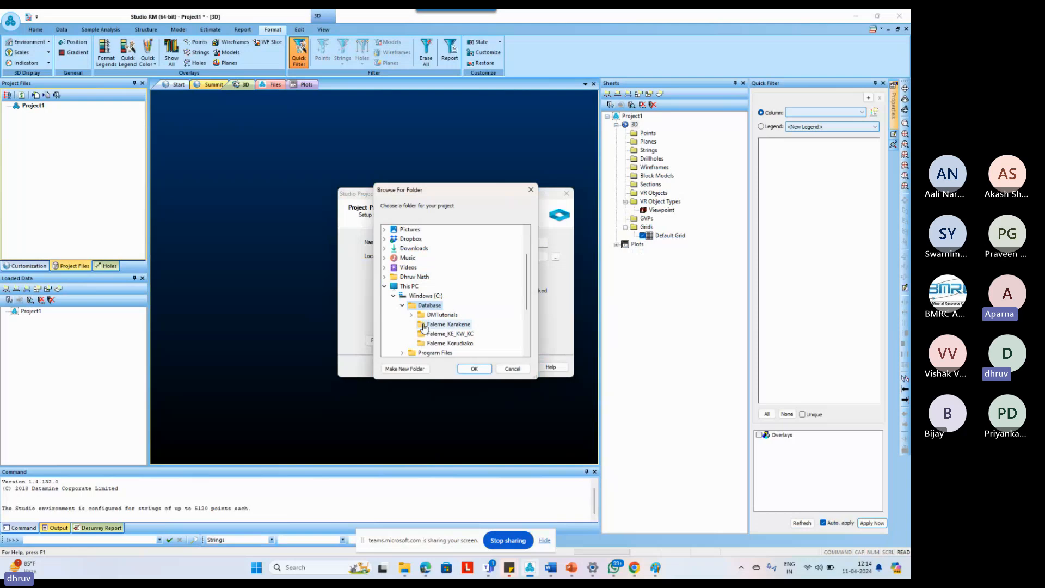
{"action": "scroll", "coordinate": [446, 334], "scroll_direction": "down", "scroll_amount": 3}
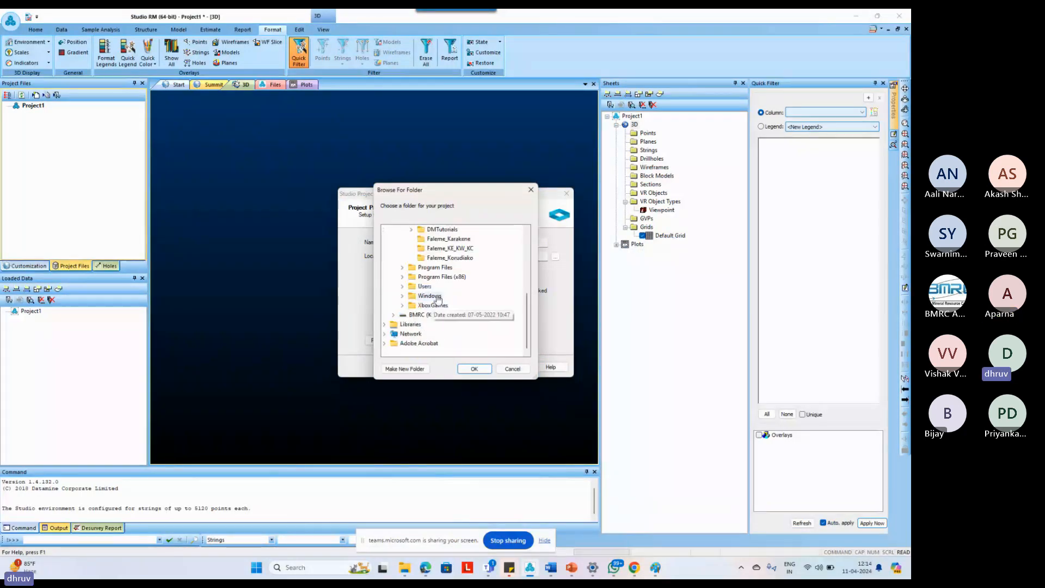
{"action": "scroll", "coordinate": [438, 298], "scroll_direction": "up", "scroll_amount": 1}
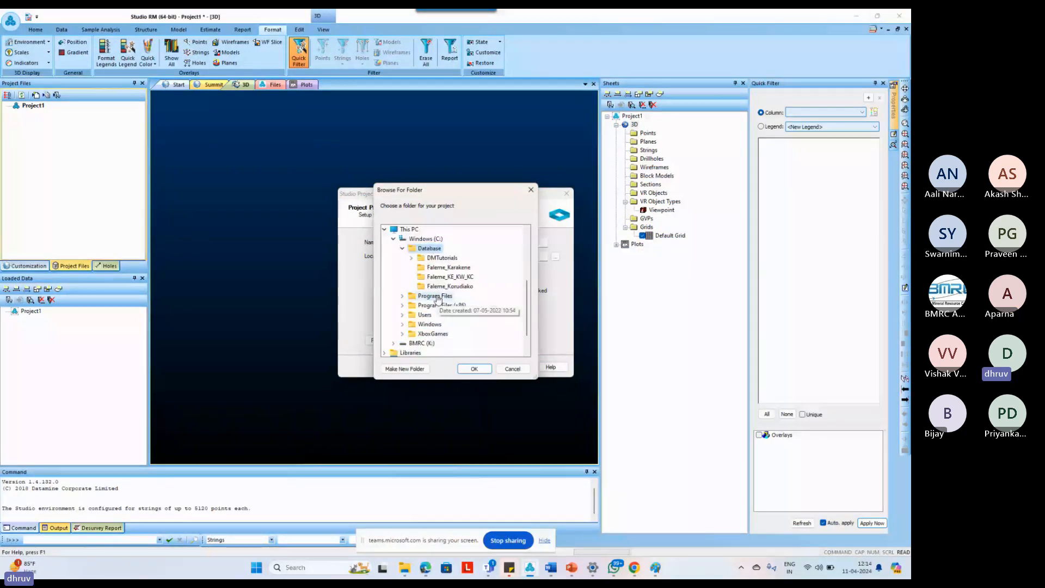
{"action": "double_click", "coordinate": [442, 257]}
{"action": "double_click", "coordinate": [445, 286]}
{"action": "left_click", "coordinate": [477, 370]}
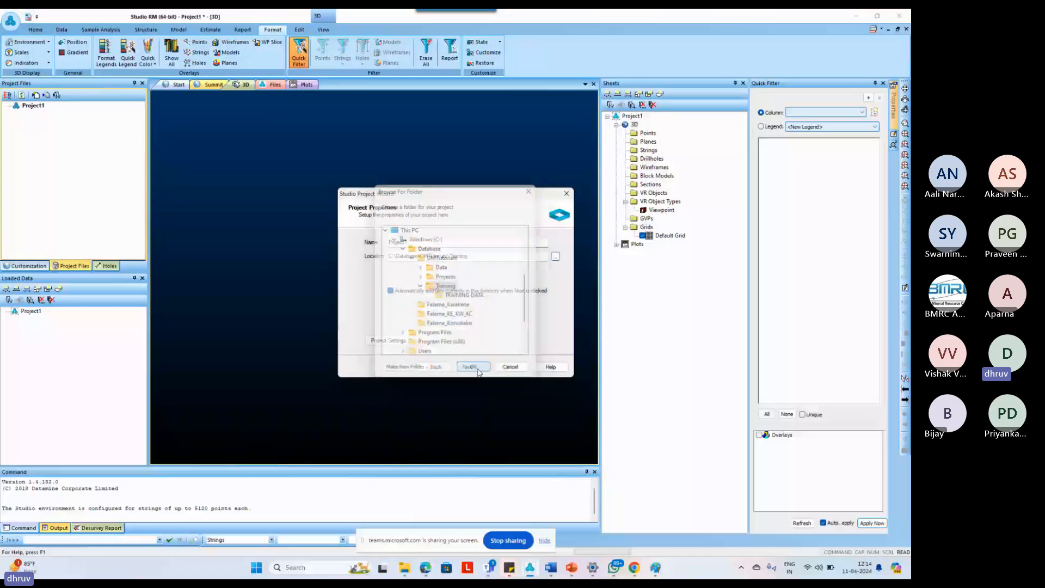
Name the project training and create it with TRAINING DATA.zip removed from its file list.
{"action": "left_click_drag", "start_coordinate": [407, 242], "coordinate": [380, 252]}
{"action": "type", "text": "tra"}
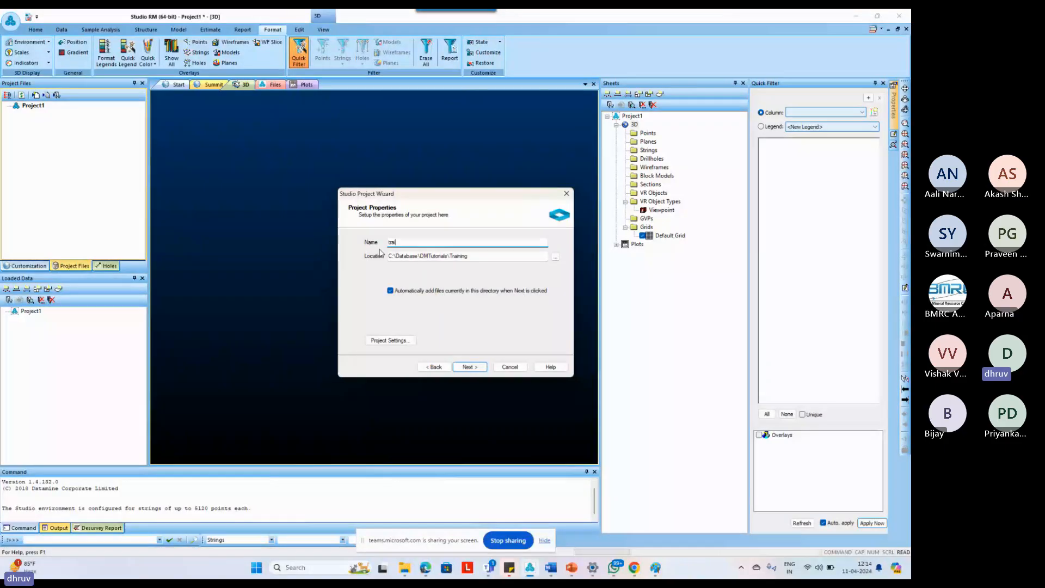
{"action": "type", "text": "ining"}
{"action": "left_click", "coordinate": [470, 366]}
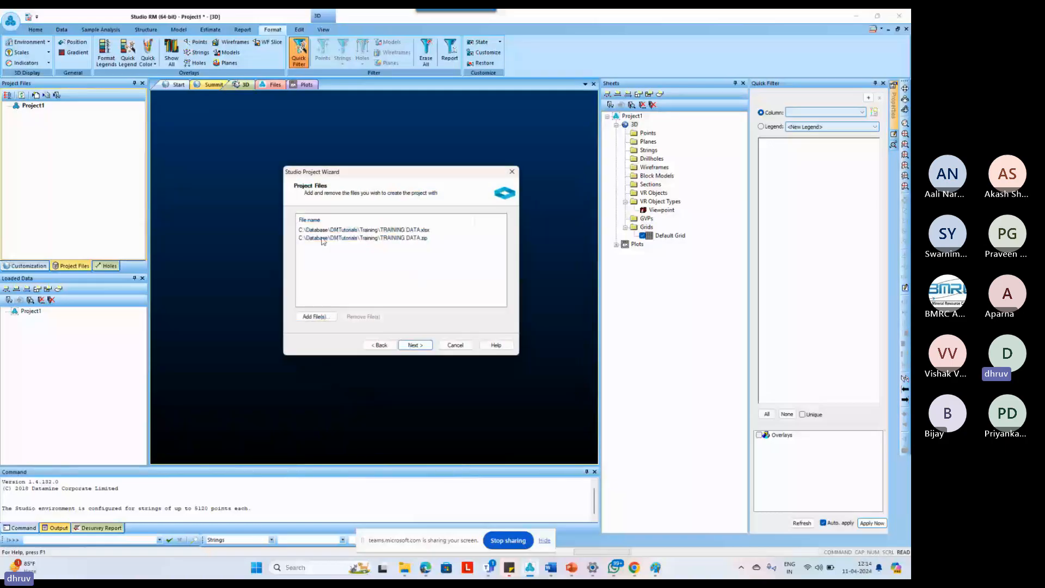
{"action": "left_click", "coordinate": [417, 238]}
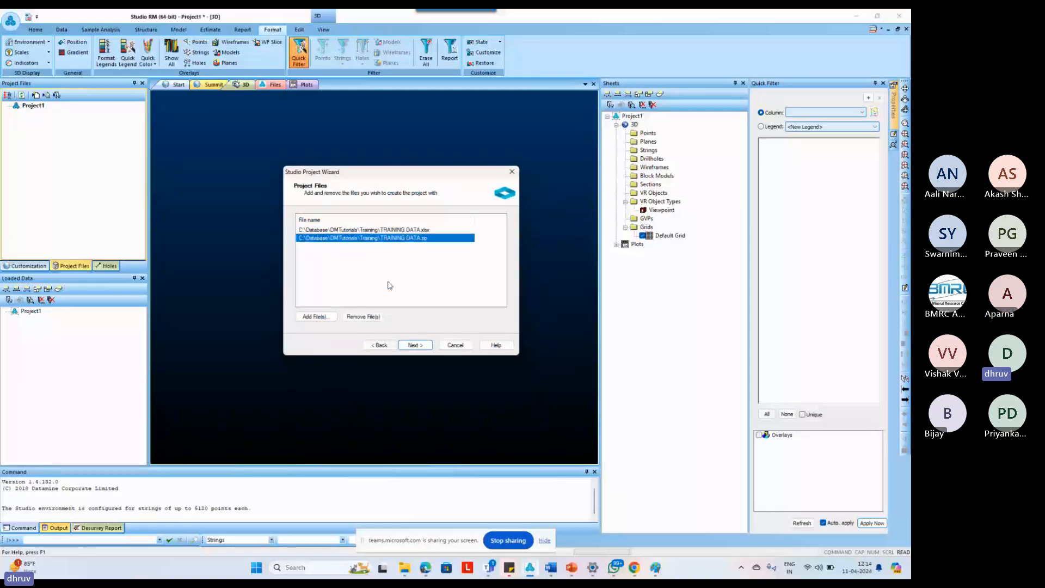
{"action": "key", "text": "Delete"}
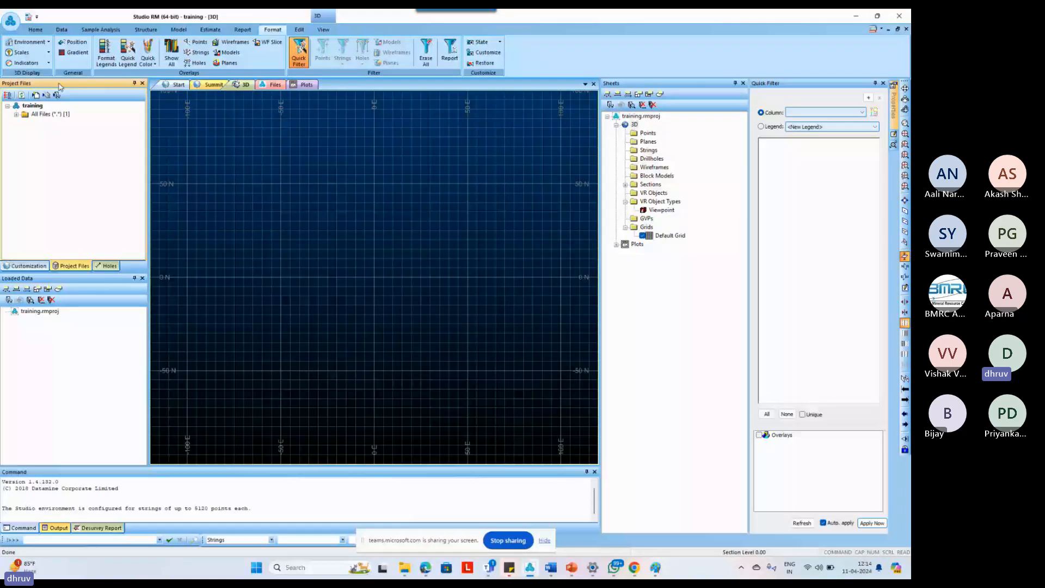
Expand the All Files folder of the training project and check the TRAINING DATA file in it.
{"action": "left_click", "coordinate": [16, 115]}
{"action": "left_click", "coordinate": [33, 124]}
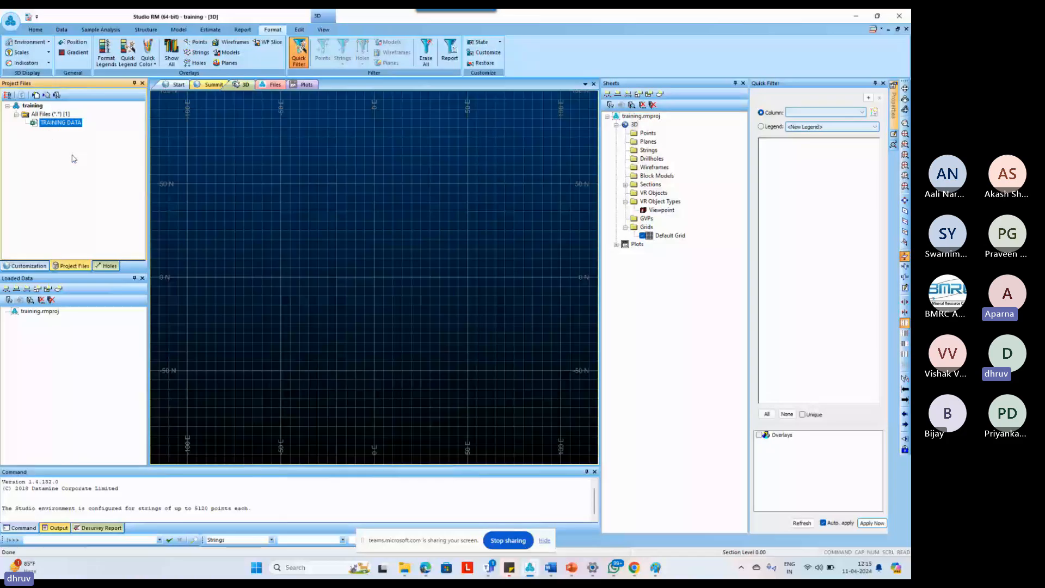
{"action": "left_click", "coordinate": [61, 31]}
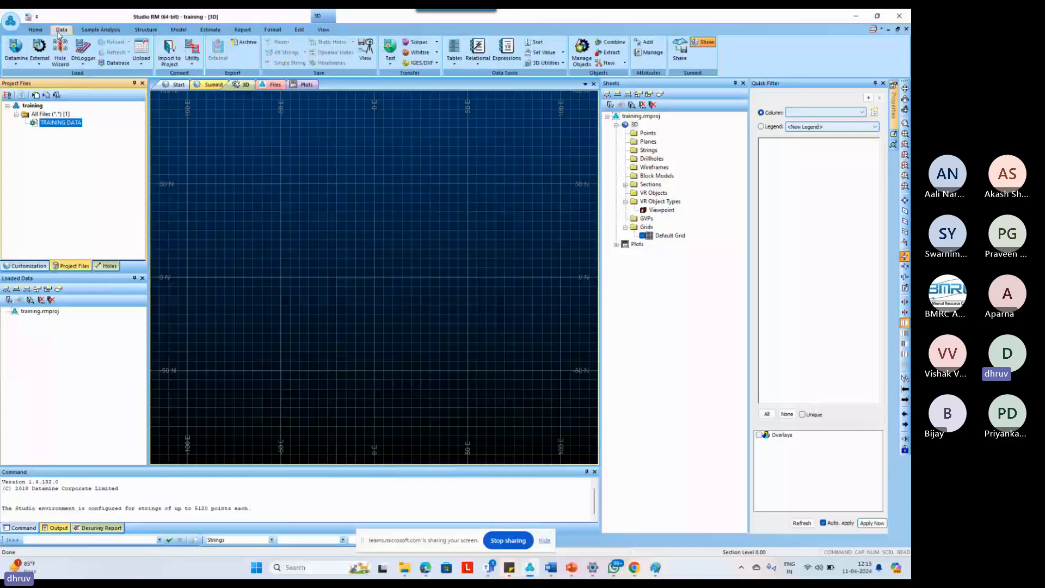
{"action": "left_click", "coordinate": [35, 30]}
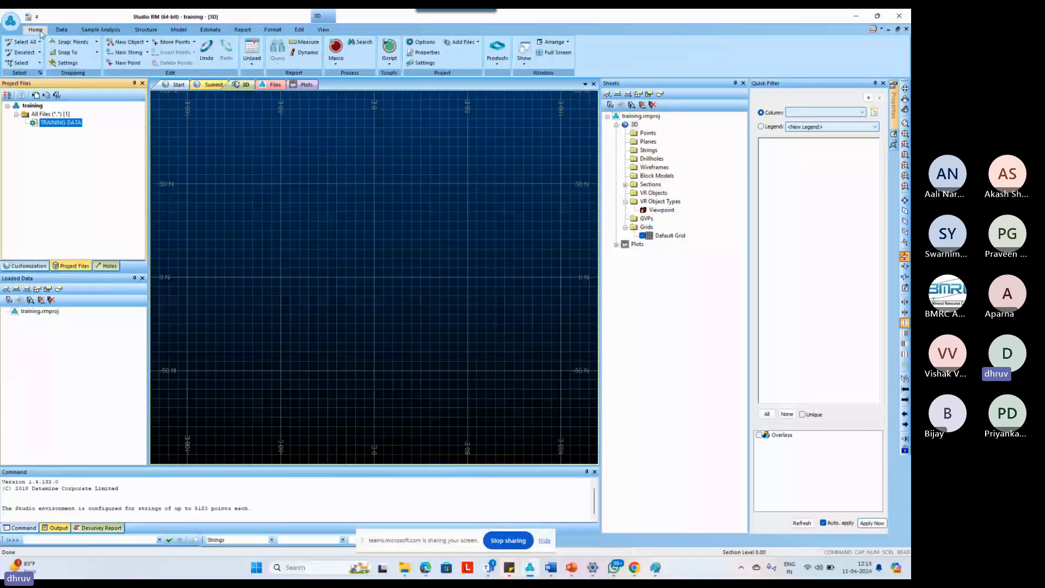
{"action": "left_click", "coordinate": [85, 129]}
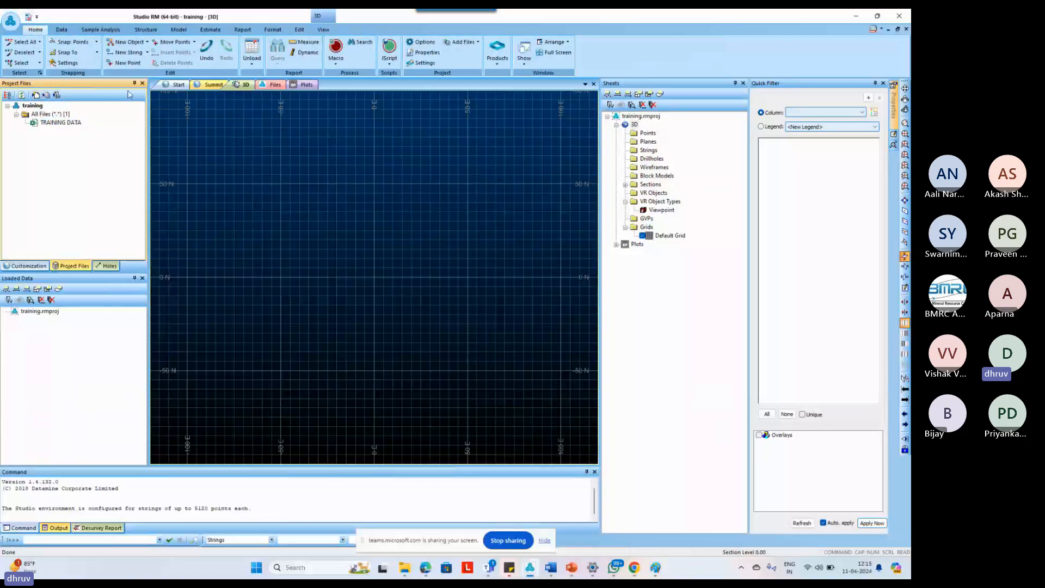
Start an external data import into the project using the ODBC driver category and the Tables data type.
{"action": "left_click", "coordinate": [57, 96]}
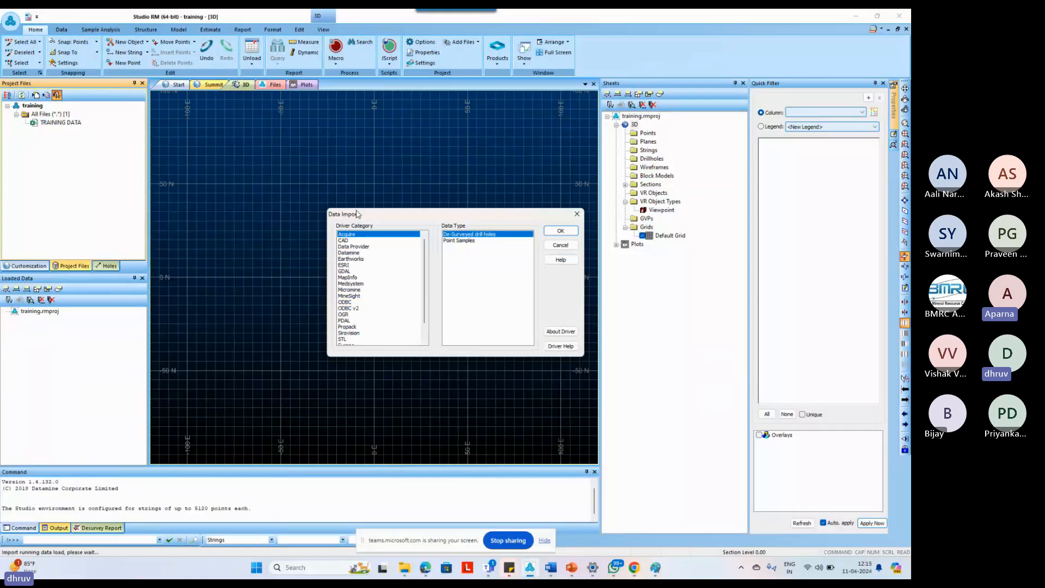
{"action": "left_click_drag", "start_coordinate": [356, 214], "coordinate": [246, 161]}
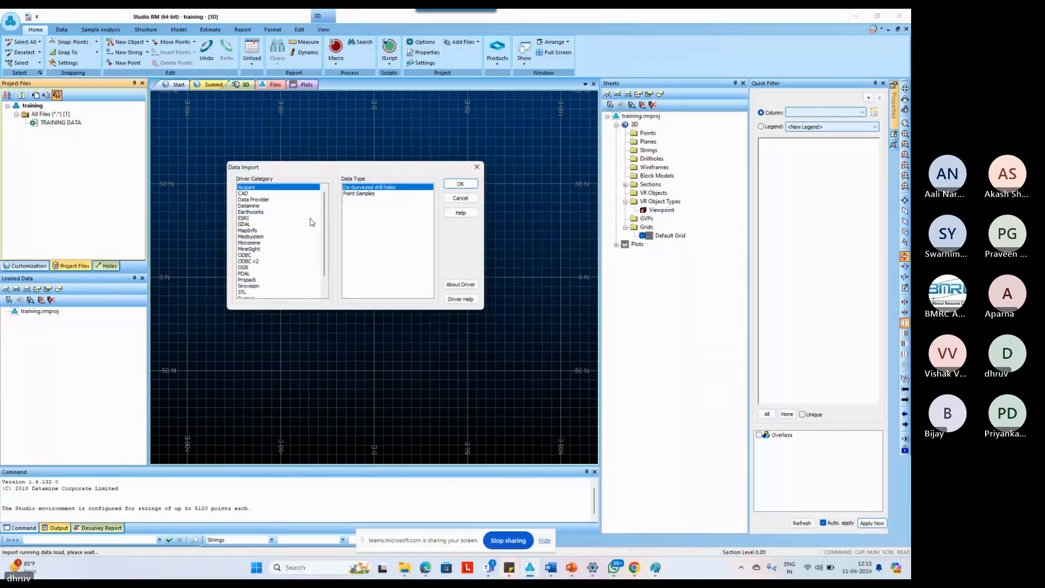
{"action": "scroll", "coordinate": [323, 212], "scroll_direction": "down", "scroll_amount": 1}
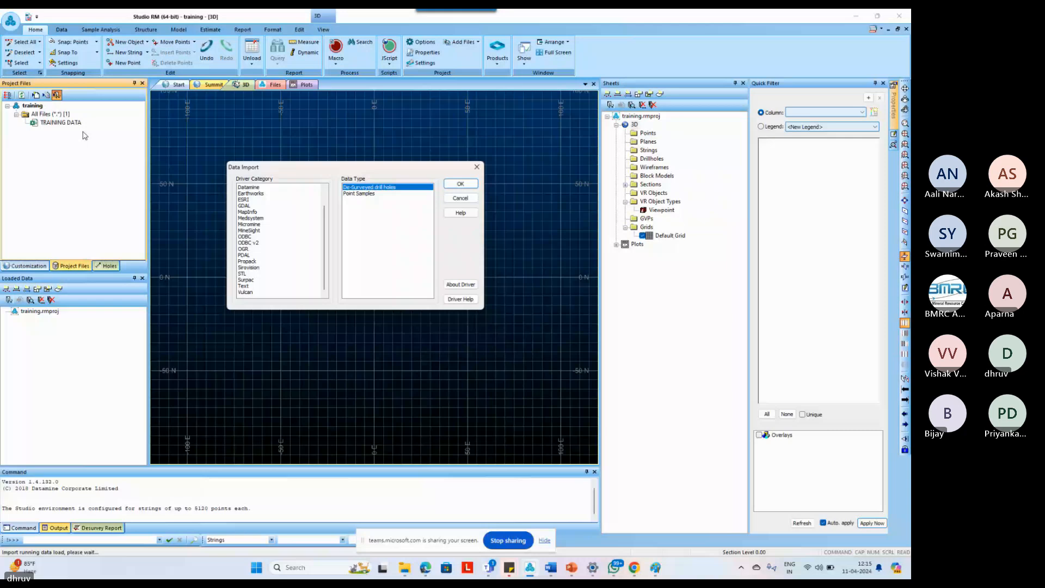
{"action": "left_click", "coordinate": [247, 236]}
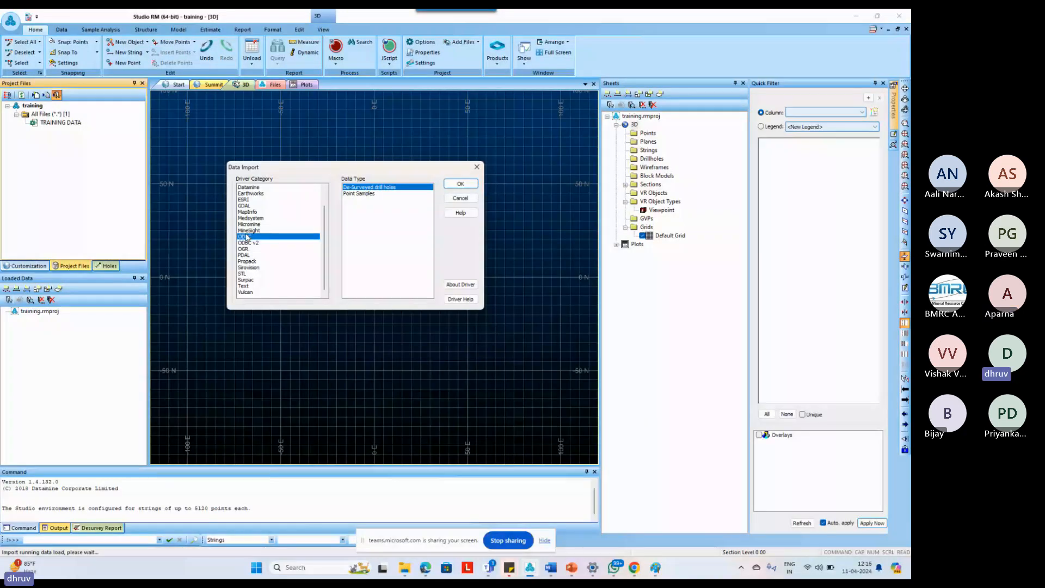
{"action": "left_click", "coordinate": [349, 212]}
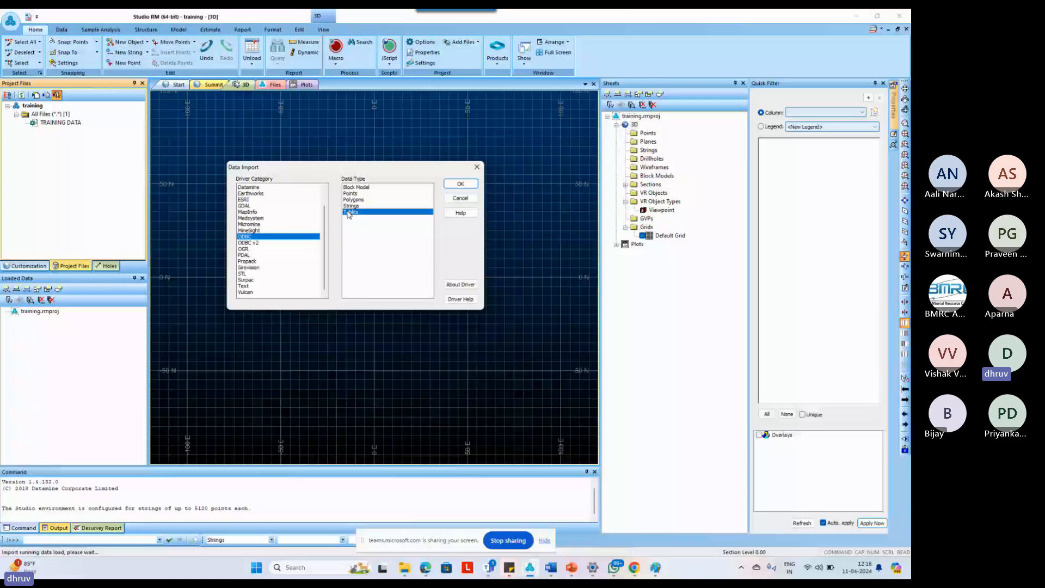
{"action": "double_click", "coordinate": [349, 212]}
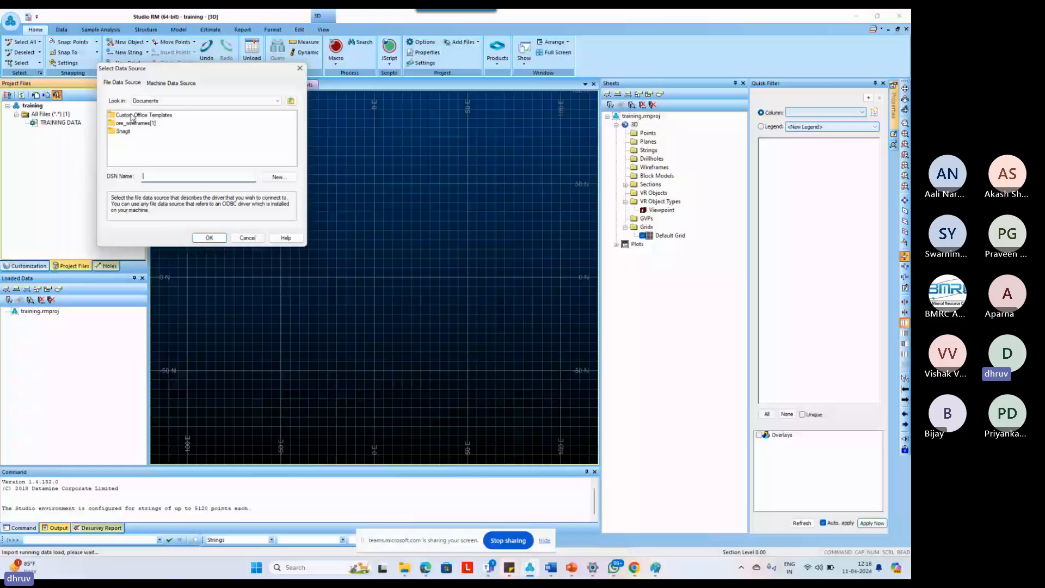
Choose the Excel Files machine data source and select the TRAINING DATA.xlsx workbook from the Training folder.
{"action": "left_click", "coordinate": [171, 83]}
{"action": "double_click", "coordinate": [125, 115]}
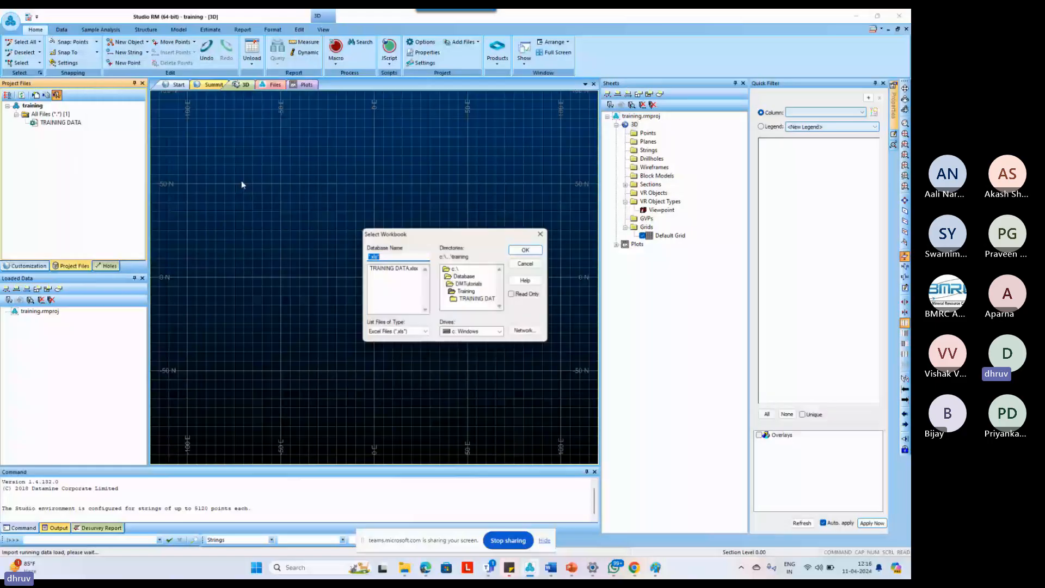
{"action": "left_click_drag", "start_coordinate": [435, 232], "coordinate": [323, 154]}
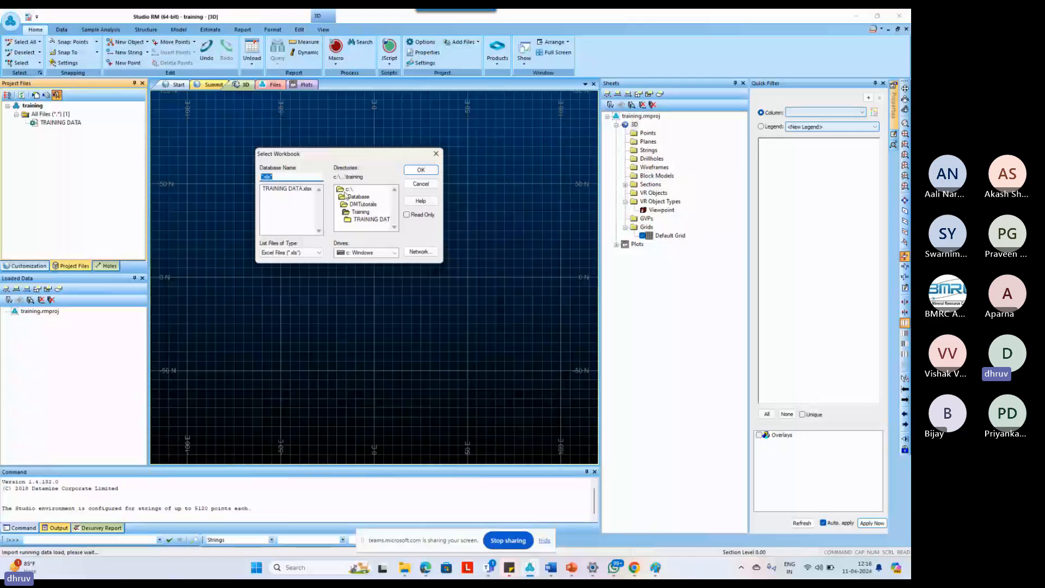
{"action": "left_click", "coordinate": [367, 259]}
{"action": "left_click", "coordinate": [345, 207]}
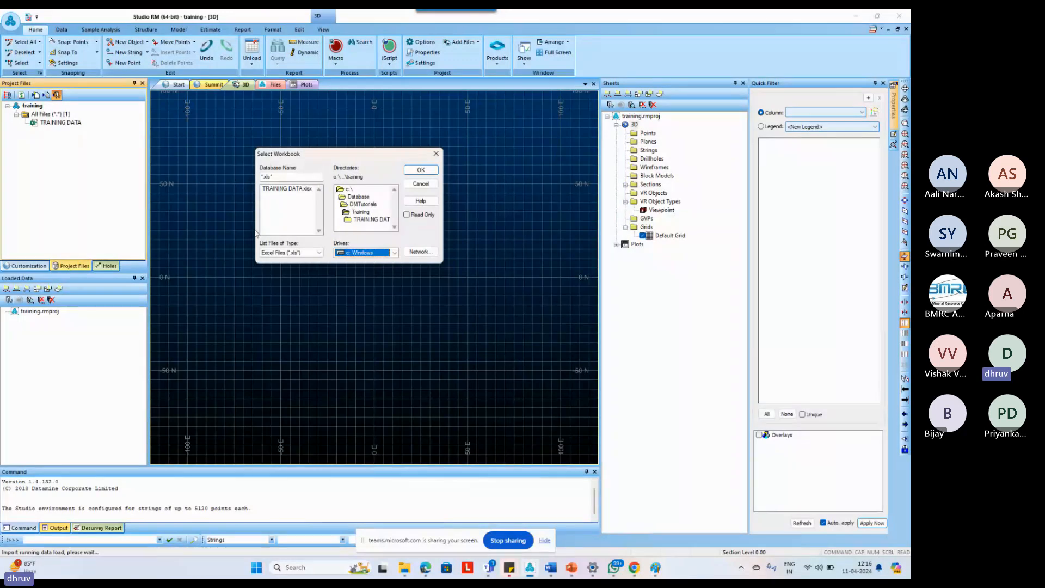
{"action": "left_click", "coordinate": [288, 190]}
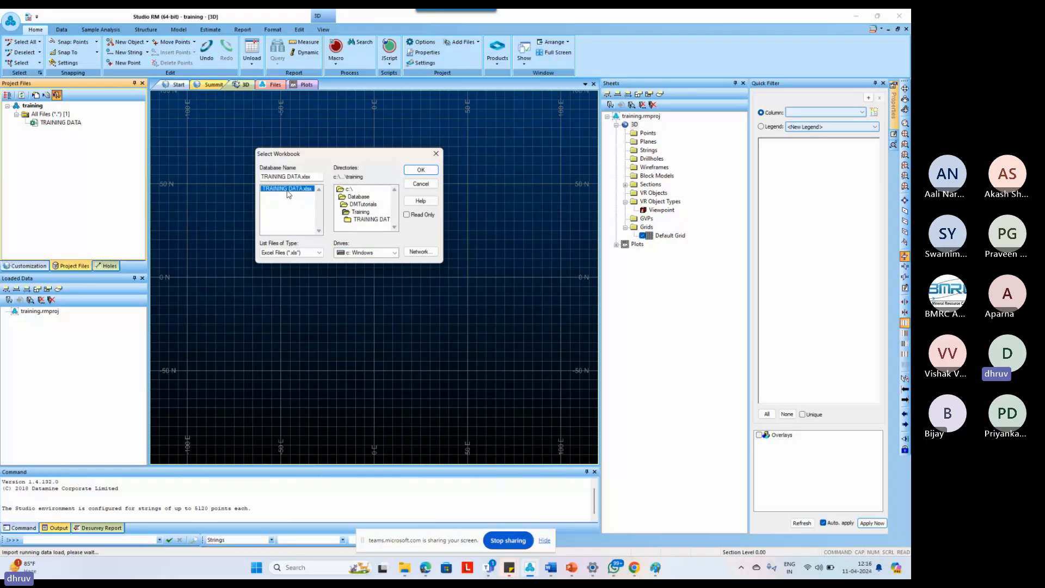
{"action": "left_click", "coordinate": [430, 173]}
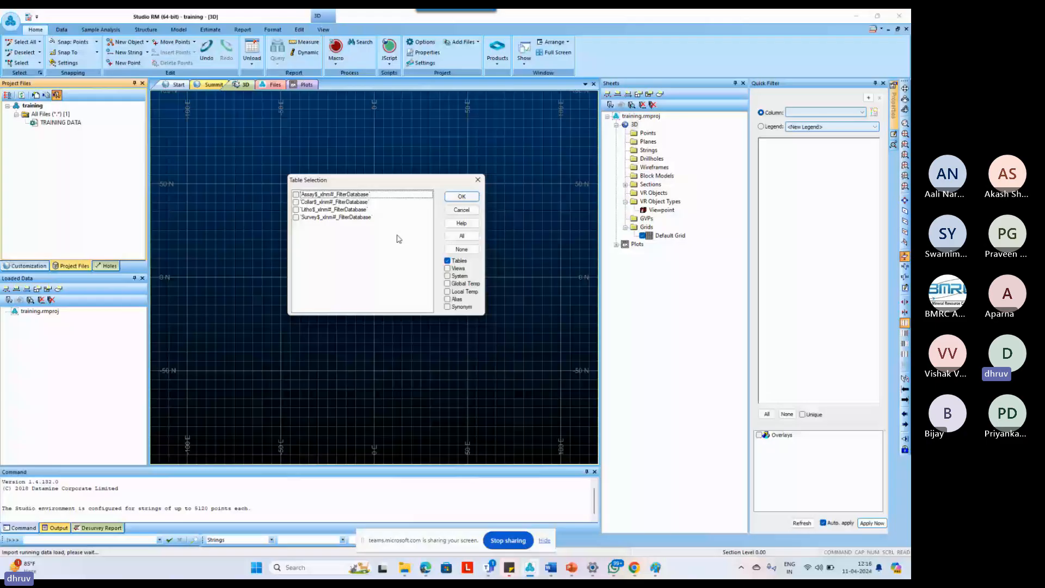
Include system tables in the table selection and choose the Collar$ table for import.
{"action": "left_click", "coordinate": [447, 276]}
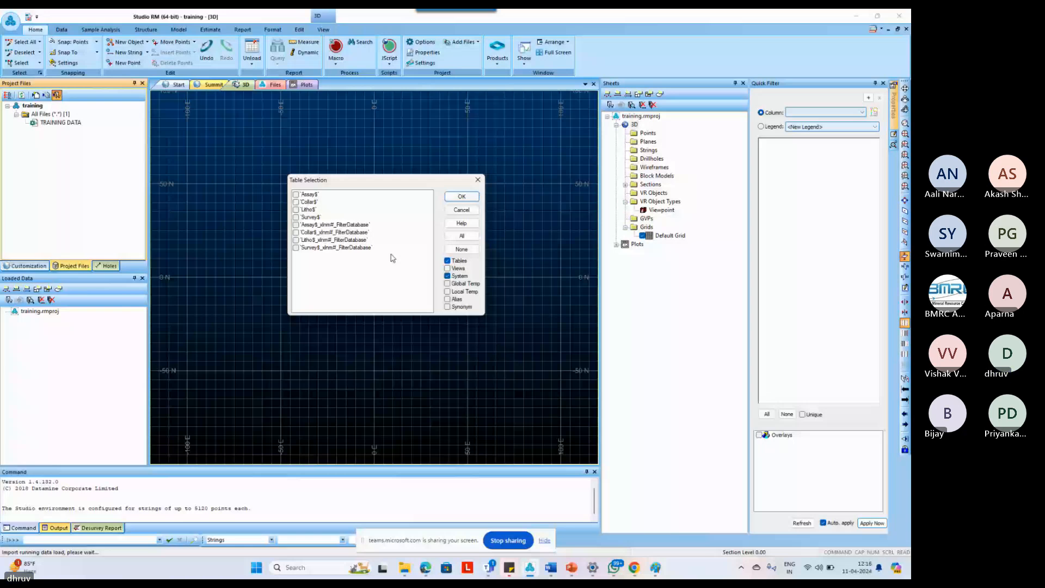
{"action": "left_click", "coordinate": [448, 276]}
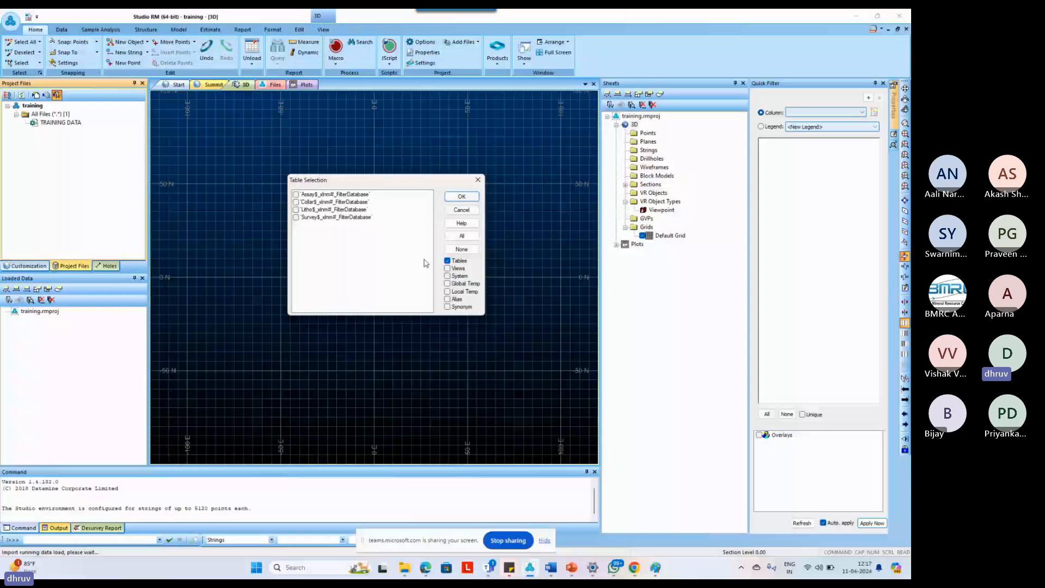
{"action": "left_click", "coordinate": [448, 276]}
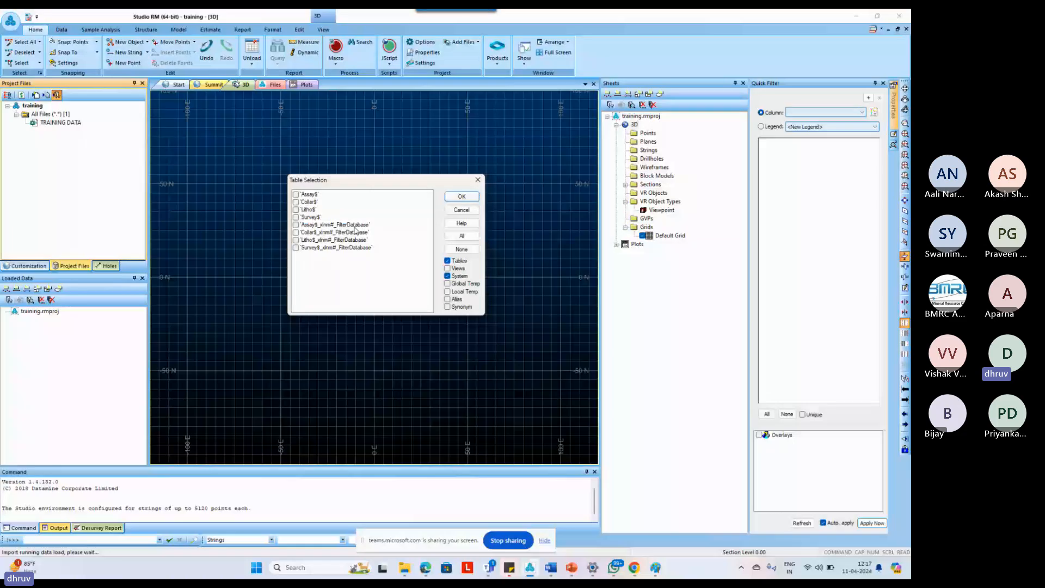
{"action": "left_click", "coordinate": [299, 202]}
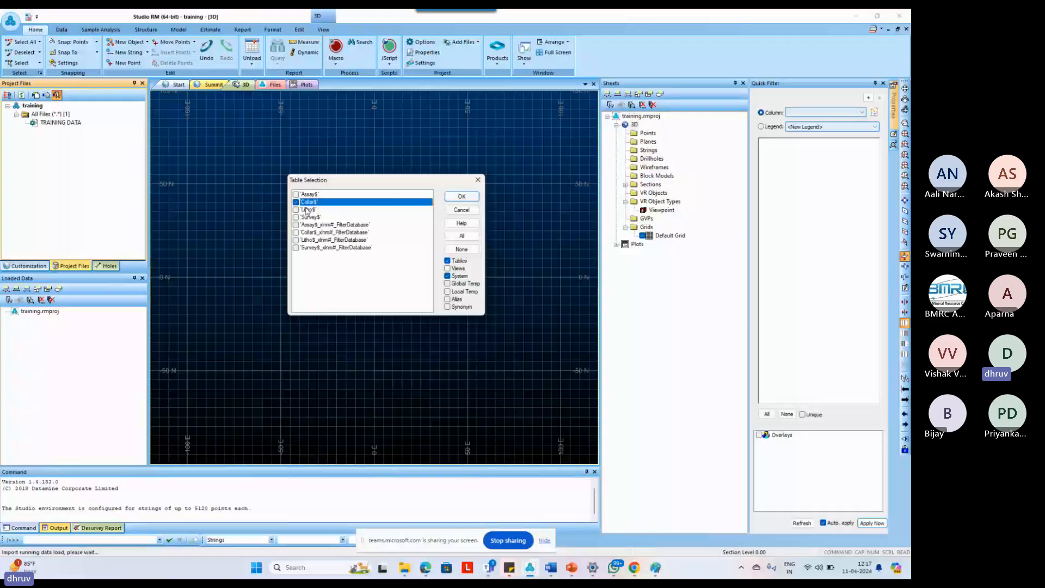
{"action": "left_click", "coordinate": [457, 198]}
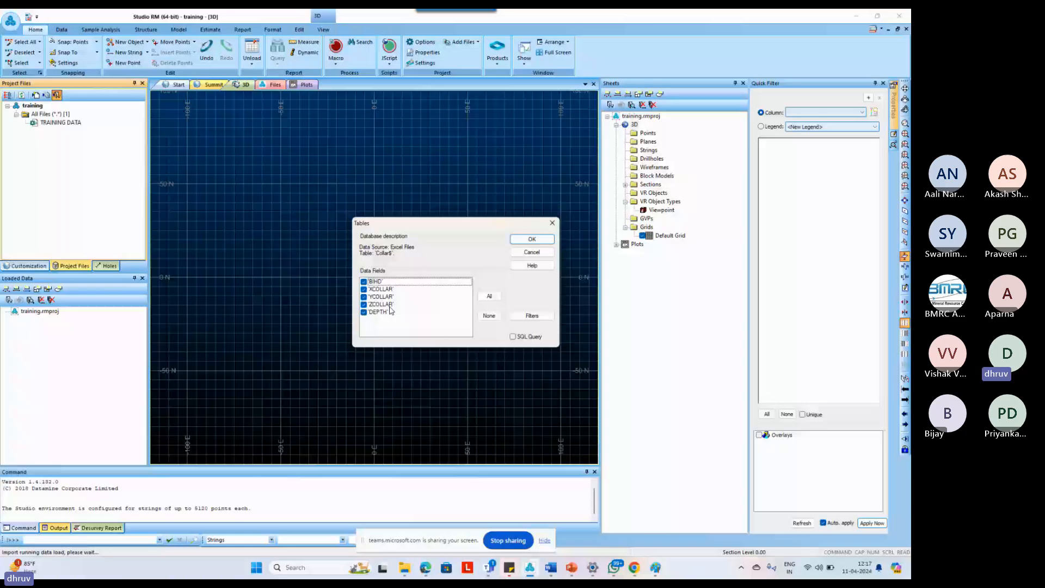
Keep all collar data fields and import the table with the base file name collar.
{"action": "key", "text": "Return"}
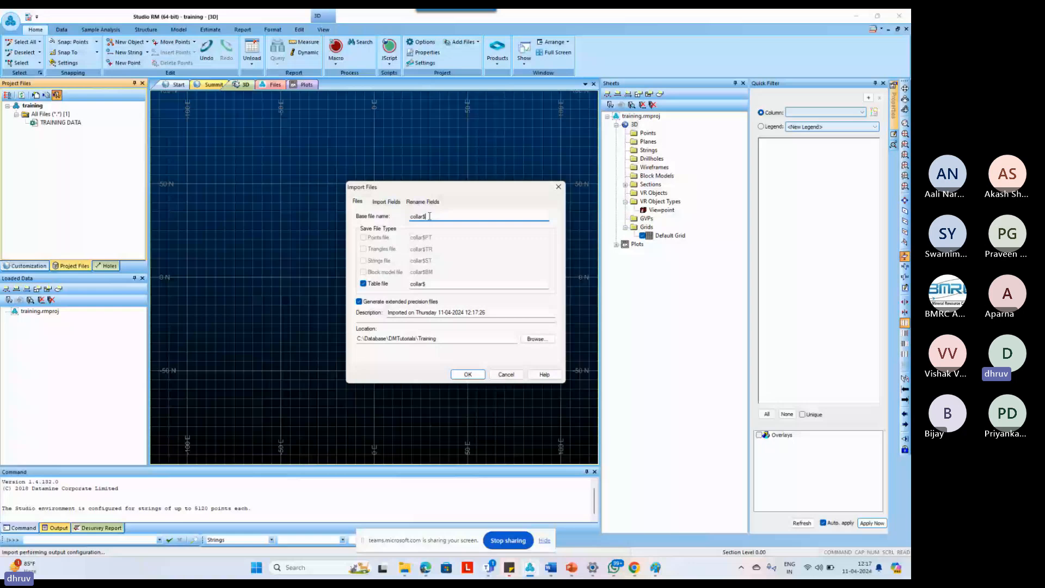
{"action": "key", "text": "BackSpace"}
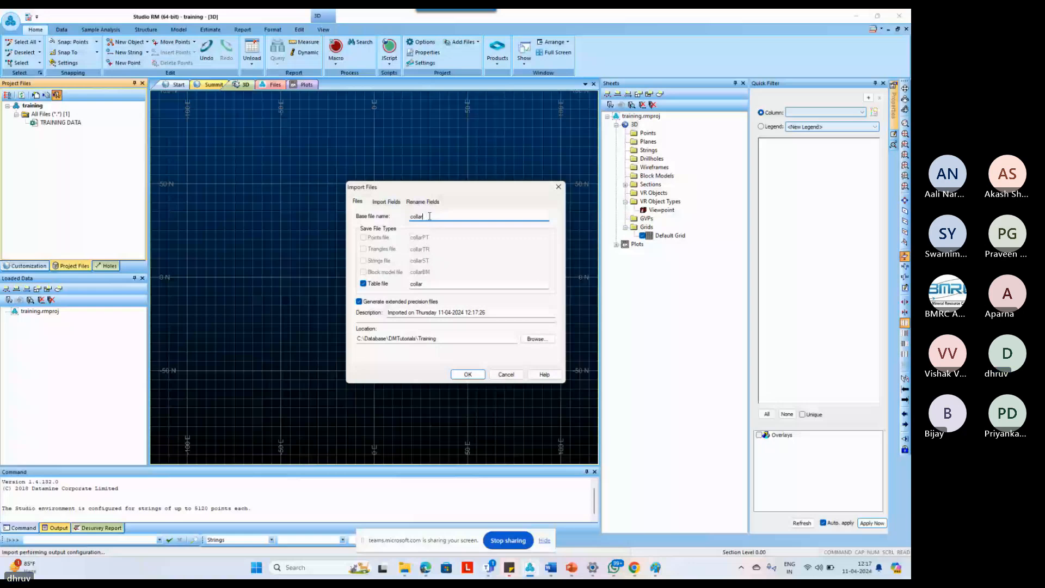
{"action": "key", "text": "Return"}
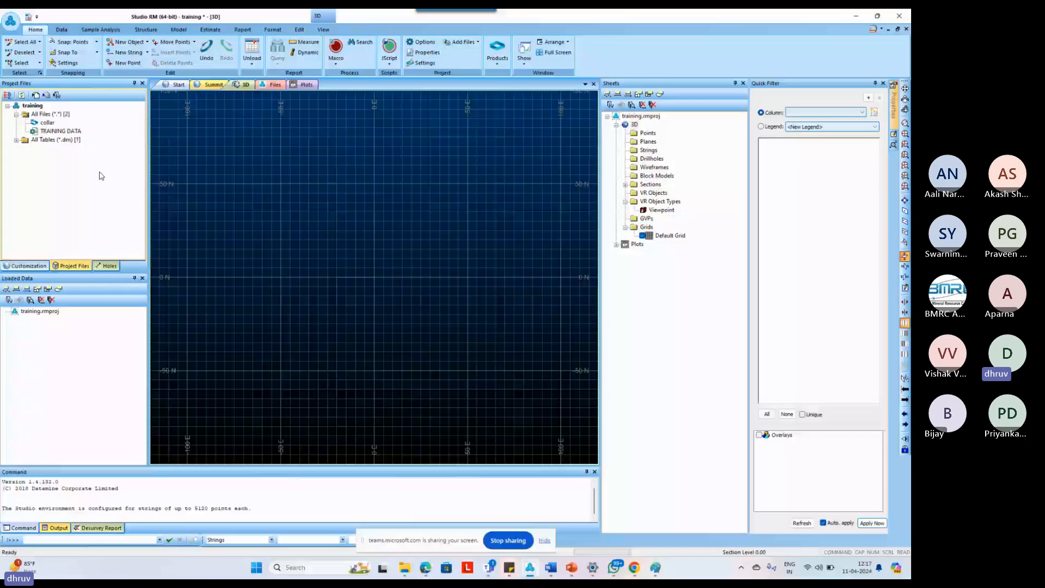
Open the imported collar table from All Tables in the Table Editor and review its hole ID and collar coordinate columns.
{"action": "left_click", "coordinate": [45, 123]}
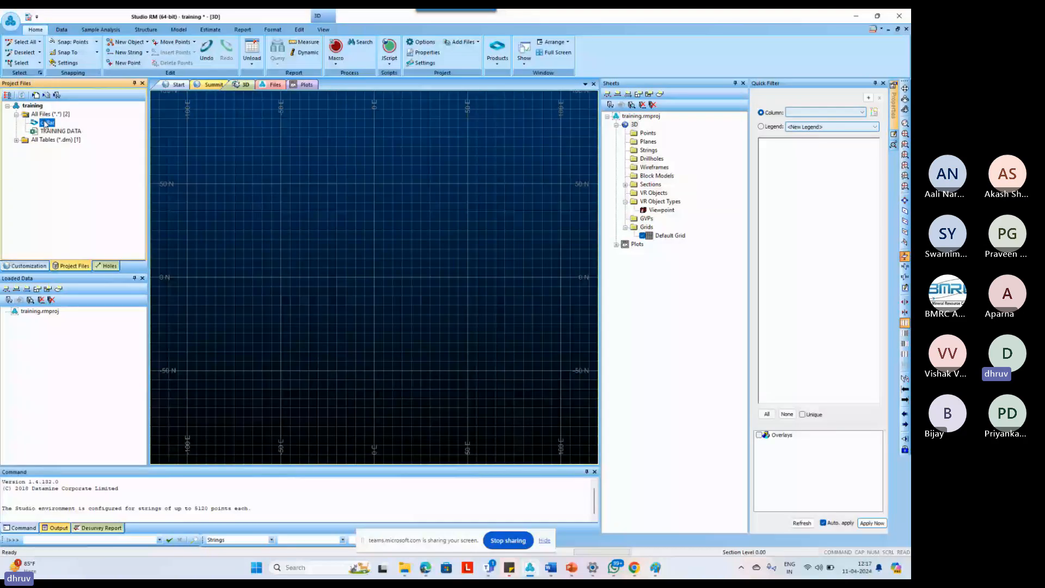
{"action": "left_click", "coordinate": [44, 140]}
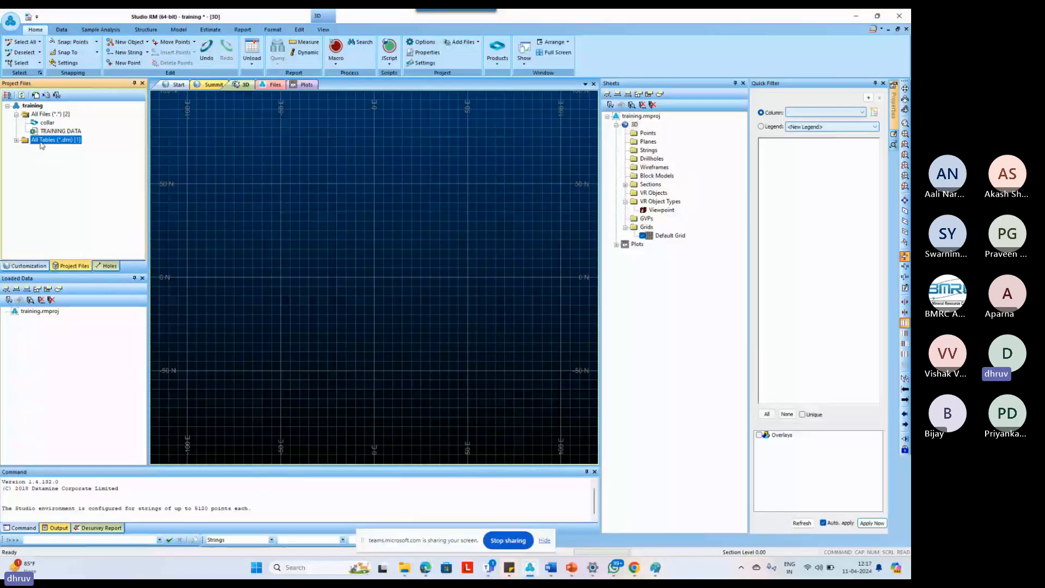
{"action": "double_click", "coordinate": [44, 140]}
{"action": "left_click", "coordinate": [47, 149]}
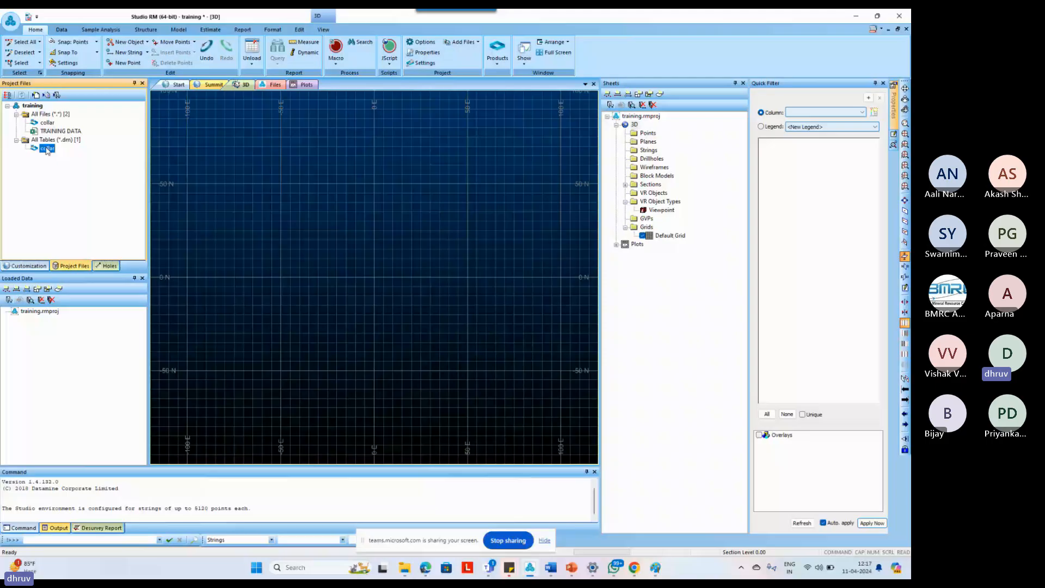
{"action": "double_click", "coordinate": [47, 148]}
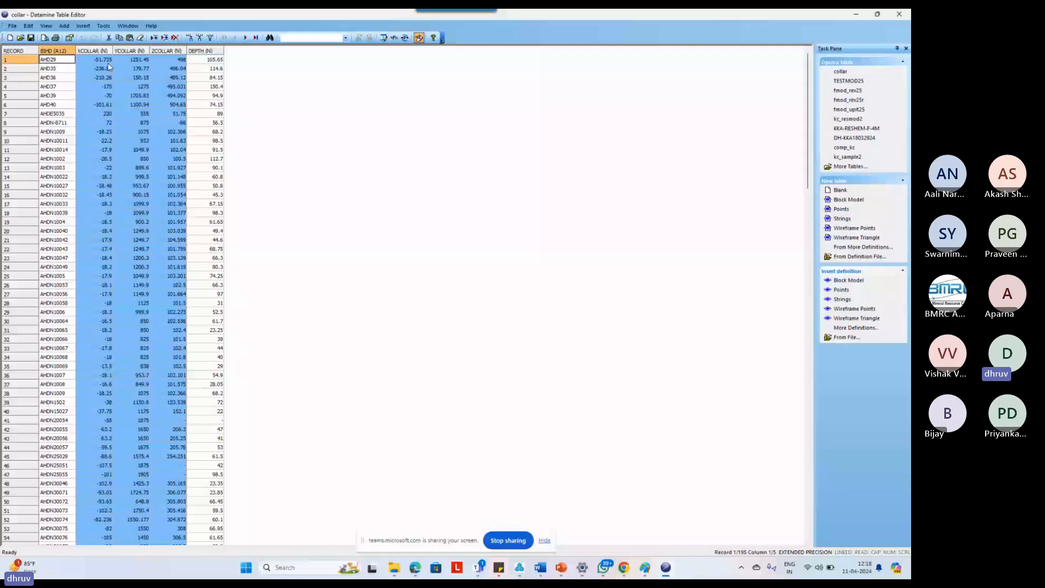
{"action": "left_click", "coordinate": [63, 53], "text": "shift"}
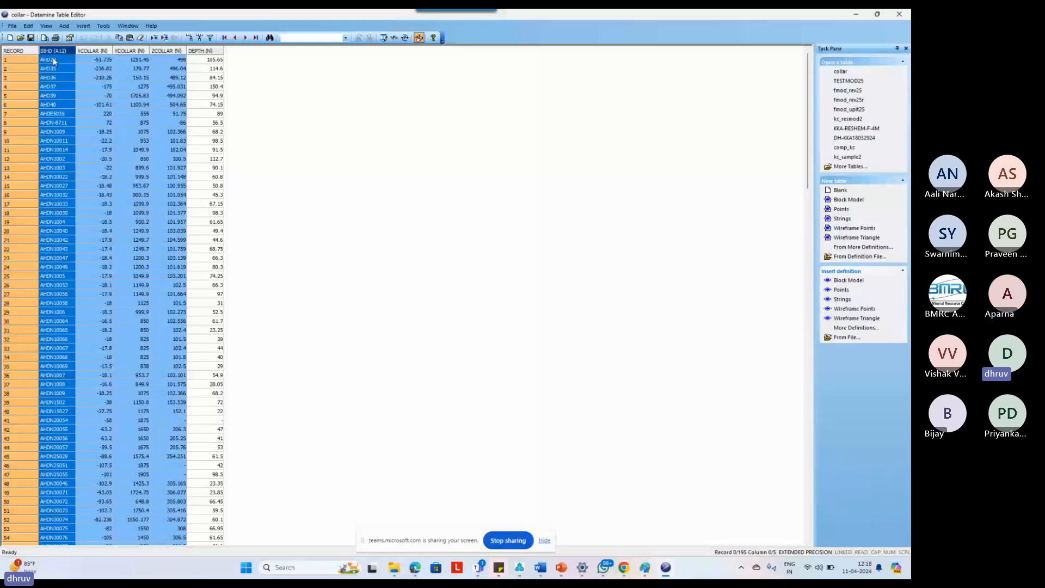
{"action": "left_click_drag", "start_coordinate": [53, 58], "coordinate": [109, 50]}
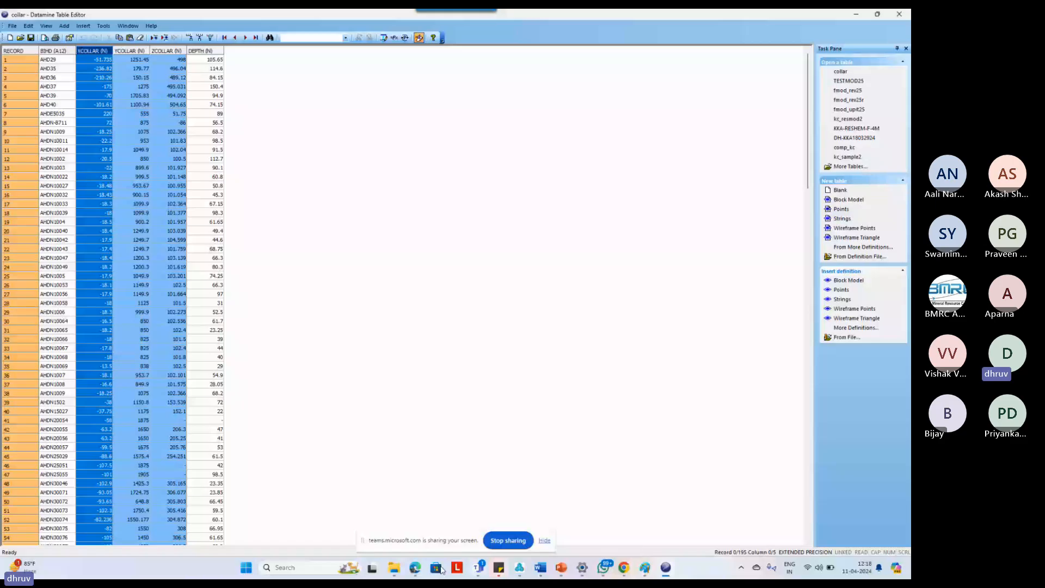
Switch to the TRAINING DATA workbook in Excel and examine the Collar sheet's header fields, starting with BIHD.
{"action": "mouse_move", "coordinate": [394, 568]}
{"action": "left_click", "coordinate": [419, 536]}
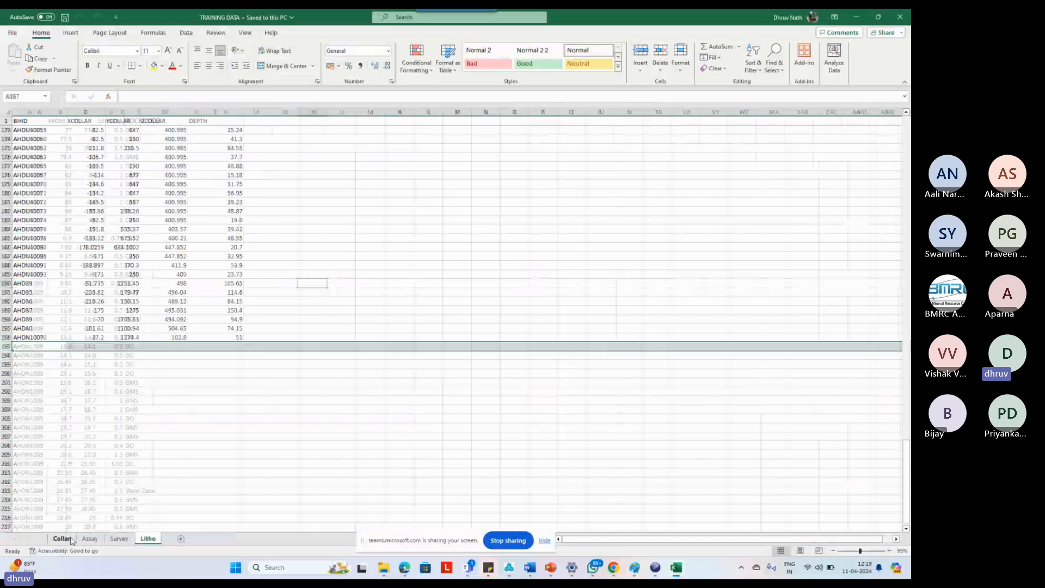
{"action": "left_click", "coordinate": [62, 538]}
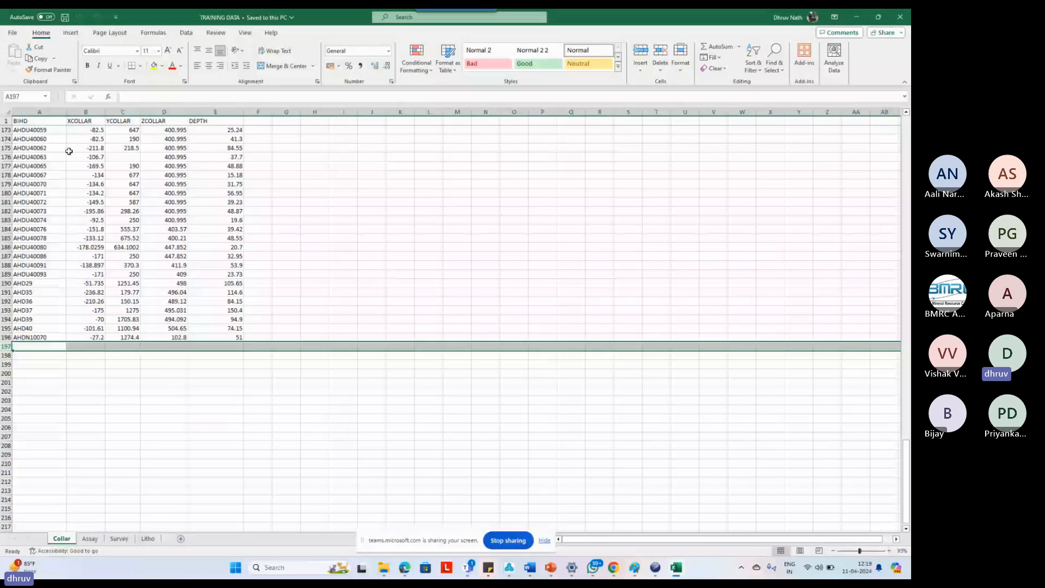
{"action": "left_click", "coordinate": [344, 193]}
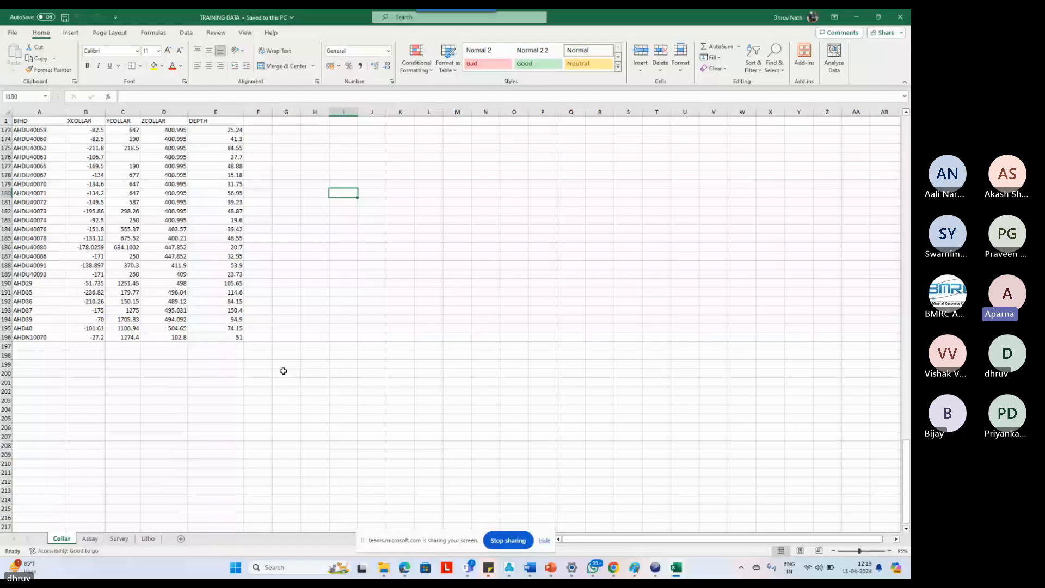
{"action": "scroll", "coordinate": [284, 371], "scroll_direction": "up", "scroll_amount": 1, "text": "ctrl"}
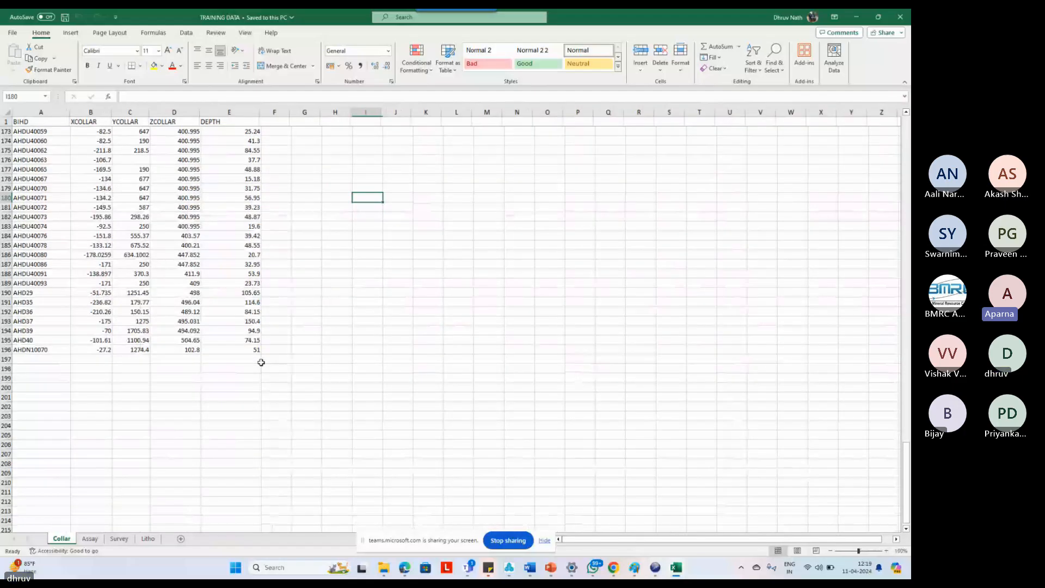
{"action": "scroll", "coordinate": [262, 363], "scroll_direction": "up", "scroll_amount": 1, "text": "ctrl"}
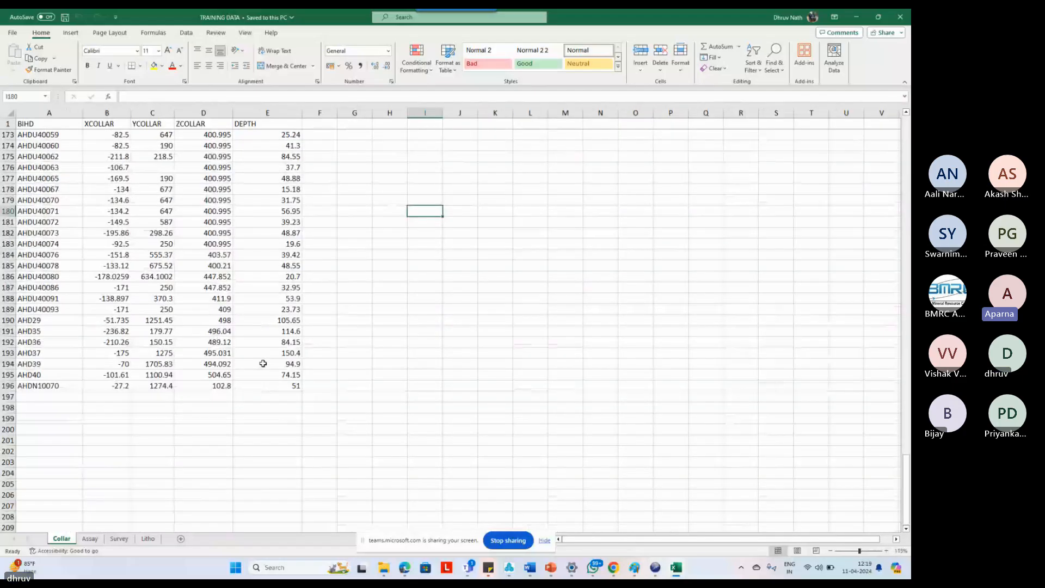
{"action": "left_click", "coordinate": [49, 126]}
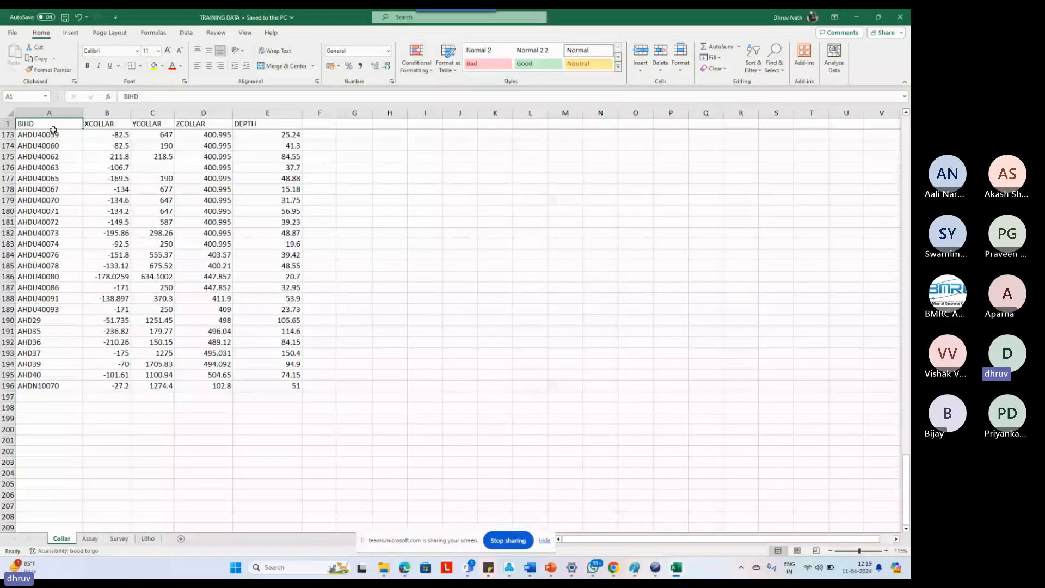
Correct the header in cell A1 of the Collar sheet to BHID, save the TRAINING DATA workbook and close it.
{"action": "type", "text": "BH"}
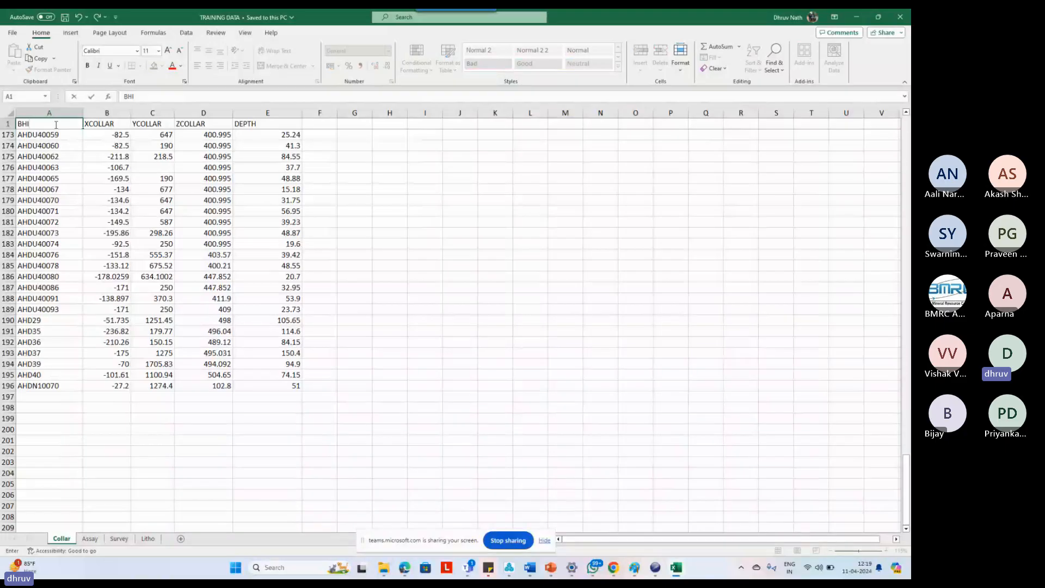
{"action": "type", "text": "ID"}
{"action": "left_click", "coordinate": [269, 255]}
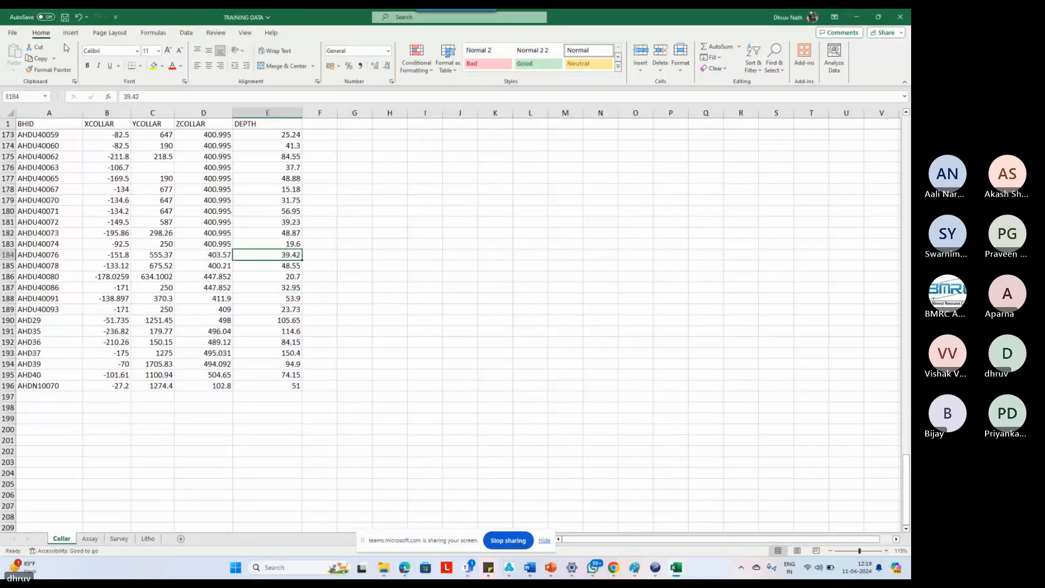
{"action": "left_click", "coordinate": [65, 17]}
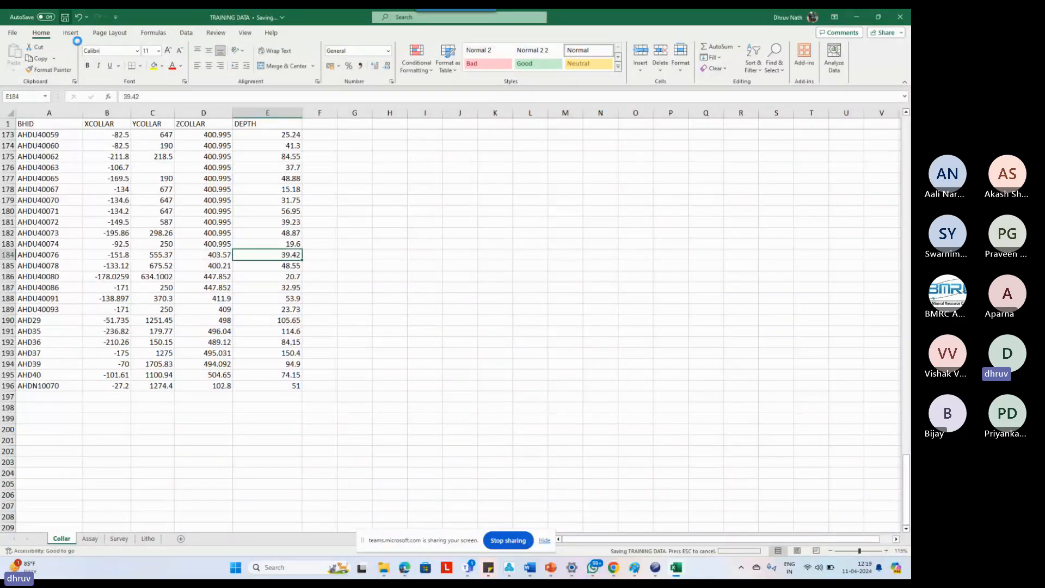
{"action": "left_click", "coordinate": [901, 16]}
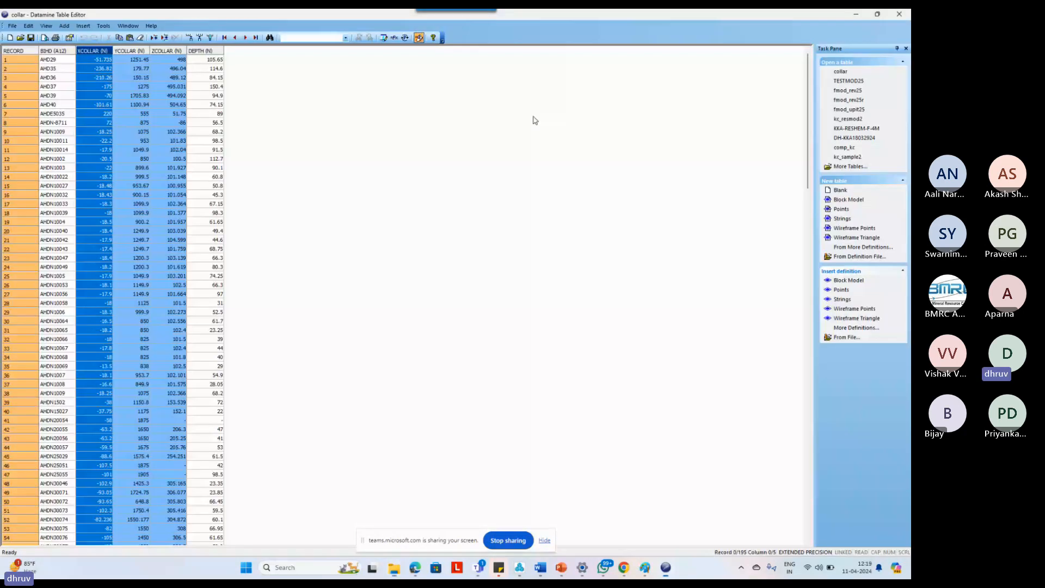
Close the Table Editor, try to re-import the collar table in the training project and dismiss the crash report without sending it.
{"action": "left_click", "coordinate": [900, 14]}
{"action": "right_click", "coordinate": [50, 150]}
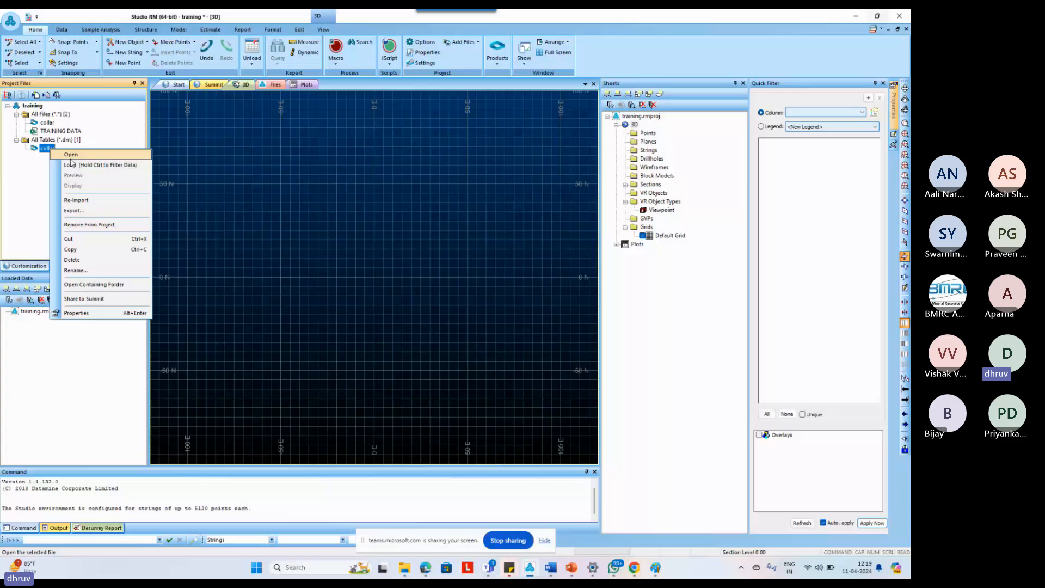
{"action": "left_click", "coordinate": [81, 201]}
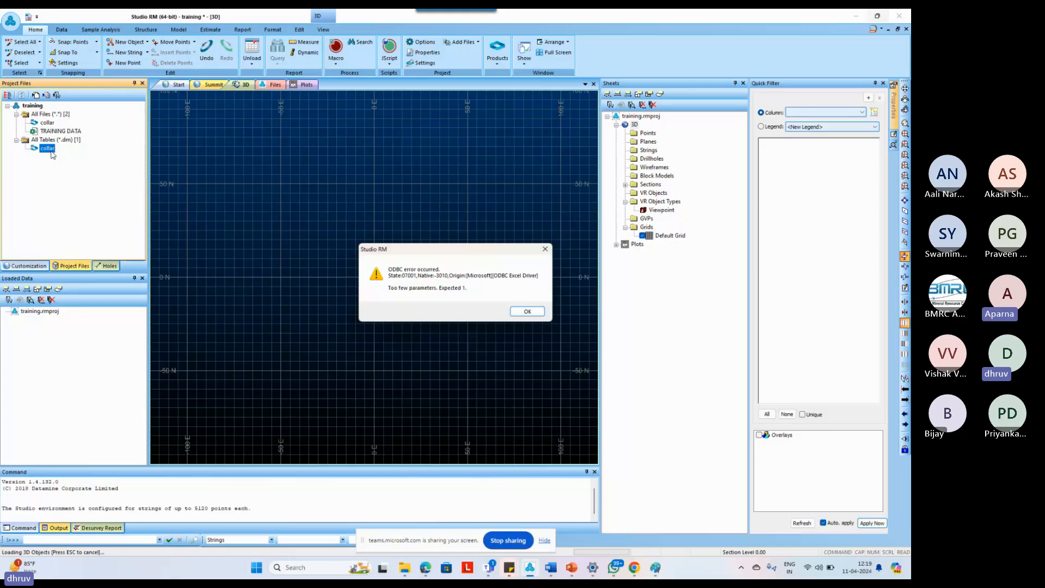
{"action": "left_click", "coordinate": [526, 311]}
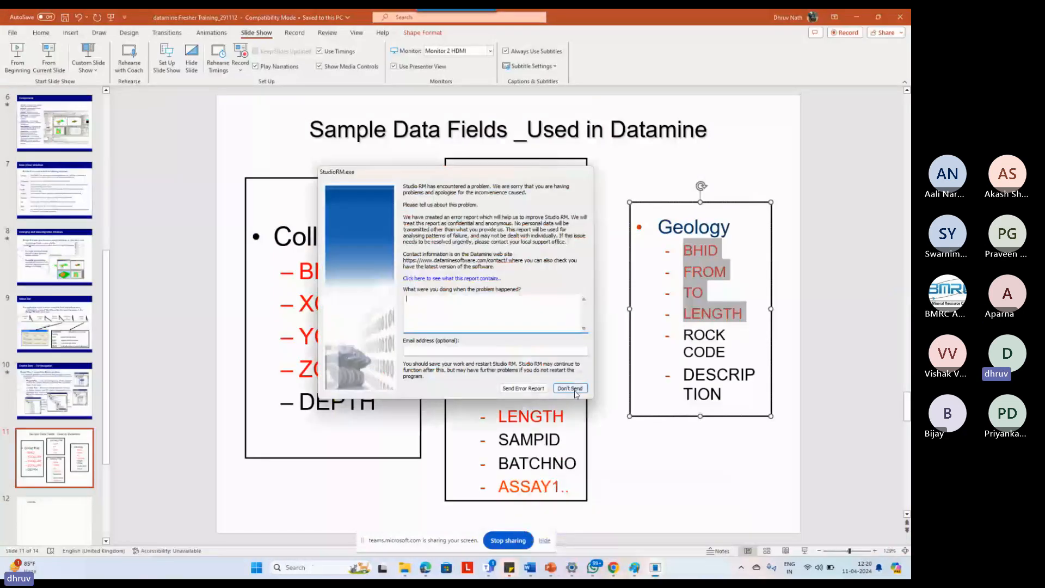
{"action": "left_click", "coordinate": [574, 390]}
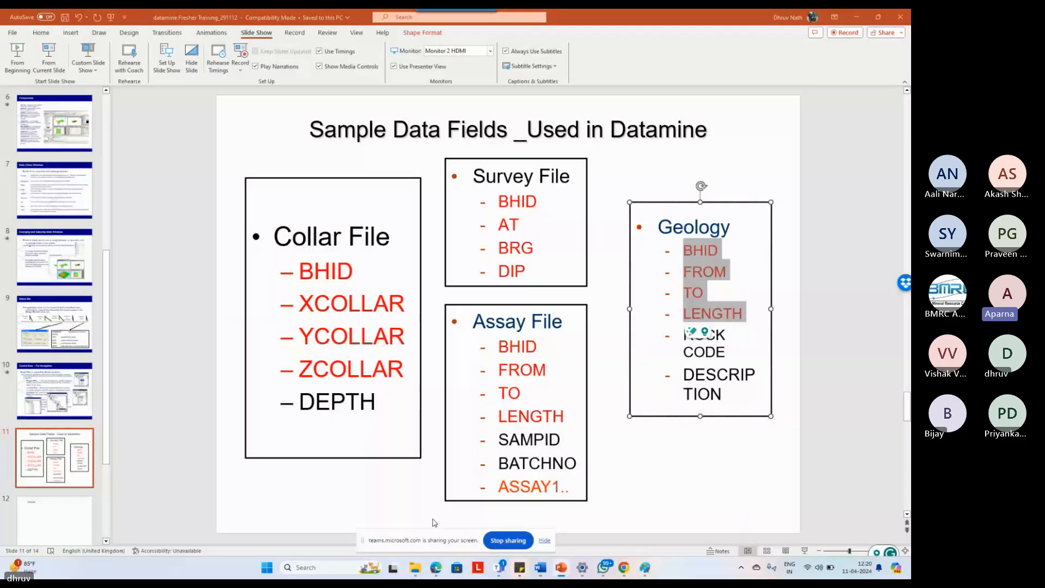
Search Windows for Studio RM and restart it.
{"action": "key", "text": "super"}
{"action": "type", "text": "stu"}
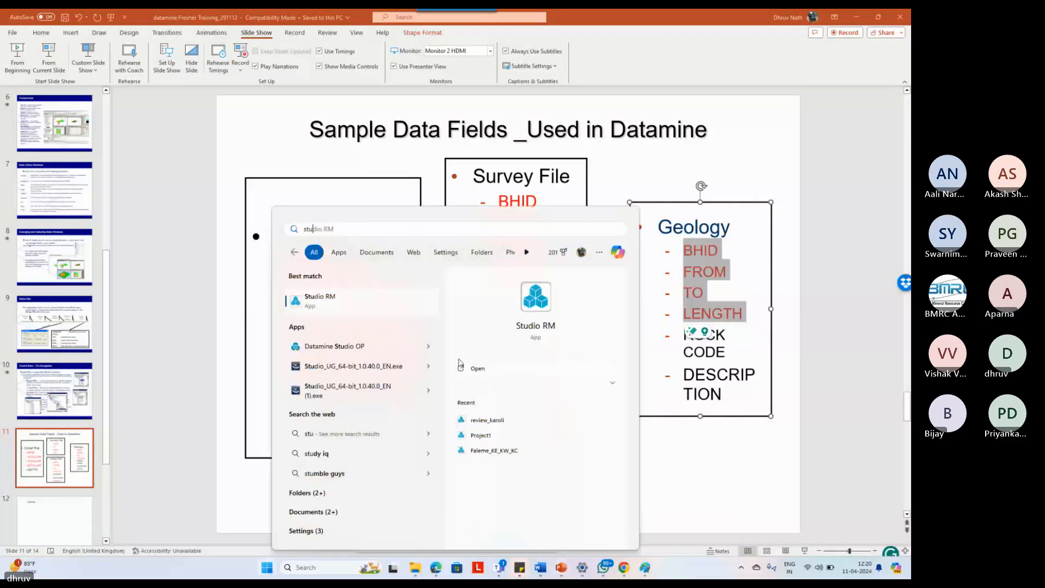
{"action": "left_click", "coordinate": [462, 366]}
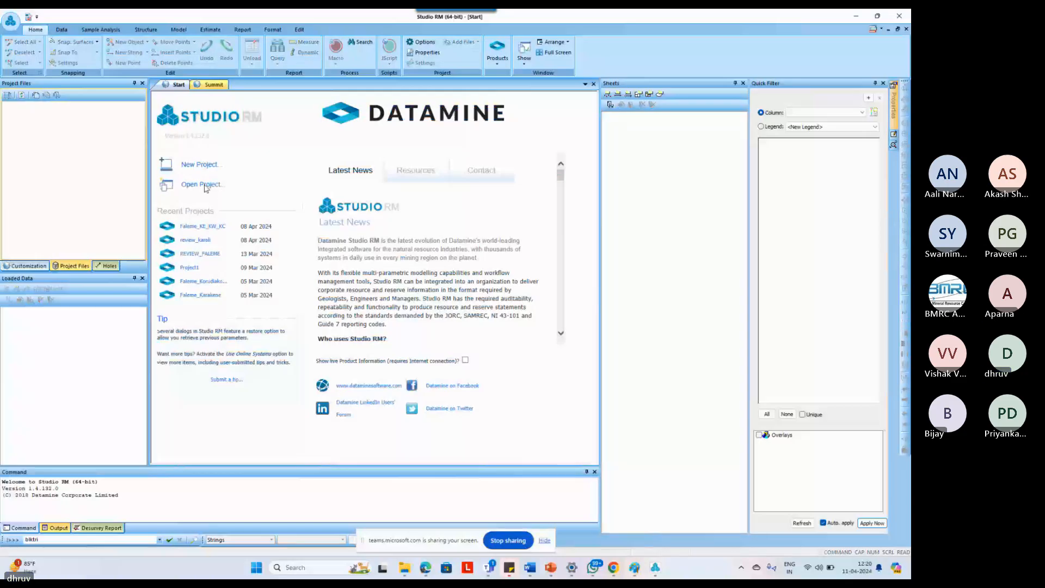
Try to open the training project from C:\Database\DMTutorials\Training and dismiss the error report without sending it.
{"action": "left_click", "coordinate": [205, 187]}
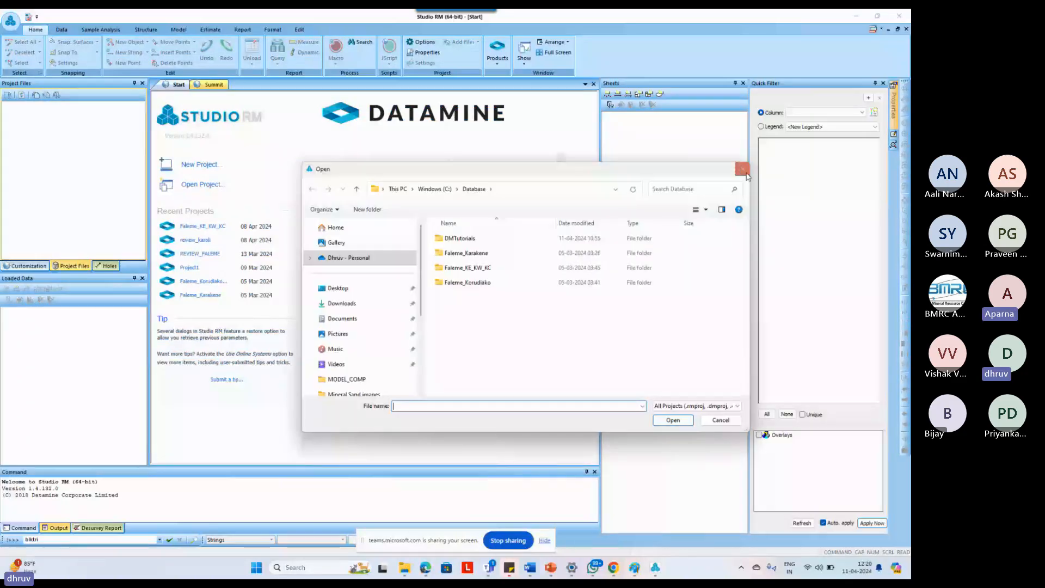
{"action": "left_click", "coordinate": [746, 173]}
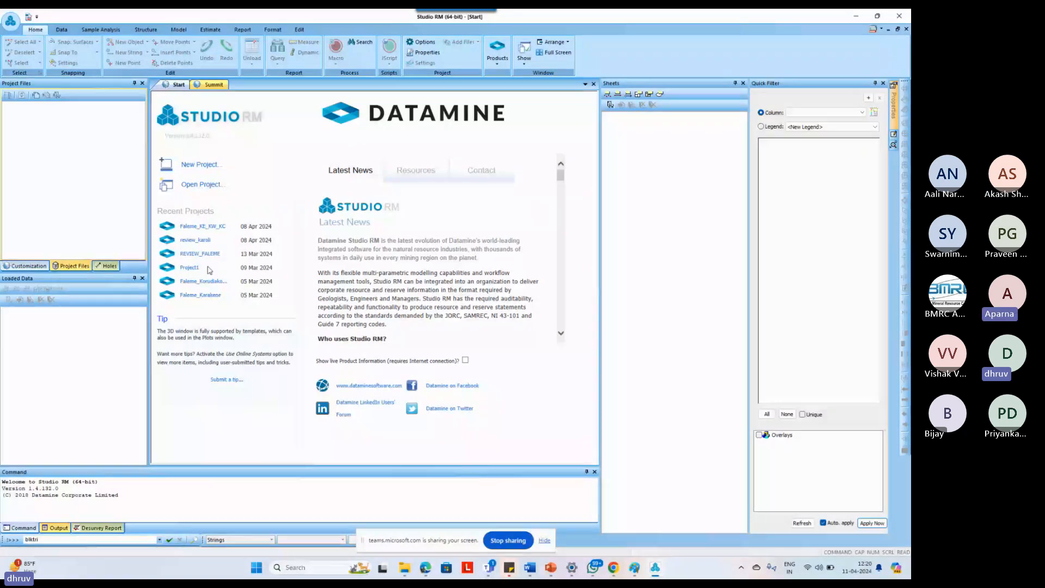
{"action": "left_click", "coordinate": [210, 185]}
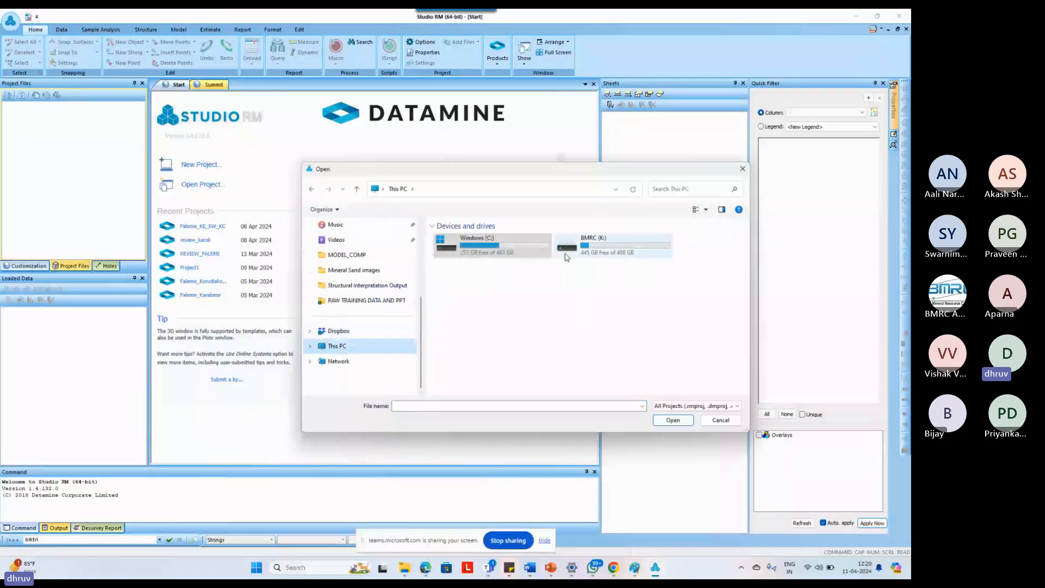
{"action": "double_click", "coordinate": [458, 242]}
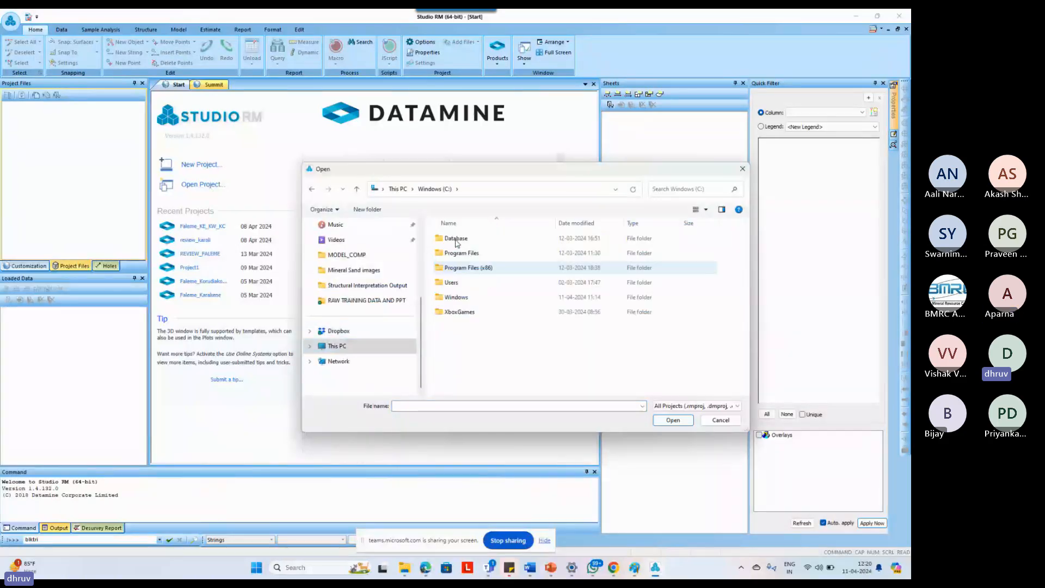
{"action": "double_click", "coordinate": [456, 240]}
{"action": "double_click", "coordinate": [456, 240]}
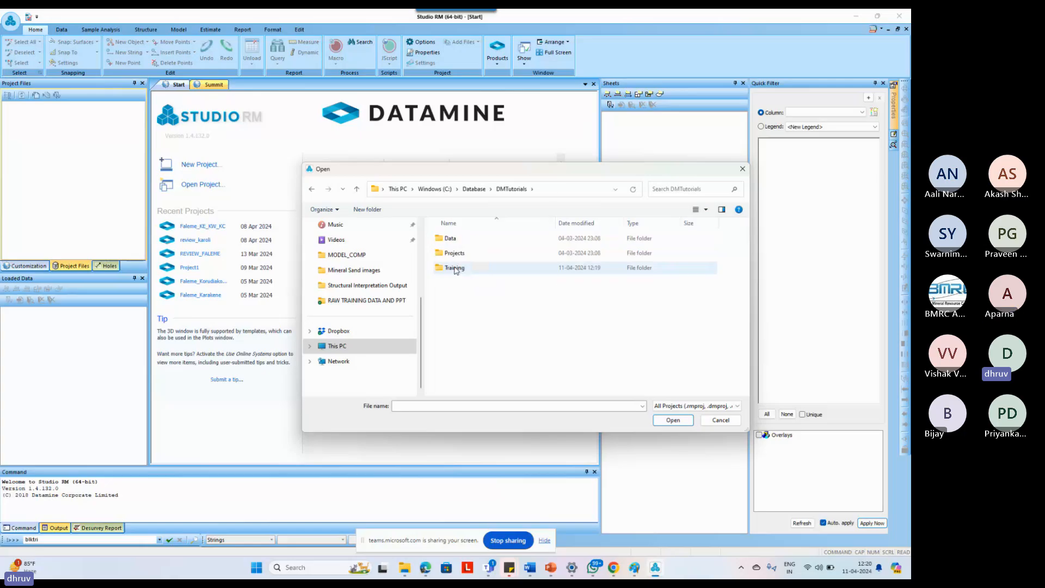
{"action": "double_click", "coordinate": [456, 268]}
{"action": "double_click", "coordinate": [454, 253]}
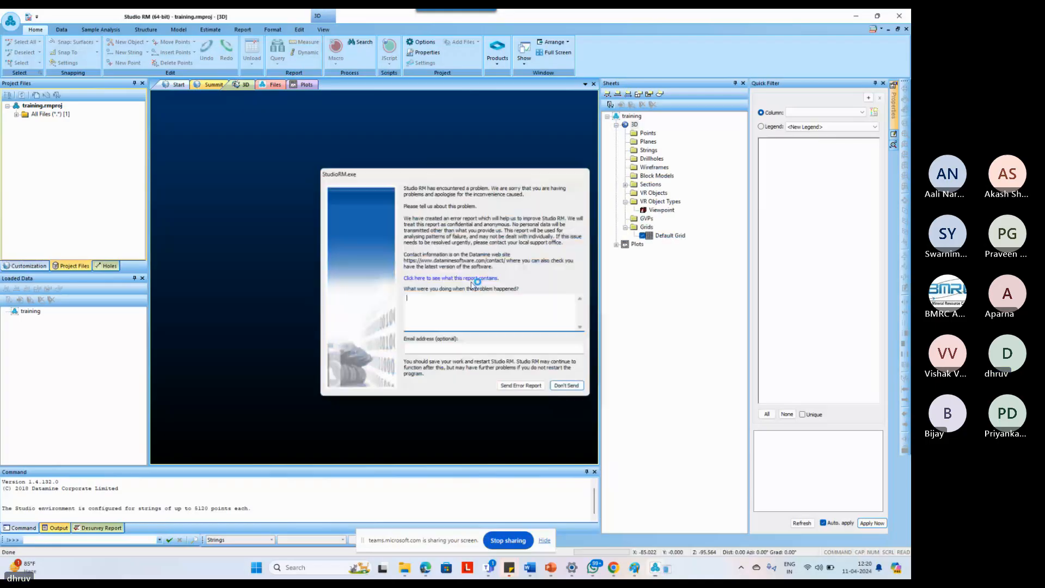
{"action": "left_click", "coordinate": [570, 388]}
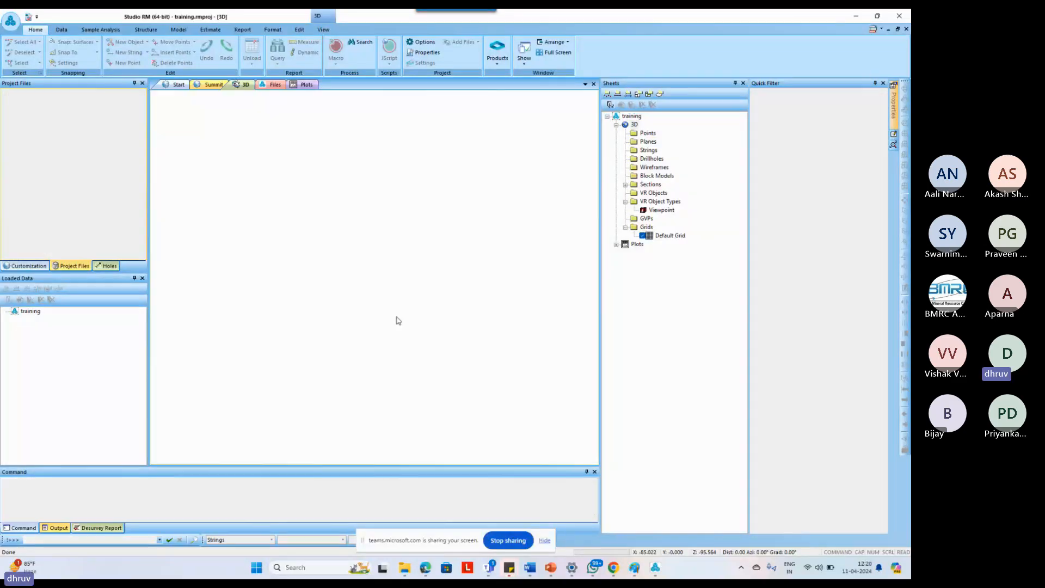
Relaunch Studio RM from the Windows search to get a fresh session.
{"action": "key", "text": "super"}
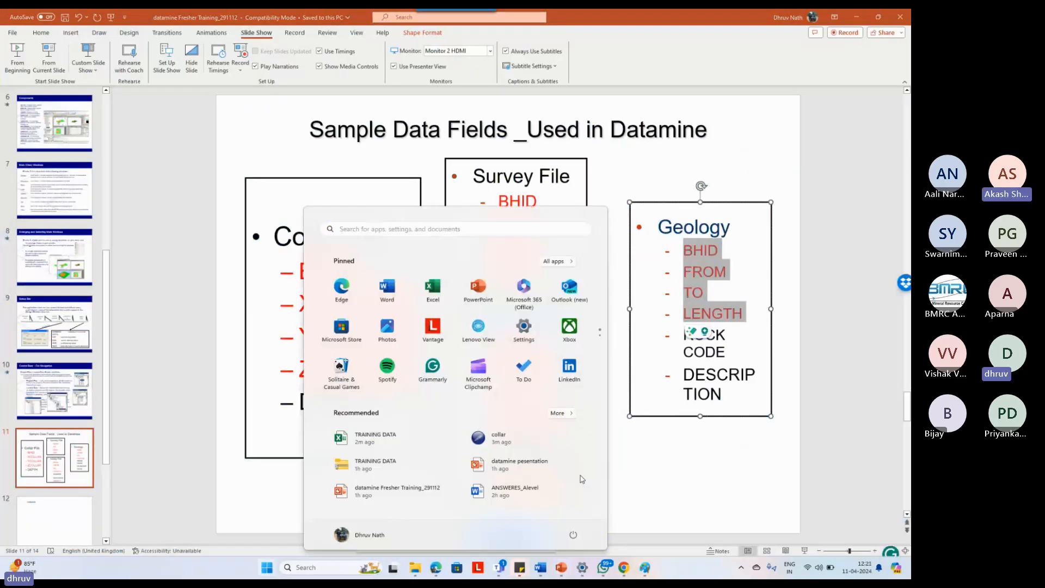
{"action": "type", "text": "s"}
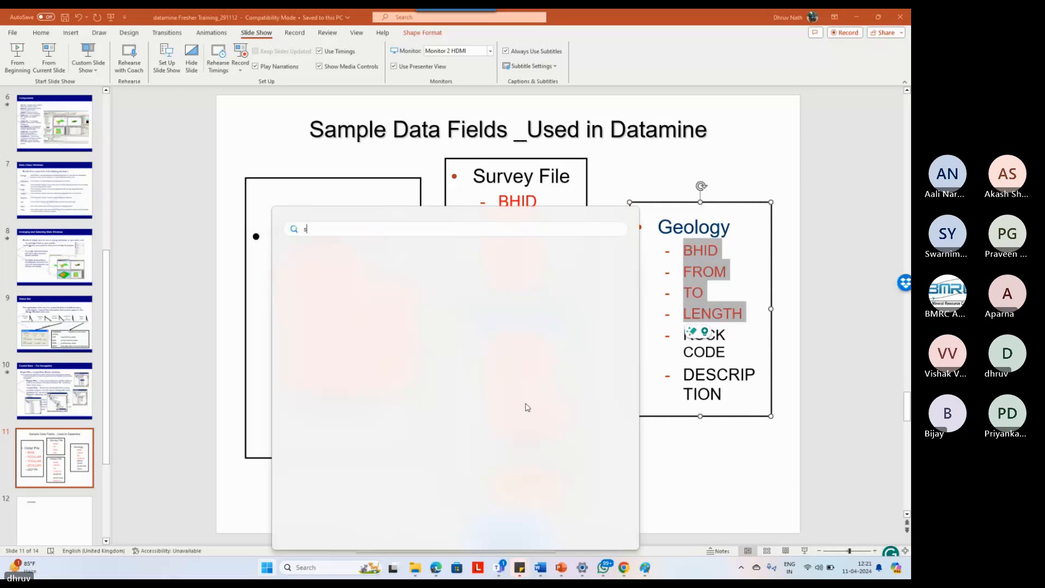
{"action": "type", "text": "tudio"}
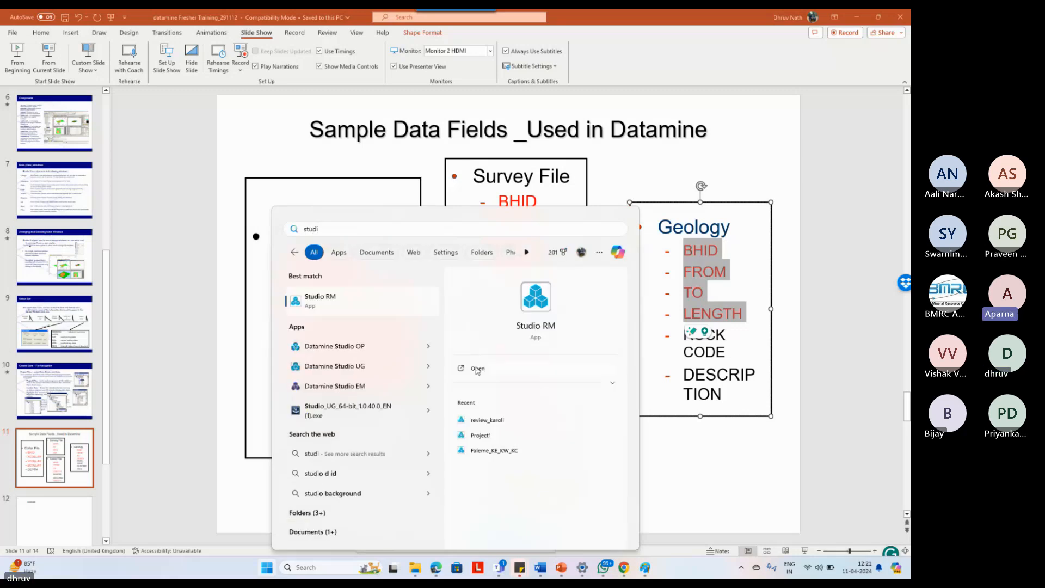
{"action": "left_click", "coordinate": [475, 367]}
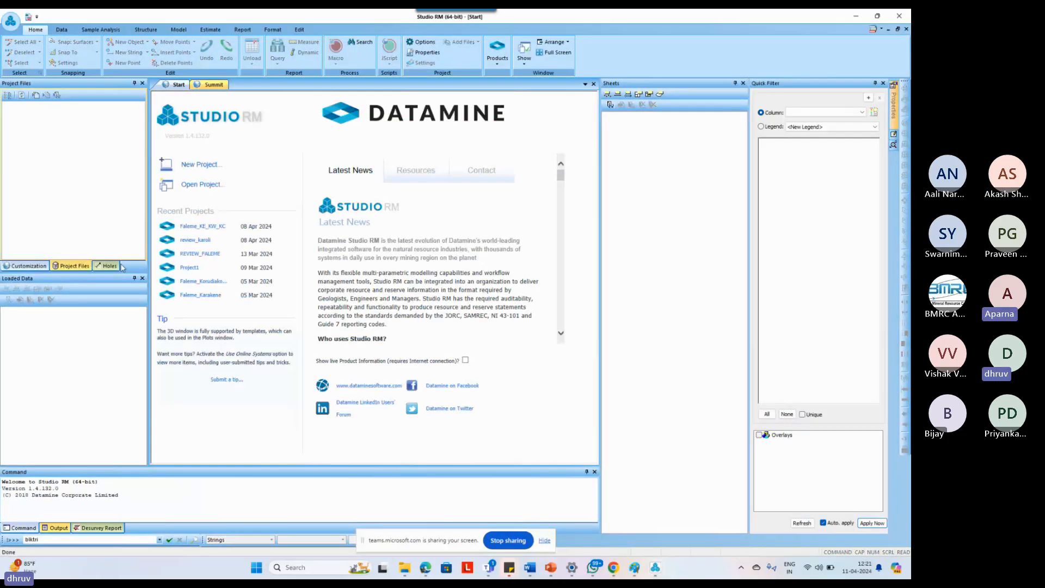
Try again to open the existing training project from the DMTutorials Training folder.
{"action": "left_click", "coordinate": [195, 185]}
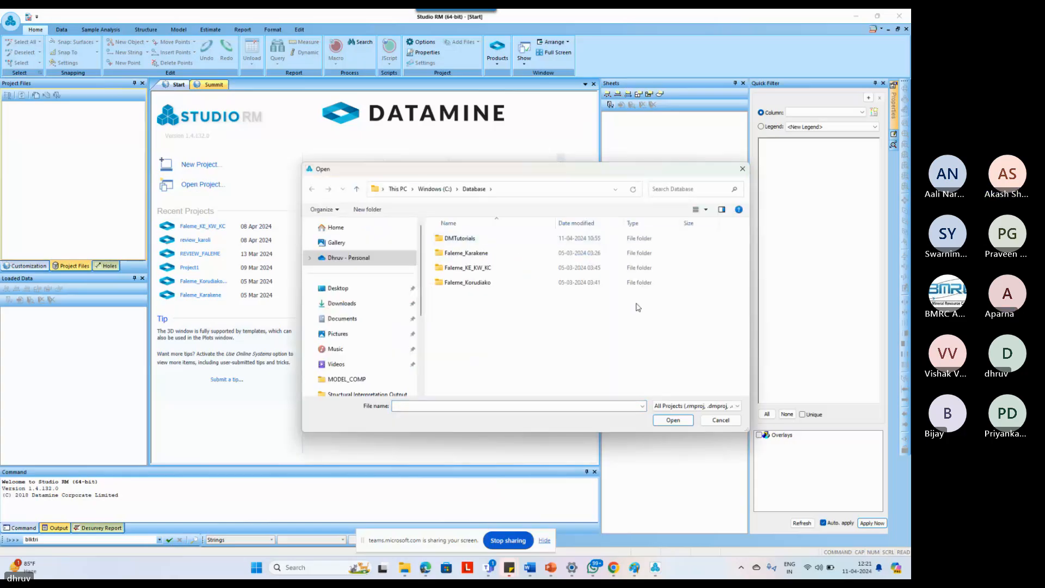
{"action": "double_click", "coordinate": [460, 238]}
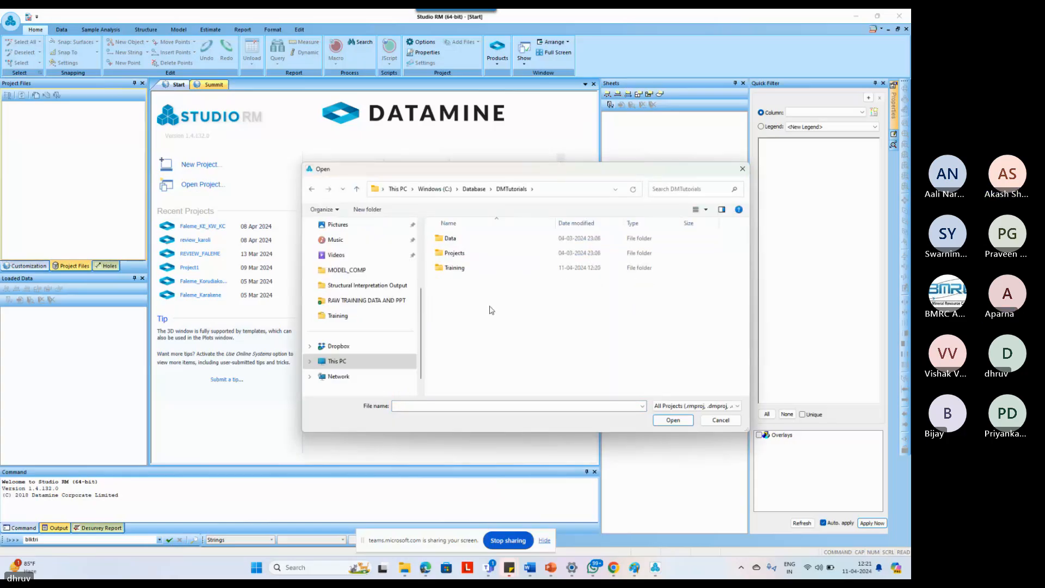
{"action": "double_click", "coordinate": [462, 272]}
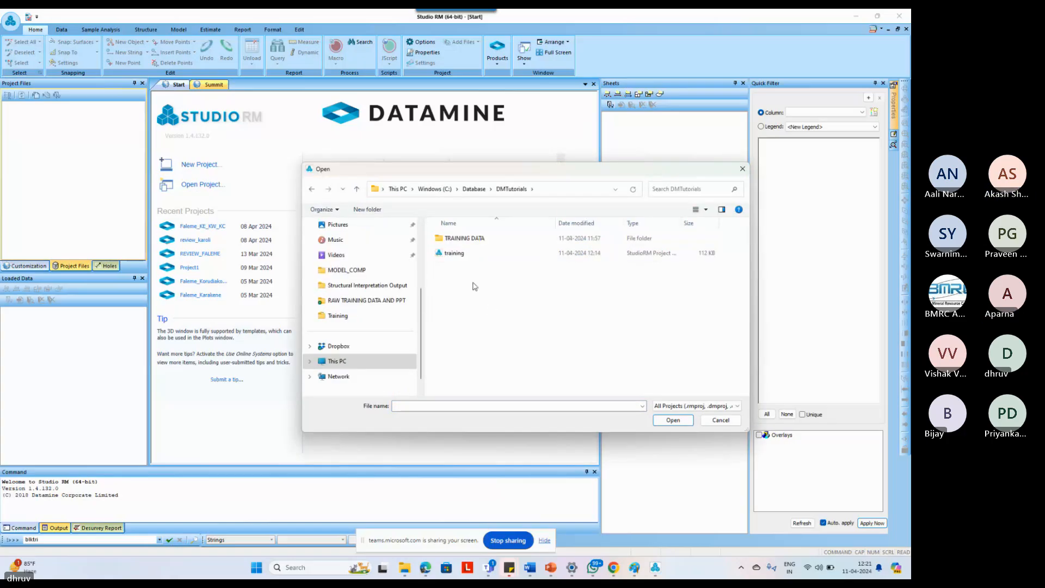
{"action": "double_click", "coordinate": [455, 254]}
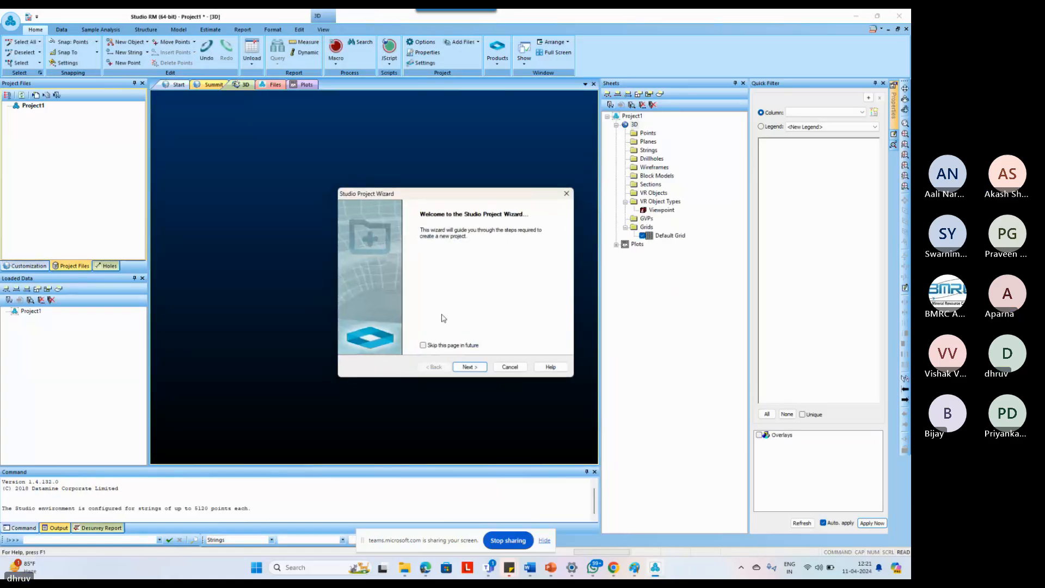
Create a new project named training2 in C:\Database\DMTutorials\Training, automatically adding the files in that folder.
{"action": "left_click", "coordinate": [472, 370]}
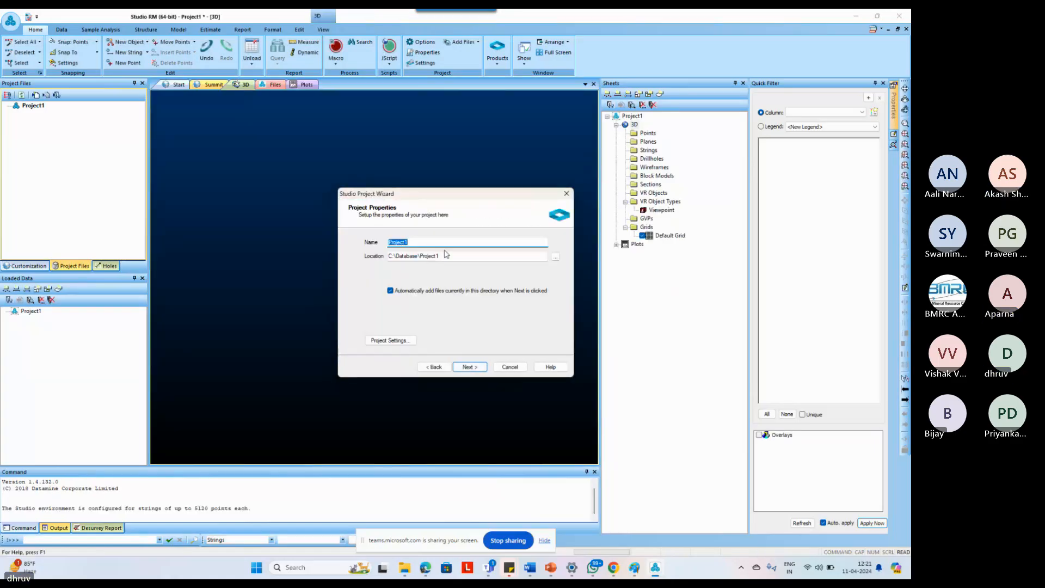
{"action": "type", "text": "training2"}
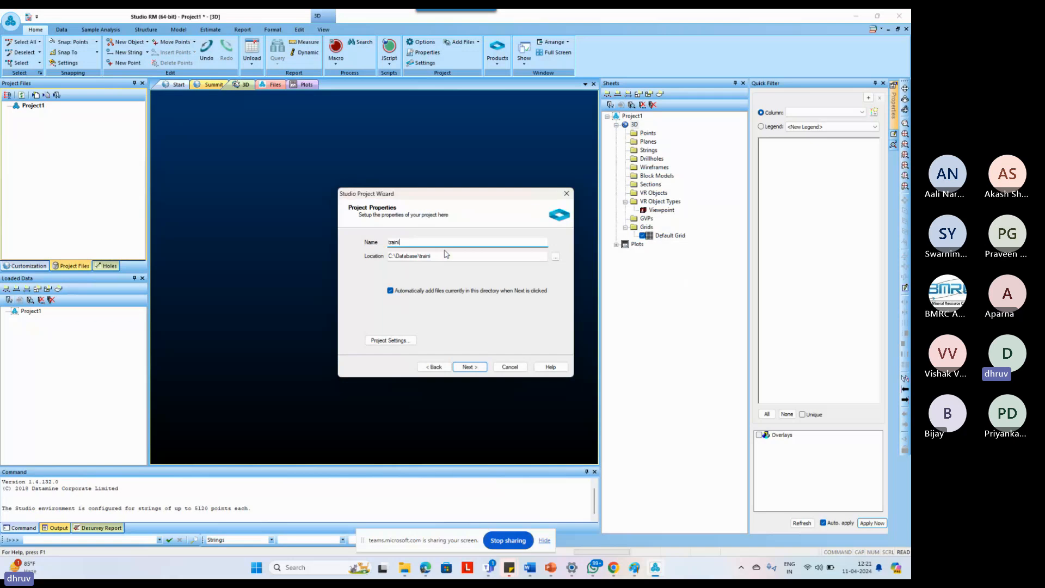
{"action": "left_click", "coordinate": [555, 257]}
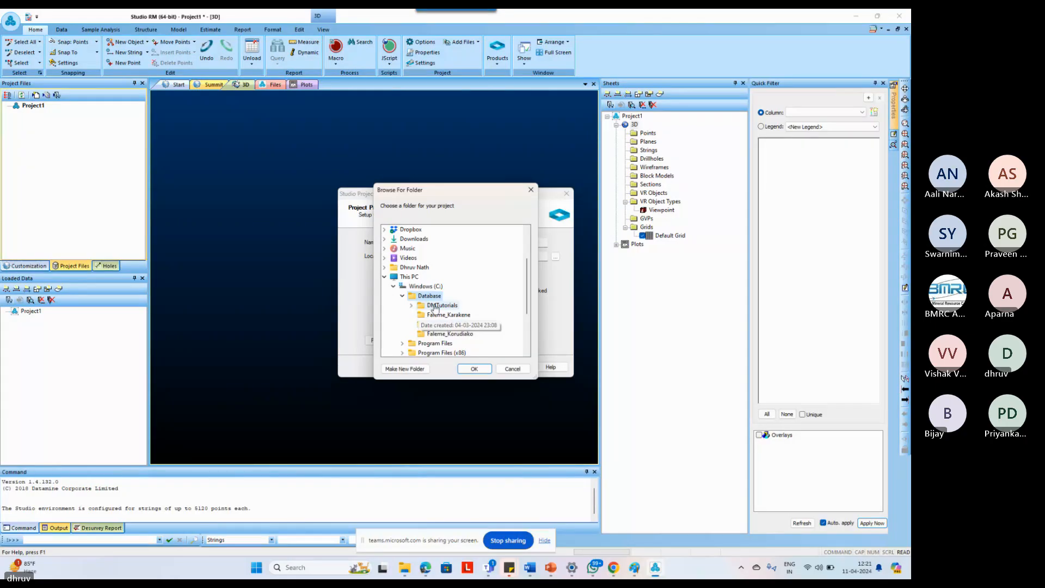
{"action": "left_click", "coordinate": [436, 307]}
{"action": "left_click", "coordinate": [452, 335]}
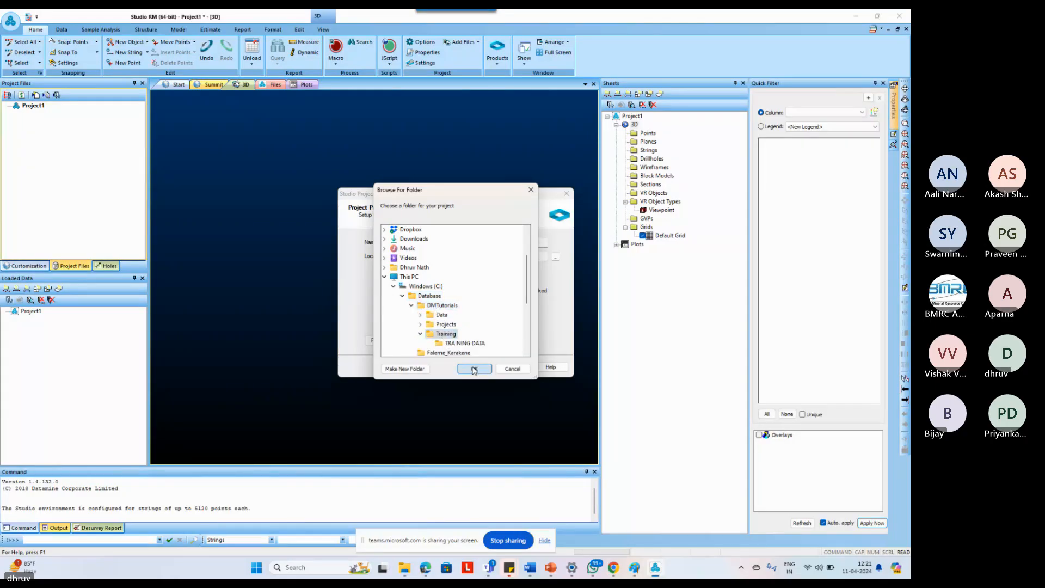
{"action": "left_click", "coordinate": [475, 369]}
{"action": "left_click", "coordinate": [470, 367]}
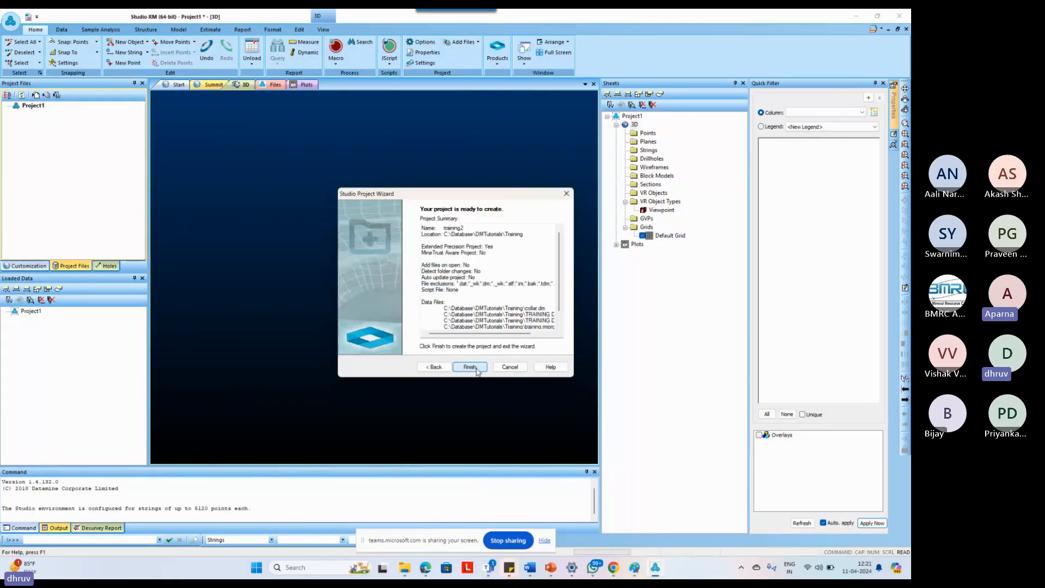
{"action": "left_click", "coordinate": [471, 367]}
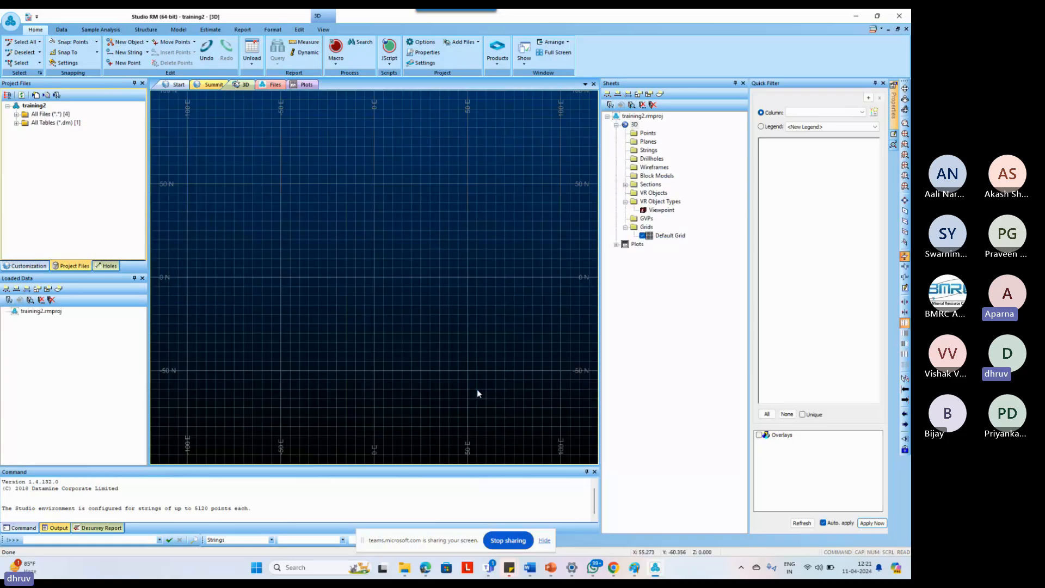
Start an ODBC Tables import from the Excel Files data source and pick the TRAINING DATA.xlsx workbook.
{"action": "left_click", "coordinate": [57, 97]}
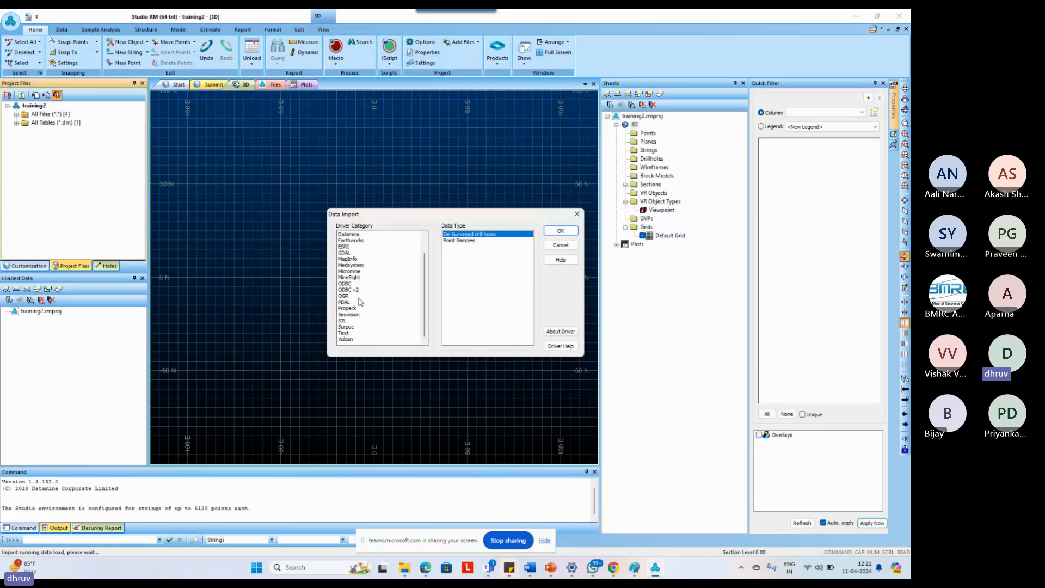
{"action": "left_click", "coordinate": [346, 284]}
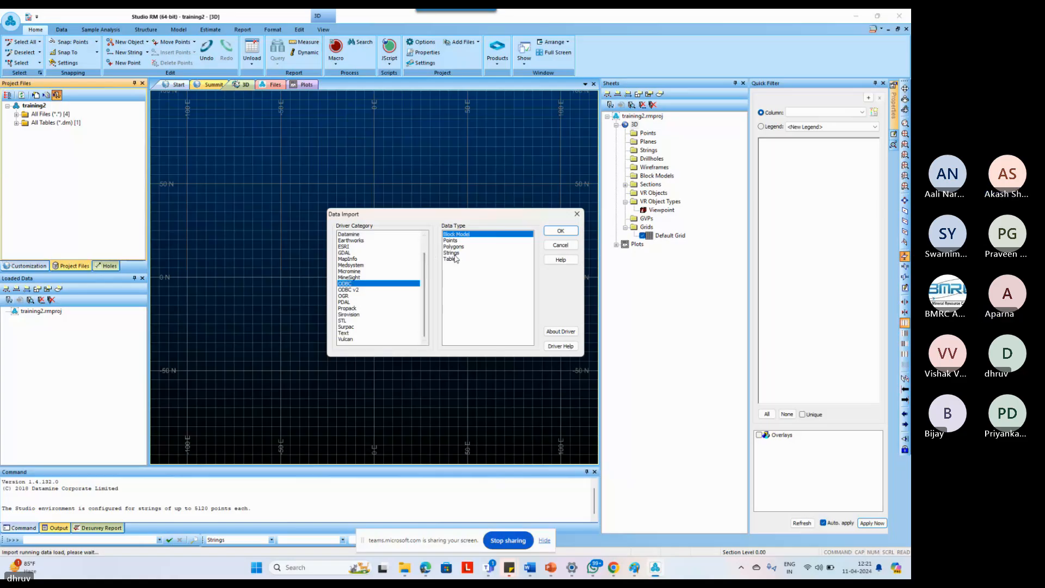
{"action": "left_click", "coordinate": [479, 258]}
{"action": "left_click", "coordinate": [559, 230]}
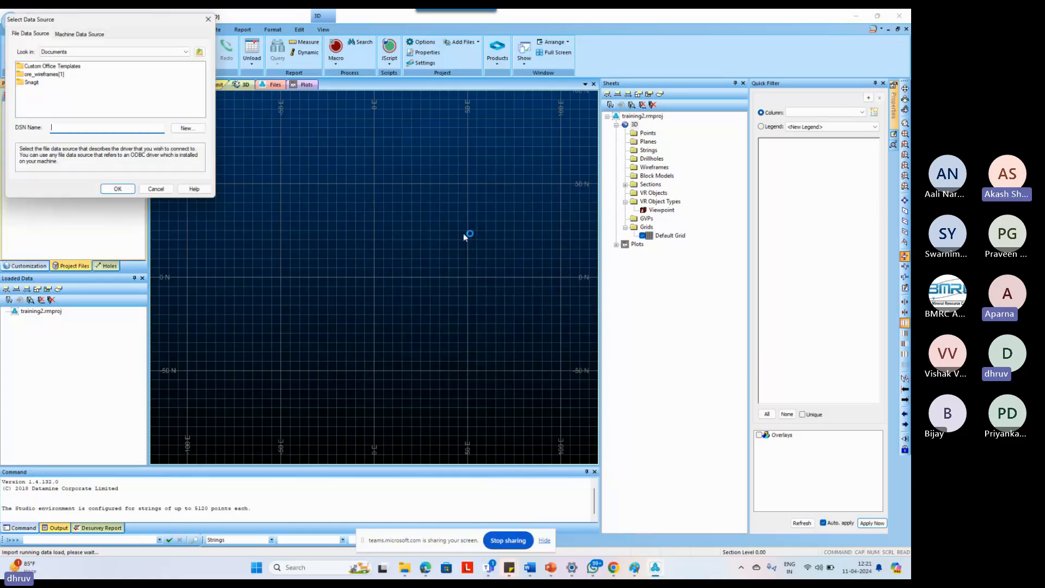
{"action": "double_click", "coordinate": [35, 69]}
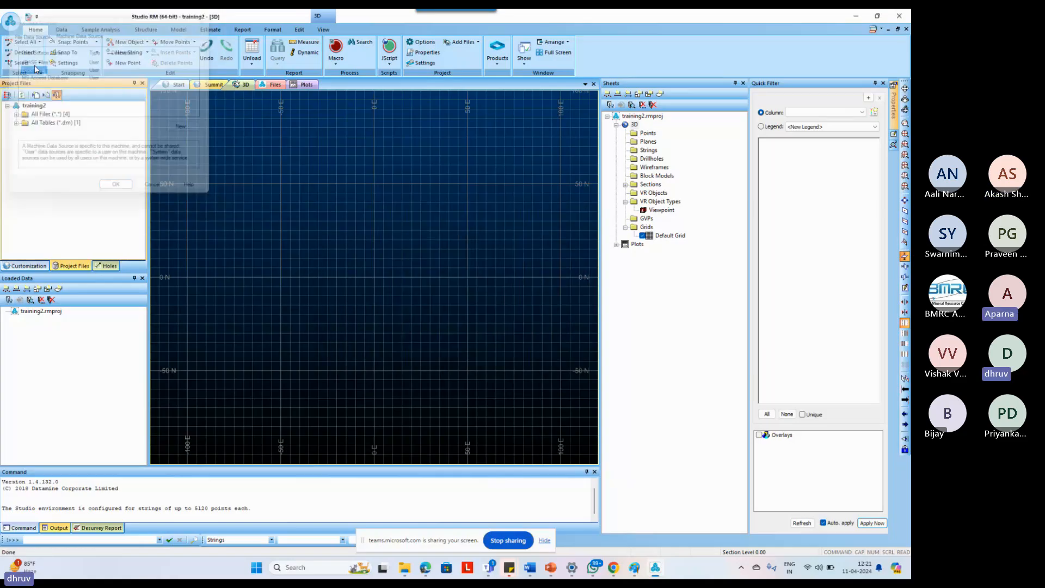
{"action": "double_click", "coordinate": [405, 268]}
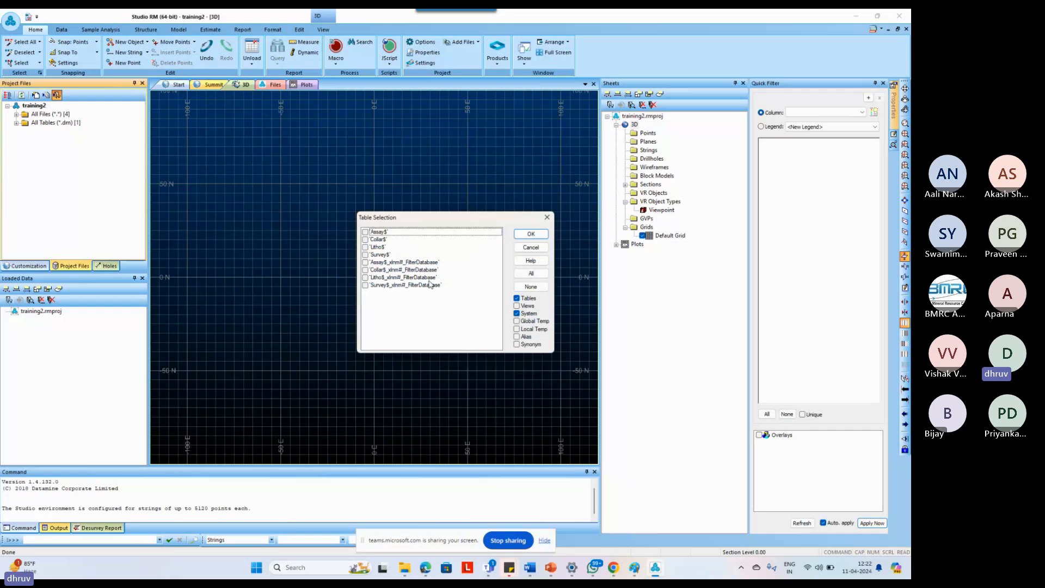
Import the Collar$ sheet with all its fields and SQL Query enabled, naming the table file collar in the Training folder.
{"action": "double_click", "coordinate": [370, 240]}
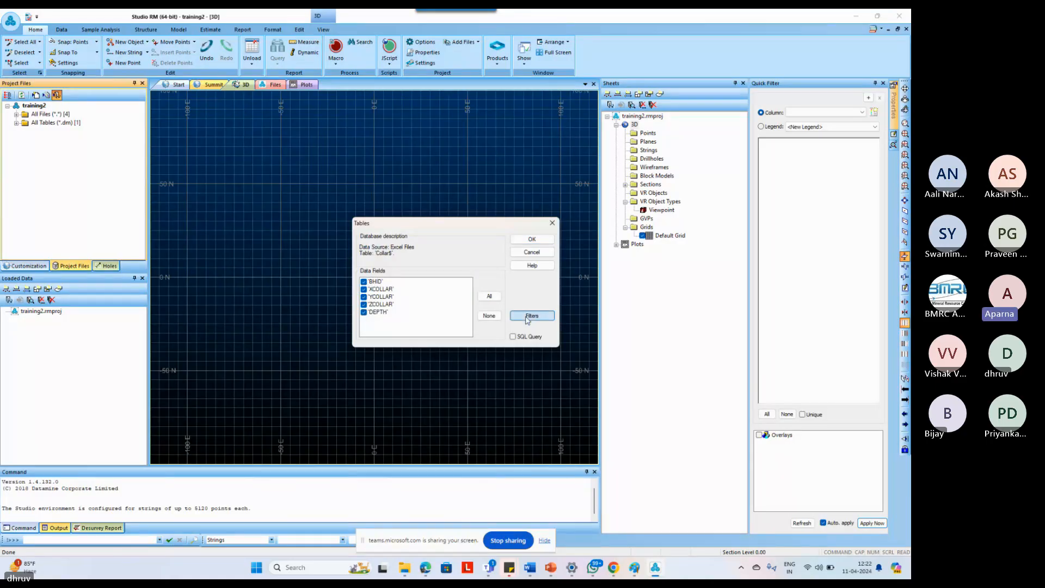
{"action": "left_click", "coordinate": [527, 319]}
{"action": "left_click", "coordinate": [539, 180]}
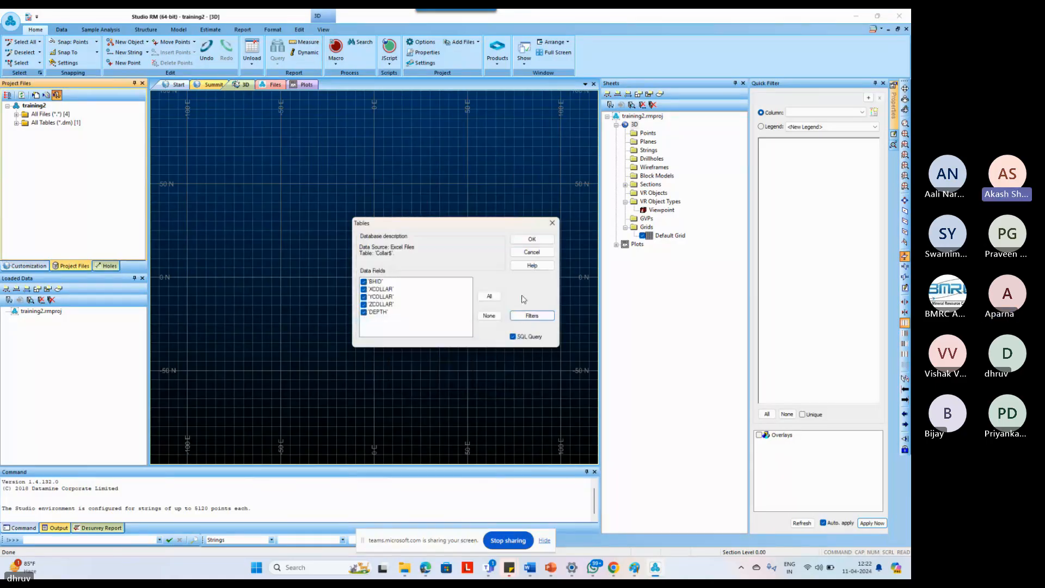
{"action": "left_click", "coordinate": [532, 239]}
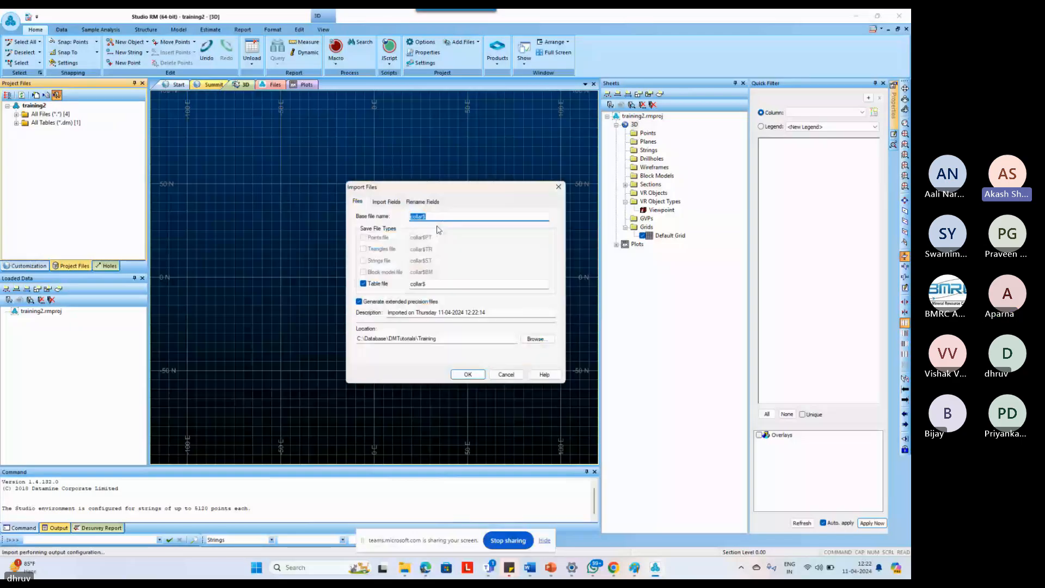
{"action": "left_click", "coordinate": [437, 217]}
{"action": "key", "text": "BackSpace"}
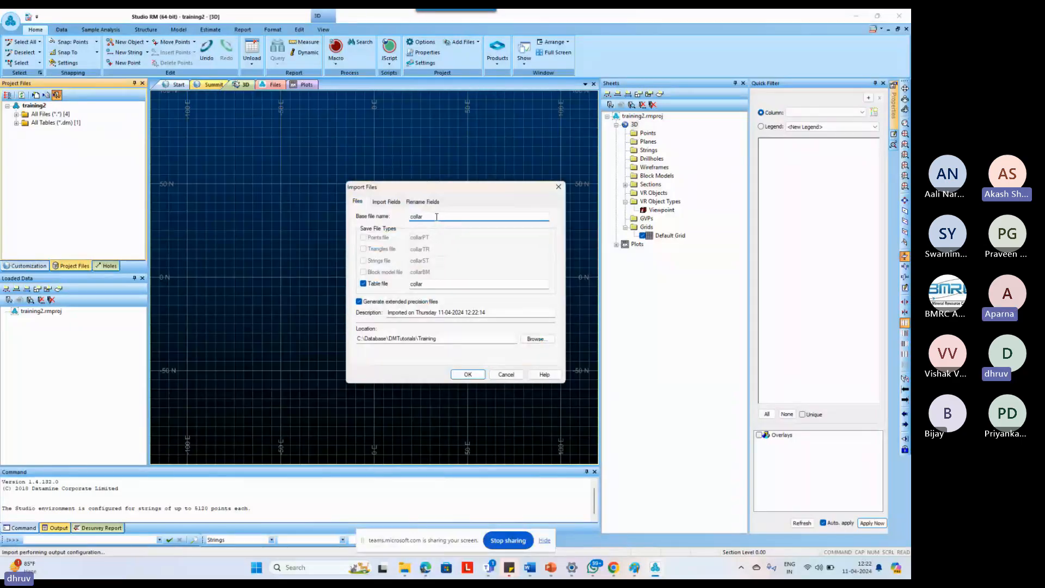
{"action": "left_click", "coordinate": [467, 374]}
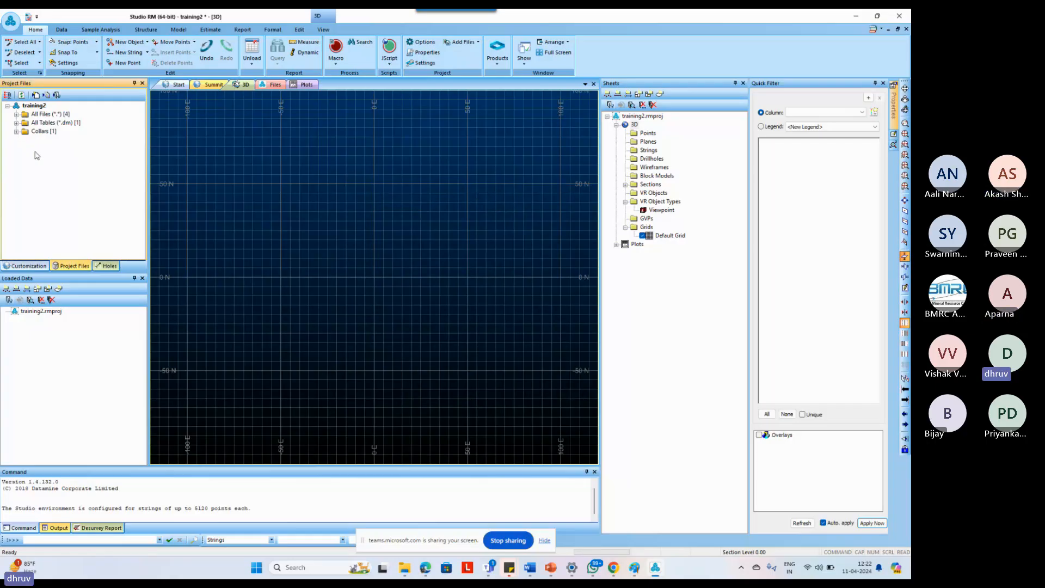
View the imported collar table's records in the table editor and close the editor.
{"action": "left_click", "coordinate": [16, 131]}
{"action": "double_click", "coordinate": [48, 139]}
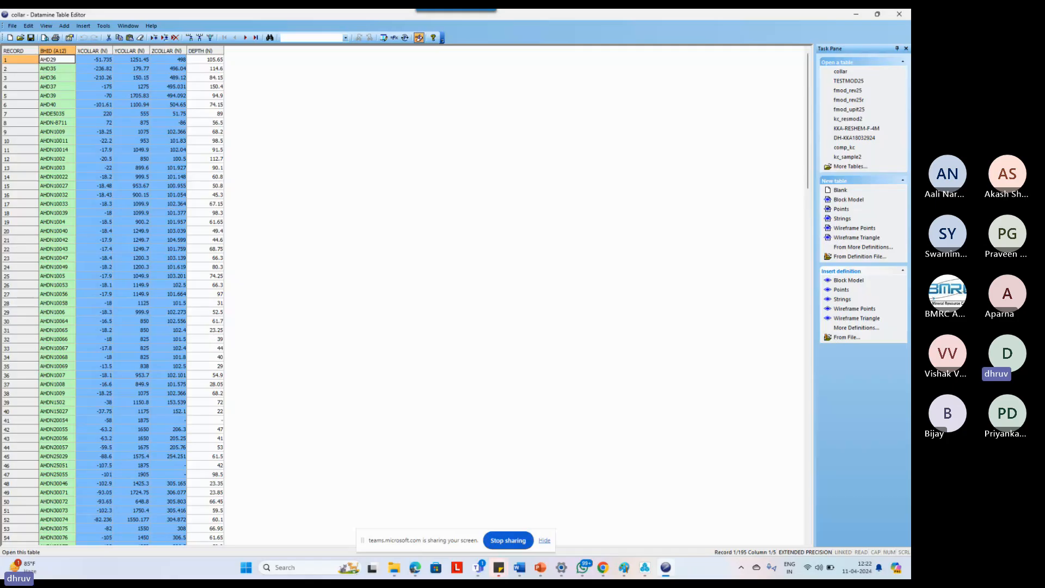
{"action": "left_click", "coordinate": [898, 14]}
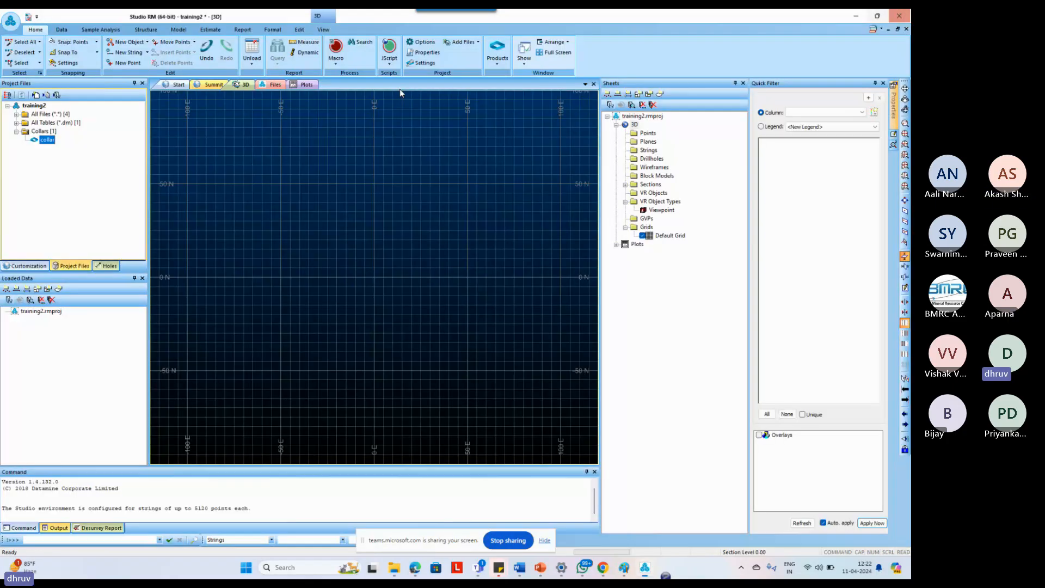
Reopen the collar table, examine its BHID, XCOLLAR and YCOLLAR columns, and close the editor.
{"action": "left_click", "coordinate": [20, 133]}
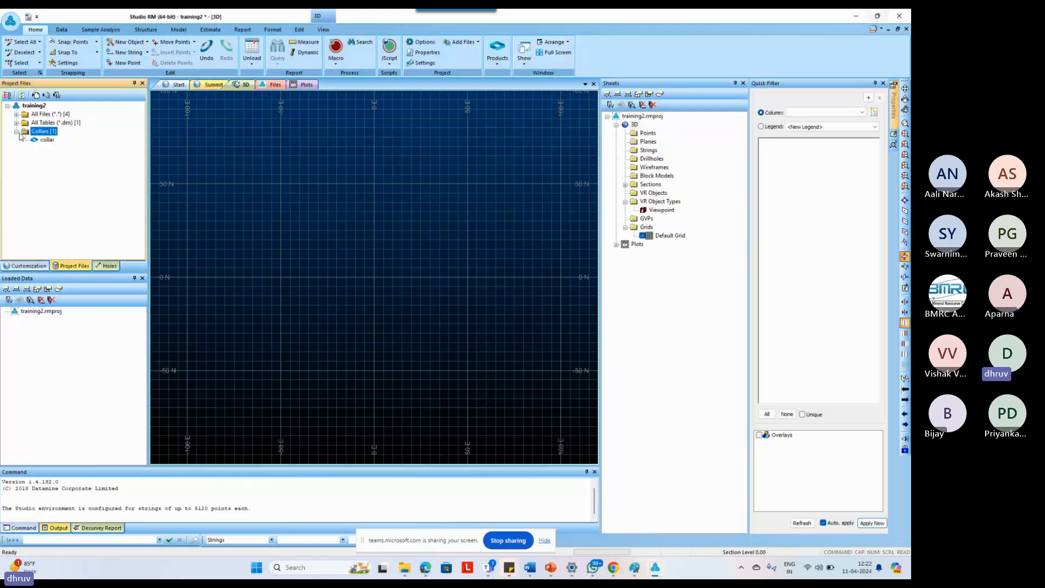
{"action": "left_click", "coordinate": [46, 140]}
{"action": "left_click", "coordinate": [46, 133]}
{"action": "double_click", "coordinate": [46, 140]}
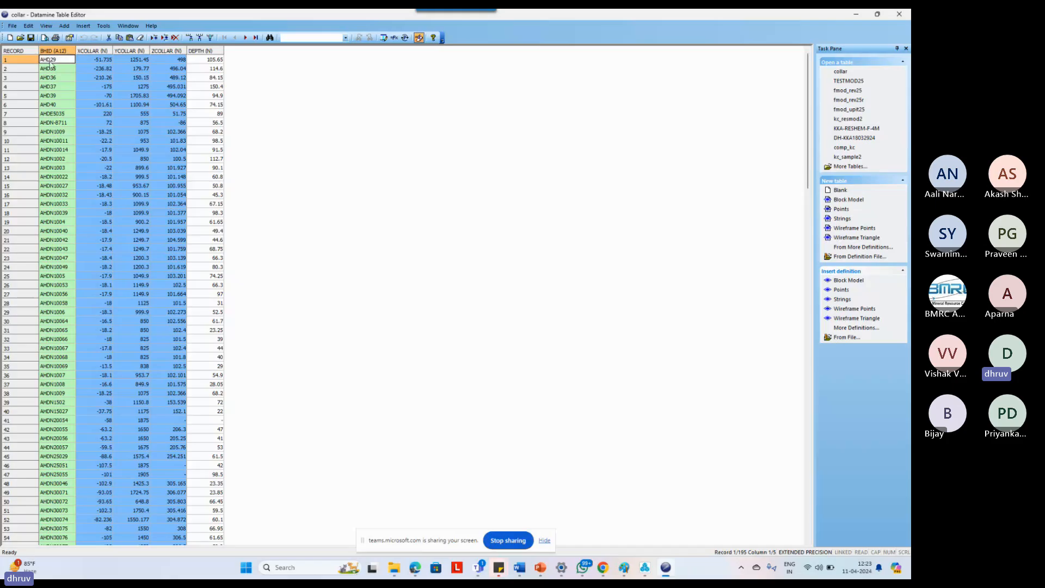
{"action": "left_click", "coordinate": [55, 49]}
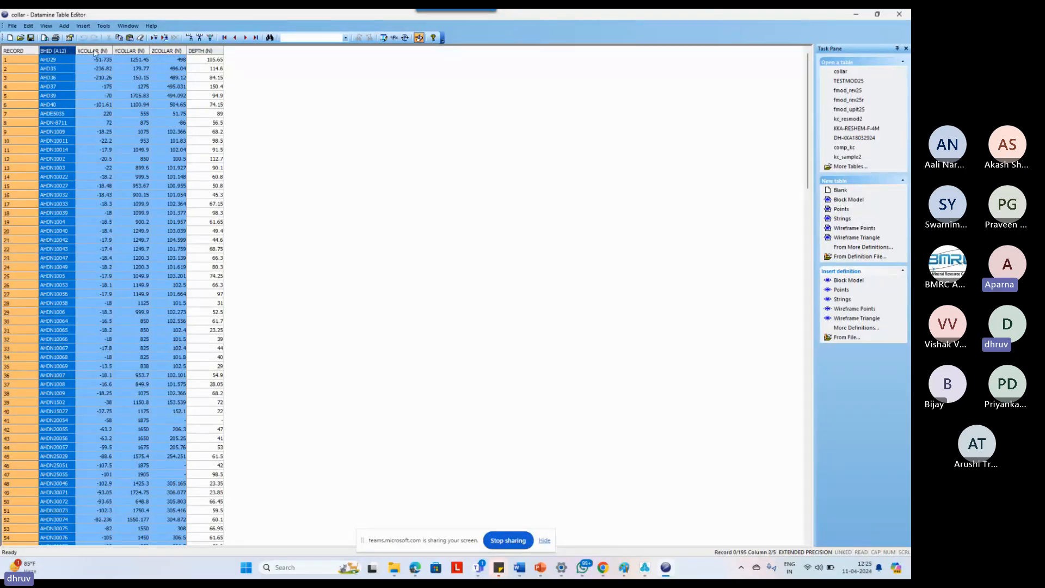
{"action": "left_click_drag", "start_coordinate": [94, 51], "coordinate": [165, 51]}
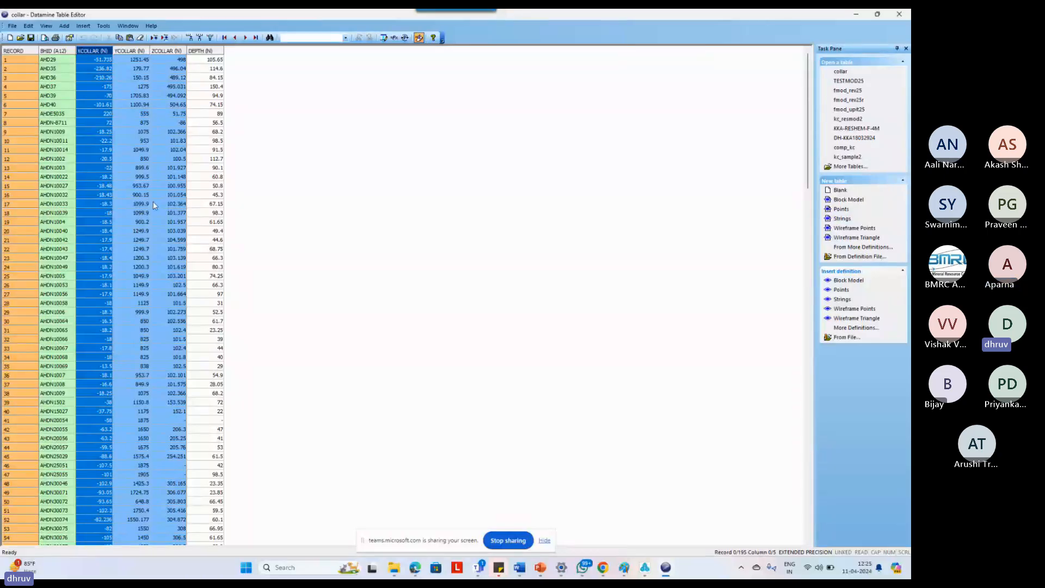
{"action": "left_click", "coordinate": [127, 51]}
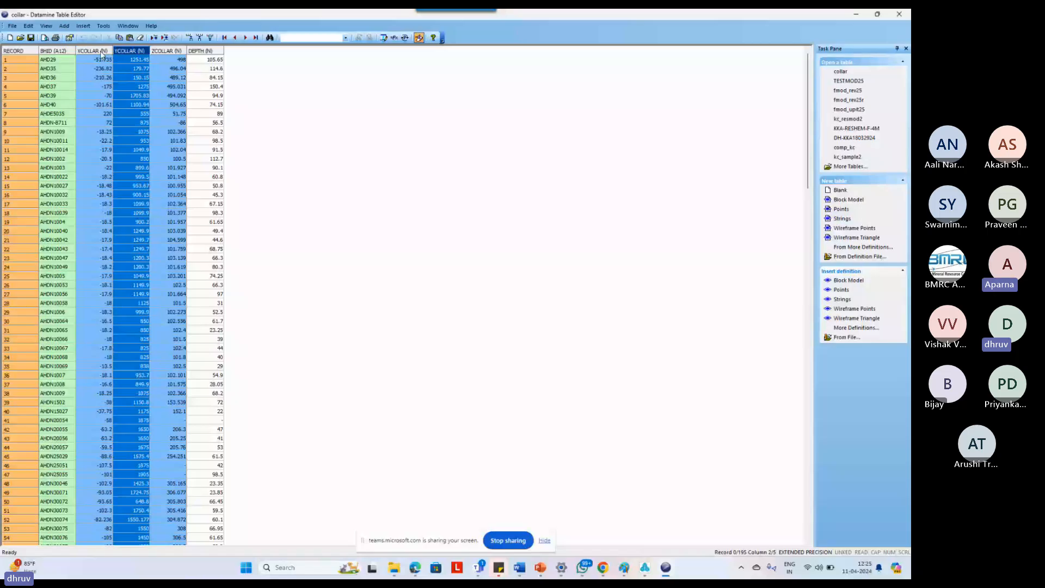
{"action": "left_click", "coordinate": [101, 51]}
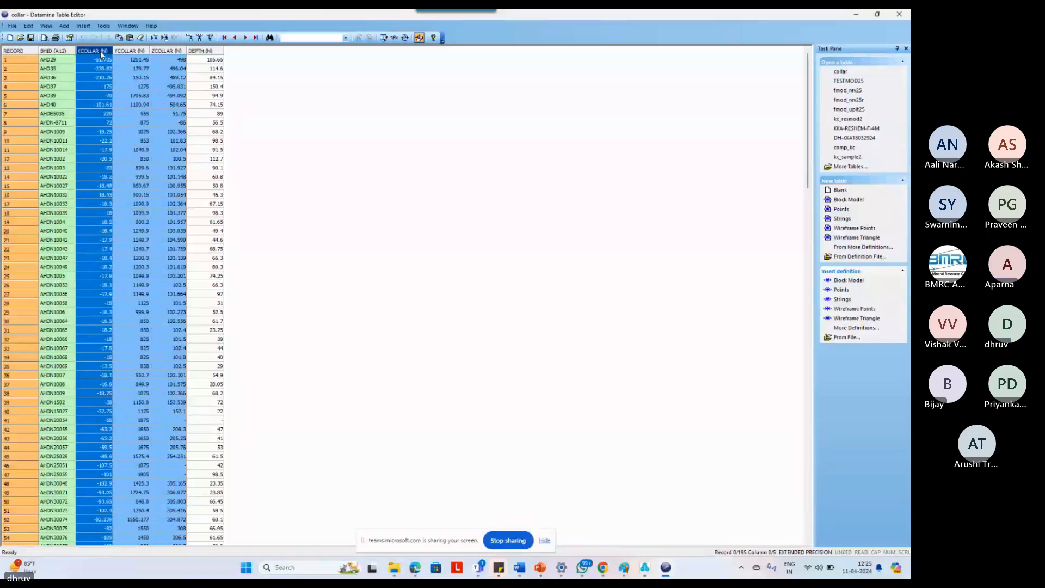
{"action": "left_click", "coordinate": [902, 14]}
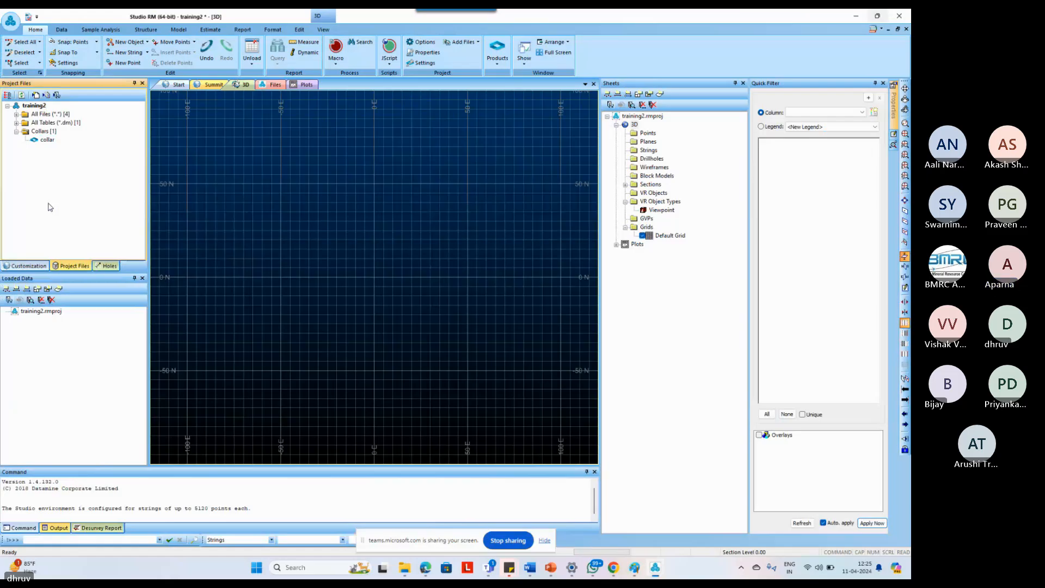
Inspect the BHID column's name, type and default value in the collar table's Definition Editor, and close the table without changes.
{"action": "double_click", "coordinate": [46, 140]}
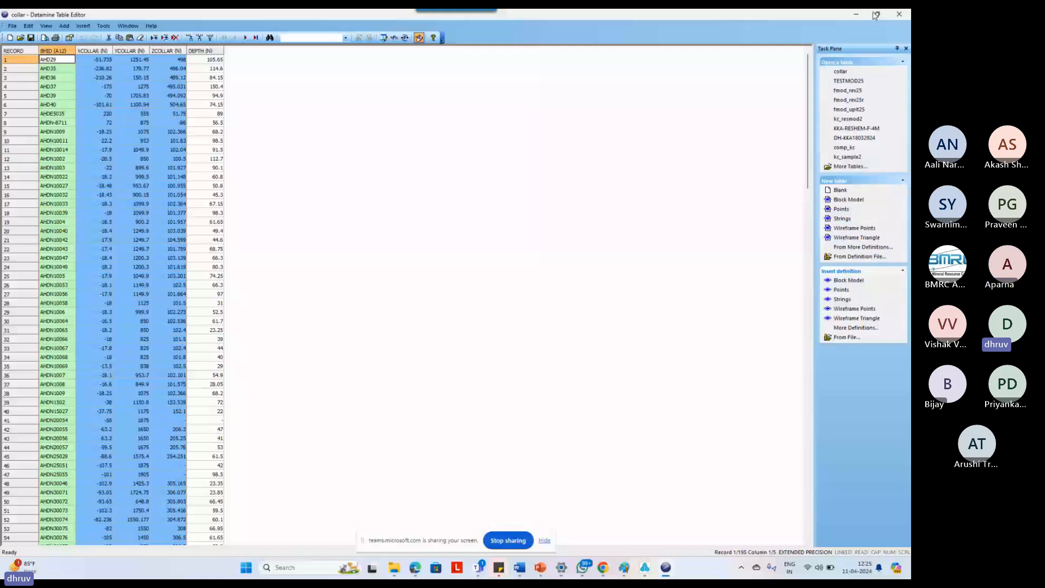
{"action": "left_click", "coordinate": [900, 15]}
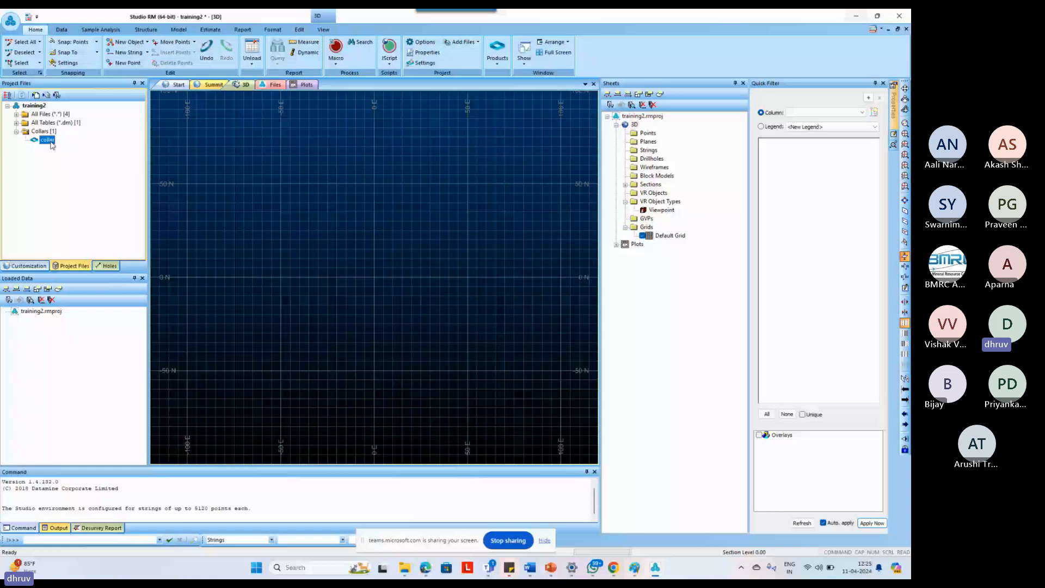
{"action": "double_click", "coordinate": [48, 141]}
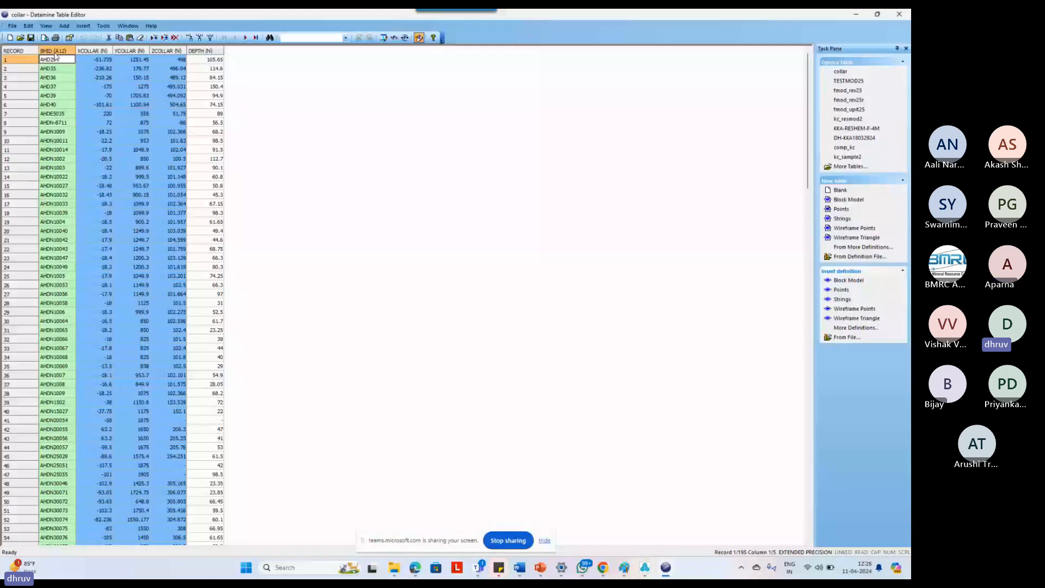
{"action": "left_click", "coordinate": [383, 37]}
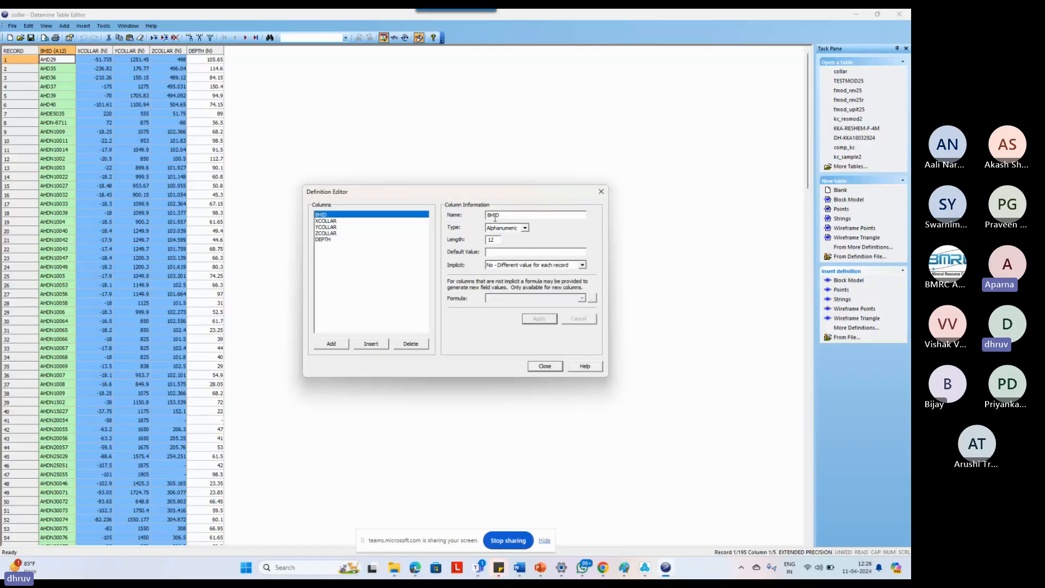
{"action": "left_click_drag", "start_coordinate": [503, 216], "coordinate": [483, 216]}
{"action": "left_click", "coordinate": [516, 253]}
{"action": "left_click", "coordinate": [539, 366]}
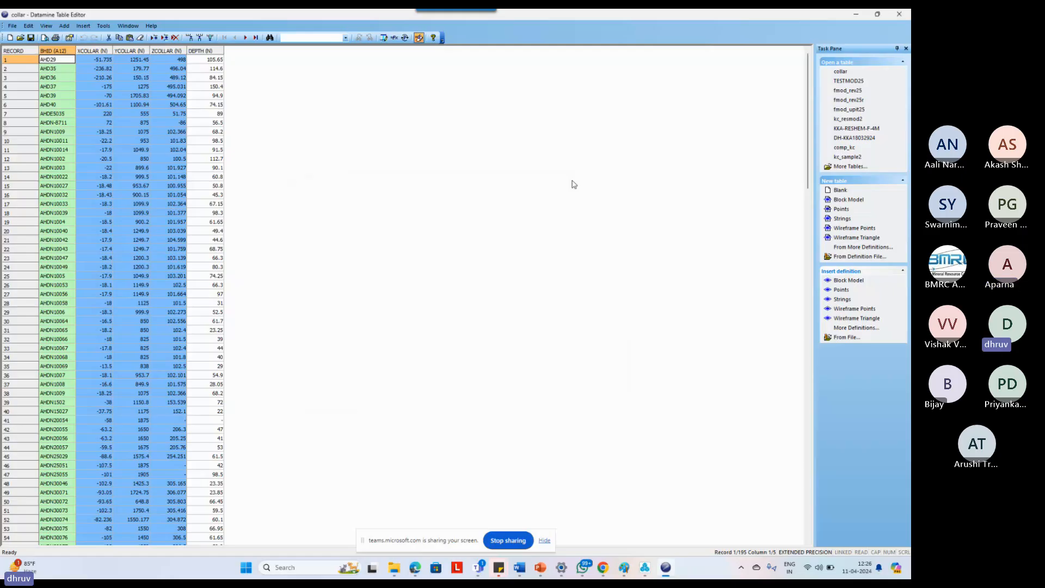
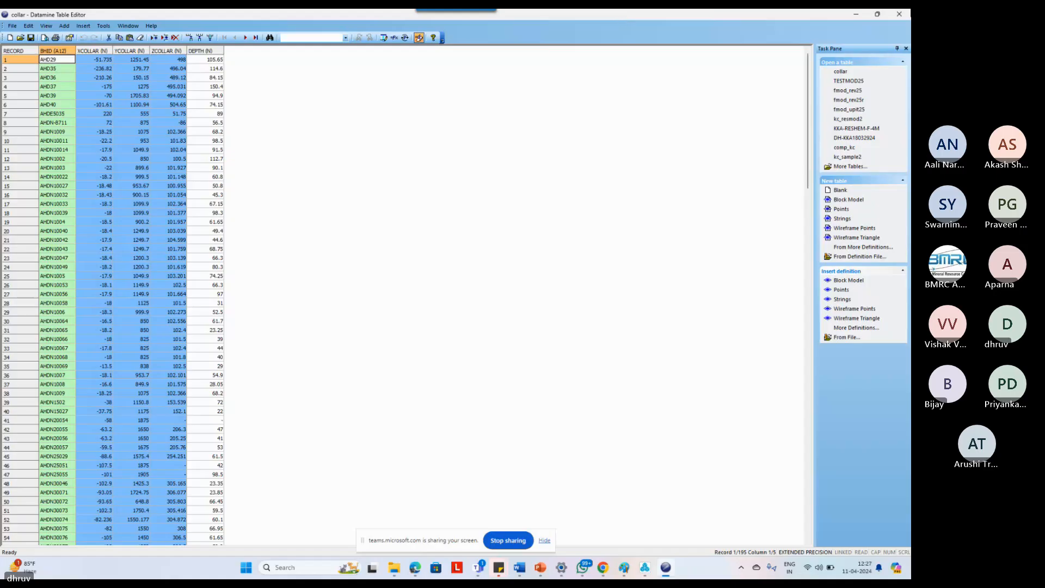
{"action": "left_click", "coordinate": [906, 16]}
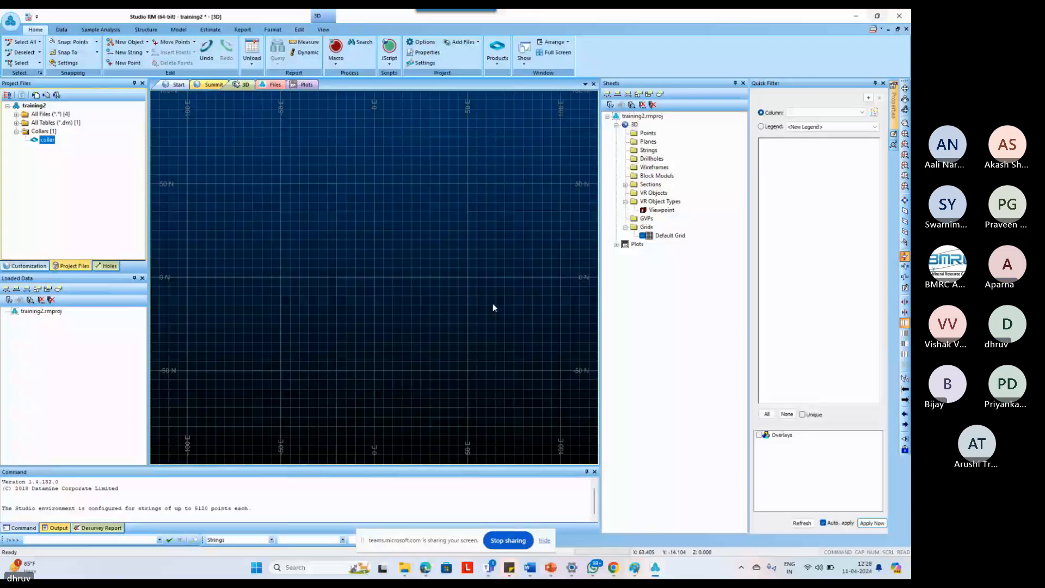
{"action": "left_click", "coordinate": [108, 233]}
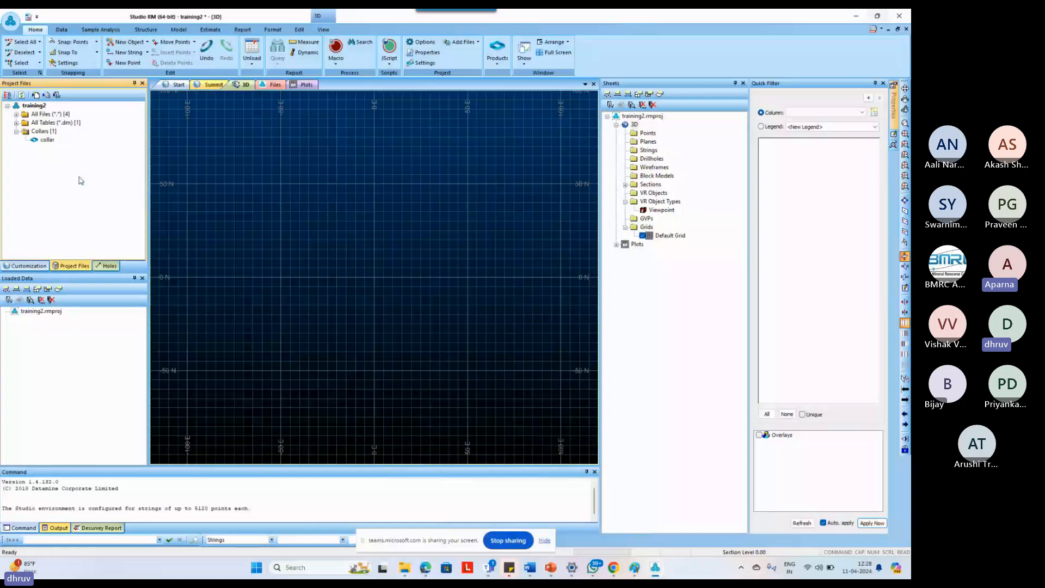
Begin a second ODBC Tables import from the TRAINING DATA.xlsx workbook through the Excel Files machine data source.
{"action": "left_click", "coordinate": [57, 95]}
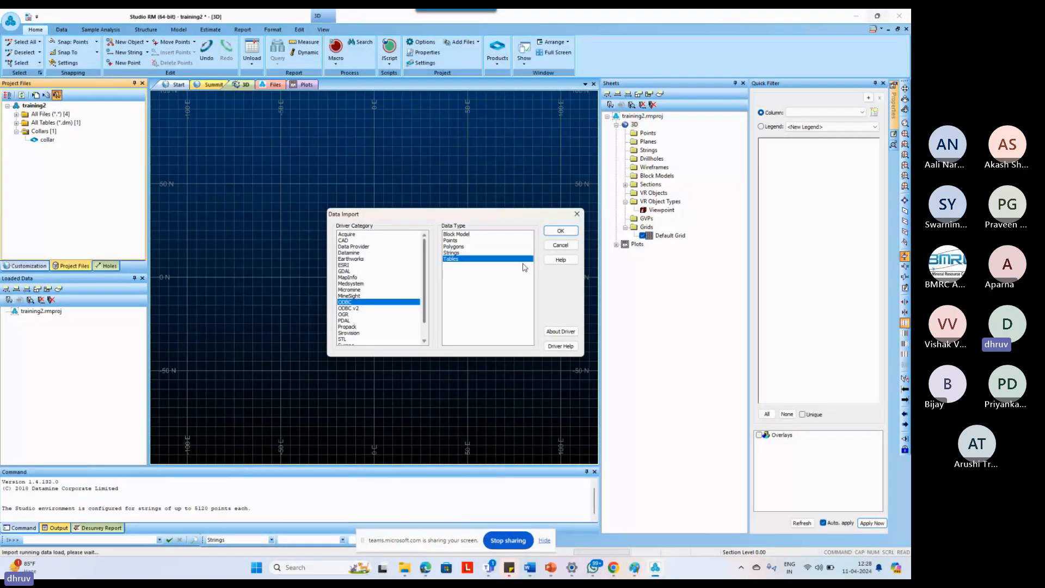
{"action": "left_click", "coordinate": [560, 230]}
{"action": "left_click", "coordinate": [80, 33]}
{"action": "left_click", "coordinate": [32, 68]}
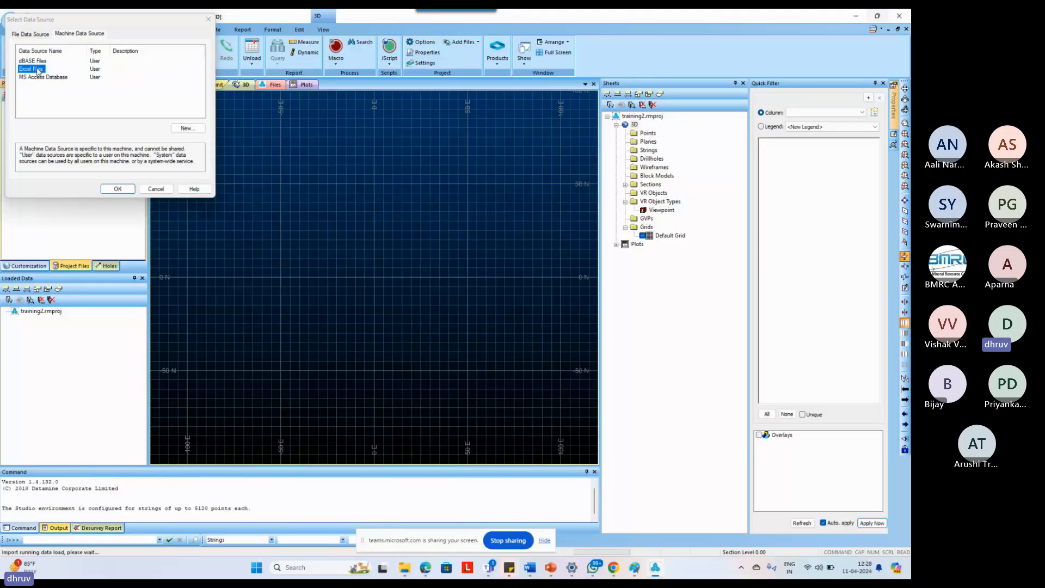
{"action": "double_click", "coordinate": [38, 70]}
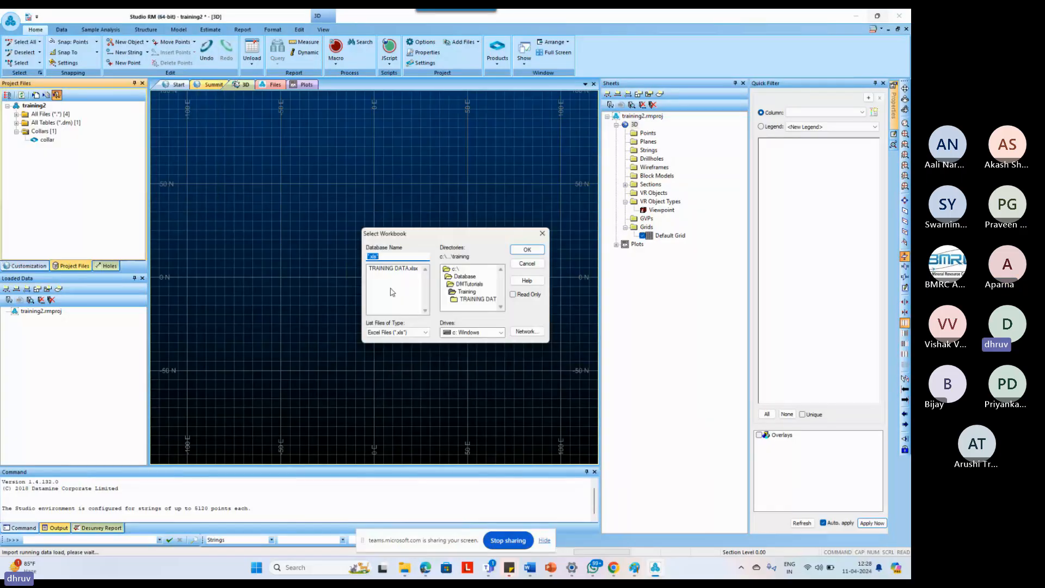
{"action": "double_click", "coordinate": [393, 268]}
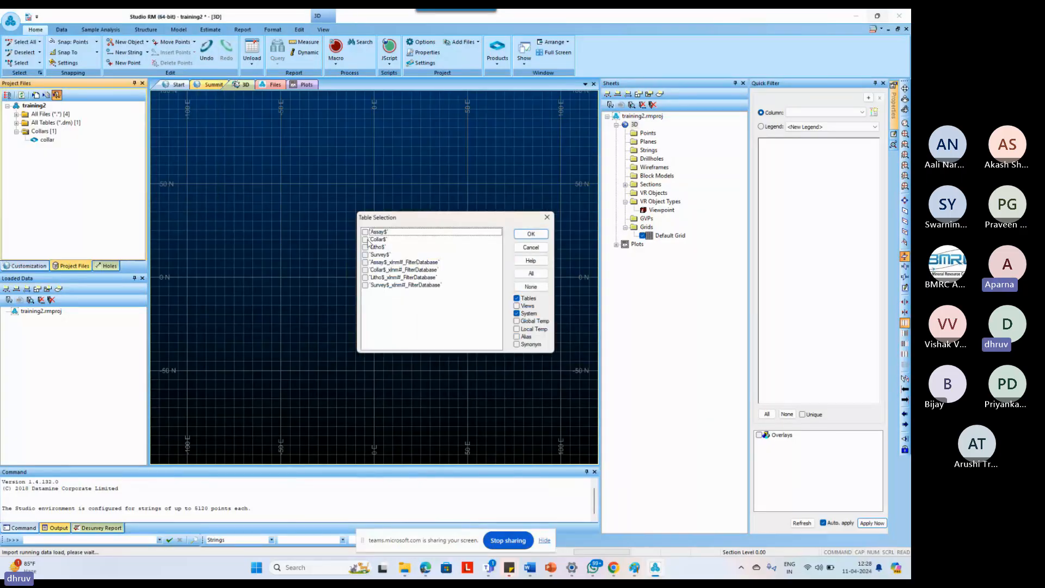
Choose the Survey$ table and its BHID, AT, BRG and DIP fields for import, leaving out DIP1 and Date.
{"action": "left_click", "coordinate": [365, 255]}
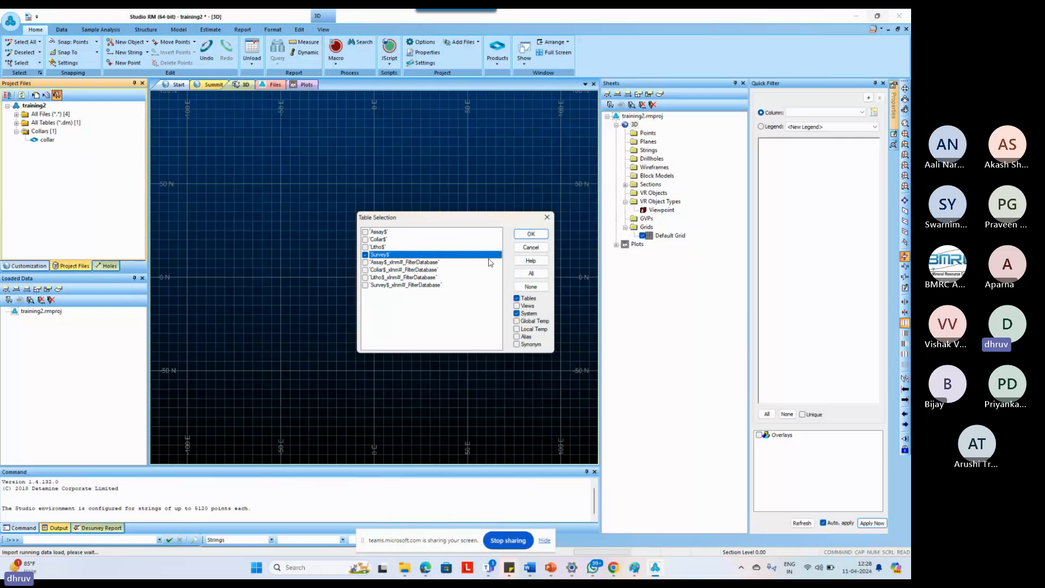
{"action": "left_click", "coordinate": [521, 237]}
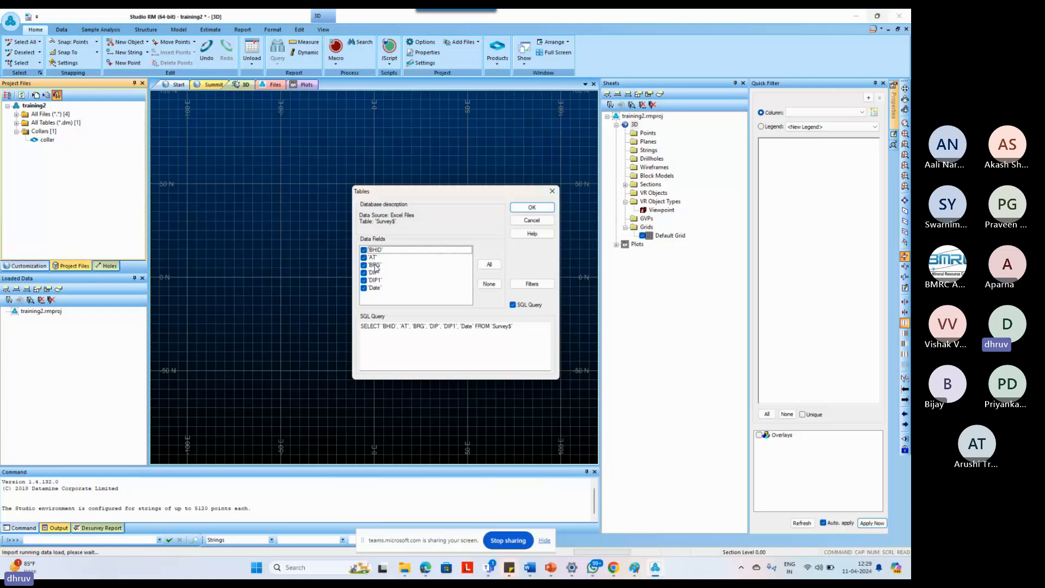
{"action": "left_click", "coordinate": [364, 280]}
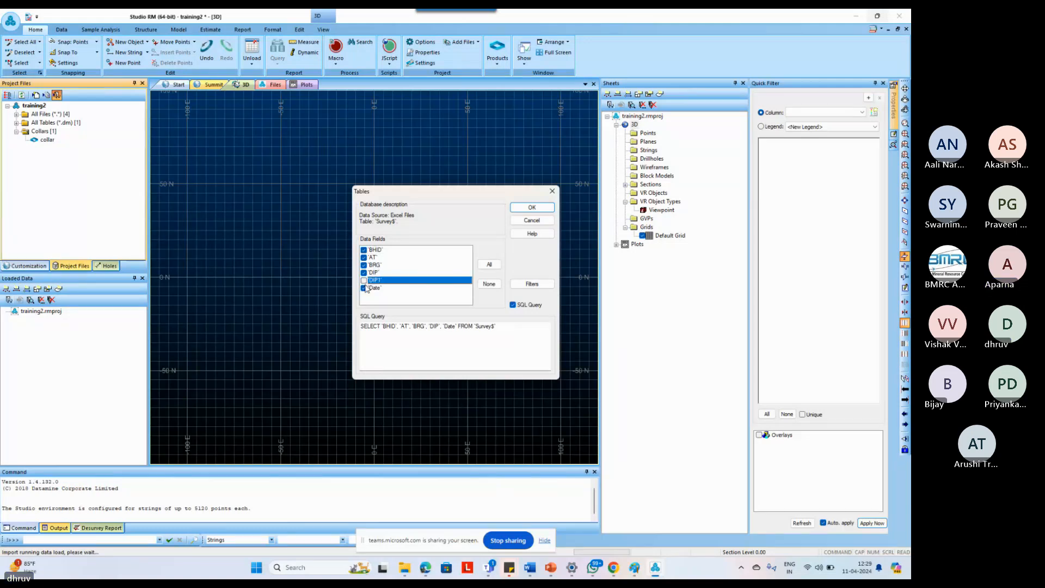
{"action": "left_click", "coordinate": [363, 288]}
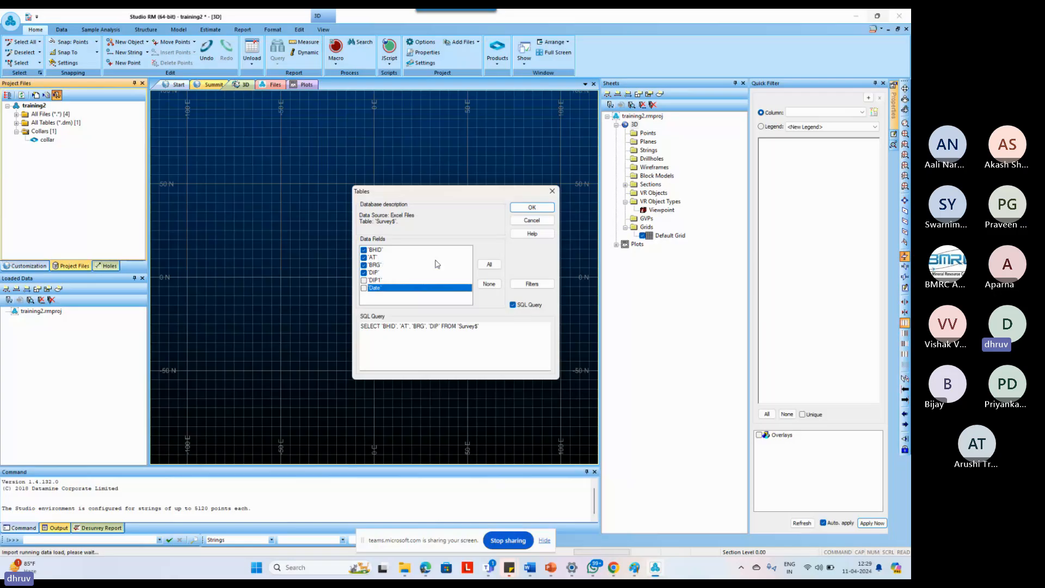
{"action": "left_click", "coordinate": [529, 210]}
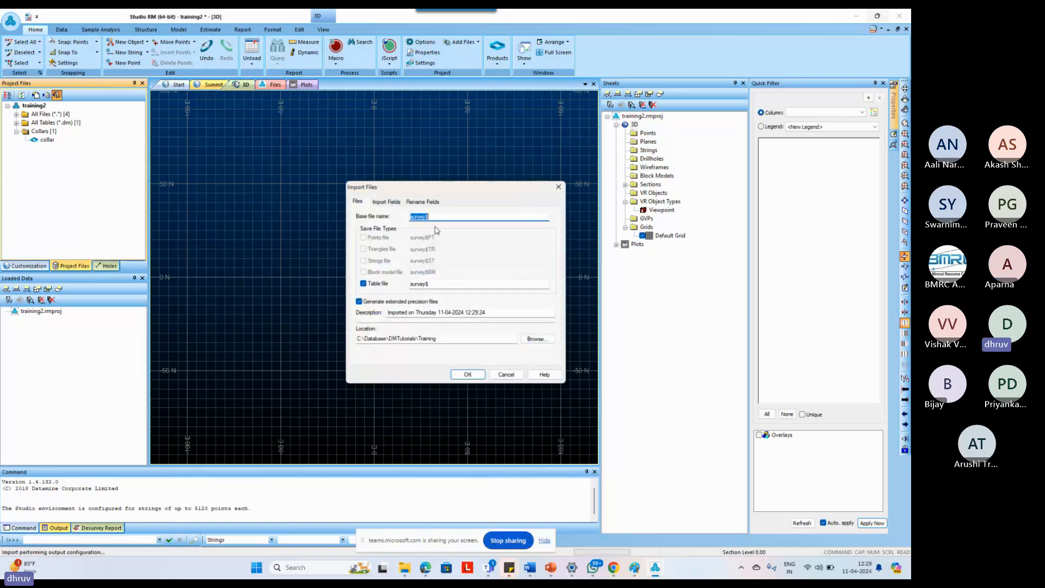
Set the import's base file name to survey and run the import.
{"action": "key", "text": "End"}
{"action": "type", "text": "="}
{"action": "key", "text": "BackSpace"}
{"action": "key", "text": "BackSpace"}
{"action": "key", "text": "Return"}
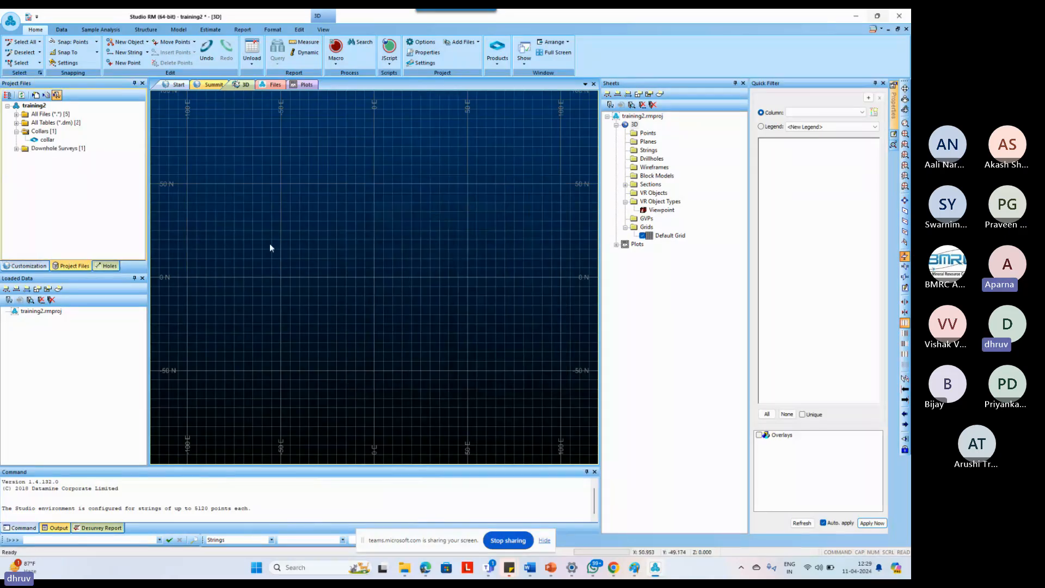
View the imported survey table's records in the table editor and close the editor.
{"action": "left_click", "coordinate": [45, 149]}
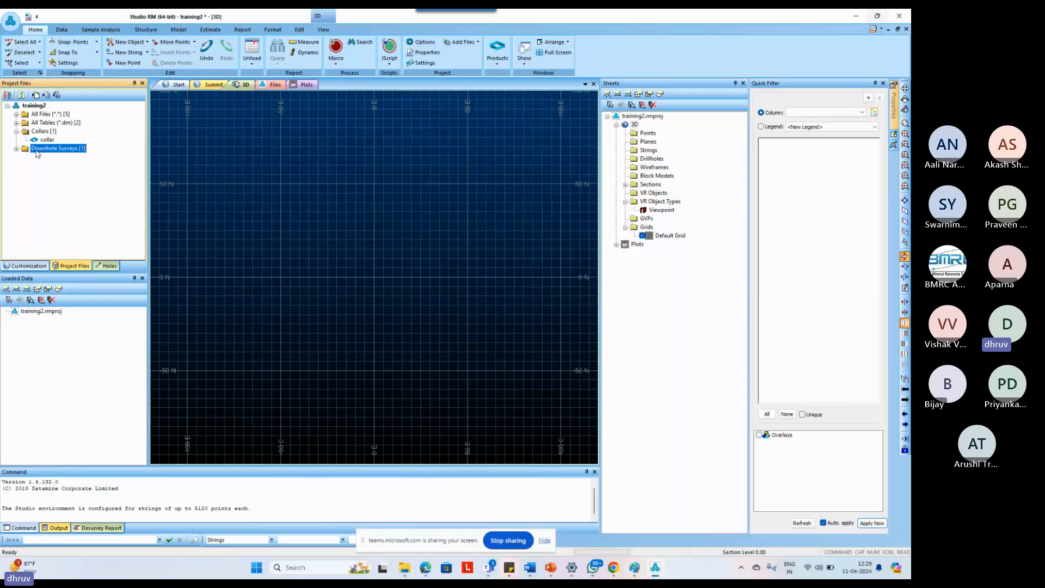
{"action": "double_click", "coordinate": [37, 150]}
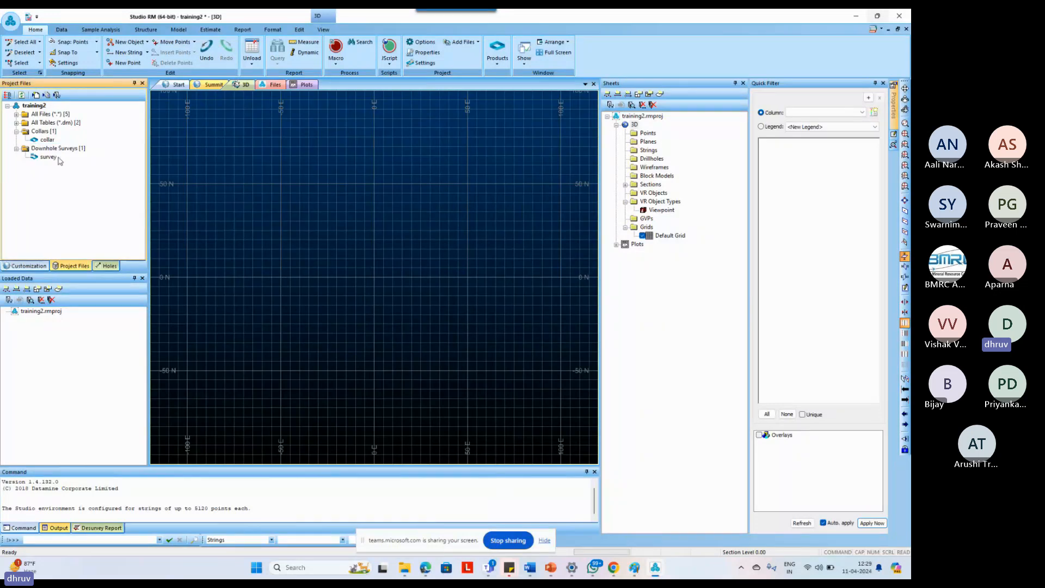
{"action": "left_click", "coordinate": [49, 157]}
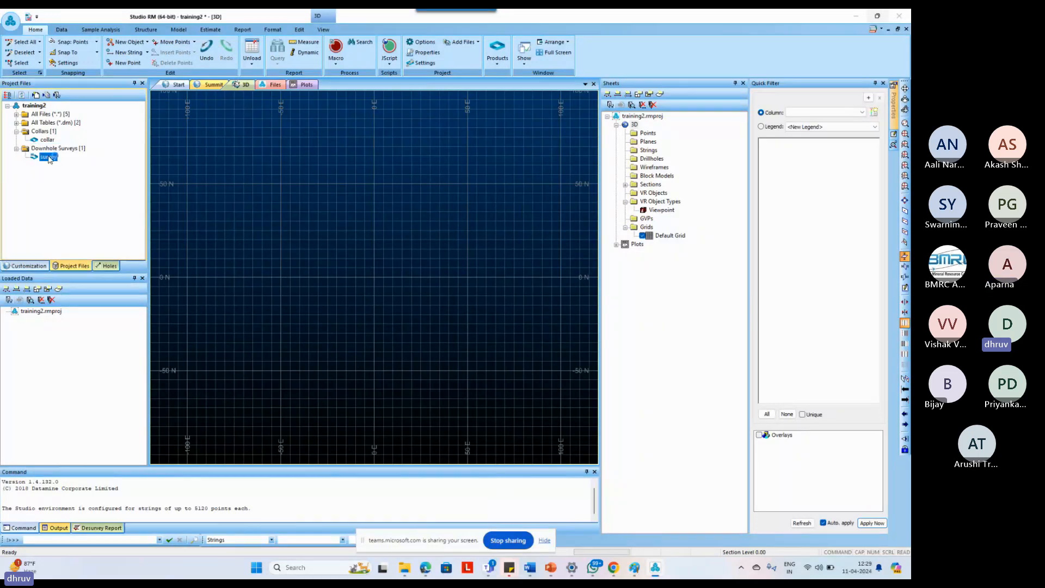
{"action": "double_click", "coordinate": [49, 157]}
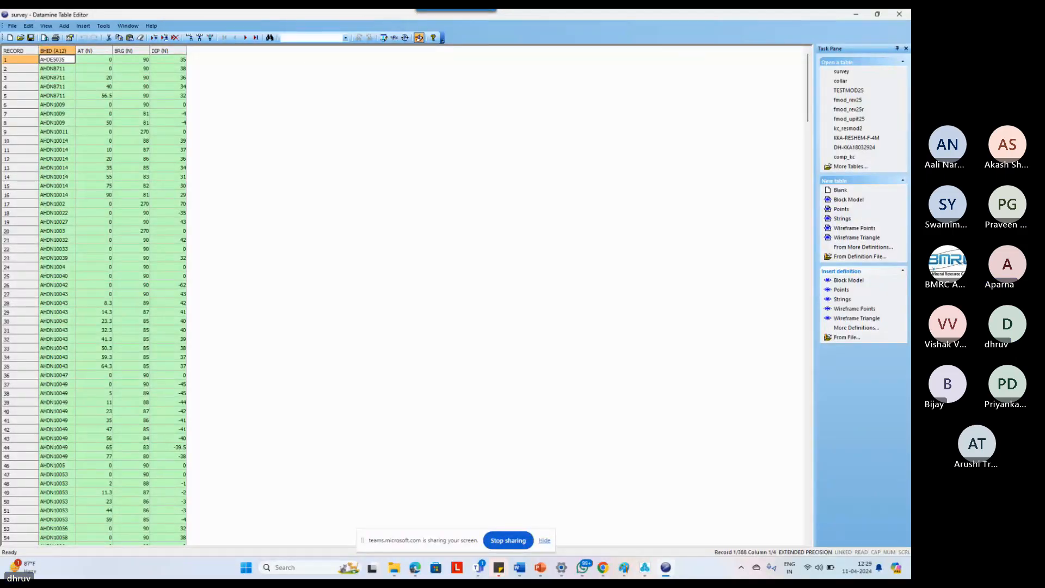
{"action": "left_click", "coordinate": [897, 15]}
{"action": "left_click", "coordinate": [48, 158]}
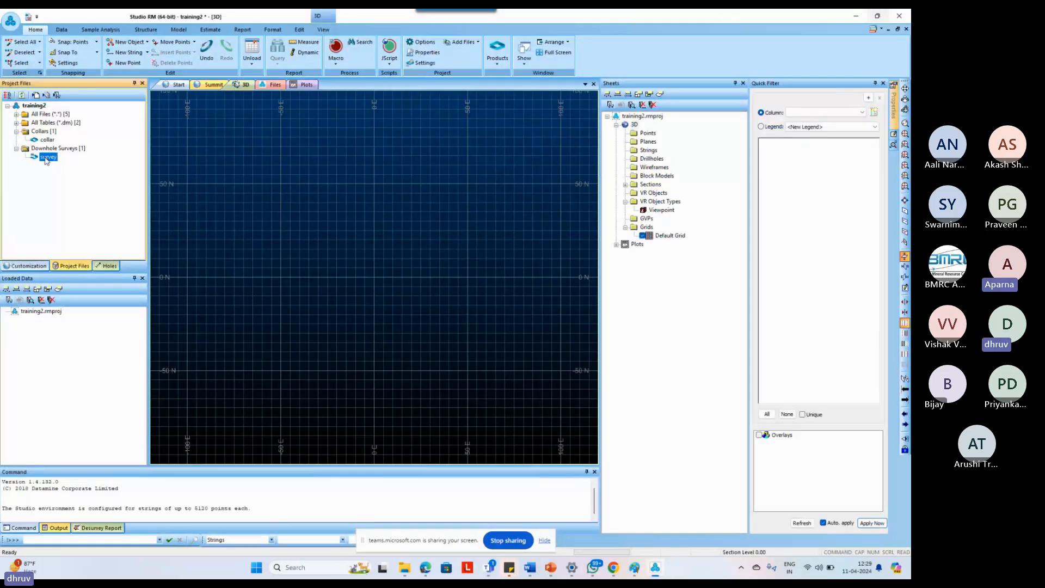
{"action": "left_click", "coordinate": [94, 201]}
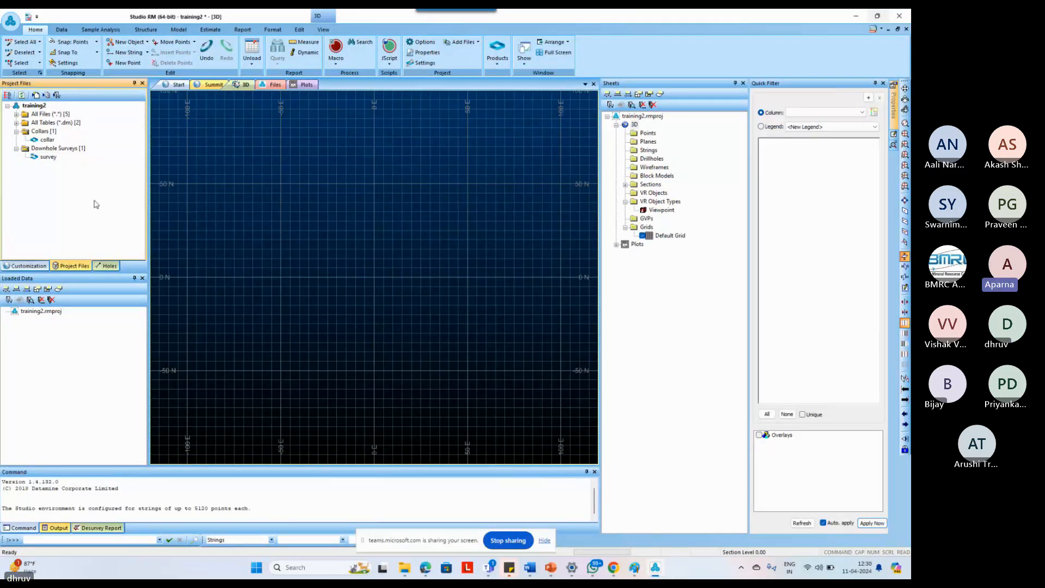
{"action": "left_click", "coordinate": [57, 95]}
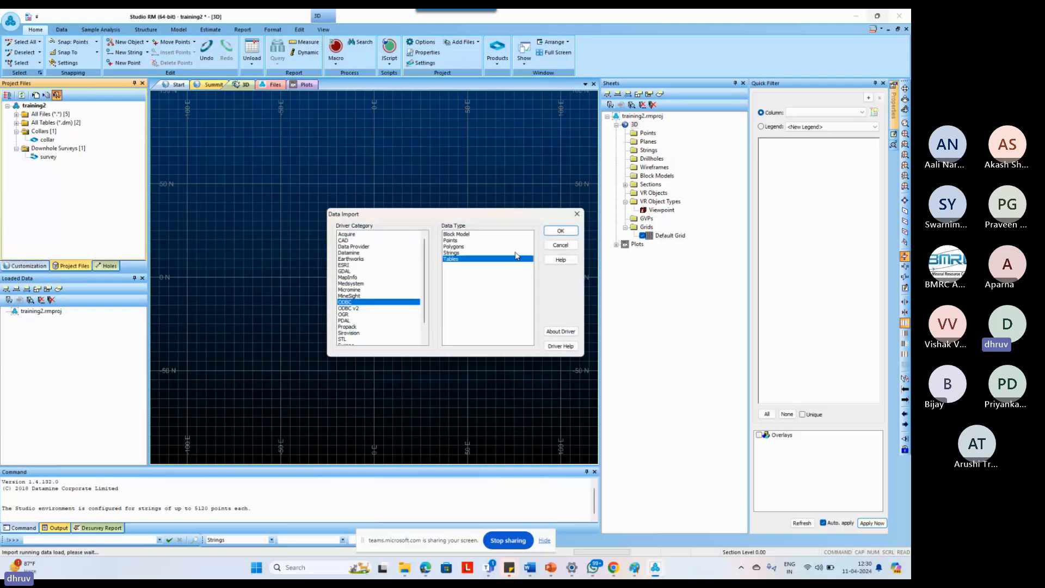
{"action": "left_click", "coordinate": [560, 231]}
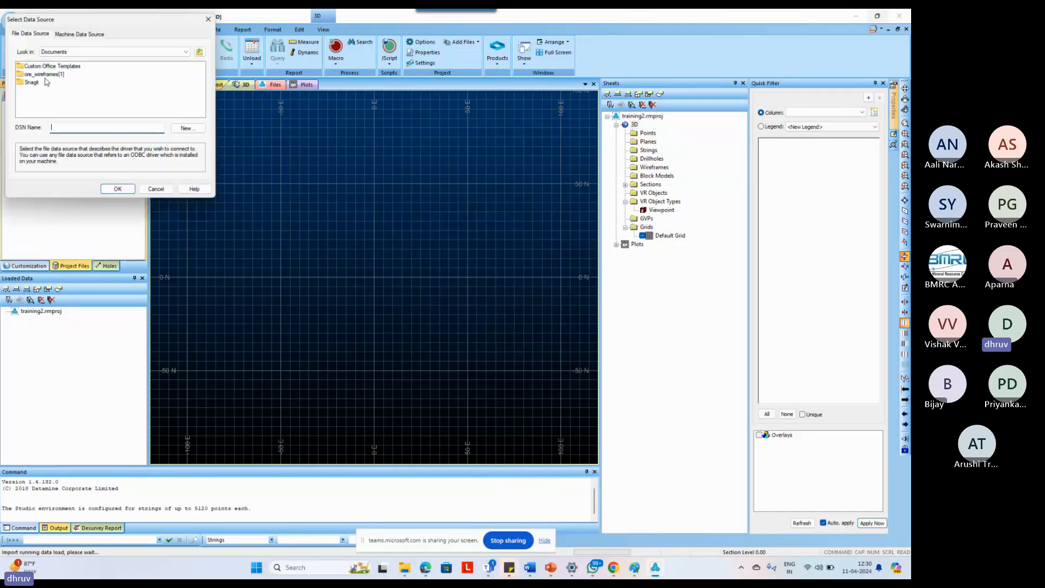
{"action": "left_click", "coordinate": [69, 34]}
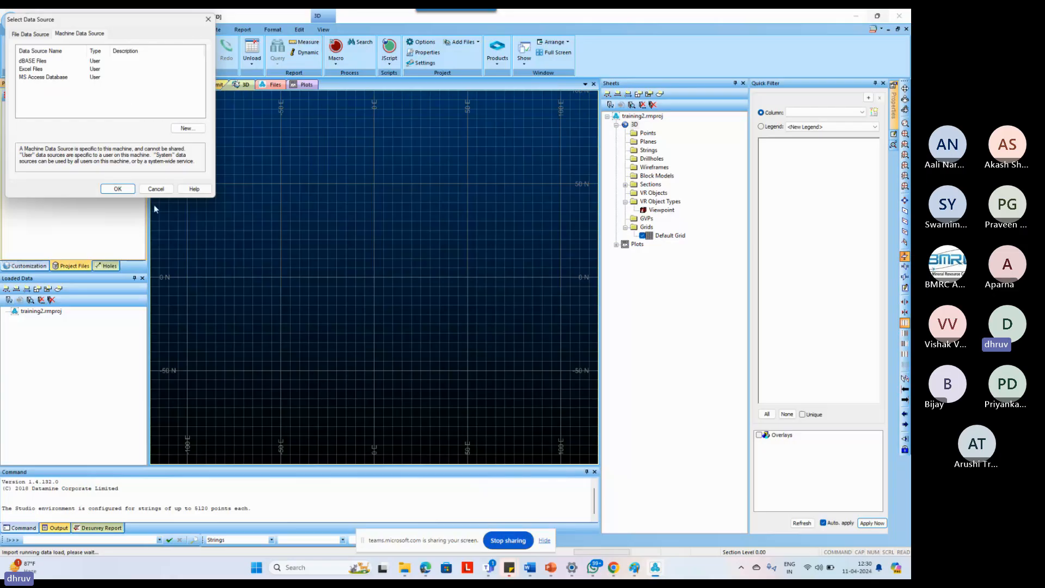
{"action": "left_click", "coordinate": [156, 189]}
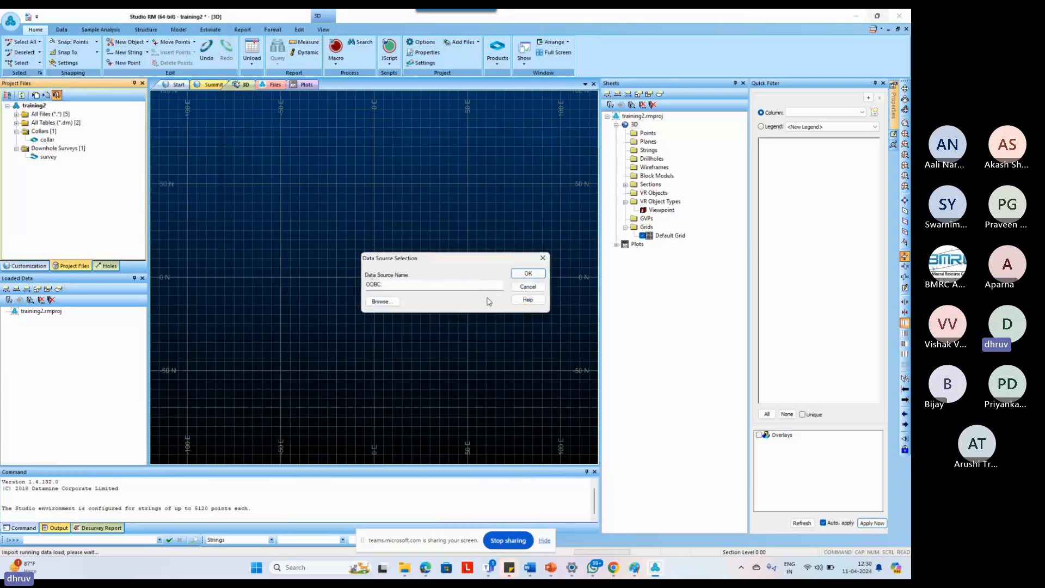
{"action": "left_click", "coordinate": [528, 288]}
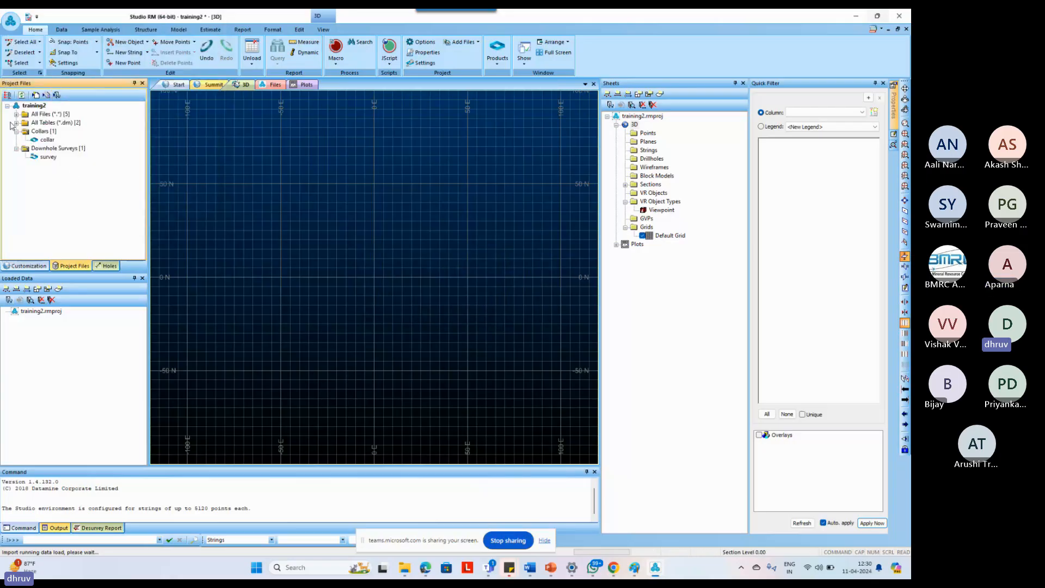
Switch to File Explorer, open the TRAINING DATA workbook from the Training folder in Excel, and display its Assay sheet.
{"action": "mouse_move", "coordinate": [404, 568]}
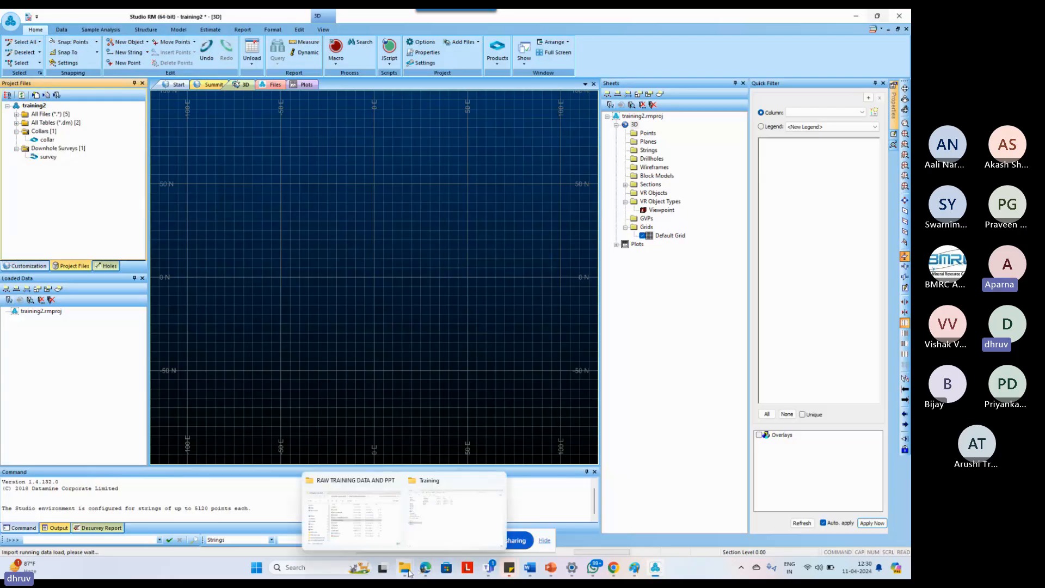
{"action": "left_click", "coordinate": [430, 524]}
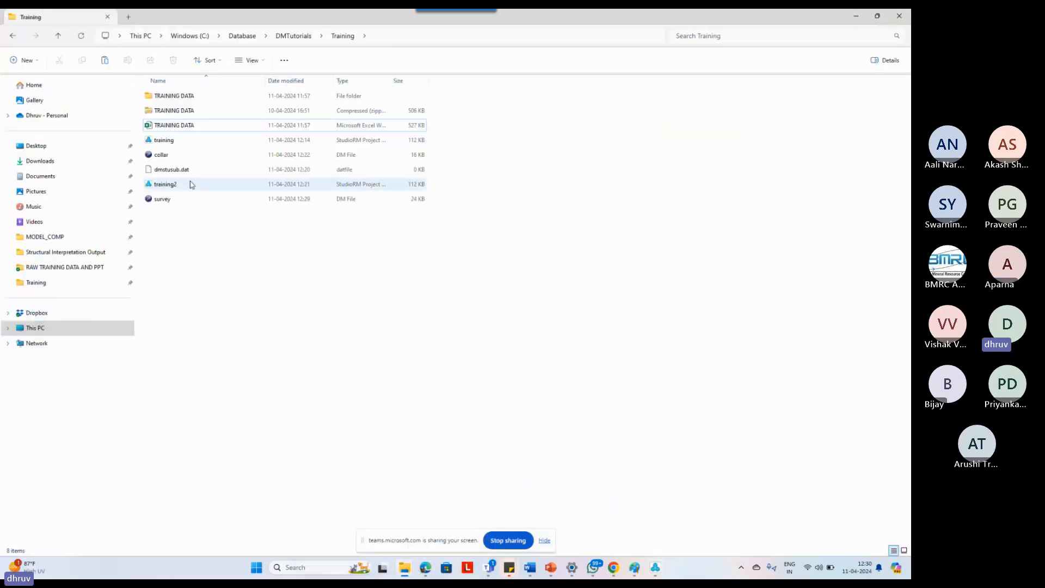
{"action": "left_click", "coordinate": [187, 127]}
{"action": "double_click", "coordinate": [187, 126]}
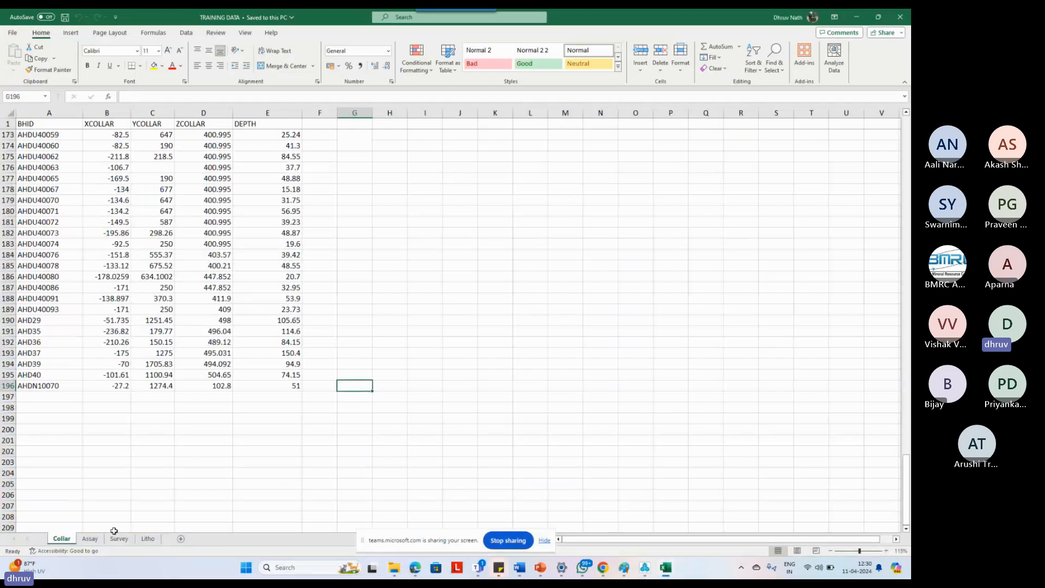
{"action": "left_click", "coordinate": [94, 540]}
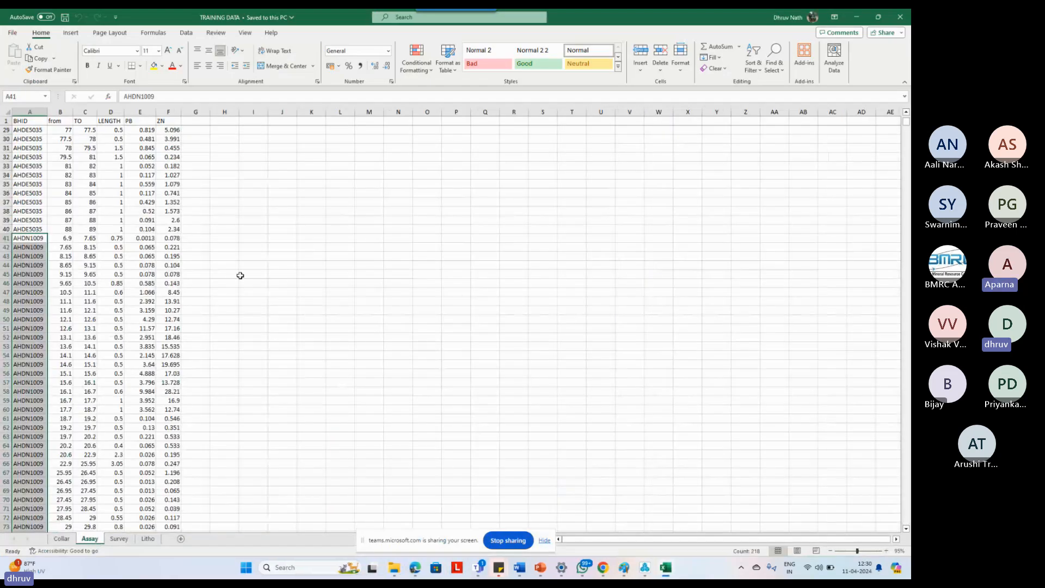
{"action": "left_click", "coordinate": [284, 264]}
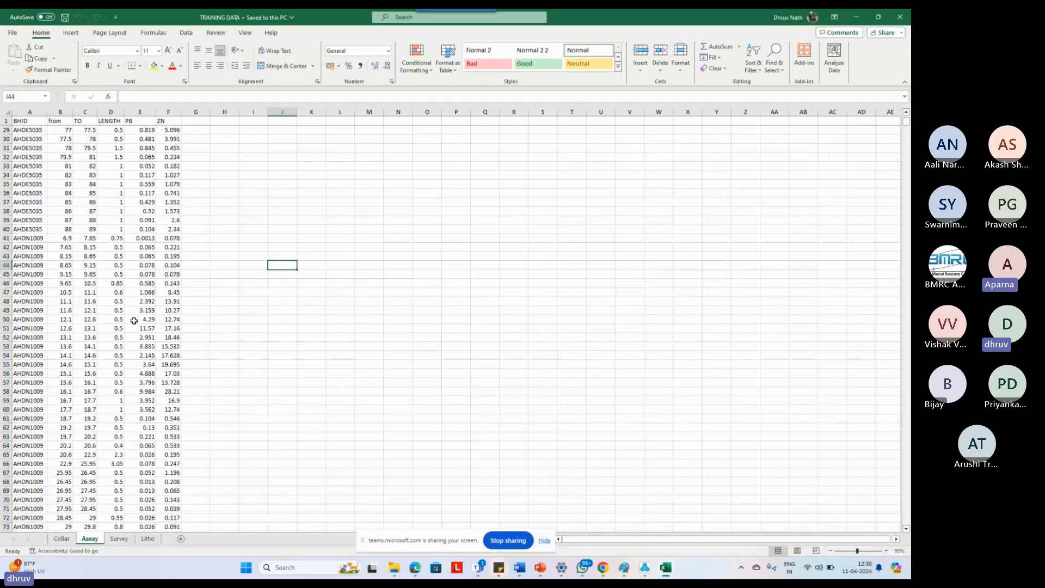
Save the Assay sheet in the Training folder as a CSV (Comma delimited) file named assay, keeping only the active sheet.
{"action": "left_click", "coordinate": [13, 33]}
{"action": "left_click", "coordinate": [43, 177]}
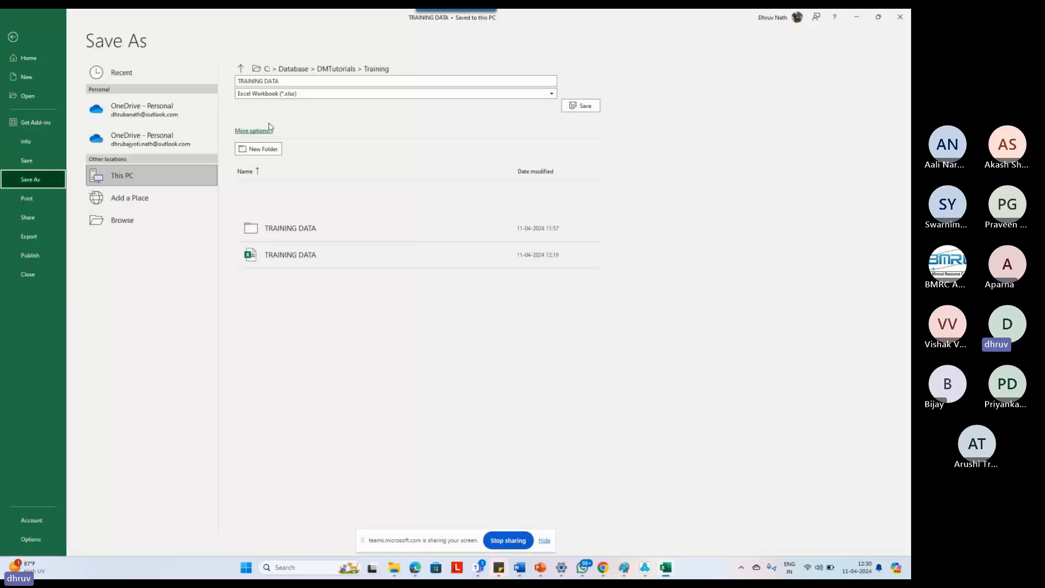
{"action": "left_click", "coordinate": [264, 93]}
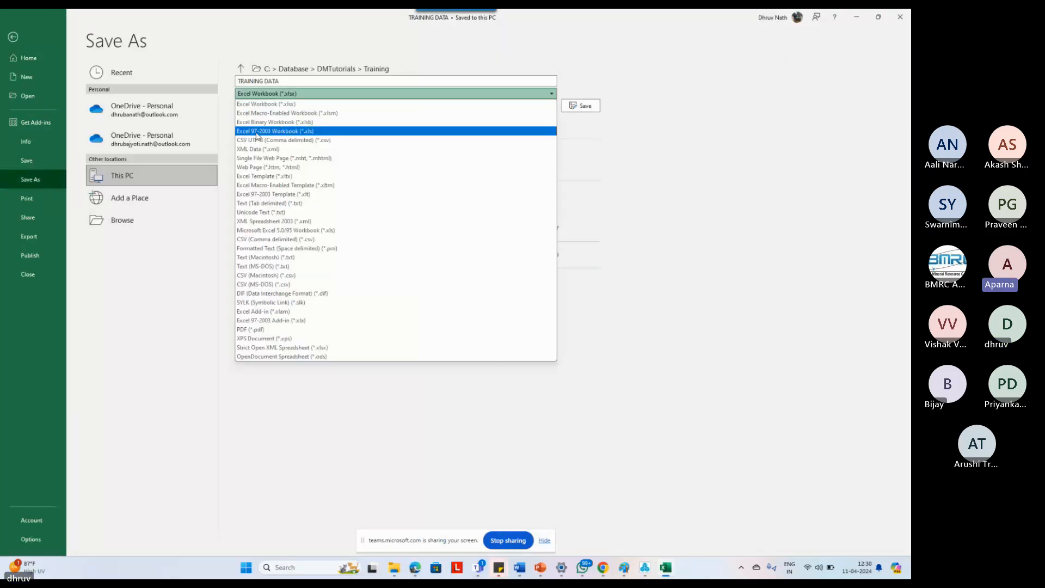
{"action": "left_click", "coordinate": [255, 239]}
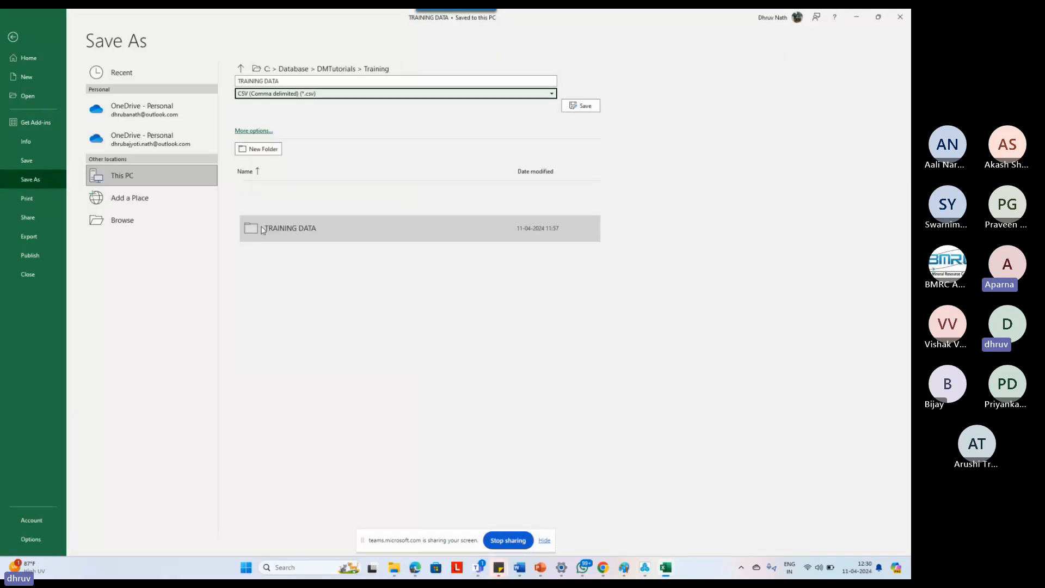
{"action": "left_click", "coordinate": [335, 79]}
{"action": "type", "text": "assa"}
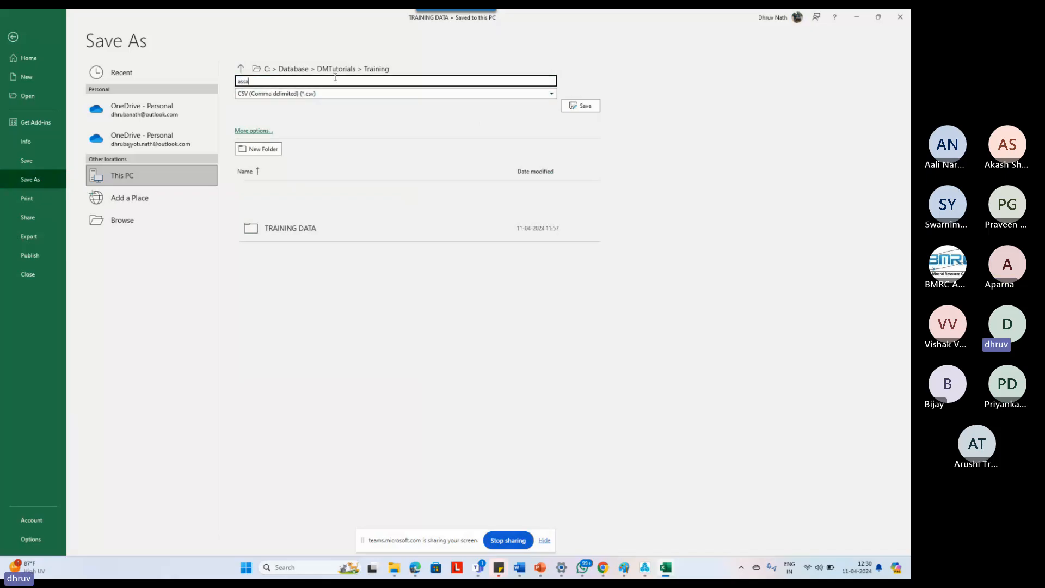
{"action": "type", "text": "y"}
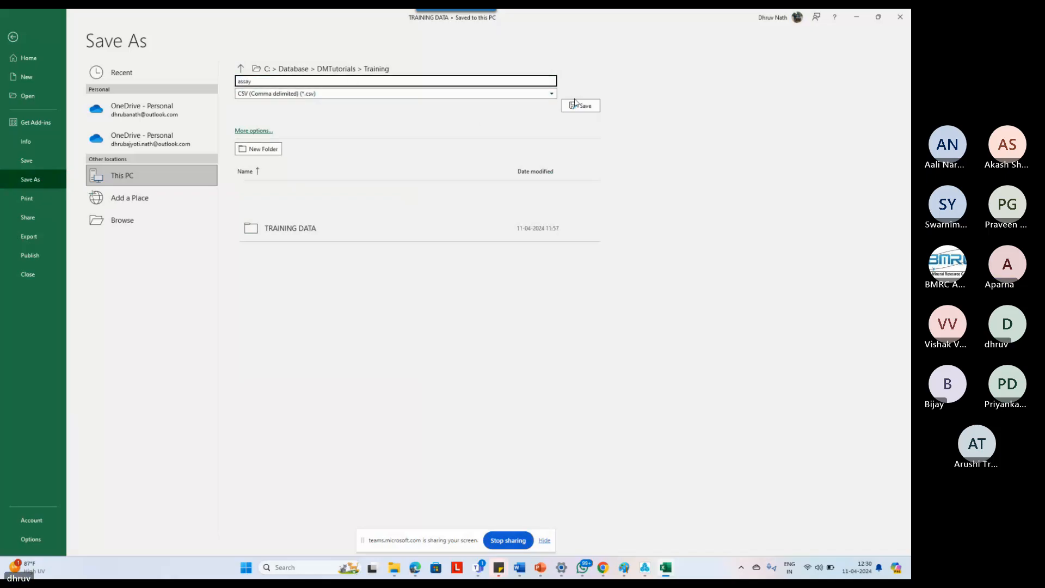
{"action": "left_click", "coordinate": [579, 105]}
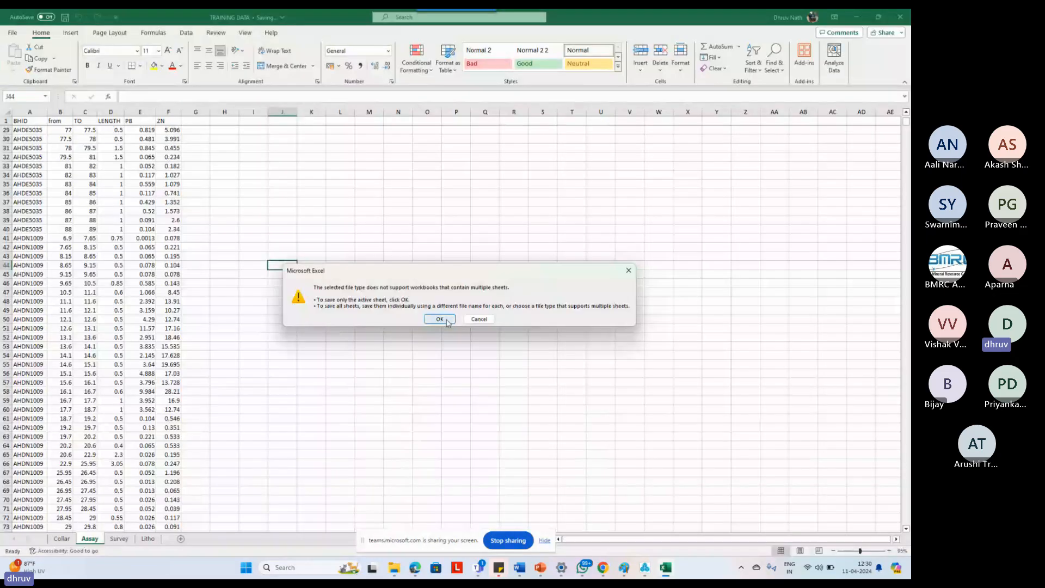
{"action": "left_click", "coordinate": [440, 319]}
{"action": "left_click", "coordinate": [368, 336]}
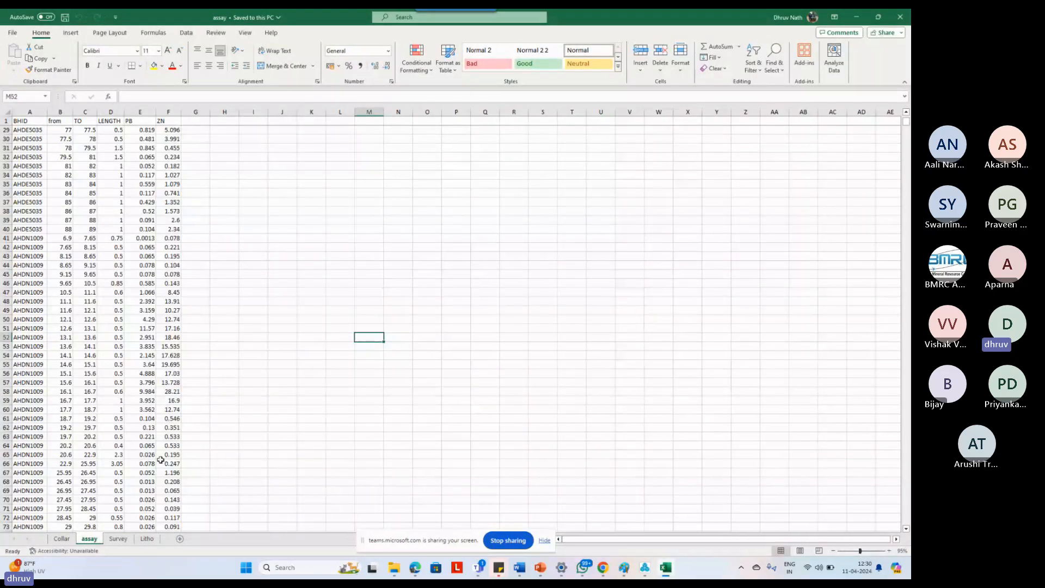
Save the Litho sheet as a CSV file named litho, close the workbook without saving further changes, and select litho in the Training folder.
{"action": "left_click", "coordinate": [262, 427]}
{"action": "left_click", "coordinate": [16, 33]}
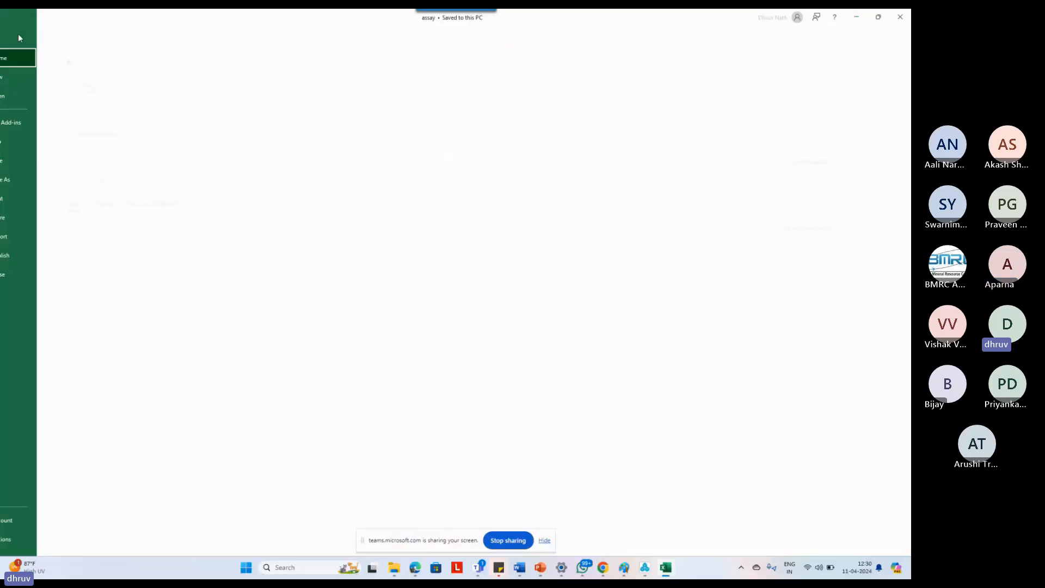
{"action": "left_click", "coordinate": [30, 179]}
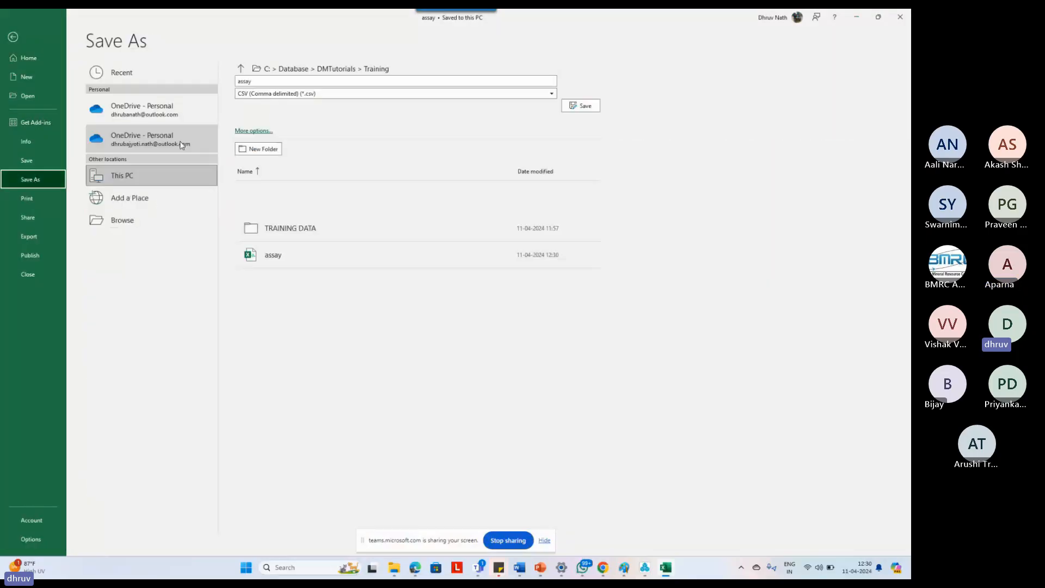
{"action": "left_click", "coordinate": [252, 81]}
{"action": "type", "text": "litho"}
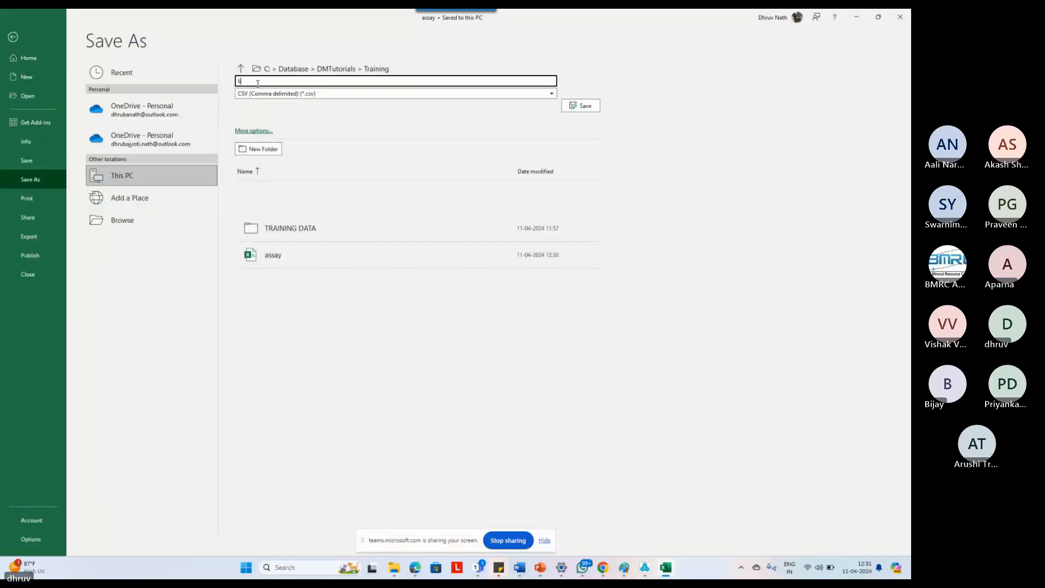
{"action": "left_click", "coordinate": [585, 106]}
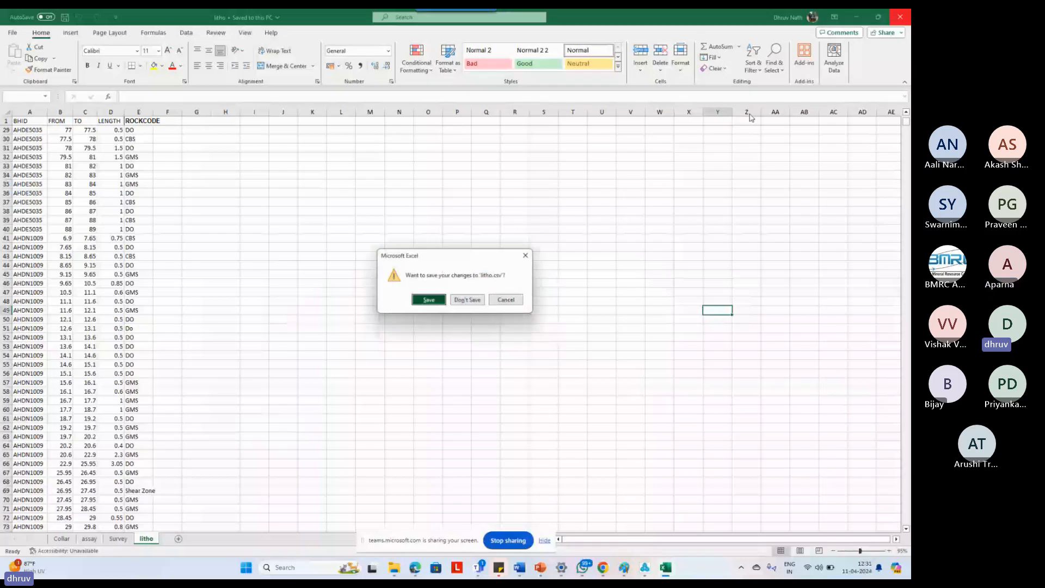
{"action": "left_click", "coordinate": [467, 300]}
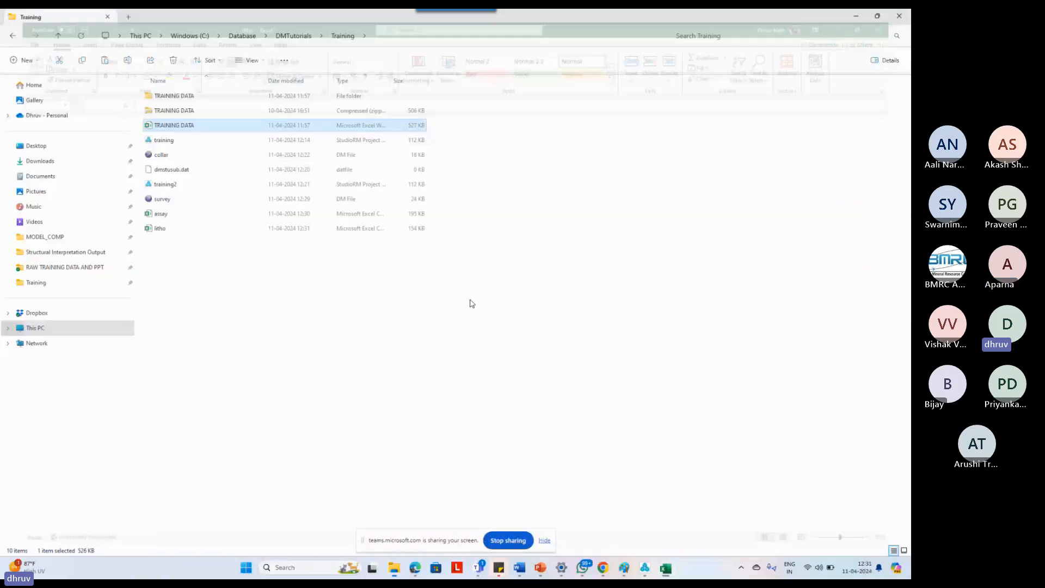
{"action": "left_click", "coordinate": [163, 228]}
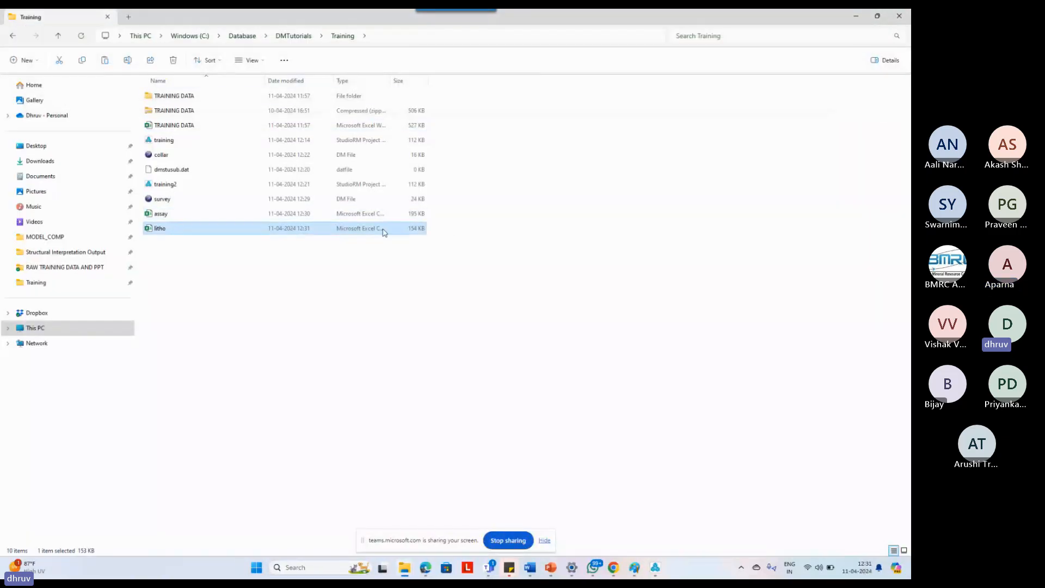
Widen the Type column of the Training folder listing, clear the file selection and minimize File Explorer to return to Studio RM.
{"action": "left_click_drag", "start_coordinate": [390, 80], "coordinate": [508, 81]}
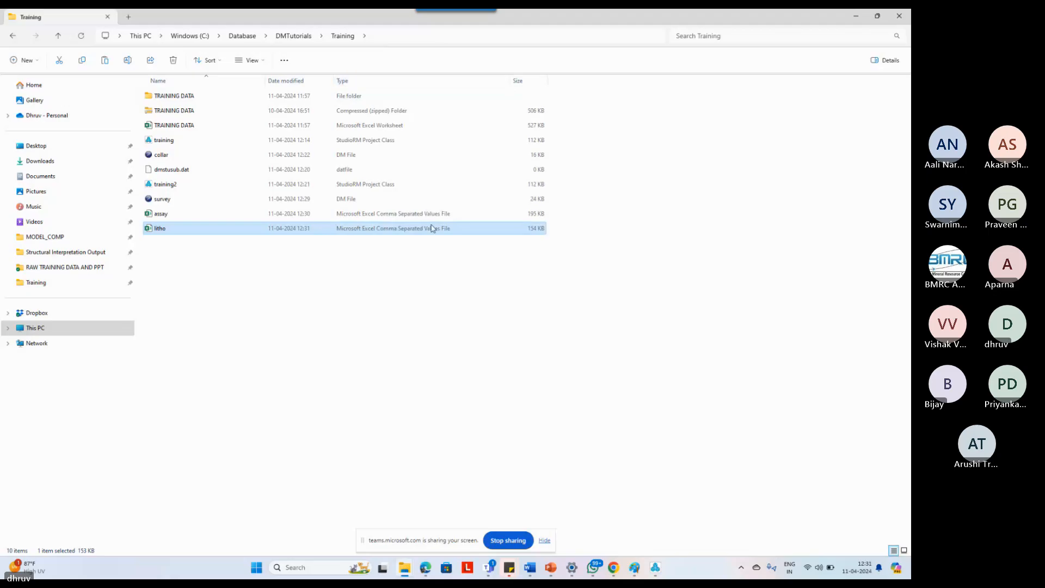
{"action": "left_click", "coordinate": [378, 278]}
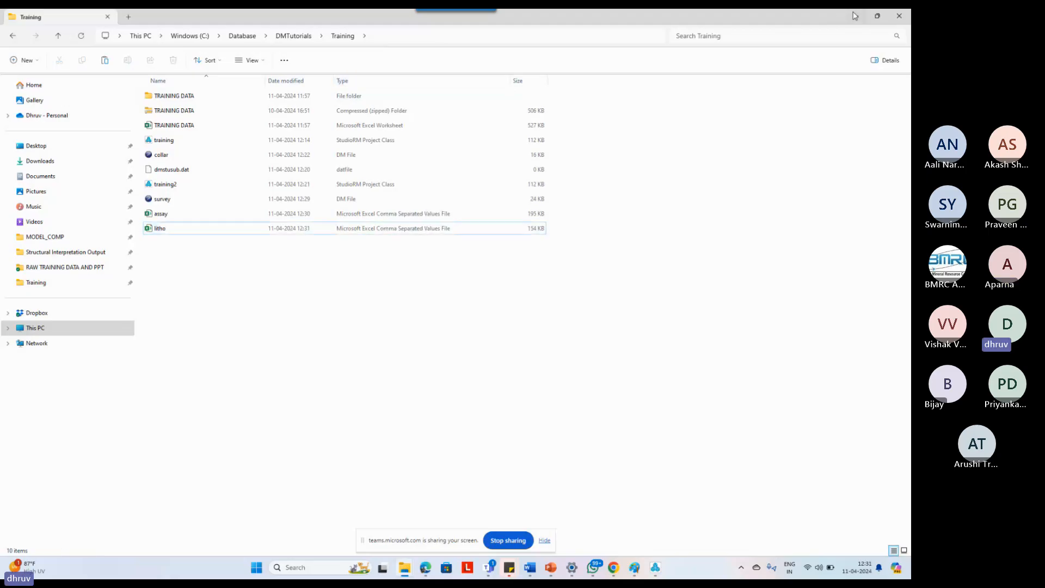
{"action": "left_click", "coordinate": [855, 16]}
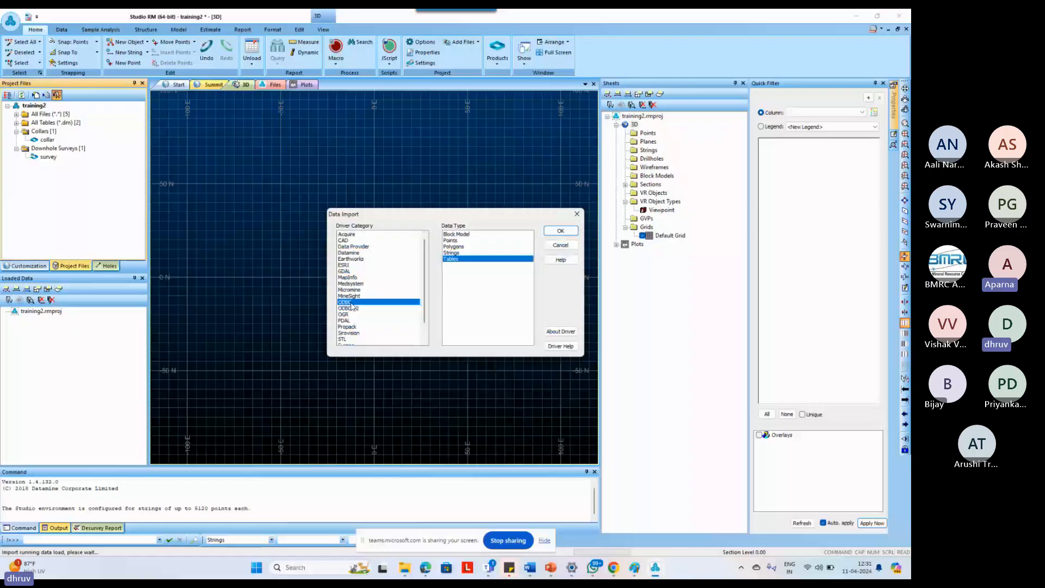
Start a data import with the Text driver and the Tables data type.
{"action": "left_click_drag", "start_coordinate": [425, 275], "coordinate": [425, 294]}
{"action": "left_click", "coordinate": [346, 333]}
{"action": "left_click", "coordinate": [454, 266]}
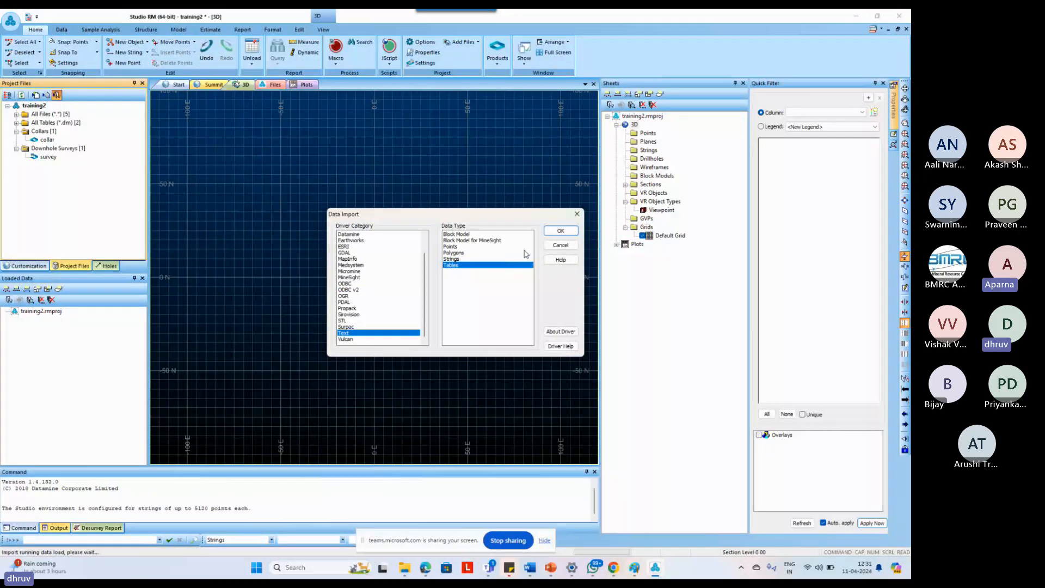
{"action": "left_click", "coordinate": [561, 231]}
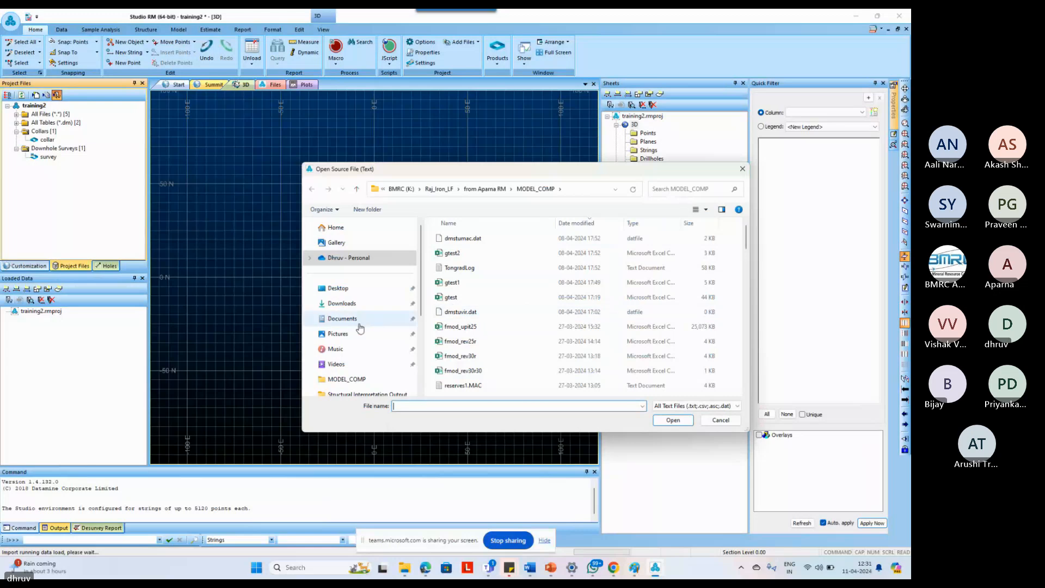
Open the assay CSV file from C:\Database\DMTutorials\Training as the source file.
{"action": "scroll", "coordinate": [370, 294], "scroll_direction": "down", "scroll_amount": 1}
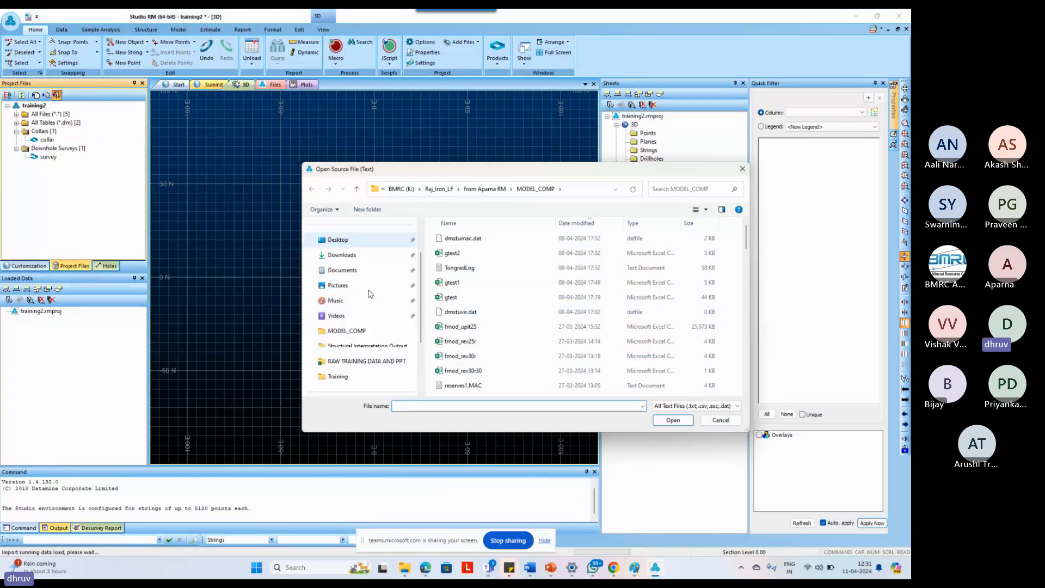
{"action": "scroll", "coordinate": [371, 294], "scroll_direction": "down", "scroll_amount": 2}
{"action": "left_click", "coordinate": [349, 346]}
{"action": "double_click", "coordinate": [612, 249]}
{"action": "double_click", "coordinate": [477, 245]}
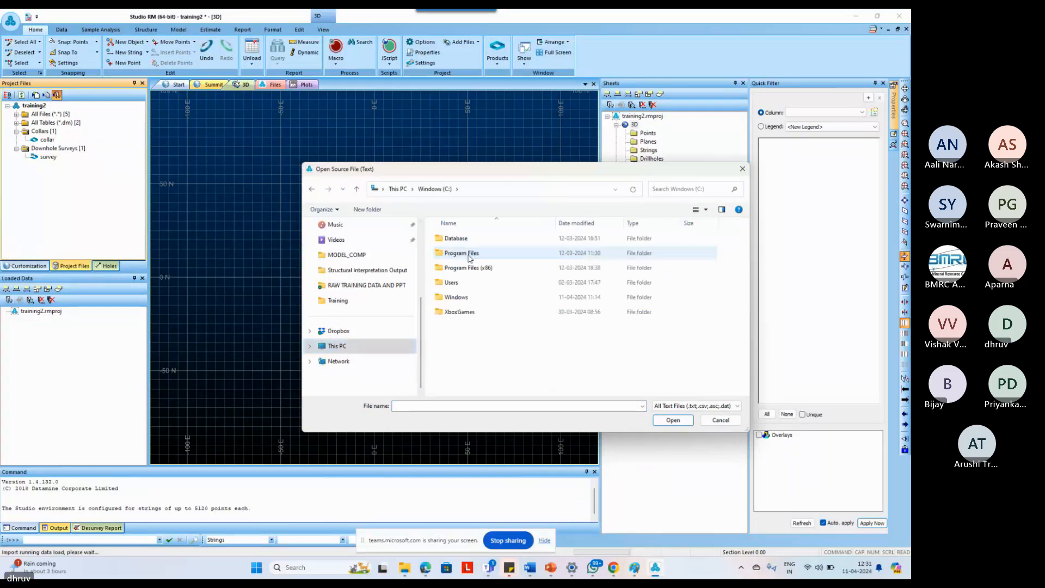
{"action": "double_click", "coordinate": [465, 240]}
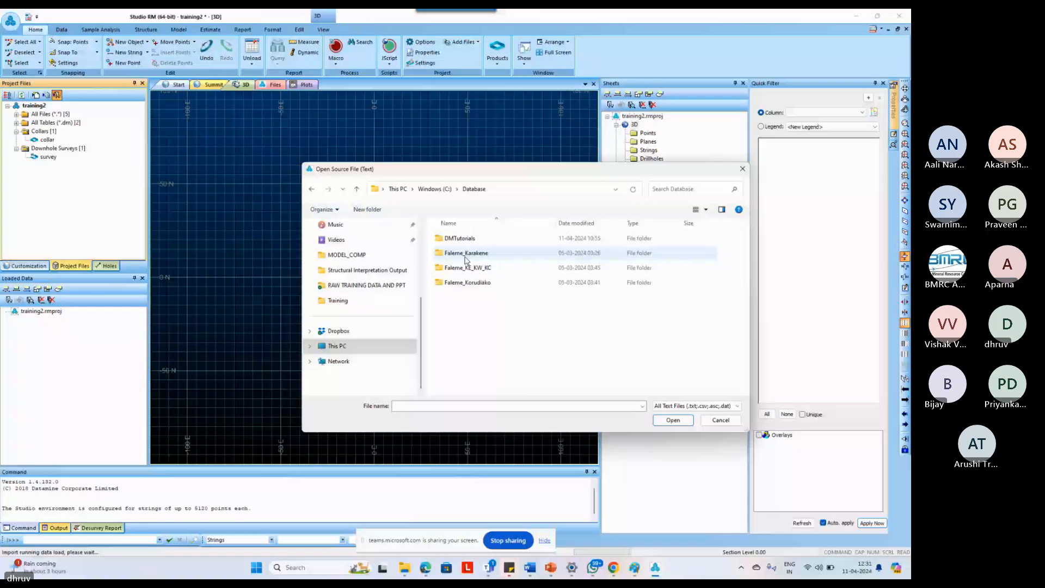
{"action": "double_click", "coordinate": [462, 240]}
{"action": "left_click", "coordinate": [467, 268]}
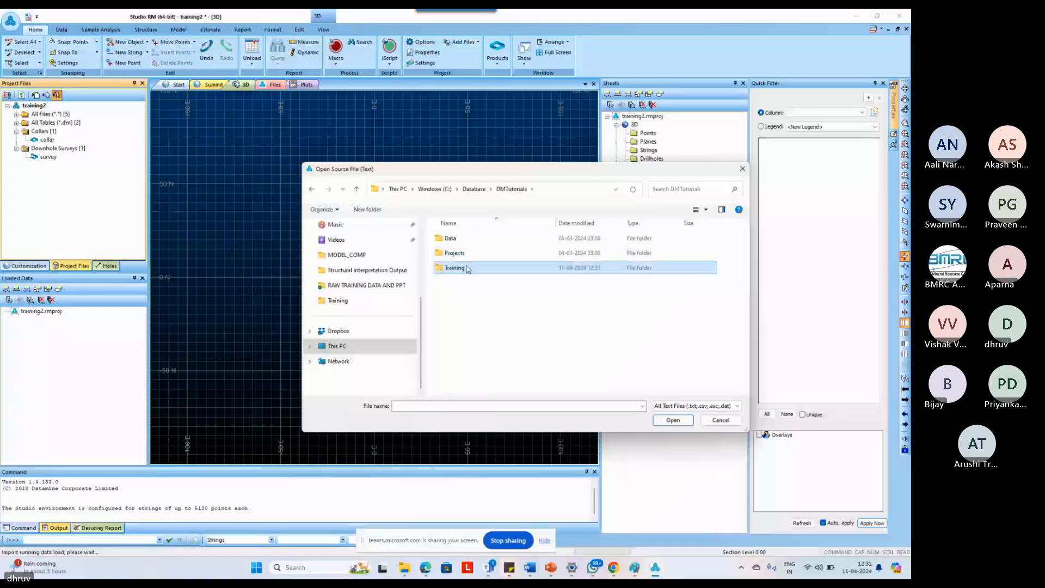
{"action": "double_click", "coordinate": [467, 268]}
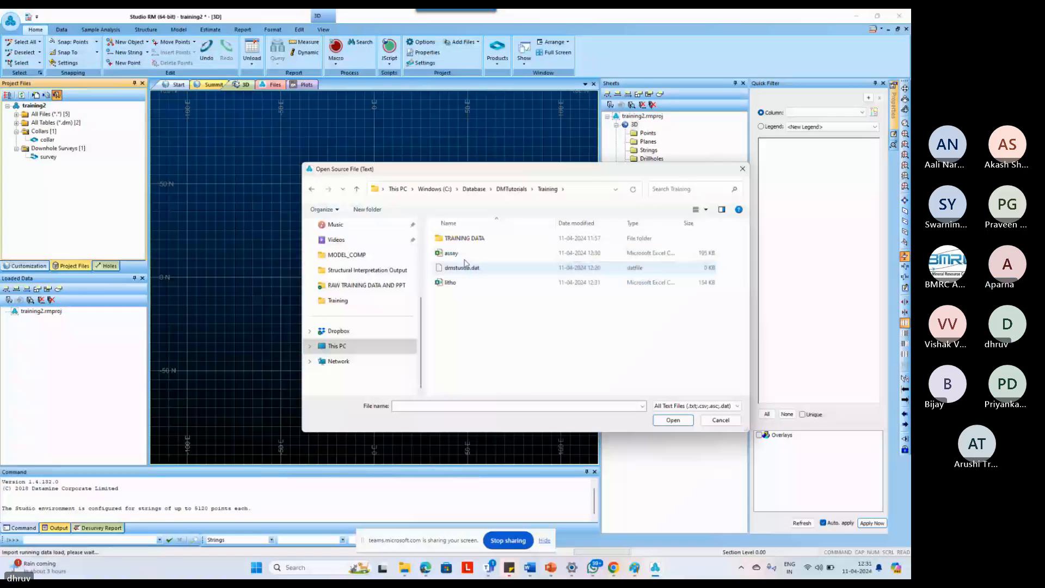
{"action": "double_click", "coordinate": [453, 253]}
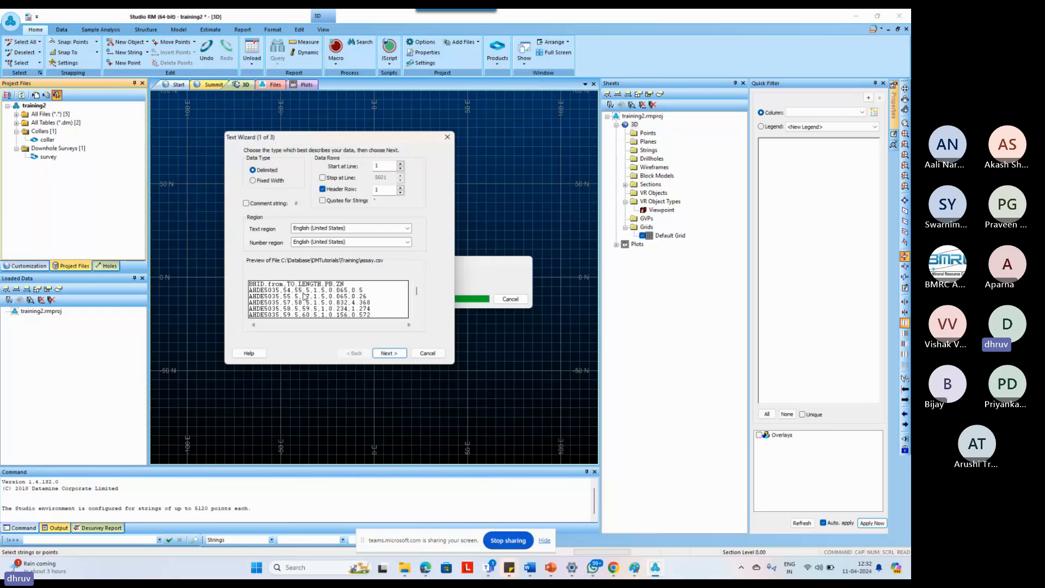
Set the assay data as Delimited with Comma as the delimiter and proceed to the column format settings.
{"action": "left_click", "coordinate": [266, 180]}
{"action": "left_click", "coordinate": [266, 170]}
{"action": "left_click", "coordinate": [394, 355]}
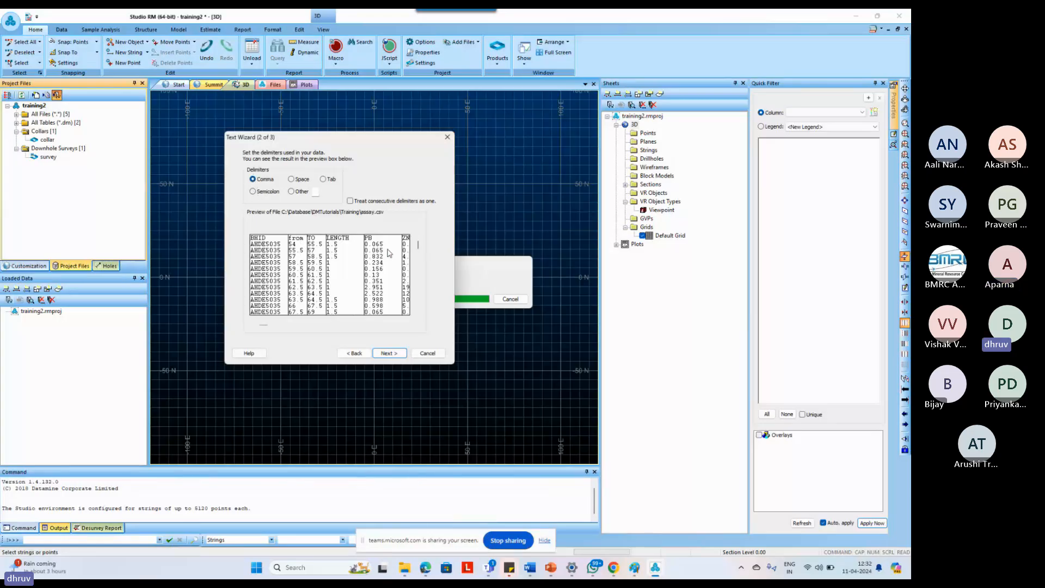
{"action": "left_click", "coordinate": [323, 179]}
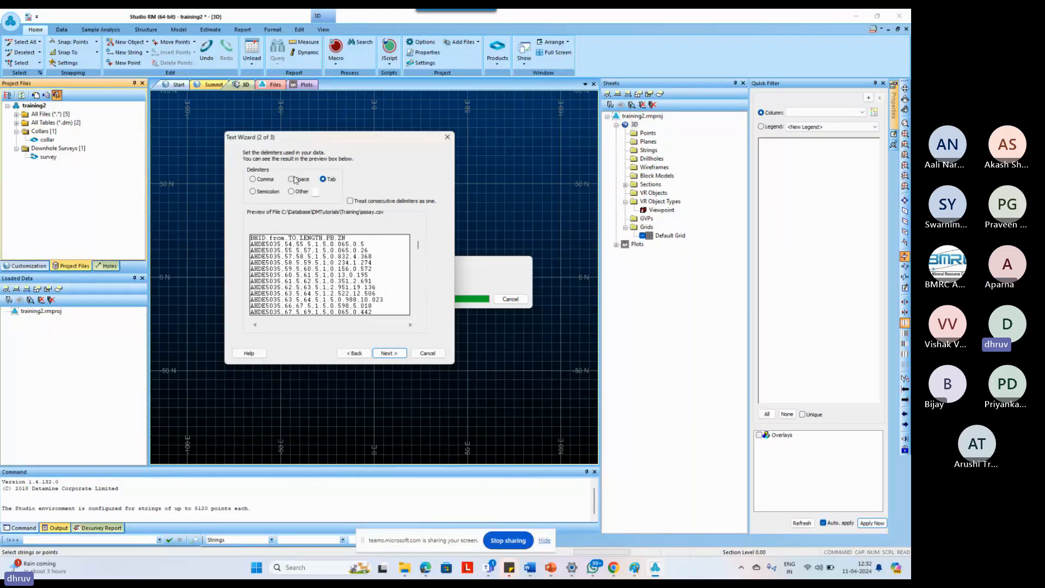
{"action": "left_click", "coordinate": [266, 182]}
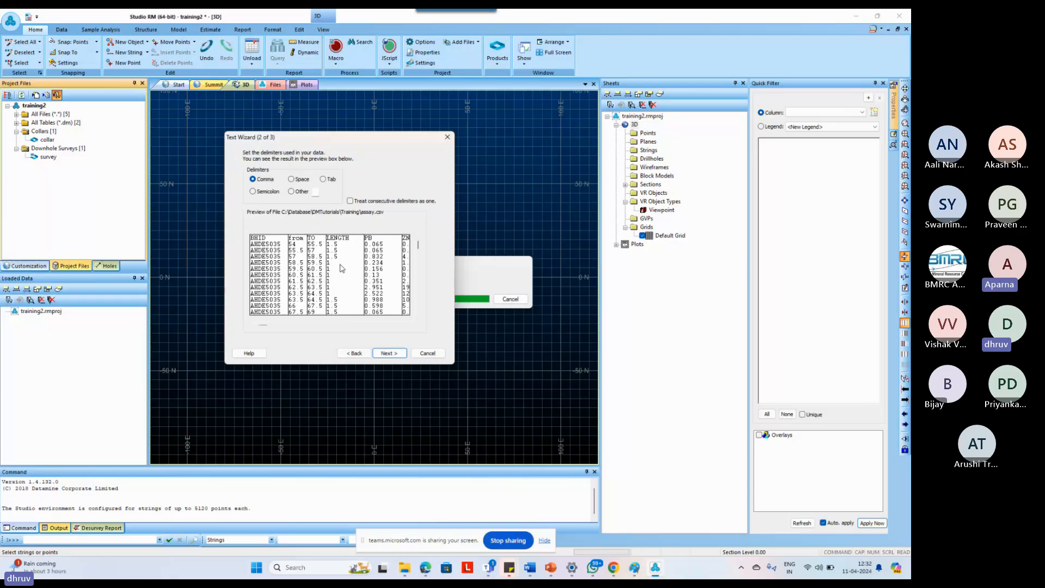
{"action": "left_click", "coordinate": [389, 353]}
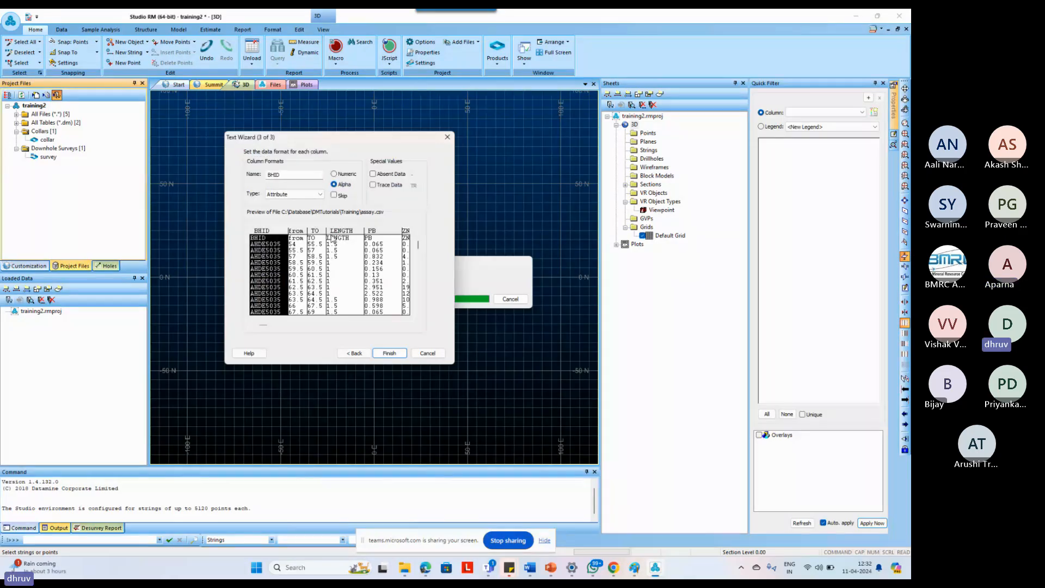
Check the format settings of the BHID and from columns, and enable Absent Data for the PB column.
{"action": "left_click", "coordinate": [297, 238]}
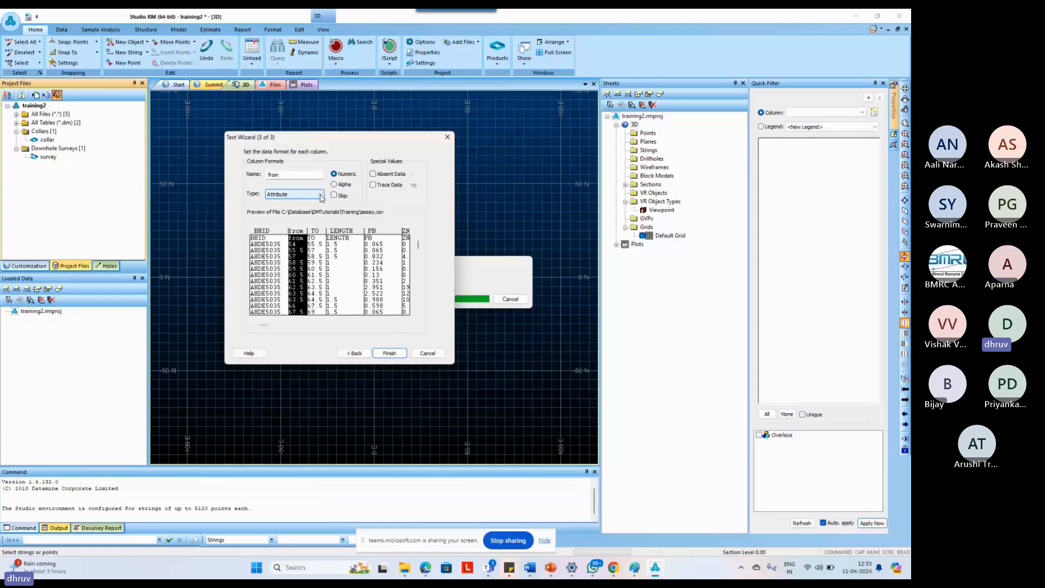
{"action": "left_click", "coordinate": [276, 247]}
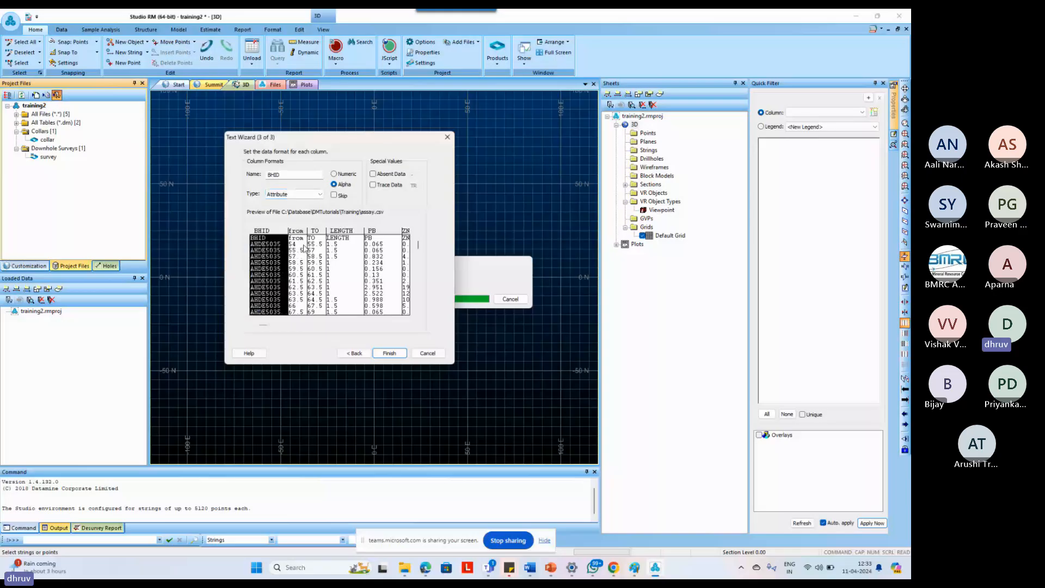
{"action": "left_click", "coordinate": [297, 246]}
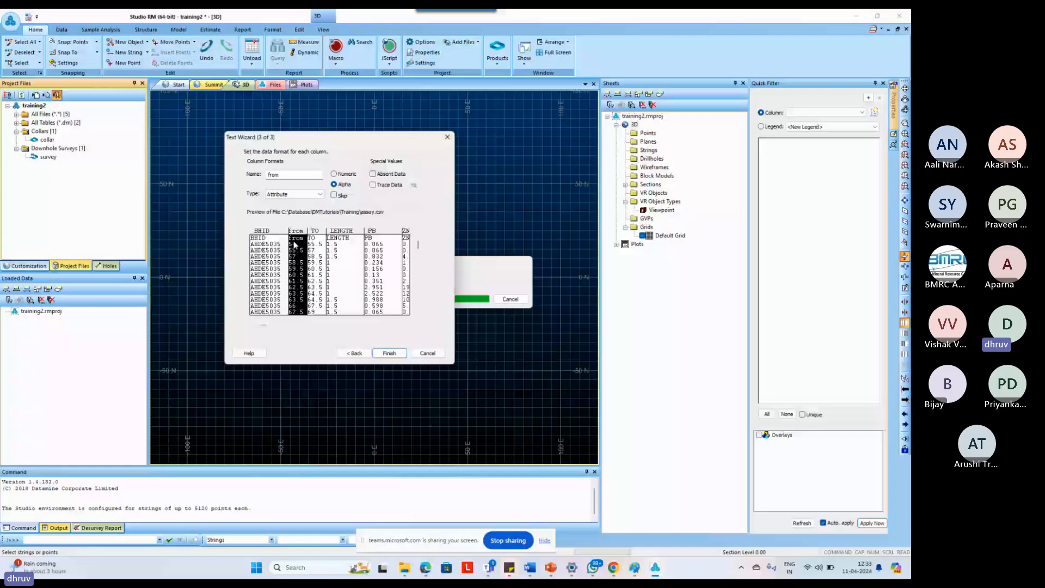
{"action": "left_click", "coordinate": [381, 258]}
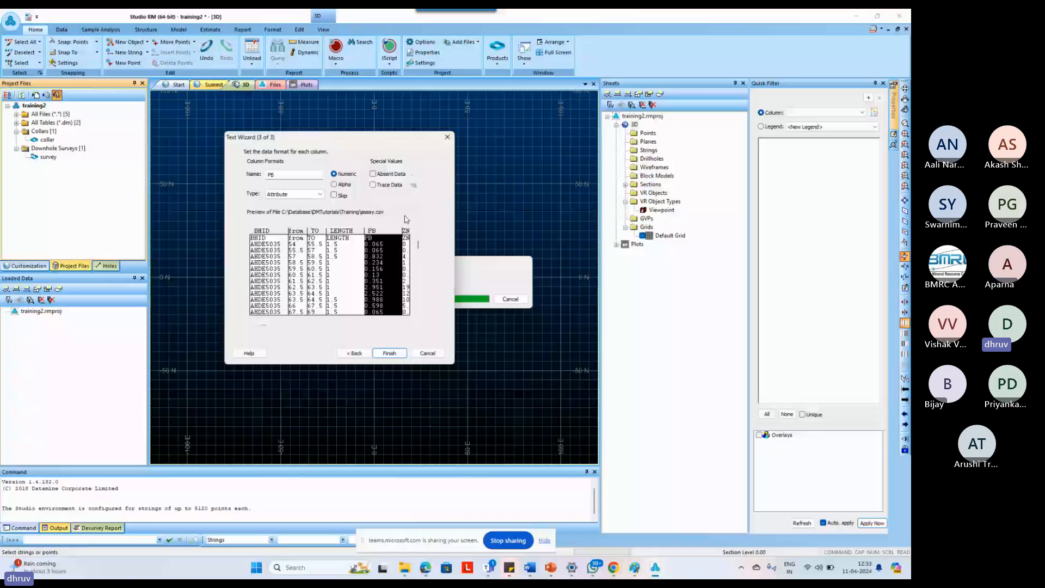
{"action": "left_click", "coordinate": [373, 173]}
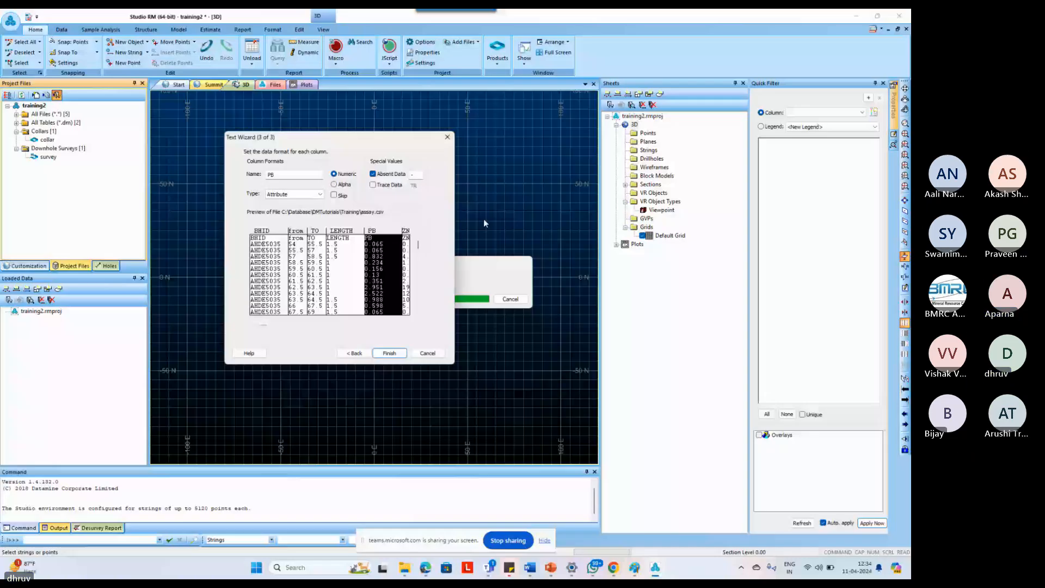
Switch to Excel with a new blank workbook.
{"action": "key", "text": "super"}
{"action": "type", "text": "exc"}
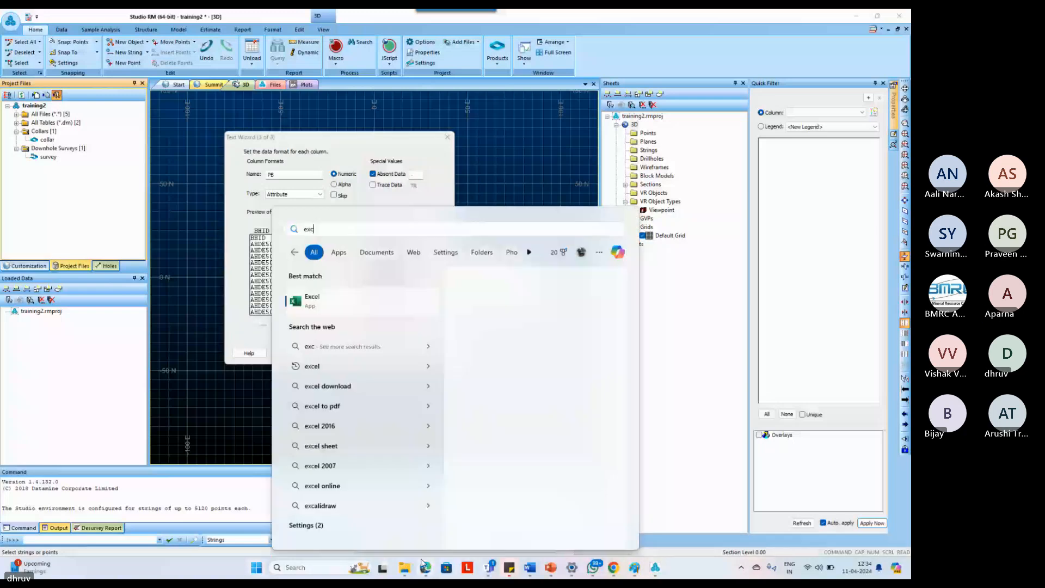
{"action": "key", "text": "Return"}
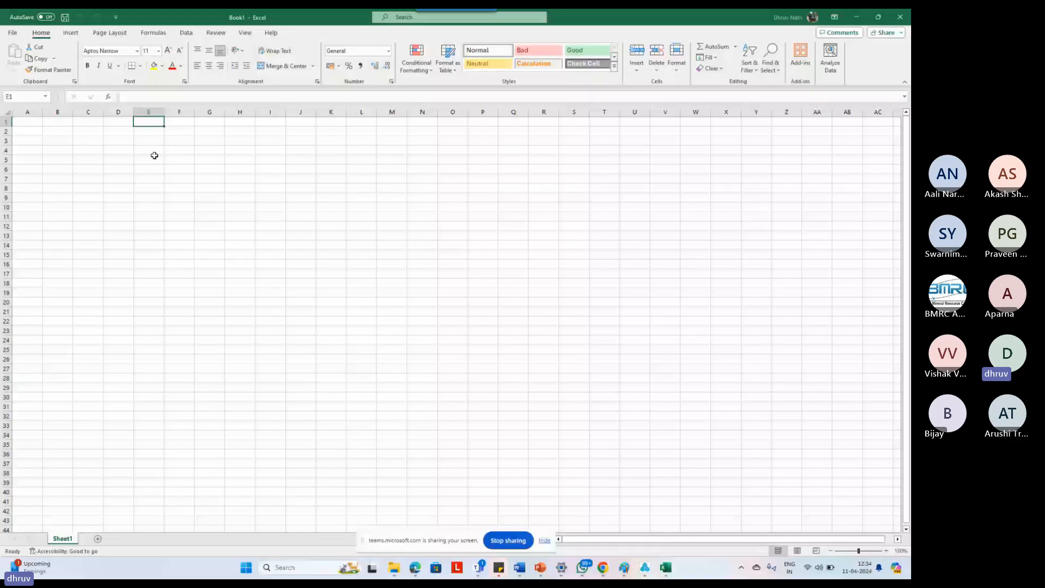
Fill cells F4 to F13 with the number series 1 to 10.
{"action": "left_click", "coordinate": [179, 151]}
{"action": "type", "text": "1"}
{"action": "key", "text": "Return"}
{"action": "type", "text": "2"}
{"action": "key", "text": "Return"}
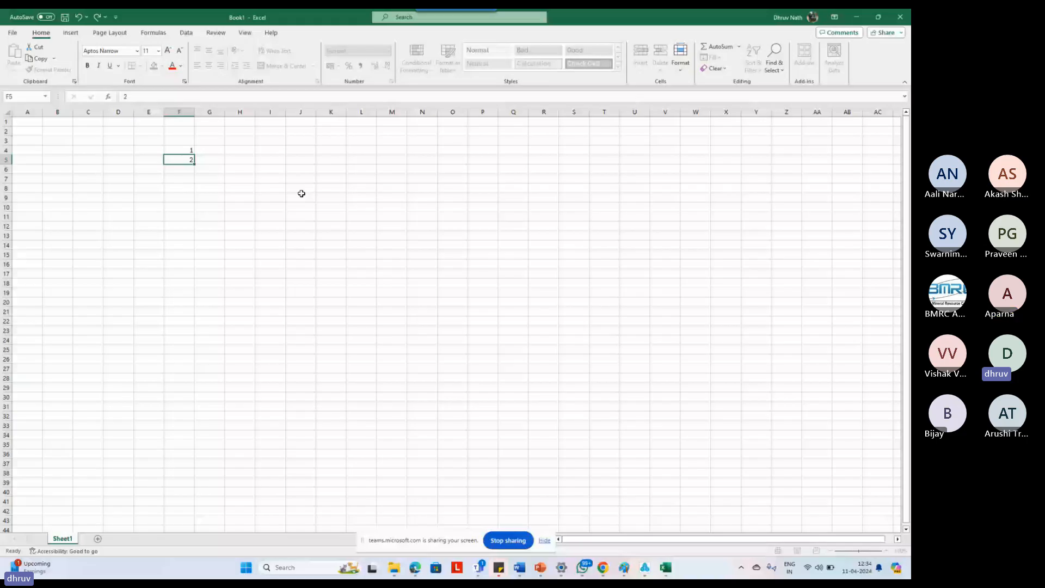
{"action": "left_click_drag", "start_coordinate": [179, 150], "coordinate": [179, 159]}
{"action": "left_click_drag", "start_coordinate": [194, 164], "coordinate": [194, 172]}
{"action": "left_click_drag", "start_coordinate": [195, 173], "coordinate": [196, 238]}
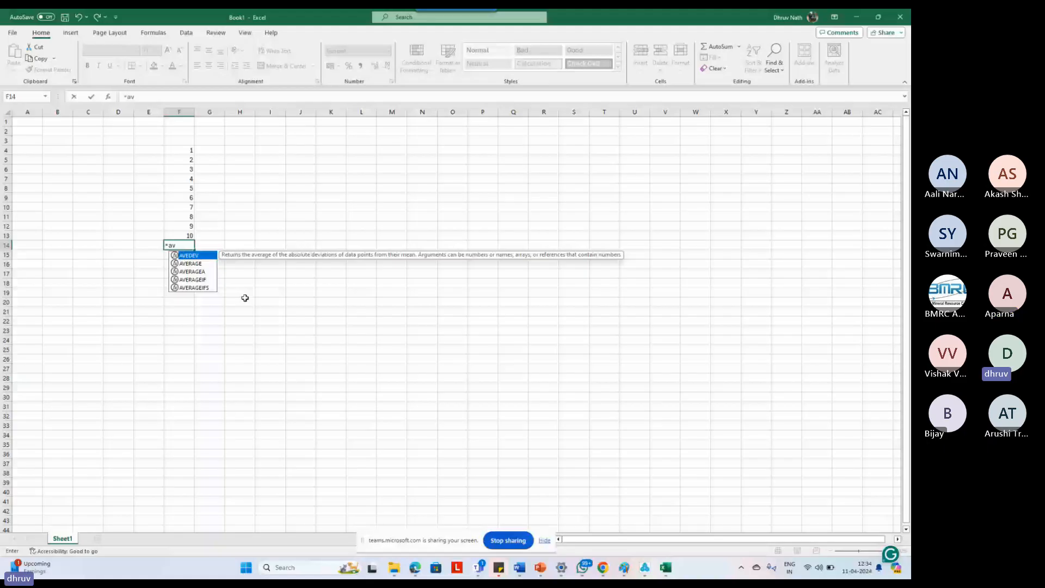
Calculate the average of F4:F13 in cell F14 and widen column F.
{"action": "type", "text": "erage("}
{"action": "left_click_drag", "start_coordinate": [180, 150], "coordinate": [189, 234]}
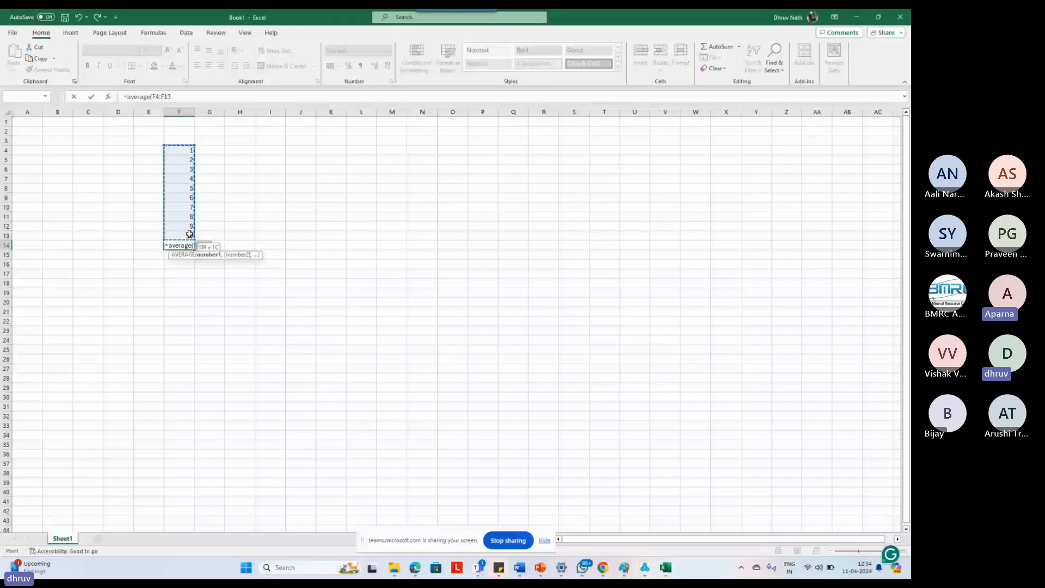
{"action": "key", "text": "Return"}
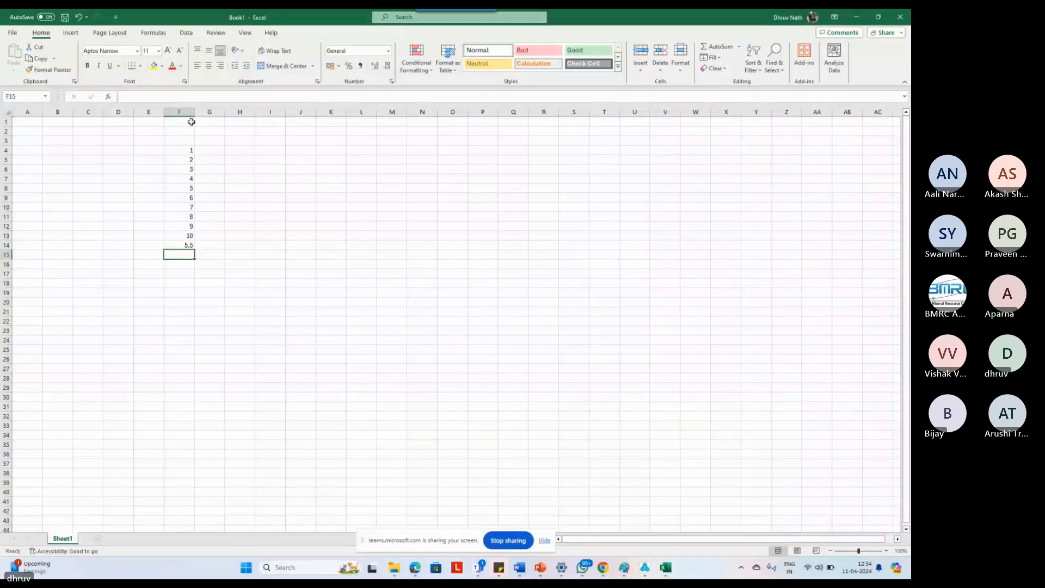
{"action": "left_click_drag", "start_coordinate": [193, 114], "coordinate": [215, 114]}
Replace the value in cell F8 with 0 to test its effect on the average.
{"action": "left_click", "coordinate": [191, 187]}
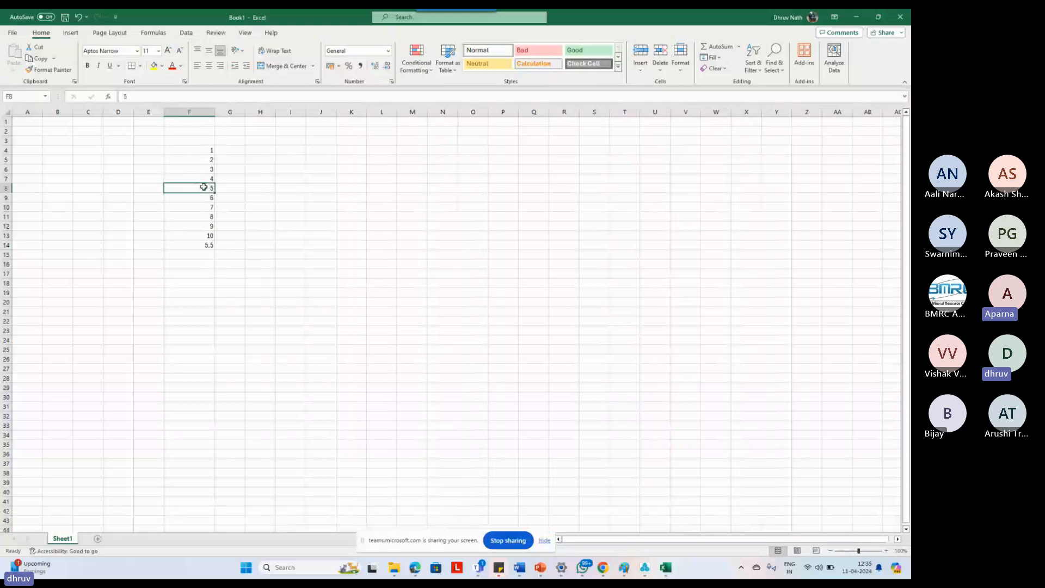
{"action": "type", "text": "0"}
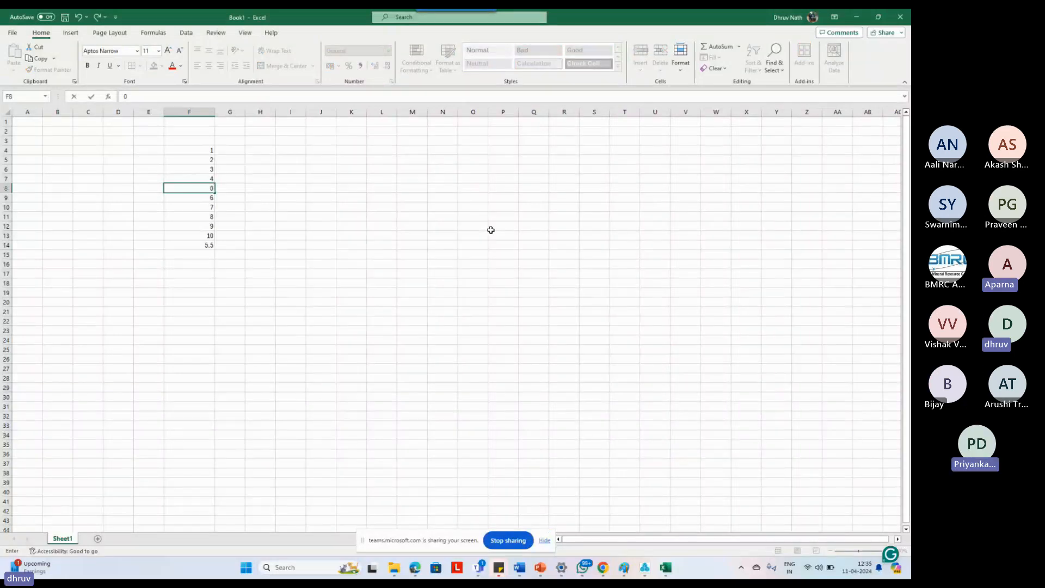
{"action": "key", "text": "Return"}
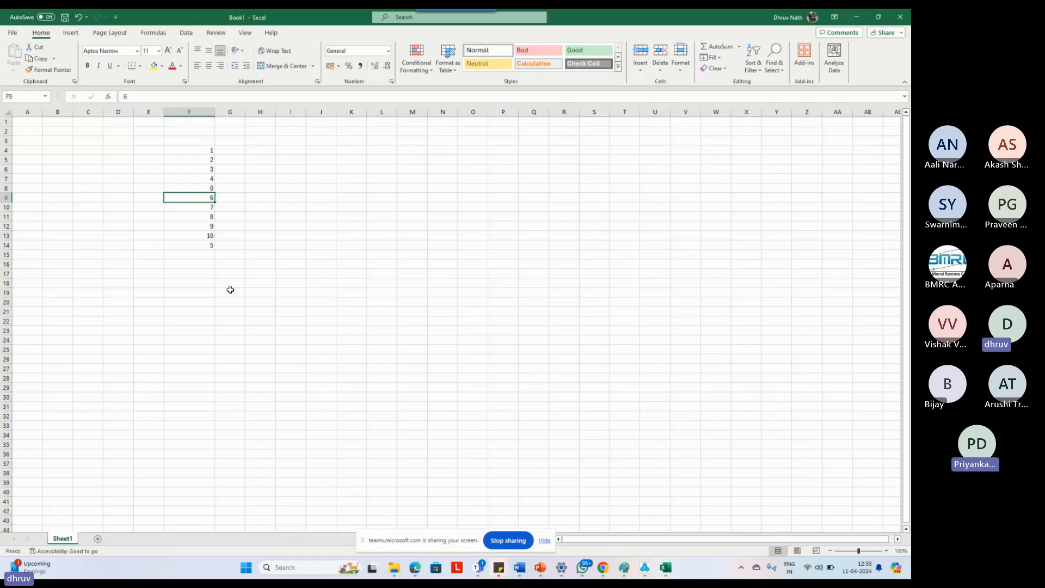
Replace the value in cell F8 with a hyphen, and highlight the averaged range F4:F13 and row 8.
{"action": "scroll", "coordinate": [231, 290], "scroll_direction": "up", "scroll_amount": 2, "text": "ctrl"}
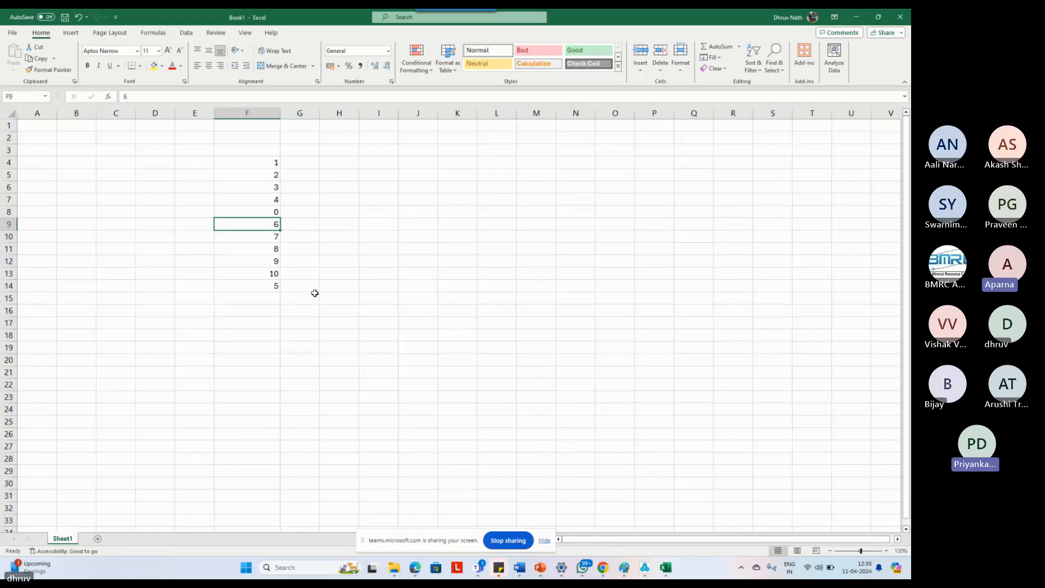
{"action": "left_click", "coordinate": [271, 211]}
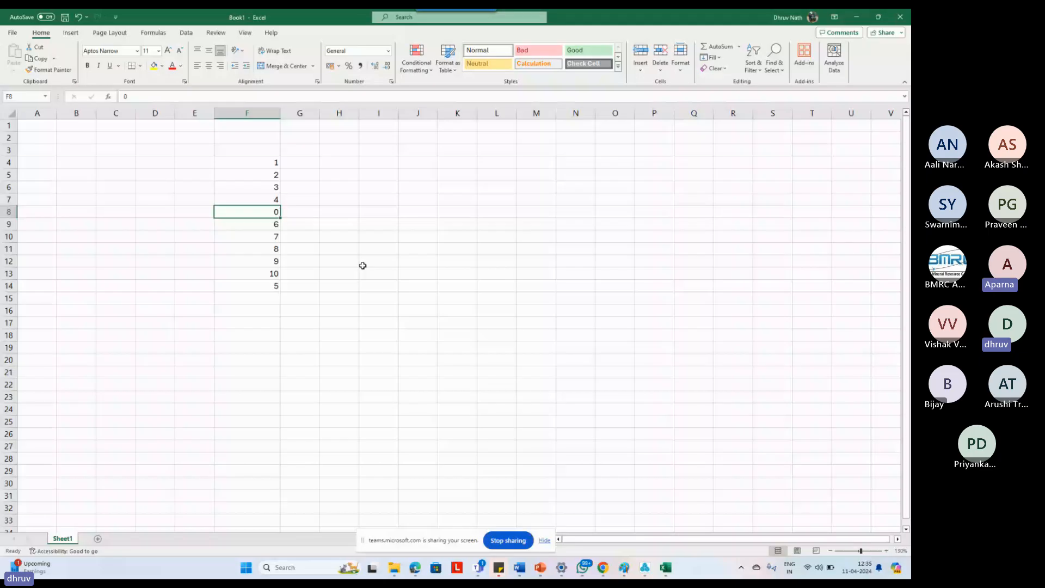
{"action": "type", "text": "-"}
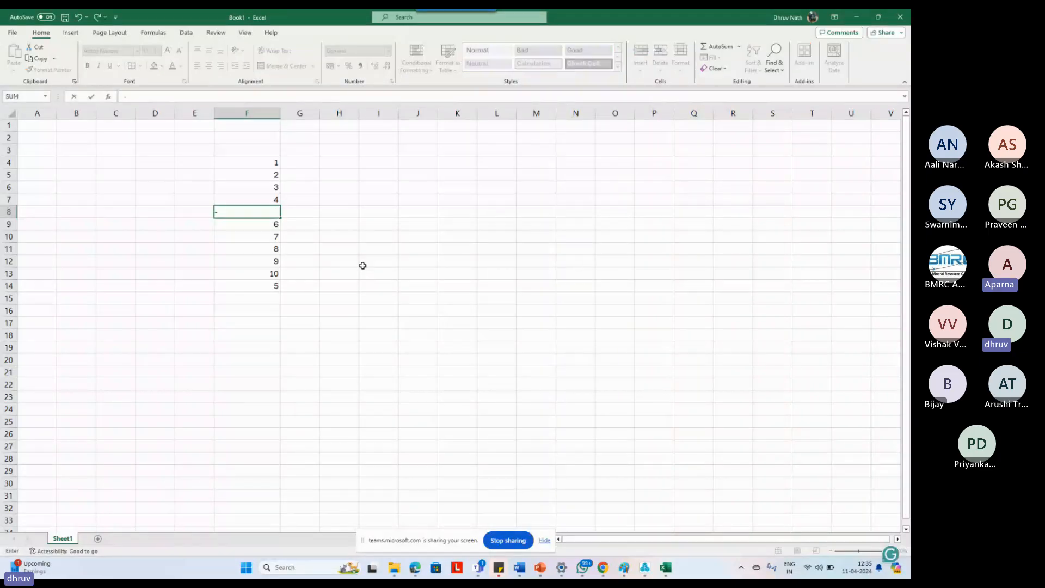
{"action": "key", "text": "Return"}
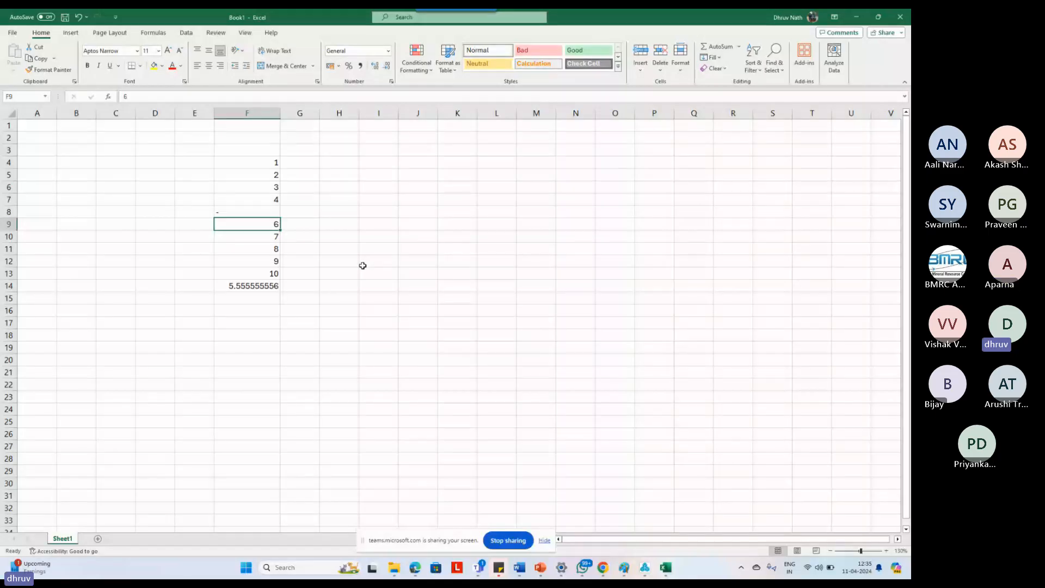
{"action": "left_click_drag", "start_coordinate": [253, 163], "coordinate": [256, 273]}
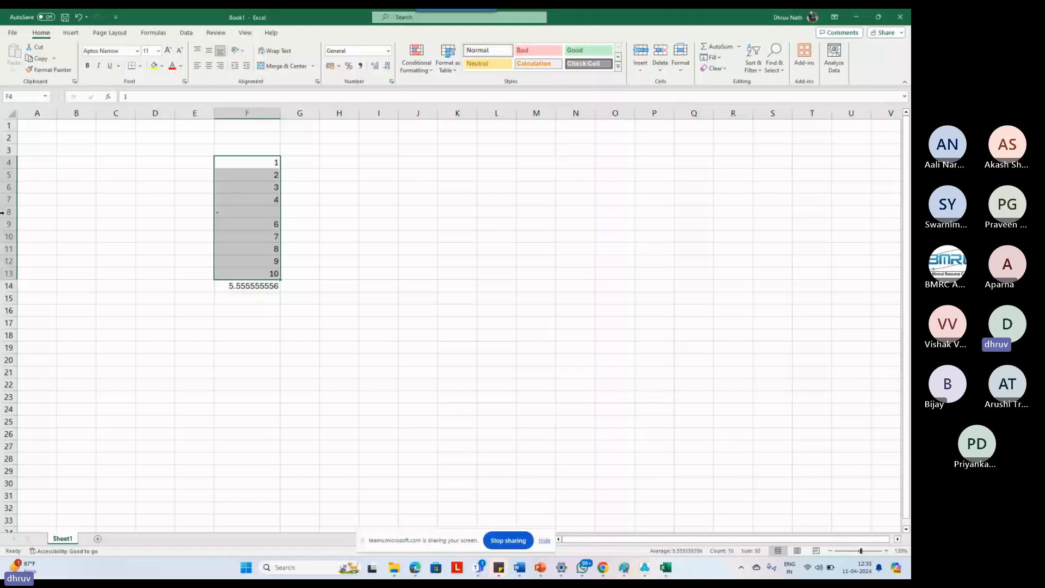
{"action": "left_click", "coordinate": [3, 212]}
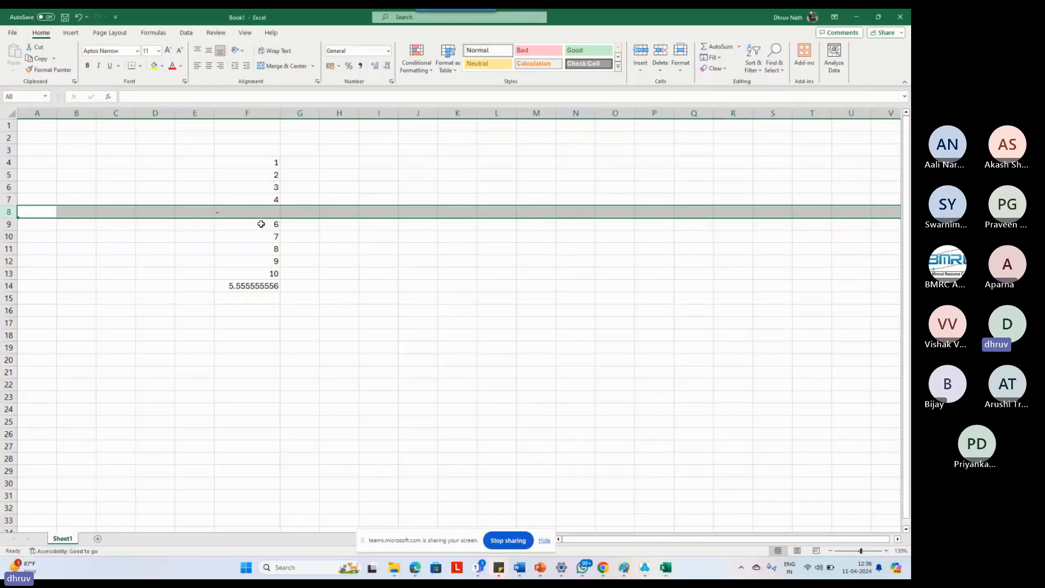
Replace the hyphen in cell F8 with 0 to compare its effect on the average.
{"action": "left_click", "coordinate": [272, 211]}
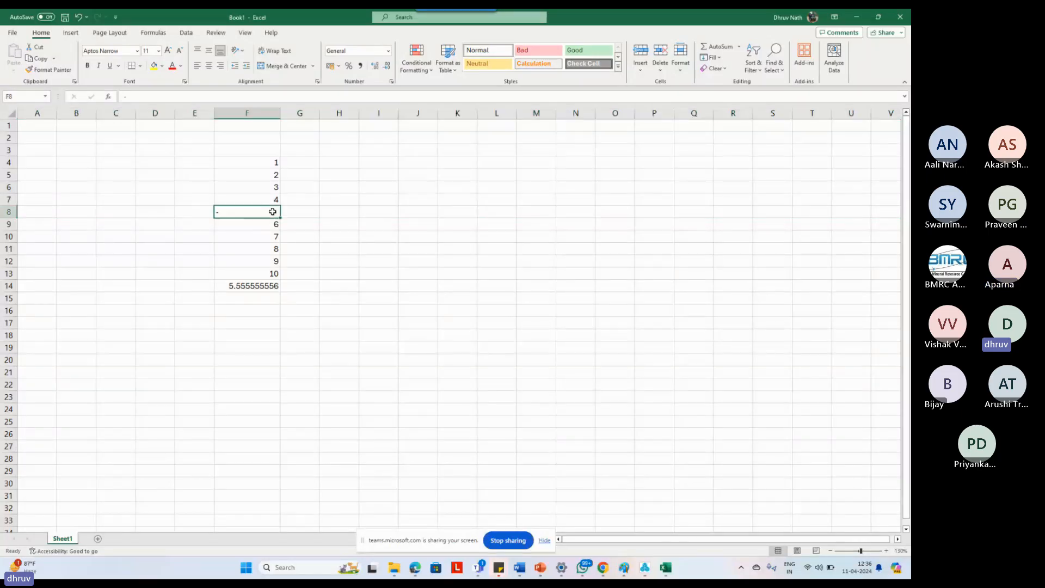
{"action": "type", "text": "0"}
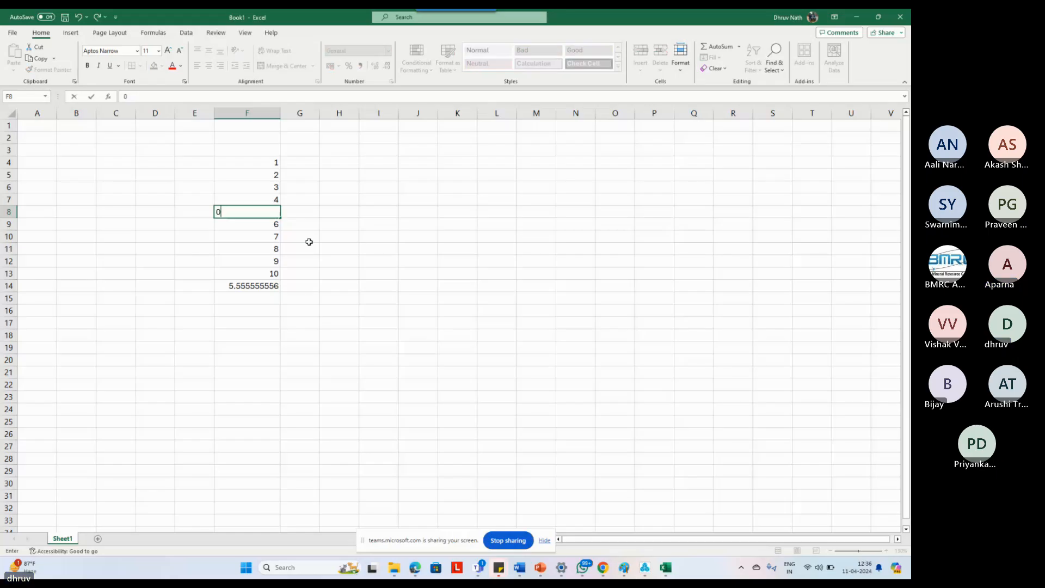
{"action": "key", "text": "Return"}
Set cell F8 to 0.001 to show how a near-zero value affects the average.
{"action": "key", "text": "Up"}
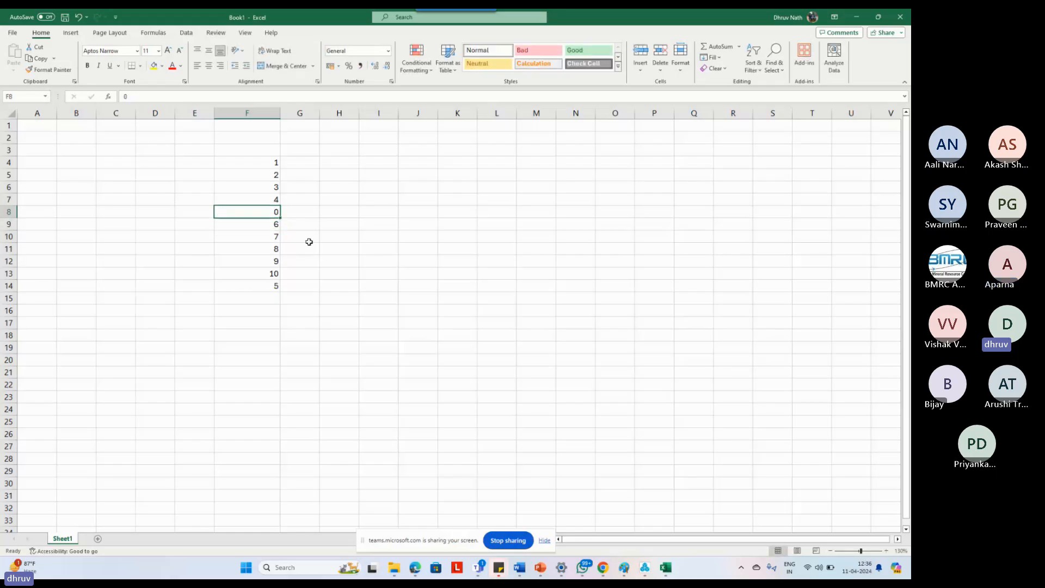
{"action": "type", "text": "0"}
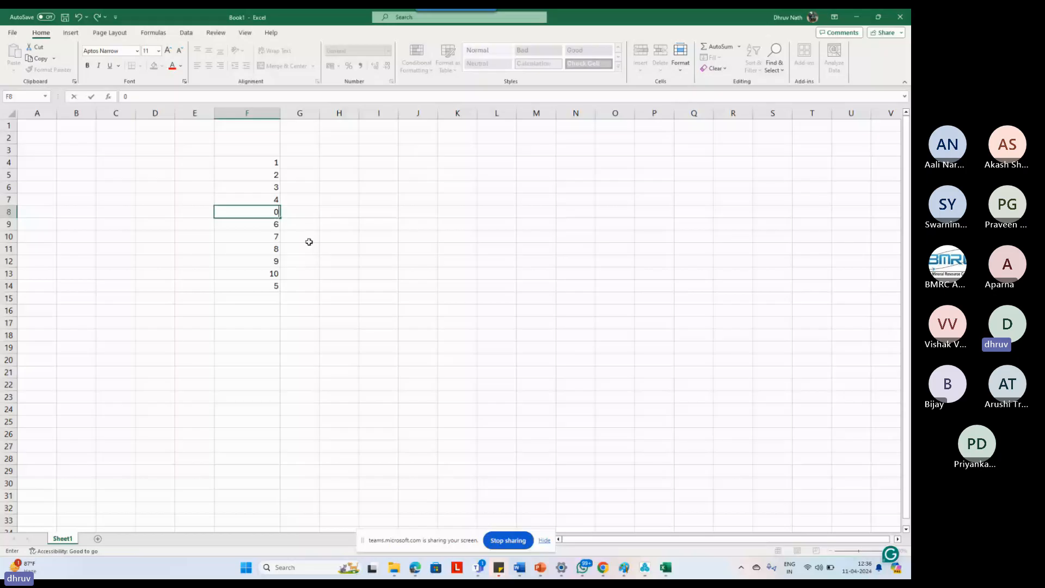
{"action": "type", "text": ".001"}
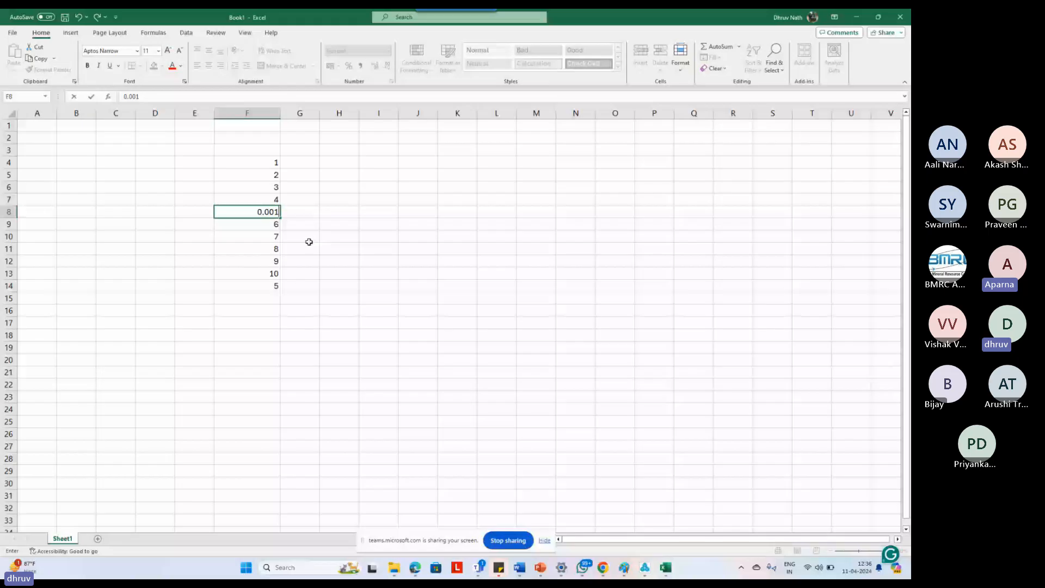
{"action": "key", "text": "Return"}
{"action": "left_click", "coordinate": [275, 212]}
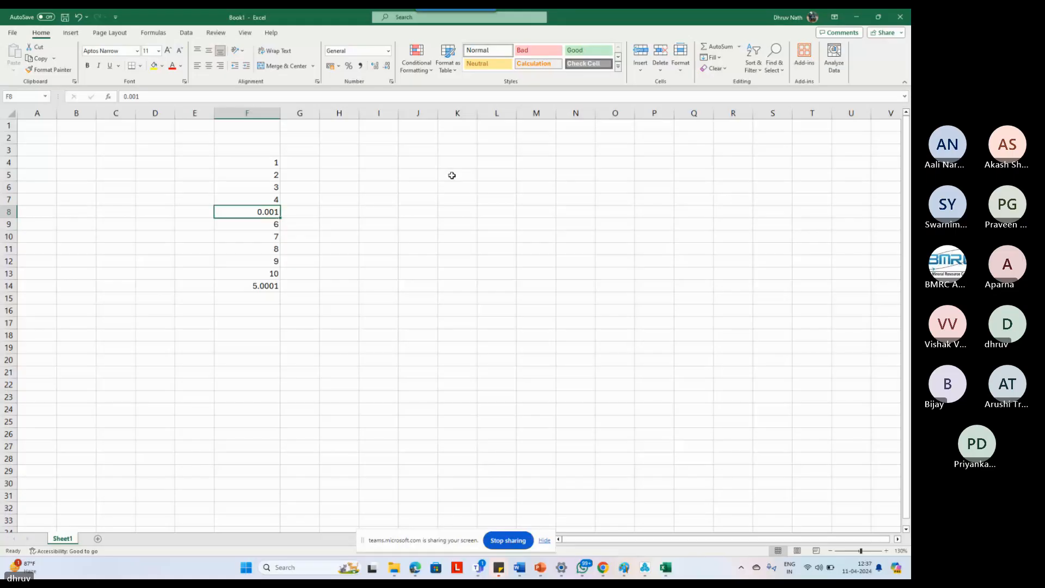
Switch to Studio RM, check the ZN column's data format, and finish the Text Wizard for assay.csv.
{"action": "key", "text": "alt+Tab"}
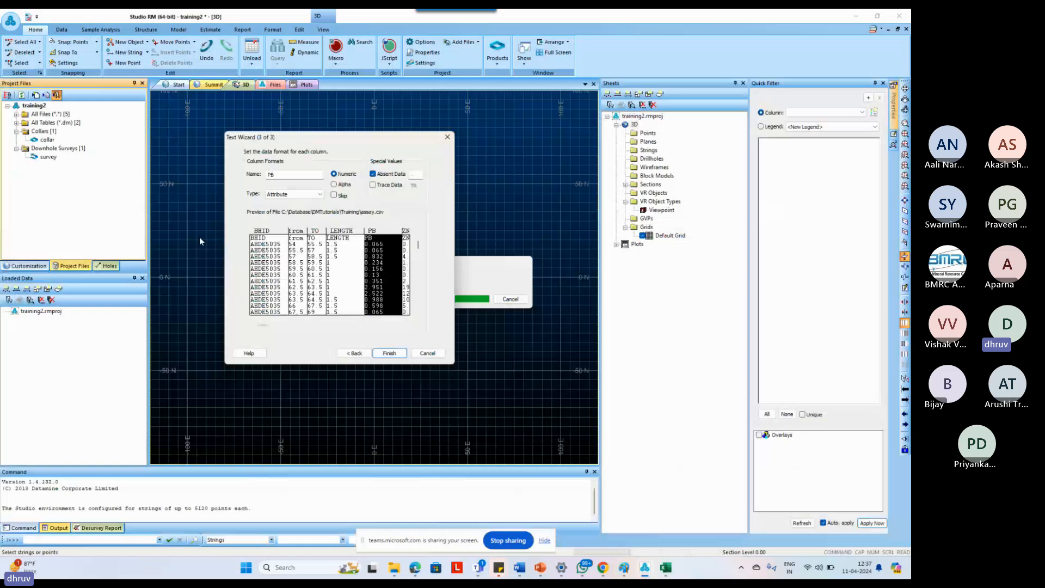
{"action": "left_click", "coordinate": [406, 256]}
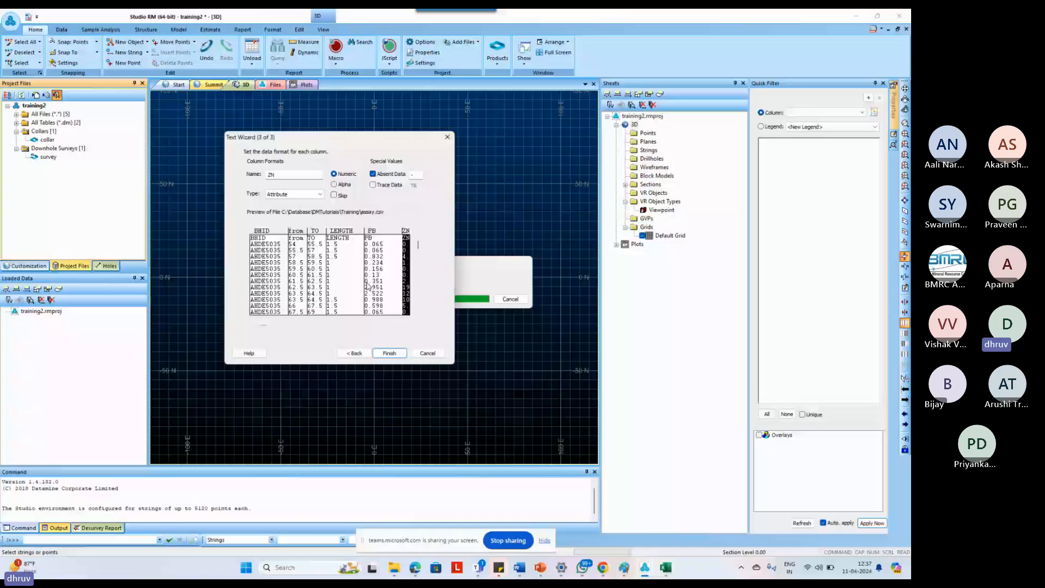
{"action": "key", "text": "Return"}
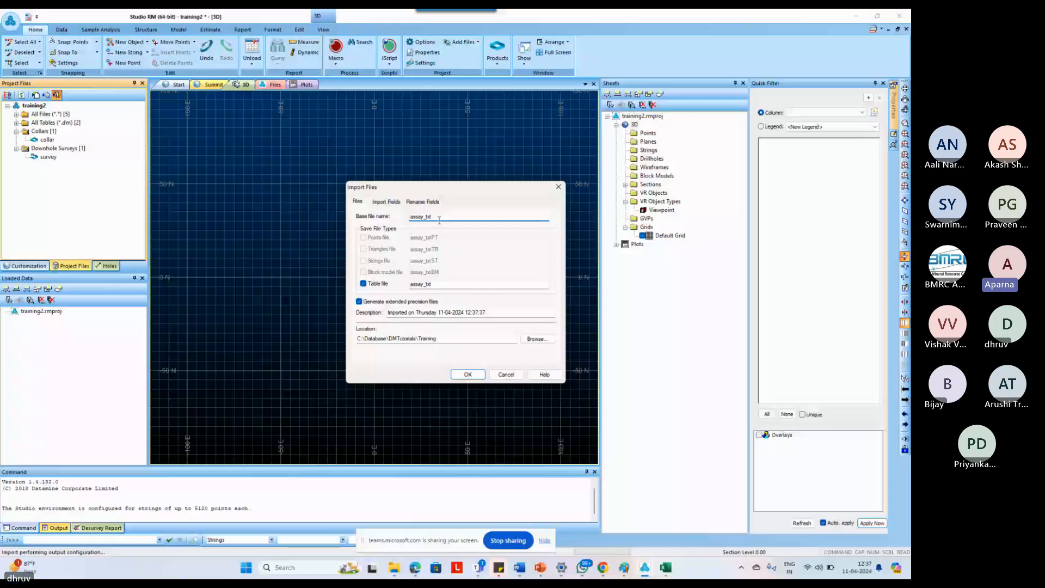
Shorten the base file name to assay and import the table into the project.
{"action": "key", "text": "BackSpace"}
{"action": "key", "text": "BackSpace"}
{"action": "key", "text": "BackSpace"}
{"action": "key", "text": "BackSpace"}
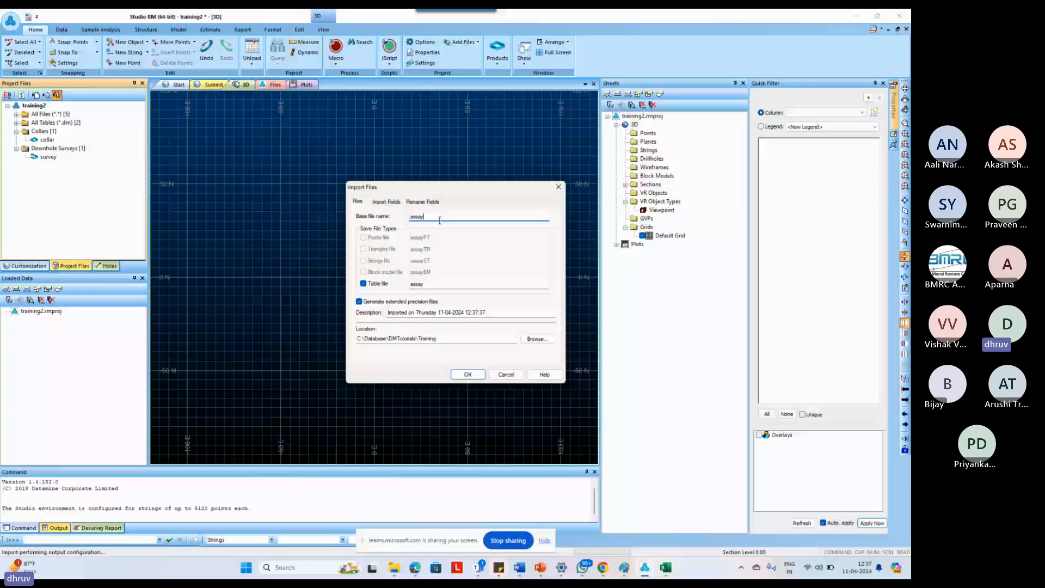
{"action": "key", "text": "Return"}
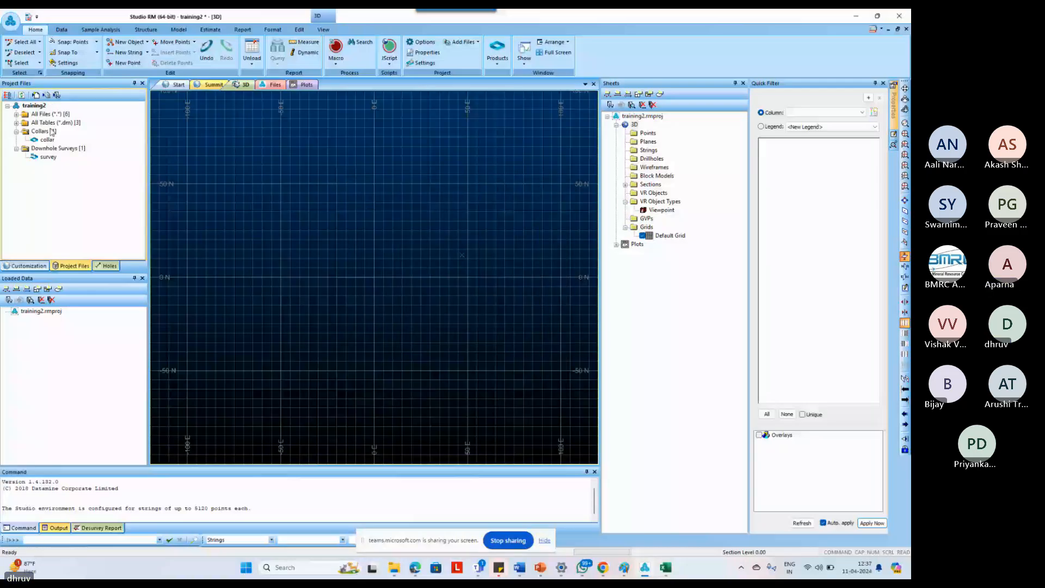
{"action": "double_click", "coordinate": [51, 132]}
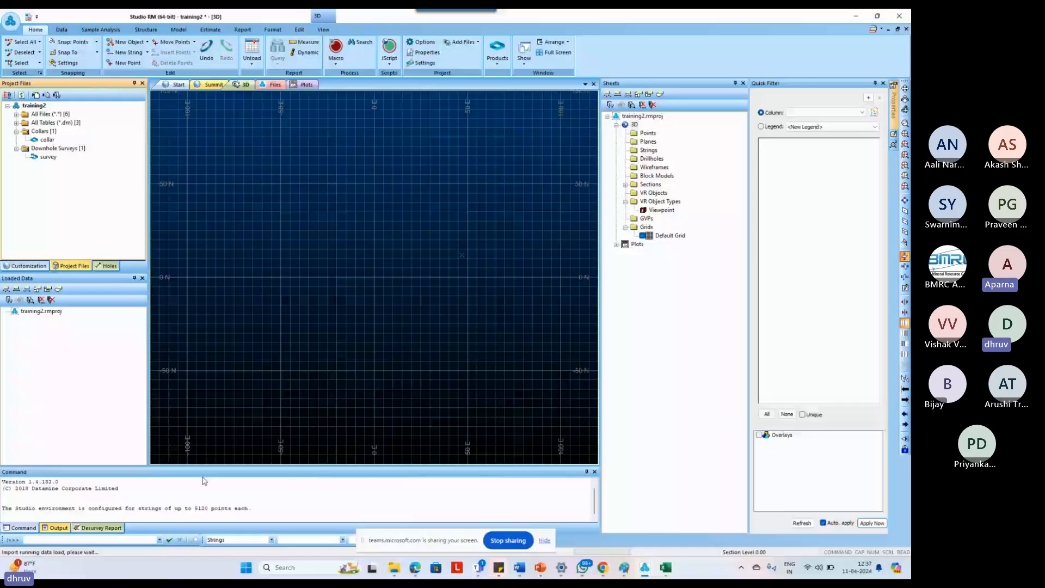
{"action": "left_click_drag", "start_coordinate": [213, 466], "coordinate": [237, 362]}
{"action": "left_click_drag", "start_coordinate": [239, 362], "coordinate": [242, 466]}
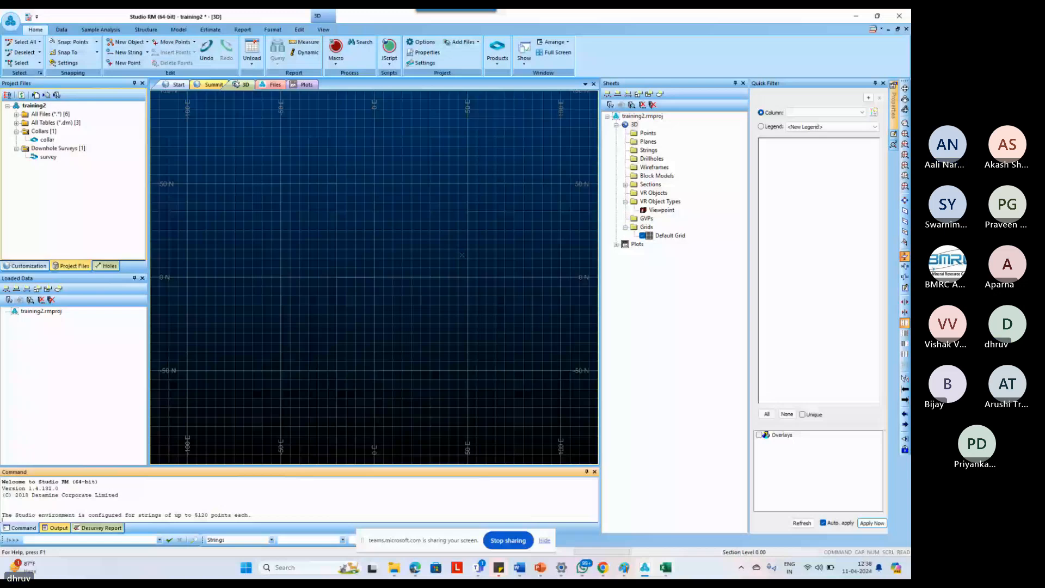
{"action": "key", "text": "alt+Tab"}
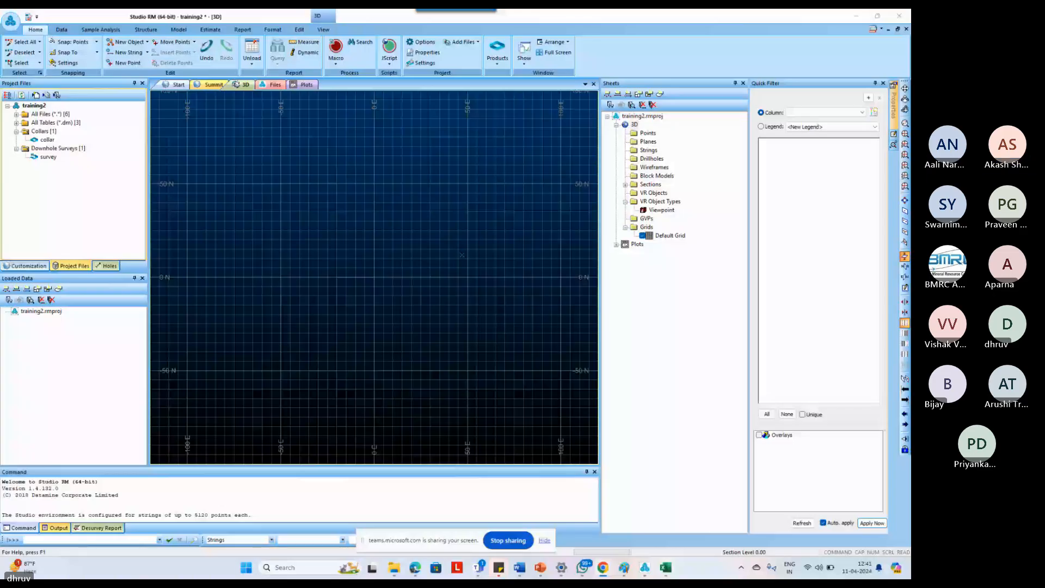
{"action": "key", "text": "super"}
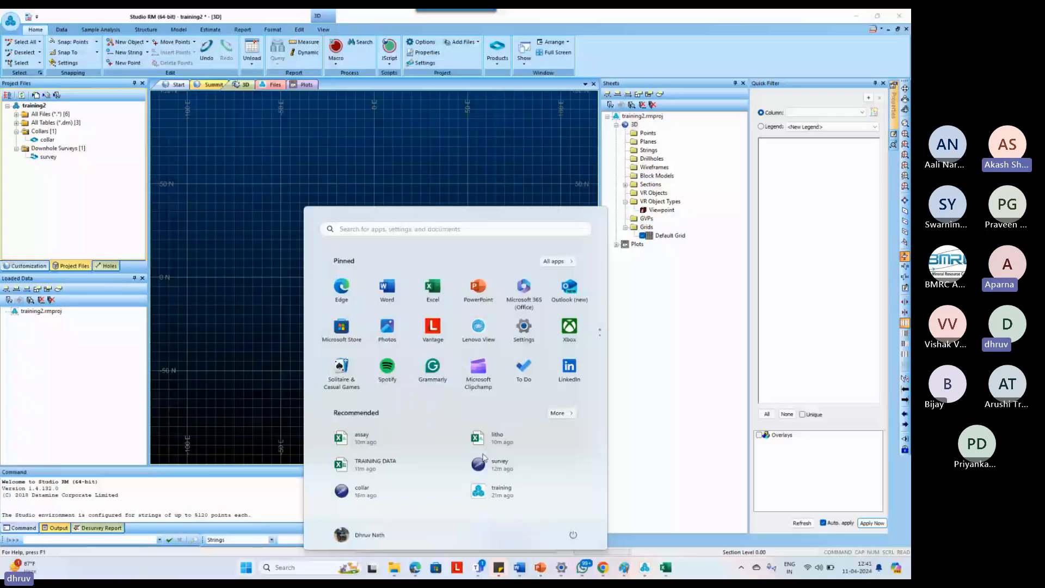
{"action": "key", "text": "super"}
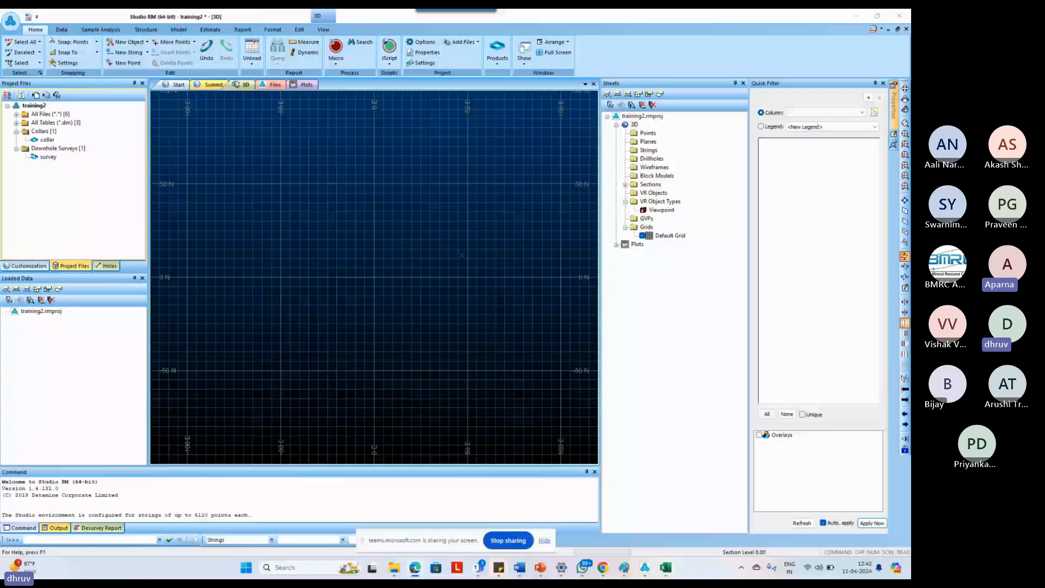
Switch to the browser, start the five-minute countdown timer, and return to Studio RM.
{"action": "key", "text": "alt+Tab"}
{"action": "left_click", "coordinate": [261, 407]}
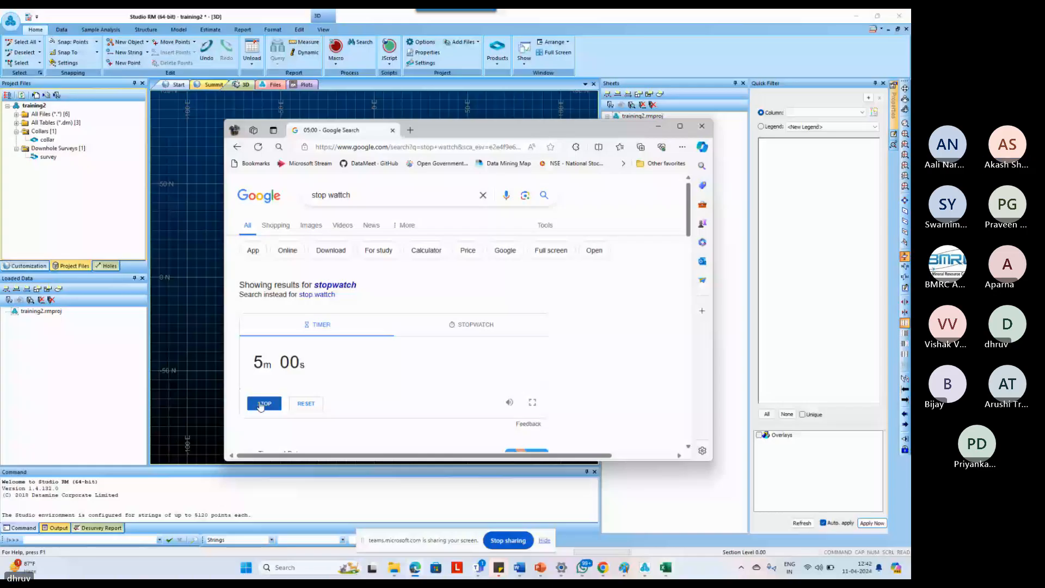
{"action": "left_click", "coordinate": [680, 127]}
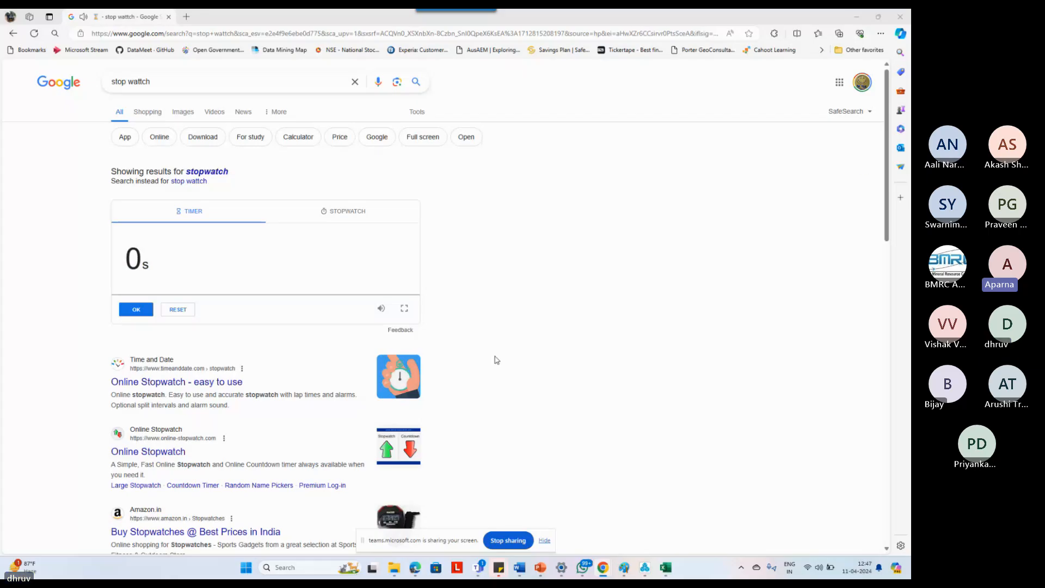
{"action": "left_click", "coordinate": [856, 18]}
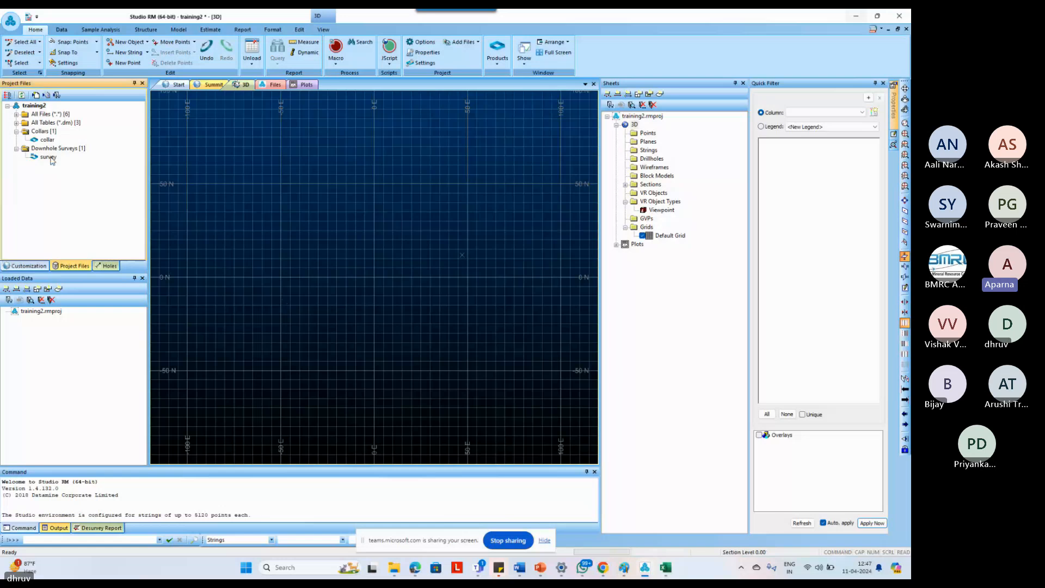
Start importing assay.csv as a table with the Text driver, using comma-delimited data and a header row at line 1.
{"action": "left_click", "coordinate": [17, 123]}
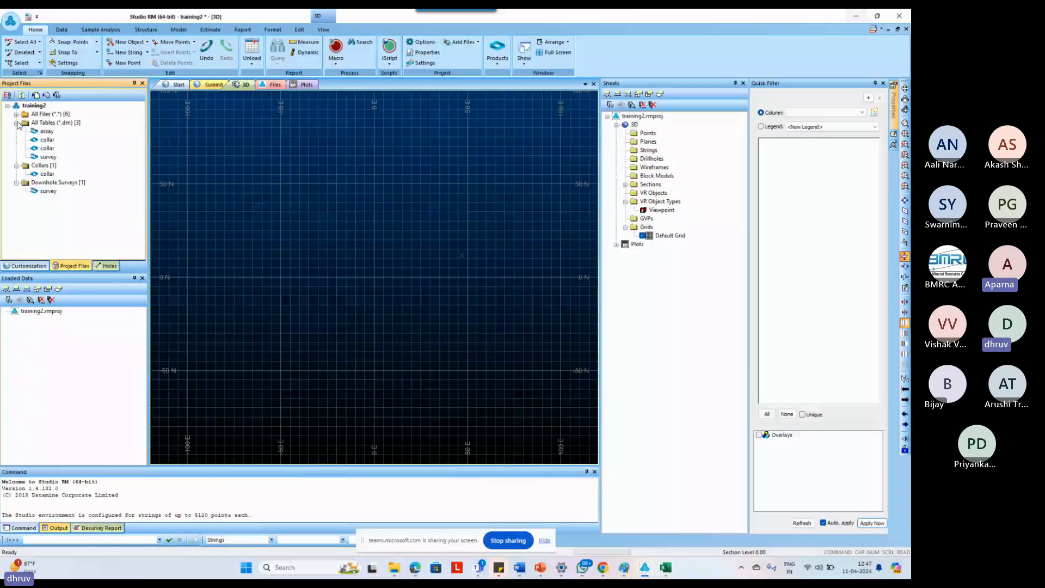
{"action": "right_click", "coordinate": [47, 131]}
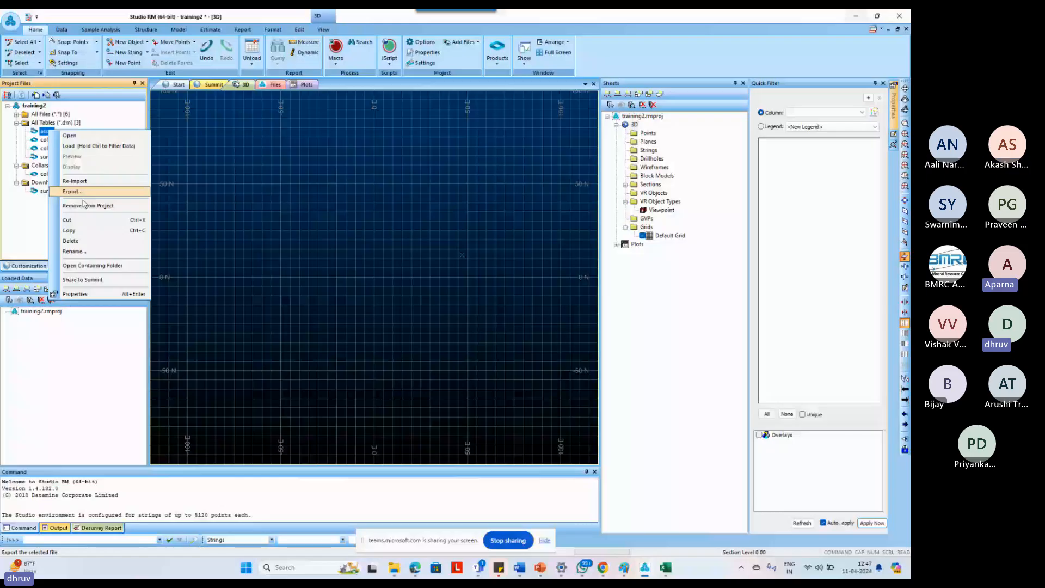
{"action": "left_click", "coordinate": [73, 191]}
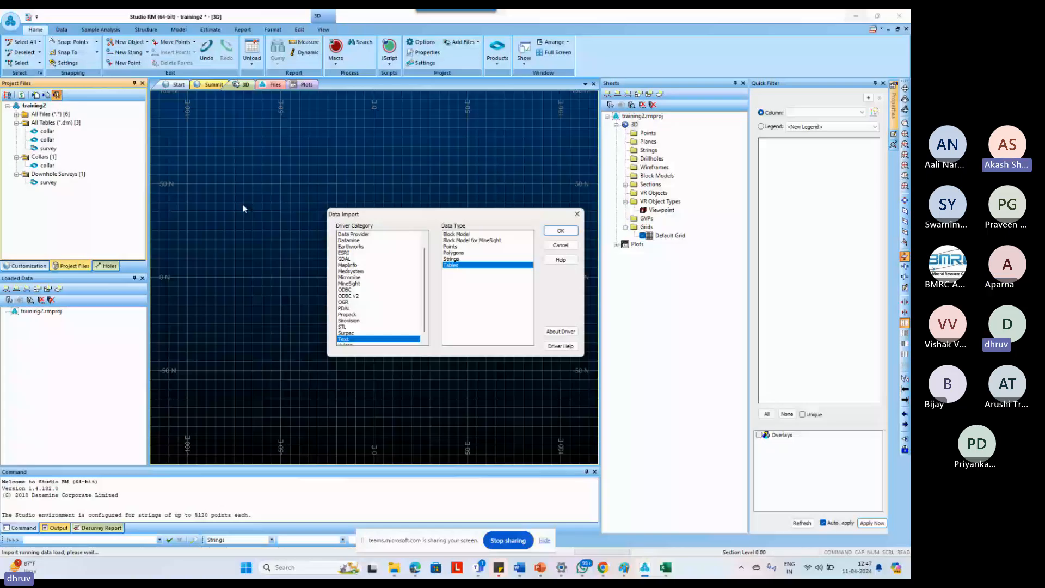
{"action": "left_click", "coordinate": [556, 230]}
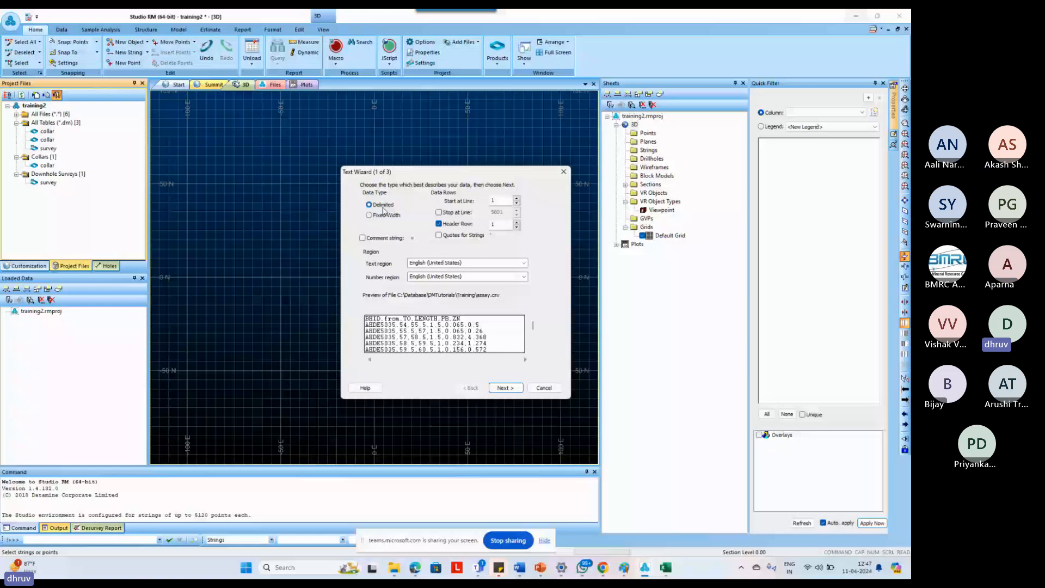
{"action": "left_click", "coordinate": [506, 388]}
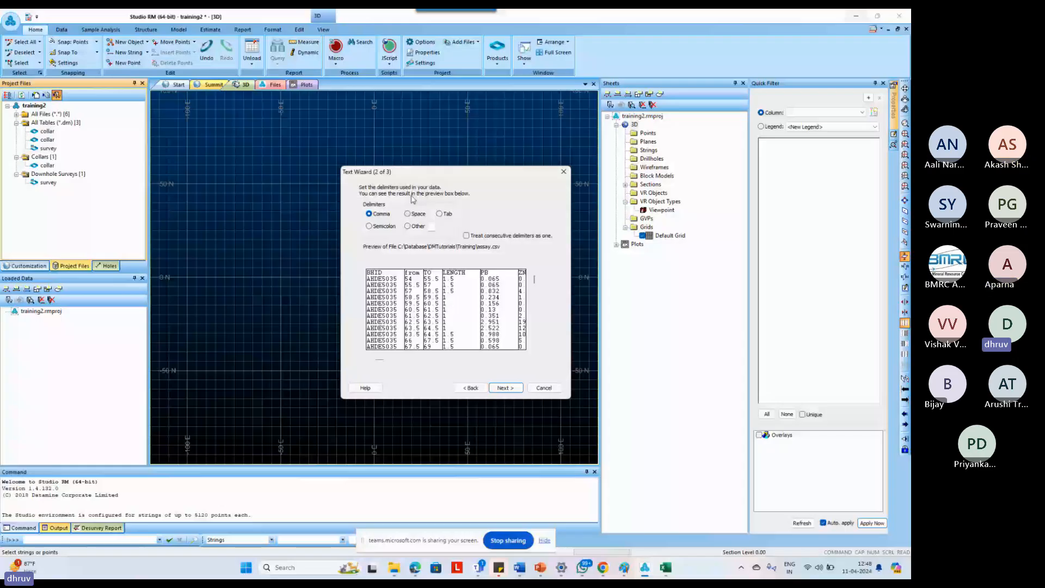
{"action": "left_click_drag", "start_coordinate": [409, 172], "coordinate": [358, 159]}
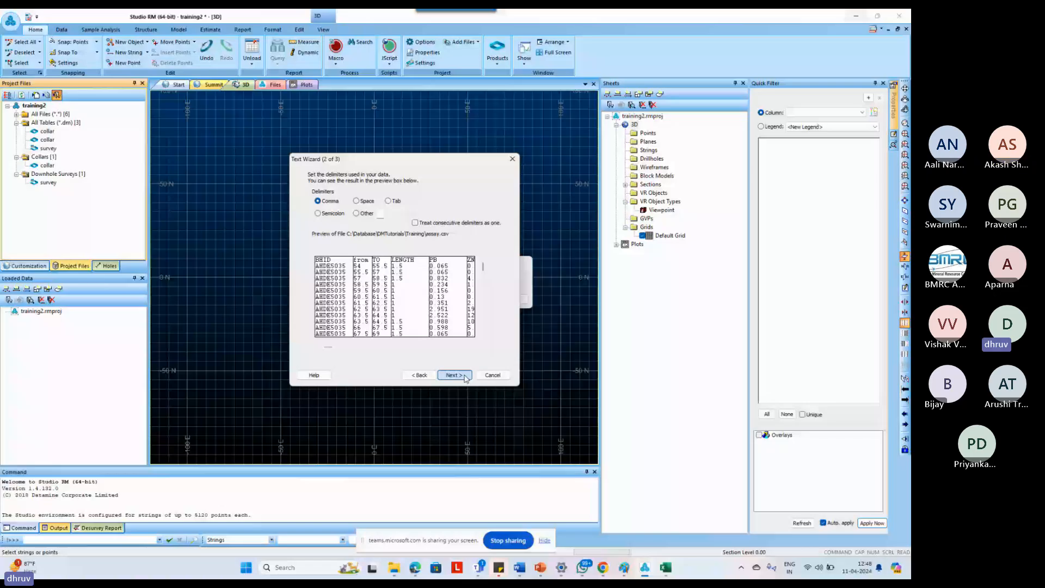
{"action": "left_click", "coordinate": [465, 375]}
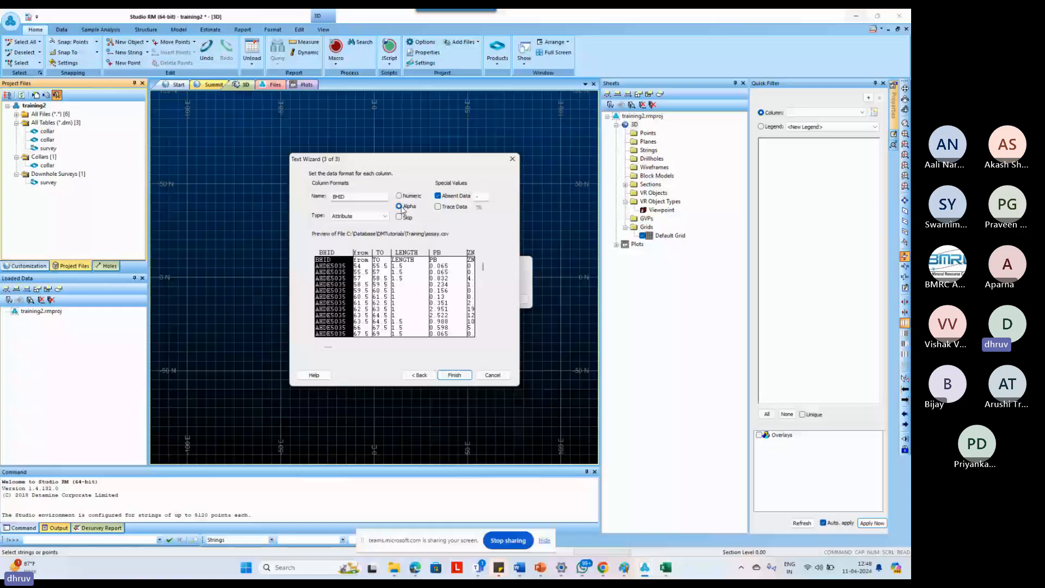
Set the from column's format to numeric and mark absent data in the PB column with "-".
{"action": "left_click", "coordinate": [365, 284]}
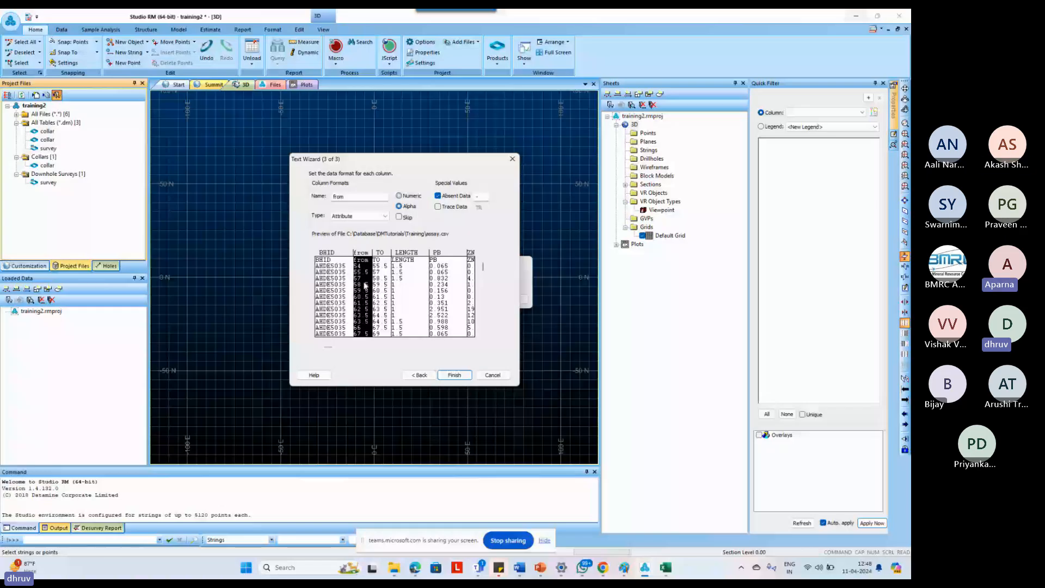
{"action": "left_click", "coordinate": [411, 198]}
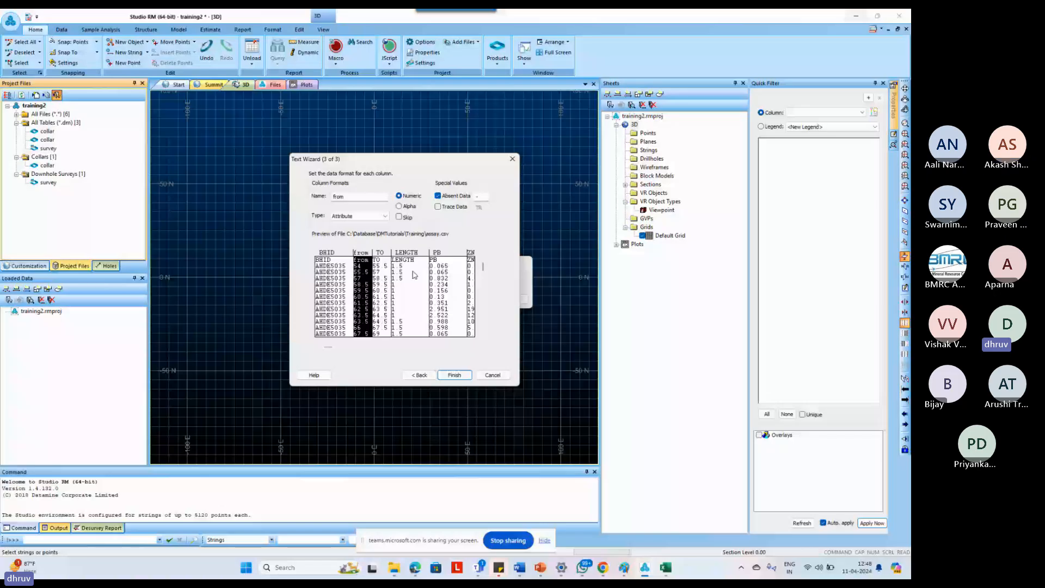
{"action": "left_click", "coordinate": [451, 278]}
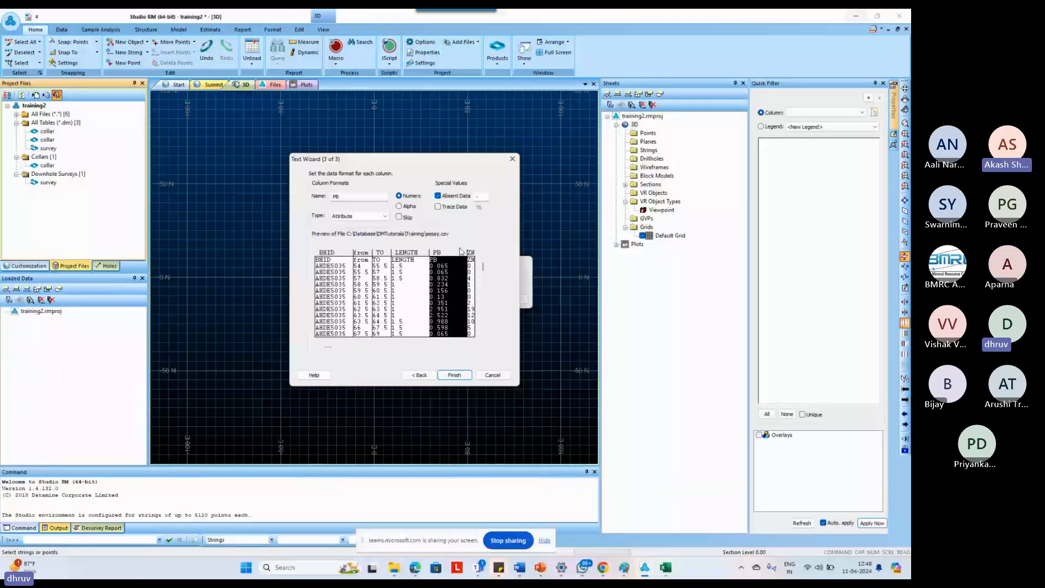
{"action": "left_click", "coordinate": [480, 196]}
{"action": "type", "text": "-"}
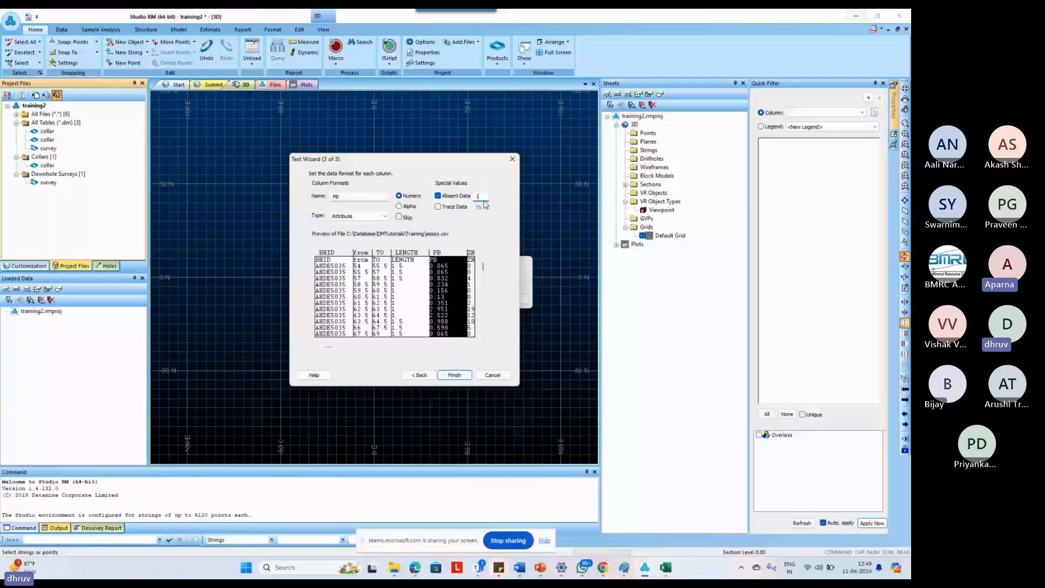
In the Excel workbook, try 0 and then "-" in cell F8 and inspect the average in F14 before returning to the import.
{"action": "key", "text": "alt+Tab"}
{"action": "left_click_drag", "start_coordinate": [265, 163], "coordinate": [266, 203]}
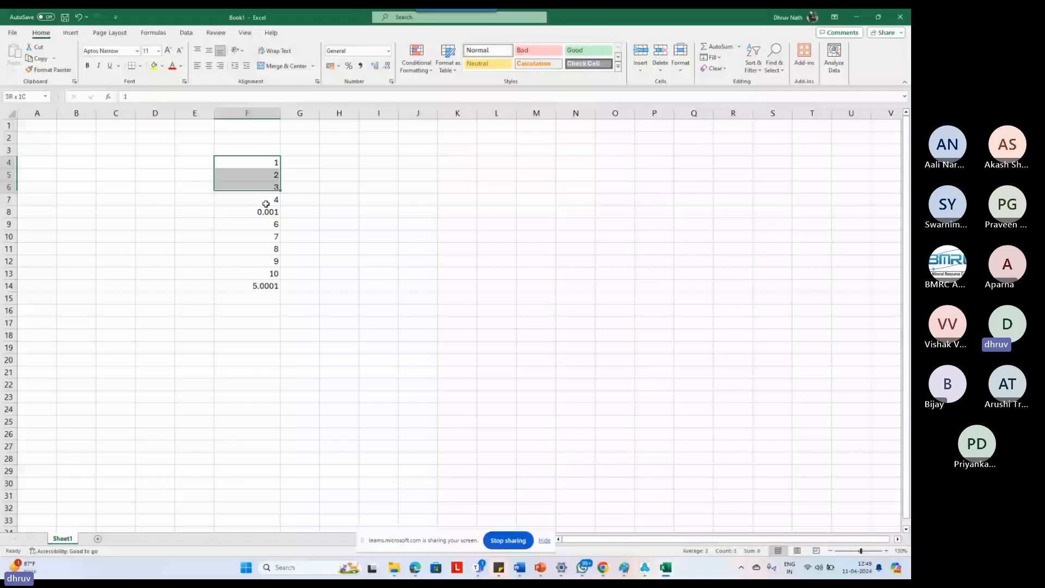
{"action": "key", "text": "ctrl+z"}
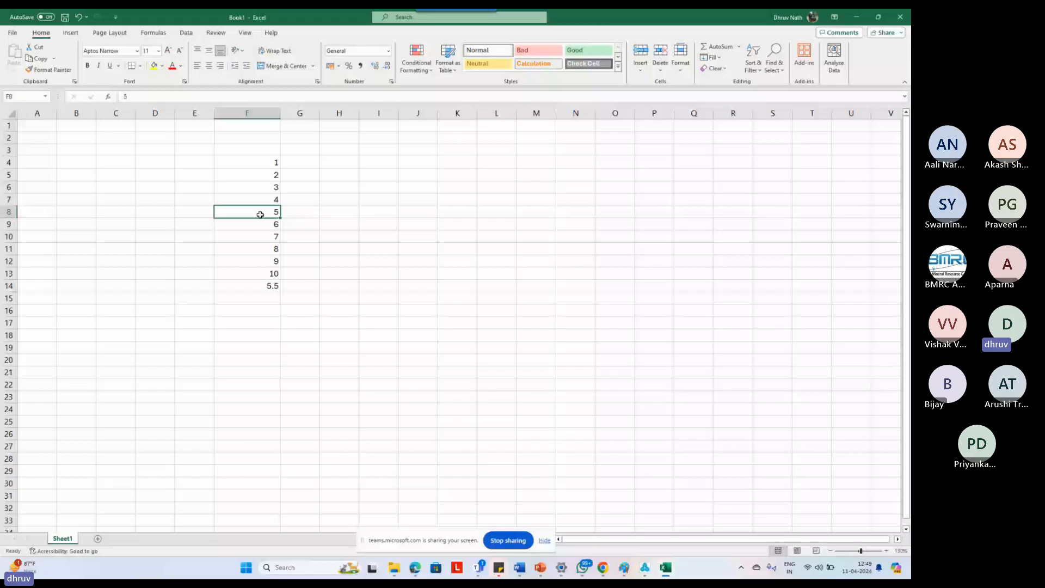
{"action": "type", "text": "0"}
{"action": "key", "text": "ctrl+Return"}
{"action": "type", "text": "-"}
{"action": "key", "text": "Return"}
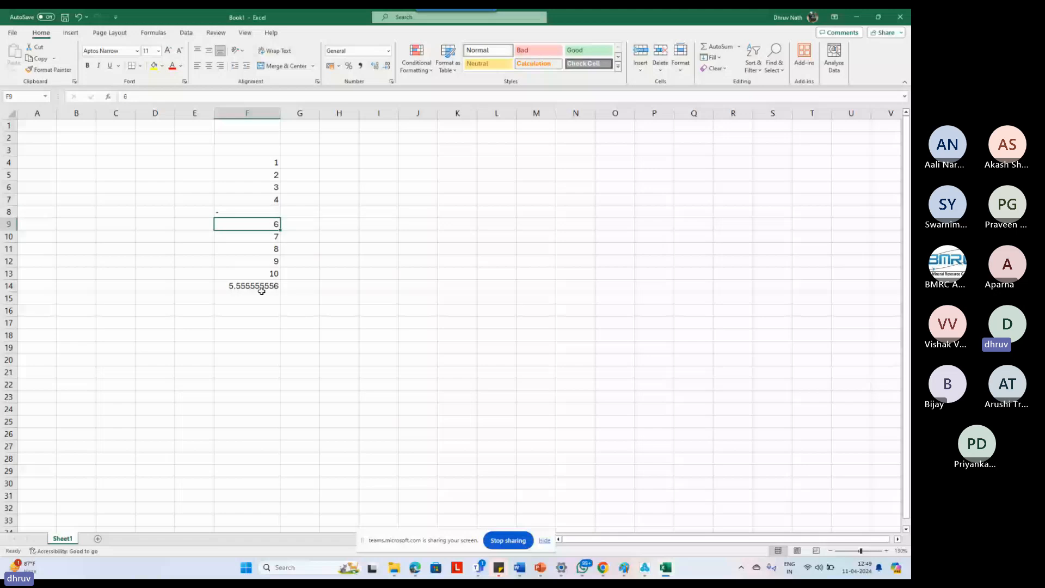
{"action": "left_click", "coordinate": [261, 290]}
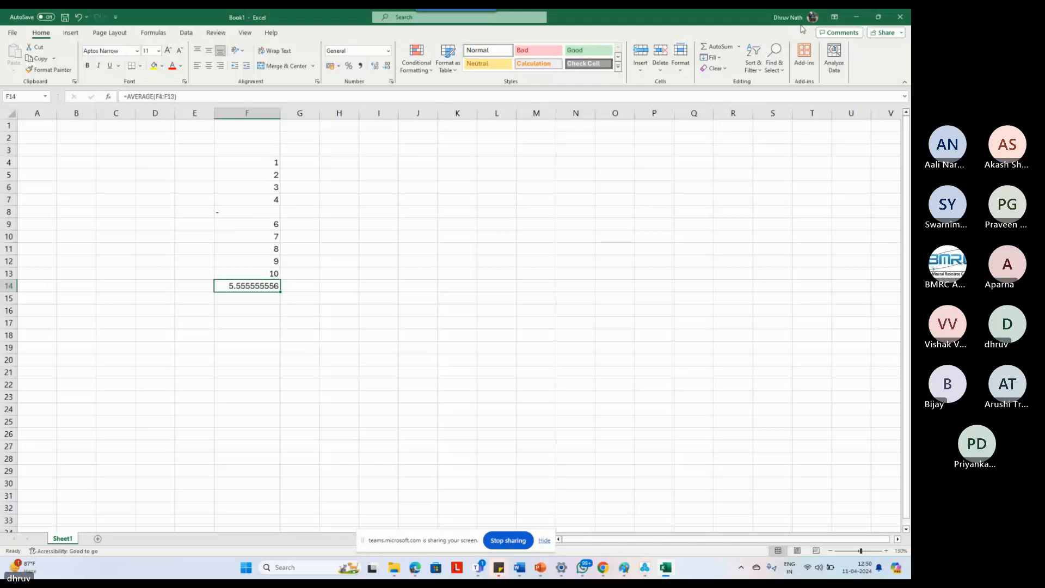
{"action": "left_click", "coordinate": [856, 17]}
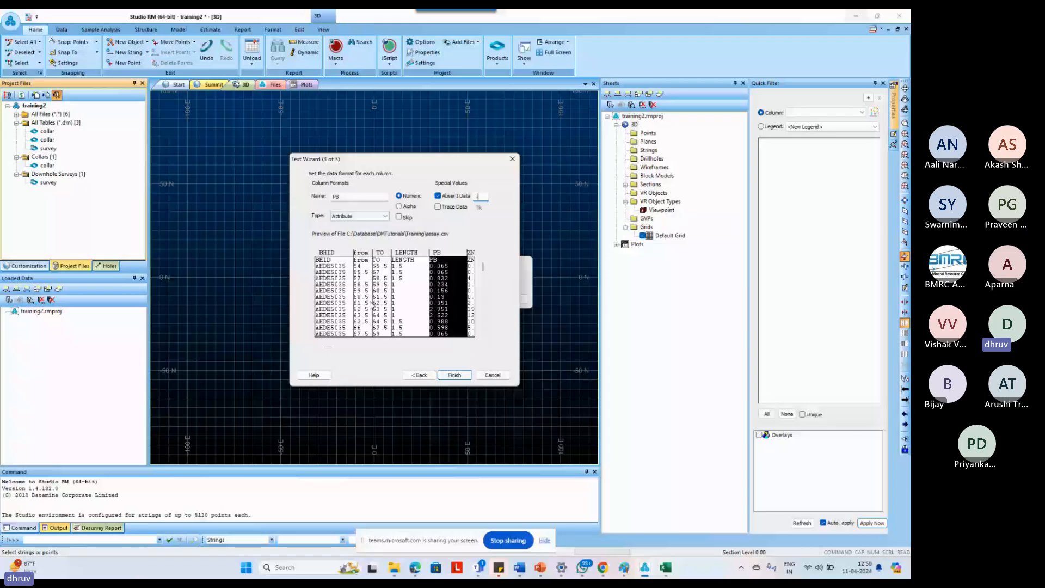
Finish the text import with the base file name assay in C:\Database\DMTutorials\Training.
{"action": "left_click", "coordinate": [455, 375]}
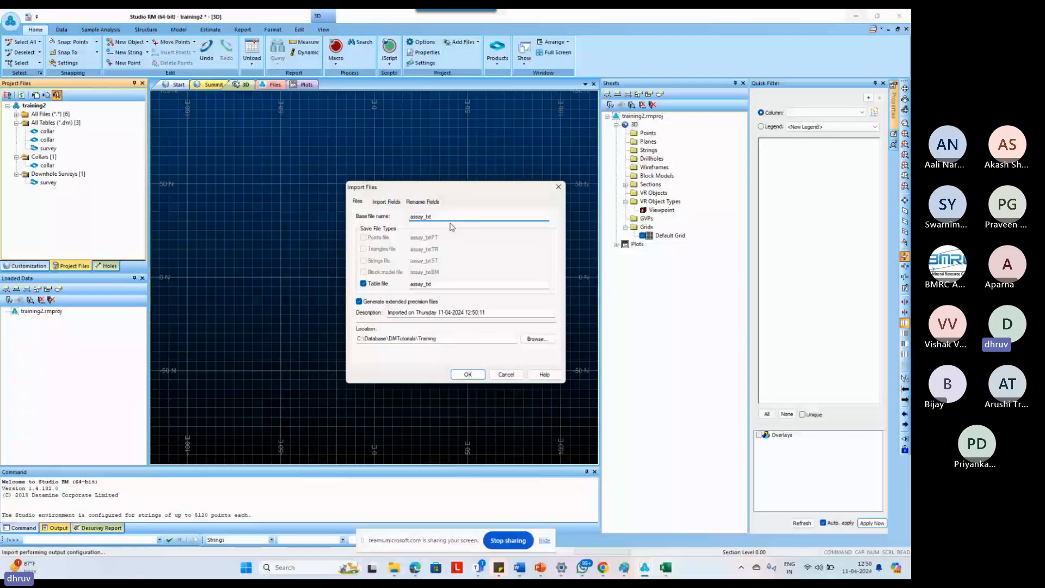
{"action": "key", "text": "BackSpace"}
{"action": "key", "text": "BackSpace"}
{"action": "key", "text": "BackSpace"}
{"action": "key", "text": "BackSpace"}
{"action": "left_click", "coordinate": [445, 338]}
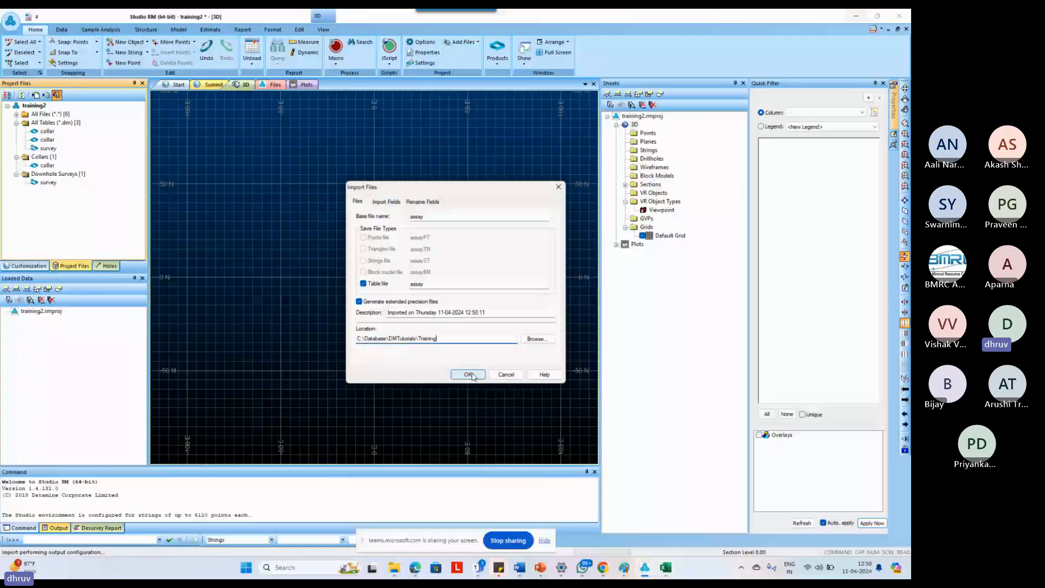
{"action": "left_click", "coordinate": [469, 374]}
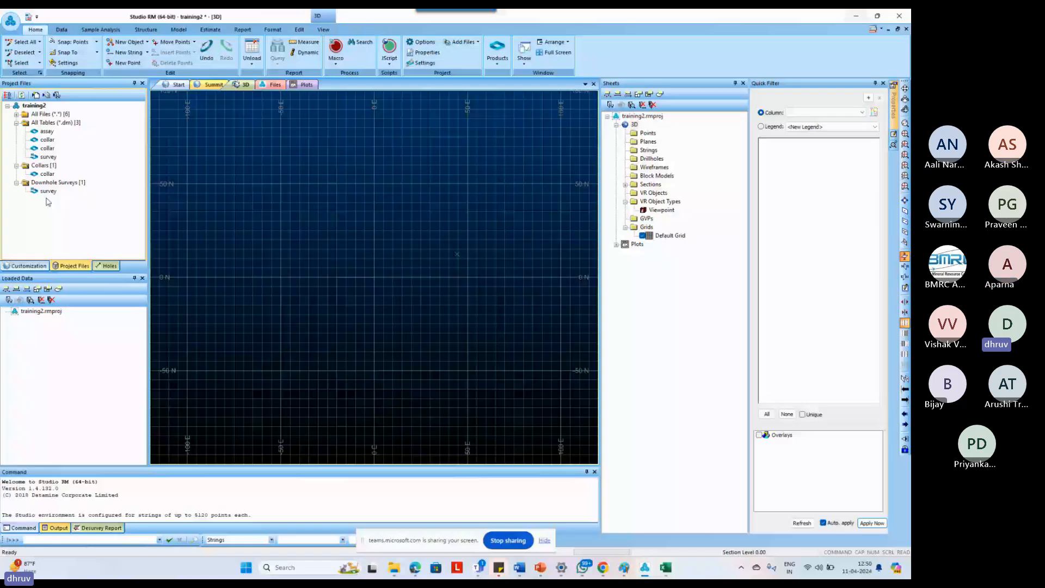
Open the imported assay table in the Table Editor and rename its from column to FROM.
{"action": "left_click", "coordinate": [45, 183]}
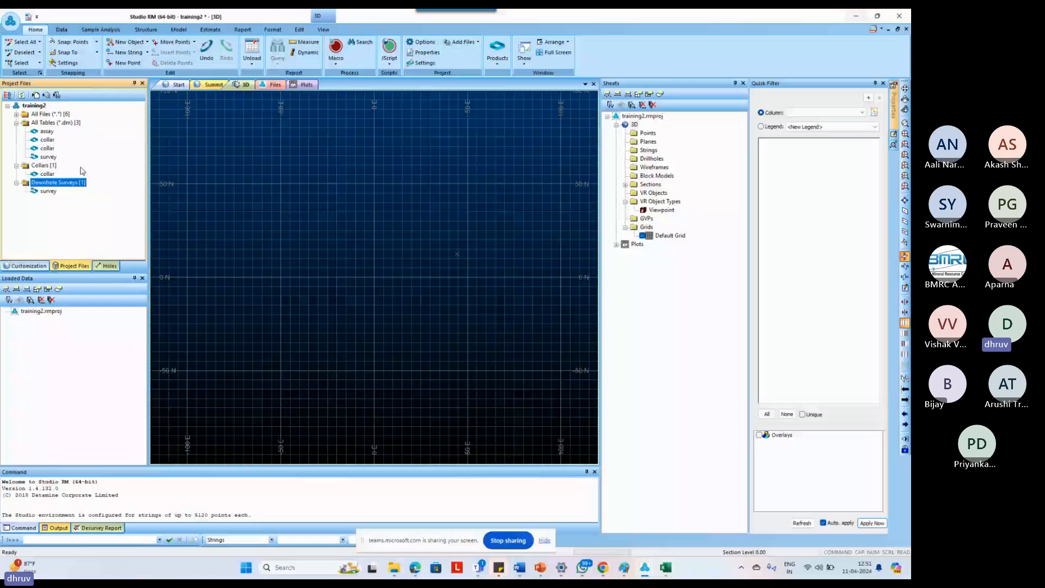
{"action": "left_click", "coordinate": [46, 133]}
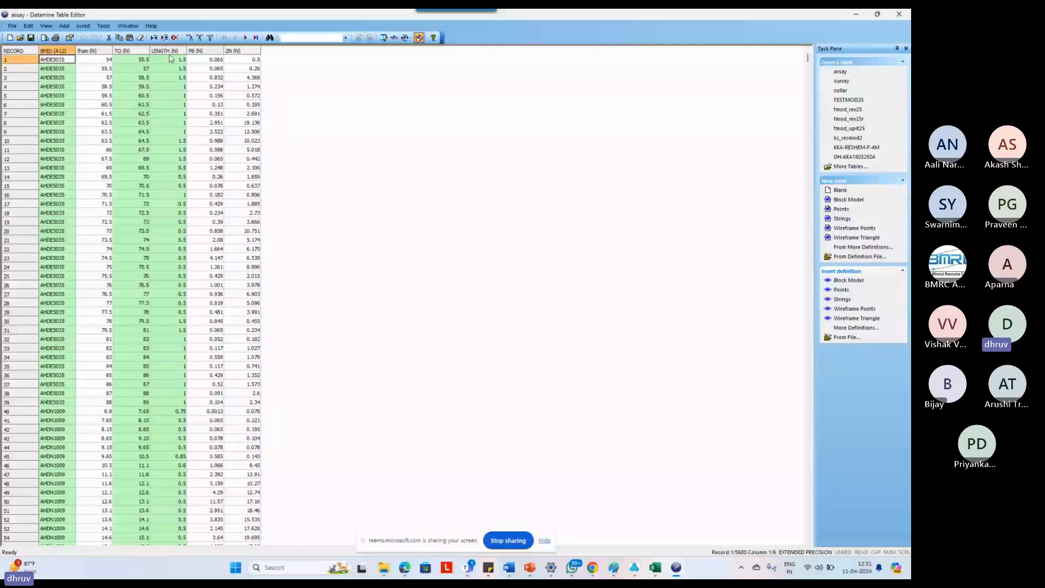
{"action": "left_click", "coordinate": [102, 52]}
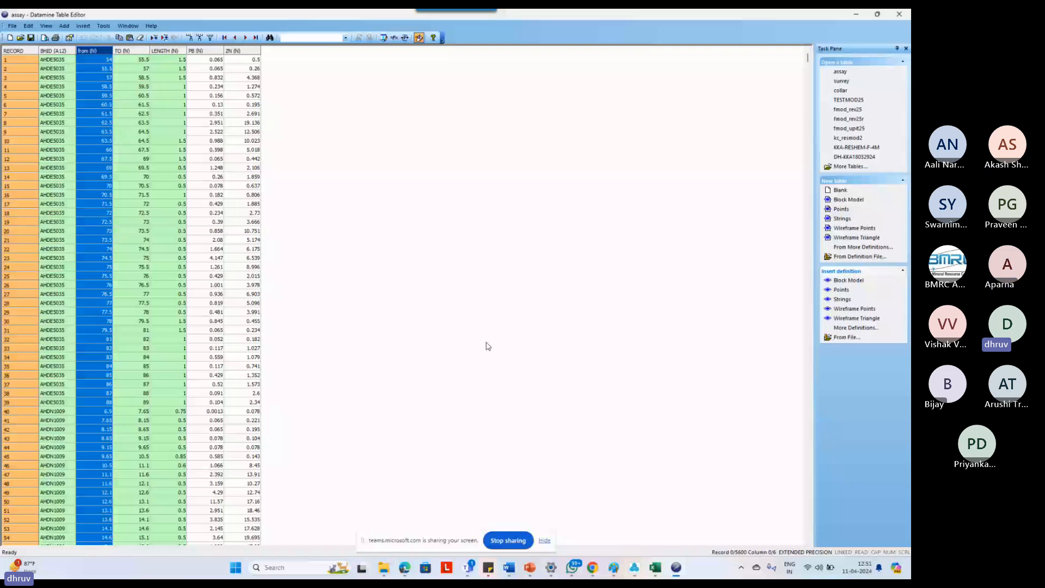
{"action": "left_click", "coordinate": [383, 37]}
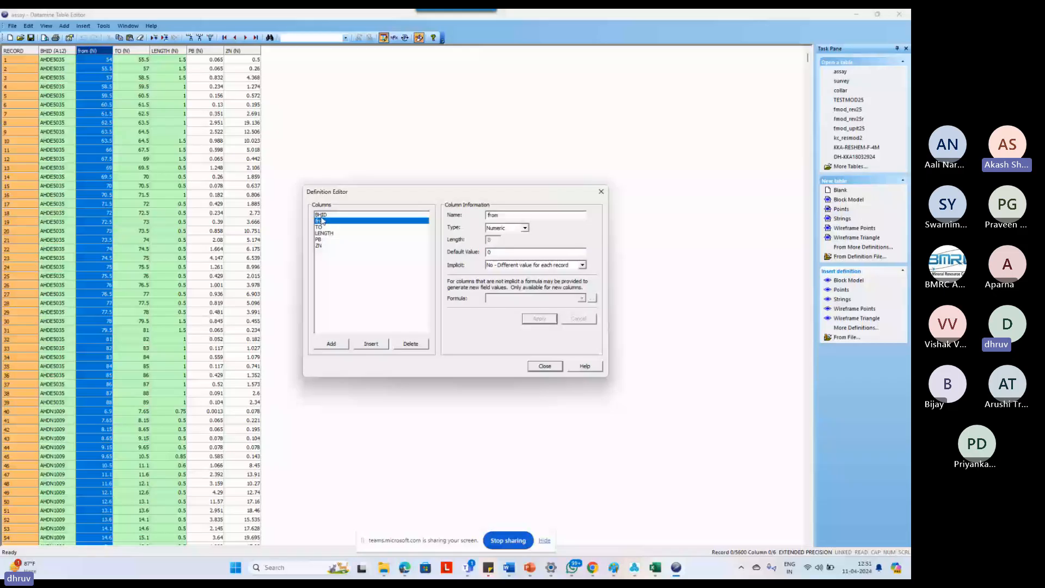
{"action": "left_click_drag", "start_coordinate": [500, 215], "coordinate": [468, 214]}
{"action": "type", "text": "FROM"}
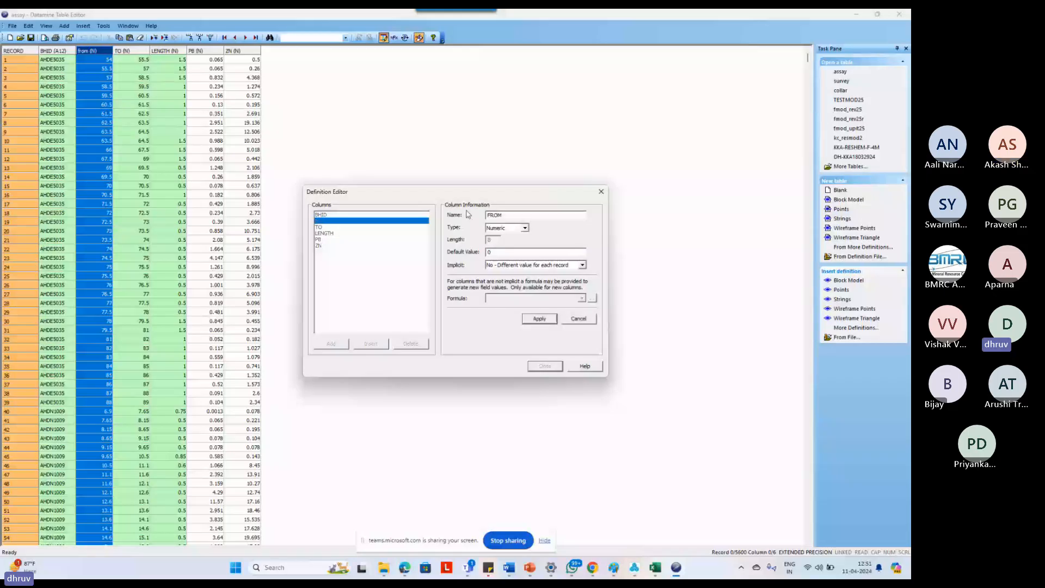
{"action": "left_click", "coordinate": [540, 319]}
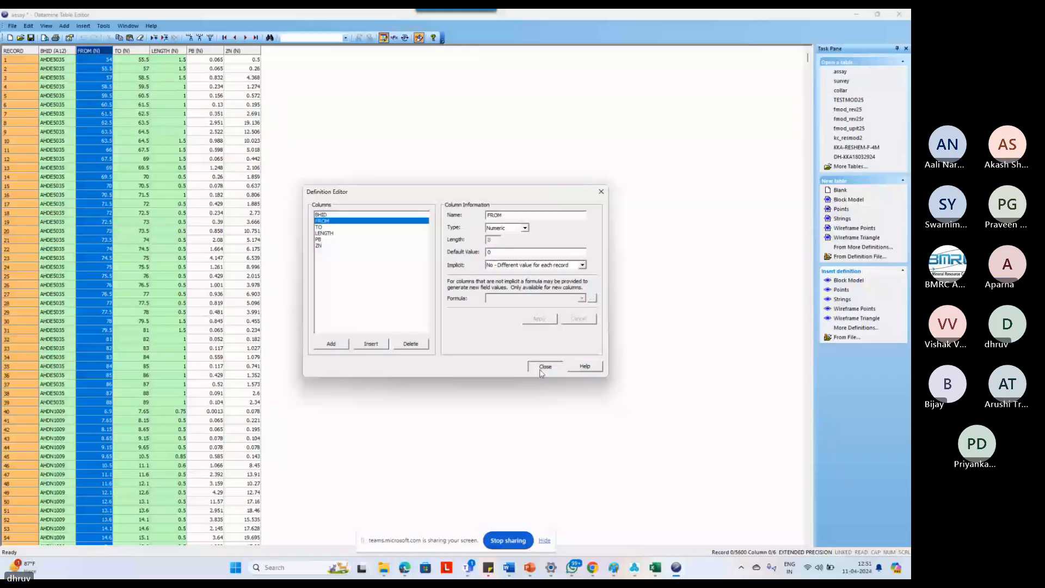
{"action": "left_click", "coordinate": [544, 367]}
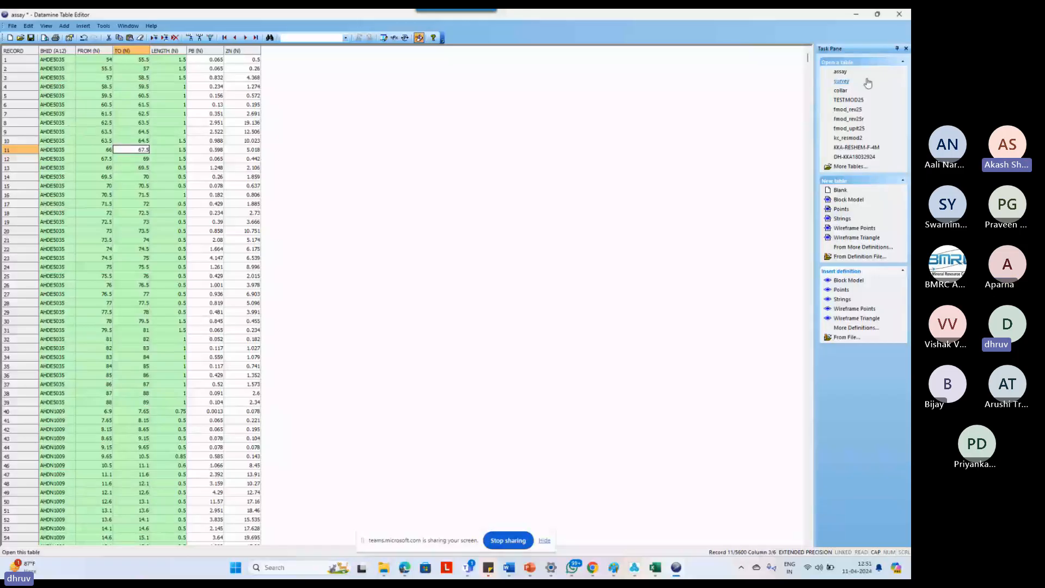
Switch to the assay CSV in Excel and rename the header in cell B1 to FROM.
{"action": "left_click", "coordinate": [655, 570]}
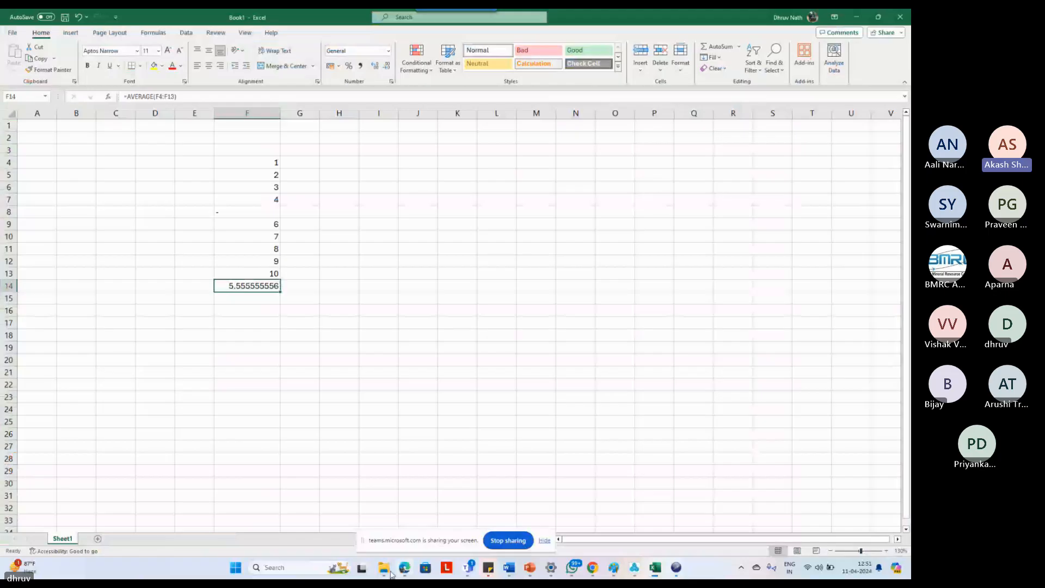
{"action": "left_click", "coordinate": [384, 569]}
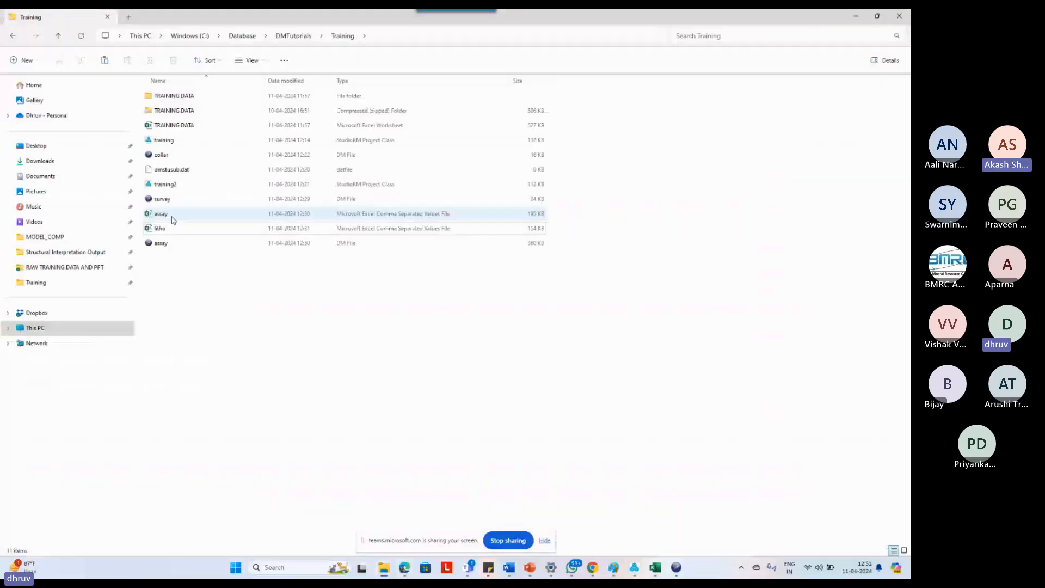
{"action": "key", "text": "alt+Tab"}
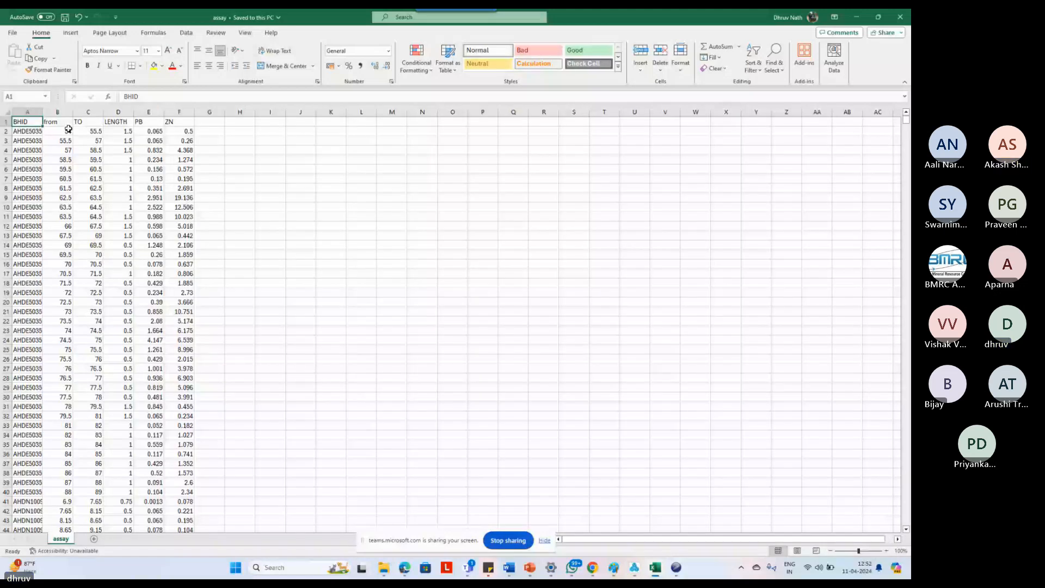
{"action": "left_click", "coordinate": [64, 123]}
{"action": "type", "text": "FROM"}
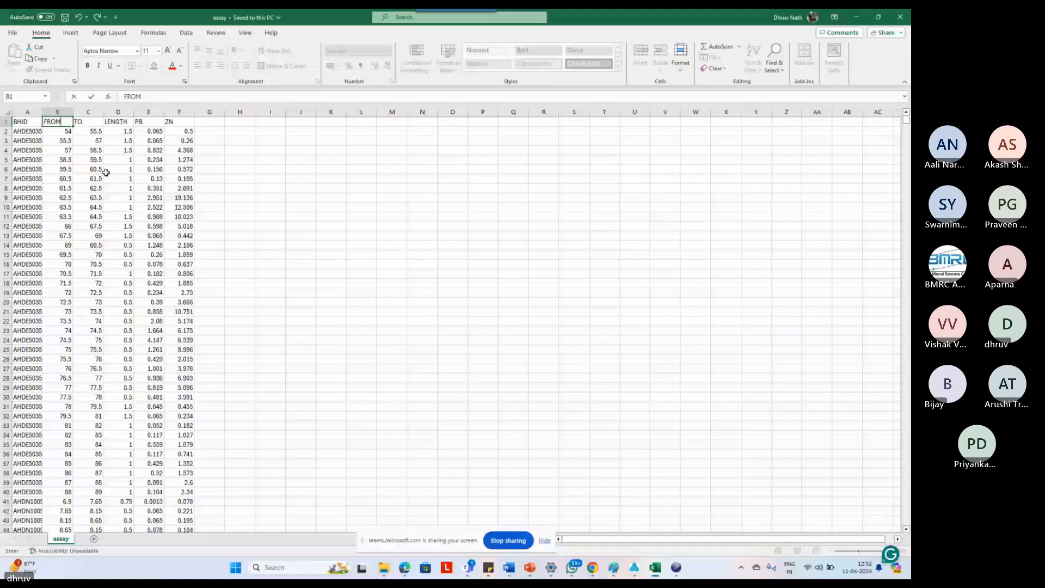
{"action": "left_click", "coordinate": [331, 188]}
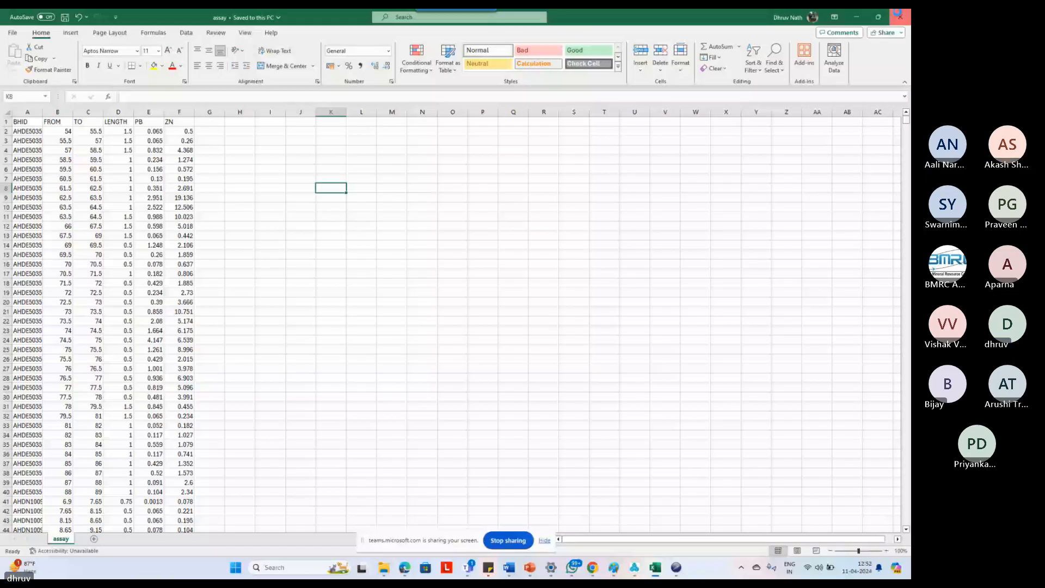
Return to the Datamine Table Editor and close the assay table without saving its changes.
{"action": "left_click", "coordinate": [678, 573]}
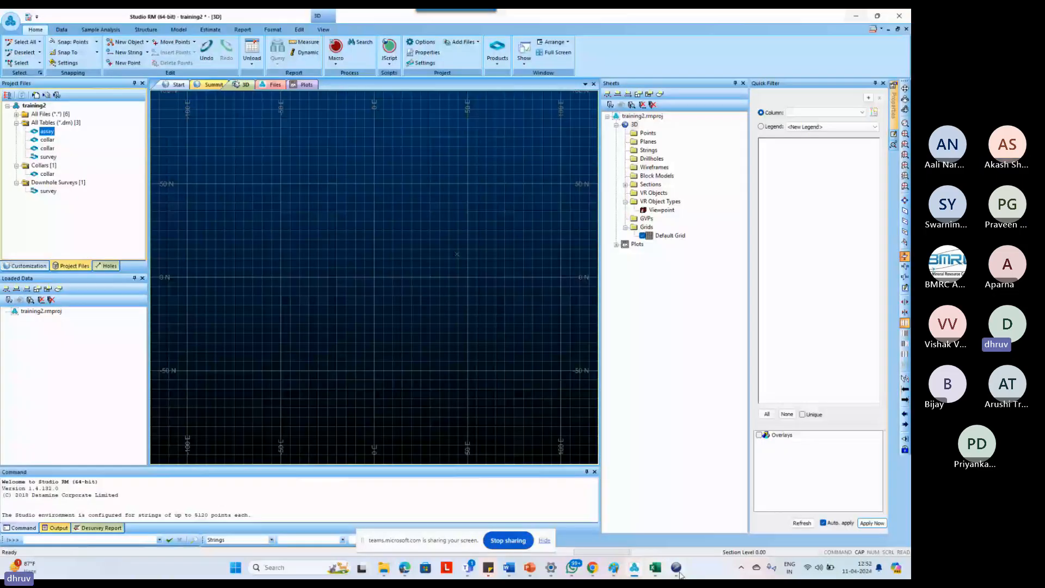
{"action": "left_click", "coordinate": [677, 570]}
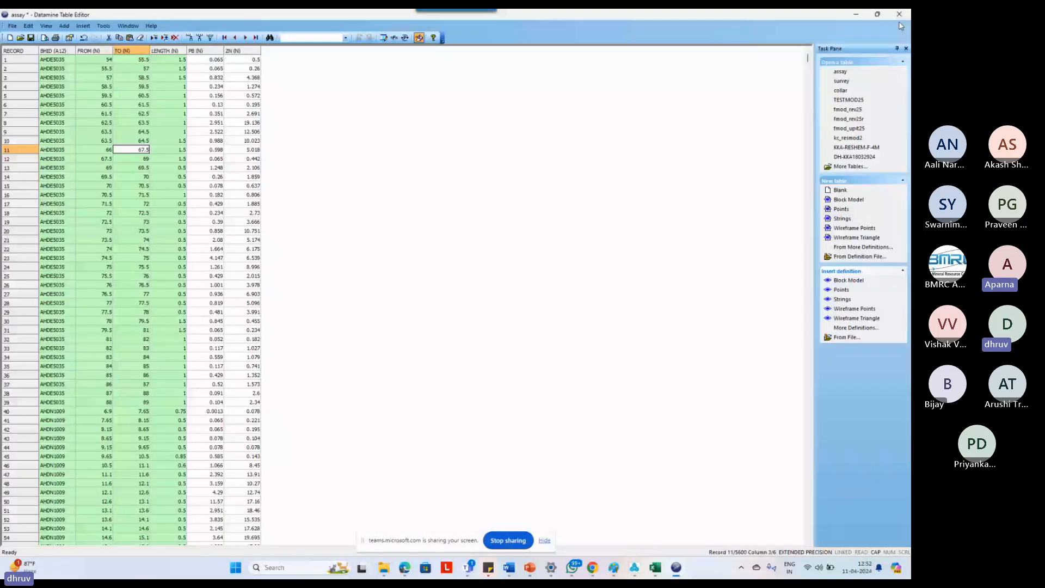
{"action": "left_click", "coordinate": [900, 14]}
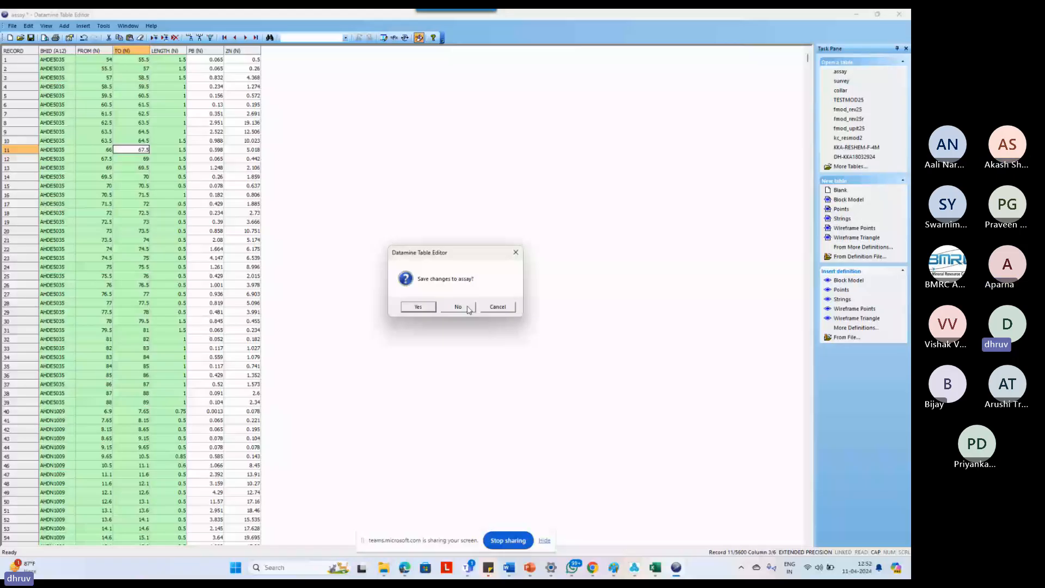
{"action": "left_click", "coordinate": [459, 307]}
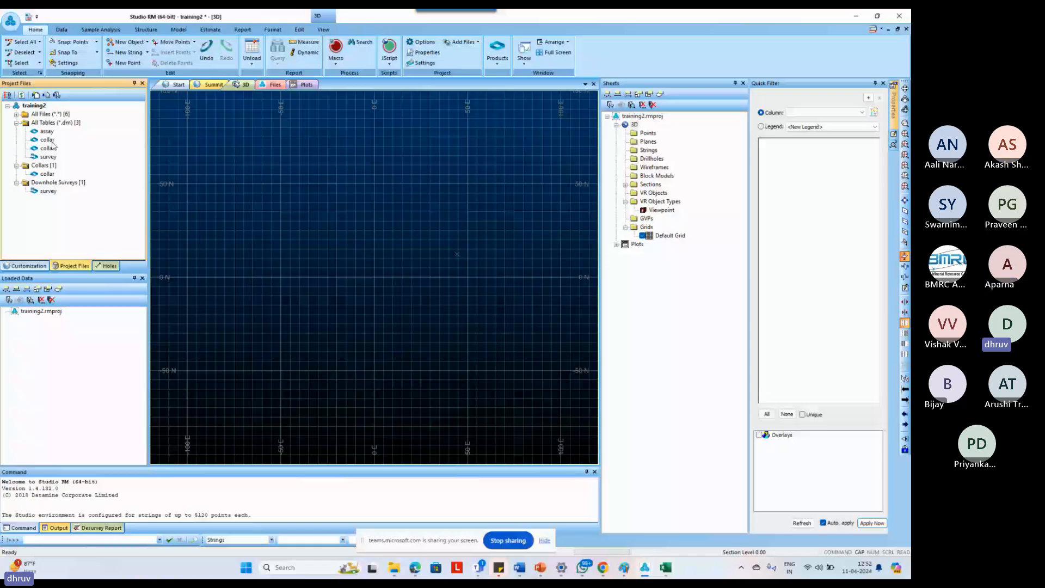
Start a new text table import in the training2 project using the assay CSV file as the source.
{"action": "right_click", "coordinate": [46, 131]}
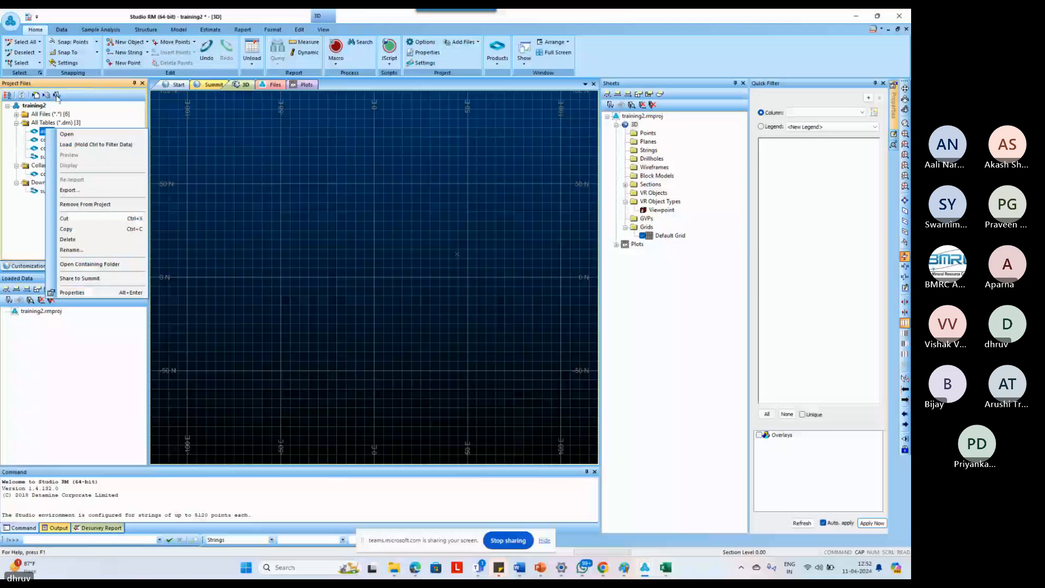
{"action": "left_click", "coordinate": [57, 96]}
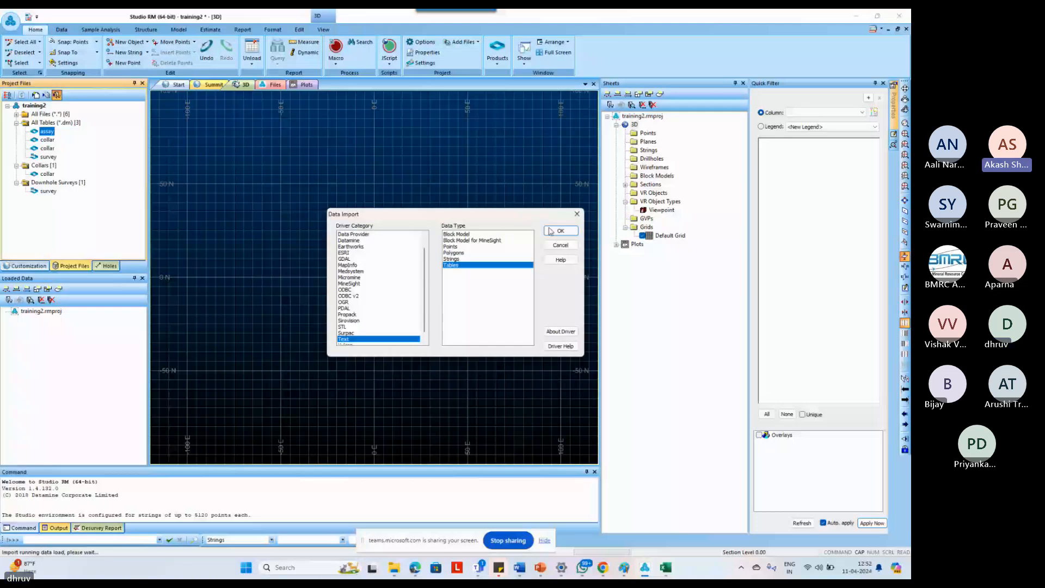
{"action": "left_click", "coordinate": [560, 231]}
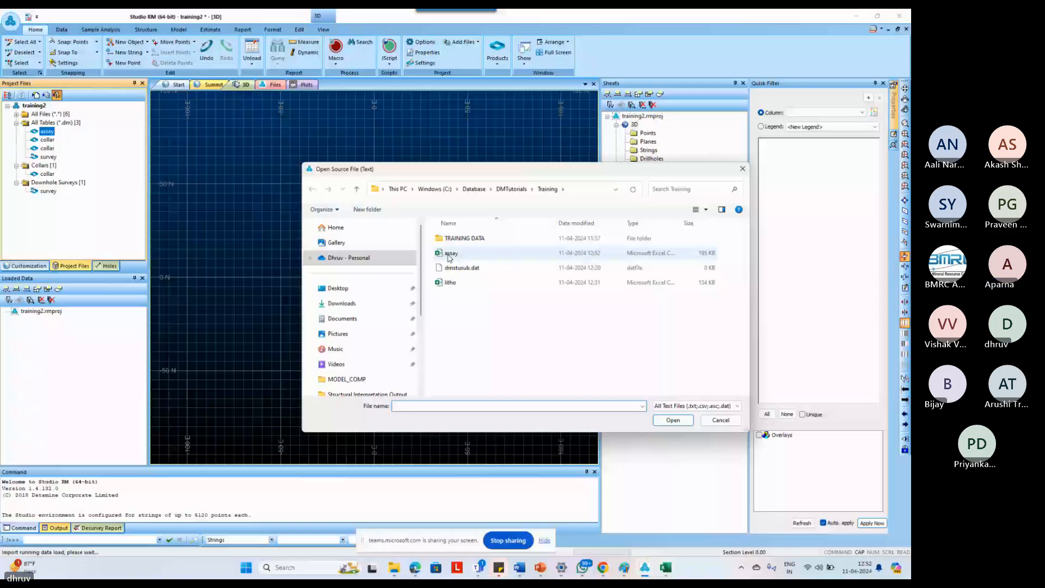
{"action": "double_click", "coordinate": [449, 254]}
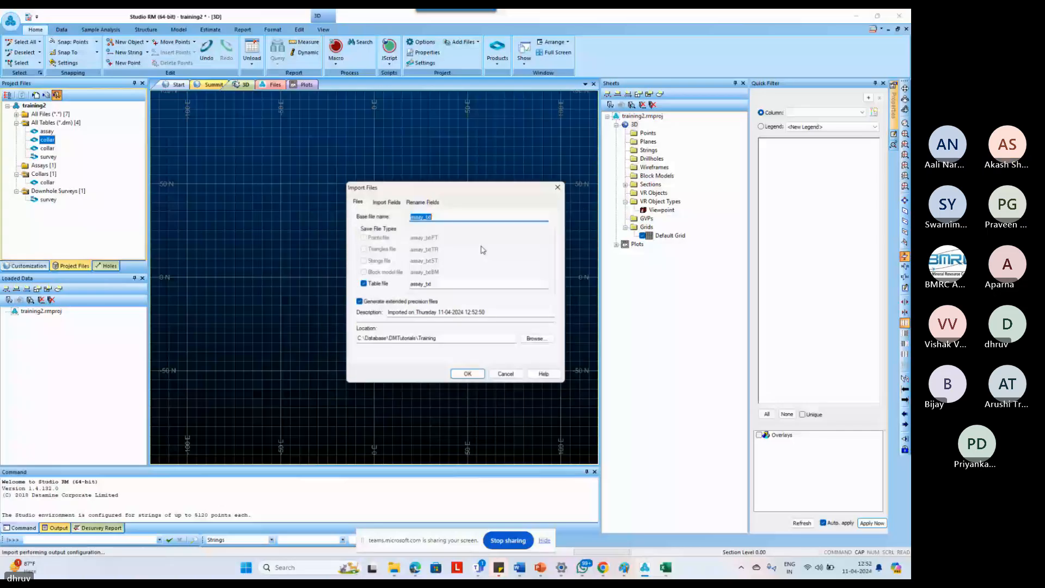
Finish the import with the base file name assay and check the imported table in the Table Editor.
{"action": "left_click", "coordinate": [465, 218]}
{"action": "key", "text": "BackSpace"}
{"action": "key", "text": "BackSpace"}
{"action": "key", "text": "BackSpace"}
{"action": "key", "text": "BackSpace"}
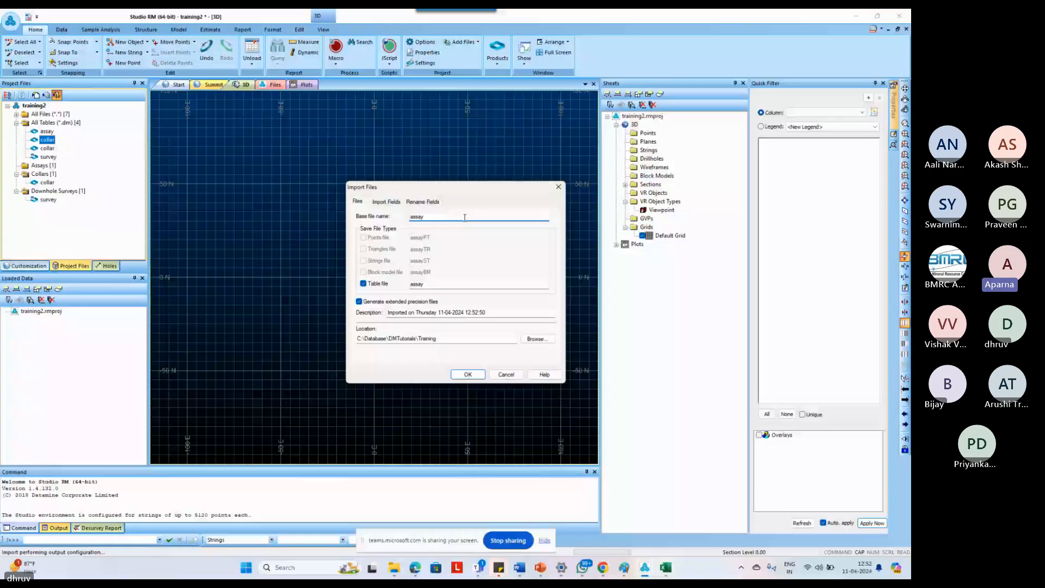
{"action": "key", "text": "Return"}
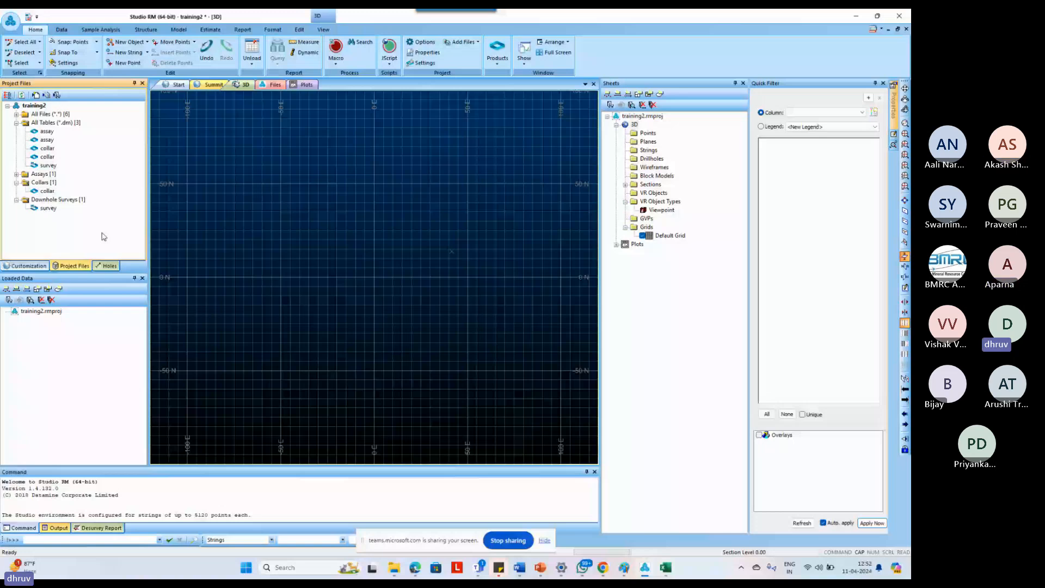
{"action": "double_click", "coordinate": [41, 184]}
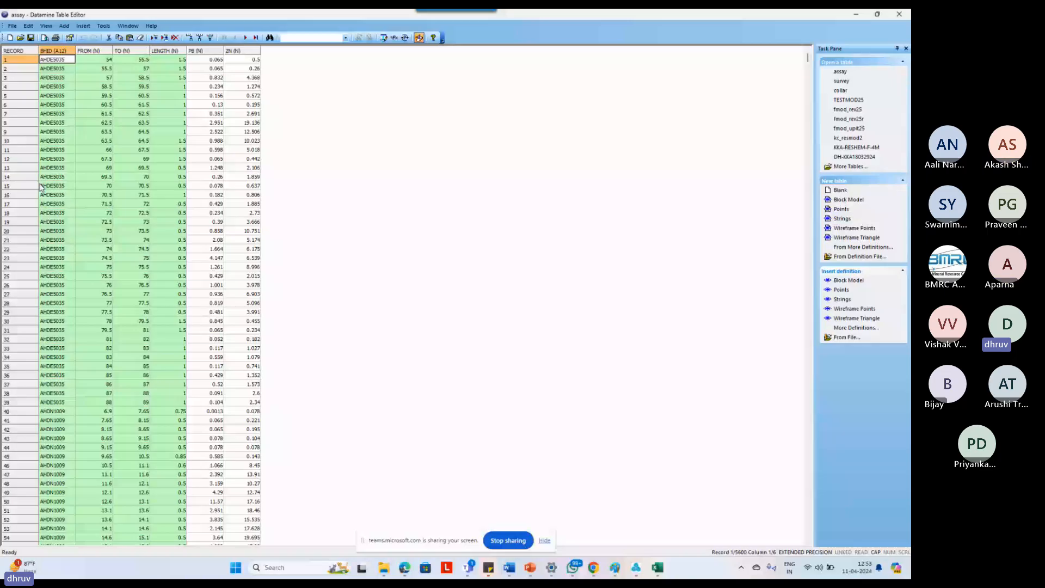
{"action": "key", "text": "alt+F4"}
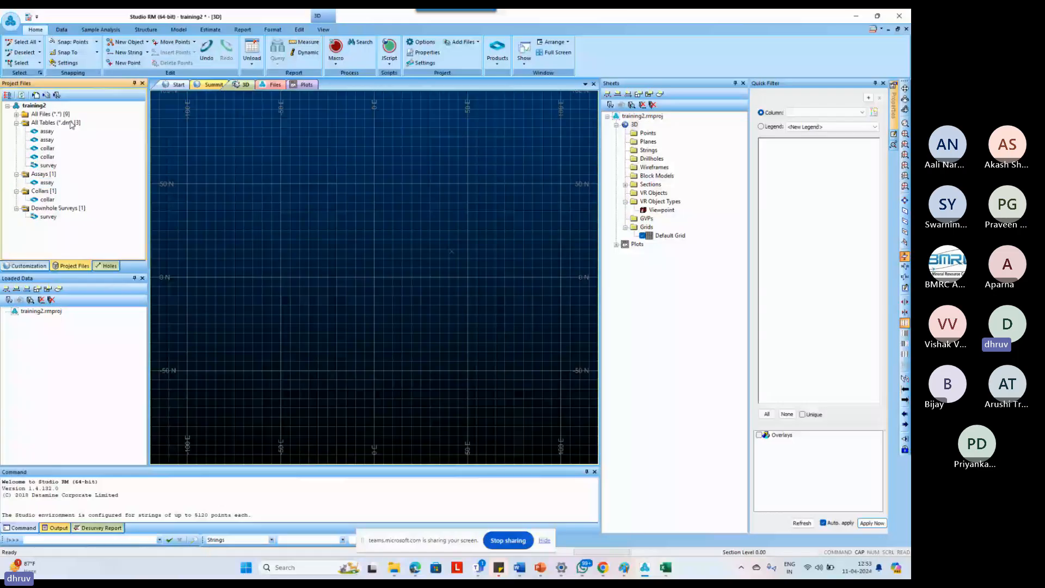
Import the litho CSV file as a text table with the base file name litho in C:\Database\DMTutorials\Training.
{"action": "left_click", "coordinate": [57, 96]}
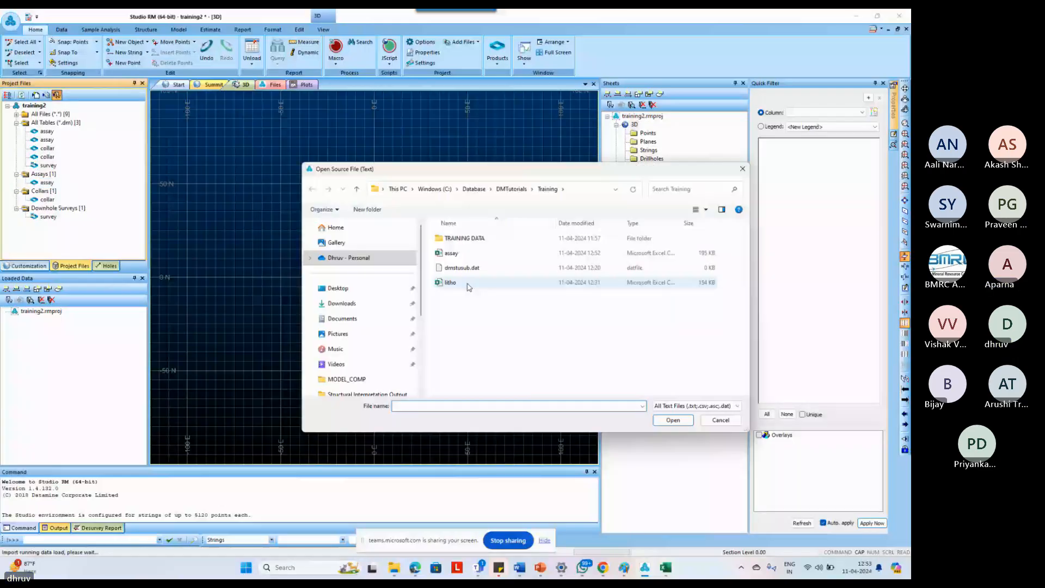
{"action": "double_click", "coordinate": [467, 283]}
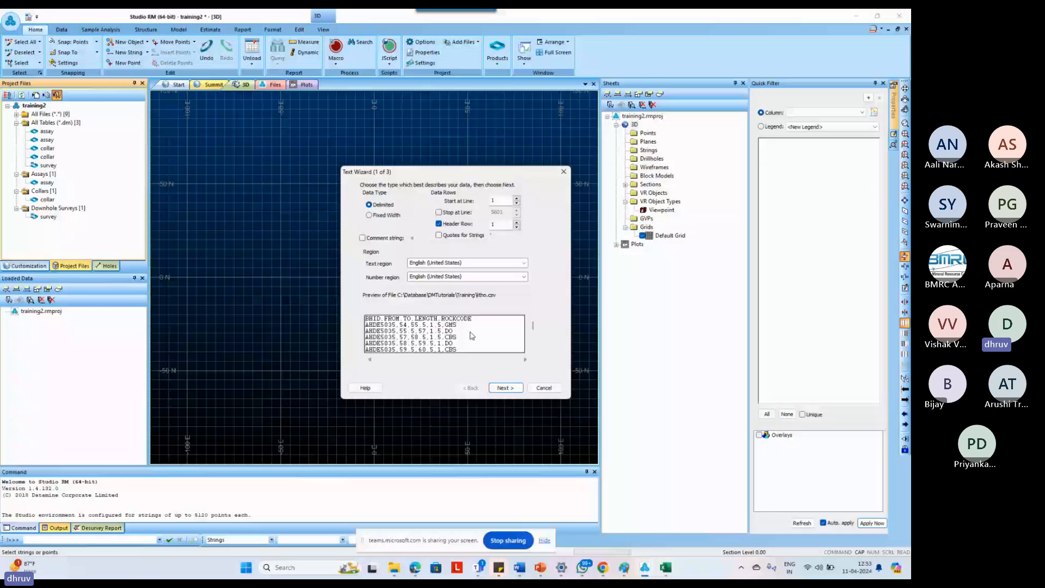
{"action": "double_click", "coordinate": [506, 388]}
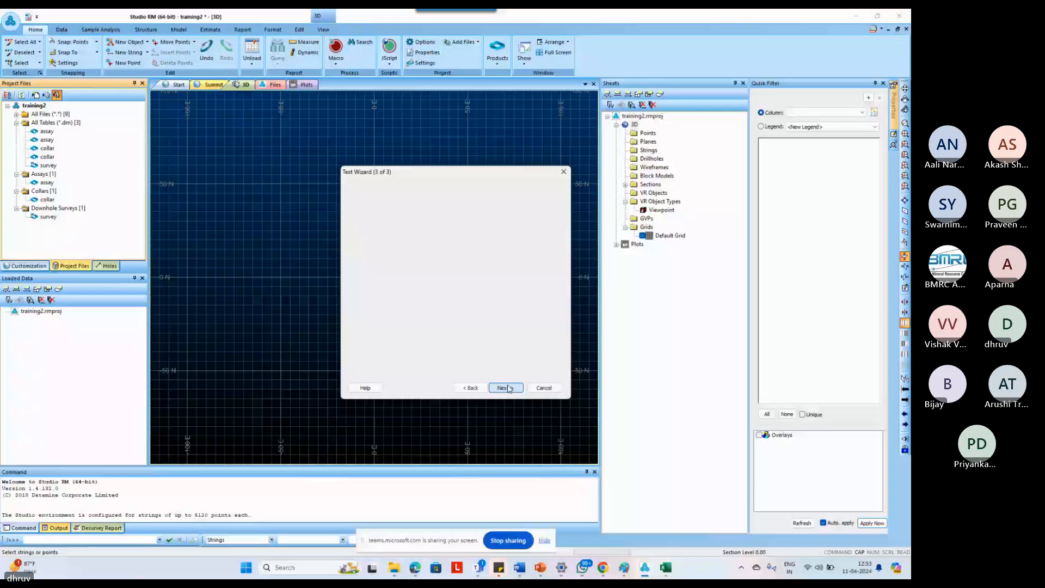
{"action": "left_click", "coordinate": [507, 388]}
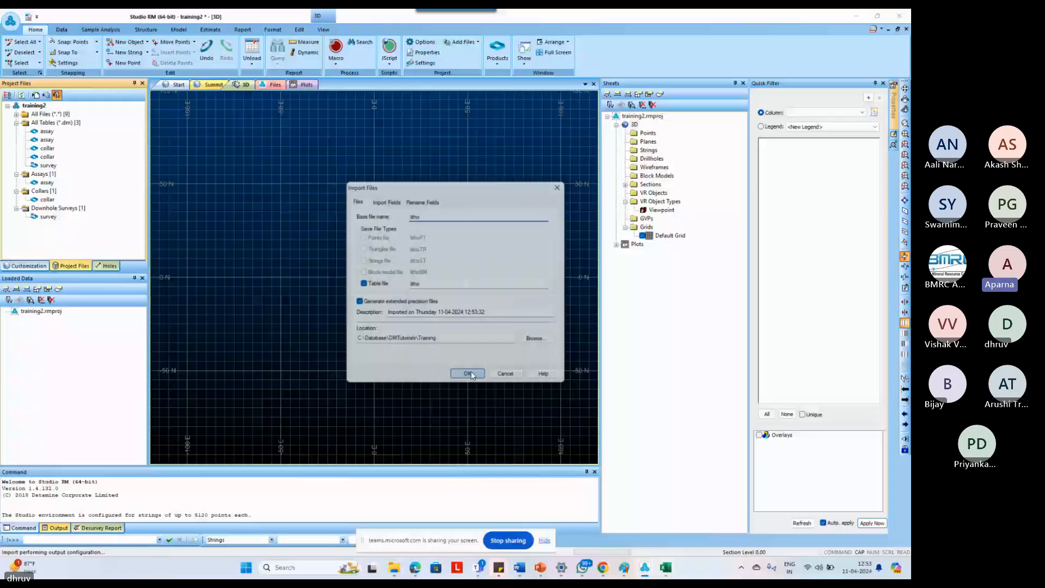
{"action": "left_click", "coordinate": [472, 371]}
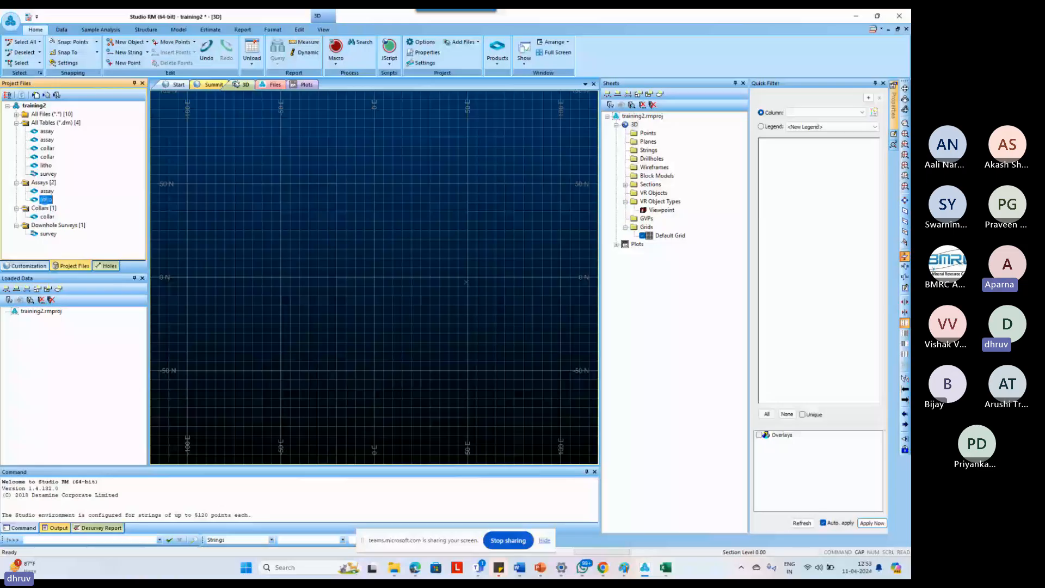
{"action": "left_click", "coordinate": [126, 177]}
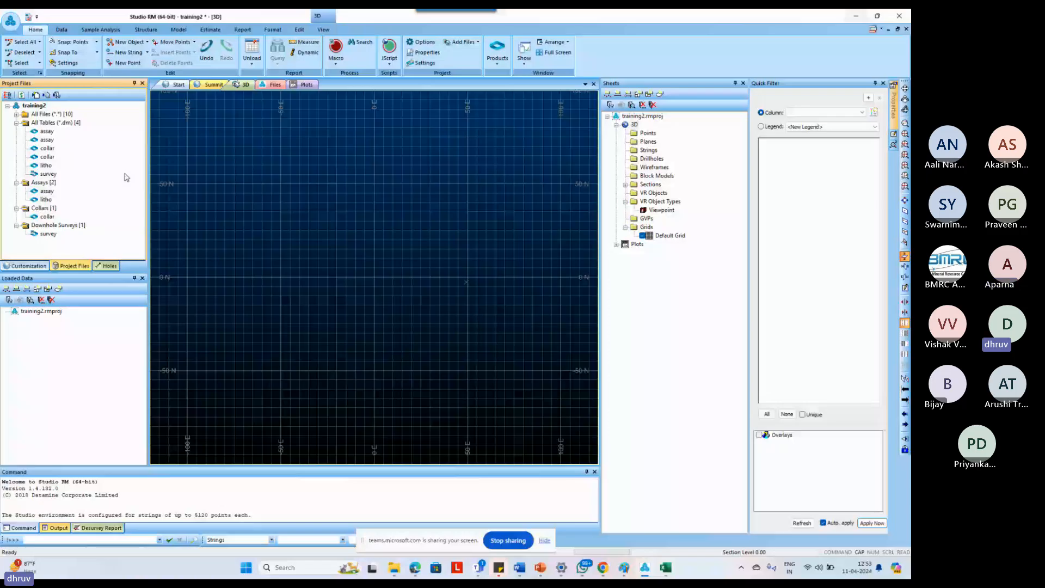
{"action": "left_click", "coordinate": [36, 540]}
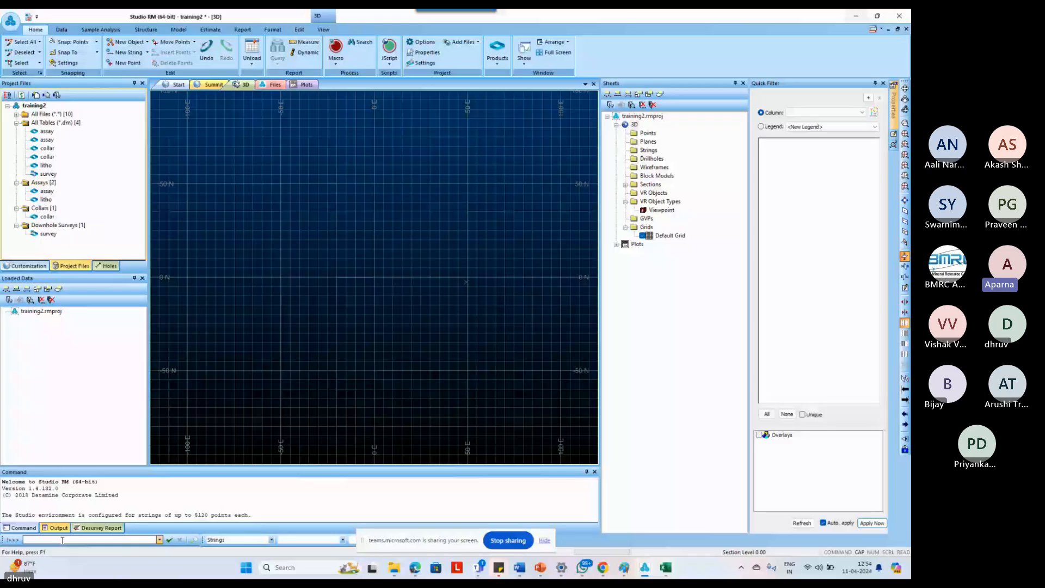
{"action": "type", "text": "HOLES3D"}
{"action": "key", "text": "Return"}
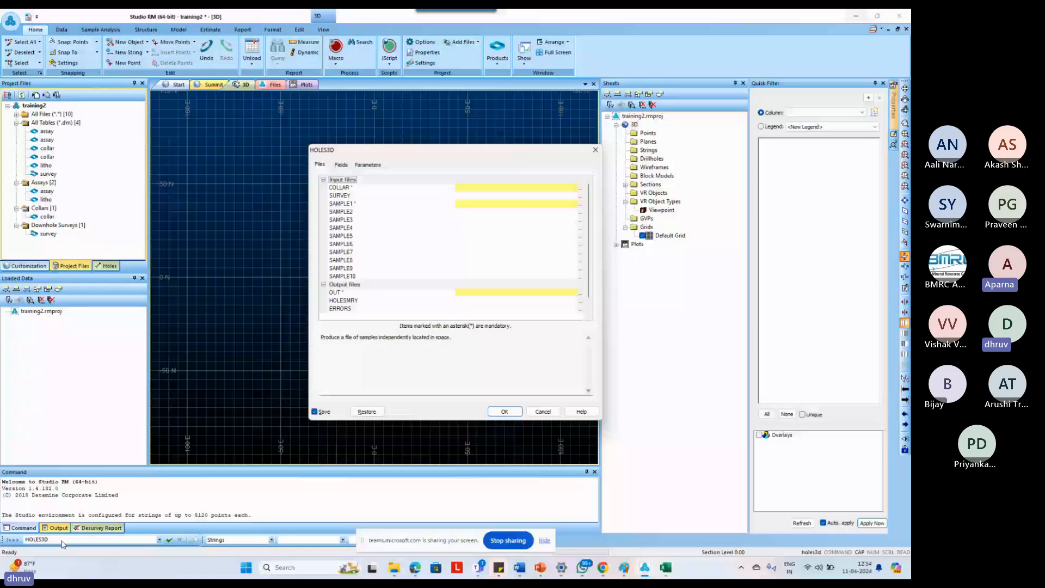
{"action": "key", "text": "Escape"}
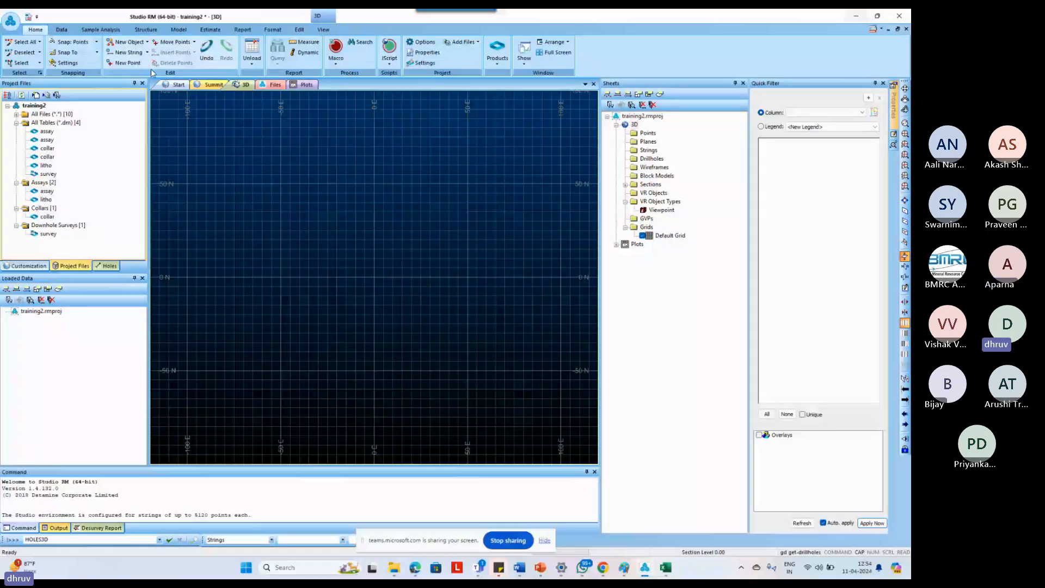
{"action": "left_click", "coordinate": [145, 30]}
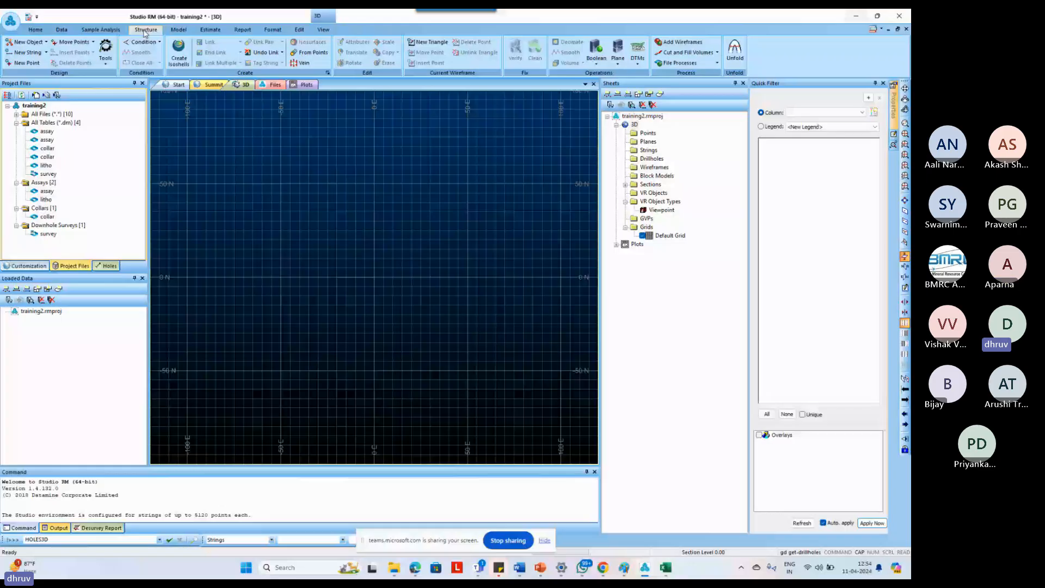
{"action": "left_click", "coordinate": [61, 30]}
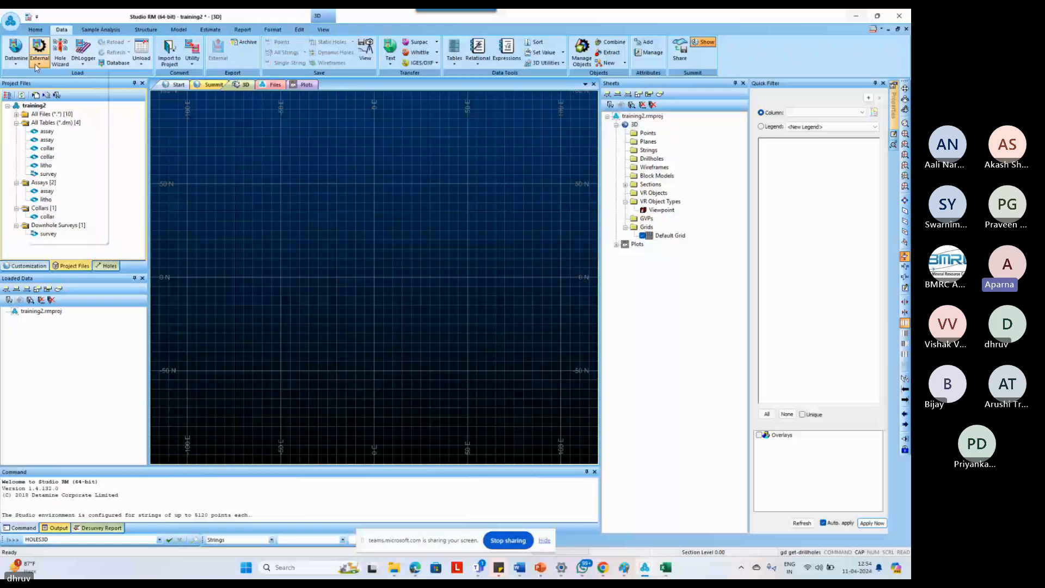
{"action": "left_click", "coordinate": [84, 64]}
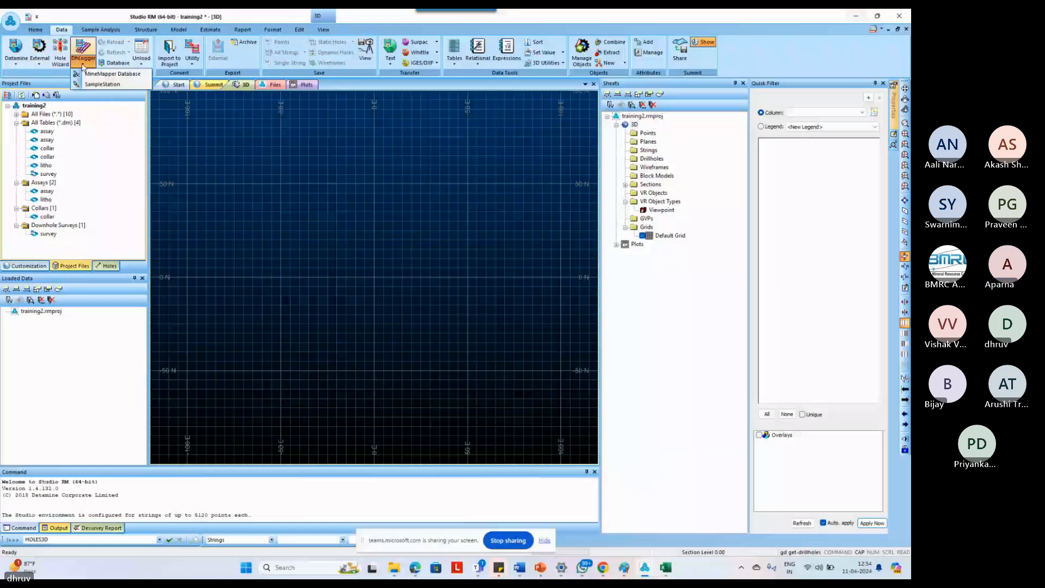
{"action": "left_click", "coordinate": [103, 31]}
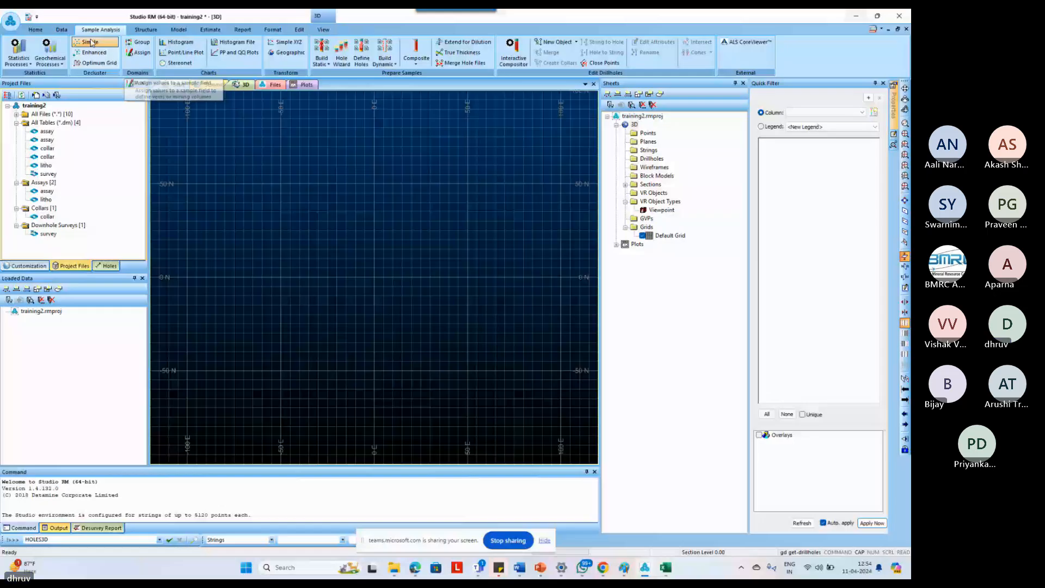
{"action": "left_click", "coordinate": [62, 30]}
{"action": "left_click", "coordinate": [17, 61]}
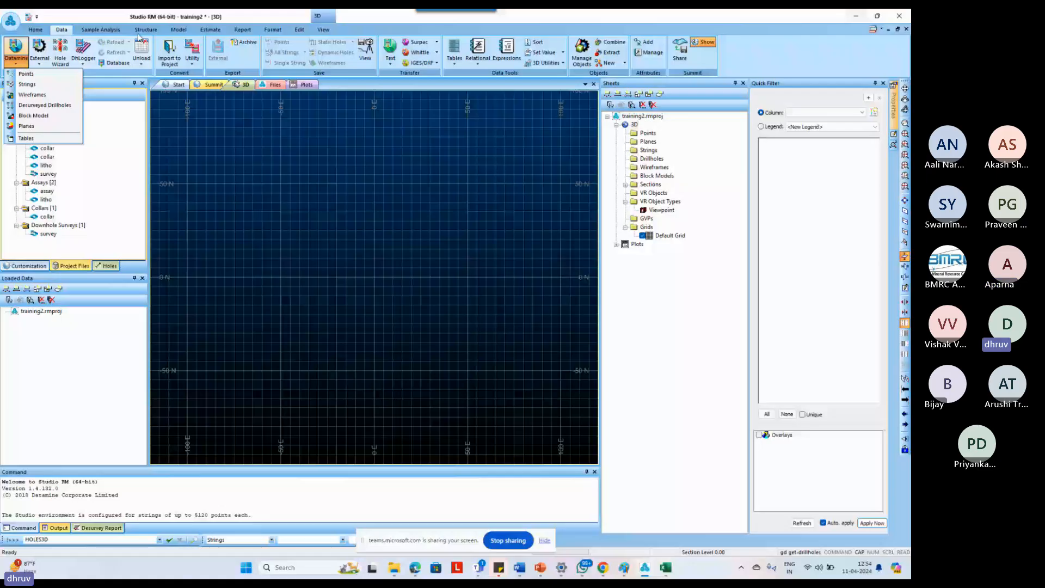
{"action": "left_click", "coordinate": [36, 30]}
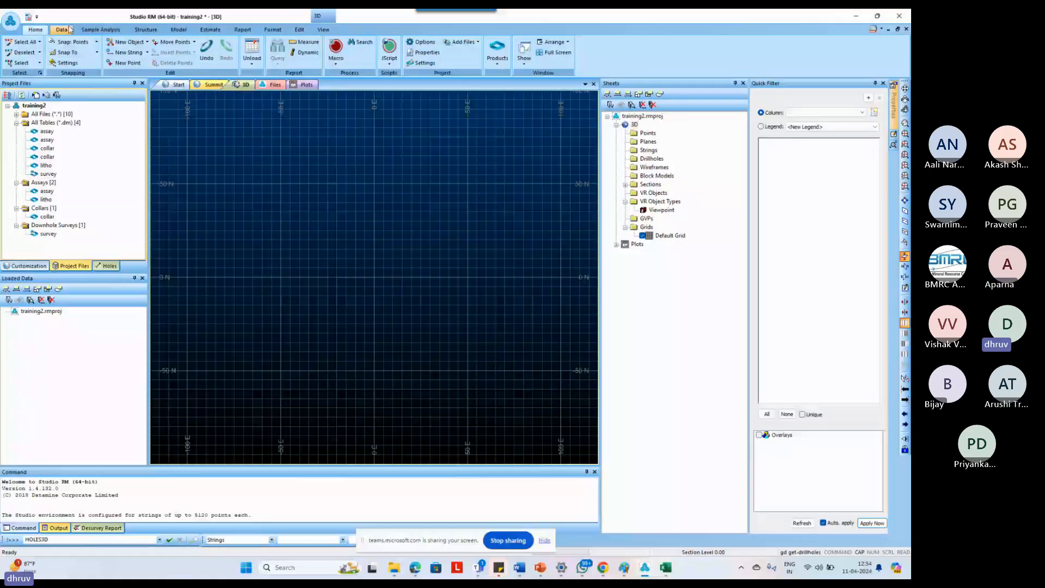
{"action": "left_click", "coordinate": [100, 30]}
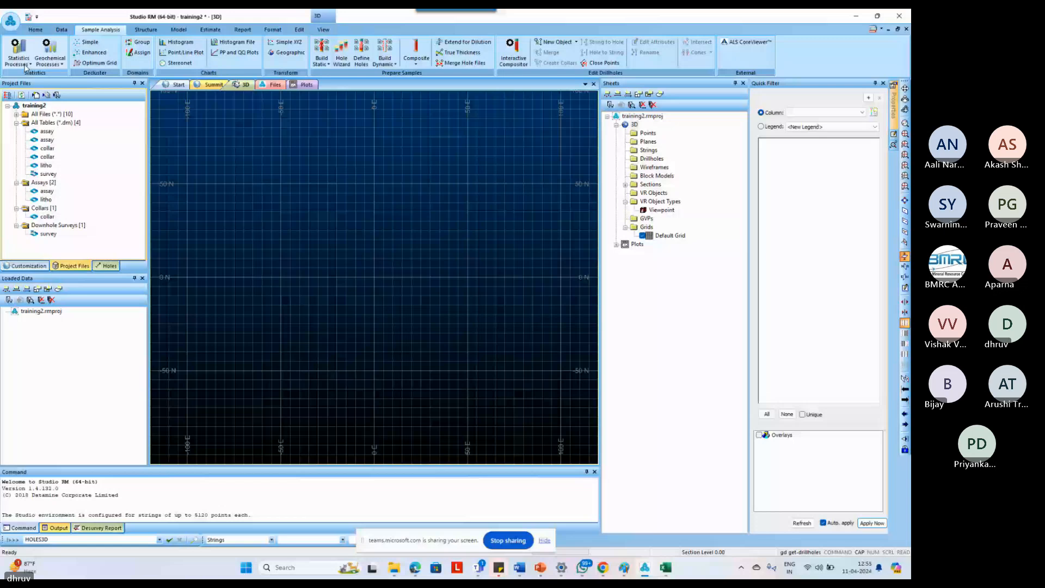
{"action": "left_click", "coordinate": [61, 30]}
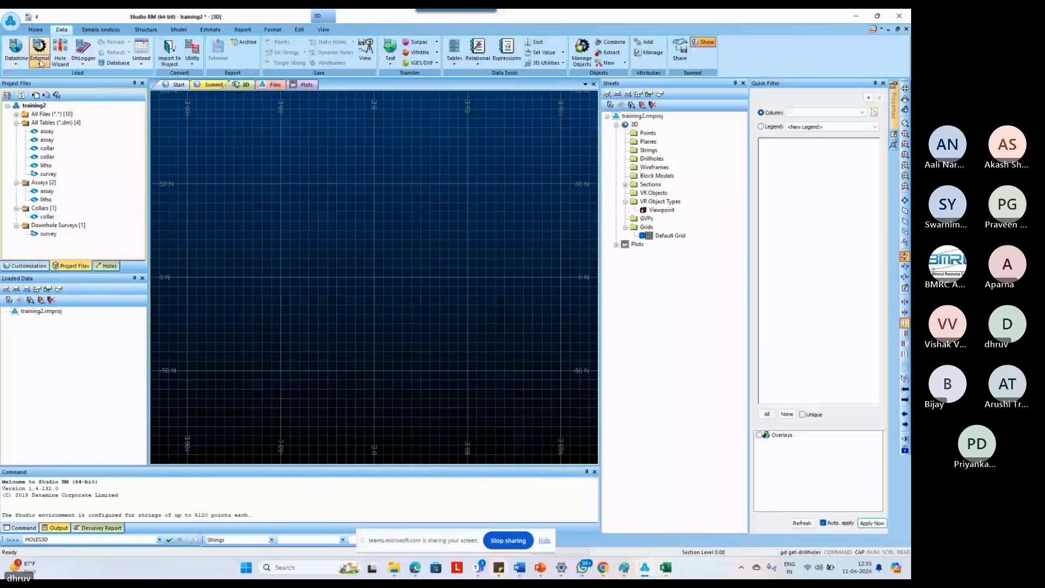
{"action": "left_click", "coordinate": [39, 61]}
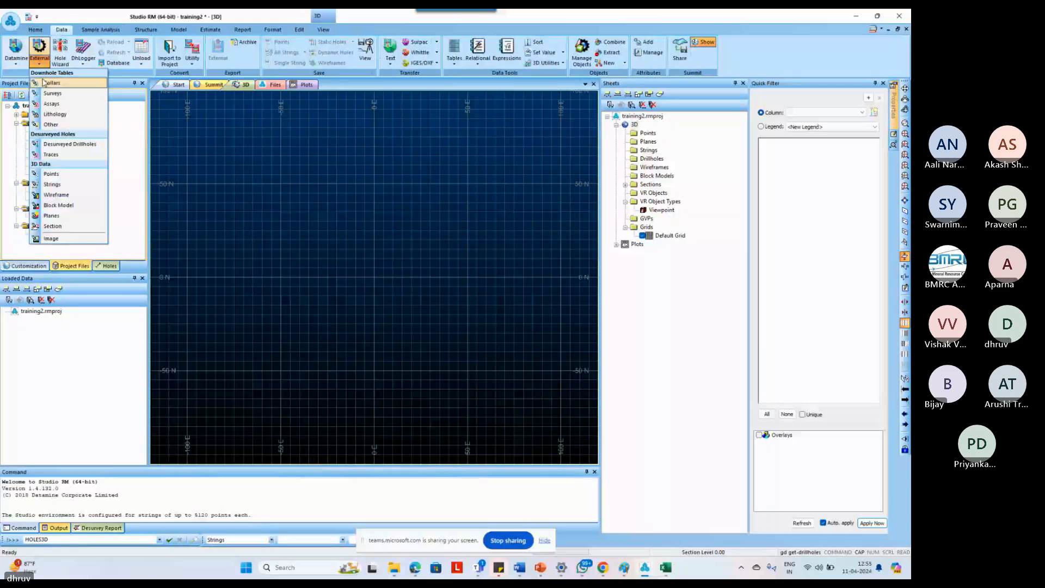
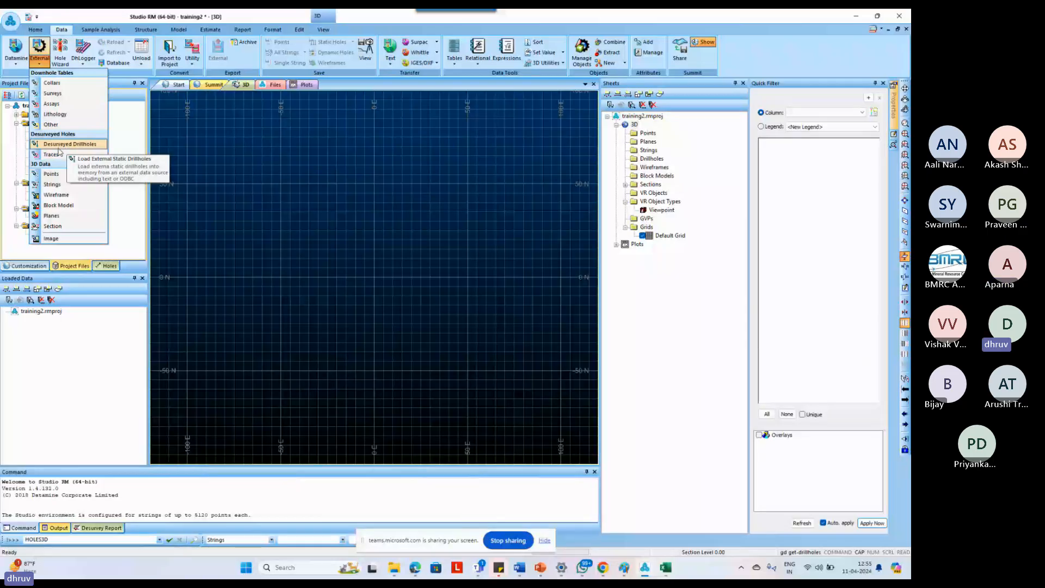
Examine the external string import, Datamine table loading and Data Load Wizard for loading drillhole data, cancelling each dialog.
{"action": "left_click", "coordinate": [51, 184]}
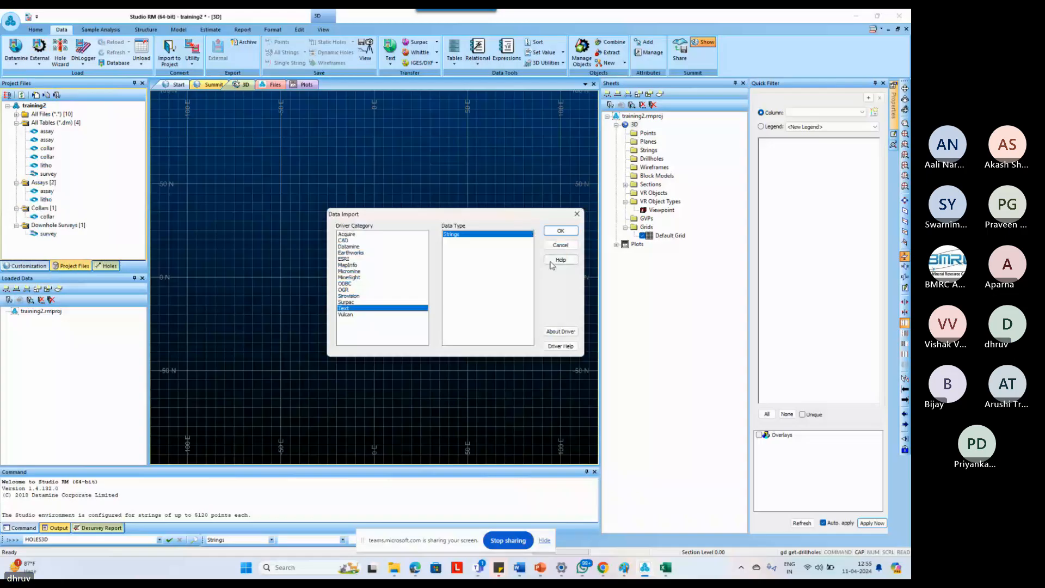
{"action": "key", "text": "Escape"}
{"action": "left_click", "coordinate": [16, 55]}
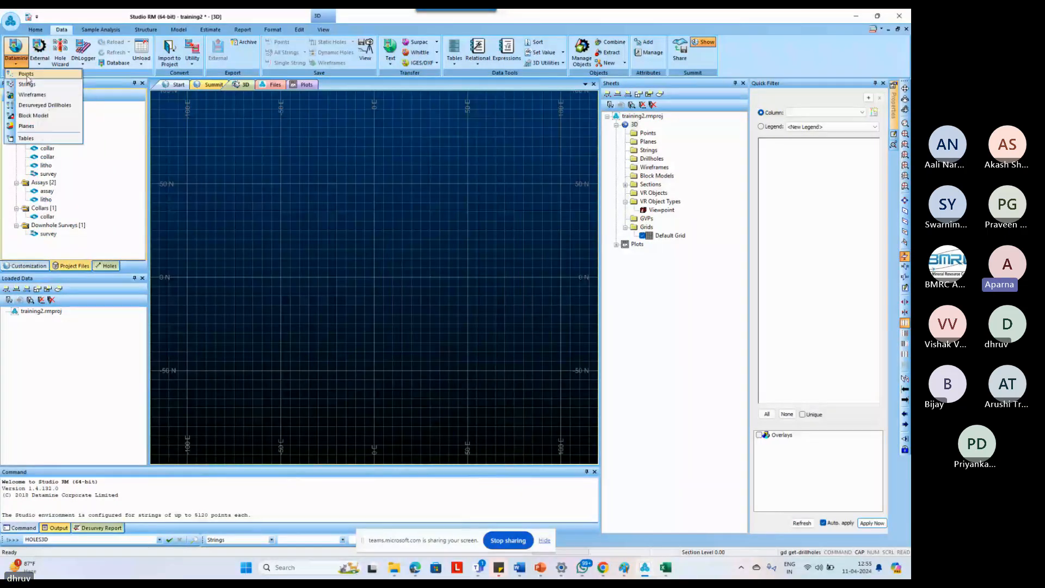
{"action": "left_click", "coordinate": [29, 139]}
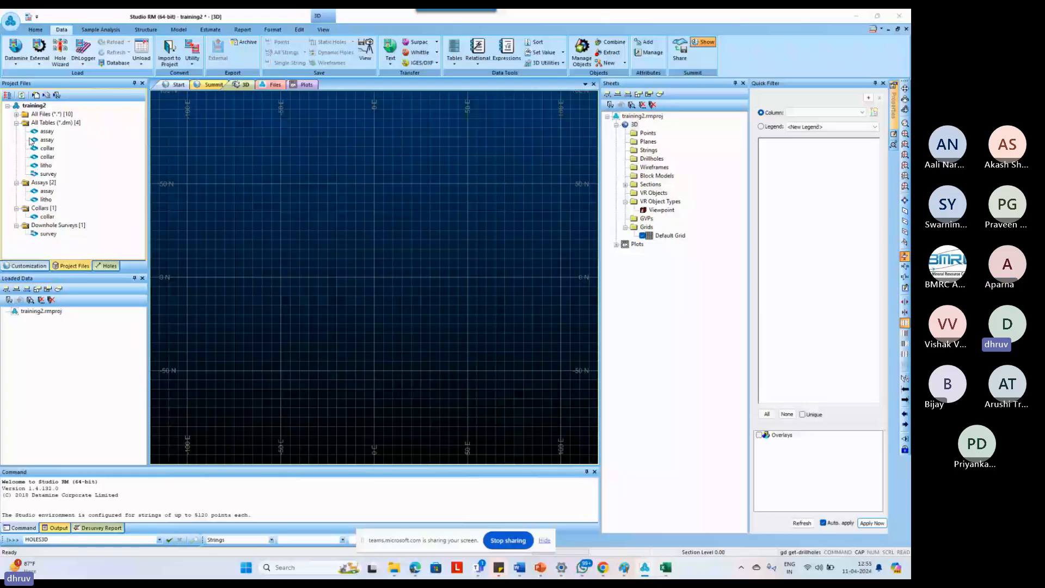
{"action": "left_click", "coordinate": [742, 169]}
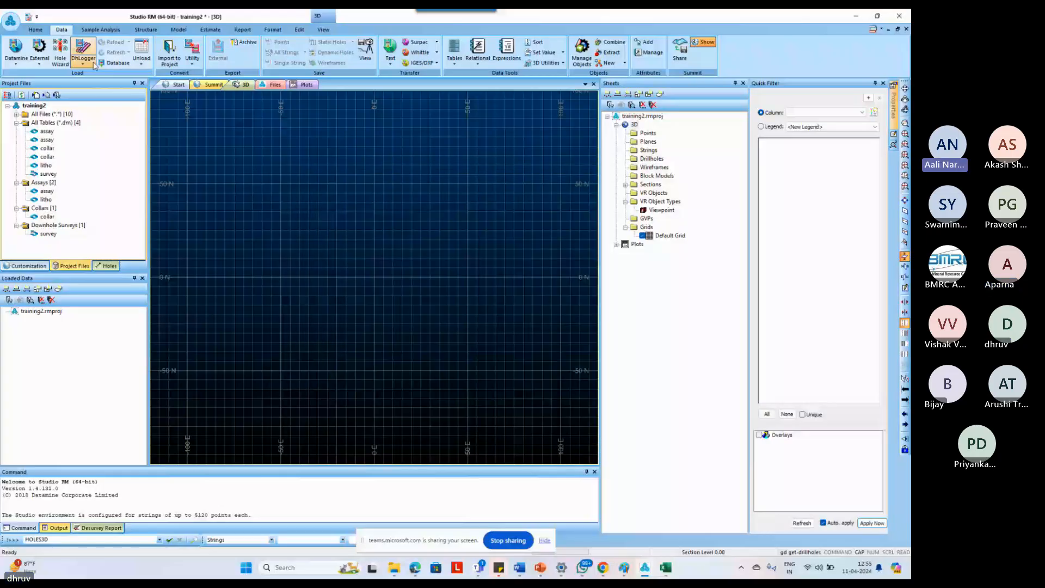
{"action": "left_click", "coordinate": [100, 30]}
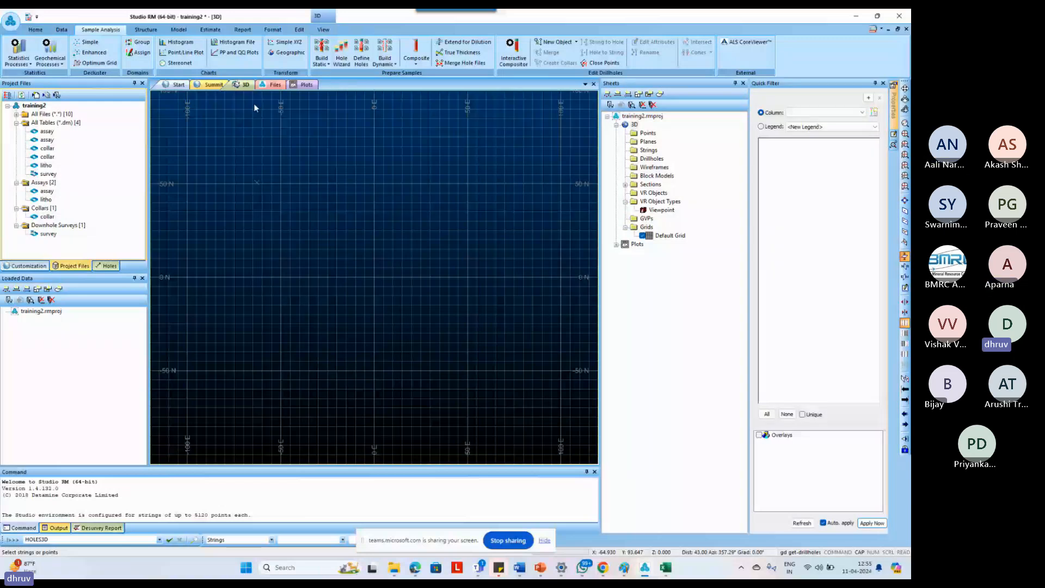
{"action": "left_click", "coordinate": [349, 63]}
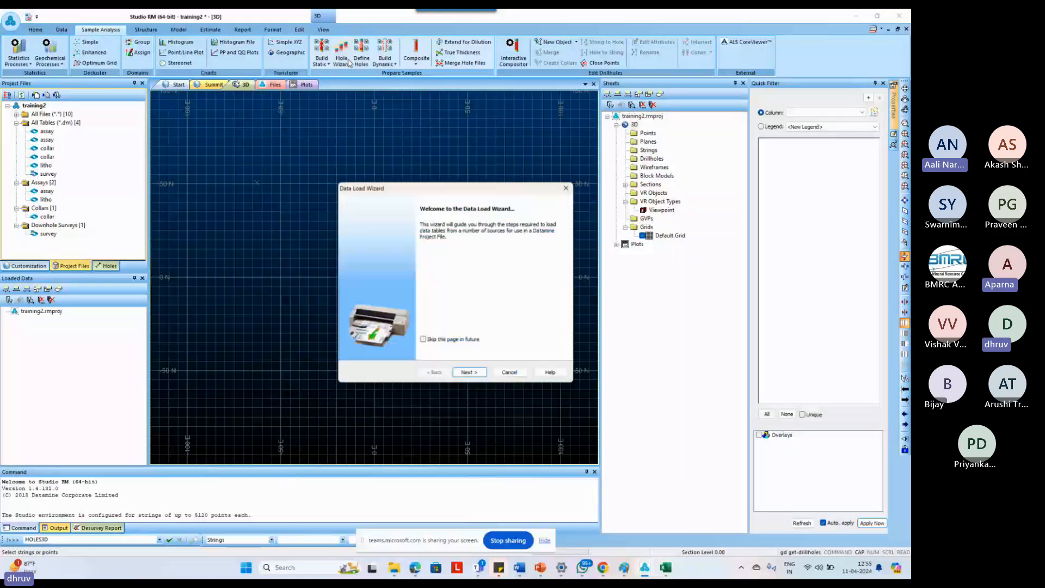
{"action": "left_click", "coordinate": [566, 187]}
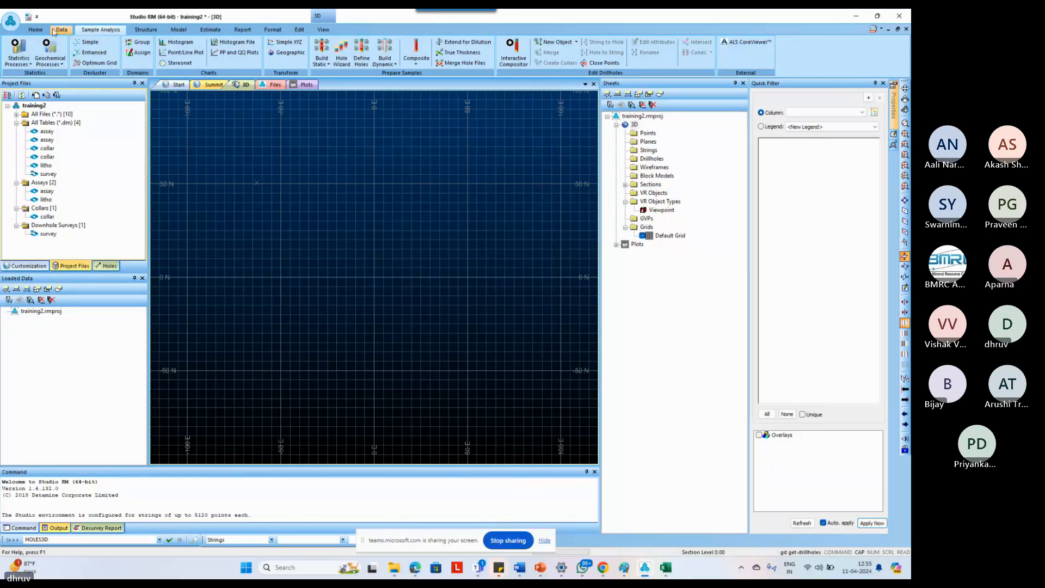
{"action": "left_click", "coordinate": [34, 30]}
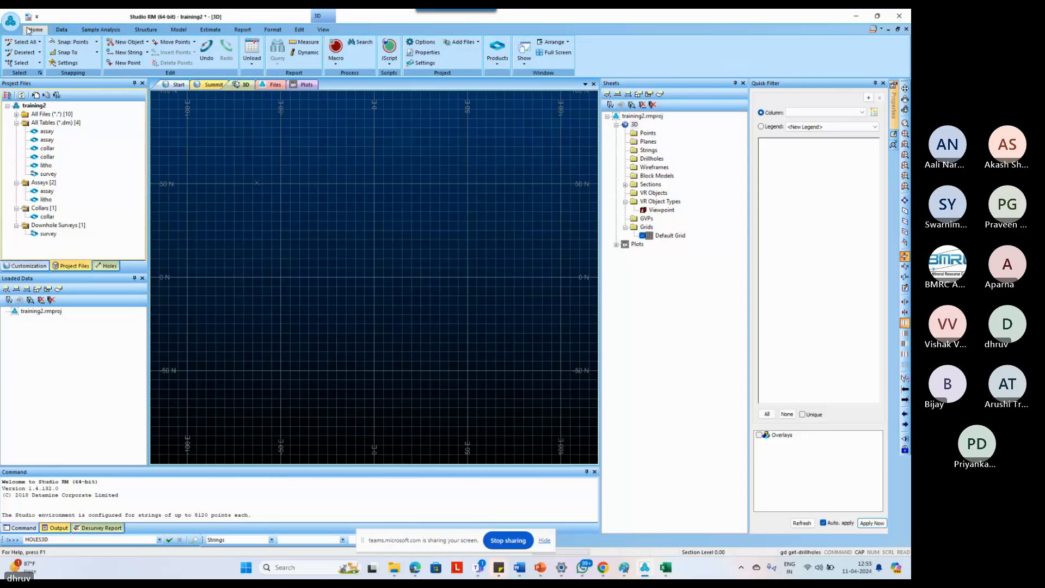
{"action": "left_click", "coordinate": [41, 72]}
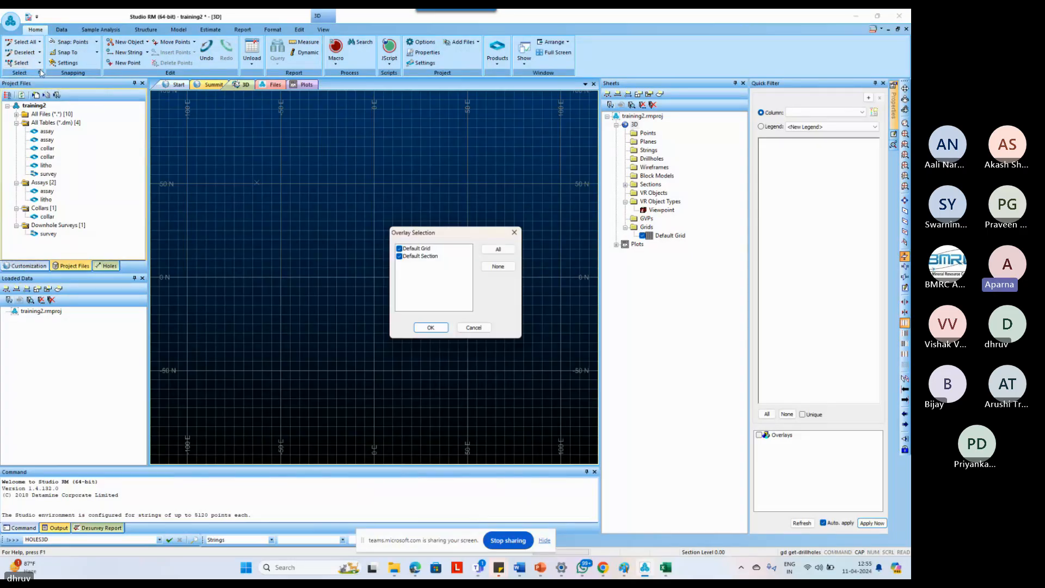
{"action": "left_click", "coordinate": [514, 232]}
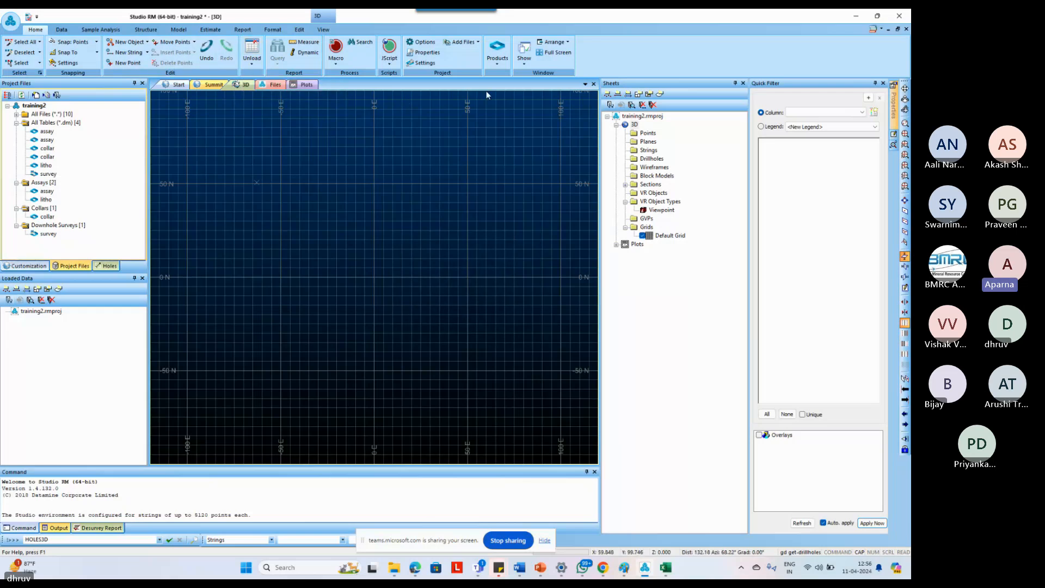
Review the options for importing external data into the project, importing from a database and loading Datamine desurveyed drillholes, without loading anything.
{"action": "left_click", "coordinate": [69, 31]}
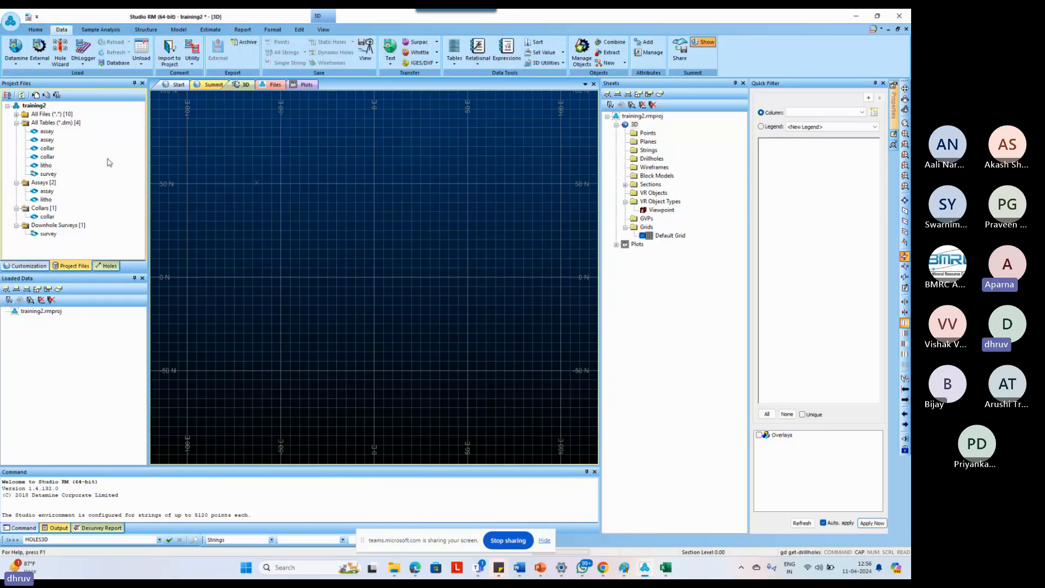
{"action": "left_click", "coordinate": [194, 62]}
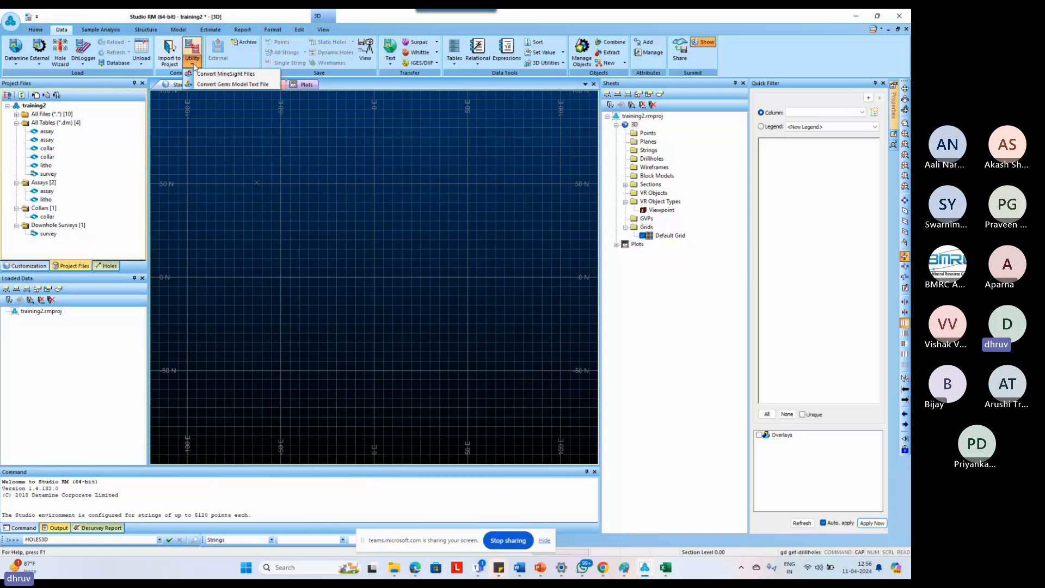
{"action": "left_click", "coordinate": [54, 100]}
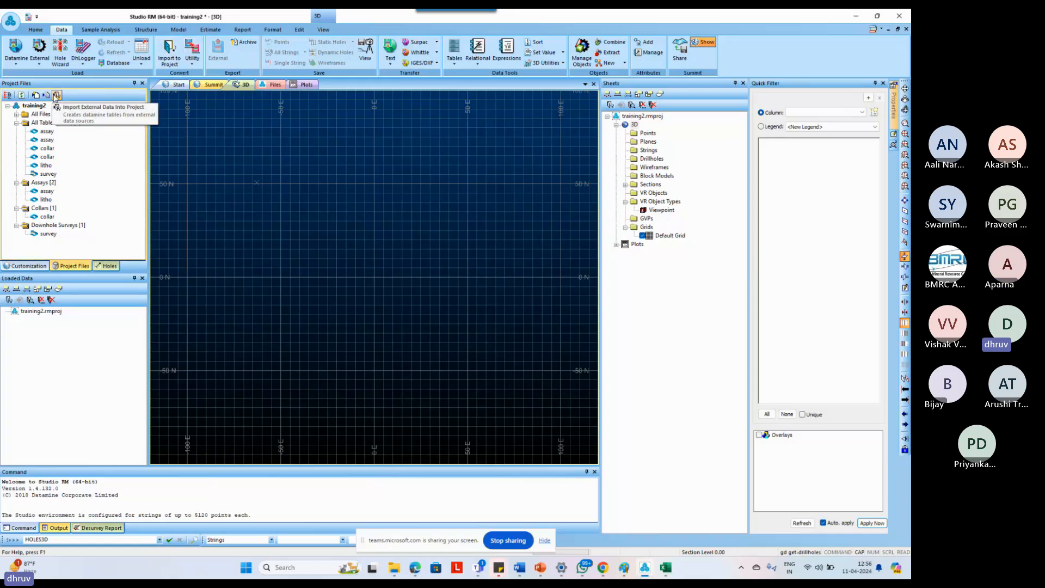
{"action": "left_click", "coordinate": [57, 95]}
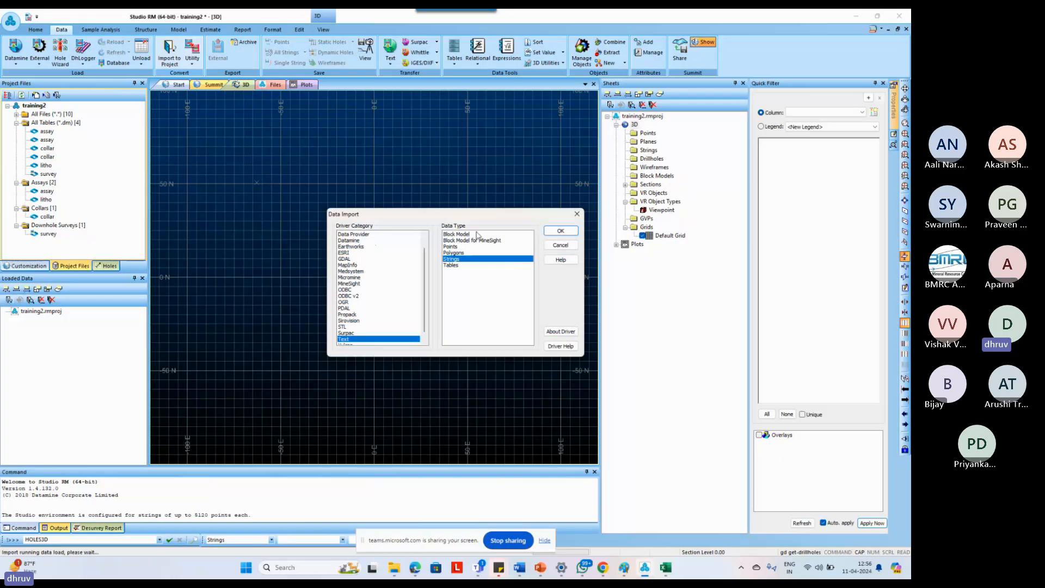
{"action": "left_click", "coordinate": [577, 214]}
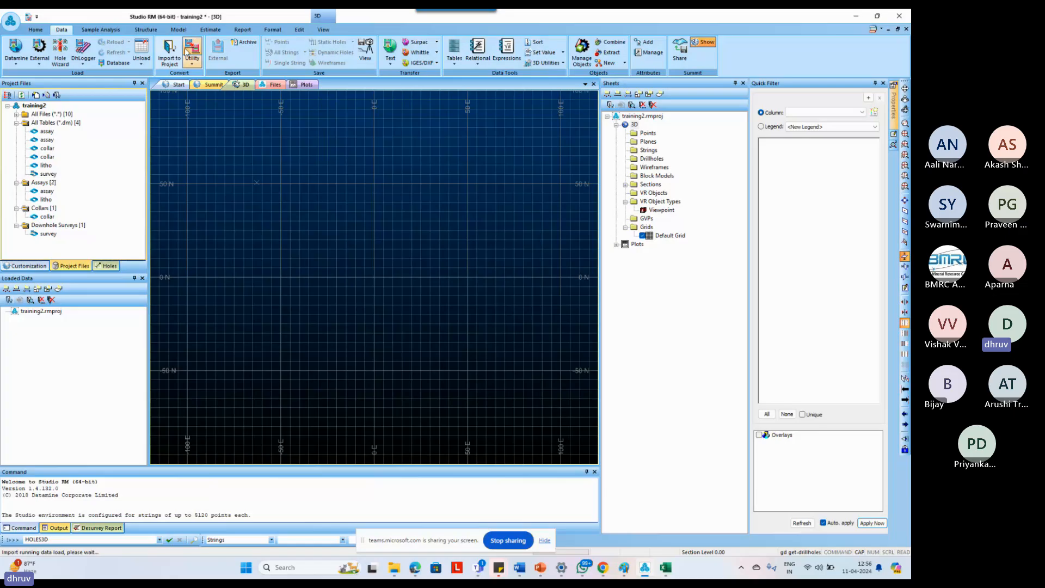
{"action": "left_click", "coordinate": [87, 66]}
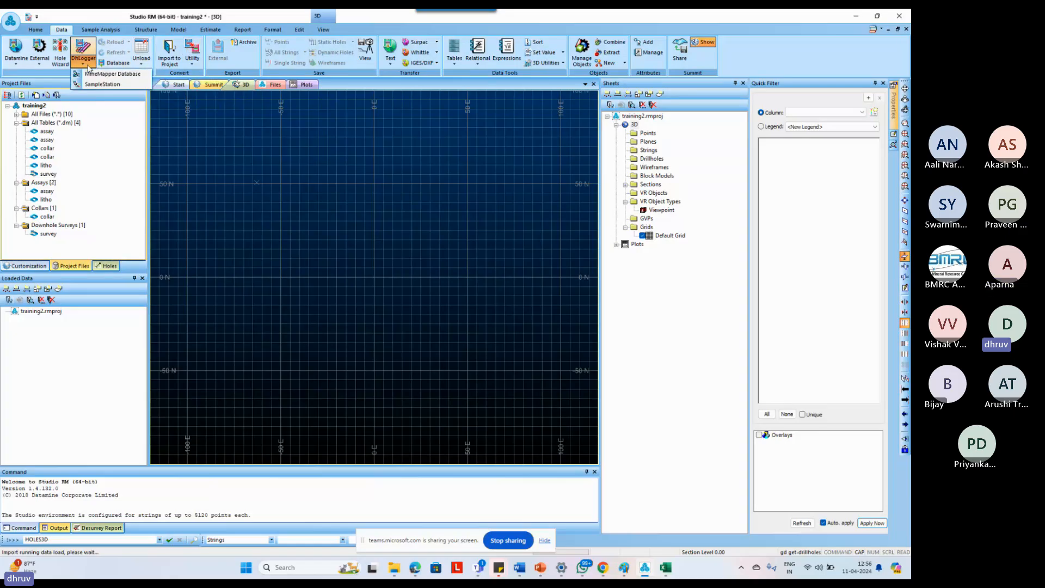
{"action": "left_click", "coordinate": [141, 65]}
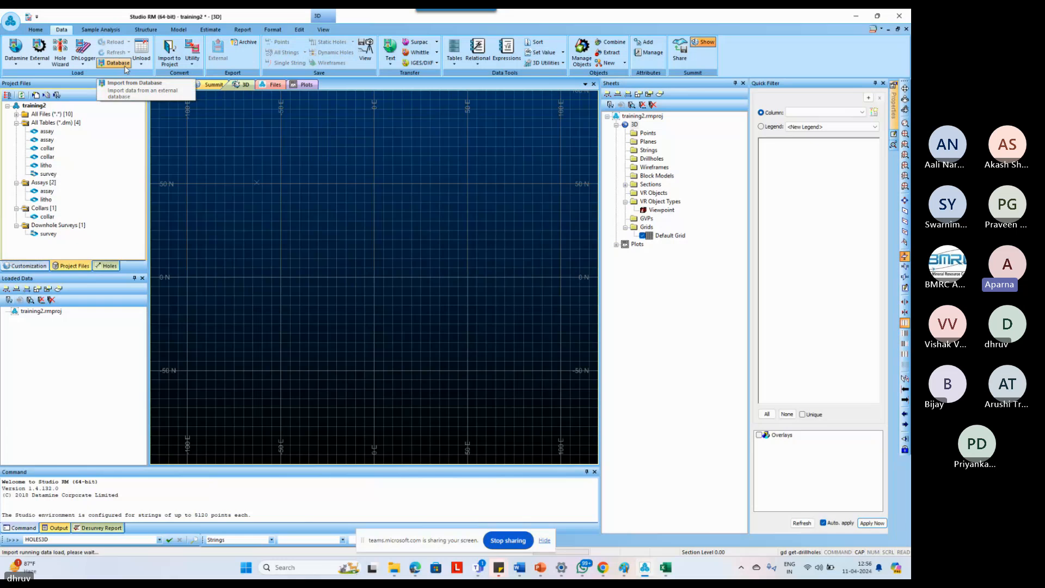
{"action": "left_click", "coordinate": [125, 66]}
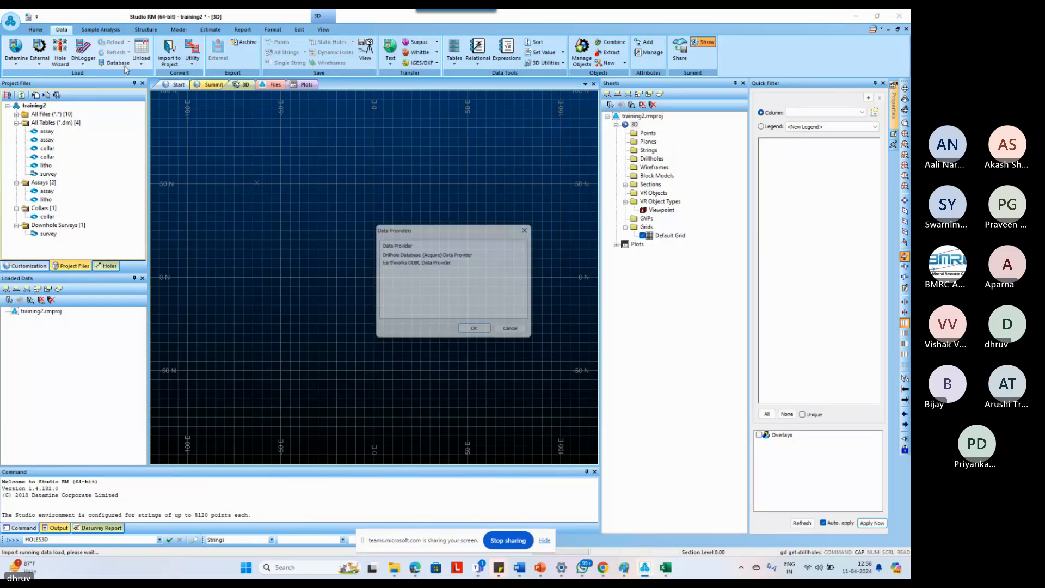
{"action": "left_click", "coordinate": [528, 229]}
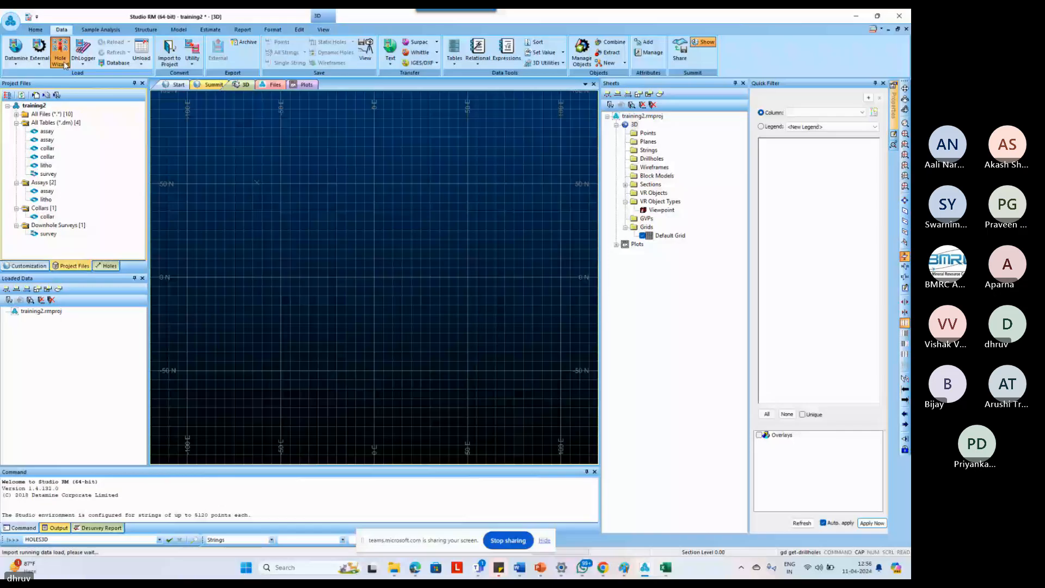
{"action": "left_click", "coordinate": [40, 58]}
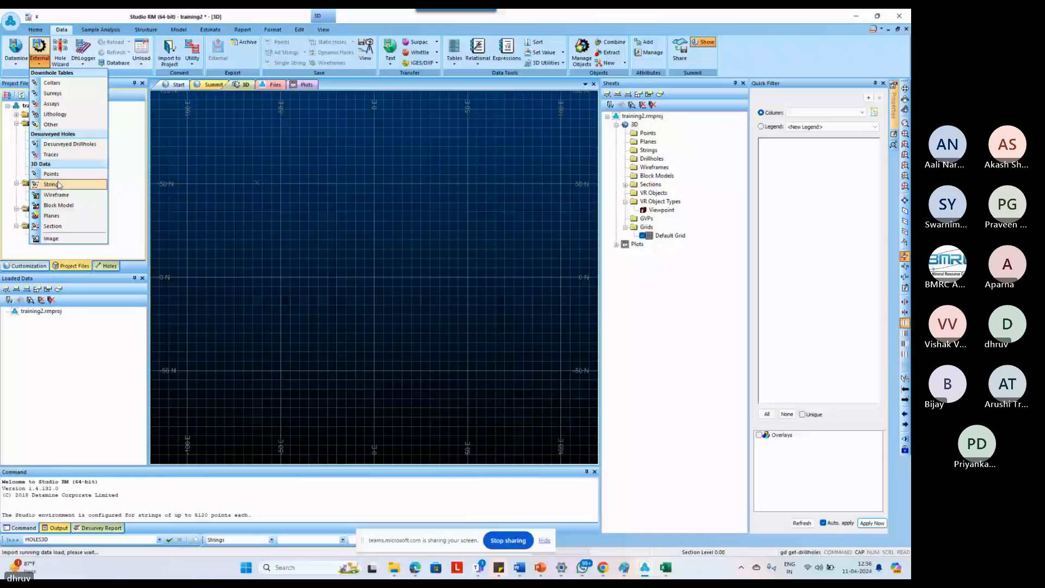
{"action": "left_click", "coordinate": [17, 60]}
{"action": "left_click", "coordinate": [17, 59]}
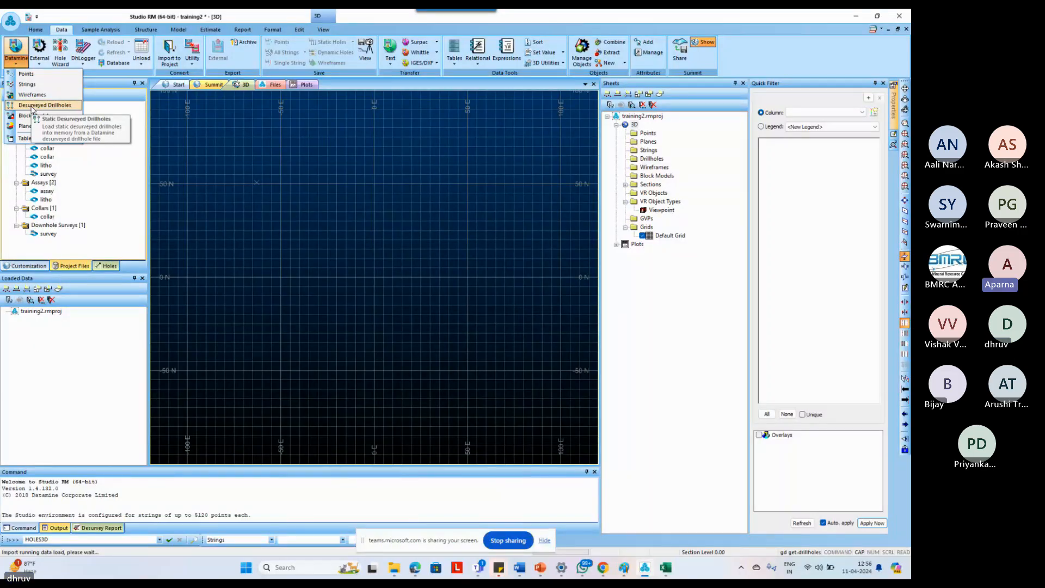
{"action": "left_click", "coordinate": [31, 105]}
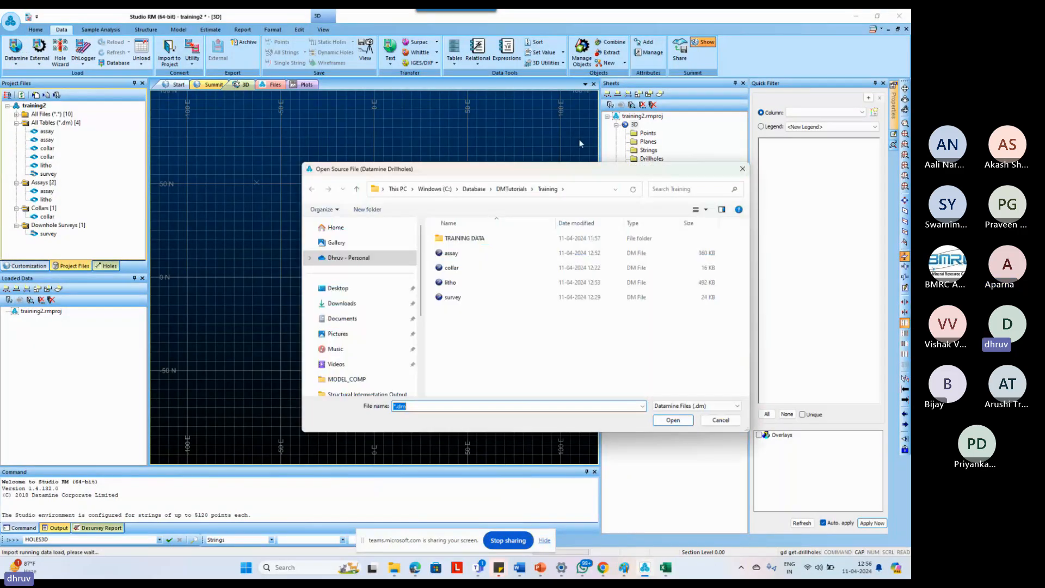
{"action": "left_click", "coordinate": [742, 169]}
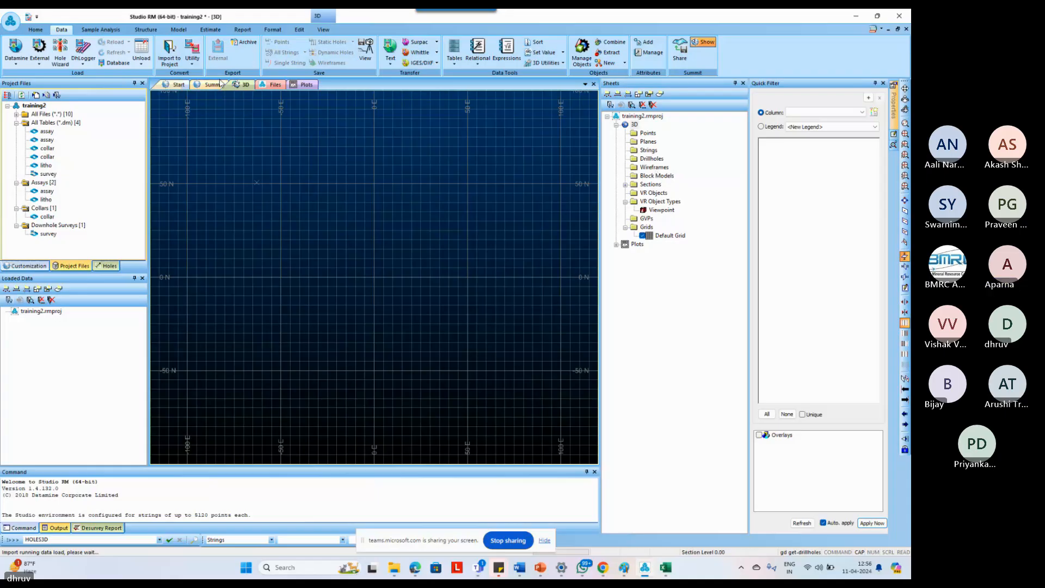
{"action": "left_click", "coordinate": [454, 54]}
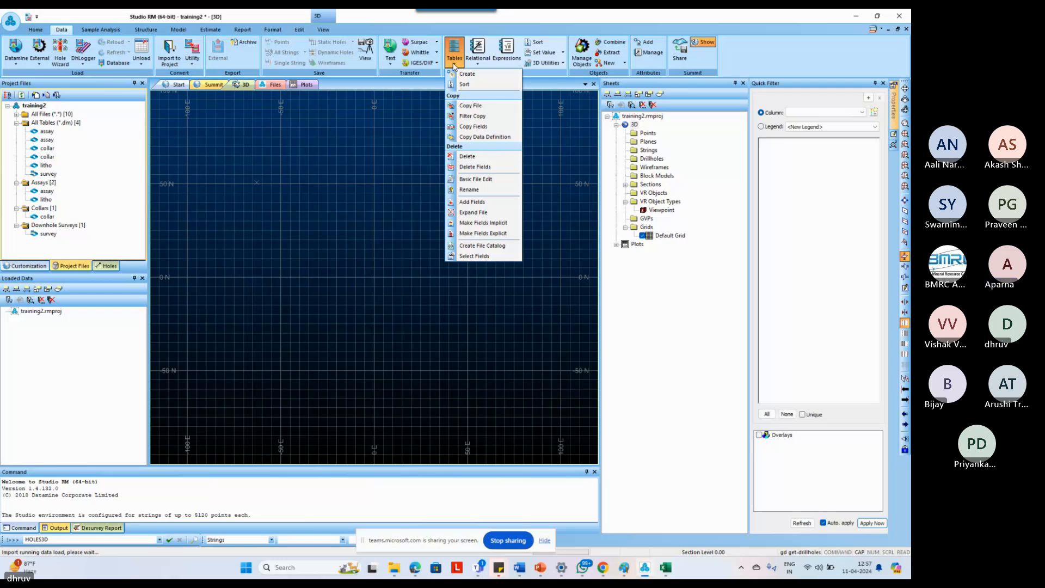
{"action": "left_click", "coordinate": [82, 327]}
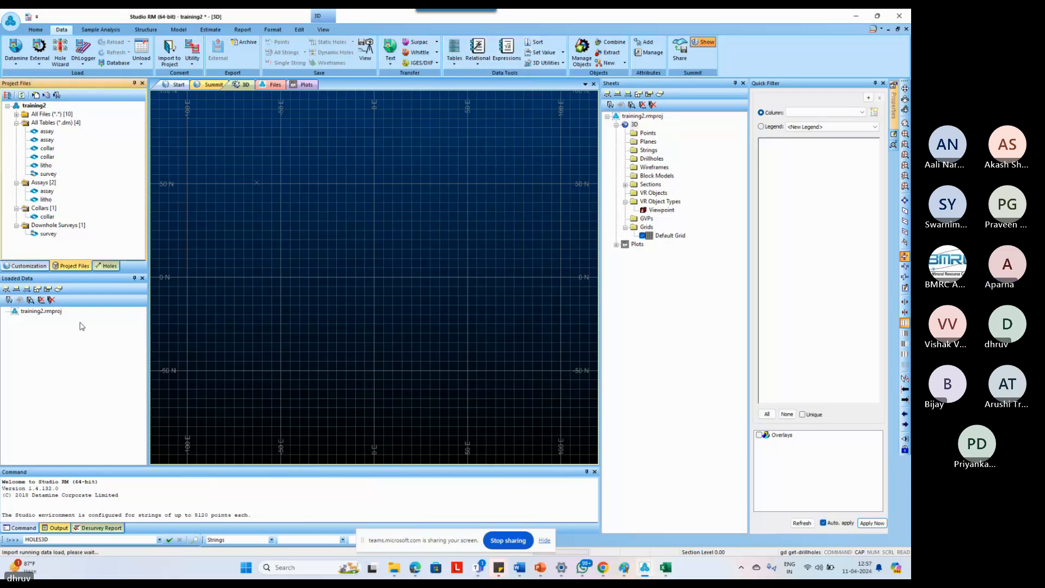
{"action": "left_click", "coordinate": [56, 315]}
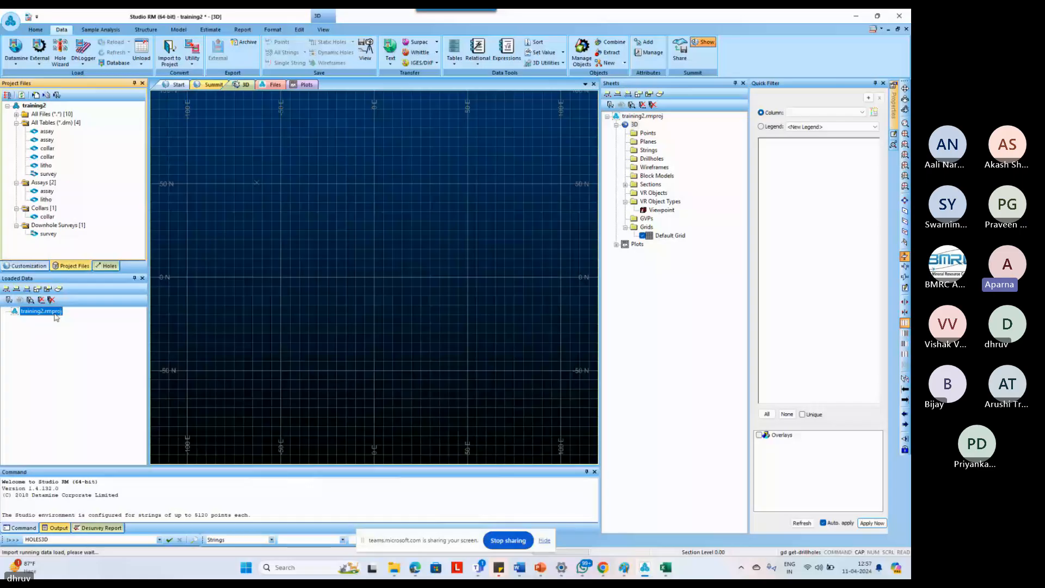
{"action": "right_click", "coordinate": [56, 316]}
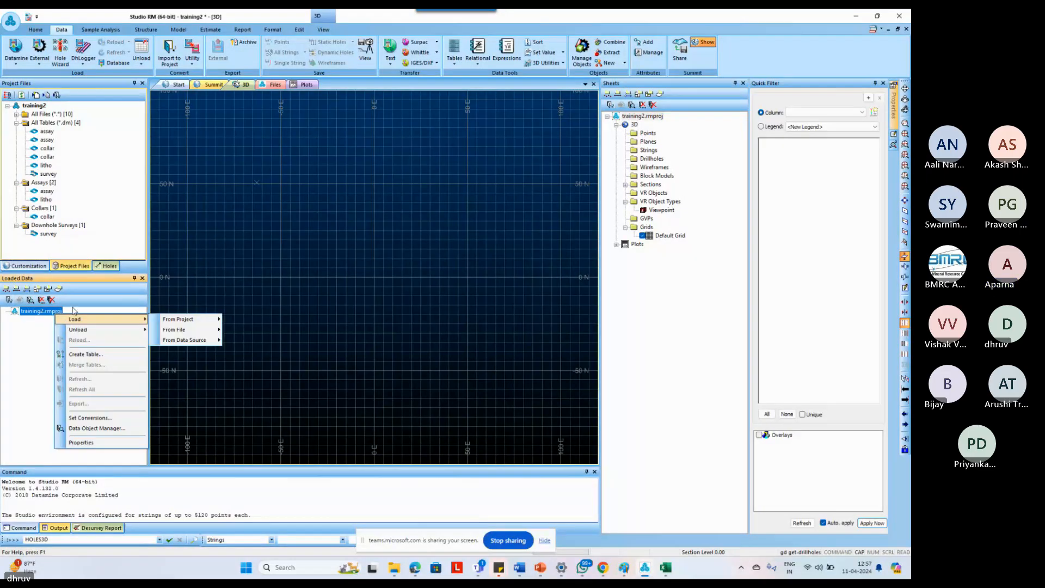
{"action": "left_click", "coordinate": [260, 213]}
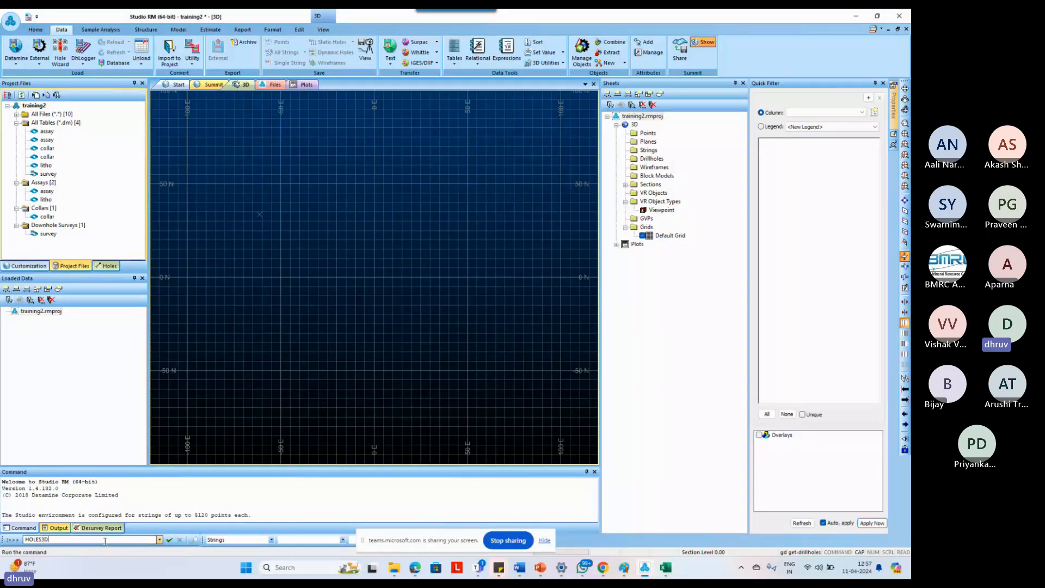
Run the HOLES3D command and review the descriptions of its COLLAR, SURVEY, SAMPLE1 and OUT file settings.
{"action": "key", "text": "Return"}
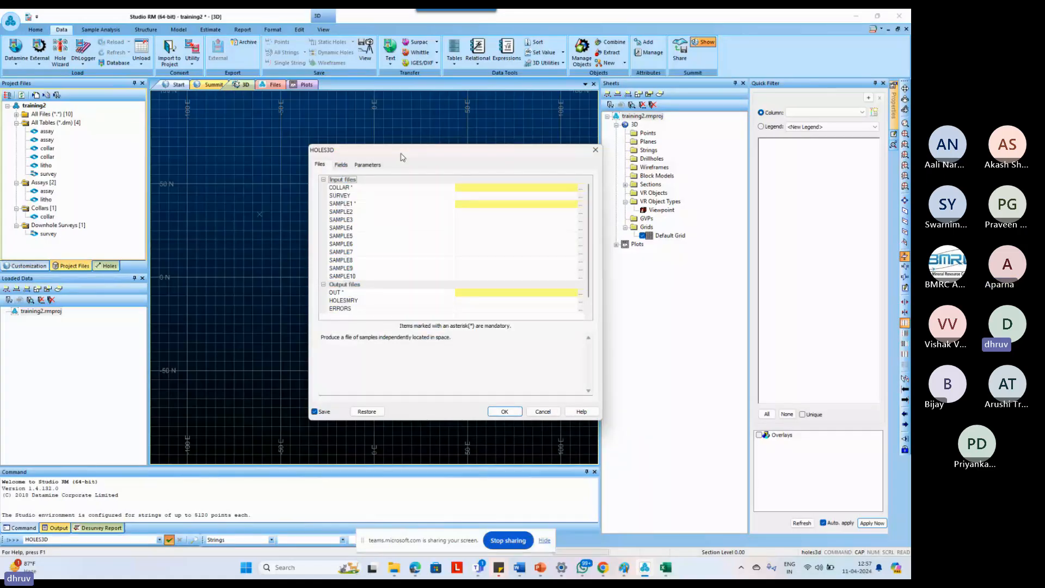
{"action": "left_click_drag", "start_coordinate": [400, 154], "coordinate": [362, 144]}
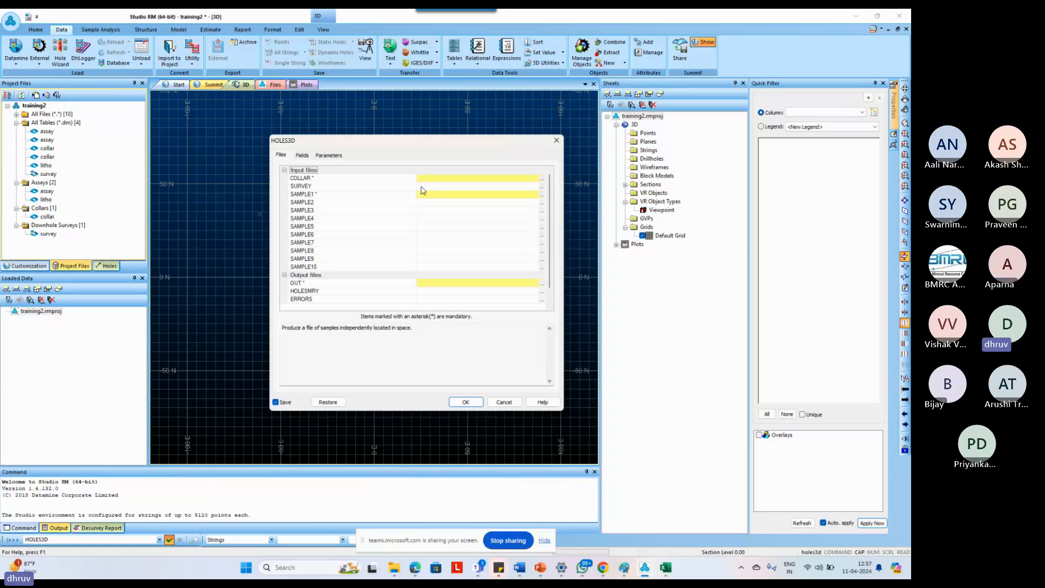
{"action": "left_click", "coordinate": [430, 186]}
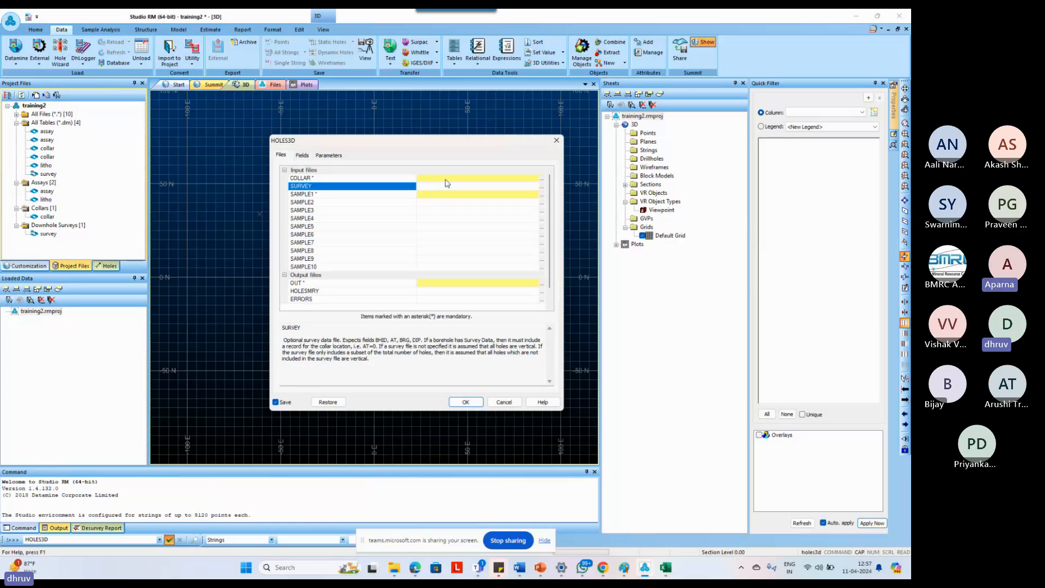
{"action": "left_click", "coordinate": [433, 178]}
{"action": "left_click", "coordinate": [475, 195]}
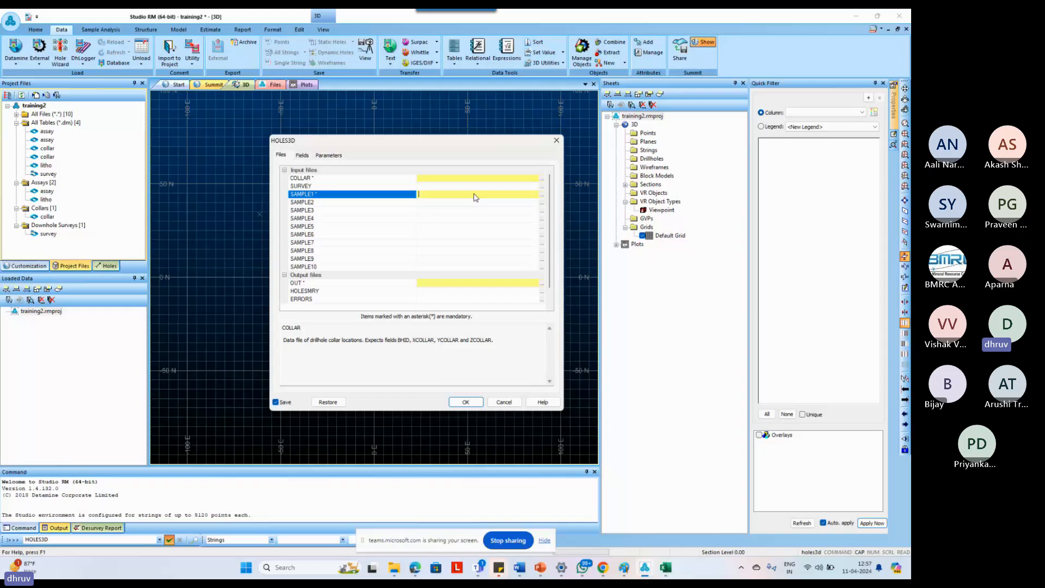
{"action": "left_click", "coordinate": [439, 283]}
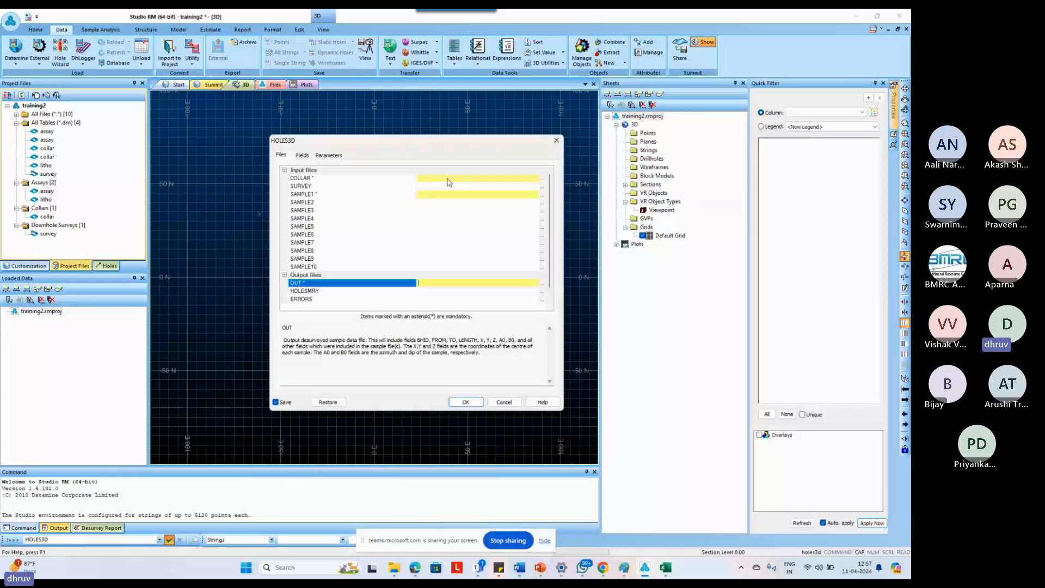
{"action": "left_click", "coordinate": [343, 187]}
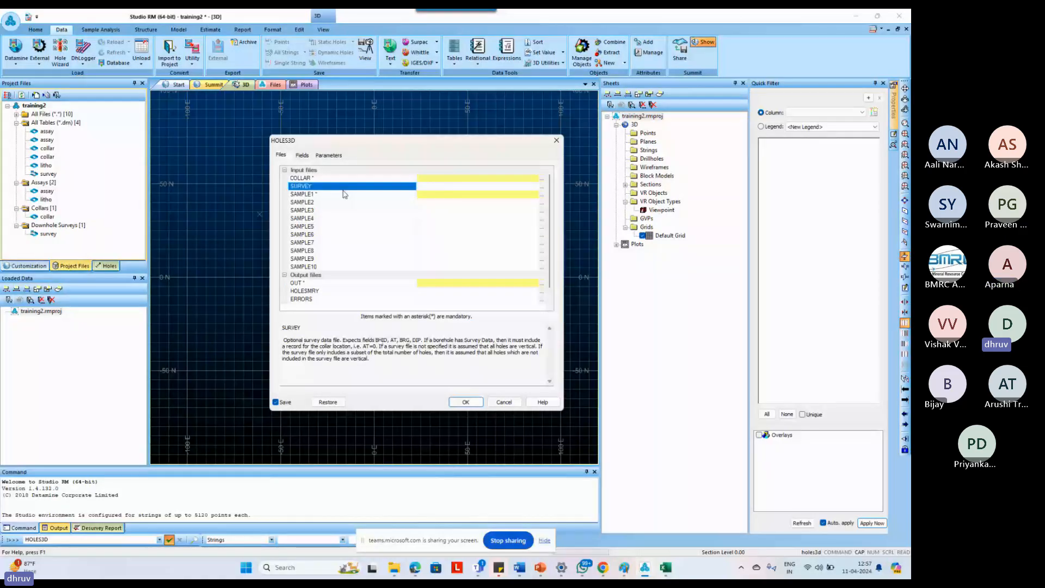
Set the HOLES3D input files to collar for COLLAR and assay for SAMPLE1.
{"action": "left_click", "coordinate": [344, 194]}
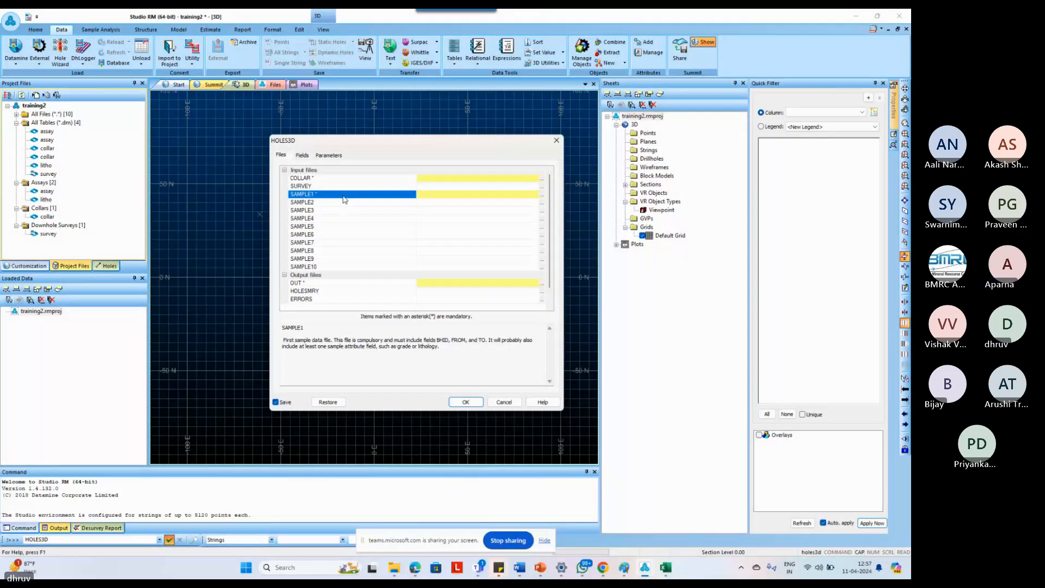
{"action": "left_click", "coordinate": [439, 179]}
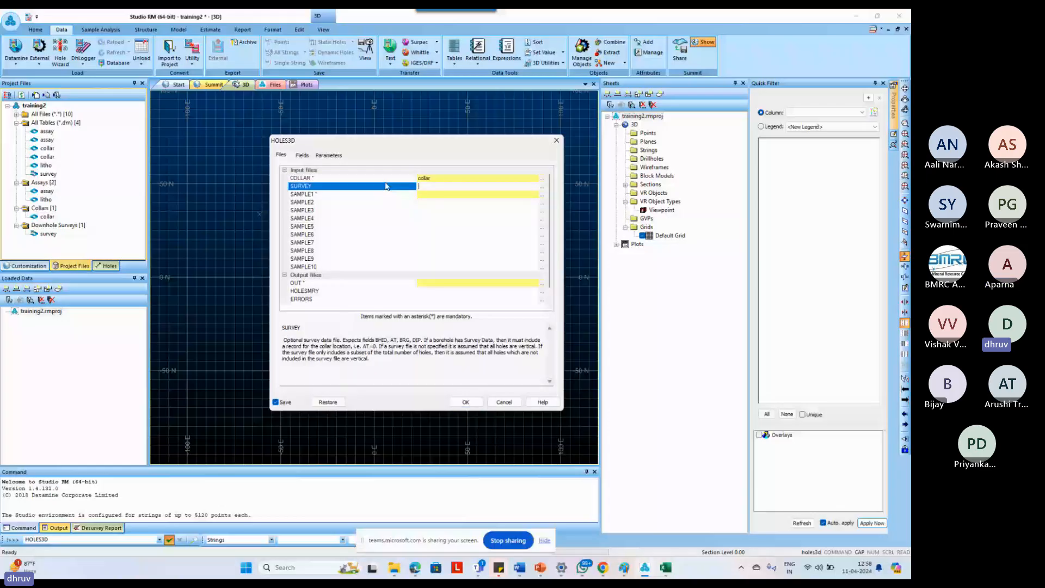
{"action": "left_click", "coordinate": [340, 195]}
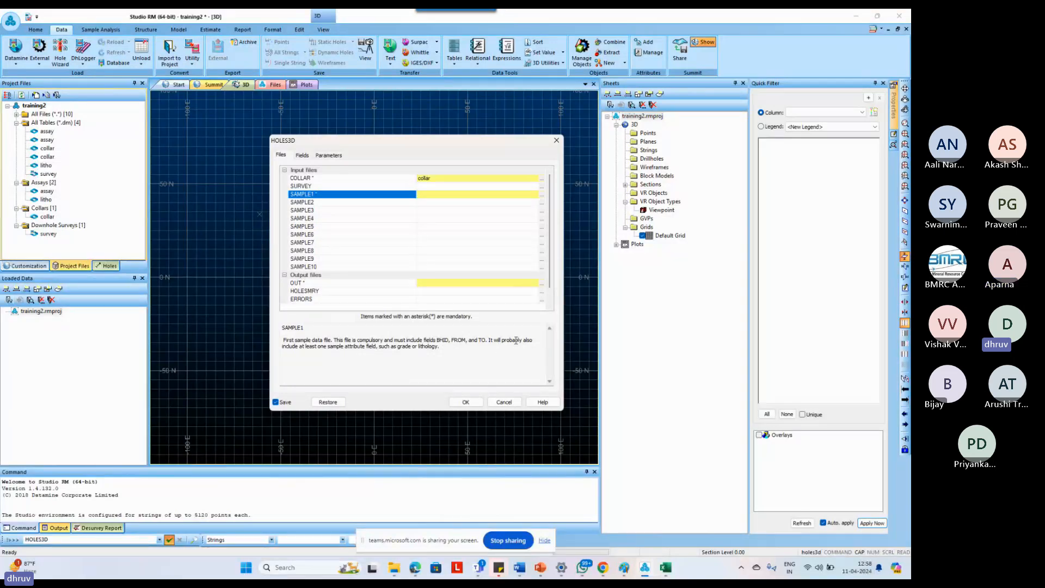
{"action": "left_click", "coordinate": [542, 195]}
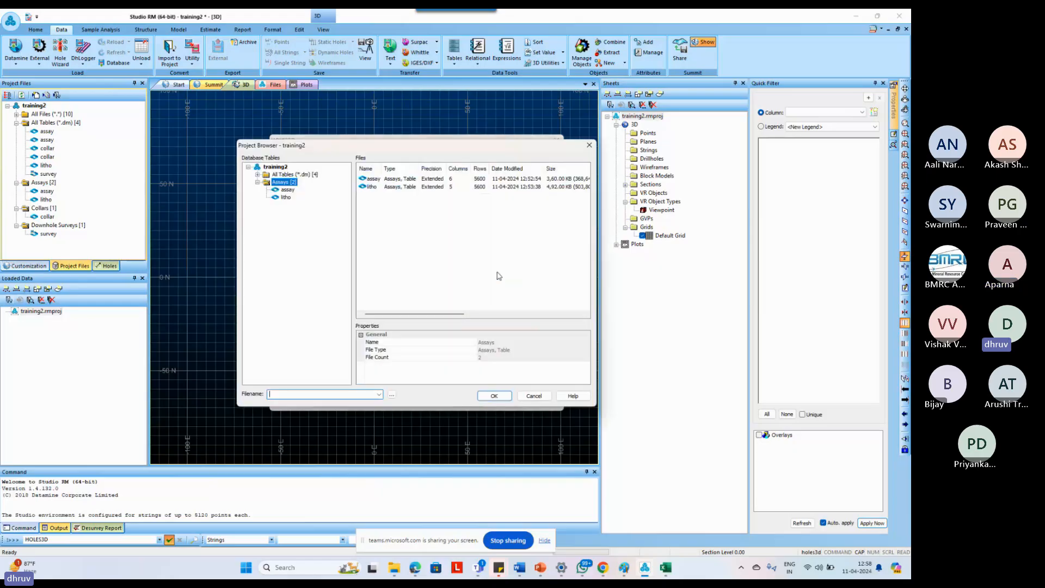
{"action": "type", "text": "assay"}
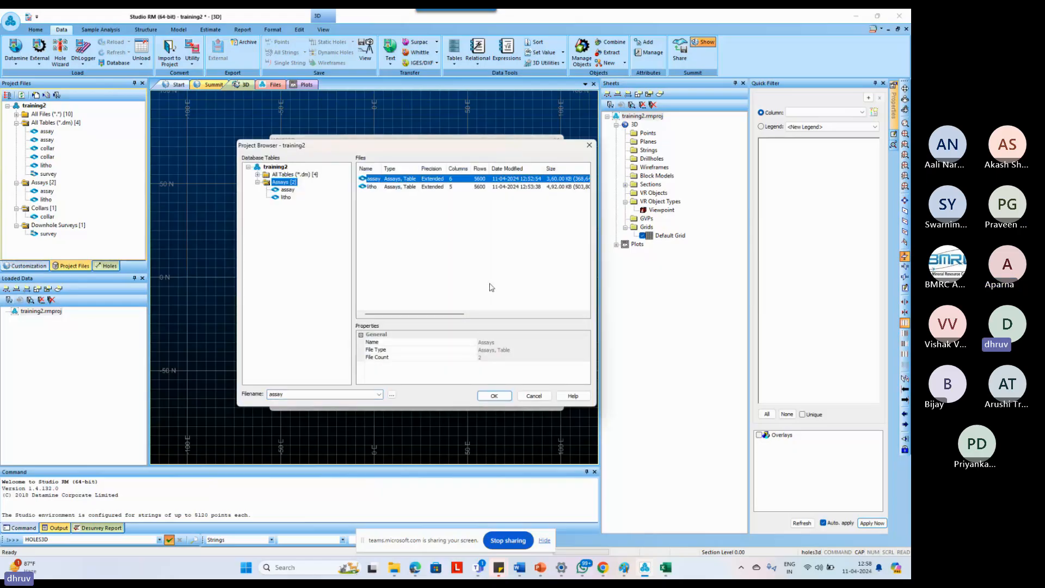
{"action": "left_click", "coordinate": [495, 395]}
Choose the litho table from the project as the SAMPLE2 input file.
{"action": "left_click", "coordinate": [380, 203]}
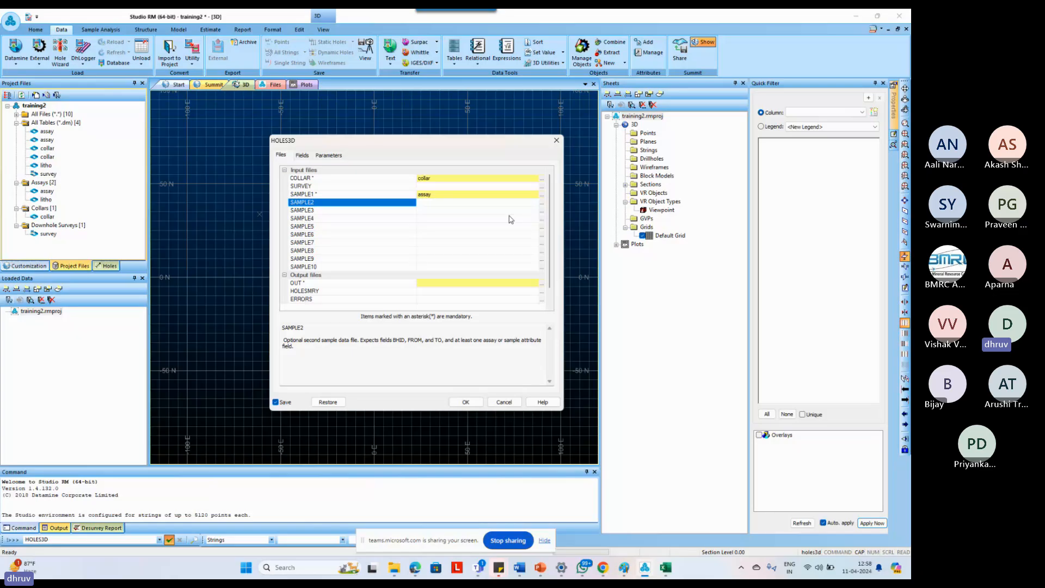
{"action": "left_click", "coordinate": [542, 203]}
{"action": "left_click", "coordinate": [373, 187]}
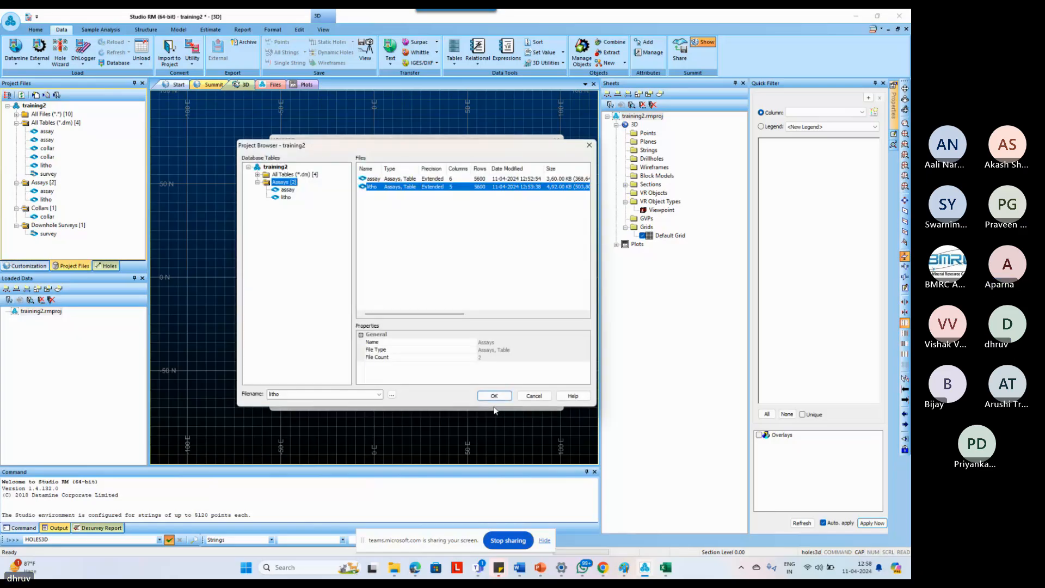
{"action": "left_click", "coordinate": [494, 396]}
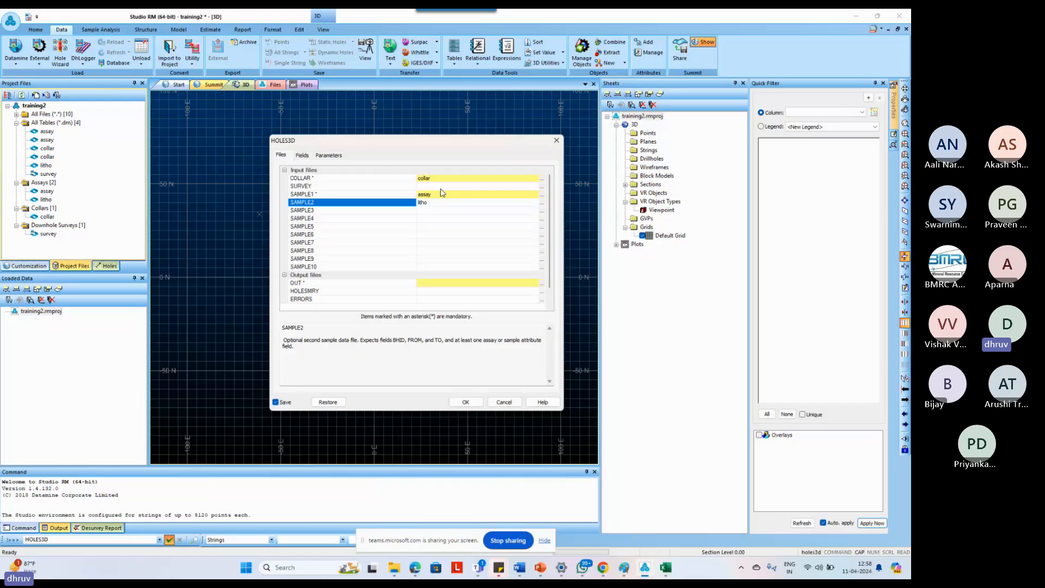
Name the HOLES3D output files HOLES for OUT, SMRY for HOLESMRY and ERRO for ERRORS.
{"action": "left_click", "coordinate": [426, 283]}
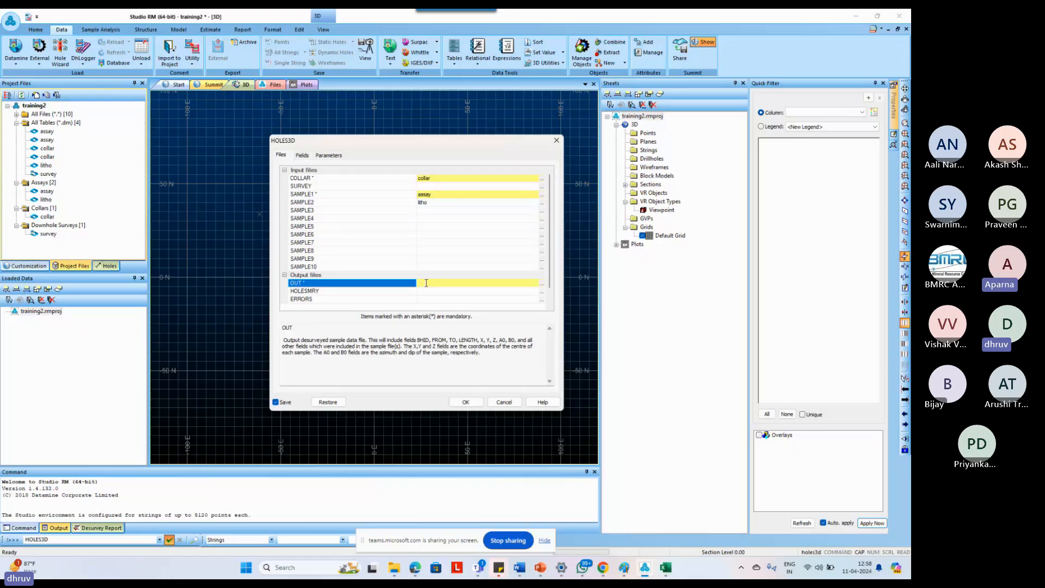
{"action": "type", "text": "HOLES"}
{"action": "left_click", "coordinate": [447, 292]}
{"action": "type", "text": "S"}
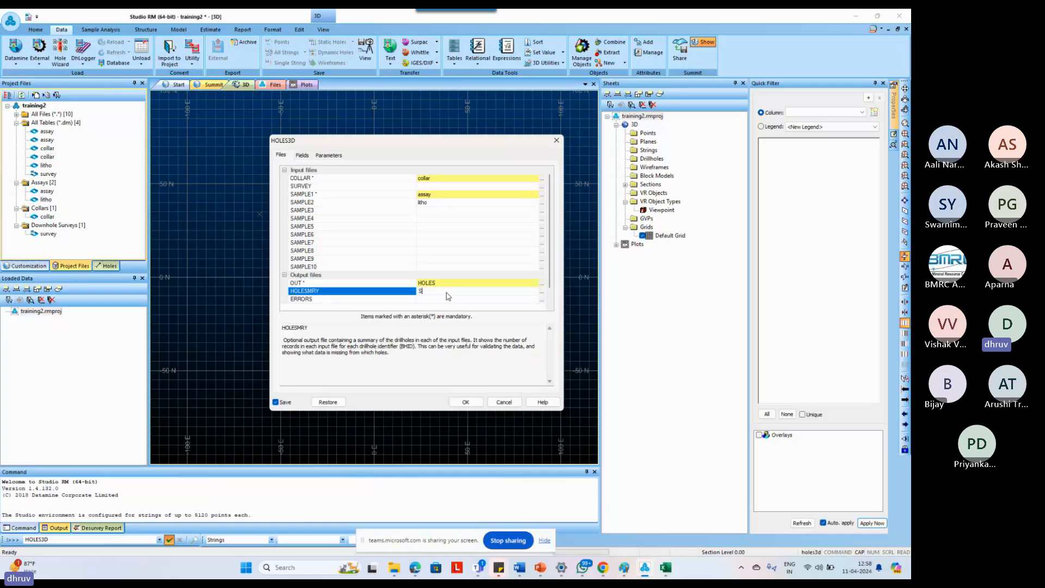
{"action": "type", "text": "MRY"}
{"action": "left_click", "coordinate": [421, 299]}
{"action": "type", "text": "ERRO"}
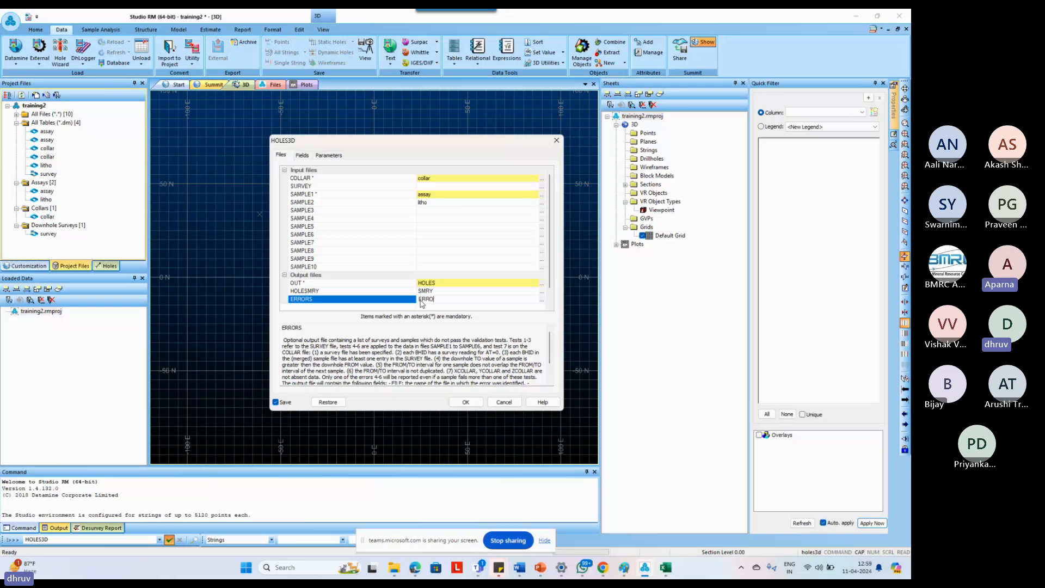
Review the HOLES3D field assignments, checking the XCOLLAR choices and the BHID description while keeping XCOLLAR assigned.
{"action": "left_click", "coordinate": [302, 155]}
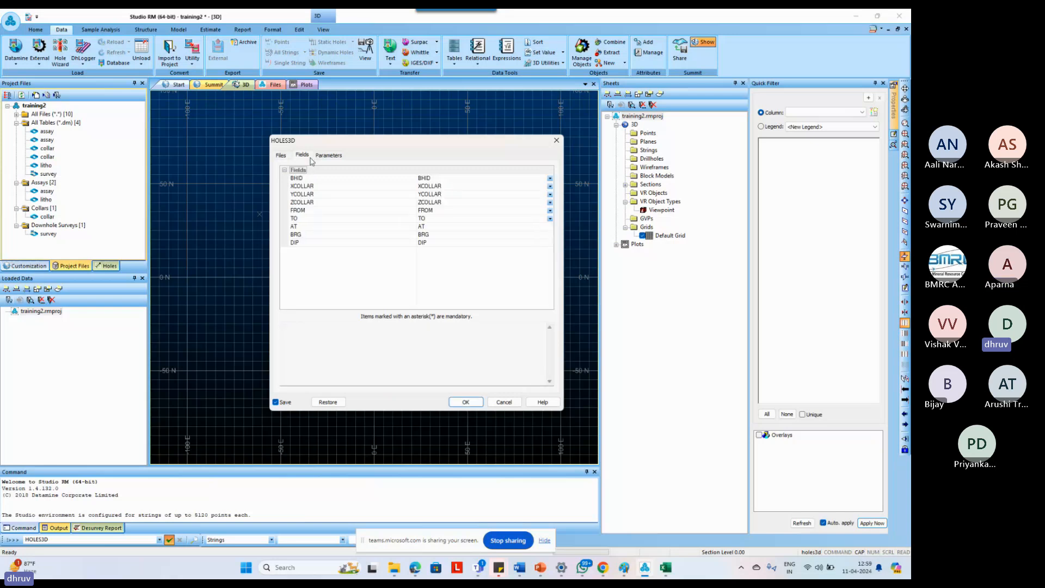
{"action": "left_click", "coordinate": [439, 188]}
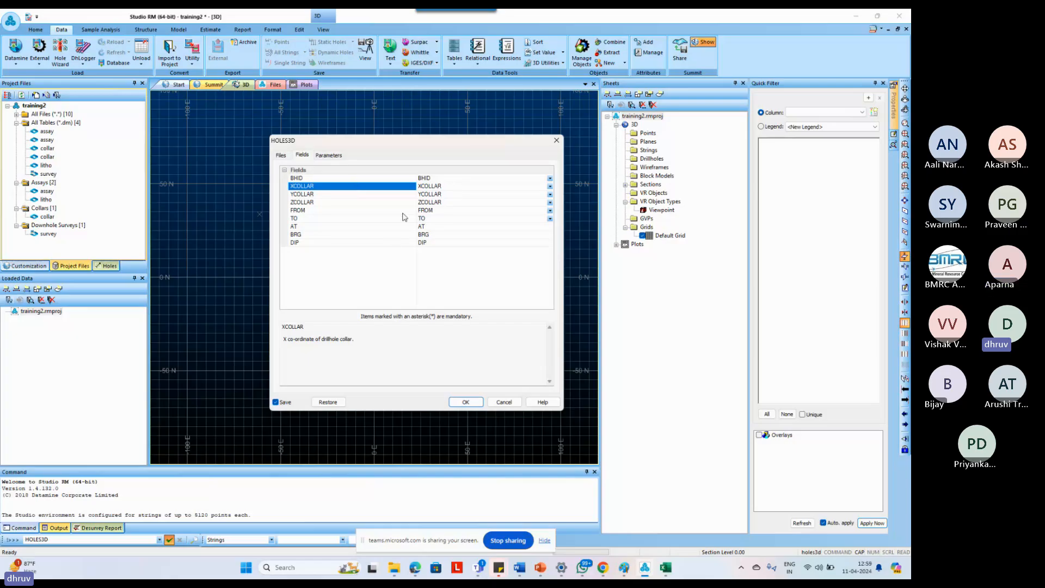
{"action": "left_click", "coordinate": [549, 187]}
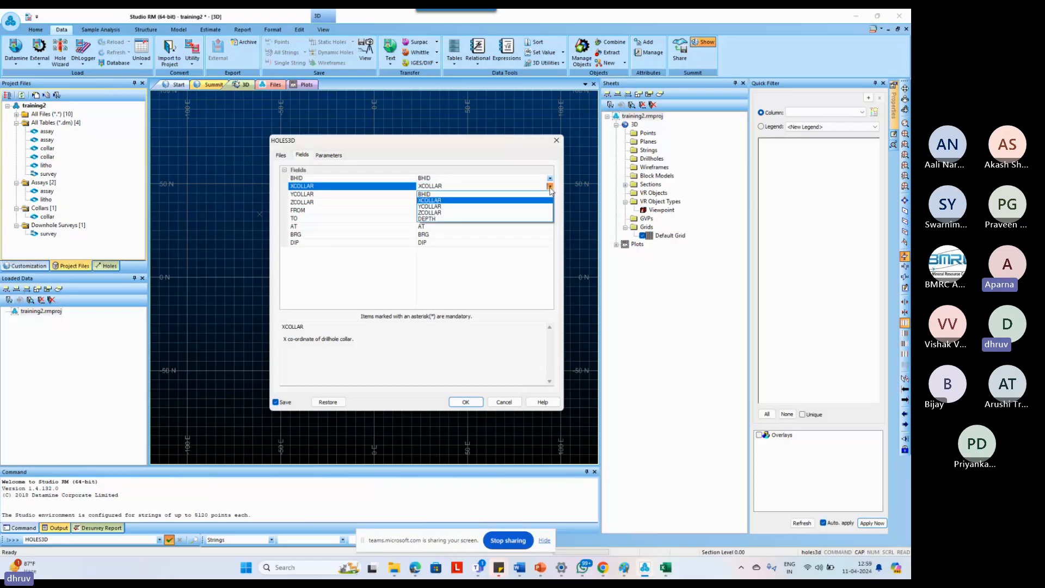
{"action": "left_click", "coordinate": [462, 199]}
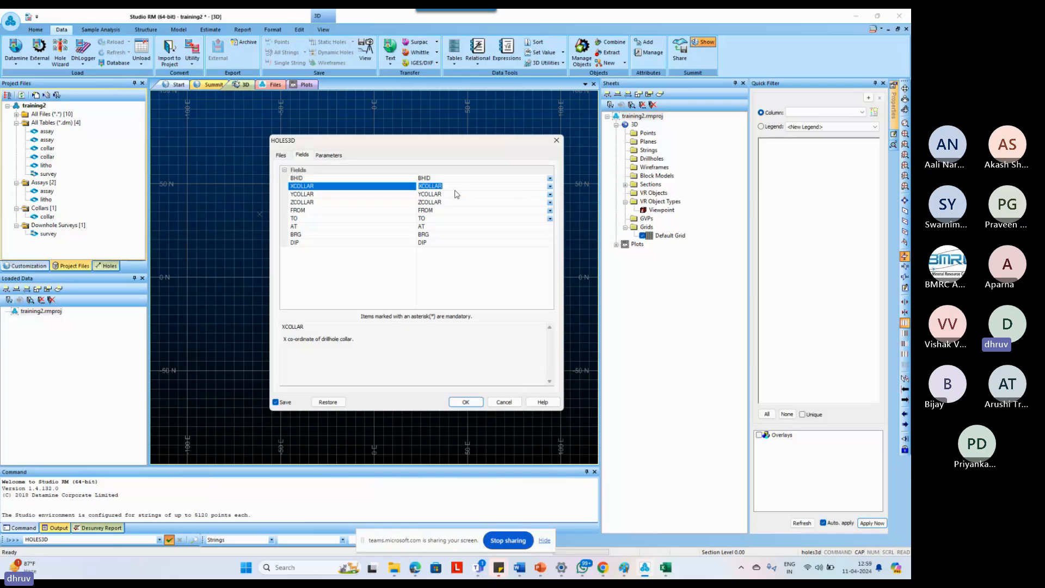
{"action": "left_click", "coordinate": [364, 181]}
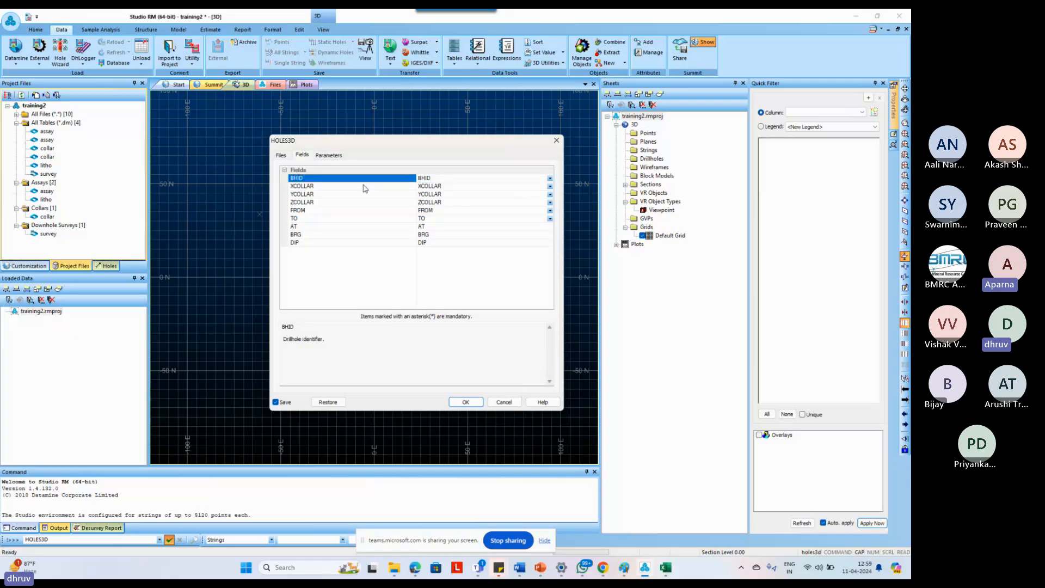
Set the HOLES3D ENDPOINT parameter to 1 and review the SURVSMTH and DIPMETH parameter descriptions.
{"action": "left_click", "coordinate": [344, 156]}
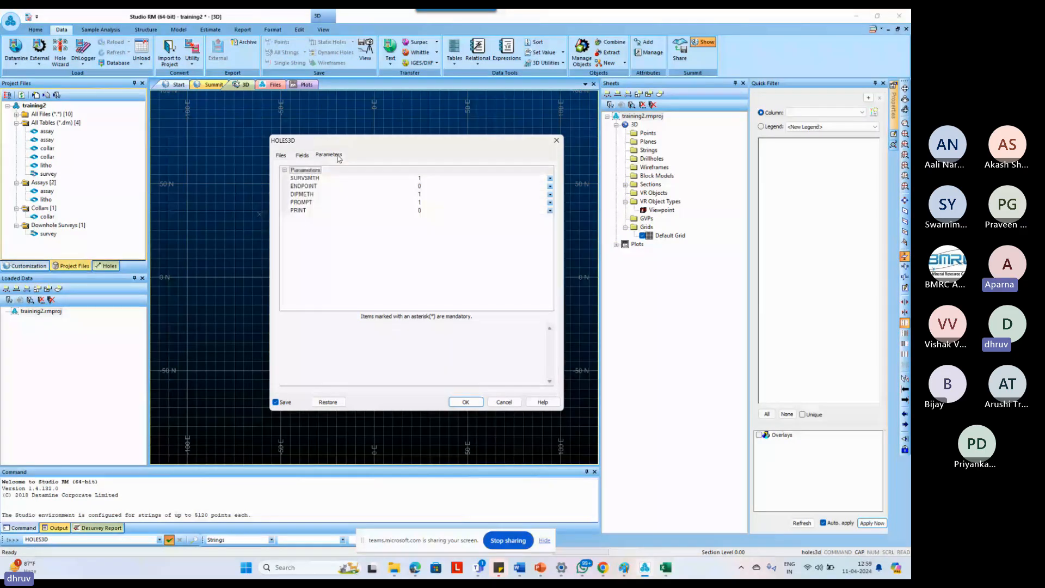
{"action": "left_click", "coordinate": [321, 180]}
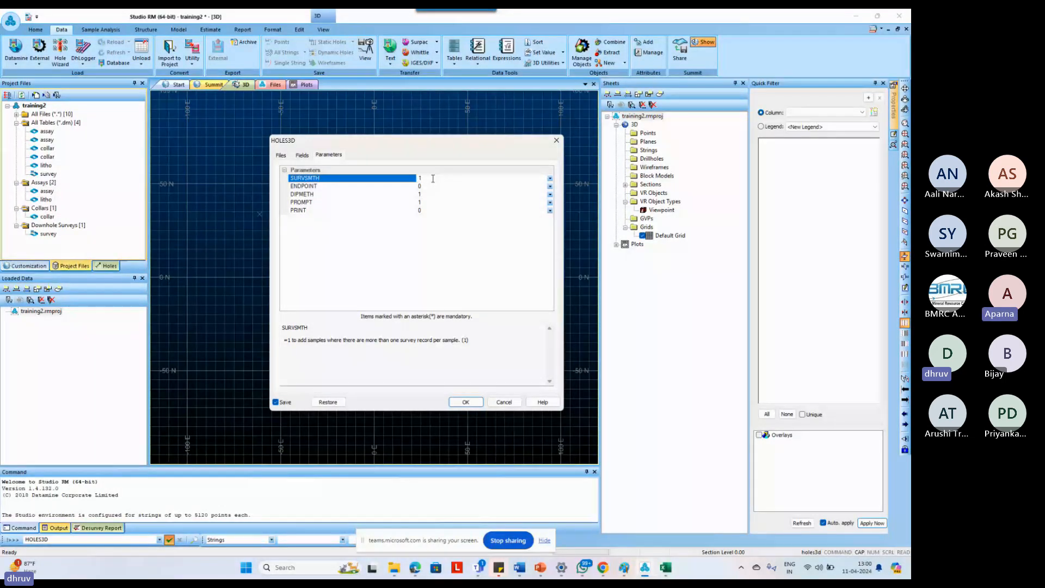
{"action": "key", "text": "Down"}
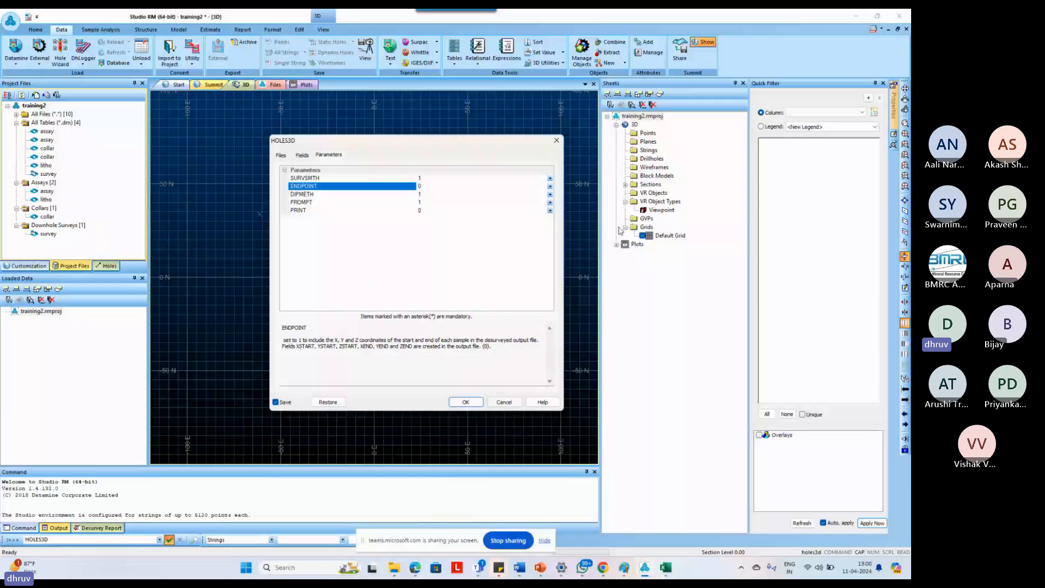
{"action": "left_click", "coordinate": [506, 202]}
{"action": "left_click", "coordinate": [550, 186]}
{"action": "left_click", "coordinate": [509, 193]}
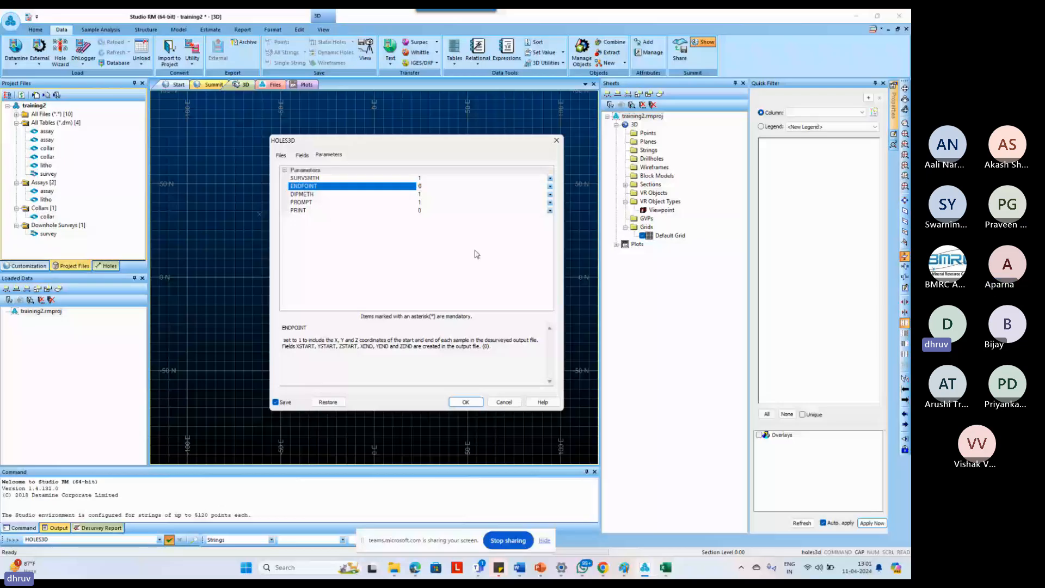
{"action": "key", "text": "Down"}
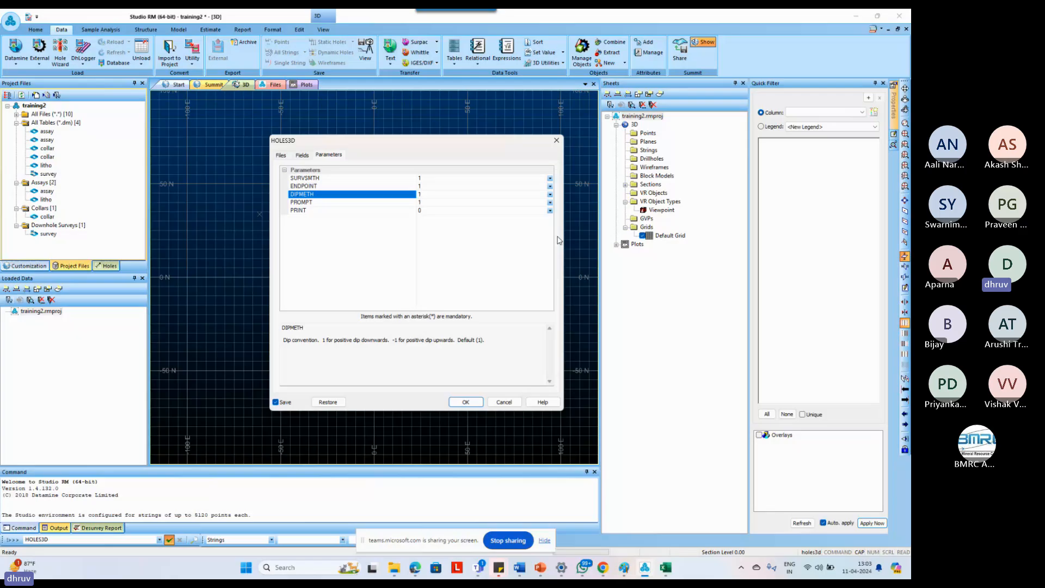
{"action": "left_click_drag", "start_coordinate": [482, 144], "coordinate": [485, 144]}
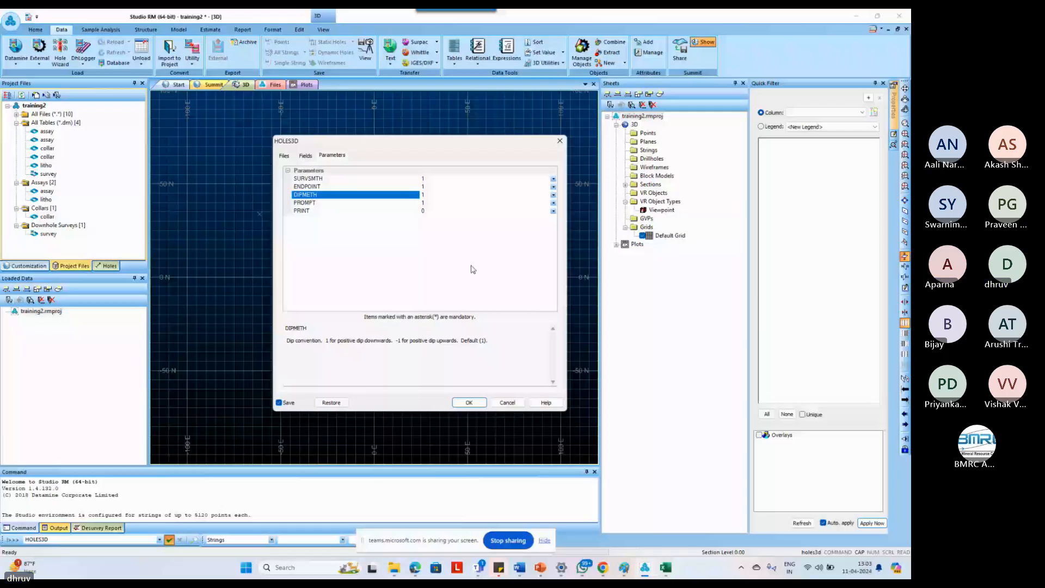
Switch to Paint, discard the old sketch, and draw a ground surface profile with an inclined drillhole line about 236 × 319 px below it.
{"action": "left_click", "coordinate": [624, 569]}
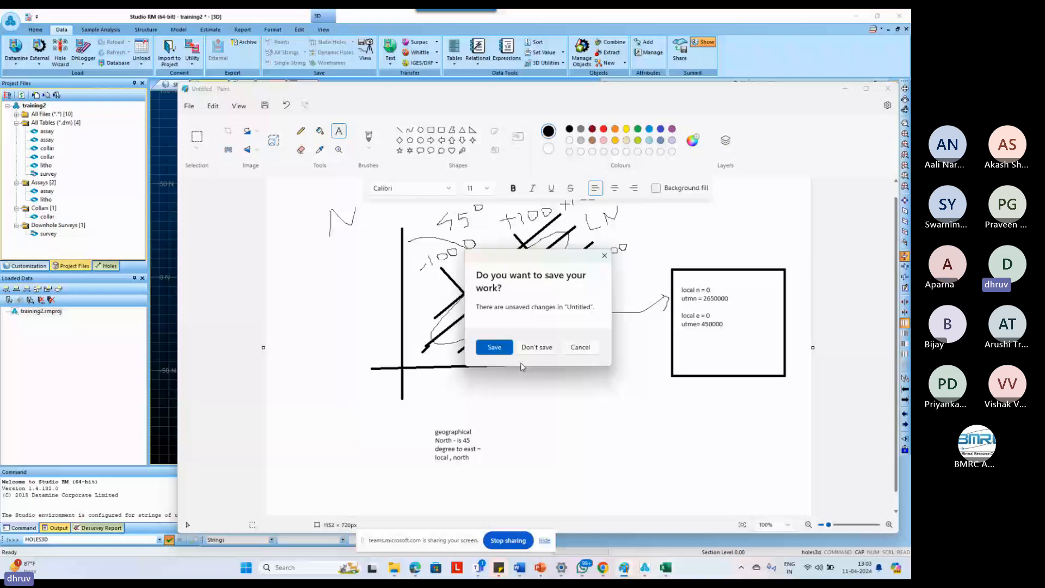
{"action": "left_click", "coordinate": [537, 348]}
{"action": "mouse_move", "coordinate": [344, 292]}
{"action": "left_mouse_down"}
{"action": "mouse_move", "coordinate": [461, 265]}
{"action": "mouse_move", "coordinate": [708, 274]}
{"action": "left_mouse_up"}
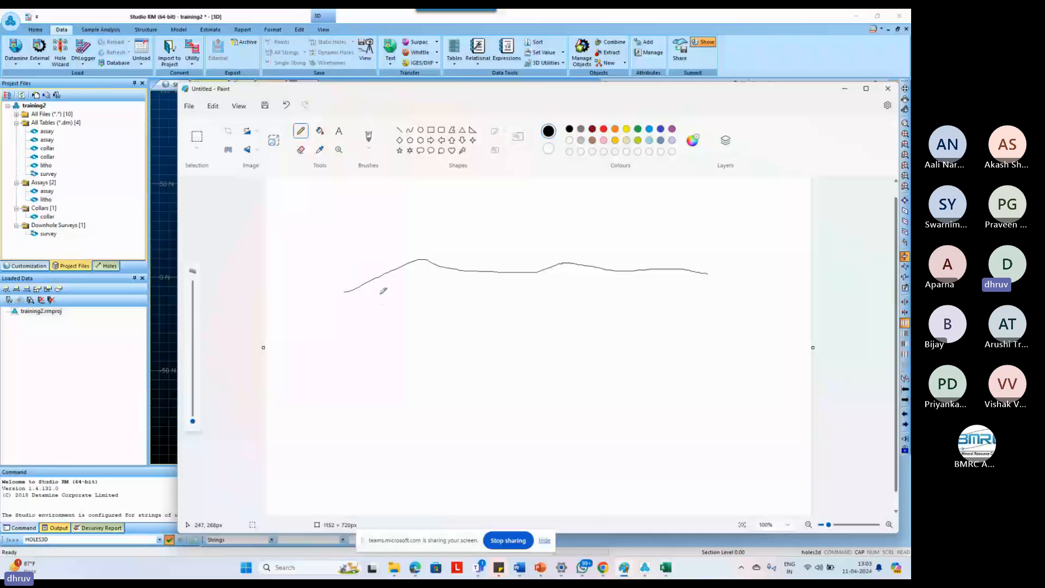
{"action": "left_click", "coordinate": [401, 131]}
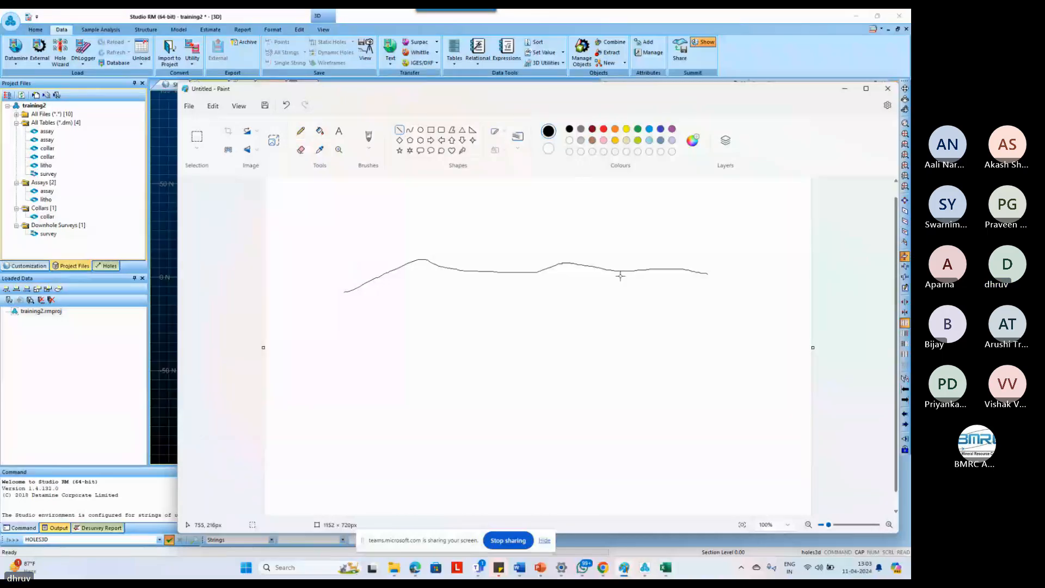
{"action": "left_click_drag", "start_coordinate": [620, 271], "coordinate": [507, 423]}
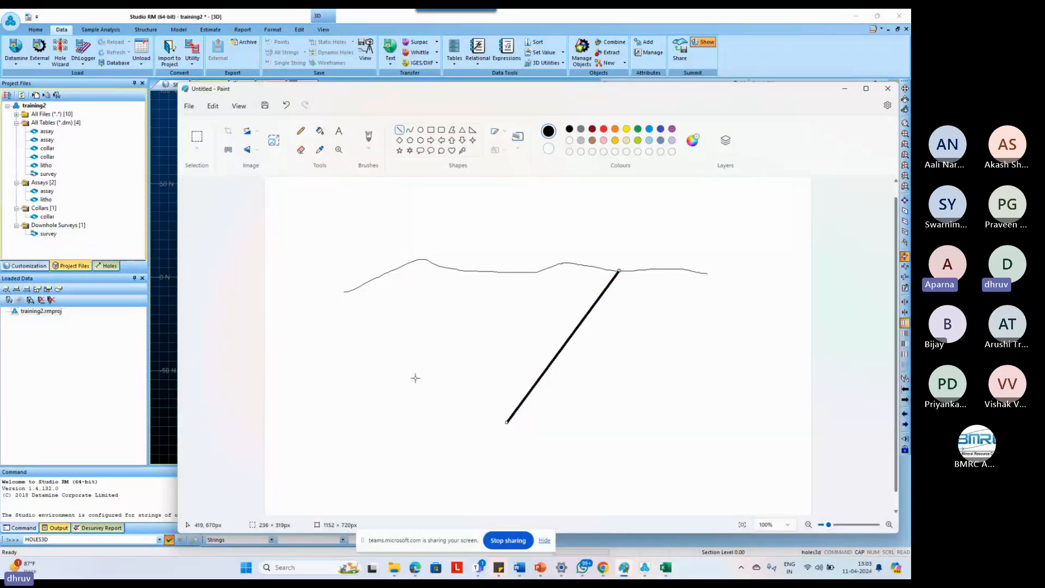
Handwrite the direction labels LN above the left end of the ground profile and E above its right end.
{"action": "left_click", "coordinate": [301, 131]}
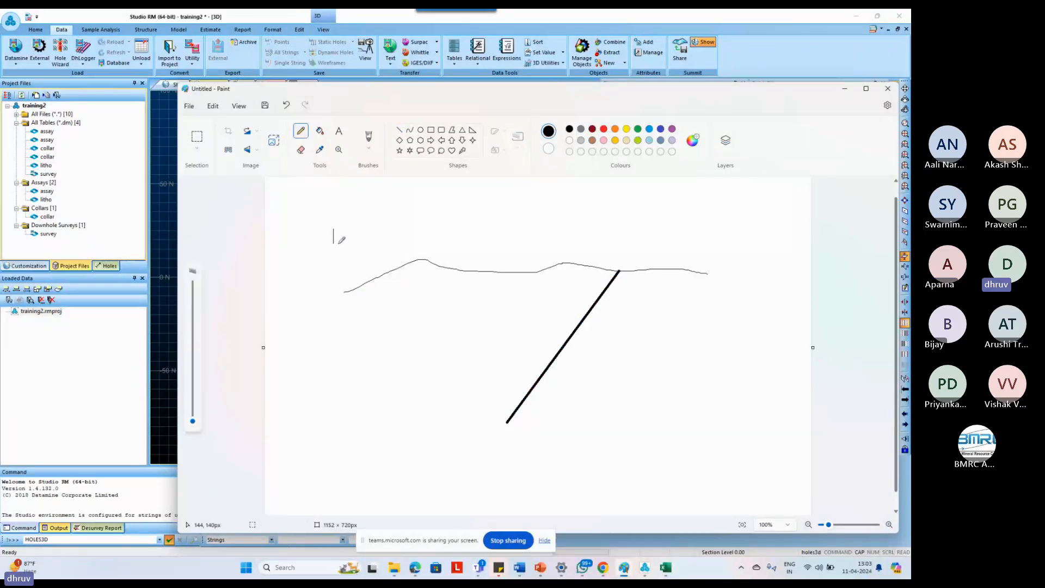
{"action": "left_click_drag", "start_coordinate": [339, 242], "coordinate": [347, 243]}
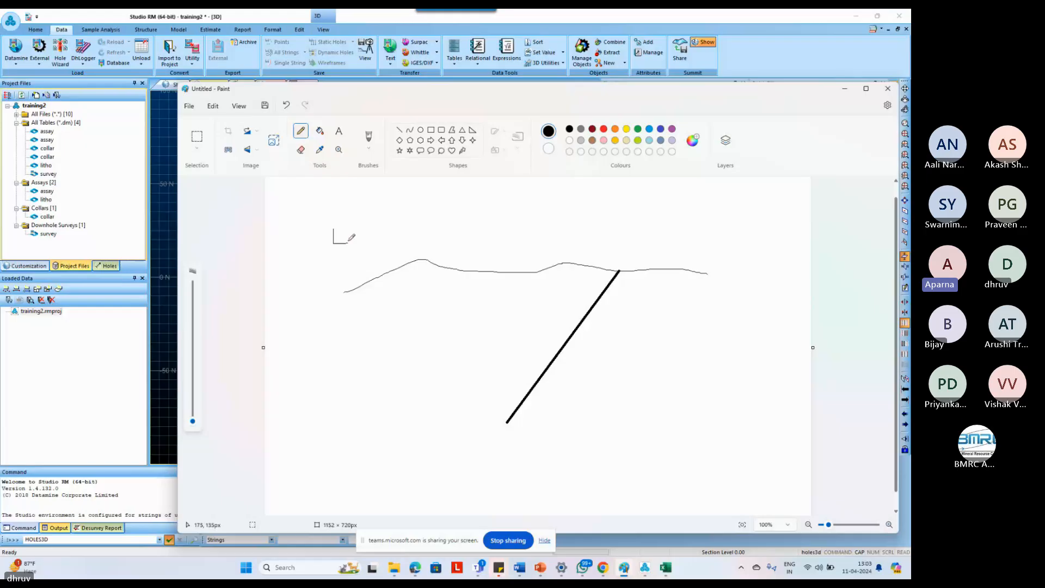
{"action": "left_click_drag", "start_coordinate": [348, 235], "coordinate": [360, 227]}
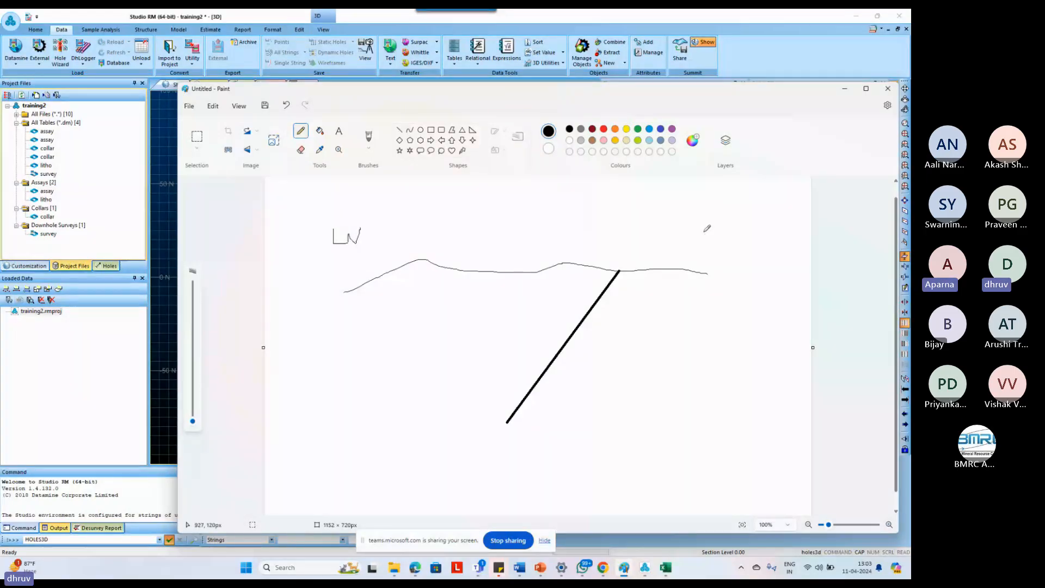
{"action": "left_click_drag", "start_coordinate": [701, 231], "coordinate": [702, 247]}
{"action": "mouse_move", "coordinate": [699, 233]}
{"action": "left_mouse_down"}
{"action": "mouse_move", "coordinate": [714, 232]}
{"action": "mouse_move", "coordinate": [712, 245]}
{"action": "left_mouse_up"}
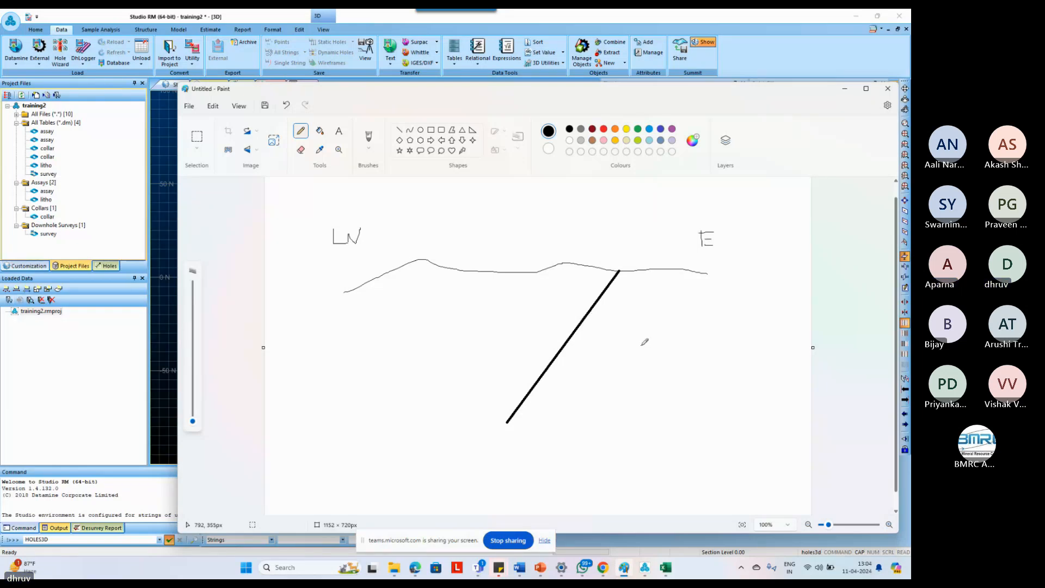
Draw a vertical line about 320 px long through the drillhole collar and mark the angle between it and the inclined hole.
{"action": "left_click", "coordinate": [399, 130]}
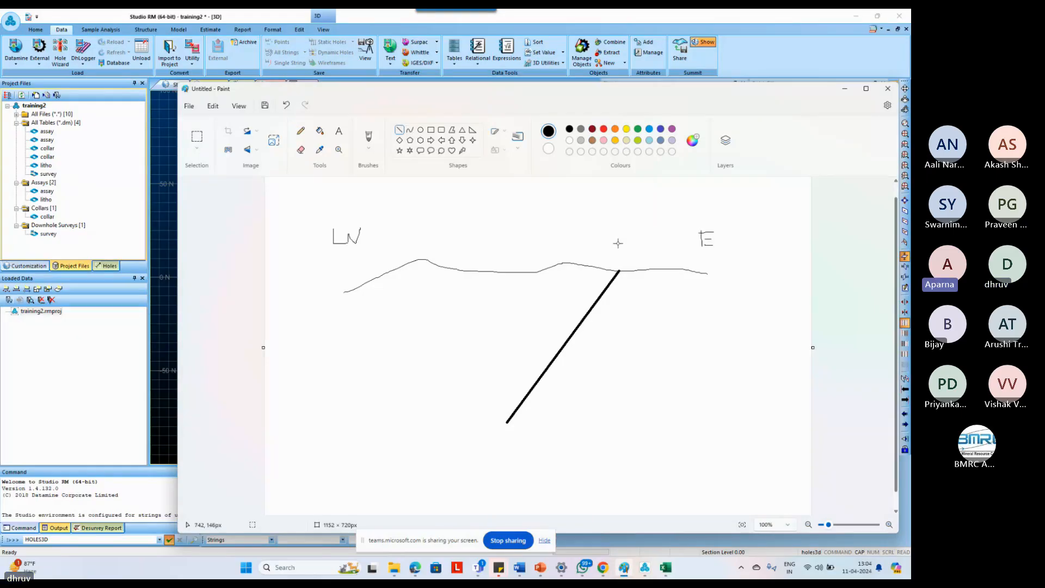
{"action": "left_click_drag", "start_coordinate": [619, 232], "coordinate": [618, 385]}
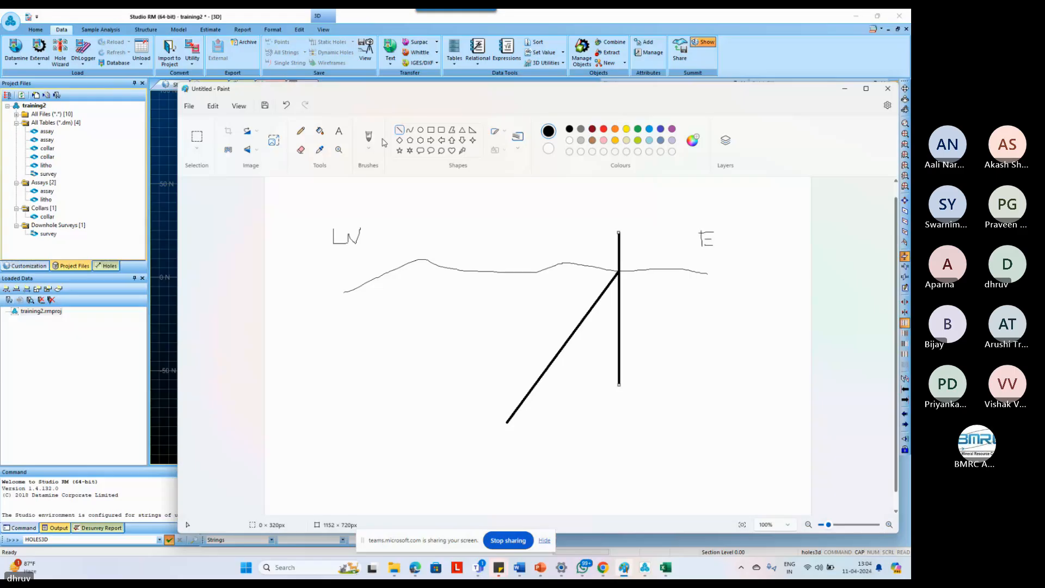
{"action": "left_click", "coordinate": [300, 131]}
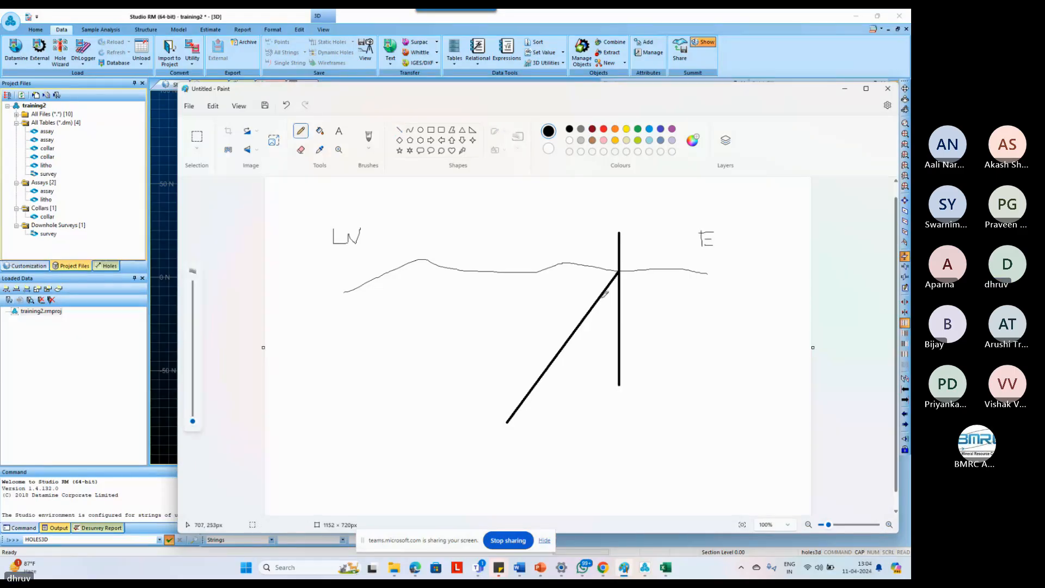
{"action": "left_click_drag", "start_coordinate": [601, 297], "coordinate": [618, 301]}
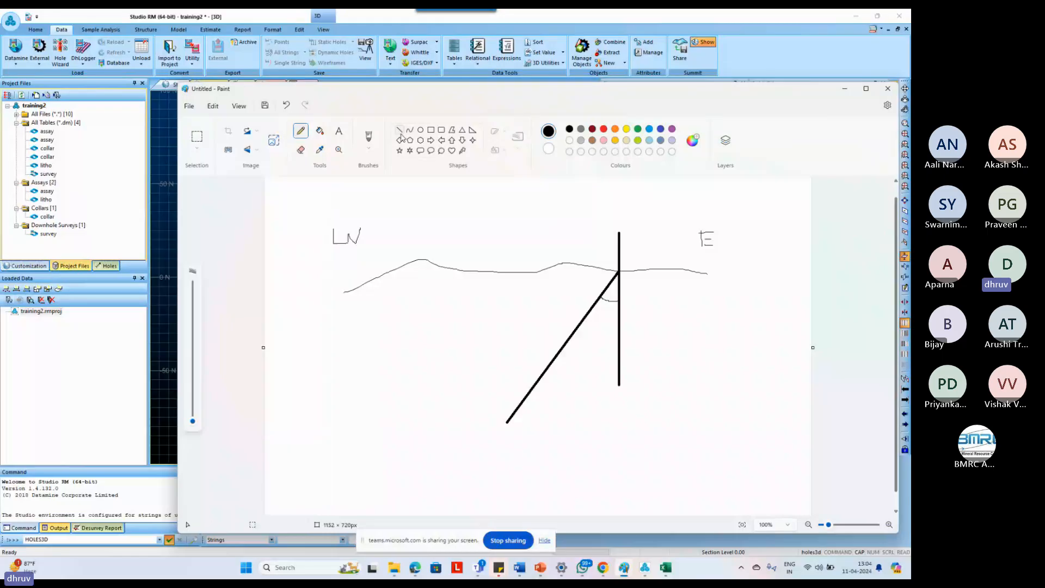
Draw a near-horizontal line about 246 px long through the collar, tick its angle to the inclined hole, and cross out the angle from vertical.
{"action": "left_click", "coordinate": [400, 130]}
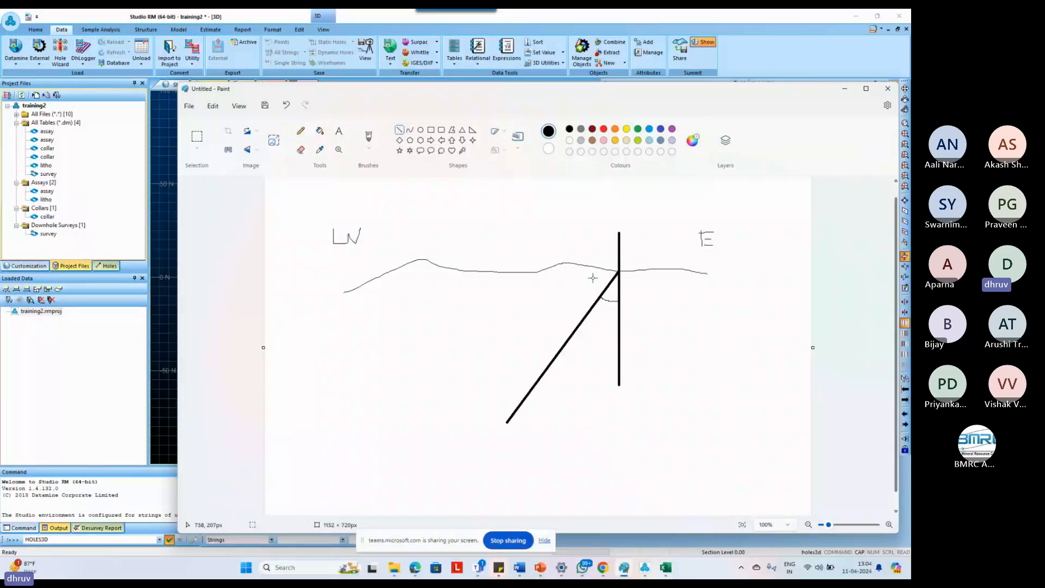
{"action": "left_click_drag", "start_coordinate": [537, 272], "coordinate": [654, 270]}
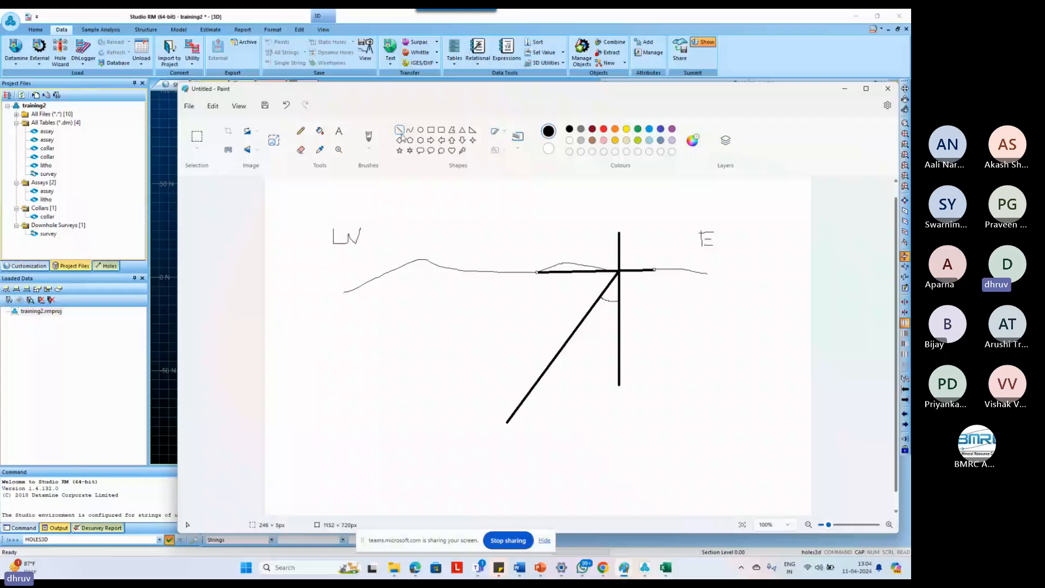
{"action": "left_click", "coordinate": [301, 131]}
{"action": "left_click_drag", "start_coordinate": [579, 273], "coordinate": [604, 283]}
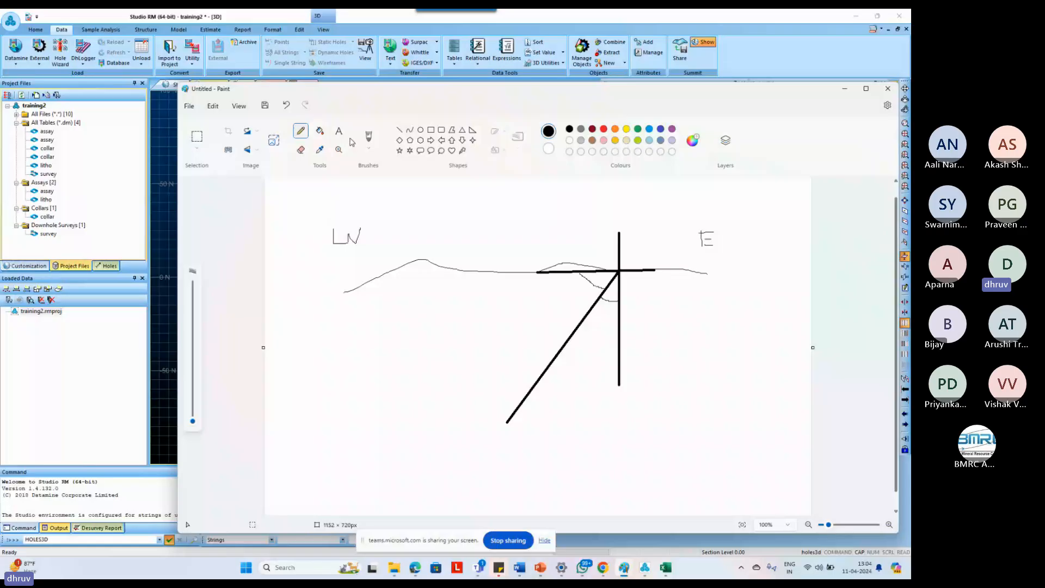
{"action": "left_click_drag", "start_coordinate": [568, 283], "coordinate": [598, 276]}
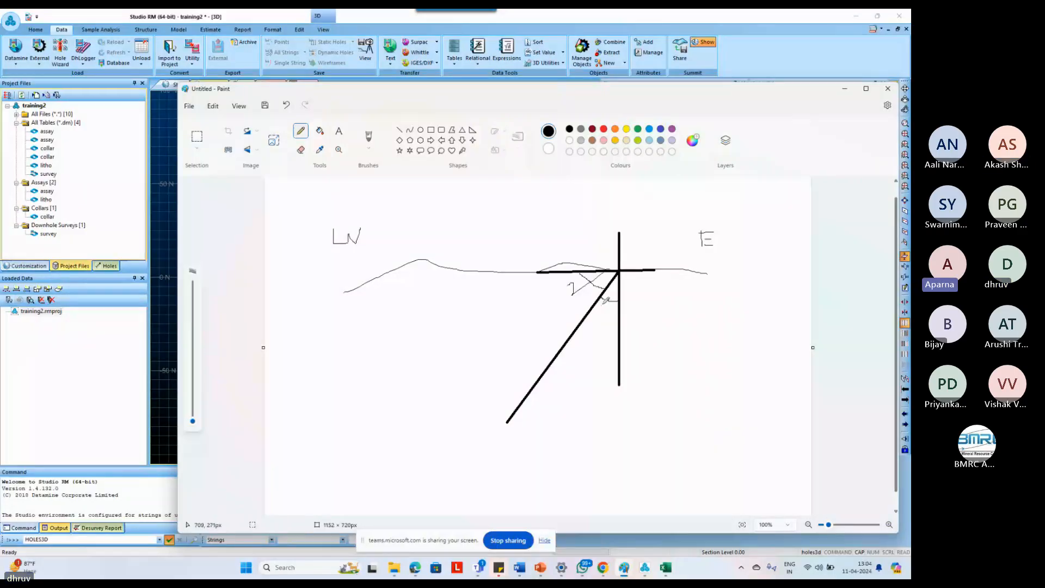
{"action": "left_click_drag", "start_coordinate": [615, 294], "coordinate": [605, 316]}
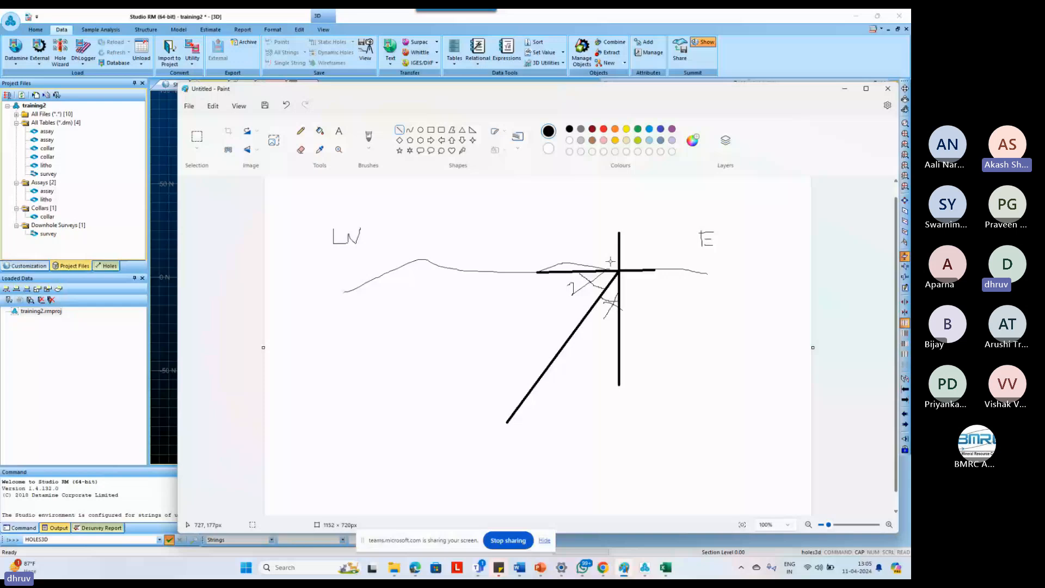
Draw a horizontal arrow just above the horizontal reference line, running from the collar towards the LN side.
{"action": "left_click", "coordinate": [399, 130]}
{"action": "mouse_move", "coordinate": [614, 261]}
{"action": "left_mouse_down"}
{"action": "mouse_move", "coordinate": [525, 263]}
{"action": "mouse_move", "coordinate": [536, 252]}
{"action": "left_mouse_up"}
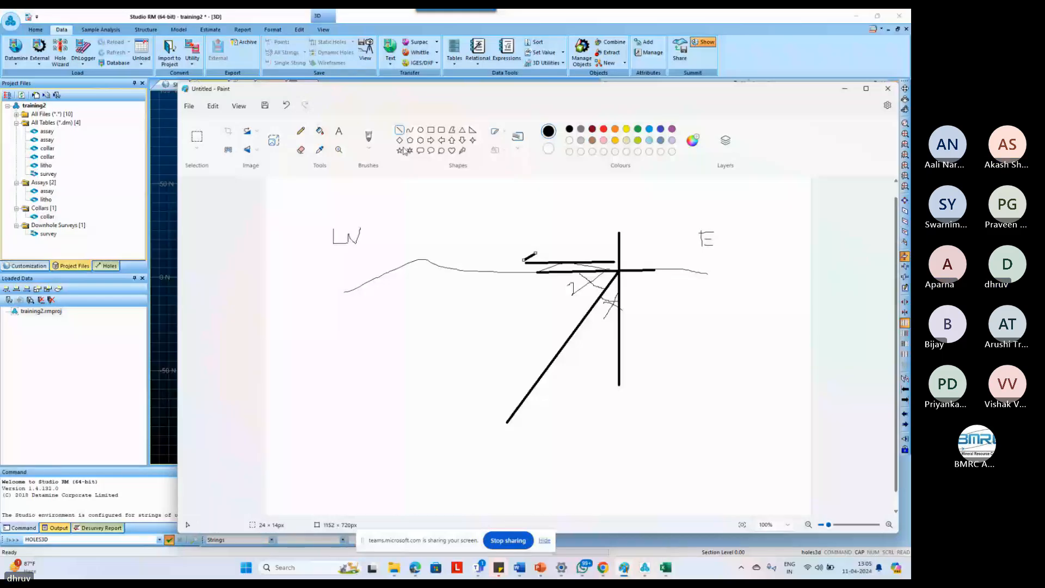
{"action": "left_click", "coordinate": [524, 266]}
{"action": "left_click_drag", "start_coordinate": [524, 265], "coordinate": [536, 272]}
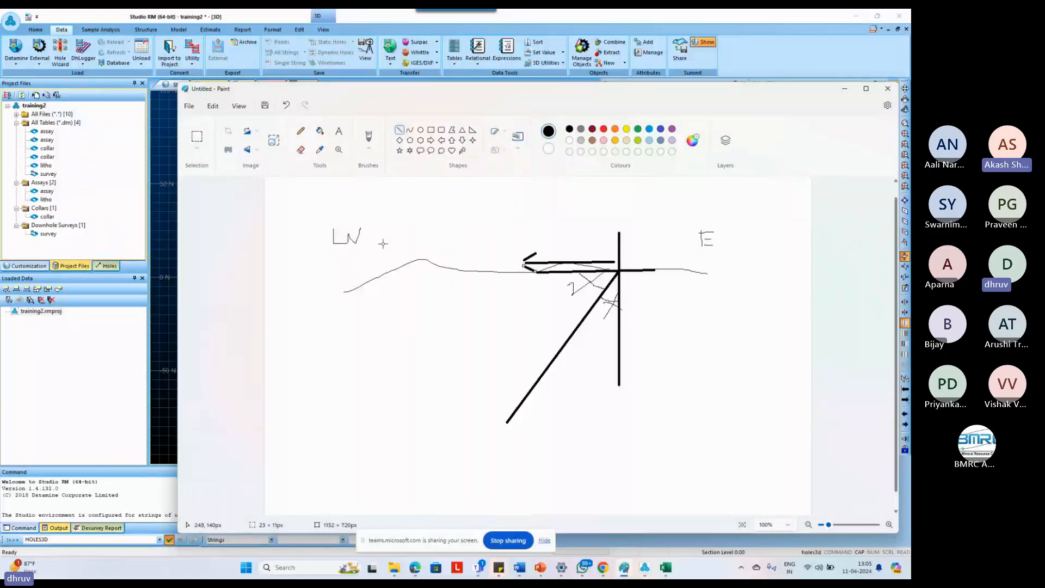
{"action": "left_click_drag", "start_coordinate": [354, 241], "coordinate": [363, 232]}
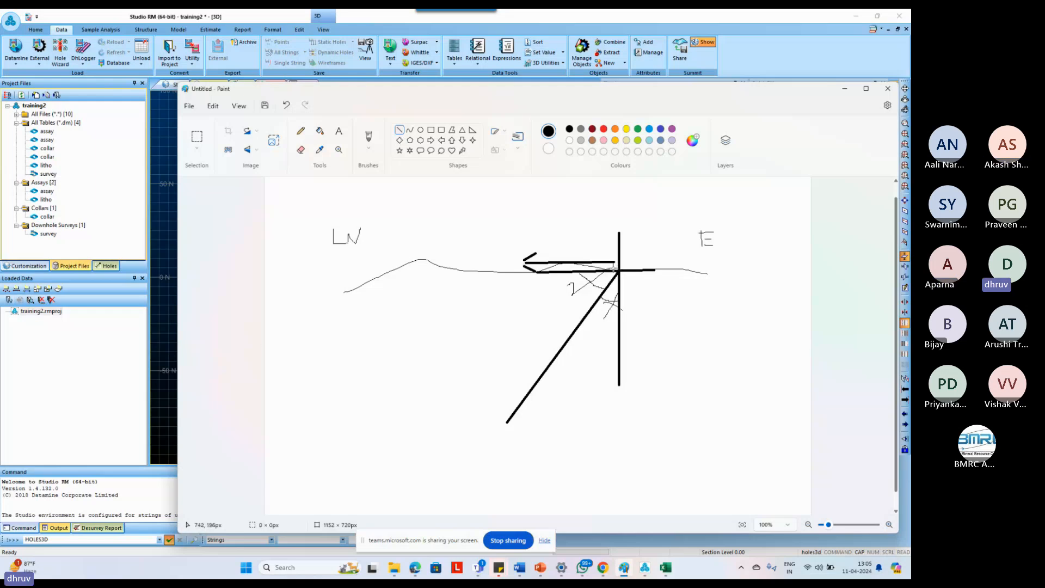
Draw an upward line about 231 × 146 px from the collar, and below ground a level line about 441 px long with a 216 × 105 px downward branch.
{"action": "left_click_drag", "start_coordinate": [619, 269], "coordinate": [507, 200]}
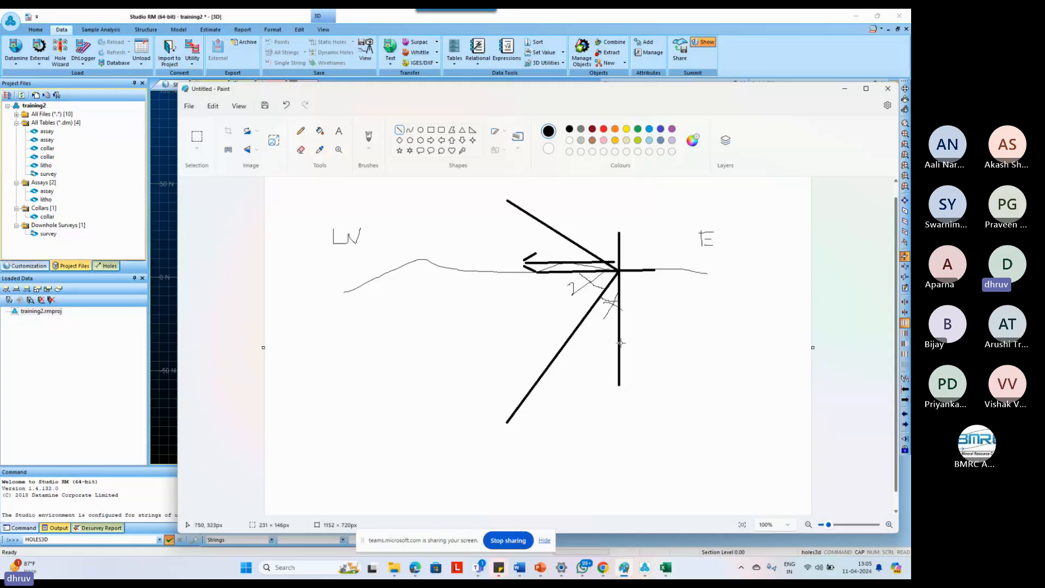
{"action": "left_click_drag", "start_coordinate": [620, 346], "coordinate": [409, 353]}
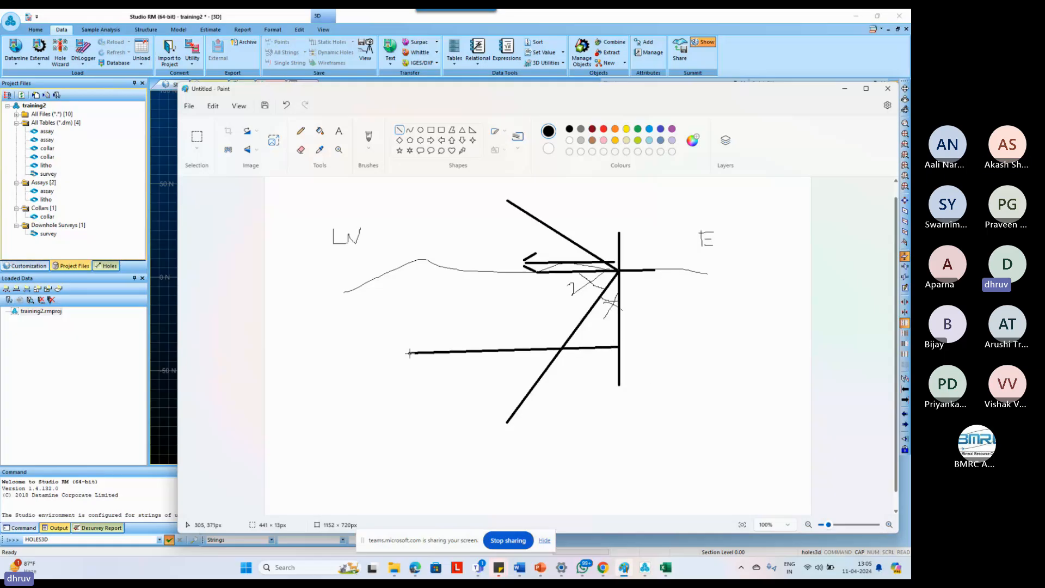
{"action": "left_click", "coordinate": [402, 131]}
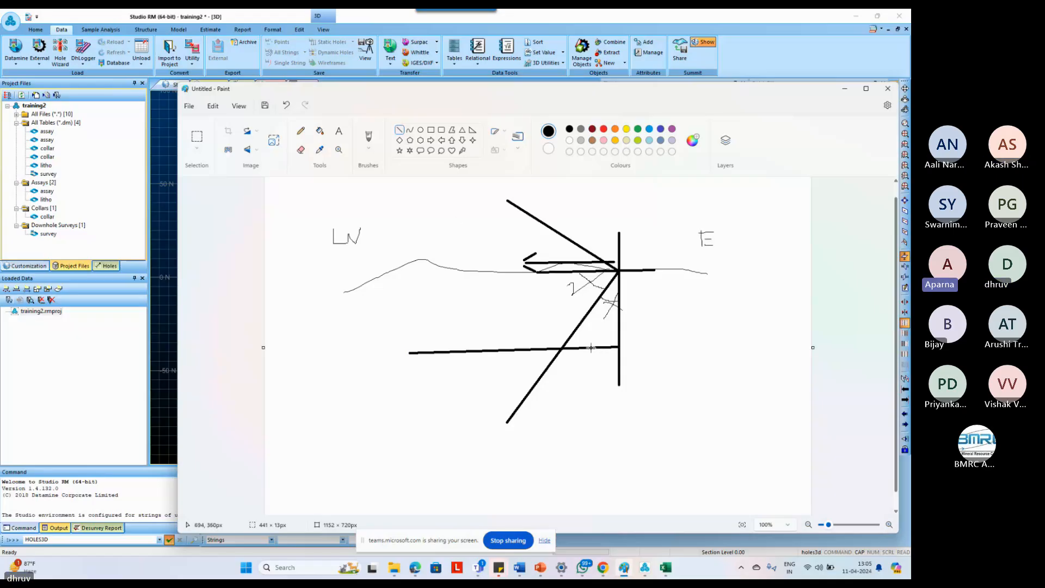
{"action": "left_click_drag", "start_coordinate": [582, 347], "coordinate": [479, 397]}
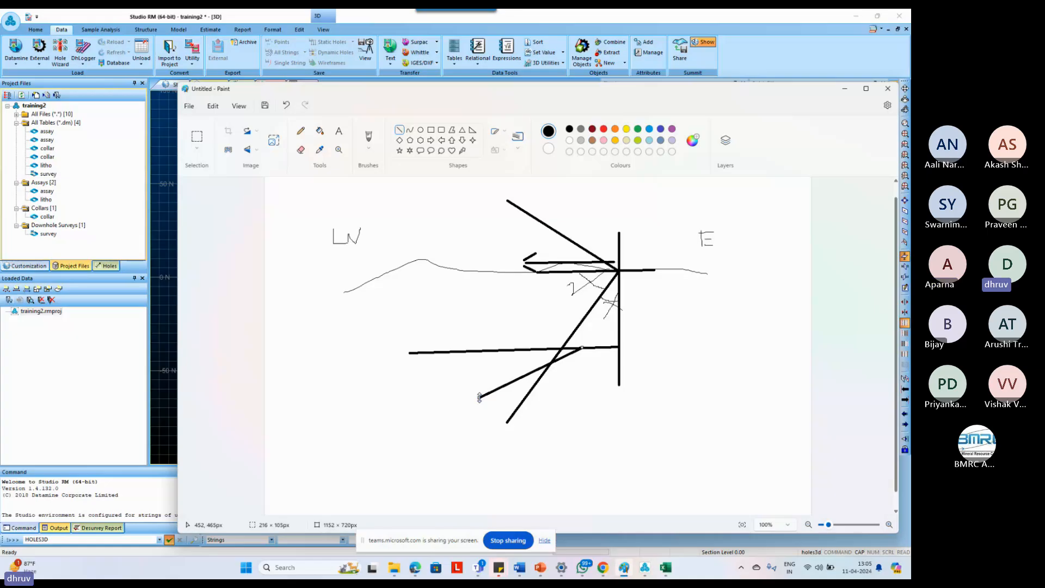
Sketch two steep freehand orebody boundaries and draw underground holes across them, one rising about 331 × 66 px and one near-level about 387 px long.
{"action": "left_click", "coordinate": [301, 130]}
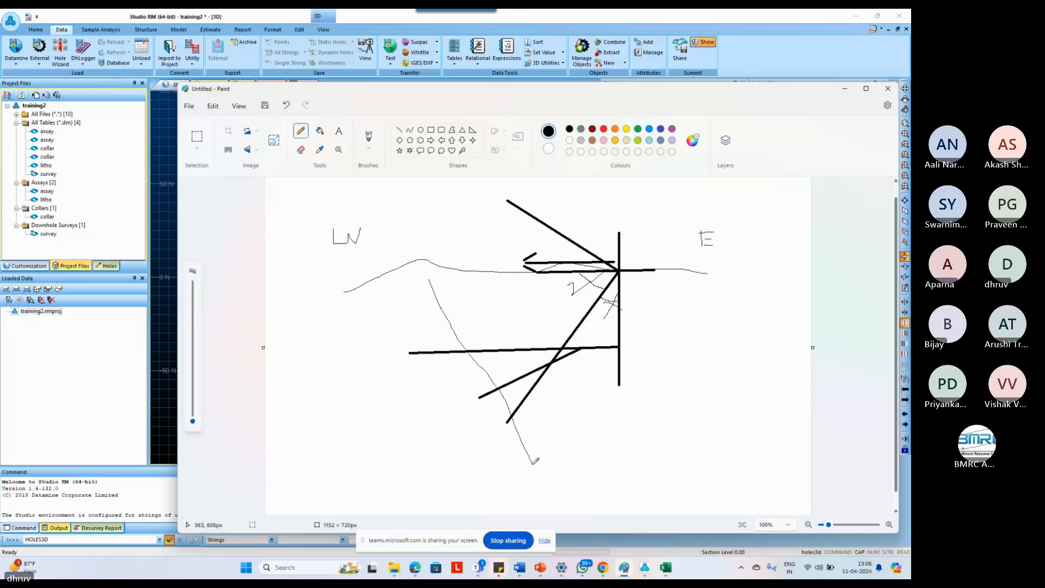
{"action": "left_click_drag", "start_coordinate": [473, 274], "coordinate": [564, 432]}
{"action": "left_click", "coordinate": [399, 130]}
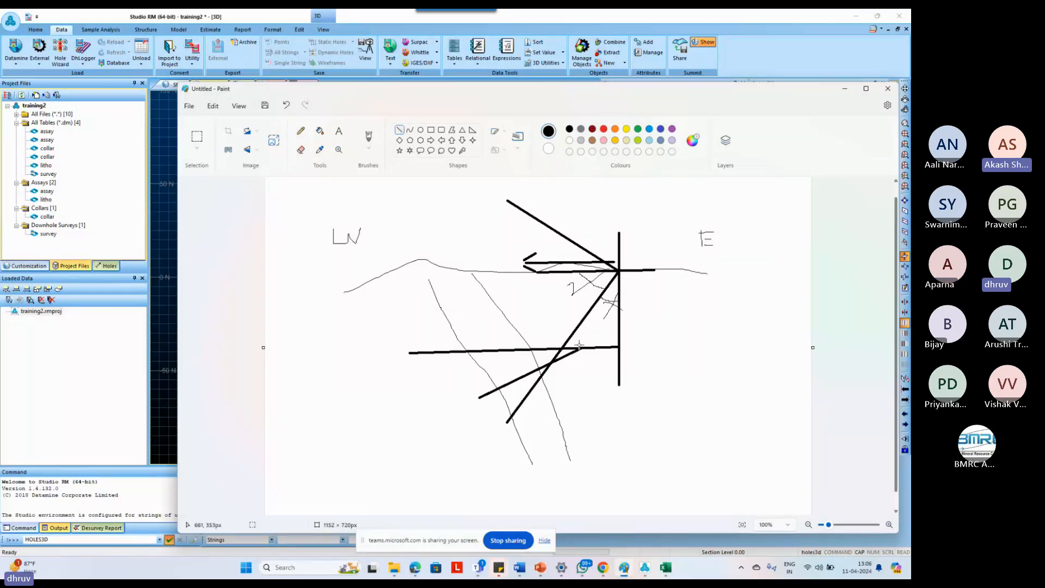
{"action": "left_click_drag", "start_coordinate": [581, 347], "coordinate": [422, 315]}
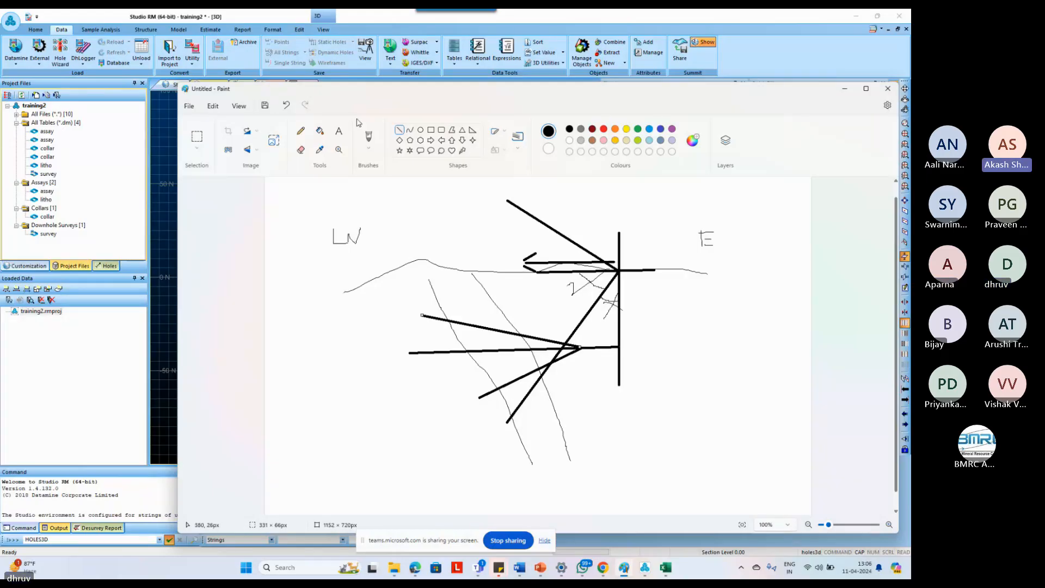
{"action": "left_click", "coordinate": [411, 224]}
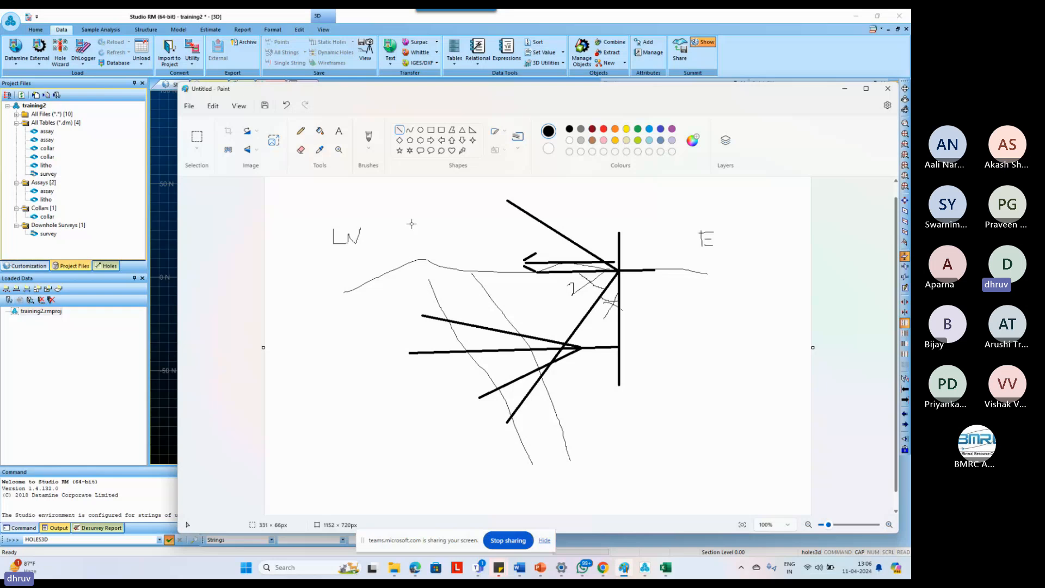
{"action": "left_click_drag", "start_coordinate": [580, 348], "coordinate": [396, 354]}
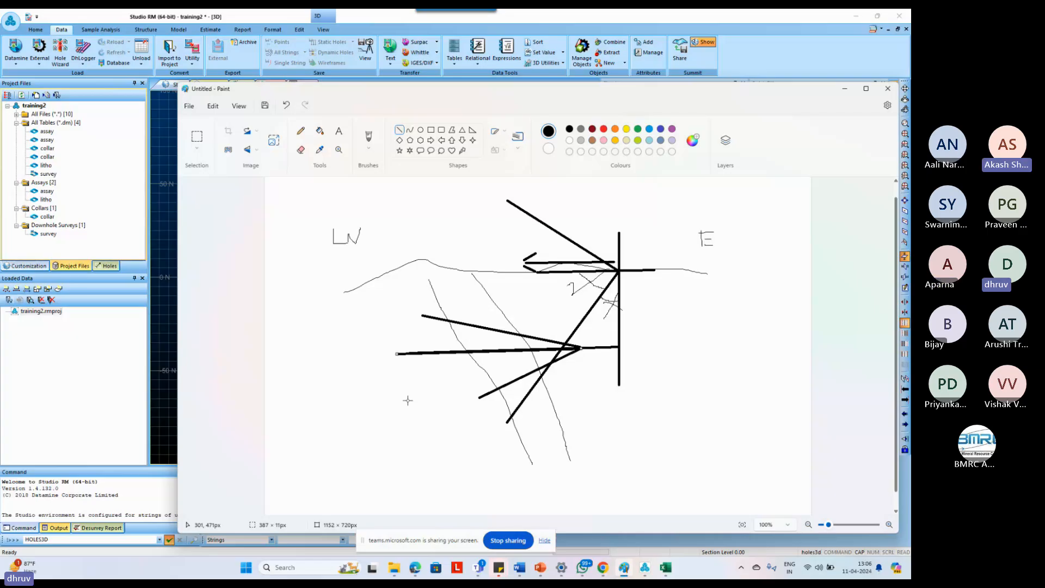
Switch back to Studio RM and review the descriptions of the HOLES3D PROMPT and PRINT parameters.
{"action": "left_click", "coordinate": [504, 21]}
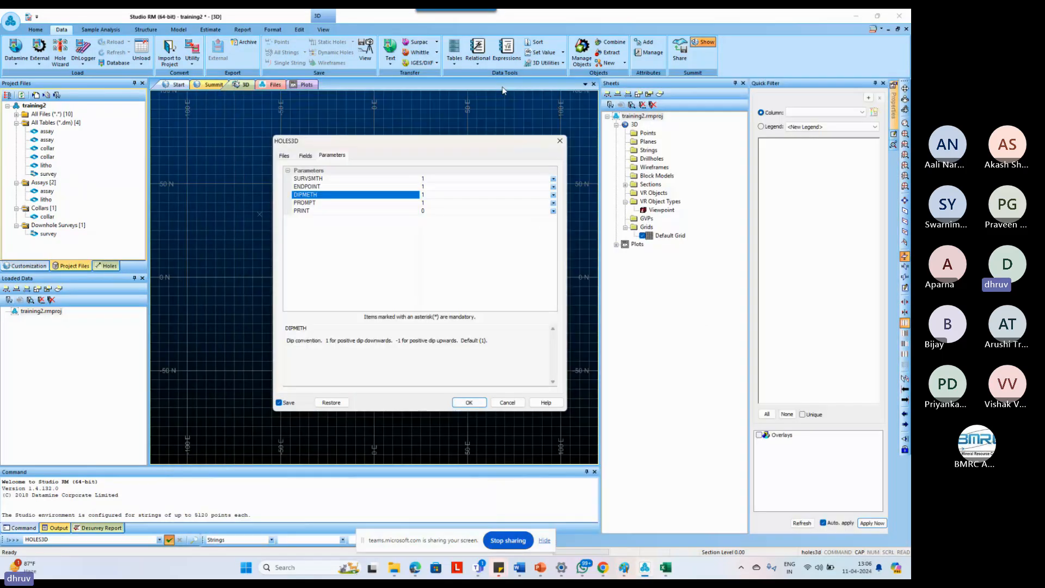
{"action": "left_click", "coordinate": [360, 202]}
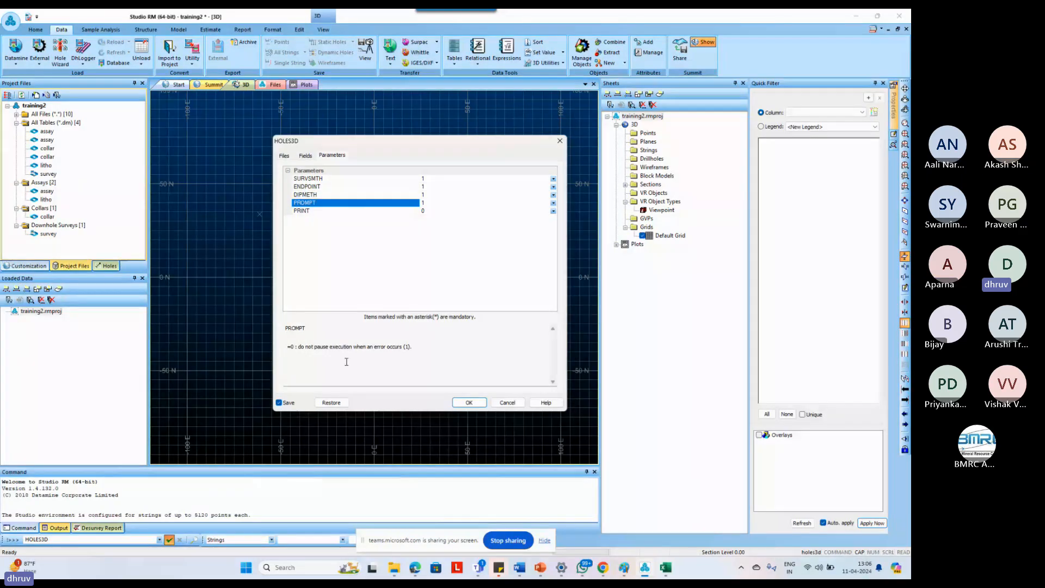
{"action": "left_click", "coordinate": [346, 211]}
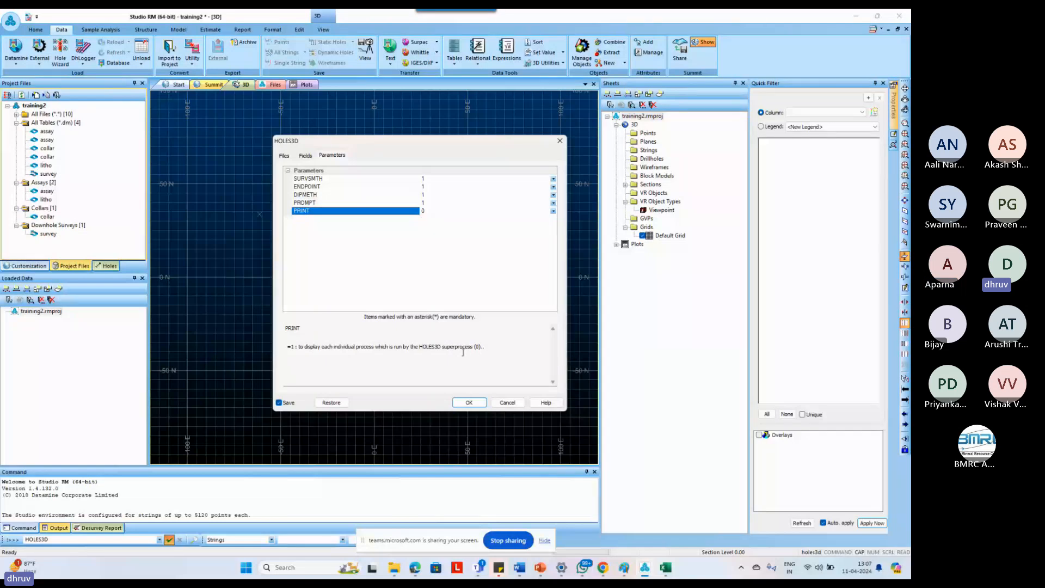
Run HOLES3D with the current settings and enlarge the Command output area to read the desurvey messages.
{"action": "left_click", "coordinate": [464, 409]}
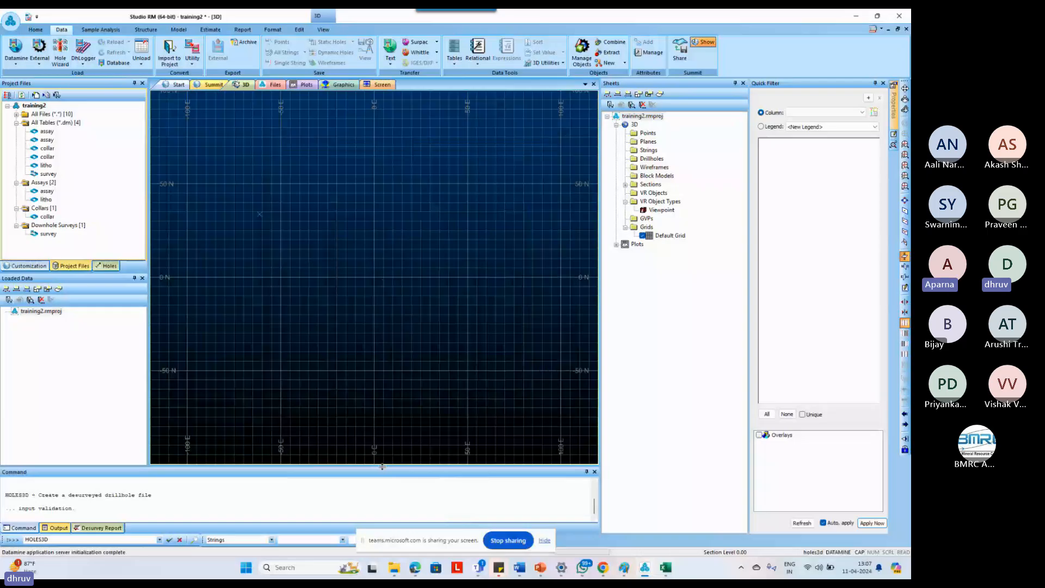
{"action": "left_click_drag", "start_coordinate": [382, 467], "coordinate": [382, 312]}
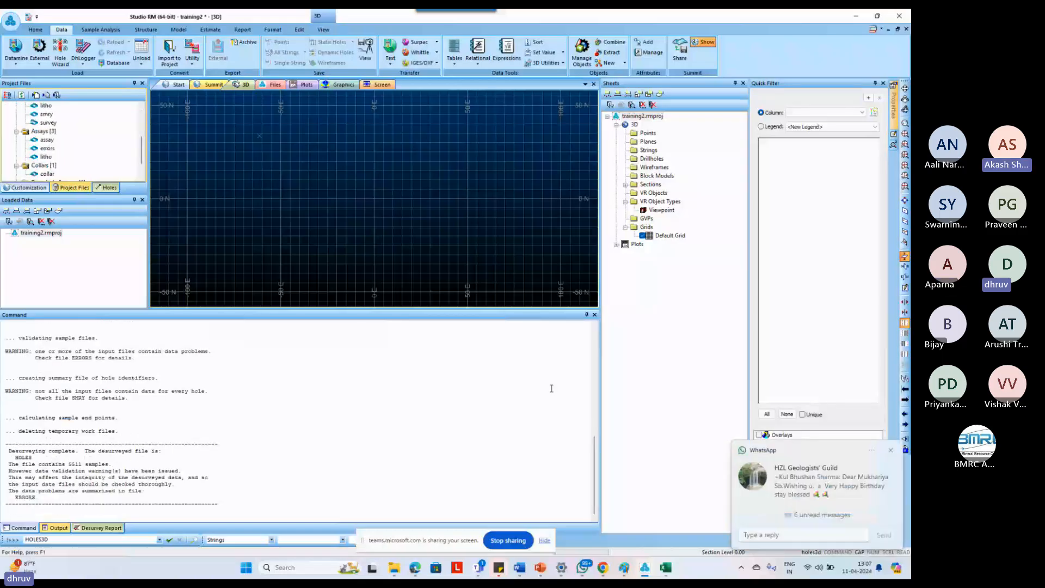
{"action": "left_click", "coordinate": [448, 387]}
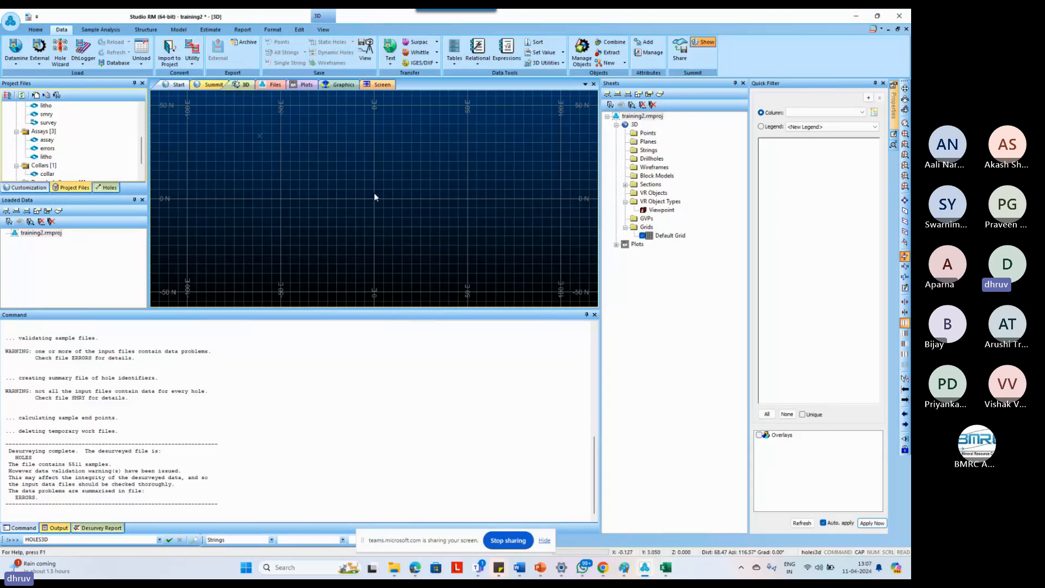
{"action": "key", "text": "Tab"}
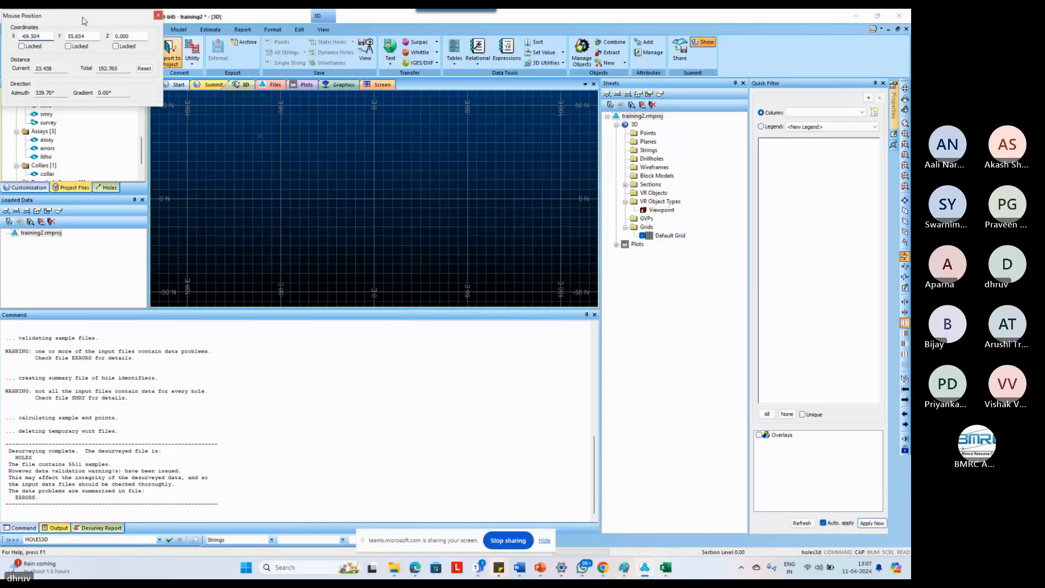
{"action": "left_click_drag", "start_coordinate": [84, 18], "coordinate": [143, 88]}
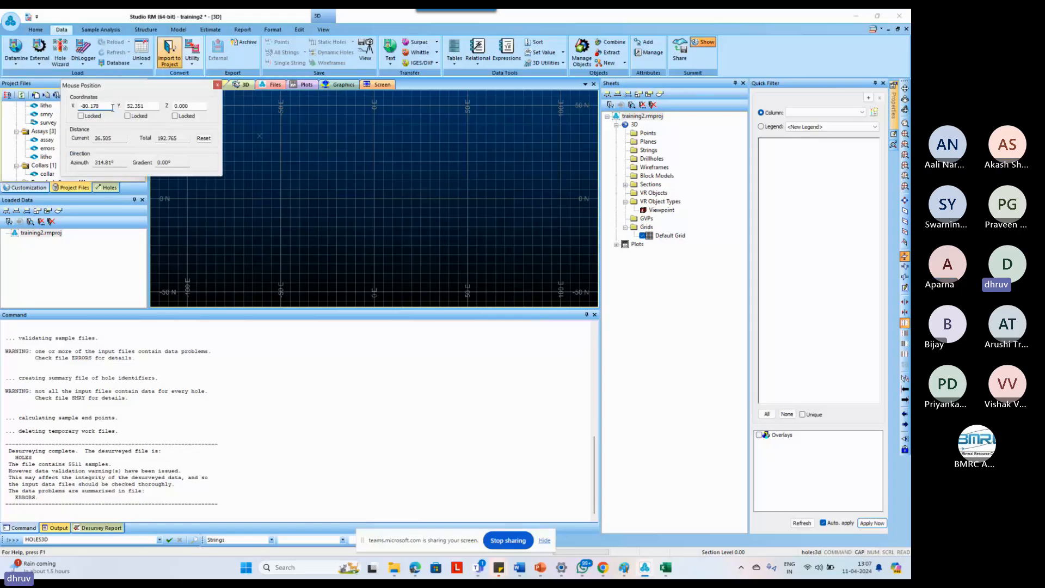
{"action": "left_click", "coordinate": [217, 85]}
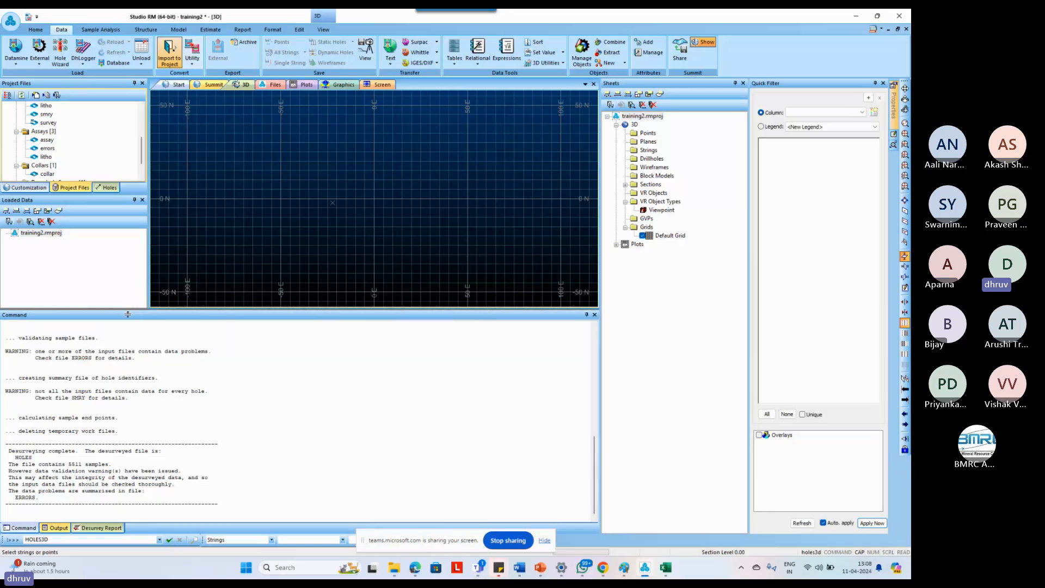
Open the errors table from the project's Assays files in the Table Editor and fit the PROBLEM column to its contents.
{"action": "left_click_drag", "start_coordinate": [128, 314], "coordinate": [128, 427]}
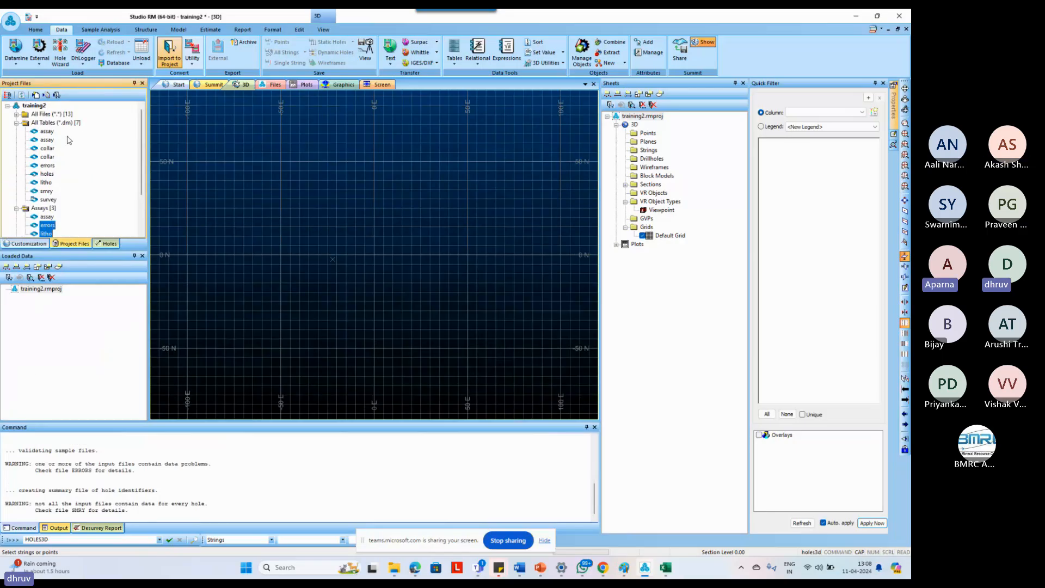
{"action": "left_click", "coordinate": [17, 123]}
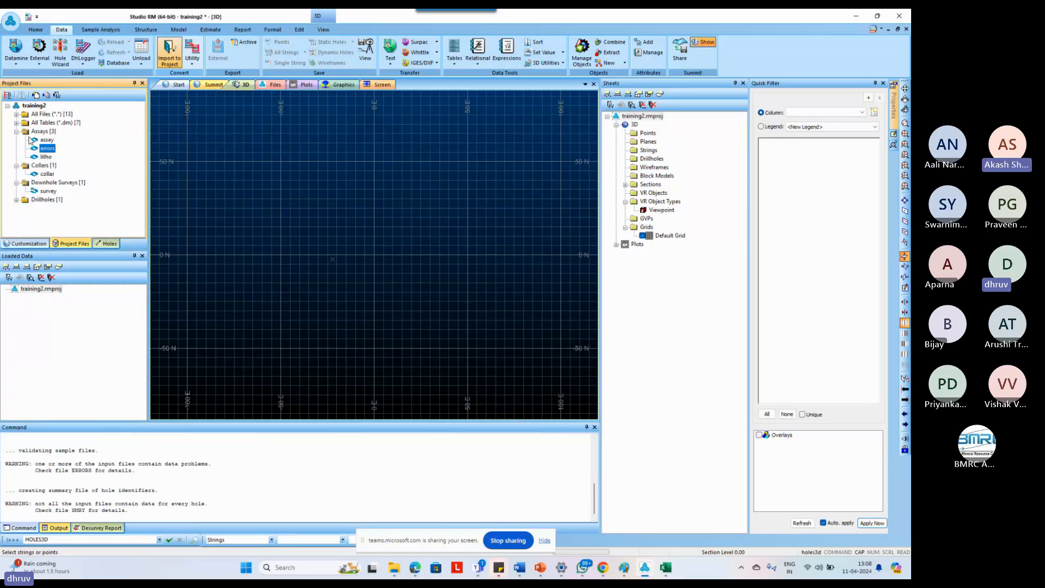
{"action": "left_click", "coordinate": [44, 133]}
{"action": "left_click", "coordinate": [47, 149]}
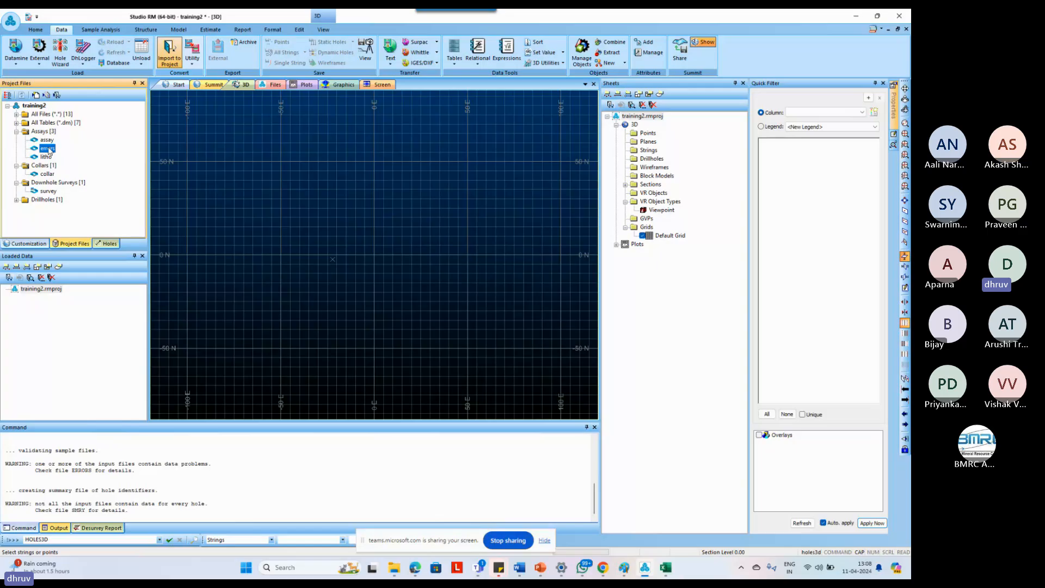
{"action": "left_click", "coordinate": [33, 201]}
{"action": "left_click", "coordinate": [17, 201]}
{"action": "left_click", "coordinate": [46, 208]}
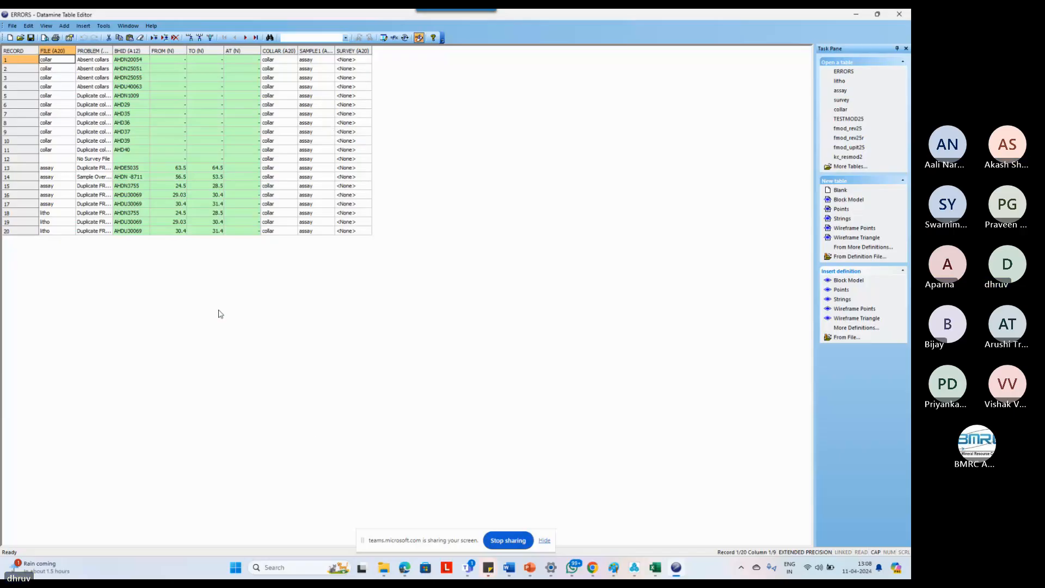
{"action": "double_click", "coordinate": [113, 49]}
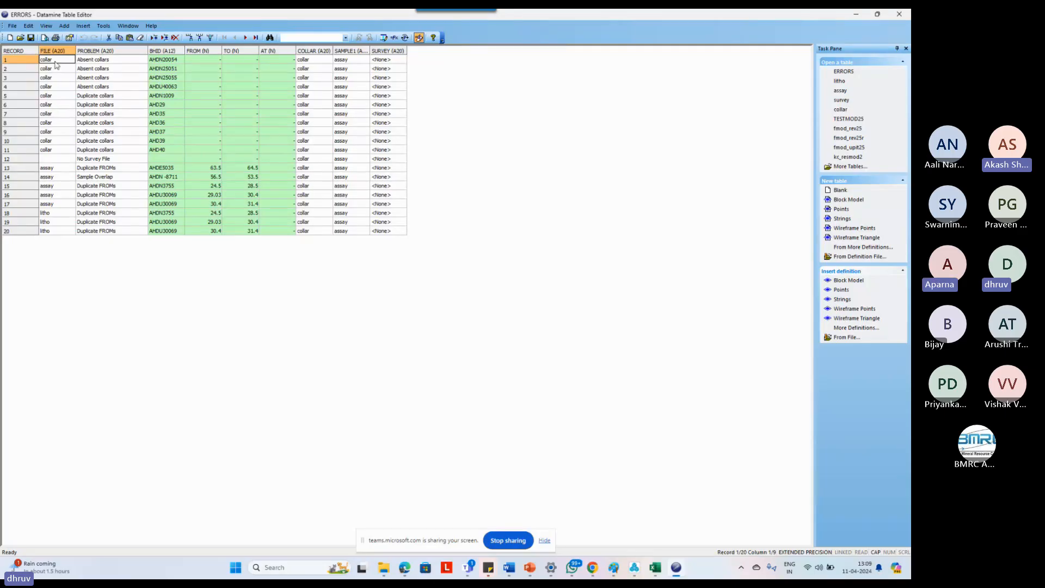
Examine the absent-collar and duplicate-collar records in the ERRORS table along with their BHID values.
{"action": "left_click", "coordinate": [100, 61]}
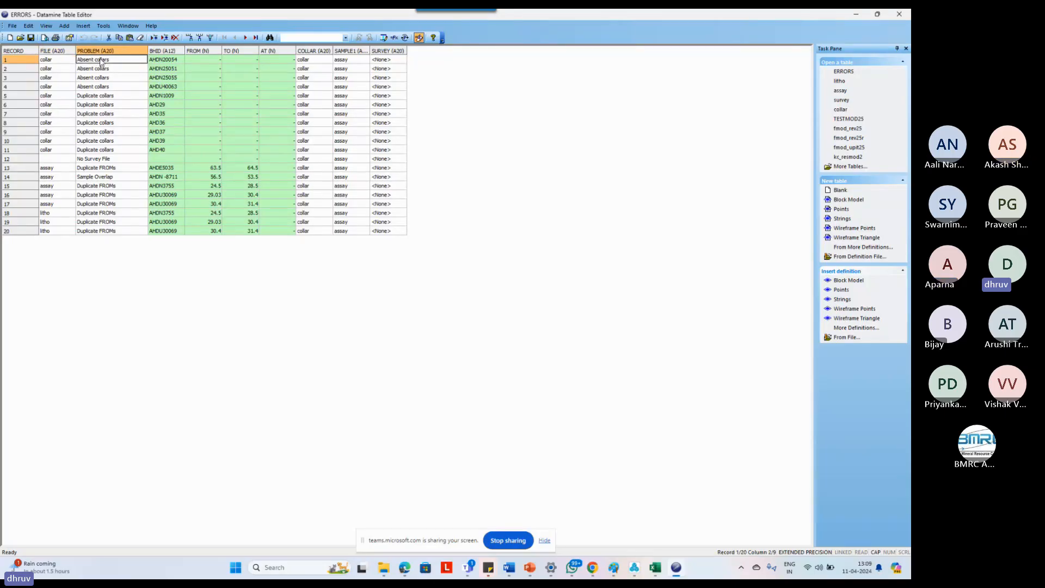
{"action": "left_click", "coordinate": [165, 60]}
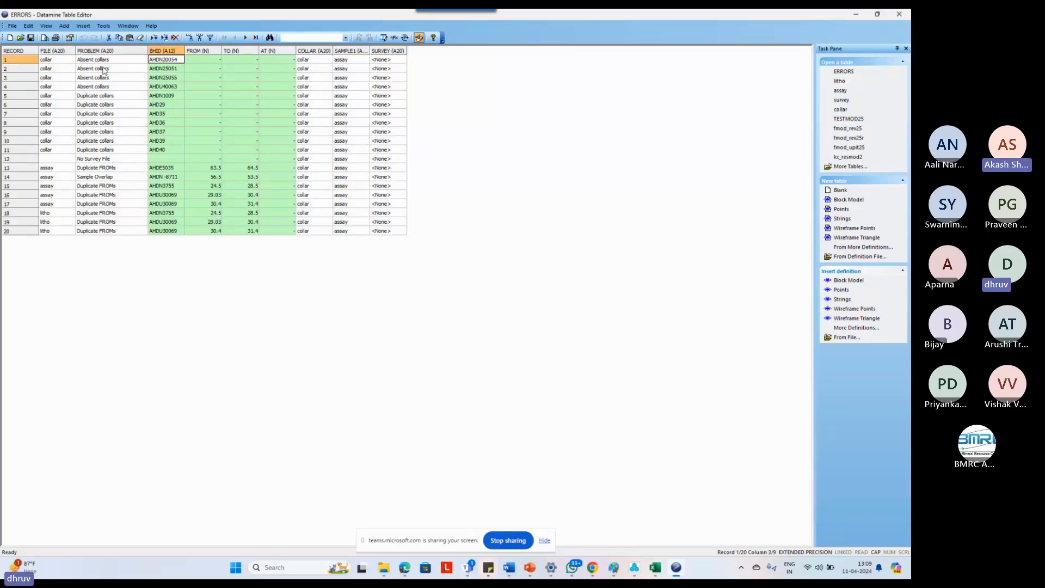
{"action": "left_click", "coordinate": [103, 83]}
{"action": "left_click", "coordinate": [103, 79]}
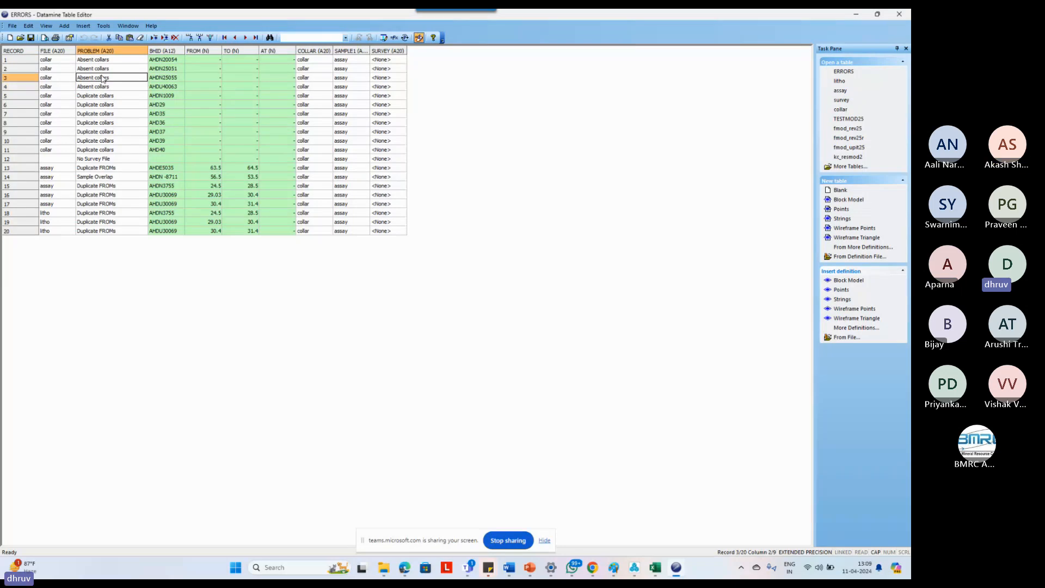
{"action": "left_click", "coordinate": [164, 86]}
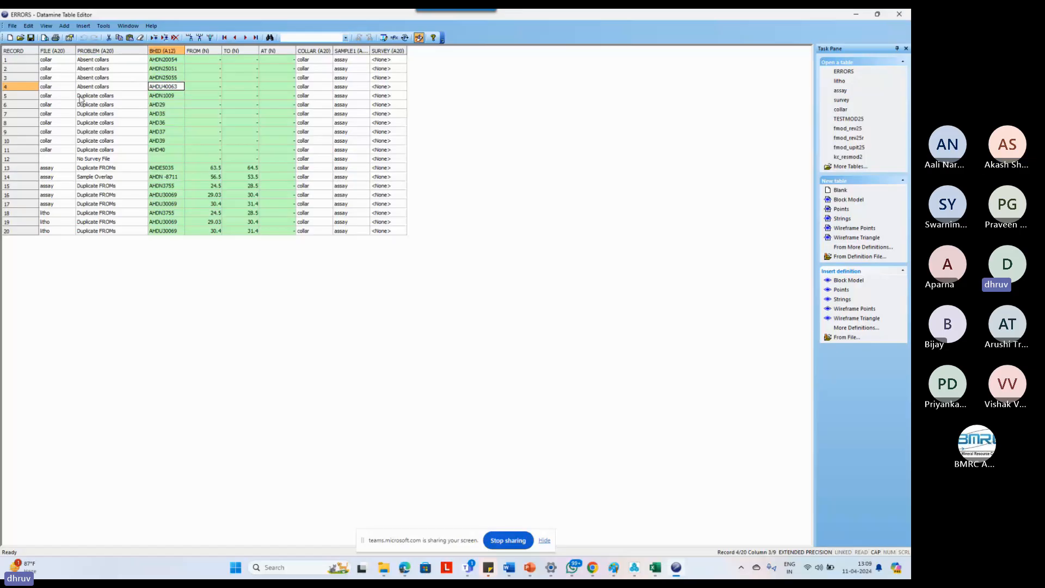
{"action": "left_click", "coordinate": [112, 97]}
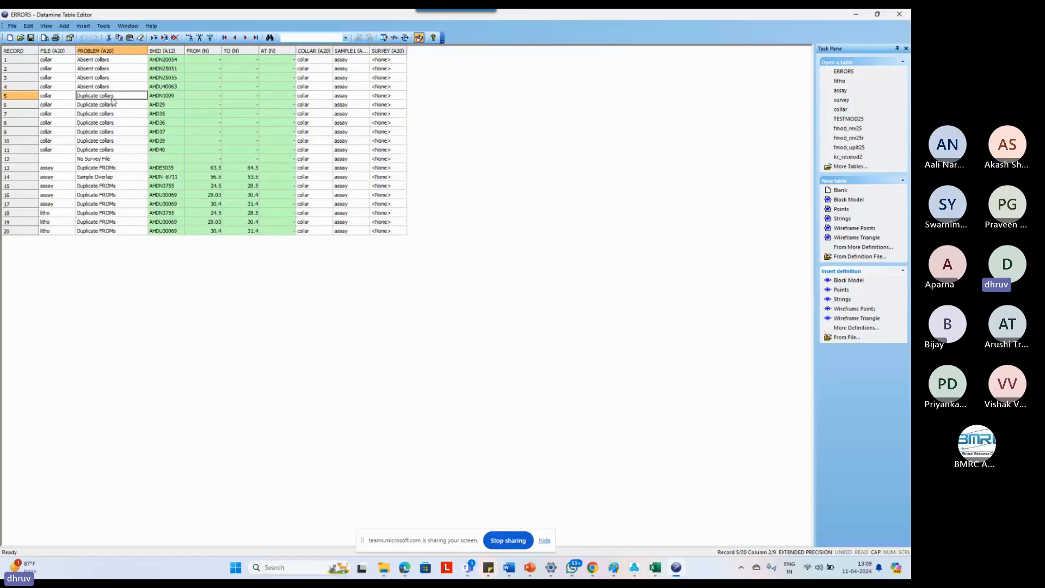
{"action": "left_click", "coordinate": [177, 97]}
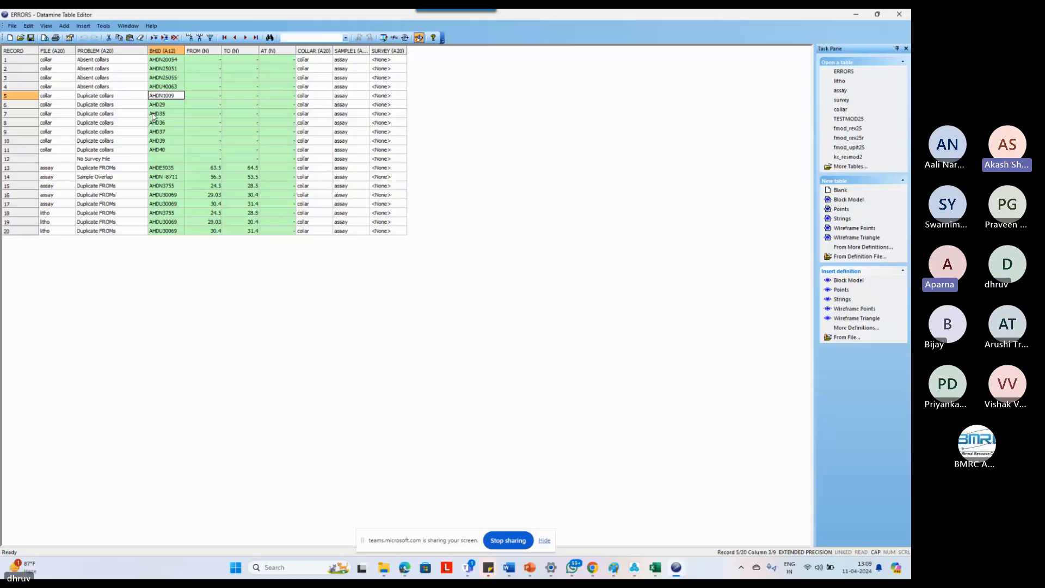
{"action": "left_click", "coordinate": [174, 62]}
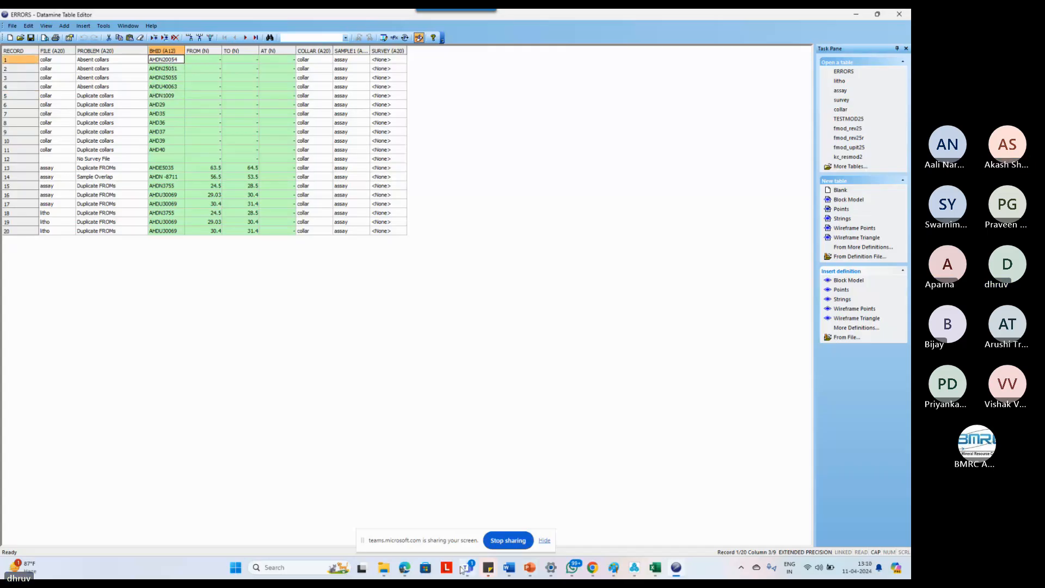
Switch to Studio RM, open the project's collar table in the Table Editor and restore its window to a smaller size.
{"action": "left_click", "coordinate": [633, 568]}
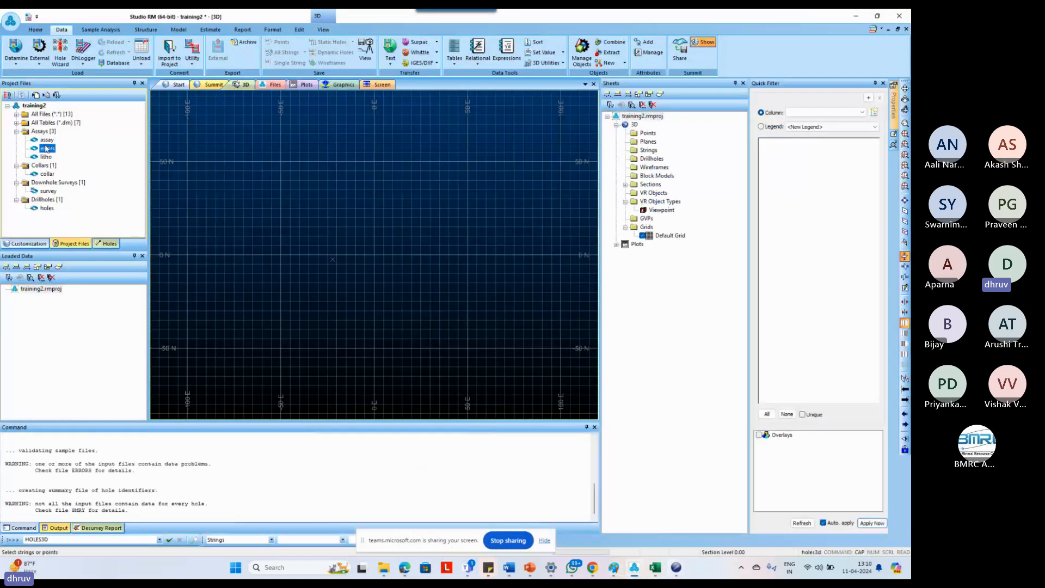
{"action": "double_click", "coordinate": [48, 174]}
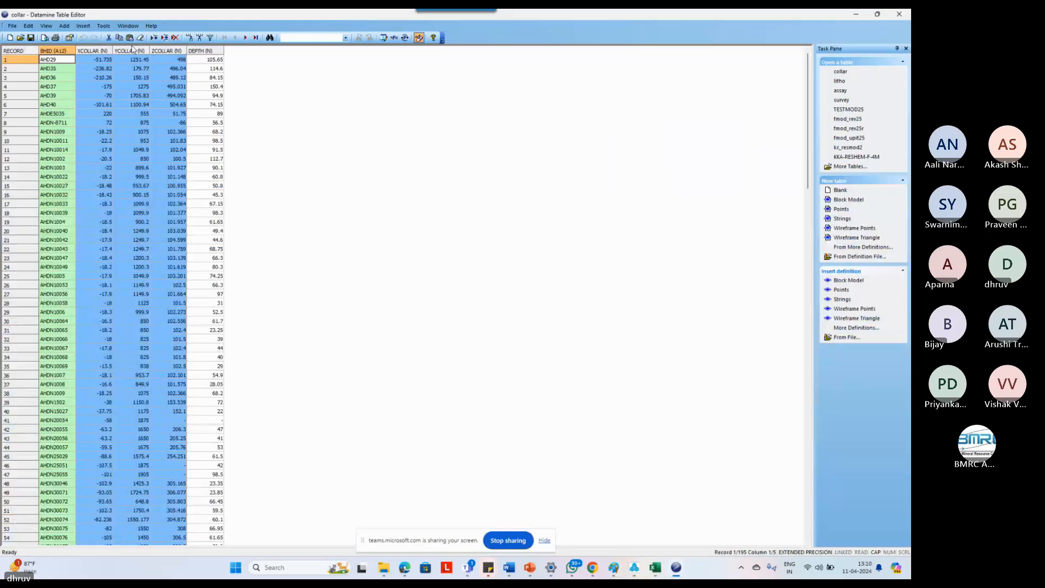
{"action": "left_click_drag", "start_coordinate": [158, 16], "coordinate": [372, 60]}
Arrange the collar and ERRORS table windows so both are readable, and compare the flagged BHIDs with the collar records.
{"action": "mouse_move", "coordinate": [676, 567]}
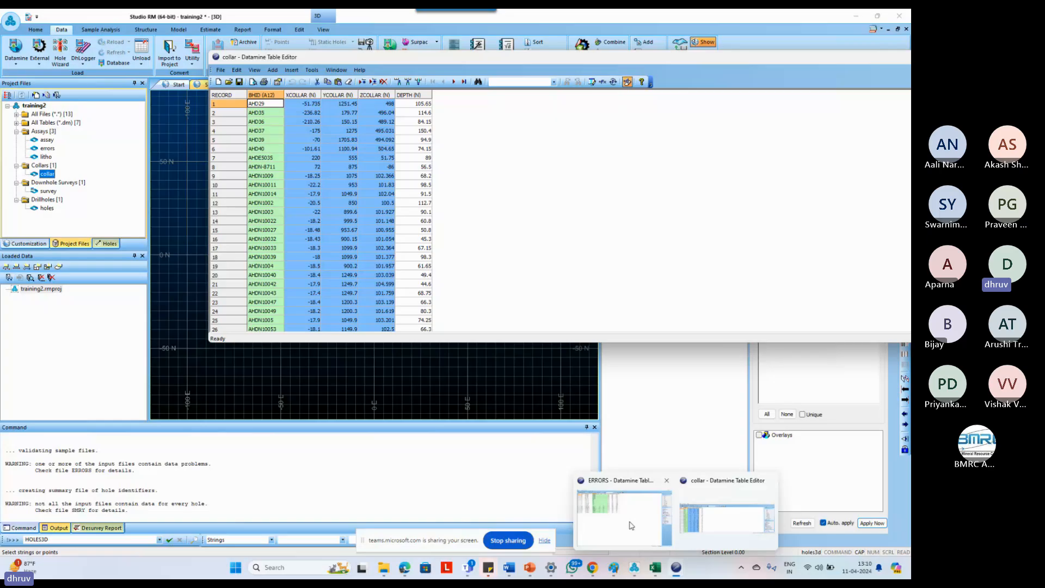
{"action": "left_click", "coordinate": [631, 525]}
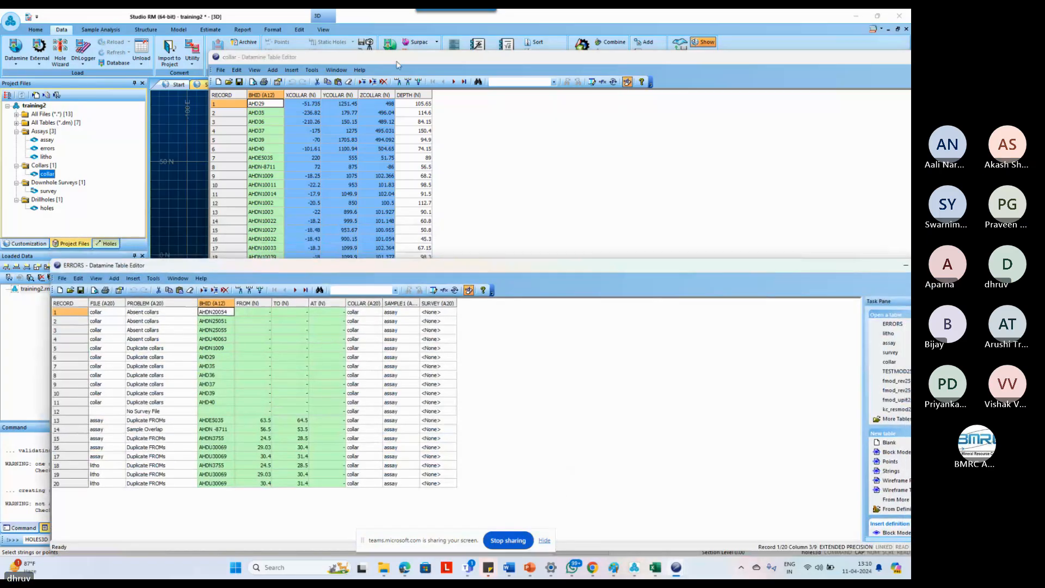
{"action": "left_click_drag", "start_coordinate": [397, 62], "coordinate": [274, 24]}
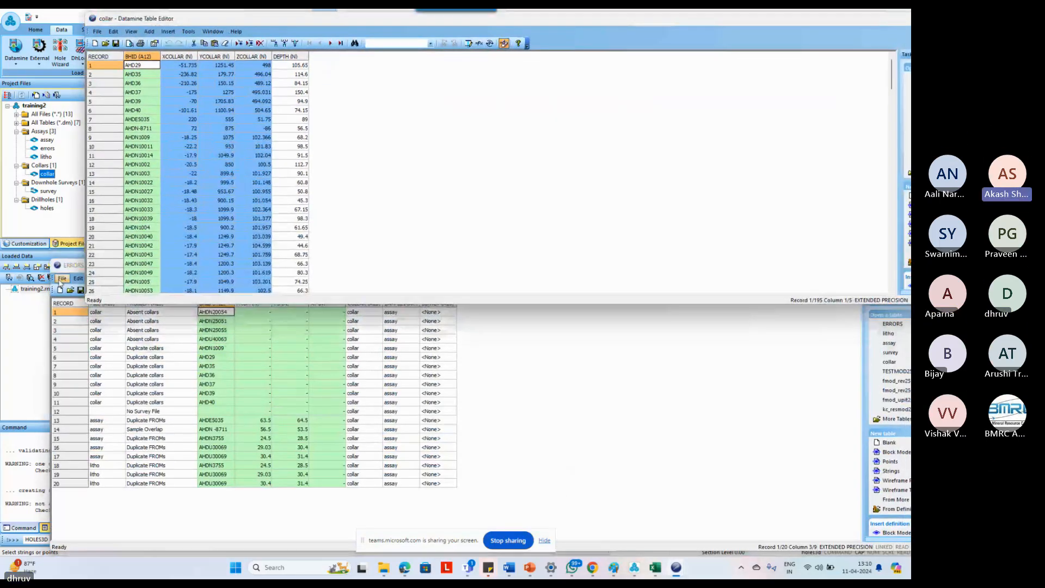
{"action": "left_click", "coordinate": [69, 269]}
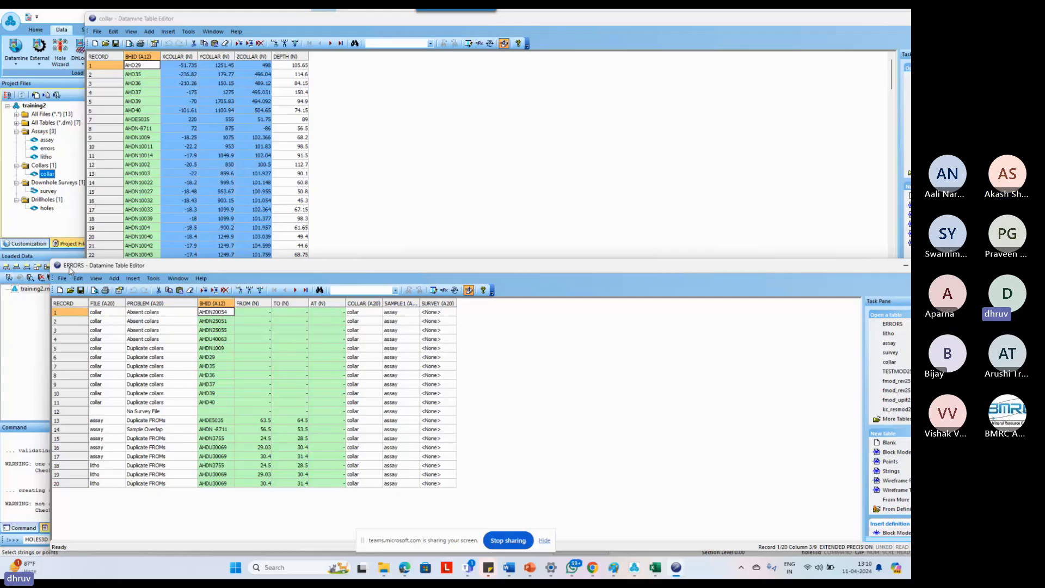
{"action": "left_click_drag", "start_coordinate": [70, 269], "coordinate": [334, 138]}
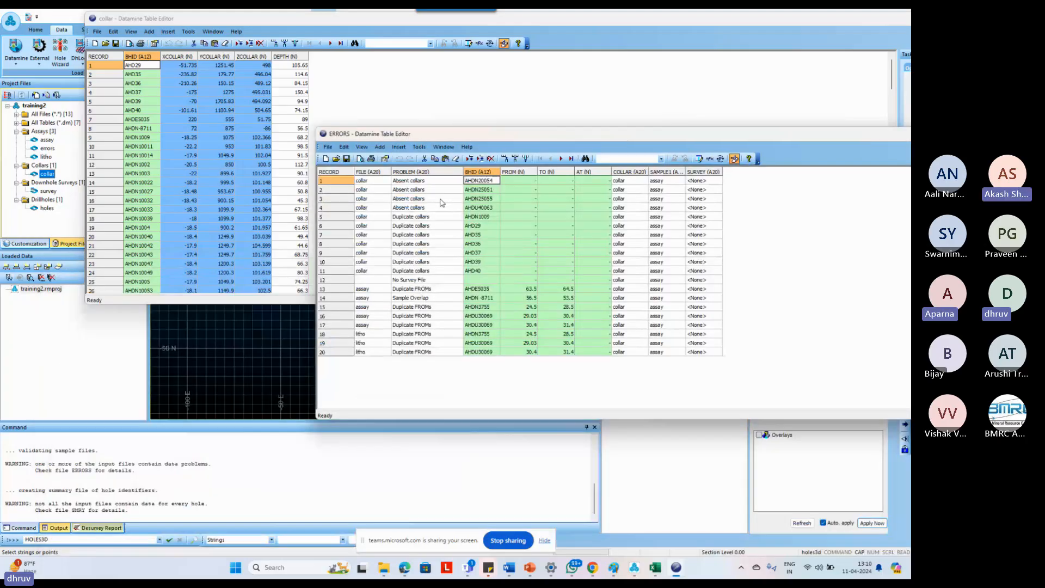
{"action": "left_click_drag", "start_coordinate": [449, 134], "coordinate": [451, 301]}
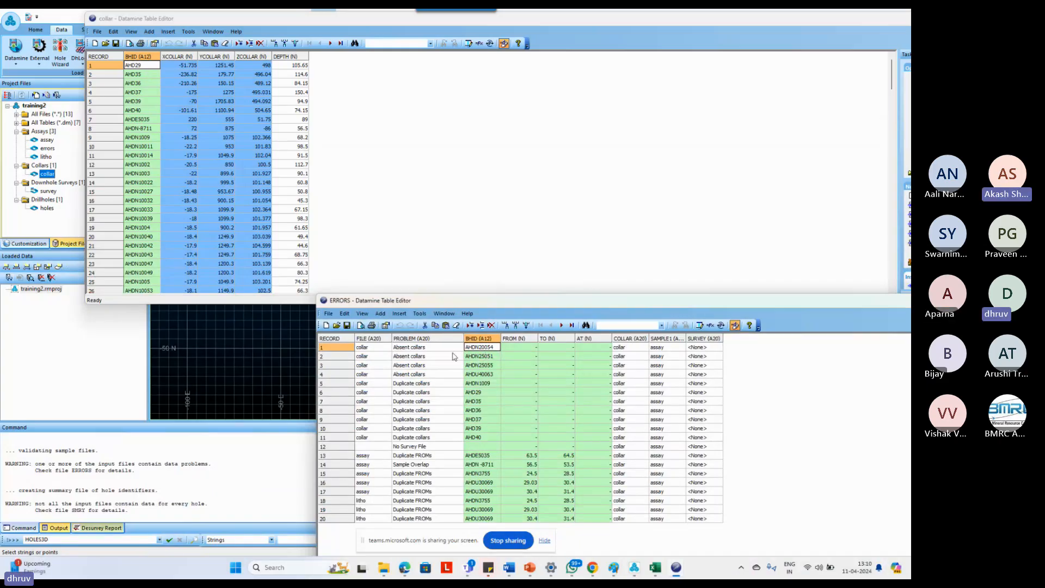
{"action": "scroll", "coordinate": [153, 134], "scroll_direction": "down", "scroll_amount": 2}
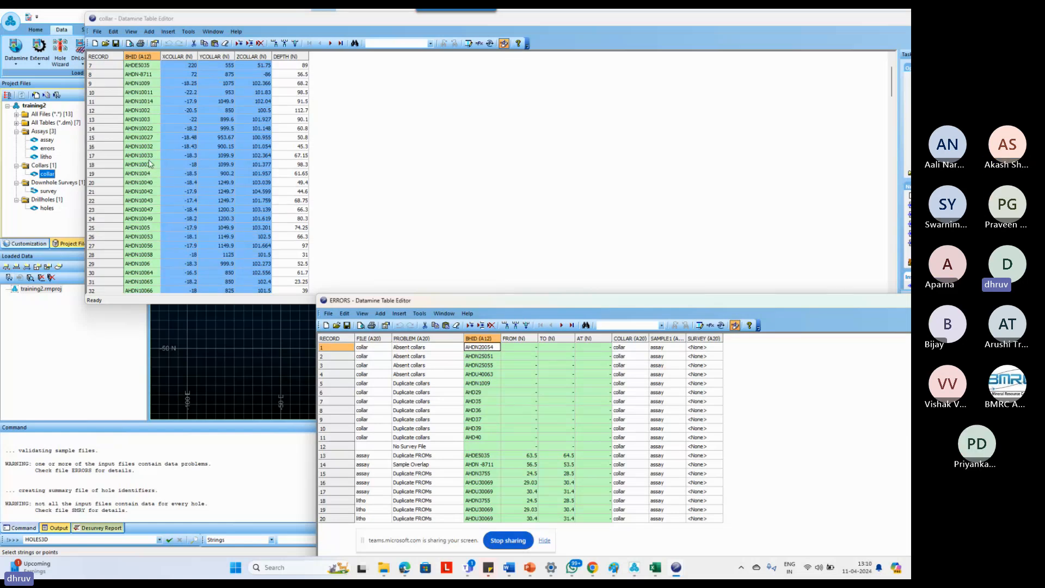
Open the smry table from the project's full table list, highlight its COLLAR column and widen the SURVFILE column.
{"action": "left_click", "coordinate": [77, 203]}
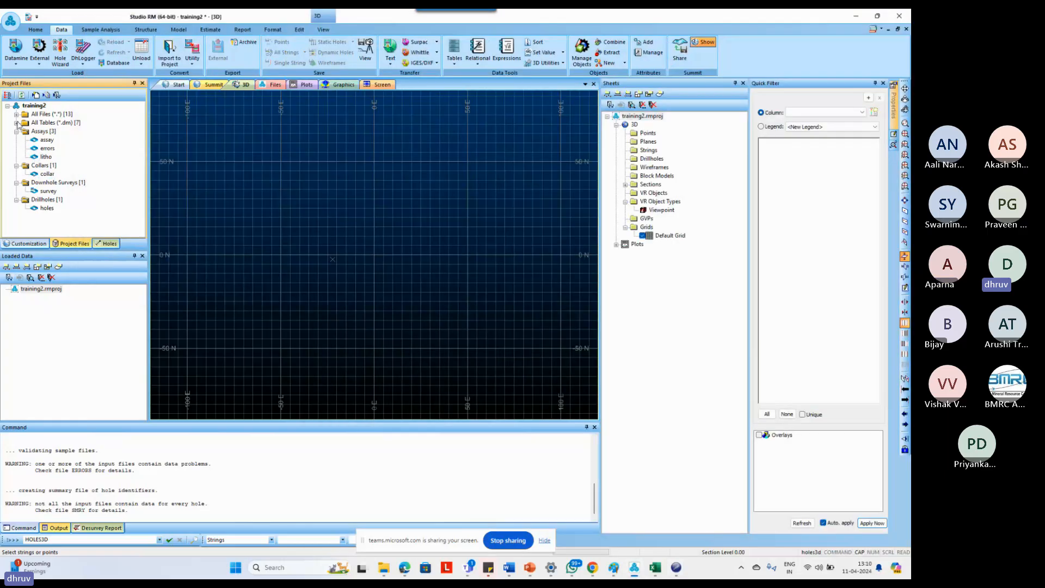
{"action": "left_click", "coordinate": [17, 123]}
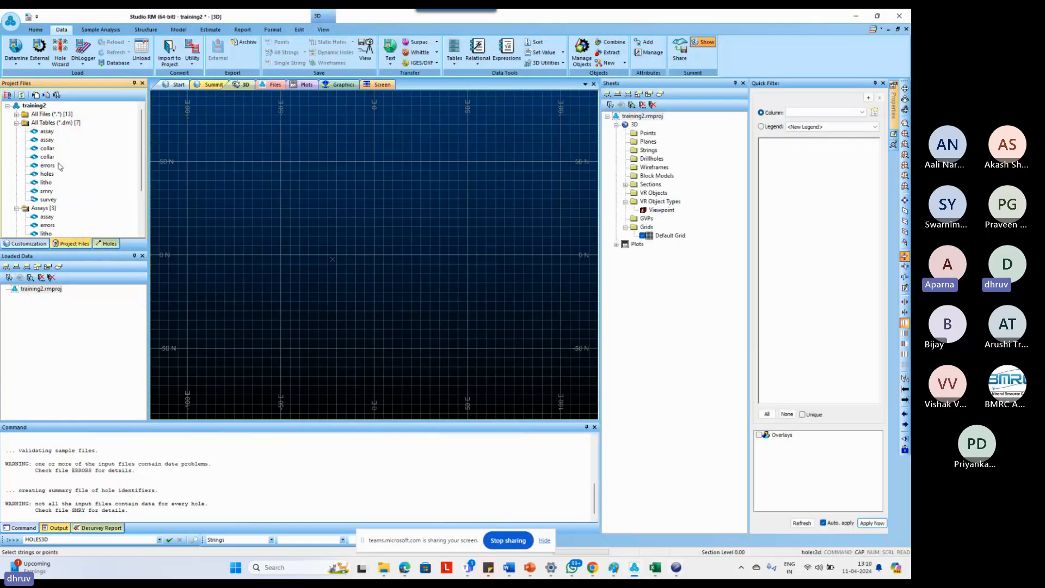
{"action": "double_click", "coordinate": [47, 191]}
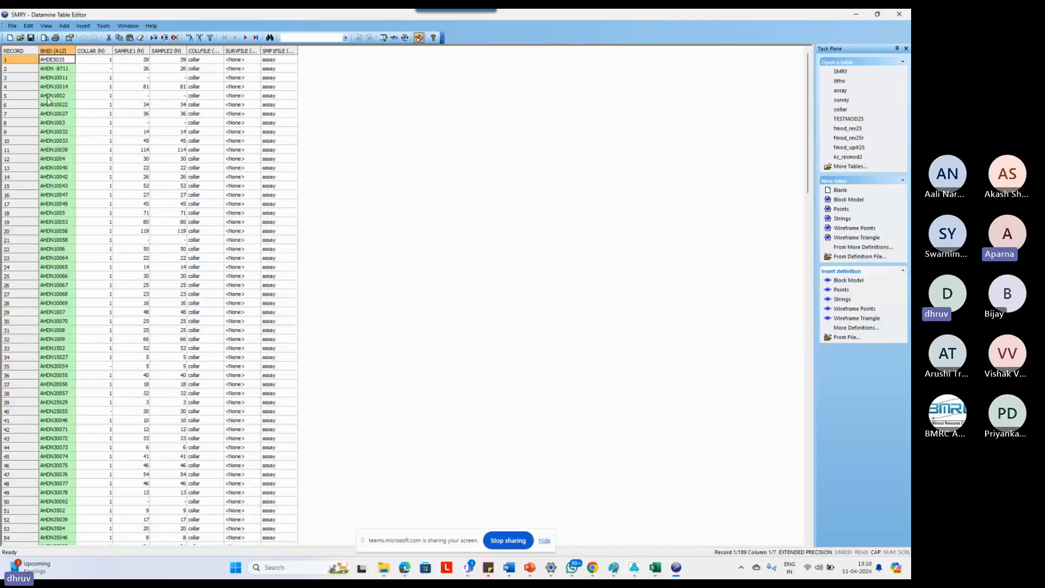
{"action": "left_click", "coordinate": [91, 51]}
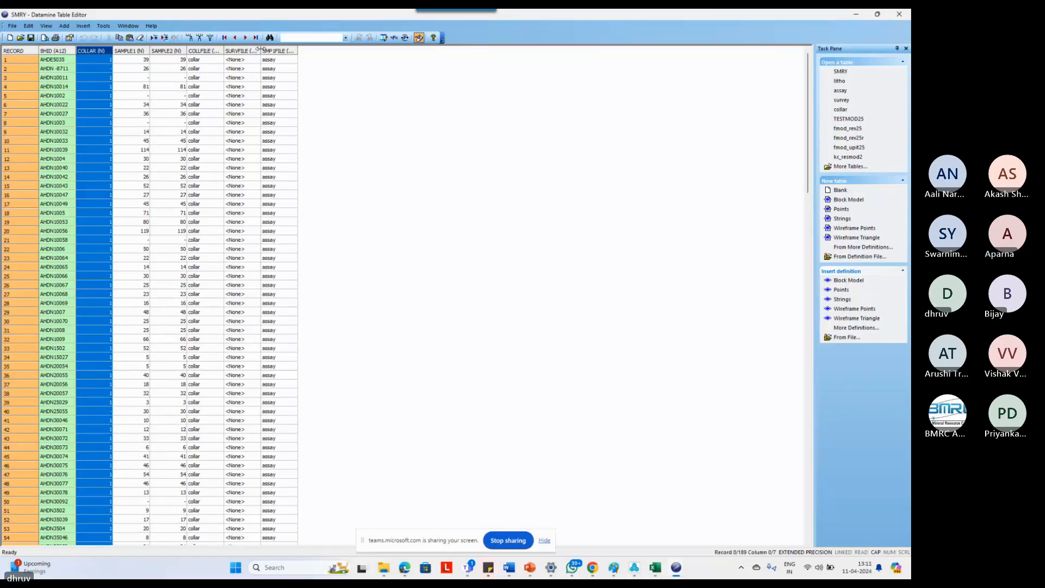
{"action": "left_click_drag", "start_coordinate": [260, 49], "coordinate": [277, 201]}
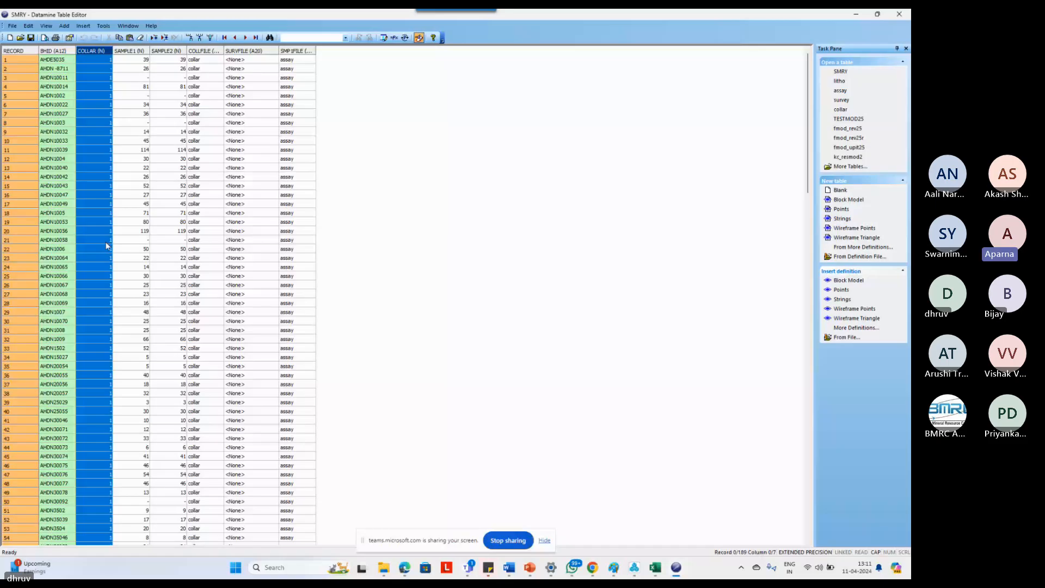
Examine the SMRY records down to the end of the table for holes with missing collar or sample entries.
{"action": "left_click", "coordinate": [26, 245]}
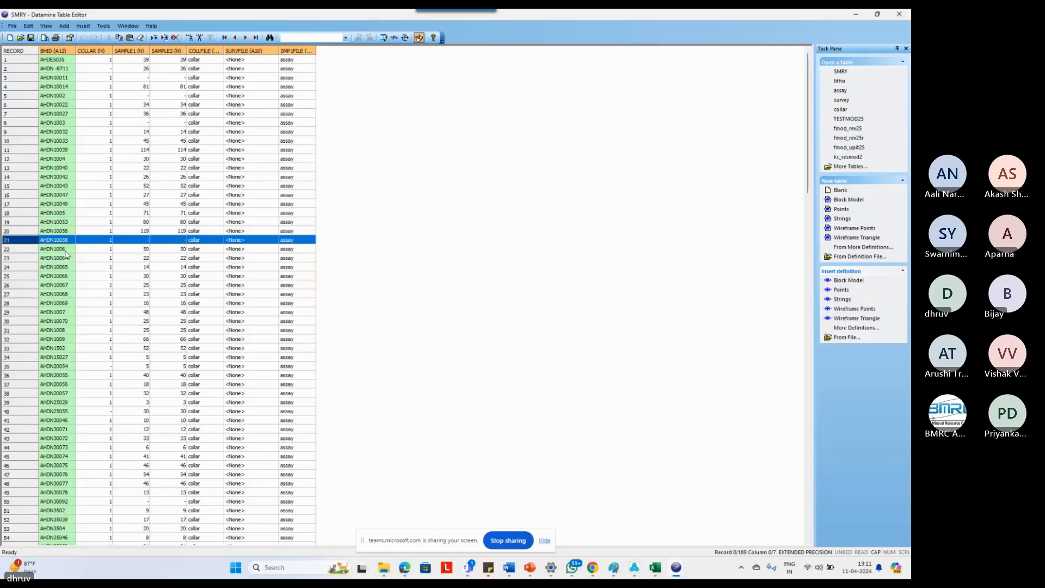
{"action": "scroll", "coordinate": [64, 256], "scroll_direction": "down", "scroll_amount": 1}
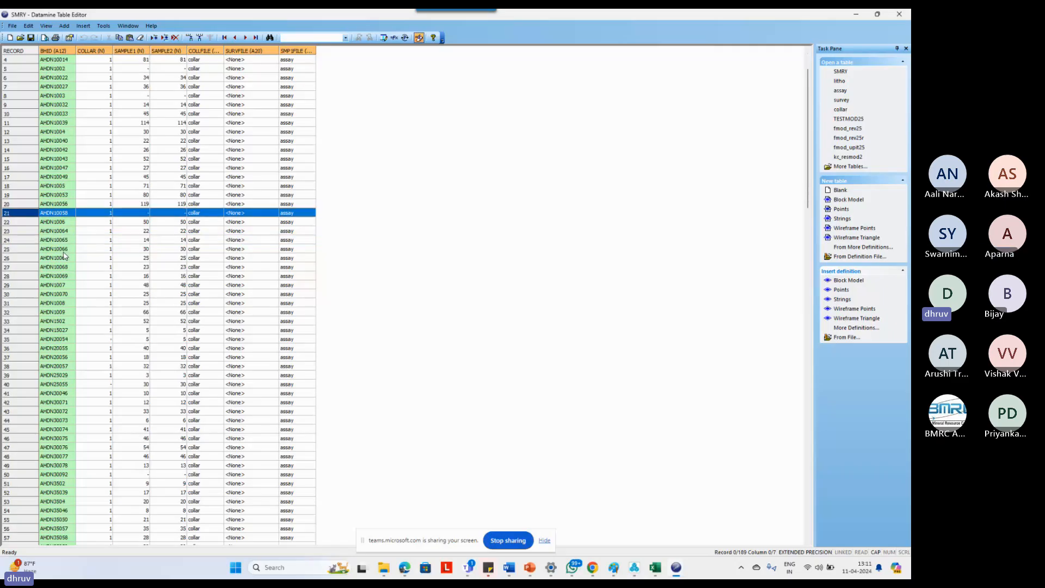
{"action": "scroll", "coordinate": [64, 255], "scroll_direction": "down", "scroll_amount": 1}
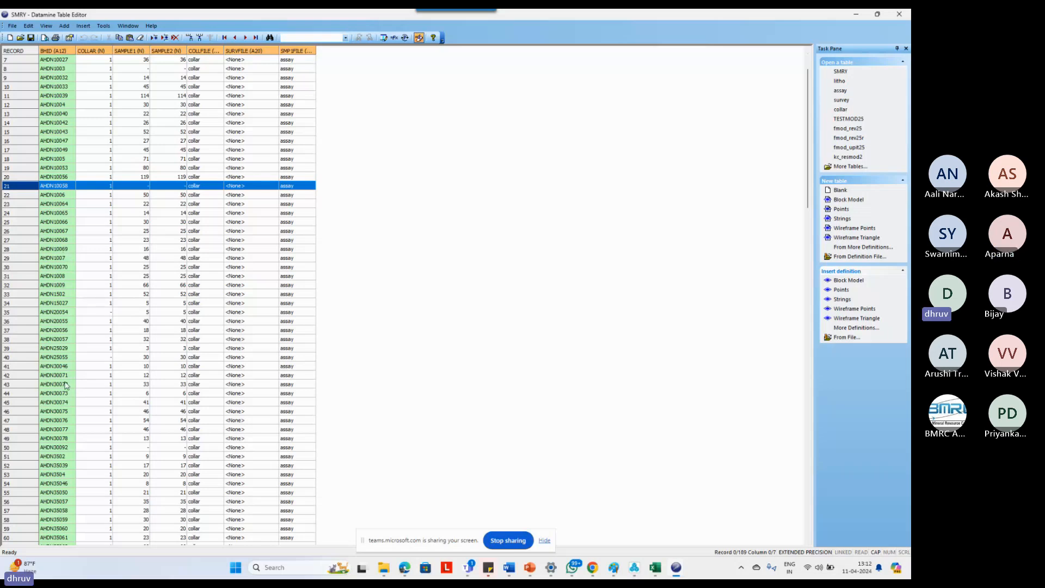
{"action": "left_click", "coordinate": [59, 447]}
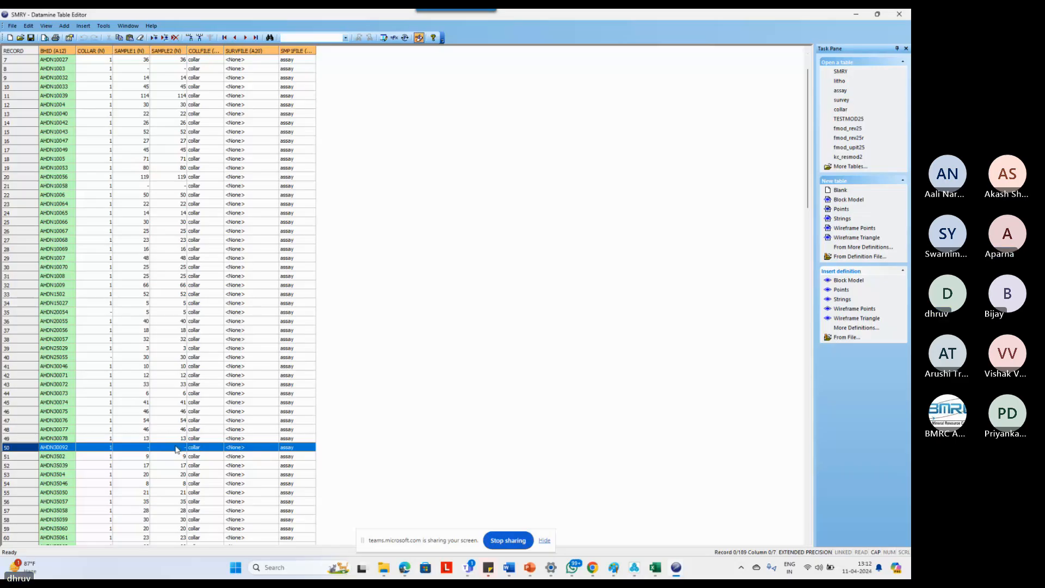
{"action": "scroll", "coordinate": [86, 414], "scroll_direction": "down", "scroll_amount": 6}
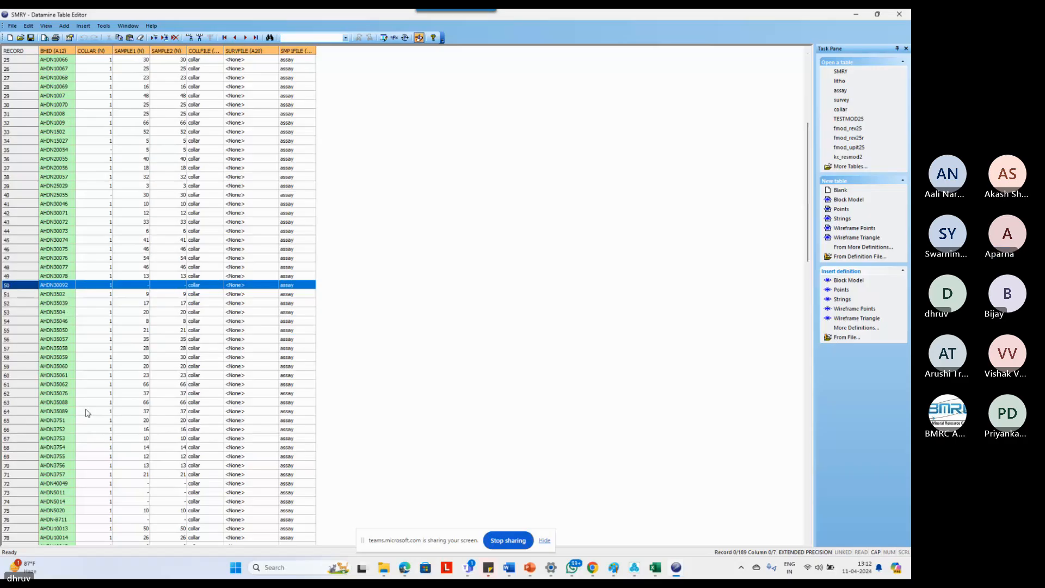
{"action": "scroll", "coordinate": [86, 413], "scroll_direction": "down", "scroll_amount": 6}
{"action": "scroll", "coordinate": [86, 414], "scroll_direction": "down", "scroll_amount": 12}
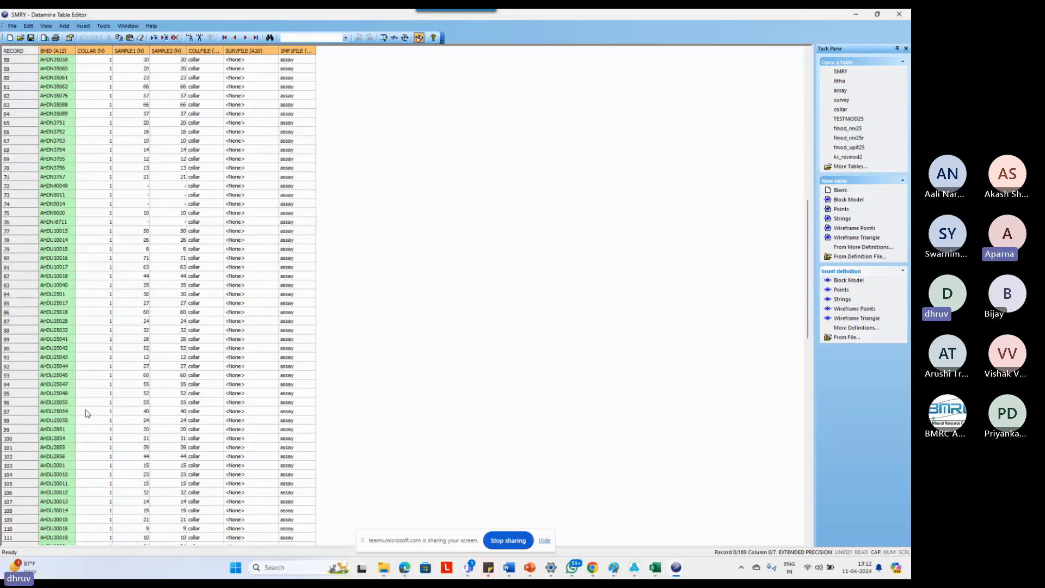
{"action": "scroll", "coordinate": [86, 413], "scroll_direction": "down", "scroll_amount": 12}
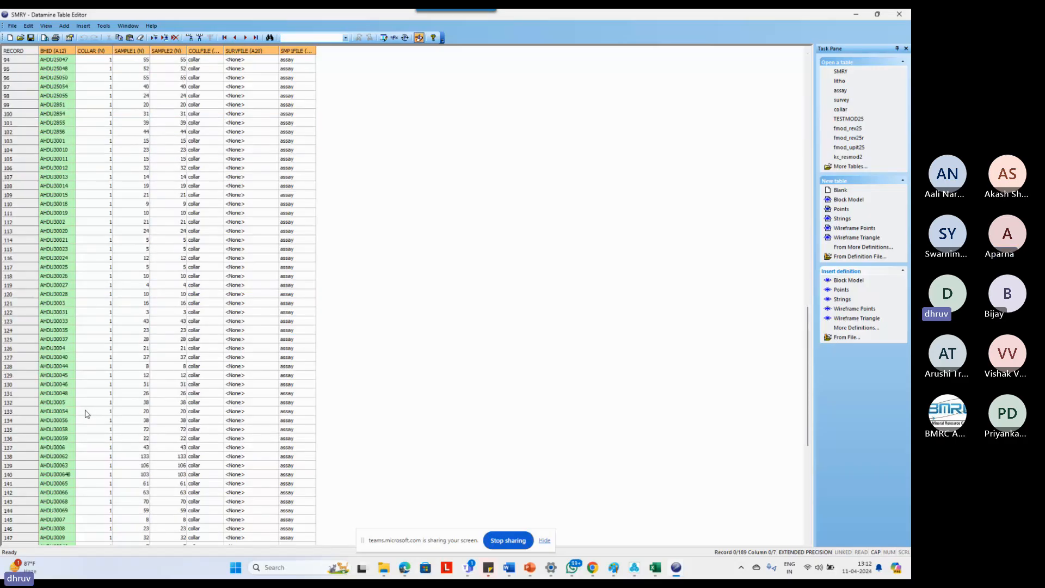
{"action": "scroll", "coordinate": [87, 413], "scroll_direction": "down", "scroll_amount": 7}
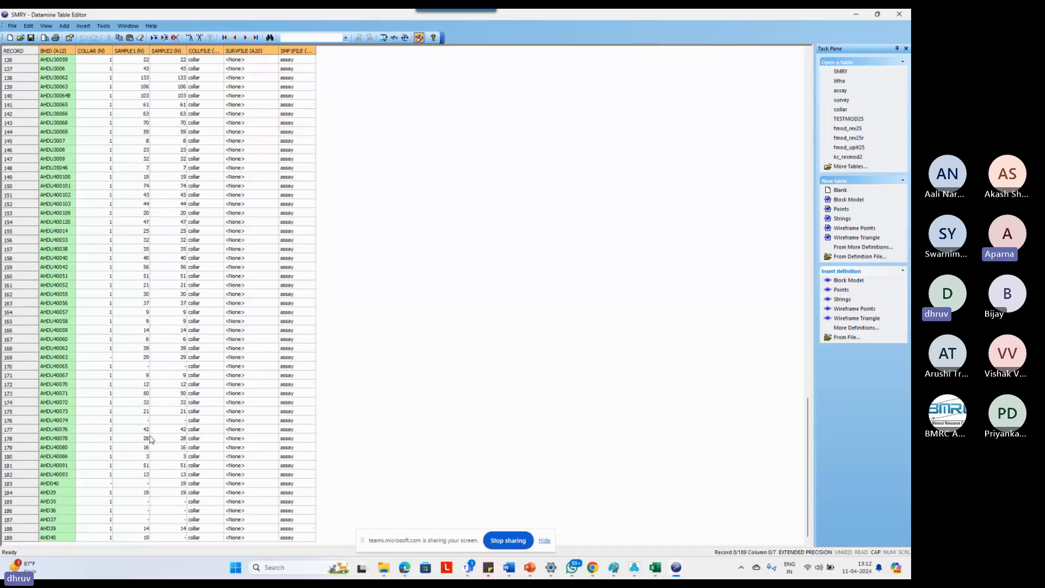
{"action": "left_click", "coordinate": [66, 429]}
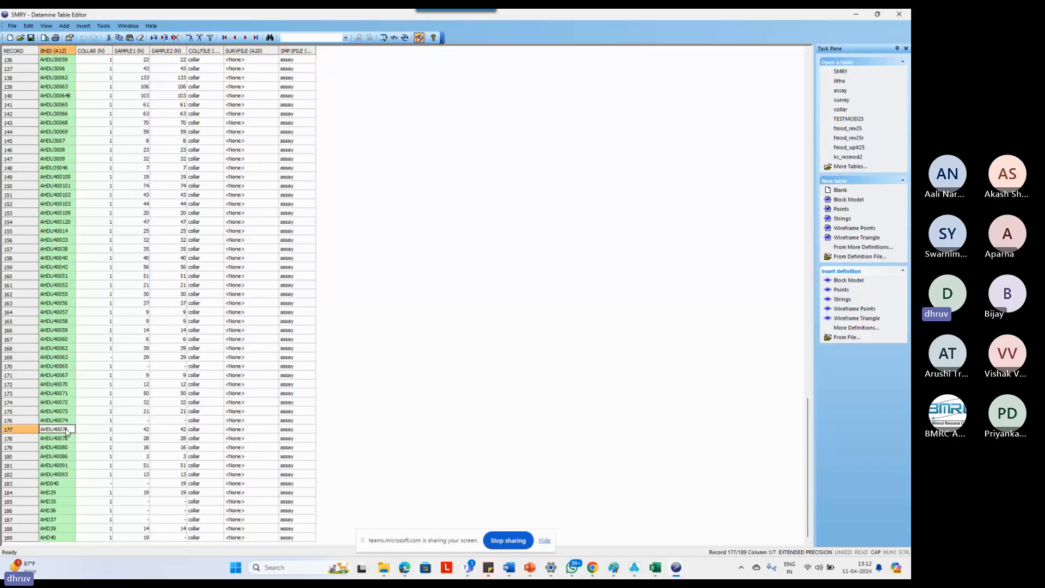
{"action": "left_click", "coordinate": [27, 420]}
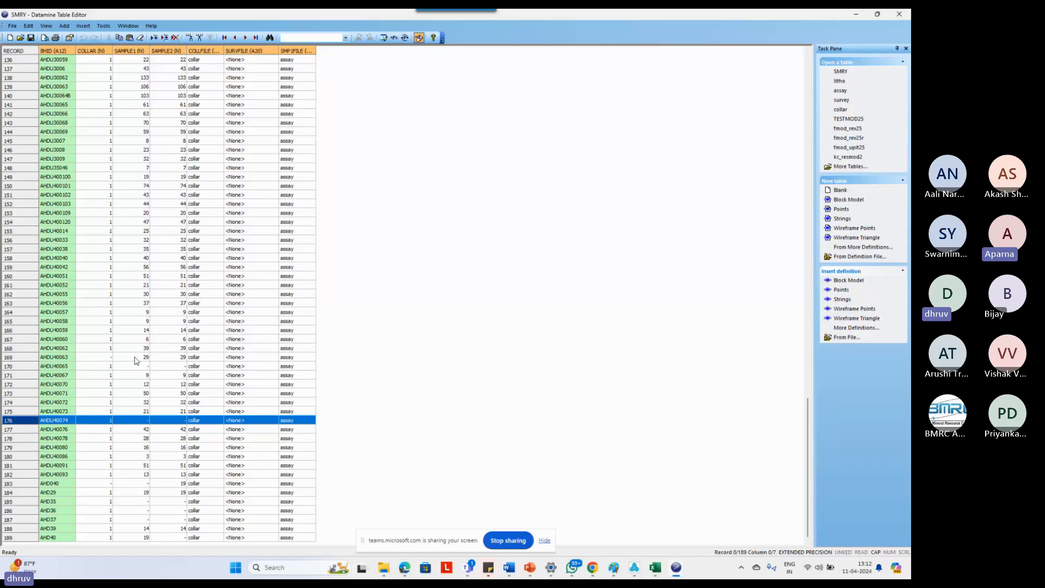
Export the SMRY table as a CSV file in the Training folder.
{"action": "left_click", "coordinate": [12, 25]}
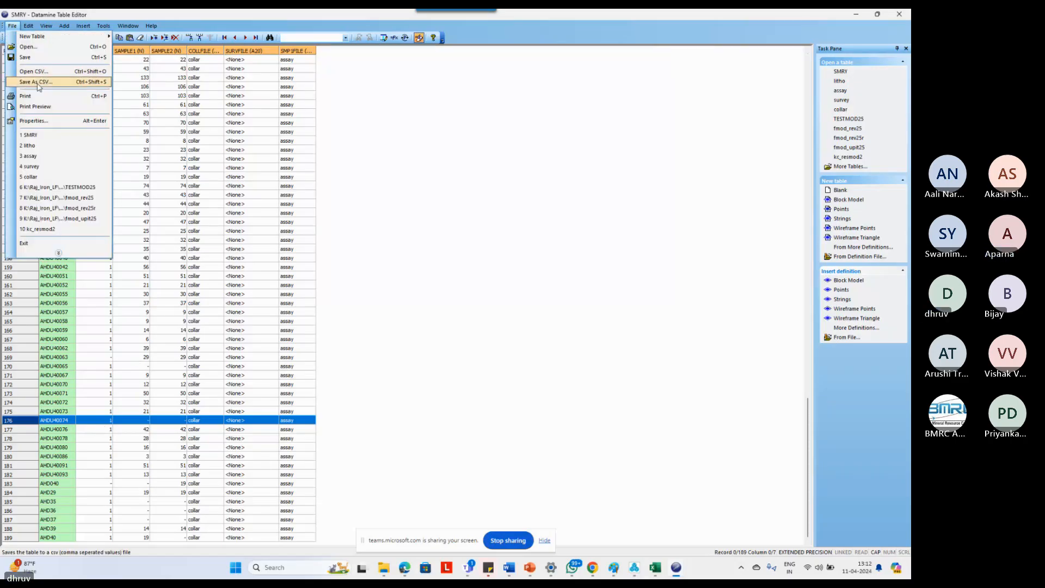
{"action": "left_click", "coordinate": [37, 82]}
{"action": "left_click", "coordinate": [374, 289]}
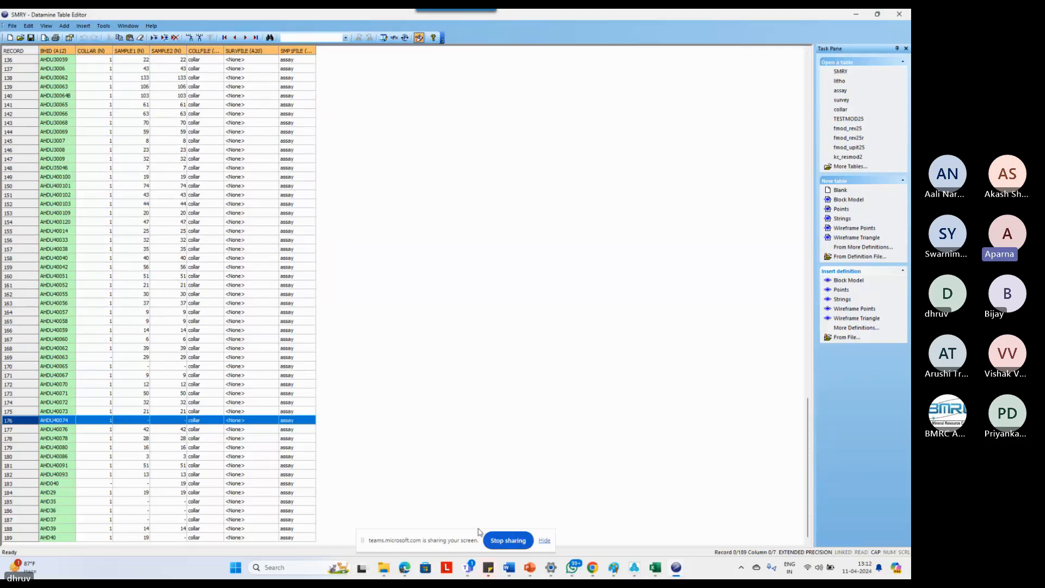
Switch to the Training folder in File Explorer and select the exported SMRY CSV file.
{"action": "left_click", "coordinate": [385, 568]}
{"action": "left_click", "coordinate": [434, 512]}
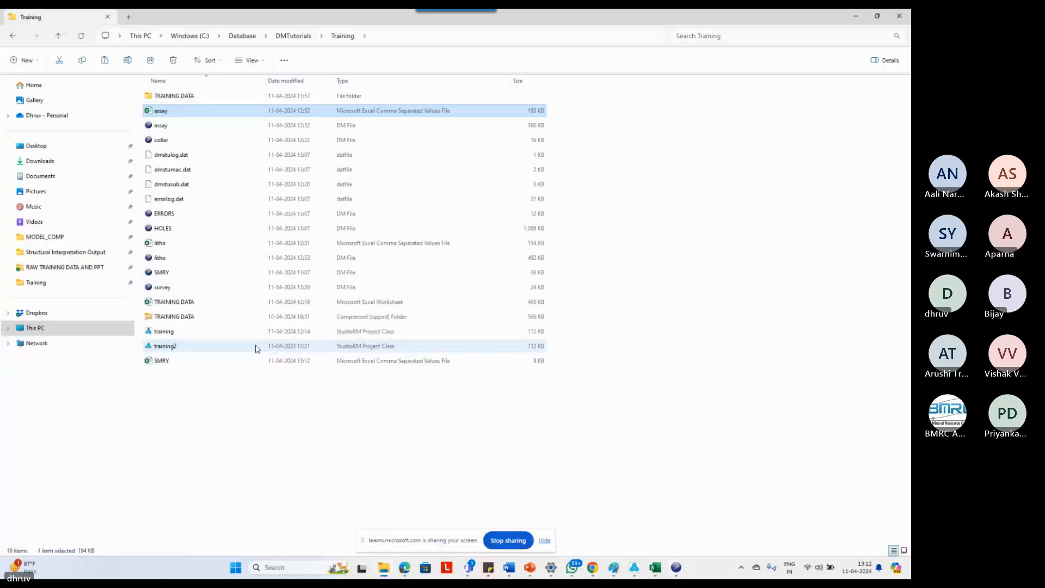
{"action": "left_click", "coordinate": [258, 361]}
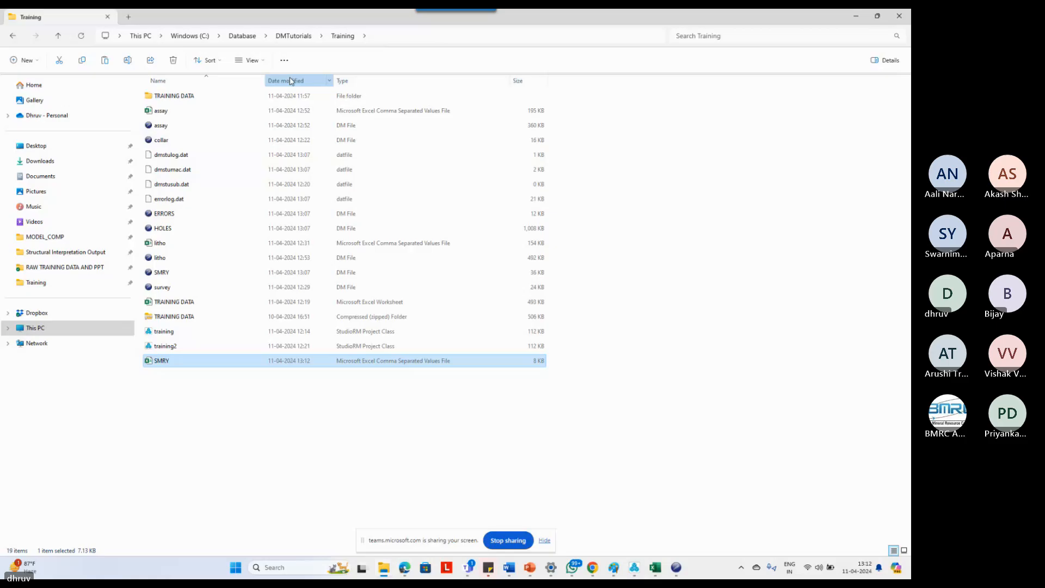
Sort the Training folder by date modified, open the SMRY CSV in Excel and fit the BHID and COLLAR column widths.
{"action": "left_click", "coordinate": [290, 81]}
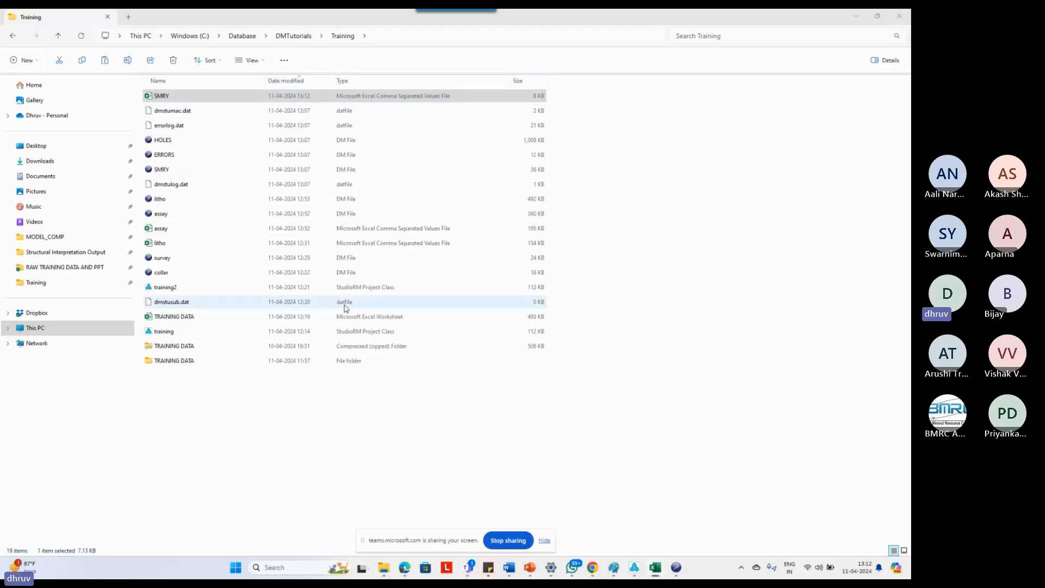
{"action": "key", "text": "Return"}
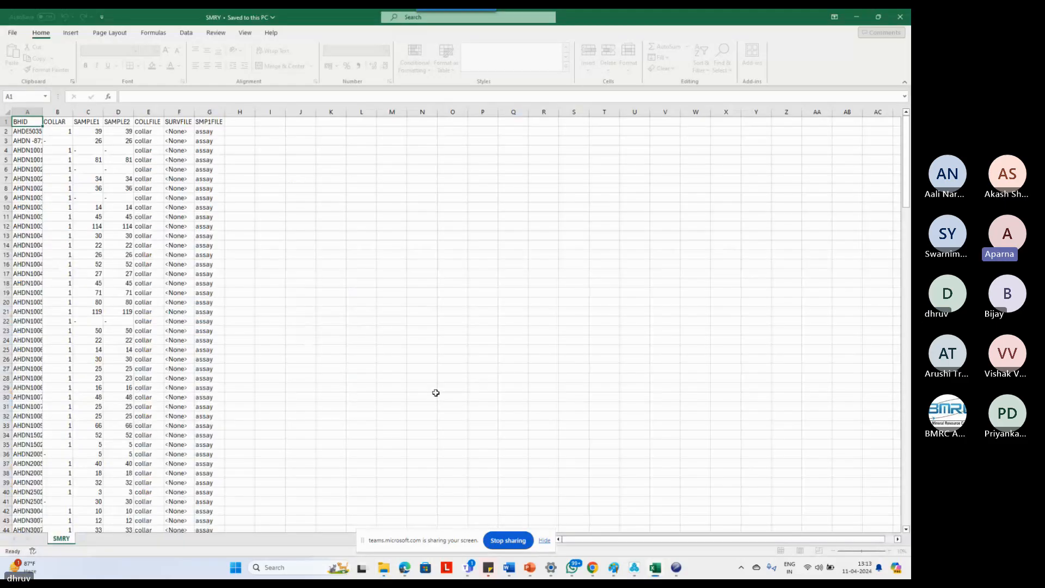
{"action": "double_click", "coordinate": [43, 111]}
{"action": "left_click", "coordinate": [67, 112]}
{"action": "double_click", "coordinate": [78, 113]}
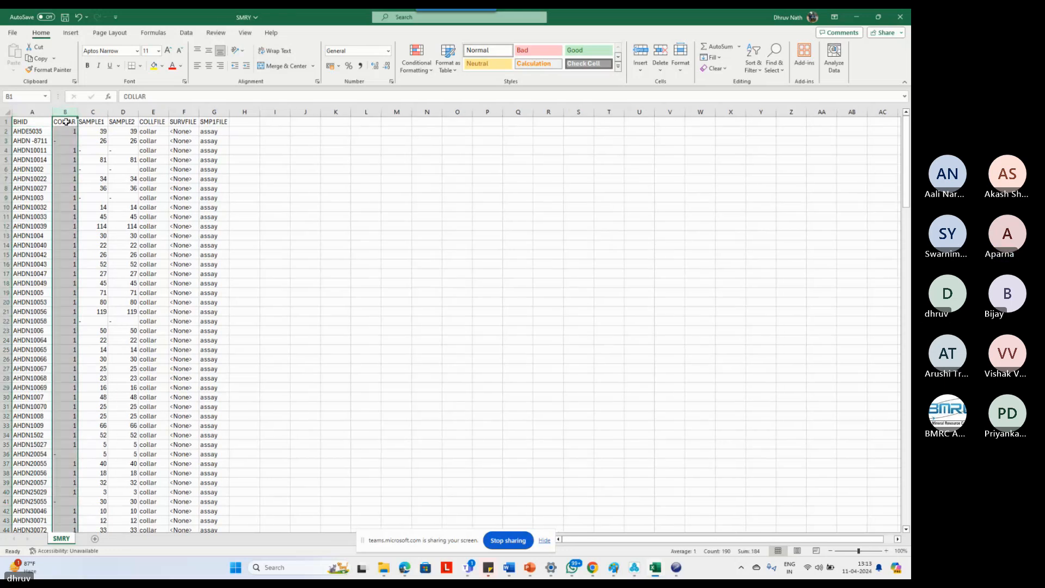
Add filters to the header row and filter the COLLAR column to show only the "-" entries.
{"action": "left_click", "coordinate": [65, 122]}
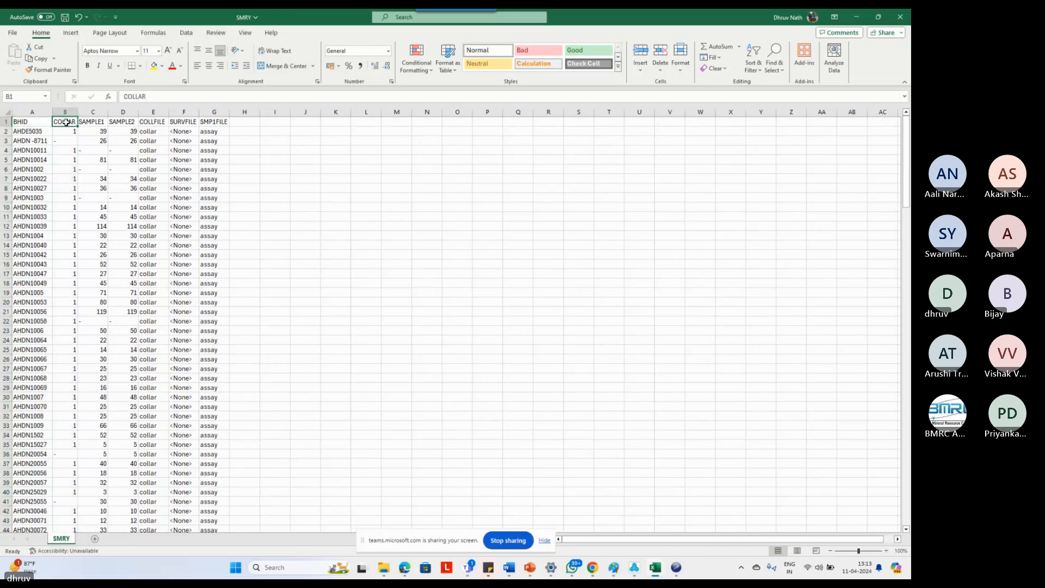
{"action": "key", "text": "ctrl+shift+l"}
{"action": "left_click", "coordinate": [73, 122]}
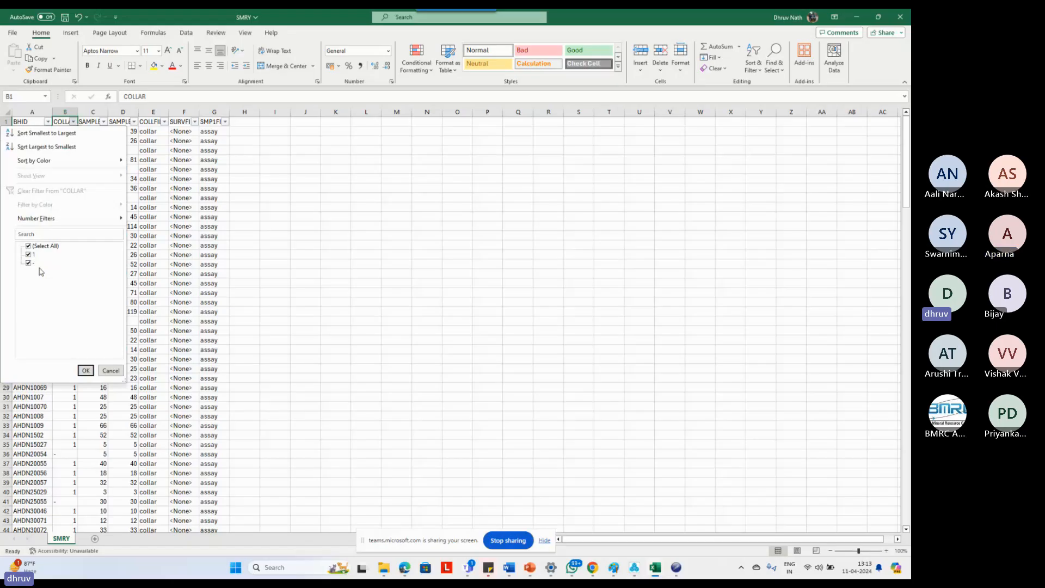
{"action": "left_click", "coordinate": [29, 246]}
{"action": "left_click", "coordinate": [29, 263]}
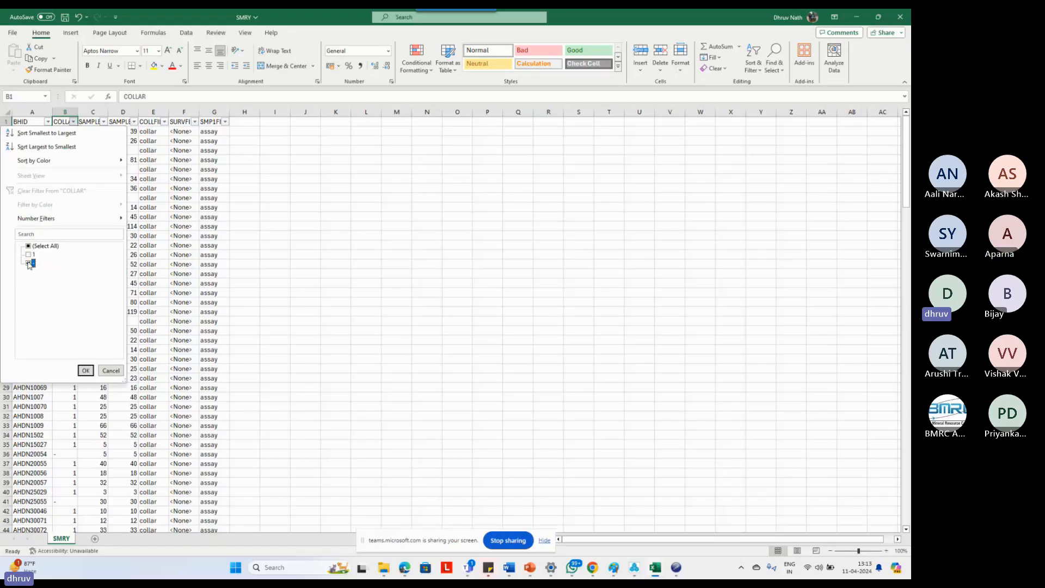
{"action": "left_click", "coordinate": [85, 370]}
{"action": "left_click", "coordinate": [314, 294]}
Fill the filtered rows with missing collars in yellow and show all COLLAR values again.
{"action": "left_click_drag", "start_coordinate": [6, 131], "coordinate": [6, 170]}
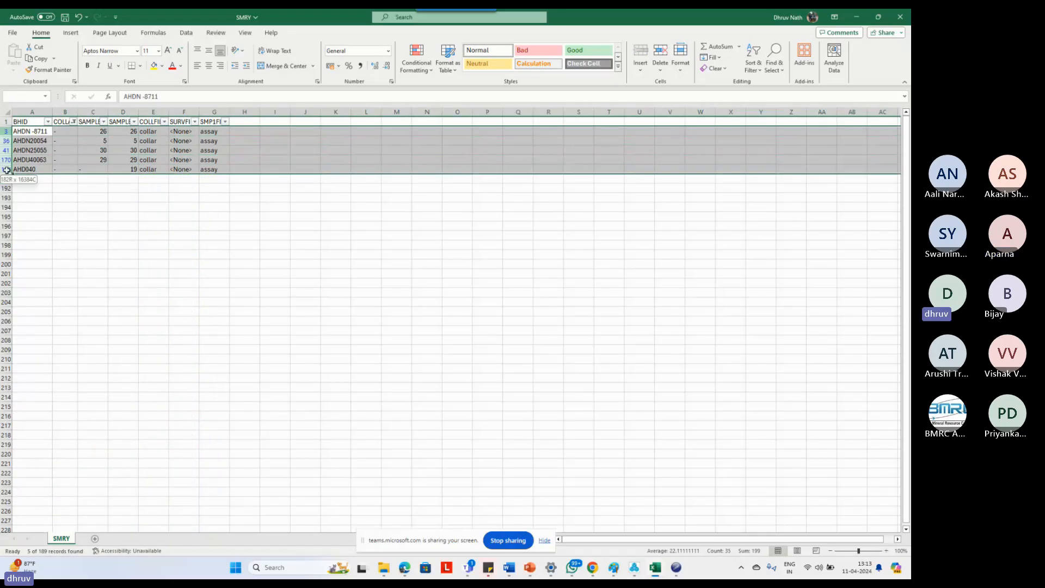
{"action": "left_click", "coordinate": [154, 65]}
{"action": "left_click", "coordinate": [154, 273]}
{"action": "left_click", "coordinate": [73, 121]}
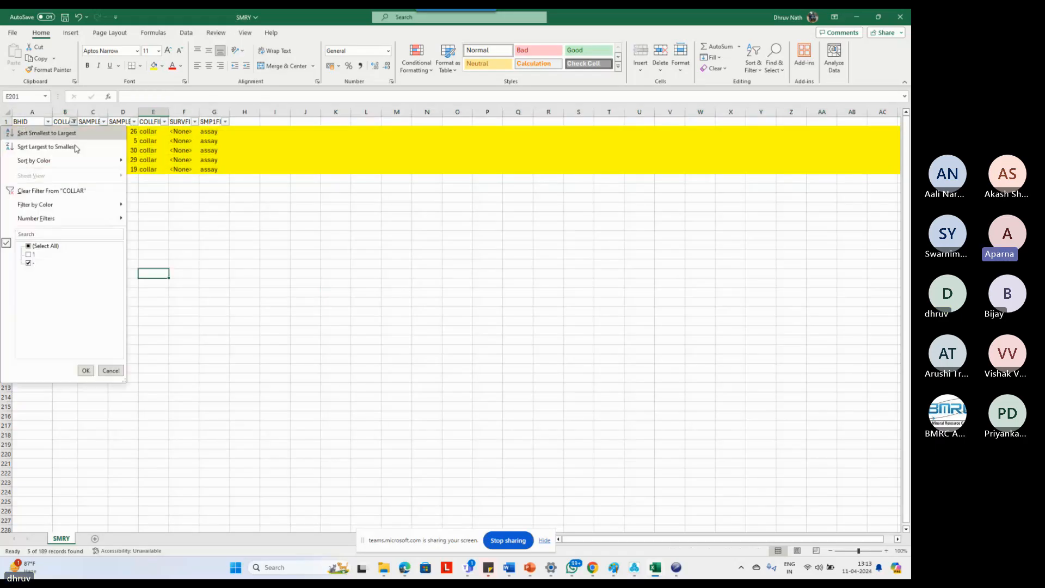
{"action": "left_click", "coordinate": [33, 248]}
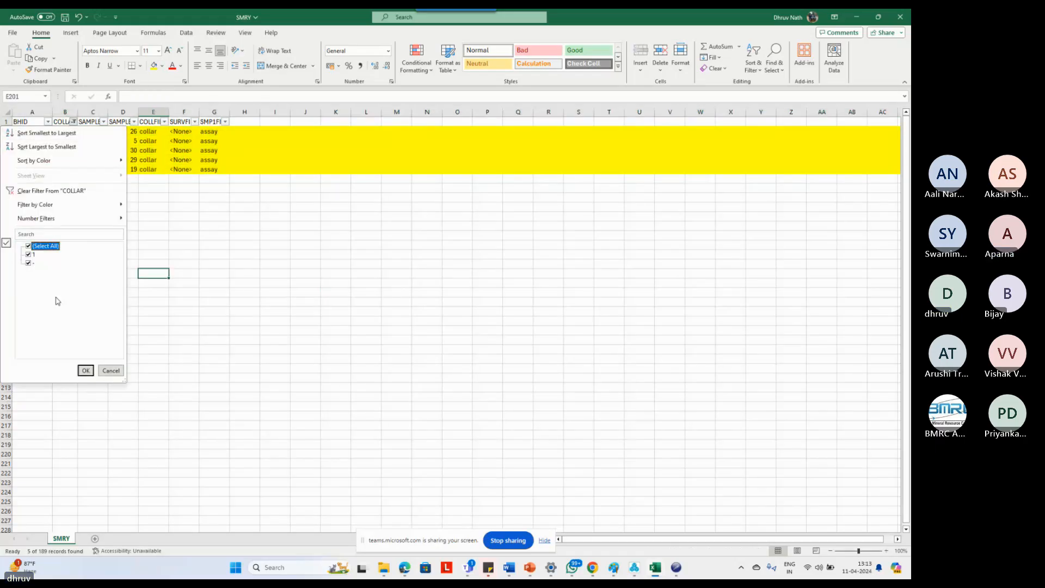
{"action": "left_click", "coordinate": [85, 371]}
{"action": "left_click", "coordinate": [374, 253]}
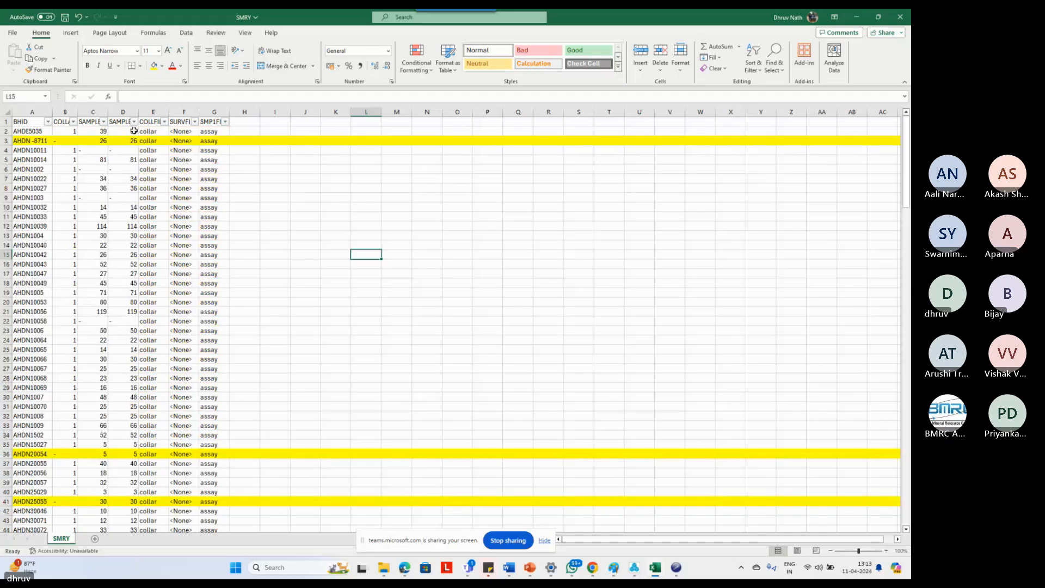
Filter the SAMPLE1 column to show only the "-" entries.
{"action": "left_click", "coordinate": [86, 150]}
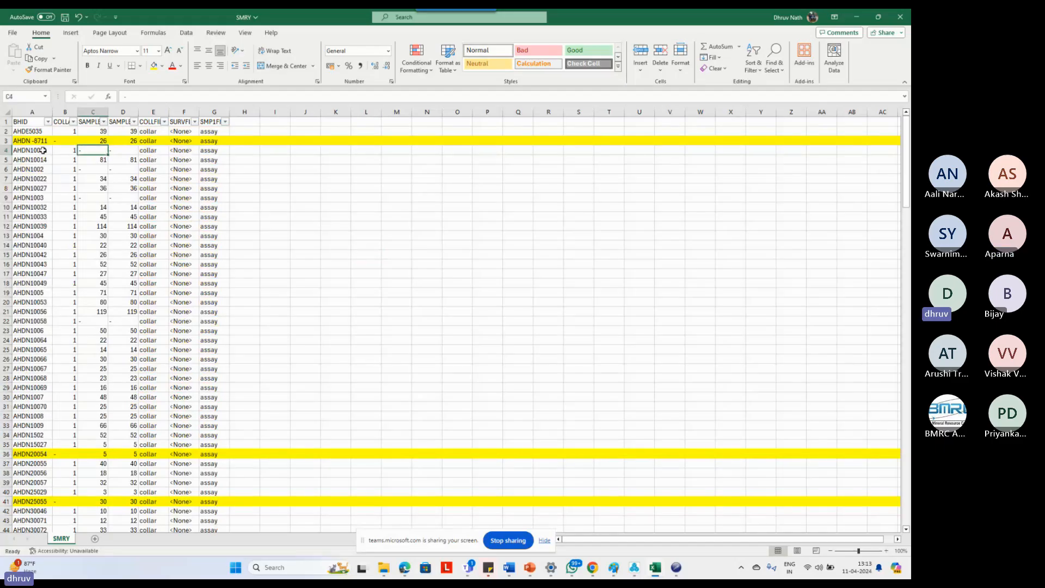
{"action": "left_click", "coordinate": [134, 122]}
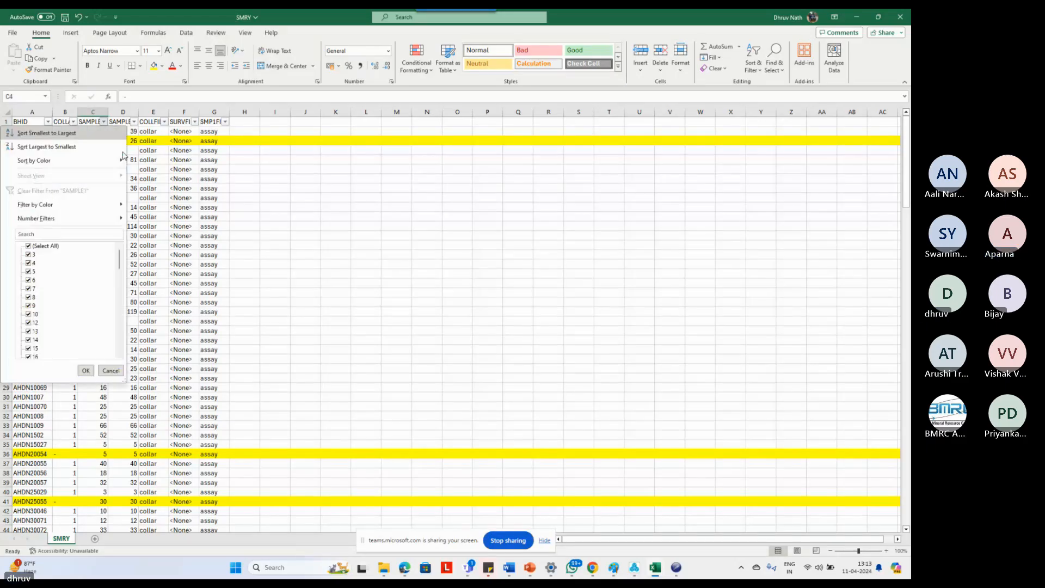
{"action": "left_click", "coordinate": [61, 247]}
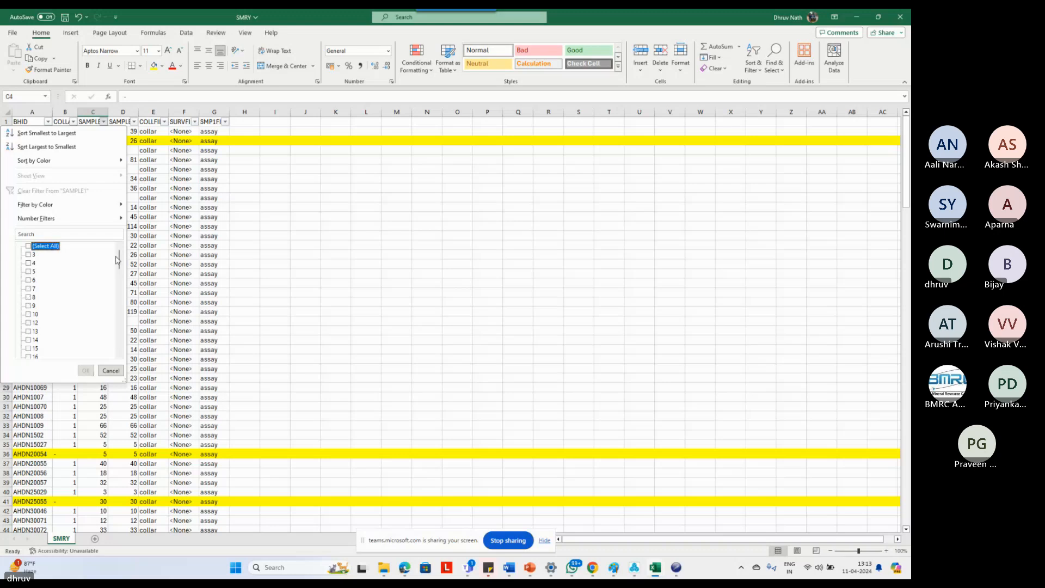
{"action": "left_click_drag", "start_coordinate": [120, 256], "coordinate": [119, 348]}
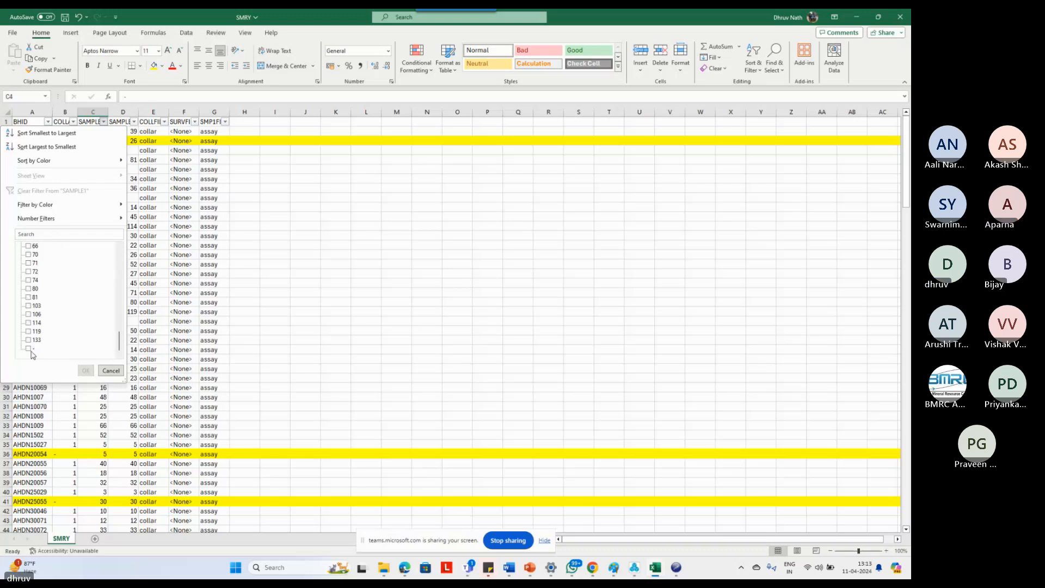
{"action": "left_click", "coordinate": [31, 349]}
{"action": "left_click", "coordinate": [85, 370]}
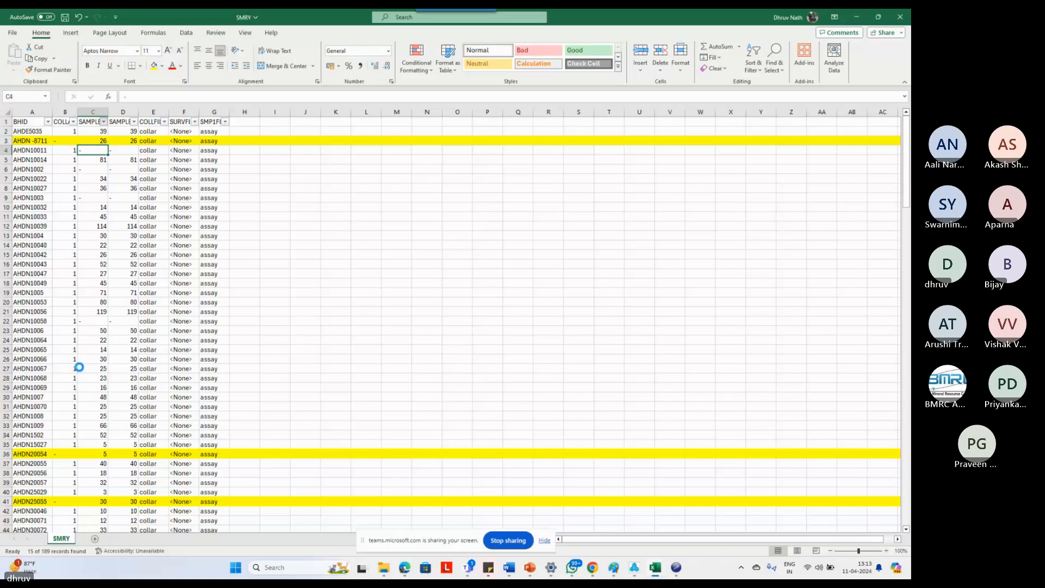
Fill the filtered rows with missing samples in green, leaving the yellow AHD040 row as it is.
{"action": "left_click_drag", "start_coordinate": [6, 131], "coordinate": [8, 226]}
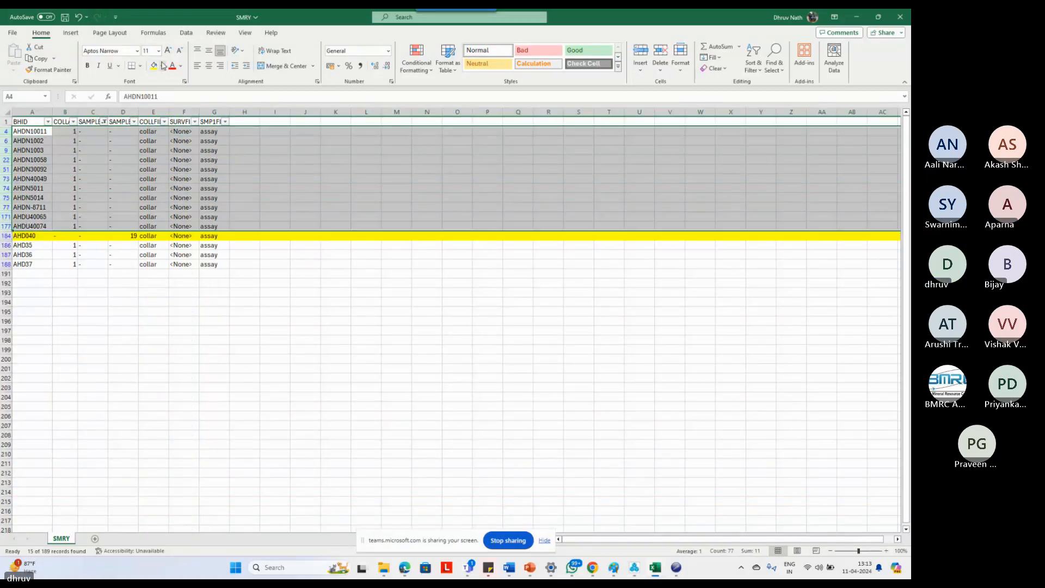
{"action": "left_click", "coordinate": [162, 66]}
{"action": "left_click", "coordinate": [226, 79]}
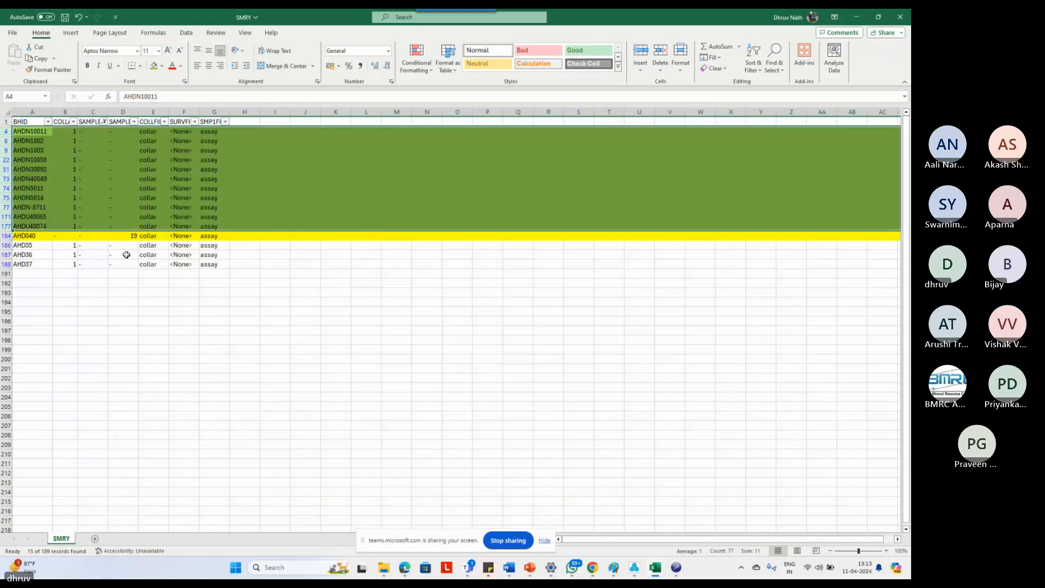
{"action": "left_click", "coordinate": [8, 245]}
{"action": "left_click_drag", "start_coordinate": [8, 246], "coordinate": [8, 261]}
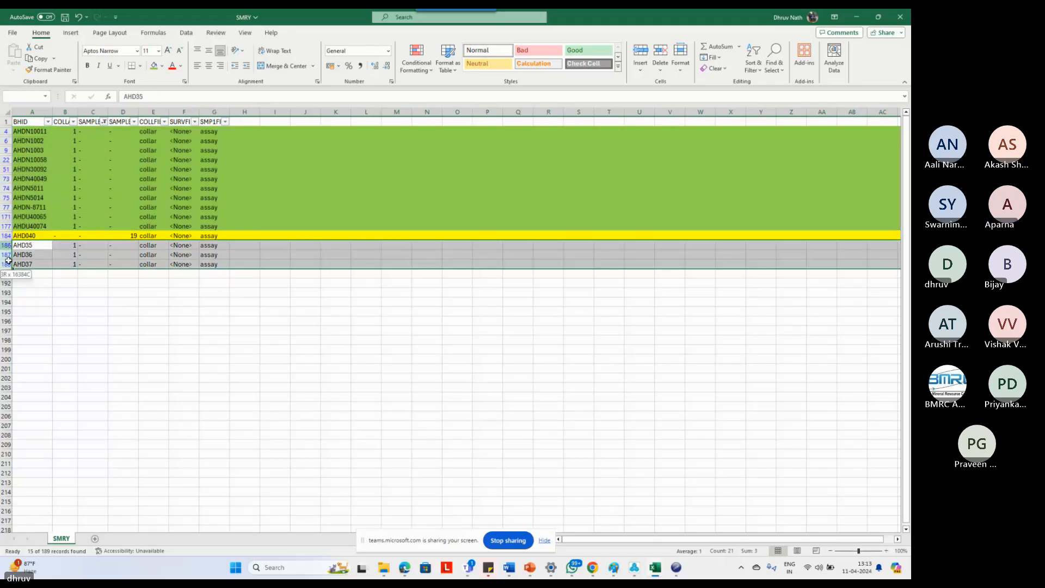
{"action": "left_click", "coordinate": [155, 66]}
Select the AHD040 row, widen the SAMPLE2 column and remove the filters from the table.
{"action": "left_click", "coordinate": [65, 236]}
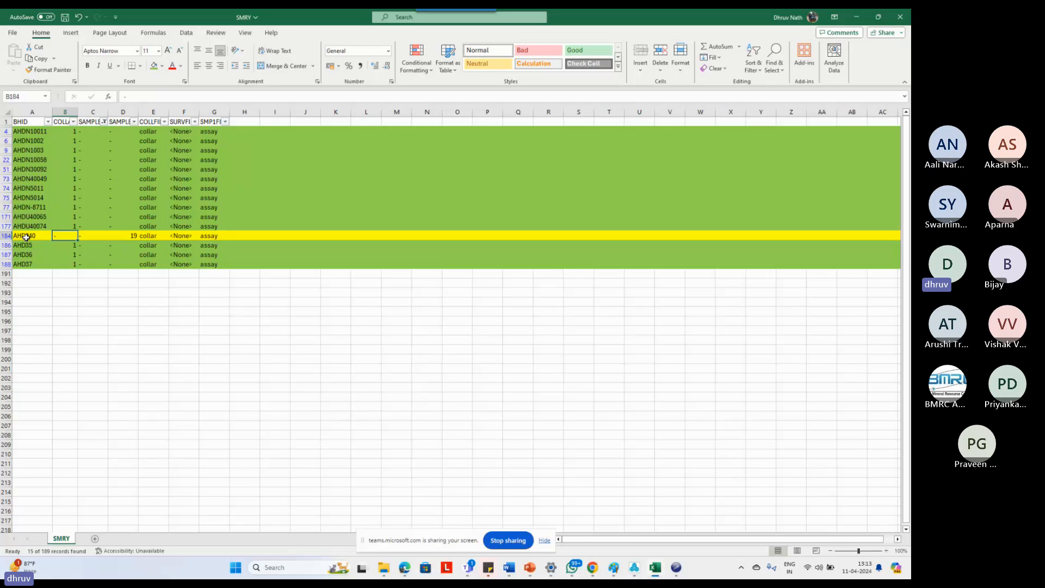
{"action": "left_click", "coordinate": [6, 236]}
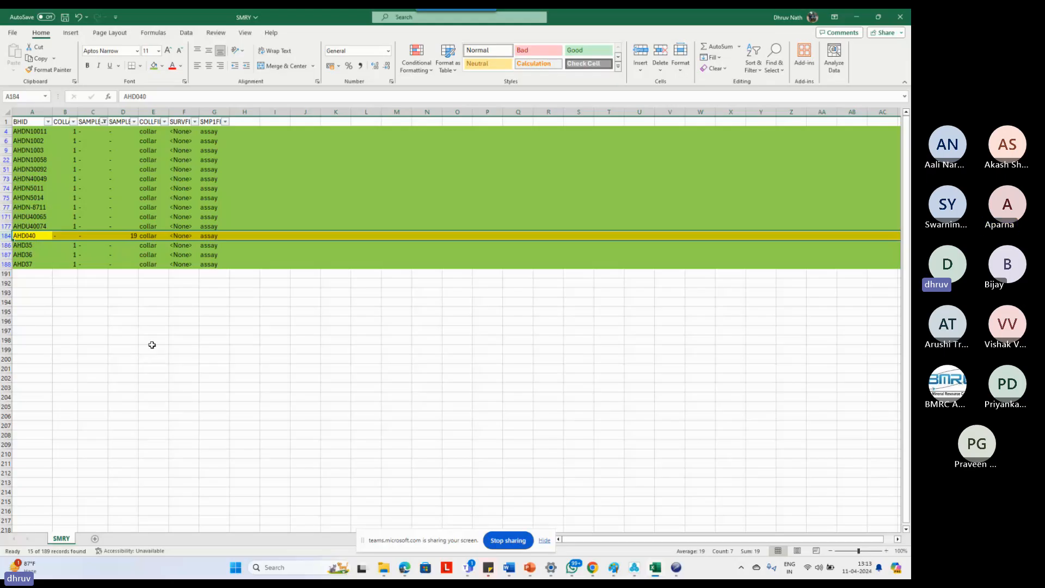
{"action": "left_click_drag", "start_coordinate": [138, 112], "coordinate": [160, 112]}
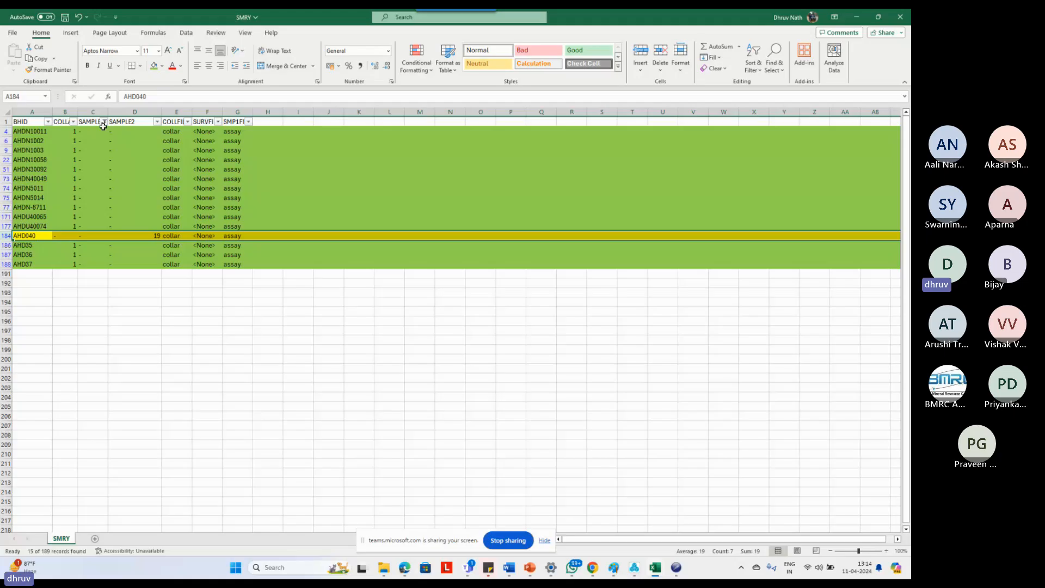
{"action": "left_click", "coordinate": [30, 122]}
{"action": "key", "text": "alt+d"}
{"action": "key", "text": "f"}
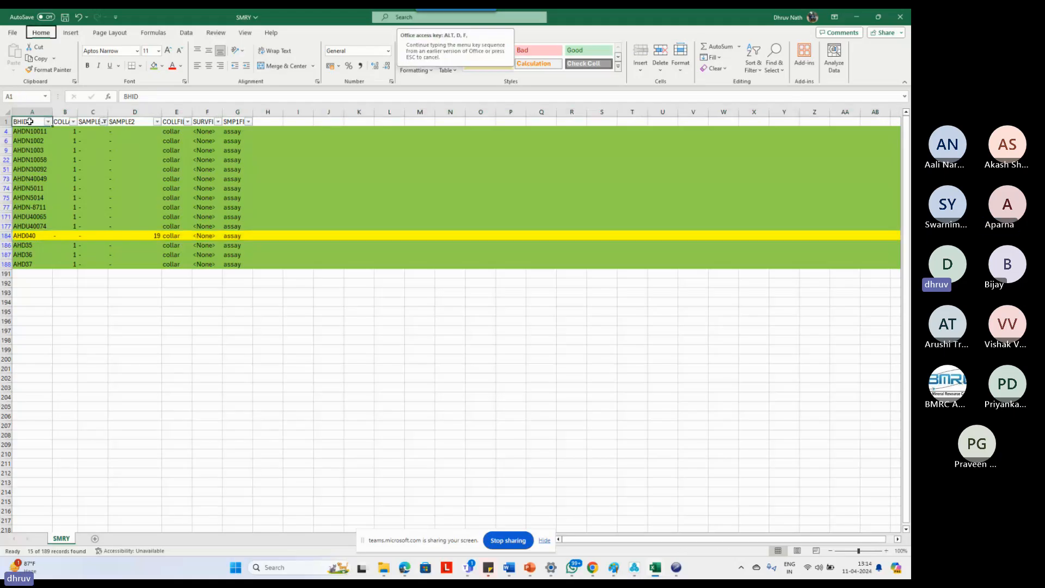
{"action": "key", "text": "f"}
Examine the COLLAR and sample entries of the AHDN -8711 row and the coloured rows below it.
{"action": "left_click", "coordinate": [59, 139]}
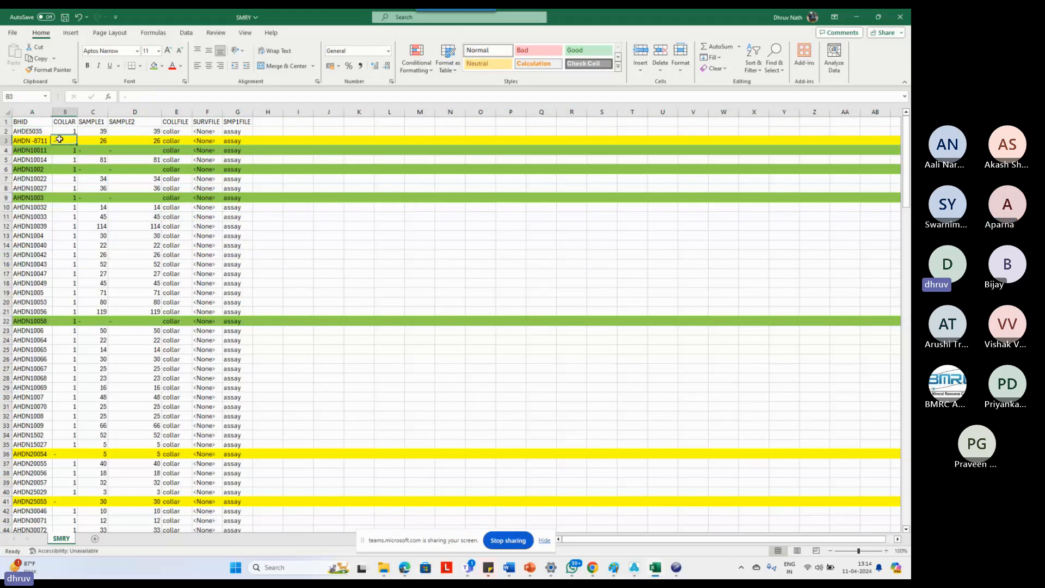
{"action": "key", "text": "Right"}
{"action": "key", "text": "Right"}
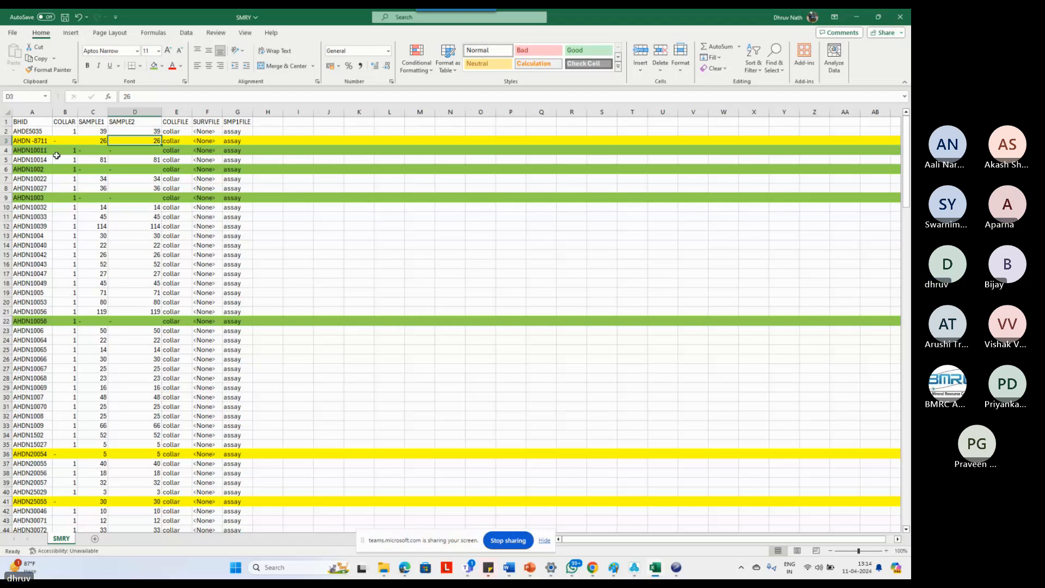
{"action": "key", "text": "Home"}
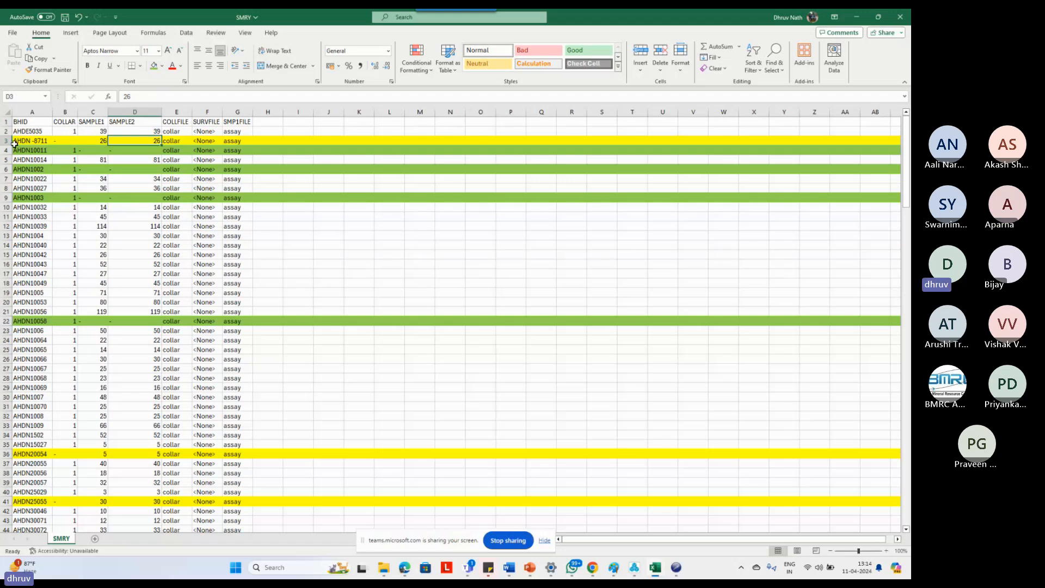
{"action": "key", "text": "shift+space"}
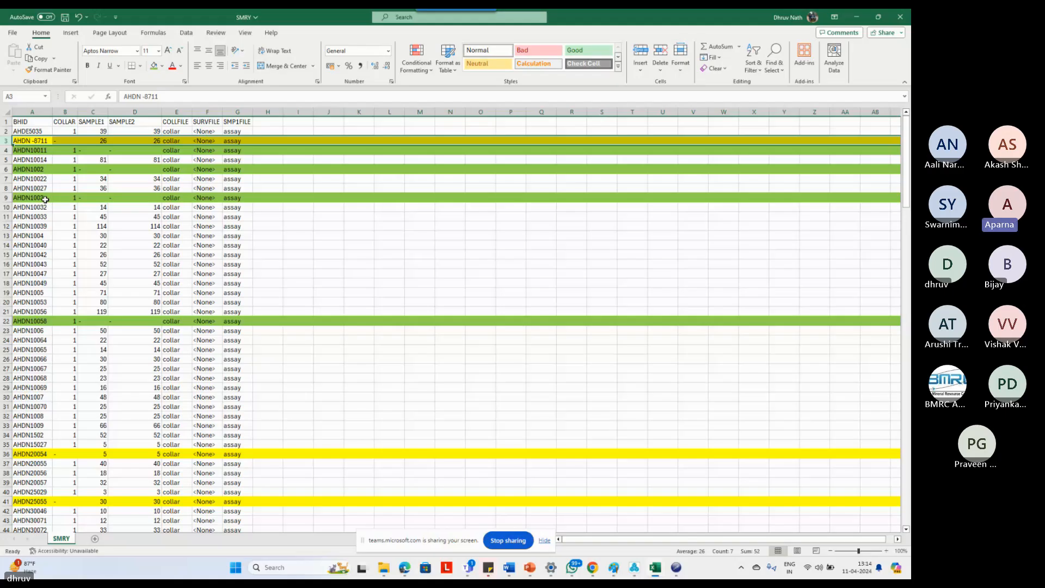
{"action": "scroll", "coordinate": [63, 261], "scroll_direction": "down", "scroll_amount": 3}
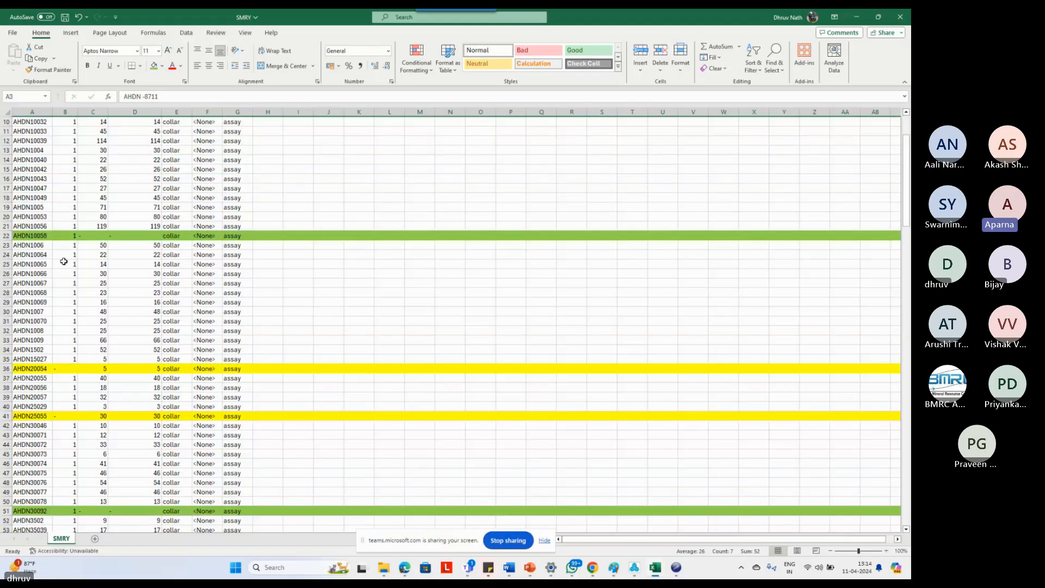
{"action": "scroll", "coordinate": [63, 262], "scroll_direction": "up", "scroll_amount": 2}
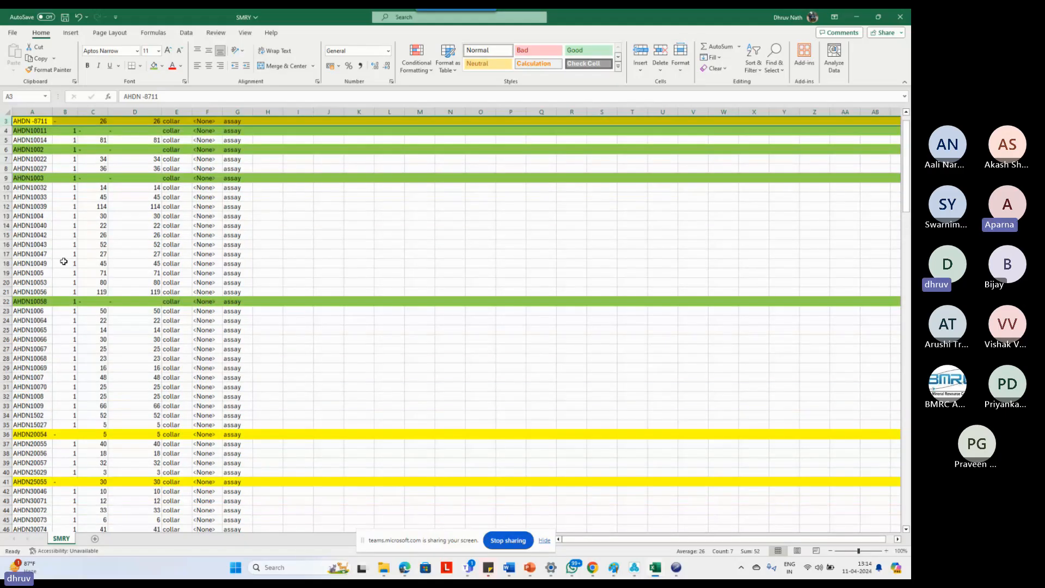
{"action": "scroll", "coordinate": [35, 126], "scroll_direction": "up", "scroll_amount": 1}
Sort the table by BHID from A to Z.
{"action": "left_click", "coordinate": [30, 121]}
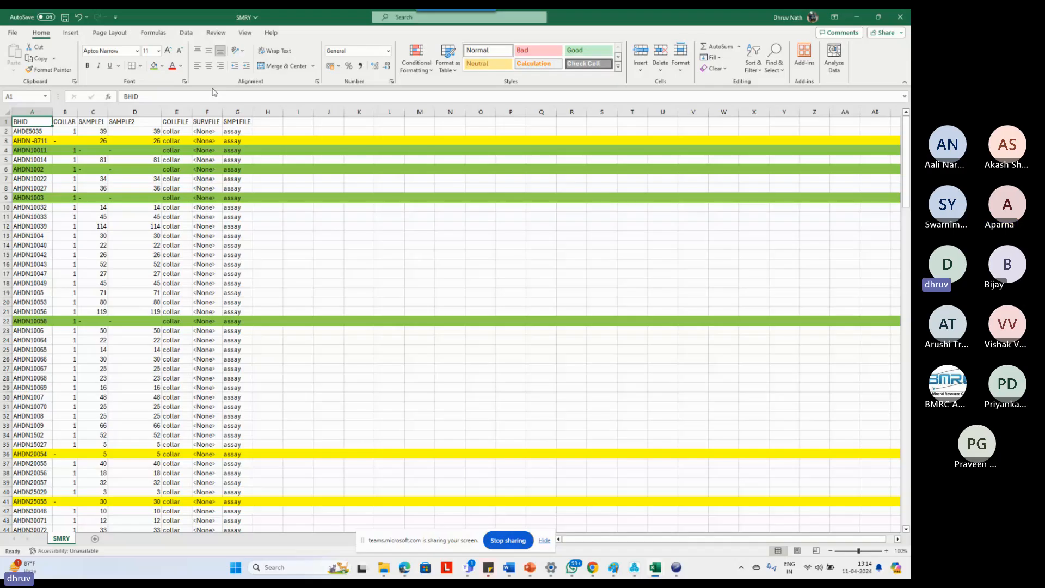
{"action": "left_click", "coordinate": [186, 33]}
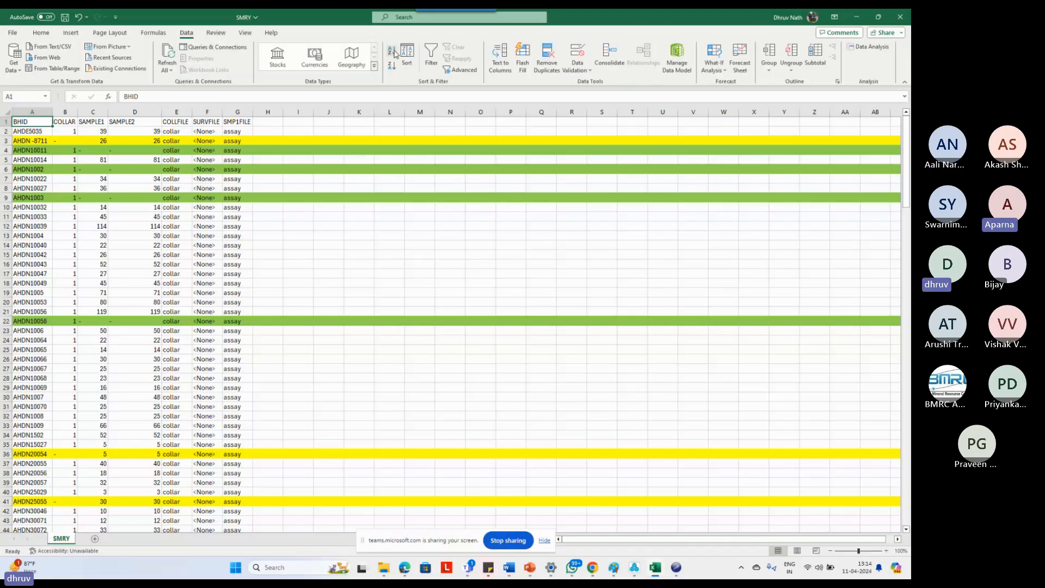
{"action": "left_click", "coordinate": [392, 51]}
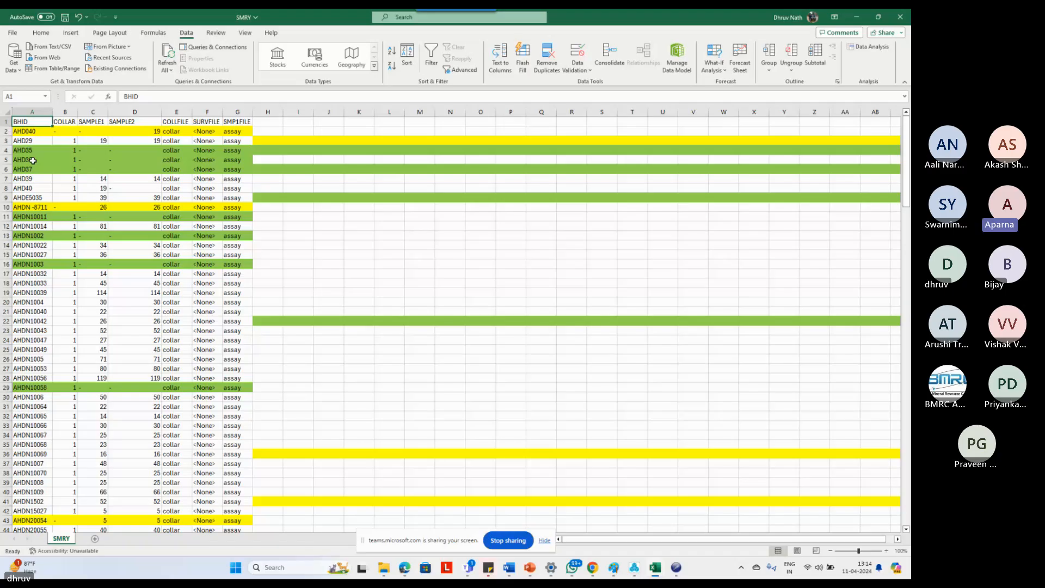
Compare the BHIDs of the yellow and green rows with the neighbouring hole IDs throughout the sorted table.
{"action": "left_click", "coordinate": [35, 214]}
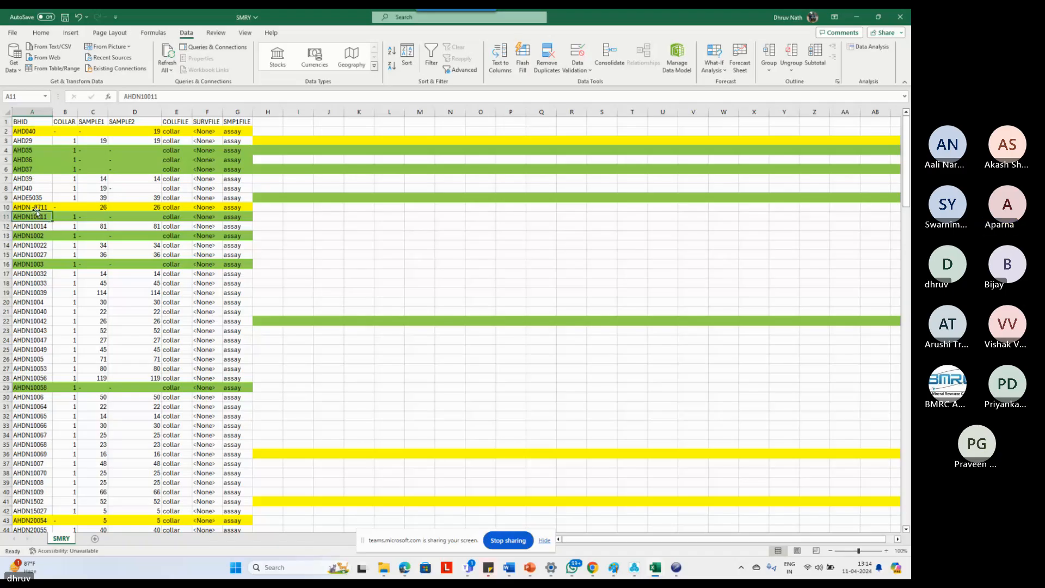
{"action": "left_click", "coordinate": [25, 208]}
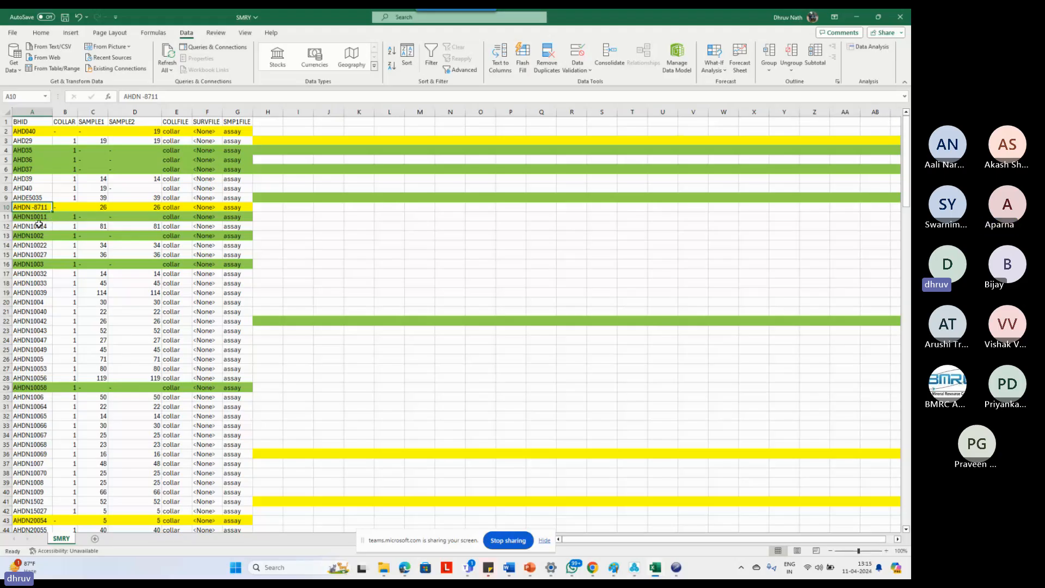
{"action": "scroll", "coordinate": [38, 223], "scroll_direction": "down", "scroll_amount": 2}
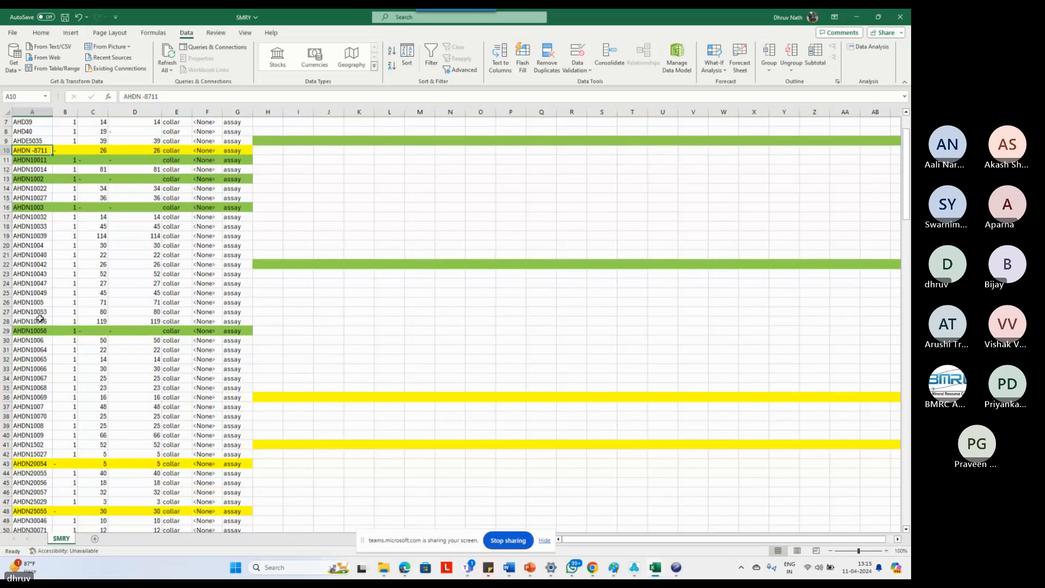
{"action": "scroll", "coordinate": [40, 318], "scroll_direction": "down", "scroll_amount": 6}
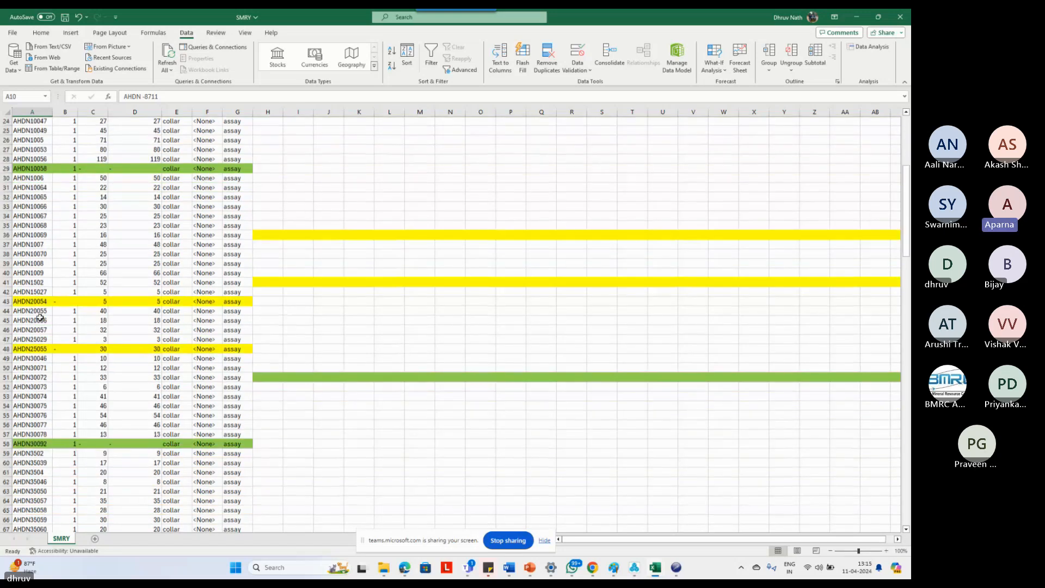
{"action": "scroll", "coordinate": [40, 318], "scroll_direction": "down", "scroll_amount": 3}
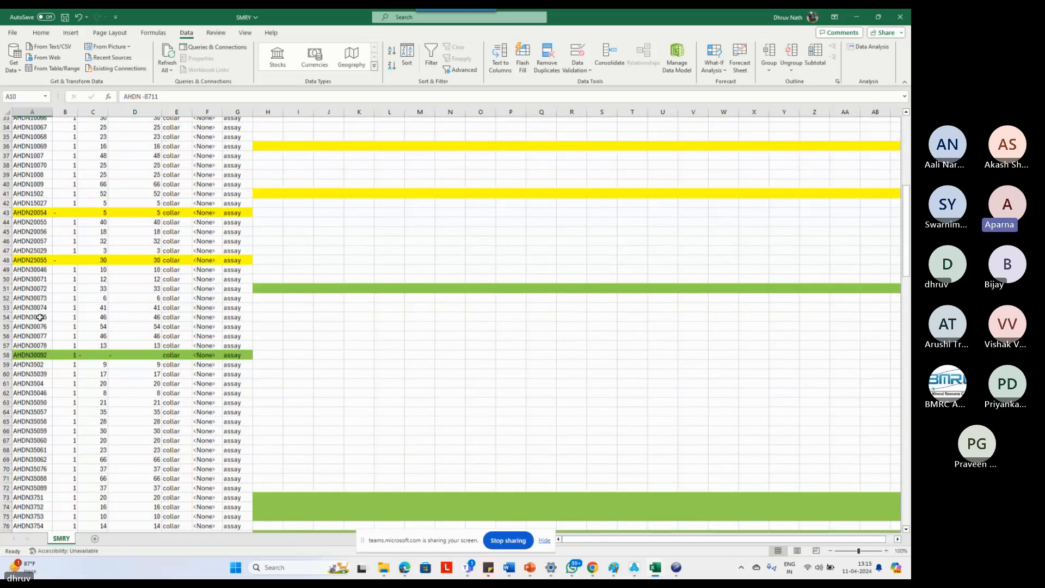
{"action": "scroll", "coordinate": [40, 319], "scroll_direction": "down", "scroll_amount": 2}
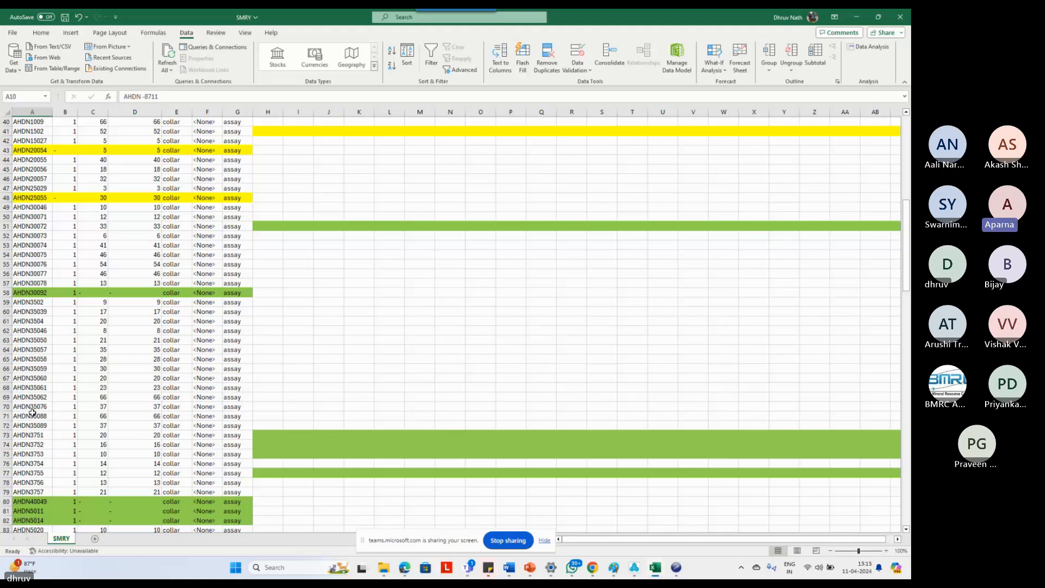
{"action": "left_click", "coordinate": [34, 408]}
{"action": "scroll", "coordinate": [34, 407], "scroll_direction": "down", "scroll_amount": 1}
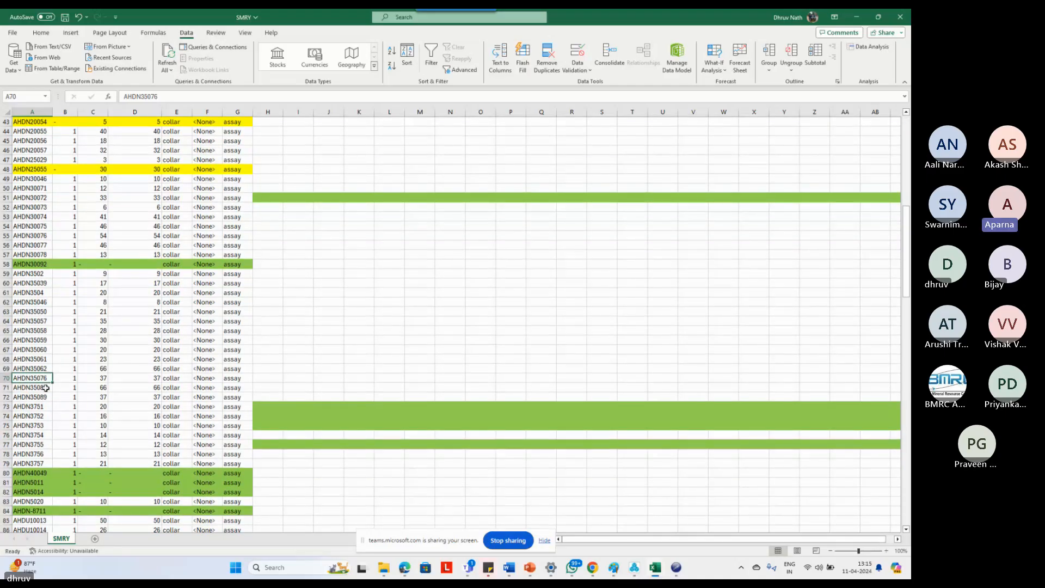
{"action": "scroll", "coordinate": [35, 384], "scroll_direction": "down", "scroll_amount": 2}
{"action": "scroll", "coordinate": [36, 384], "scroll_direction": "down", "scroll_amount": 2}
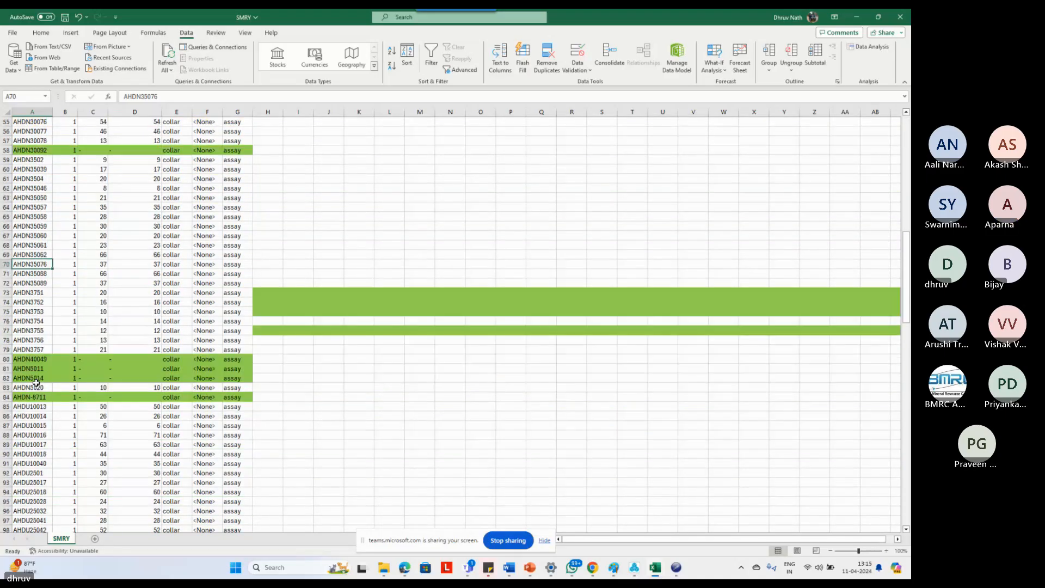
{"action": "scroll", "coordinate": [36, 383], "scroll_direction": "down", "scroll_amount": 6}
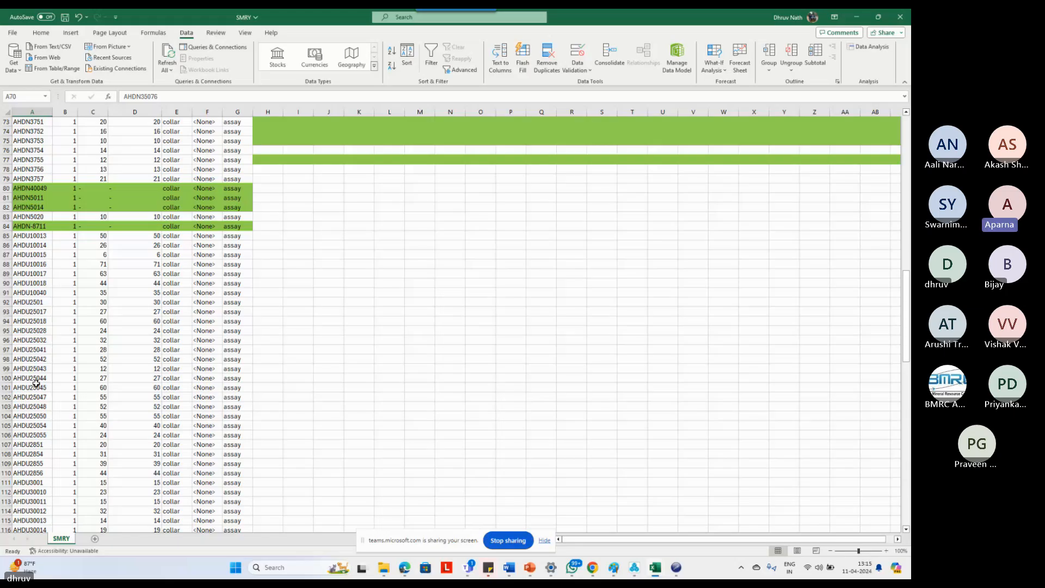
{"action": "scroll", "coordinate": [36, 384], "scroll_direction": "down", "scroll_amount": 1}
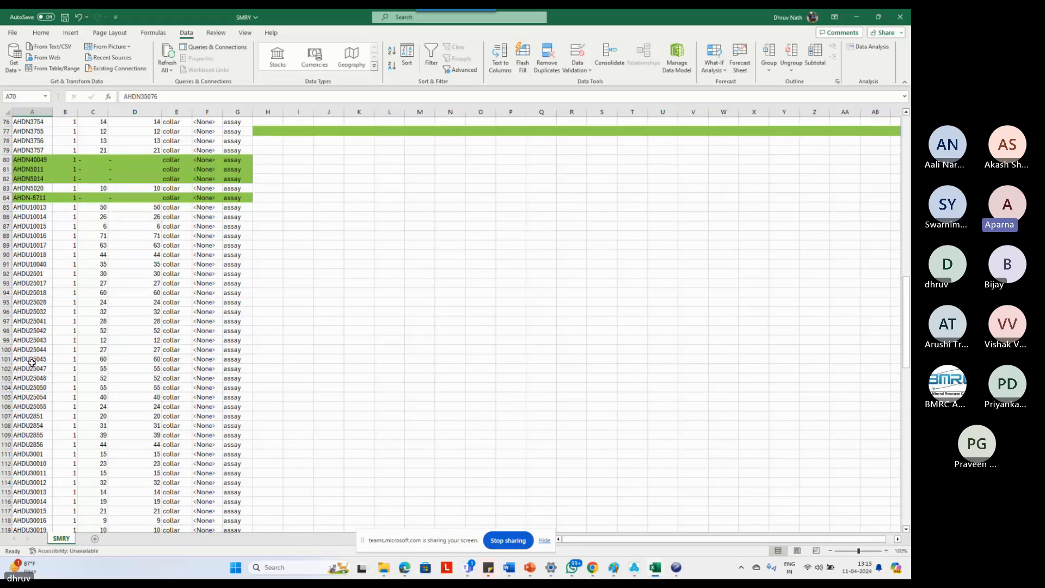
{"action": "scroll", "coordinate": [32, 362], "scroll_direction": "up", "scroll_amount": 12}
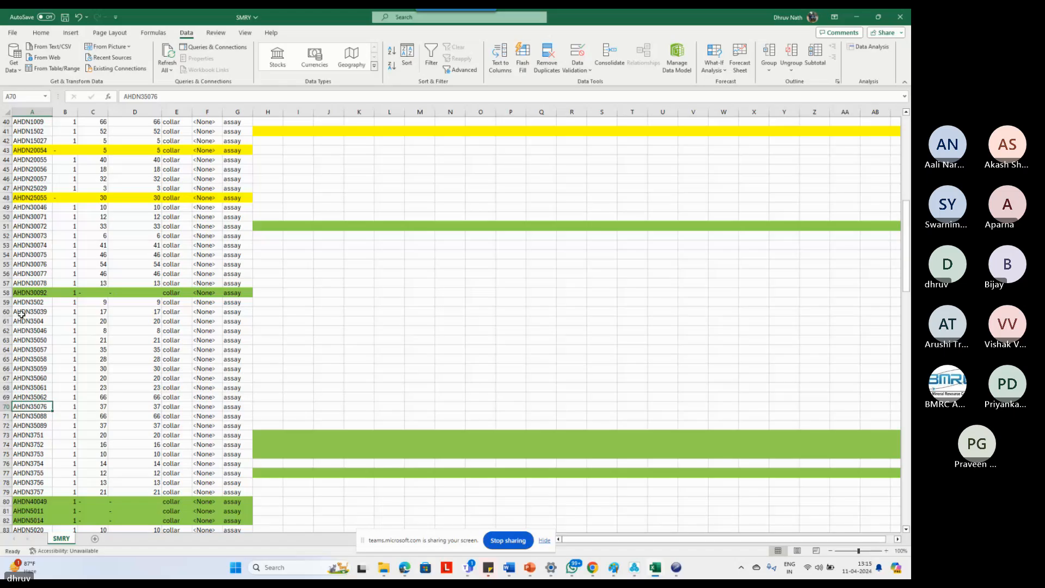
{"action": "scroll", "coordinate": [21, 314], "scroll_direction": "up", "scroll_amount": 8}
{"action": "scroll", "coordinate": [21, 314], "scroll_direction": "up", "scroll_amount": 5}
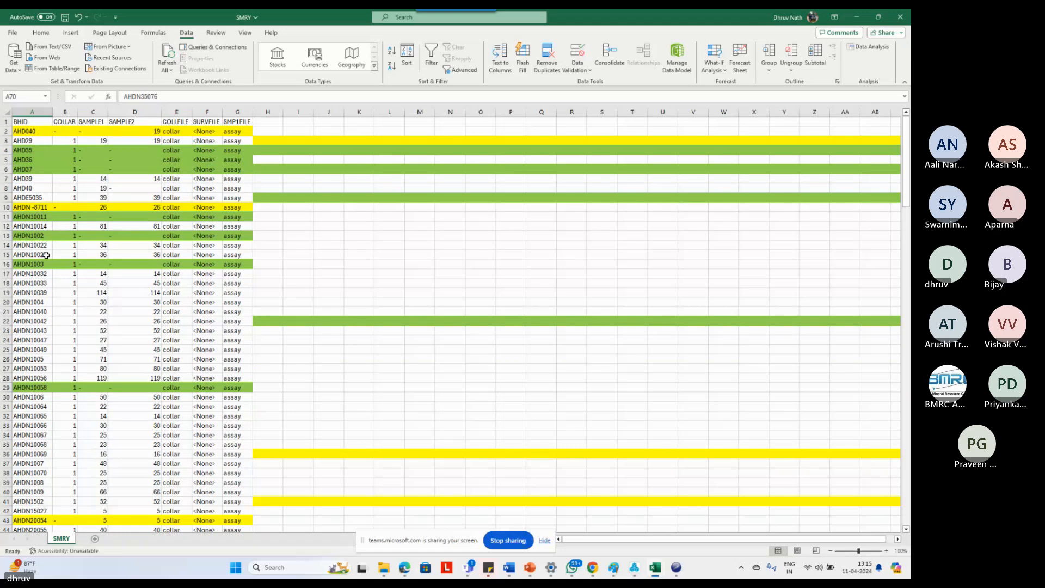
Examine how AHDN10011, AHDN1002 and the similarly numbered AHDN holes below them are ordered in the BHID column.
{"action": "left_click", "coordinate": [33, 236]}
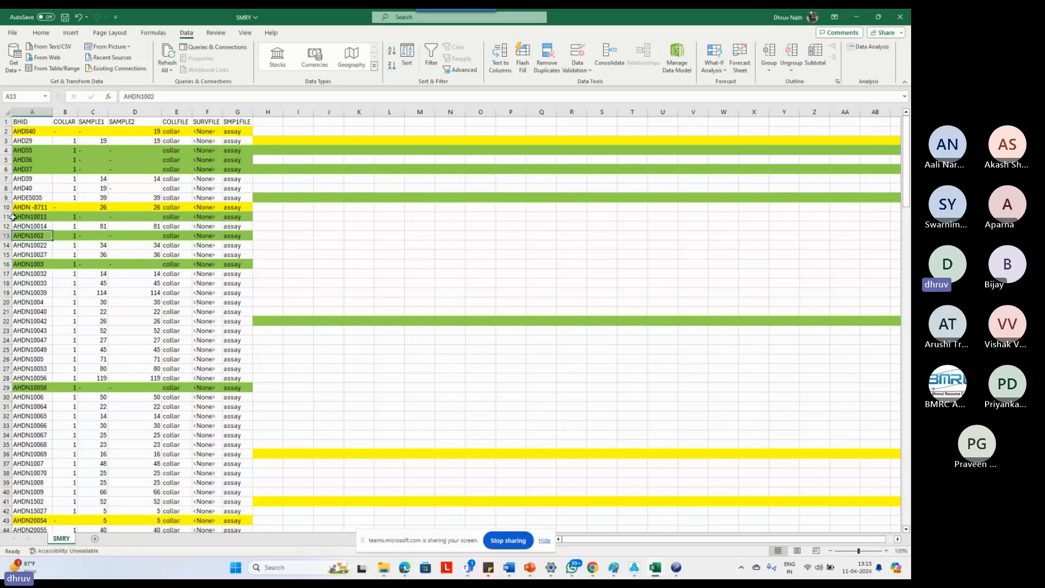
{"action": "left_click", "coordinate": [6, 217]}
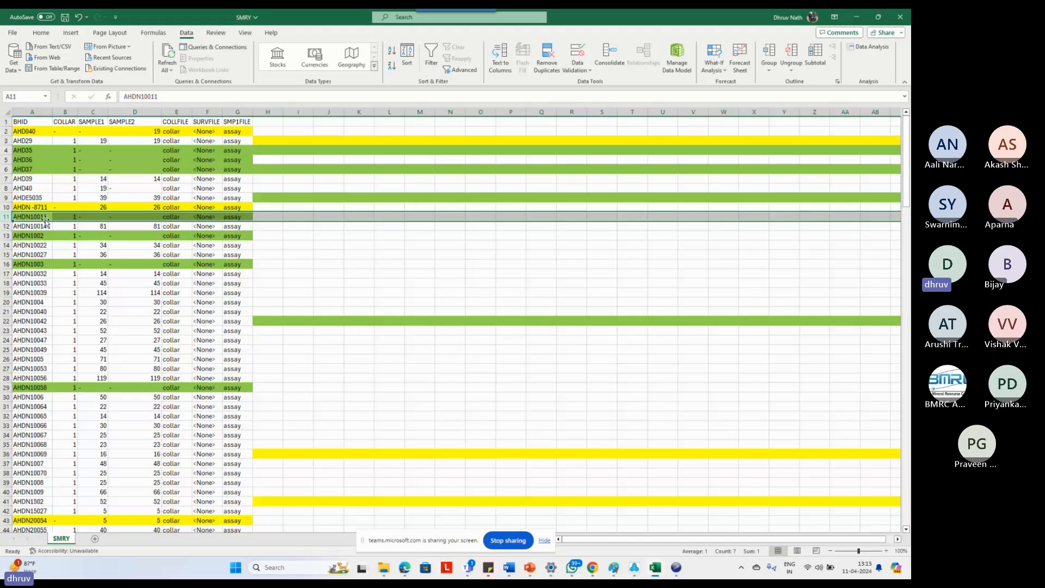
{"action": "left_click", "coordinate": [43, 236]}
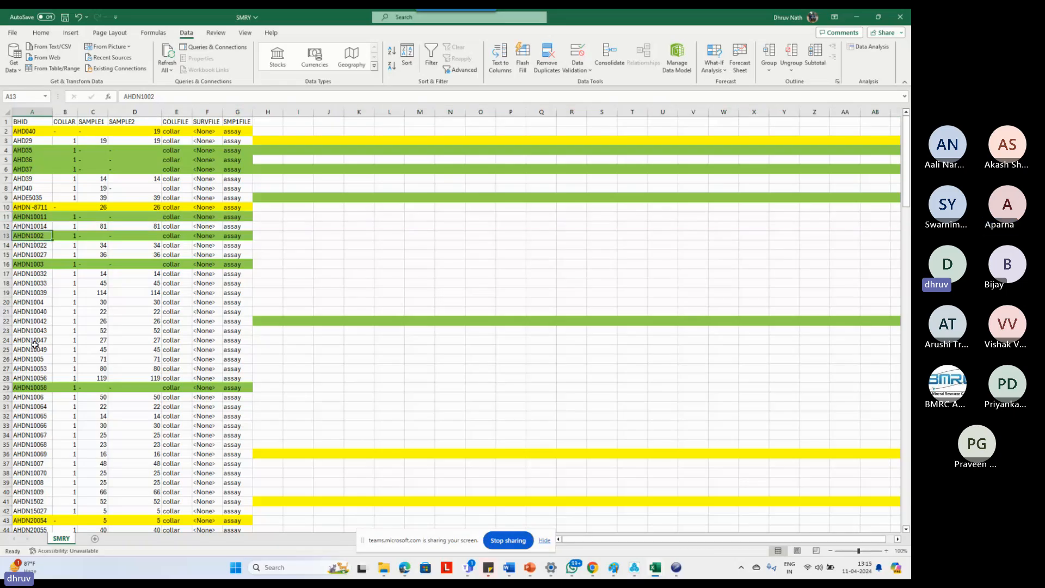
{"action": "scroll", "coordinate": [34, 345], "scroll_direction": "down", "scroll_amount": 5}
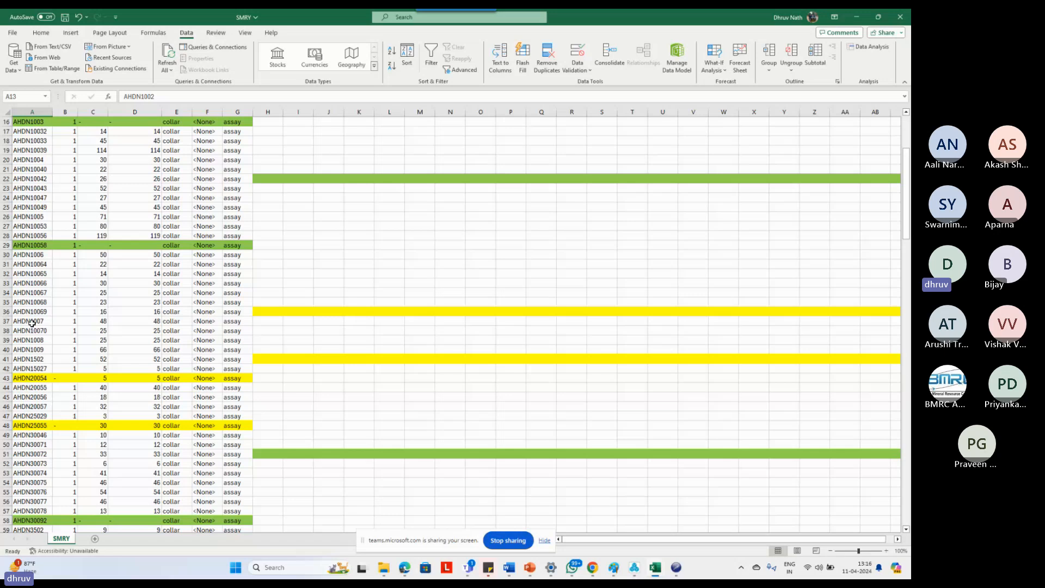
{"action": "scroll", "coordinate": [89, 377], "scroll_direction": "down", "scroll_amount": 4}
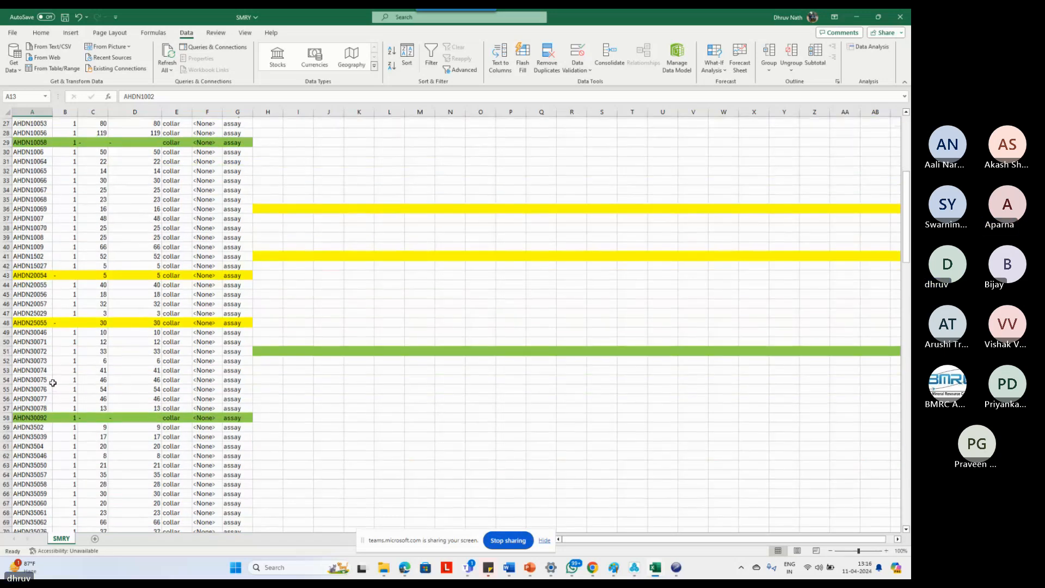
{"action": "scroll", "coordinate": [52, 383], "scroll_direction": "down", "scroll_amount": 3}
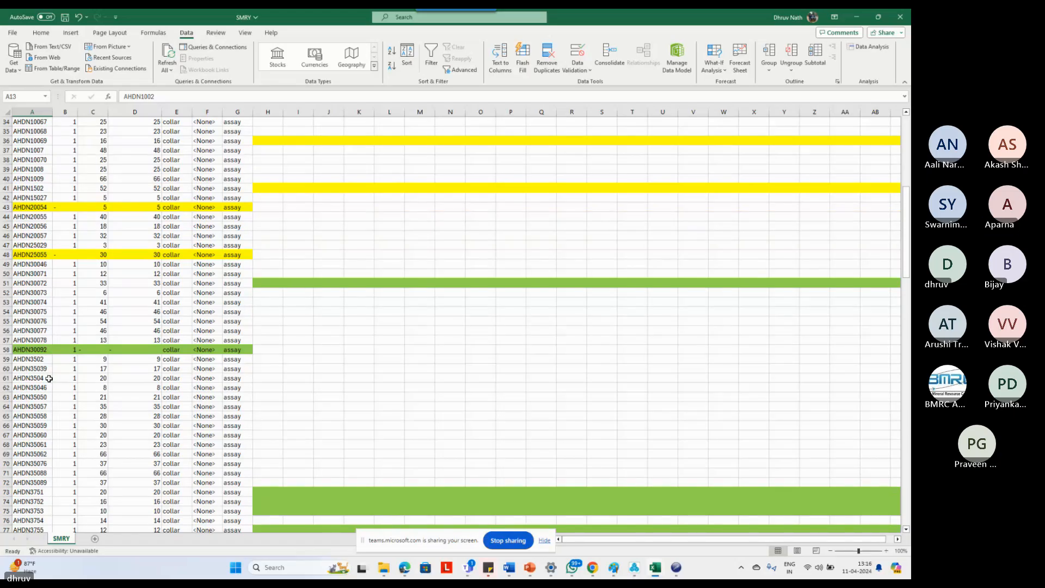
{"action": "scroll", "coordinate": [49, 379], "scroll_direction": "down", "scroll_amount": 2}
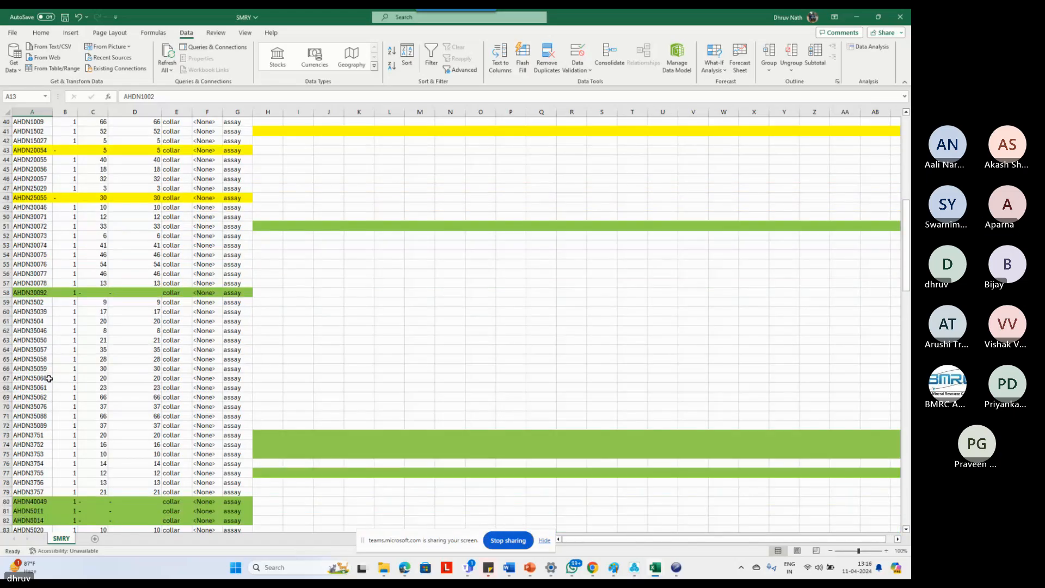
{"action": "scroll", "coordinate": [92, 354], "scroll_direction": "up", "scroll_amount": 13}
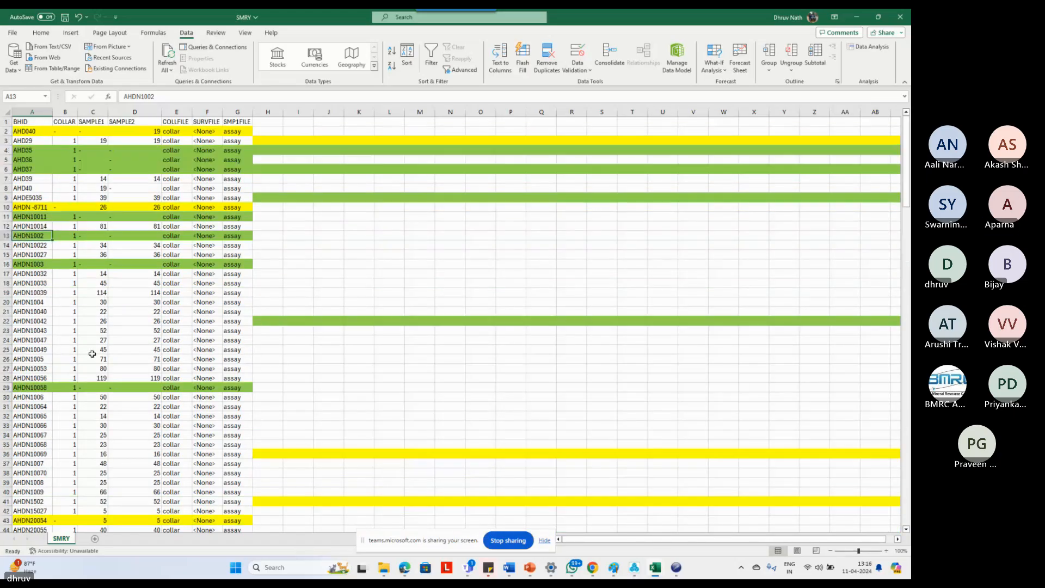
Undo the BHID sort, select the entire sheet and sort it by BHID from A to Z again.
{"action": "left_click", "coordinate": [379, 270]}
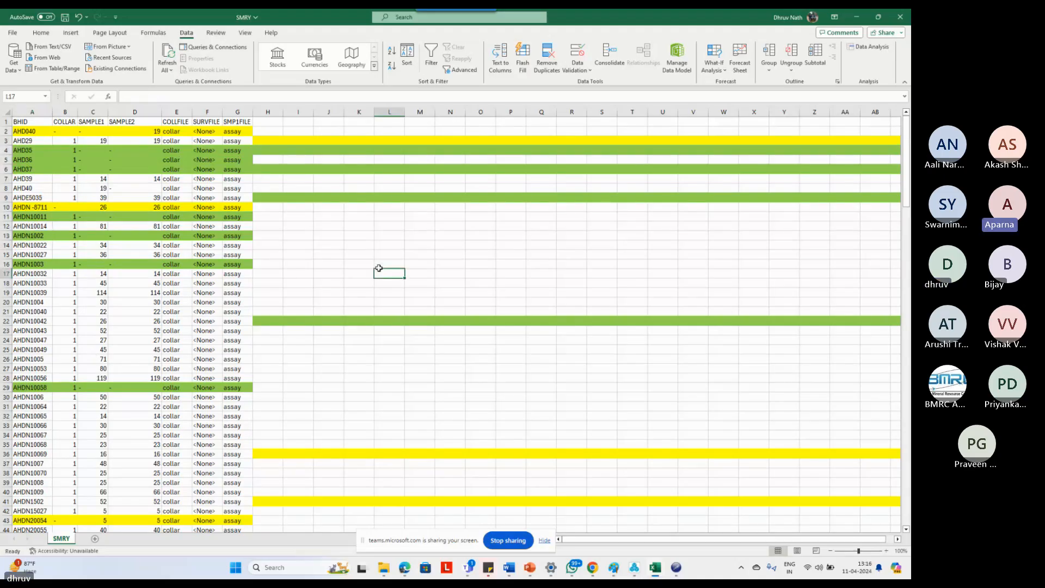
{"action": "key", "text": "ctrl+z"}
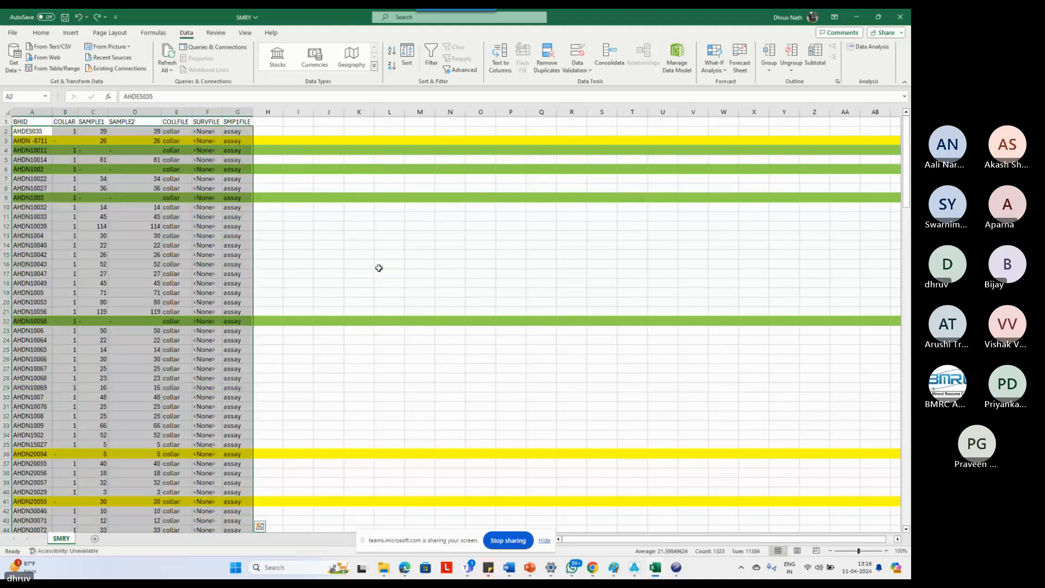
{"action": "left_click", "coordinate": [283, 267]}
{"action": "left_click", "coordinate": [4, 112]}
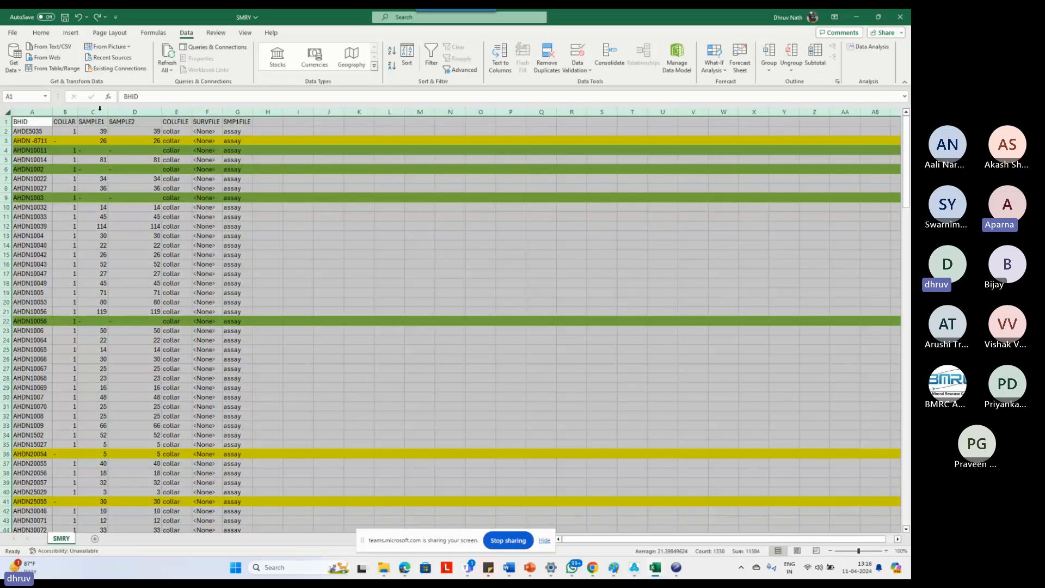
{"action": "left_click", "coordinate": [392, 51]}
{"action": "left_click", "coordinate": [359, 235]}
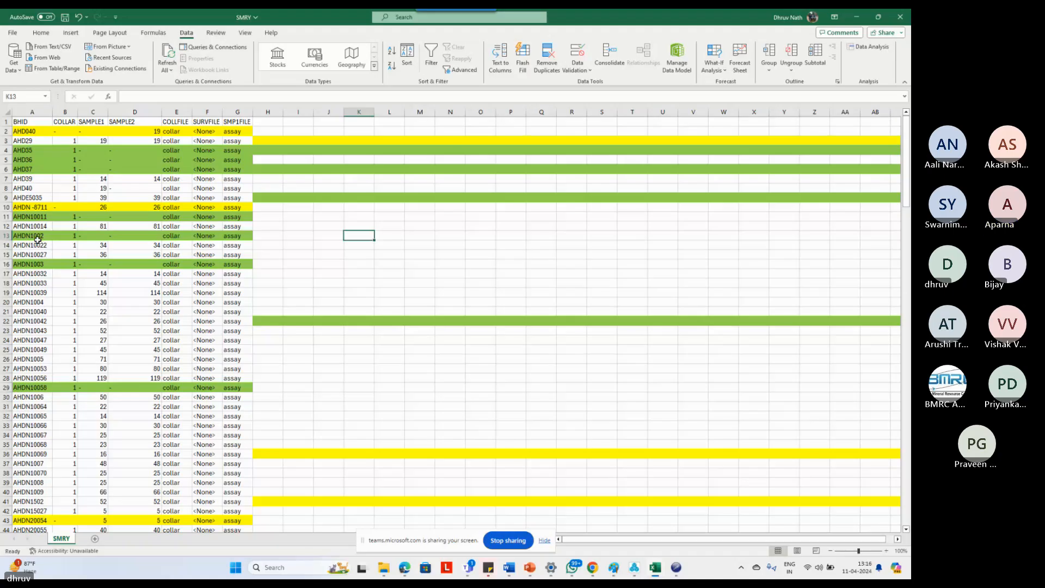
Look over the re-sorted BHIDs and turn on filters for the table's header row.
{"action": "scroll", "coordinate": [38, 240], "scroll_direction": "down", "scroll_amount": 4}
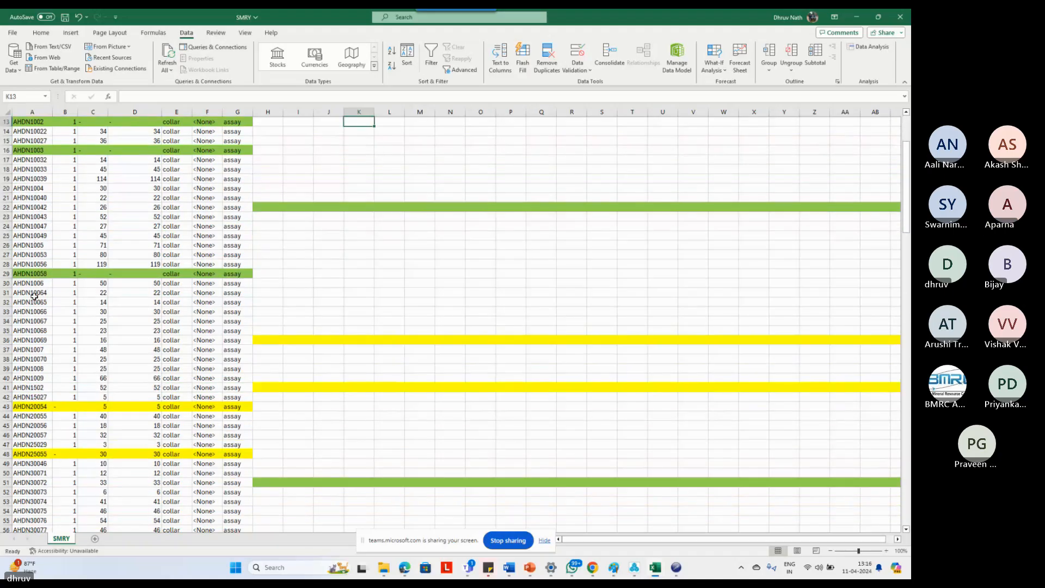
{"action": "scroll", "coordinate": [34, 296], "scroll_direction": "down", "scroll_amount": 1}
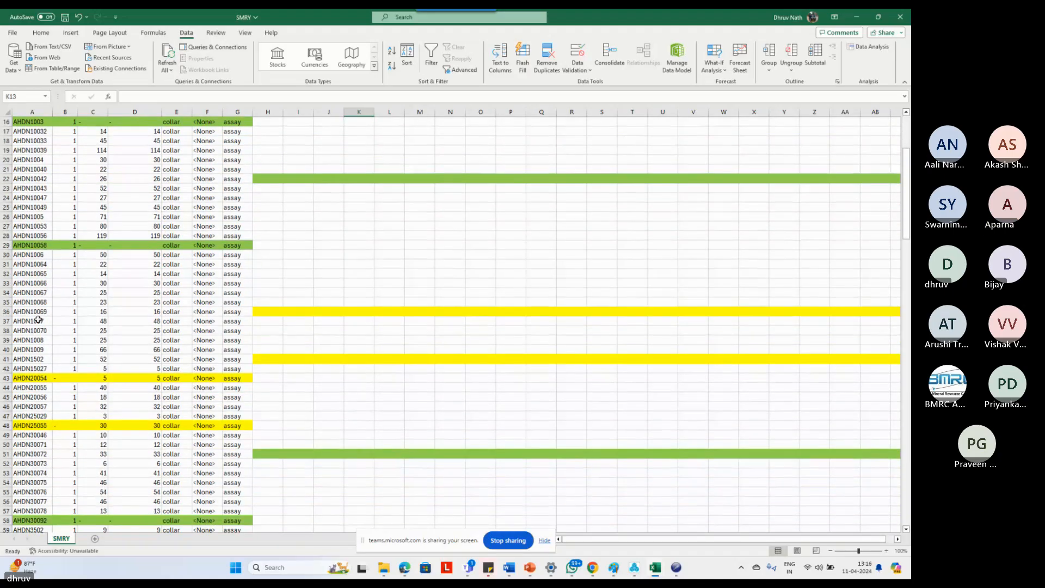
{"action": "scroll", "coordinate": [39, 320], "scroll_direction": "down", "scroll_amount": 1}
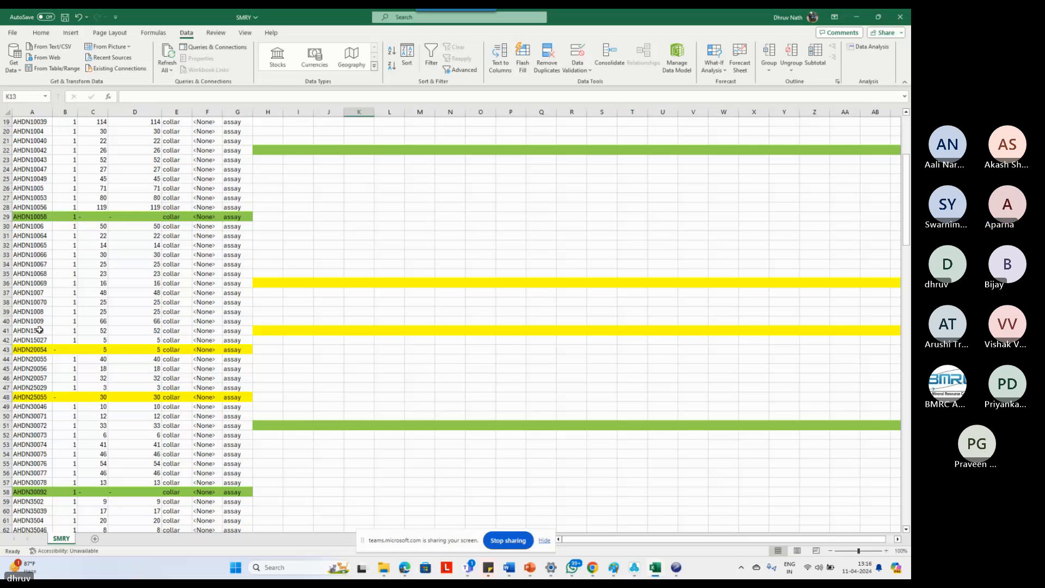
{"action": "scroll", "coordinate": [42, 293], "scroll_direction": "up", "scroll_amount": 6}
{"action": "left_click", "coordinate": [39, 122]}
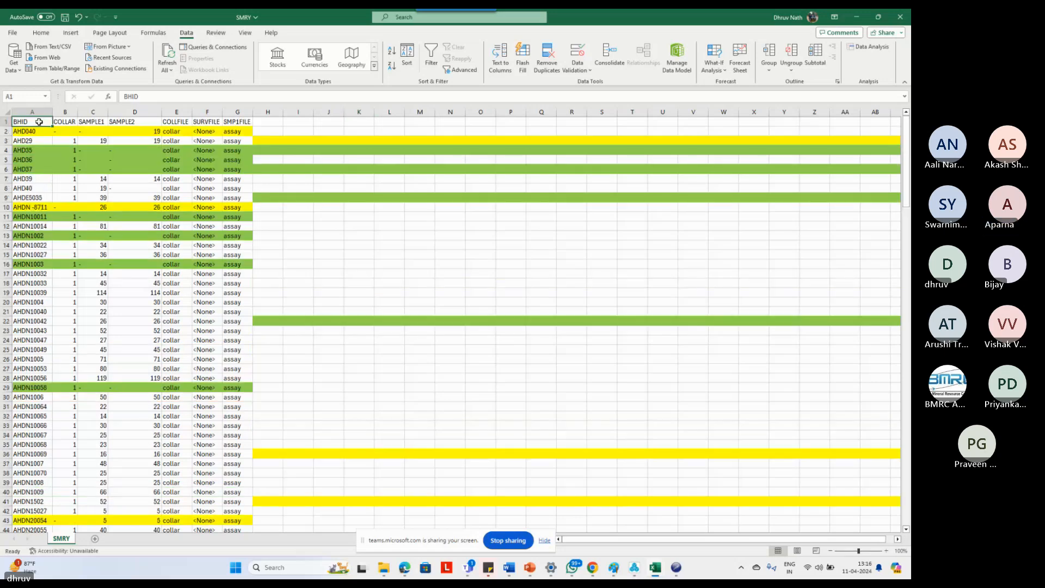
{"action": "left_click", "coordinate": [431, 54]}
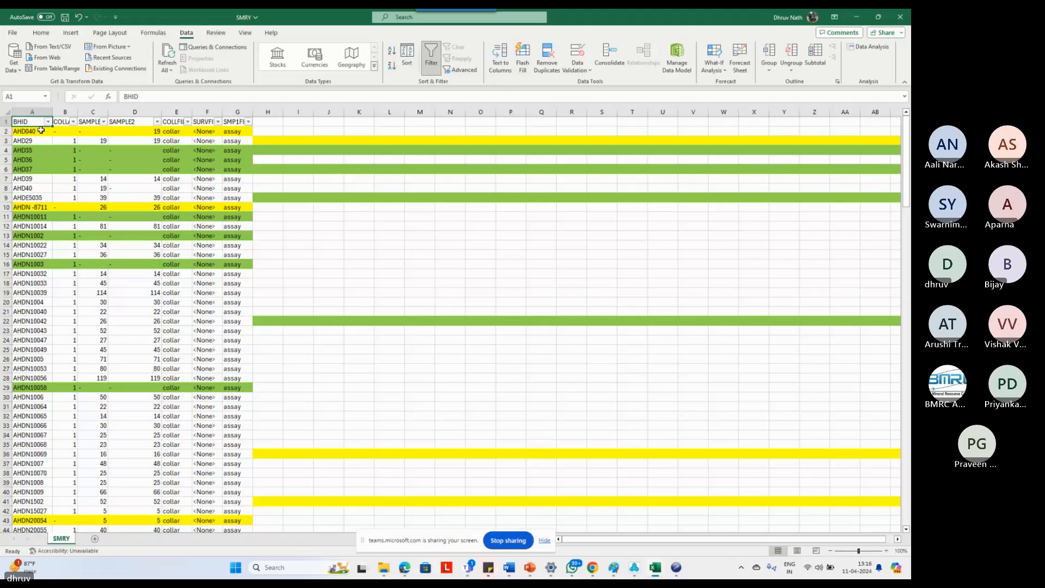
{"action": "left_click", "coordinate": [48, 121]}
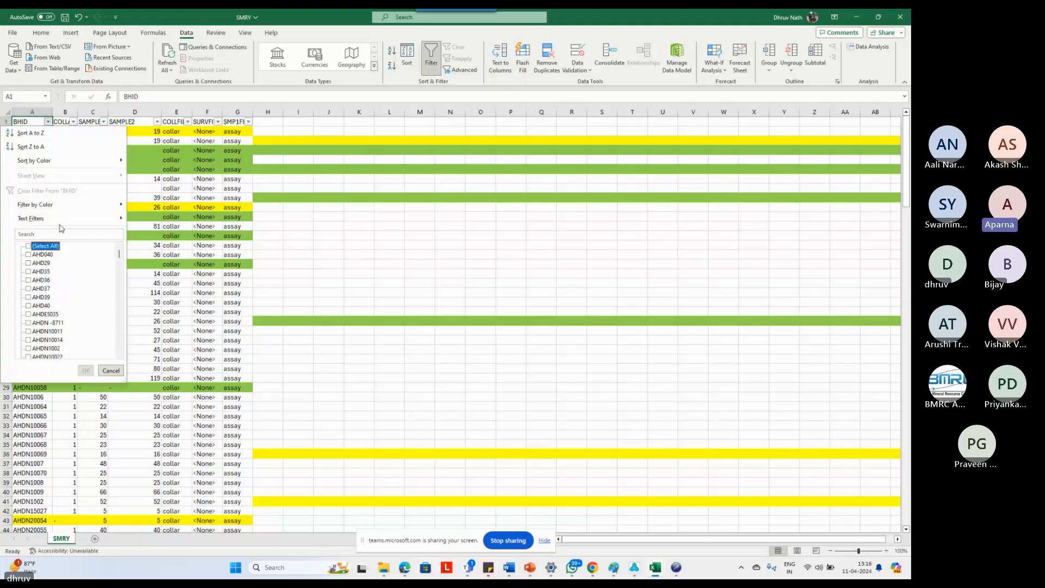
{"action": "mouse_move", "coordinate": [104, 218]}
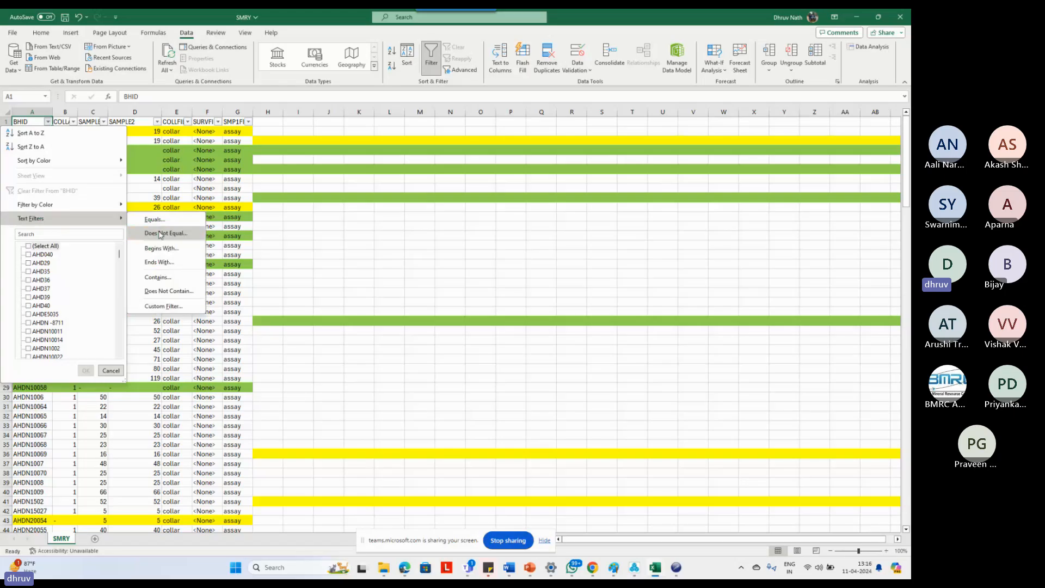
{"action": "left_click", "coordinate": [287, 246]}
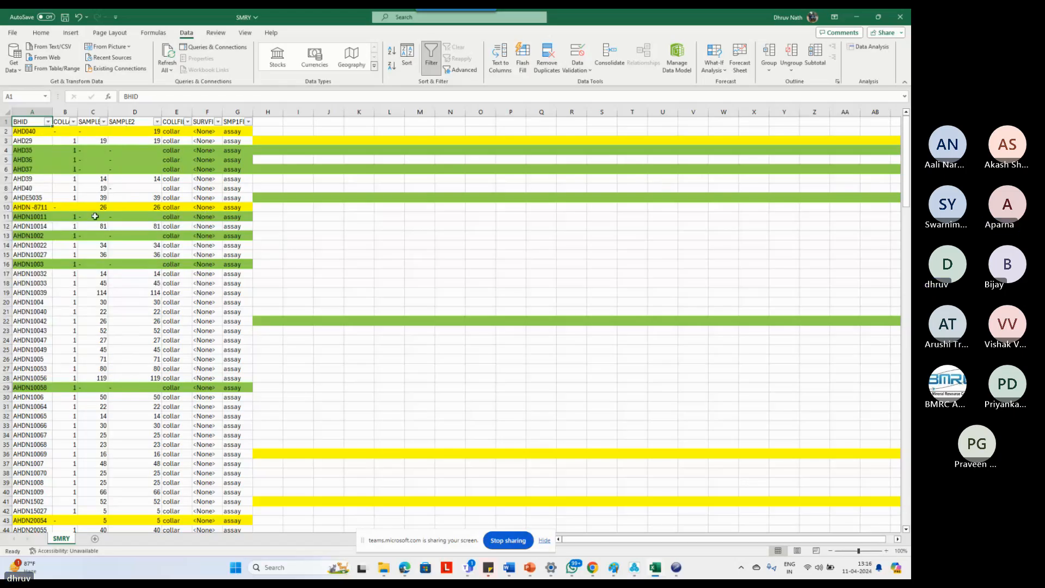
Filter the BHID column to show only hole IDs that begin with AHDN100.
{"action": "left_click", "coordinate": [48, 121]}
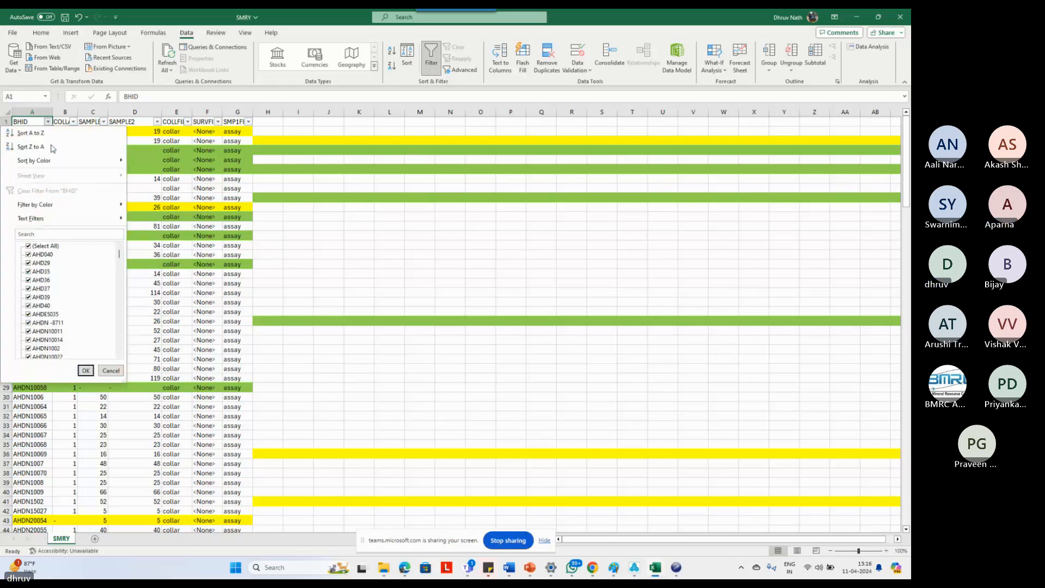
{"action": "mouse_move", "coordinate": [109, 218]}
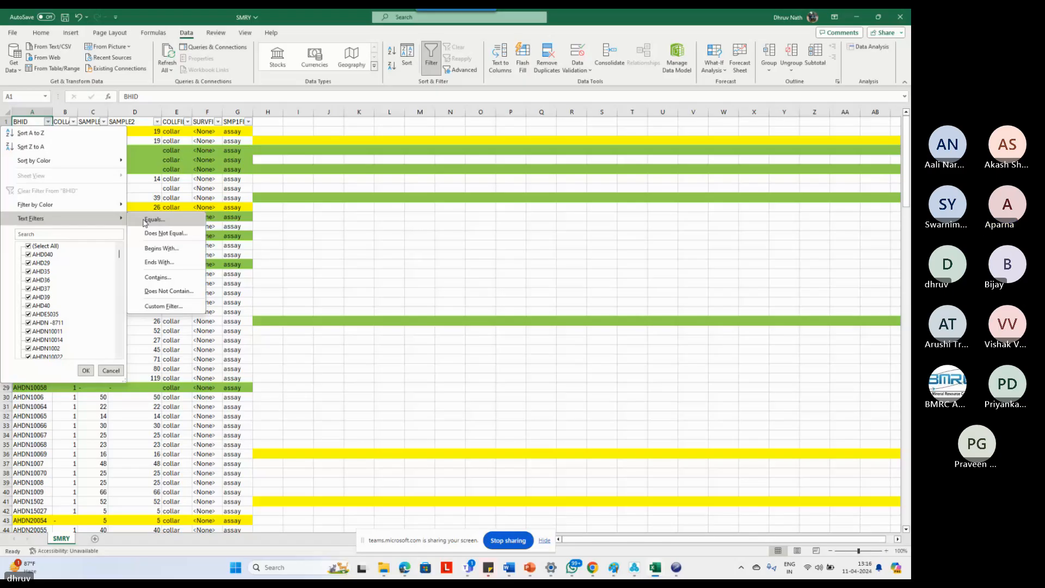
{"action": "left_click", "coordinate": [161, 248]}
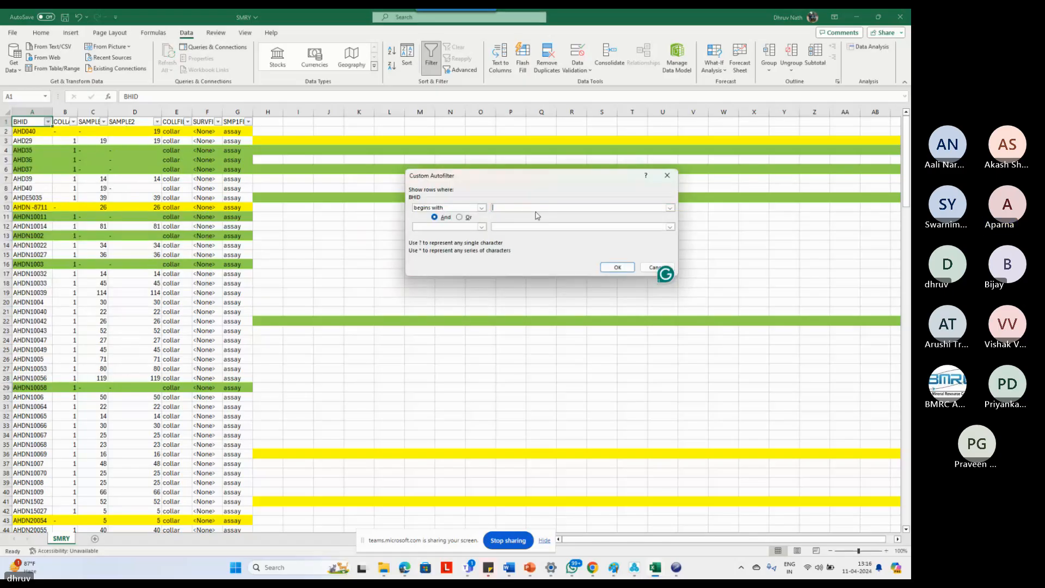
{"action": "type", "text": "A"}
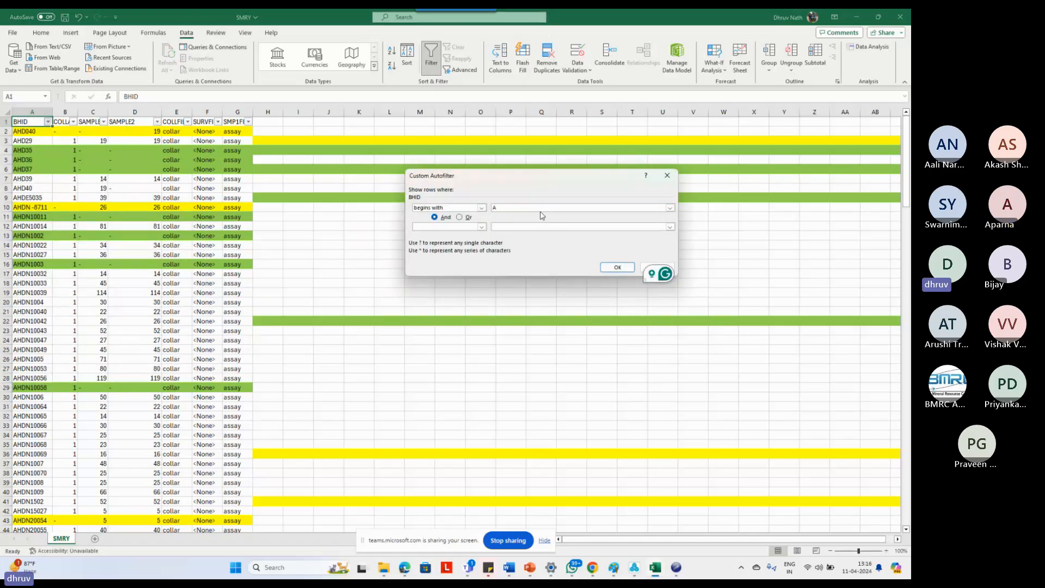
{"action": "type", "text": "HDH"}
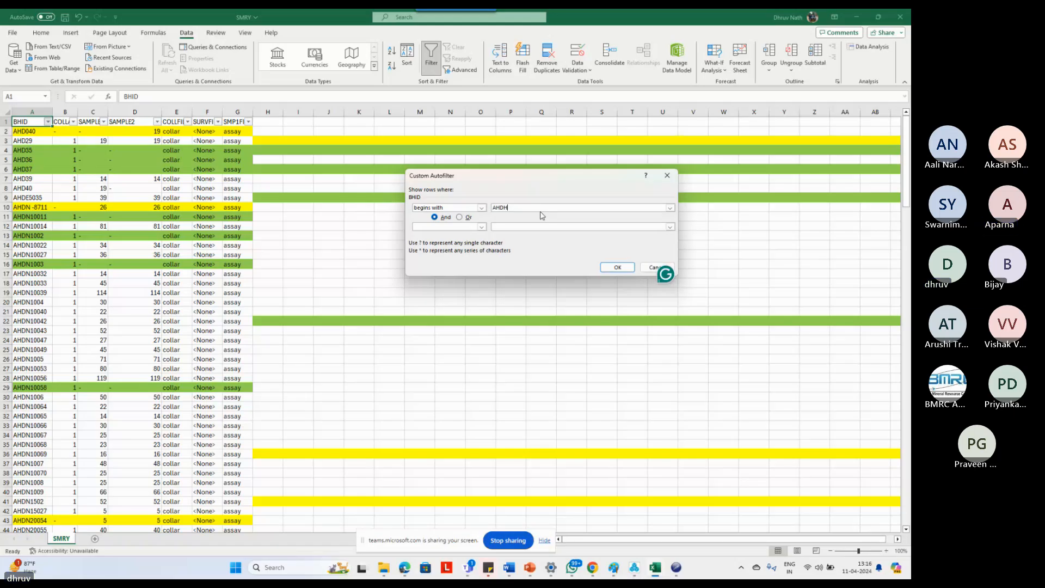
{"action": "key", "text": "BackSpace"}
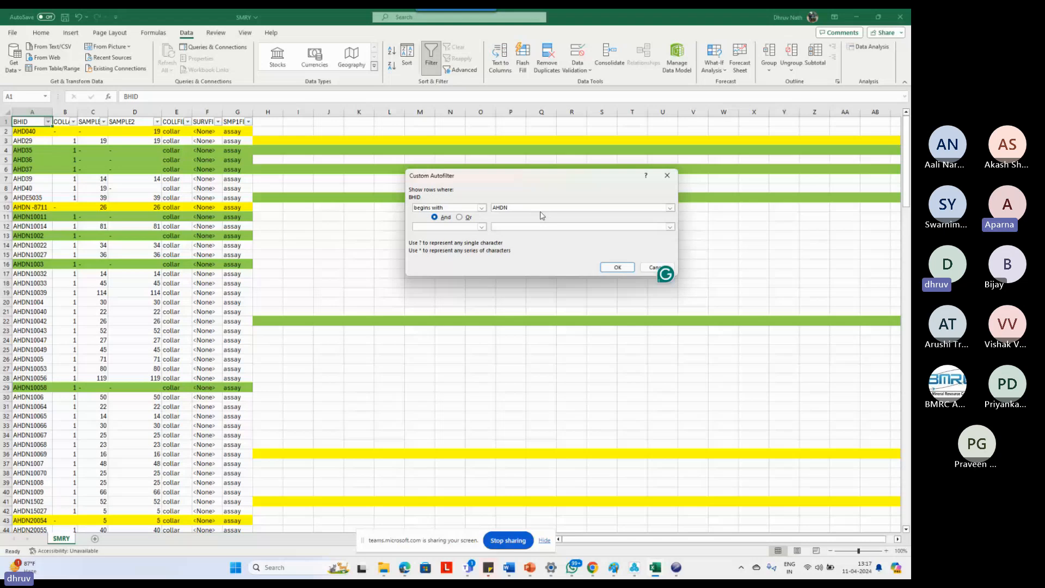
{"action": "type", "text": "N100"}
{"action": "left_click", "coordinate": [602, 267]}
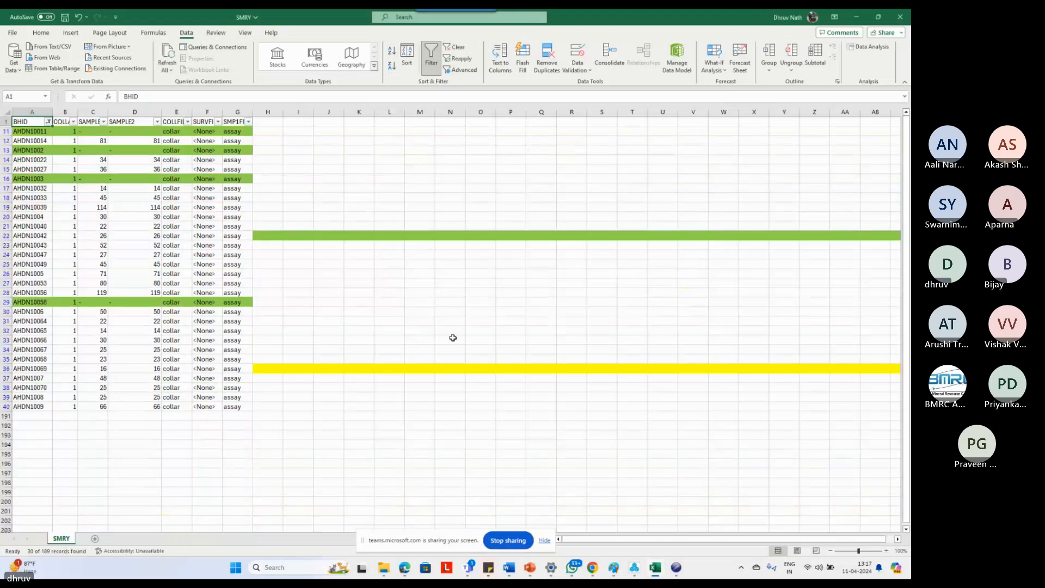
Compare the neighbouring hole IDs AHDN10053, AHDN10056 and AHDN10058 in the filtered BHID column.
{"action": "left_click", "coordinate": [237, 255]}
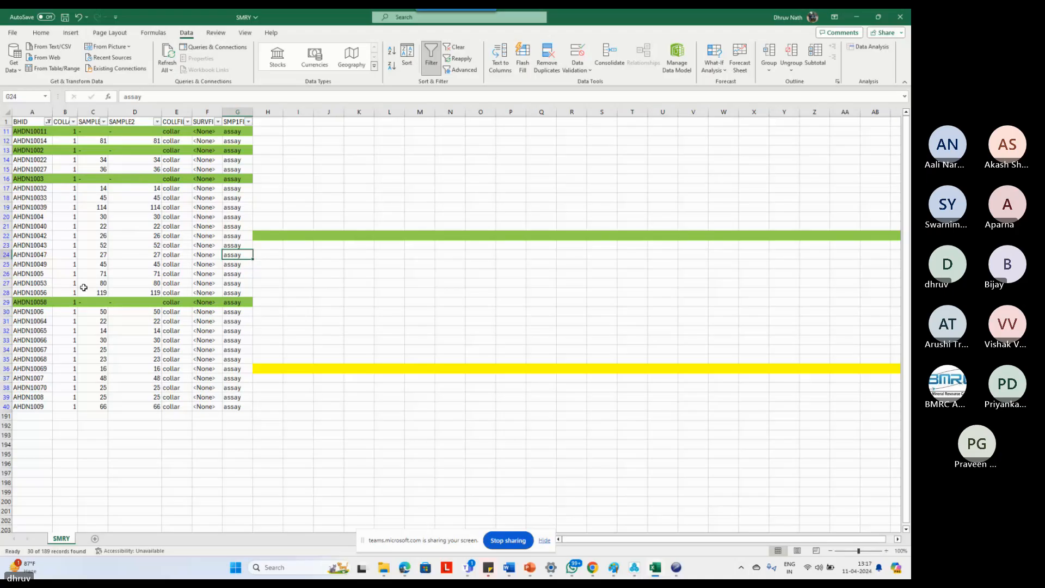
{"action": "left_click", "coordinate": [47, 297]}
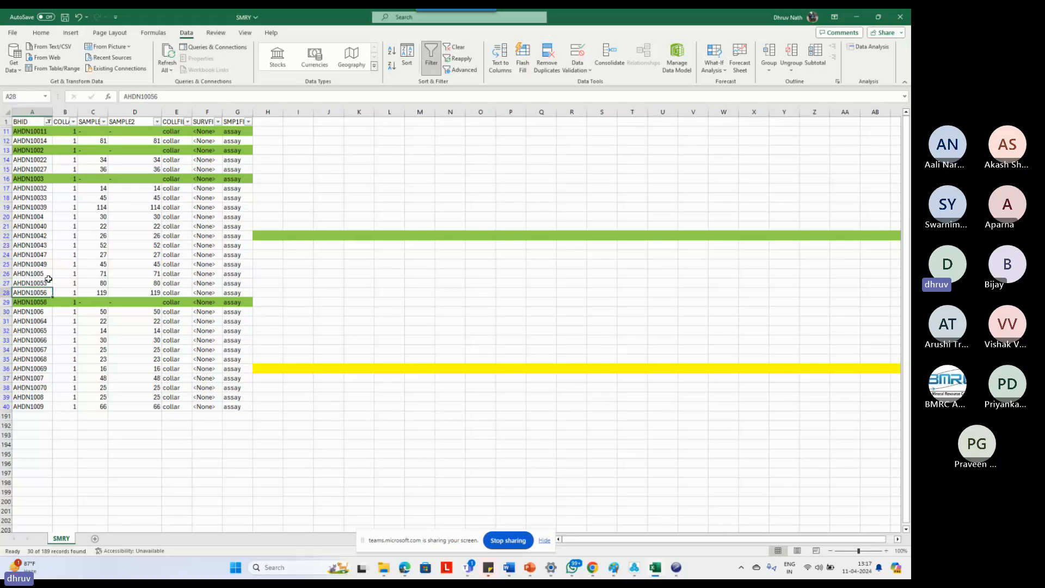
{"action": "left_click", "coordinate": [49, 283]}
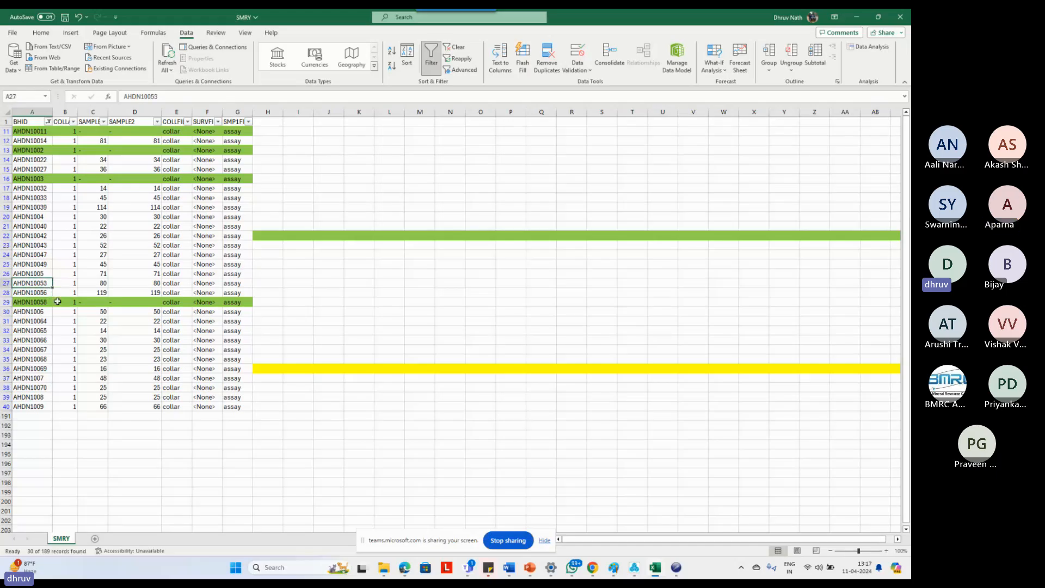
{"action": "left_click", "coordinate": [46, 295]}
{"action": "left_click", "coordinate": [49, 302]}
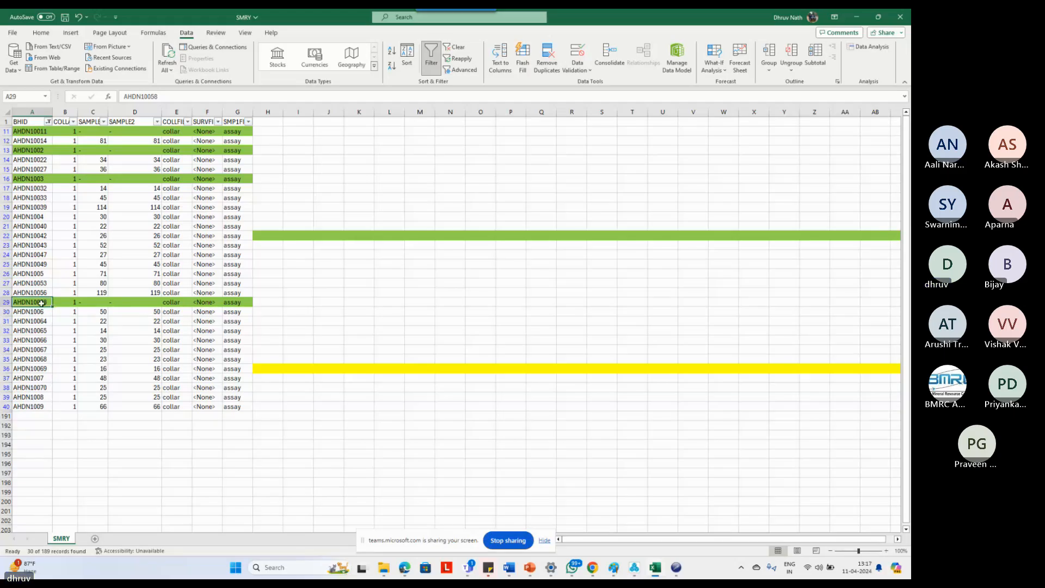
Look through the full list of hole IDs in the BHID column's filter choices, from the AHD to the AHDU series.
{"action": "left_click", "coordinate": [48, 122]}
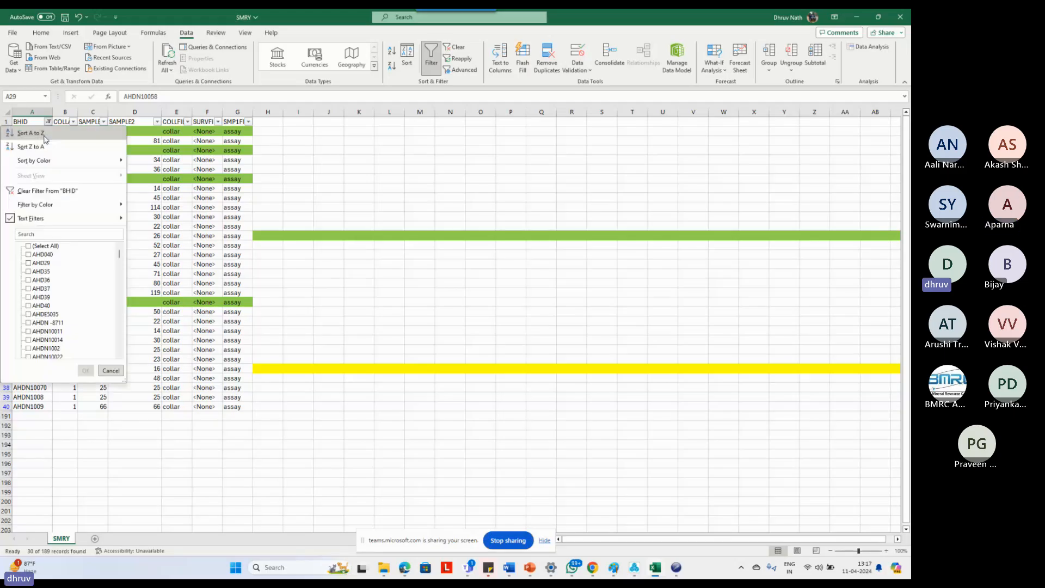
{"action": "scroll", "coordinate": [46, 267], "scroll_direction": "down", "scroll_amount": 2}
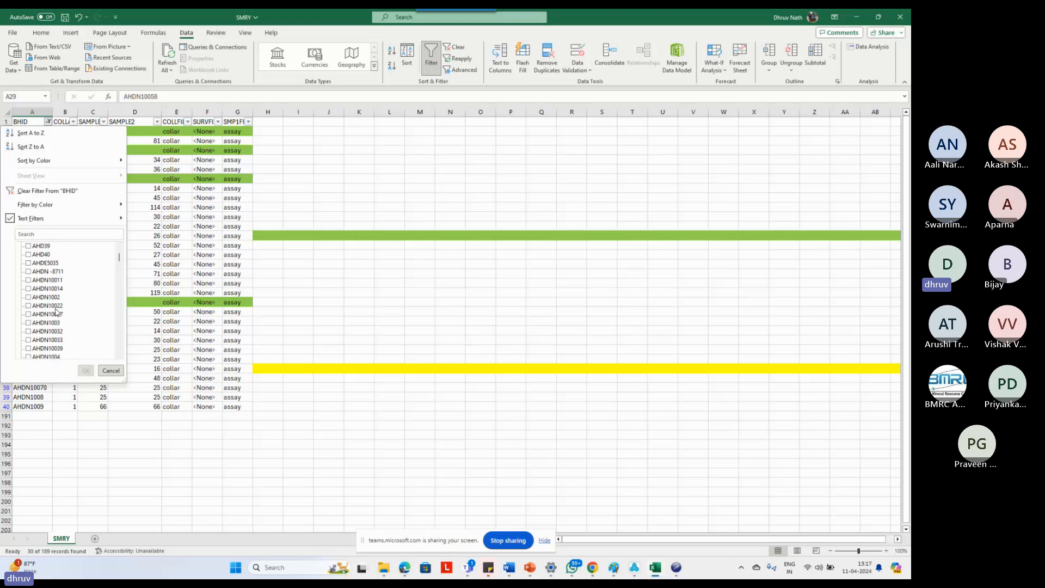
{"action": "scroll", "coordinate": [56, 312], "scroll_direction": "down", "scroll_amount": 8}
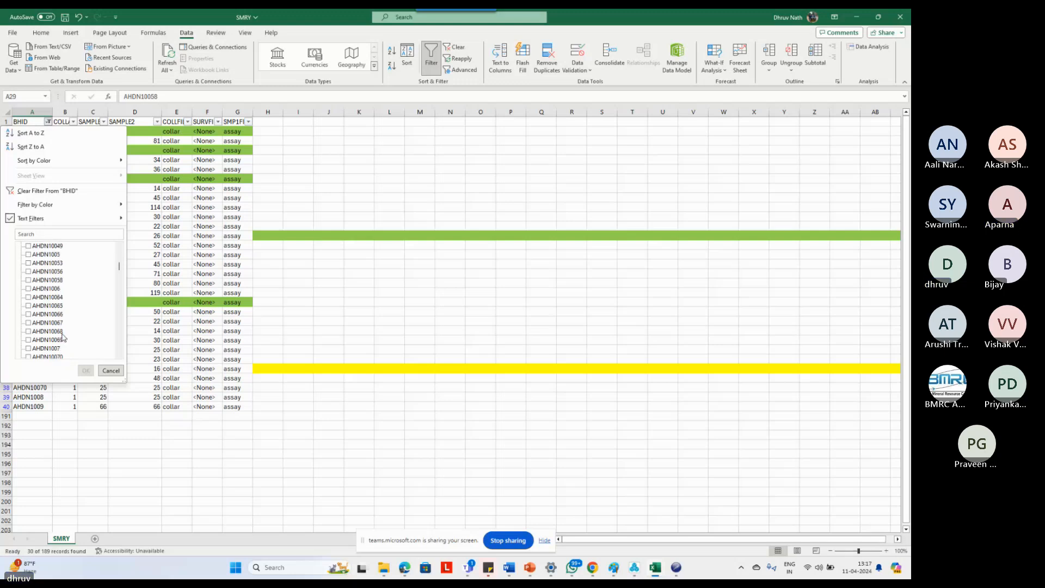
{"action": "scroll", "coordinate": [66, 305], "scroll_direction": "down", "scroll_amount": 1}
{"action": "scroll", "coordinate": [65, 309], "scroll_direction": "down", "scroll_amount": 3}
{"action": "scroll", "coordinate": [67, 312], "scroll_direction": "down", "scroll_amount": 3}
{"action": "scroll", "coordinate": [66, 311], "scroll_direction": "down", "scroll_amount": 6}
{"action": "scroll", "coordinate": [67, 312], "scroll_direction": "down", "scroll_amount": 2}
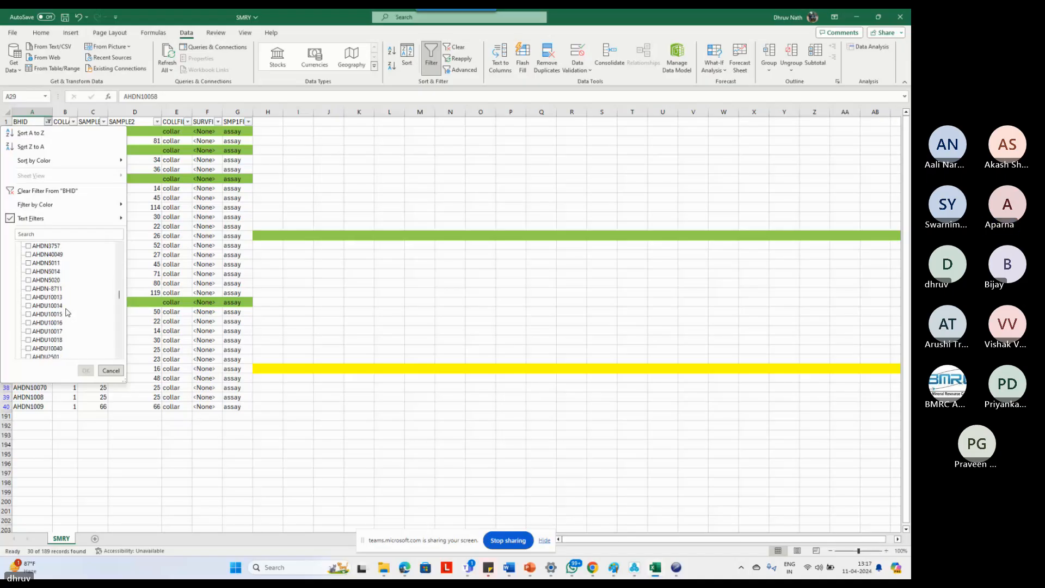
{"action": "scroll", "coordinate": [68, 312], "scroll_direction": "down", "scroll_amount": 3}
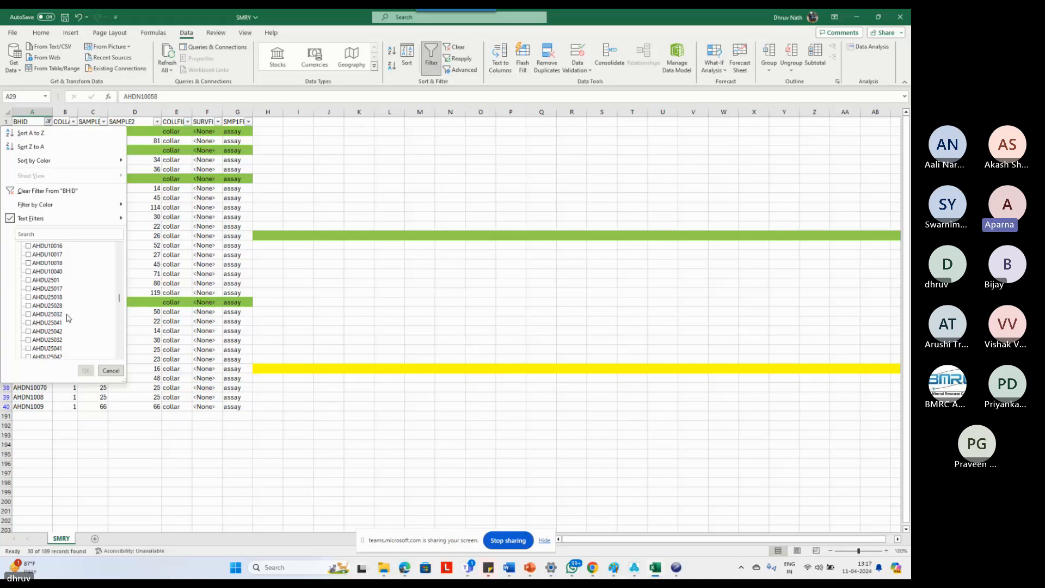
{"action": "scroll", "coordinate": [68, 318], "scroll_direction": "down", "scroll_amount": 5}
{"action": "scroll", "coordinate": [68, 318], "scroll_direction": "down", "scroll_amount": 5}
{"action": "scroll", "coordinate": [68, 318], "scroll_direction": "down", "scroll_amount": 5}
{"action": "scroll", "coordinate": [76, 309], "scroll_direction": "up", "scroll_amount": 10}
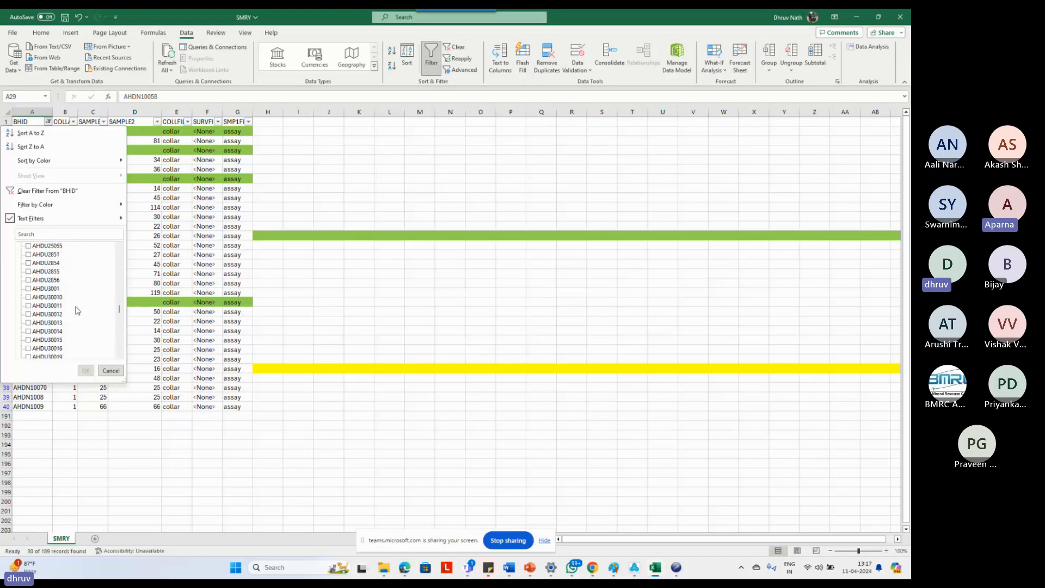
{"action": "scroll", "coordinate": [76, 309], "scroll_direction": "up", "scroll_amount": 5}
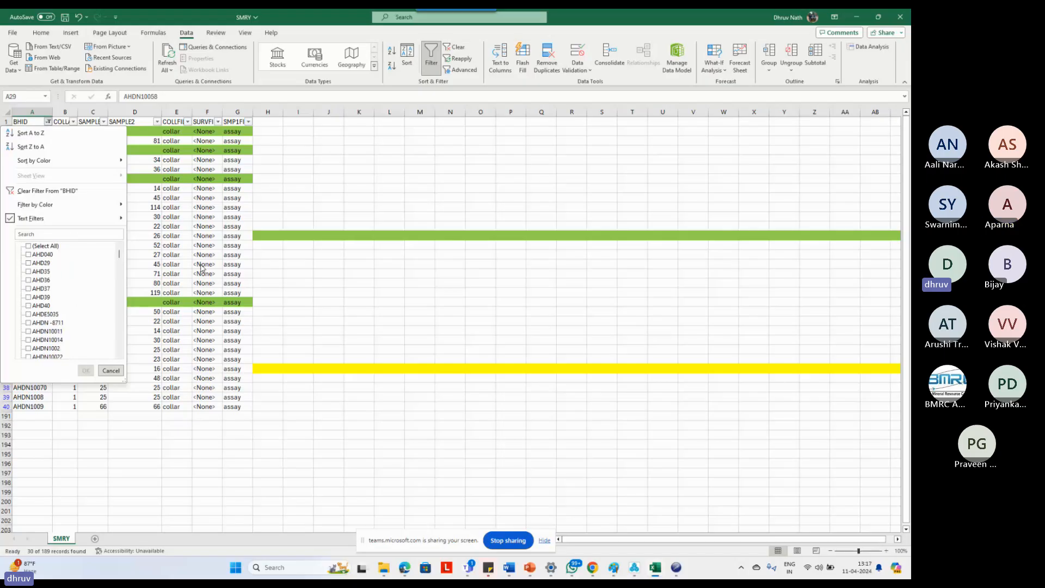
Remove the filters from the SMRY table's header row to show all drillholes again.
{"action": "left_click", "coordinate": [25, 121]}
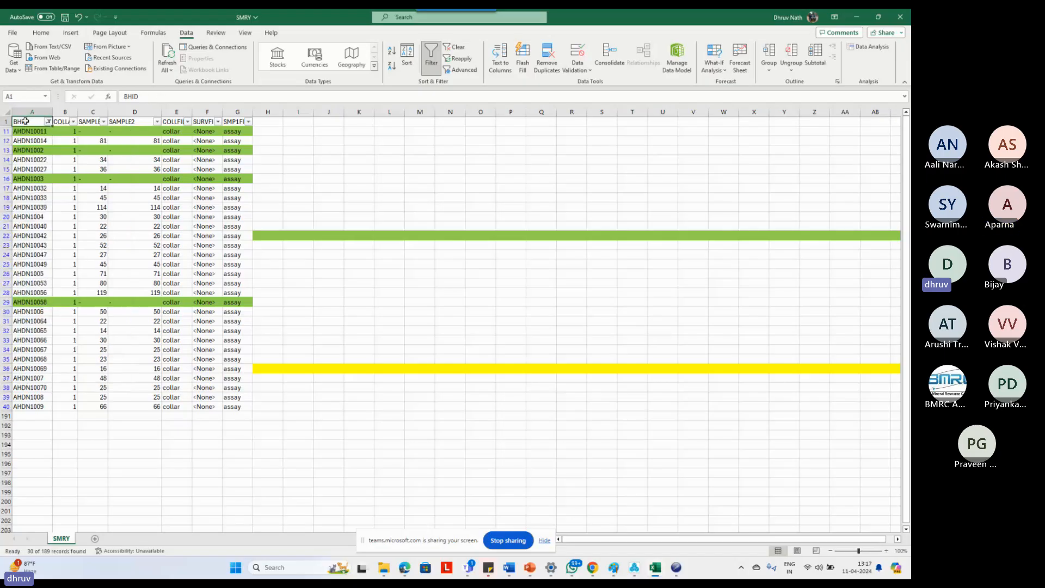
{"action": "key", "text": "ctrl+shift+l"}
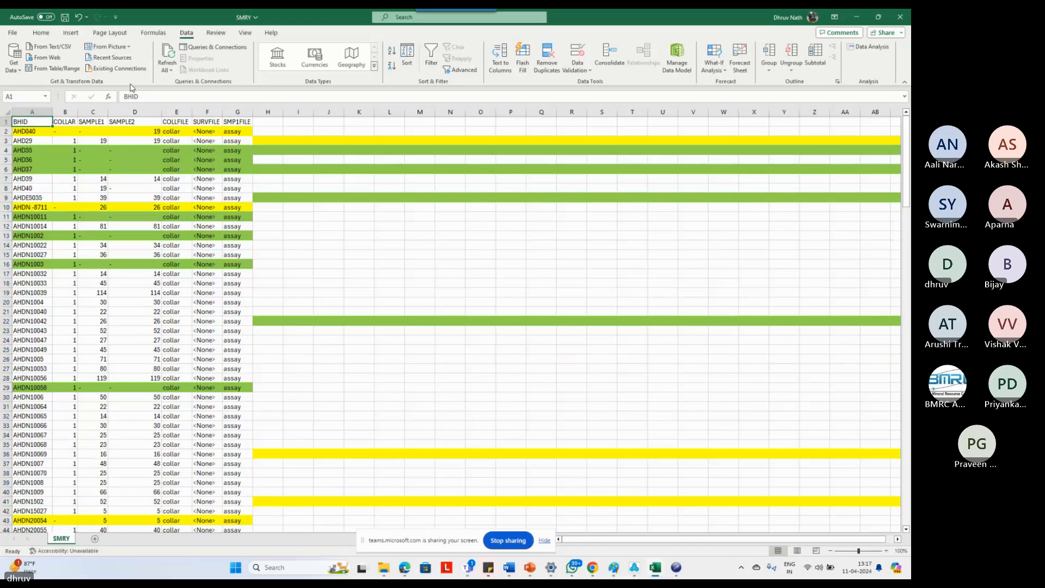
{"action": "left_click", "coordinate": [177, 235]}
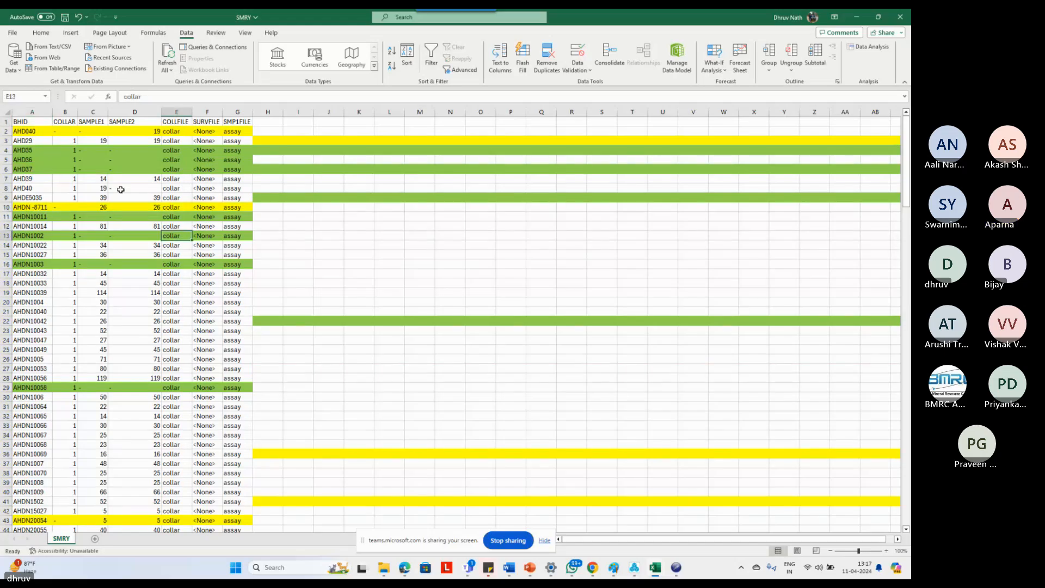
Check the SAMPLE2 value of hole AHD040 and review the highlighted rows further down the table.
{"action": "left_click", "coordinate": [33, 132]}
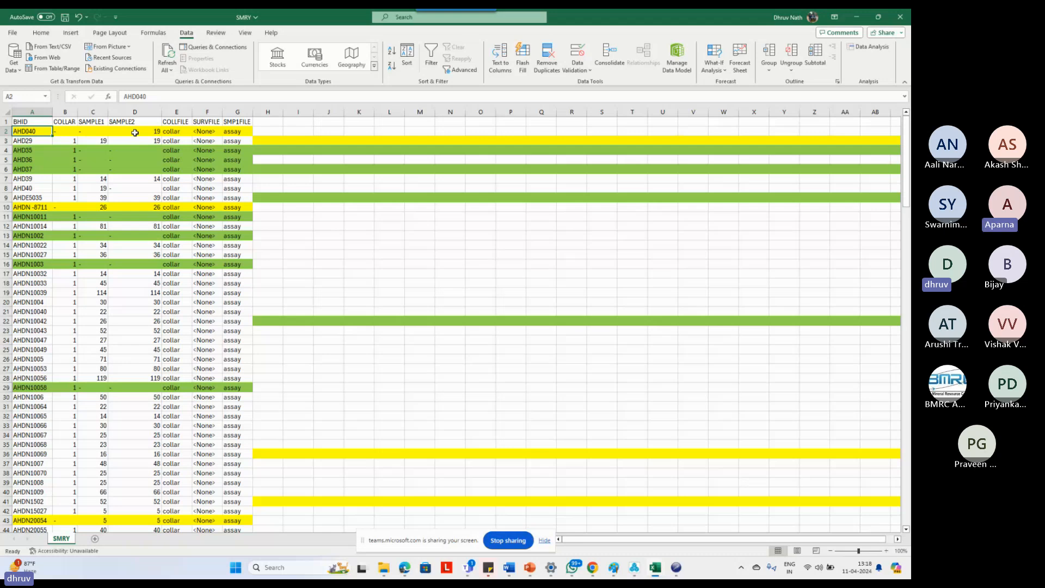
{"action": "left_click", "coordinate": [135, 133]}
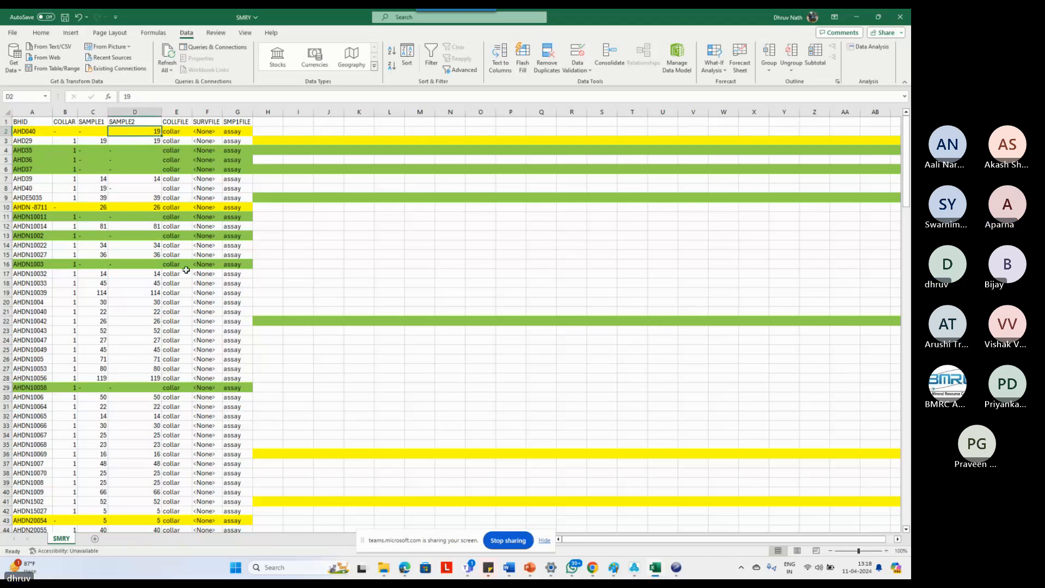
{"action": "left_click", "coordinate": [136, 274]}
{"action": "scroll", "coordinate": [57, 280], "scroll_direction": "down", "scroll_amount": 4}
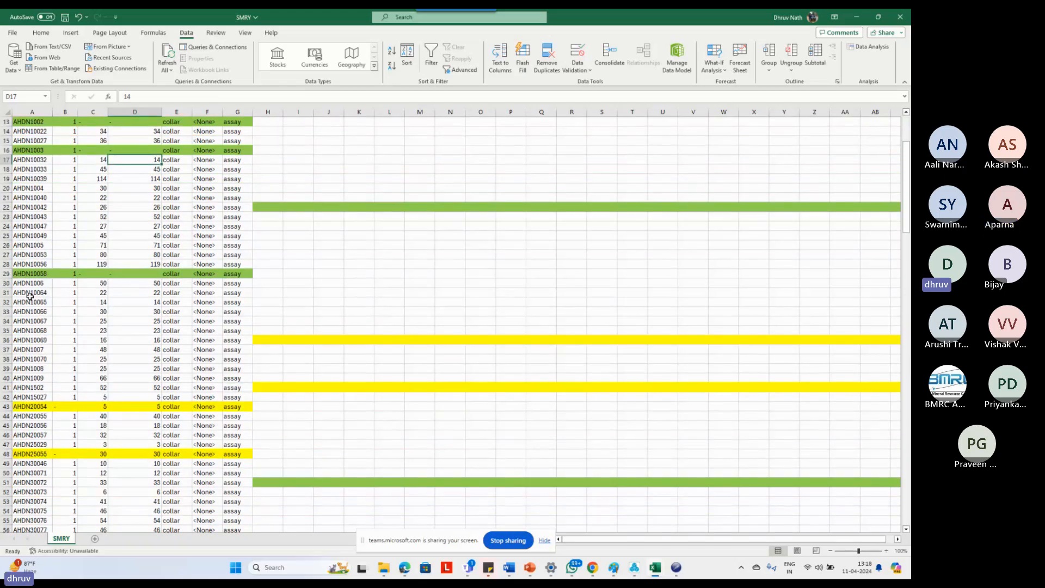
{"action": "scroll", "coordinate": [30, 295], "scroll_direction": "down", "scroll_amount": 2}
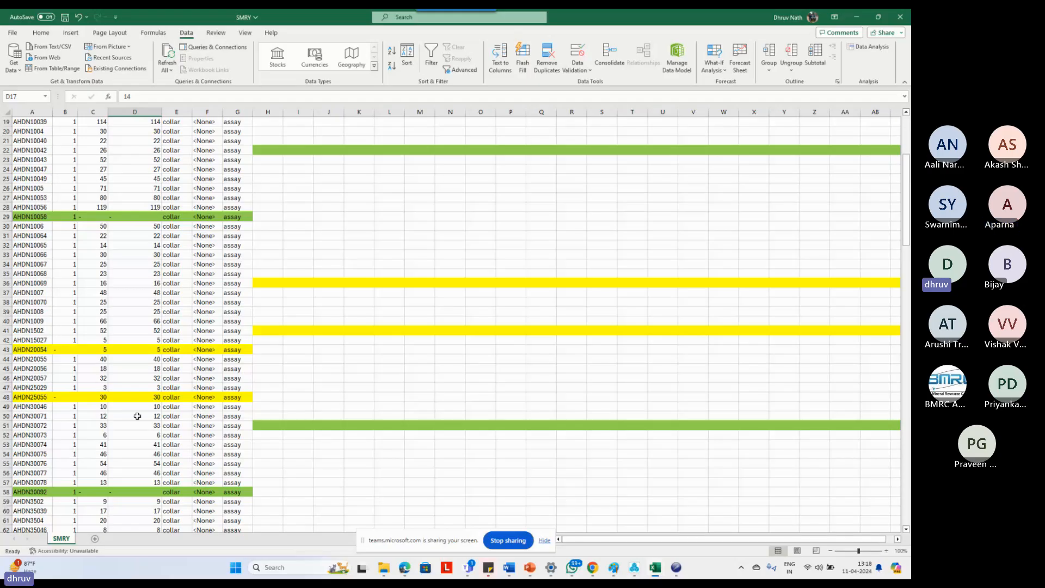
{"action": "scroll", "coordinate": [136, 417], "scroll_direction": "down", "scroll_amount": 3}
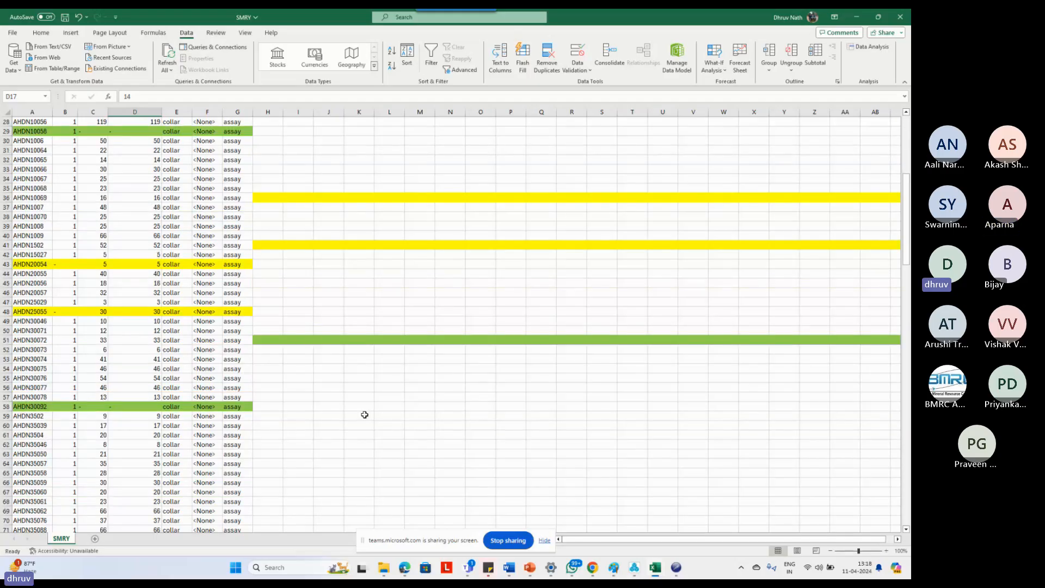
Switch to the ERRORS table in Datamine Table Editor, review its collar and assay problems over the spreadsheet, and return to Excel.
{"action": "mouse_move", "coordinate": [676, 567]}
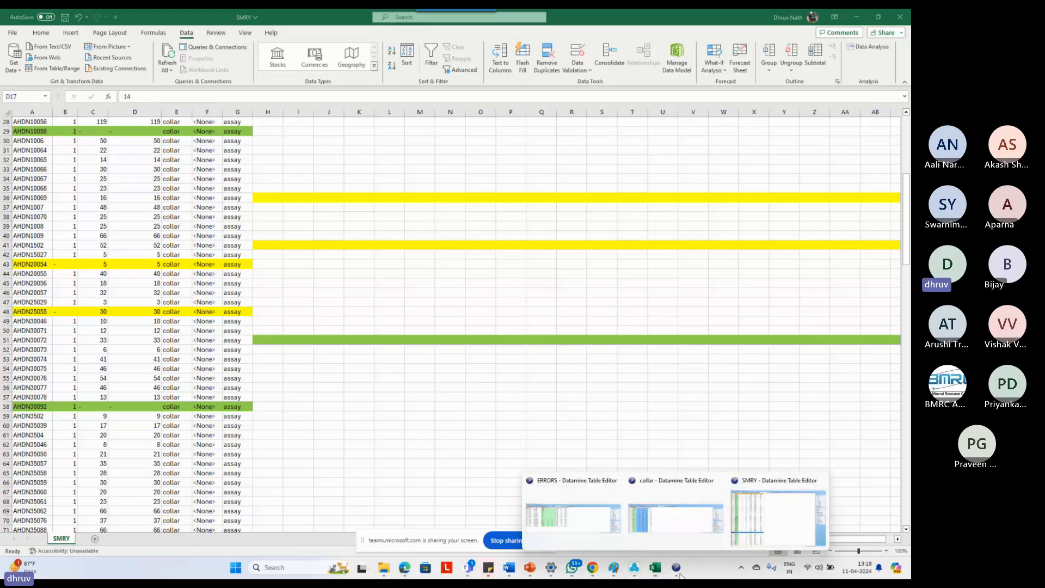
{"action": "left_click", "coordinate": [601, 518]}
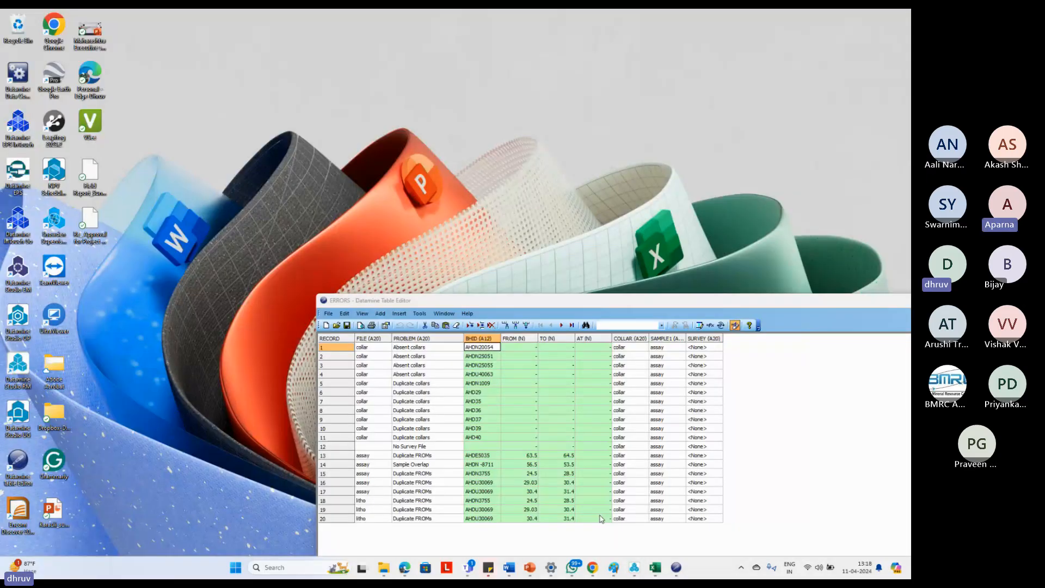
{"action": "left_click_drag", "start_coordinate": [501, 300], "coordinate": [327, 106]}
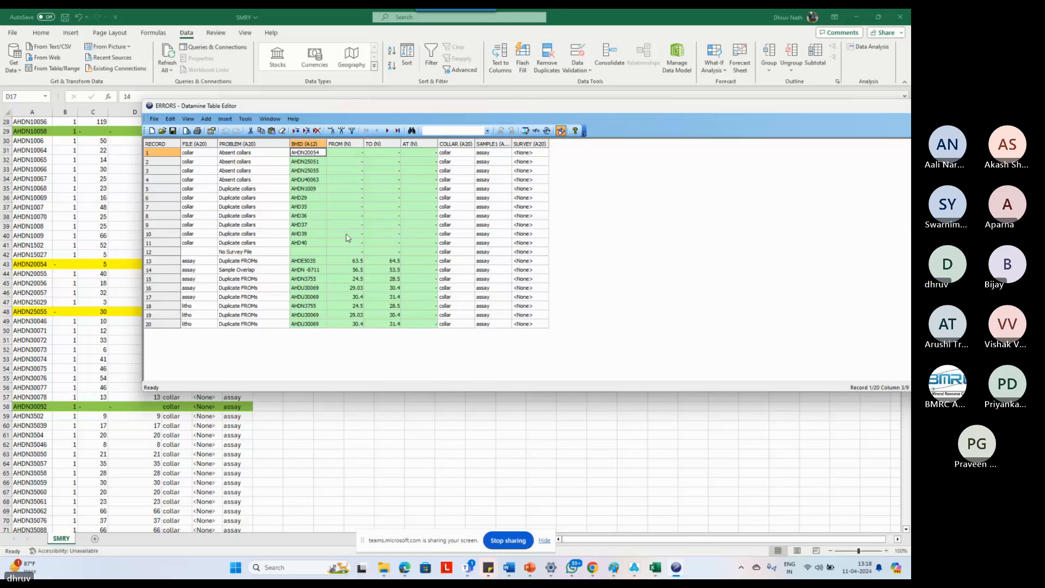
{"action": "left_click", "coordinate": [655, 568]}
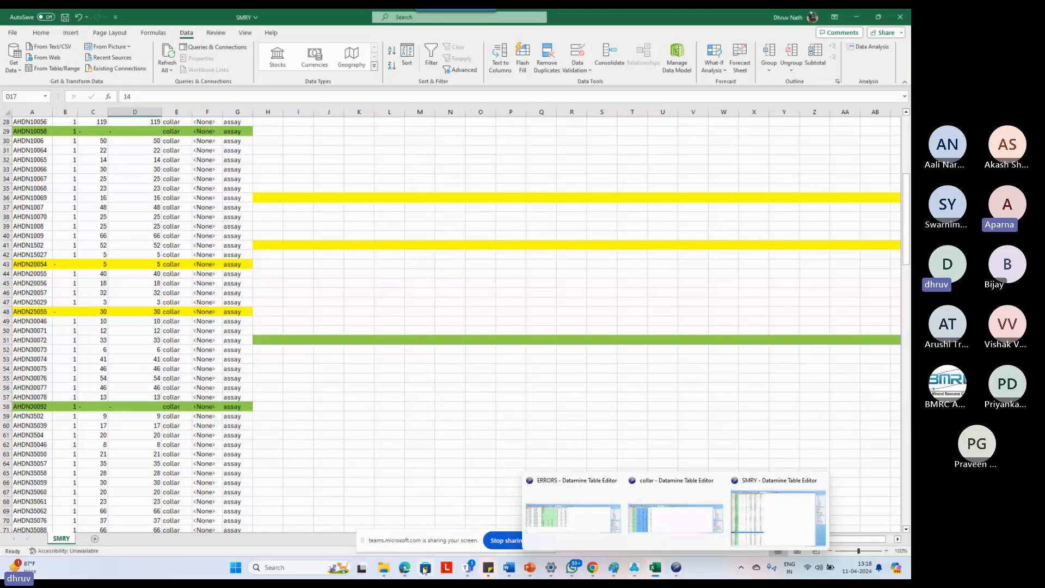
Open the TRAINING DATA Excel workbook from the Training folder in File Explorer.
{"action": "left_click", "coordinate": [383, 568]}
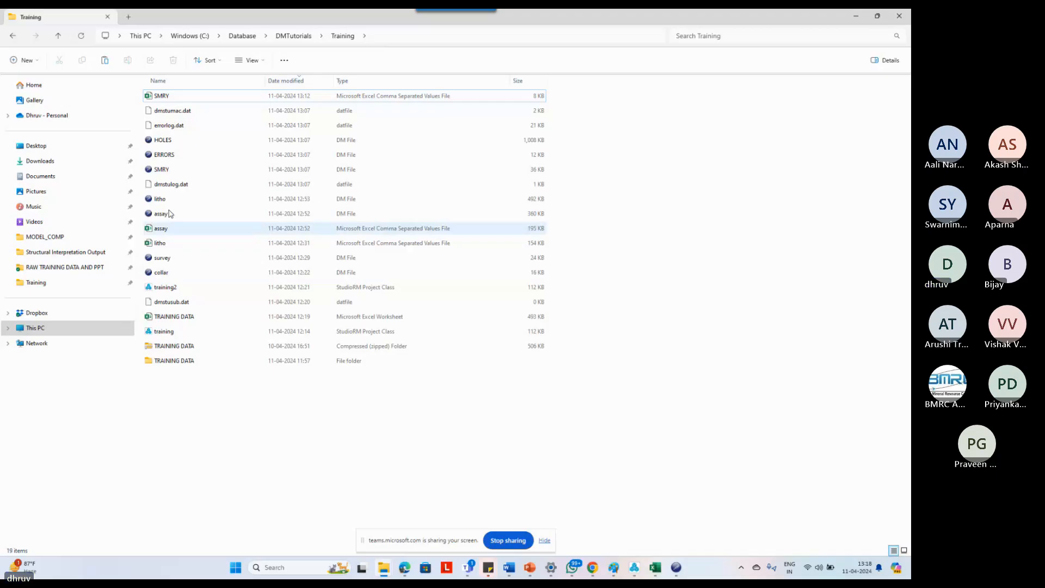
{"action": "left_click", "coordinate": [172, 319]}
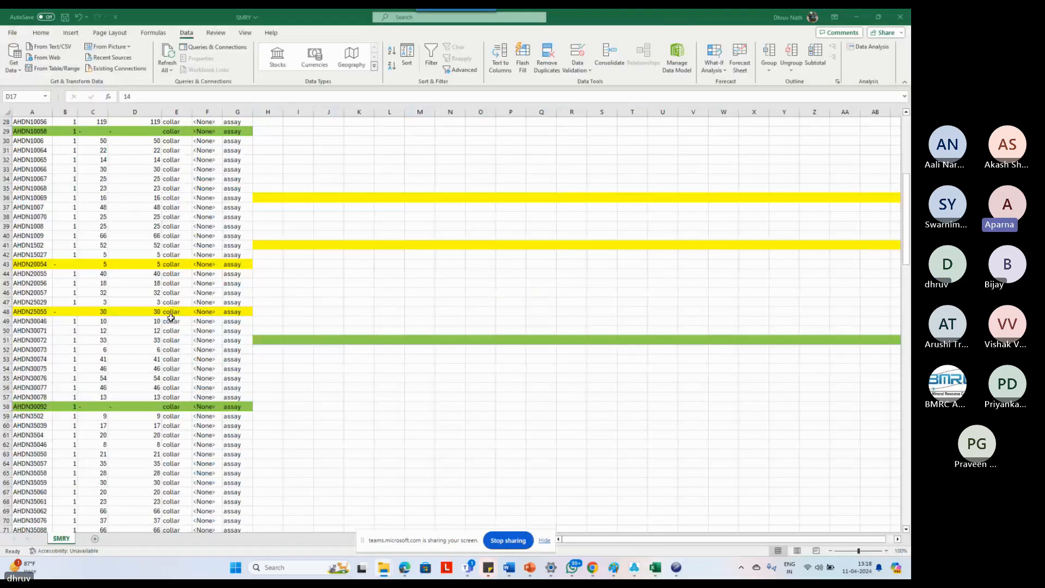
{"action": "left_click", "coordinate": [398, 313]}
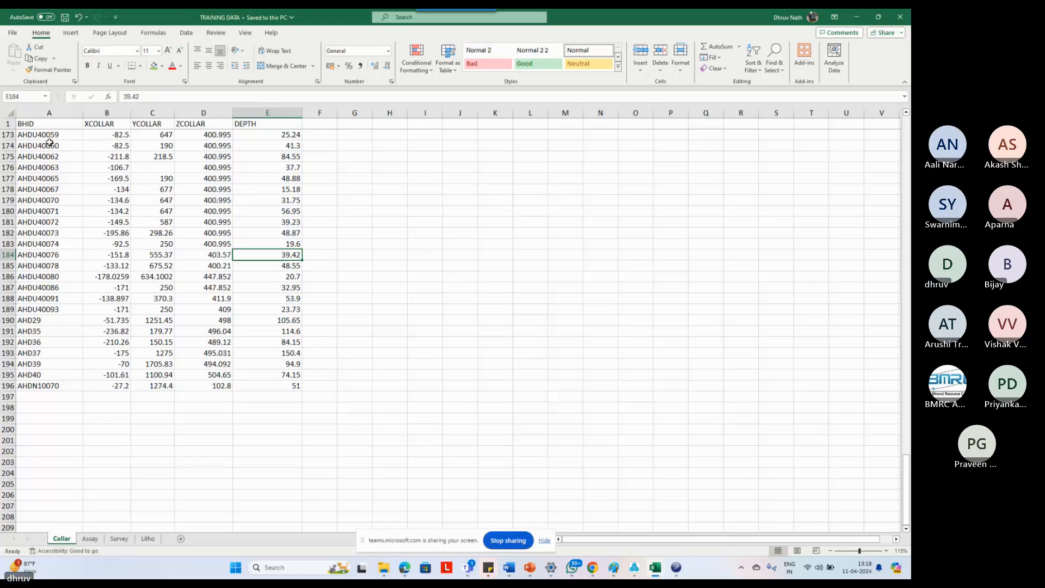
Turn on filters for the Collar sheet's header row and select the entire BHID column.
{"action": "left_click", "coordinate": [62, 124]}
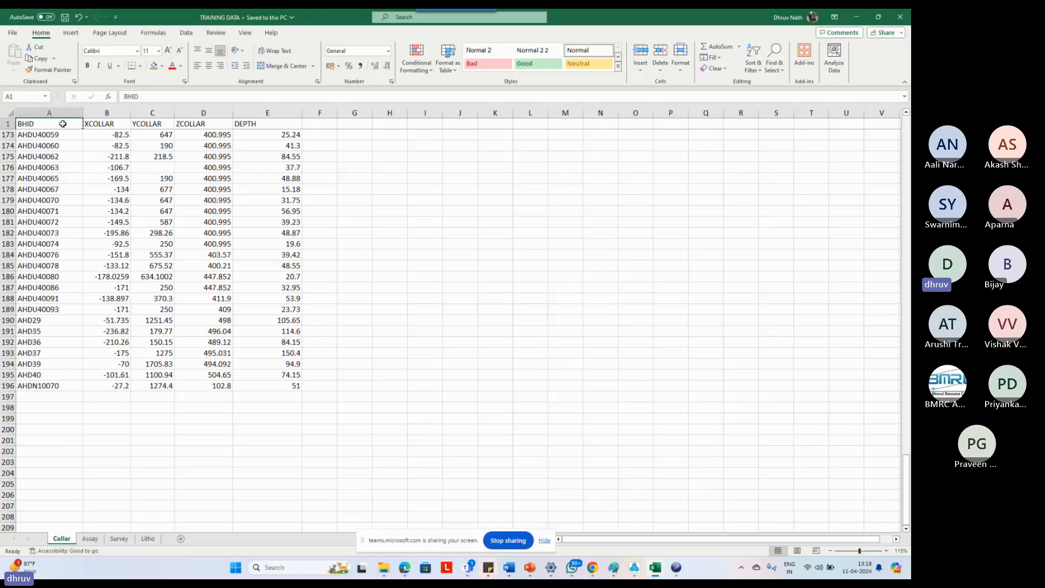
{"action": "key", "text": "ctrl+shift+l"}
{"action": "left_click", "coordinate": [41, 112]}
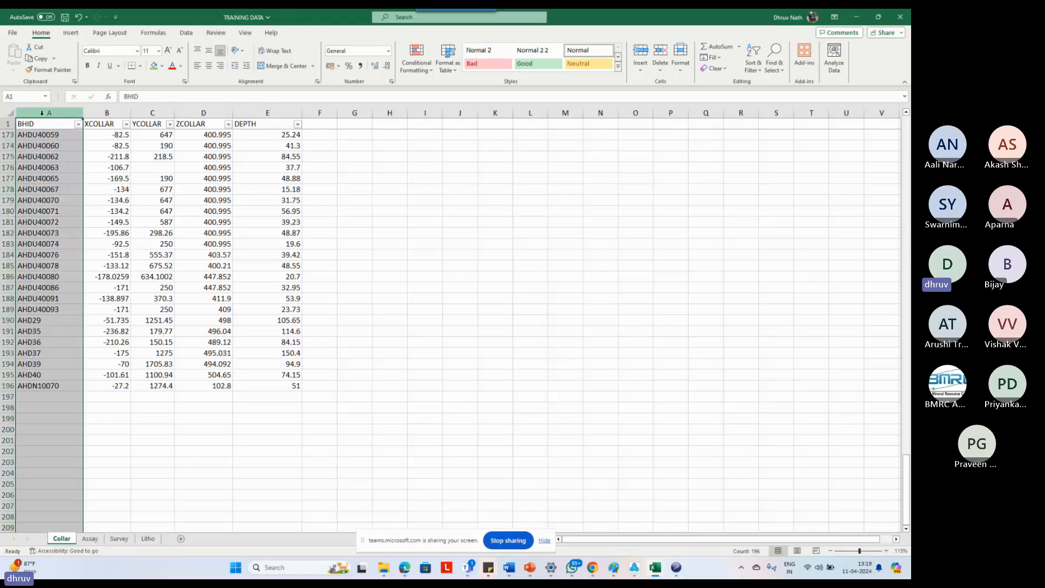
Select the duplicate-collar BHID AHD29 in the ERRORS table in Datamine Table Editor and return to Excel with Find open.
{"action": "key", "text": "ctrl+f"}
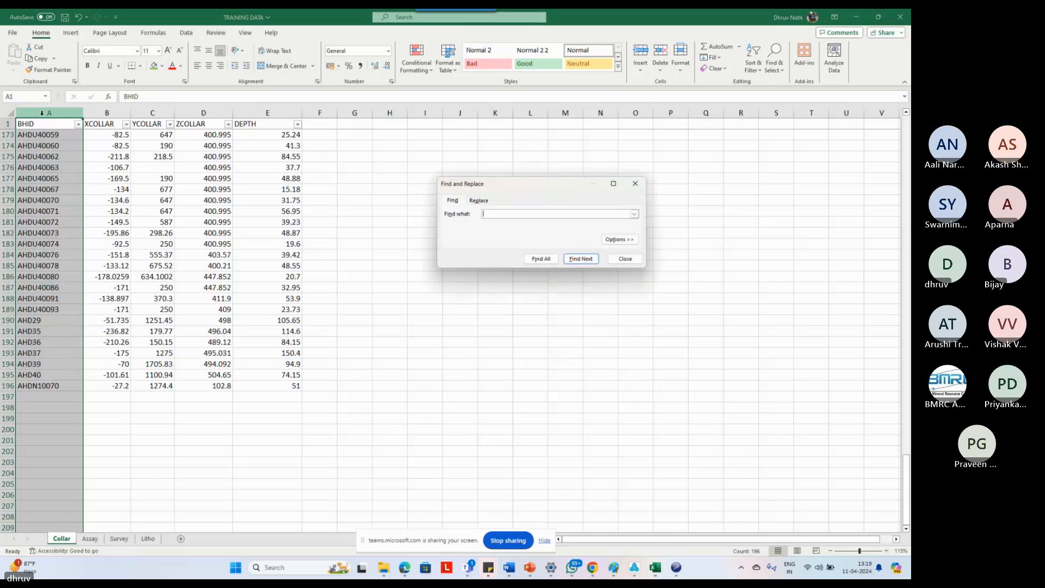
{"action": "mouse_move", "coordinate": [676, 568]}
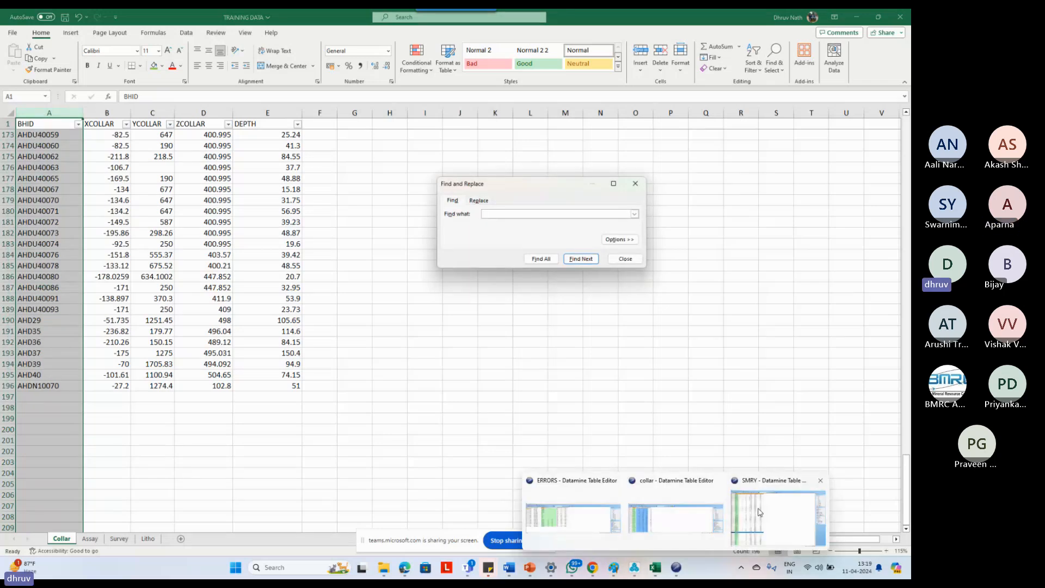
{"action": "left_click", "coordinate": [573, 515]}
{"action": "left_click", "coordinate": [307, 198]}
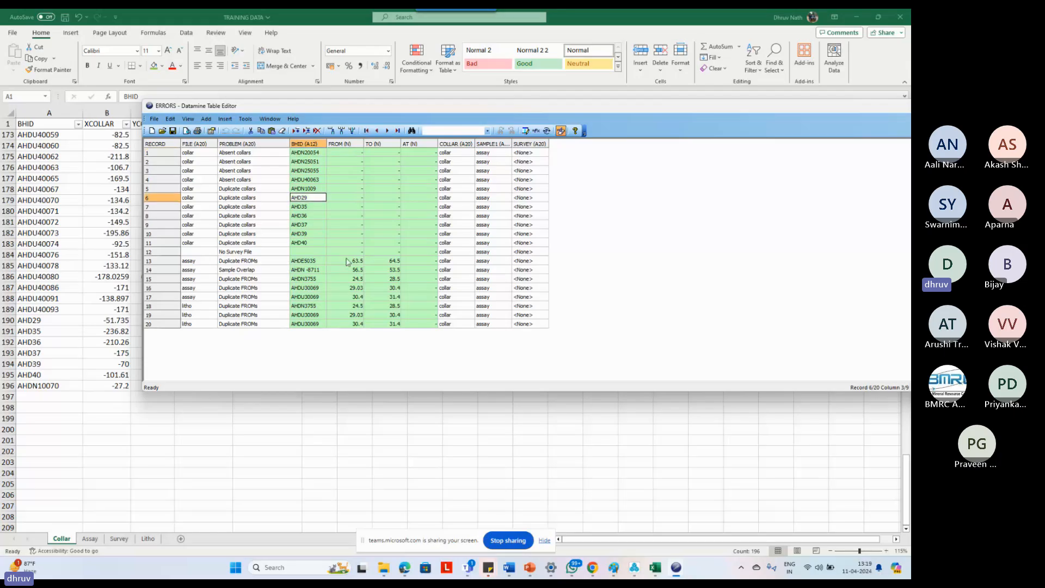
{"action": "left_click", "coordinate": [415, 405]}
{"action": "key", "text": "ctrl+f"}
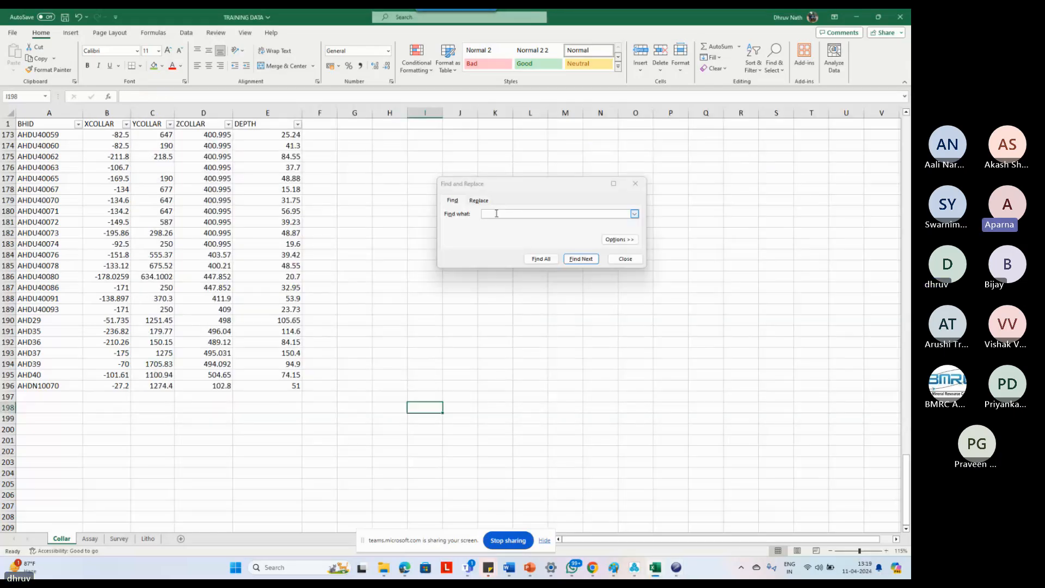
Search the Collar sheet for ADH29, repeating the search with the BHID column selected.
{"action": "type", "text": "AD"}
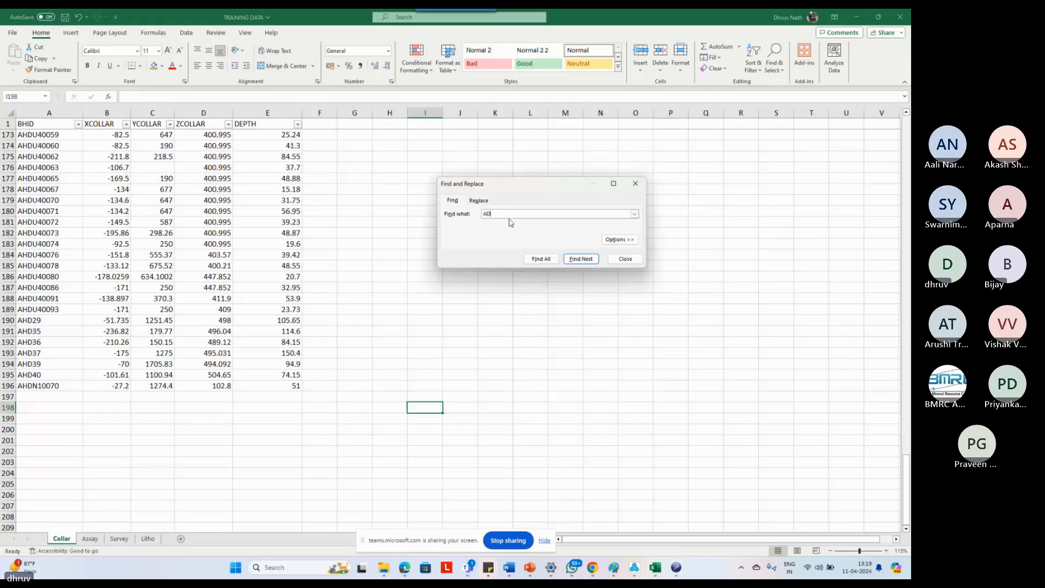
{"action": "type", "text": "H29"}
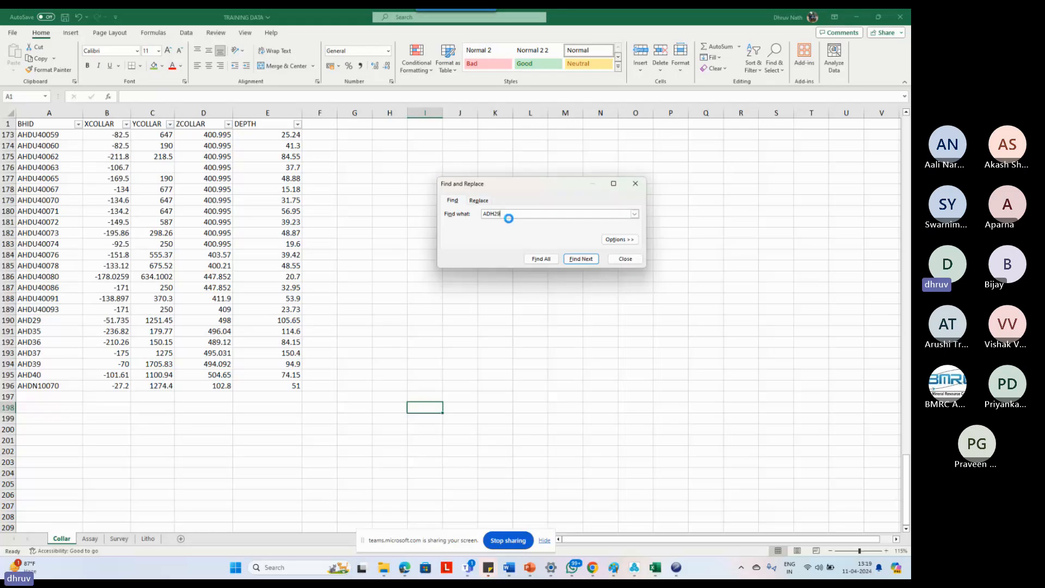
{"action": "key", "text": "Return"}
{"action": "left_click", "coordinate": [460, 314]}
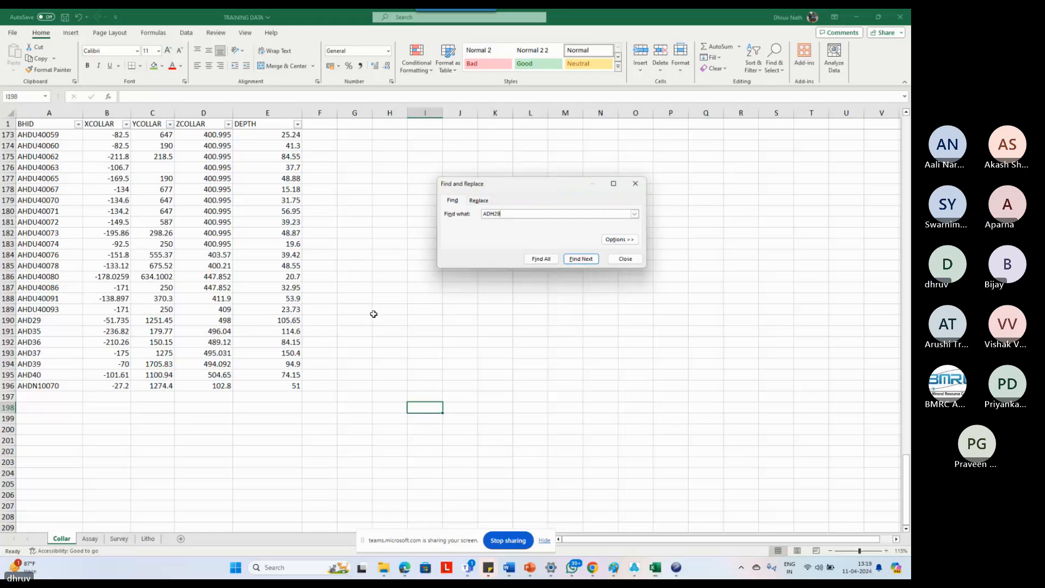
{"action": "left_click", "coordinate": [62, 117]}
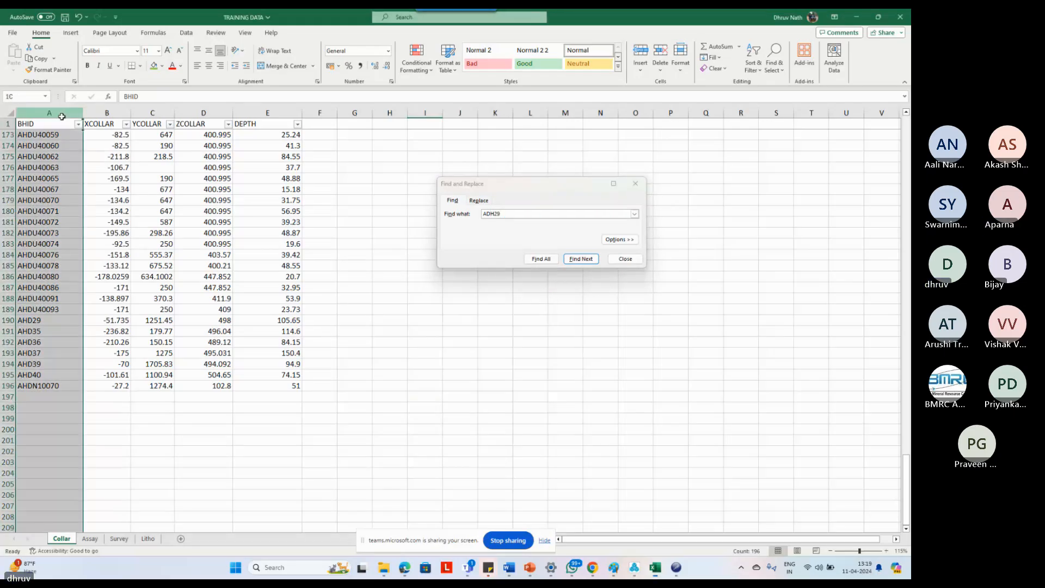
{"action": "left_click", "coordinate": [581, 258]}
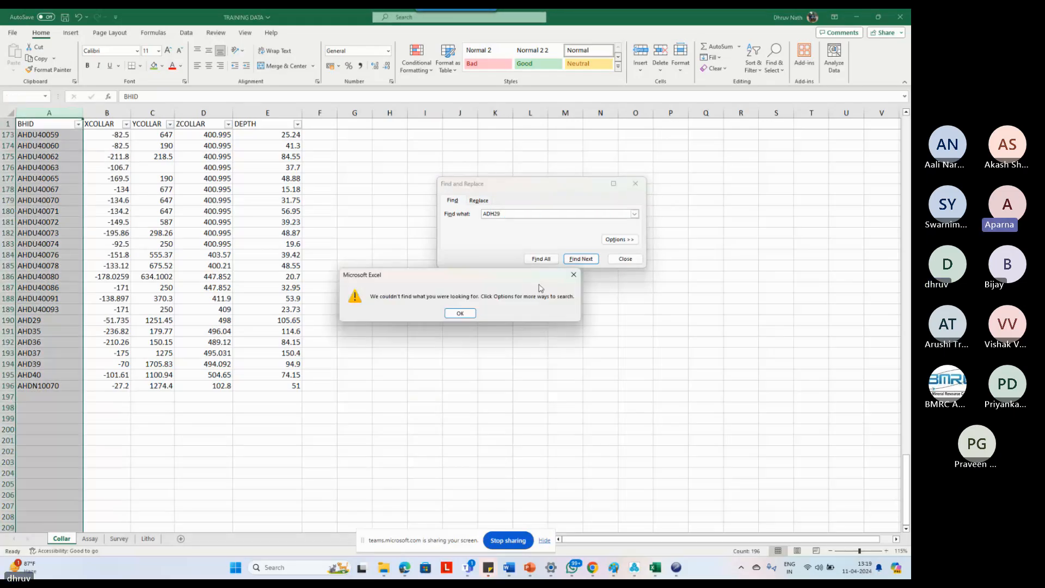
{"action": "left_click", "coordinate": [466, 315]}
Recheck the BHID spelling in the ERRORS table and search the Collar sheet for AHD29.
{"action": "mouse_move", "coordinate": [679, 569]}
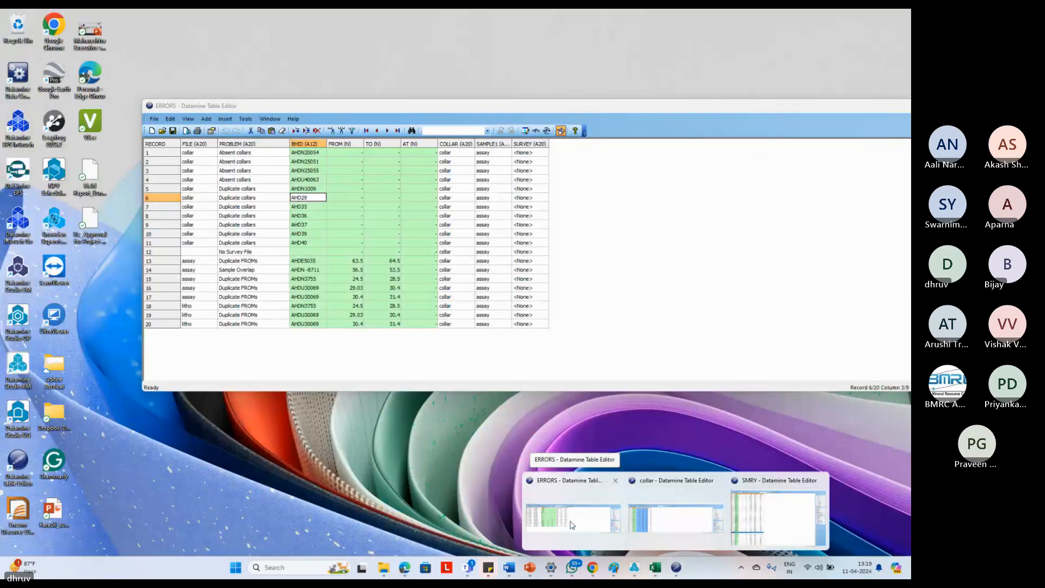
{"action": "left_click", "coordinate": [573, 524]}
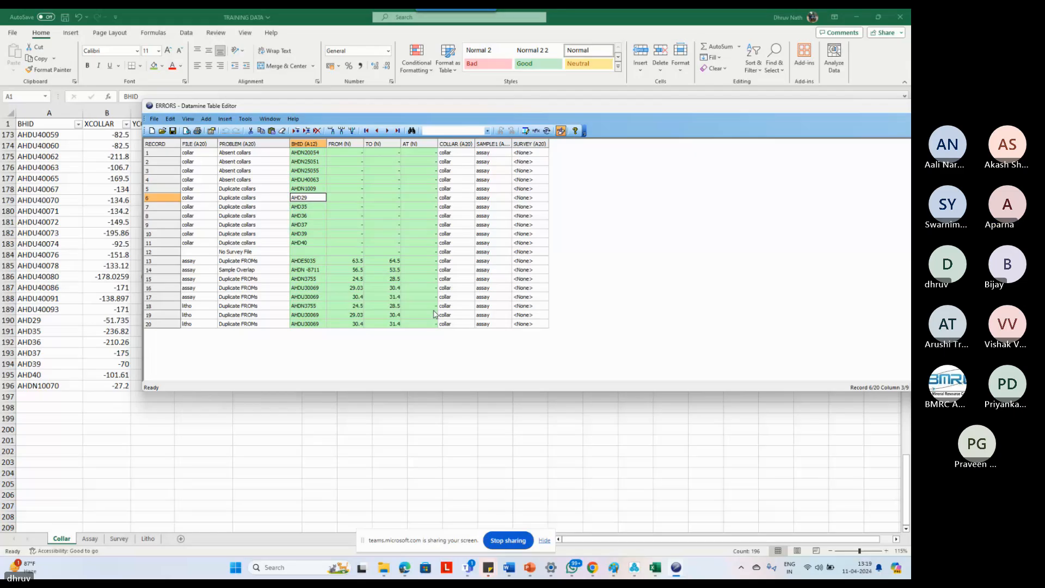
{"action": "key", "text": "alt+Tab"}
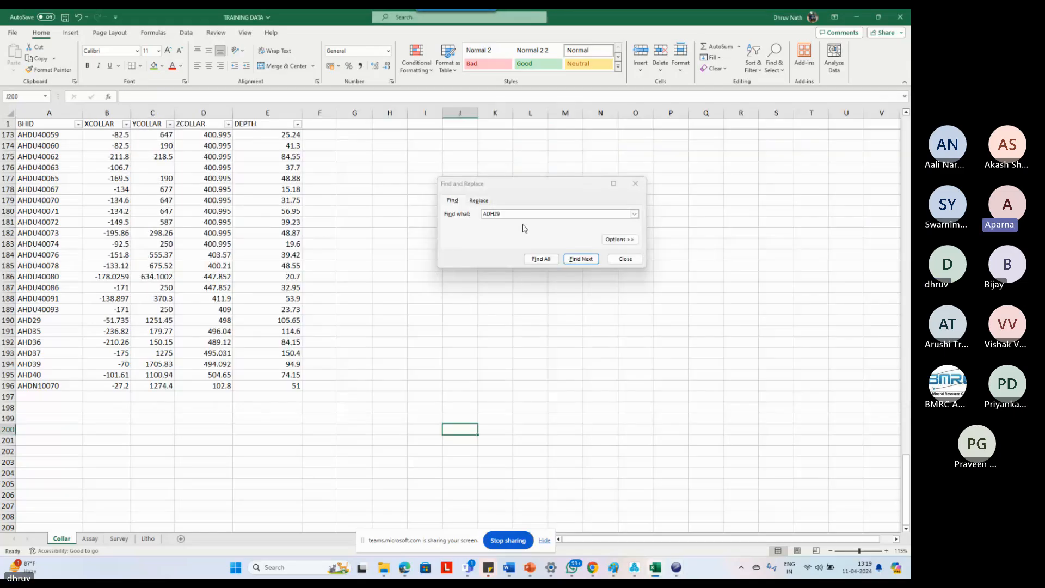
{"action": "left_click_drag", "start_coordinate": [509, 215], "coordinate": [472, 217]}
{"action": "type", "text": "AHD"}
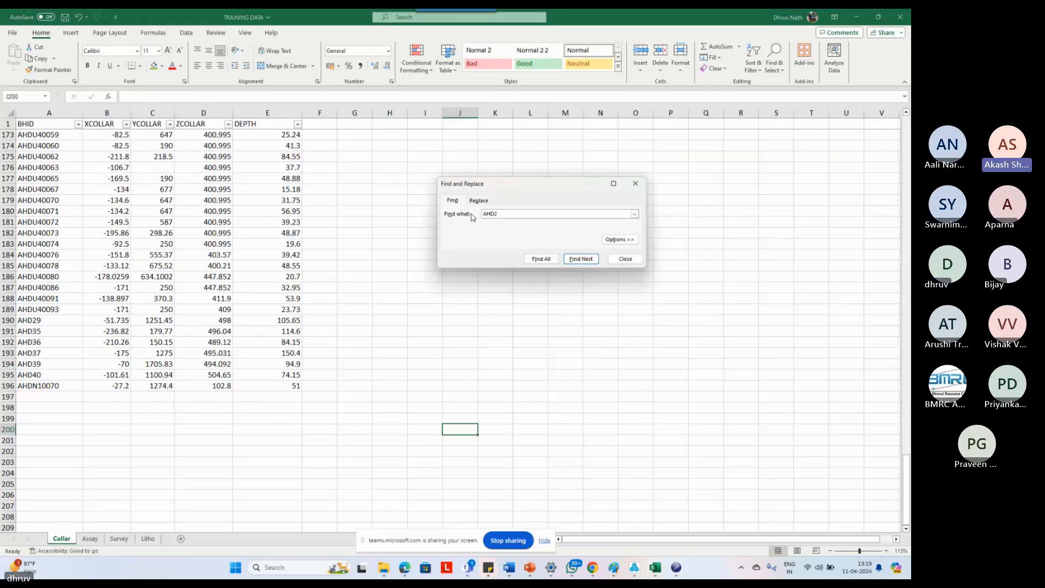
{"action": "type", "text": "29"}
{"action": "key", "text": "Return"}
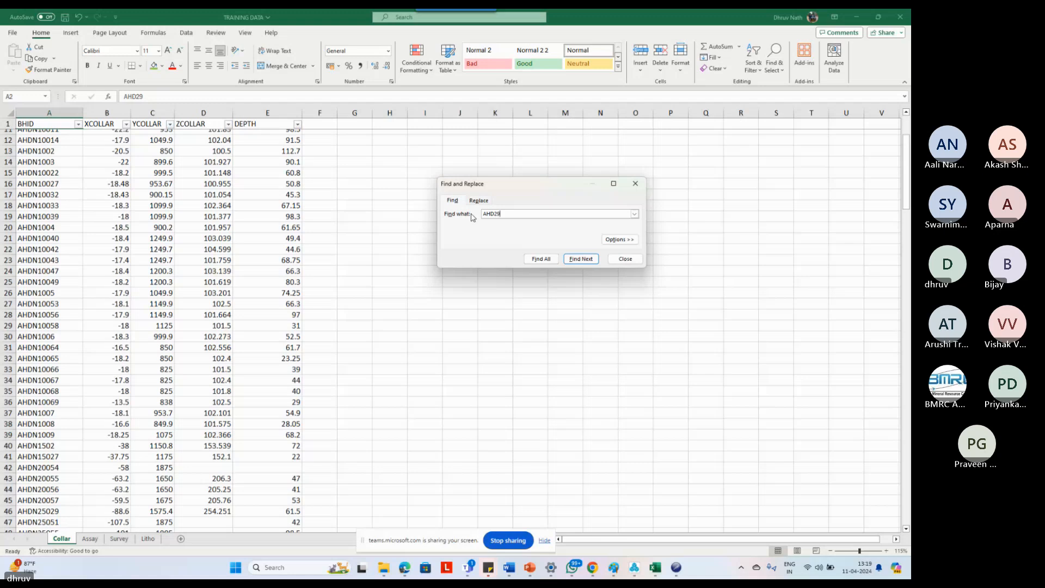
{"action": "scroll", "coordinate": [256, 227], "scroll_direction": "up", "scroll_amount": 3}
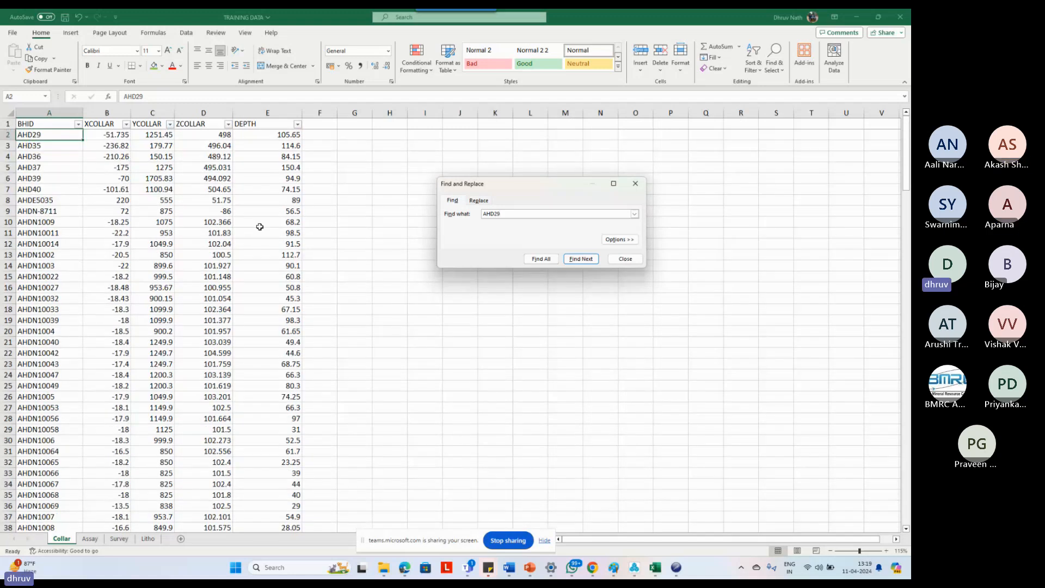
{"action": "key", "text": "Escape"}
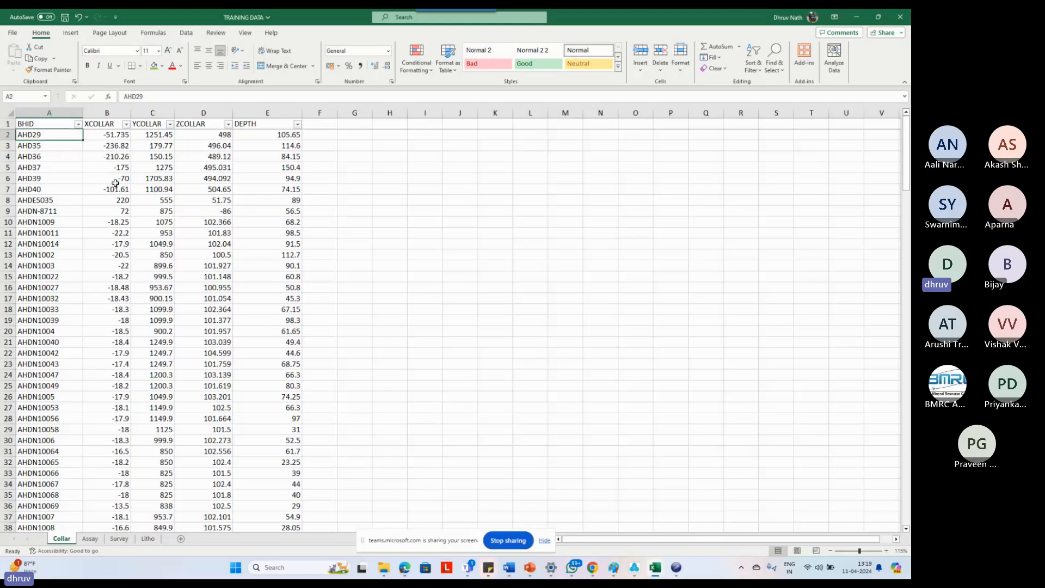
Review the BHID filter list of the Collar sheet and close it without applying a filter.
{"action": "left_click", "coordinate": [49, 127]}
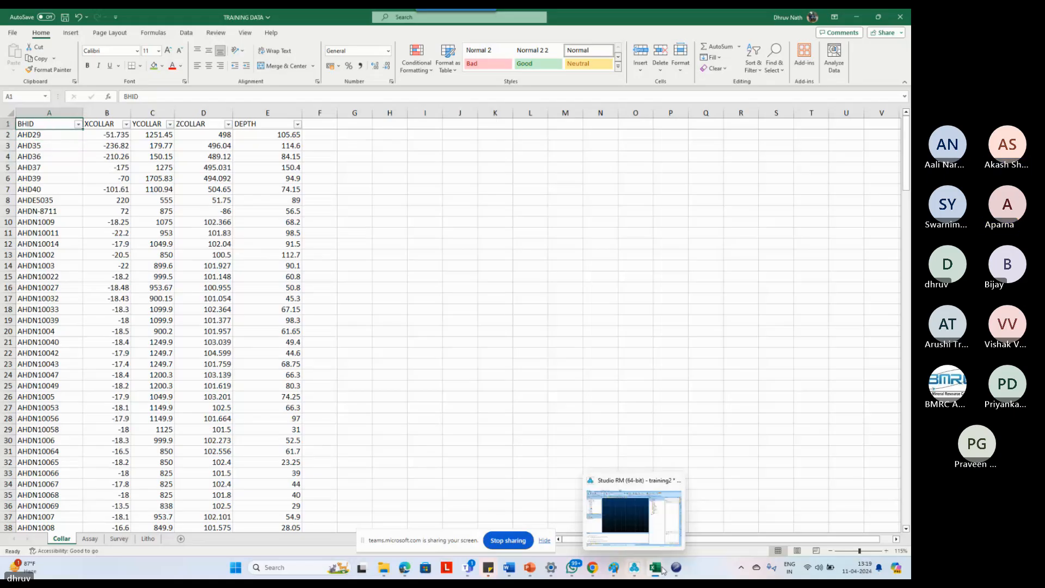
{"action": "mouse_move", "coordinate": [676, 568]}
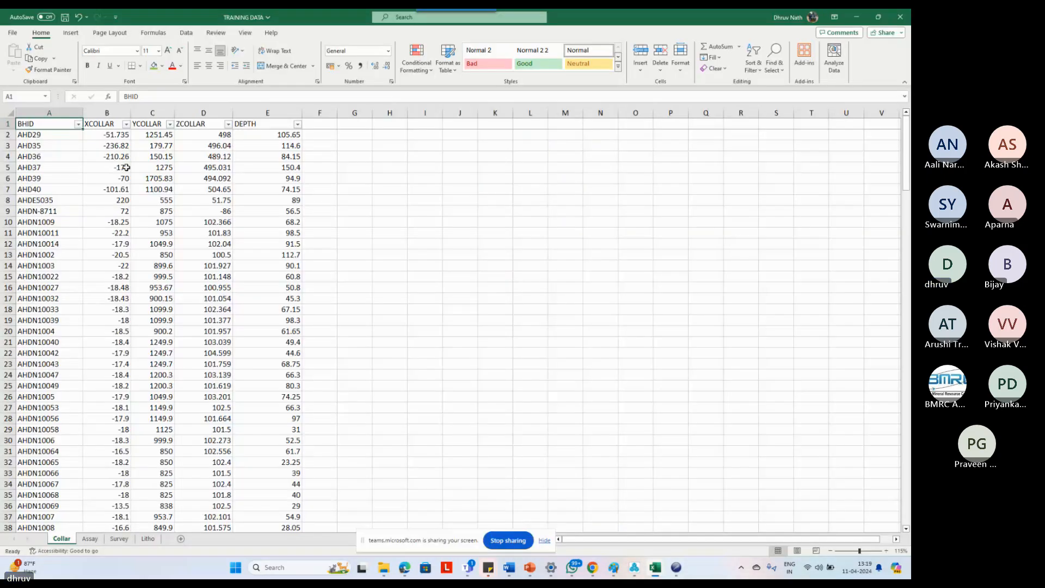
{"action": "left_click", "coordinate": [113, 200]}
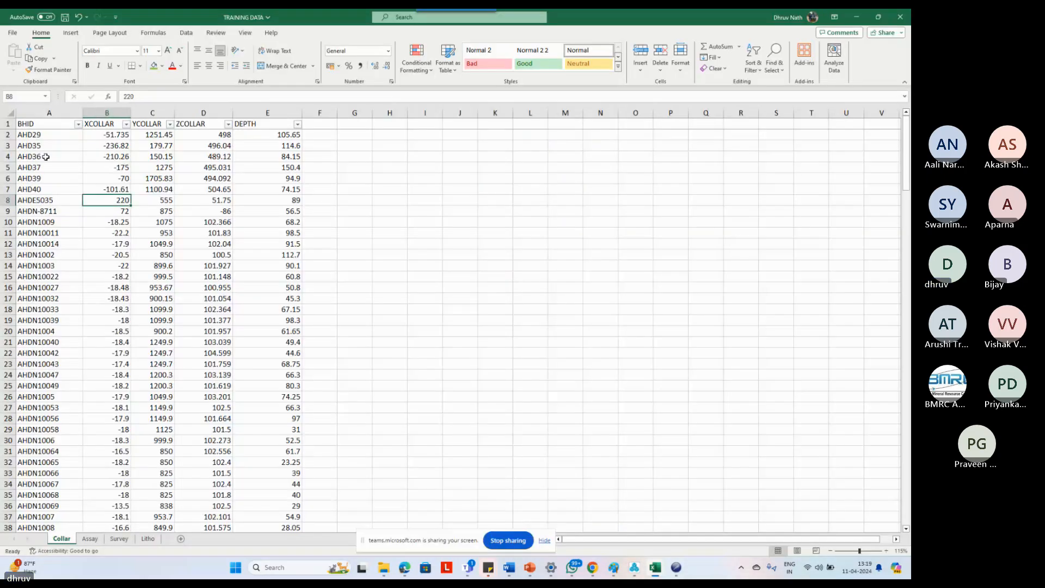
{"action": "key", "text": "ctrl+Home"}
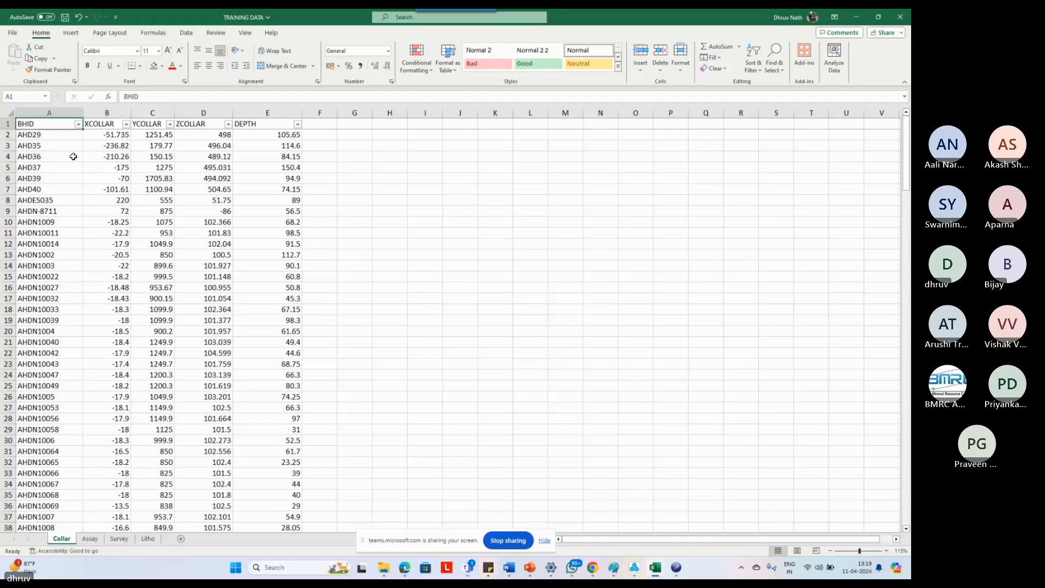
{"action": "left_click", "coordinate": [56, 139]}
{"action": "left_click", "coordinate": [79, 125]}
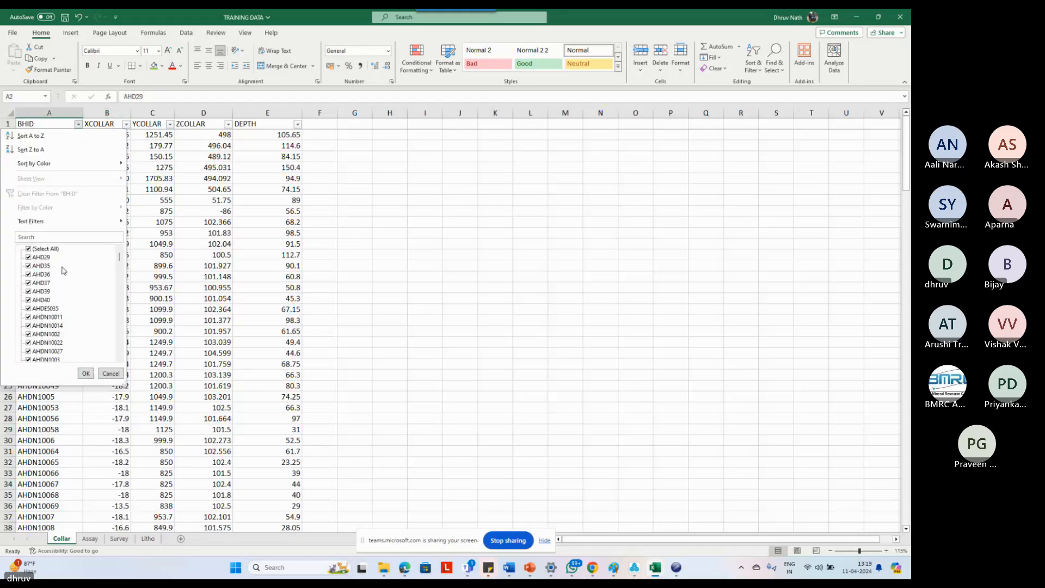
{"action": "mouse_move", "coordinate": [120, 260]}
{"action": "left_mouse_down"}
{"action": "mouse_move", "coordinate": [116, 348]}
{"action": "mouse_move", "coordinate": [117, 264]}
{"action": "left_mouse_up"}
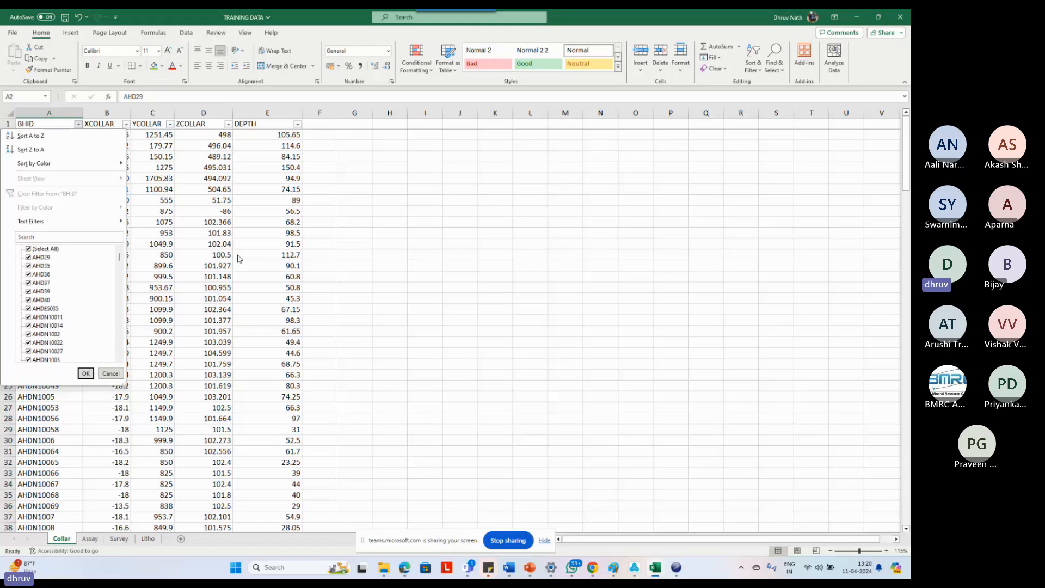
{"action": "key", "text": "Escape"}
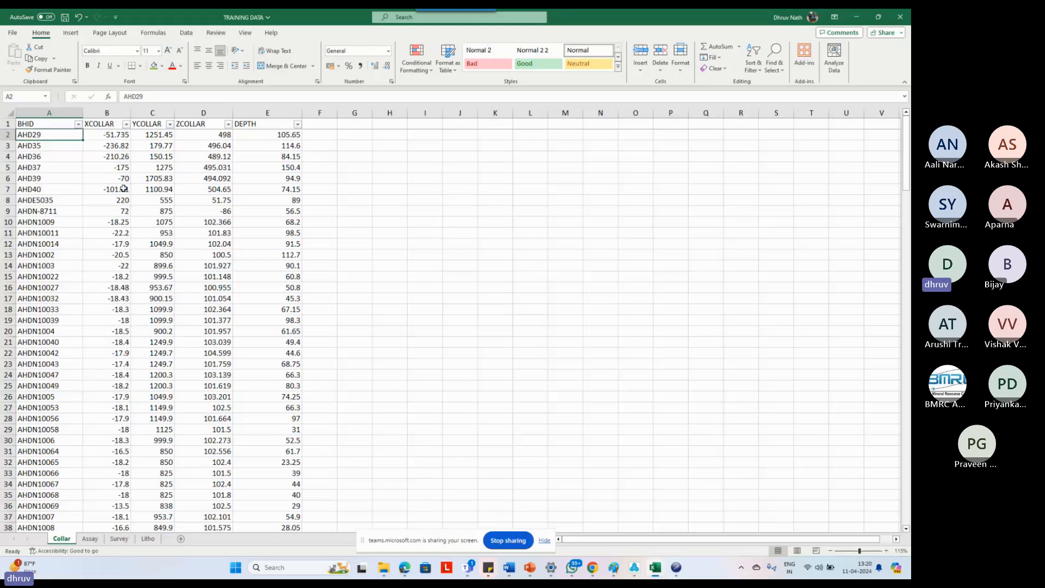
Examine the first AHD29 row of the Collar sheet from its BHID across to DEPTH.
{"action": "key", "text": "Down"}
{"action": "left_click", "coordinate": [50, 135]}
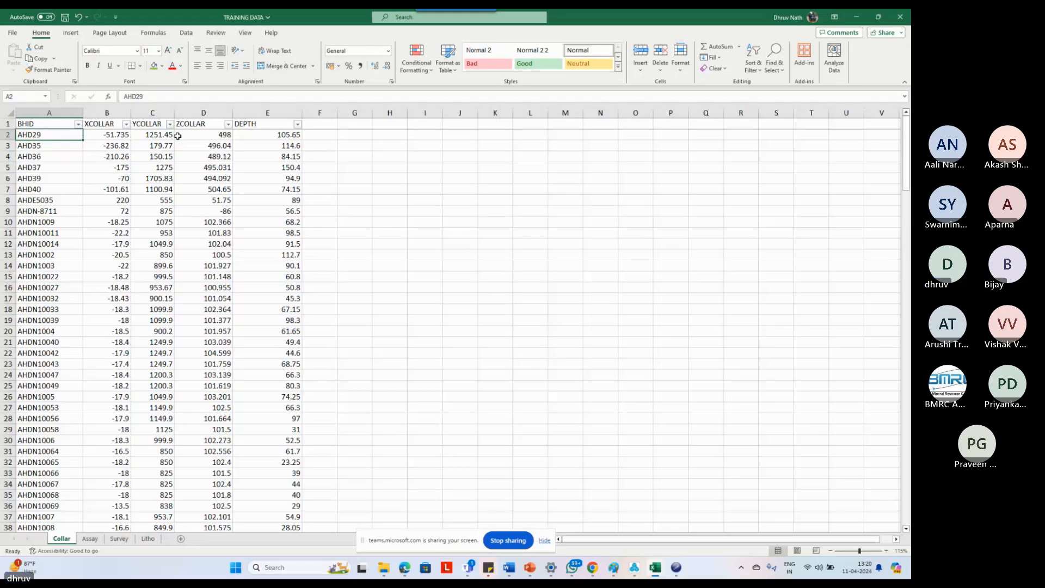
{"action": "key", "text": "ctrl+Right"}
{"action": "scroll", "coordinate": [43, 178], "scroll_direction": "down", "scroll_amount": 2}
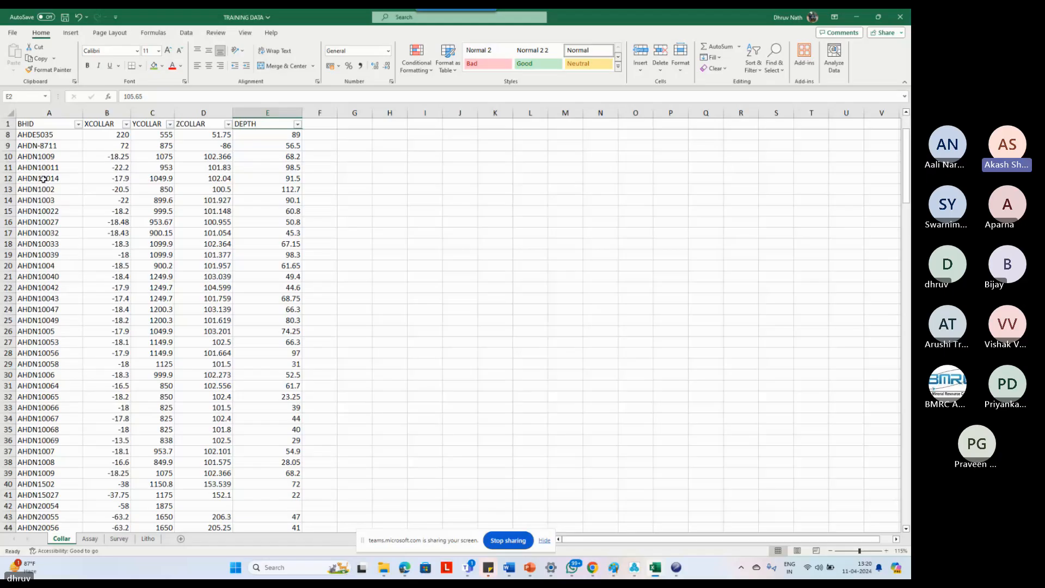
{"action": "scroll", "coordinate": [43, 178], "scroll_direction": "up", "scroll_amount": 2}
{"action": "double_click", "coordinate": [20, 135]}
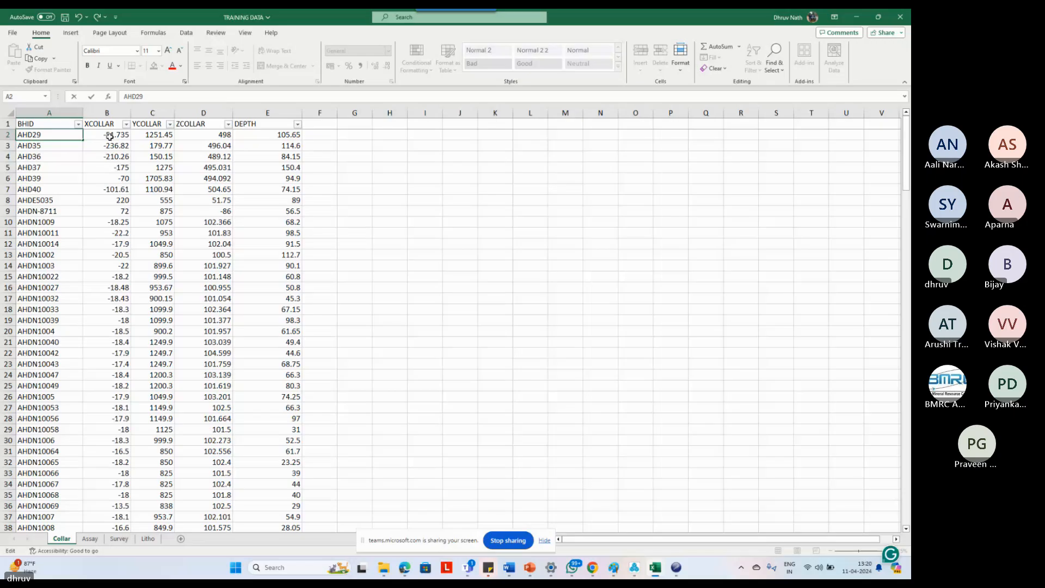
{"action": "left_click", "coordinate": [204, 255]}
Highlight the second AHD29 entry in cell A190 with a green fill.
{"action": "scroll", "coordinate": [68, 403], "scroll_direction": "down", "scroll_amount": 4}
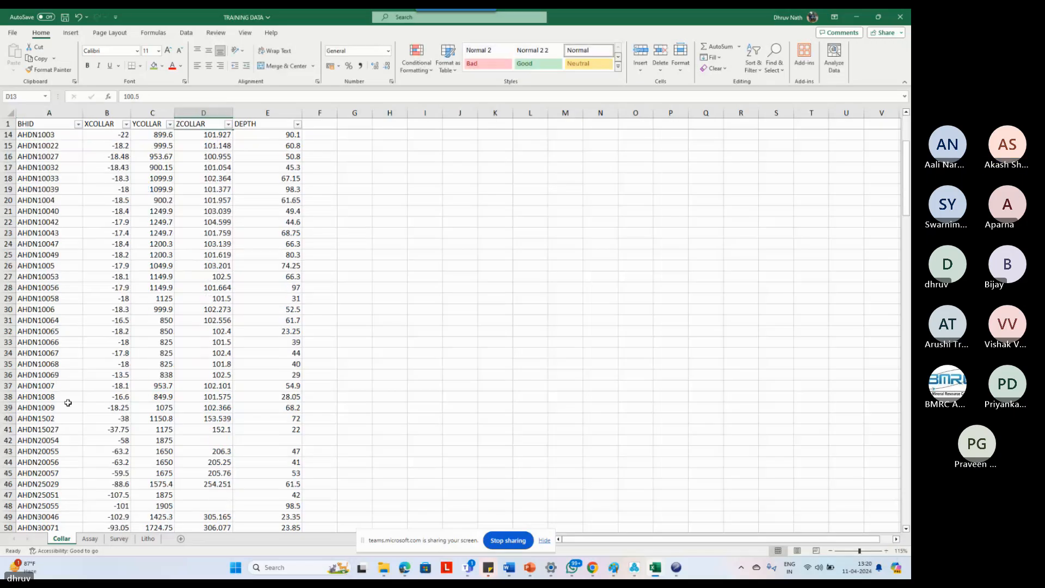
{"action": "scroll", "coordinate": [68, 402], "scroll_direction": "down", "scroll_amount": 3}
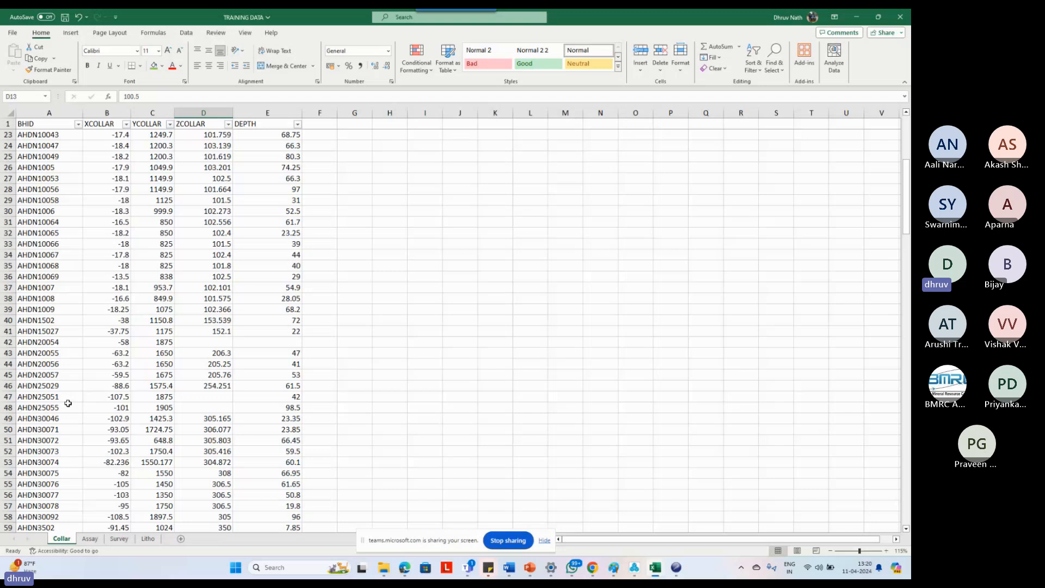
{"action": "scroll", "coordinate": [68, 403], "scroll_direction": "down", "scroll_amount": 20}
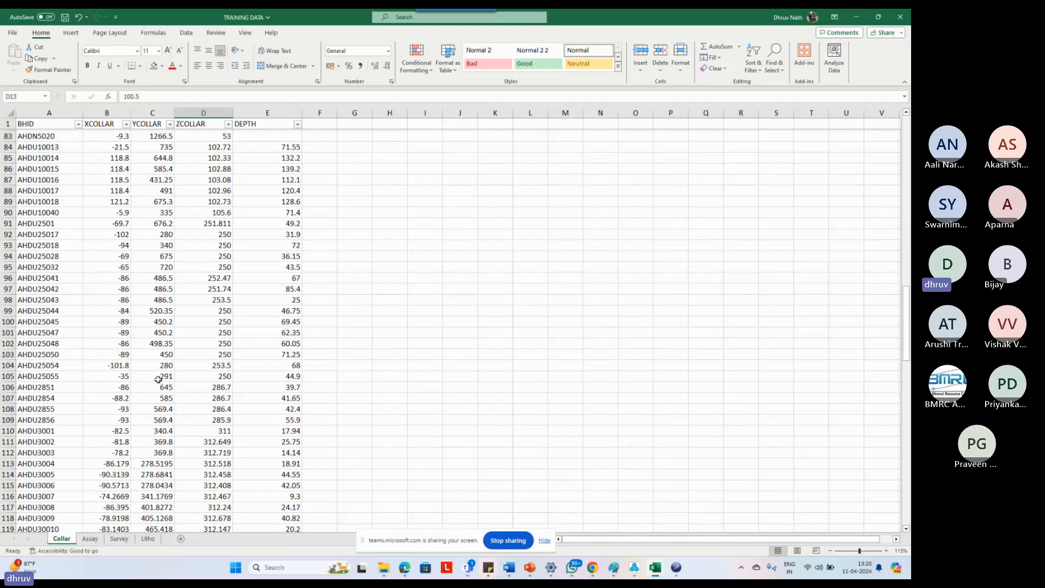
{"action": "scroll", "coordinate": [33, 295], "scroll_direction": "down", "scroll_amount": 20}
{"action": "left_click", "coordinate": [35, 289]}
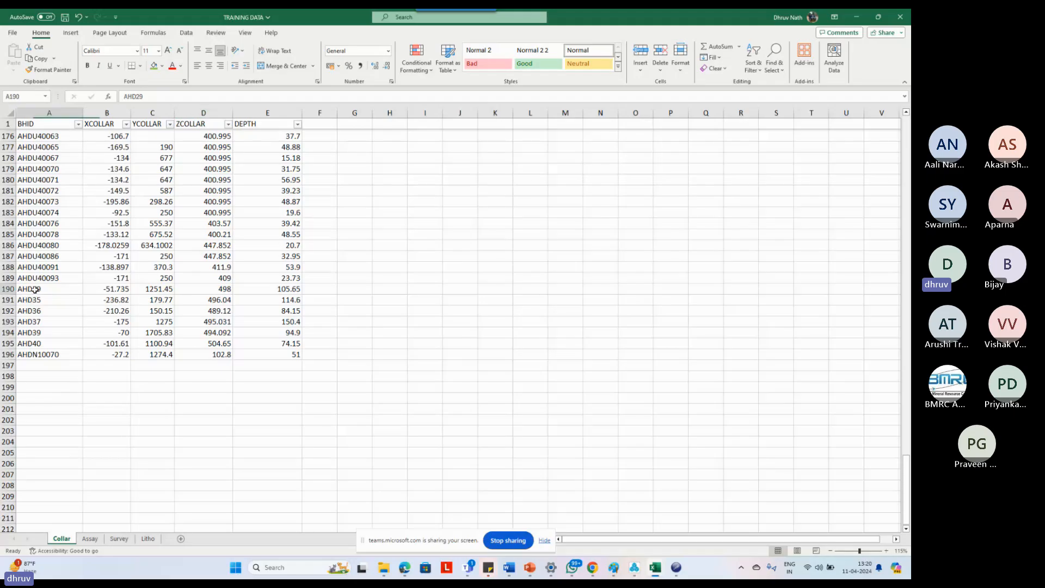
{"action": "key", "text": "F4"}
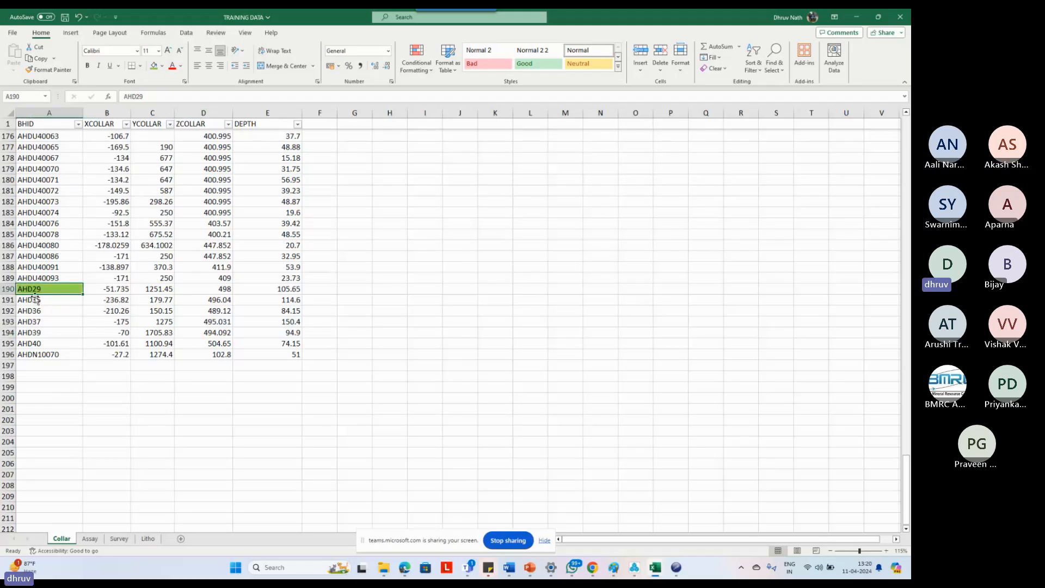
Compare the collar coordinates and depth of AHD29 in row 2 with its second entry in row 190.
{"action": "scroll", "coordinate": [30, 293], "scroll_direction": "up", "scroll_amount": 20}
{"action": "scroll", "coordinate": [30, 290], "scroll_direction": "up", "scroll_amount": 16}
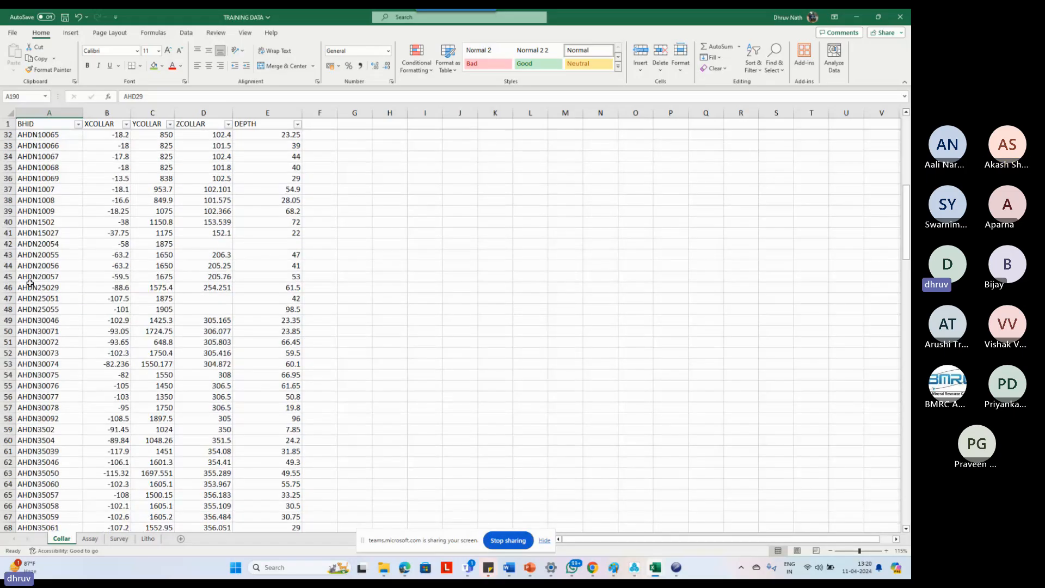
{"action": "key", "text": "ctrl+Home"}
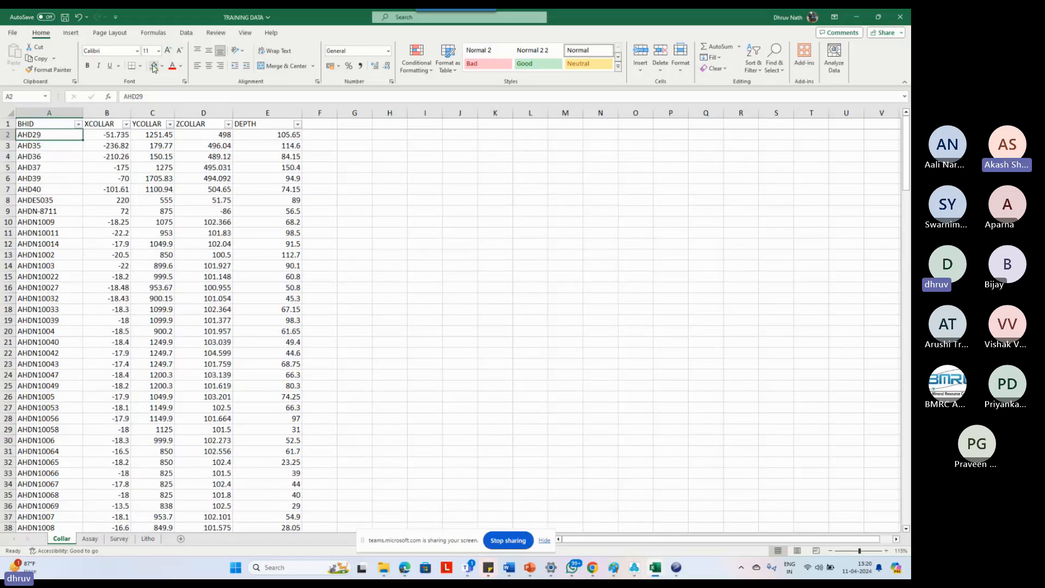
{"action": "left_click_drag", "start_coordinate": [107, 135], "coordinate": [268, 125]}
{"action": "scroll", "coordinate": [171, 264], "scroll_direction": "down", "scroll_amount": 20}
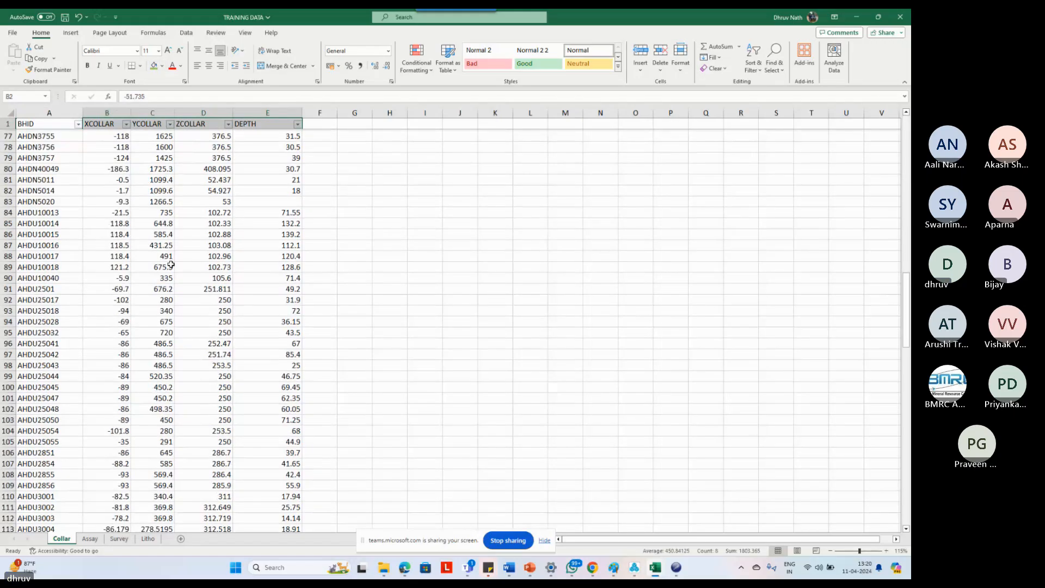
{"action": "scroll", "coordinate": [171, 265], "scroll_direction": "down", "scroll_amount": 20}
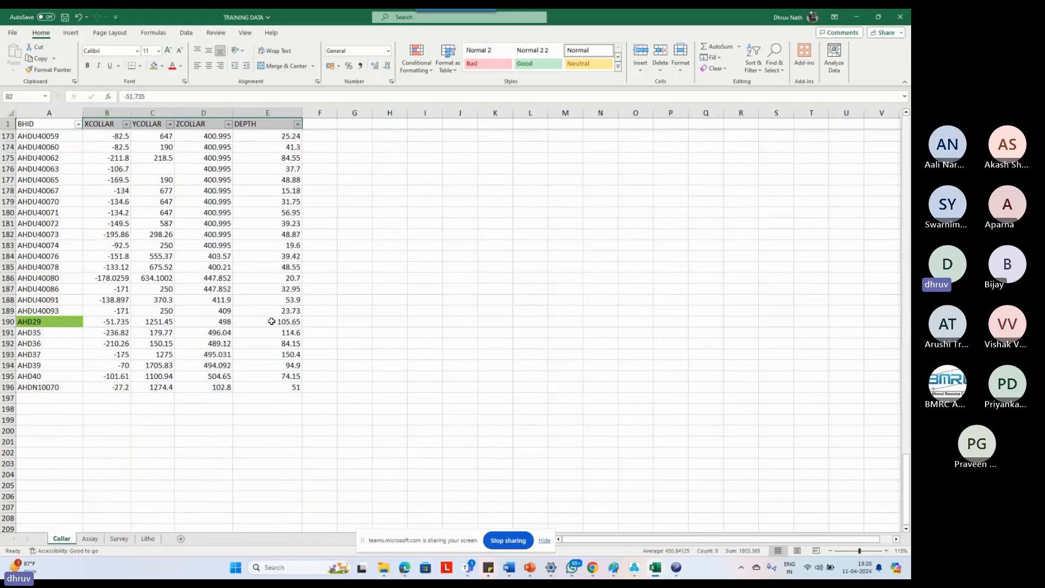
Delete the duplicate AHD29 entry by removing row 190 from the Collar sheet.
{"action": "left_click", "coordinate": [10, 321]}
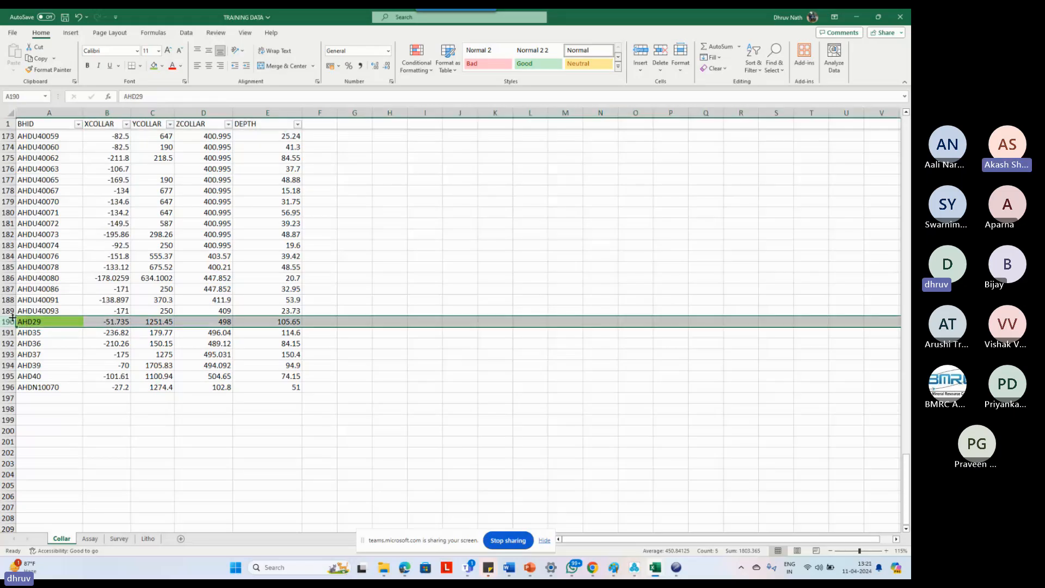
{"action": "key", "text": "Delete"}
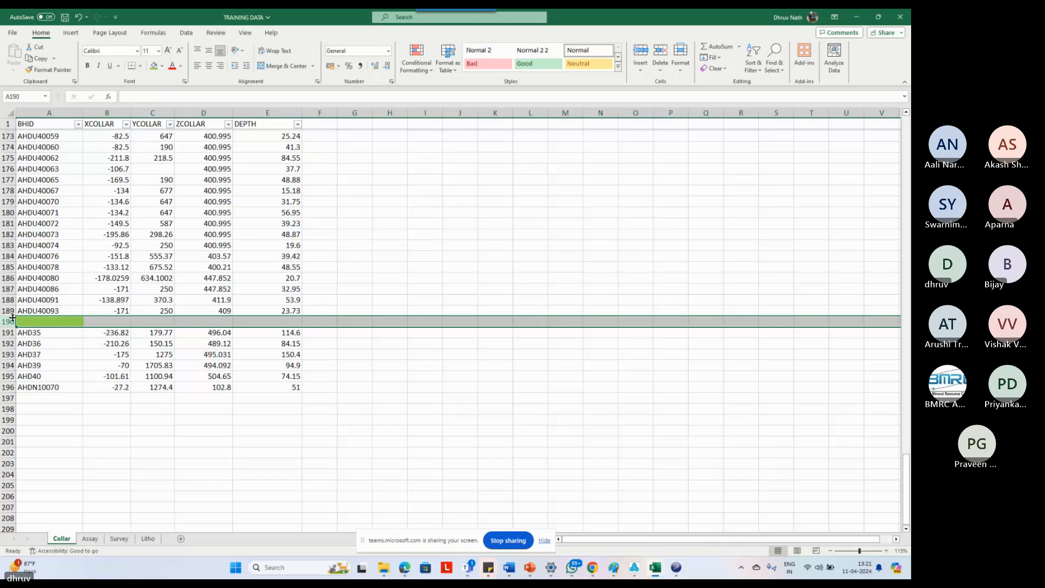
{"action": "right_click", "coordinate": [12, 319]}
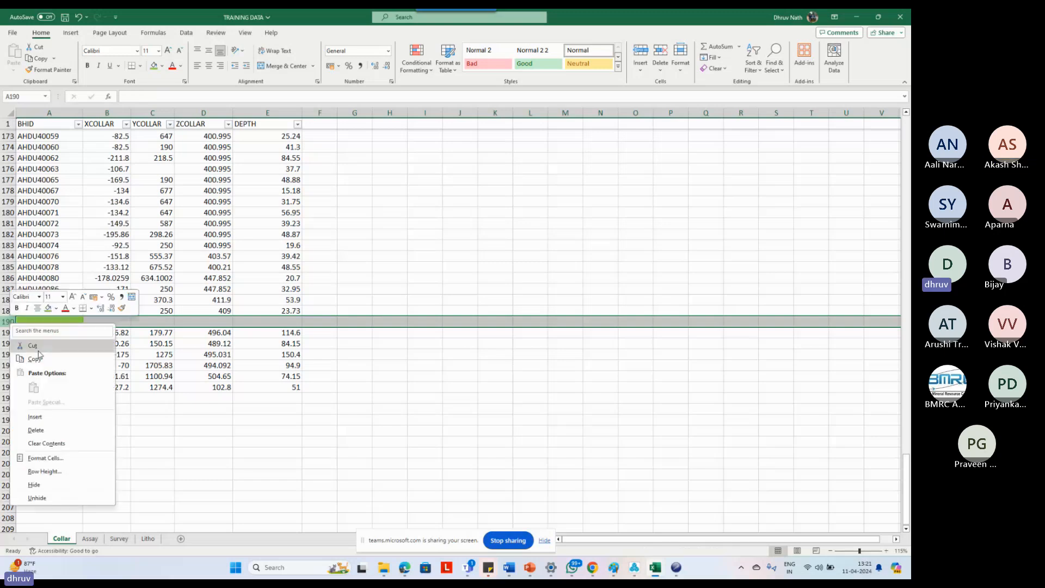
{"action": "left_click", "coordinate": [35, 430]}
{"action": "left_click", "coordinate": [204, 408]}
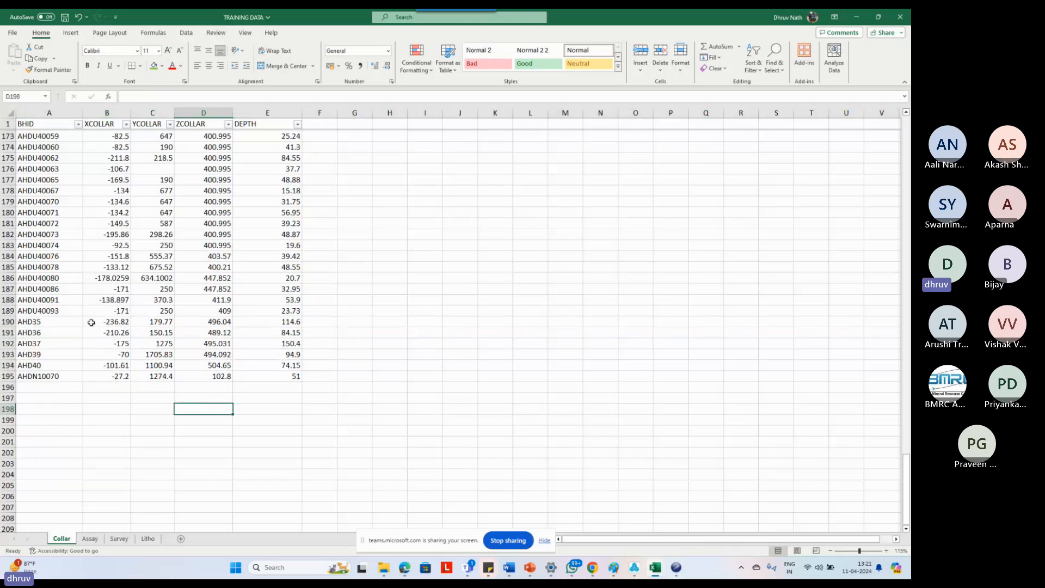
Check the duplicate collar BHIDs in the Datamine ERRORS table, returning to the Collar sheet of the TRAINING DATA workbook.
{"action": "scroll", "coordinate": [91, 322], "scroll_direction": "up", "scroll_amount": 6}
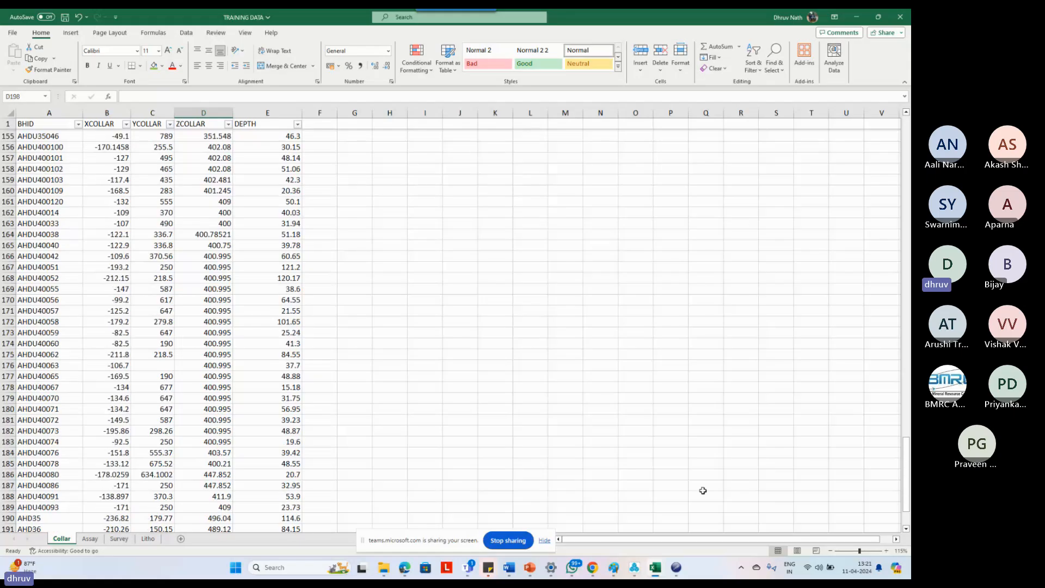
{"action": "mouse_move", "coordinate": [676, 567]}
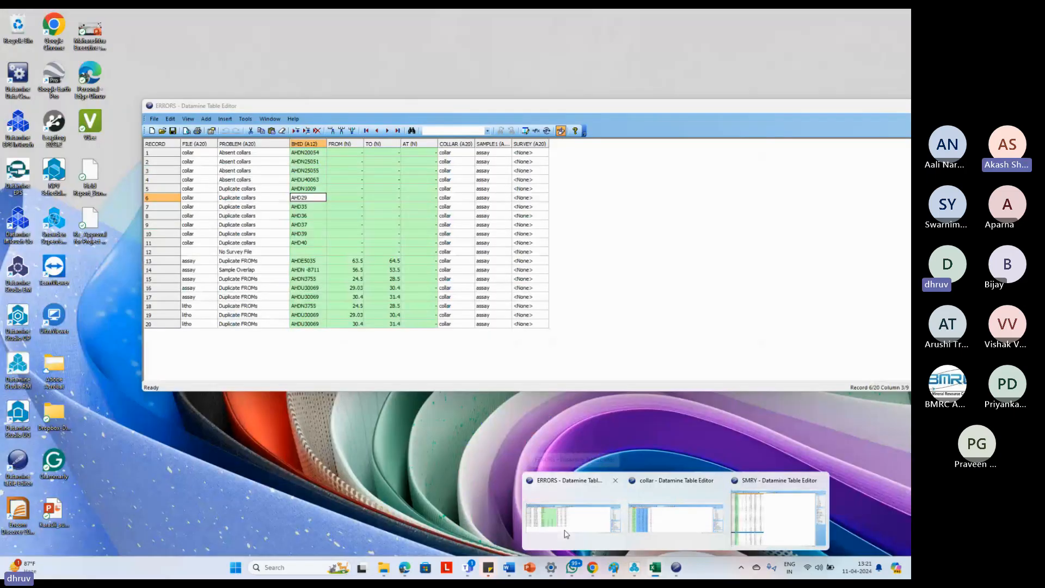
{"action": "left_click", "coordinate": [566, 533]}
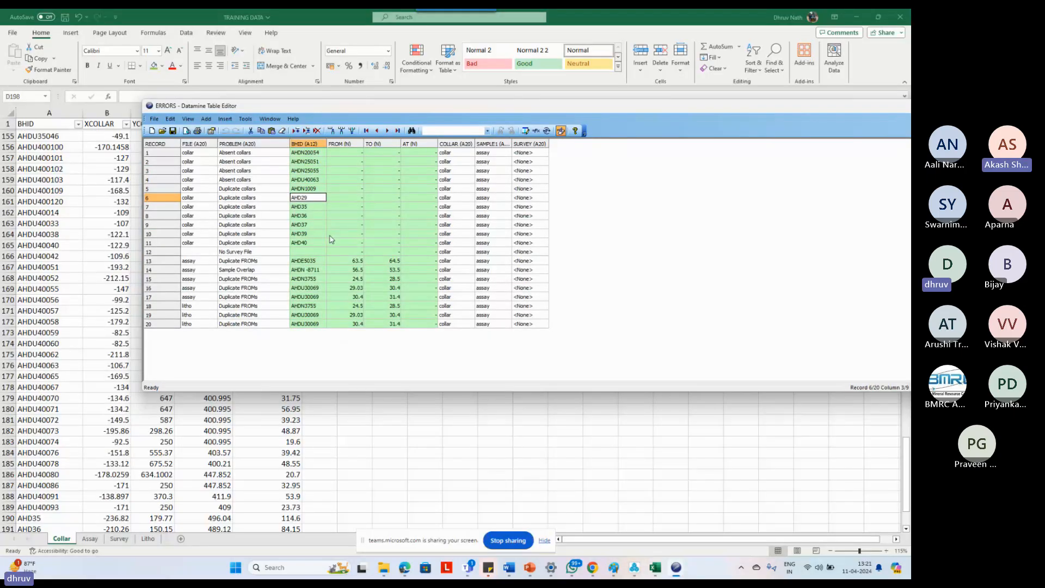
{"action": "left_click", "coordinate": [124, 268]}
{"action": "scroll", "coordinate": [71, 218], "scroll_direction": "up", "scroll_amount": 13}
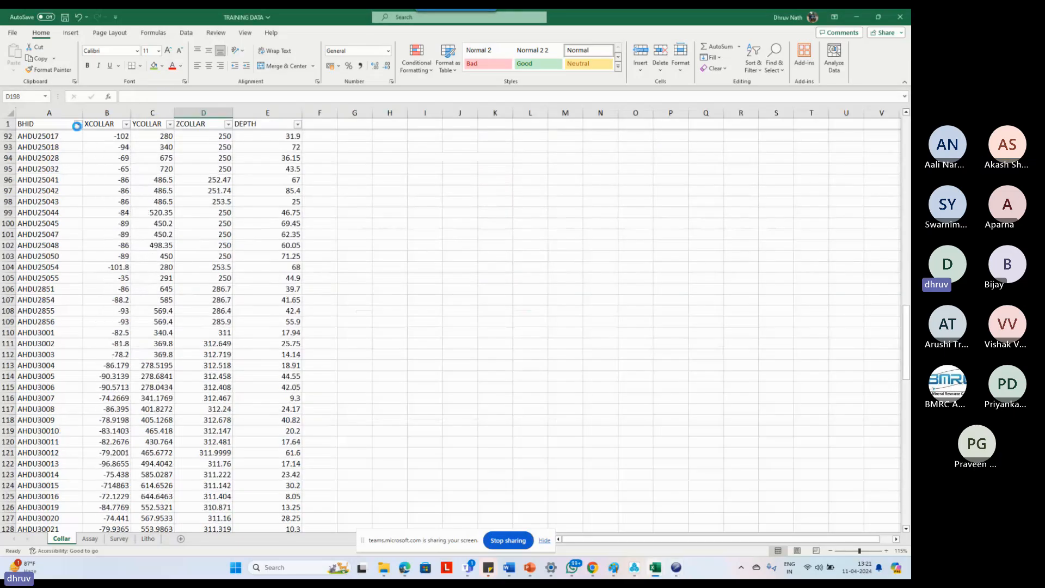
Filter the Collar sheet's BHID column to show only AHD35.
{"action": "left_click", "coordinate": [79, 124]}
{"action": "left_click", "coordinate": [38, 248]}
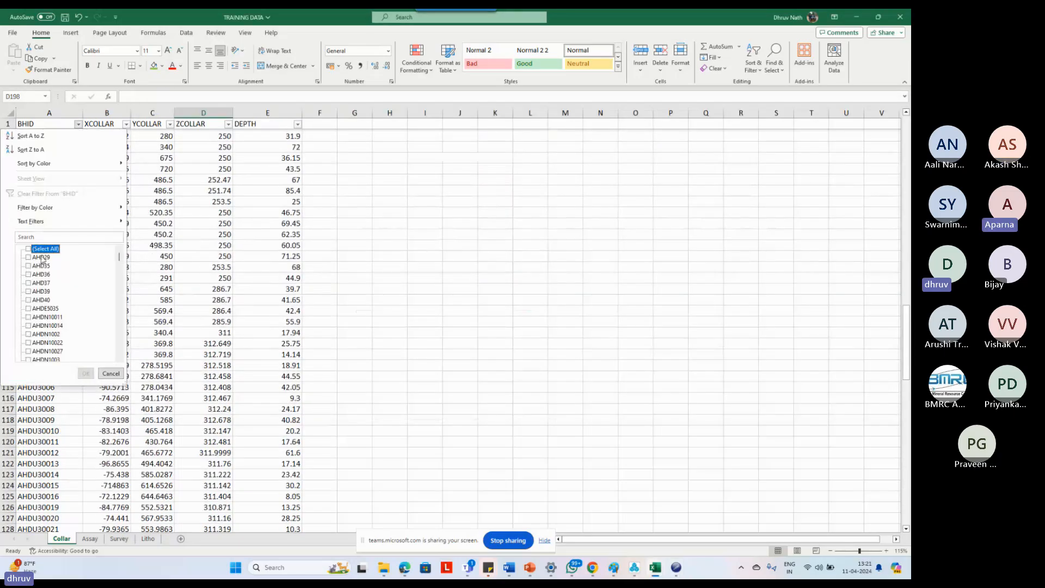
{"action": "left_click", "coordinate": [40, 266]}
{"action": "left_click", "coordinate": [86, 373]}
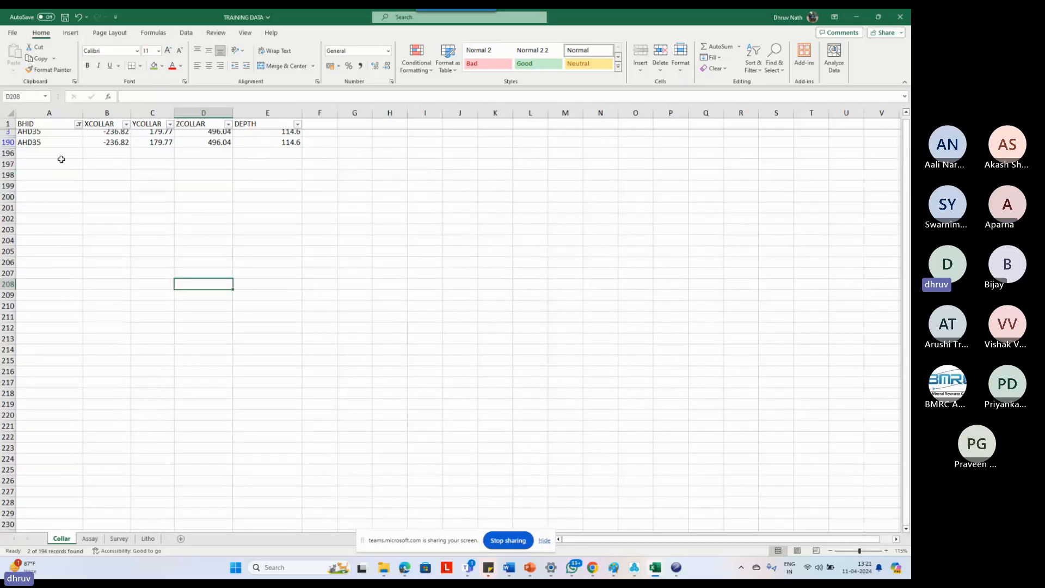
Delete the duplicate AHD35 record in row 190, keeping the one in row 3.
{"action": "left_click", "coordinate": [11, 146]}
{"action": "right_click", "coordinate": [11, 146]}
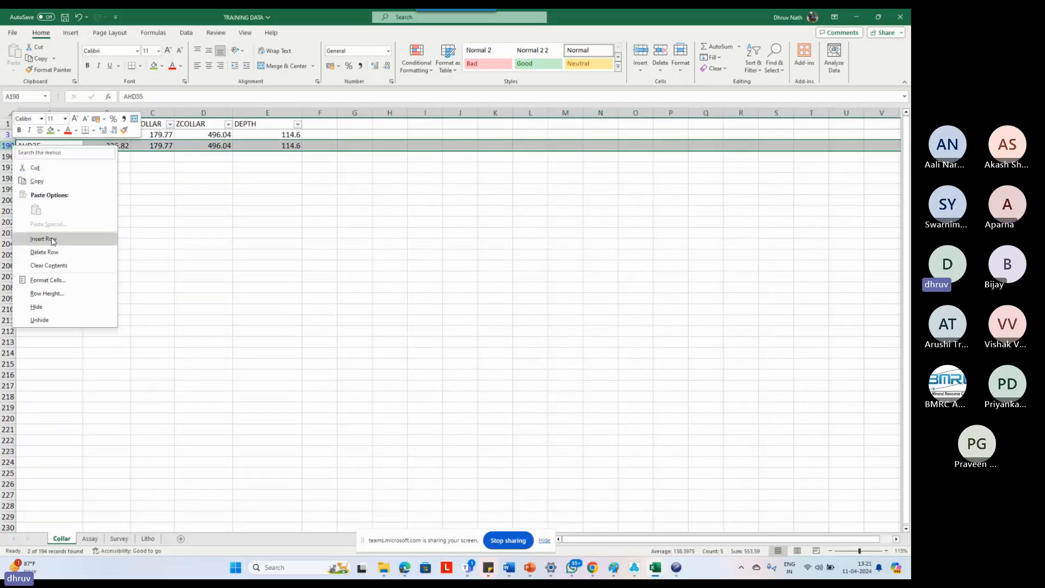
{"action": "key", "text": "Escape"}
{"action": "left_click", "coordinate": [152, 200]}
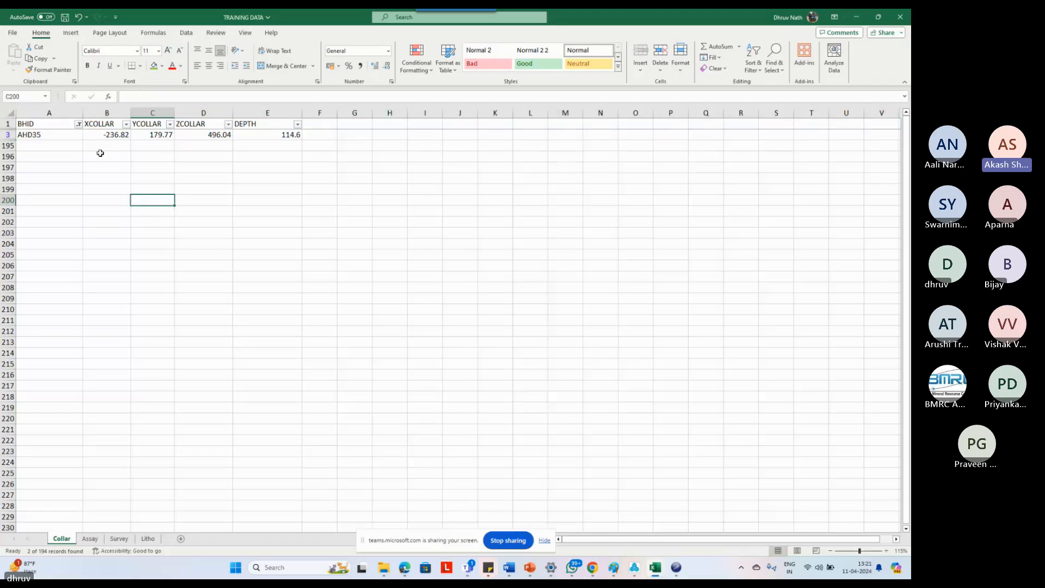
Consult the Datamine ERRORS table for the remaining duplicate collars and return to the Collar sheet.
{"action": "left_click", "coordinate": [79, 124]}
{"action": "left_click", "coordinate": [616, 409]}
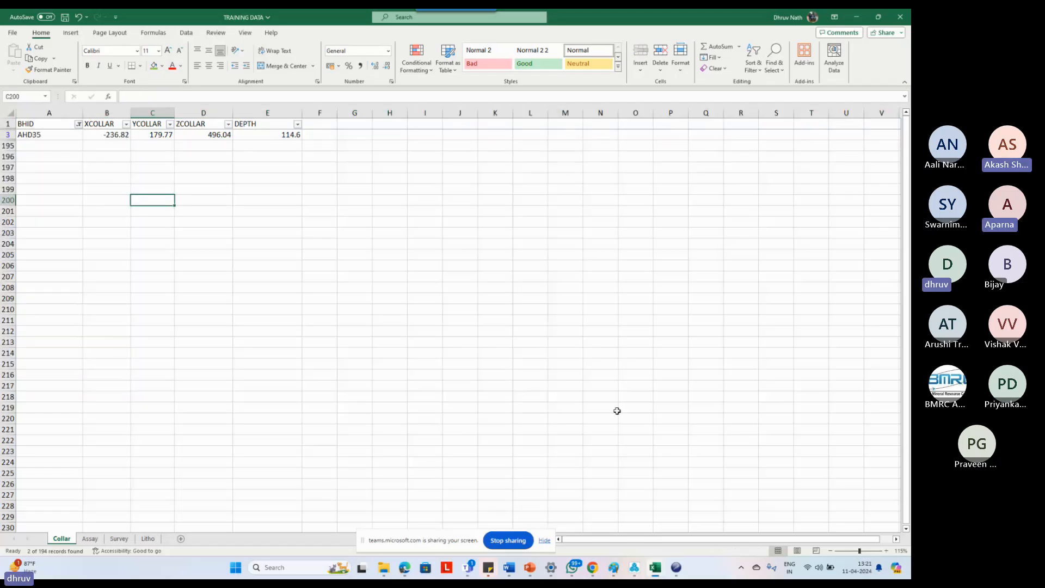
{"action": "left_click", "coordinate": [675, 566]}
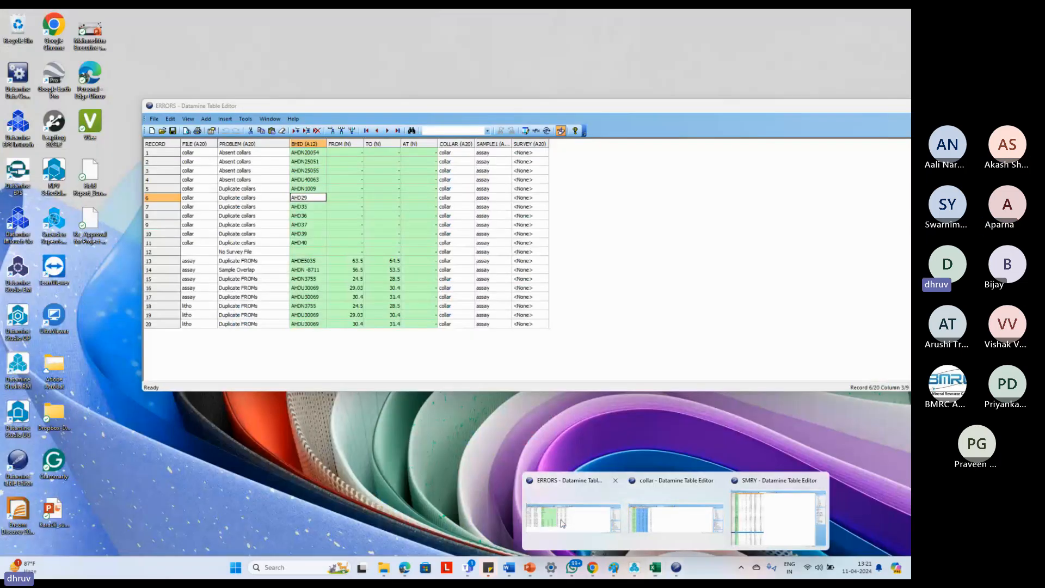
{"action": "left_click", "coordinate": [562, 524]}
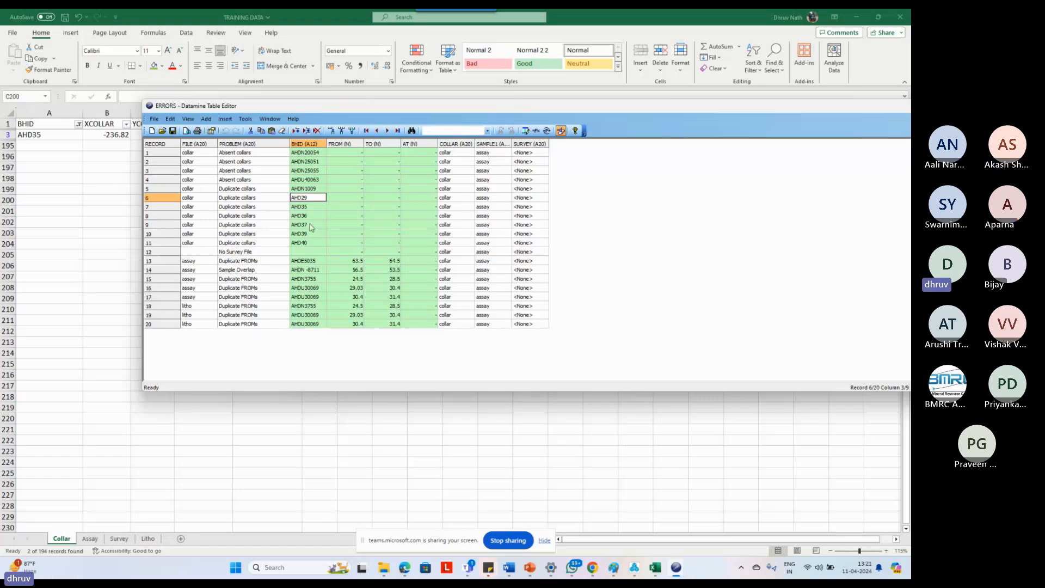
{"action": "left_click", "coordinate": [85, 129]}
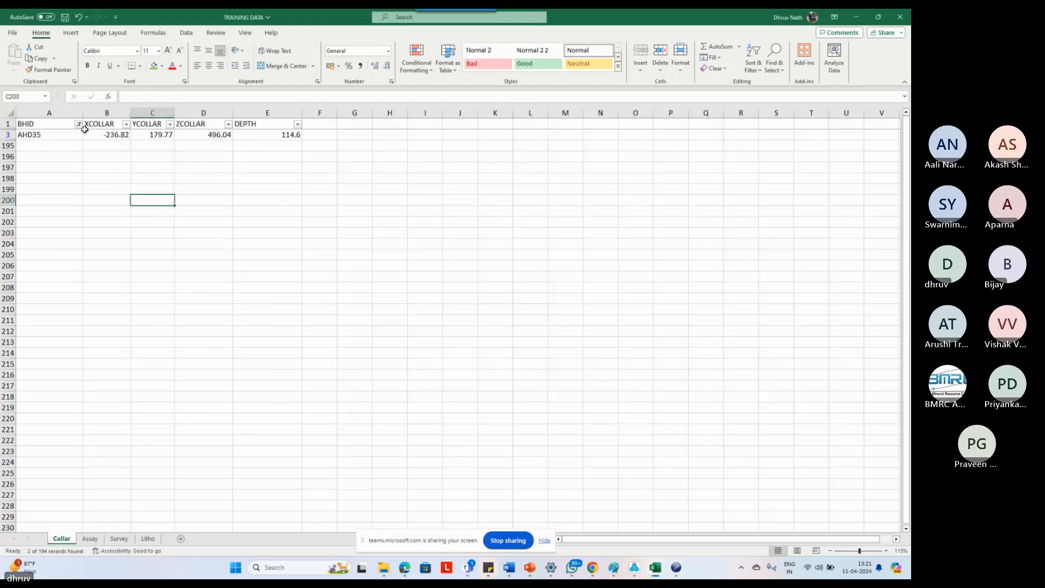
Change the BHID filter to show only AHD36, AHD37, AHD39 and AHD40.
{"action": "left_click", "coordinate": [79, 125]}
{"action": "left_click", "coordinate": [38, 266]}
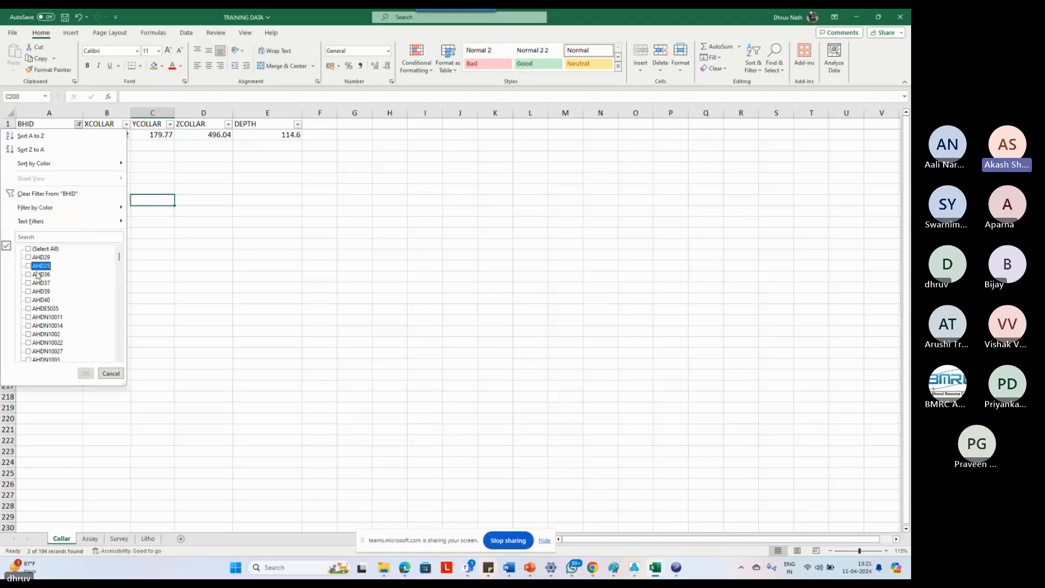
{"action": "left_click", "coordinate": [37, 275]}
{"action": "left_click", "coordinate": [36, 283]}
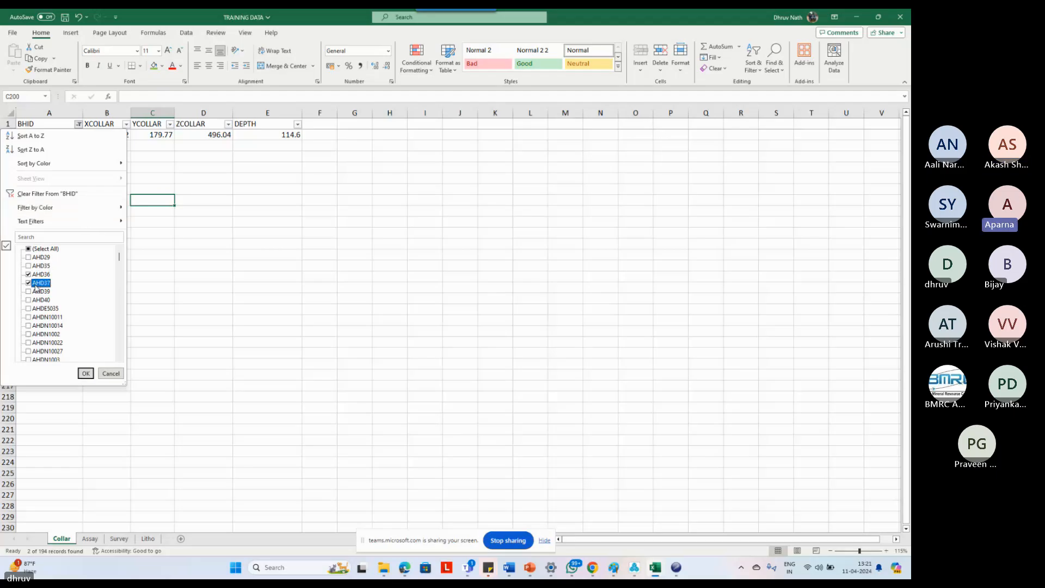
{"action": "left_click", "coordinate": [37, 292]}
{"action": "left_click", "coordinate": [37, 300]}
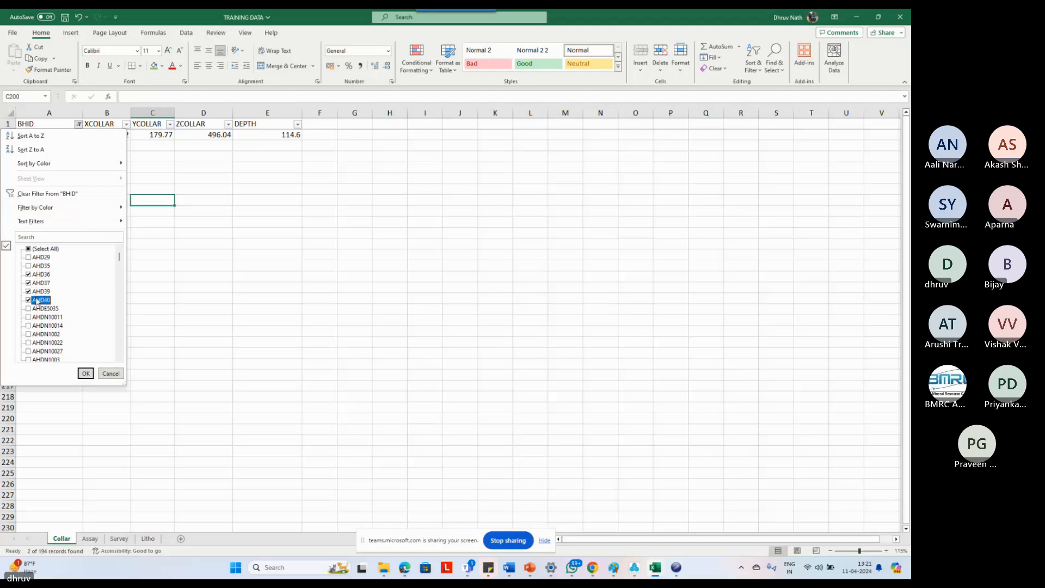
{"action": "left_click", "coordinate": [86, 373]}
Delete the duplicate AHD36, AHD37, AHD39 and AHD40 records in rows 190 to 193 and remove the sheet's filter.
{"action": "left_click_drag", "start_coordinate": [9, 178], "coordinate": [10, 212]}
{"action": "right_click", "coordinate": [77, 208]}
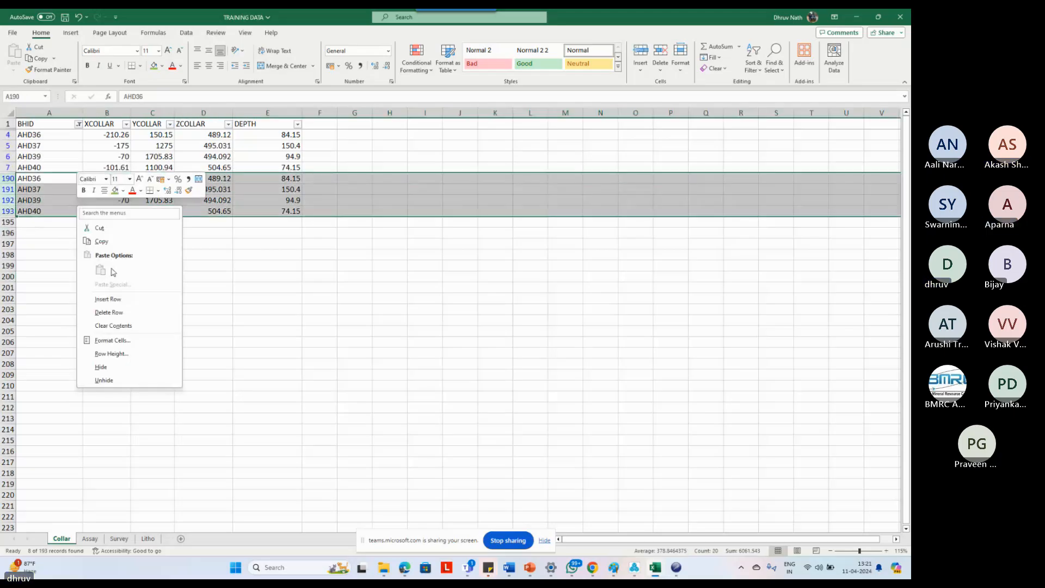
{"action": "left_click", "coordinate": [106, 312]}
{"action": "left_click", "coordinate": [201, 288]}
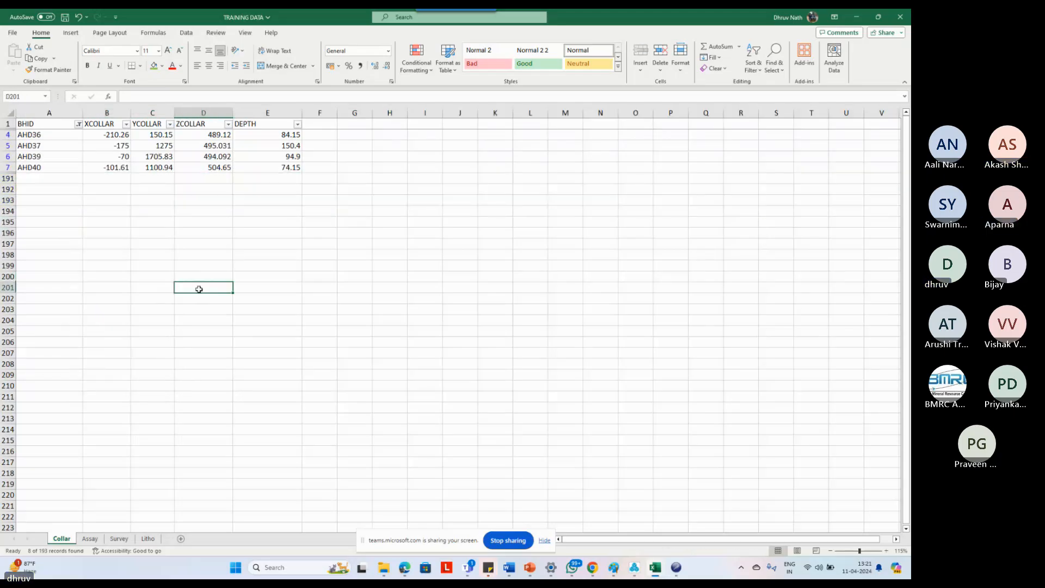
{"action": "left_click", "coordinate": [49, 124]}
{"action": "key", "text": "ctrl+shift+l"}
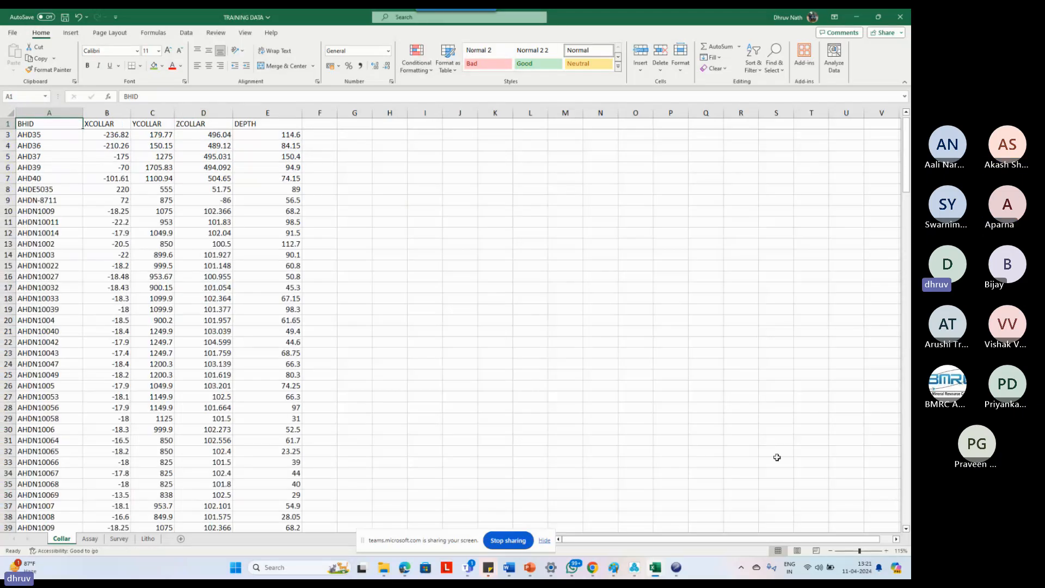
Copy the BHID AHDE5035 from the assay Duplicate FROMs record in the Datamine ERRORS table and return to Excel.
{"action": "left_click", "coordinate": [568, 527]}
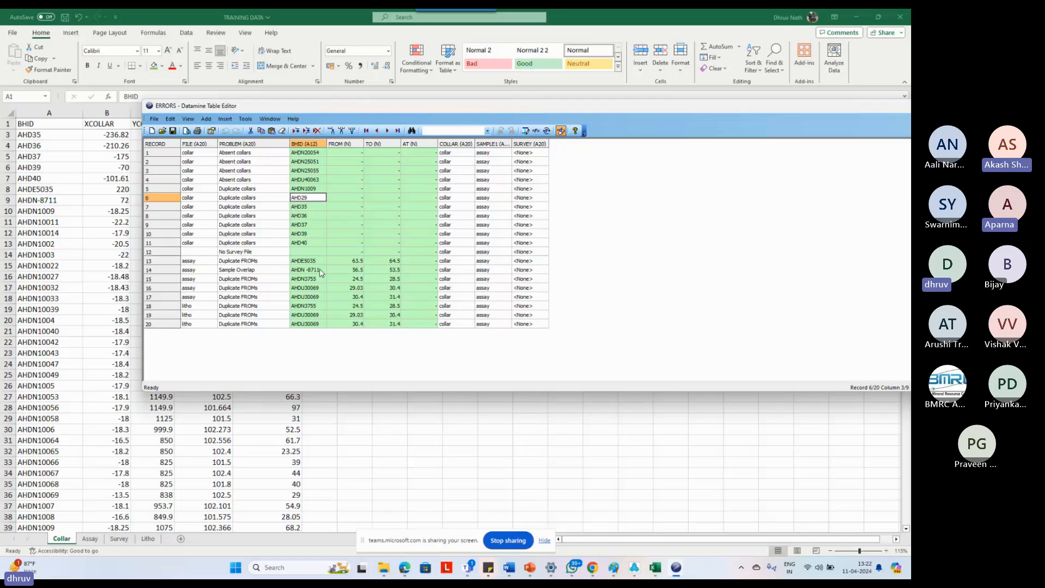
{"action": "left_click", "coordinate": [294, 261]}
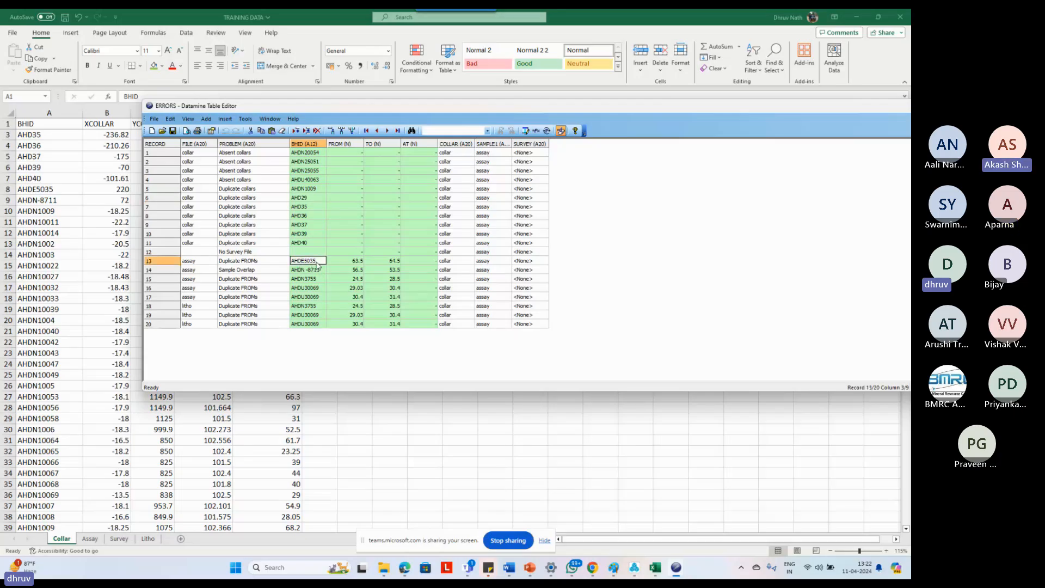
{"action": "left_click", "coordinate": [292, 261]}
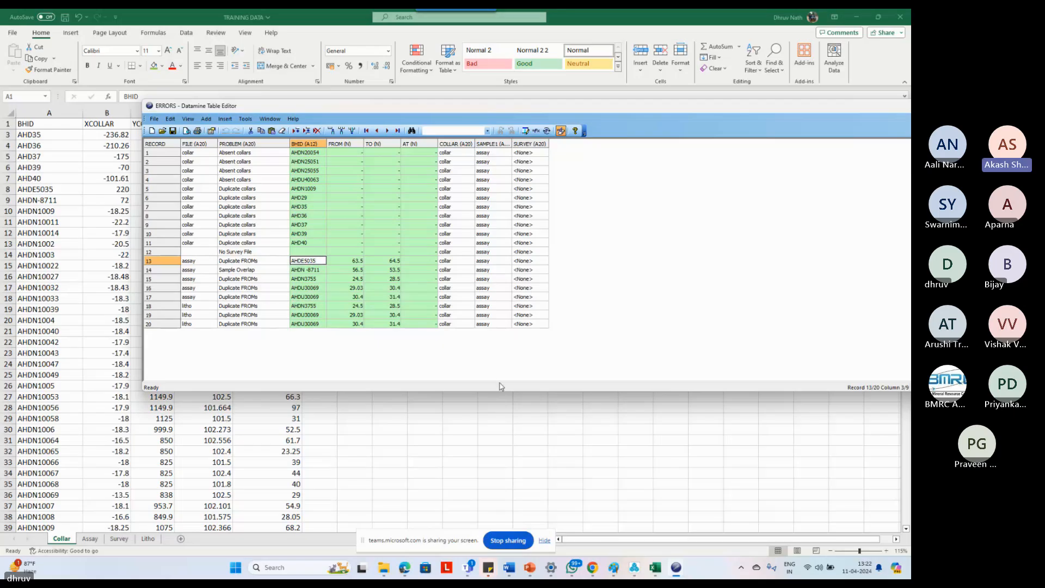
{"action": "left_click", "coordinate": [404, 418]}
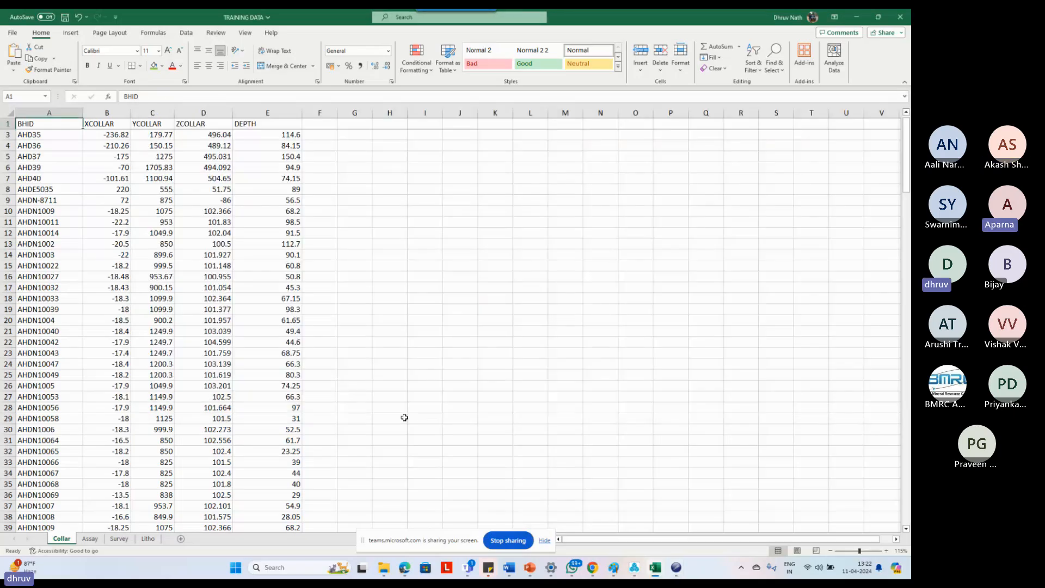
Close the TRAINING DATA workbook and open the assay file from the Training folder.
{"action": "left_click", "coordinate": [354, 386]}
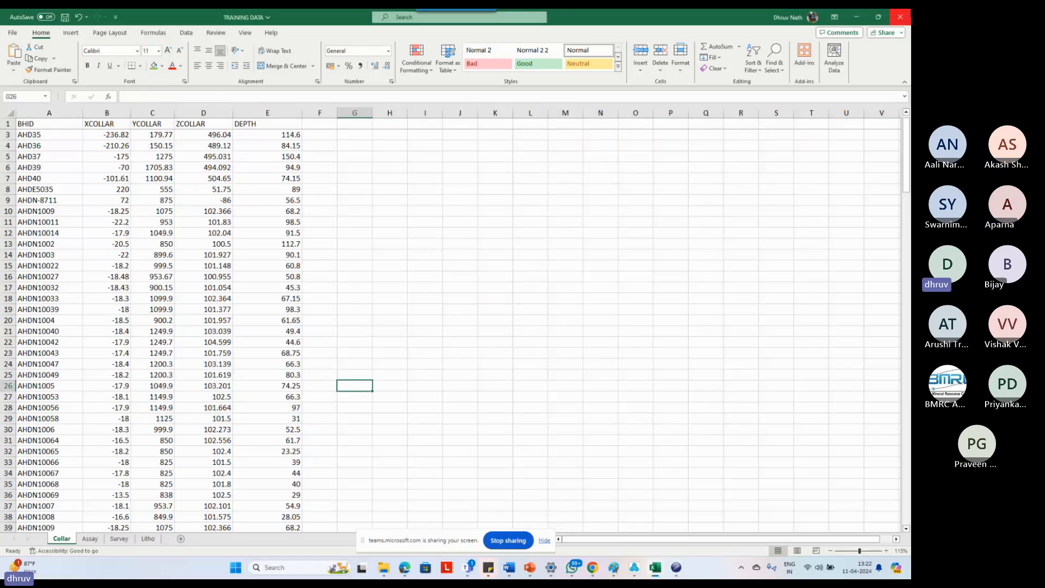
{"action": "left_click", "coordinate": [902, 17]}
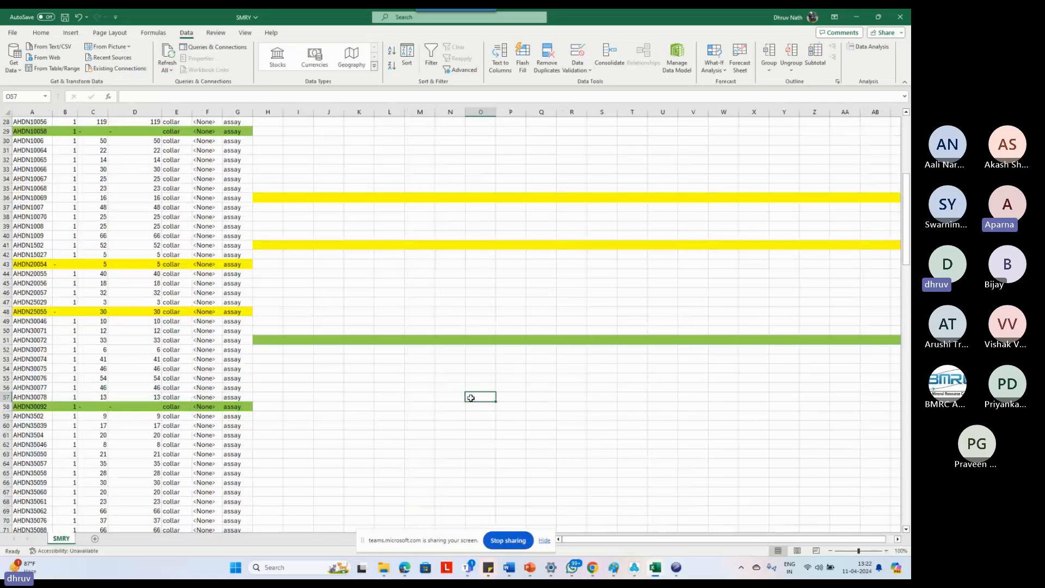
{"action": "mouse_move", "coordinate": [384, 567]}
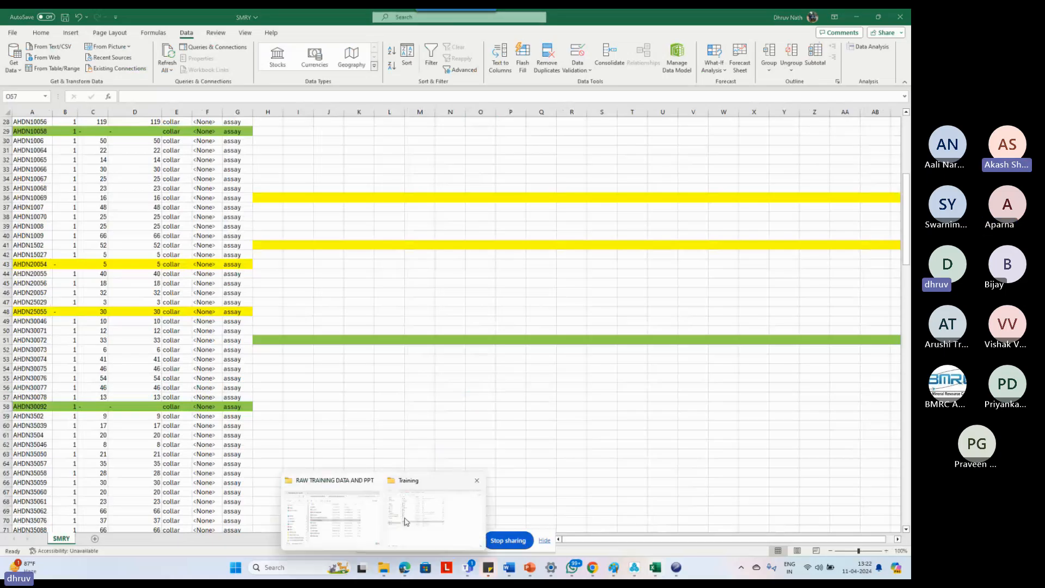
{"action": "left_click", "coordinate": [422, 490]}
{"action": "double_click", "coordinate": [179, 241]}
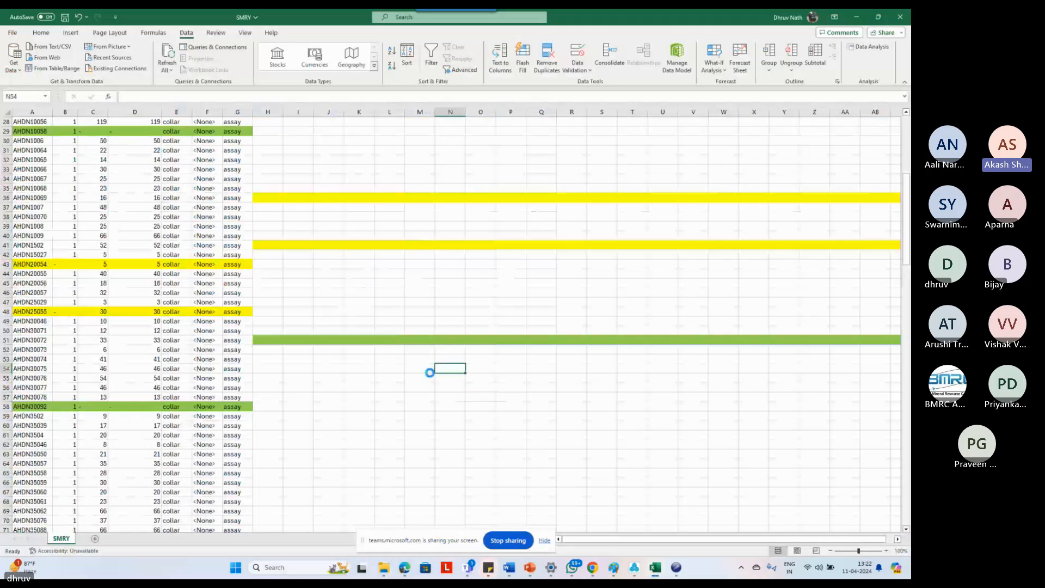
Search the assay sheet's BHID column for AHDE5035.
{"action": "double_click", "coordinate": [42, 113]}
{"action": "left_click", "coordinate": [37, 113]}
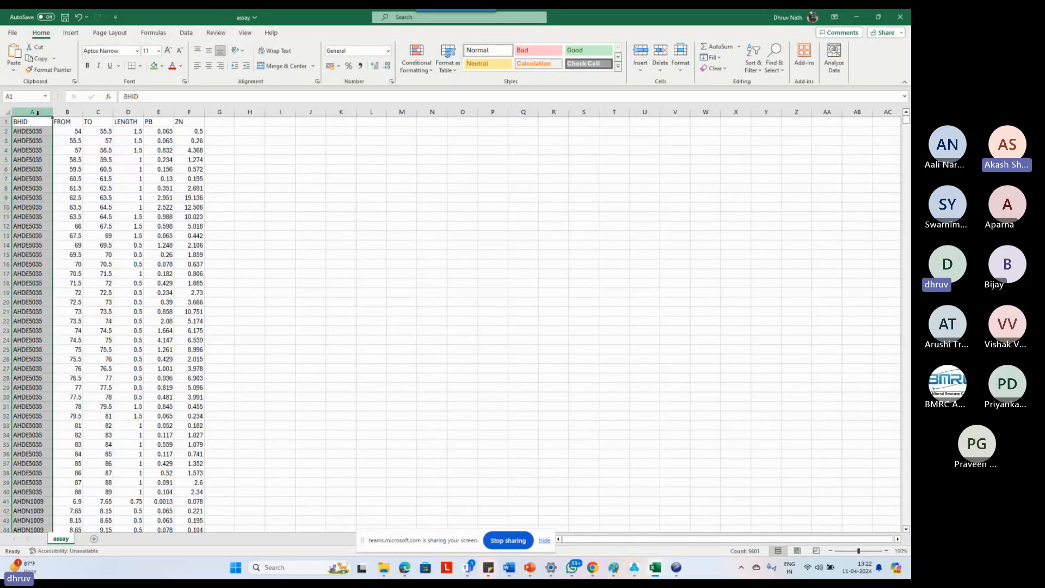
{"action": "key", "text": "ctrl+f"}
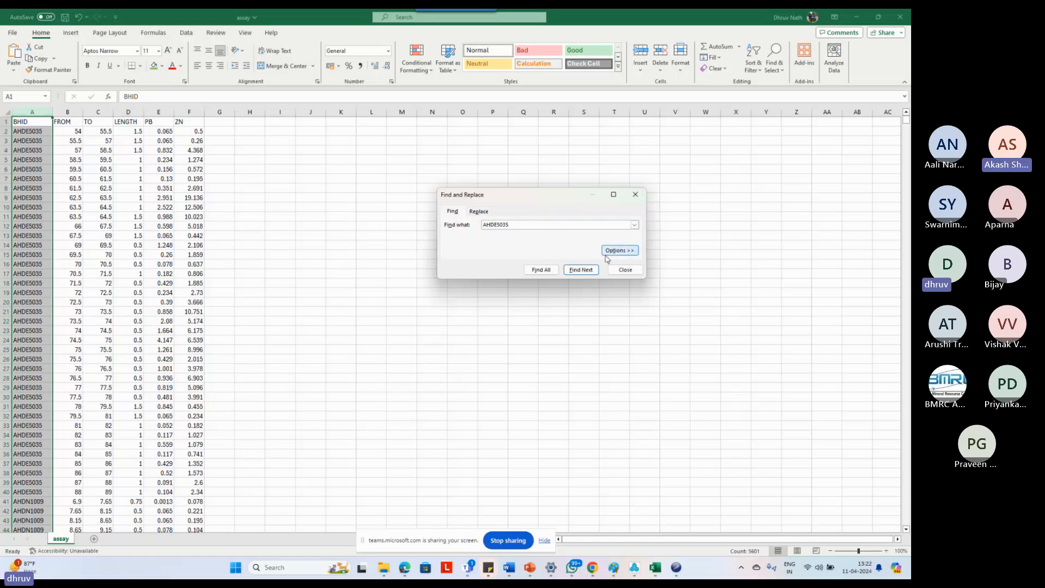
{"action": "left_click", "coordinate": [588, 270]}
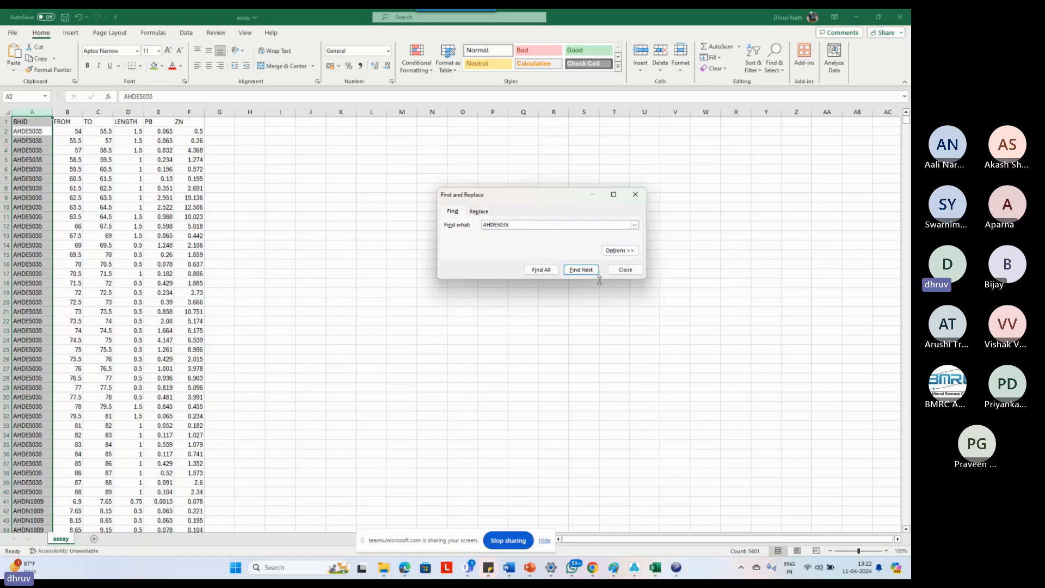
{"action": "left_click", "coordinate": [625, 269]}
Check the AHDE5035 interval in the Datamine ERRORS table and select the matching FROM and TO values in assay rows 10 and 11.
{"action": "left_click", "coordinate": [128, 170]}
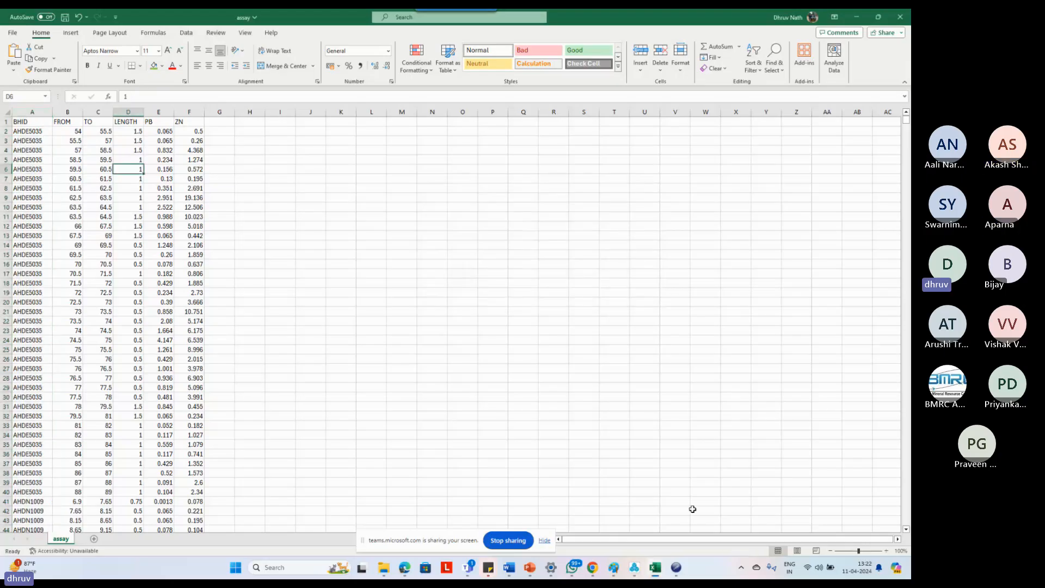
{"action": "mouse_move", "coordinate": [680, 570]}
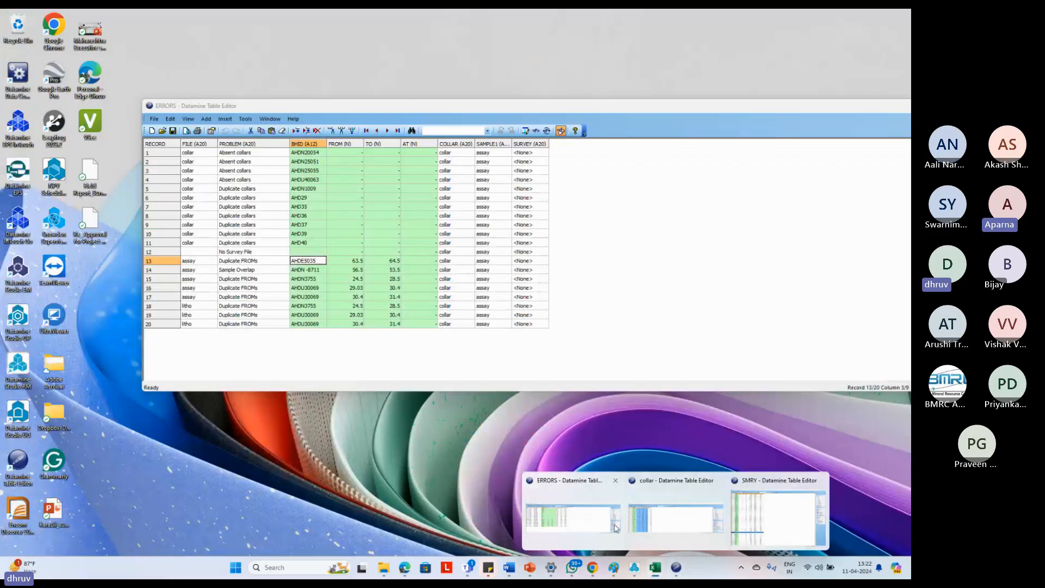
{"action": "left_click", "coordinate": [599, 520]}
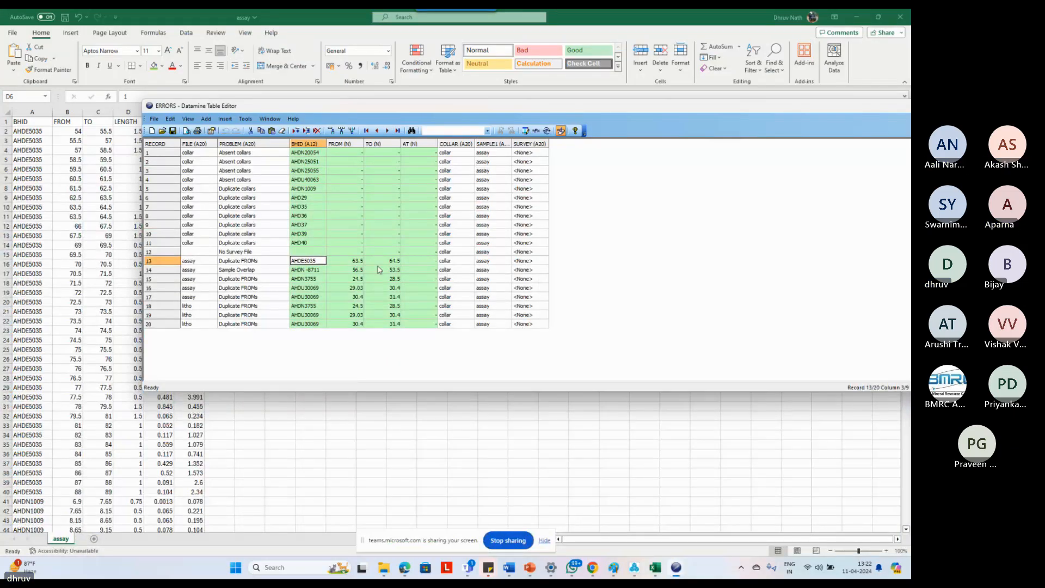
{"action": "left_click", "coordinate": [112, 190]}
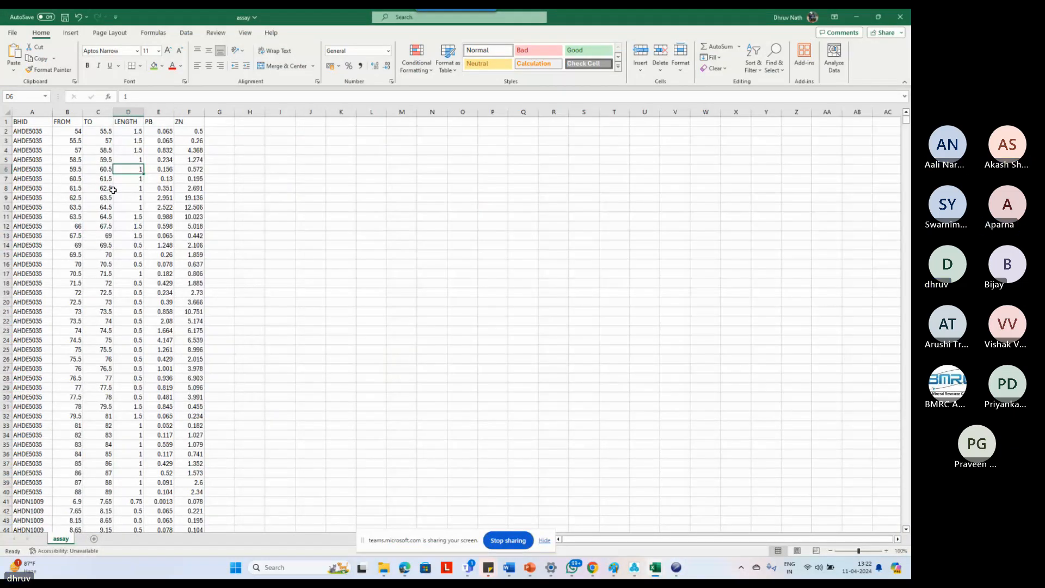
{"action": "left_click", "coordinate": [75, 207]}
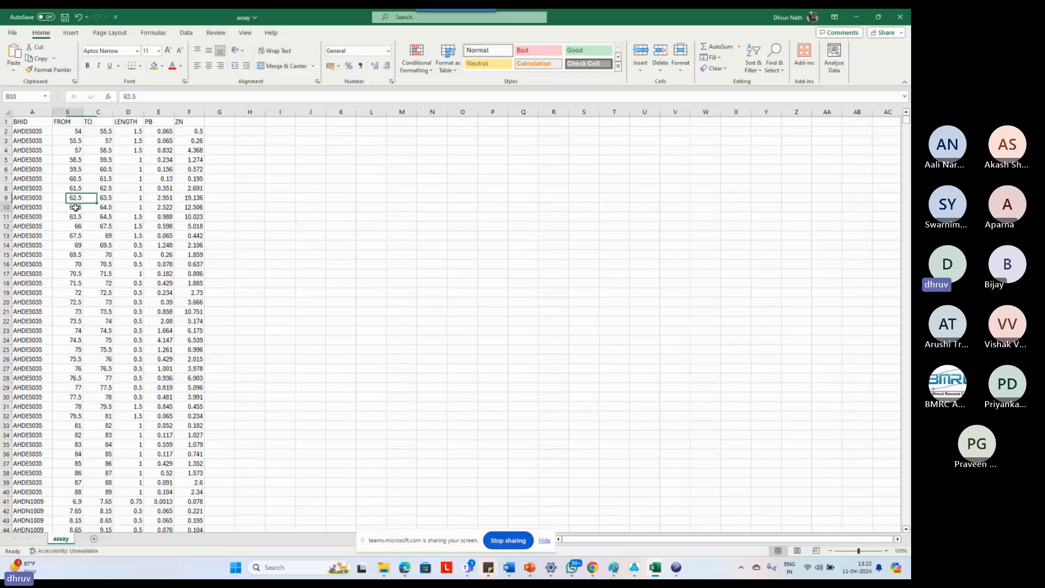
{"action": "left_click_drag", "start_coordinate": [75, 208], "coordinate": [98, 216]}
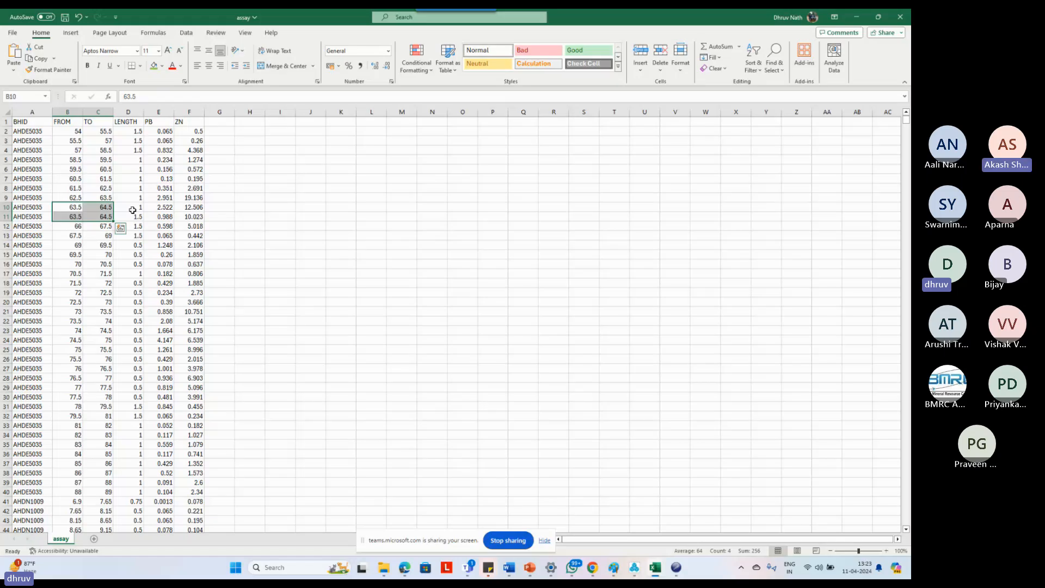
Compare the FROM, TO, LENGTH, PB and ZN values of the duplicate AHDE5035 intervals in assay rows 10 and 11.
{"action": "left_click_drag", "start_coordinate": [131, 208], "coordinate": [132, 215]}
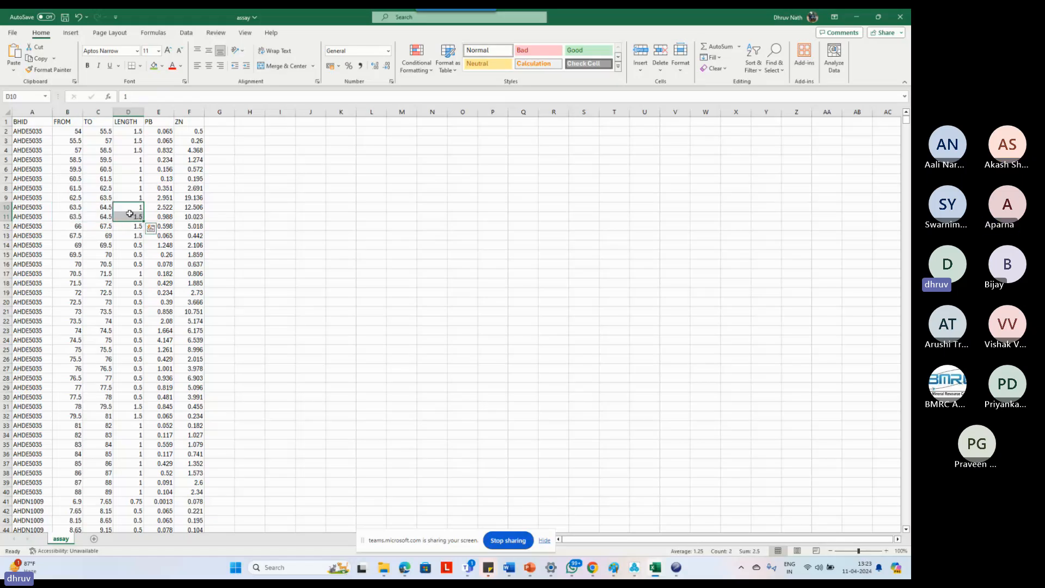
{"action": "left_click", "coordinate": [131, 216]}
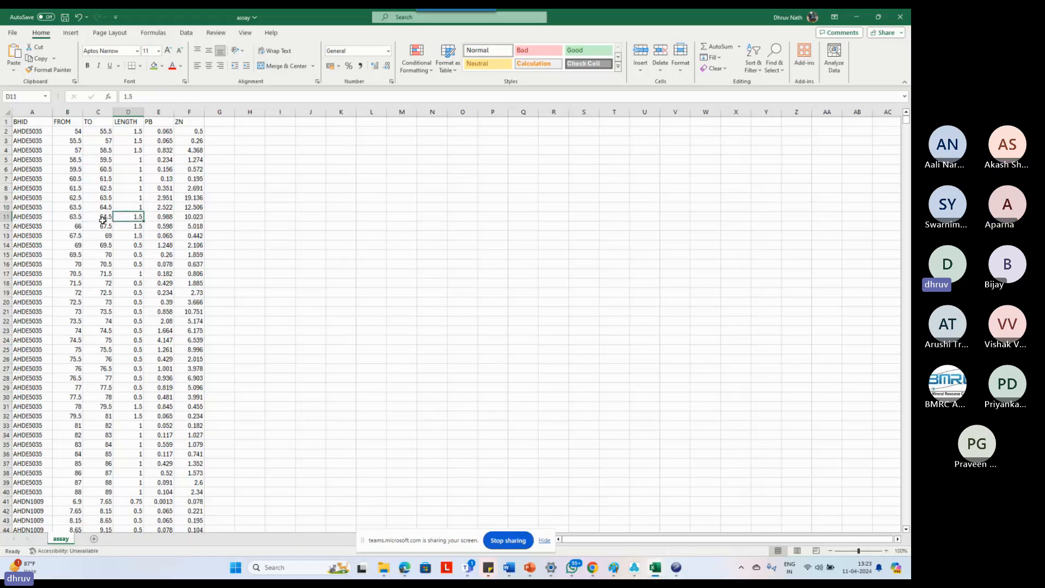
{"action": "left_click", "coordinate": [159, 219]}
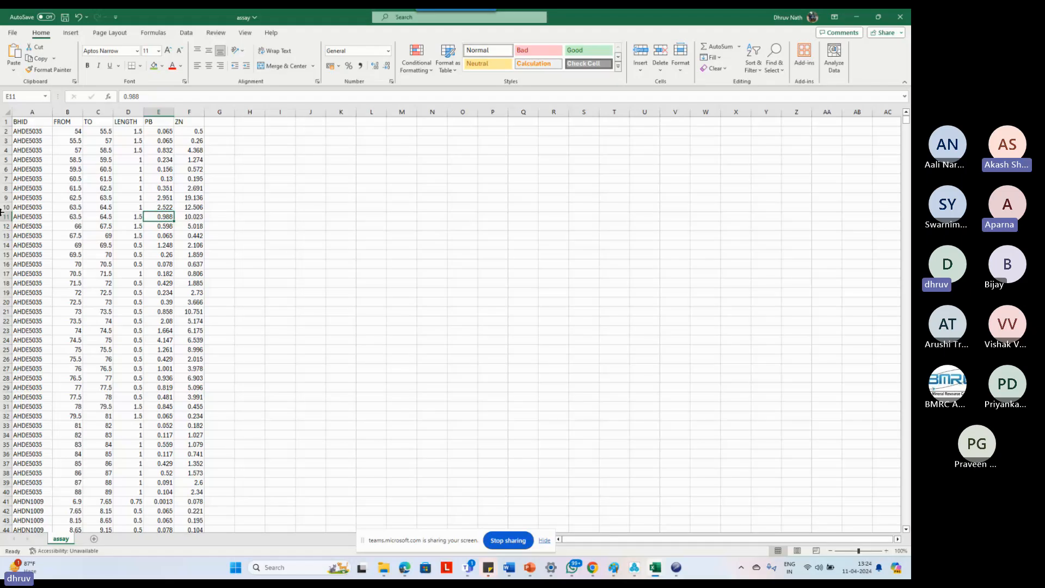
{"action": "left_click_drag", "start_coordinate": [66, 216], "coordinate": [176, 216]}
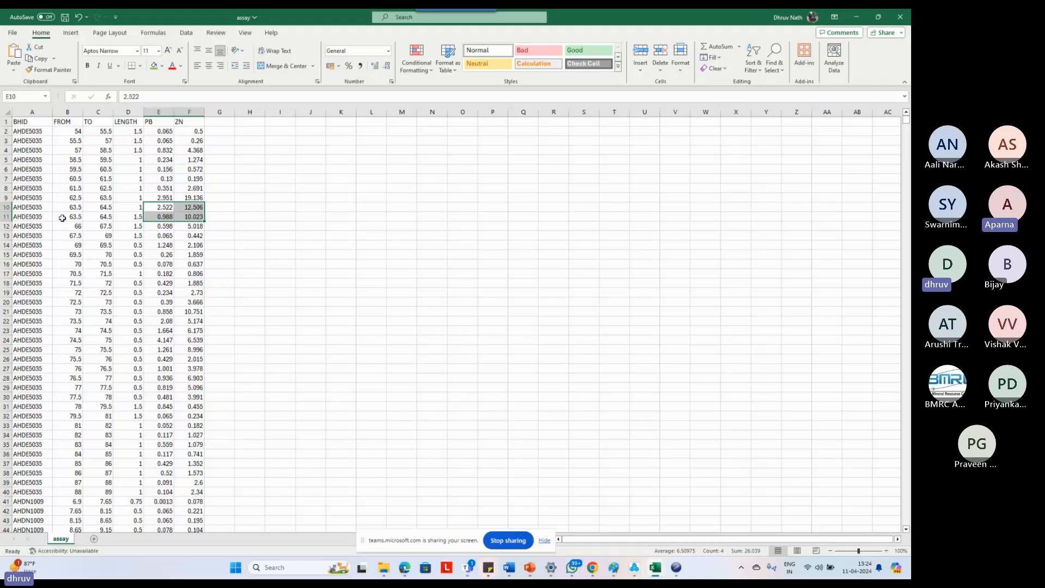
{"action": "left_click_drag", "start_coordinate": [62, 218], "coordinate": [103, 218]}
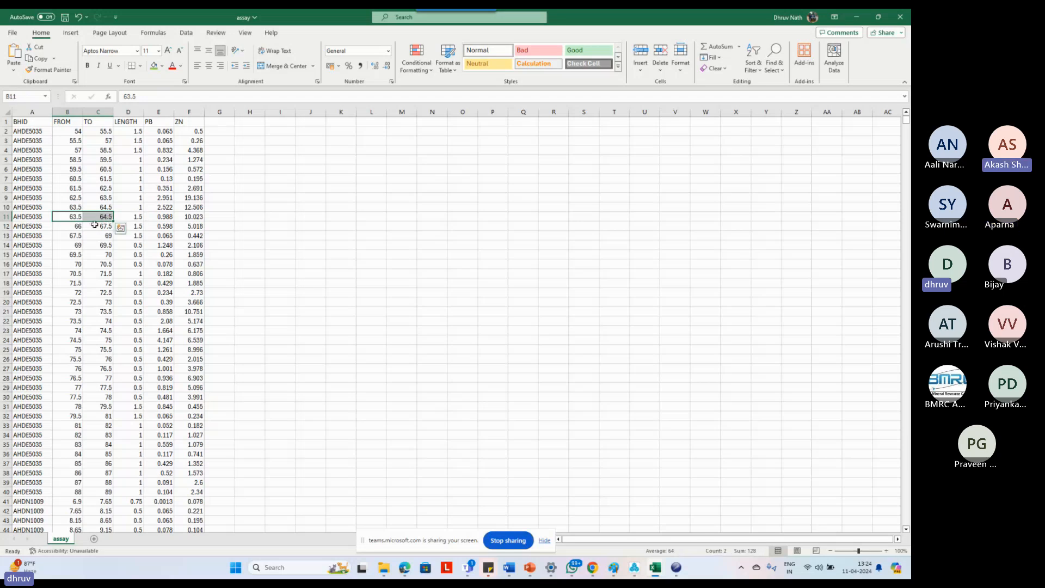
{"action": "left_click", "coordinate": [132, 210]}
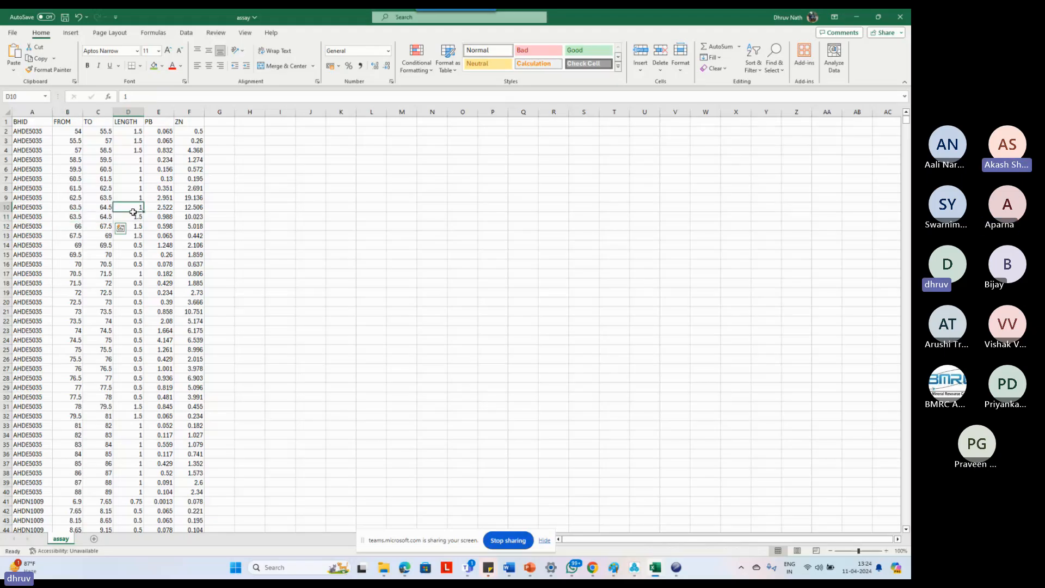
{"action": "left_click_drag", "start_coordinate": [133, 212], "coordinate": [132, 237]}
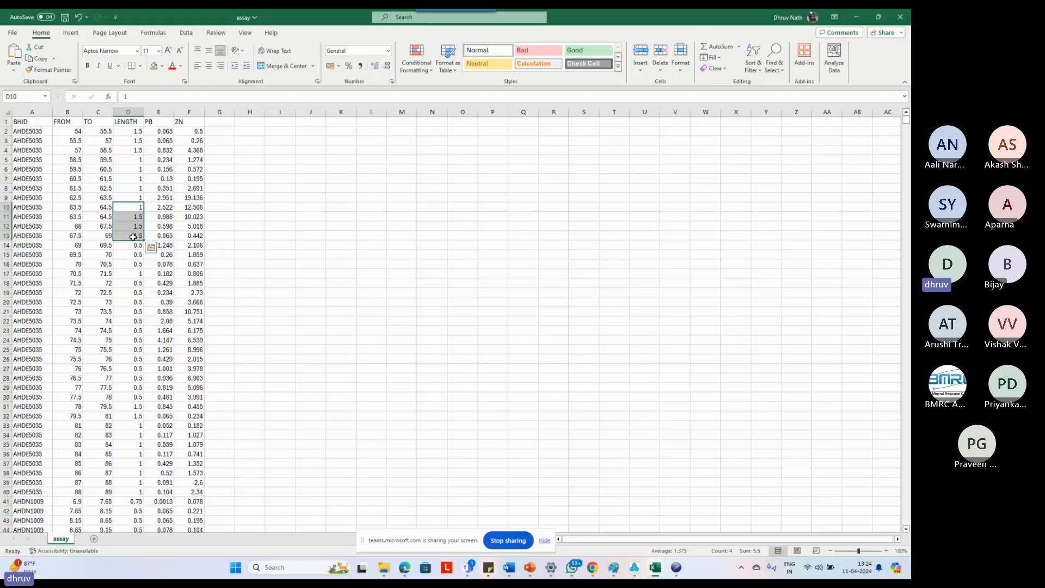
{"action": "left_click", "coordinate": [85, 216]}
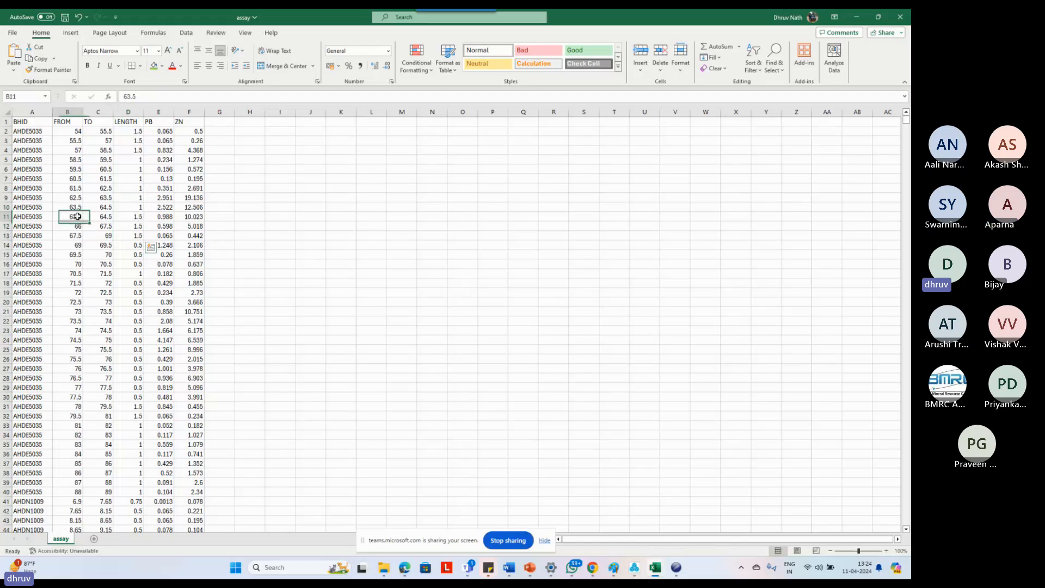
Correct the duplicate AHDE5035 interval in row 11 by setting FROM to 64.5 and TO to 66, and check the neighbouring intervals.
{"action": "left_click", "coordinate": [101, 207]}
{"action": "left_click", "coordinate": [75, 217]}
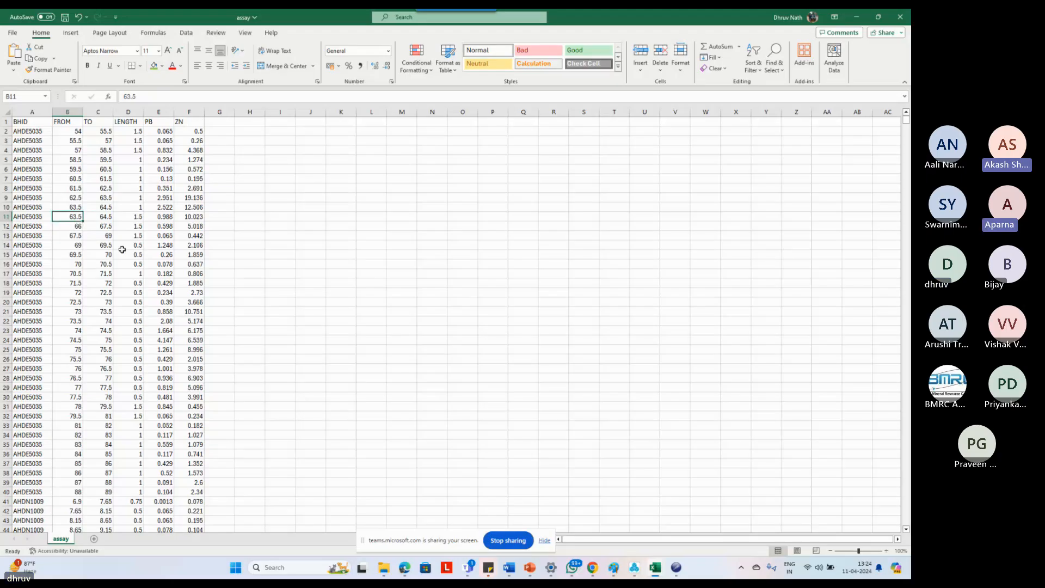
{"action": "type", "text": "64"}
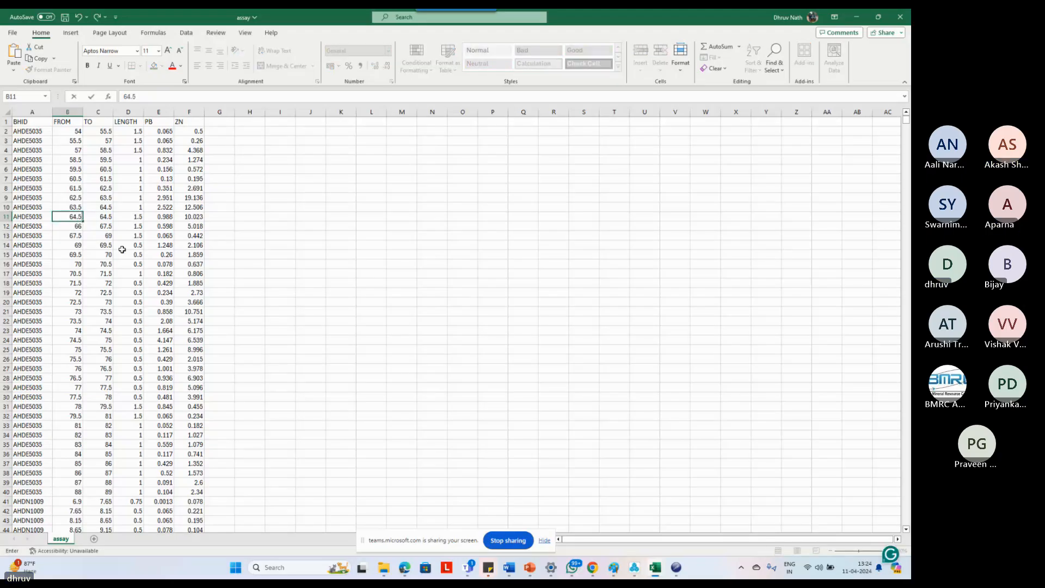
{"action": "key", "text": "Tab"}
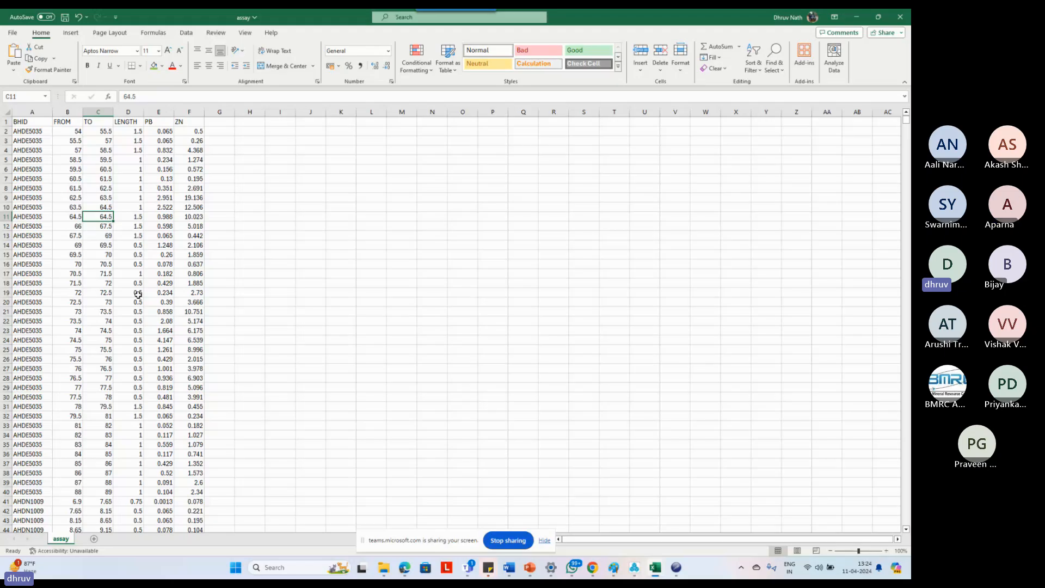
{"action": "type", "text": "66"}
{"action": "key", "text": "Return"}
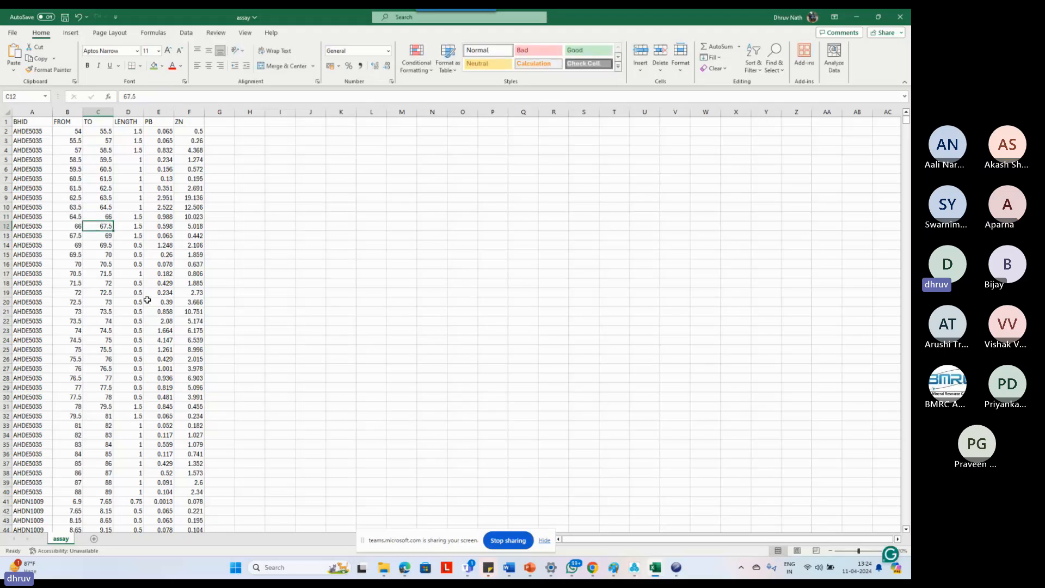
{"action": "left_click_drag", "start_coordinate": [67, 169], "coordinate": [96, 274]}
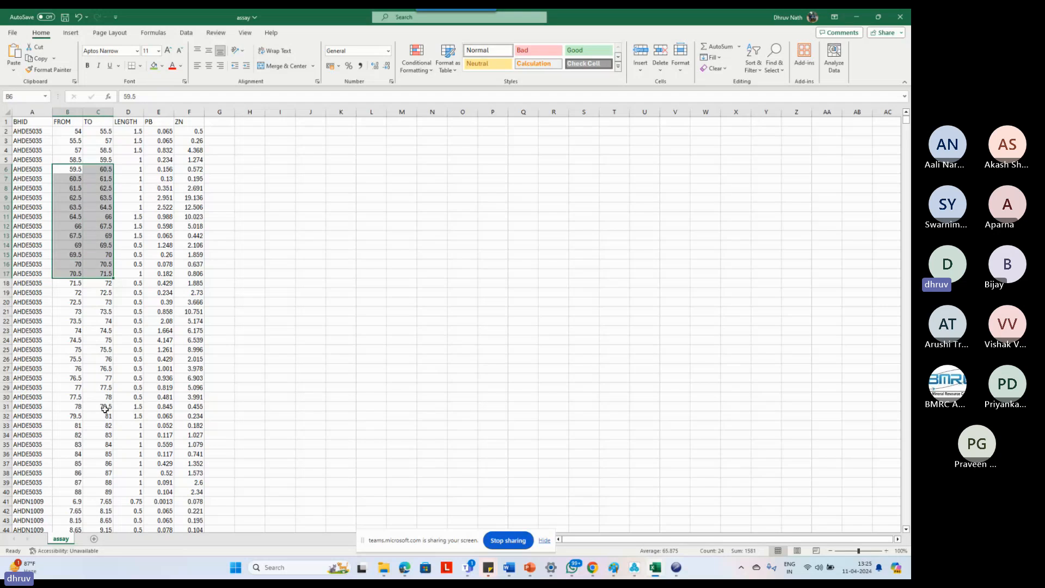
{"action": "left_click", "coordinate": [281, 321]}
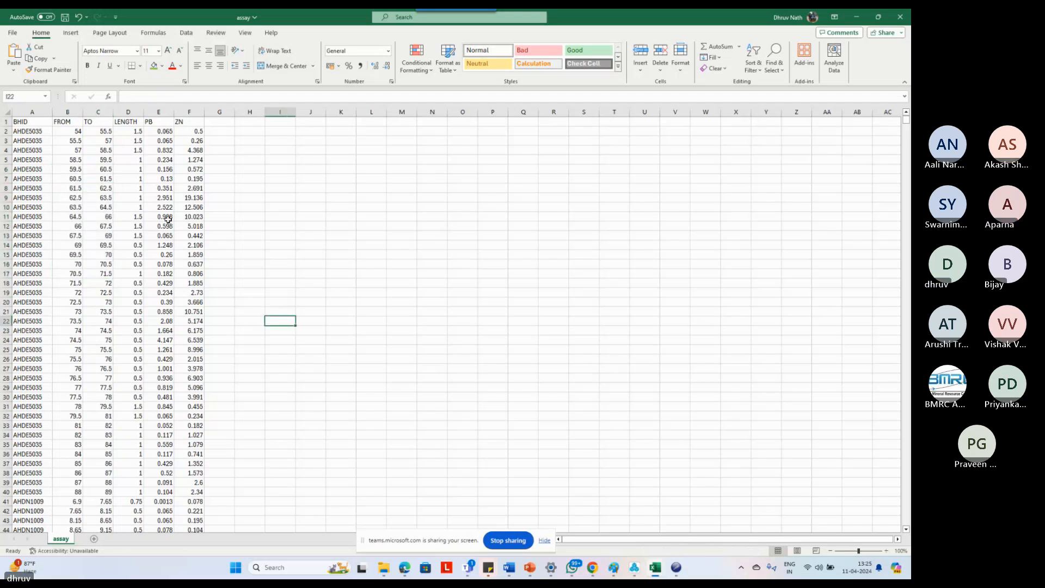
Highlight the corrected AHDE5035 record in A11:F11 with a green fill and review the surrounding FROM and TO values.
{"action": "left_click", "coordinate": [158, 217]}
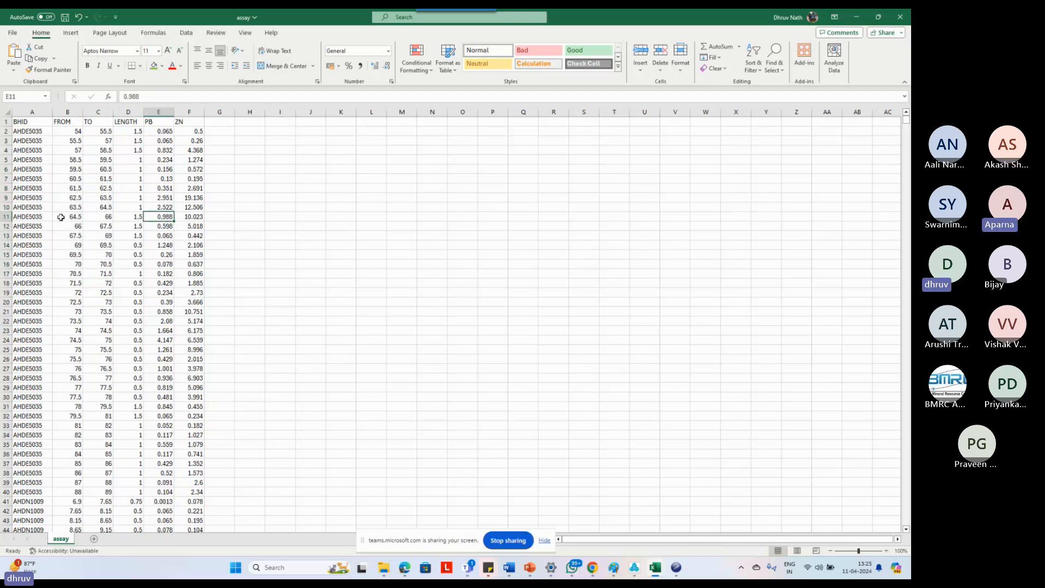
{"action": "left_click_drag", "start_coordinate": [46, 217], "coordinate": [181, 218]}
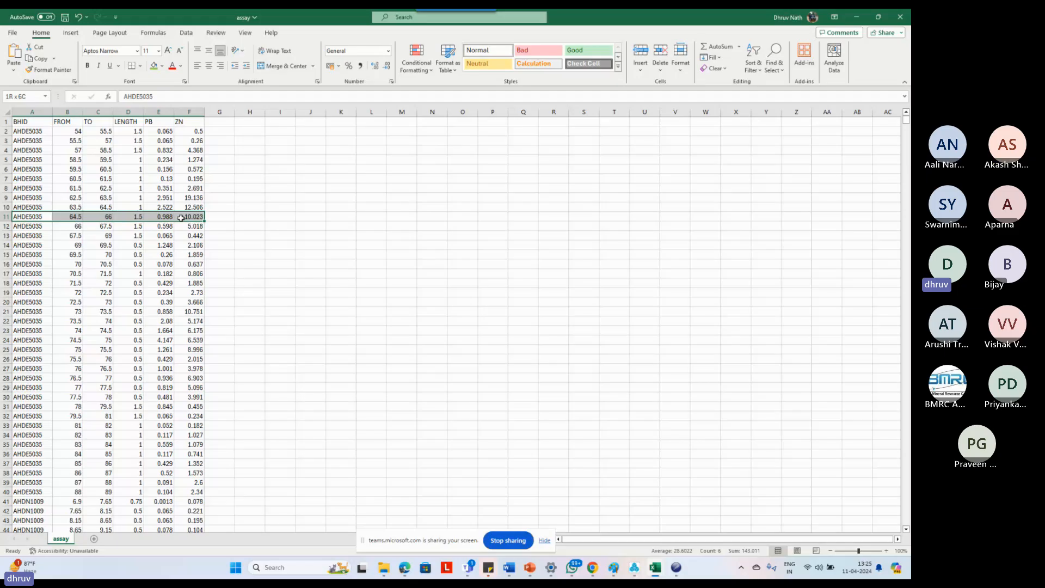
{"action": "left_click", "coordinate": [154, 66]}
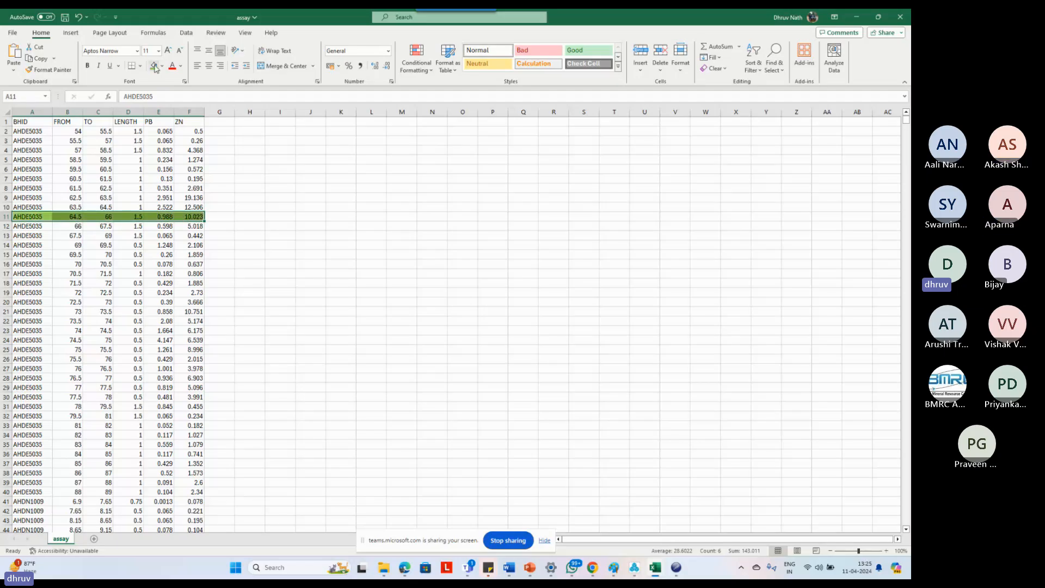
{"action": "left_click", "coordinate": [310, 235]}
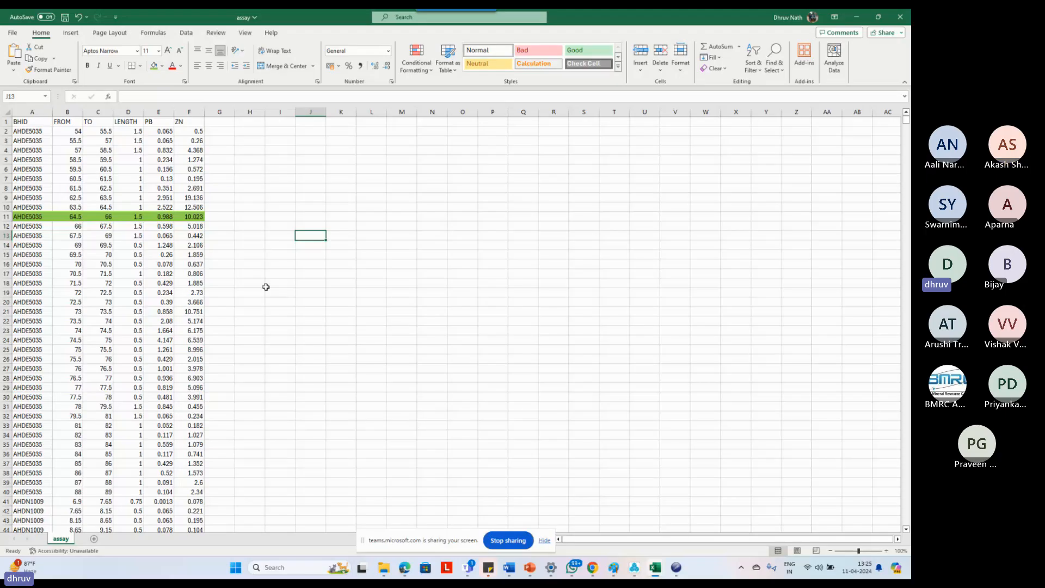
{"action": "left_click_drag", "start_coordinate": [69, 198], "coordinate": [103, 249]}
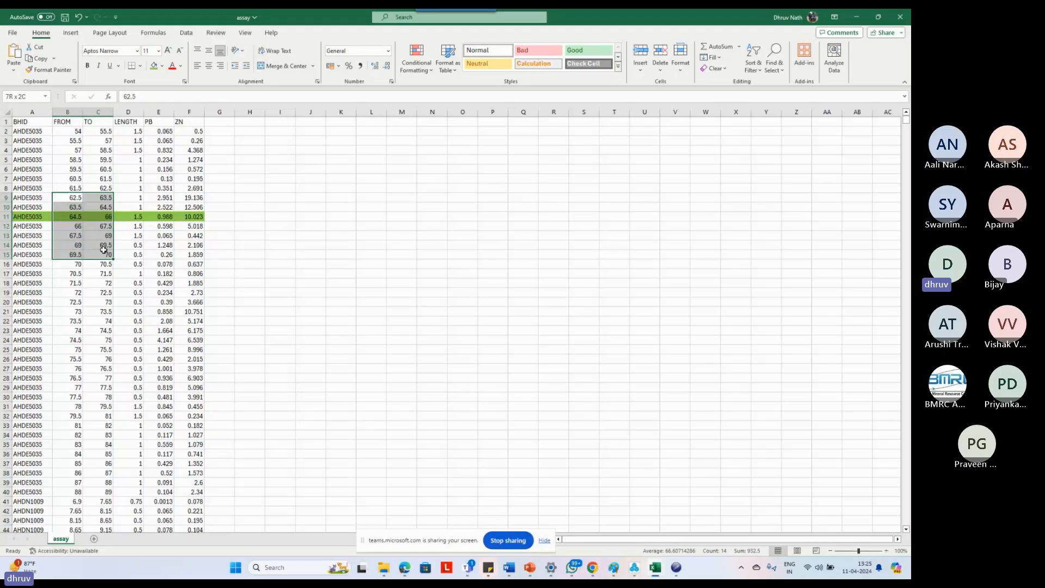
{"action": "left_click", "coordinate": [340, 255]}
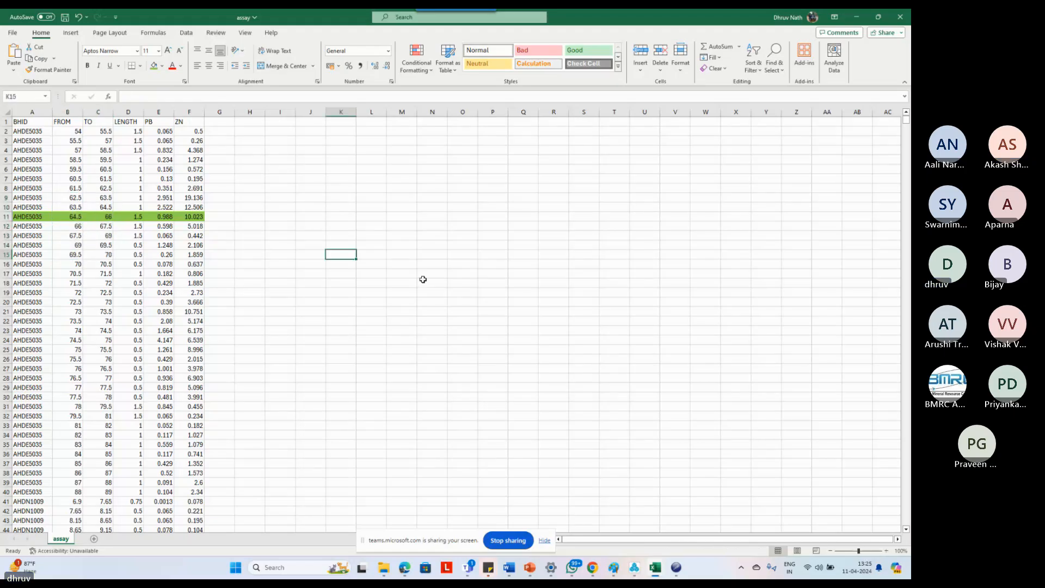
Switch to the Datamine ERRORS table and copy the BHID AHDN -8711 from the assay Sample Overlap record.
{"action": "mouse_move", "coordinate": [677, 567]}
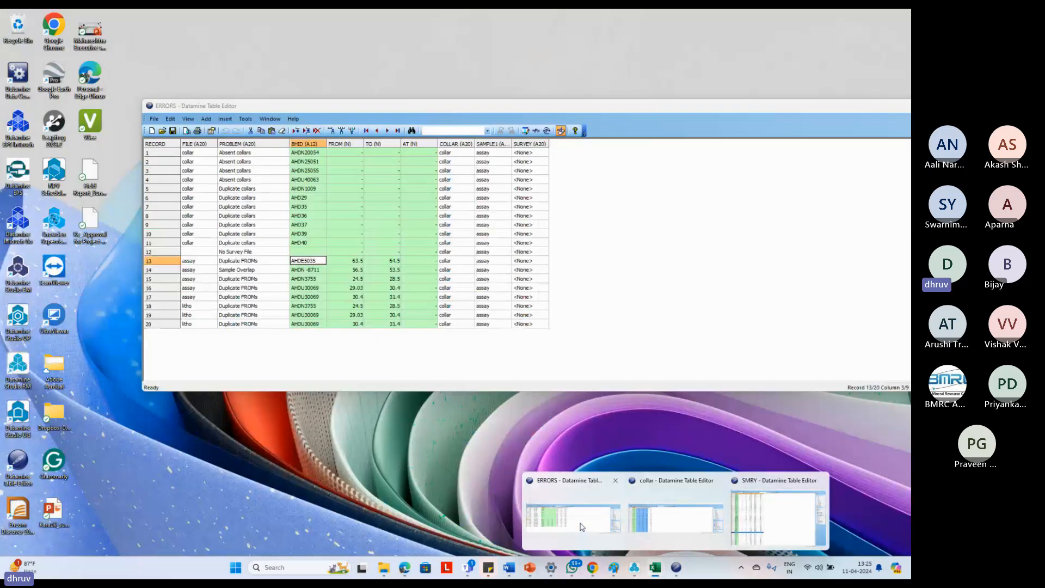
{"action": "left_click", "coordinate": [581, 527]}
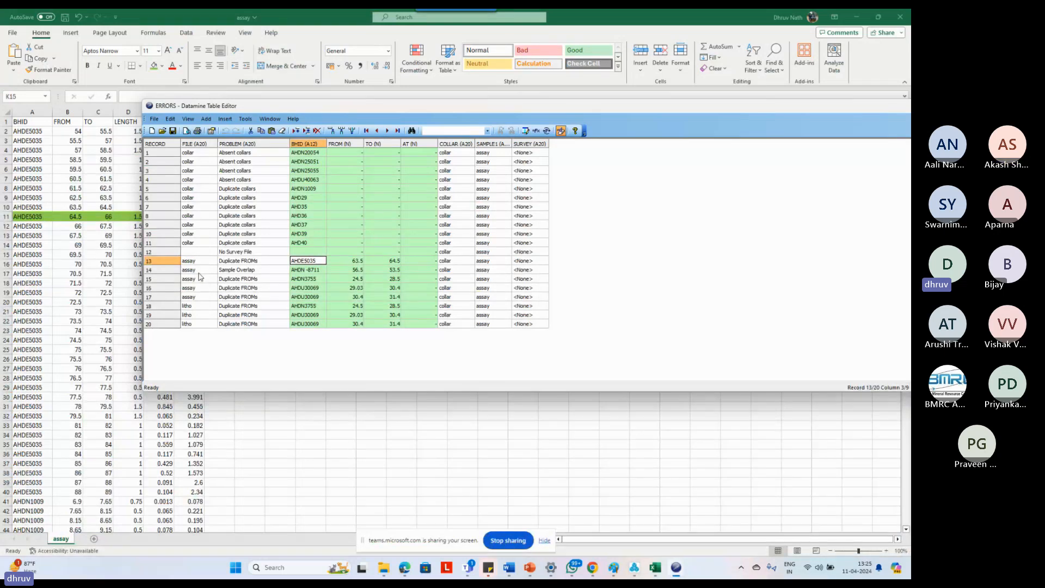
{"action": "left_click", "coordinate": [321, 271]}
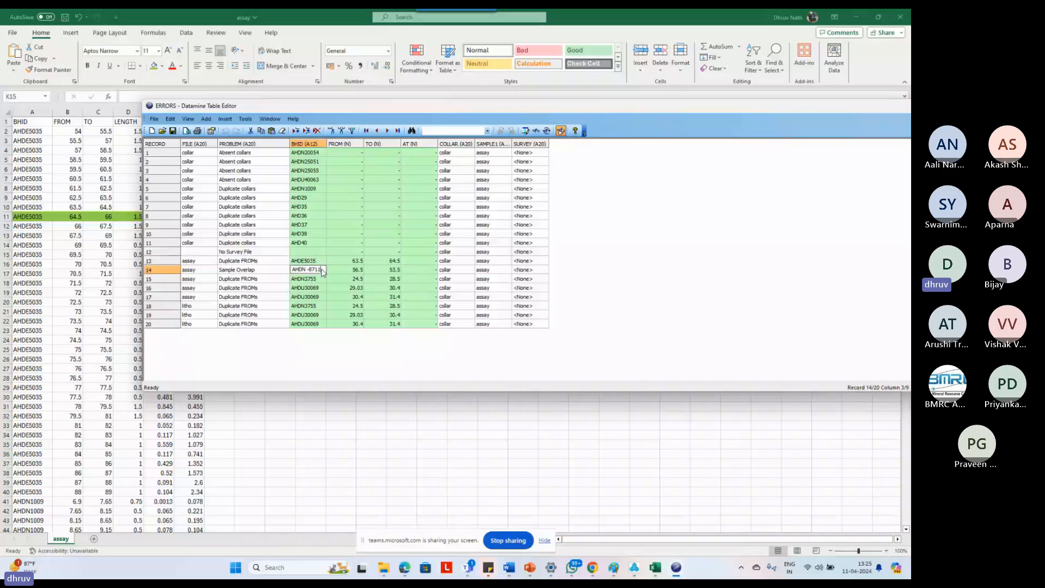
{"action": "double_click", "coordinate": [321, 271]}
{"action": "key", "text": "ctrl+c"}
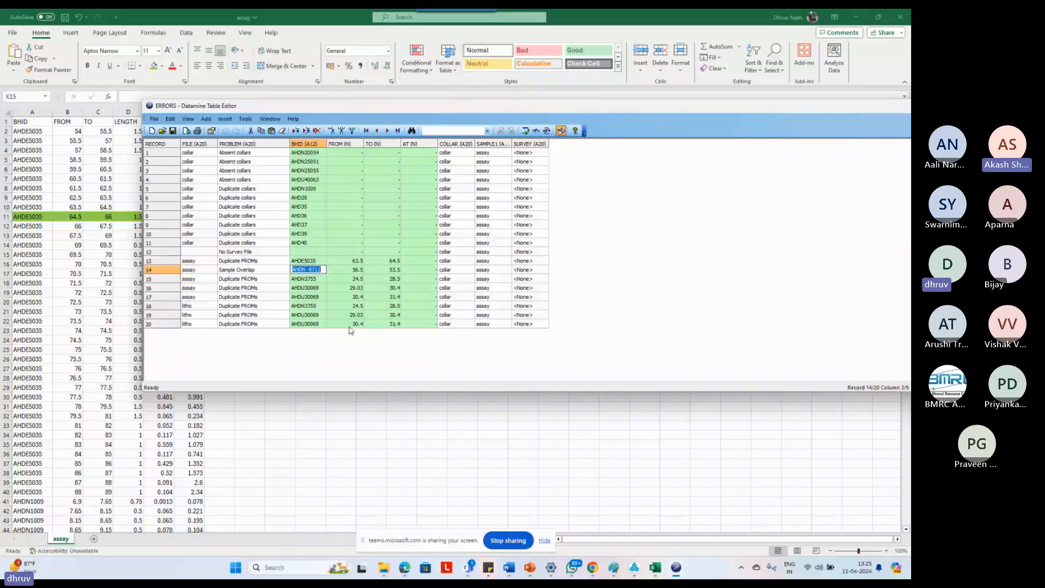
{"action": "left_click", "coordinate": [321, 271]}
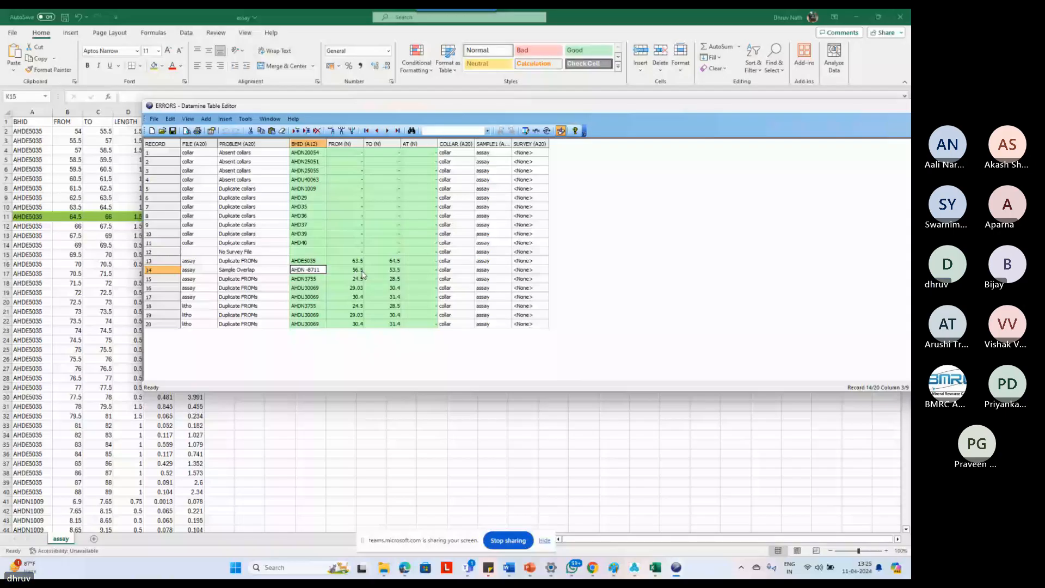
Return to the assay sheet in Excel and search the BHID column for AHDN -8711.
{"action": "left_click", "coordinate": [33, 112]}
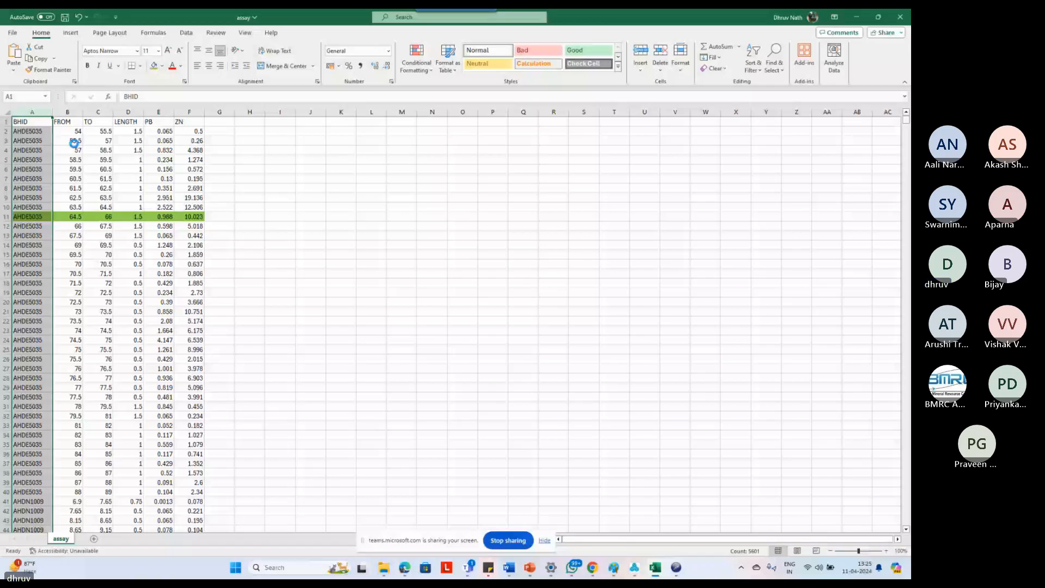
{"action": "key", "text": "ctrl+f"}
{"action": "key", "text": "ctrl+v"}
{"action": "key", "text": "Return"}
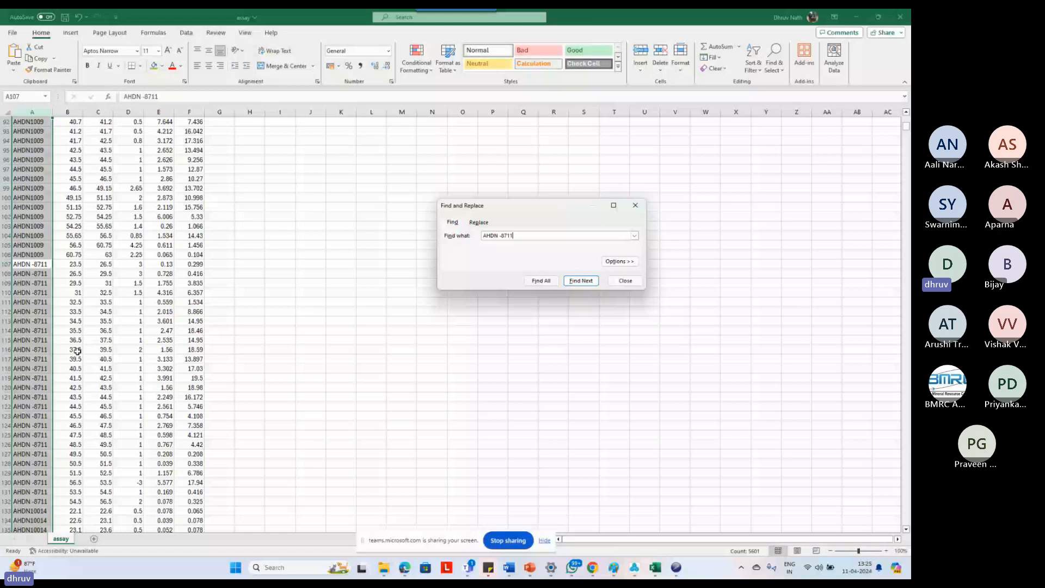
Locate the overlapping AHDN -8711 interval in row 130 and set its FROM value to 52.5.
{"action": "scroll", "coordinate": [77, 352], "scroll_direction": "down", "scroll_amount": 3}
{"action": "left_click", "coordinate": [71, 397]}
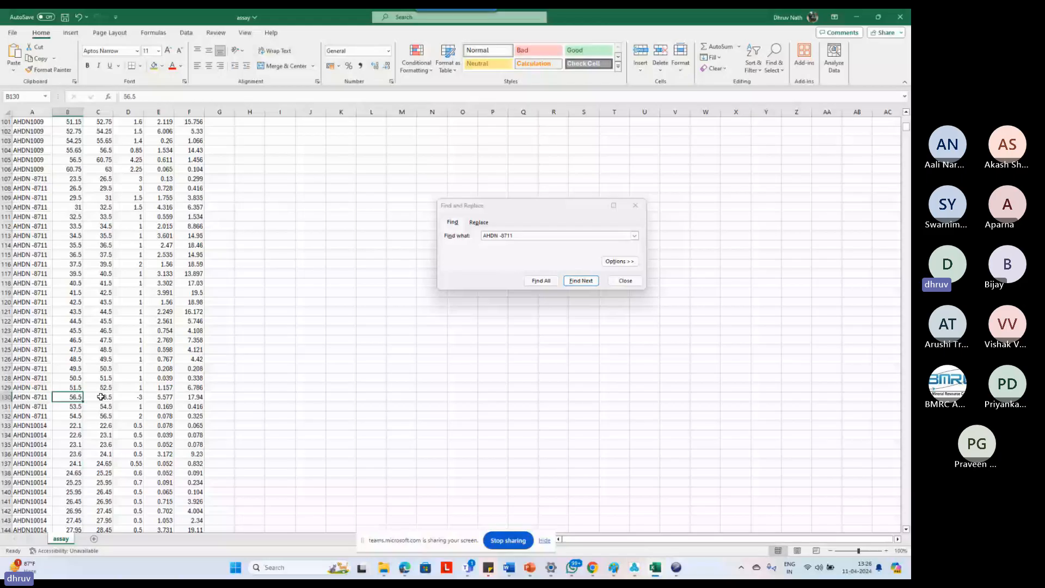
{"action": "left_click", "coordinate": [6, 397]}
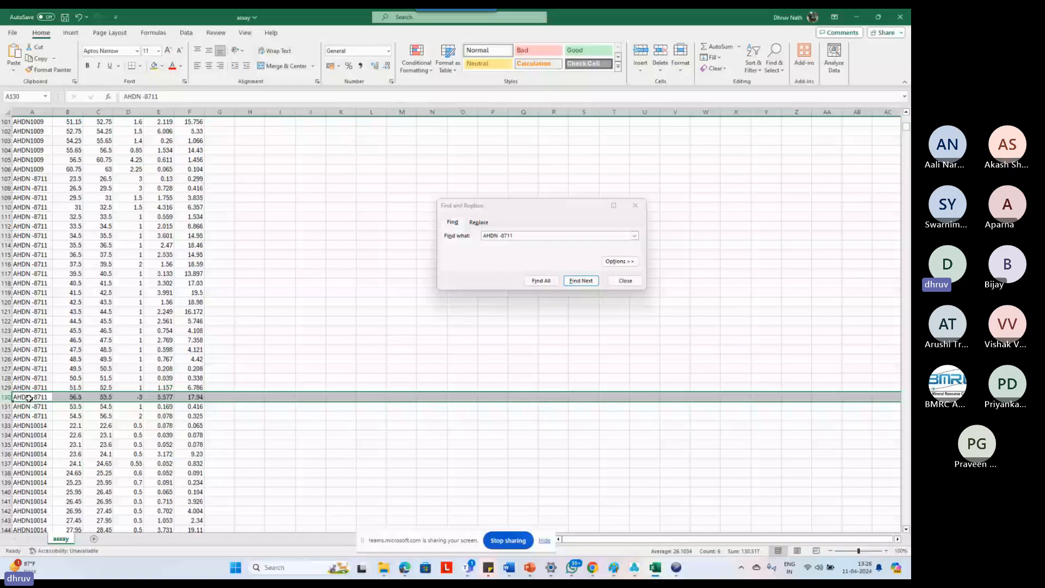
{"action": "scroll", "coordinate": [125, 383], "scroll_direction": "down", "scroll_amount": 1}
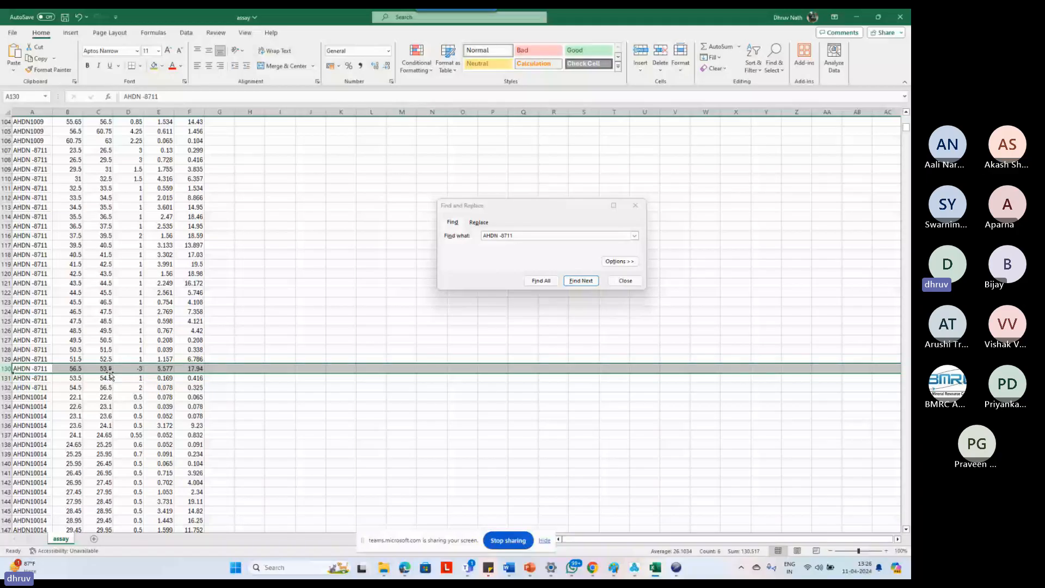
{"action": "left_click", "coordinate": [76, 368]}
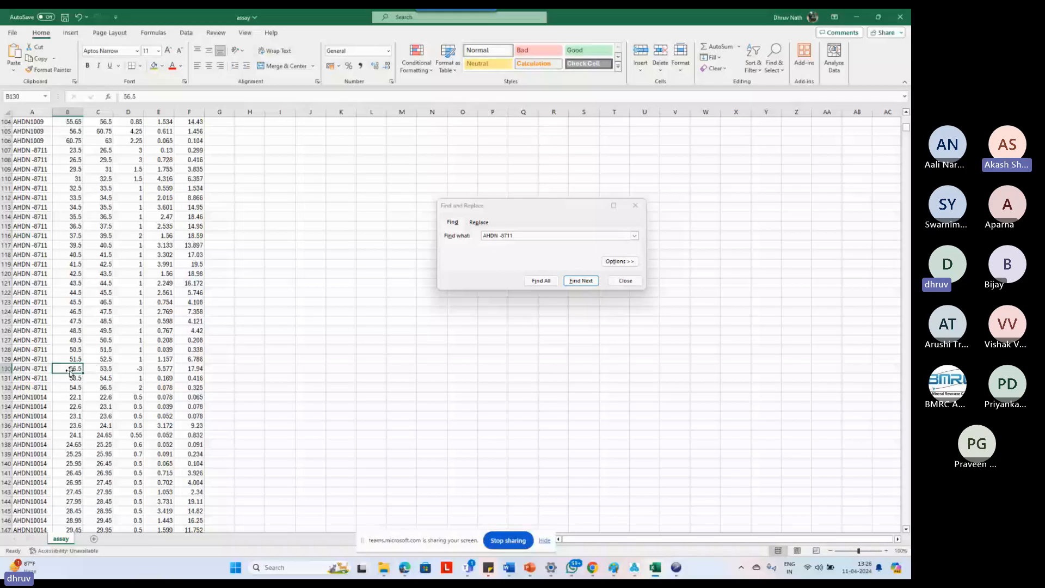
{"action": "type", "text": "5"}
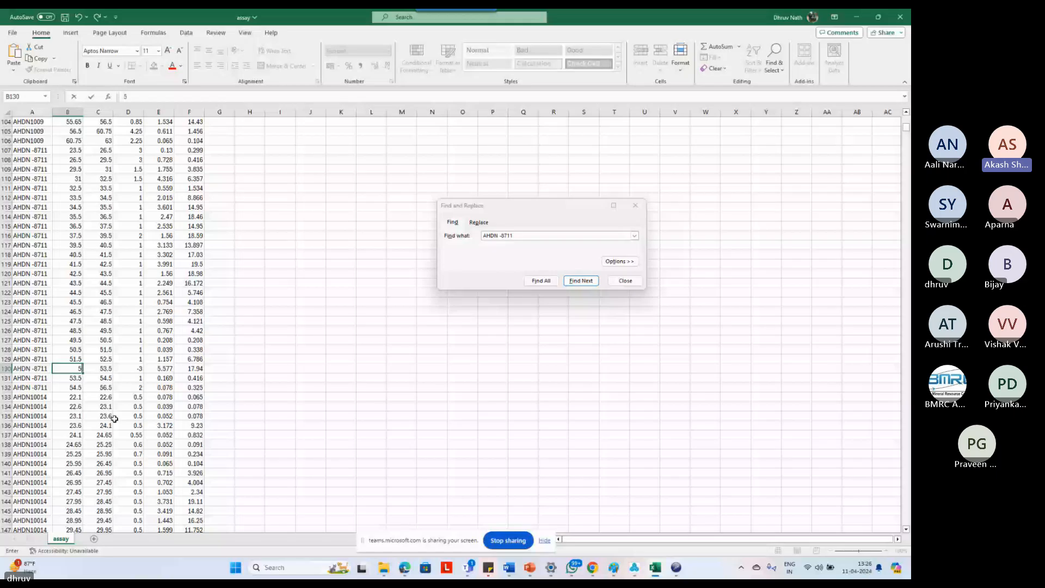
{"action": "type", "text": "2.5"}
{"action": "key", "text": "ctrl+Return"}
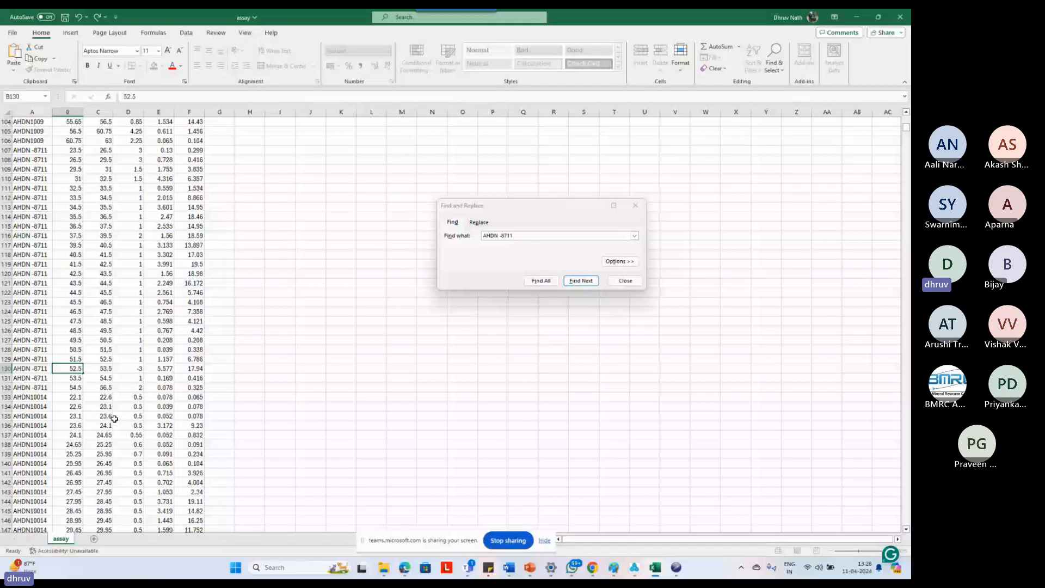
Set the LENGTH of the AHDN -8711 interval in row 130 to 1 and check the preceding interval's TO value.
{"action": "left_click", "coordinate": [128, 368]}
{"action": "type", "text": "1"}
{"action": "key", "text": "Return"}
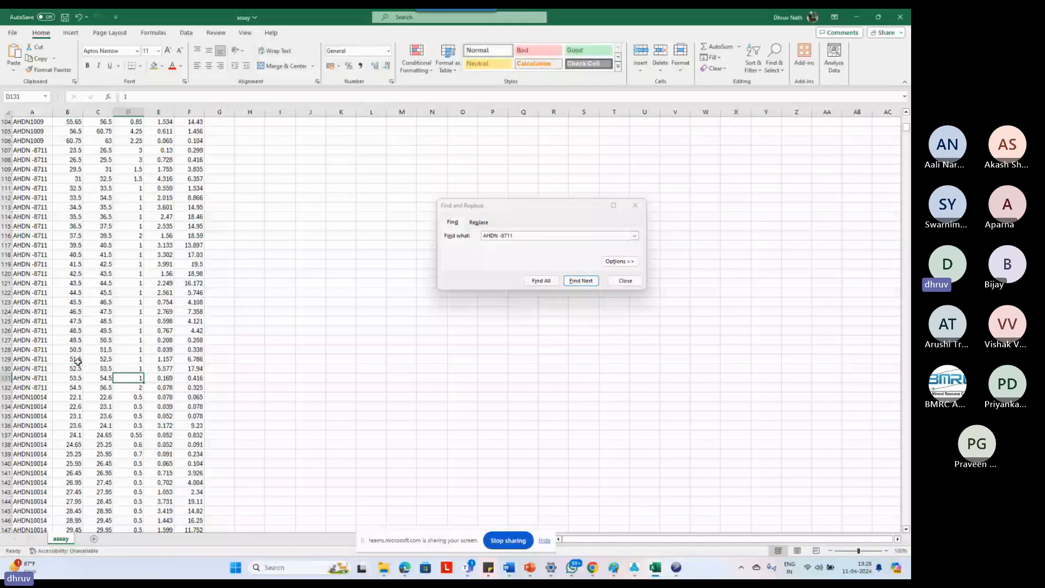
{"action": "left_click", "coordinate": [104, 360]}
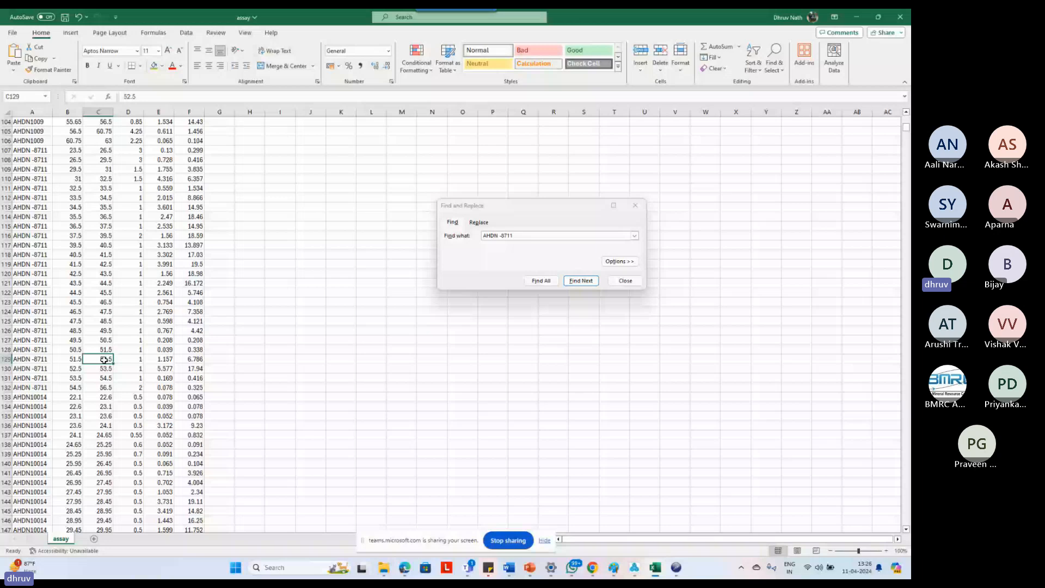
Check the AHDN -8711 intervals below row 130 and fill the corrected row's cells A130 to F130 with green.
{"action": "left_click", "coordinate": [73, 378]}
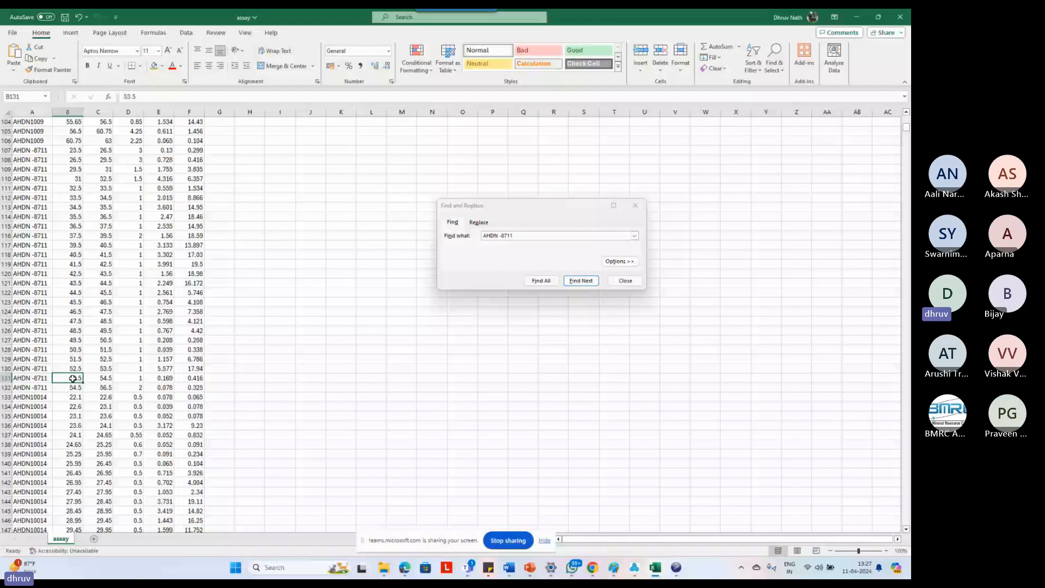
{"action": "left_click", "coordinate": [98, 387]}
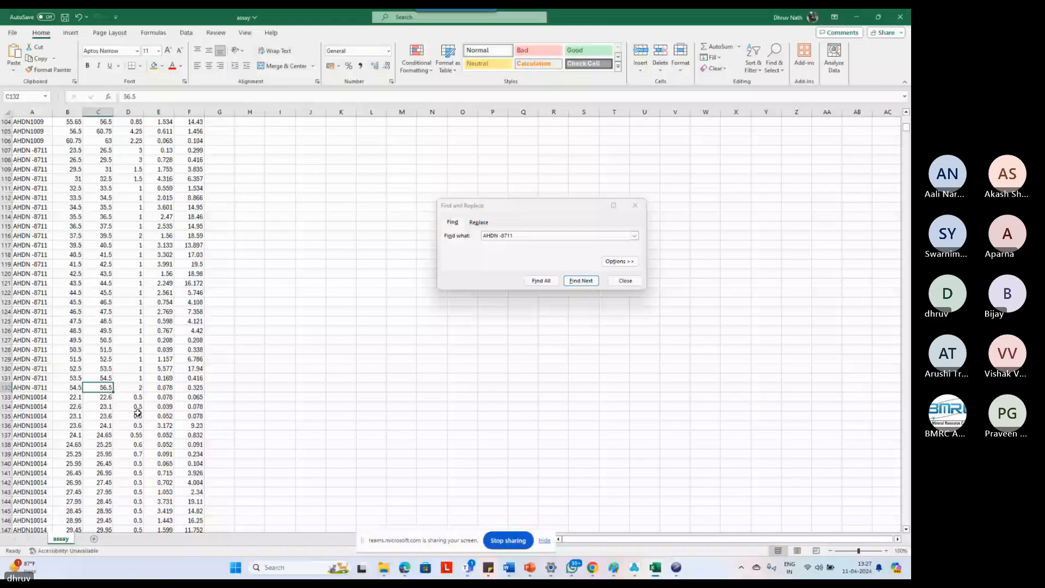
{"action": "left_click_drag", "start_coordinate": [163, 387], "coordinate": [190, 387]}
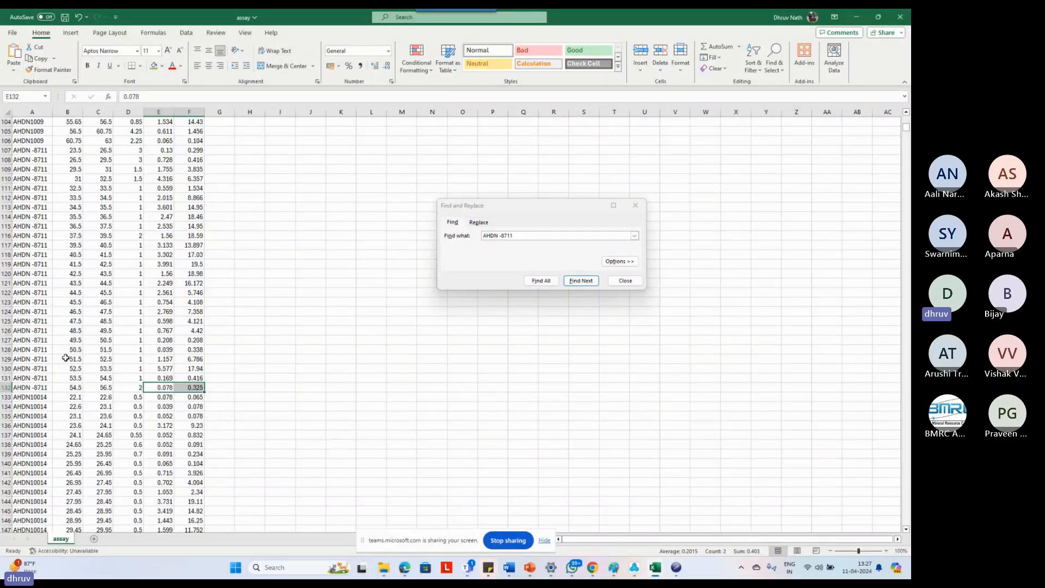
{"action": "left_click", "coordinate": [57, 369]}
{"action": "left_click_drag", "start_coordinate": [49, 369], "coordinate": [193, 368]}
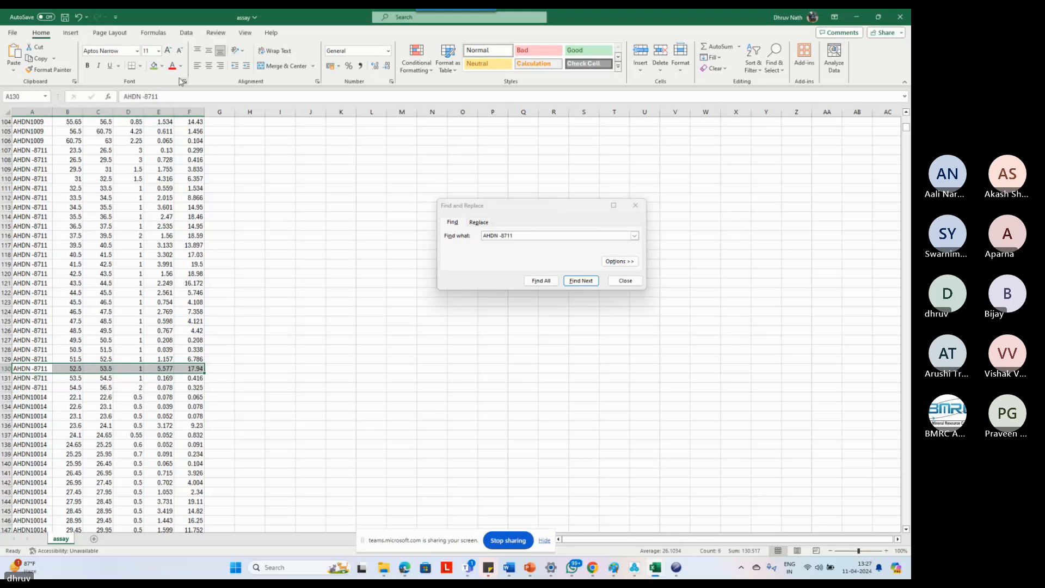
{"action": "left_click_drag", "start_coordinate": [228, 311], "coordinate": [245, 311]}
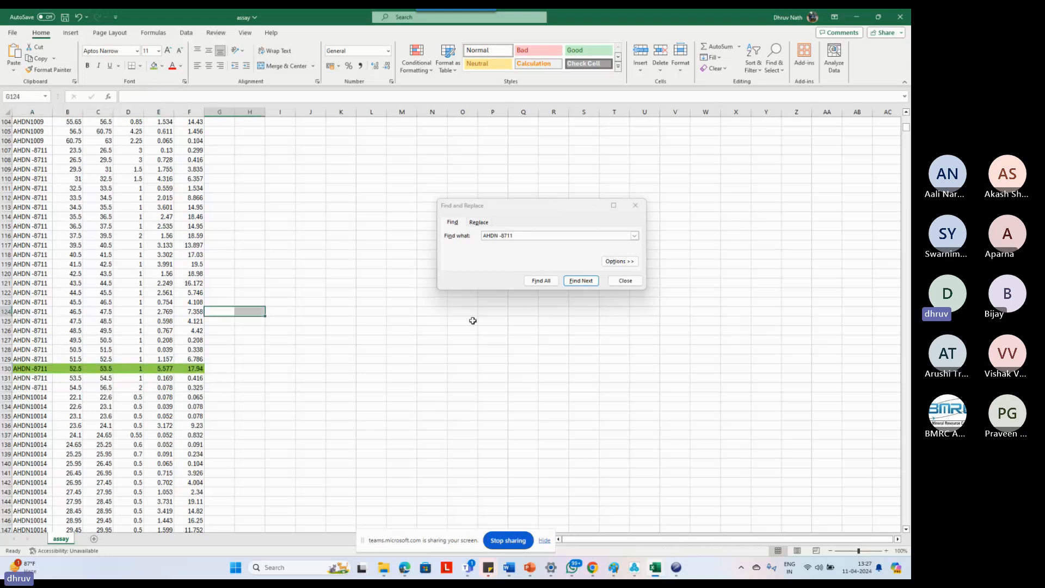
Switch to the Datamine ERRORS table and copy the BHID AHDN3755 from the assay Duplicate FROMs record.
{"action": "mouse_move", "coordinate": [625, 571]}
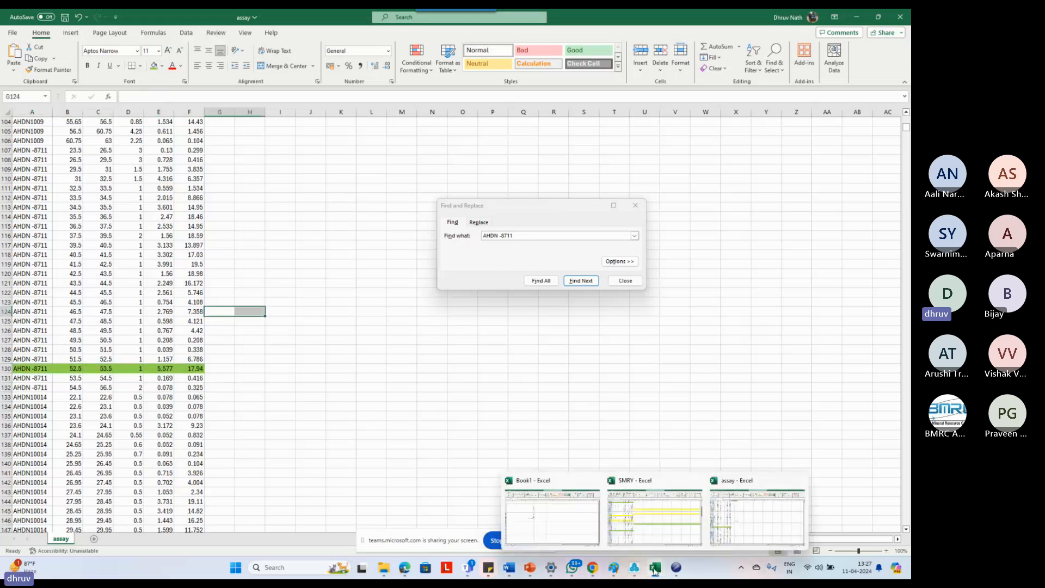
{"action": "left_click", "coordinate": [671, 529]}
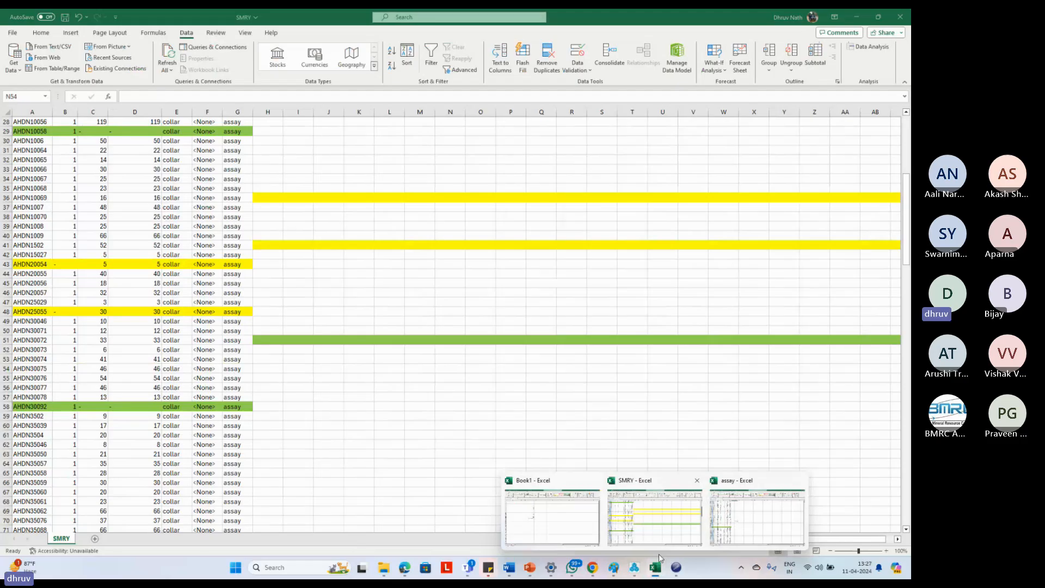
{"action": "mouse_move", "coordinate": [675, 567]}
{"action": "left_click", "coordinate": [620, 528]}
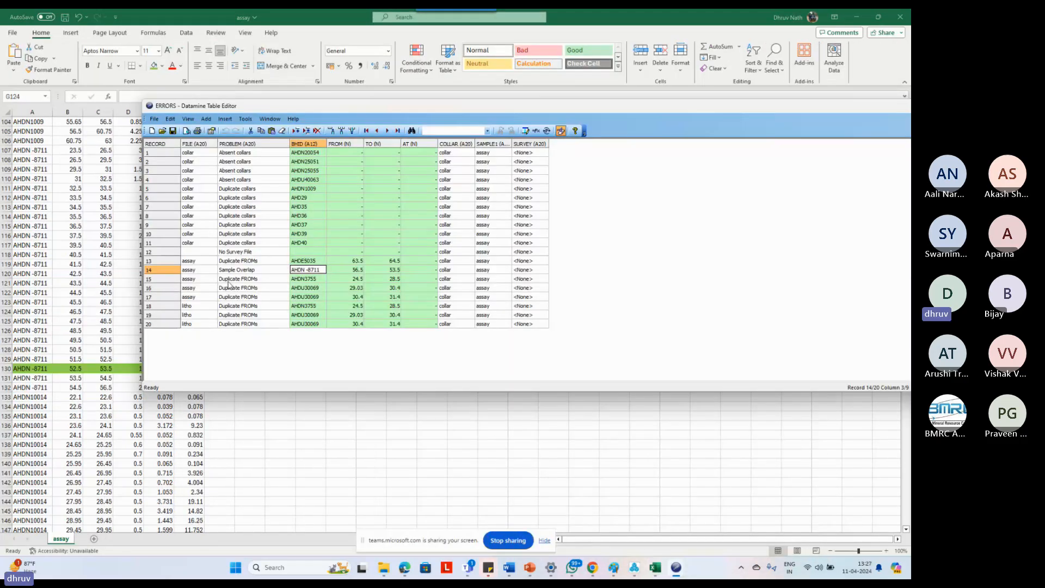
{"action": "left_click", "coordinate": [292, 282]}
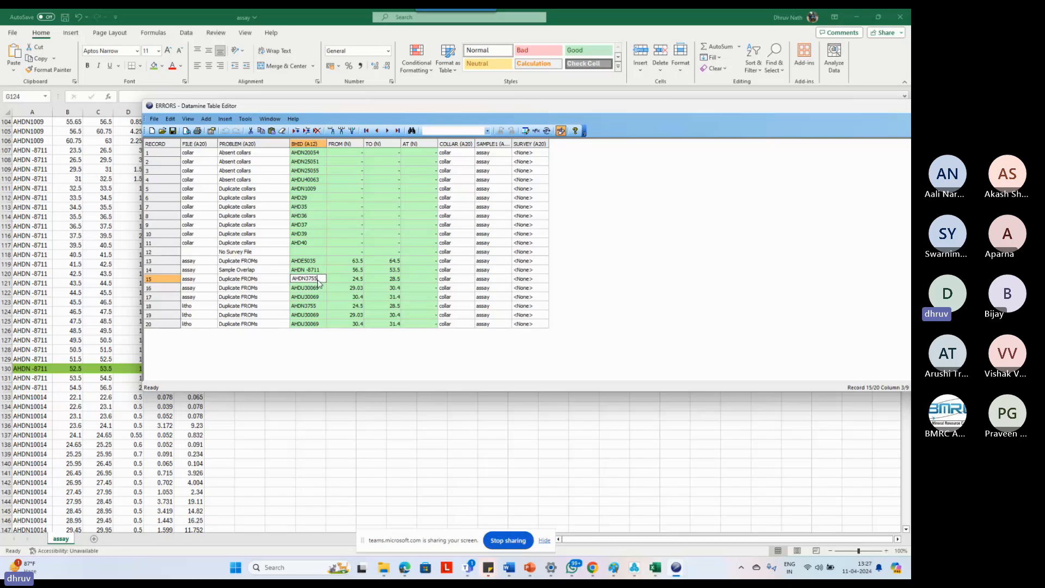
{"action": "double_click", "coordinate": [319, 283]}
{"action": "key", "text": "ctrl+c"}
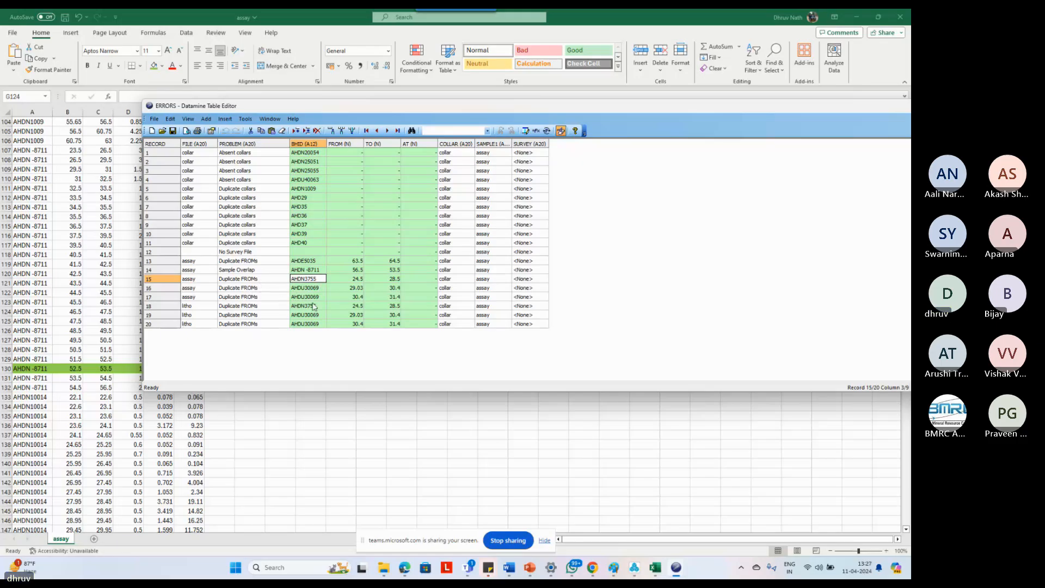
Return to the assay sheet in Excel and search the BHID column for AHDN3755.
{"action": "left_click", "coordinate": [319, 467]}
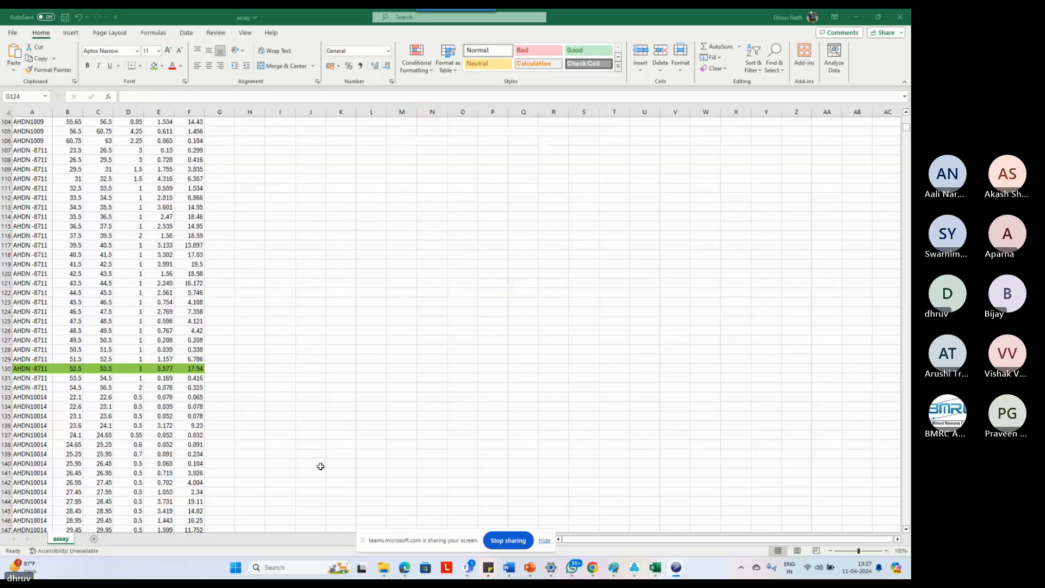
{"action": "left_click", "coordinate": [43, 113]}
{"action": "left_click", "coordinate": [501, 236]}
{"action": "key", "text": "ctrl+a"}
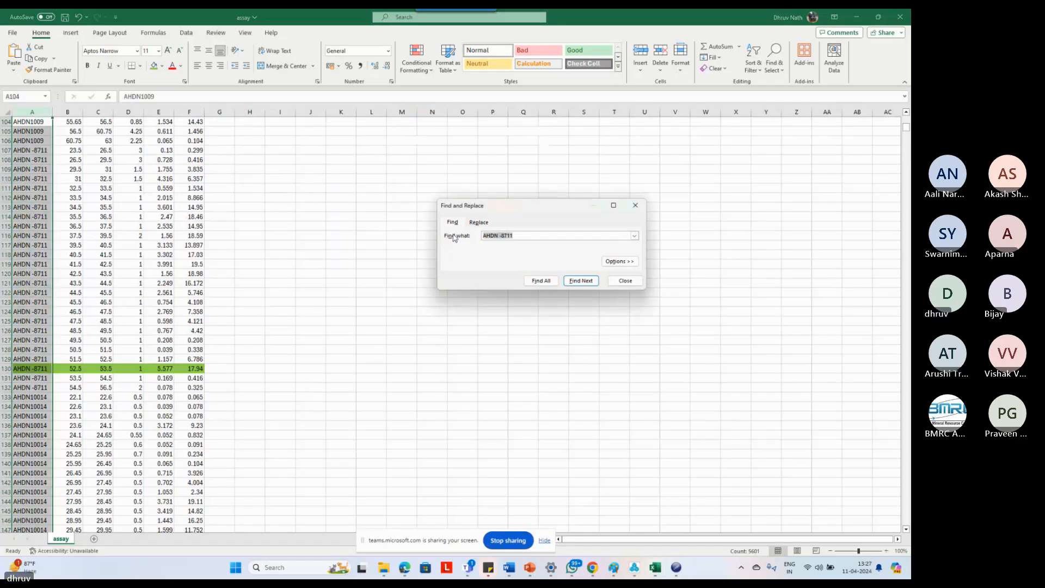
{"action": "key", "text": "ctrl+v"}
{"action": "key", "text": "Return"}
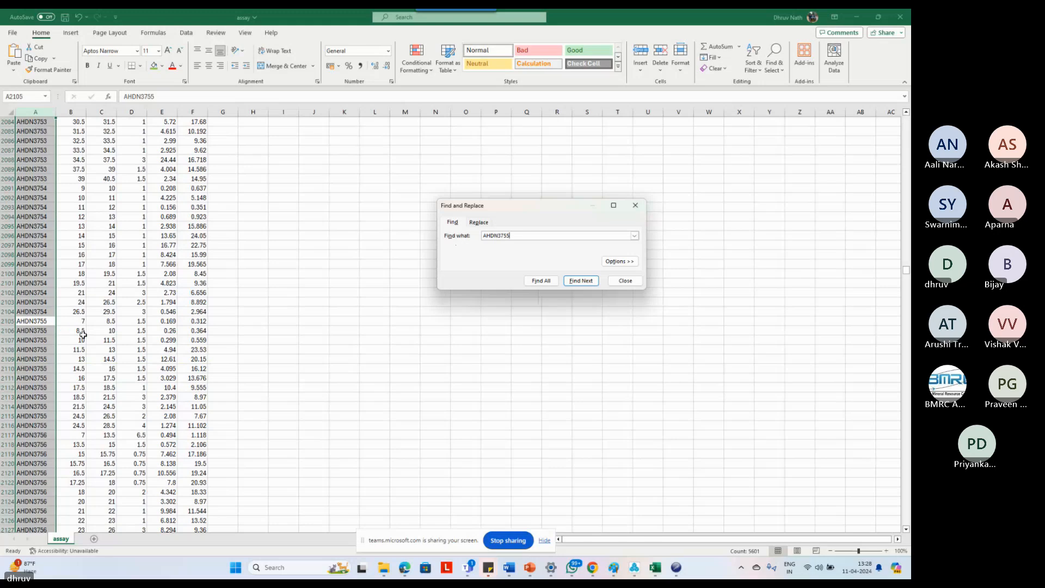
Compare the FROM and TO of the AHDN3755 record in the Datamine ERRORS table with the intervals in the assay sheet.
{"action": "mouse_move", "coordinate": [634, 567]}
{"action": "left_click", "coordinate": [573, 517]}
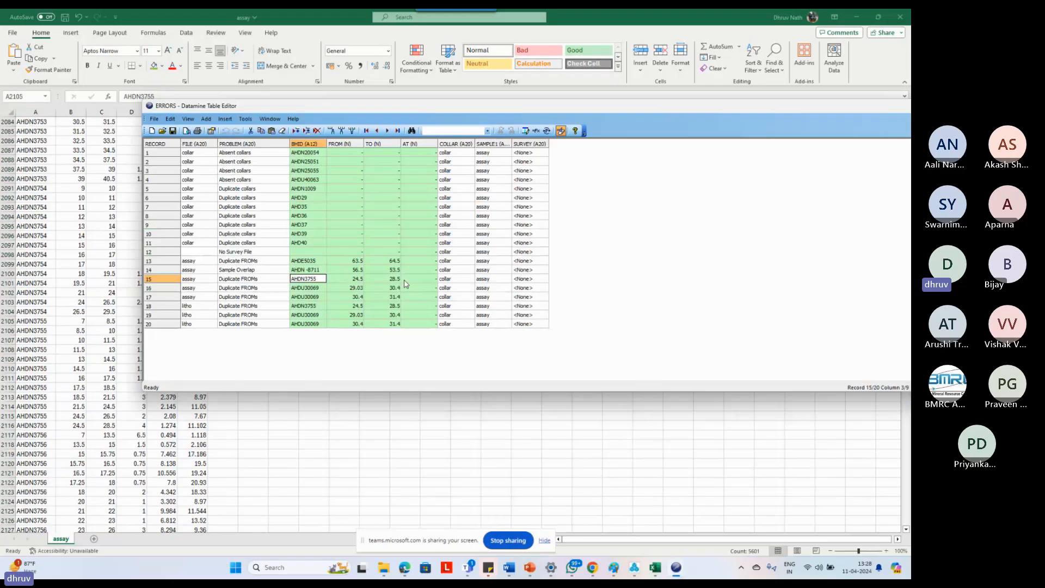
{"action": "left_click", "coordinate": [107, 303]}
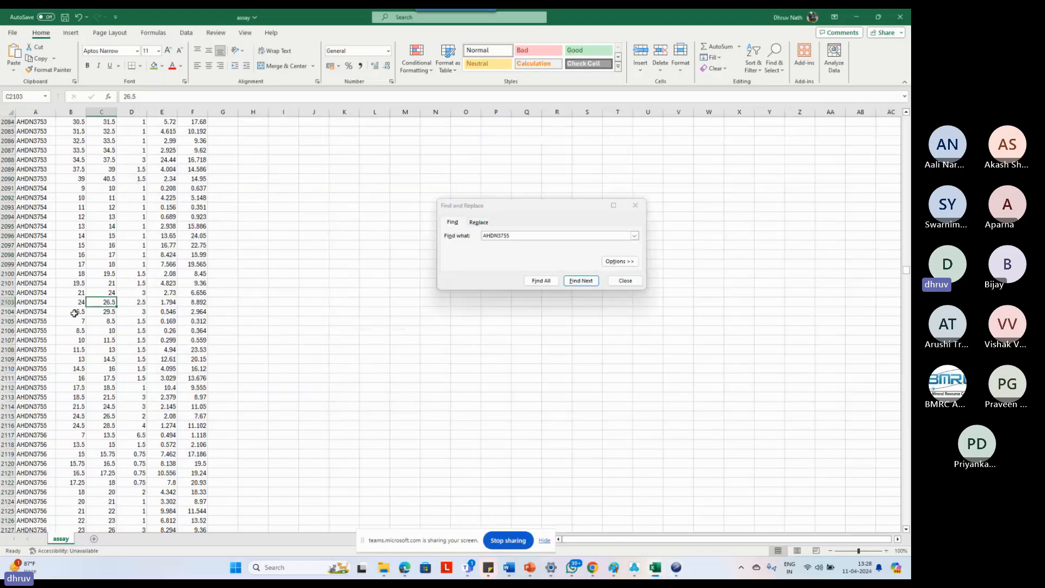
{"action": "scroll", "coordinate": [74, 314], "scroll_direction": "down", "scroll_amount": 2}
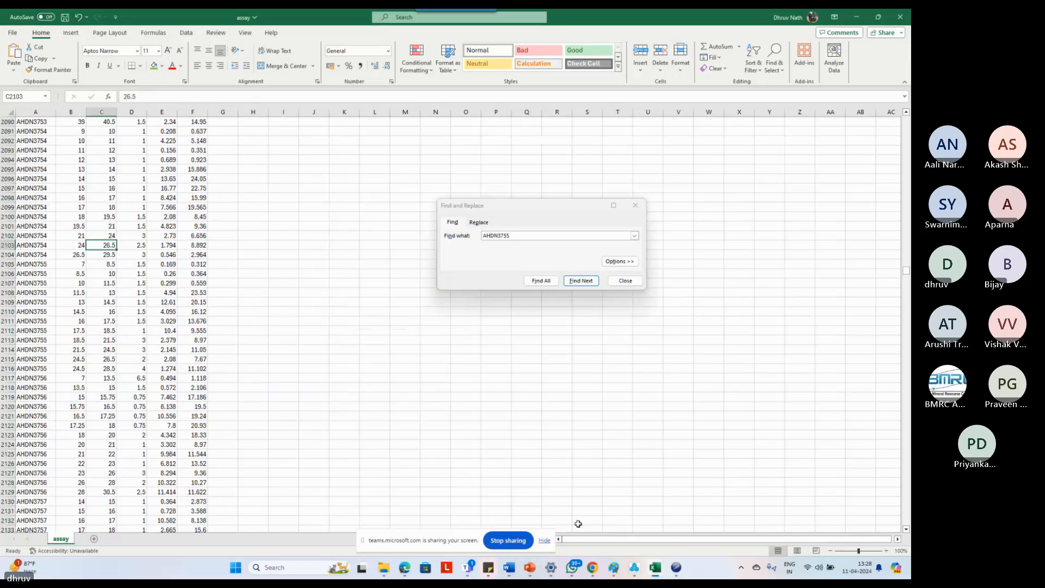
{"action": "mouse_move", "coordinate": [676, 567]}
{"action": "mouse_move", "coordinate": [606, 535]}
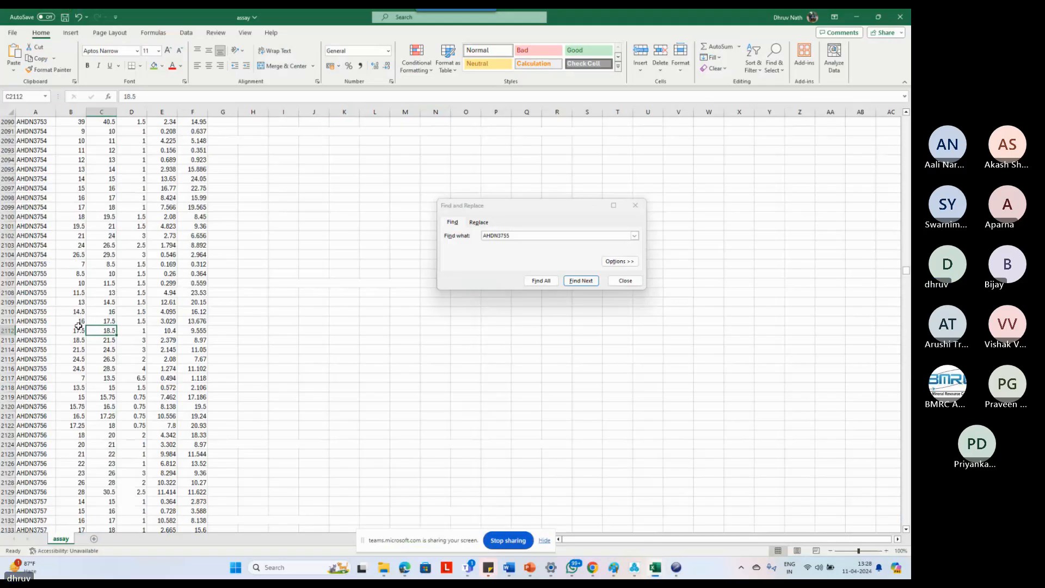
{"action": "left_click", "coordinate": [77, 245]}
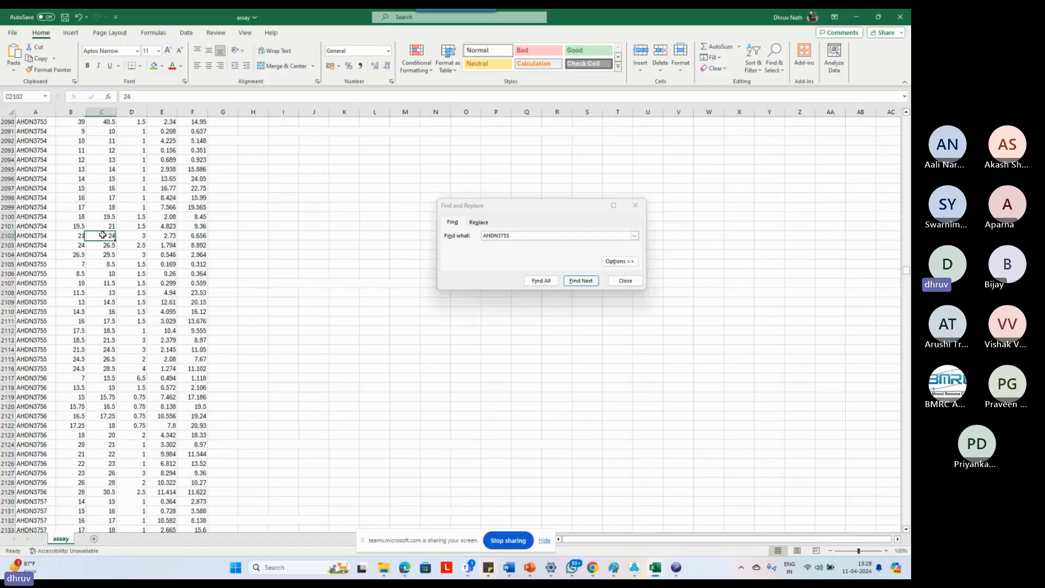
{"action": "left_click", "coordinate": [80, 254]}
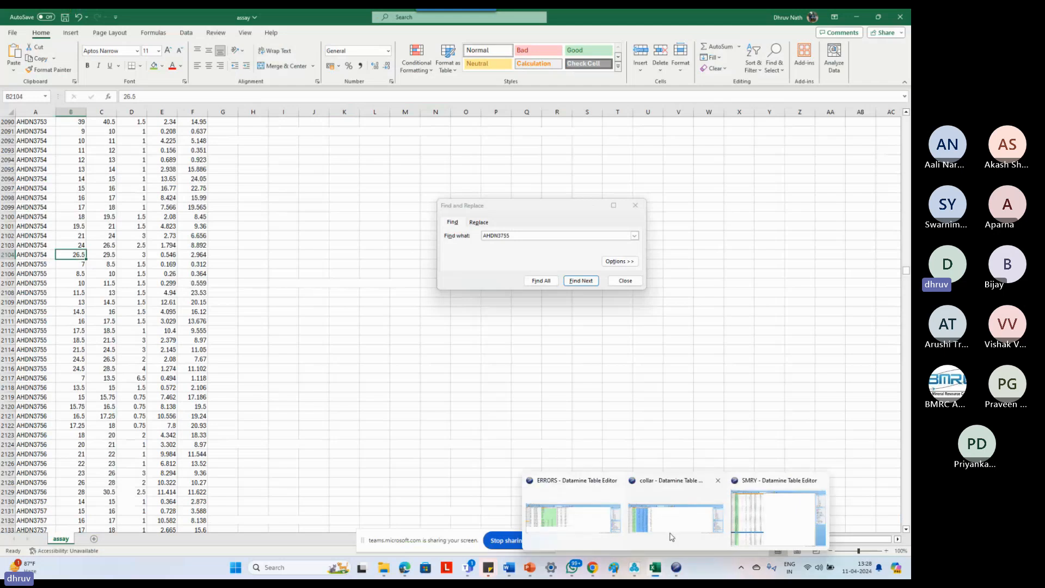
{"action": "mouse_move", "coordinate": [566, 520]}
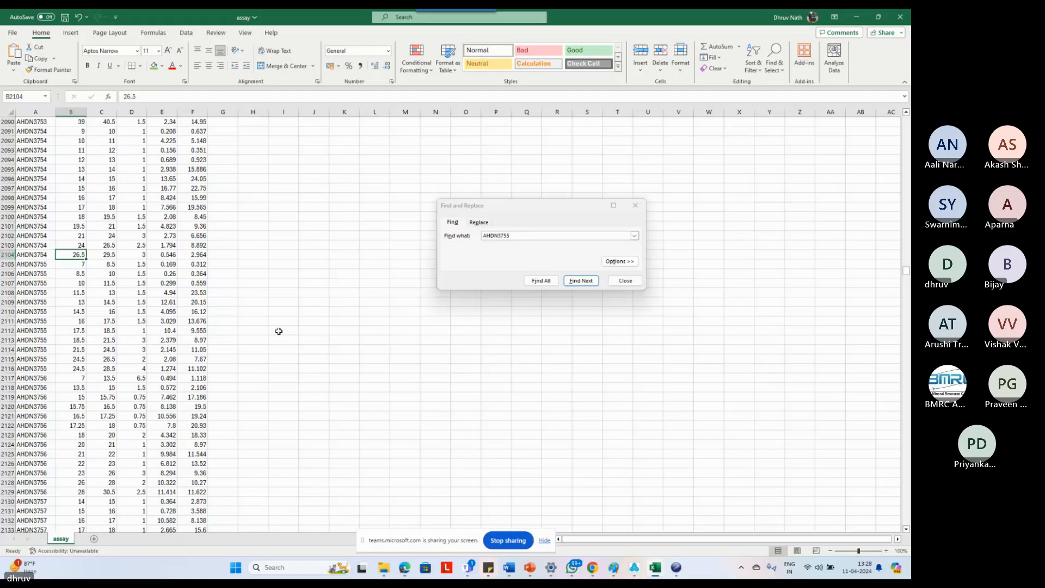
Examine the AHDN3755 intervals in the assay sheet to locate the duplicated FROM in rows 2115 and 2116.
{"action": "left_click", "coordinate": [500, 237]}
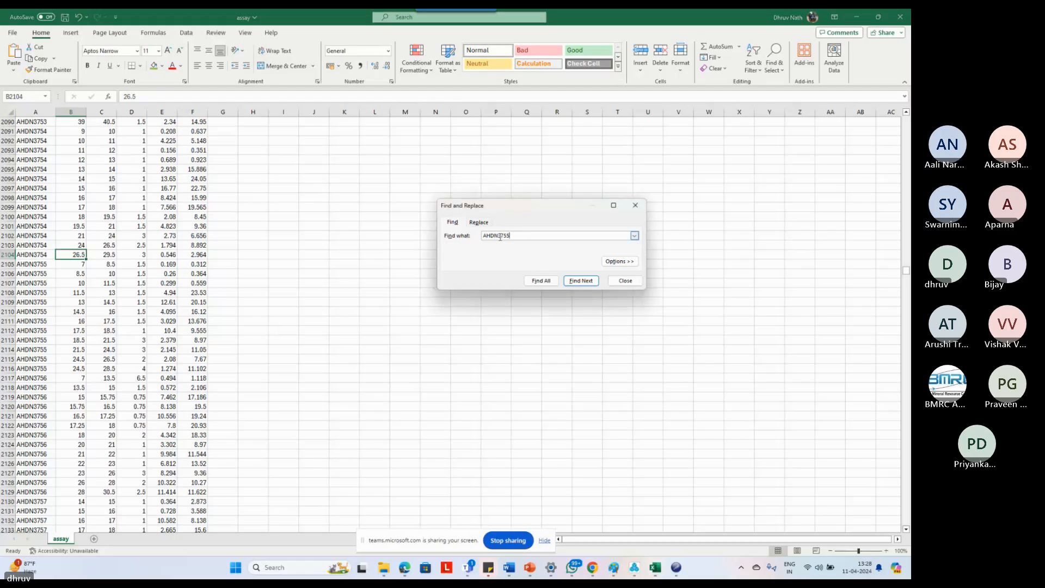
{"action": "left_click", "coordinate": [36, 112]}
{"action": "left_click", "coordinate": [91, 341]}
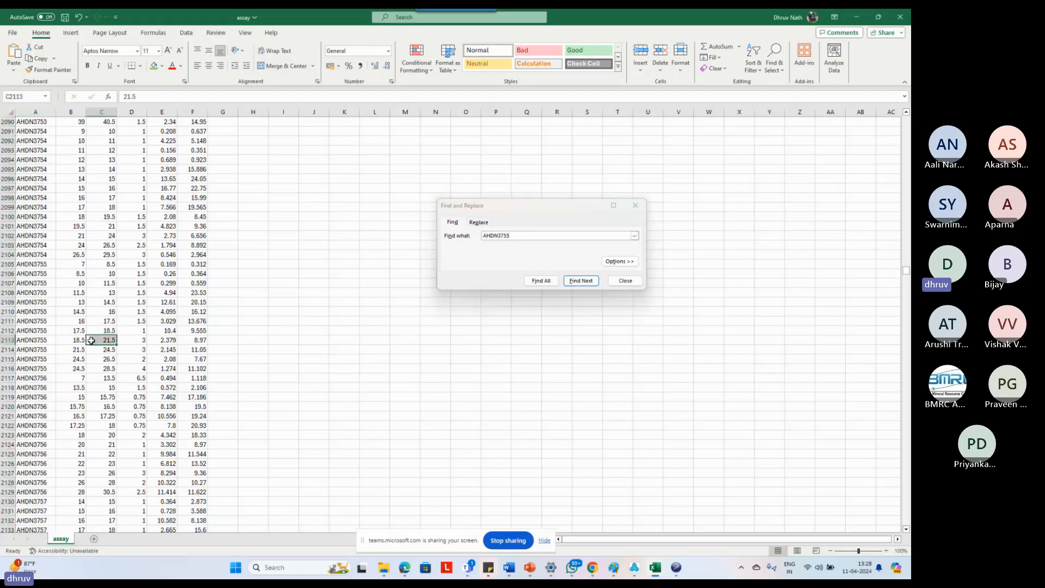
{"action": "scroll", "coordinate": [76, 351], "scroll_direction": "down", "scroll_amount": 2}
{"action": "scroll", "coordinate": [76, 351], "scroll_direction": "down", "scroll_amount": 1}
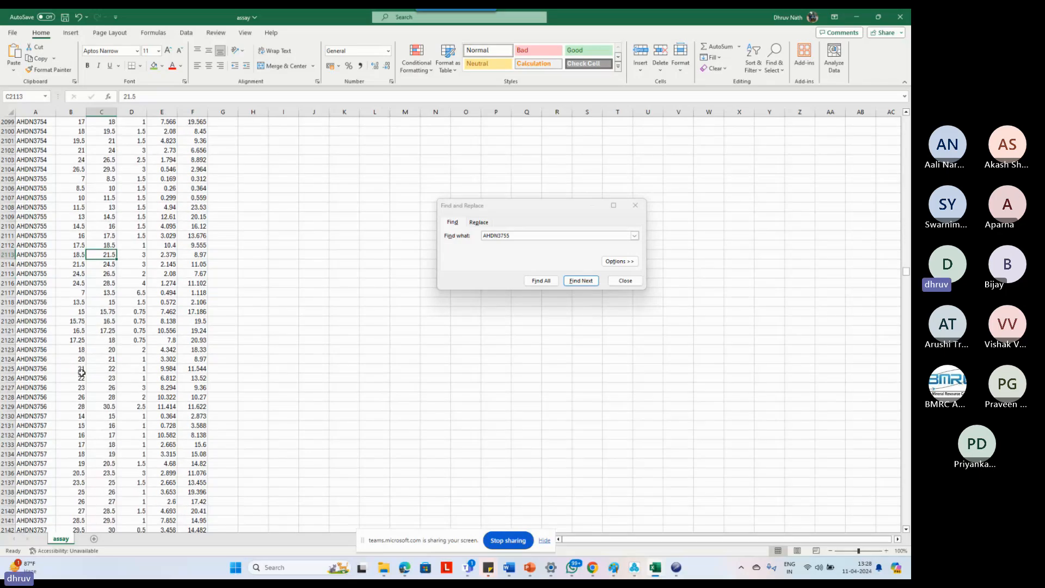
{"action": "scroll", "coordinate": [82, 373], "scroll_direction": "down", "scroll_amount": 3}
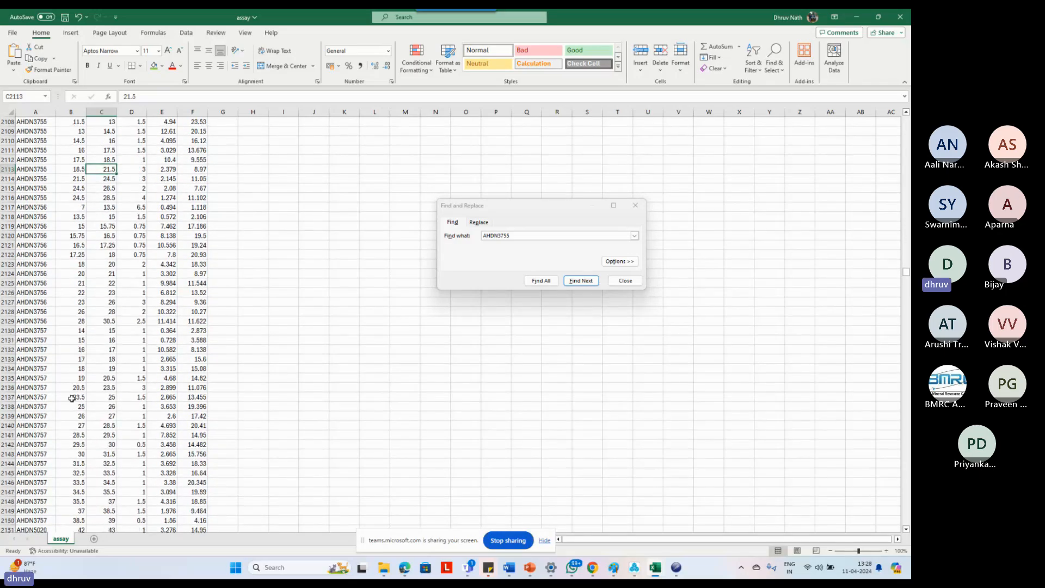
{"action": "scroll", "coordinate": [73, 400], "scroll_direction": "up", "scroll_amount": 1}
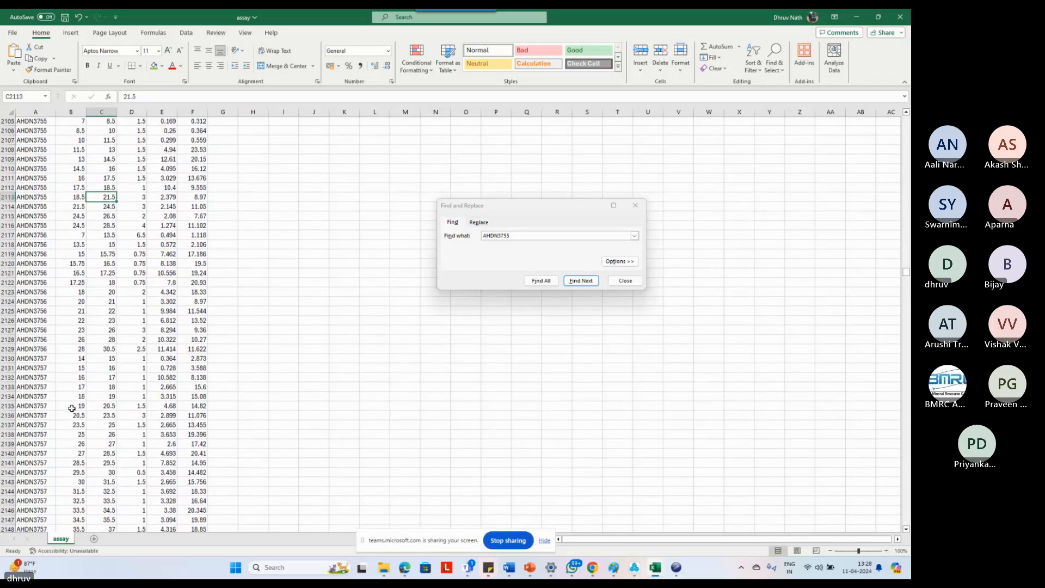
{"action": "scroll", "coordinate": [80, 232], "scroll_direction": "up", "scroll_amount": 1}
{"action": "left_click", "coordinate": [78, 246]}
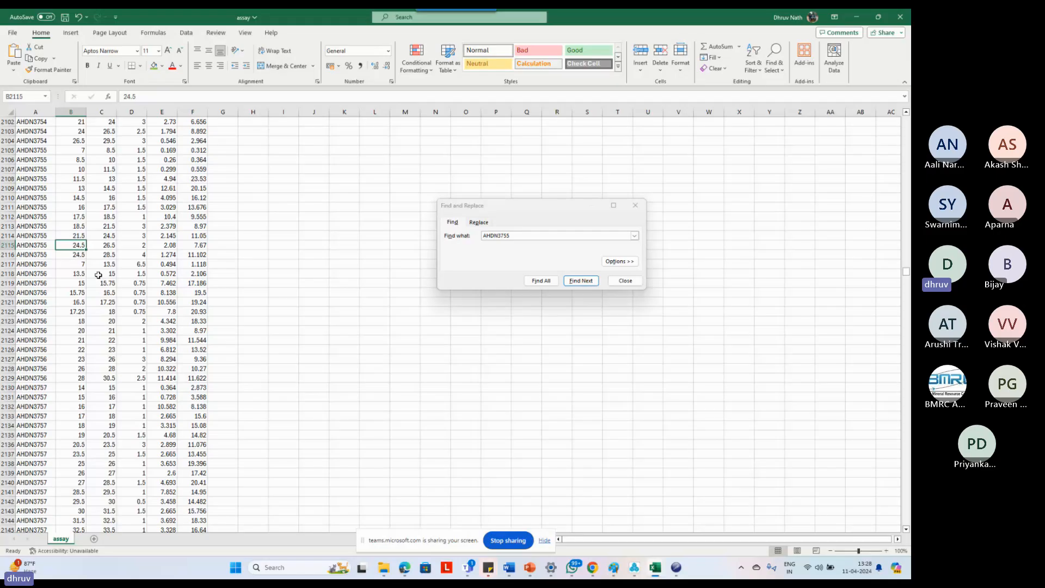
{"action": "left_click", "coordinate": [95, 245]}
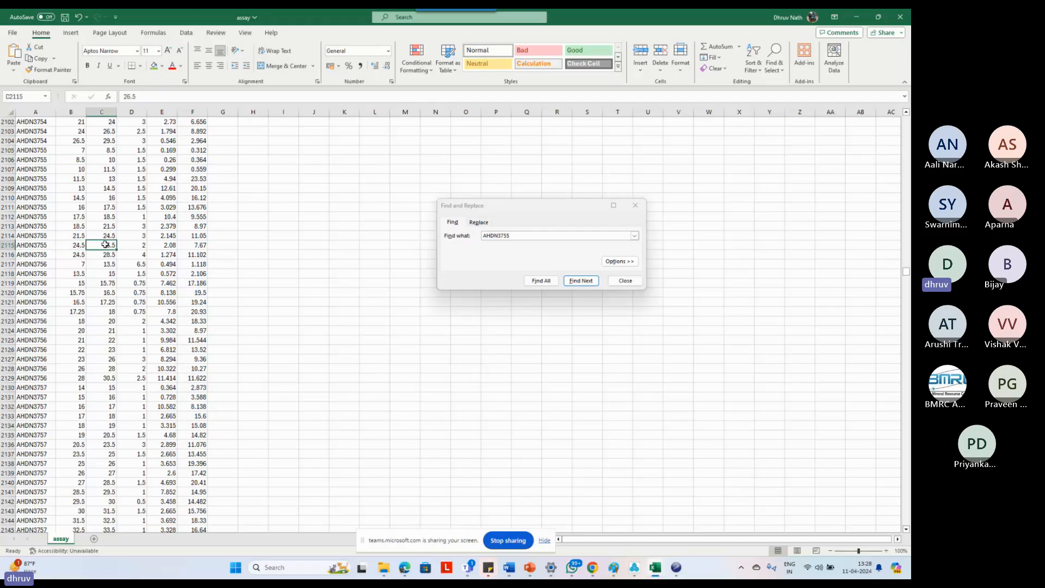
{"action": "left_click", "coordinate": [78, 254]}
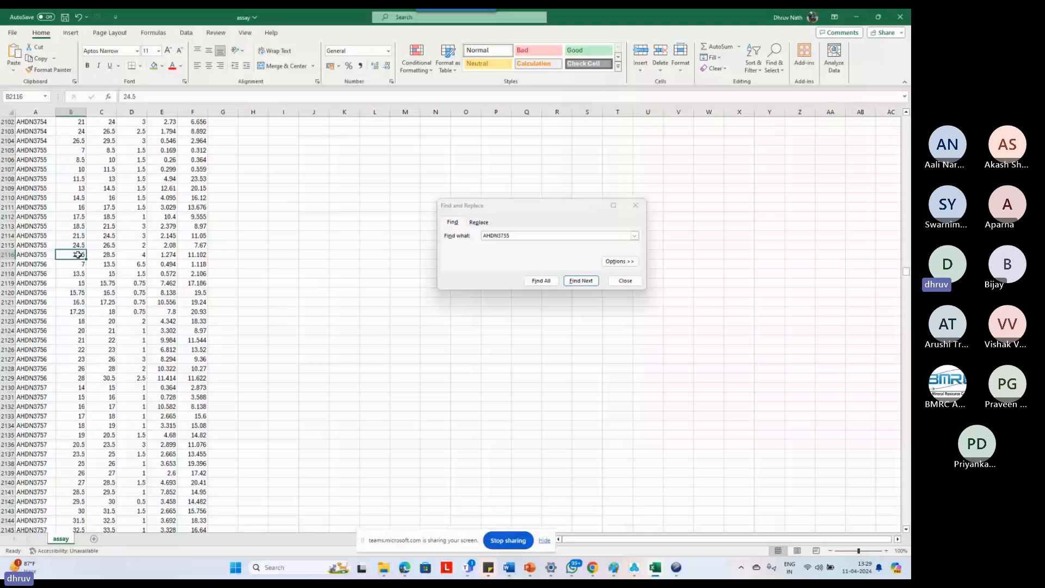
{"action": "key", "text": "Right"}
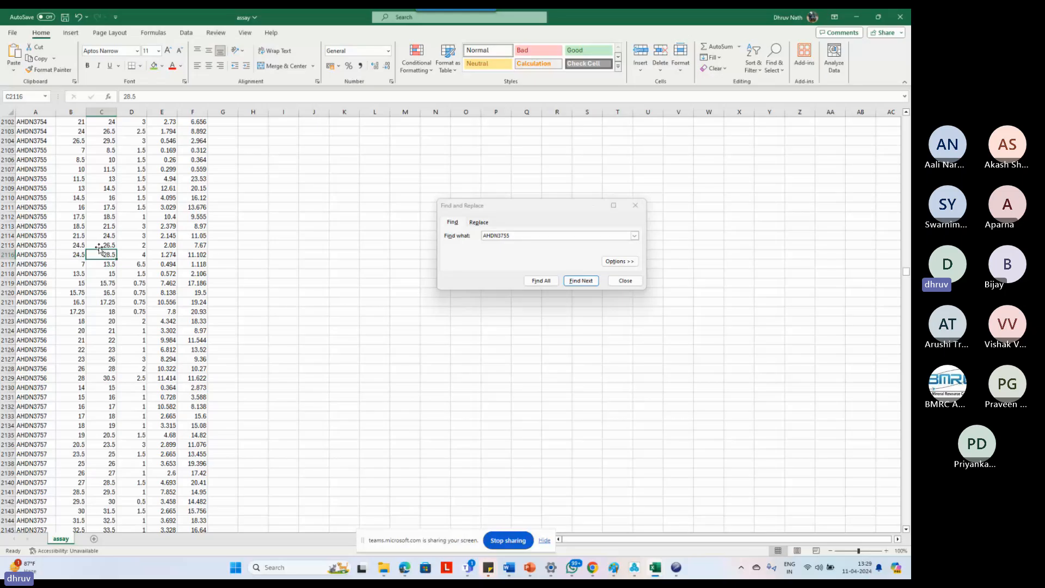
{"action": "left_click", "coordinate": [99, 247]}
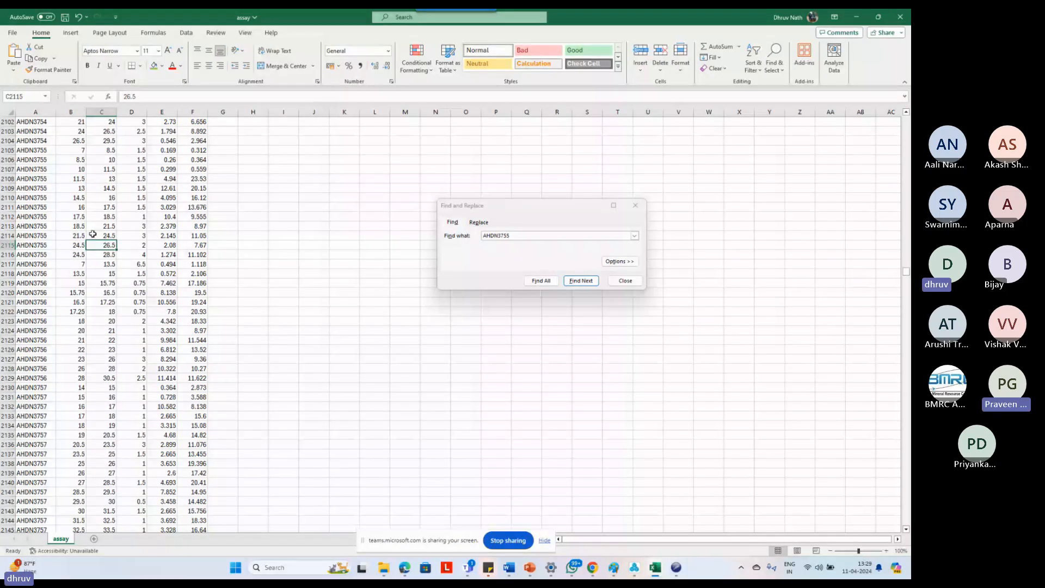
In row 2116 of the assay sheet, set the AHDN3755 interval's FROM to 26.5 and its length in column D to 2.
{"action": "left_click", "coordinate": [92, 236]}
{"action": "left_click", "coordinate": [80, 248]}
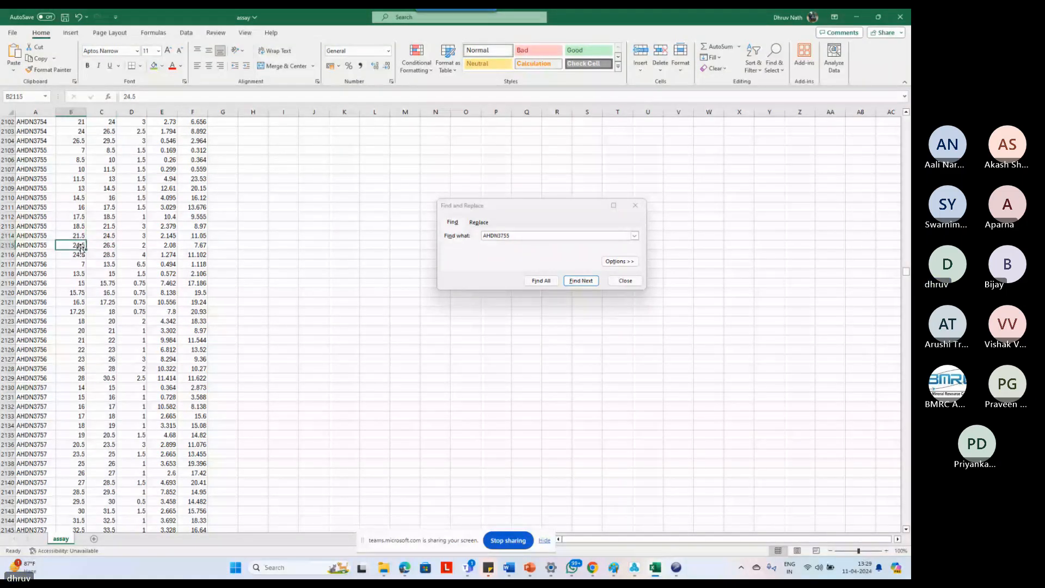
{"action": "left_click", "coordinate": [105, 244]}
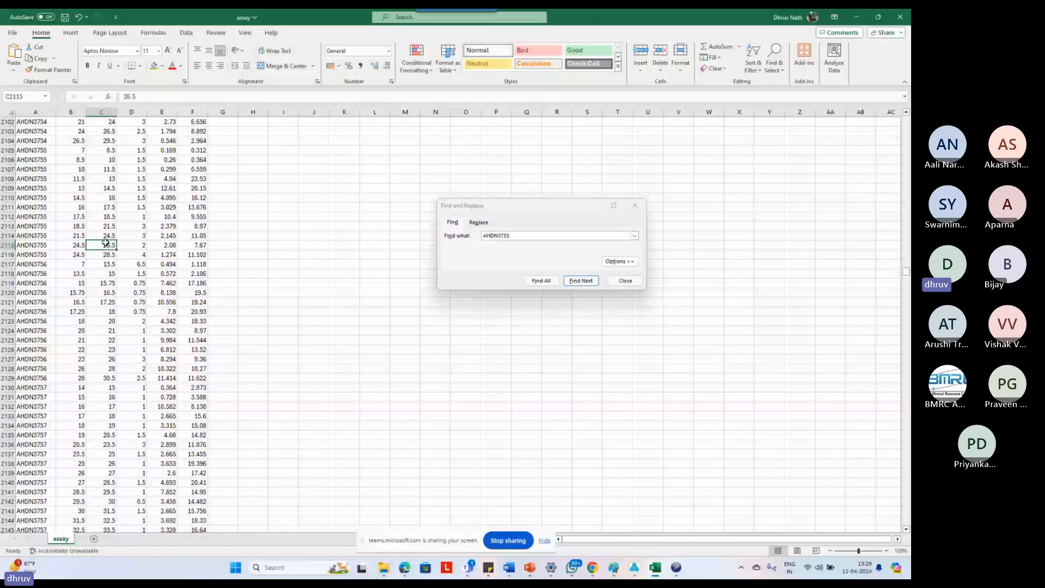
{"action": "key", "text": "Up"}
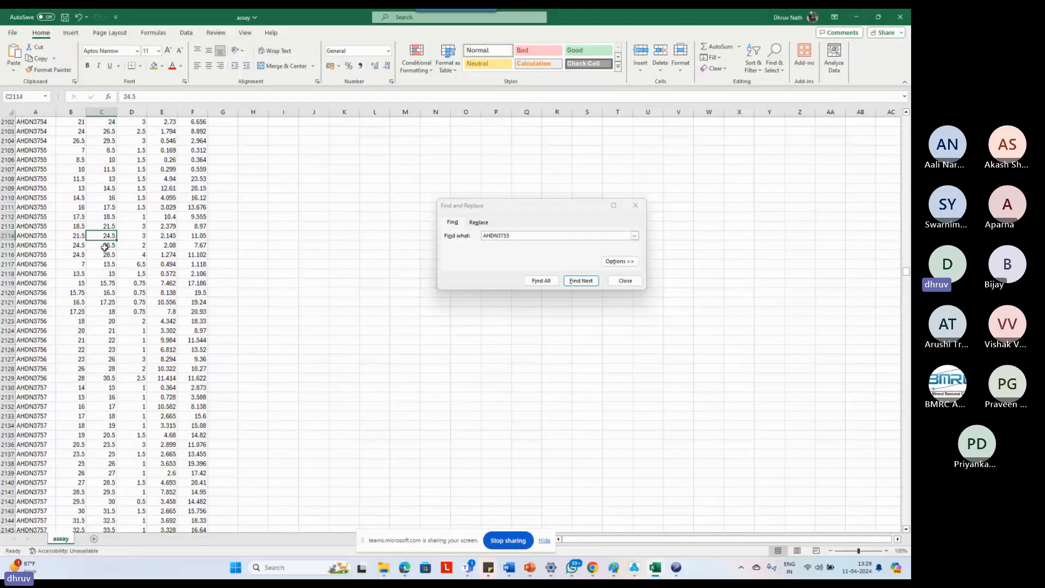
{"action": "key", "text": "Down"}
{"action": "key", "text": "Down"}
{"action": "key", "text": "Left"}
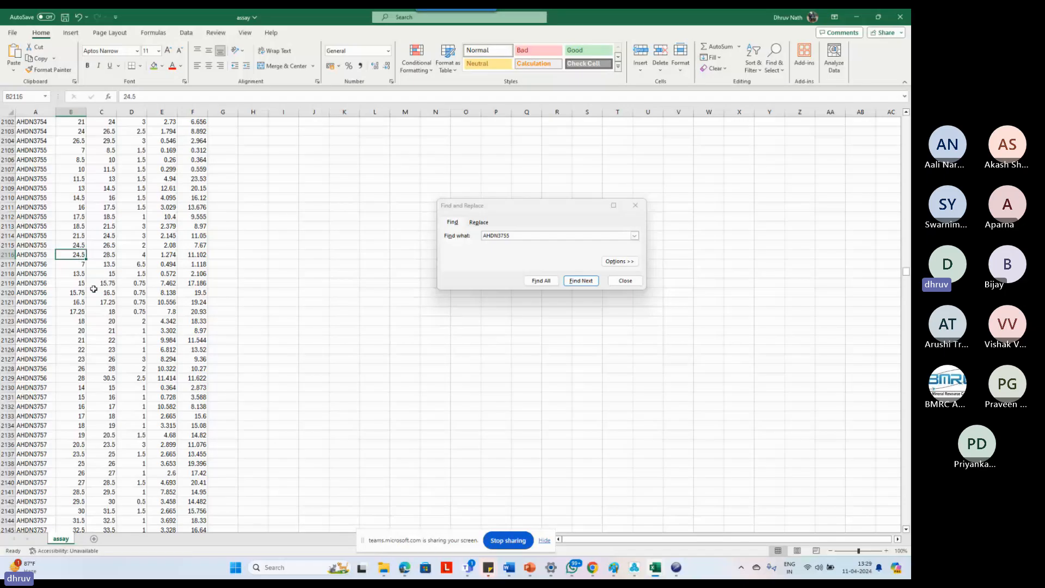
{"action": "type", "text": "2"}
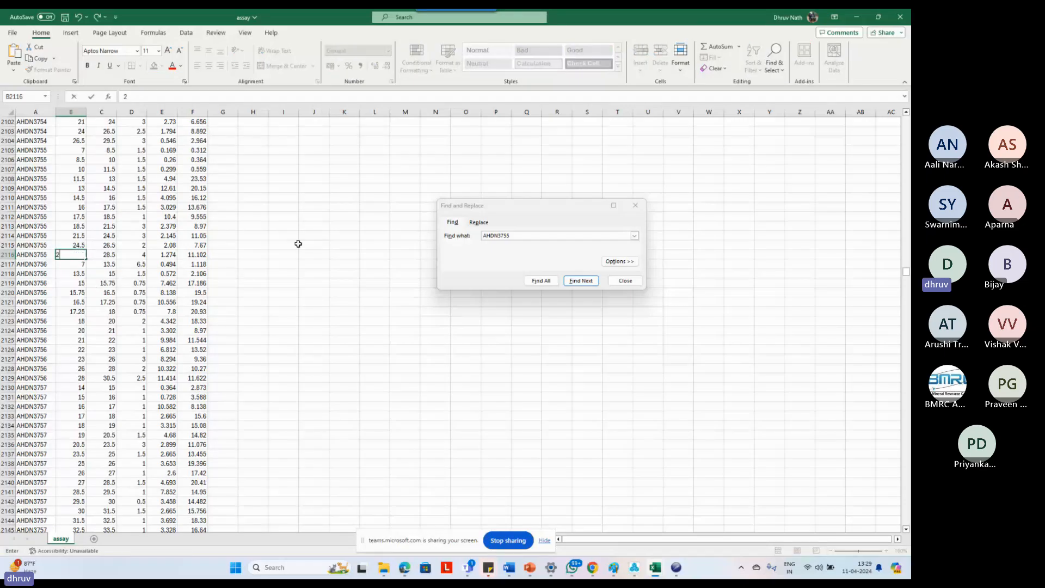
{"action": "type", "text": "6.5"}
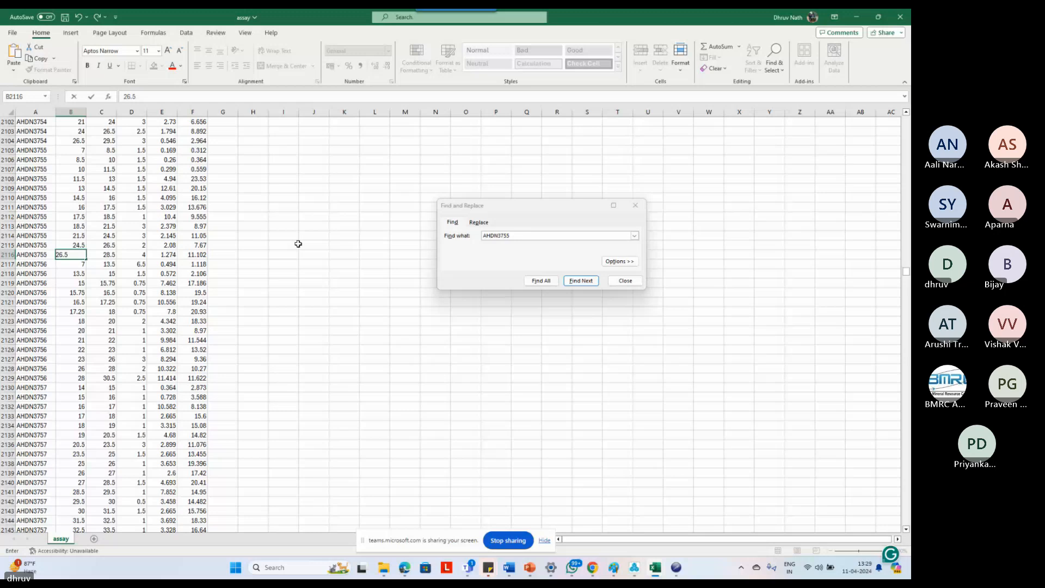
{"action": "left_click", "coordinate": [140, 254]}
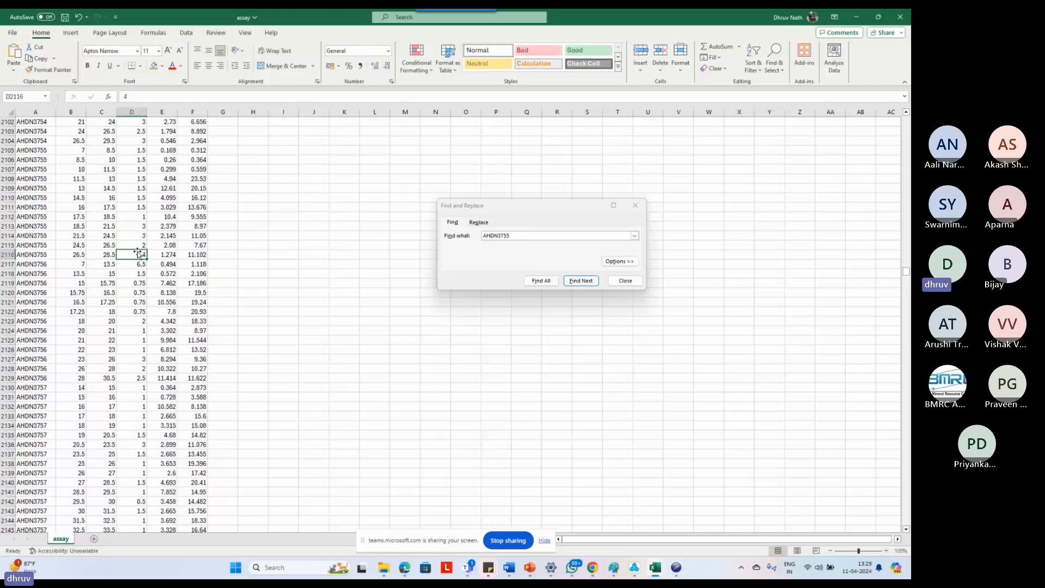
{"action": "type", "text": "2"}
{"action": "key", "text": "Return"}
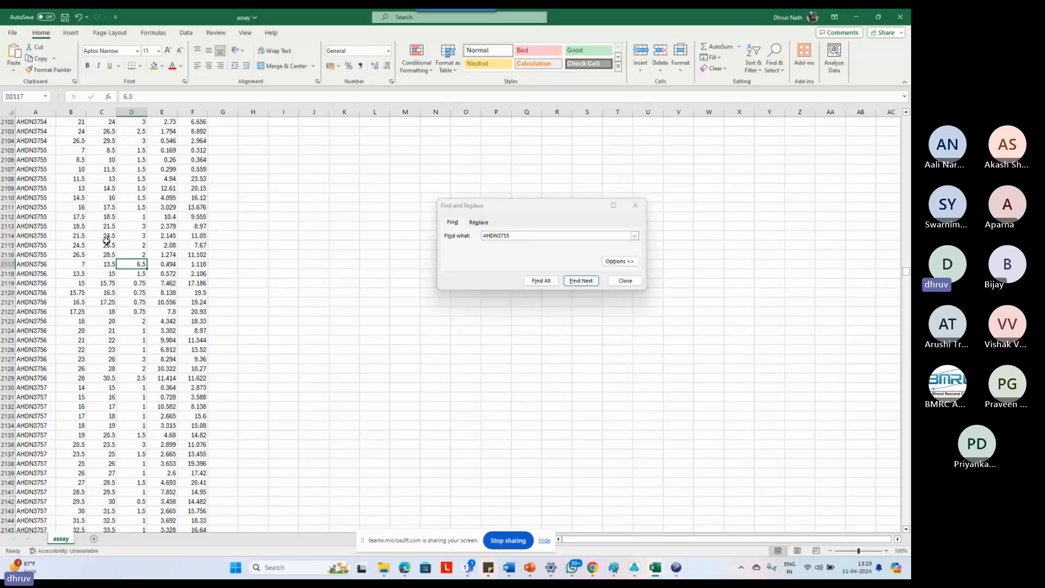
Highlight the AHDN3755 record in row 2115, columns A to F, with a green fill.
{"action": "left_click", "coordinate": [132, 301]}
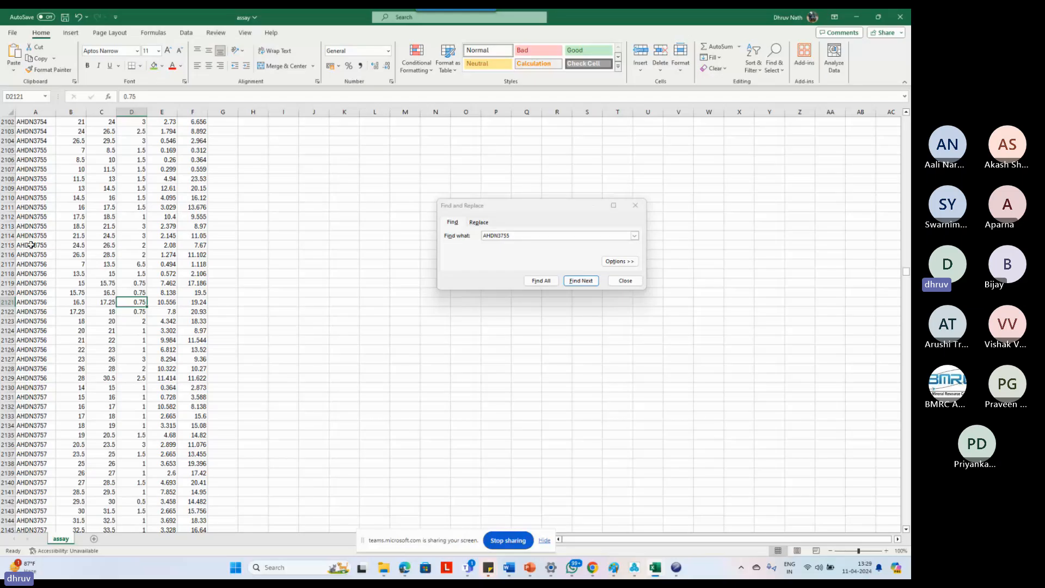
{"action": "left_click_drag", "start_coordinate": [31, 245], "coordinate": [197, 245]}
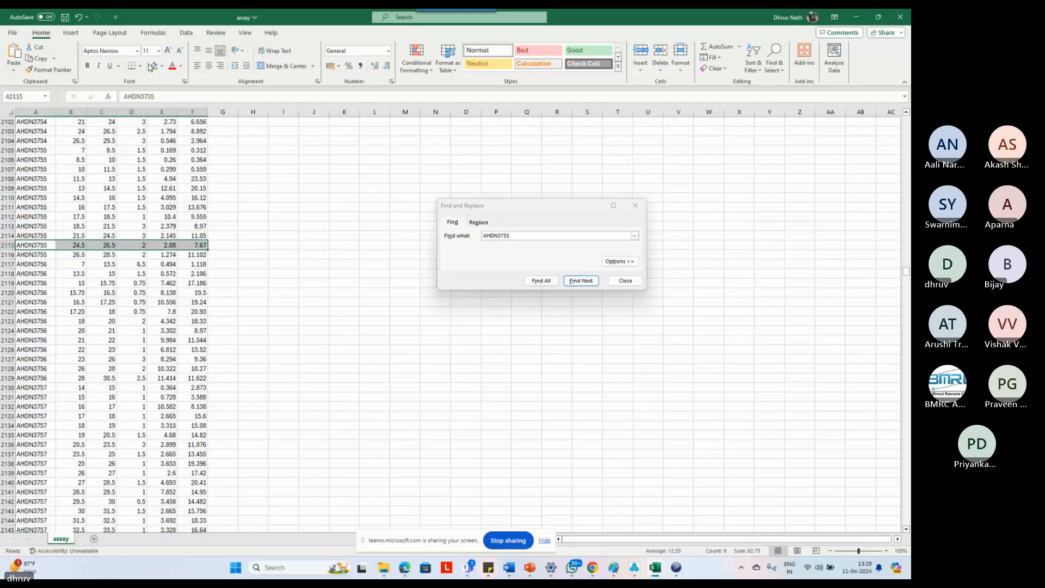
{"action": "left_click", "coordinate": [150, 66]}
Switch to the Datamine ERRORS table and copy the BHID AHDU30069 from assay Duplicate FROMs record 16.
{"action": "mouse_move", "coordinate": [676, 567]}
{"action": "left_click", "coordinate": [567, 518]}
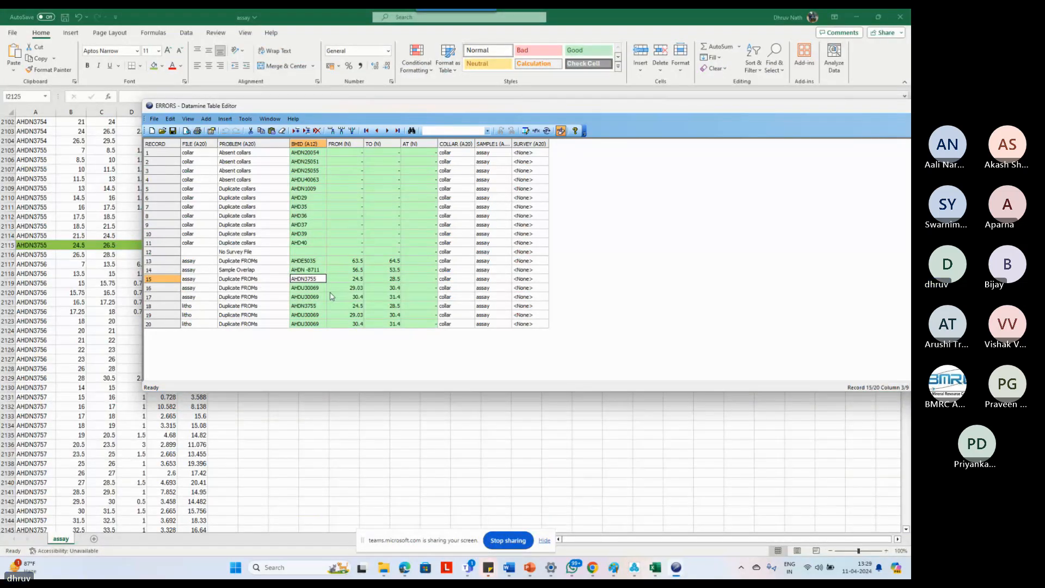
{"action": "left_click", "coordinate": [322, 288]}
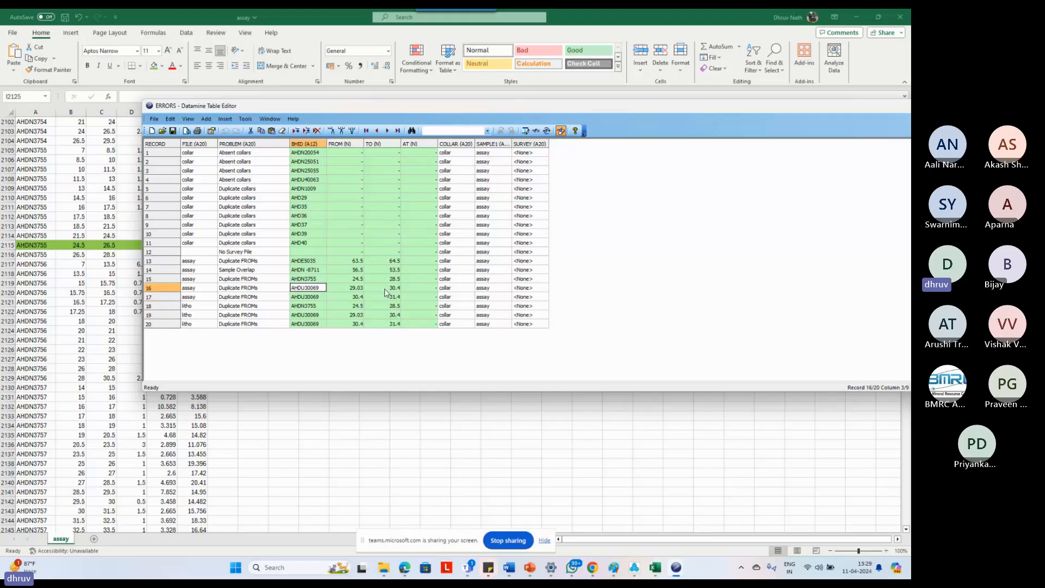
{"action": "left_click", "coordinate": [319, 288]}
{"action": "key", "text": "ctrl+c"}
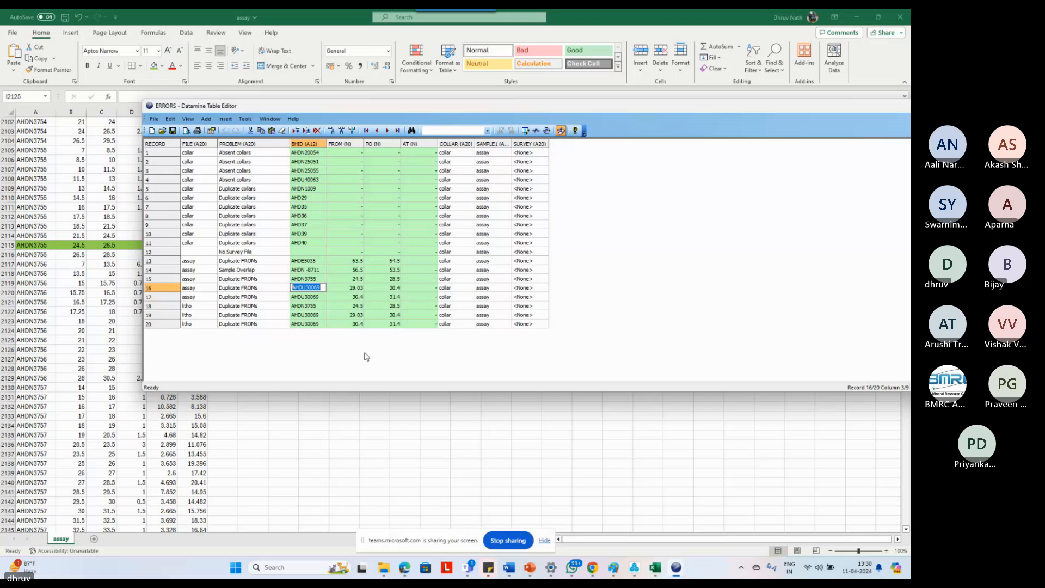
Return to the assay sheet in Excel and search the BHID column for AHDU30069.
{"action": "key", "text": "alt+Tab"}
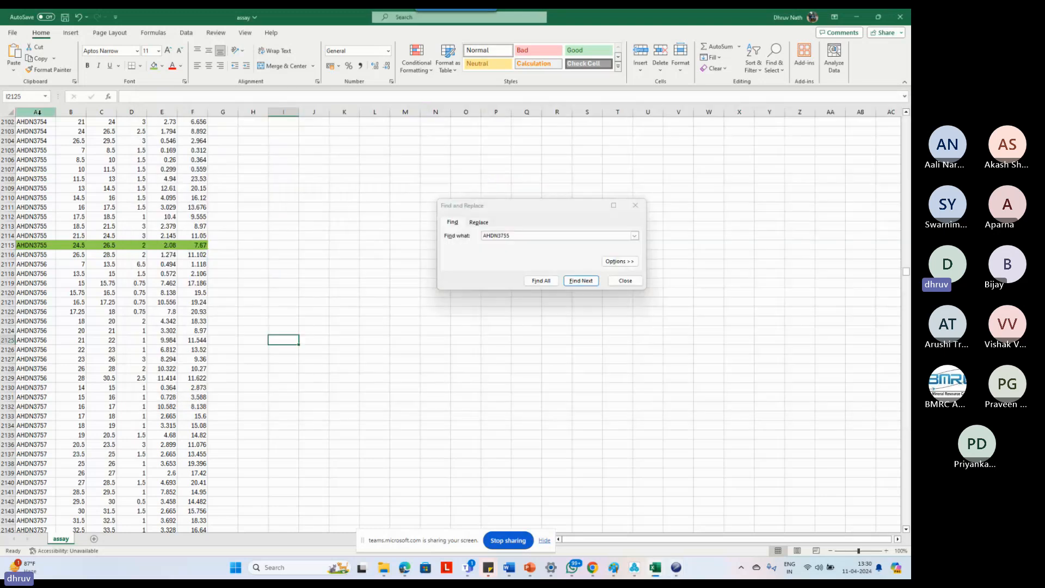
{"action": "left_click", "coordinate": [39, 112]}
{"action": "key", "text": "ctrl+f"}
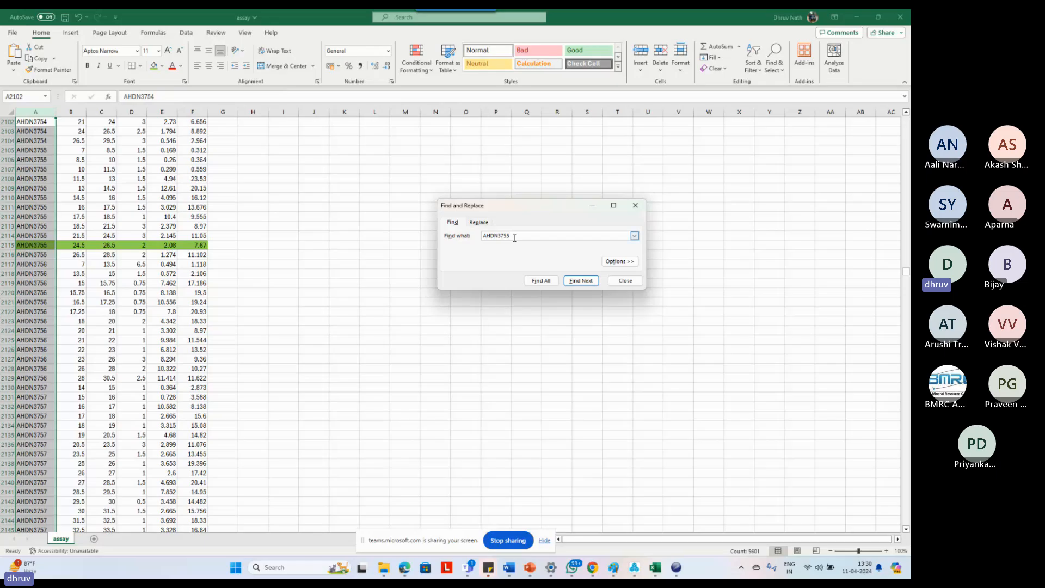
{"action": "left_click_drag", "start_coordinate": [514, 238], "coordinate": [467, 240]}
{"action": "key", "text": "ctrl+v"}
{"action": "key", "text": "Return"}
Compare the FROM and TO of AHDU30069 record 16 in the Datamine ERRORS table with the matching interval in the assay sheet.
{"action": "left_click", "coordinate": [86, 357]}
{"action": "scroll", "coordinate": [82, 364], "scroll_direction": "down", "scroll_amount": 2}
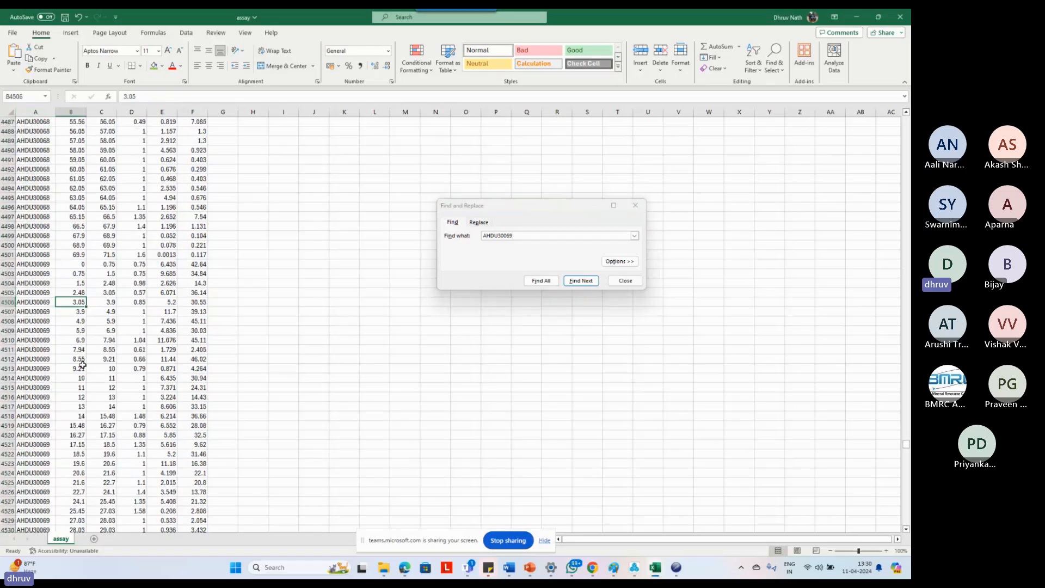
{"action": "scroll", "coordinate": [83, 364], "scroll_direction": "down", "scroll_amount": 1}
{"action": "mouse_move", "coordinate": [676, 567]}
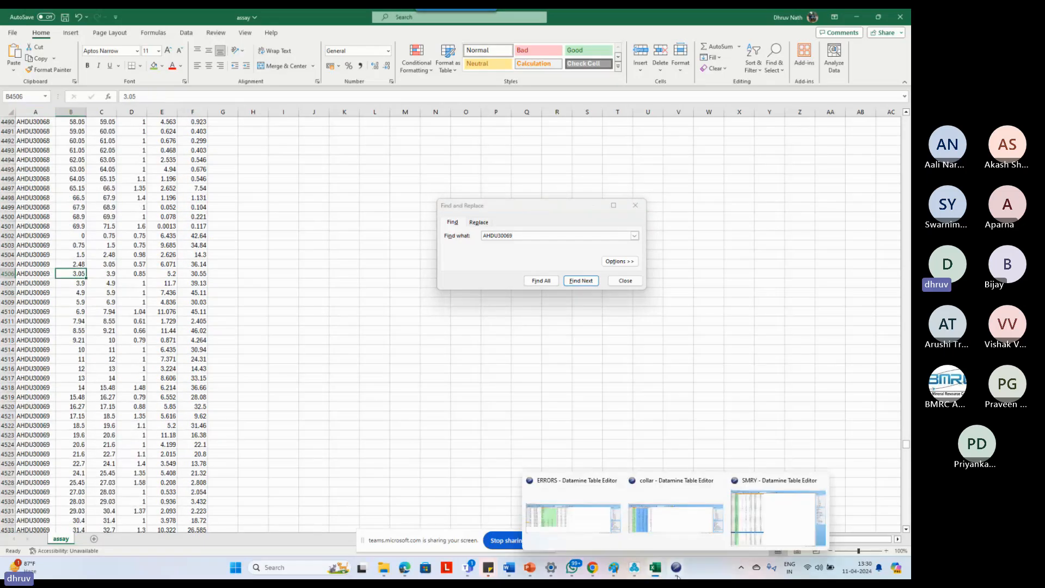
{"action": "left_click", "coordinate": [595, 540]}
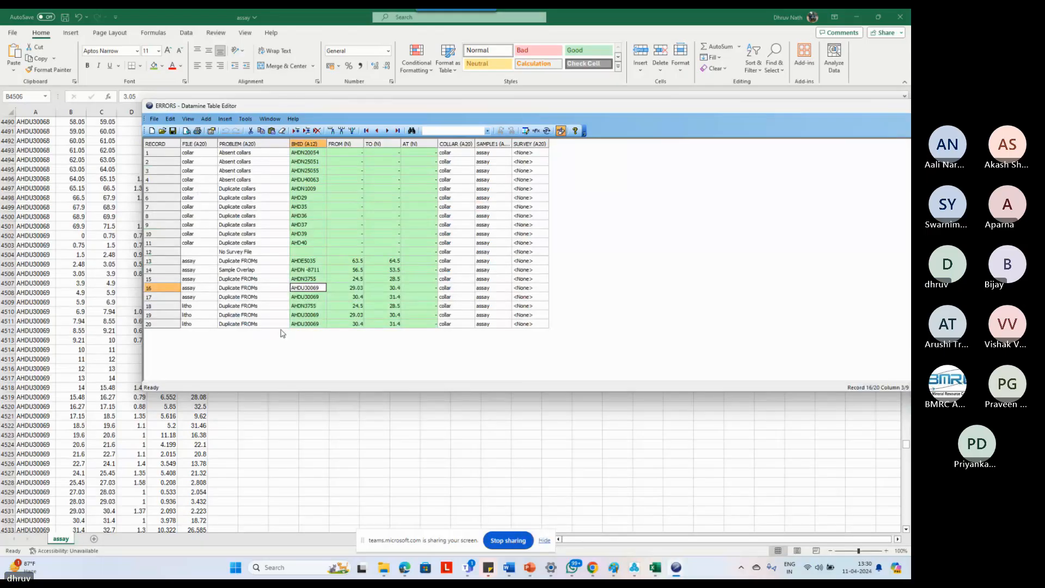
{"action": "left_click", "coordinate": [81, 336]}
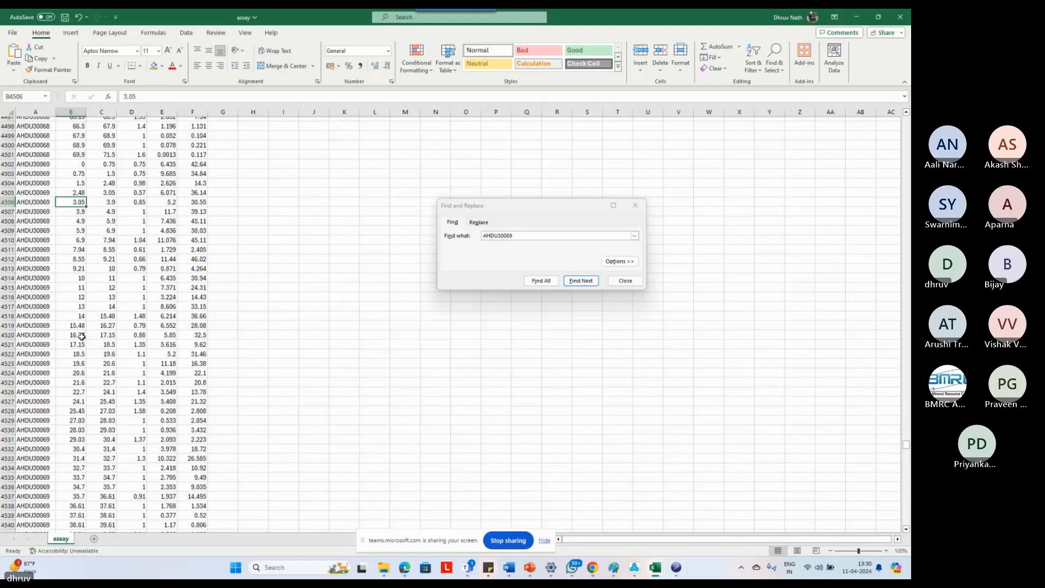
{"action": "scroll", "coordinate": [82, 337], "scroll_direction": "down", "scroll_amount": 3}
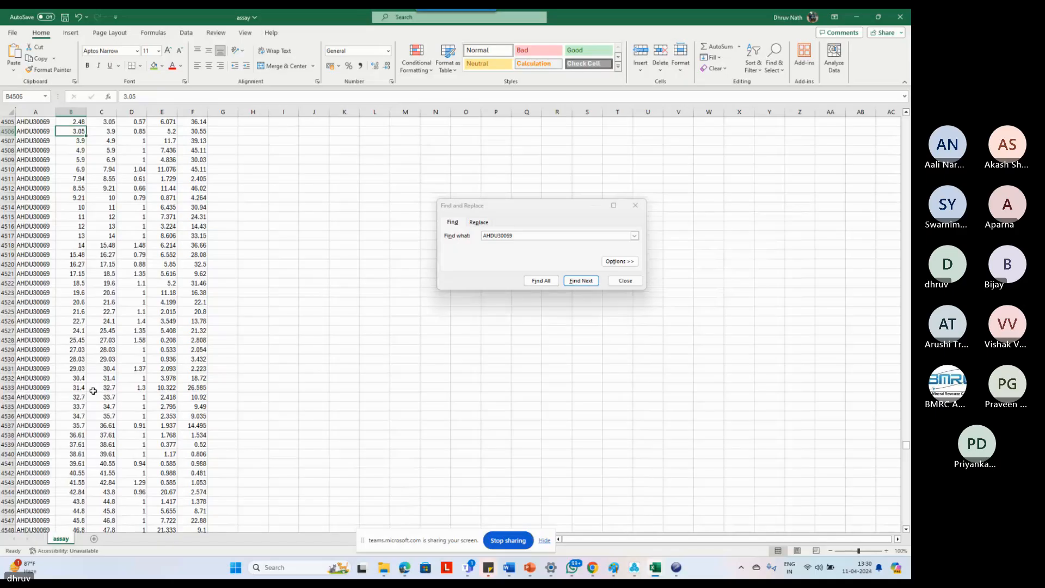
{"action": "left_click", "coordinate": [82, 369]}
{"action": "left_click", "coordinate": [106, 370]}
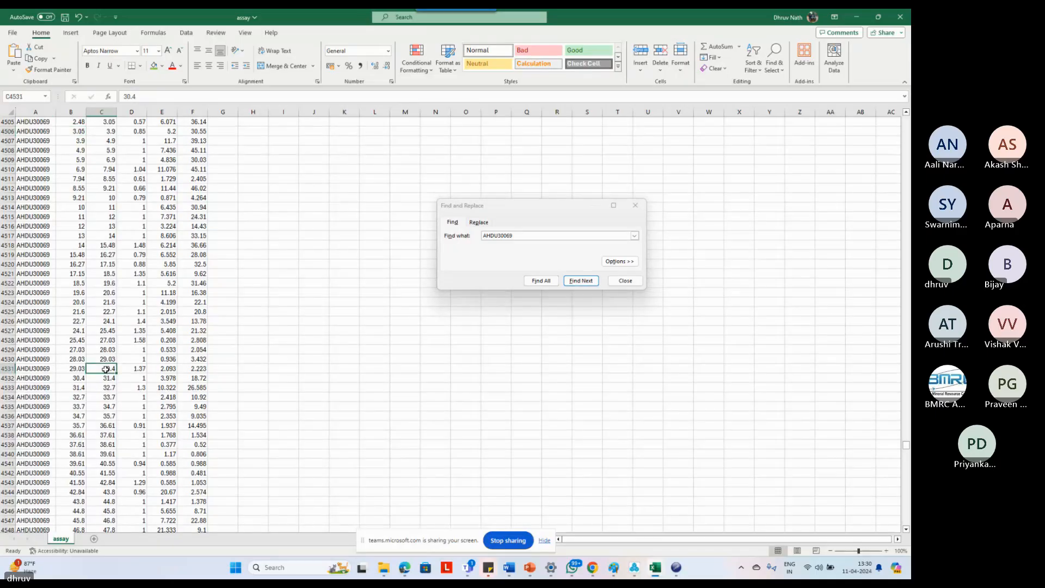
Recheck the AHDU30069 record in the ERRORS table and look through the hole's remaining assay rows for a repeated interval.
{"action": "scroll", "coordinate": [105, 369], "scroll_direction": "down", "scroll_amount": 2}
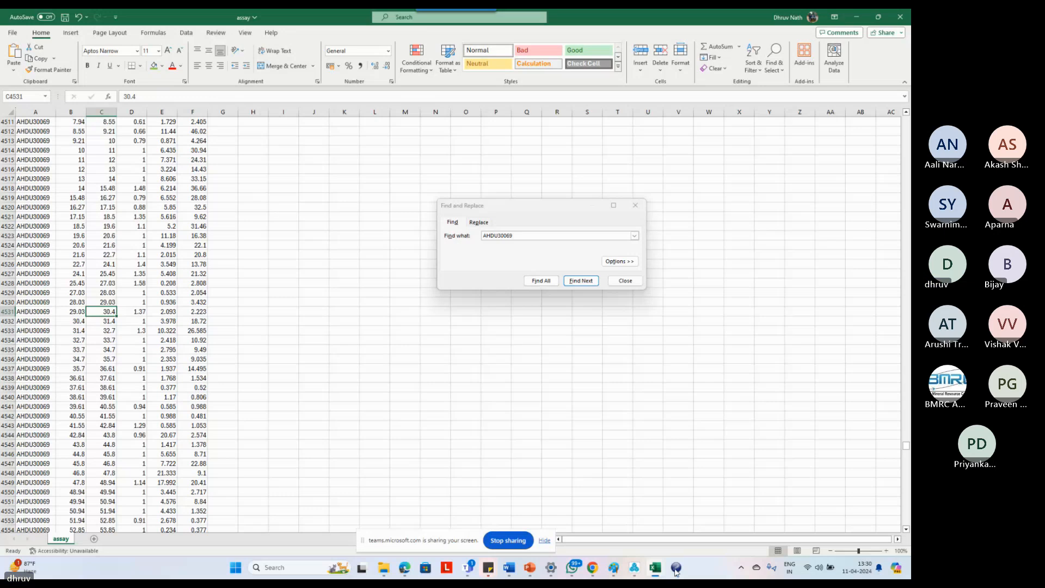
{"action": "mouse_move", "coordinate": [675, 570]}
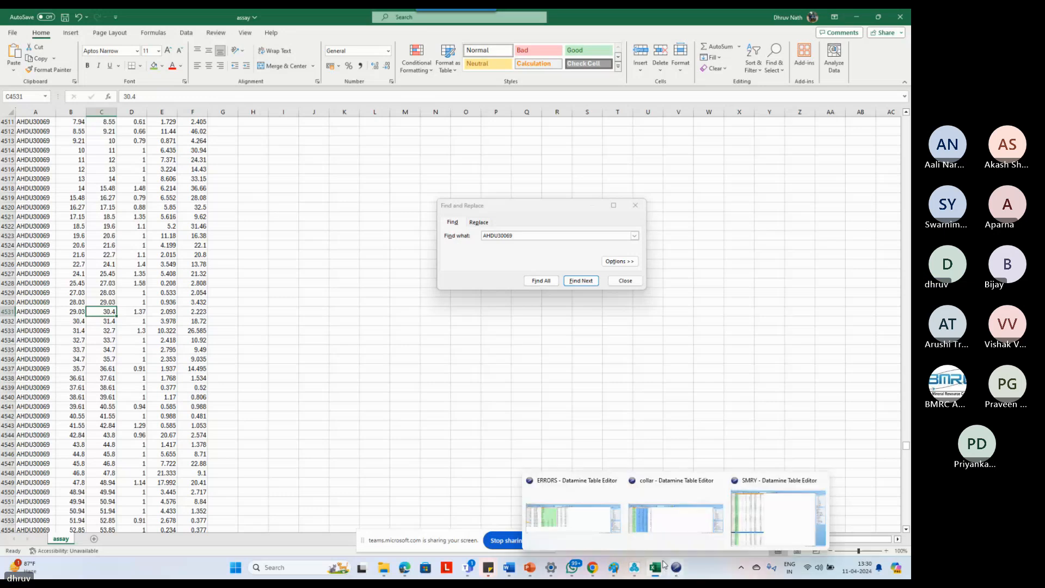
{"action": "mouse_move", "coordinate": [578, 530]}
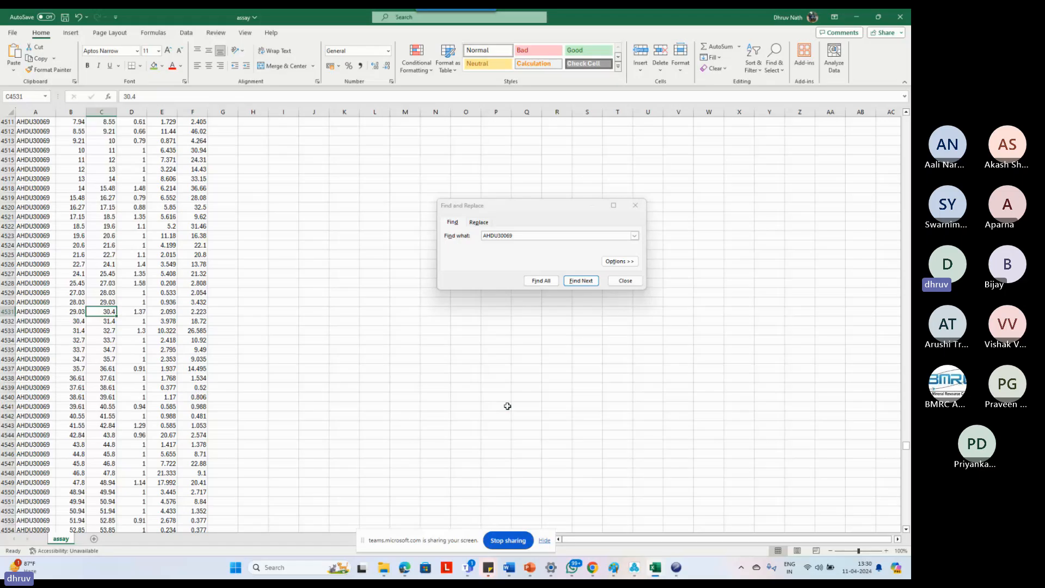
{"action": "left_click", "coordinate": [677, 570]}
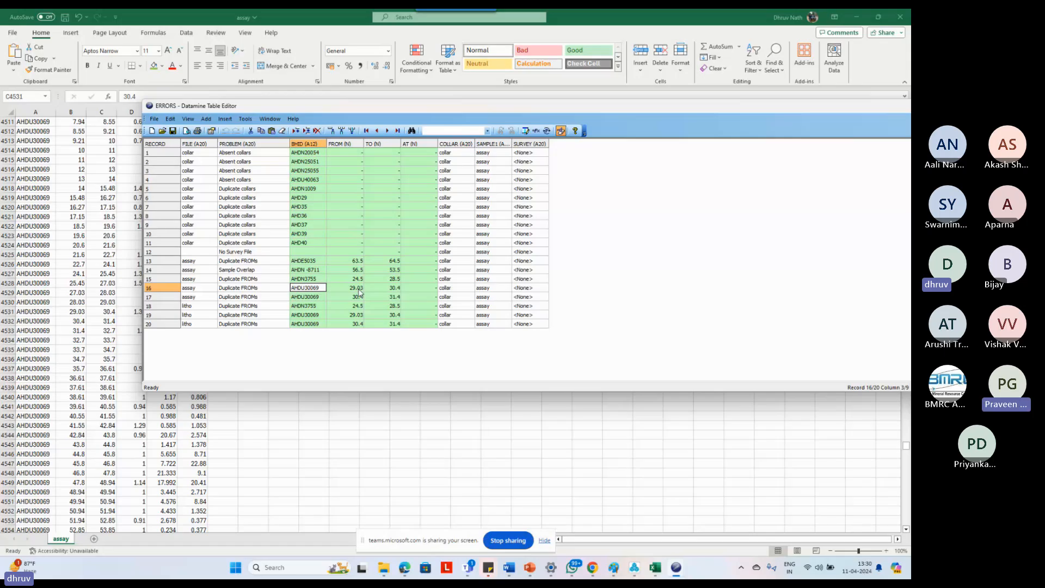
{"action": "left_click", "coordinate": [60, 339]}
{"action": "key", "text": "ctrl+f"}
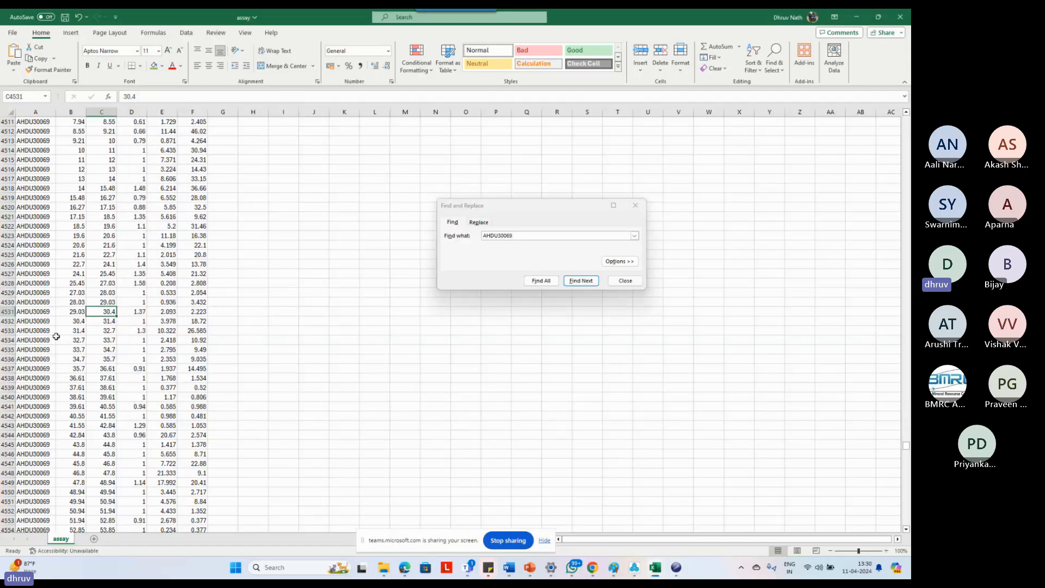
{"action": "scroll", "coordinate": [81, 358], "scroll_direction": "down", "scroll_amount": 3}
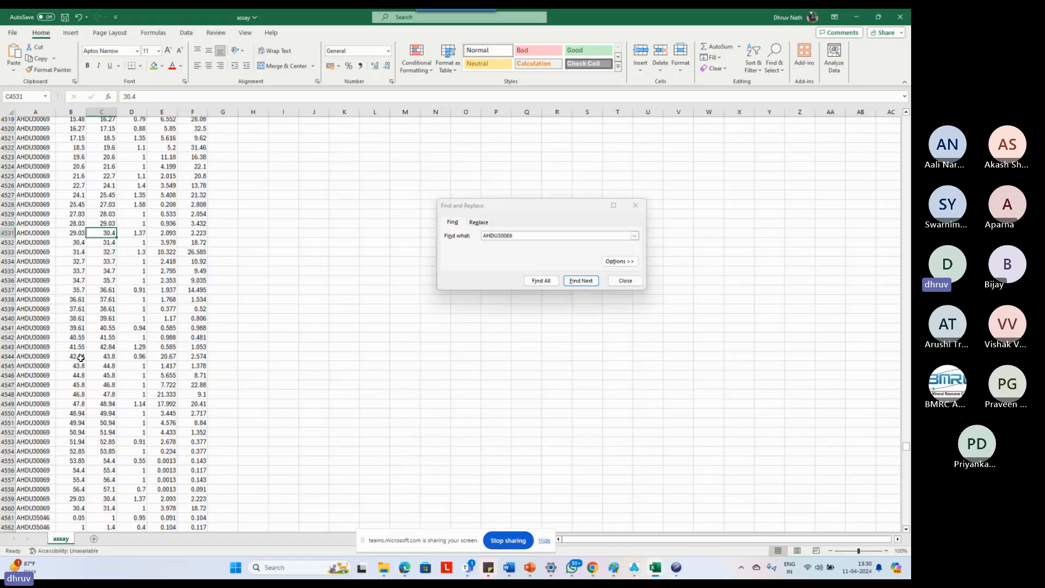
{"action": "scroll", "coordinate": [72, 493], "scroll_direction": "down", "scroll_amount": 1}
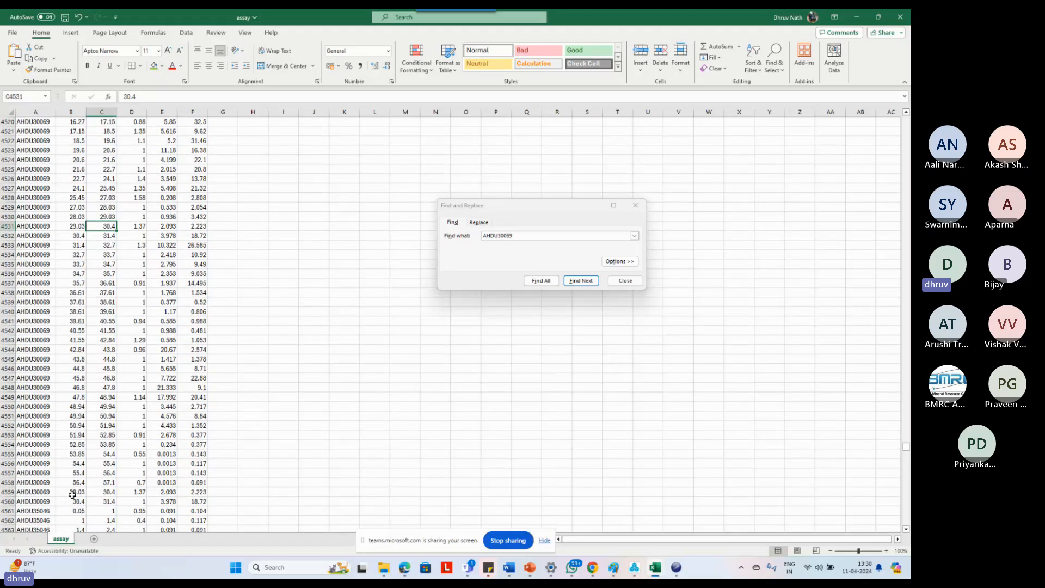
Delete row 4559, the repeated AHDU30069 interval from 29.03 to 30.4, from the assay sheet.
{"action": "left_click", "coordinate": [72, 493]}
{"action": "left_click", "coordinate": [8, 492]}
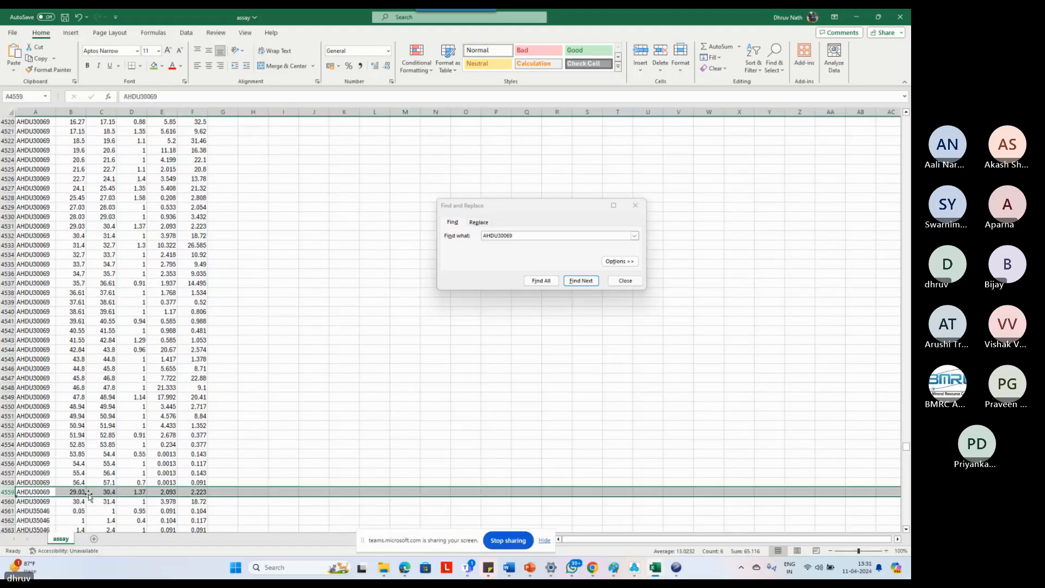
{"action": "right_click", "coordinate": [9, 492]}
{"action": "left_click", "coordinate": [39, 418]}
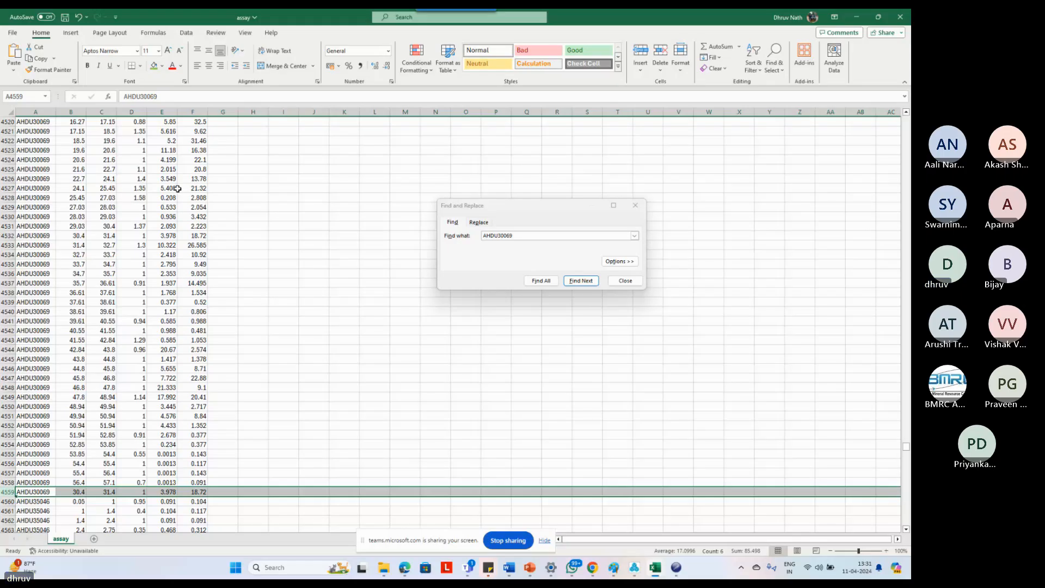
{"action": "left_click", "coordinate": [254, 284]}
Review the remaining assay records in the Datamine ERRORS table and return to the assay sheet in Excel.
{"action": "left_click", "coordinate": [676, 568]}
{"action": "left_click", "coordinate": [570, 520]}
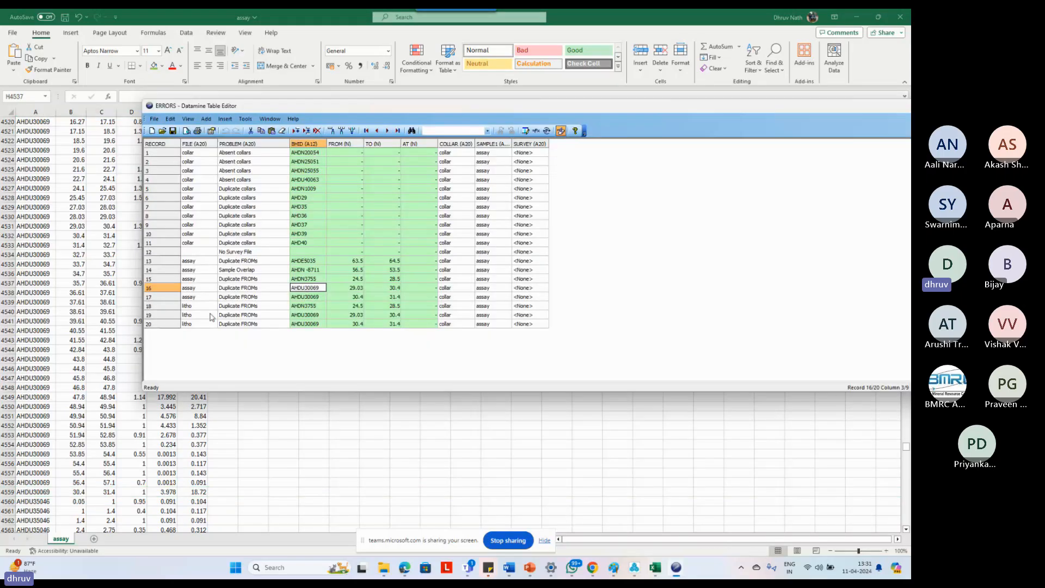
{"action": "left_click", "coordinate": [134, 274]}
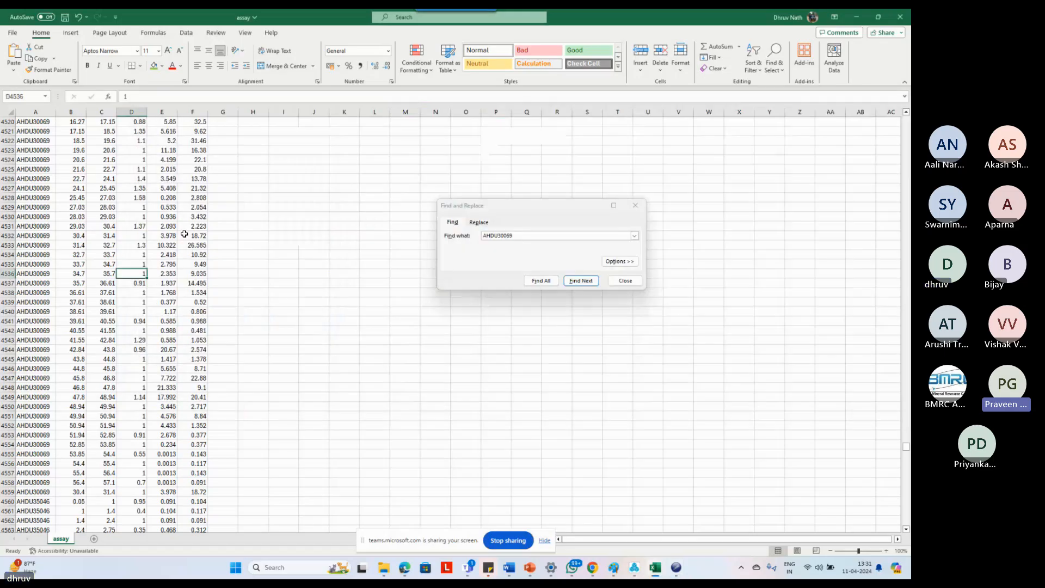
Close Find and Replace and save the corrected assay workbook.
{"action": "left_click", "coordinate": [624, 281]}
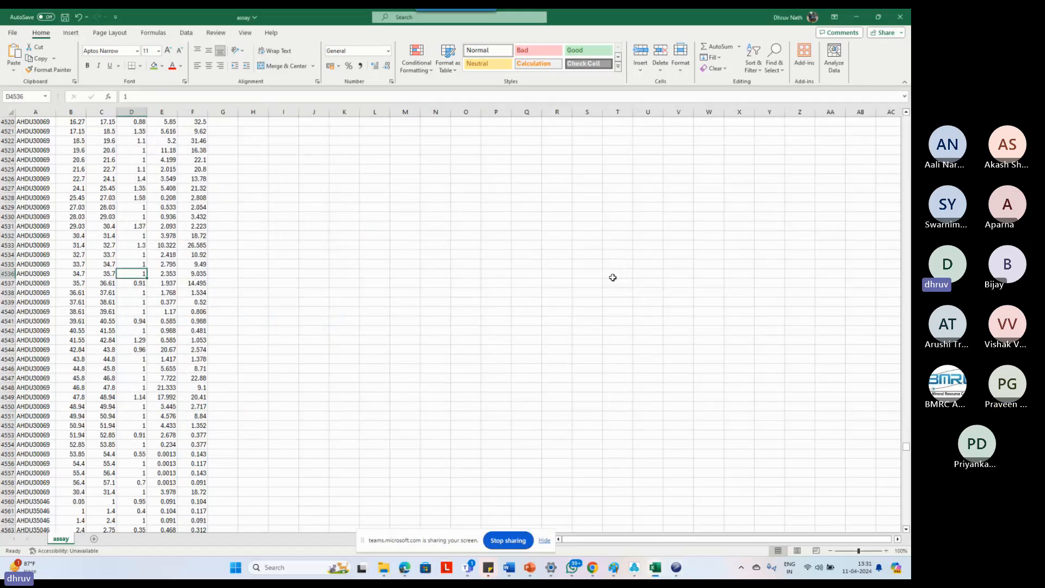
{"action": "left_click", "coordinate": [375, 283]}
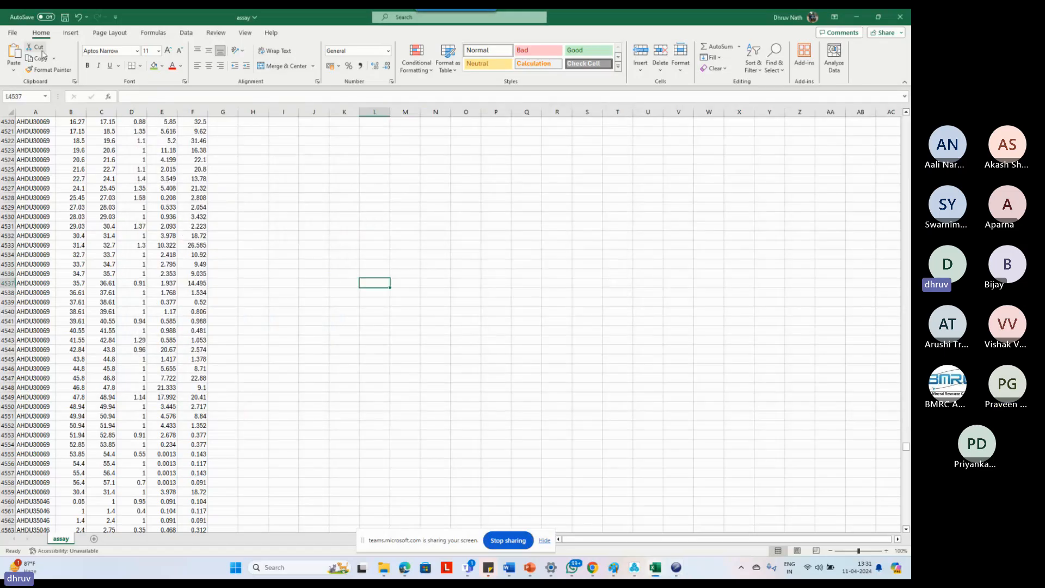
{"action": "left_click", "coordinate": [64, 20]}
{"action": "left_click", "coordinate": [550, 233]}
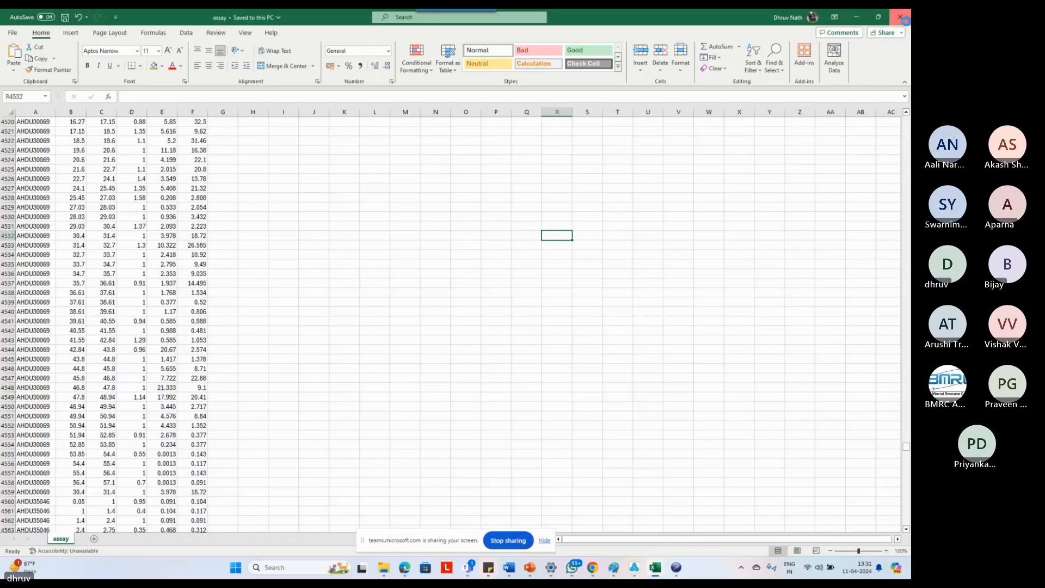
Close the assay workbook, close SMRY without saving its changes, and minimize the scratch workbook Book1.
{"action": "left_click", "coordinate": [901, 17]}
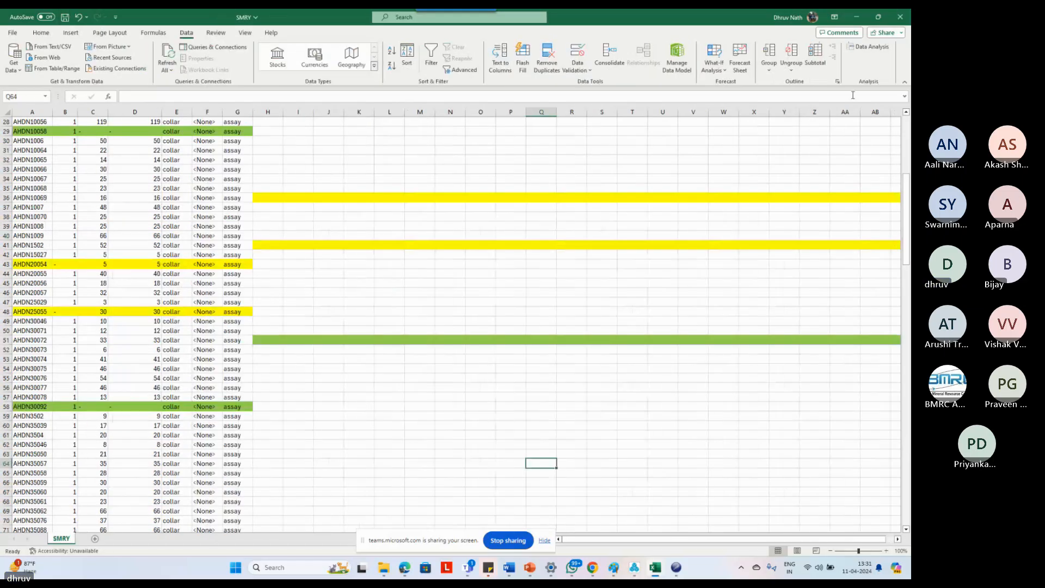
{"action": "left_click", "coordinate": [898, 16]}
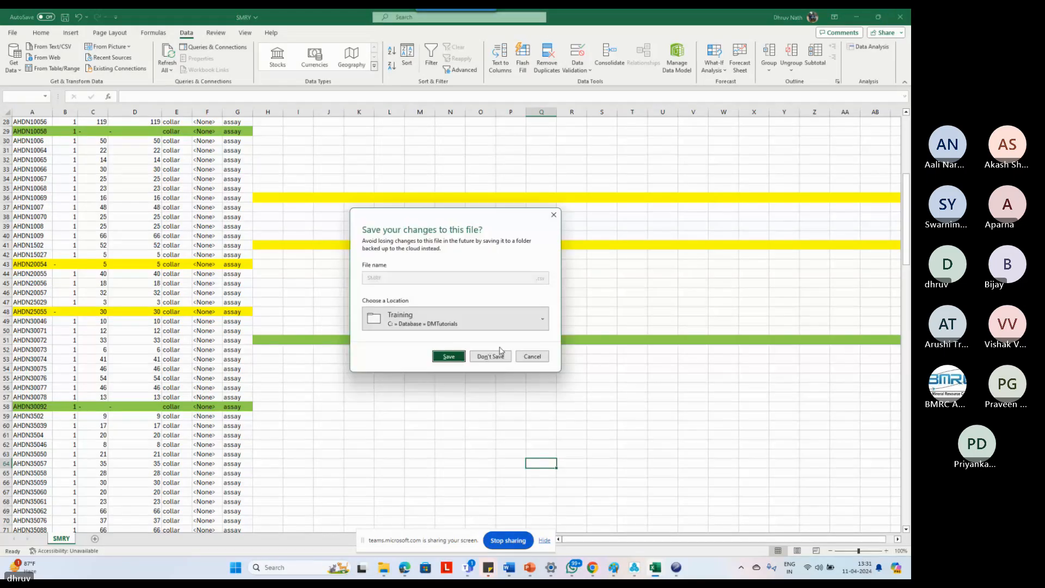
{"action": "left_click", "coordinate": [491, 356]}
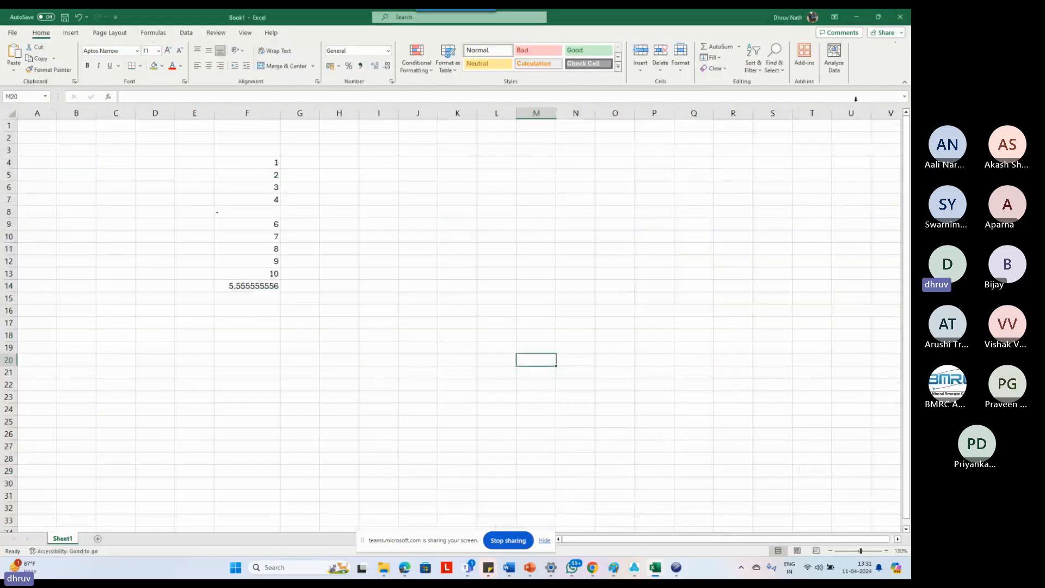
{"action": "left_click", "coordinate": [856, 16]}
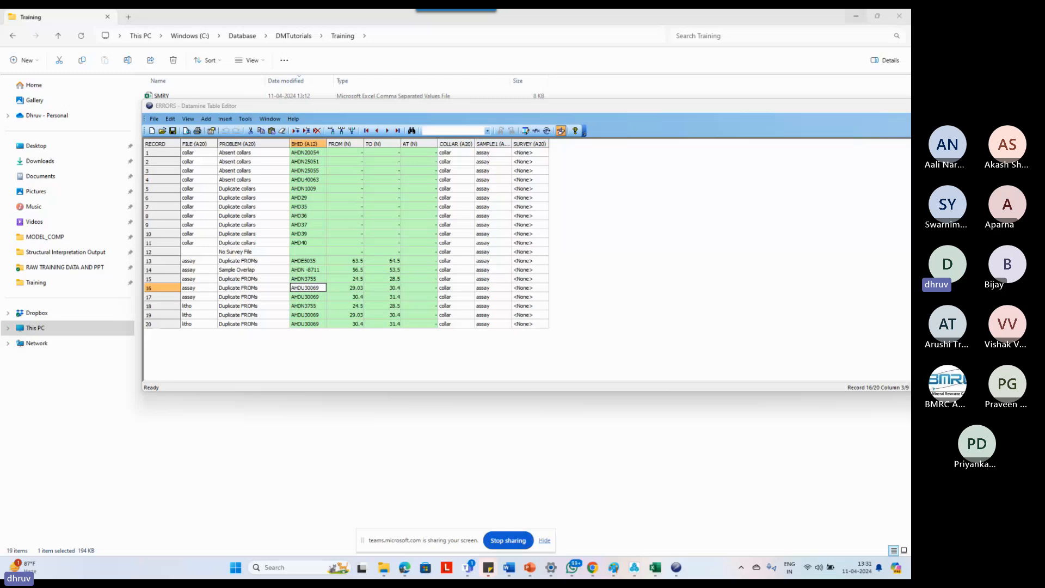
Clear the ERRORS table and the RAW TRAINING DATA AND PPT folder window away from the Training folder listing.
{"action": "key", "text": "alt+Tab"}
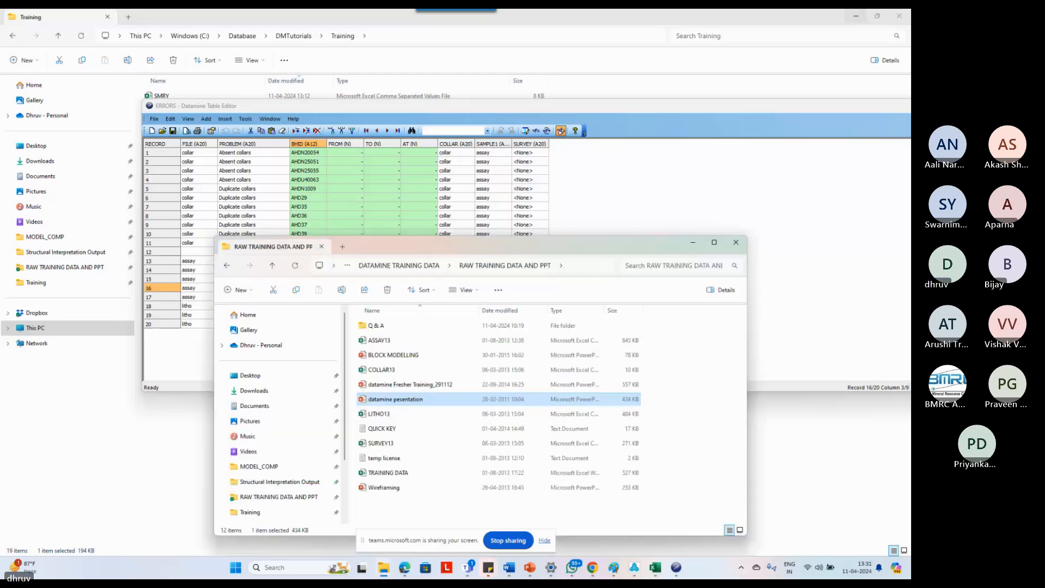
{"action": "key", "text": "alt+Tab"}
{"action": "left_click_drag", "start_coordinate": [207, 105], "coordinate": [888, 94]}
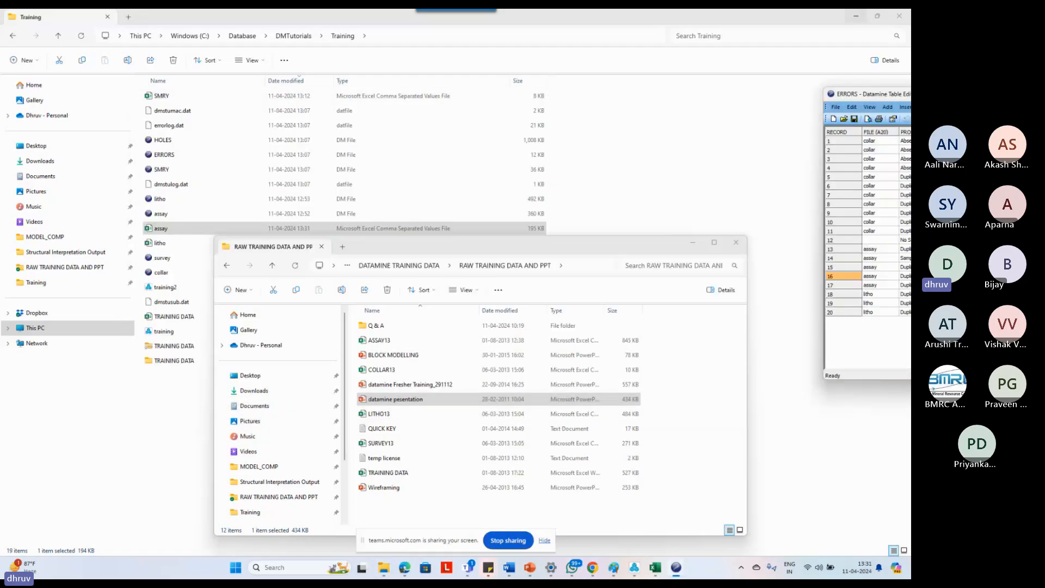
{"action": "key", "text": "super+Down"}
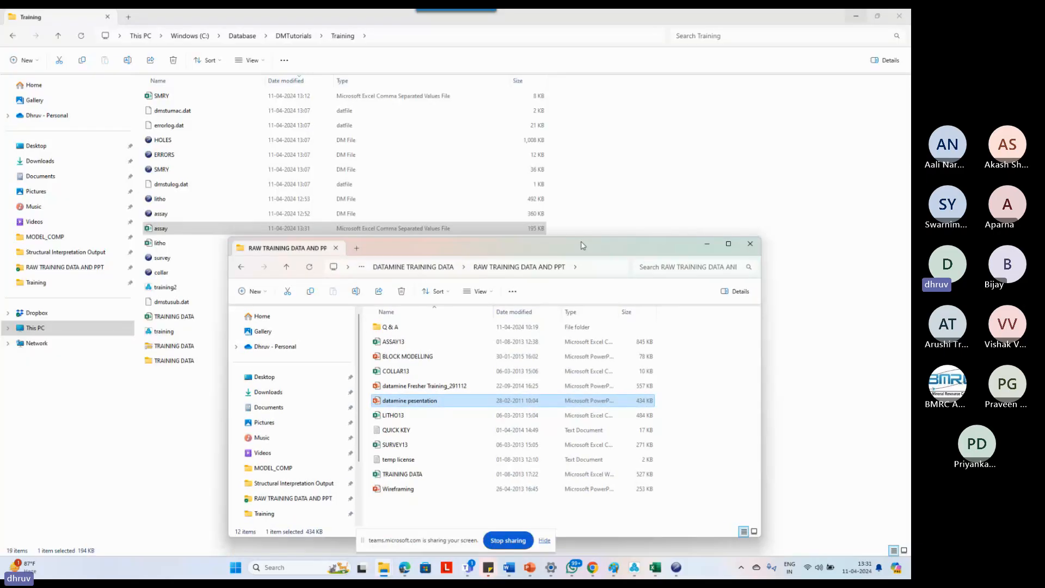
{"action": "left_click_drag", "start_coordinate": [583, 246], "coordinate": [911, 245]}
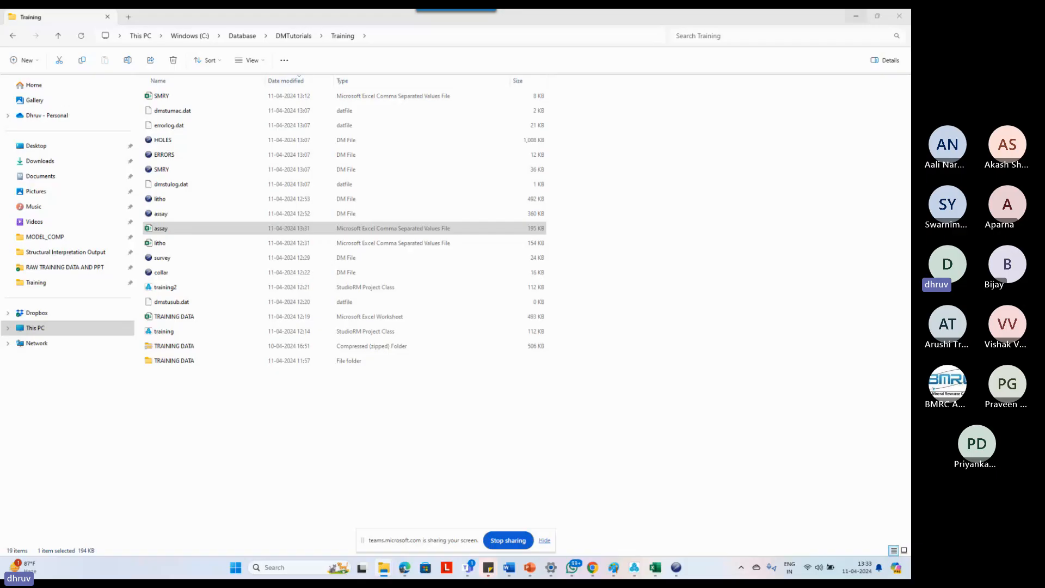
{"action": "left_click", "coordinate": [270, 443]}
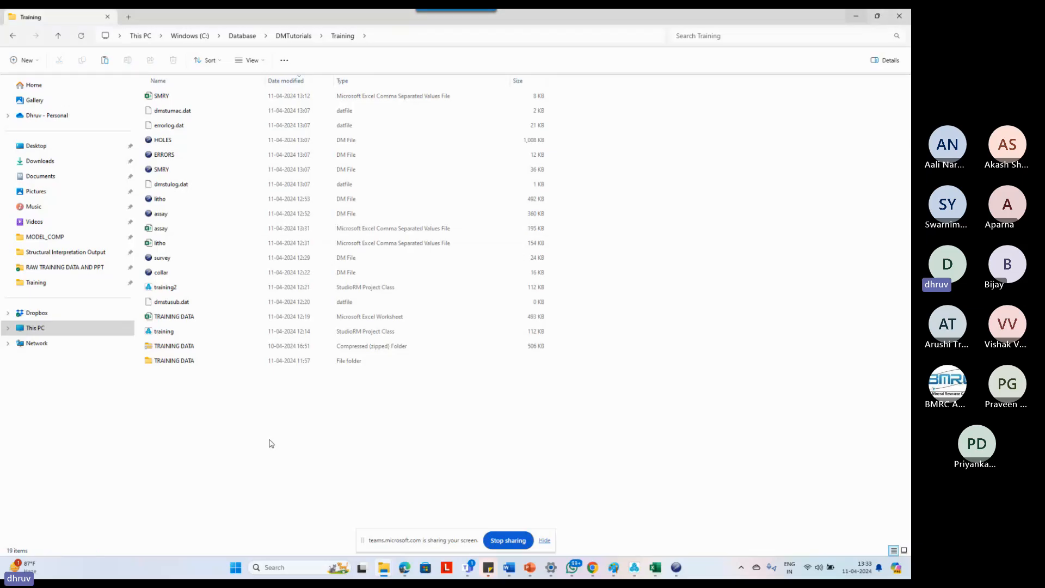
{"action": "right_click", "coordinate": [271, 443]}
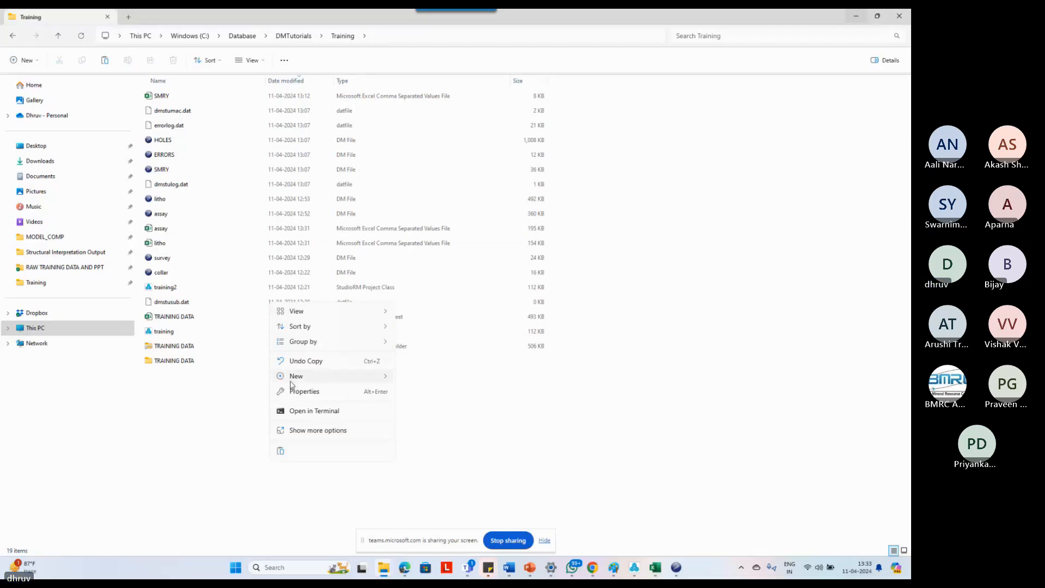
{"action": "key", "text": "Escape"}
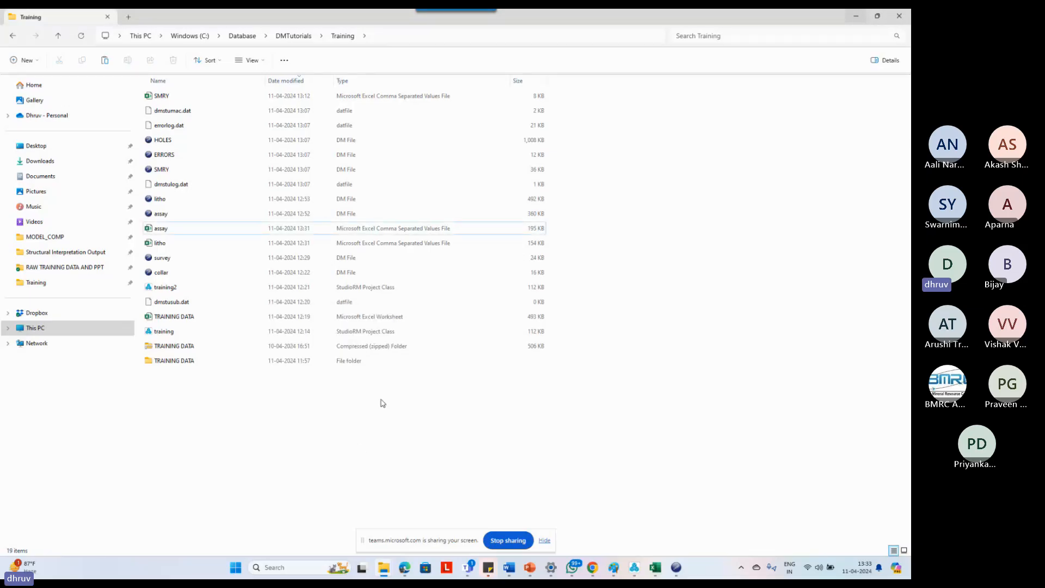
Close the SMRY and collar tables in Datamine Table Editor and minimize the Training folder to return to Studio RM.
{"action": "mouse_move", "coordinate": [676, 567]}
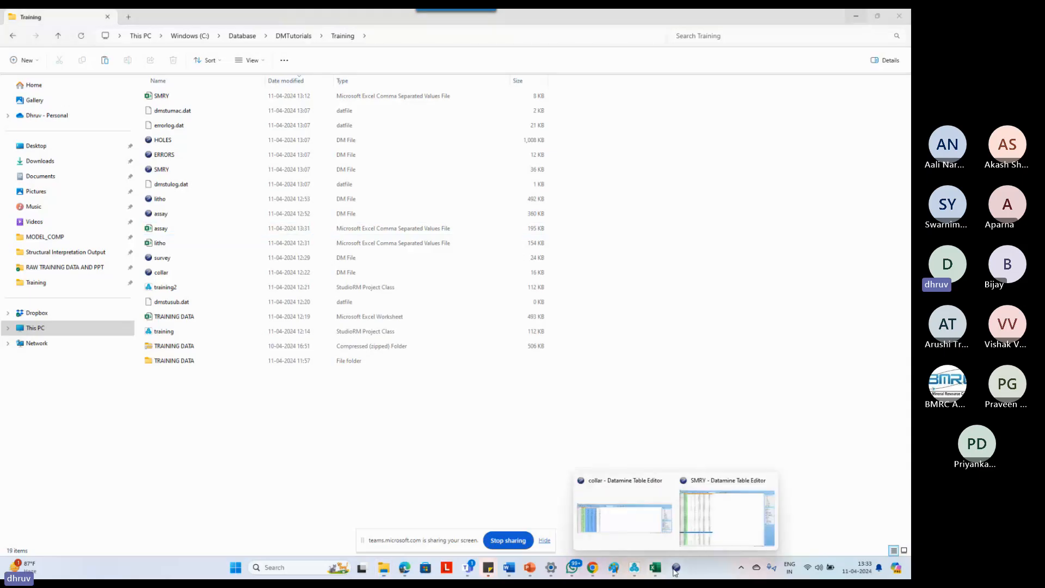
{"action": "left_click", "coordinate": [701, 515]}
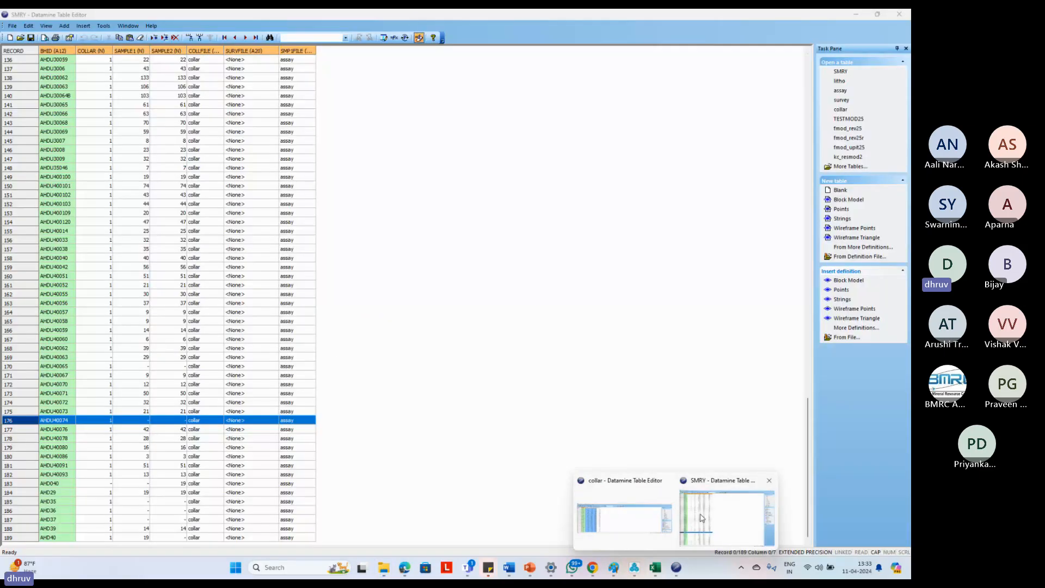
{"action": "key", "text": "alt+Tab"}
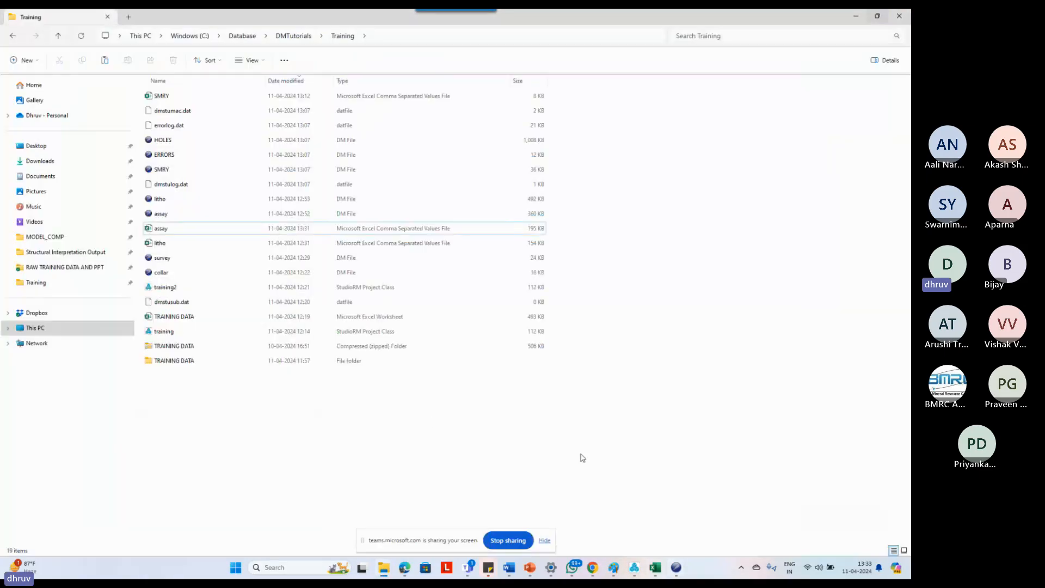
{"action": "left_click", "coordinate": [674, 568]}
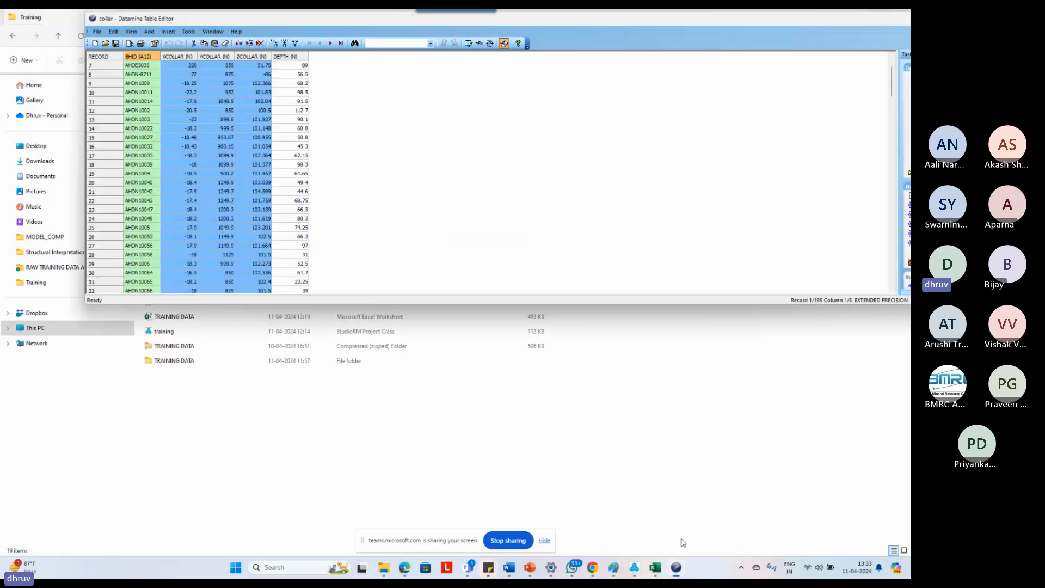
{"action": "left_click_drag", "start_coordinate": [555, 19], "coordinate": [431, 65]}
{"action": "left_click", "coordinate": [861, 66]}
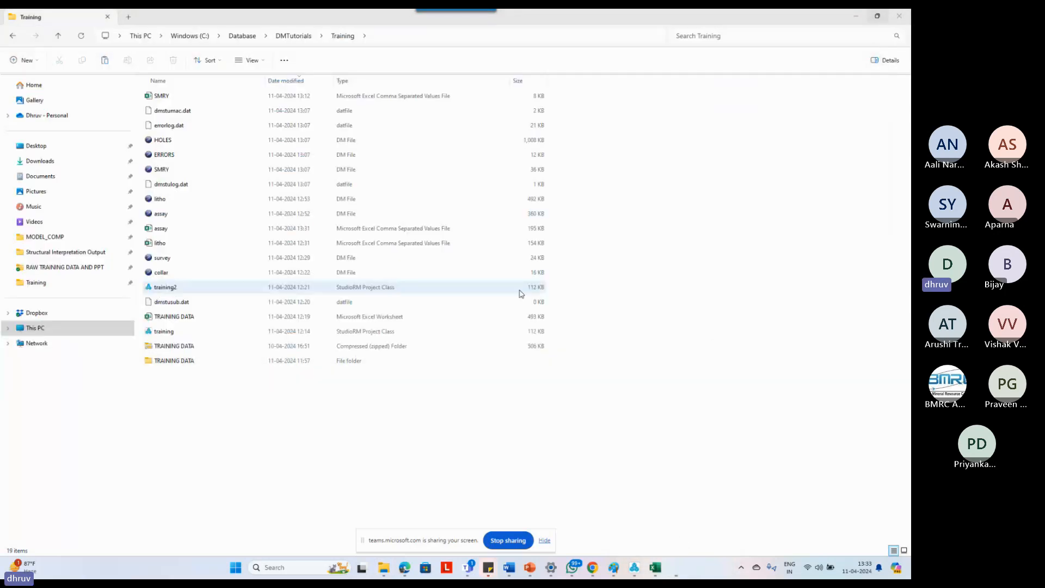
{"action": "left_click", "coordinate": [637, 376]}
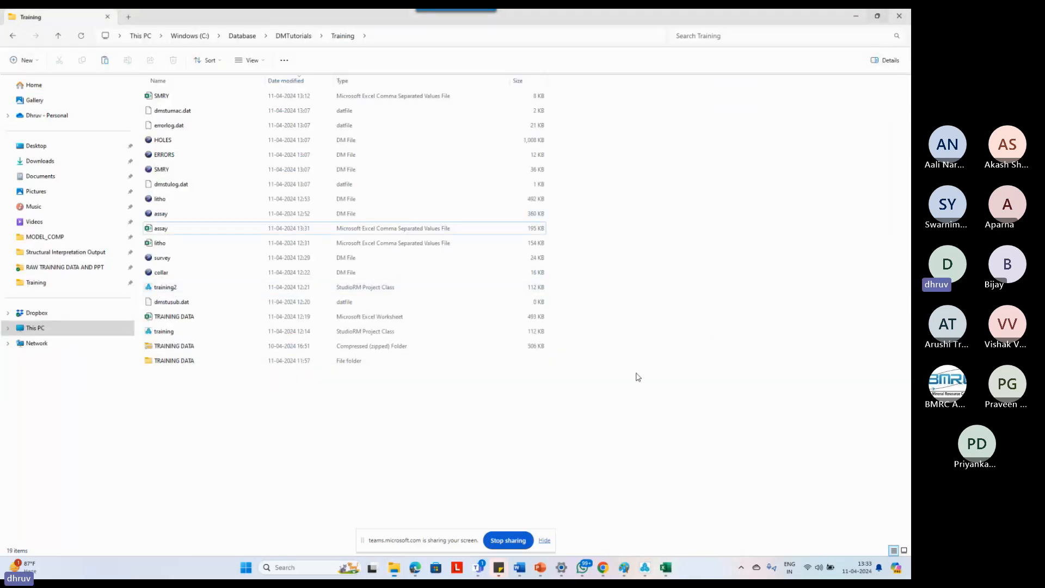
{"action": "left_click", "coordinate": [855, 16]}
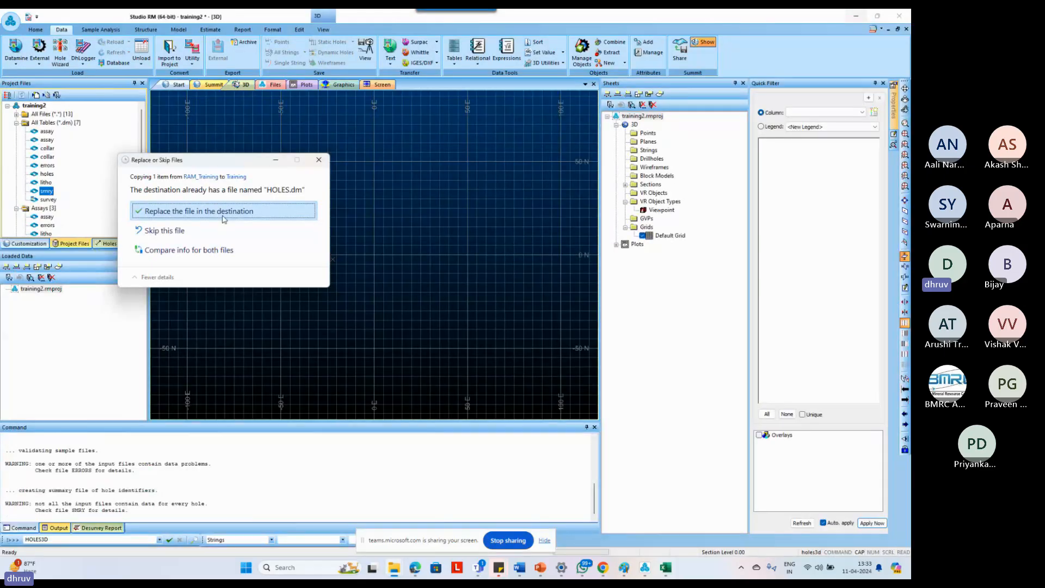
Replace the existing HOLES.dm in the Training folder with the copied file, and check the project's holes drillhole table before closing it.
{"action": "left_click", "coordinate": [224, 213]}
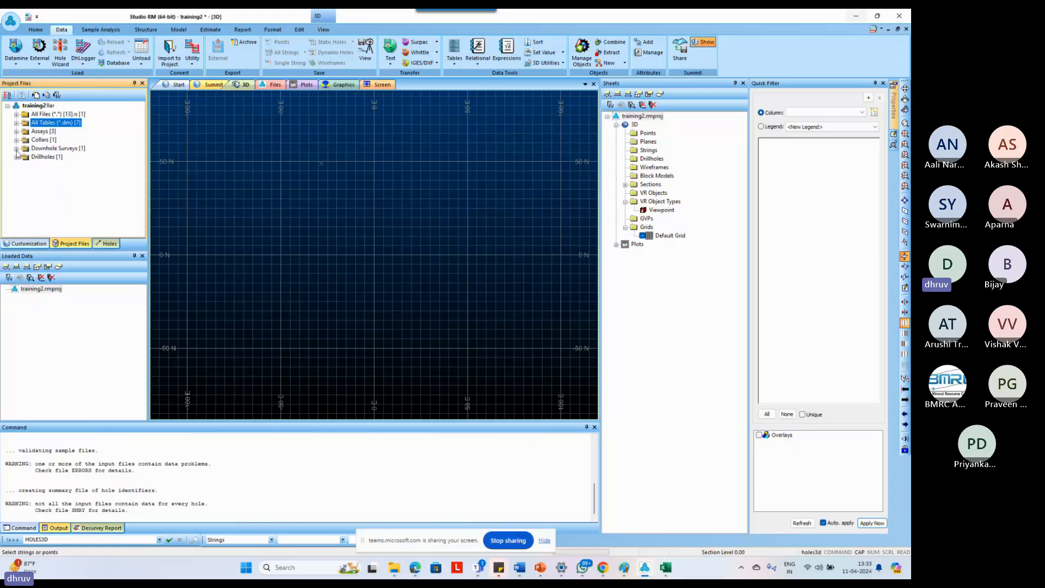
{"action": "left_click", "coordinate": [16, 157]}
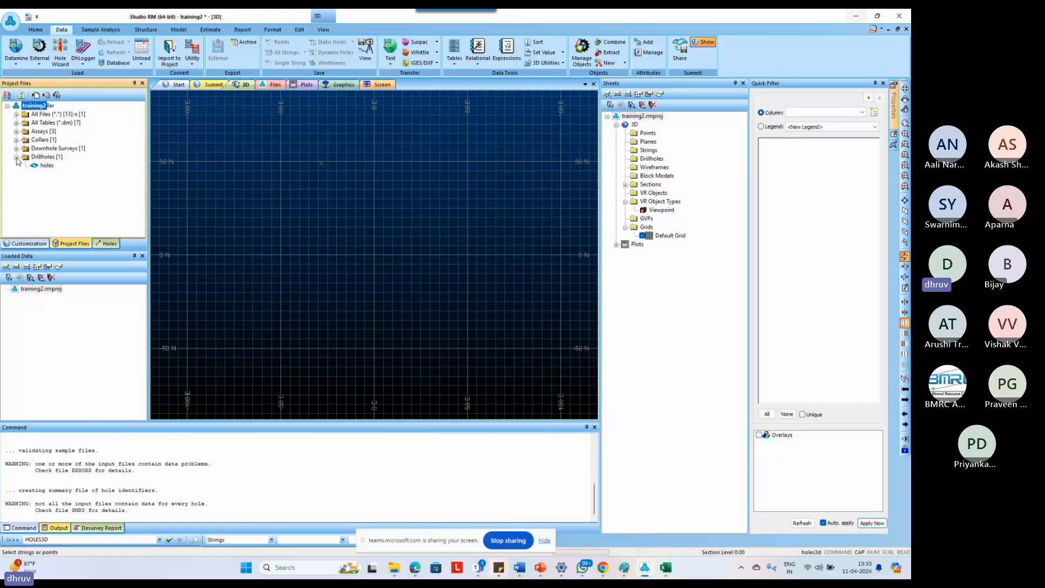
{"action": "left_click", "coordinate": [46, 166]}
{"action": "double_click", "coordinate": [44, 167]}
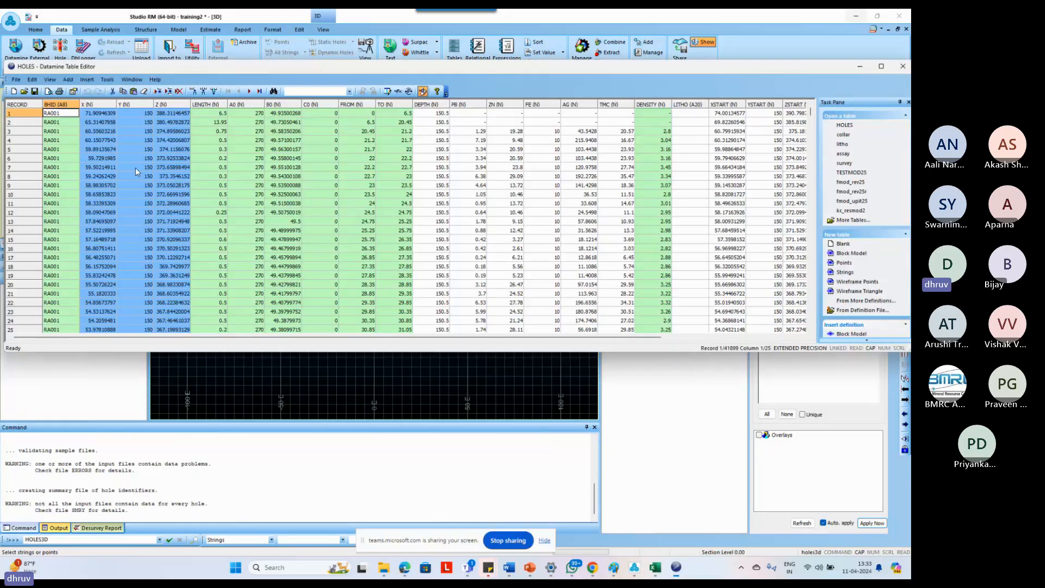
{"action": "left_click_drag", "start_coordinate": [787, 71], "coordinate": [697, 78]}
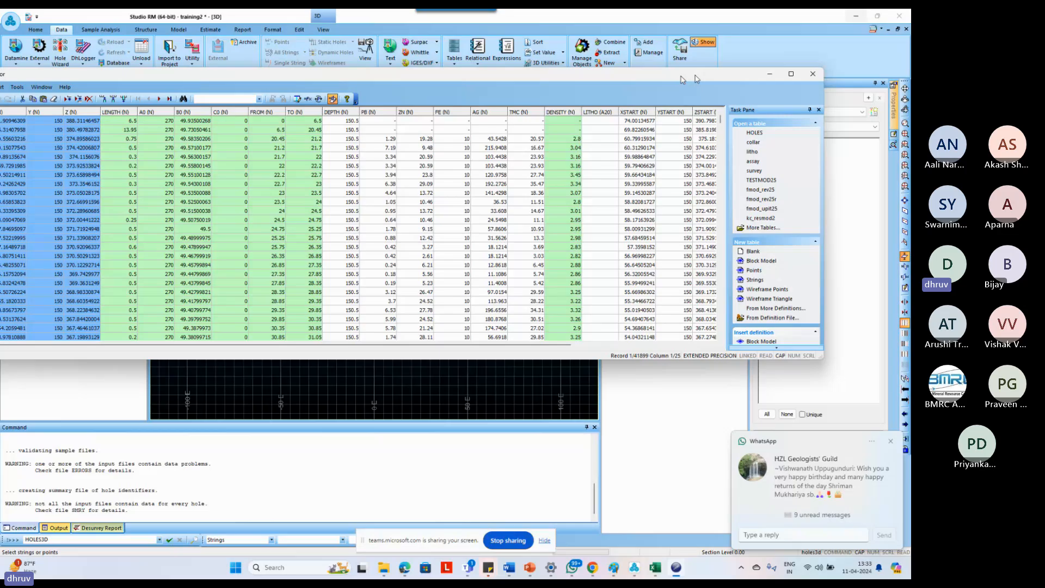
{"action": "left_click", "coordinate": [813, 74]}
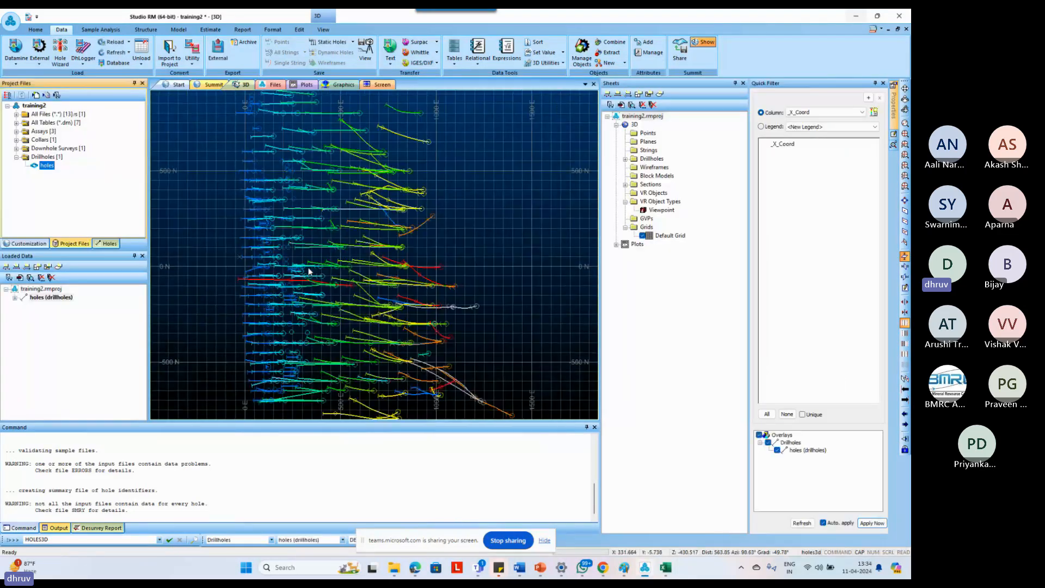
Examine the holes drillholes in the 3D window, first in plan and then from oblique angles.
{"action": "scroll", "coordinate": [466, 256], "scroll_direction": "down", "scroll_amount": 2}
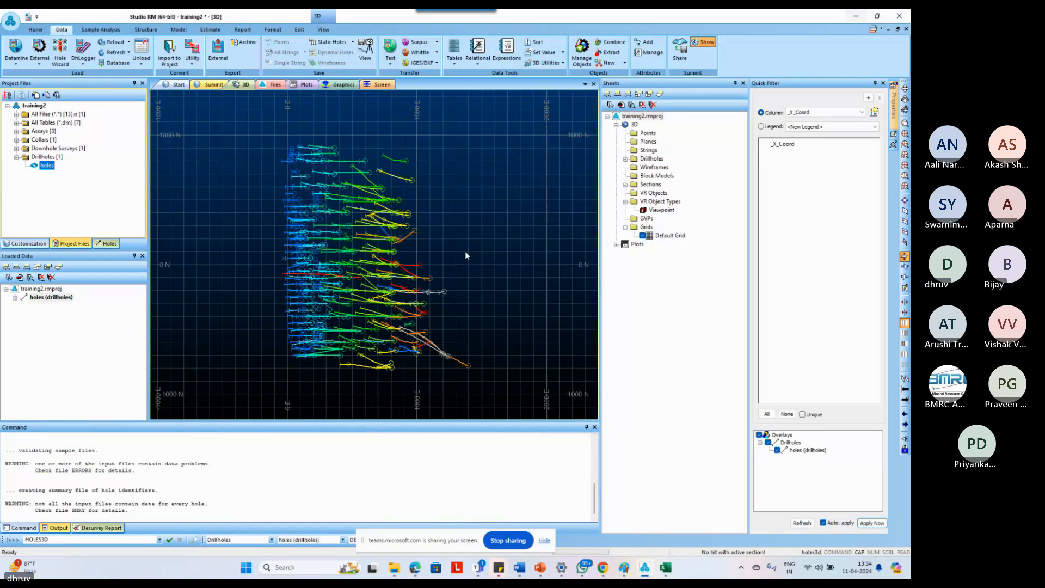
{"action": "mouse_move", "coordinate": [466, 256]}
{"action": "left_mouse_down", "text": "shift"}
{"action": "mouse_move", "coordinate": [461, 235]}
{"action": "mouse_move", "coordinate": [464, 259]}
{"action": "left_mouse_up", "text": "shift"}
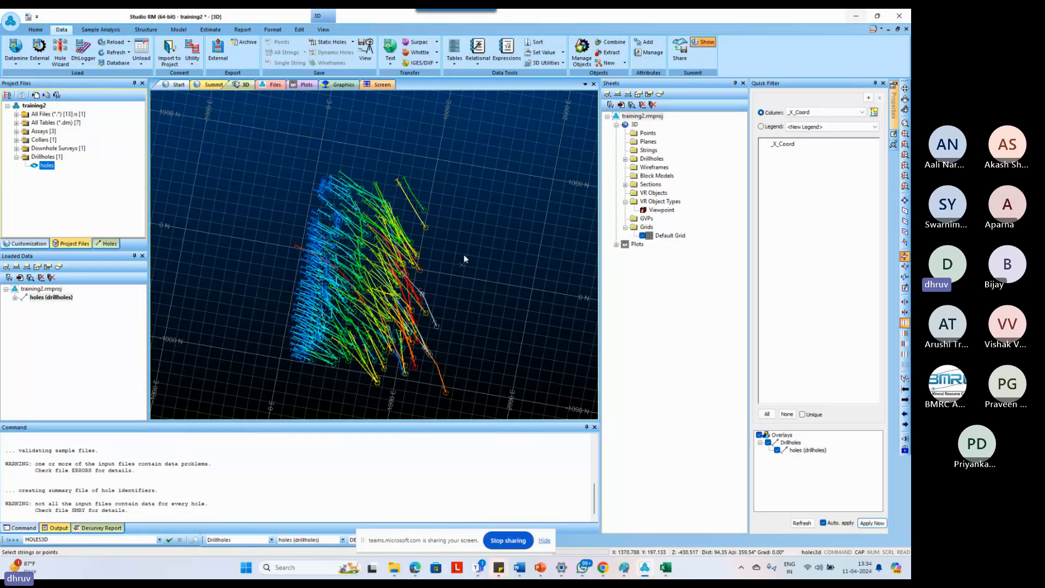
{"action": "left_click", "coordinate": [80, 183]}
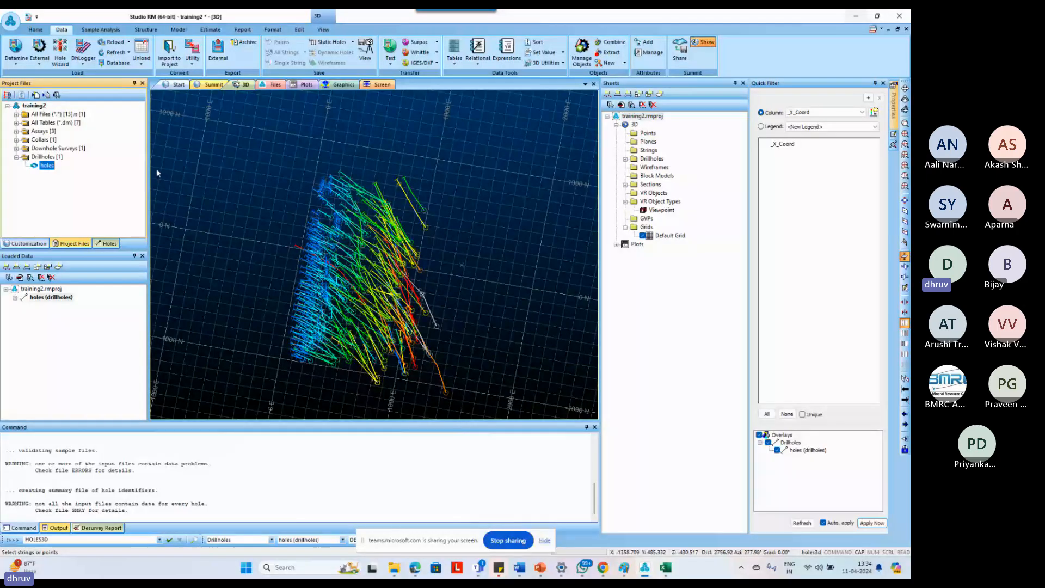
{"action": "left_click", "coordinate": [251, 191]}
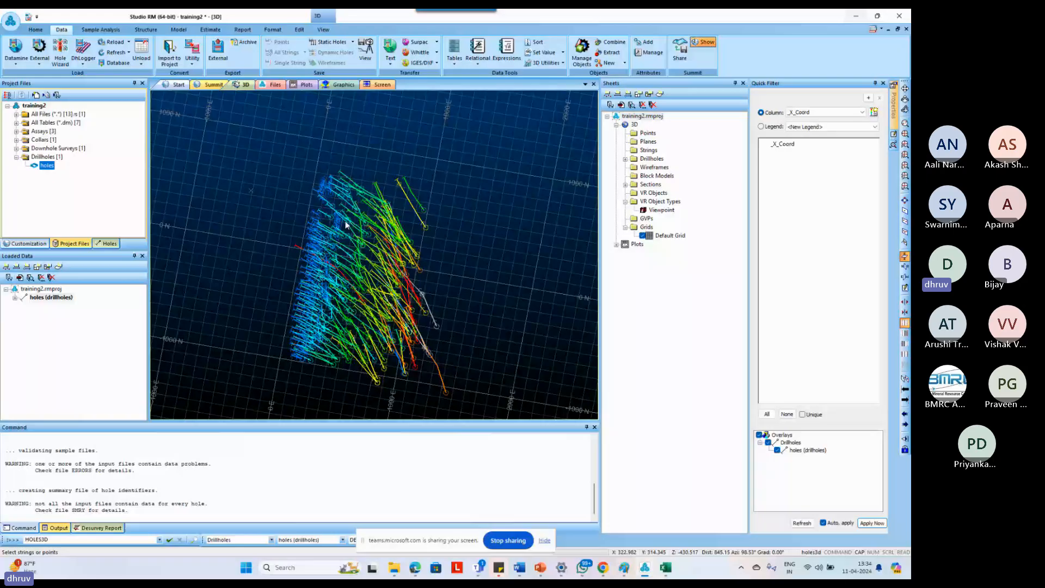
{"action": "left_click_drag", "start_coordinate": [346, 224], "coordinate": [289, 185], "text": "shift"}
{"action": "left_click", "coordinate": [79, 182]}
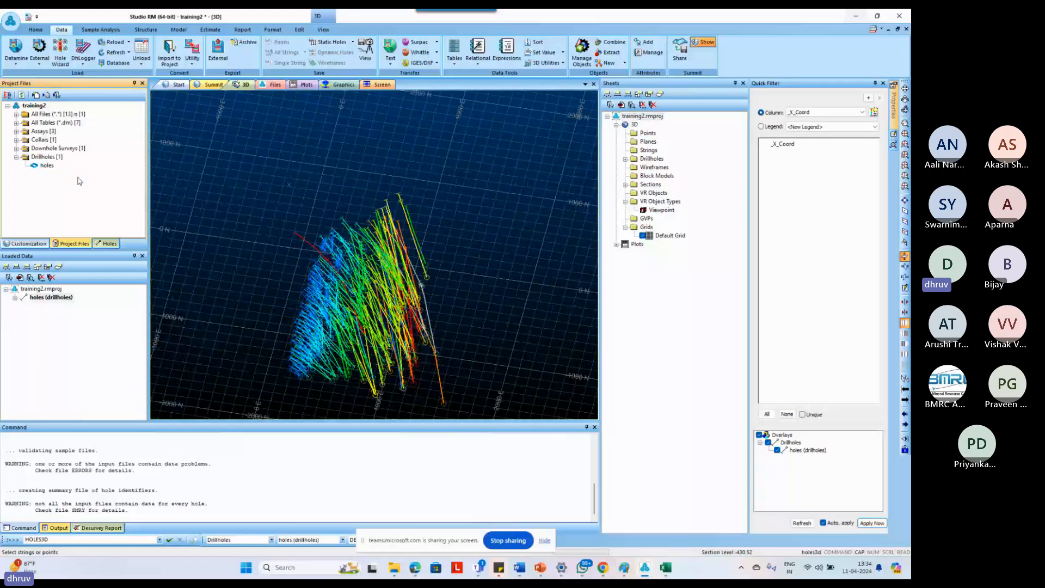
{"action": "left_click", "coordinate": [244, 212]}
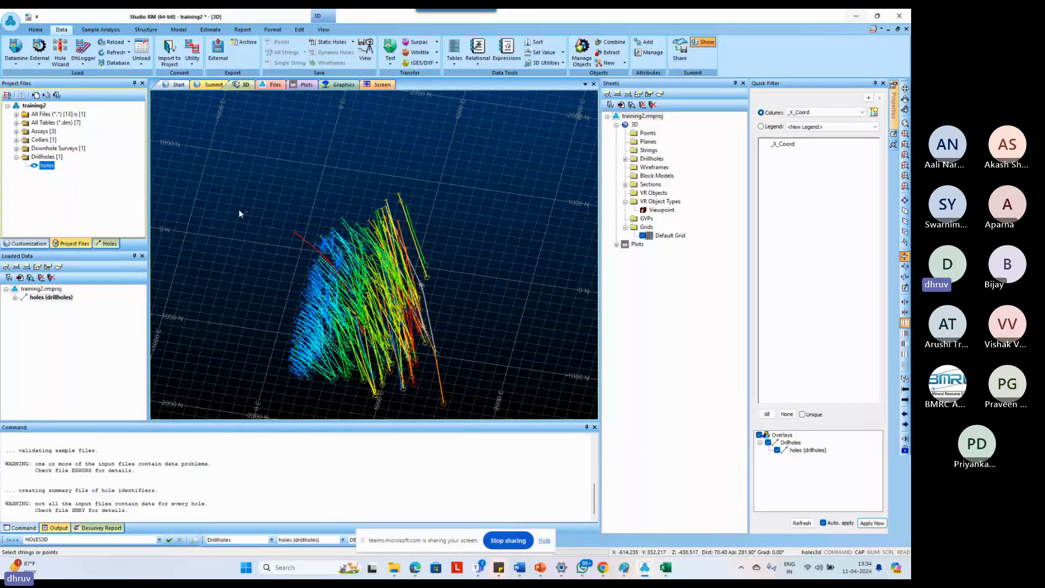
Load the holes table again with the get-drillholes command and view the drillholes from a low oblique angle.
{"action": "key", "text": "g"}
{"action": "key", "text": "d"}
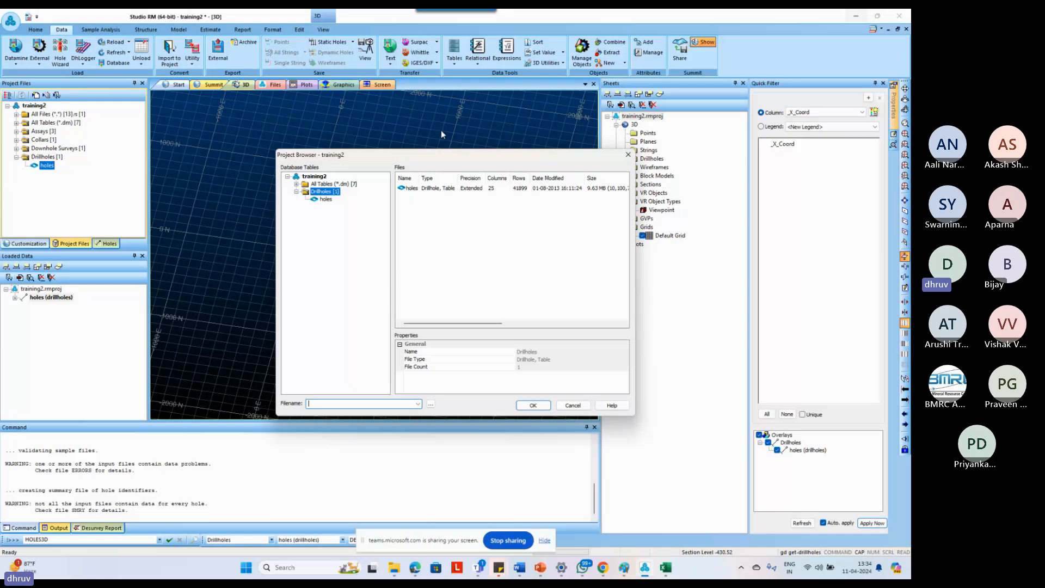
{"action": "left_click_drag", "start_coordinate": [441, 156], "coordinate": [435, 129]}
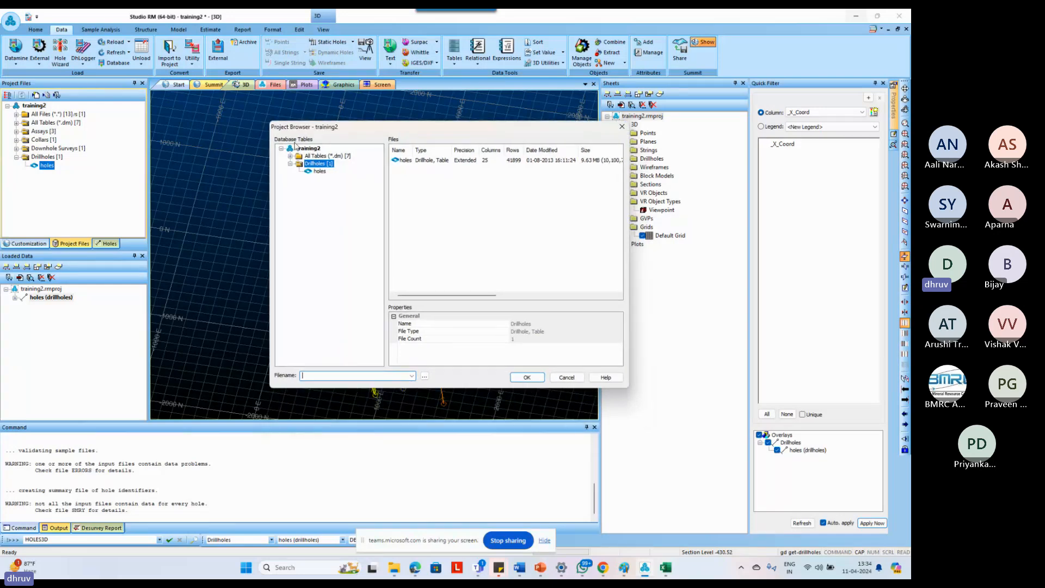
{"action": "double_click", "coordinate": [308, 169]}
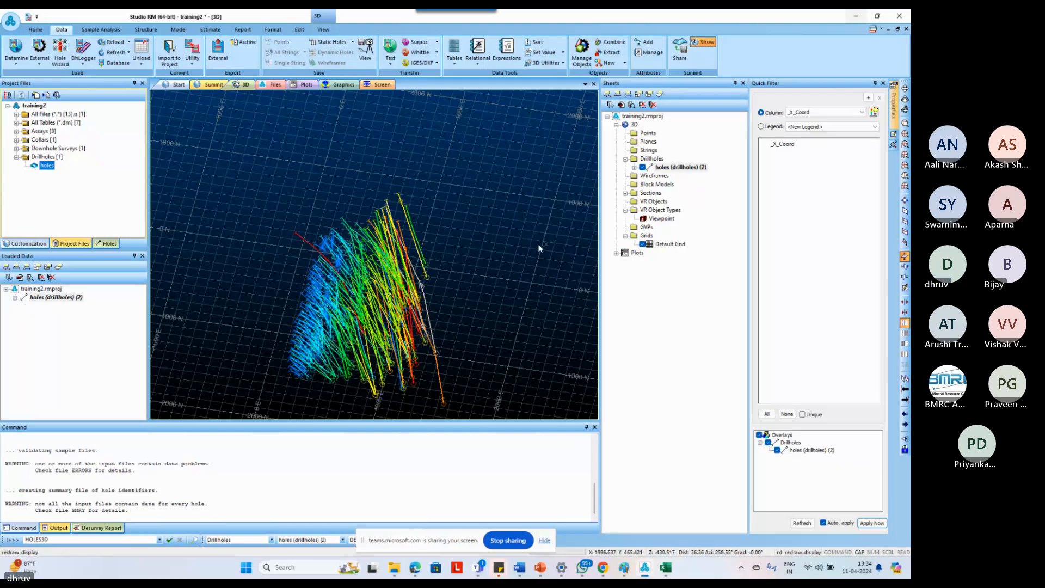
{"action": "left_click", "coordinate": [452, 242]}
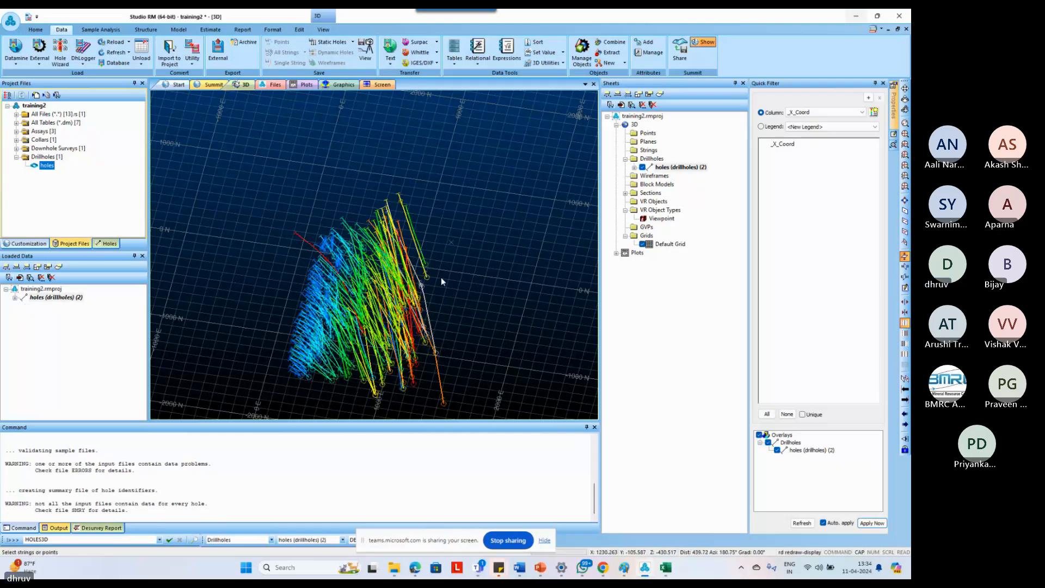
{"action": "left_click_drag", "start_coordinate": [441, 281], "coordinate": [367, 192]}
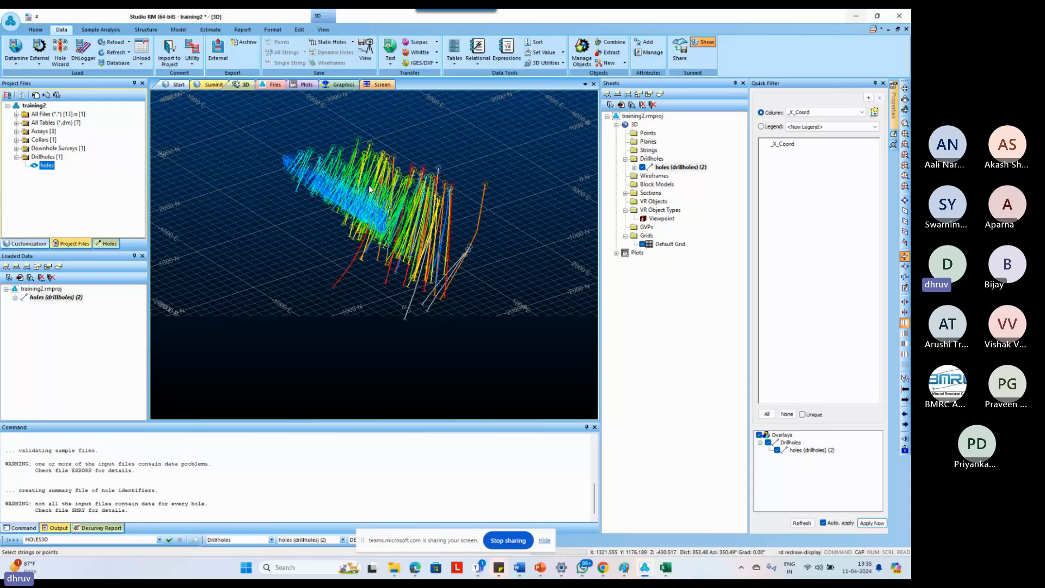
{"action": "left_click", "coordinate": [248, 192]}
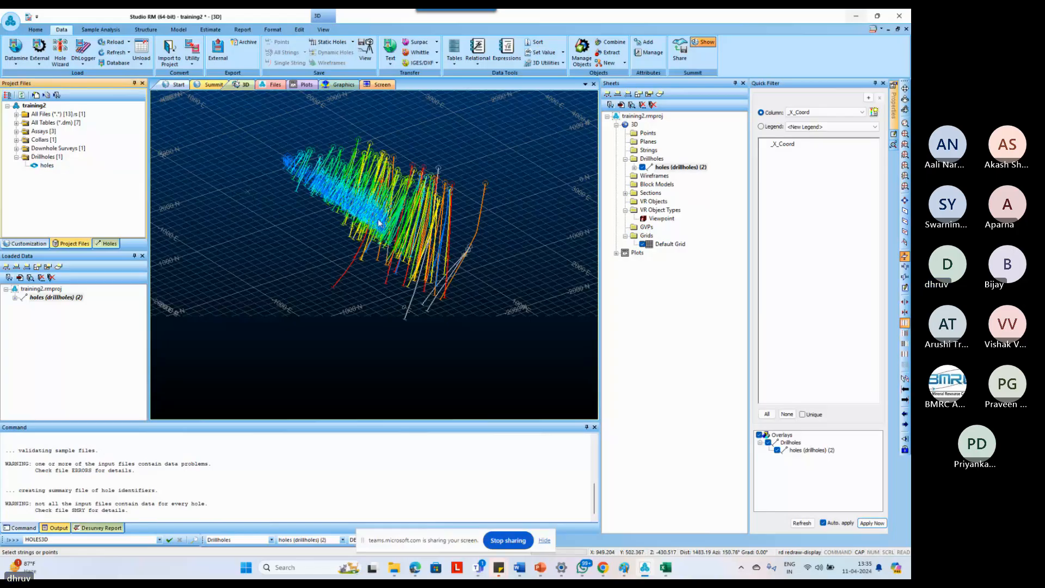
Save the project with the holes drillholes loaded in the 3D window.
{"action": "left_click_drag", "start_coordinate": [380, 222], "coordinate": [406, 270]}
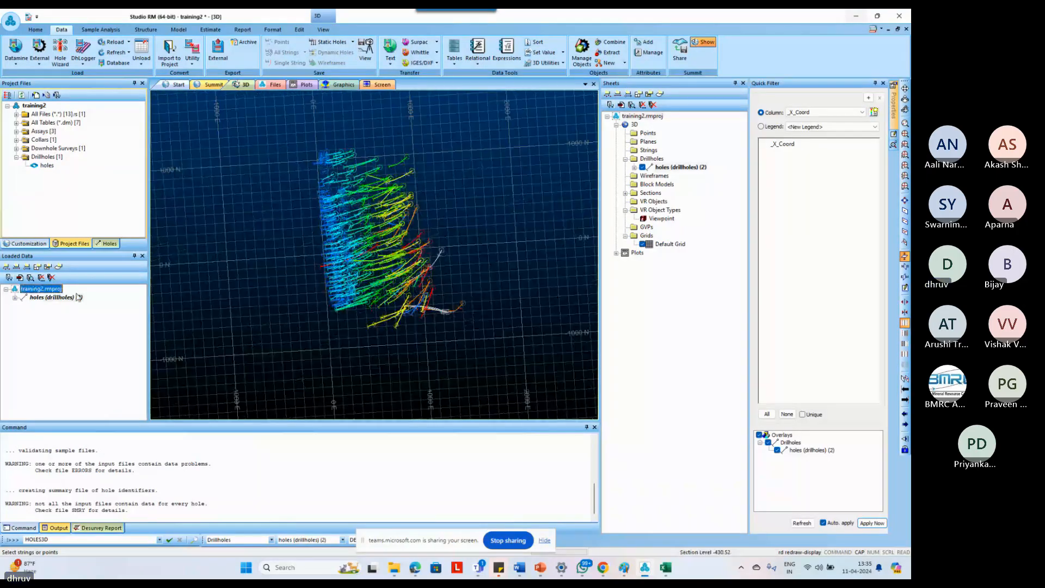
{"action": "left_click", "coordinate": [55, 298]}
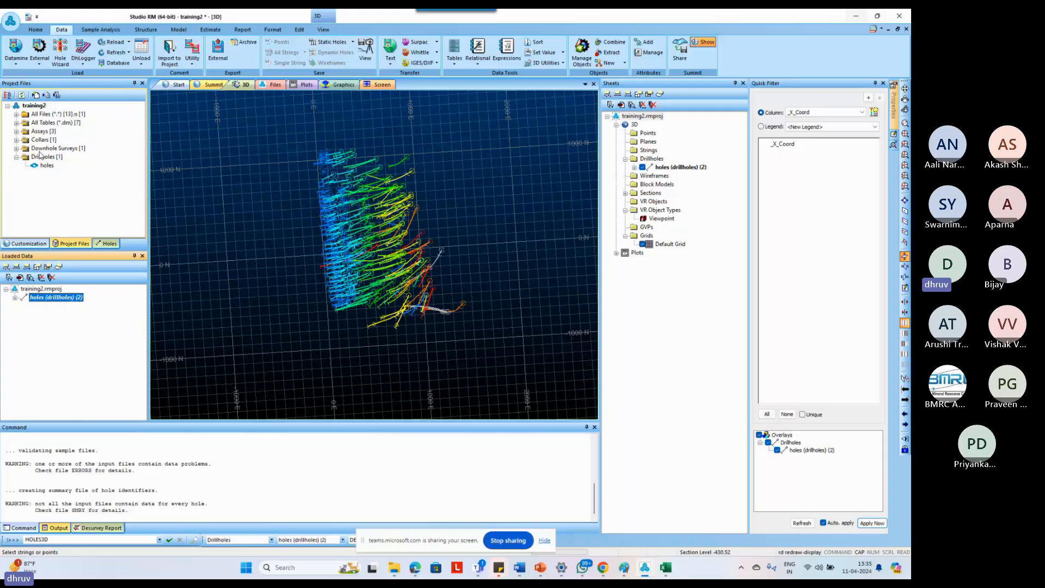
{"action": "left_click", "coordinate": [294, 185]}
{"action": "key", "text": "ctrl+s"}
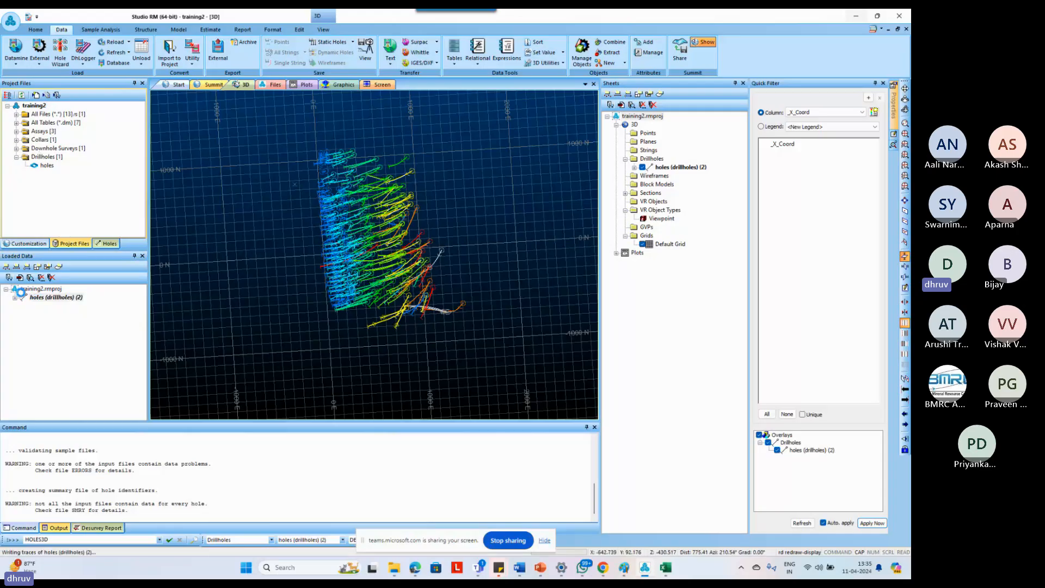
{"action": "left_click", "coordinate": [55, 299]}
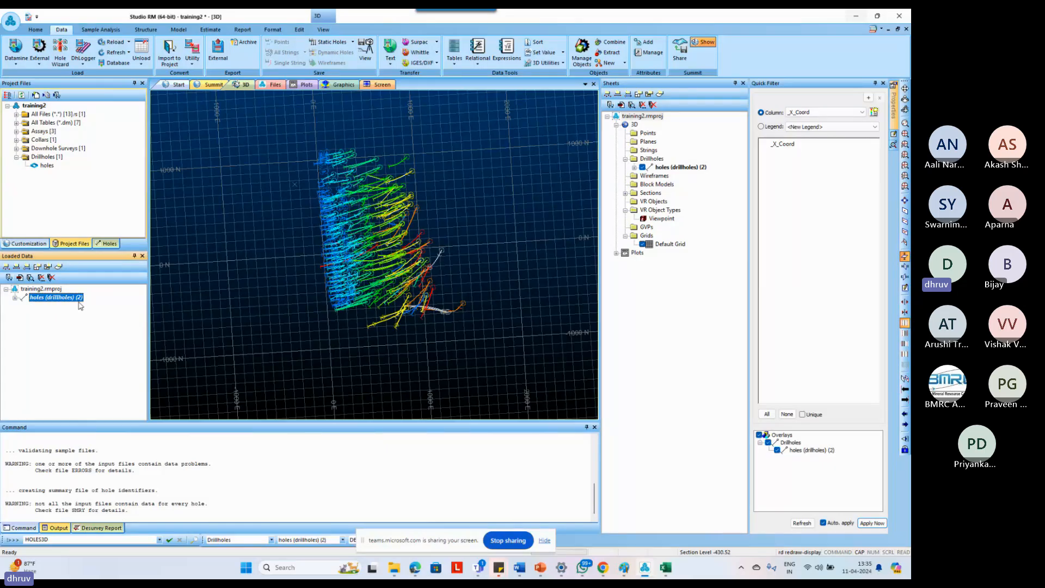
{"action": "left_click", "coordinate": [685, 96]}
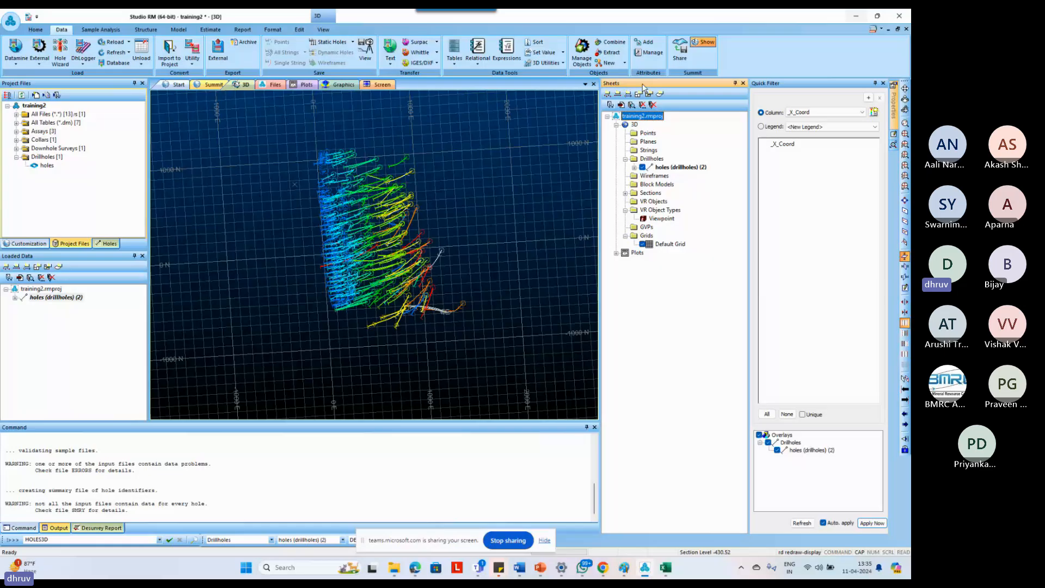
{"action": "left_click", "coordinate": [668, 168]}
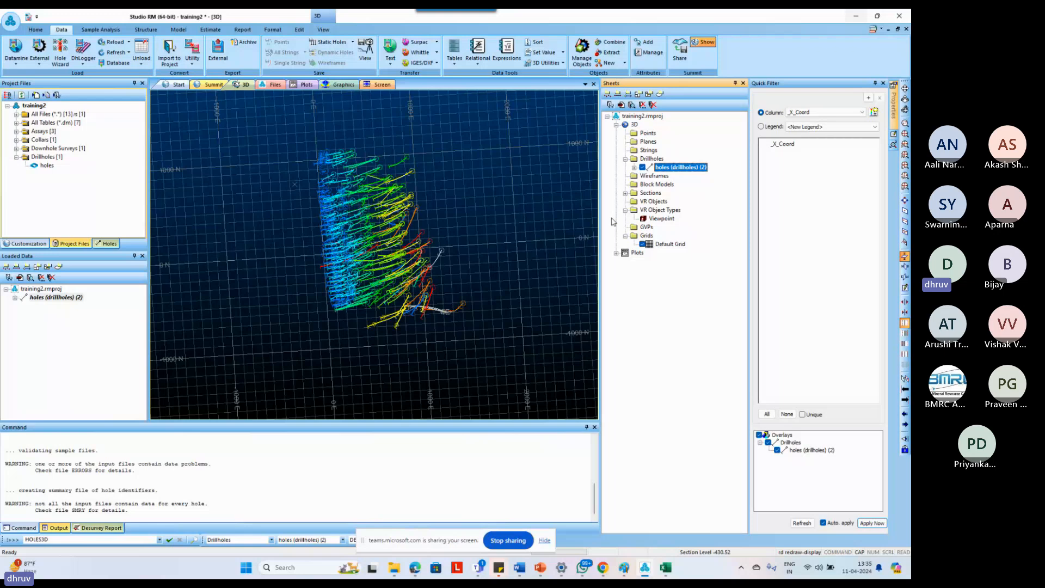
{"action": "double_click", "coordinate": [670, 168]}
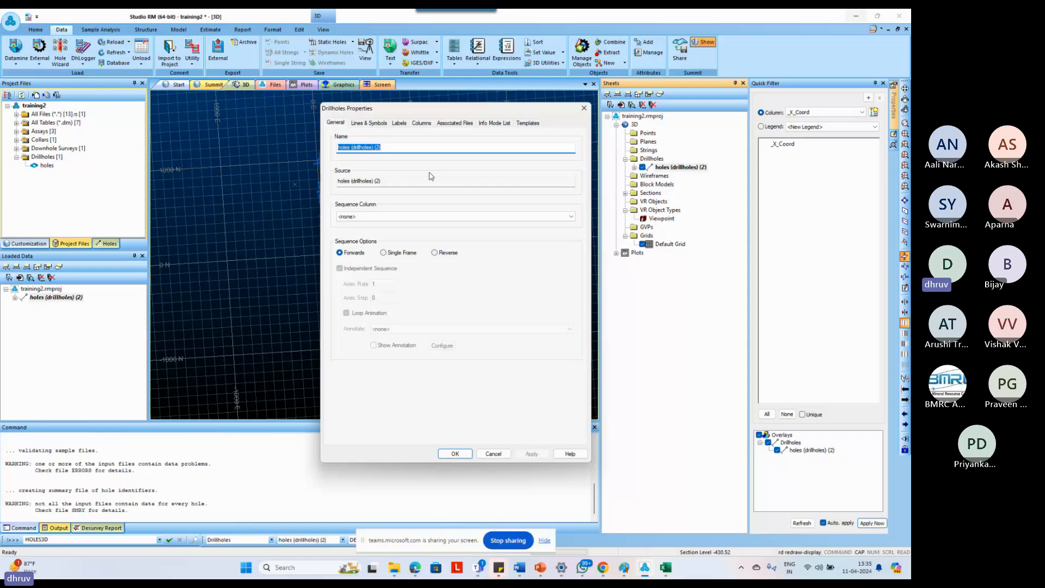
{"action": "key", "text": "Return"}
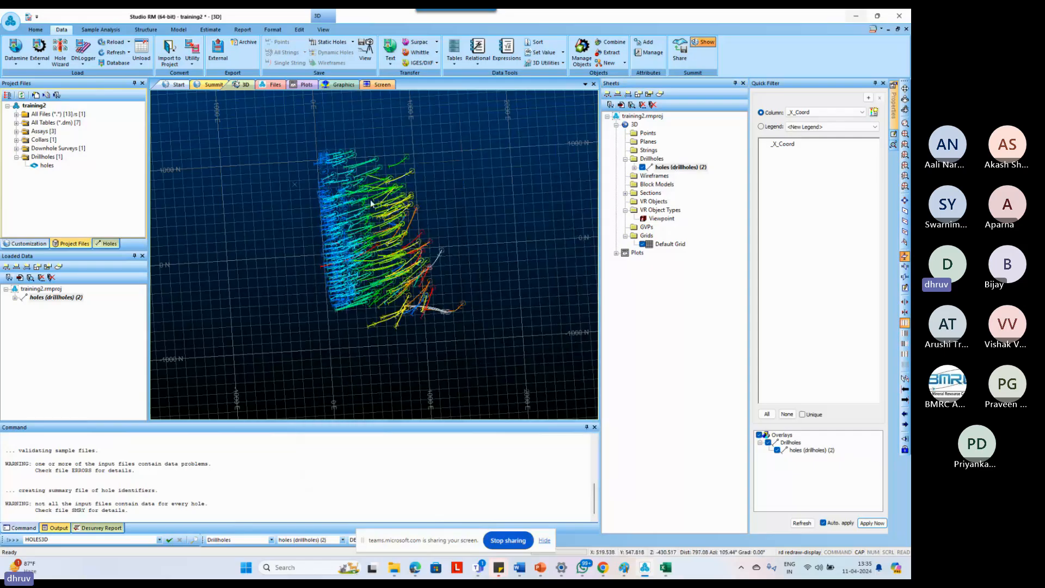
Set the display option of the holes drillholes to Default Cylinder in their line and symbol properties and apply it.
{"action": "scroll", "coordinate": [371, 204], "scroll_direction": "up", "scroll_amount": 2}
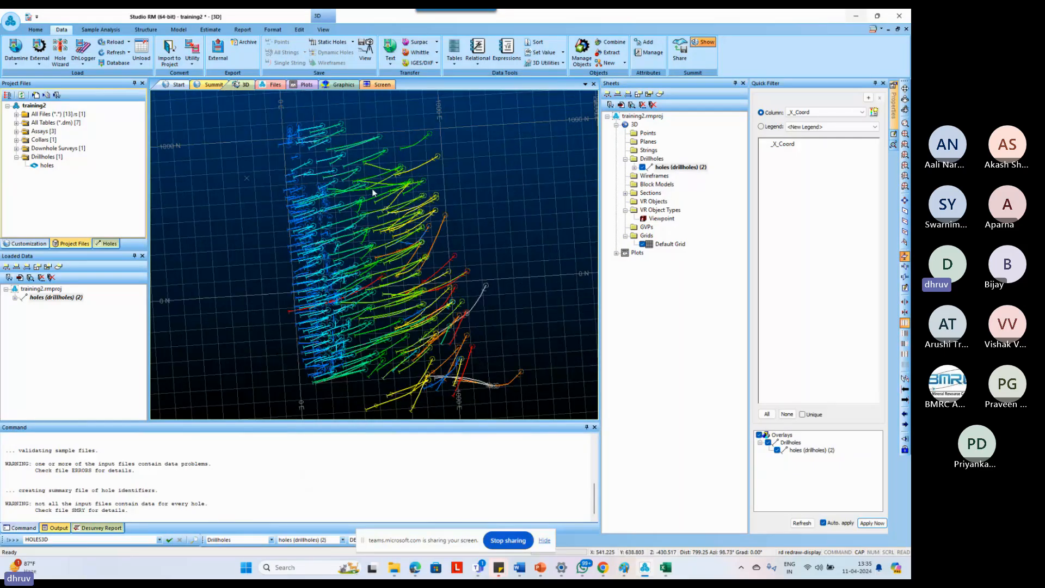
{"action": "scroll", "coordinate": [375, 198], "scroll_direction": "up", "scroll_amount": 2}
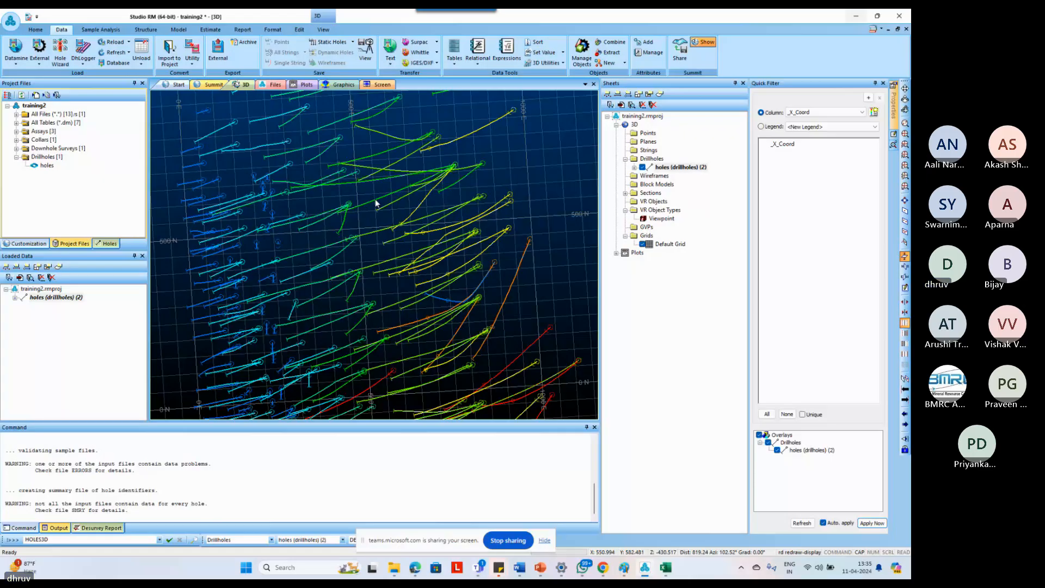
{"action": "double_click", "coordinate": [376, 204]}
{"action": "left_click_drag", "start_coordinate": [355, 108], "coordinate": [325, 92]}
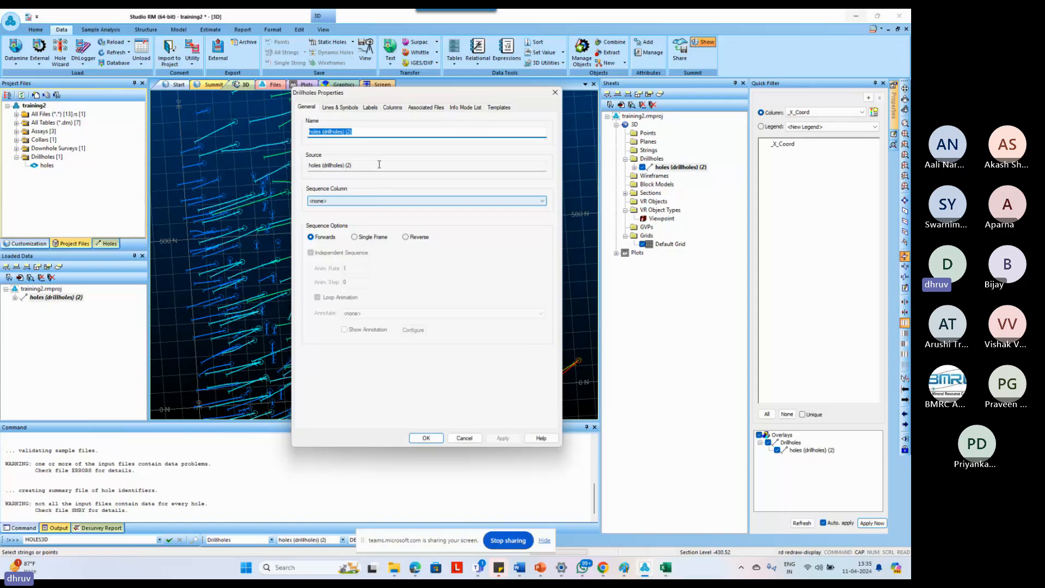
{"action": "left_click", "coordinate": [313, 109]}
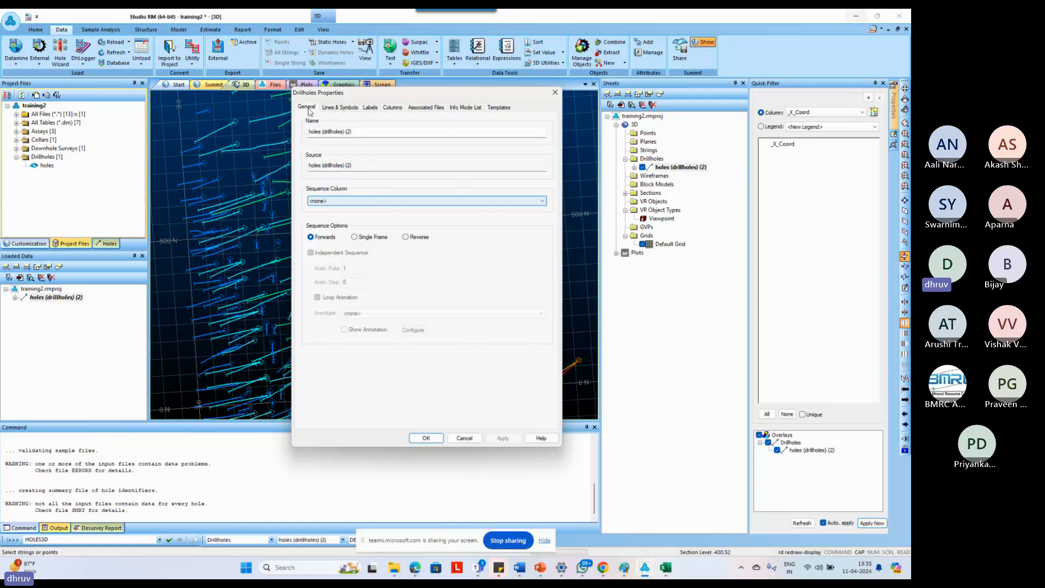
{"action": "left_click_drag", "start_coordinate": [334, 93], "coordinate": [548, 89]}
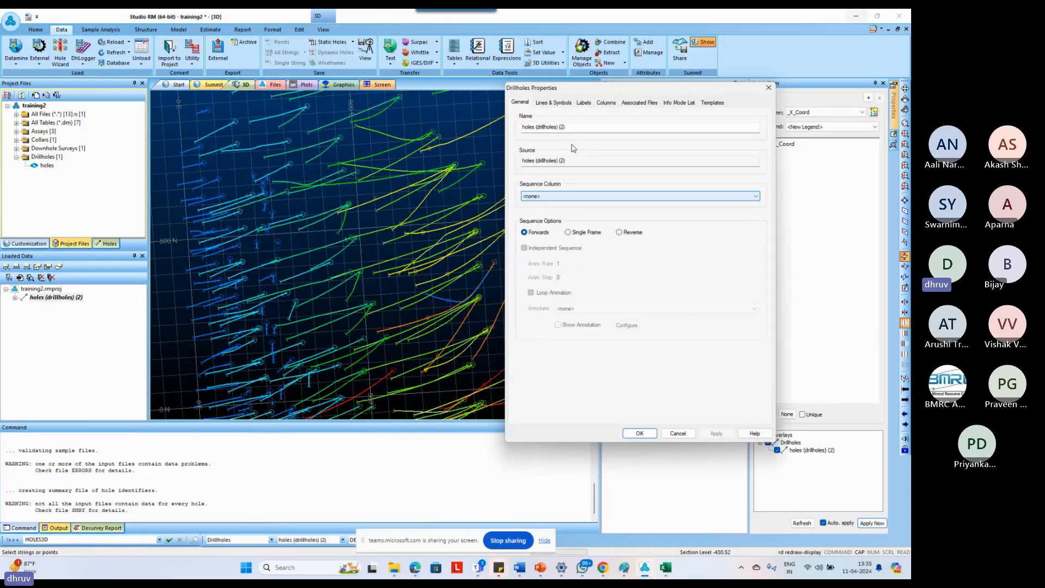
{"action": "left_click", "coordinate": [555, 104]}
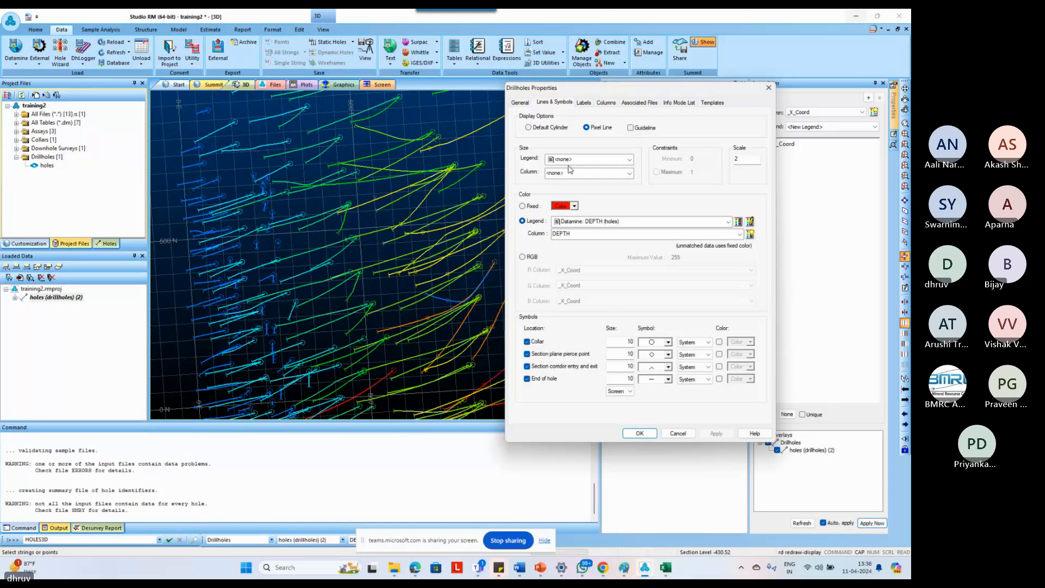
{"action": "left_click", "coordinate": [569, 159]}
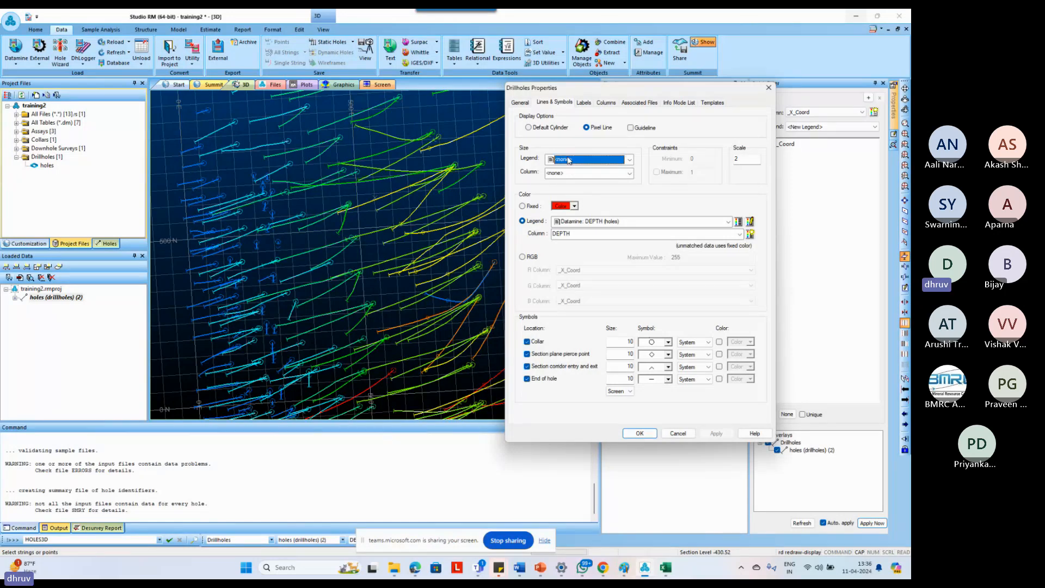
{"action": "left_click", "coordinate": [541, 129]}
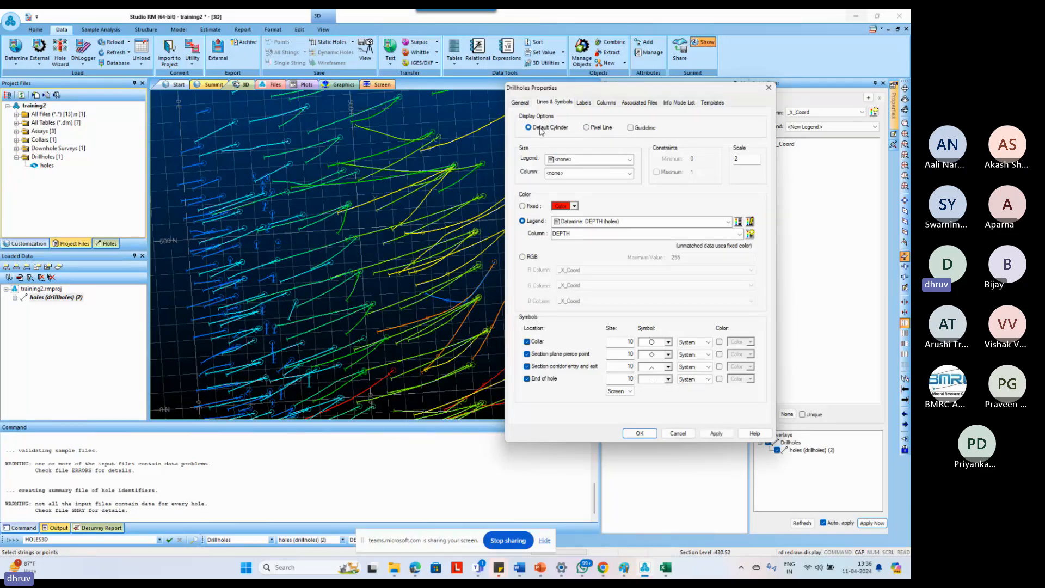
{"action": "left_click", "coordinate": [726, 435]}
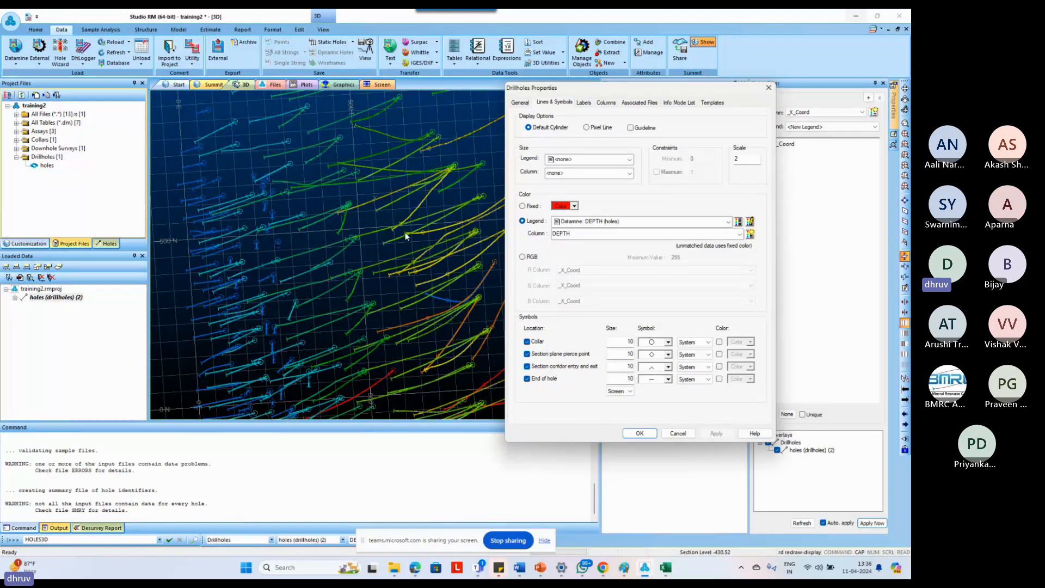
Turn on the drillholes' Guideline option, set their size scale to 8 and apply the changes.
{"action": "left_click", "coordinate": [385, 254]}
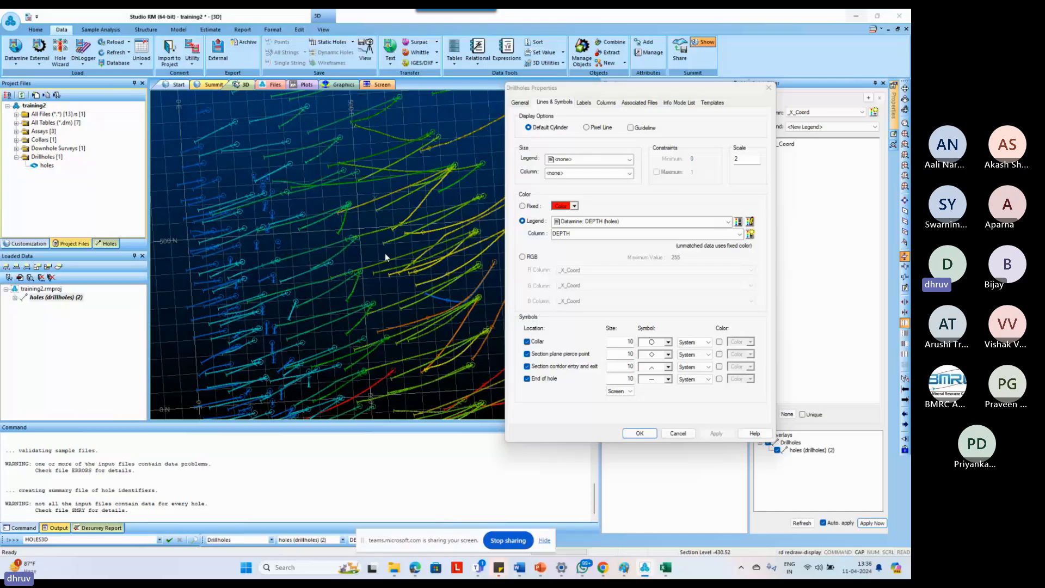
{"action": "left_click", "coordinate": [631, 128]}
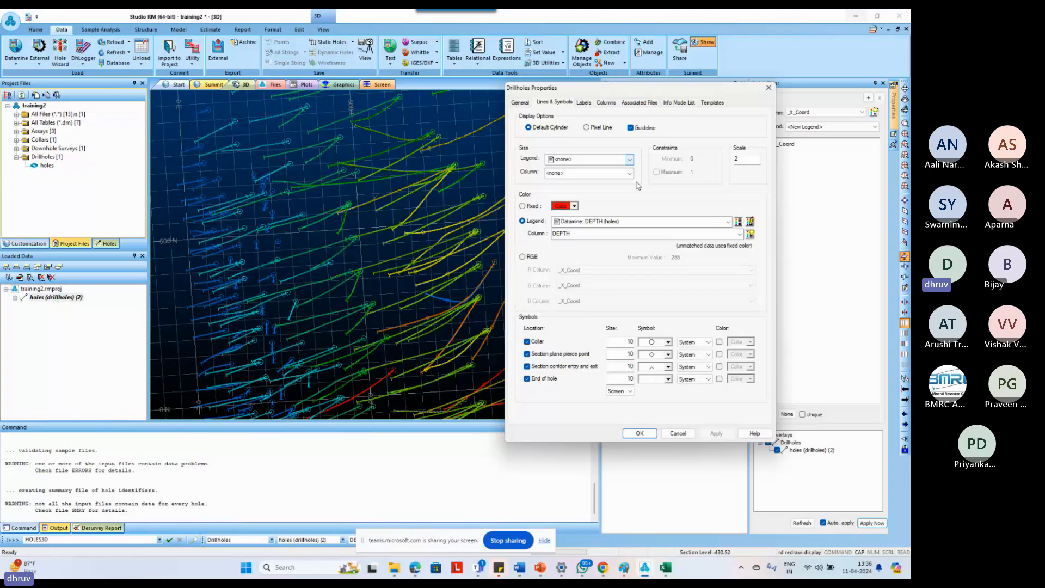
{"action": "left_click", "coordinate": [737, 158]}
{"action": "left_click_drag", "start_coordinate": [737, 159], "coordinate": [733, 161]}
{"action": "type", "text": "8"}
{"action": "left_click", "coordinate": [716, 434]}
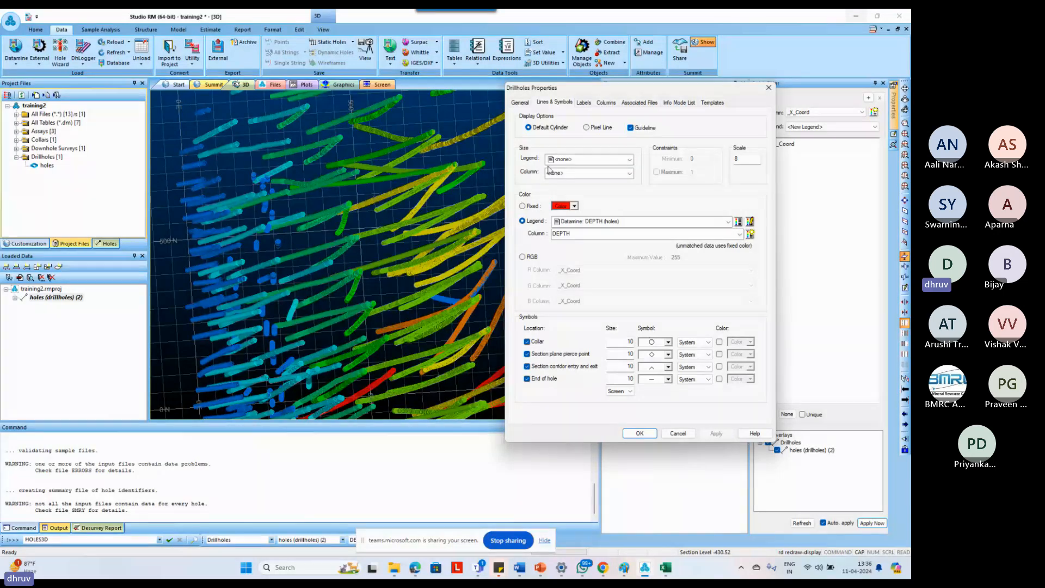
{"action": "left_click", "coordinate": [575, 159]}
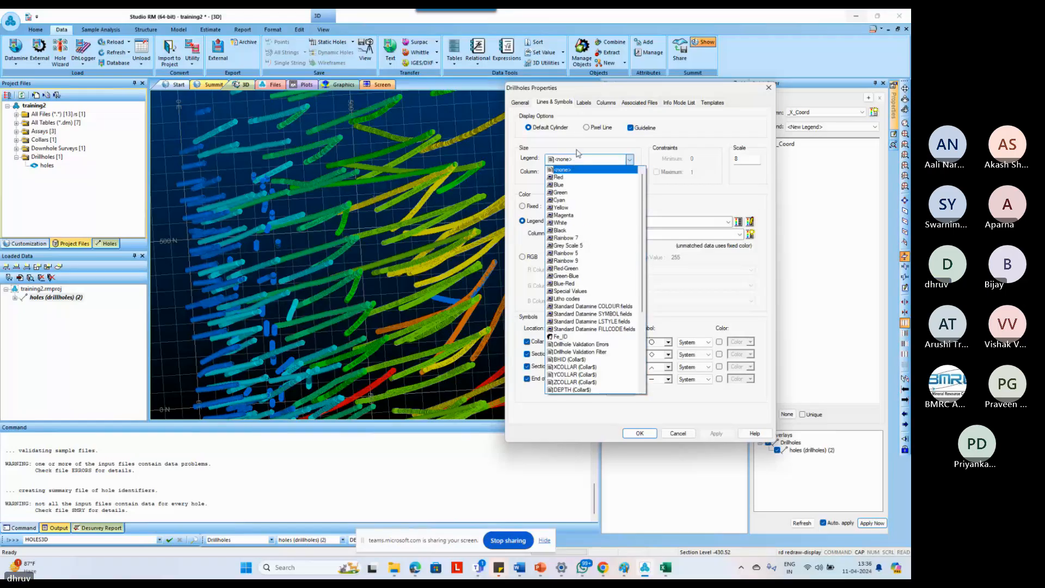
{"action": "left_click", "coordinate": [585, 161]}
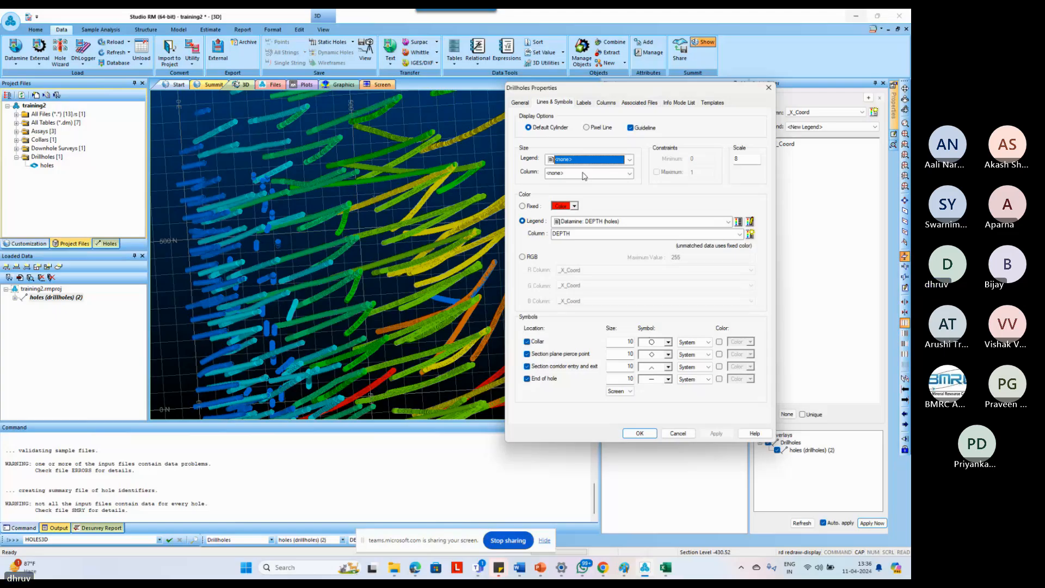
{"action": "key", "text": "Tab"}
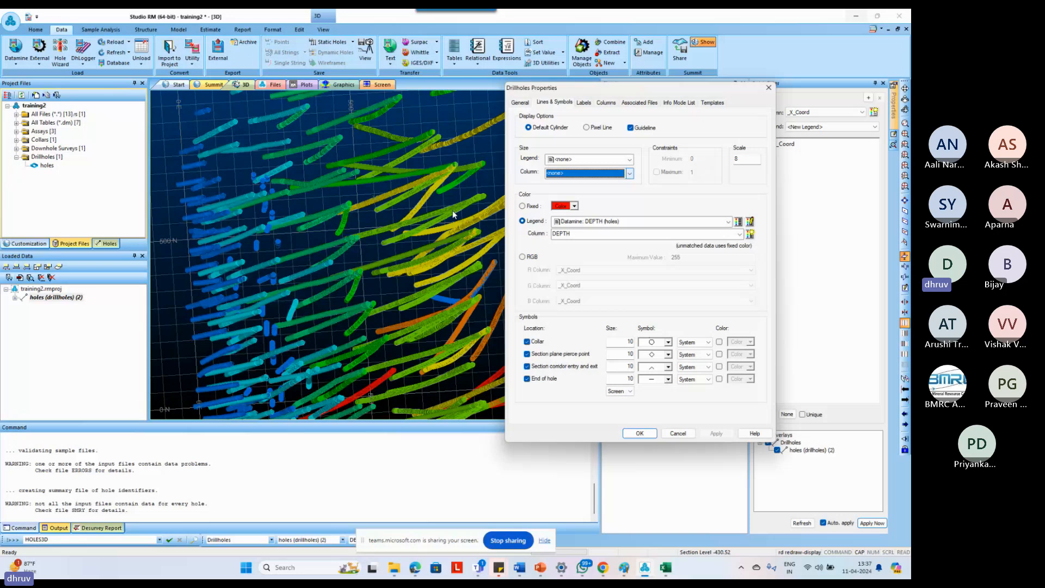
Set the drillholes' color legend column to LITHO after checking the available color legends.
{"action": "left_click", "coordinate": [624, 233]}
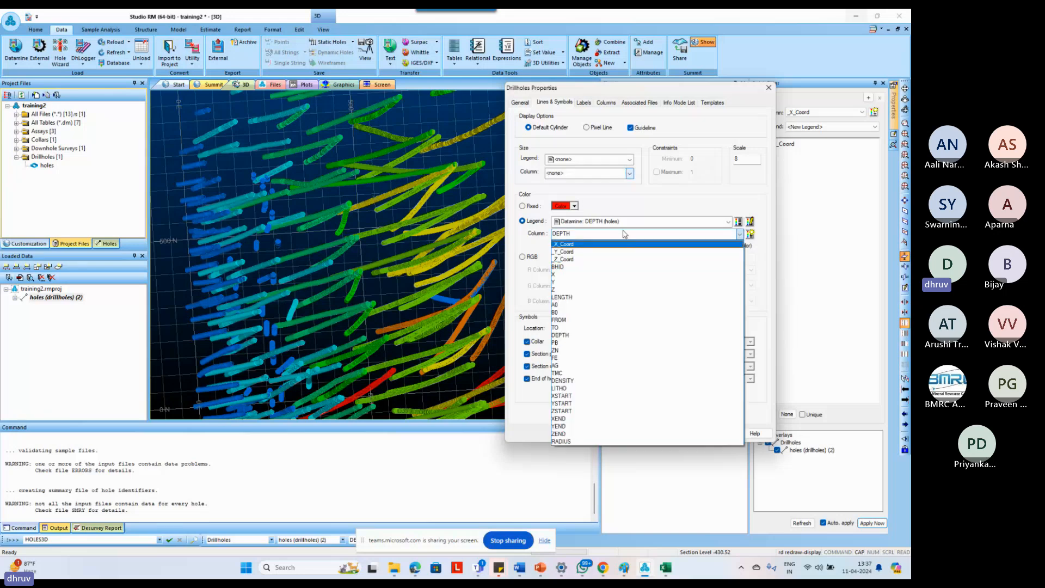
{"action": "left_click", "coordinate": [592, 222]}
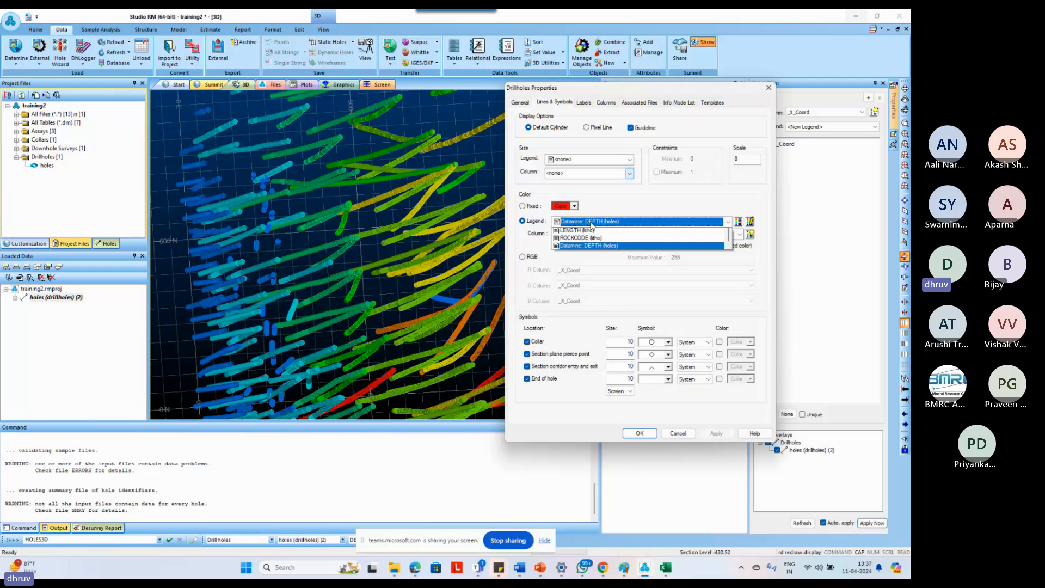
{"action": "left_click", "coordinate": [592, 223]}
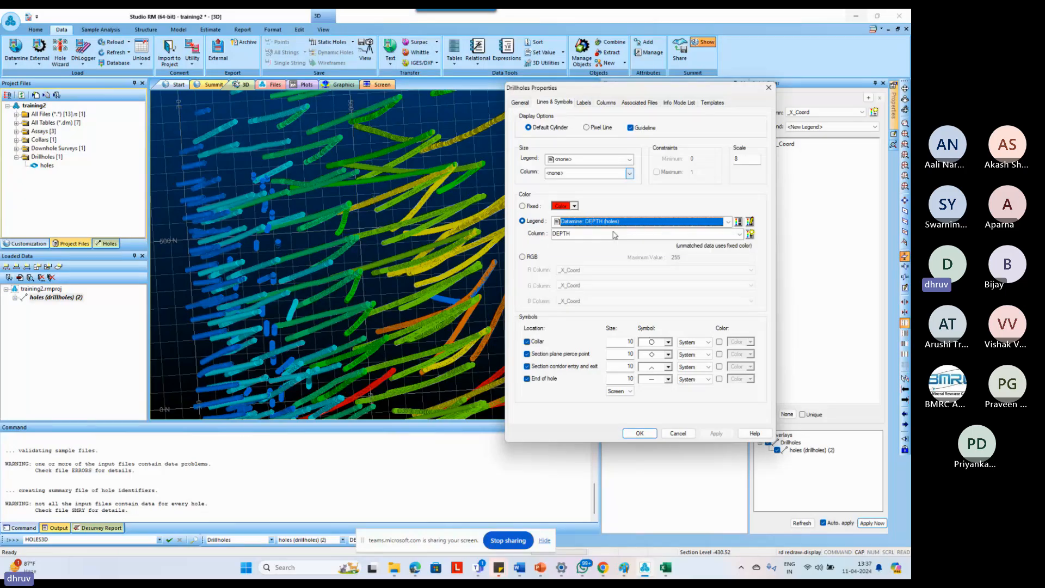
{"action": "left_click", "coordinate": [614, 235]}
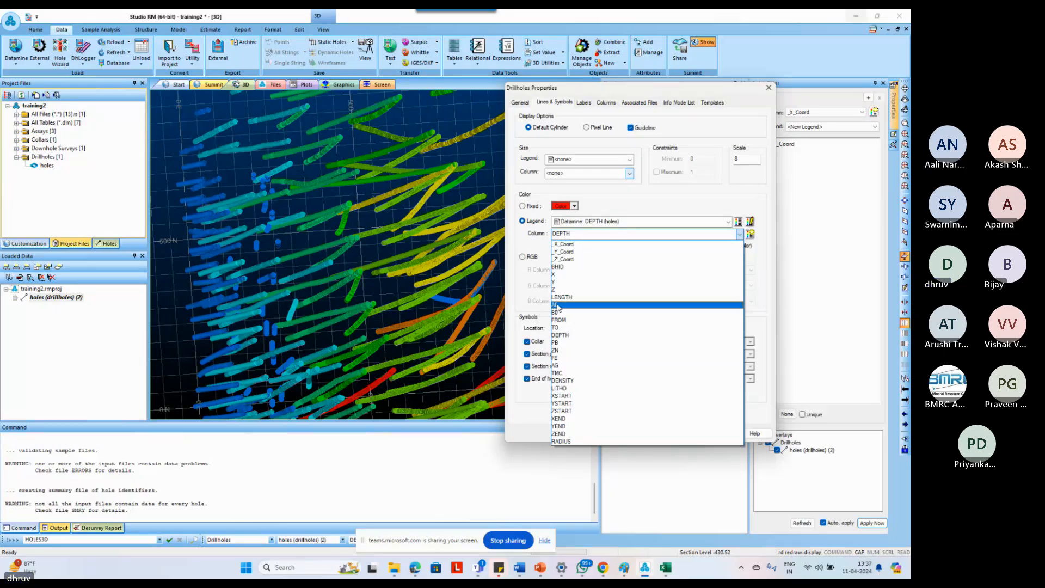
{"action": "left_click", "coordinate": [567, 387]}
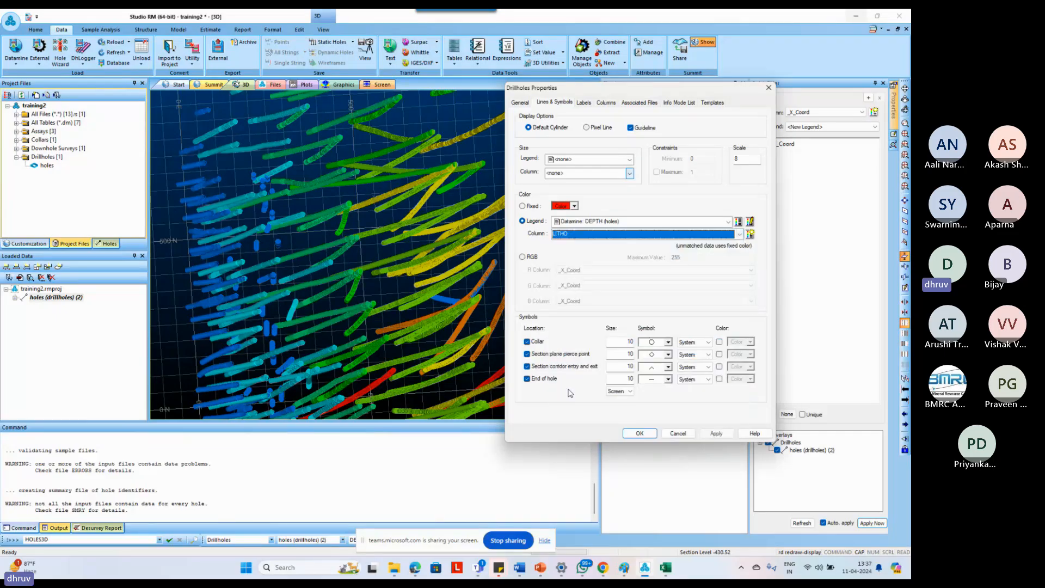
Create a new legend based on the LITHO field of the holes drillholes object.
{"action": "left_click", "coordinate": [728, 221]}
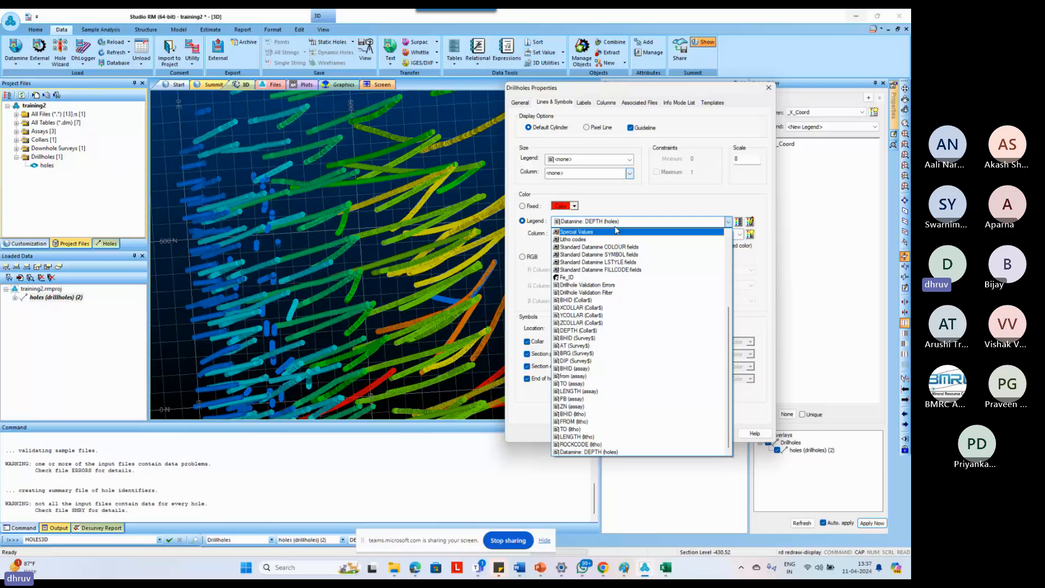
{"action": "left_click", "coordinate": [761, 225]}
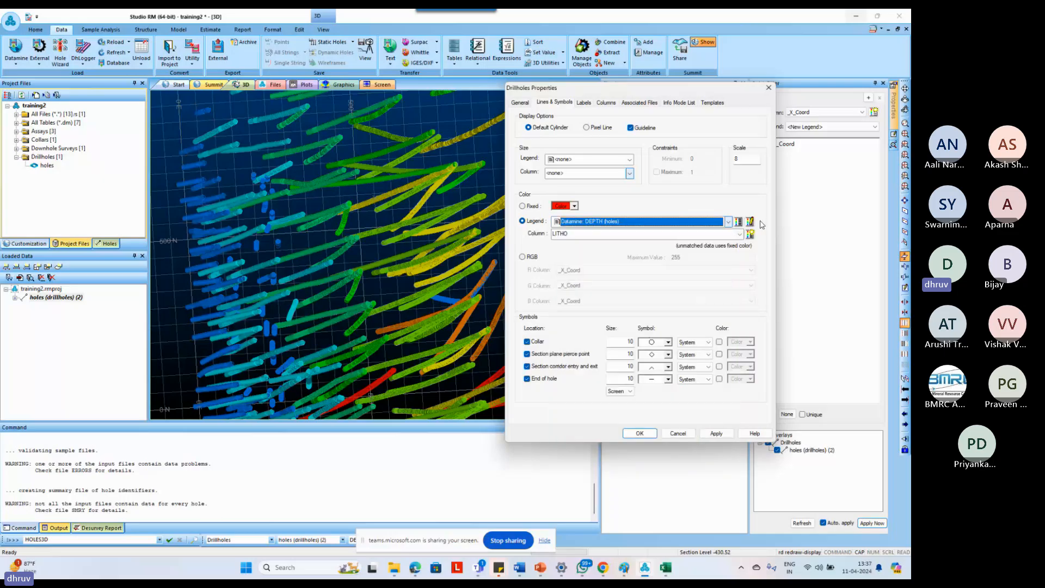
{"action": "left_click", "coordinate": [750, 221]}
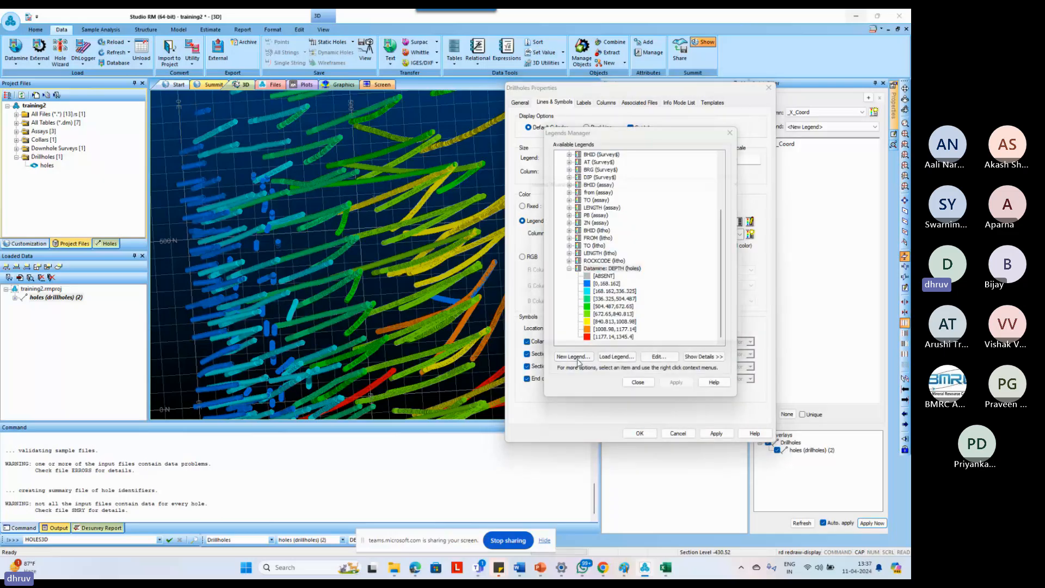
{"action": "left_click", "coordinate": [577, 359]}
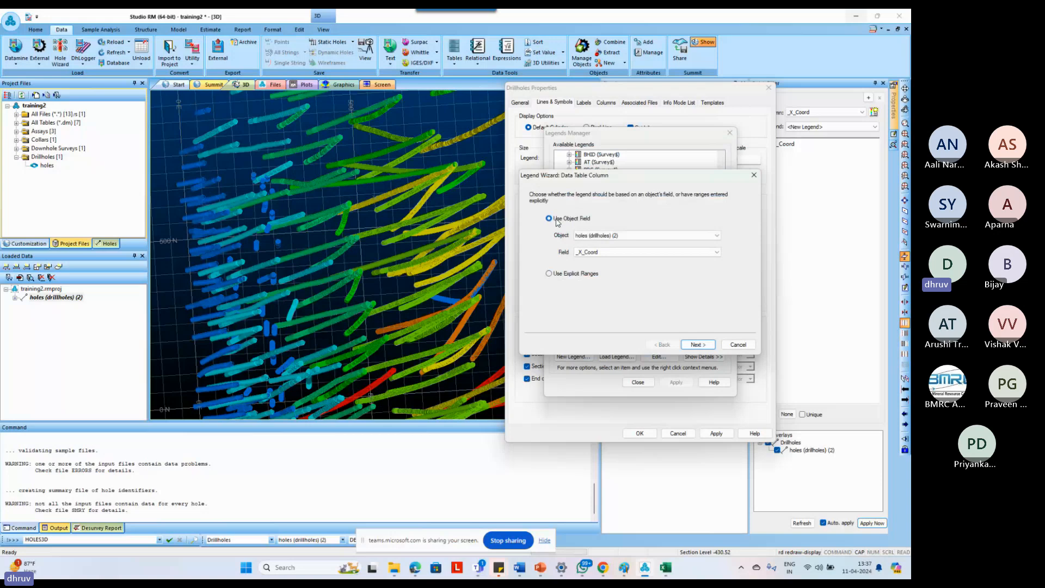
{"action": "left_click", "coordinate": [593, 252]}
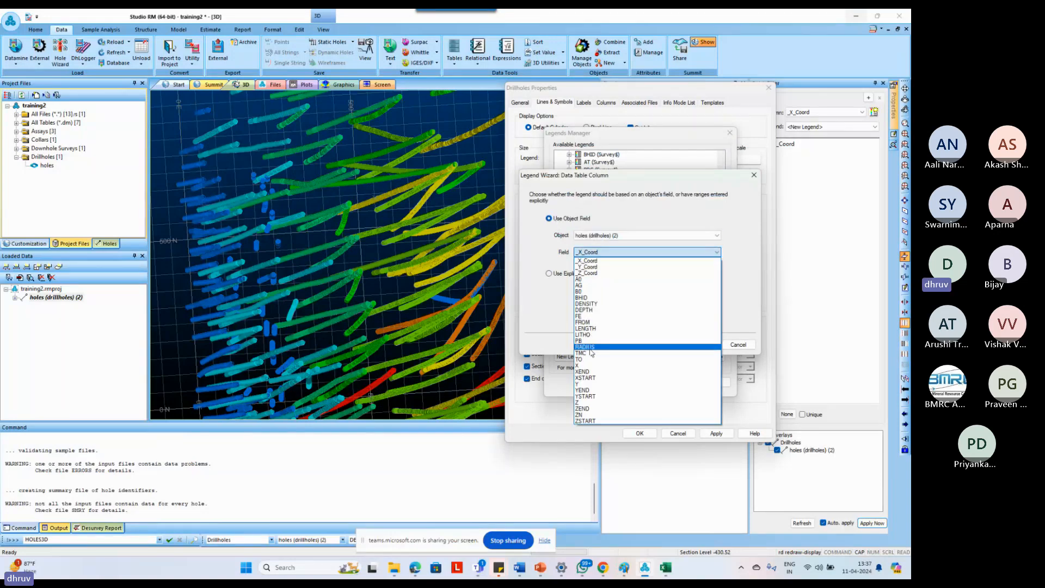
{"action": "left_click", "coordinate": [583, 334]}
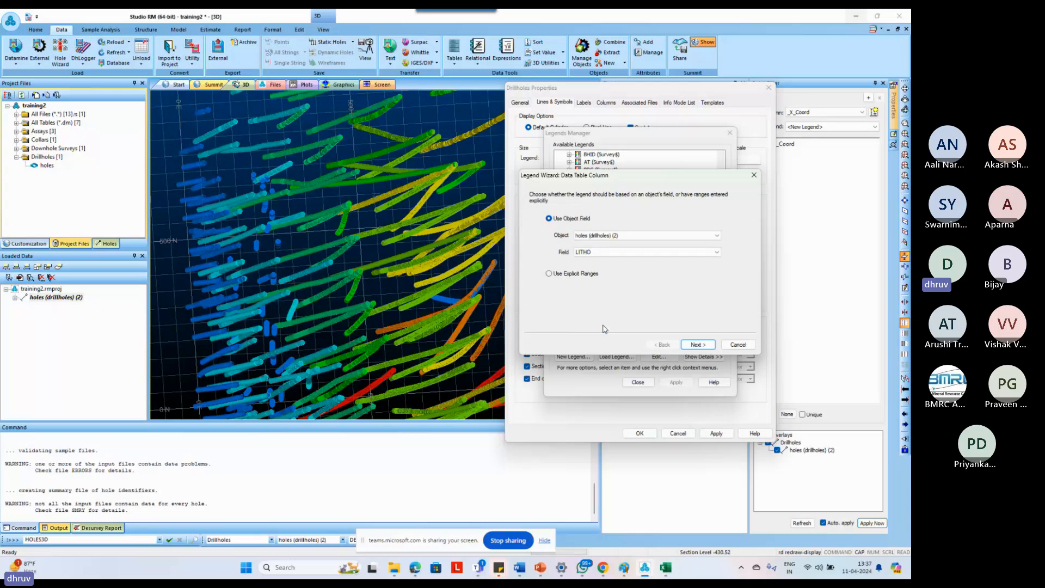
{"action": "left_click", "coordinate": [698, 344]}
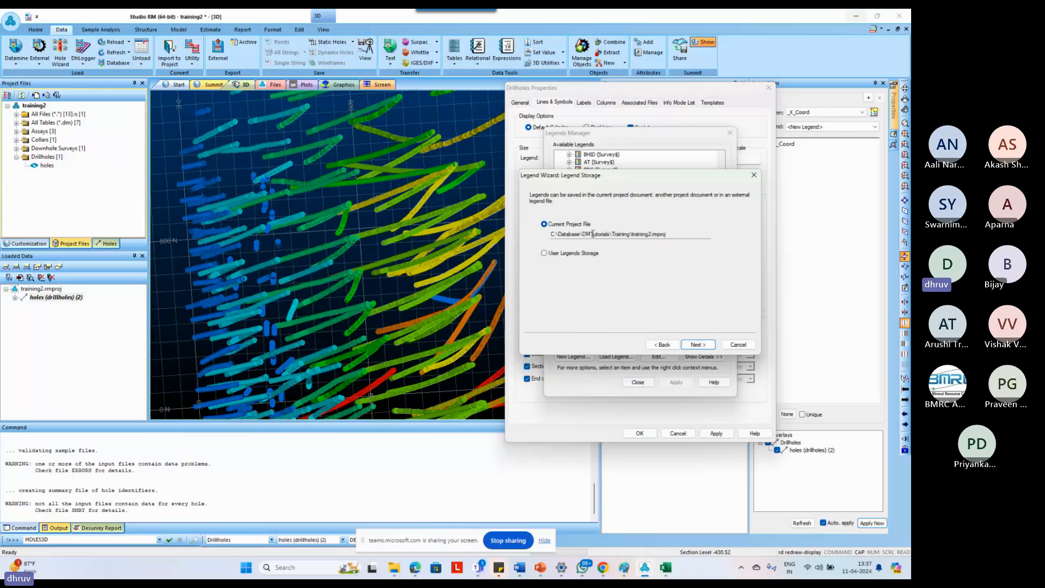
Store the new legend in the current project file and name it EDITED_ LITHO.
{"action": "left_click", "coordinate": [543, 253]}
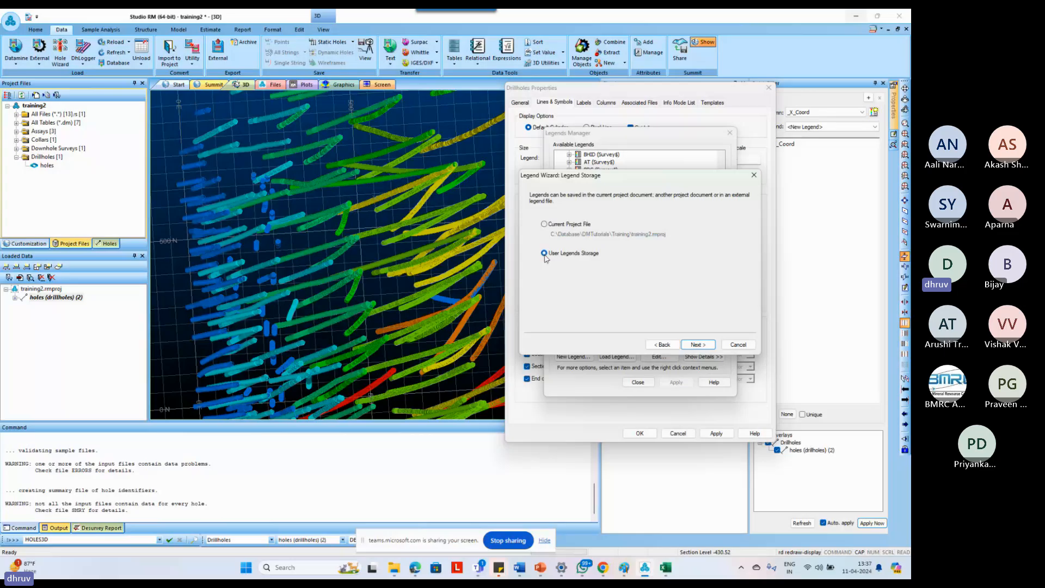
{"action": "left_click", "coordinate": [544, 225]}
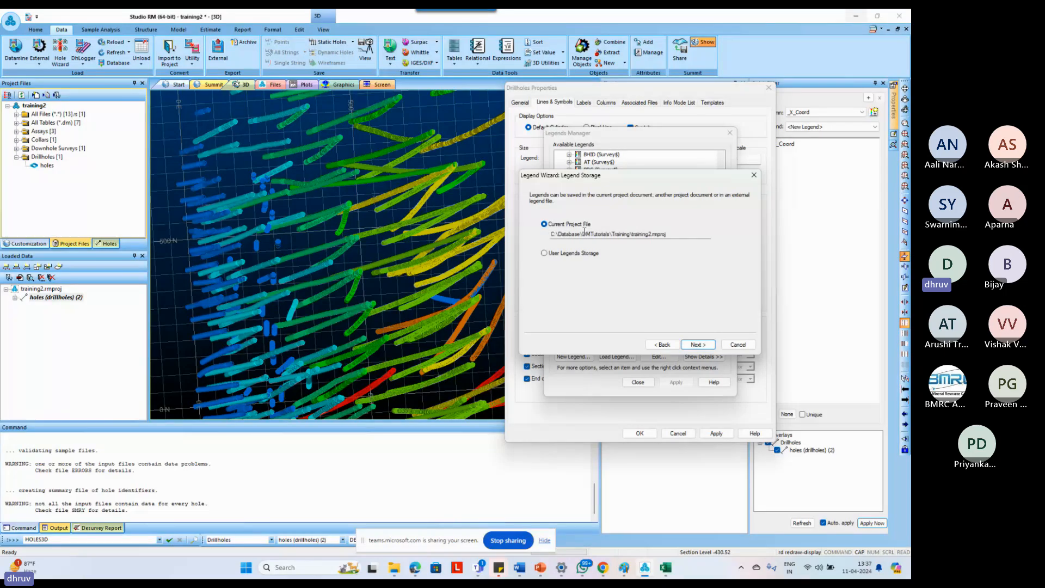
{"action": "left_click", "coordinate": [705, 348]}
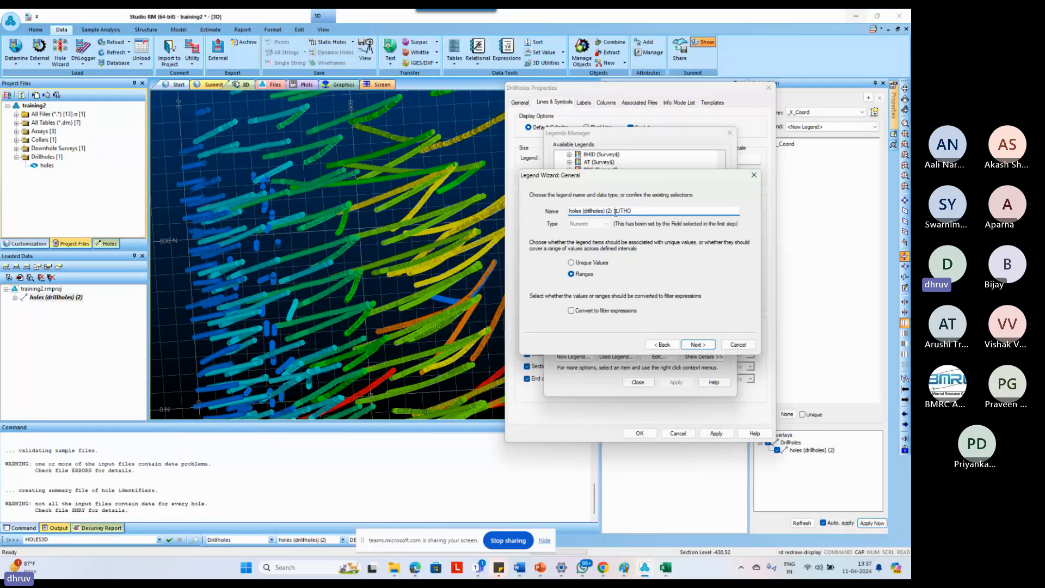
{"action": "left_click_drag", "start_coordinate": [616, 213], "coordinate": [552, 218]}
{"action": "key", "text": "BackSpace"}
{"action": "type", "text": "EDIT"}
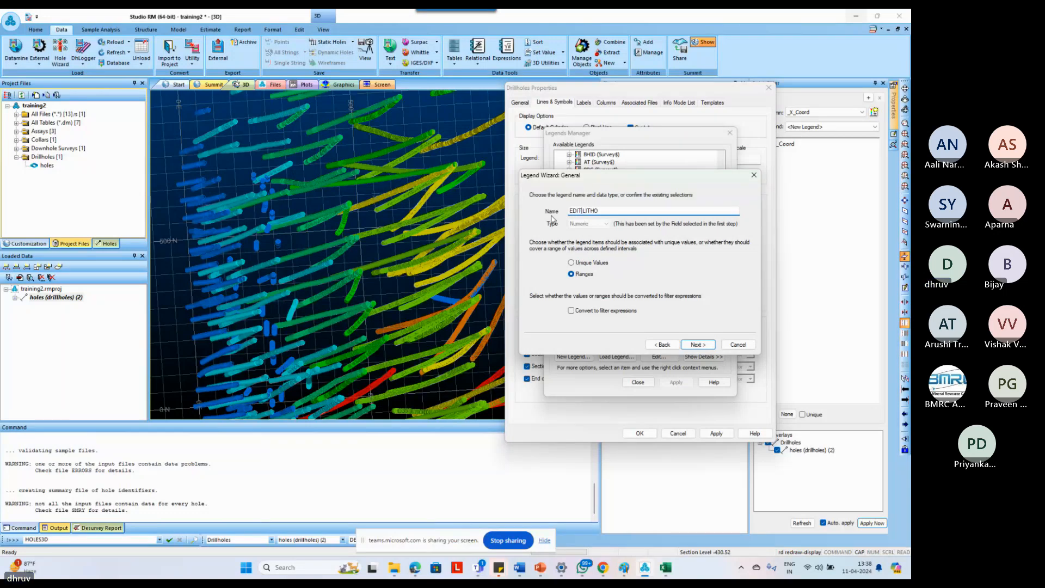
{"action": "type", "text": "ED_"}
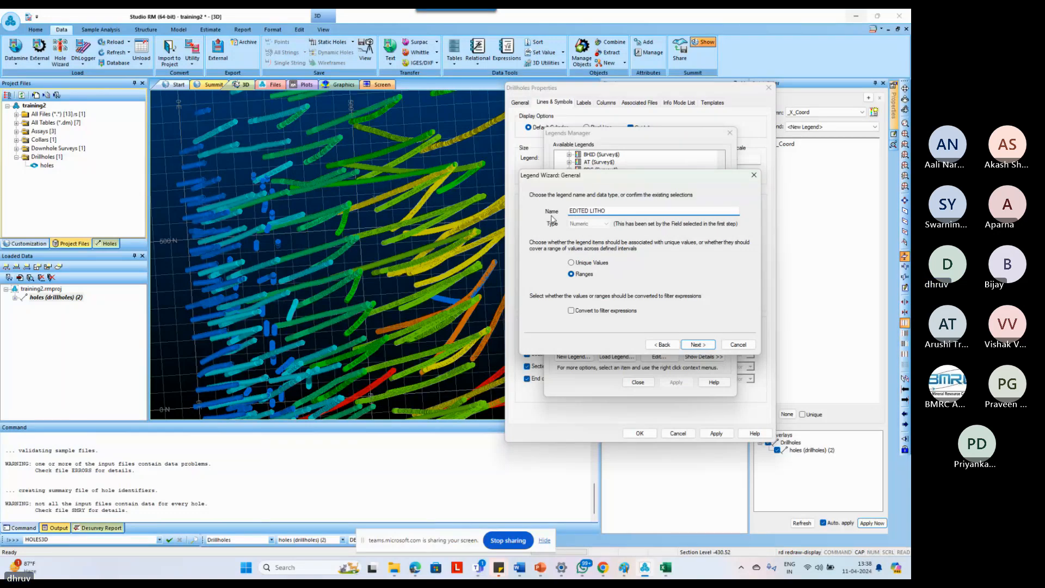
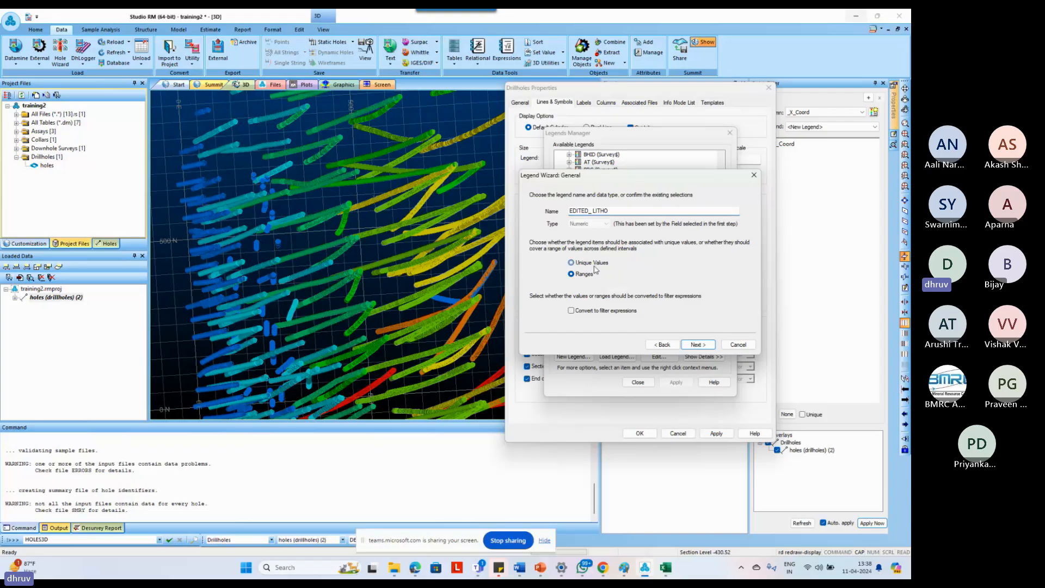
Base the legend items on unique values and finish the legend with the Rainbow blue-red color range.
{"action": "left_click", "coordinate": [592, 264]}
{"action": "left_click", "coordinate": [697, 344]}
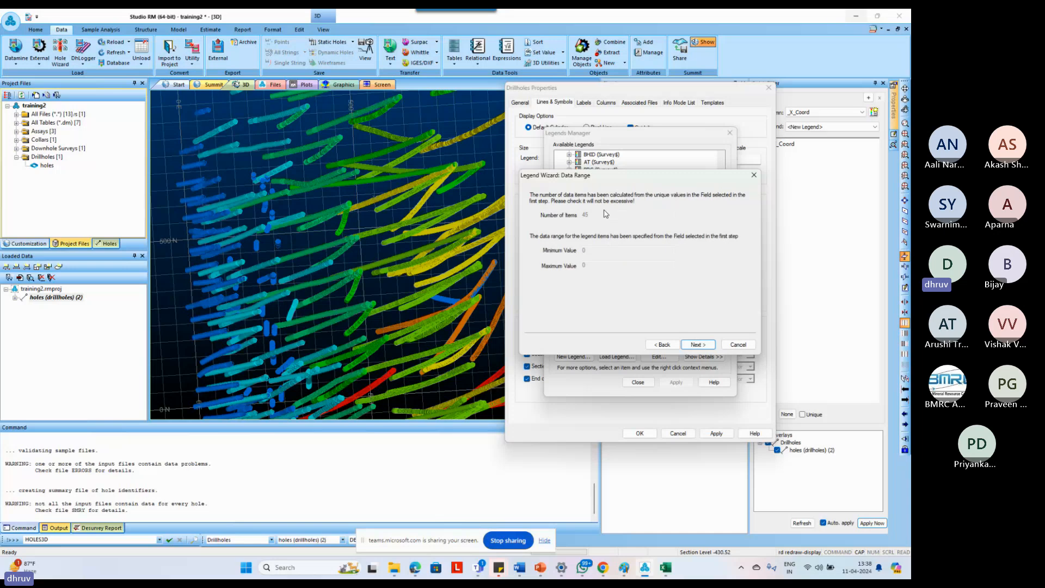
{"action": "key", "text": "Return"}
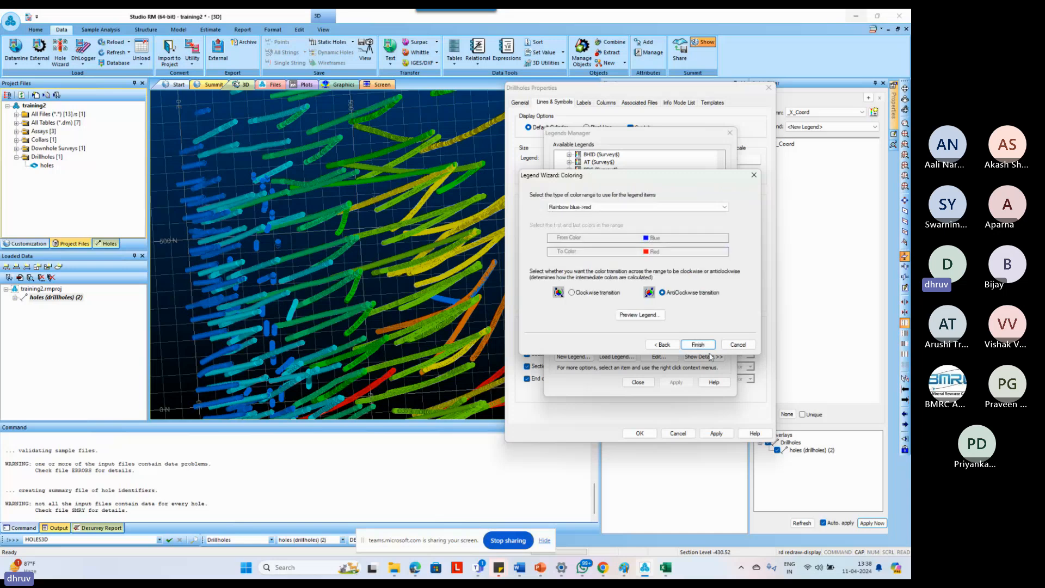
{"action": "left_click", "coordinate": [706, 348]}
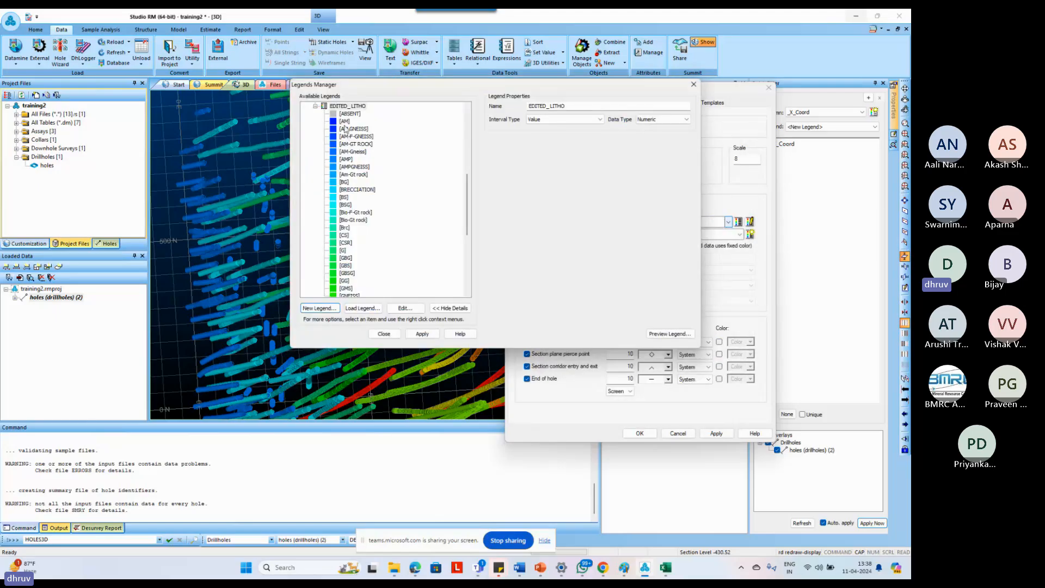
Set the fill style of the AM legend item to Colored Texture after trying the plain Texture fill.
{"action": "left_click", "coordinate": [345, 121]}
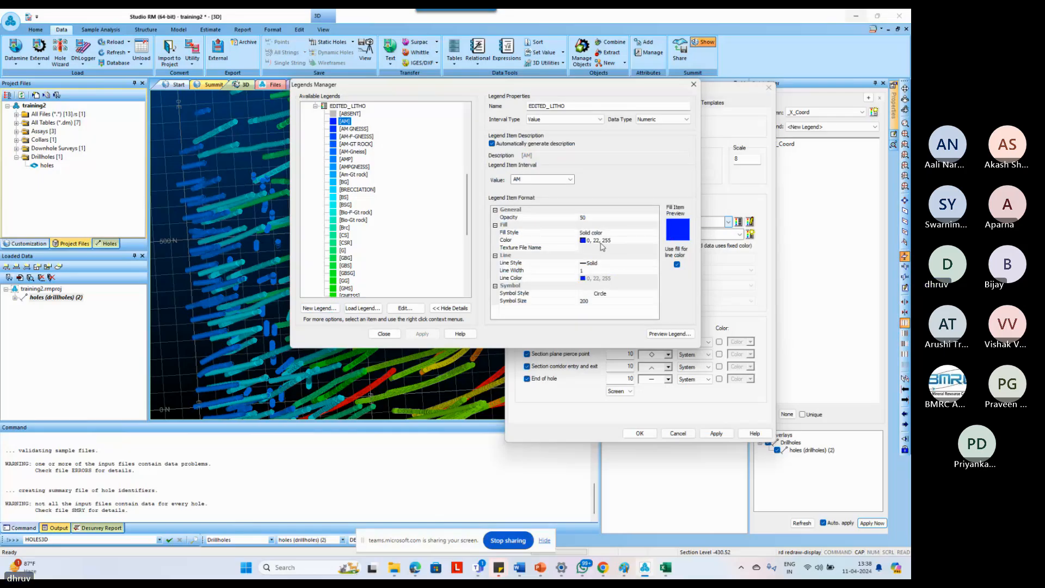
{"action": "left_click", "coordinate": [654, 240]}
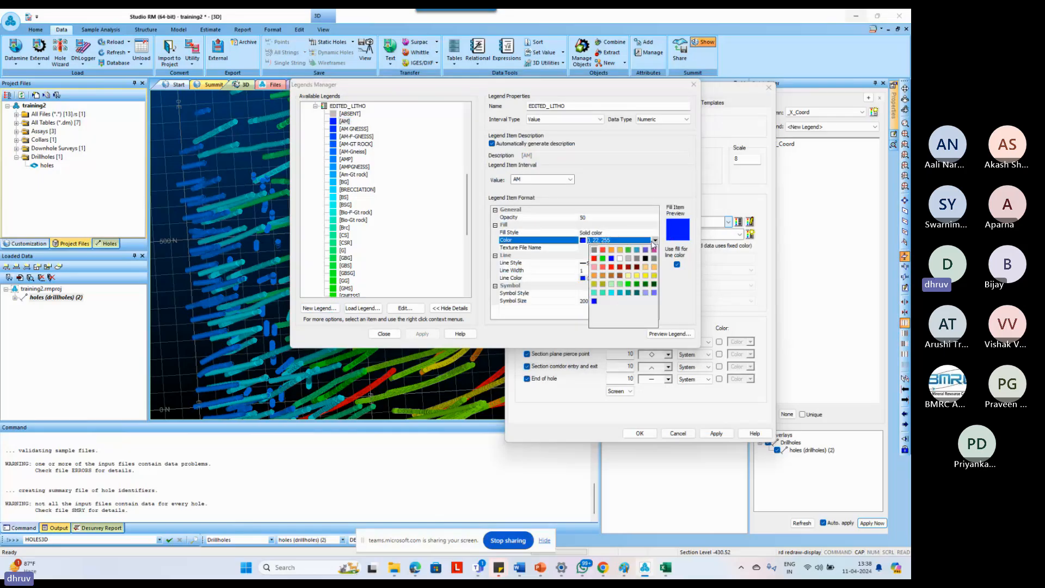
{"action": "left_click", "coordinate": [646, 234]}
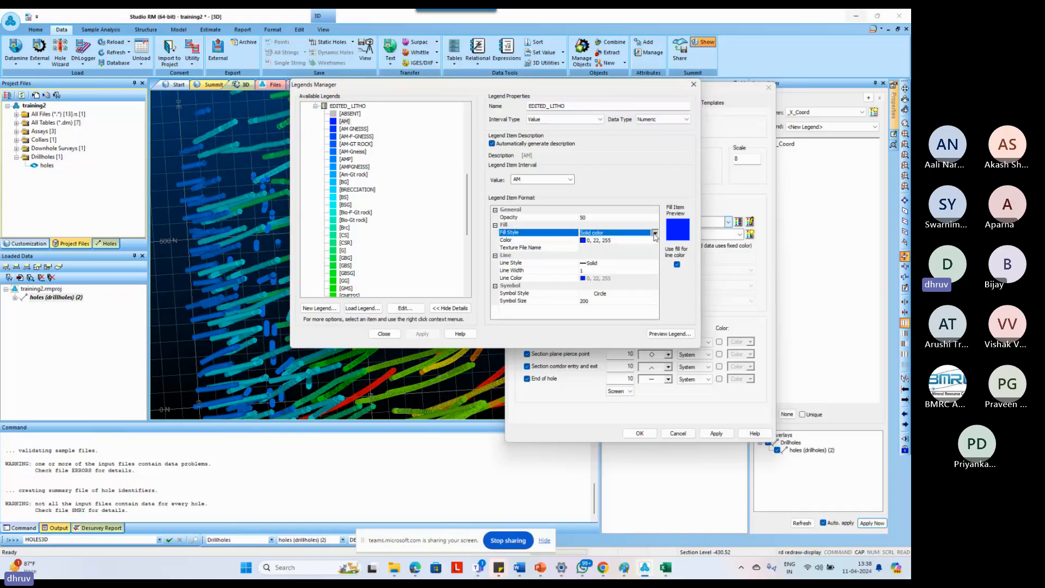
{"action": "left_click", "coordinate": [655, 234]}
{"action": "left_click", "coordinate": [592, 254]}
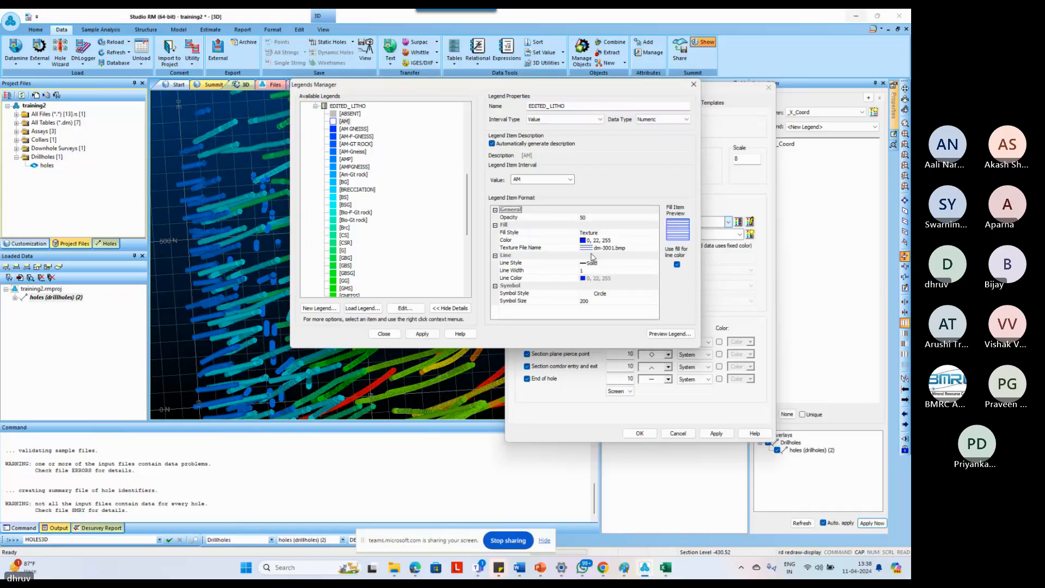
{"action": "left_click", "coordinate": [614, 251]}
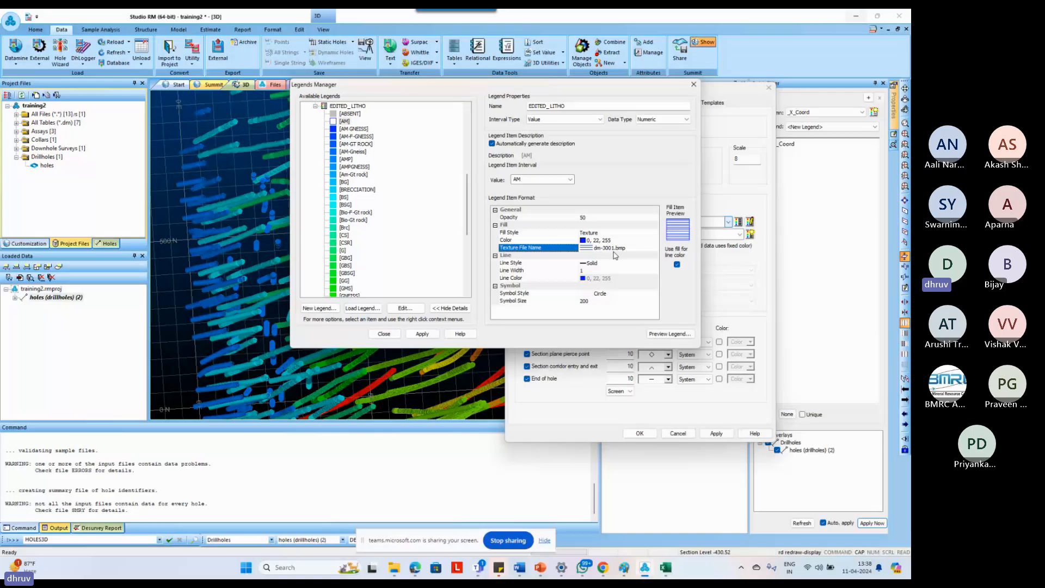
{"action": "left_click", "coordinate": [614, 249]}
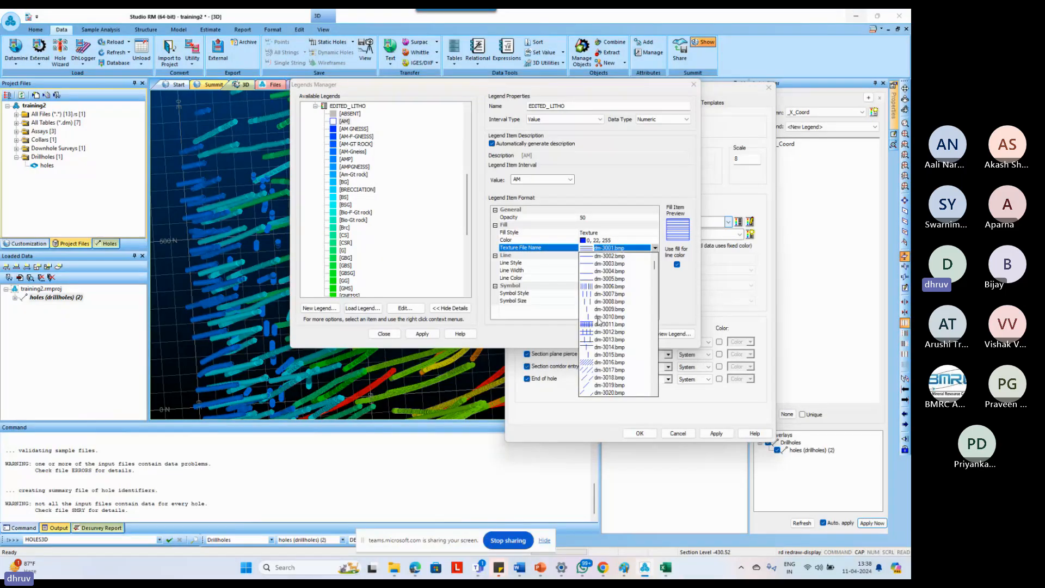
{"action": "left_click", "coordinate": [615, 233]}
{"action": "left_click", "coordinate": [615, 234]}
{"action": "left_click", "coordinate": [593, 261]}
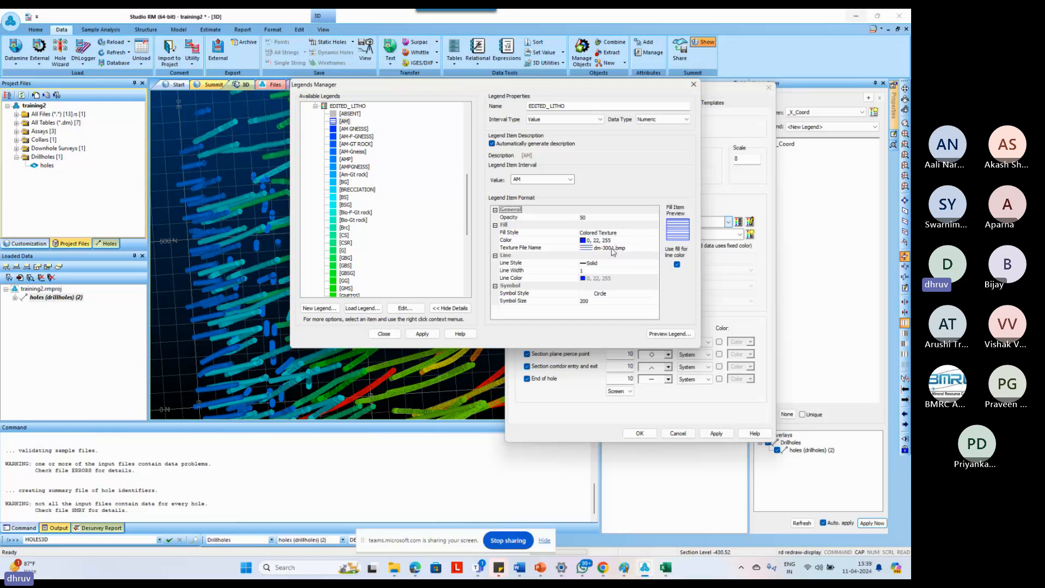
Set the AM legend item's texture file to dm-3011.bmp.
{"action": "left_click", "coordinate": [613, 252]}
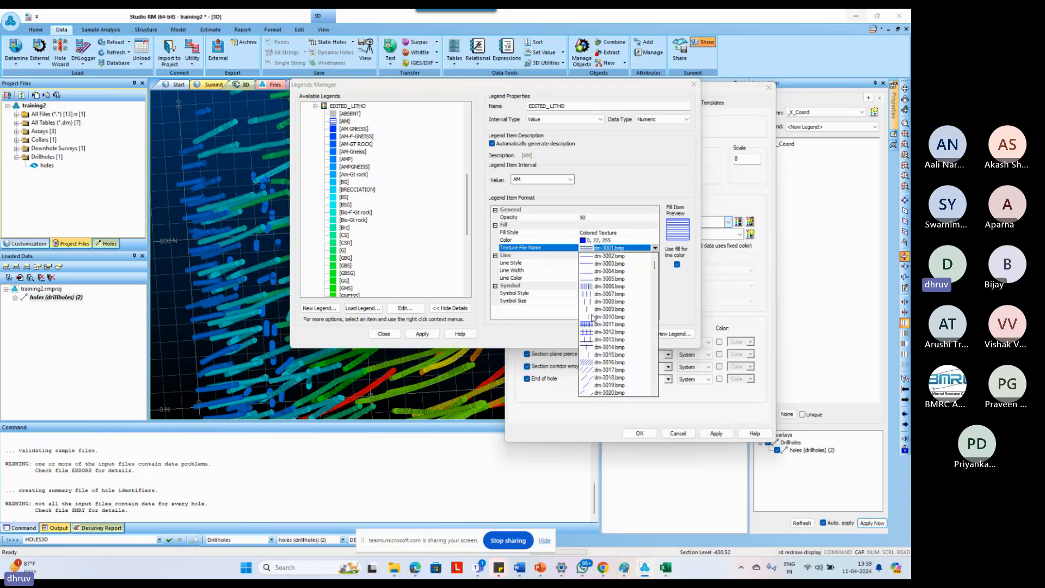
{"action": "left_click", "coordinate": [599, 324]}
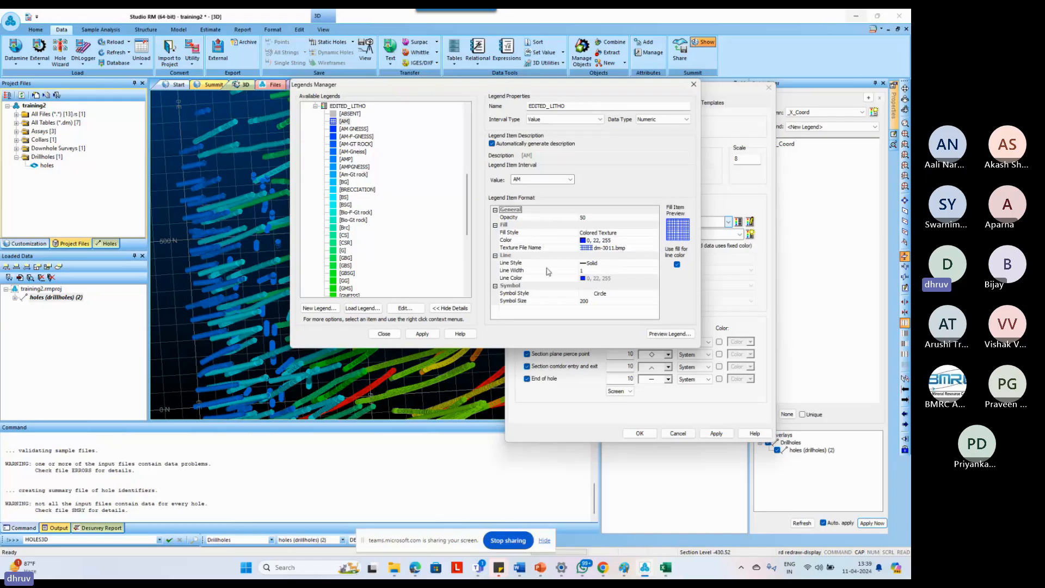
{"action": "left_click", "coordinate": [612, 264]}
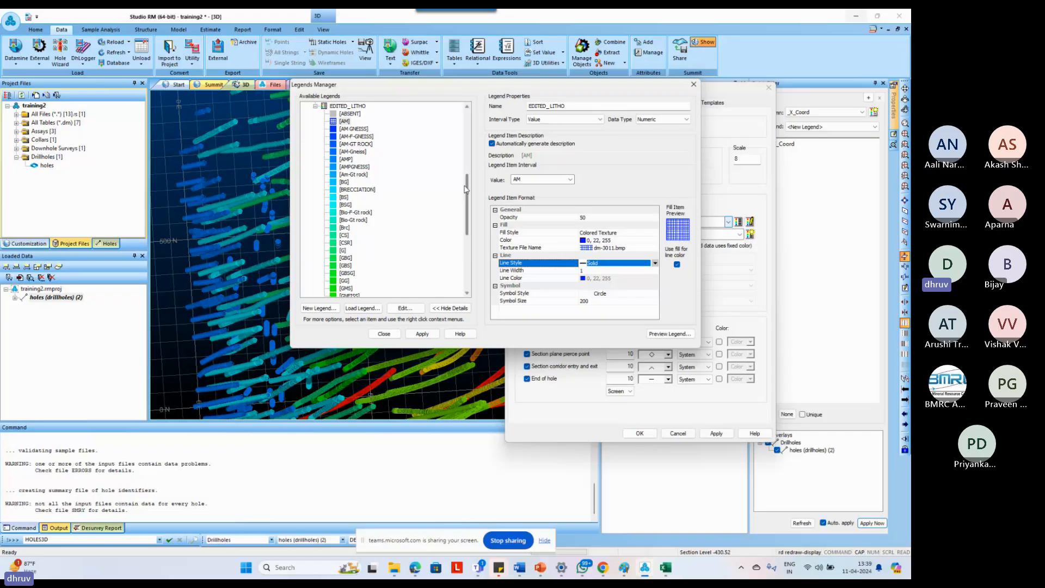
Change the fill color of the GMS legend item to gray (128, 128, 128).
{"action": "left_click_drag", "start_coordinate": [466, 185], "coordinate": [386, 242]}
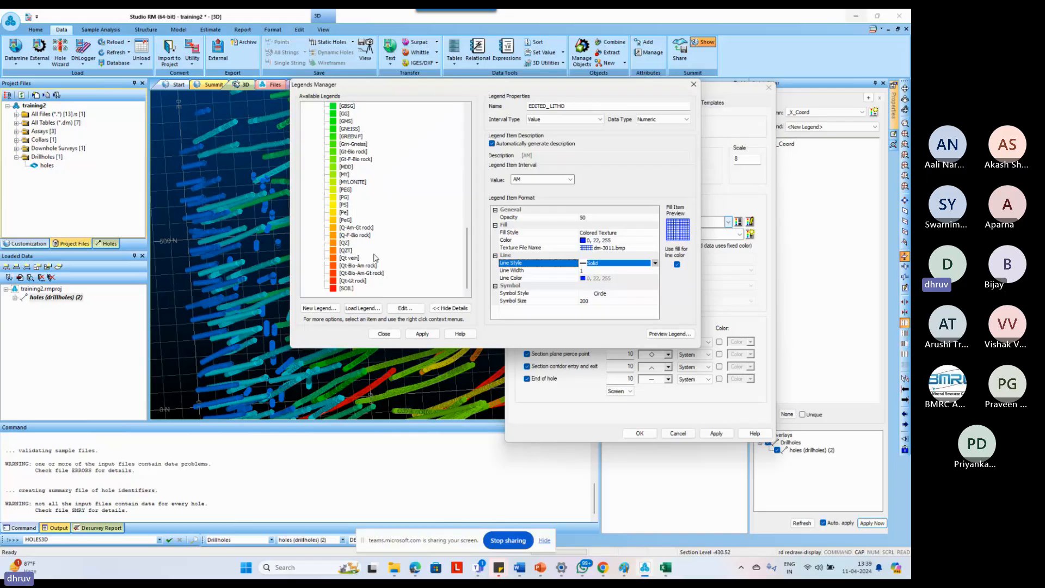
{"action": "left_click", "coordinate": [348, 122]}
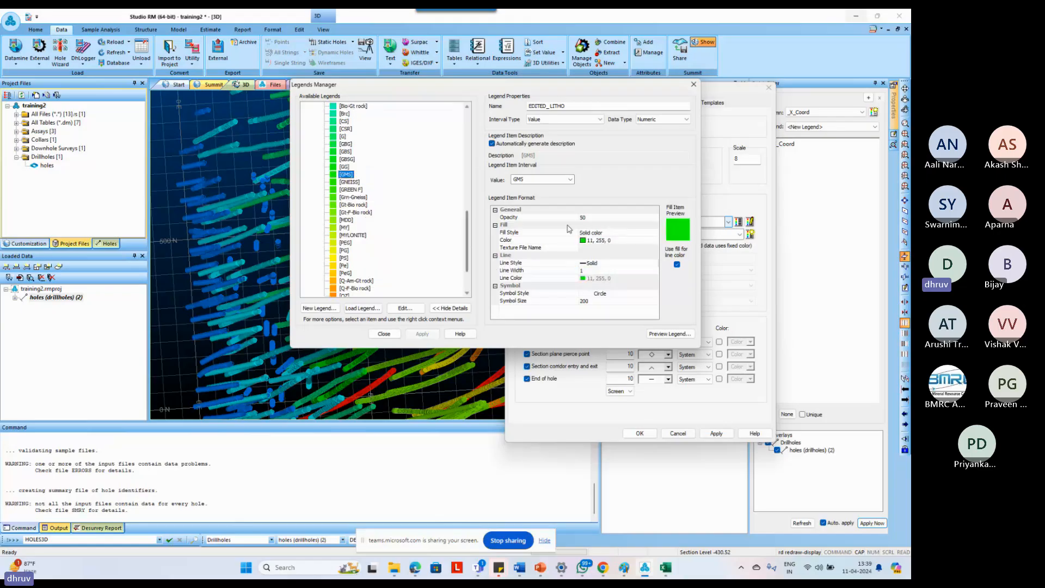
{"action": "left_click", "coordinate": [605, 240]}
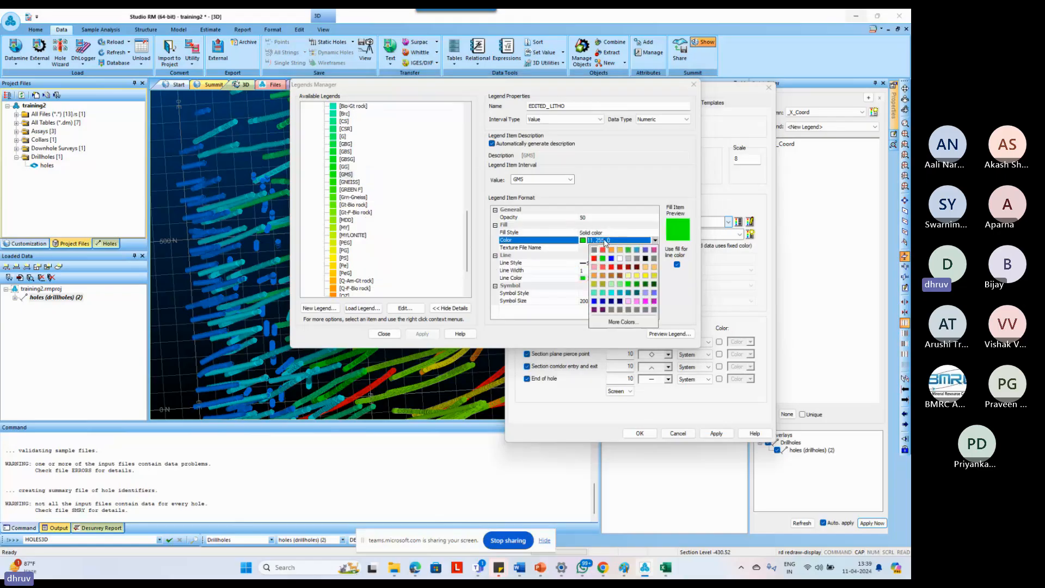
{"action": "left_click", "coordinate": [594, 251]}
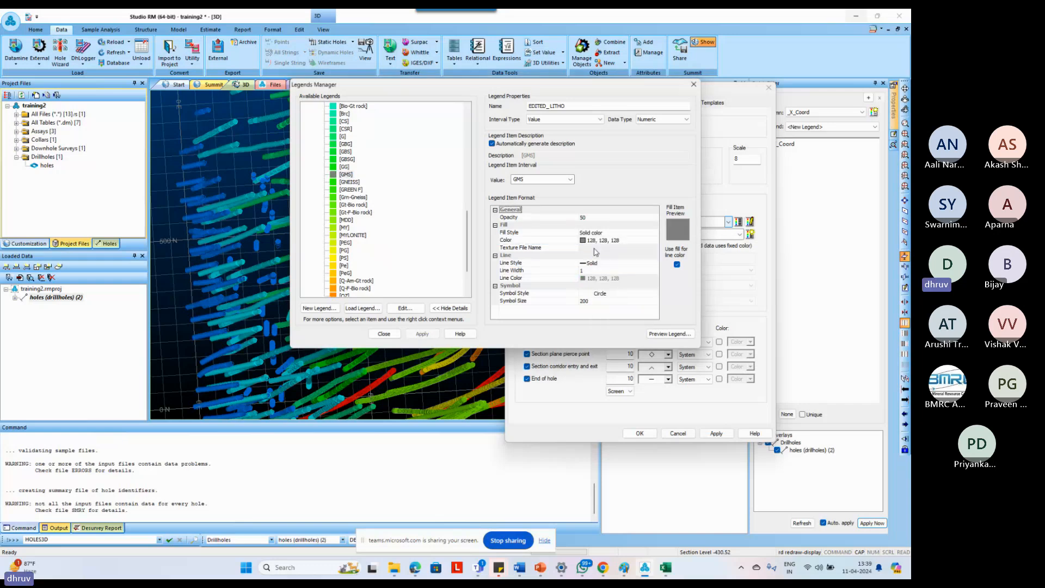
Review the lithology items and their colors in the EDITED_ LITHO legend.
{"action": "scroll", "coordinate": [468, 218], "scroll_direction": "up", "scroll_amount": 2}
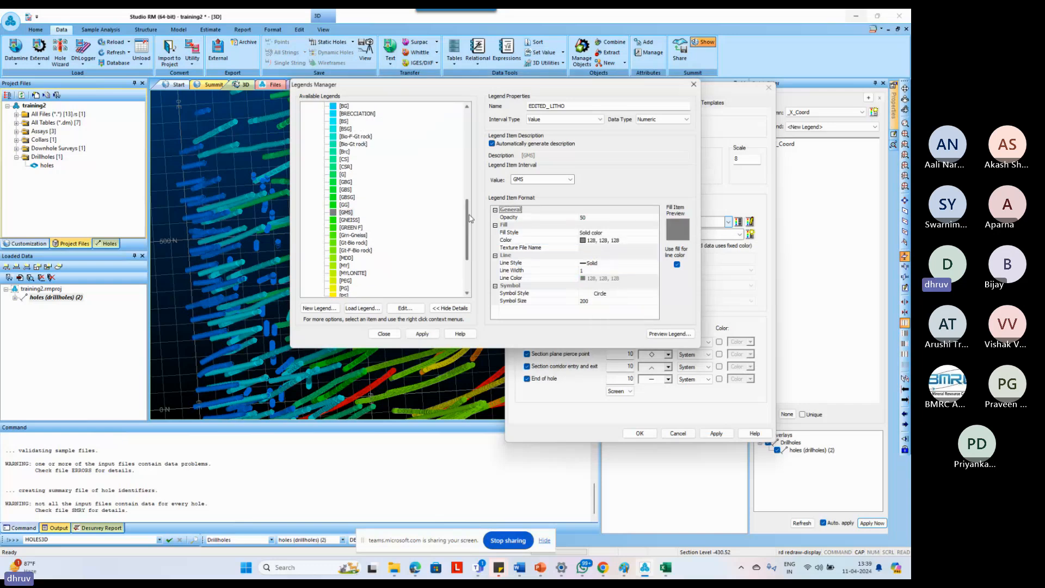
{"action": "scroll", "coordinate": [470, 218], "scroll_direction": "down", "scroll_amount": 1}
{"action": "scroll", "coordinate": [470, 220], "scroll_direction": "down", "scroll_amount": 1}
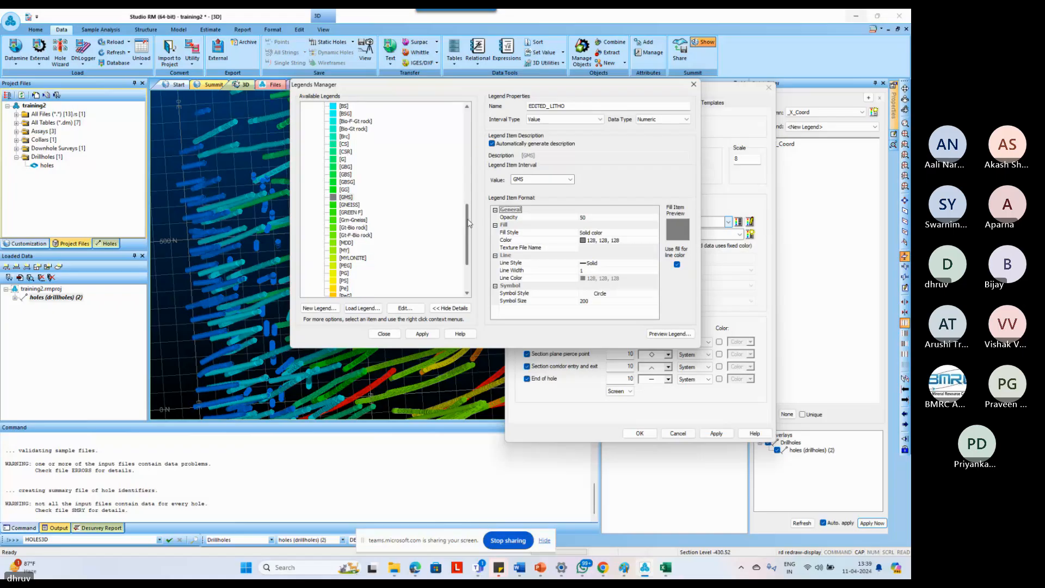
{"action": "scroll", "coordinate": [470, 222], "scroll_direction": "down", "scroll_amount": 3}
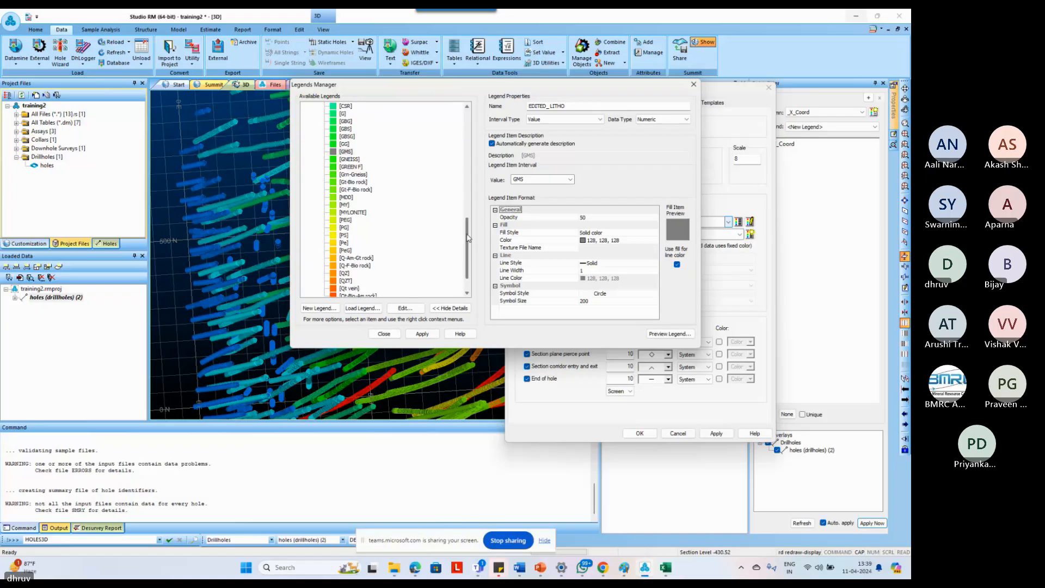
{"action": "scroll", "coordinate": [469, 222], "scroll_direction": "up", "scroll_amount": 3}
{"action": "scroll", "coordinate": [469, 219], "scroll_direction": "up", "scroll_amount": 1}
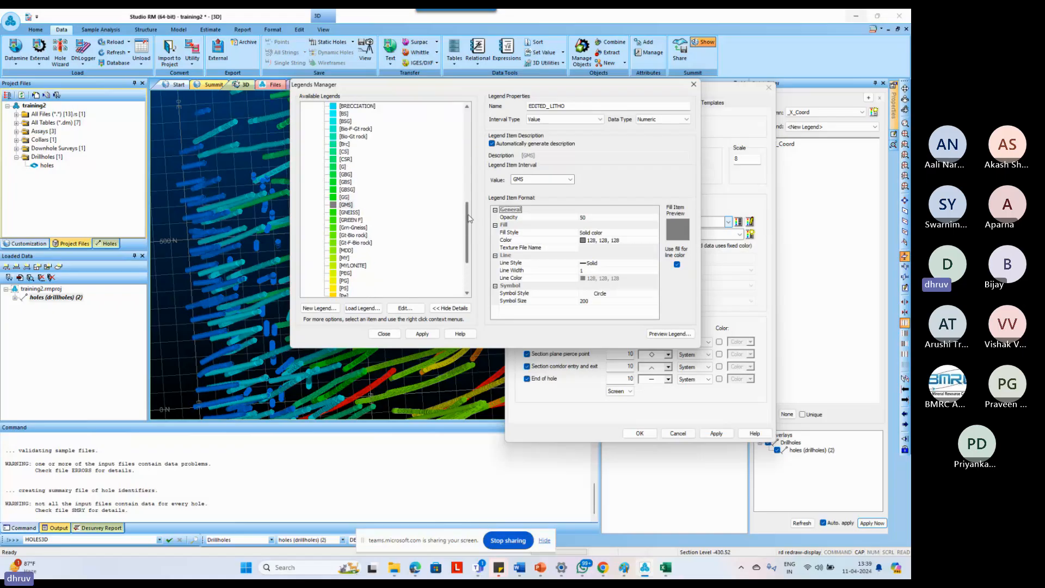
{"action": "scroll", "coordinate": [469, 215], "scroll_direction": "up", "scroll_amount": 4}
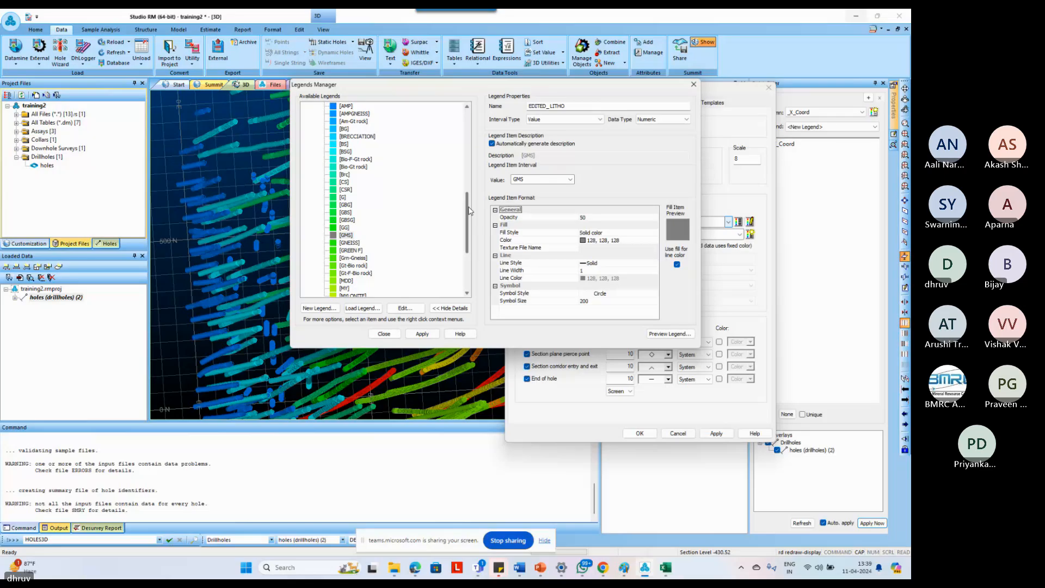
Change the fill color of the CS item in the EDITED_ LITHO legend to pink.
{"action": "scroll", "coordinate": [469, 211], "scroll_direction": "up", "scroll_amount": 3}
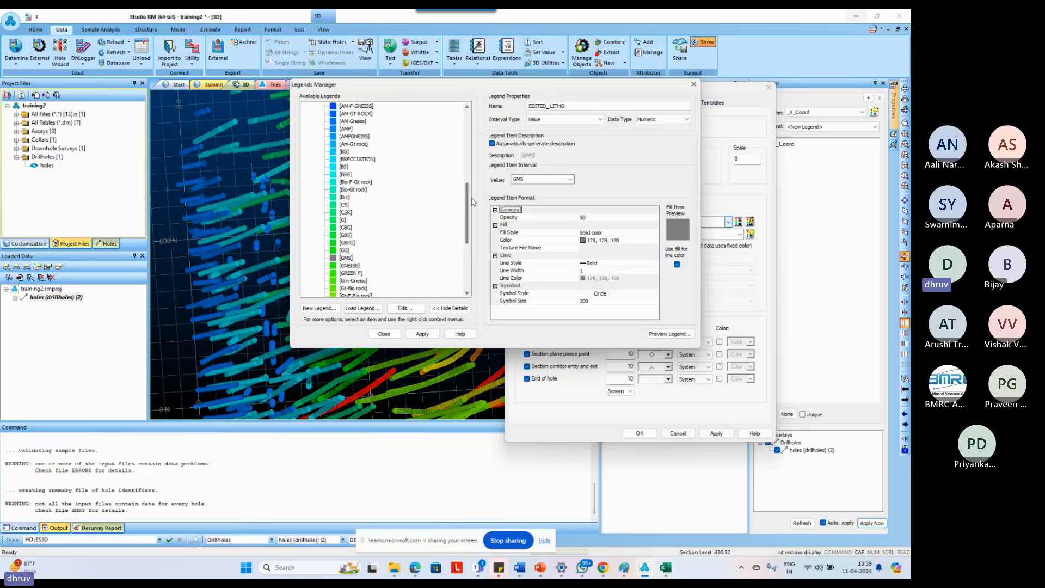
{"action": "left_click", "coordinate": [347, 206]}
{"action": "left_click", "coordinate": [615, 240]}
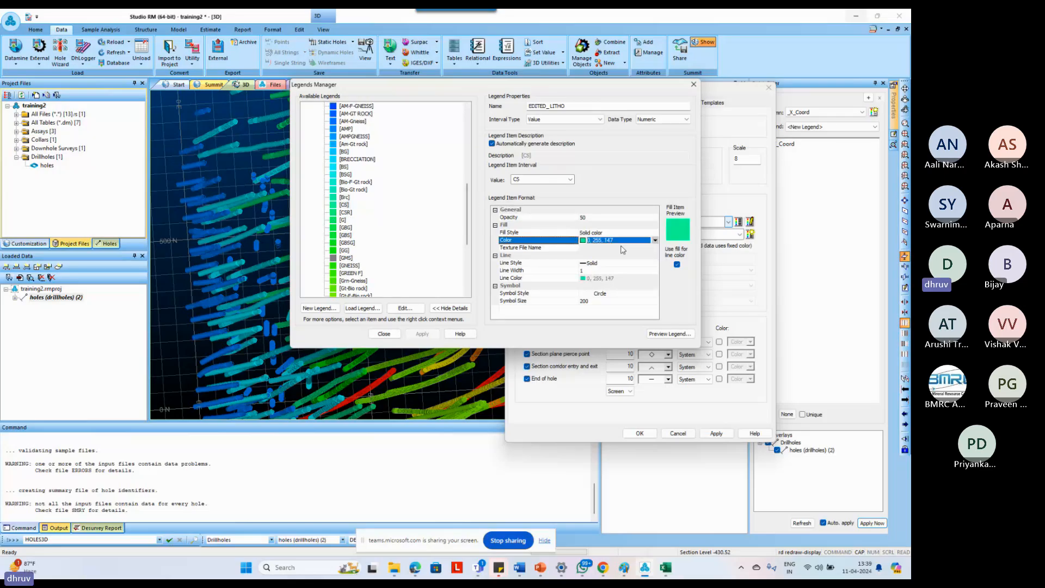
{"action": "left_click", "coordinate": [655, 240]}
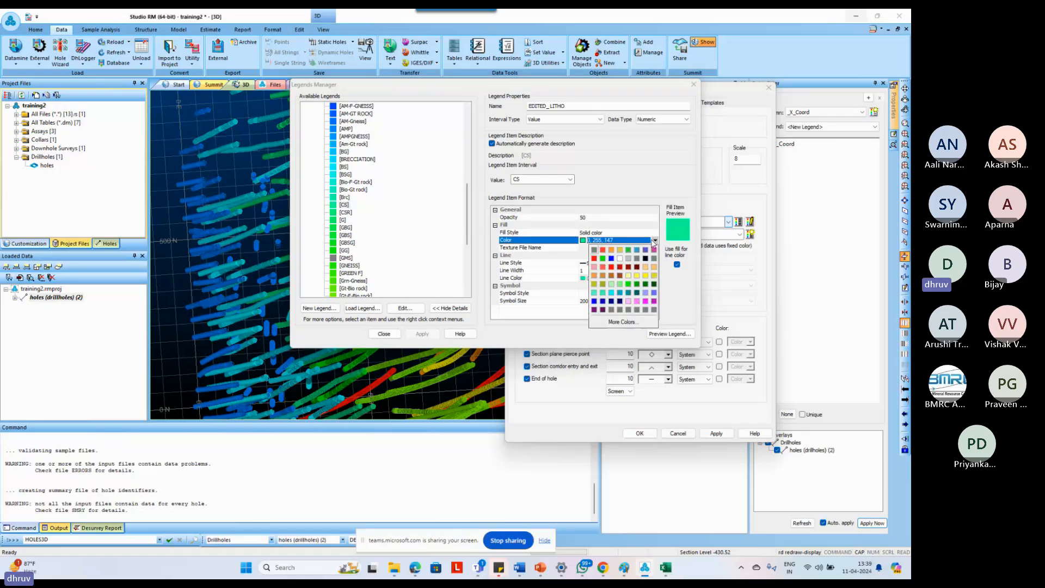
{"action": "left_click", "coordinate": [645, 302]}
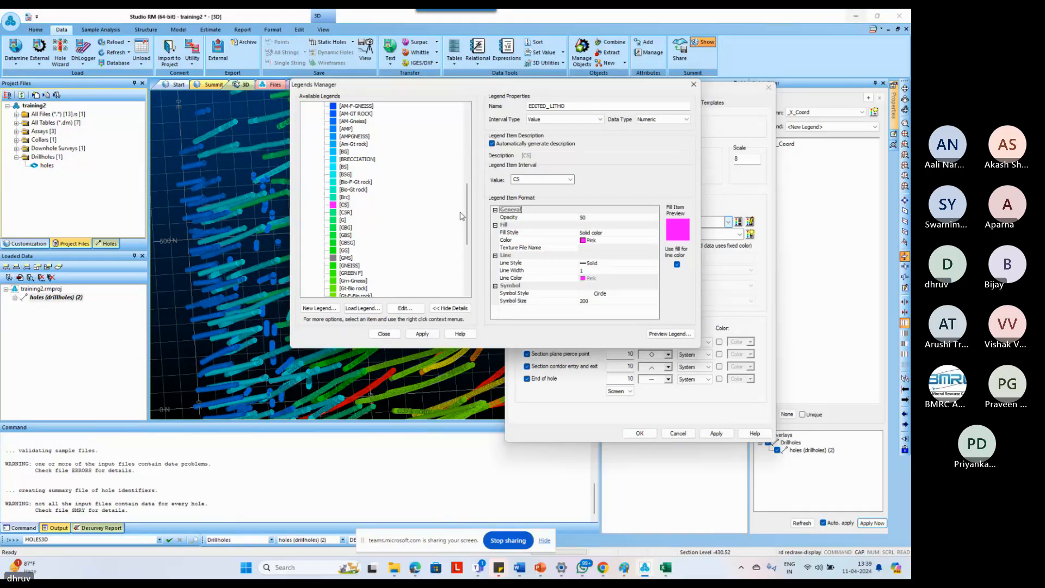
Check the remaining lithology items, then apply the EDITED_ LITHO legend changes and close the Legends Manager.
{"action": "scroll", "coordinate": [461, 216], "scroll_direction": "down", "scroll_amount": 3}
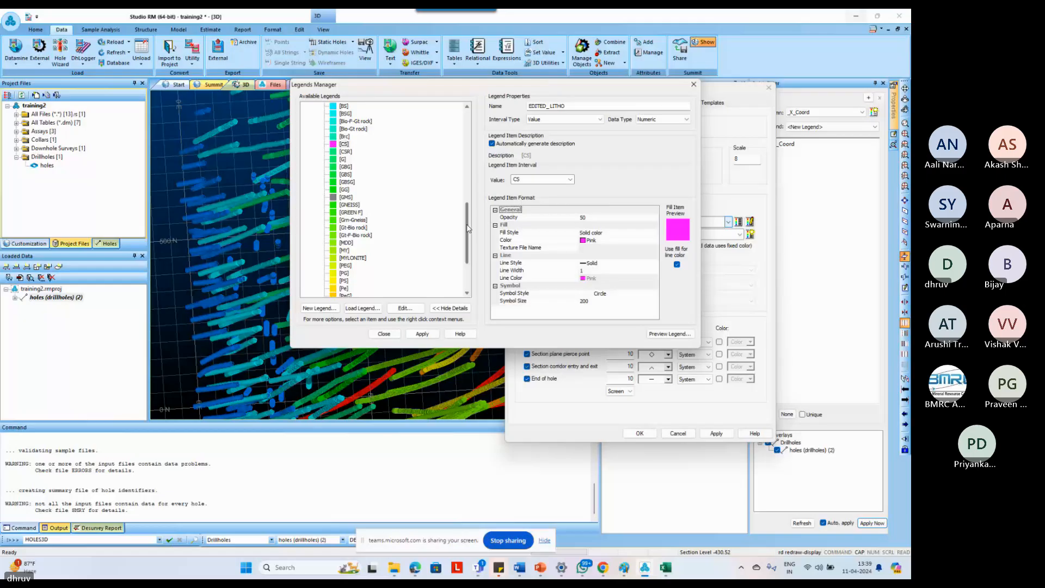
{"action": "left_click_drag", "start_coordinate": [468, 229], "coordinate": [466, 257]}
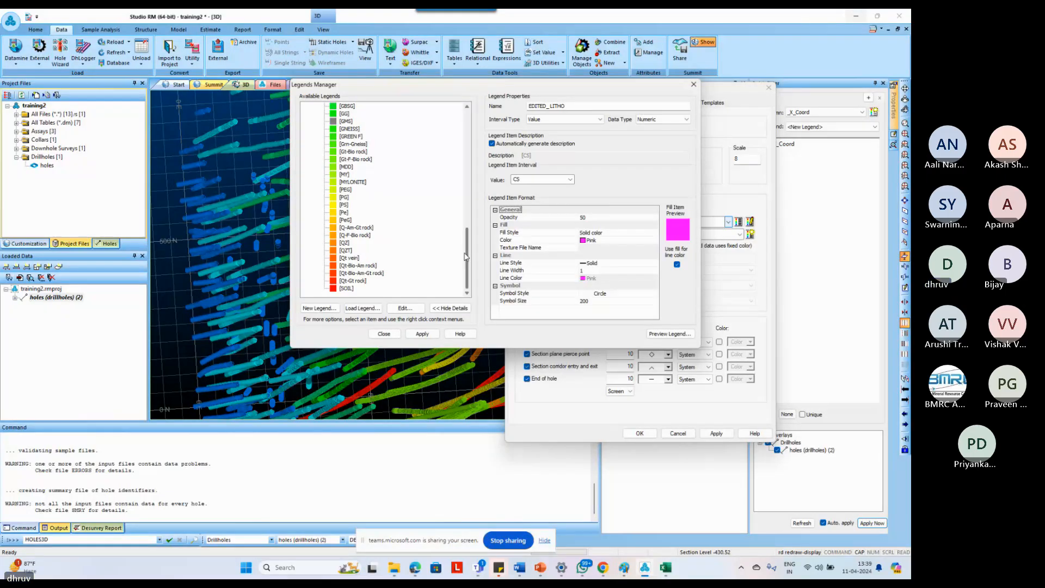
{"action": "left_click_drag", "start_coordinate": [466, 257], "coordinate": [473, 229]}
{"action": "left_click", "coordinate": [418, 335]}
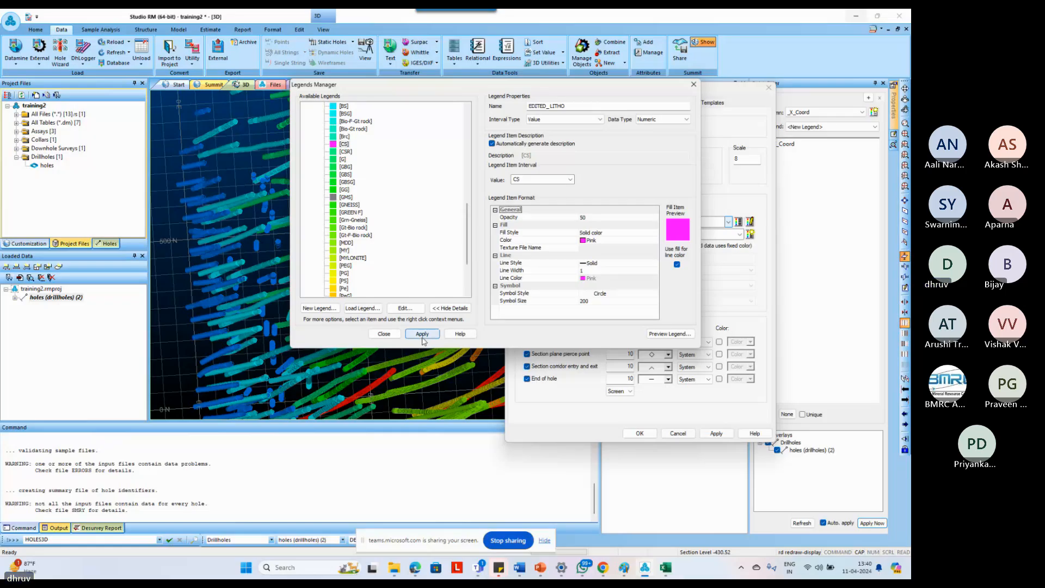
{"action": "left_click", "coordinate": [390, 335]}
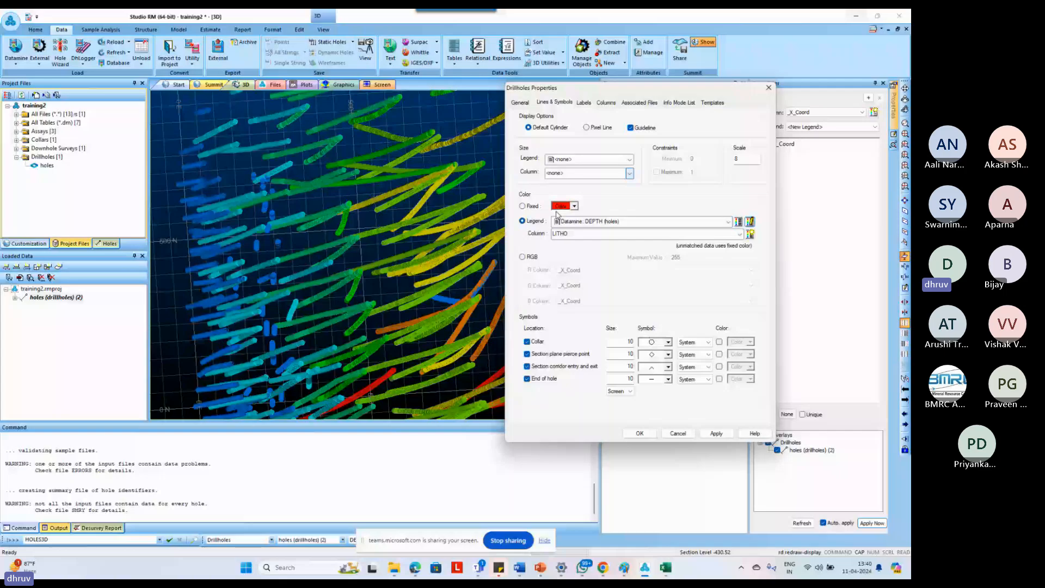
Color the drillholes with the EDITED_ LITHO legend on the LITHO column and apply it.
{"action": "left_click", "coordinate": [580, 236]}
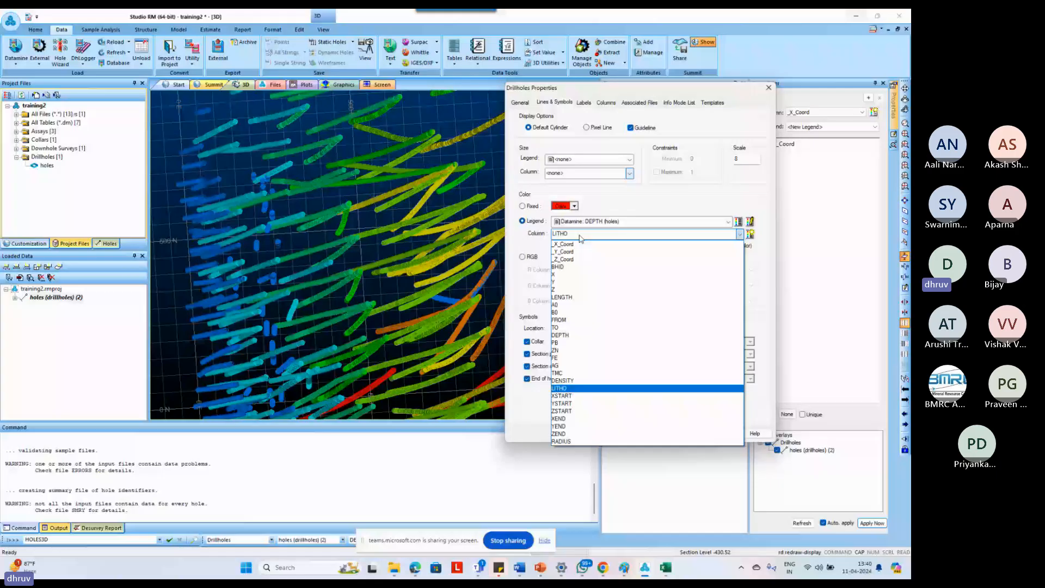
{"action": "left_click", "coordinate": [616, 229]}
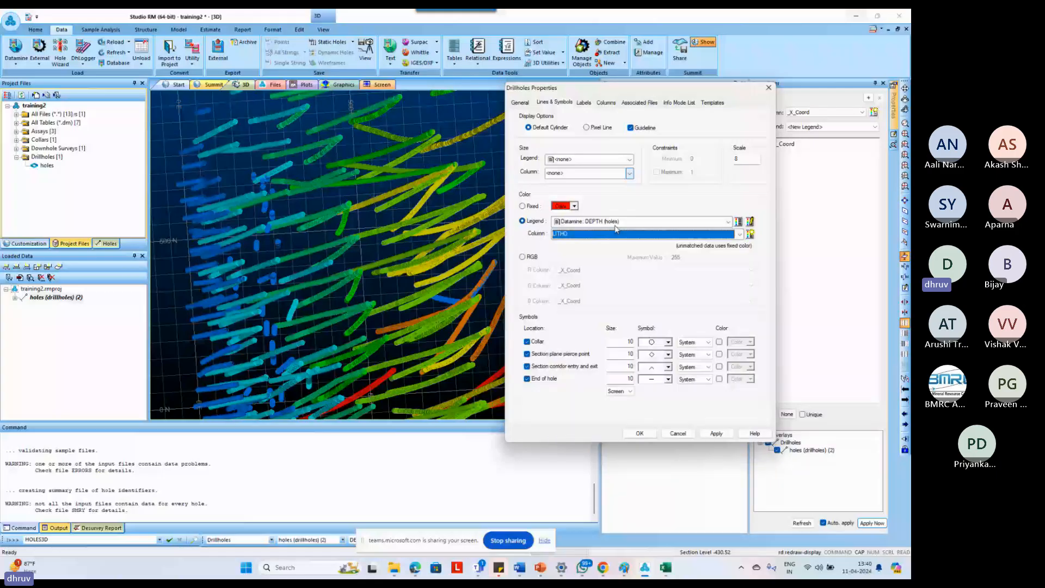
{"action": "left_click", "coordinate": [615, 223]}
{"action": "left_click", "coordinate": [578, 452]}
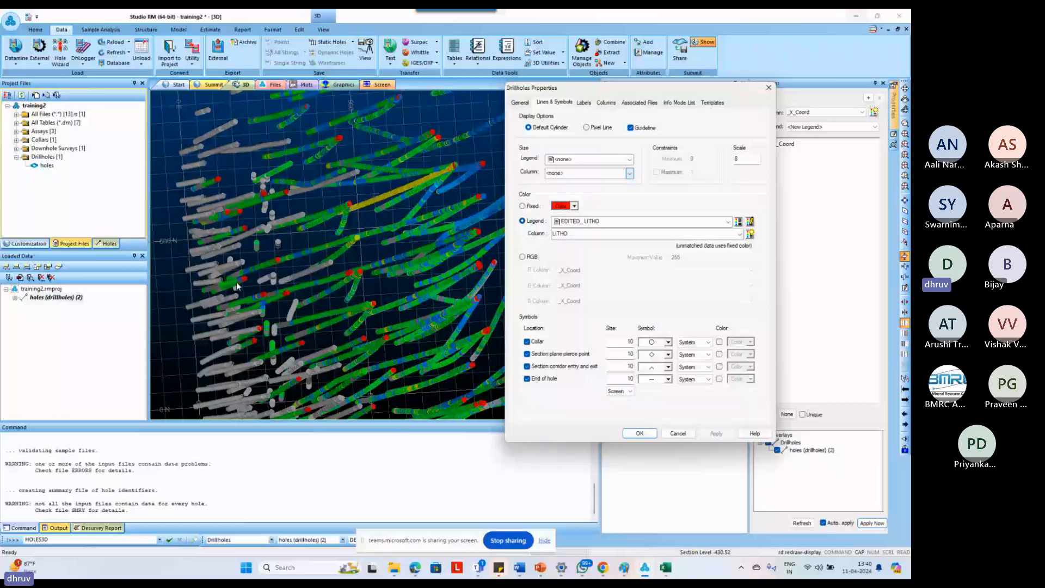
Apply the [BHID] labels at the drillhole collars.
{"action": "left_click", "coordinate": [583, 102]}
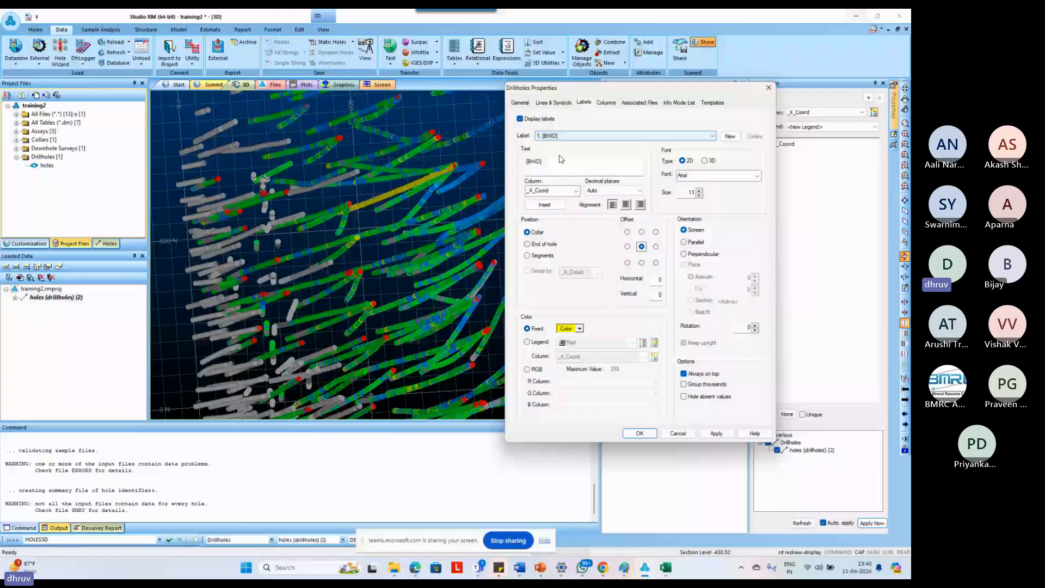
{"action": "left_click", "coordinate": [562, 160]}
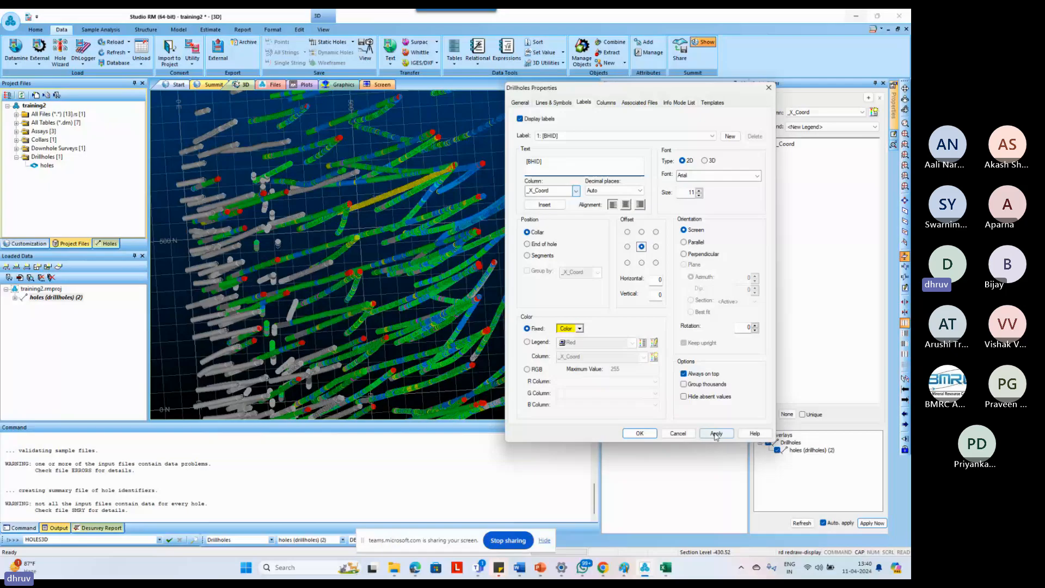
{"action": "left_click", "coordinate": [715, 434]}
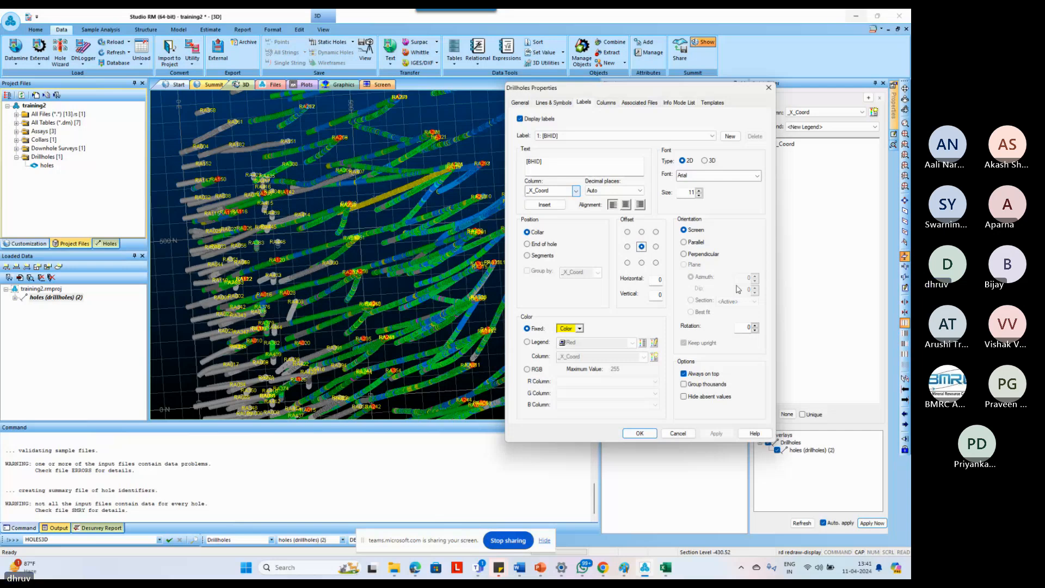
Move the [BHID] labels to the end of hole with a lower-left offset and apply.
{"action": "left_click", "coordinate": [540, 245]}
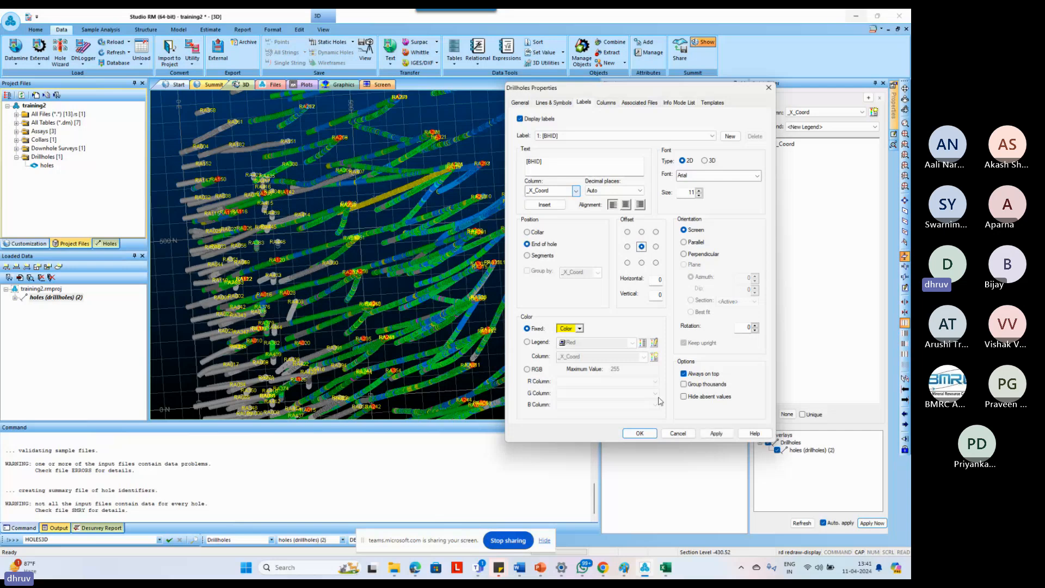
{"action": "left_click", "coordinate": [716, 434]}
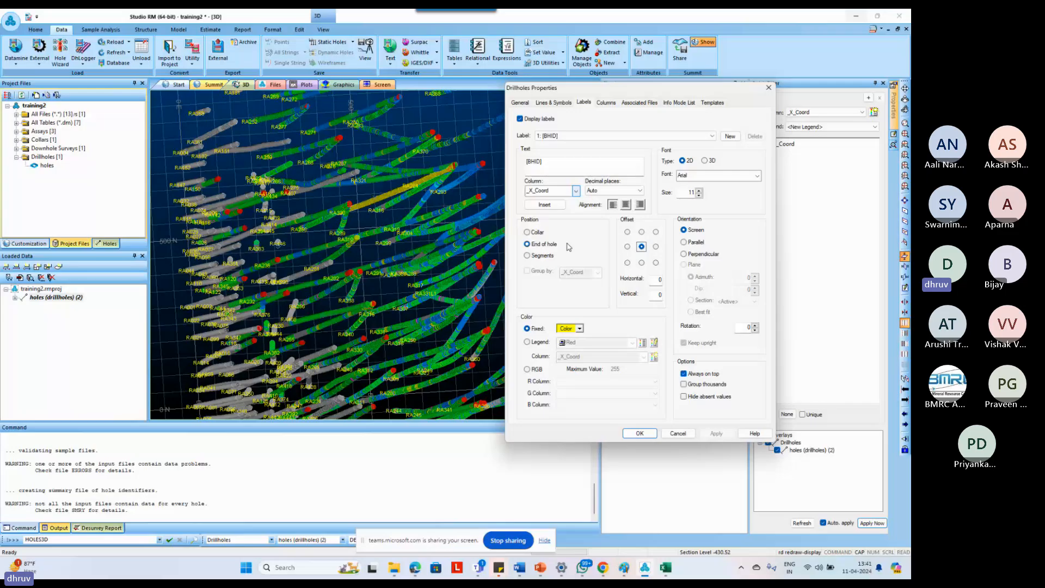
{"action": "left_click", "coordinate": [627, 263]}
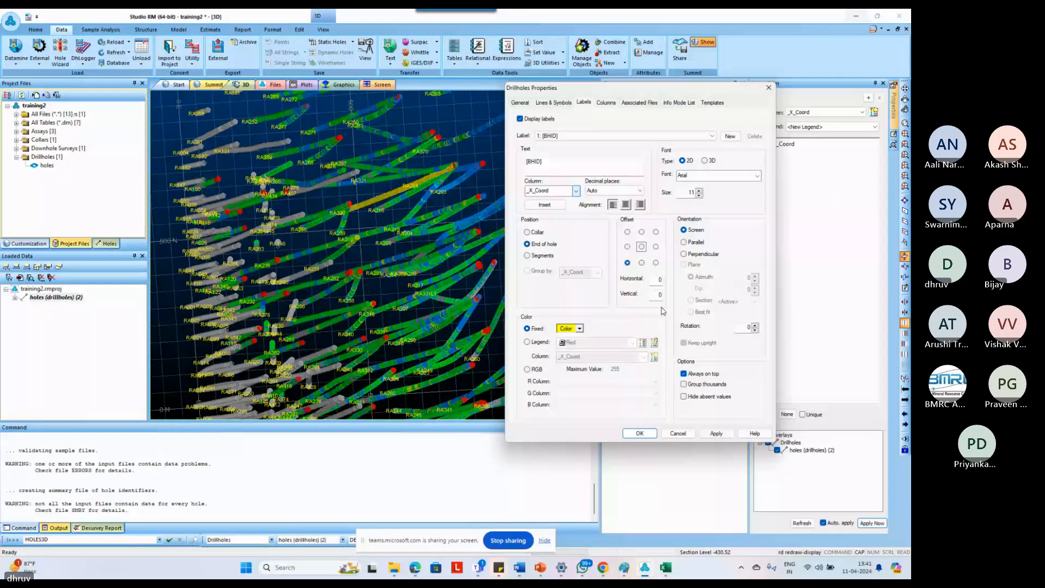
{"action": "left_click", "coordinate": [714, 434]}
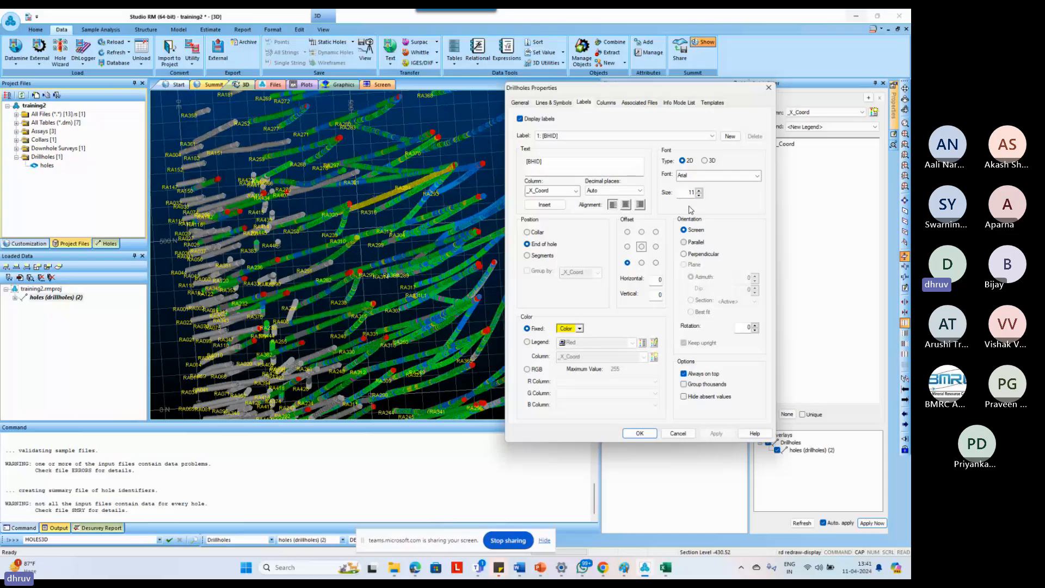
Enable the display of downhole columns and insert a column for ZN.
{"action": "left_click", "coordinate": [606, 103]}
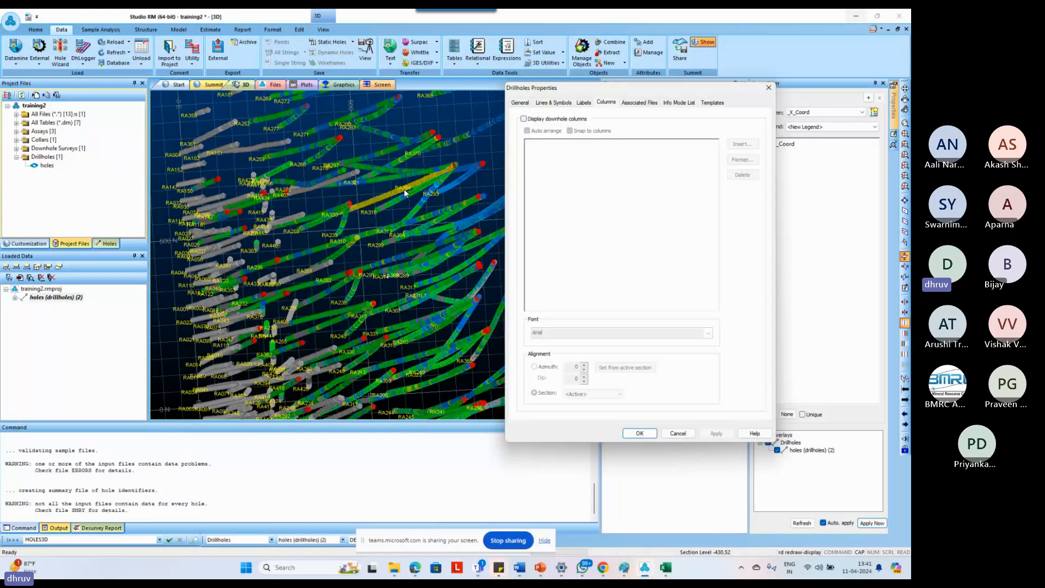
{"action": "left_click", "coordinate": [524, 119]}
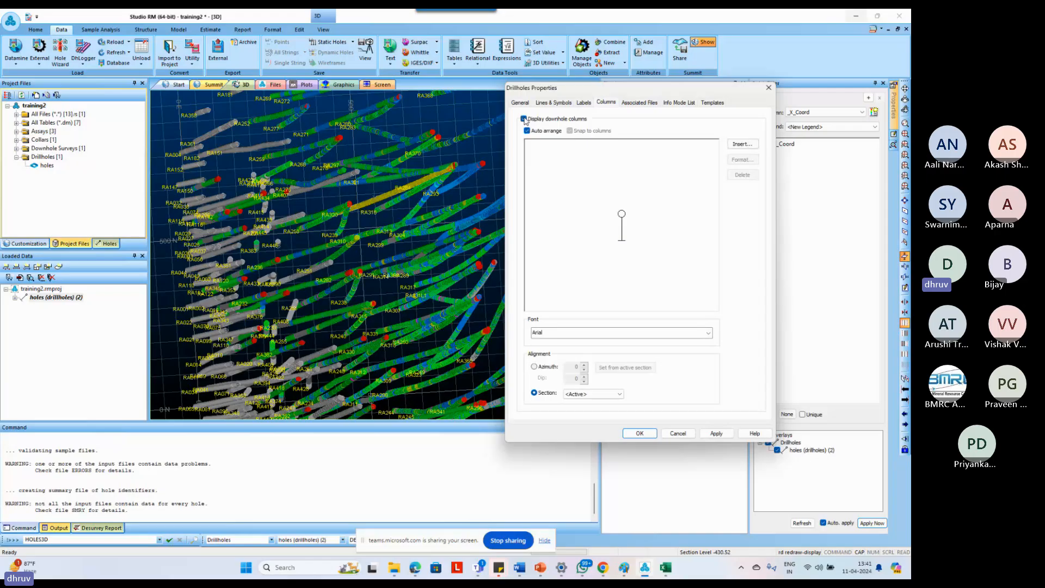
{"action": "left_click", "coordinate": [742, 144]}
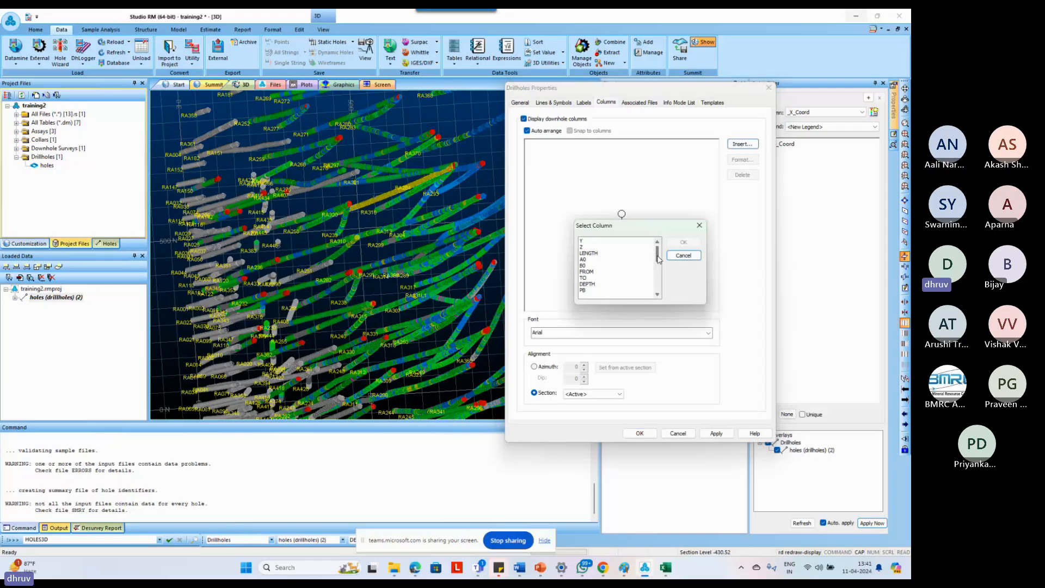
{"action": "left_click_drag", "start_coordinate": [658, 256], "coordinate": [659, 265]}
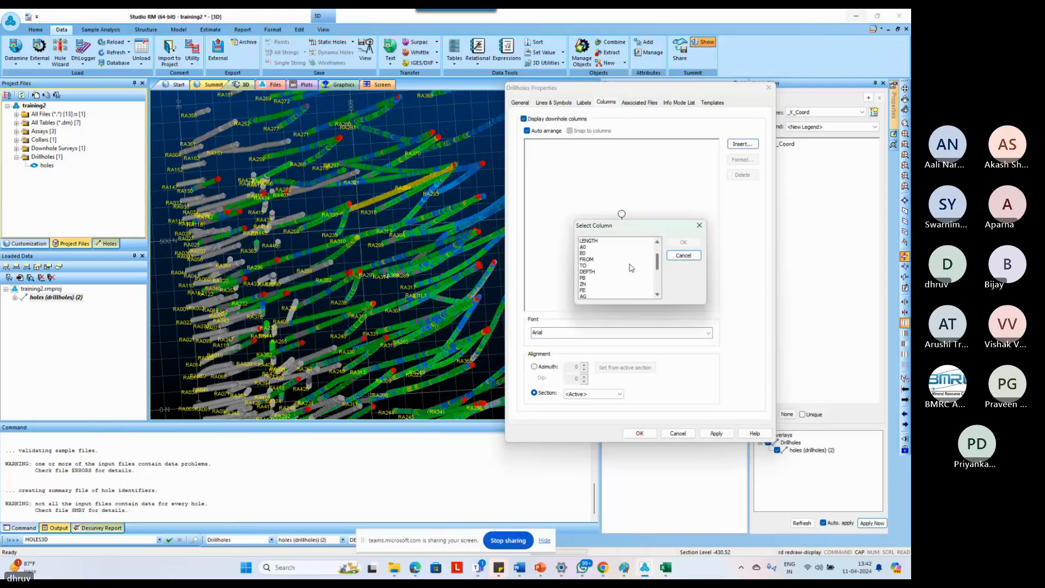
{"action": "left_click", "coordinate": [595, 283]}
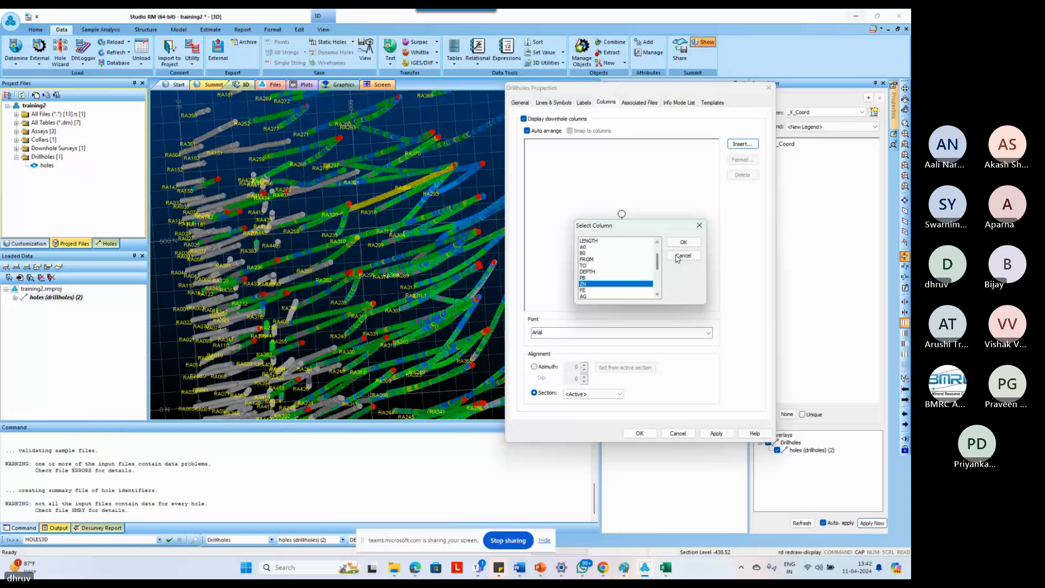
{"action": "left_click", "coordinate": [680, 243]}
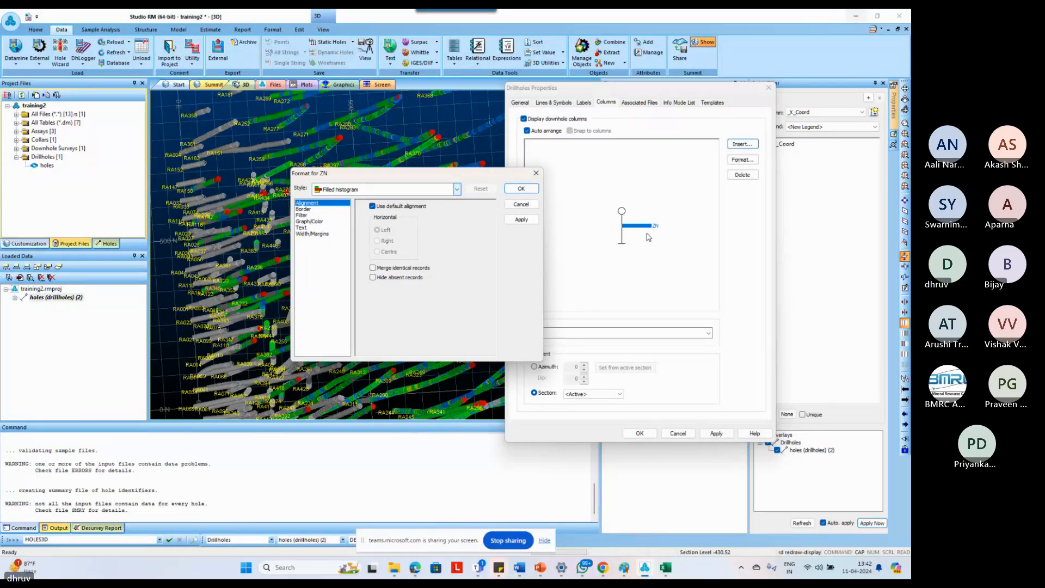
Format the ZN column as a Filled histogram colored by holes (drillholes) (2).ZN, and preview its ZN (holes) legend.
{"action": "left_click", "coordinate": [311, 222]}
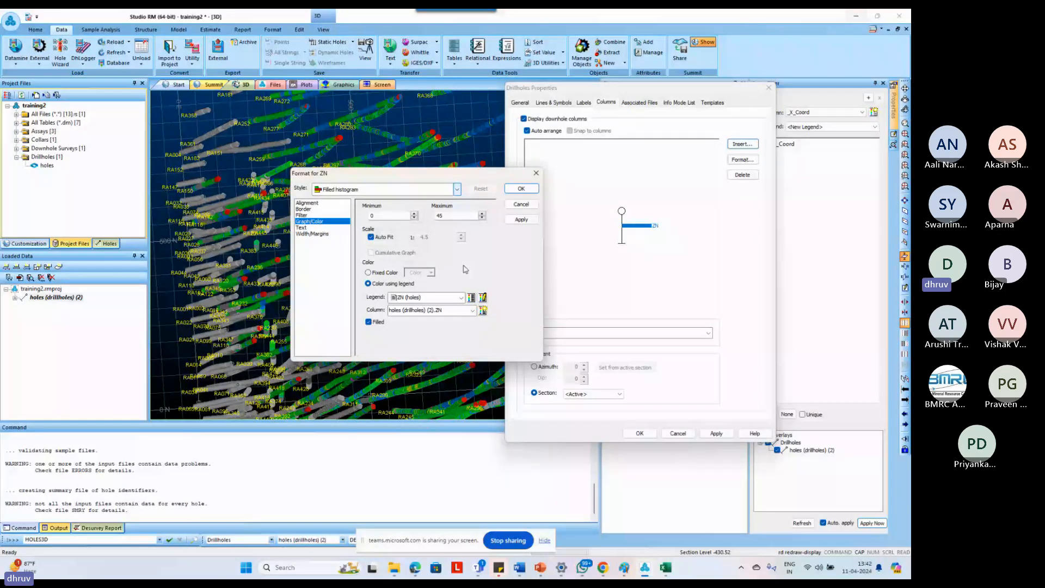
{"action": "left_click", "coordinate": [456, 189]}
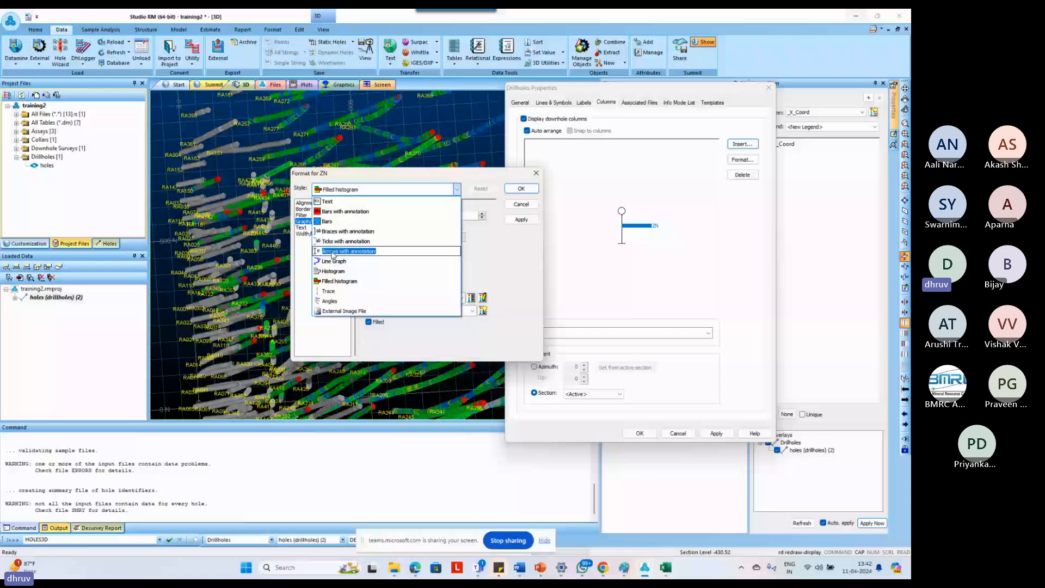
{"action": "left_click", "coordinate": [344, 281]}
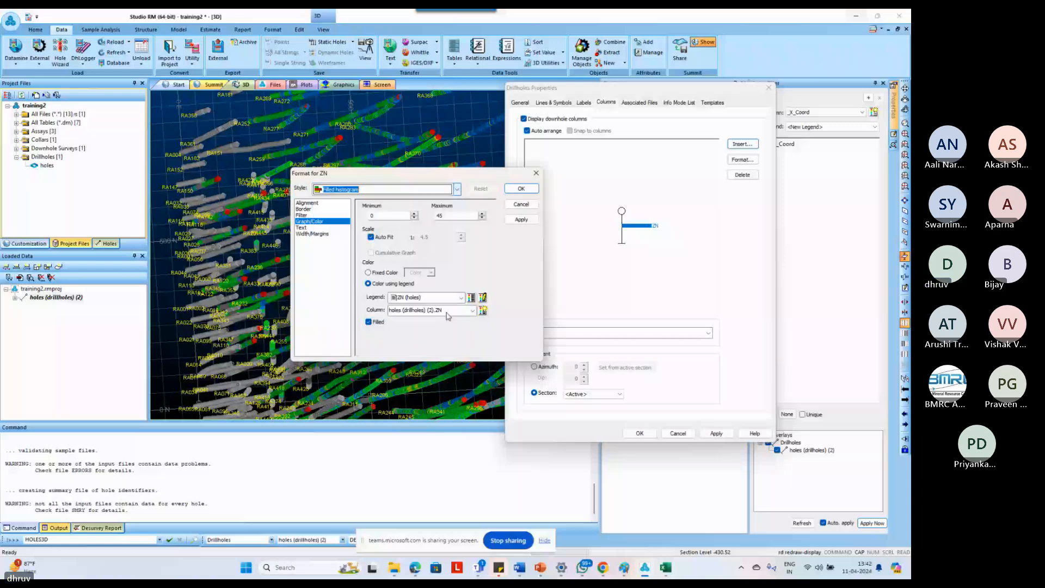
{"action": "left_click", "coordinate": [447, 310]}
{"action": "left_click", "coordinate": [416, 404]}
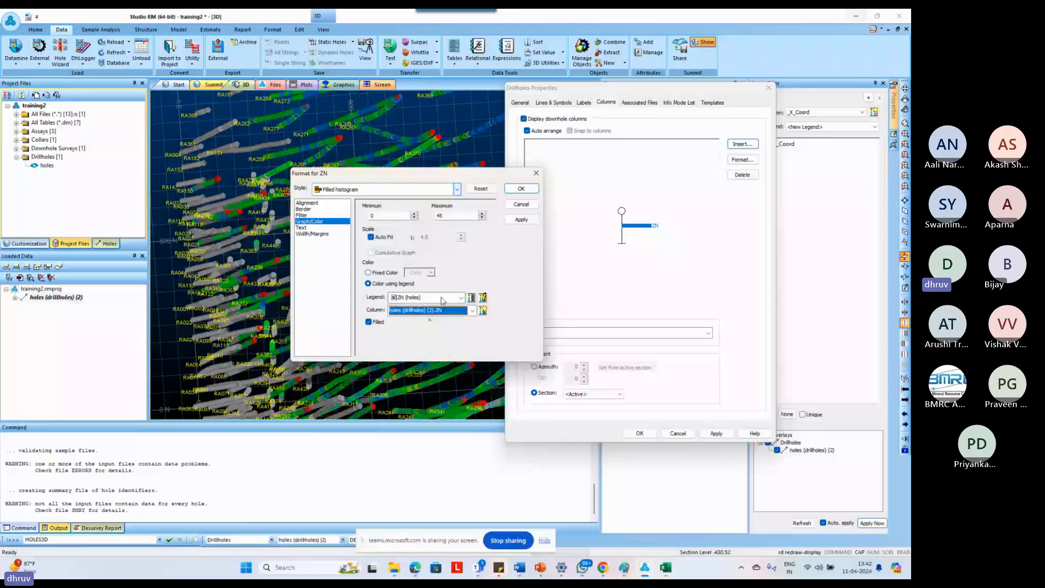
{"action": "left_click", "coordinate": [471, 298]}
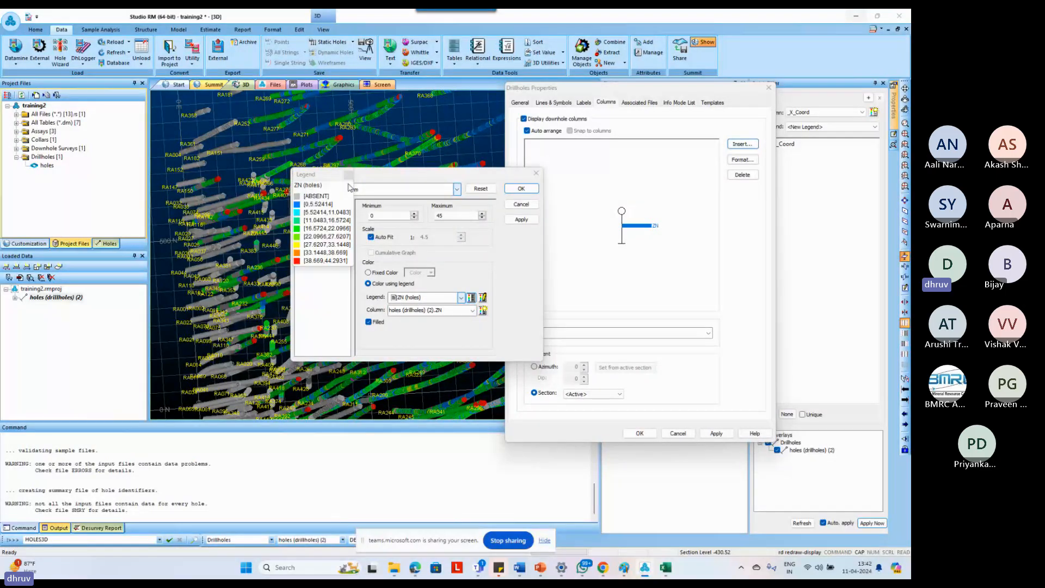
{"action": "left_click", "coordinate": [348, 176]}
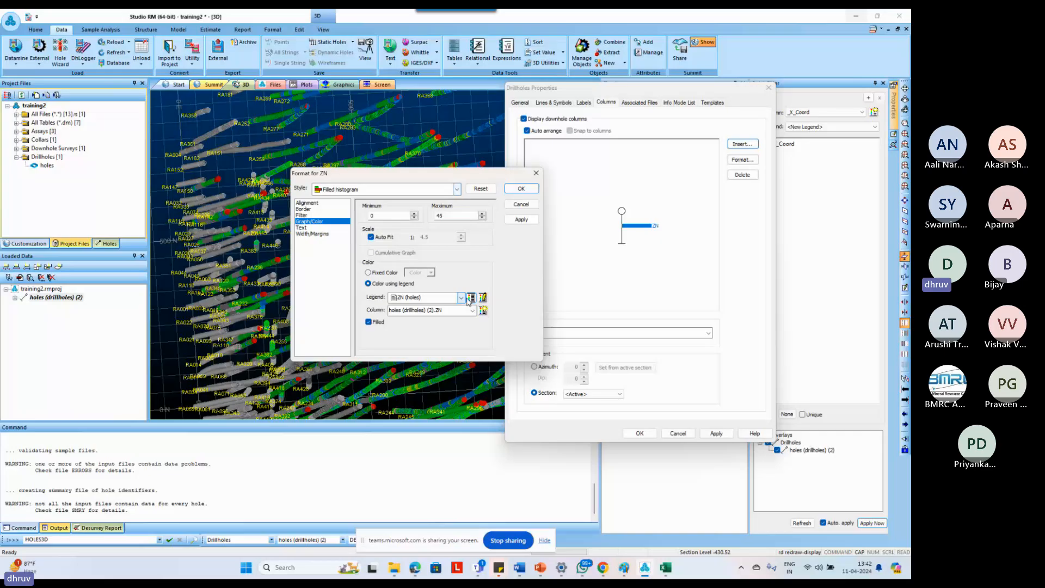
Start a new legend based on the ZN field of the holes (drillholes) (2) object.
{"action": "left_click", "coordinate": [471, 297]}
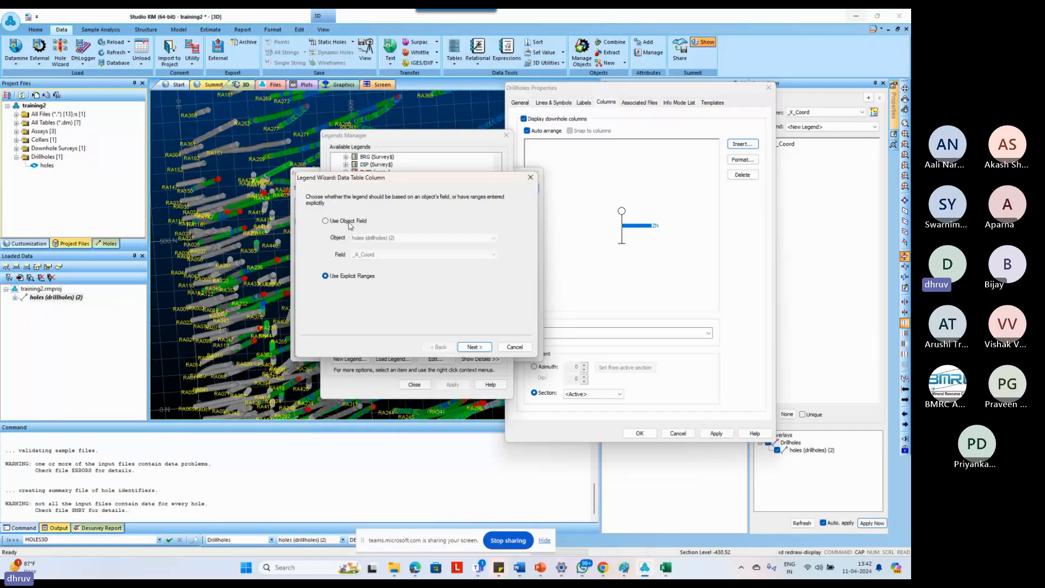
{"action": "left_click", "coordinate": [349, 221]}
{"action": "left_click", "coordinate": [364, 254]}
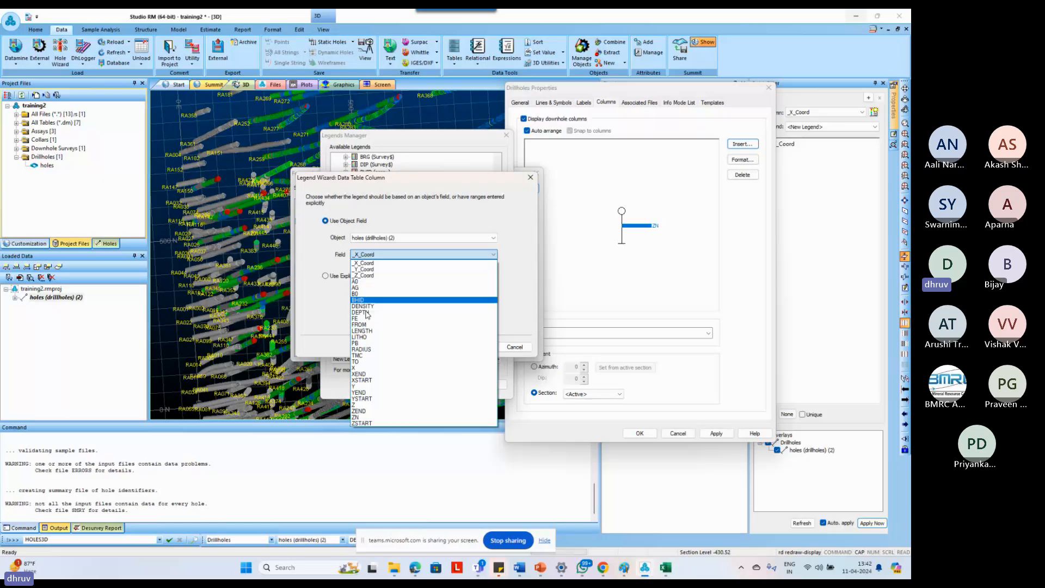
{"action": "left_click", "coordinate": [357, 417]}
{"action": "left_click", "coordinate": [474, 347]}
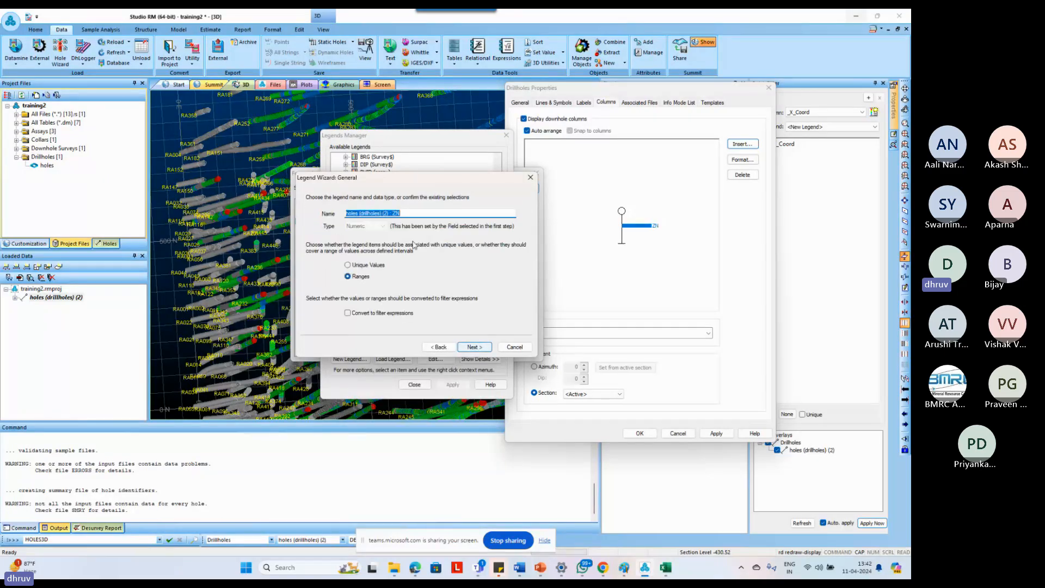
Name the new legend Edited_ZN and keep its items defined as ranges.
{"action": "left_click_drag", "start_coordinate": [394, 214], "coordinate": [299, 221]}
{"action": "type", "text": "eDITED_"}
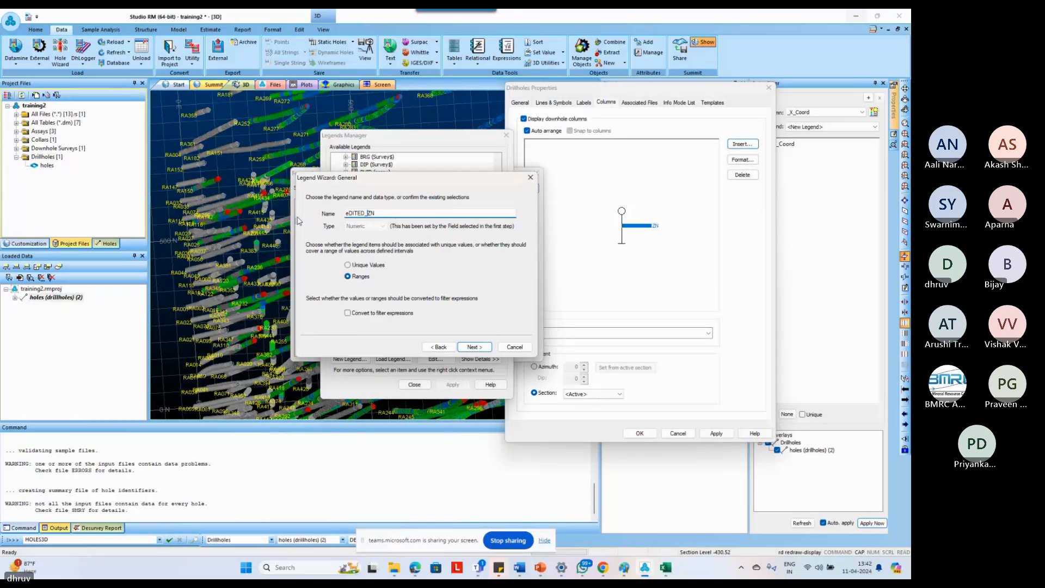
{"action": "key", "text": "BackSpace"}
{"action": "key", "text": "BackSpace"}
{"action": "key", "text": "BackSpace"}
{"action": "key", "text": "BackSpace"}
{"action": "key", "text": "BackSpace"}
{"action": "key", "text": "BackSpace"}
{"action": "key", "text": "BackSpace"}
{"action": "type", "text": "Edi"}
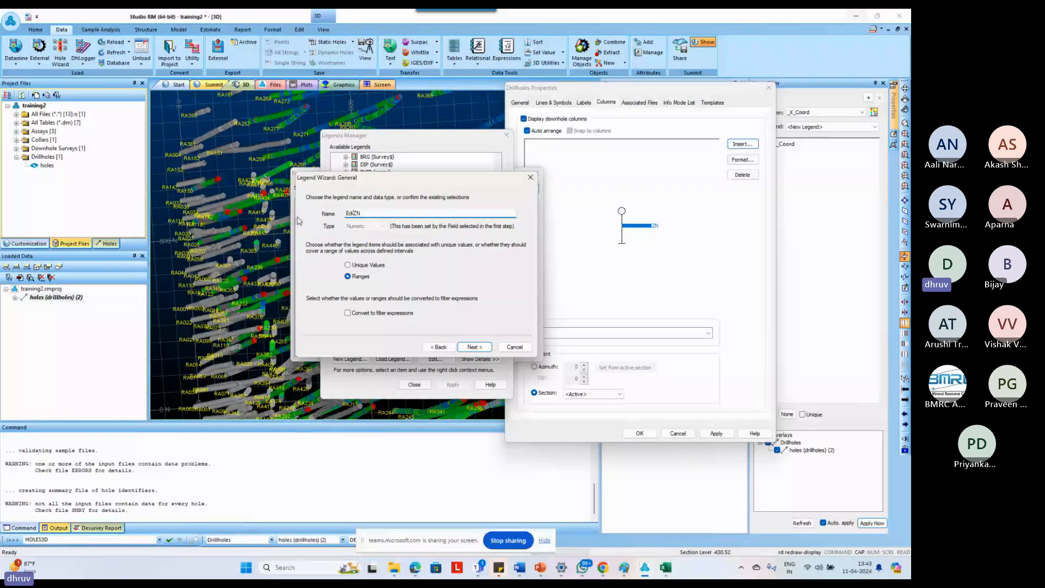
{"action": "type", "text": "ted"}
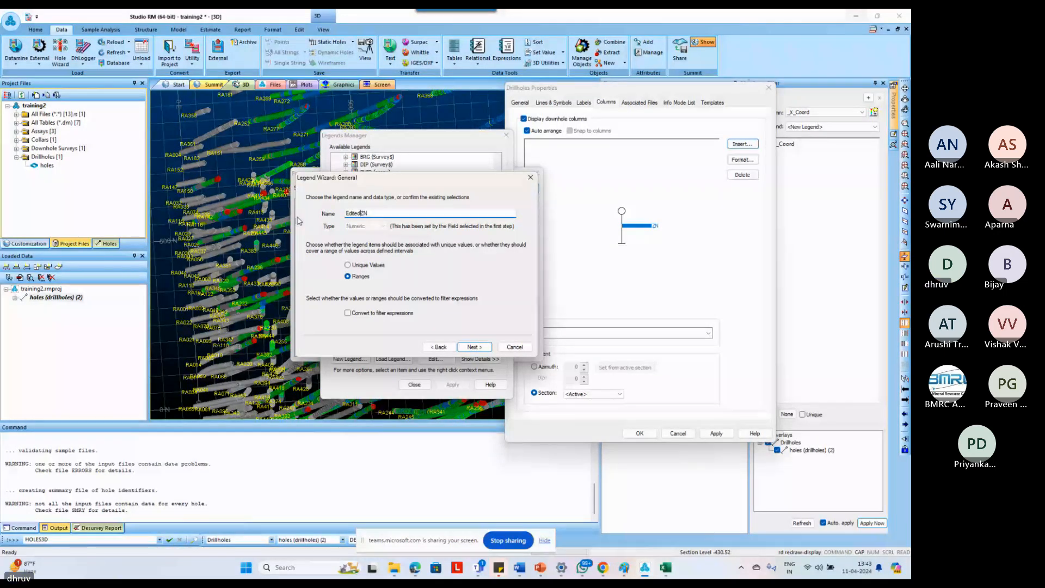
{"action": "type", "text": "_"}
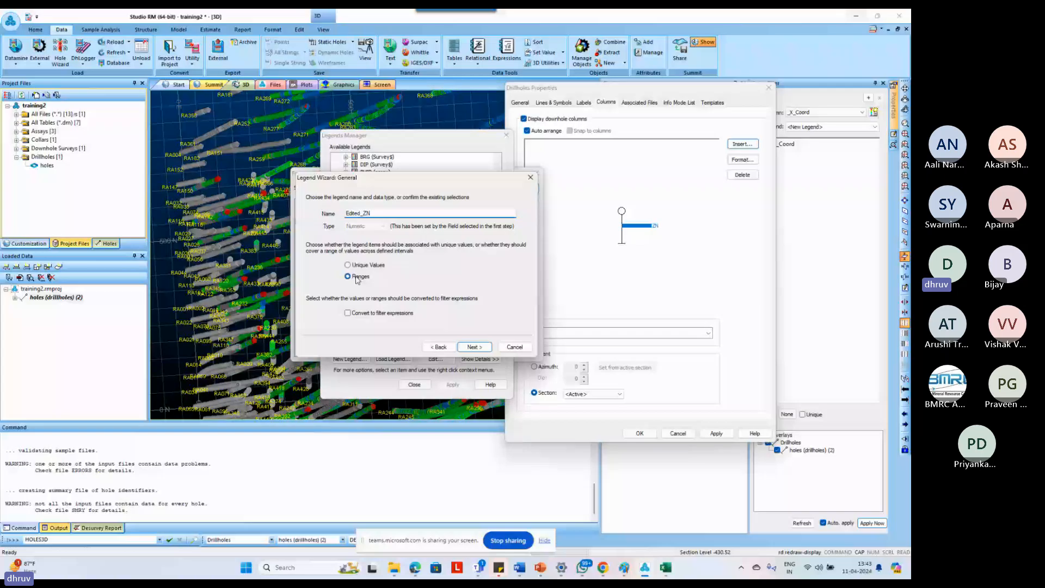
{"action": "key", "text": "Return"}
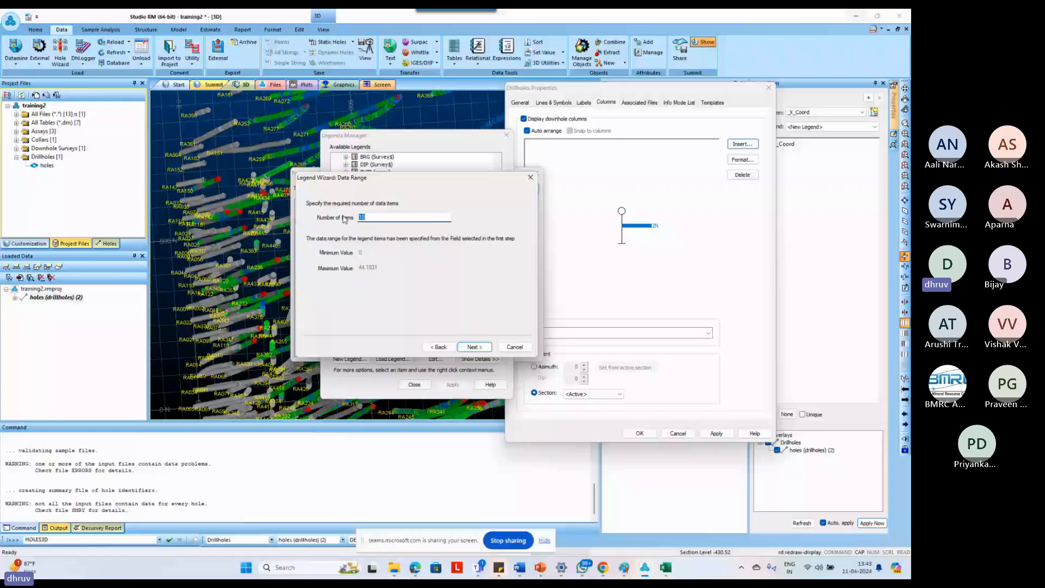
Give the legend a linear Equal Population distribution with anticlockwise Rainbow blue->red coloring and create it.
{"action": "key", "text": "Return"}
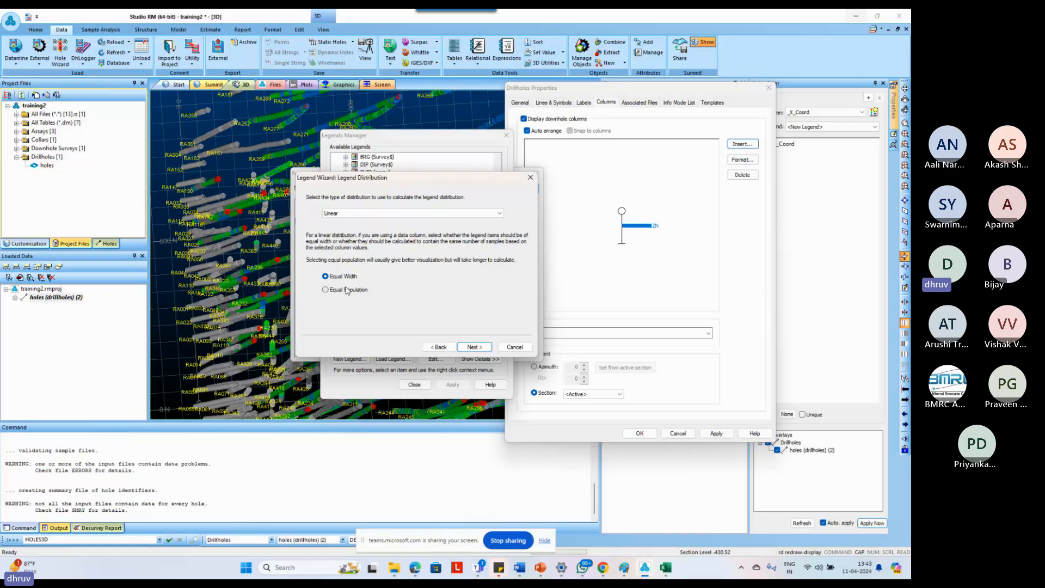
{"action": "left_click", "coordinate": [351, 290]}
{"action": "left_click", "coordinate": [473, 347]}
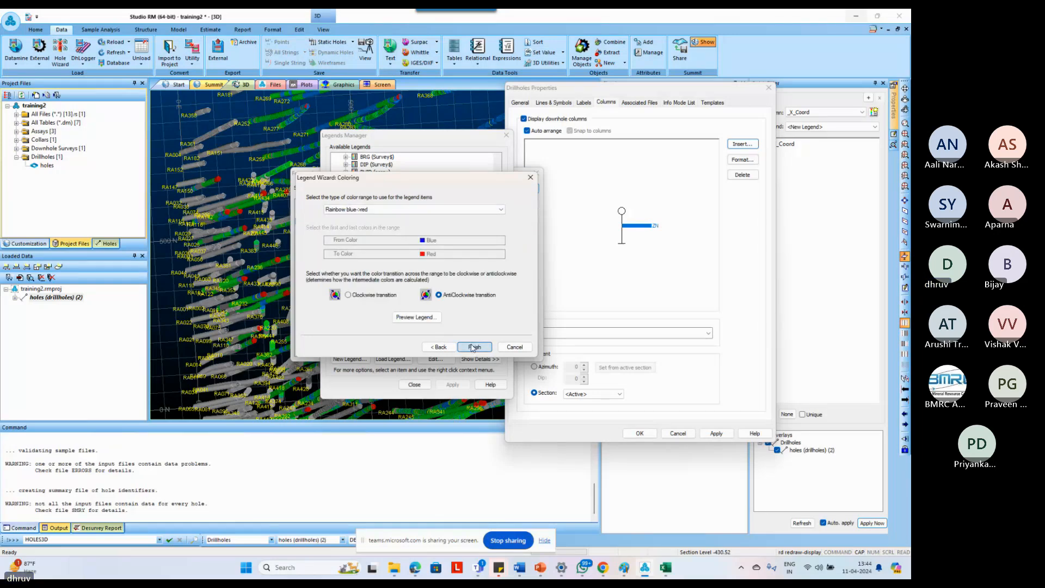
{"action": "left_click", "coordinate": [473, 347]}
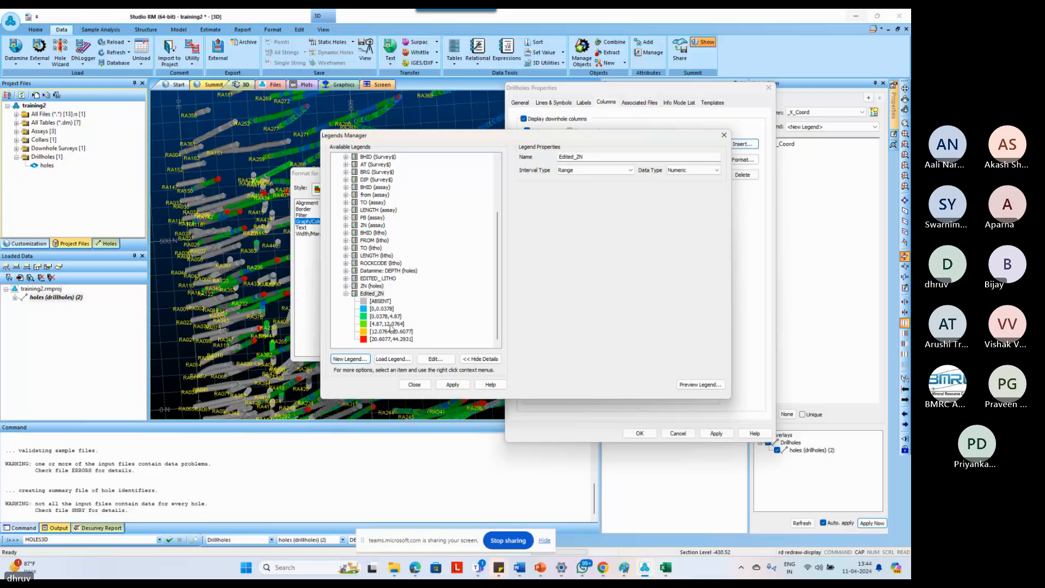
Set the upper limit of the first Edited_ZN range, starting at 0, to 2.
{"action": "left_click_drag", "start_coordinate": [408, 135], "coordinate": [386, 94]}
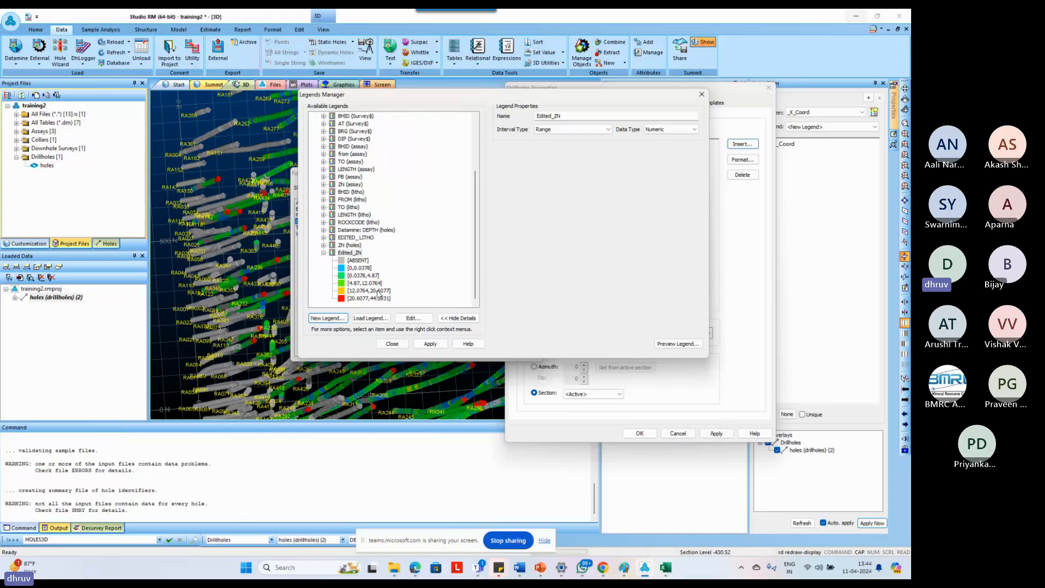
{"action": "left_click", "coordinate": [363, 276]}
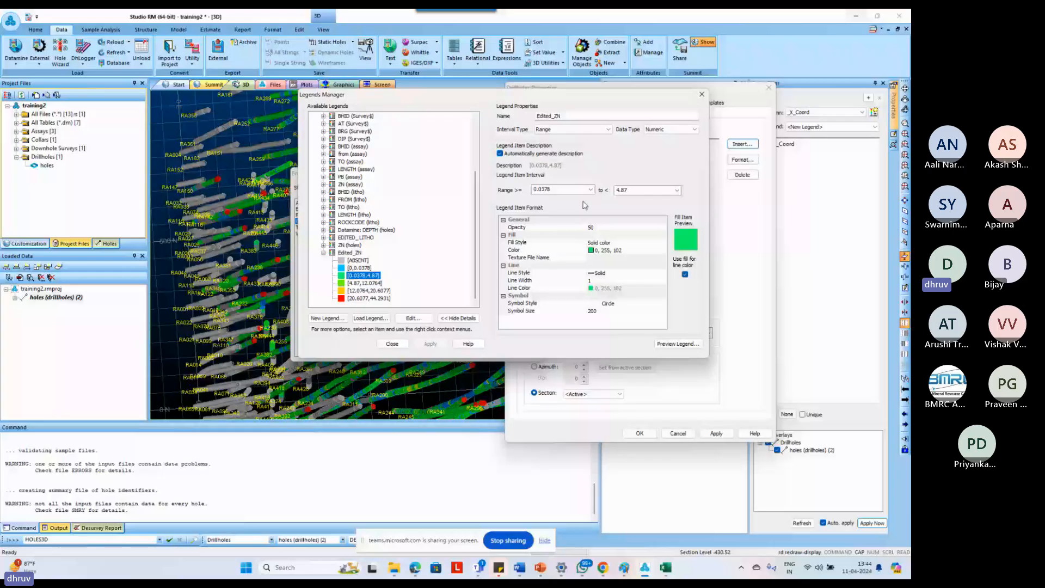
{"action": "key", "text": "Up"}
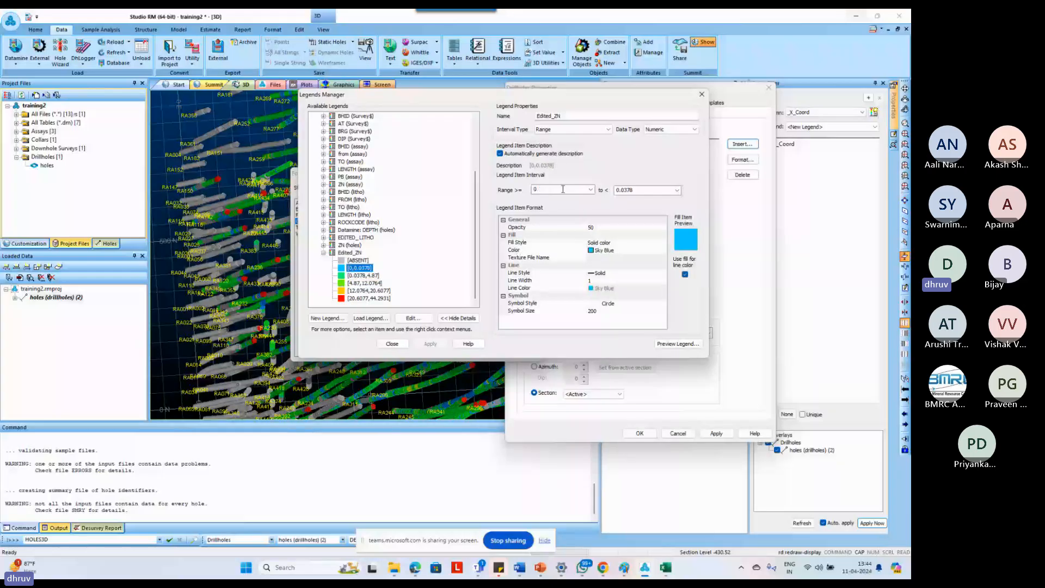
{"action": "double_click", "coordinate": [631, 190]}
{"action": "type", "text": "2"}
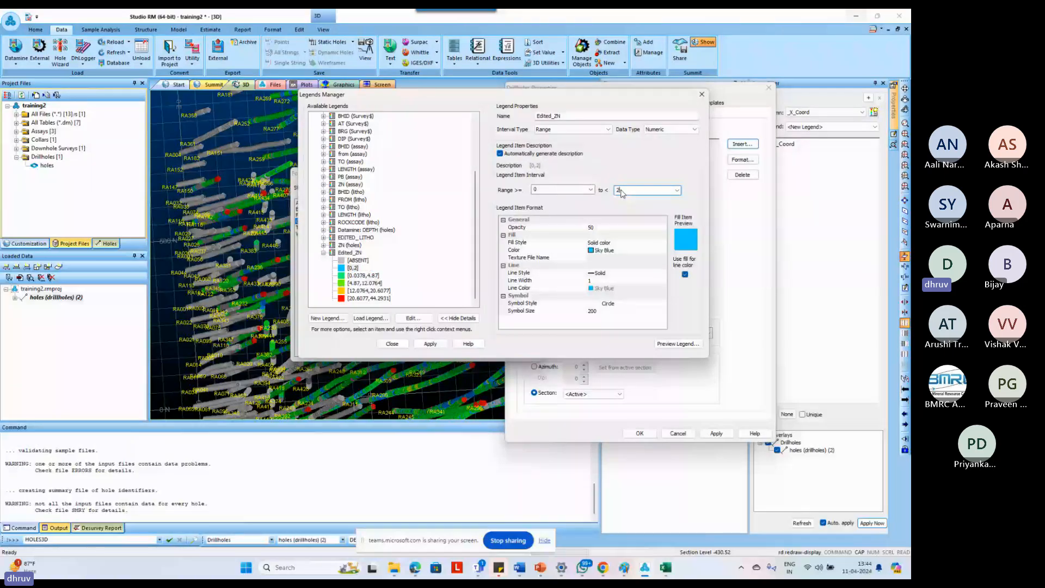
Set the second Edited_ZN range to run from 2 to 5.
{"action": "left_click", "coordinate": [427, 276]}
{"action": "double_click", "coordinate": [557, 190]}
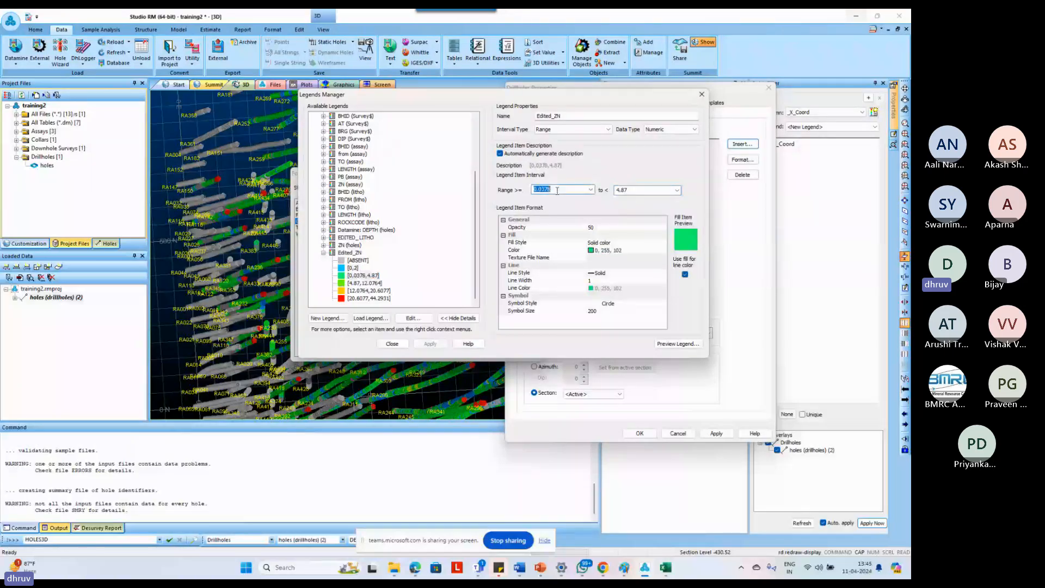
{"action": "type", "text": "2"}
{"action": "double_click", "coordinate": [656, 191]}
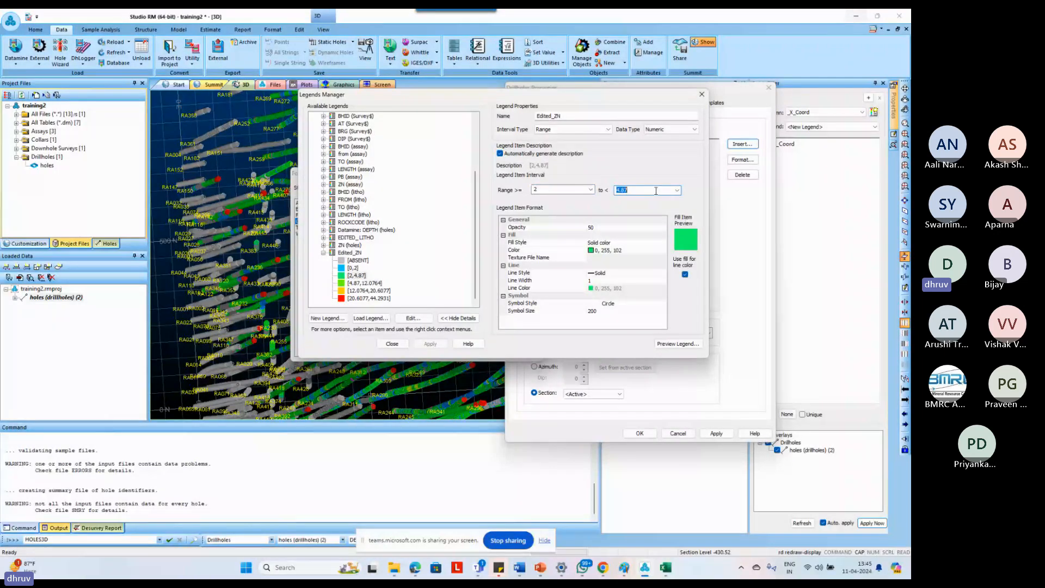
{"action": "type", "text": "5"}
Set the third Edited_ZN range to run from 5 to 12 and change its fill color to Pale Yellow.
{"action": "left_click", "coordinate": [364, 283]}
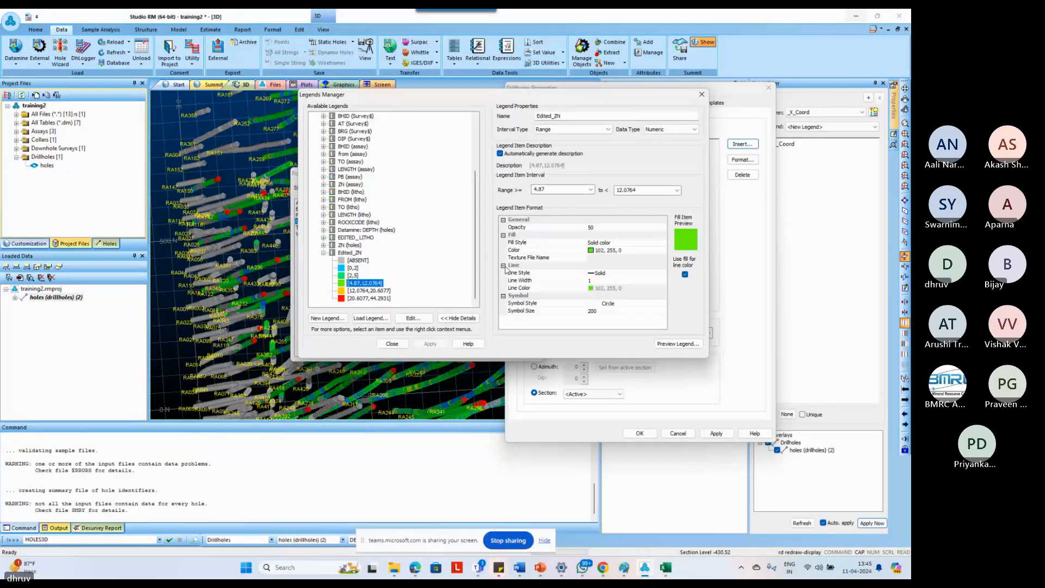
{"action": "double_click", "coordinate": [540, 189]}
{"action": "type", "text": "5"}
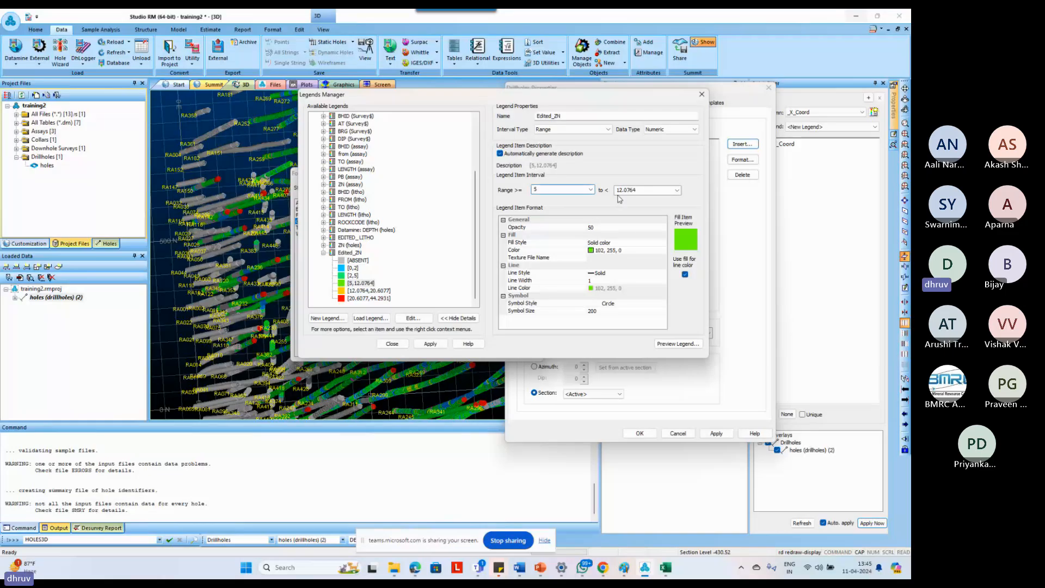
{"action": "double_click", "coordinate": [638, 190]}
{"action": "type", "text": "12"}
{"action": "left_click", "coordinate": [335, 288]}
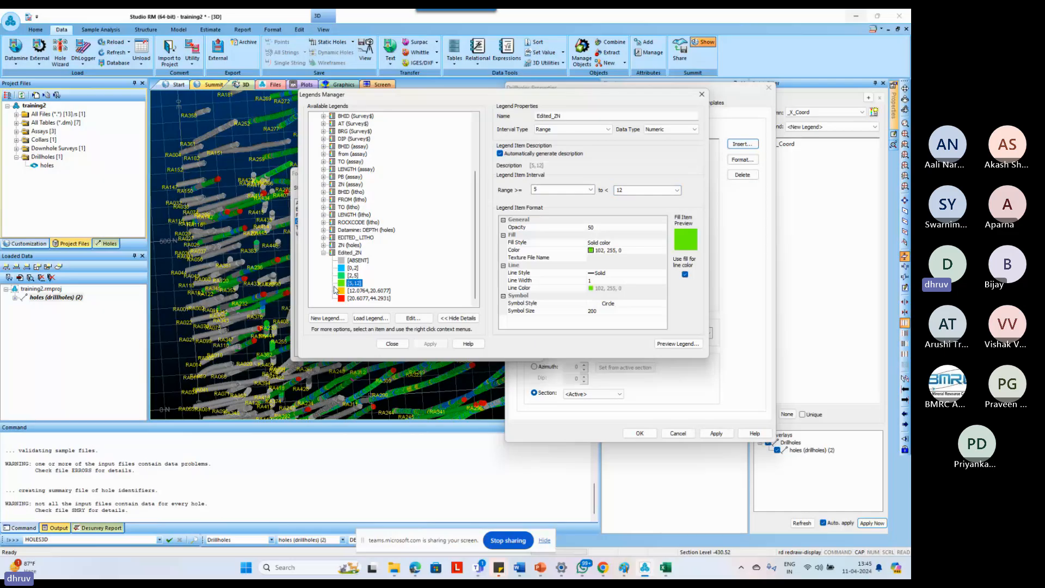
{"action": "left_click", "coordinate": [608, 252]}
{"action": "left_click", "coordinate": [608, 251]}
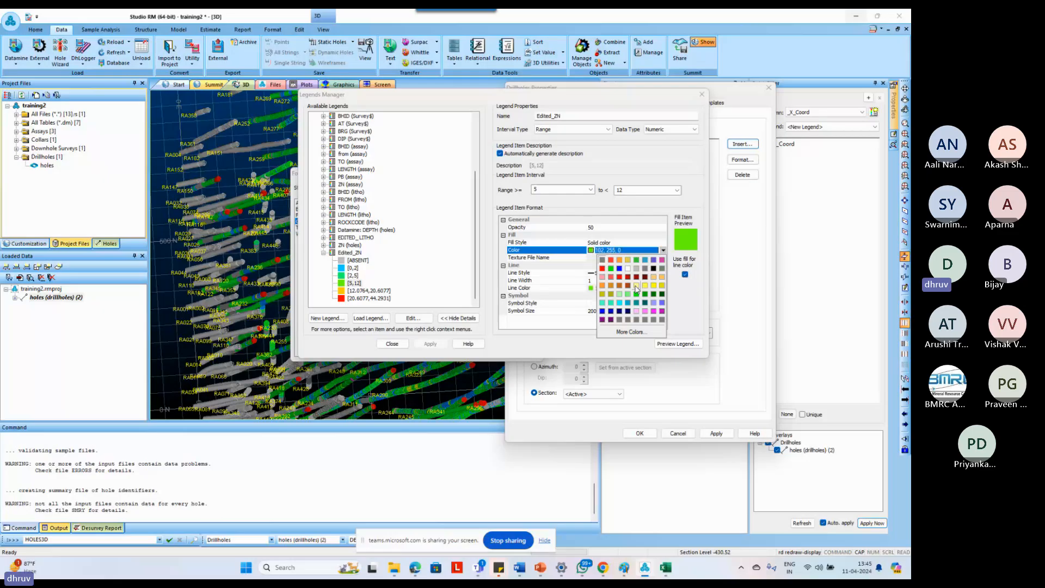
{"action": "left_click", "coordinate": [636, 286]}
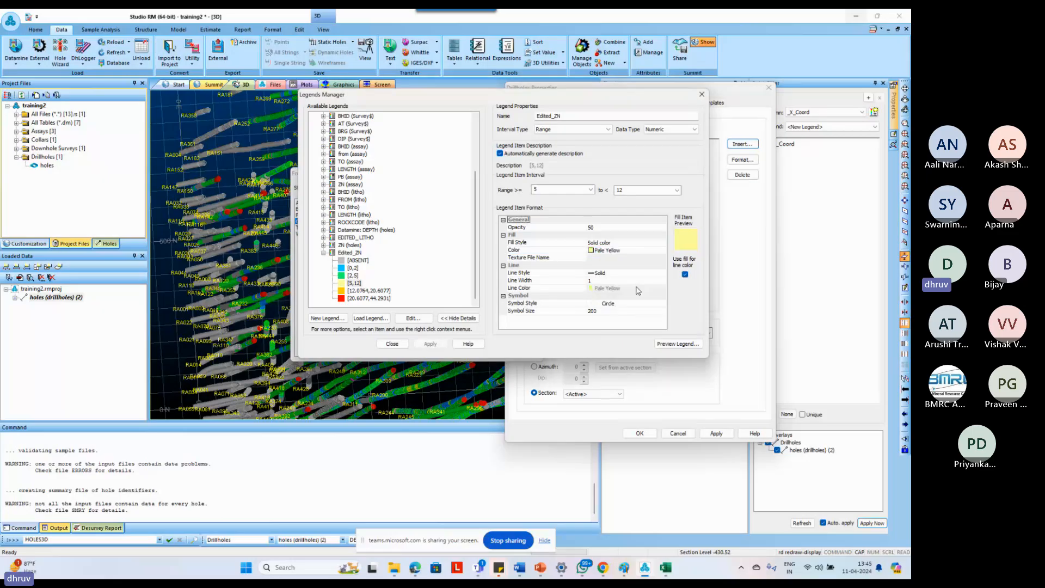
Set the fourth Edited_ZN range to run from 12 to 20.
{"action": "left_click", "coordinate": [368, 291]}
{"action": "double_click", "coordinate": [566, 190]}
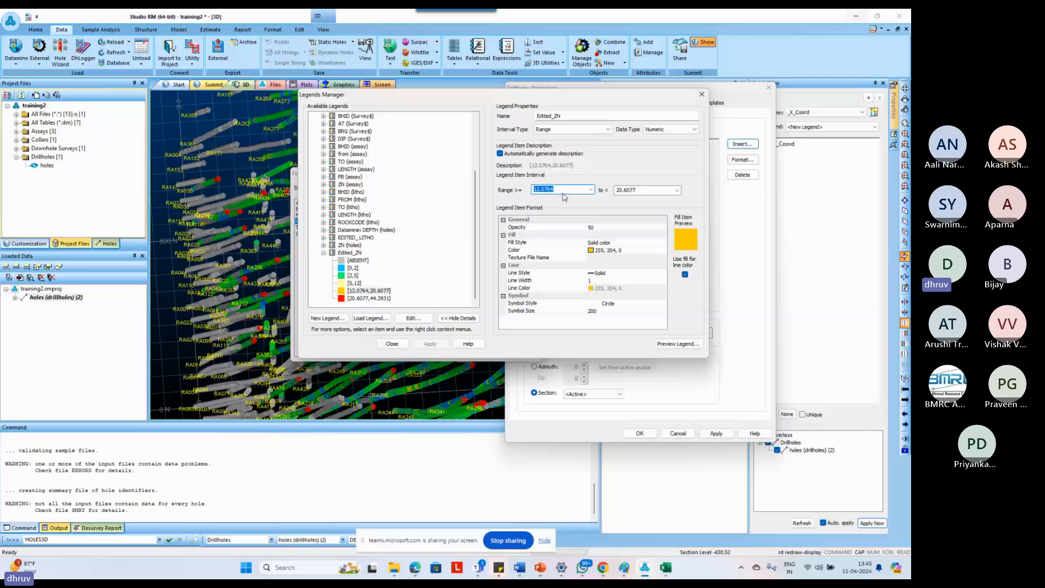
{"action": "type", "text": "12"}
{"action": "double_click", "coordinate": [635, 190]}
{"action": "type", "text": "2"}
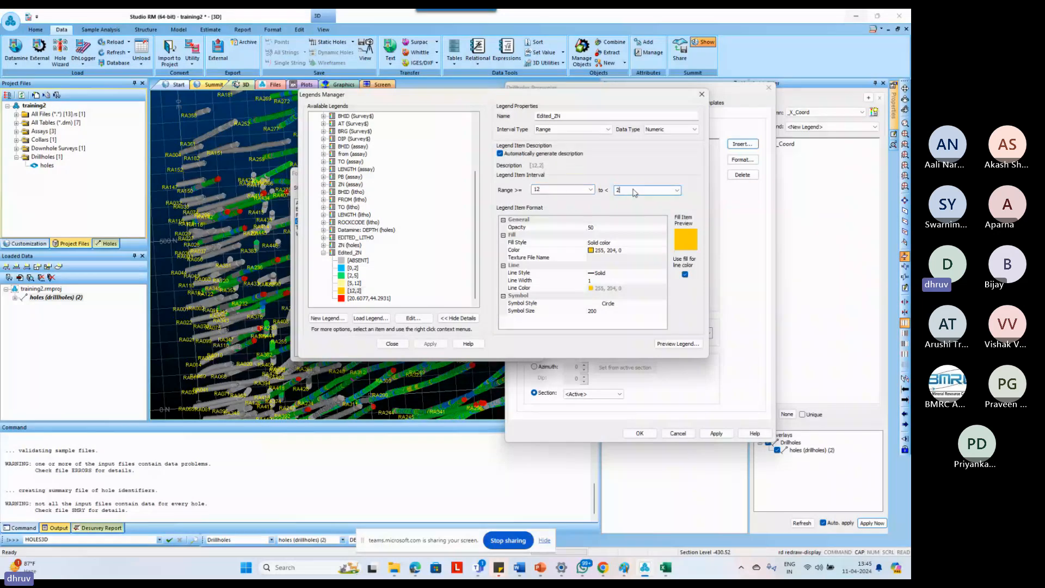
{"action": "type", "text": "0"}
Set the last, red Edited_ZN range to run from 20 to 45.
{"action": "left_click", "coordinate": [368, 298]}
{"action": "double_click", "coordinate": [563, 190]}
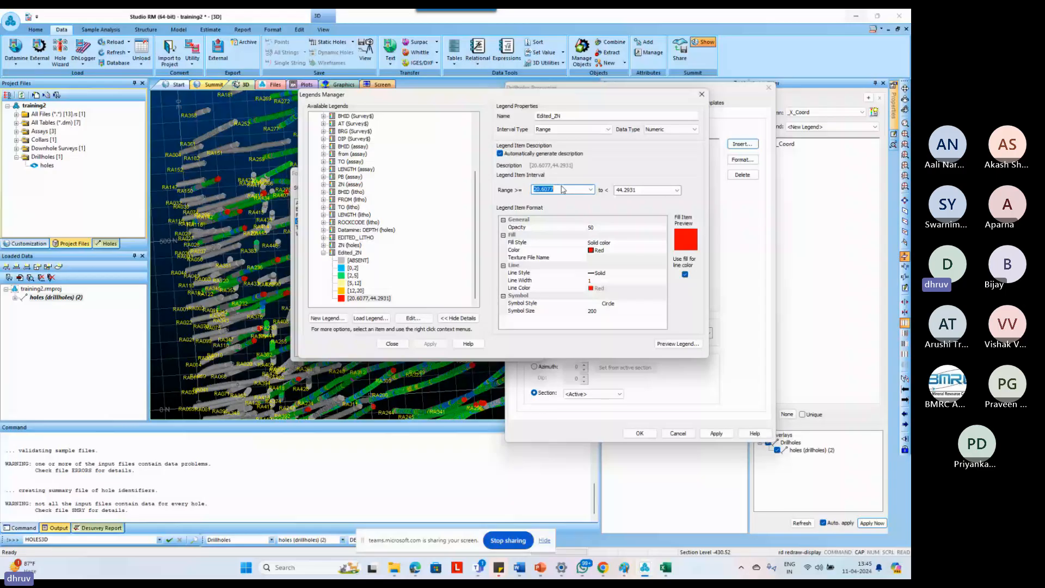
{"action": "type", "text": "20"}
{"action": "double_click", "coordinate": [651, 189]}
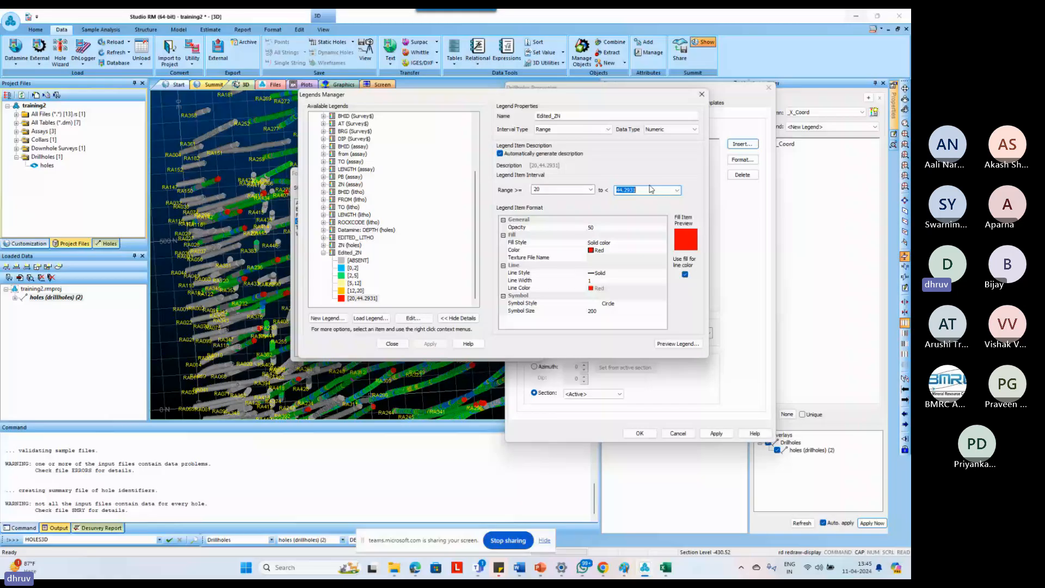
{"action": "type", "text": "45"}
{"action": "double_click", "coordinate": [558, 190]}
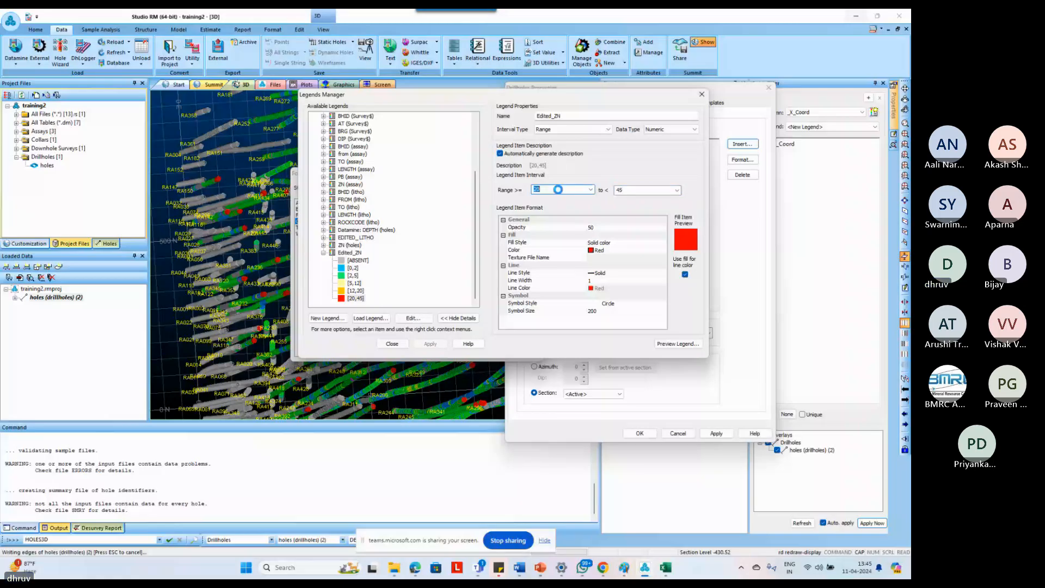
{"action": "left_click", "coordinate": [356, 299]}
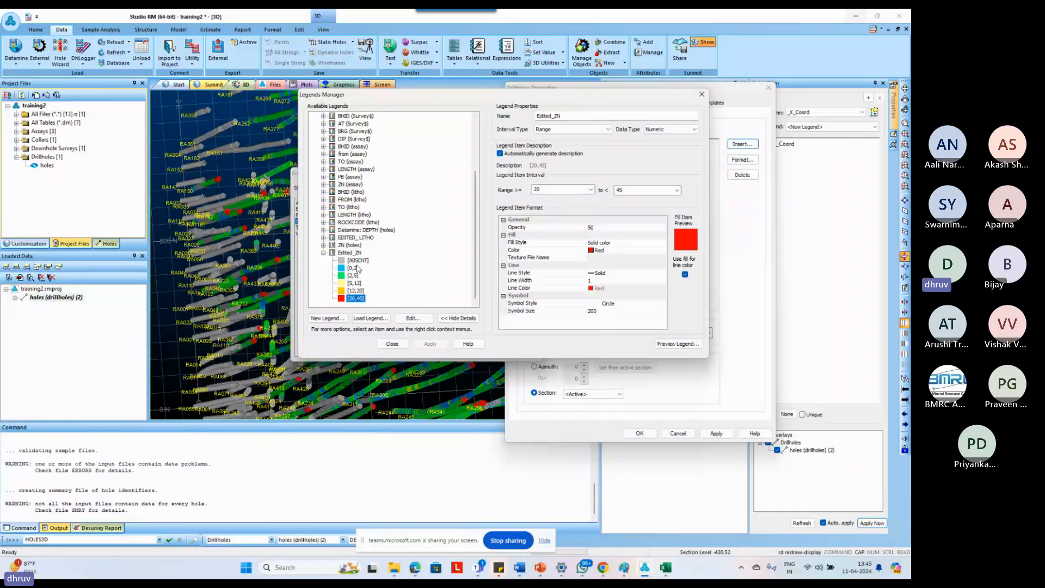
Add the Edited_ZN legend from the training2 project legends to the User Legends group.
{"action": "left_click", "coordinate": [351, 253]}
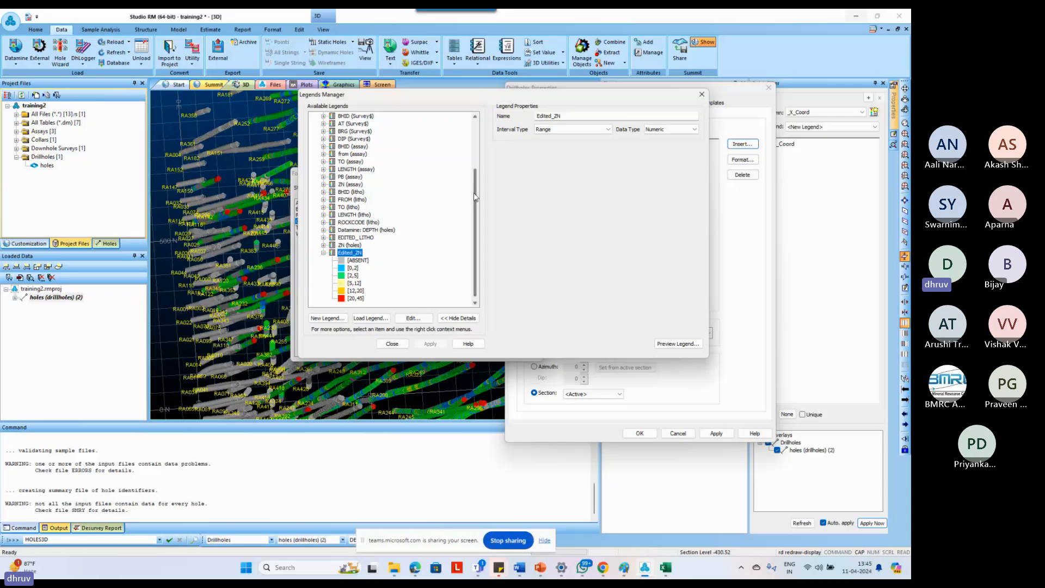
{"action": "left_click_drag", "start_coordinate": [475, 197], "coordinate": [479, 144]}
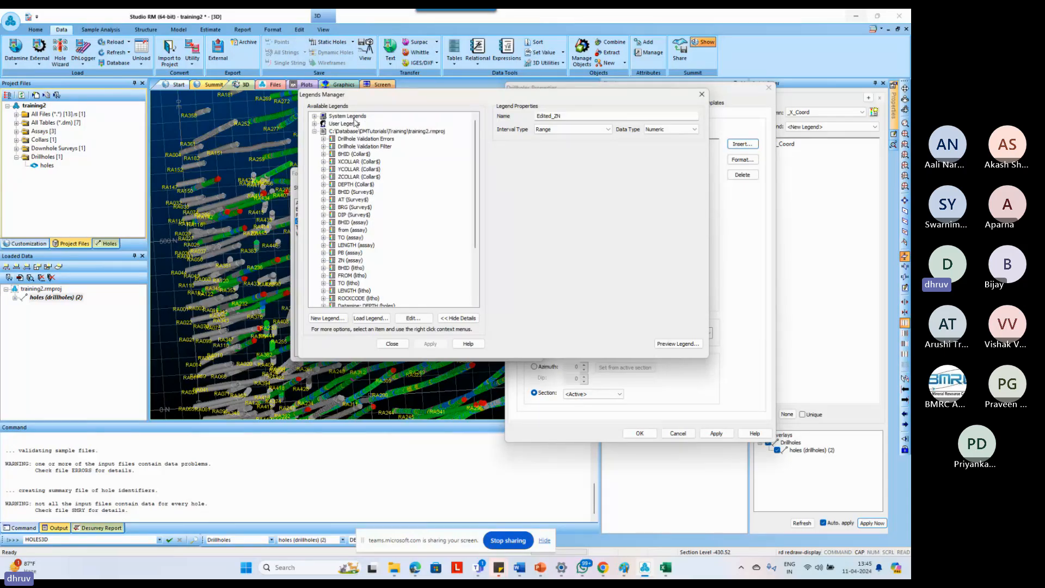
{"action": "scroll", "coordinate": [356, 221], "scroll_direction": "down", "scroll_amount": 3}
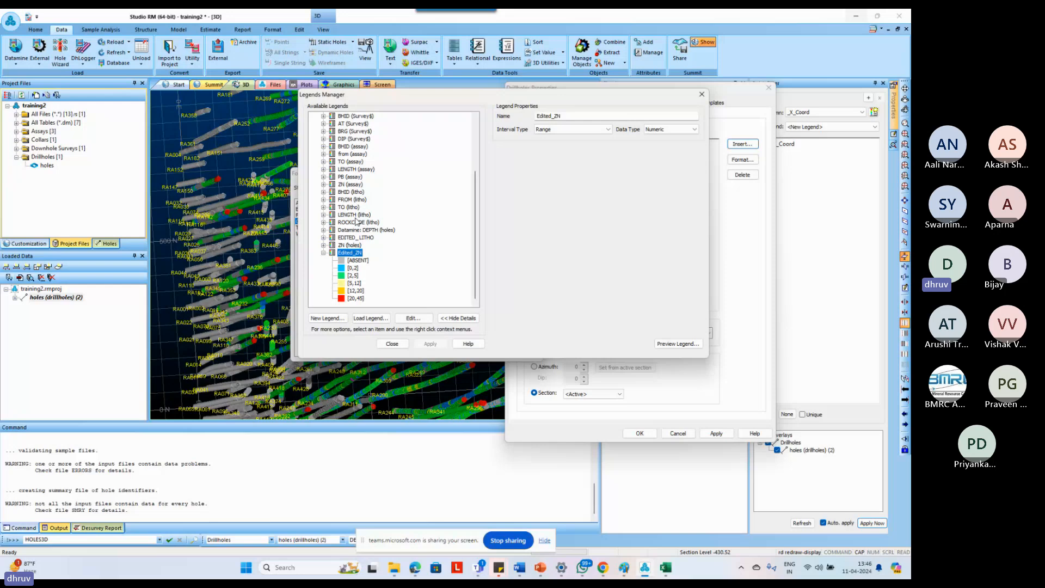
{"action": "scroll", "coordinate": [357, 221], "scroll_direction": "up", "scroll_amount": 3}
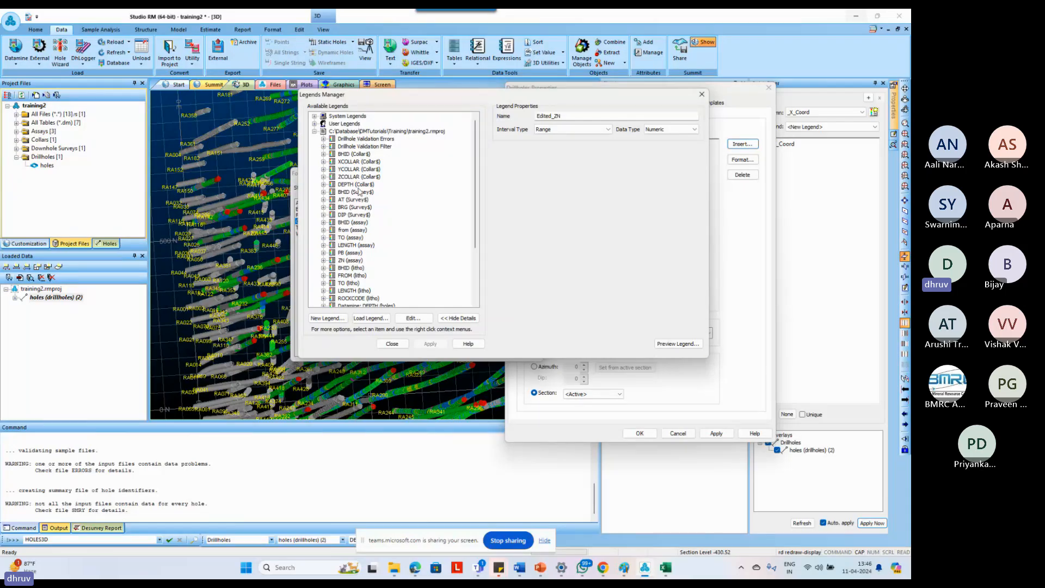
{"action": "scroll", "coordinate": [359, 191], "scroll_direction": "down", "scroll_amount": 2}
{"action": "right_click", "coordinate": [351, 283]}
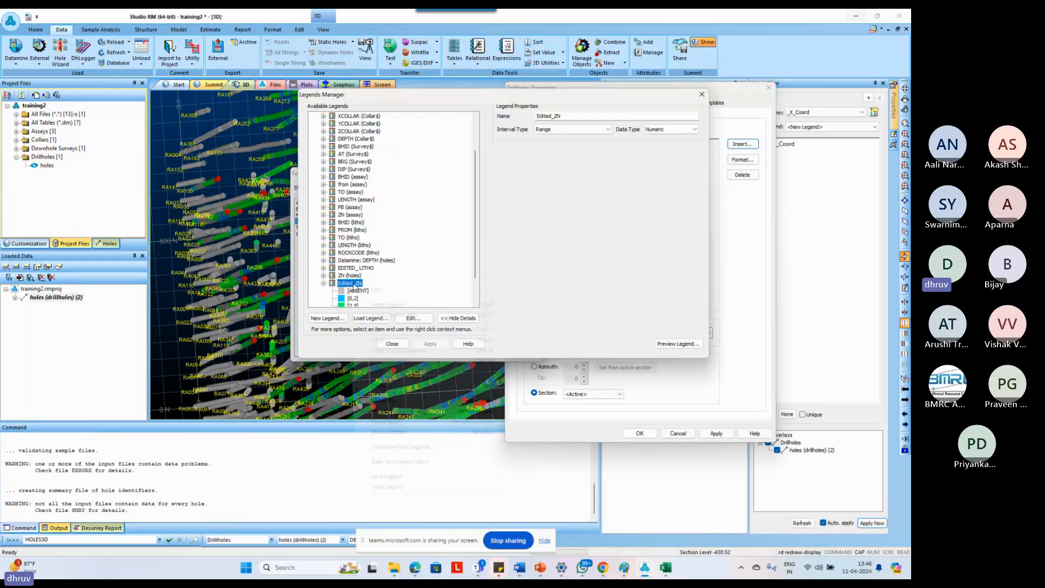
{"action": "left_click", "coordinate": [373, 290]}
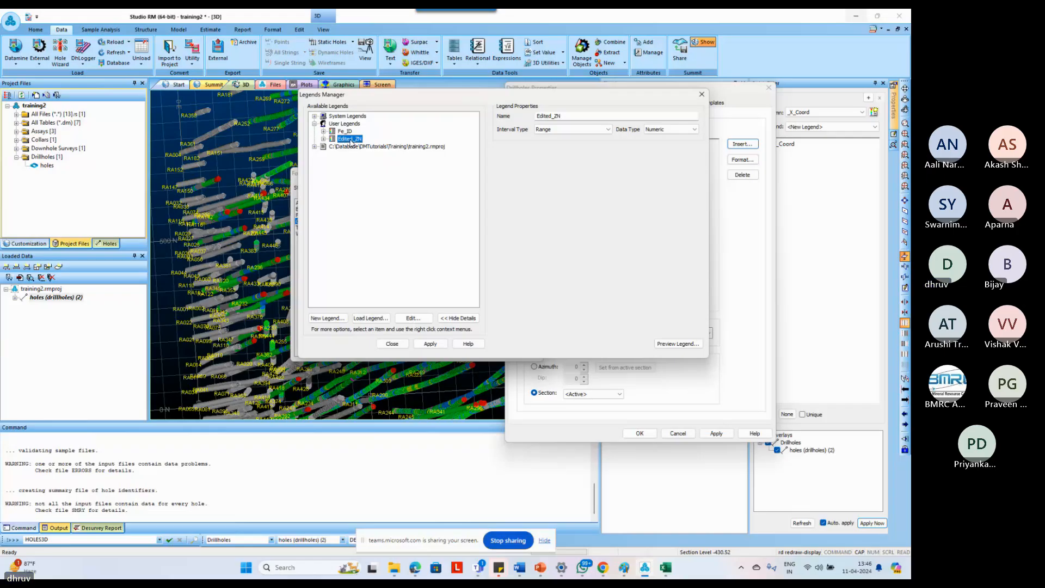
Examine the predefined System Legends, including the Red legend's item and the Standard Datamine COLOUR fields.
{"action": "left_click", "coordinate": [314, 116]}
{"action": "left_click", "coordinate": [343, 131]}
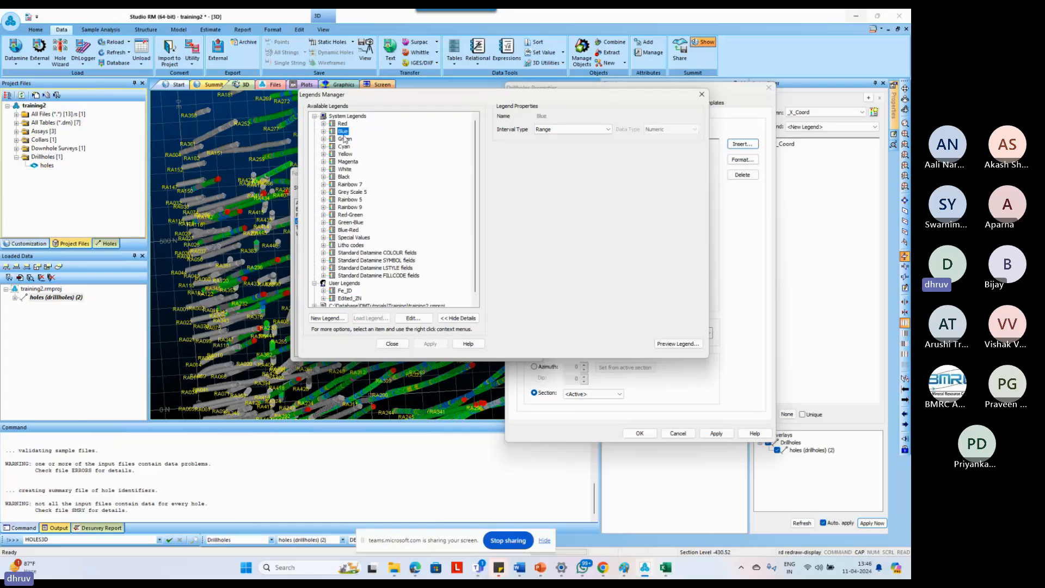
{"action": "left_click", "coordinate": [344, 139]}
{"action": "left_click", "coordinate": [345, 147]}
{"action": "left_click", "coordinate": [346, 155]}
{"action": "left_click", "coordinate": [344, 169]}
{"action": "left_click", "coordinate": [323, 124]}
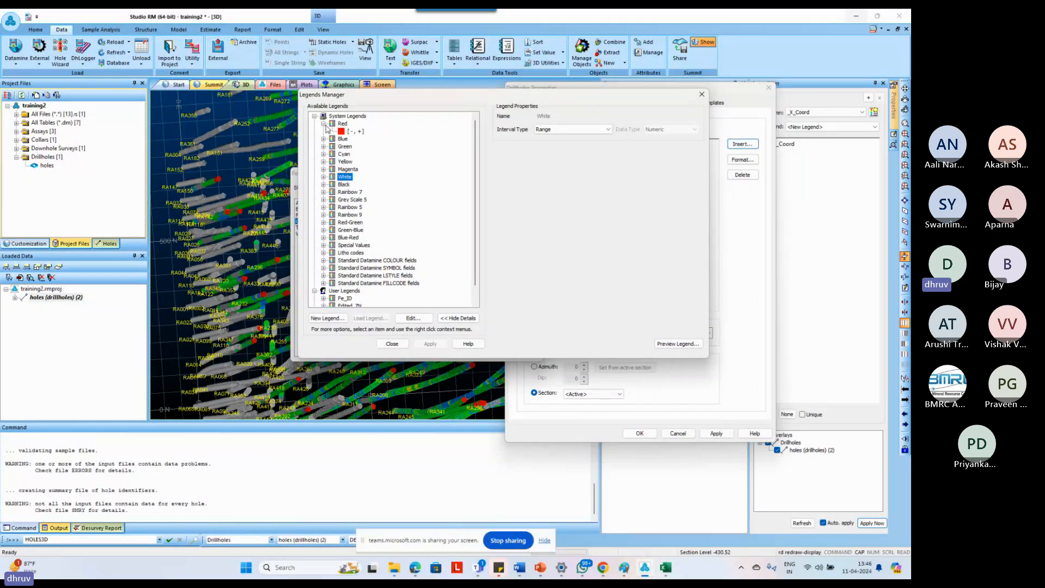
{"action": "left_click", "coordinate": [324, 124]}
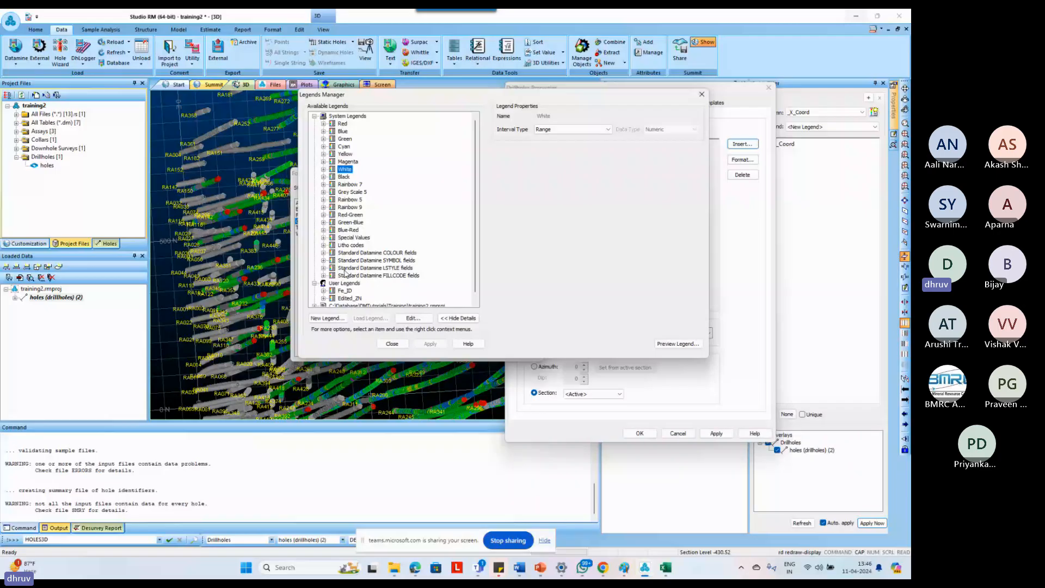
{"action": "double_click", "coordinate": [354, 253]}
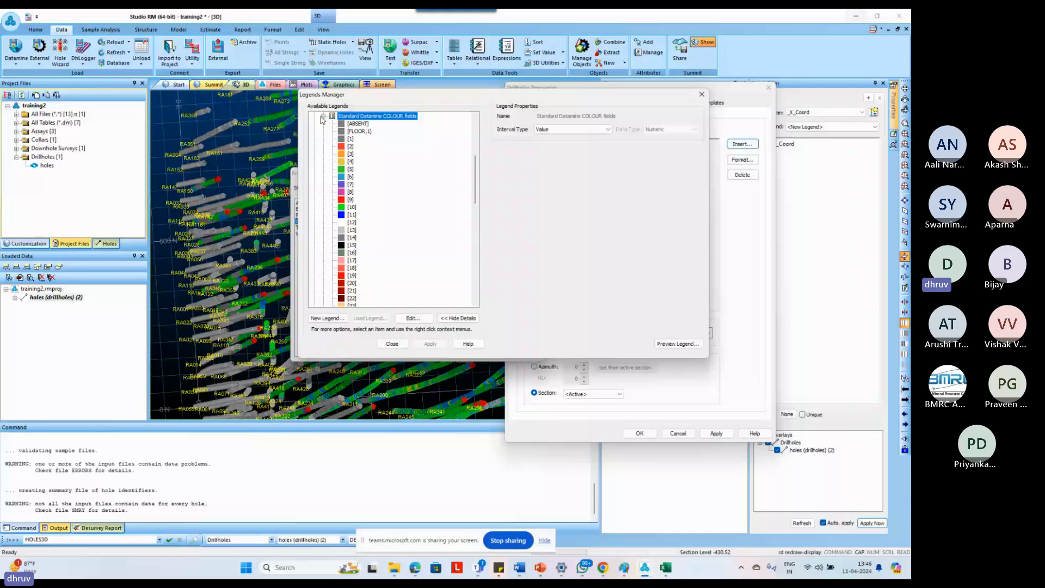
Set the ZN column's filled histogram to be colored with the Edited_ZN user legend.
{"action": "left_click", "coordinate": [322, 117]}
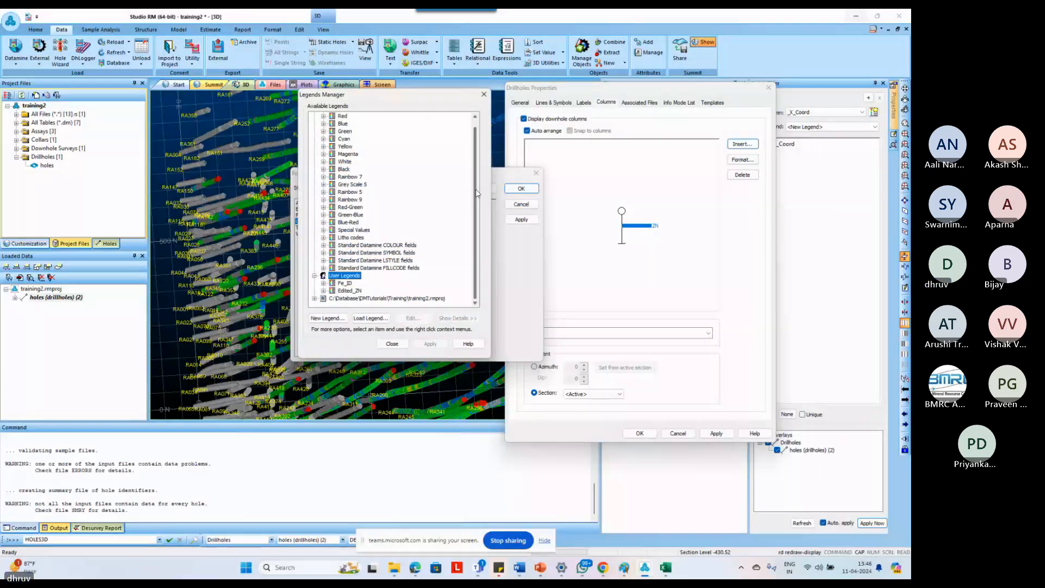
{"action": "left_click", "coordinate": [349, 290]}
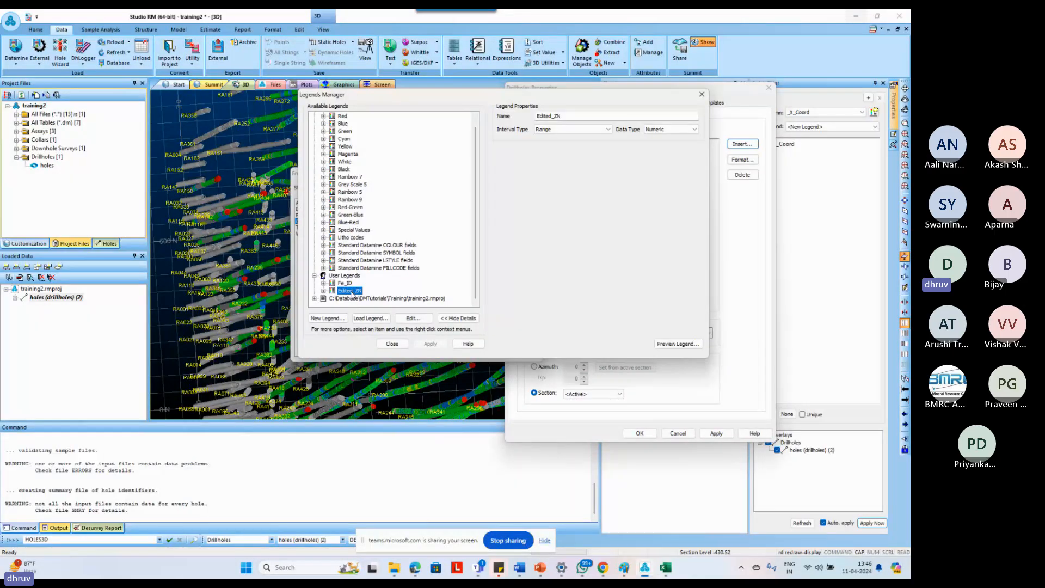
{"action": "left_click", "coordinate": [404, 343]}
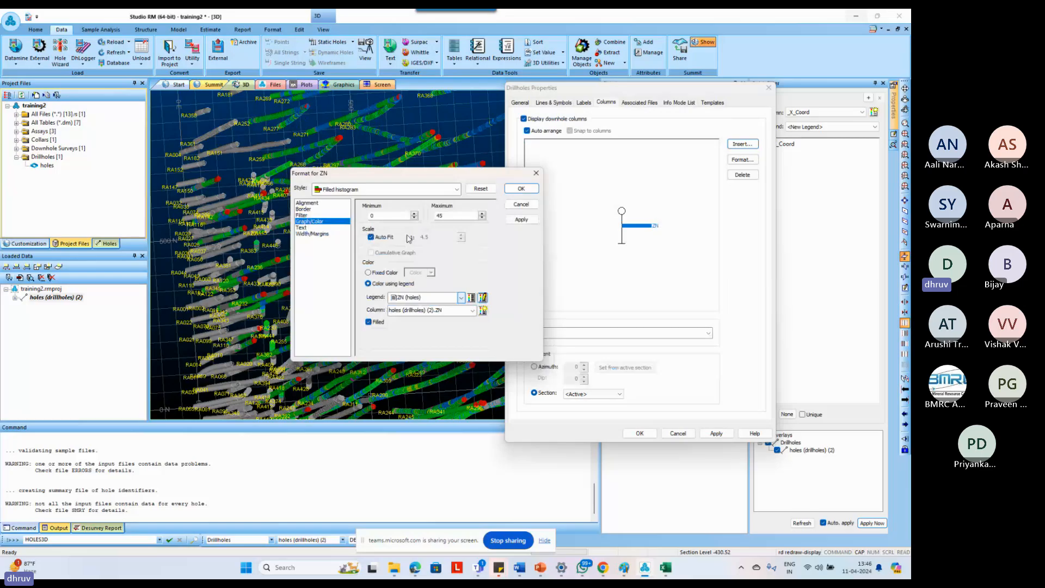
{"action": "left_click", "coordinate": [412, 311]}
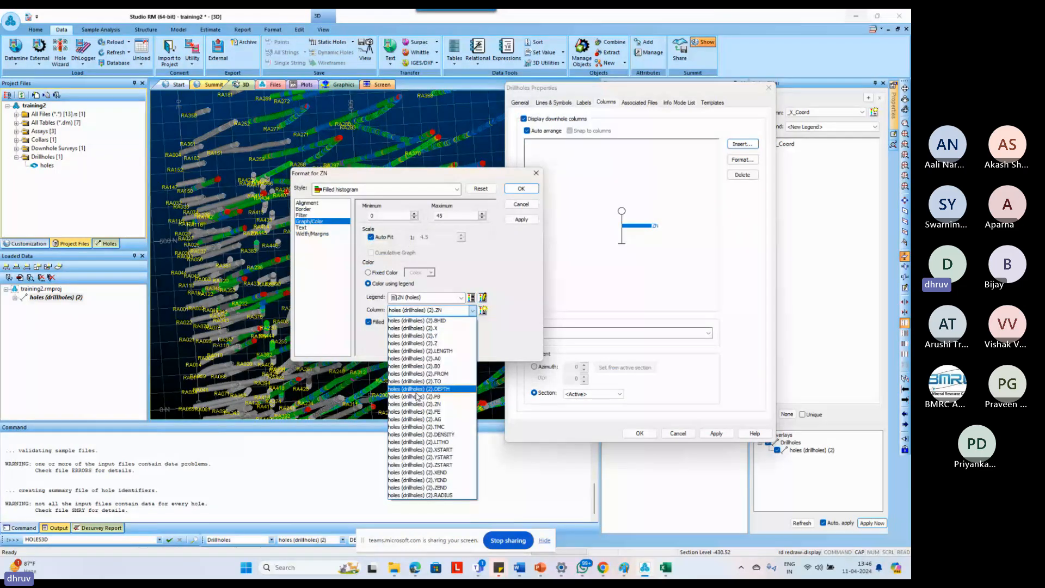
{"action": "left_click", "coordinate": [425, 298]}
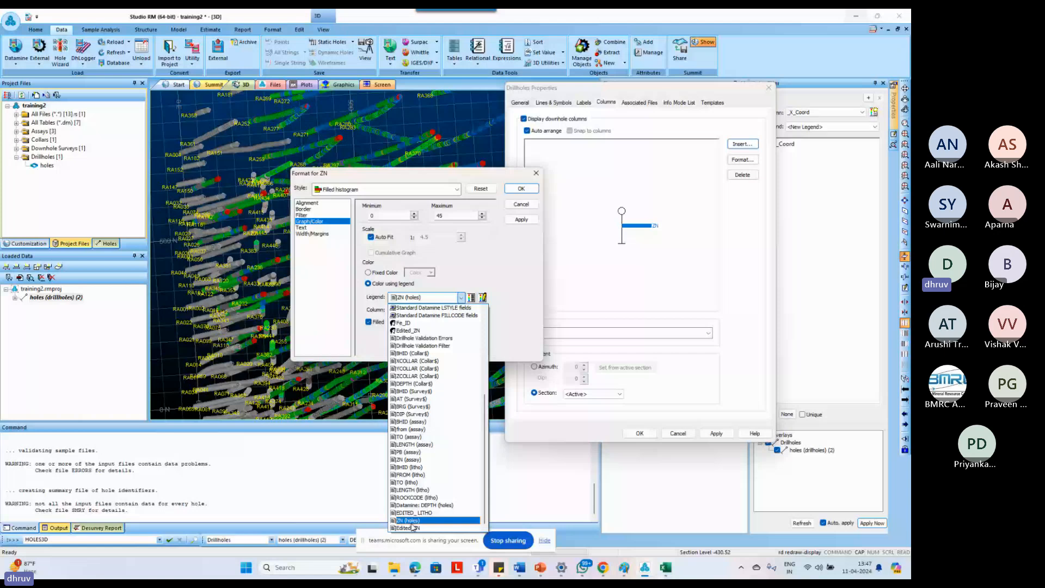
{"action": "left_click", "coordinate": [418, 330]}
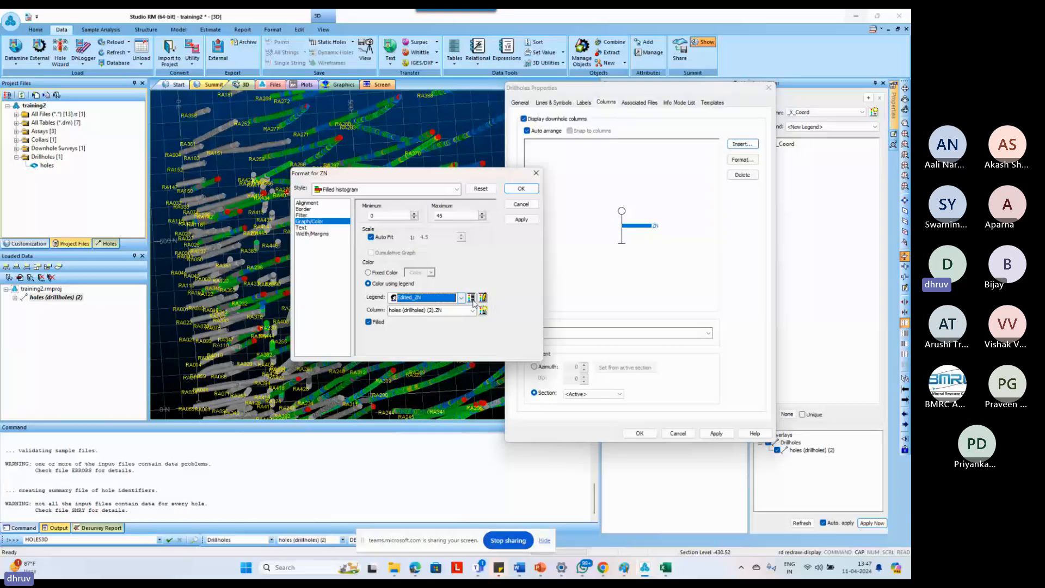
Preview the Edited_ZN legend, place the preview over the 3D view beside the format dialog, and apply the ZN column's formatting.
{"action": "left_click", "coordinate": [471, 299]}
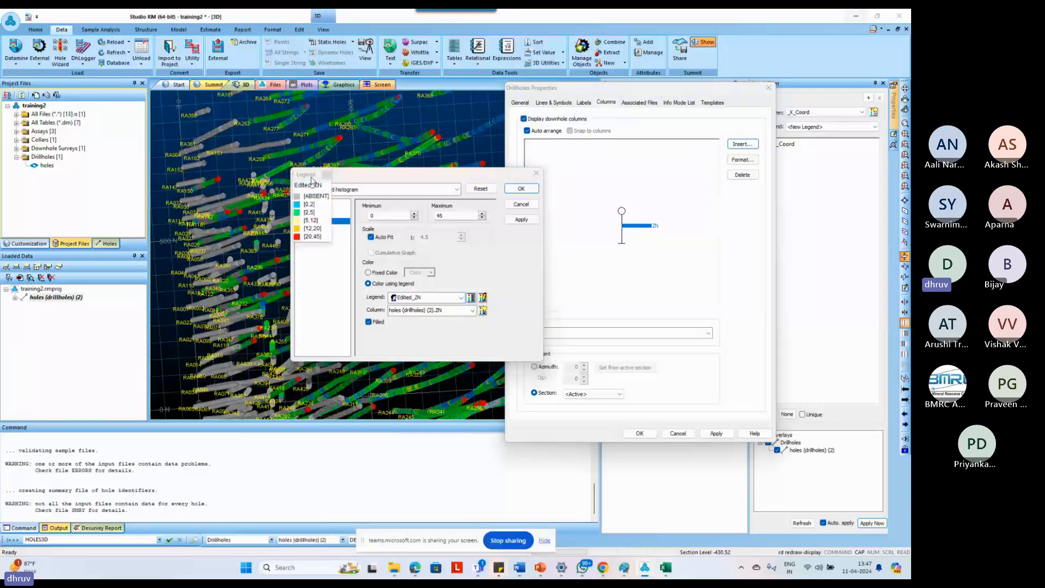
{"action": "left_click_drag", "start_coordinate": [312, 181], "coordinate": [281, 182]}
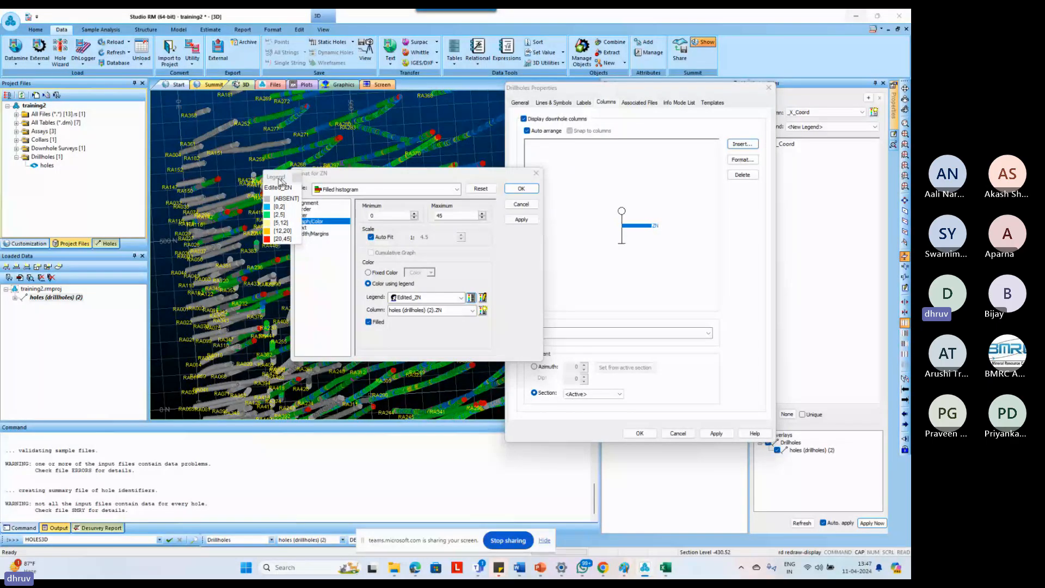
{"action": "left_click_drag", "start_coordinate": [281, 181], "coordinate": [187, 157]}
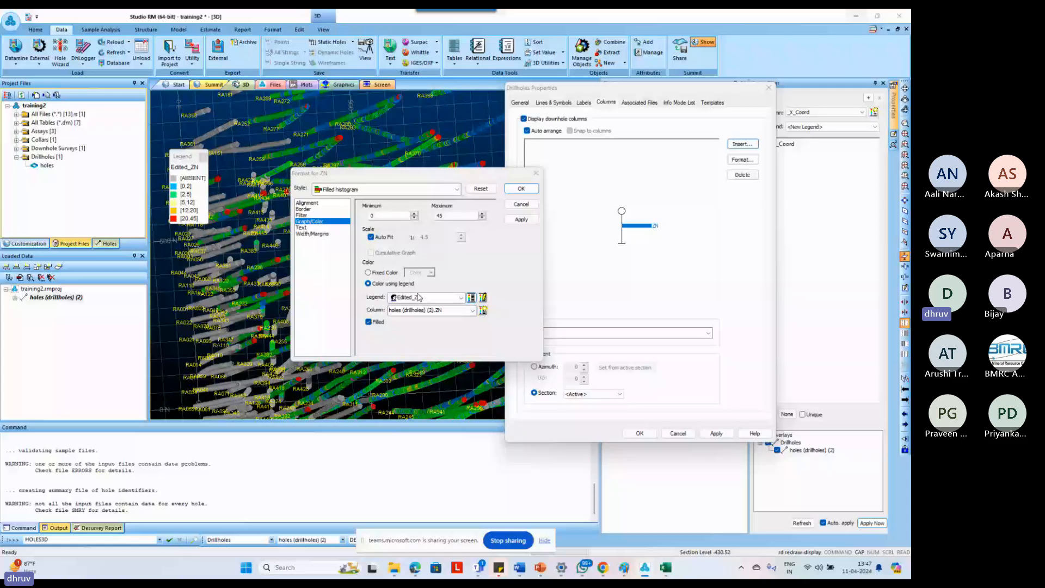
{"action": "left_click", "coordinate": [521, 219]}
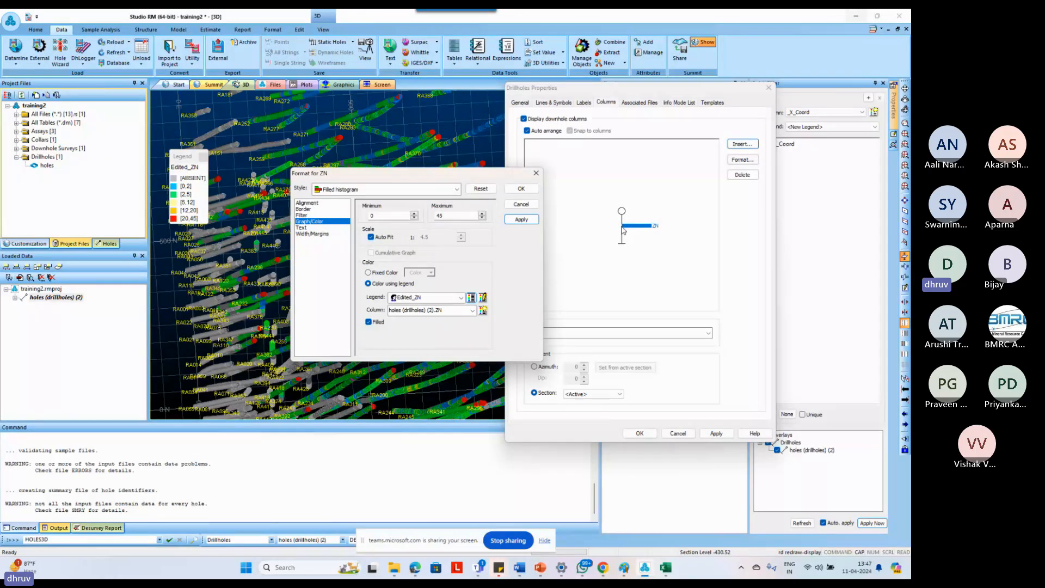
Set the ZN column's right margin width to 0.10 and accept the format.
{"action": "left_click", "coordinate": [312, 234]}
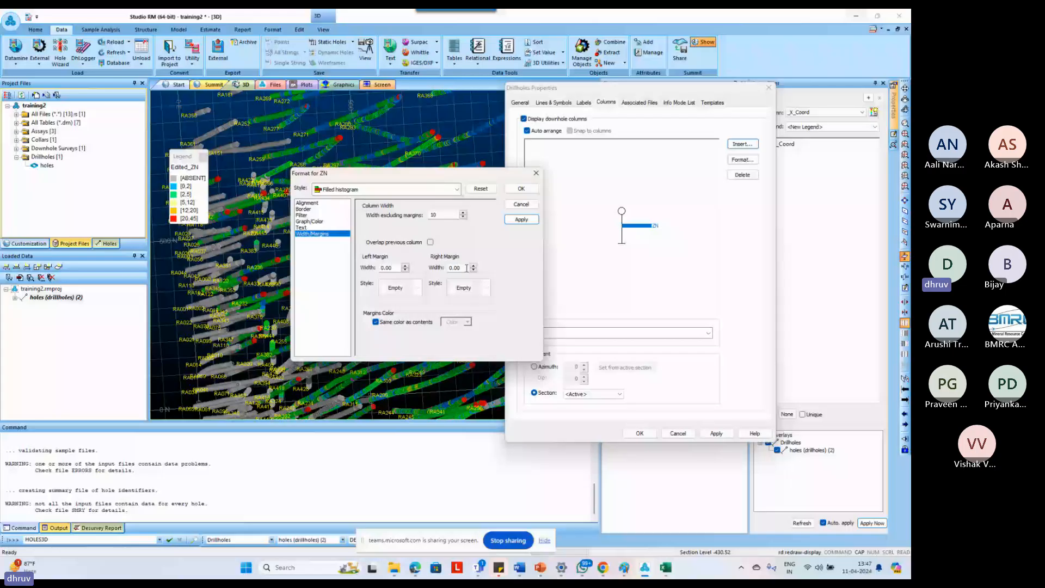
{"action": "left_click", "coordinate": [466, 267]}
{"action": "key", "text": "BackSpace"}
{"action": "key", "text": "BackSpace"}
{"action": "type", "text": "1"}
{"action": "left_click", "coordinate": [528, 191]}
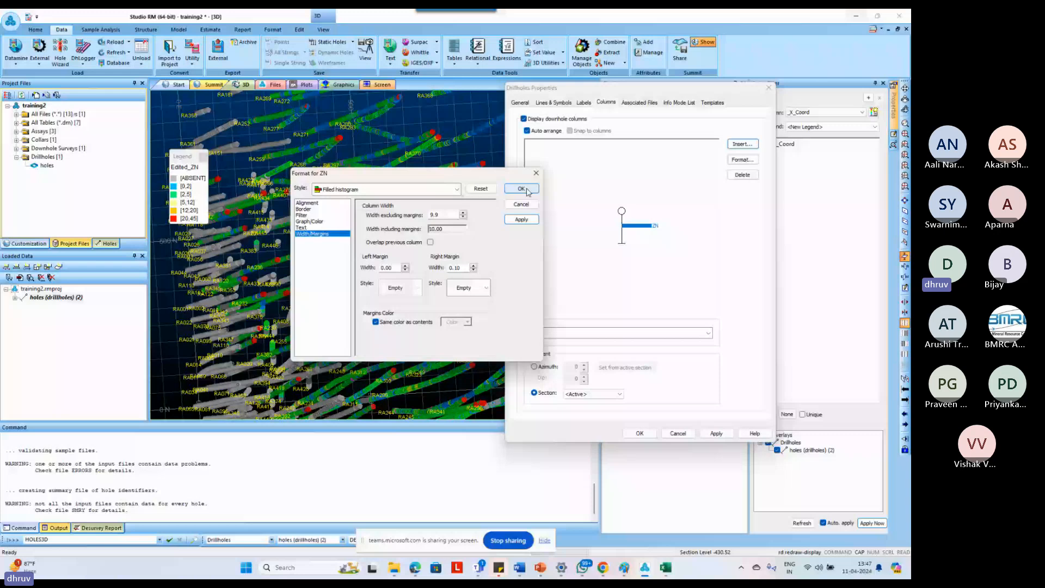
{"action": "left_click", "coordinate": [528, 192]}
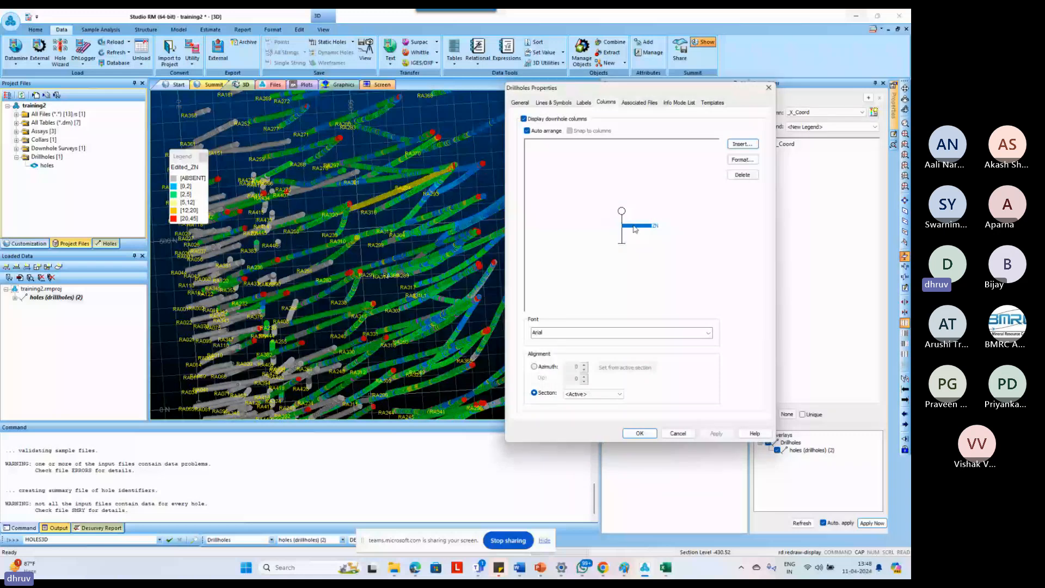
Reopen the ZN column's format and set its right margin width to 1.00.
{"action": "double_click", "coordinate": [635, 226]}
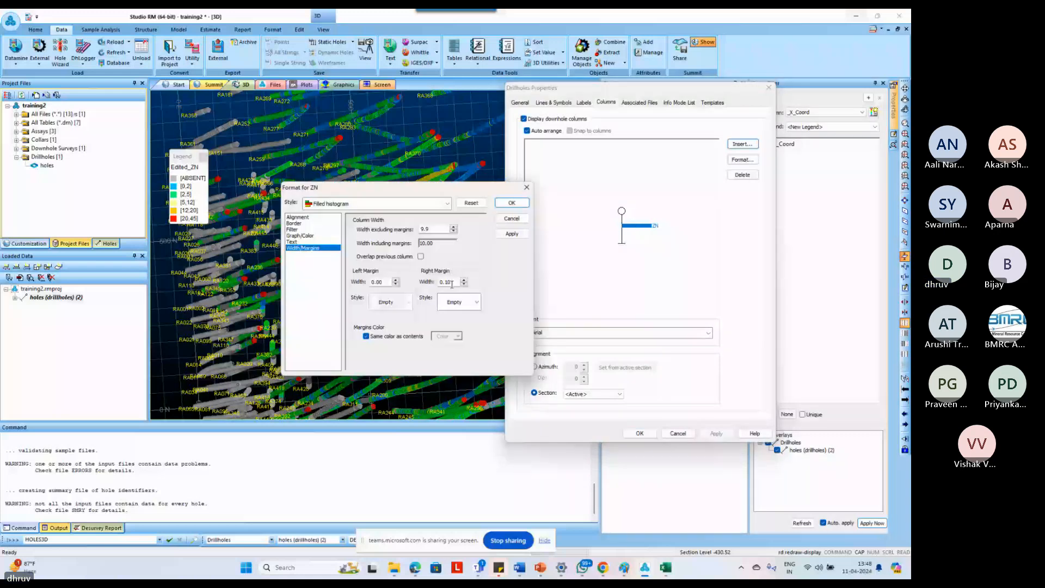
{"action": "left_click_drag", "start_coordinate": [452, 283], "coordinate": [428, 286]}
{"action": "type", "text": "1"}
{"action": "left_click", "coordinate": [512, 234]}
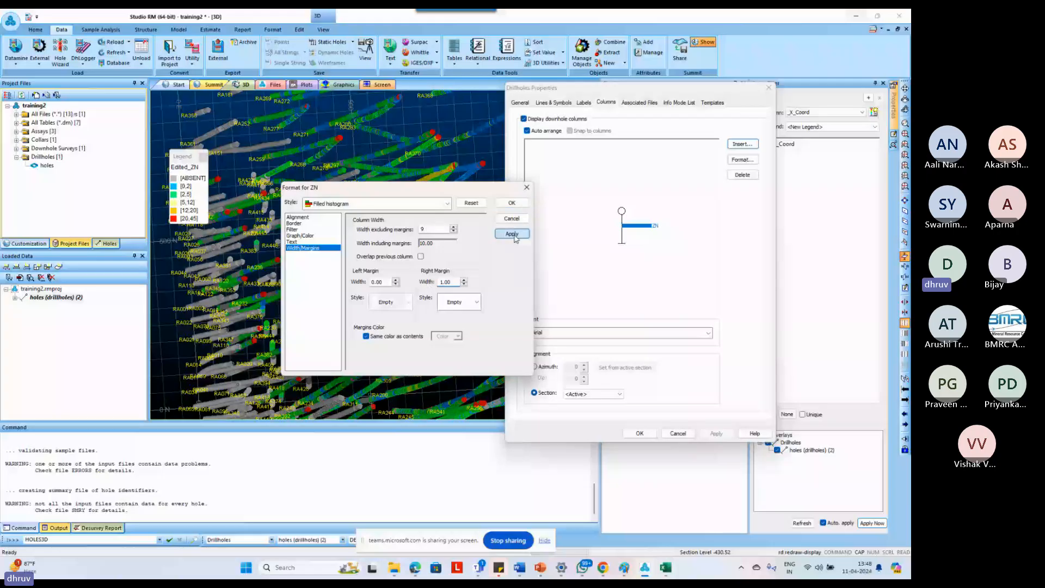
{"action": "left_click", "coordinate": [512, 203]}
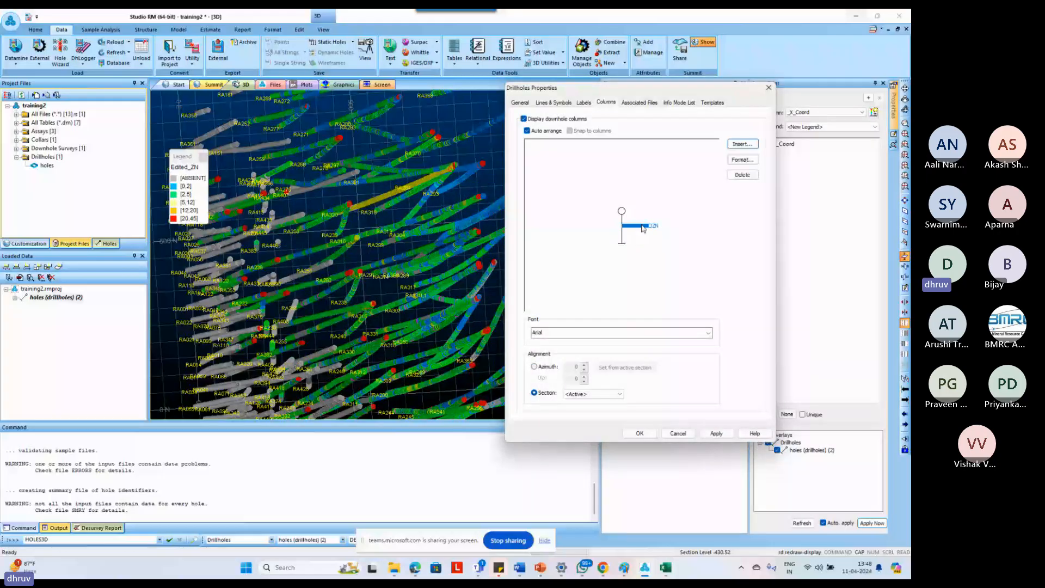
Set the ZN column's left margin width to 1.00 and its right margin width to 0, and apply the format.
{"action": "double_click", "coordinate": [644, 228]}
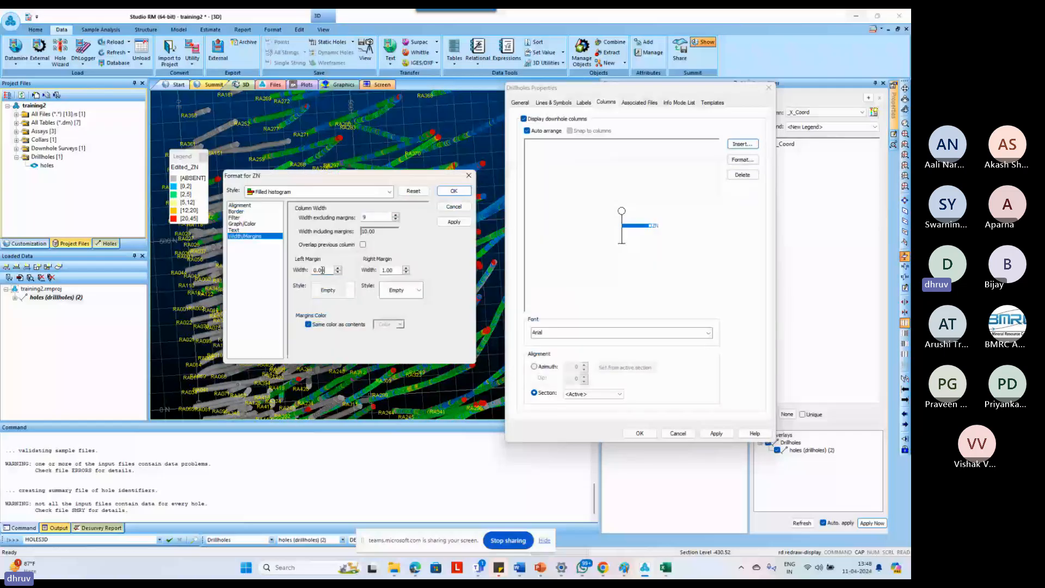
{"action": "double_click", "coordinate": [322, 270]}
{"action": "type", "text": "1"}
{"action": "key", "text": "Tab"}
{"action": "type", "text": "0"}
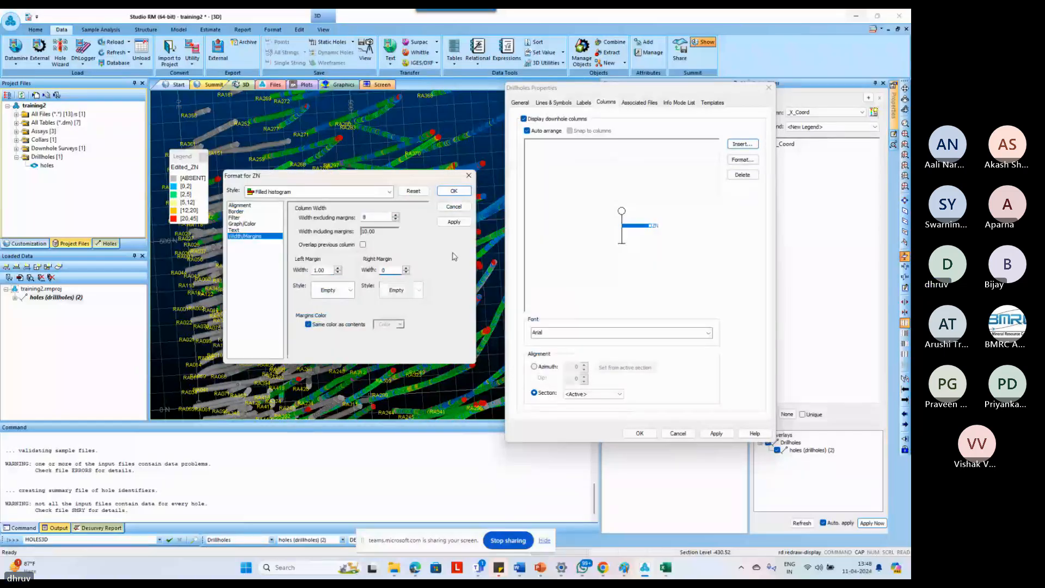
{"action": "left_click", "coordinate": [450, 222]}
{"action": "key", "text": "Escape"}
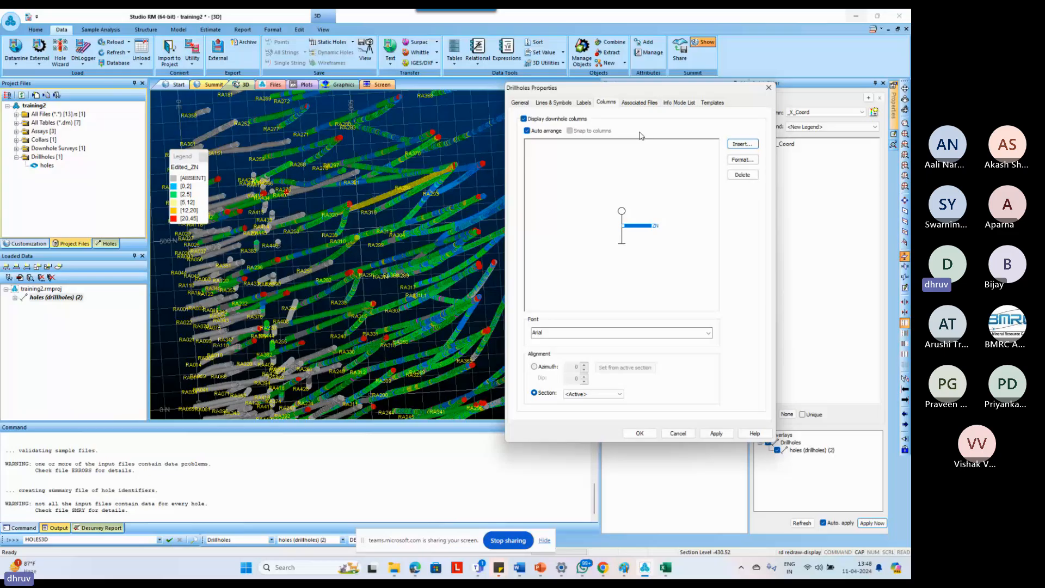
Insert a downhole column for the PB field and open the Legends Manager from its color settings.
{"action": "left_click", "coordinate": [743, 143]}
{"action": "scroll", "coordinate": [592, 282], "scroll_direction": "down", "scroll_amount": 3}
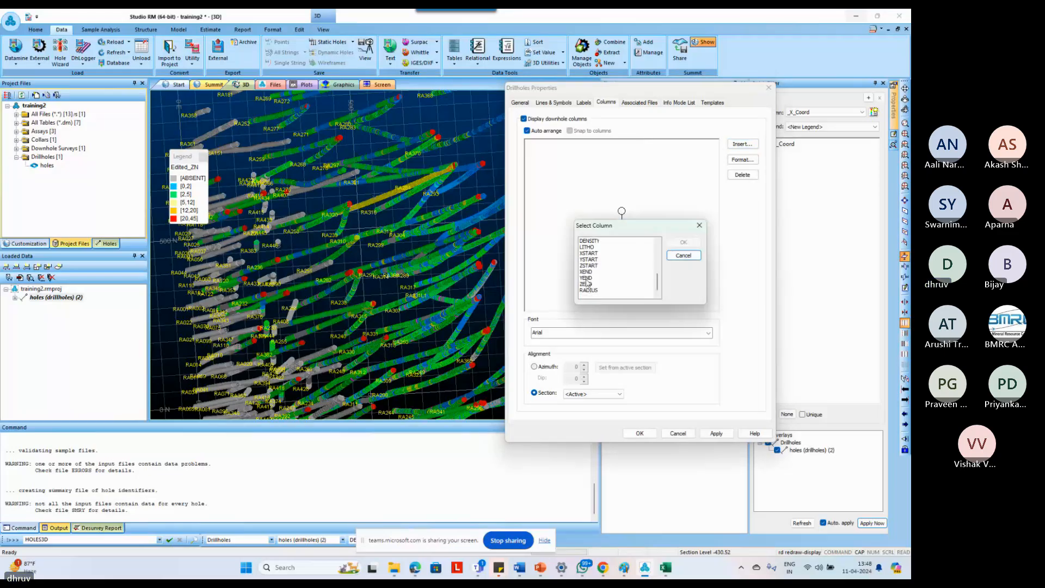
{"action": "scroll", "coordinate": [593, 283], "scroll_direction": "up", "scroll_amount": 2}
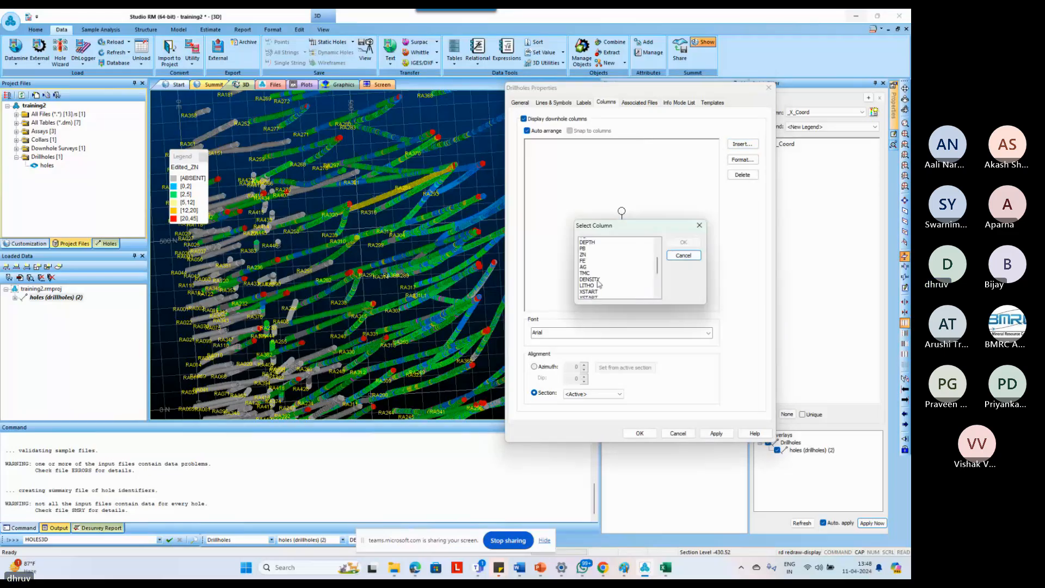
{"action": "scroll", "coordinate": [599, 283], "scroll_direction": "up", "scroll_amount": 2}
{"action": "scroll", "coordinate": [599, 284], "scroll_direction": "up", "scroll_amount": 2}
{"action": "left_click", "coordinate": [599, 284]}
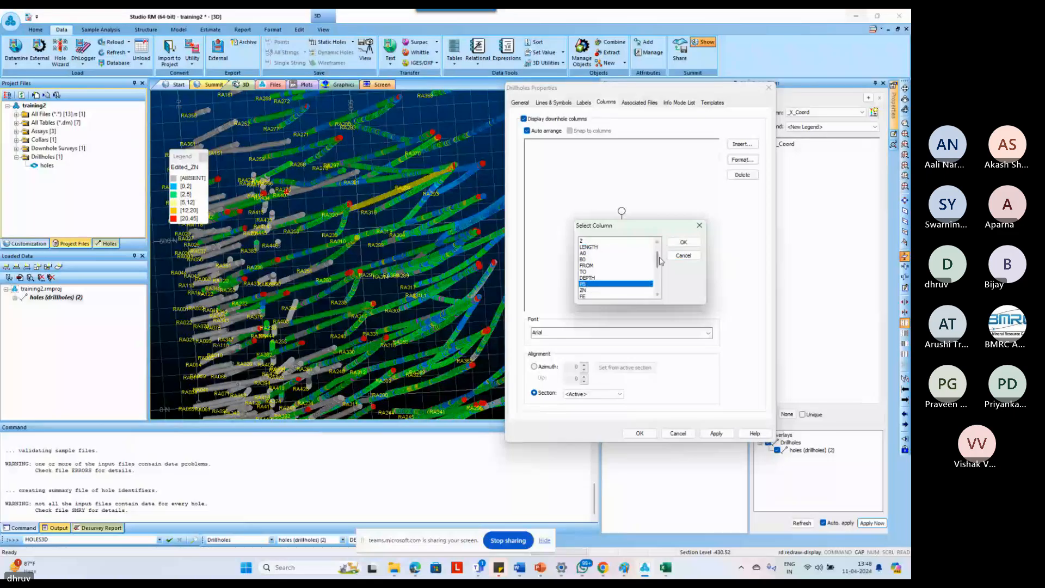
{"action": "left_click", "coordinate": [682, 242]}
{"action": "left_click_drag", "start_coordinate": [562, 173], "coordinate": [262, 168]}
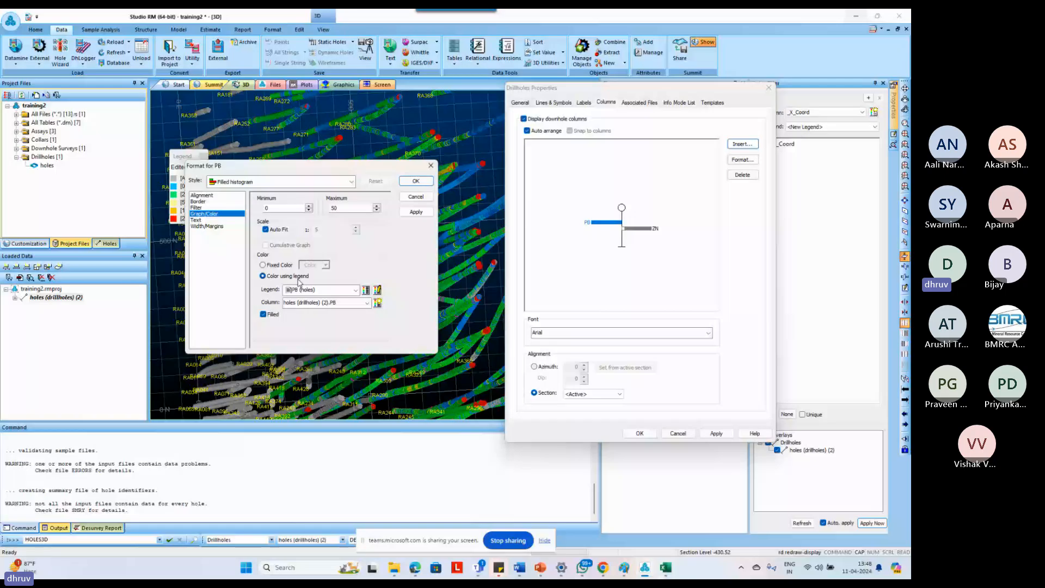
{"action": "left_click", "coordinate": [378, 290]}
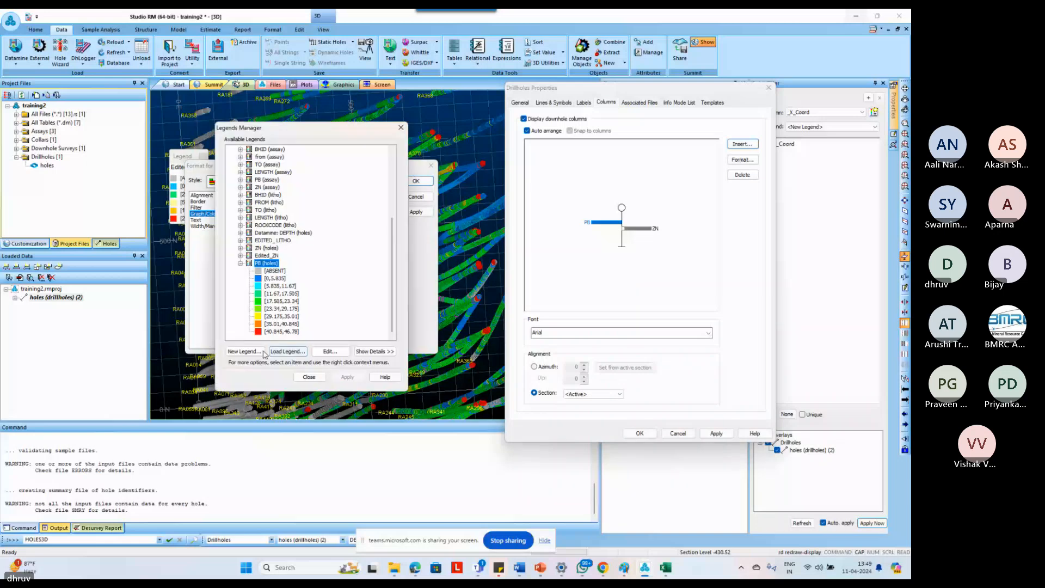
{"action": "left_click", "coordinate": [245, 352]}
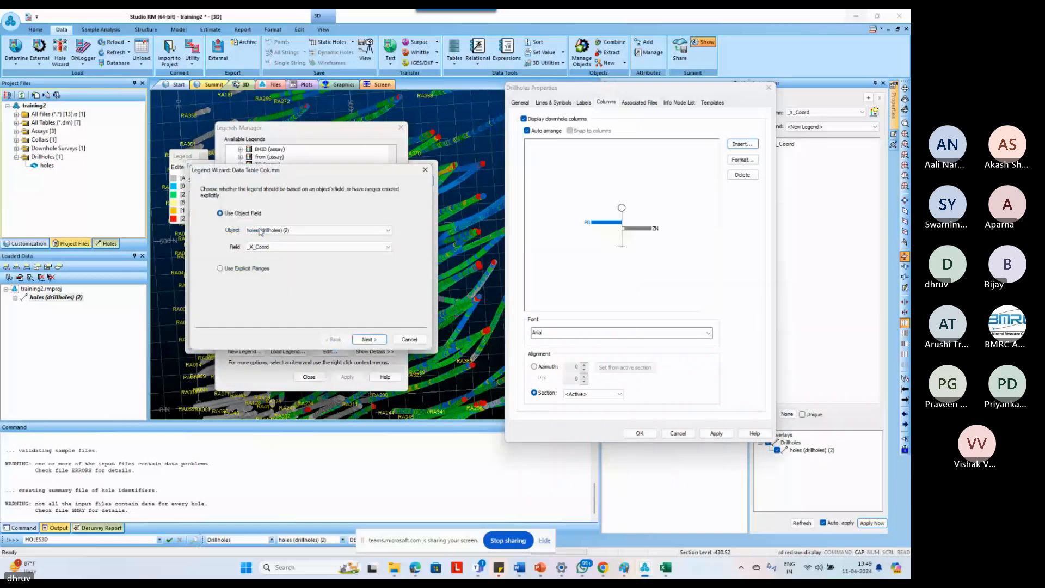
{"action": "left_click", "coordinate": [265, 247]}
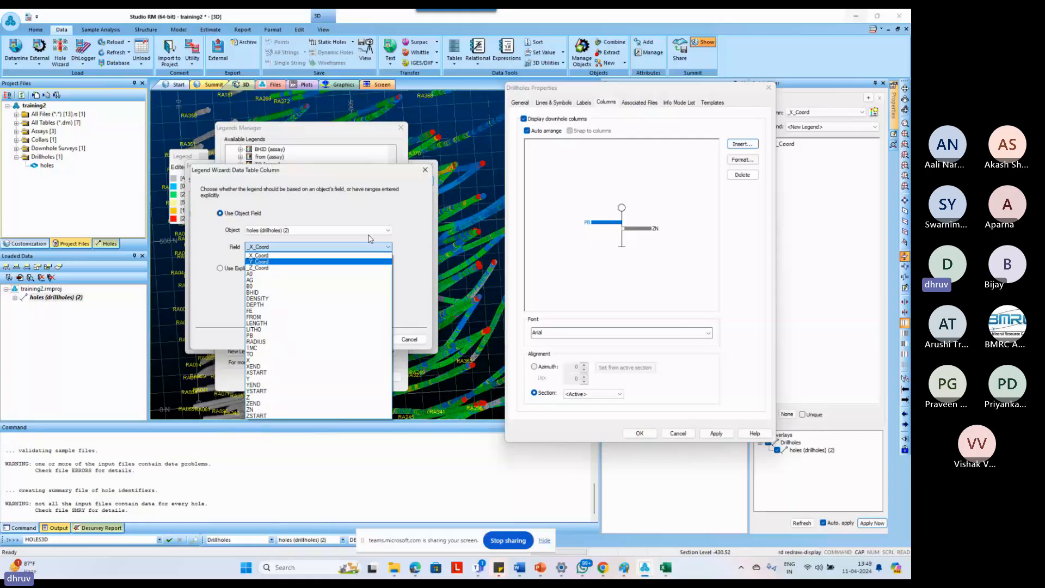
{"action": "left_click", "coordinate": [423, 173]}
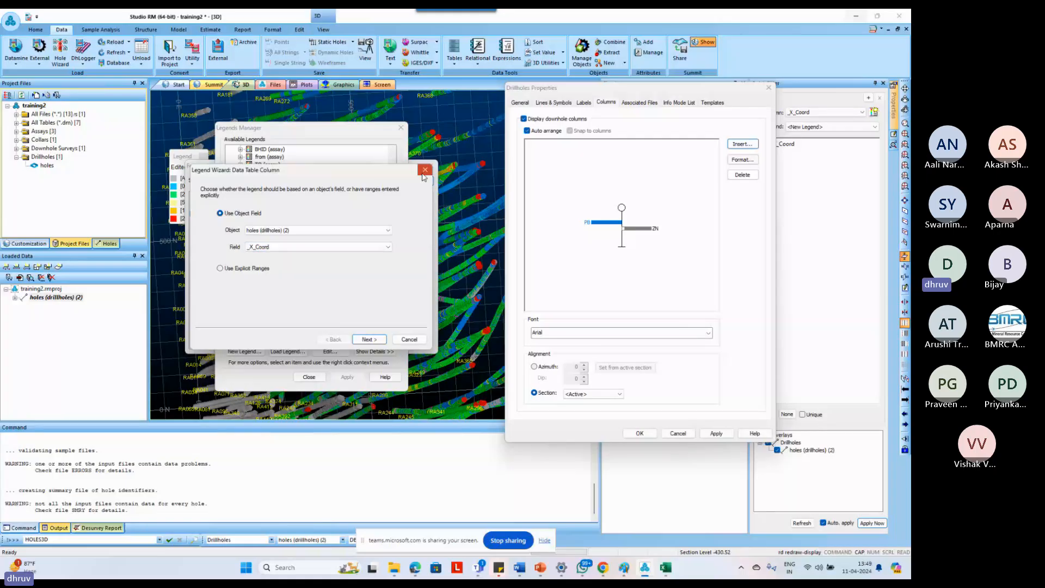
{"action": "left_click", "coordinate": [424, 170]}
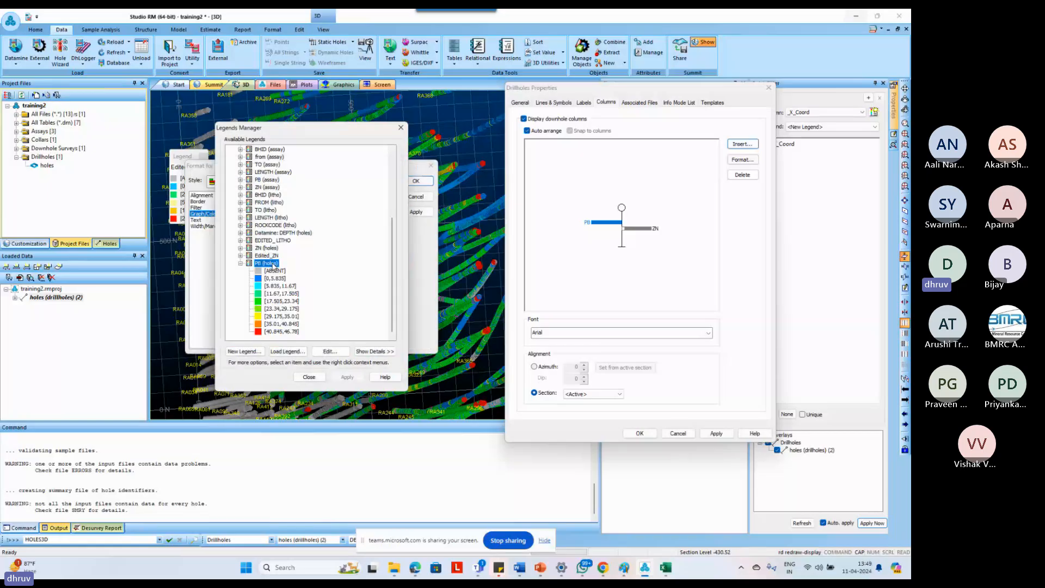
Copy the PB (holes) legend to the User Legends and rename the copy Edited_PB.
{"action": "right_click", "coordinate": [273, 265]}
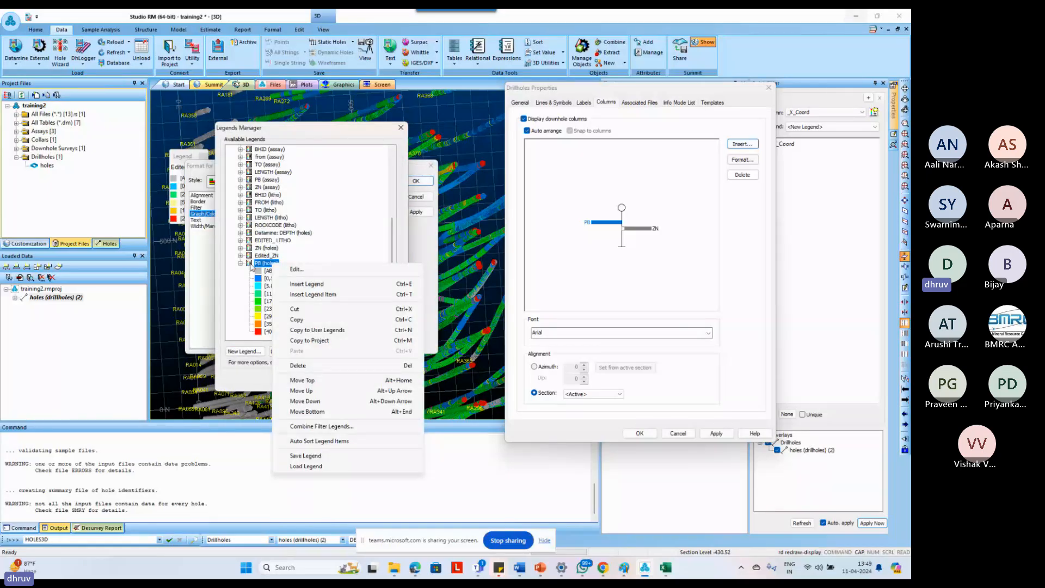
{"action": "left_click", "coordinate": [327, 330]}
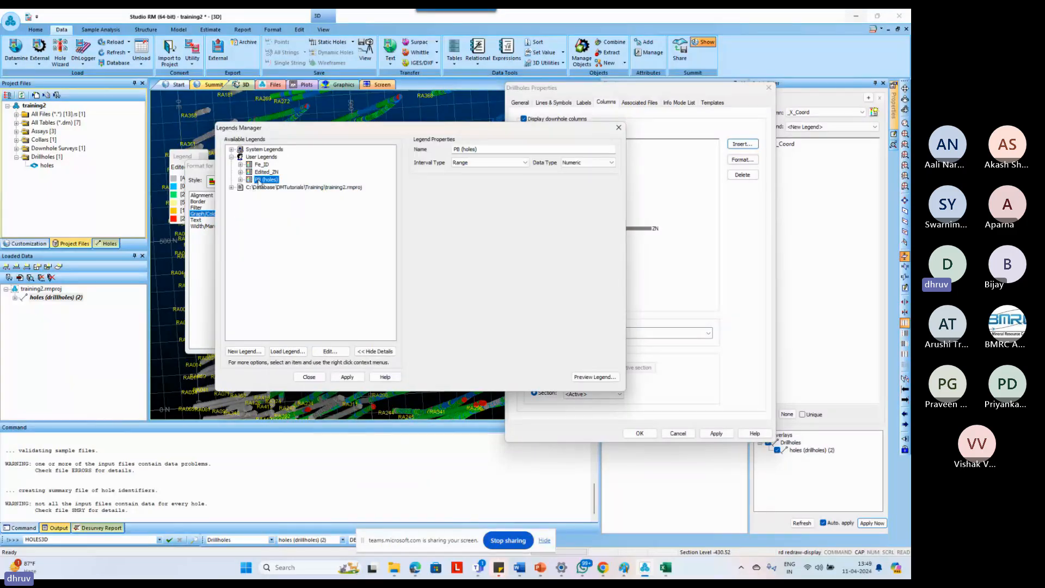
{"action": "double_click", "coordinate": [265, 180]}
{"action": "right_click", "coordinate": [265, 182]}
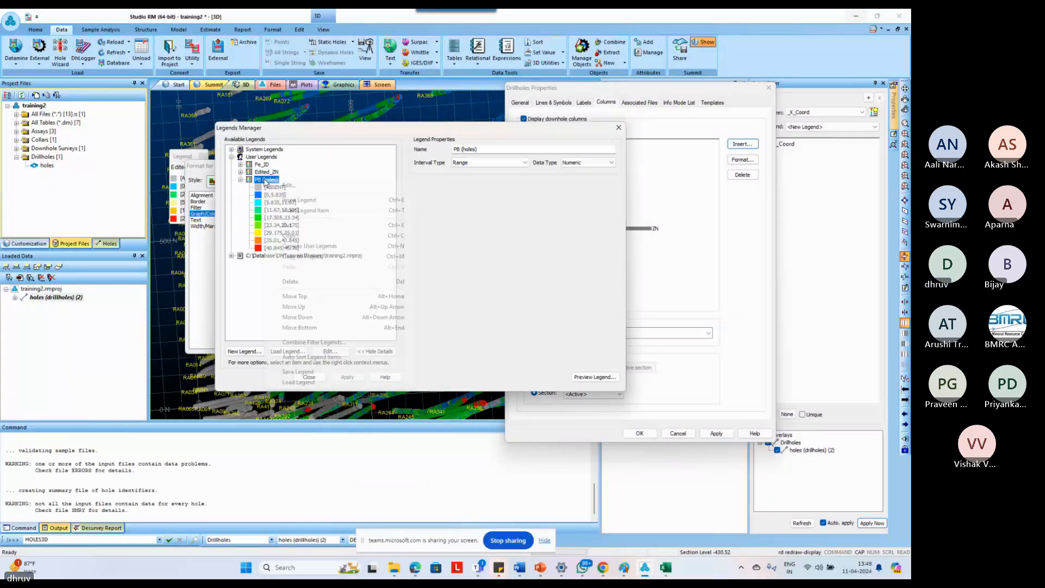
{"action": "left_click", "coordinate": [475, 149]}
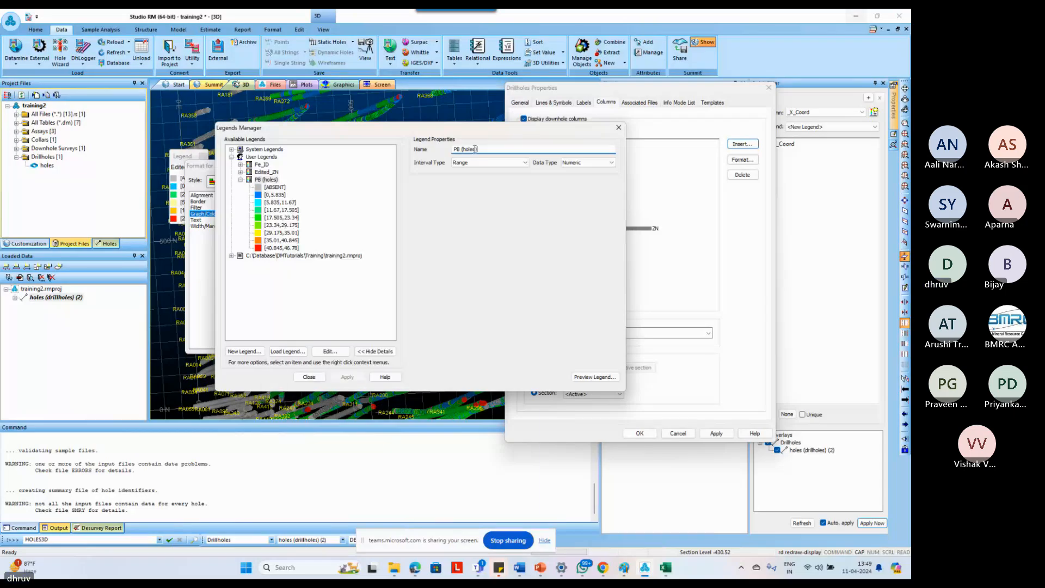
{"action": "key", "text": "ctrl+a"}
{"action": "type", "text": "Edited_"}
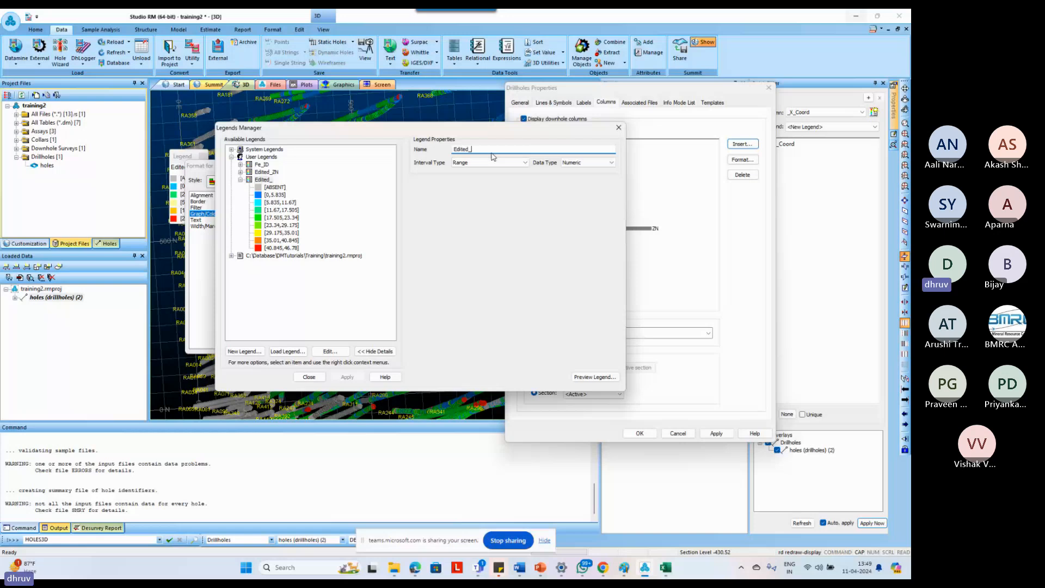
{"action": "type", "text": "PB"}
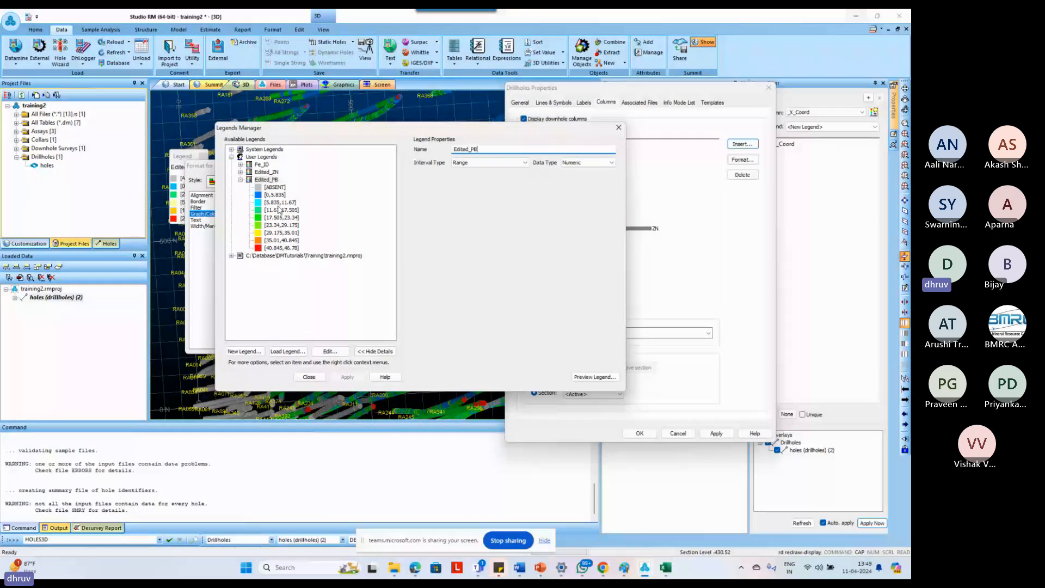
Set the first numeric interval of the Edited_PB legend to 0–0.5 and the second interval to 0.5–1.
{"action": "left_click", "coordinate": [274, 194]}
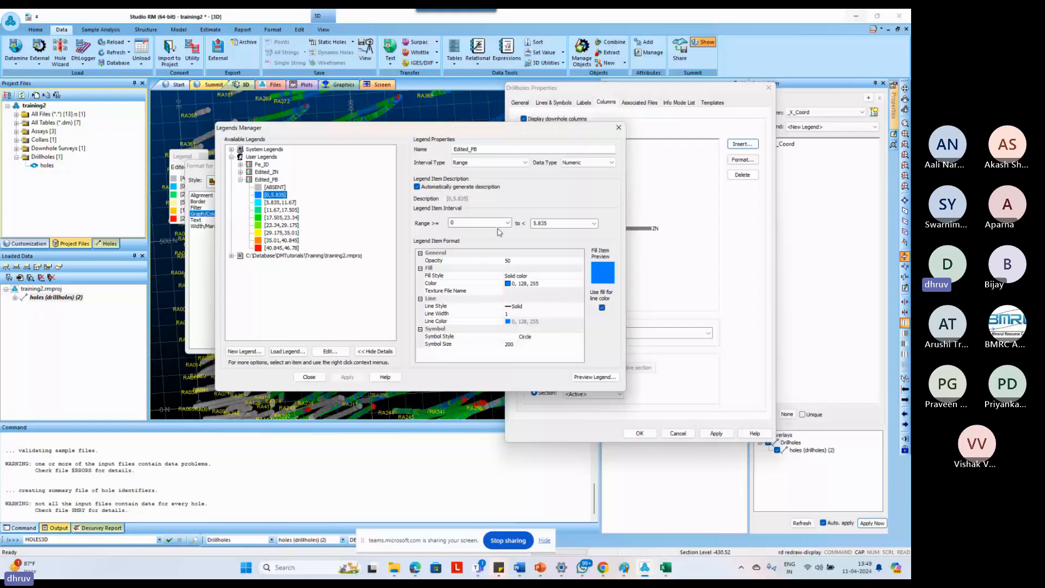
{"action": "double_click", "coordinate": [545, 222]}
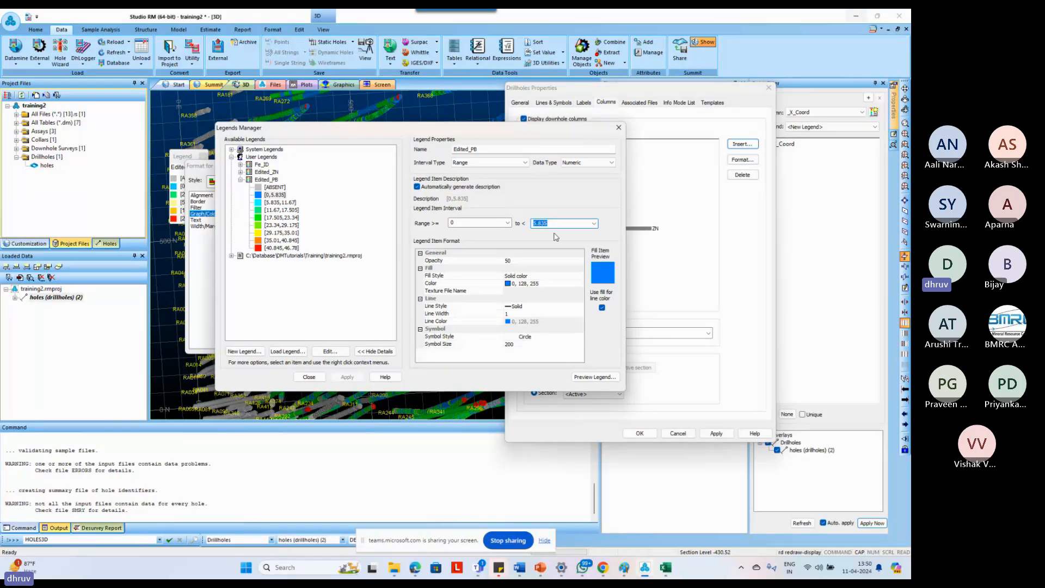
{"action": "type", "text": "0.5"}
{"action": "left_click", "coordinate": [286, 206]}
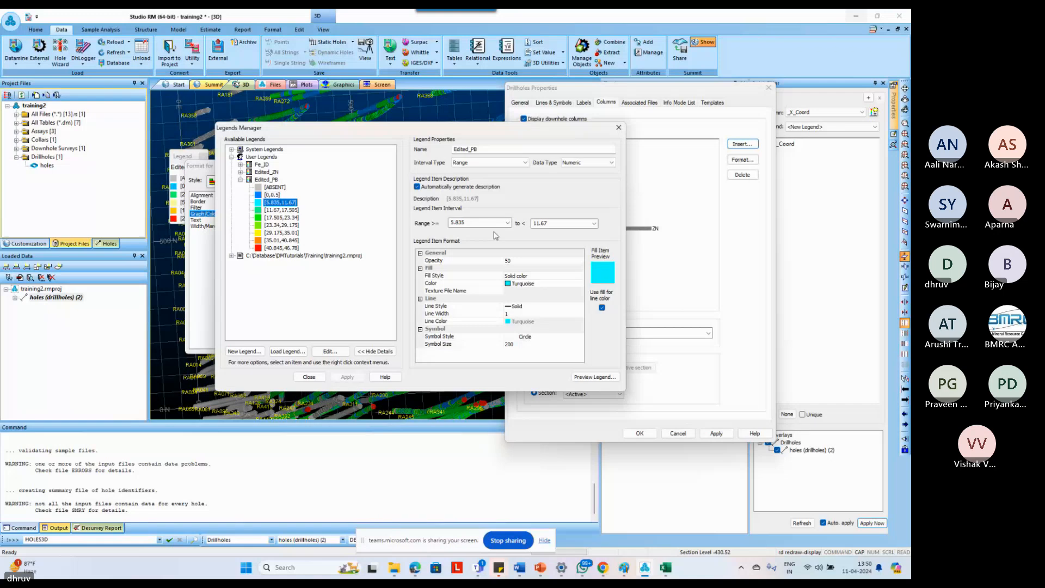
{"action": "left_click", "coordinate": [490, 222]}
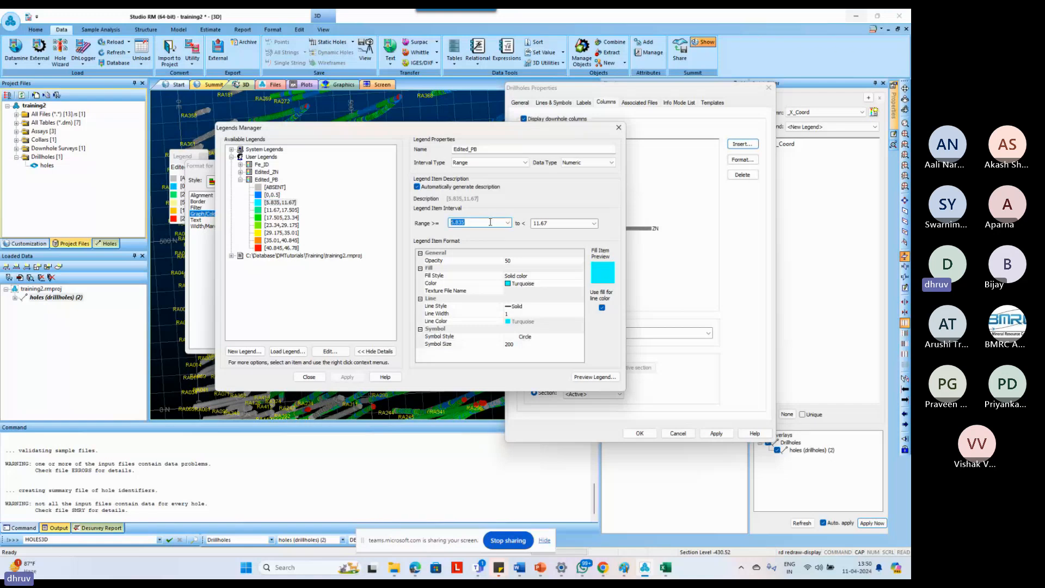
{"action": "type", "text": "0.5"}
{"action": "left_click", "coordinate": [536, 224]}
{"action": "type", "text": "1"}
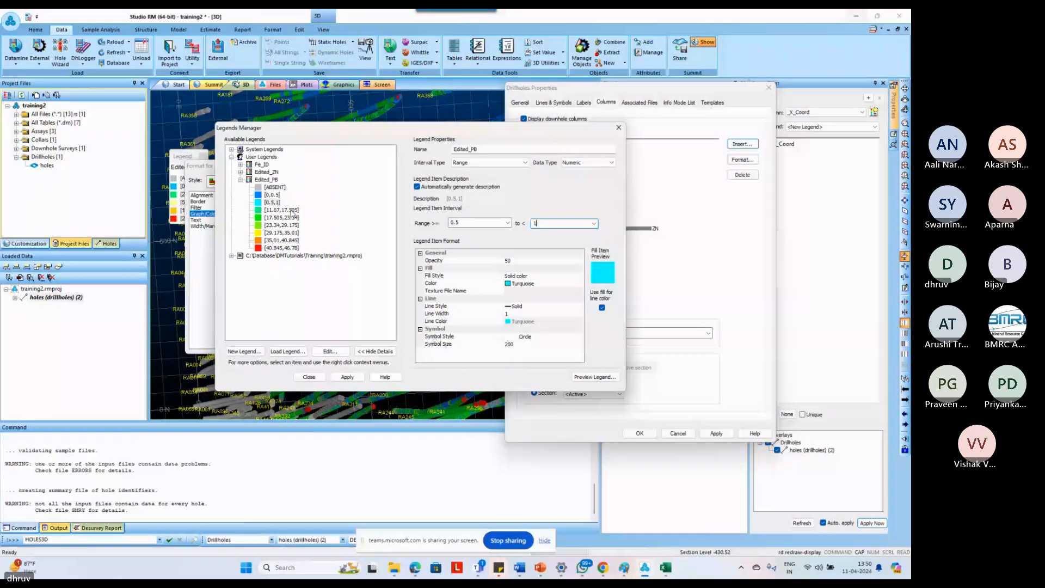
Set the third numeric interval of the Edited_PB legend to a range from 1 to 2.
{"action": "left_click", "coordinate": [283, 210]}
{"action": "left_click", "coordinate": [463, 223]}
{"action": "type", "text": "1"}
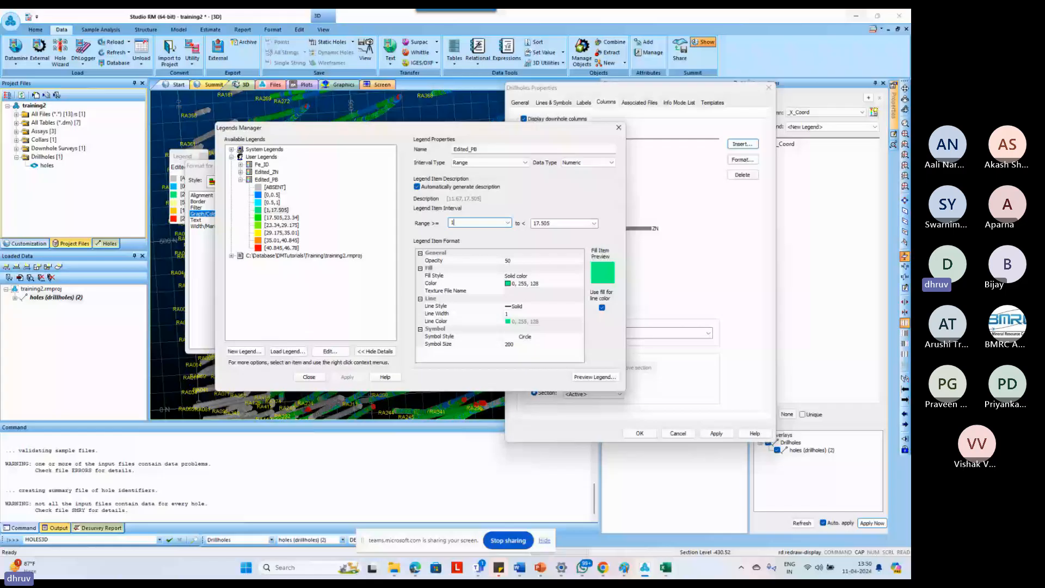
{"action": "key", "text": "Tab"}
{"action": "type", "text": "2"}
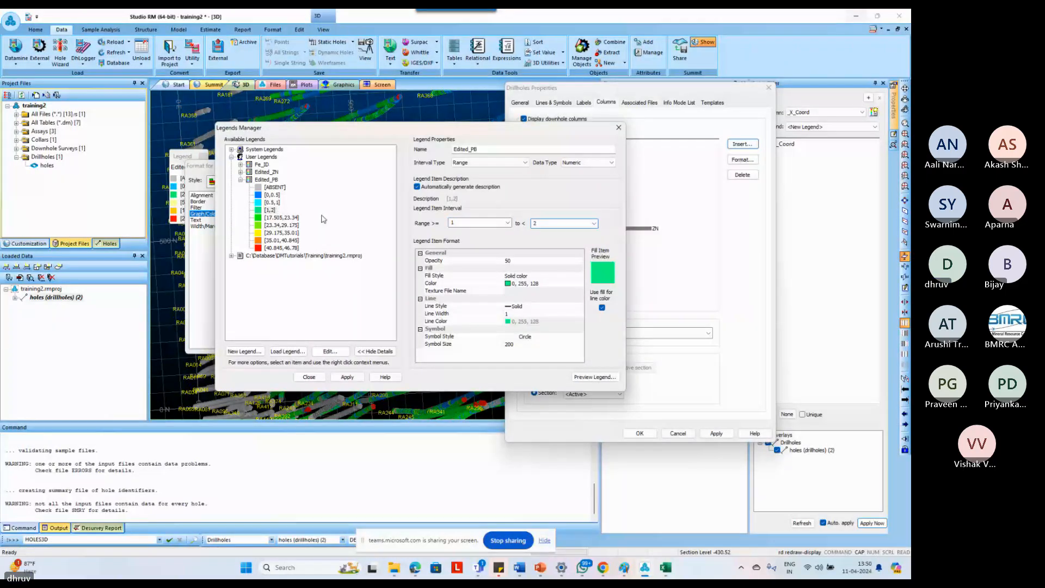
Delete the 17.505–23.34 interval and the one after it from the Edited_PB legend.
{"action": "left_click", "coordinate": [305, 219]}
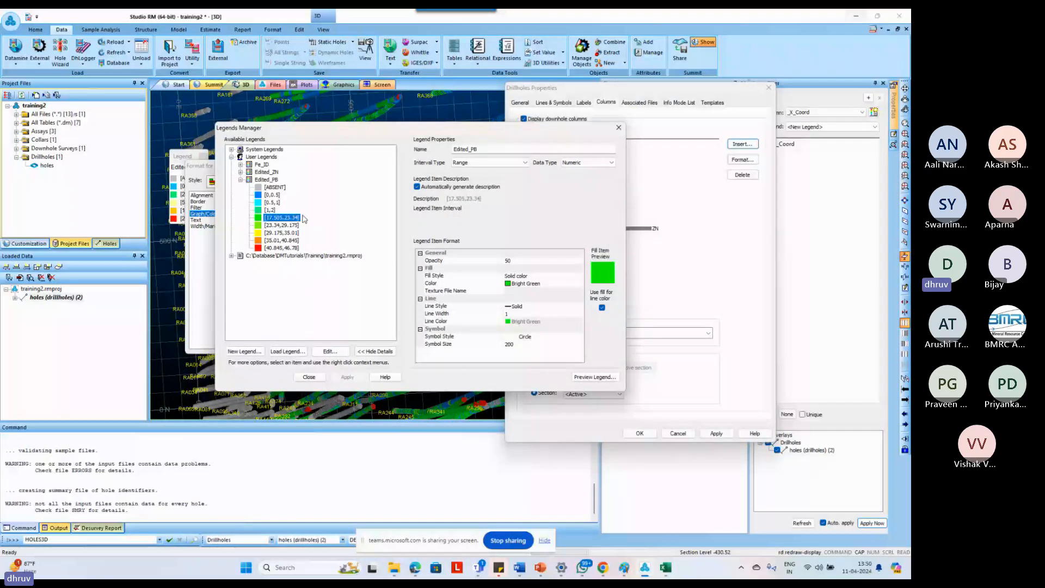
{"action": "key", "text": "Delete"}
{"action": "key", "text": "Delete"}
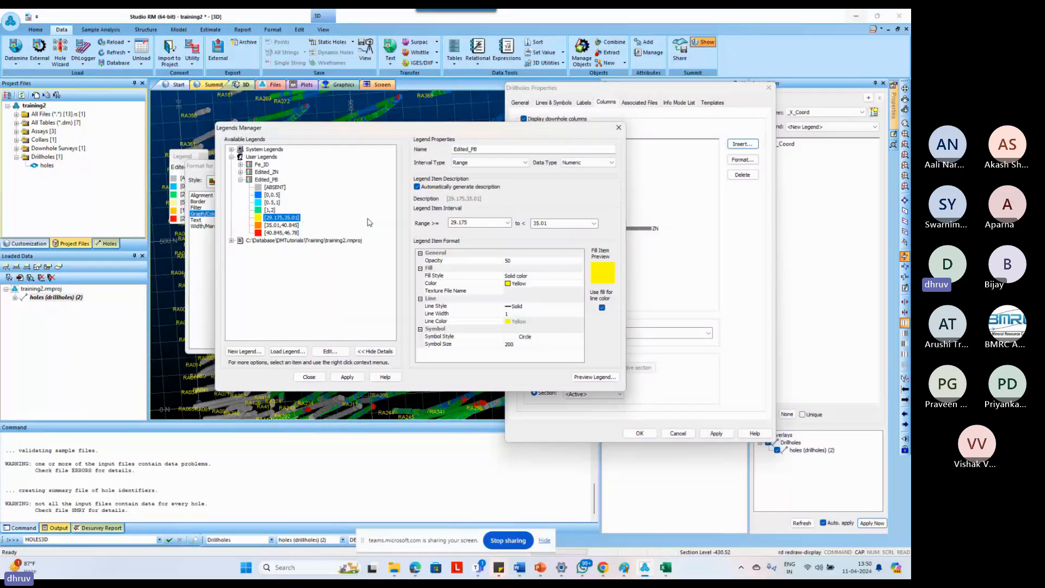
Set the yellow interval of the Edited_PB legend to range from 2 to 3.
{"action": "left_click_drag", "start_coordinate": [451, 223], "coordinate": [598, 238]}
{"action": "type", "text": "2"}
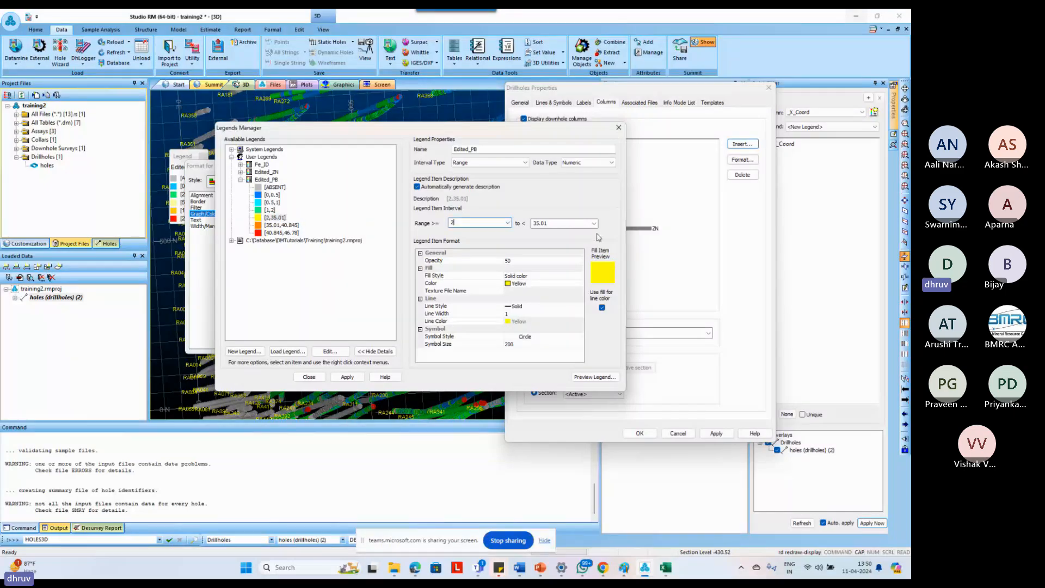
{"action": "double_click", "coordinate": [550, 223]}
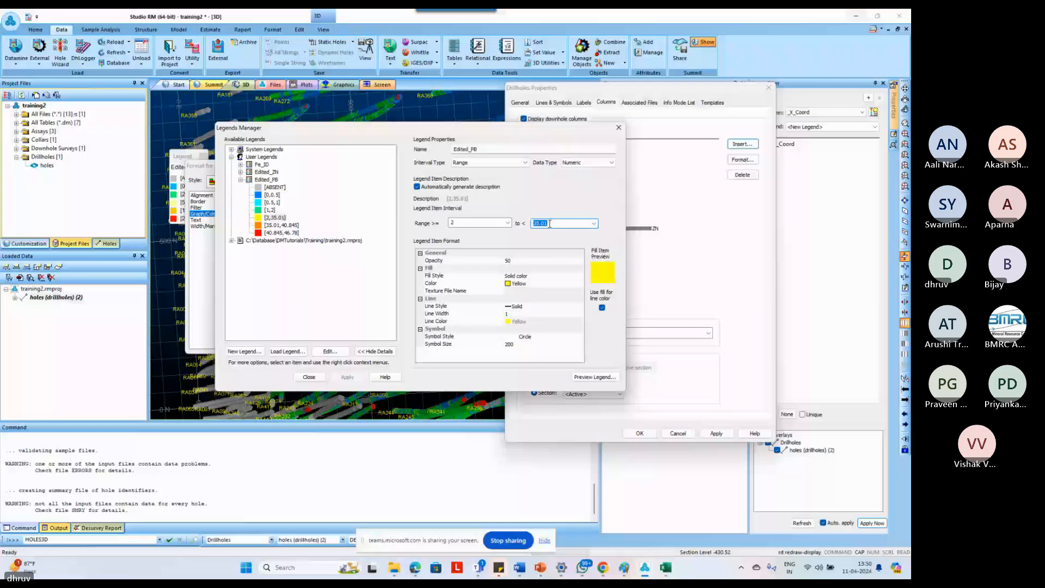
{"action": "type", "text": "3"}
Set the orange Edited_PB interval to 3–5 and the red interval's lower limit to 5, and close the legend editor.
{"action": "left_click", "coordinate": [281, 225]}
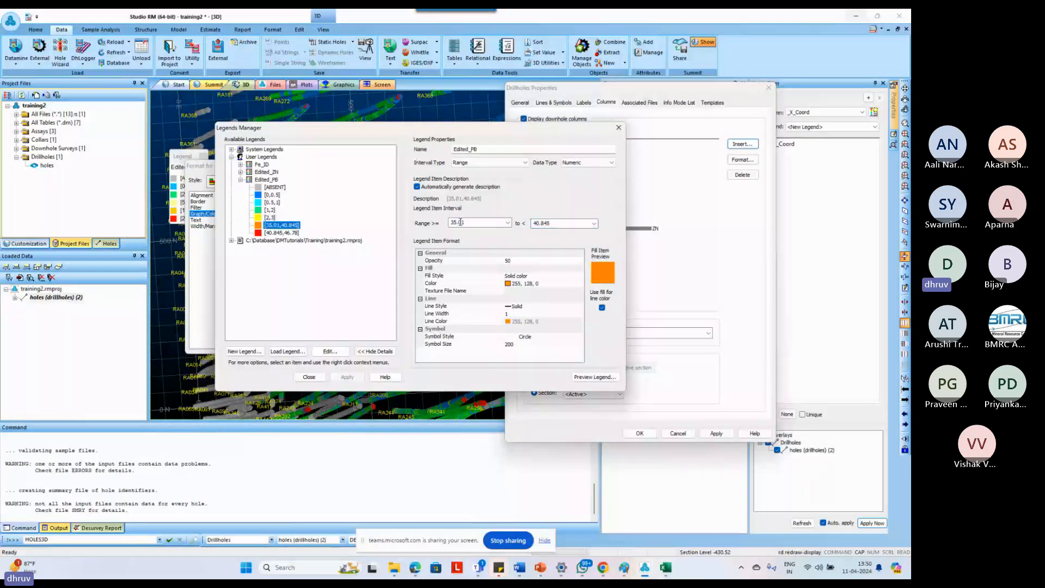
{"action": "double_click", "coordinate": [460, 222]}
{"action": "type", "text": "3"}
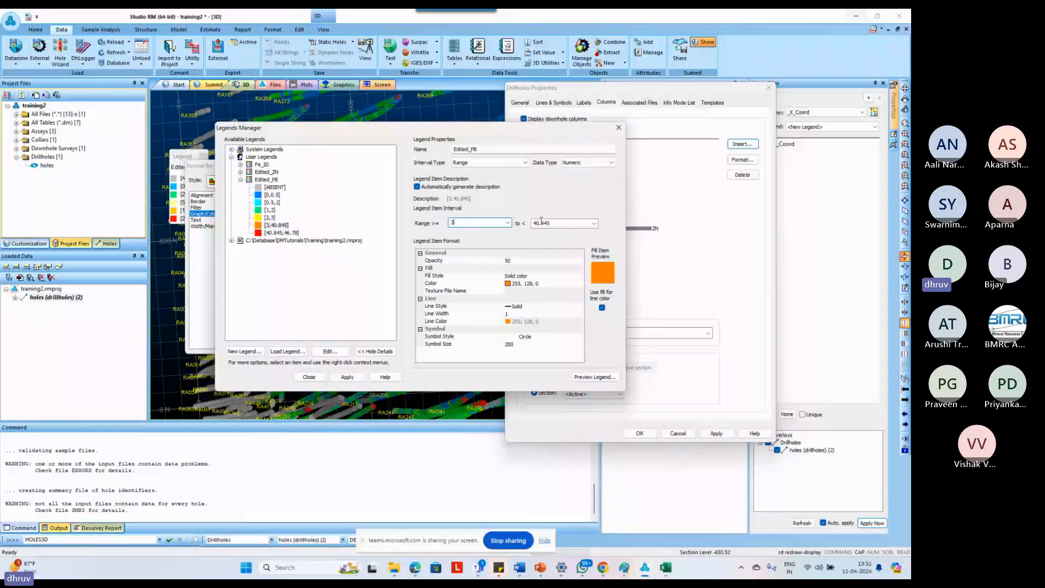
{"action": "double_click", "coordinate": [545, 222]}
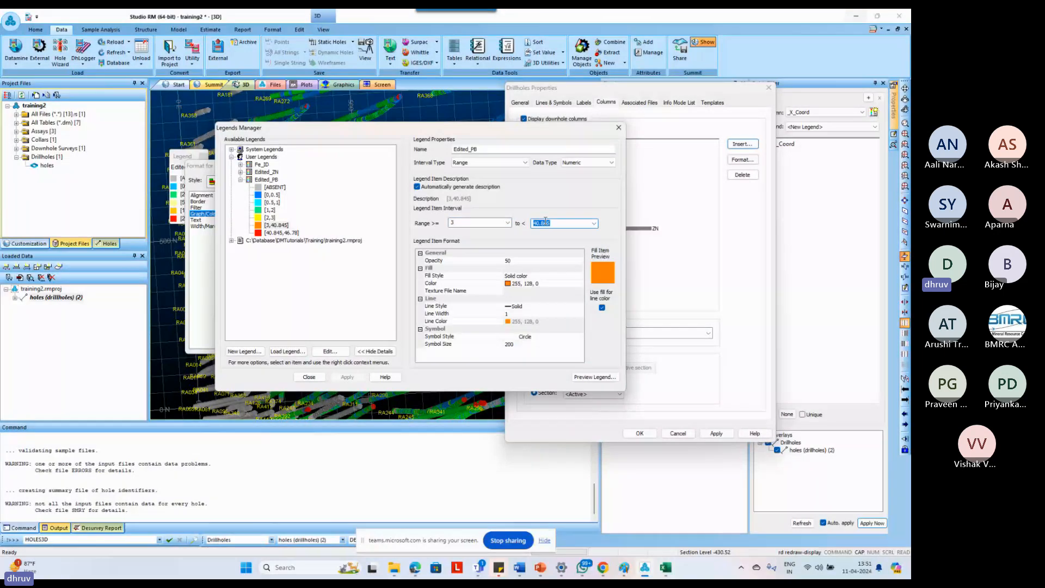
{"action": "type", "text": "5"}
{"action": "key", "text": "Return"}
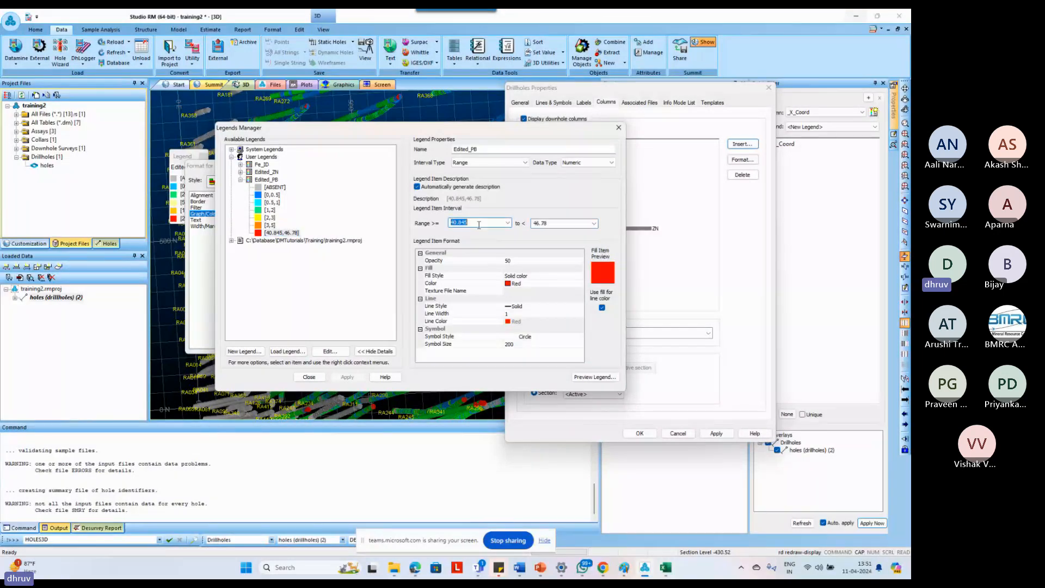
{"action": "double_click", "coordinate": [557, 223]}
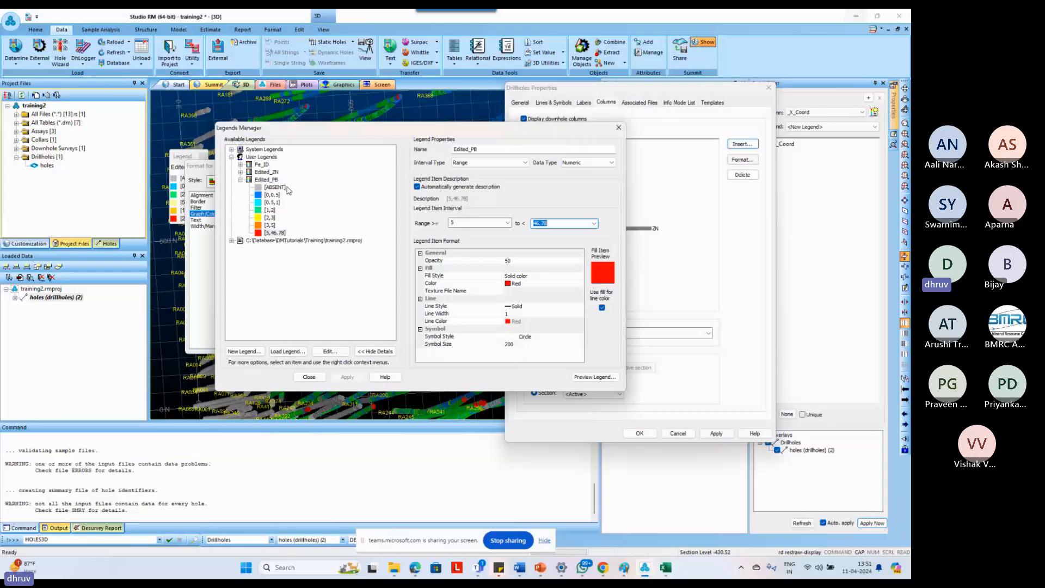
{"action": "left_click", "coordinate": [309, 376]}
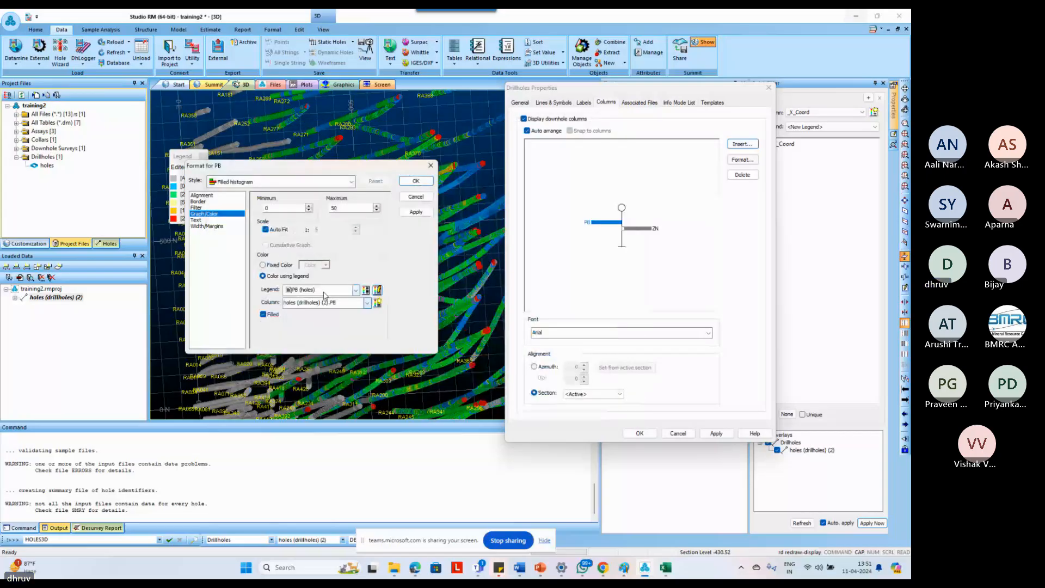
Color the PB column using the Edited_PB legend and save that legend as a Datamine legend file named Edited_PB in the Training folder.
{"action": "left_click", "coordinate": [324, 292]}
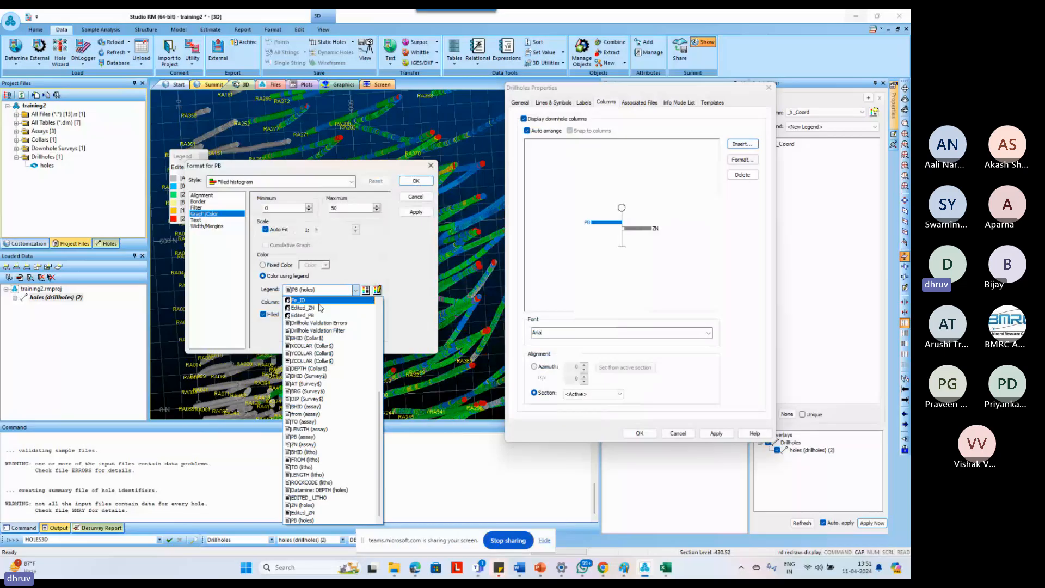
{"action": "left_click", "coordinate": [318, 315]}
{"action": "left_click", "coordinate": [377, 290]}
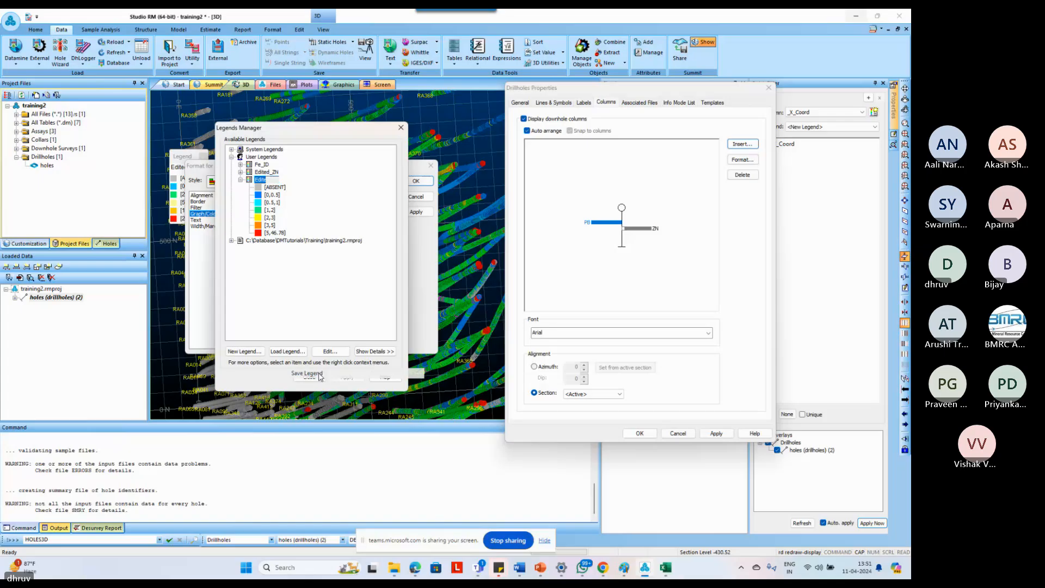
{"action": "left_click", "coordinate": [320, 377]}
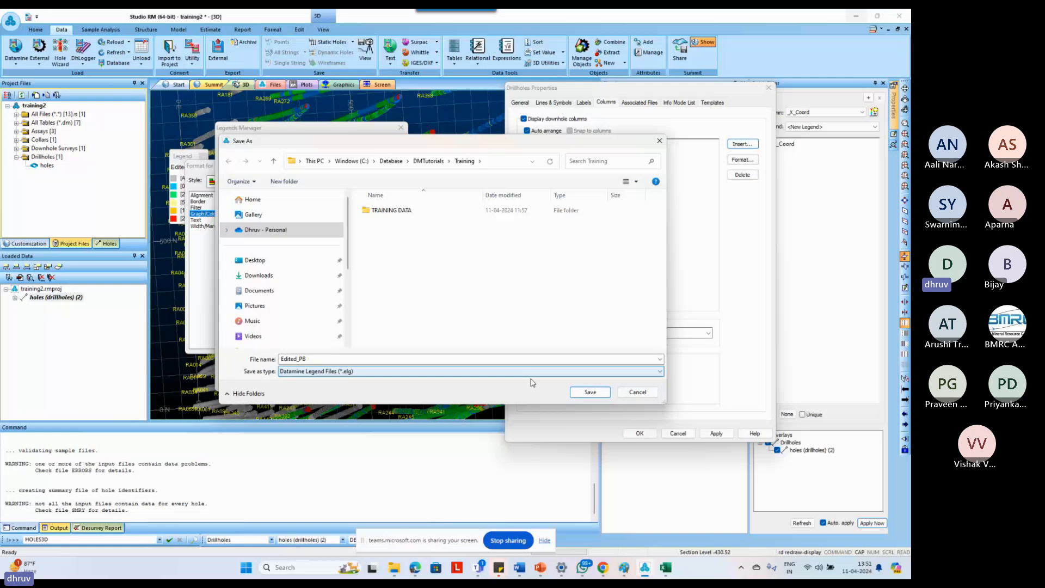
{"action": "left_click", "coordinate": [585, 391]}
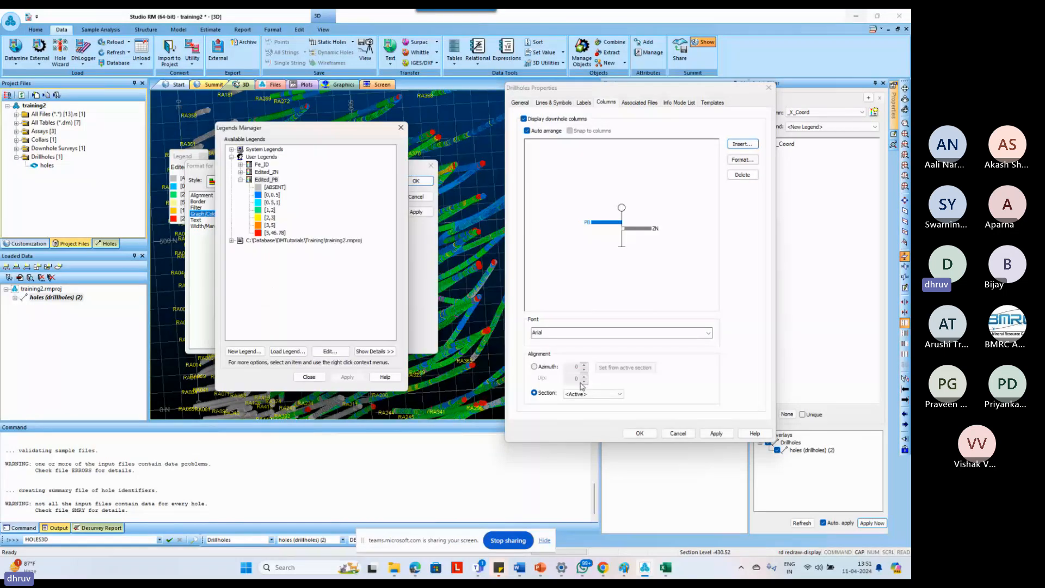
{"action": "left_click", "coordinate": [255, 157]}
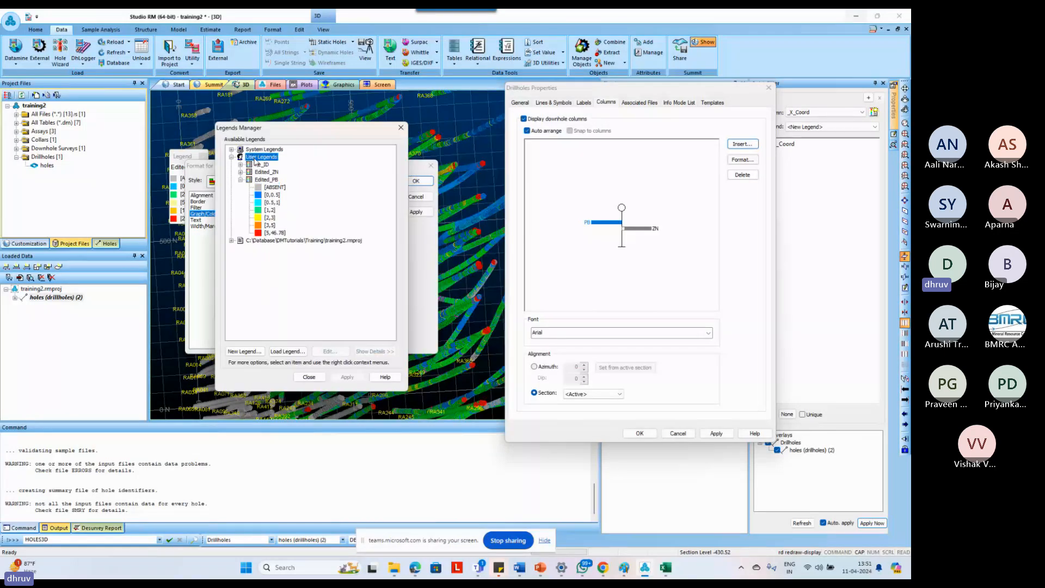
{"action": "right_click", "coordinate": [254, 159]}
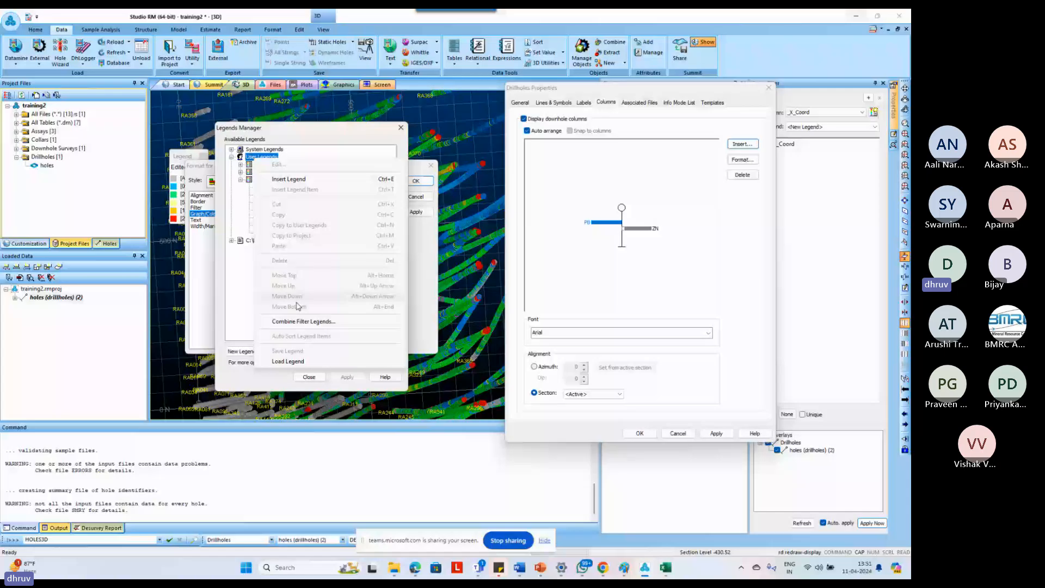
{"action": "left_click", "coordinate": [295, 362]}
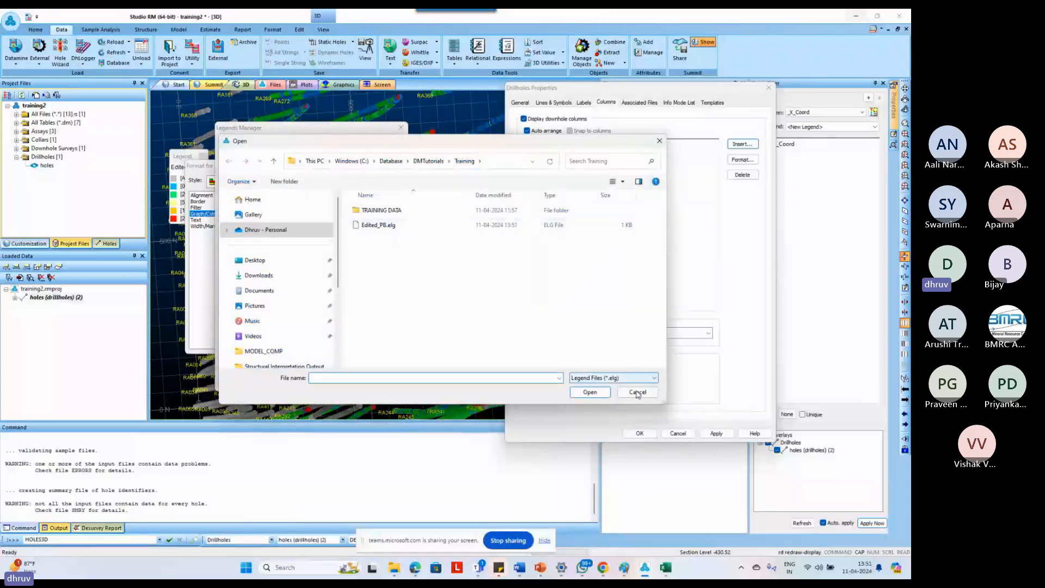
{"action": "left_click", "coordinate": [638, 392]}
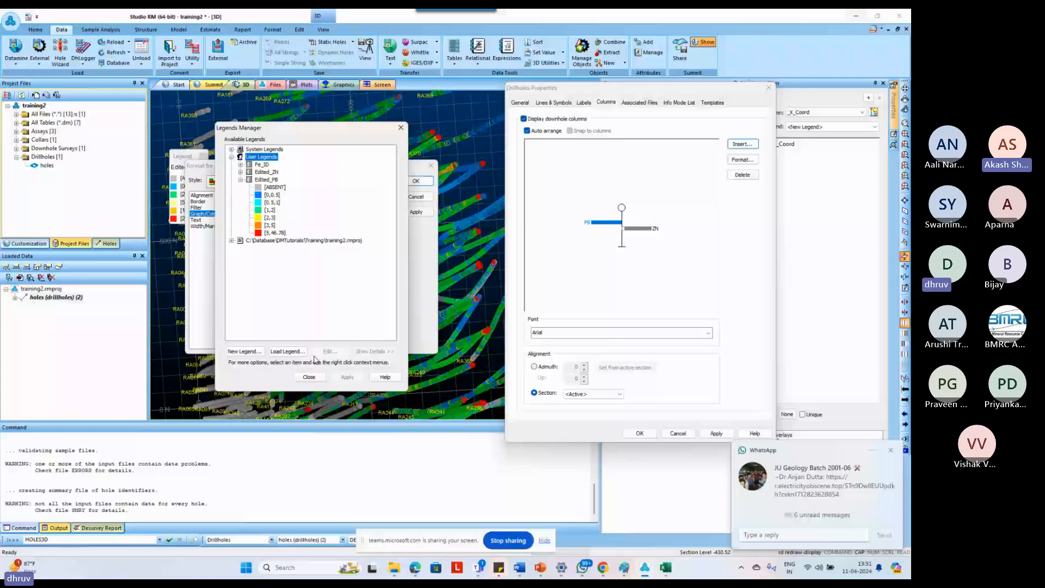
Set the PB column's right margin width to 1 and apply the column formatting to the drillholes.
{"action": "left_click", "coordinate": [311, 379]}
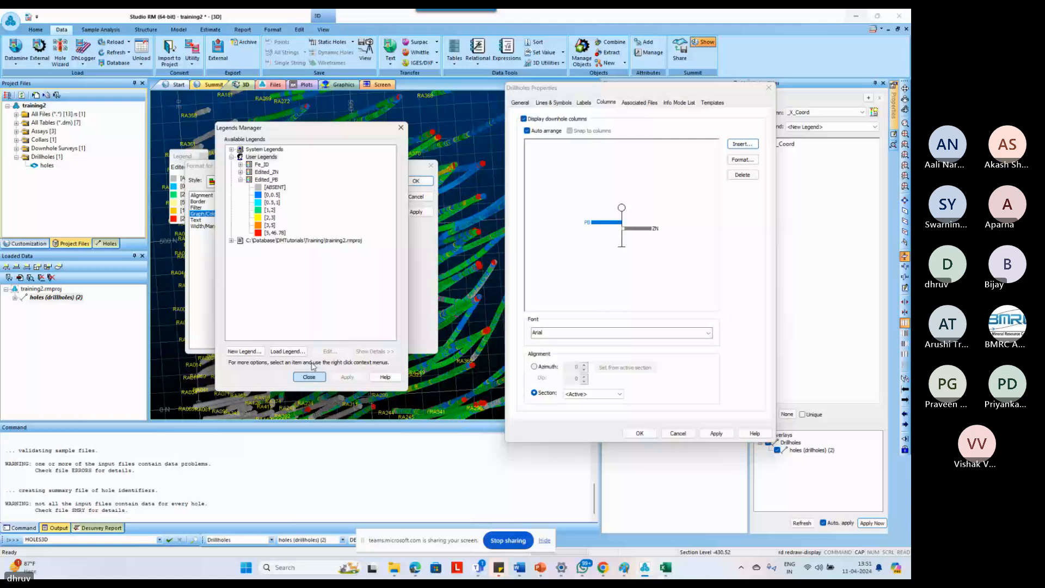
{"action": "left_click", "coordinate": [308, 376]}
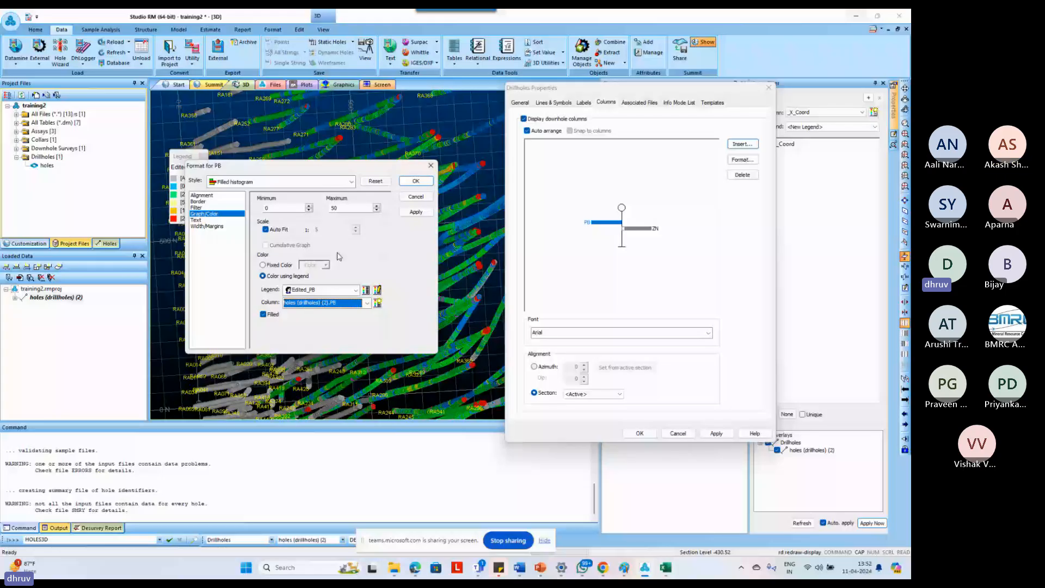
{"action": "left_click", "coordinate": [208, 226]}
{"action": "left_click_drag", "start_coordinate": [357, 260], "coordinate": [344, 259]}
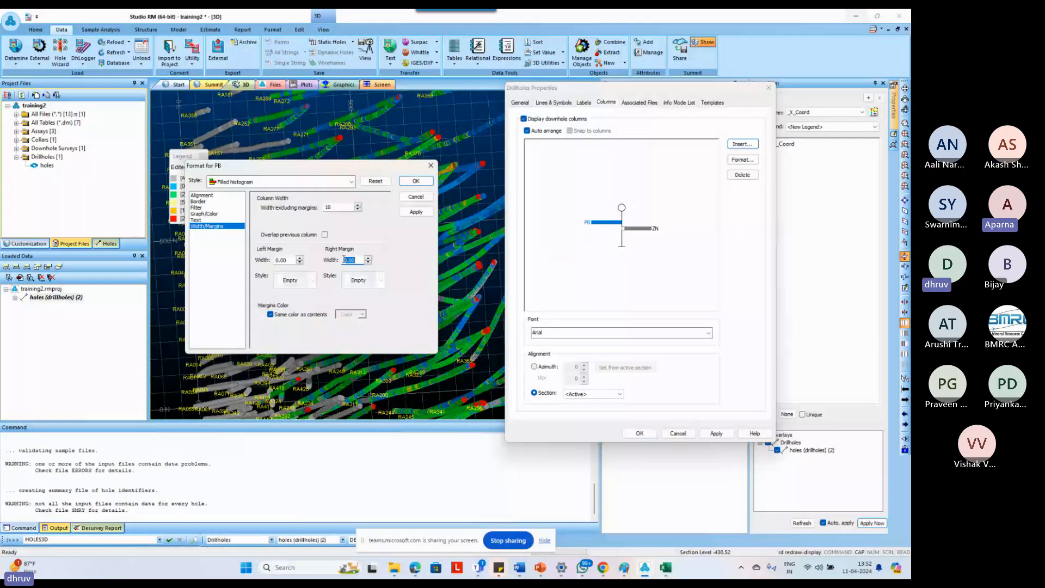
{"action": "type", "text": "1"}
{"action": "key", "text": "Tab"}
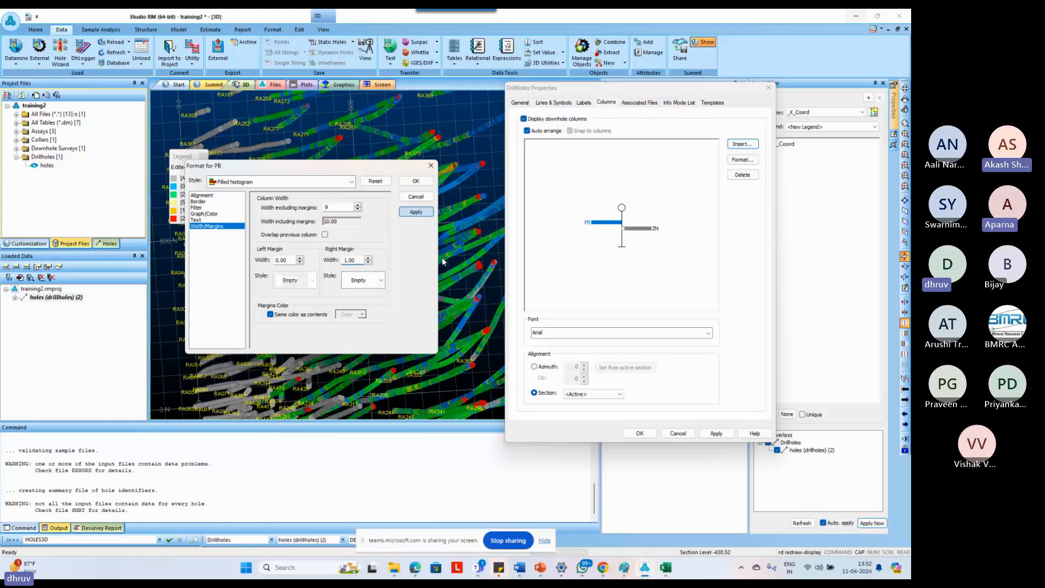
{"action": "key", "text": "Return"}
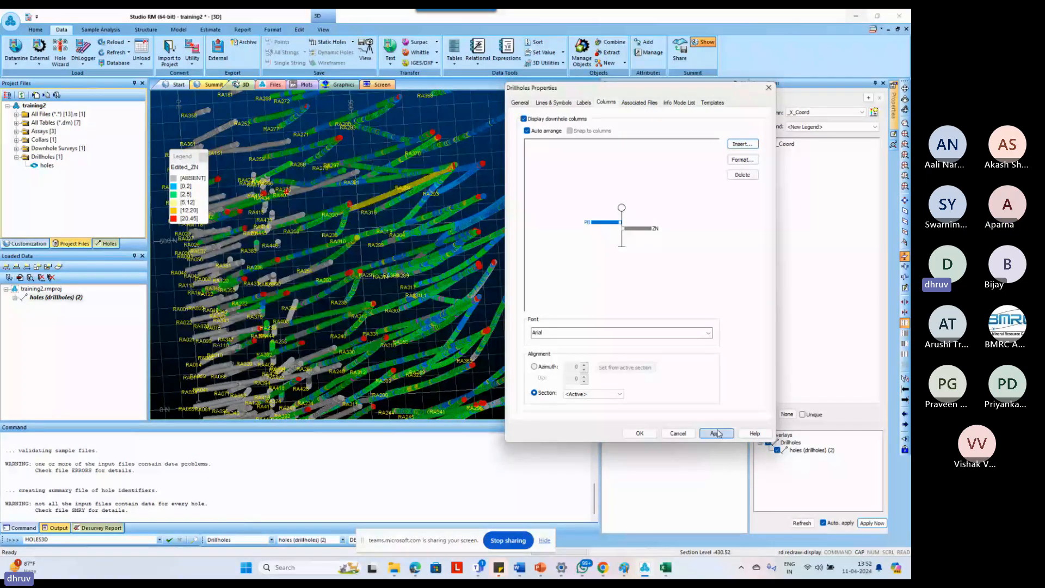
{"action": "left_click", "coordinate": [717, 434]}
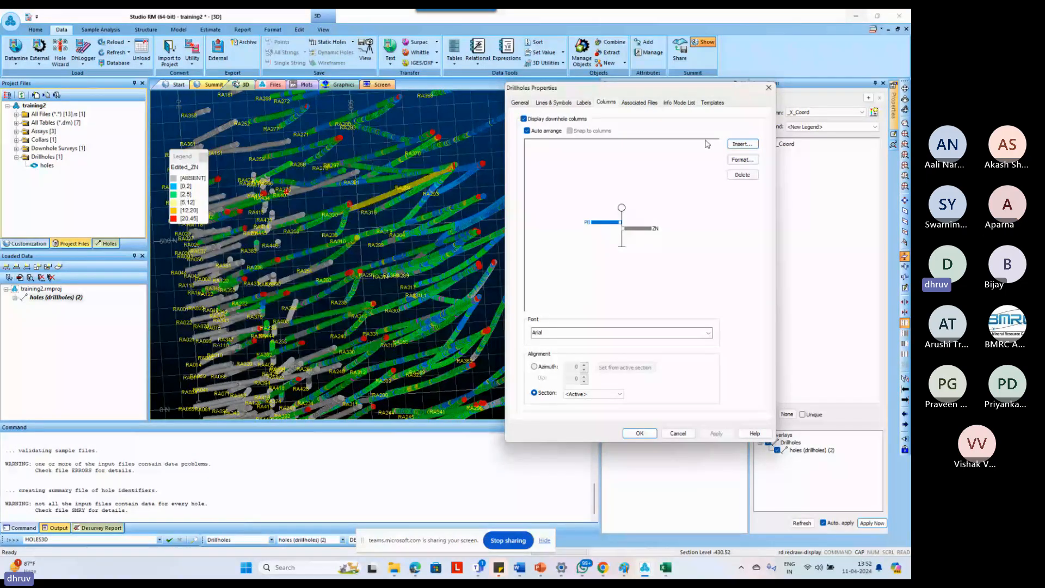
Review the drillholes' info mode list, templates, lines and symbols, labels and downhole column settings.
{"action": "left_click", "coordinate": [679, 102]}
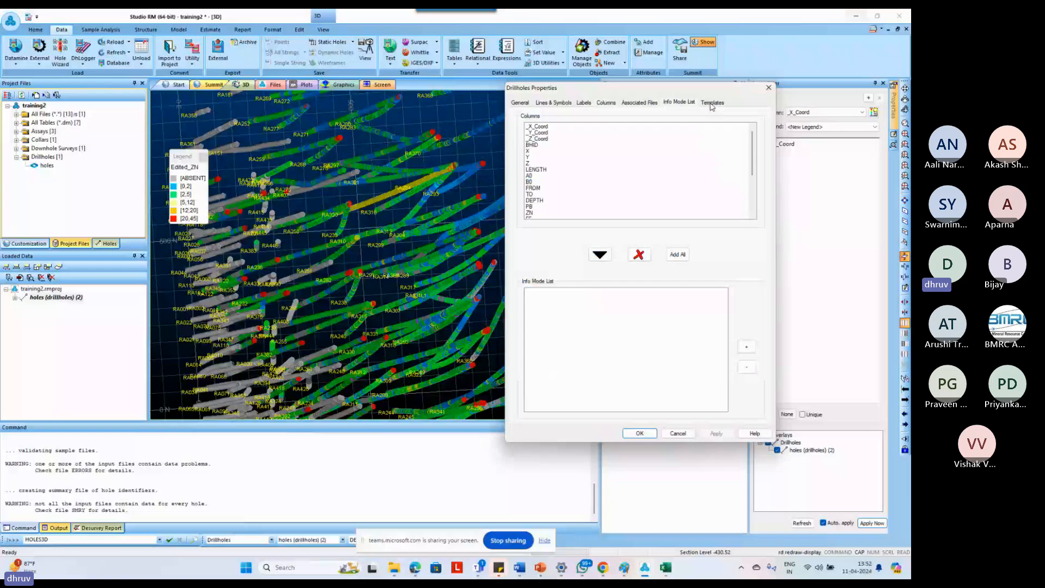
{"action": "left_click", "coordinate": [711, 103]}
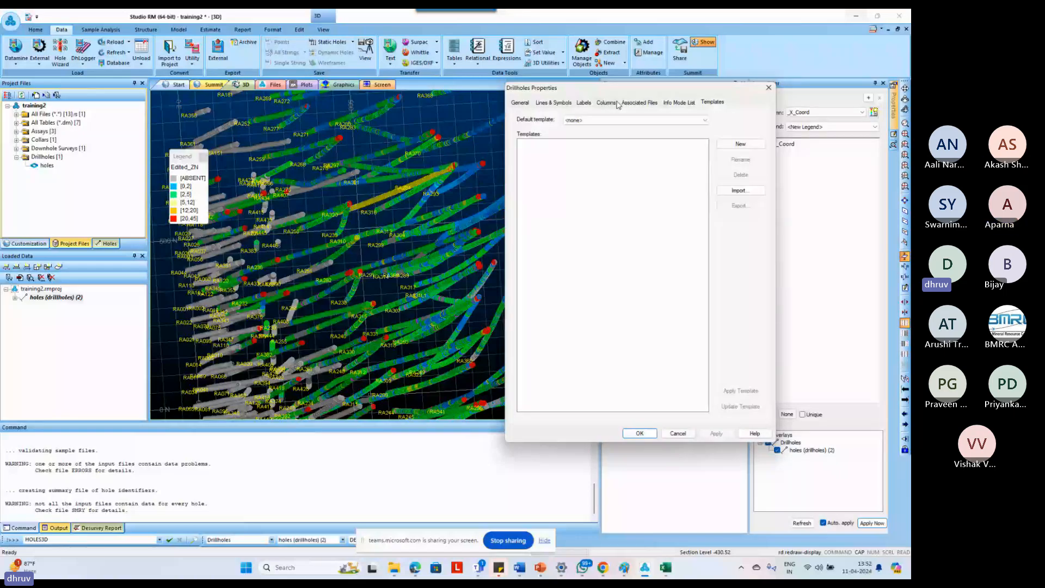
{"action": "left_click_drag", "start_coordinate": [708, 88], "coordinate": [669, 88]}
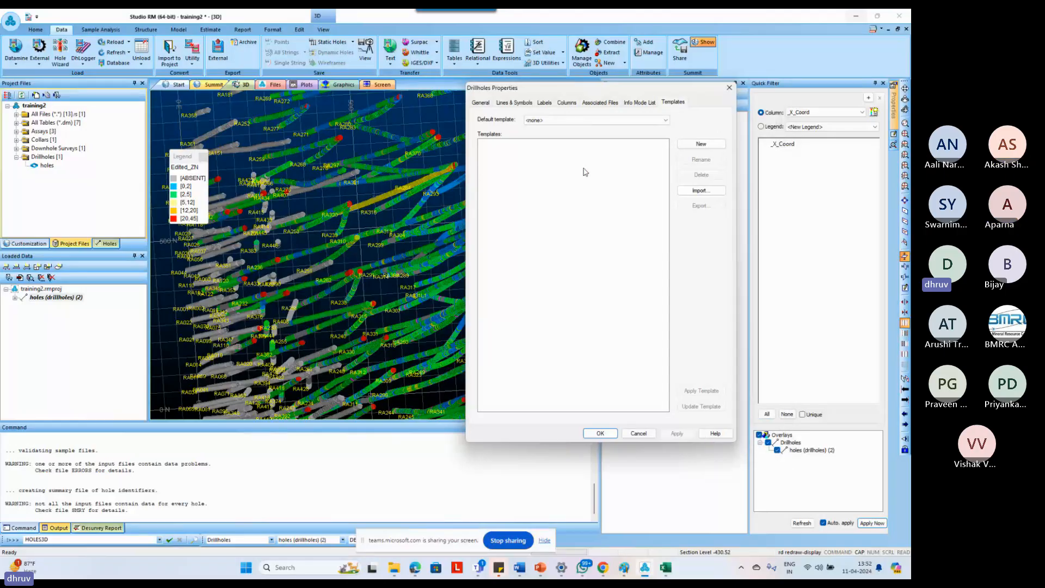
{"action": "left_click", "coordinate": [524, 104]}
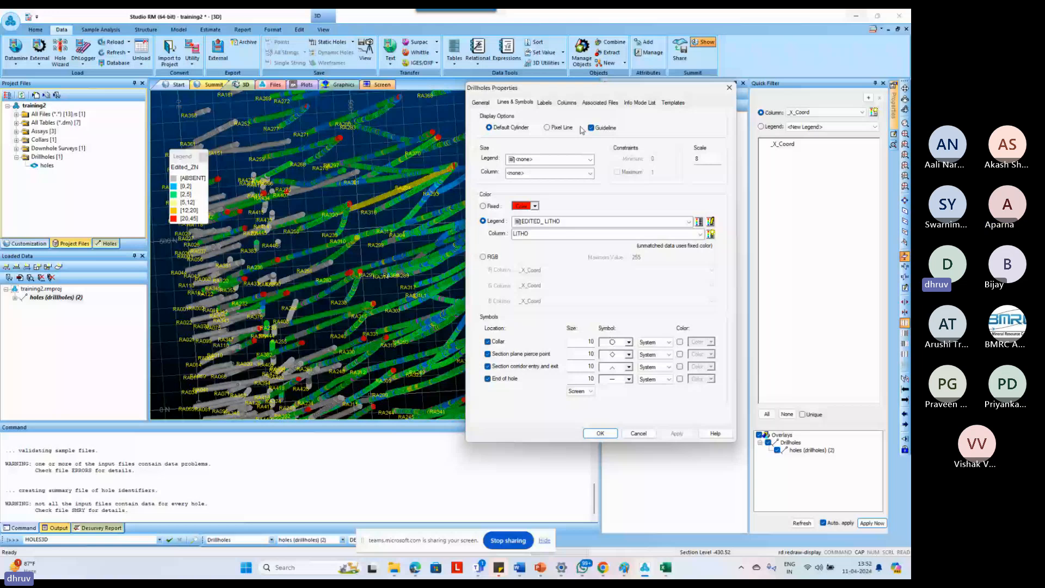
{"action": "left_click", "coordinate": [544, 102]}
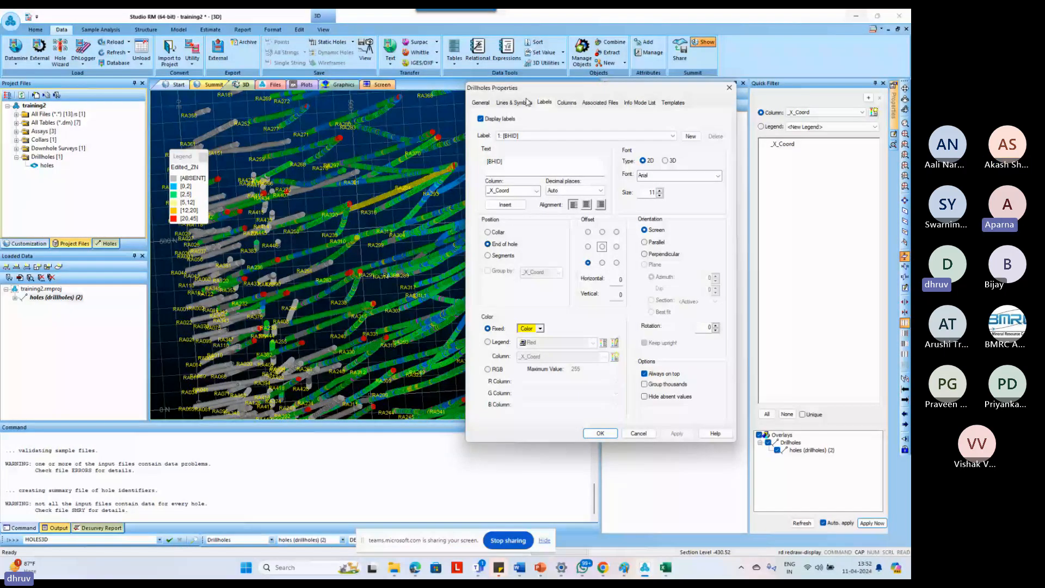
{"action": "left_click", "coordinate": [566, 102]}
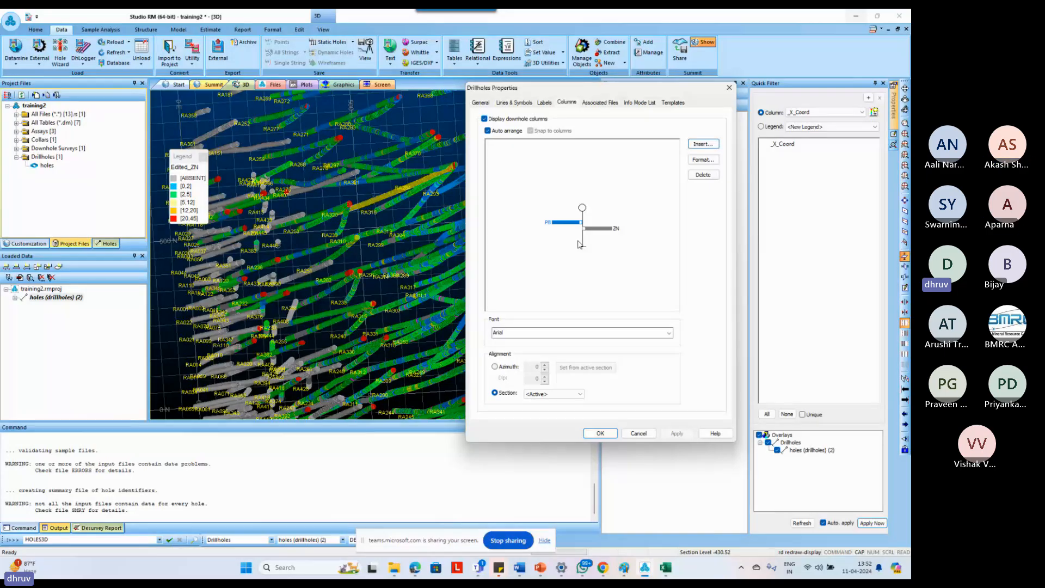
Create a drillhole display template named drillhole, update it with the current formatting, and confirm the drillholes properties.
{"action": "left_click", "coordinate": [673, 102]}
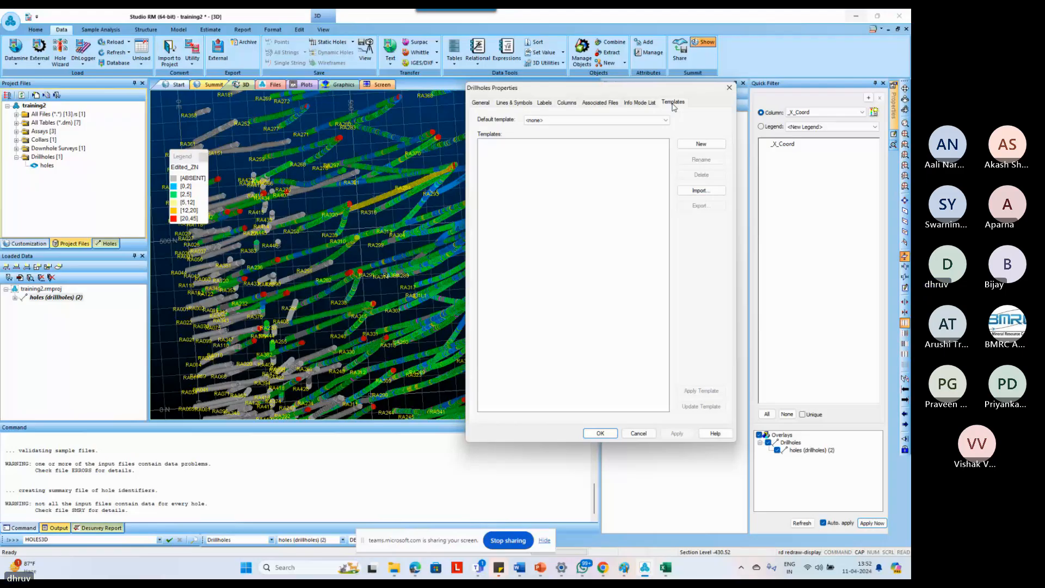
{"action": "left_click", "coordinate": [701, 145]}
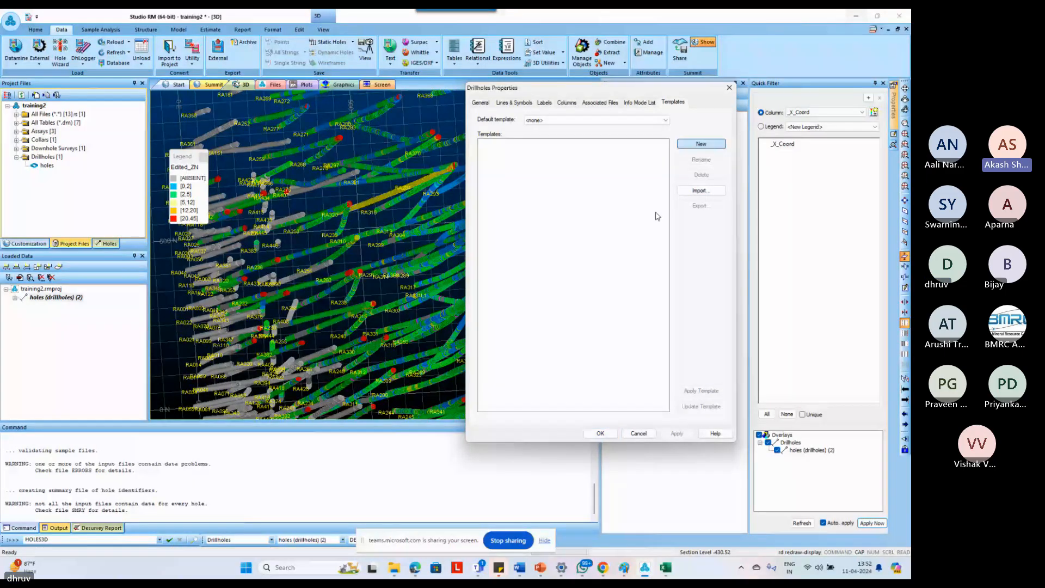
{"action": "type", "text": "d"}
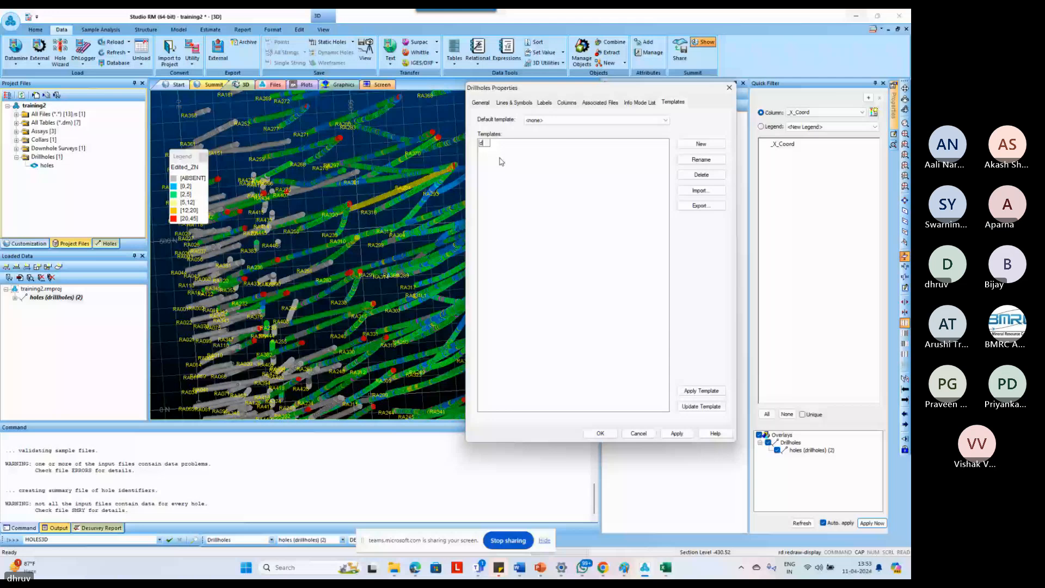
{"action": "type", "text": "rillho"}
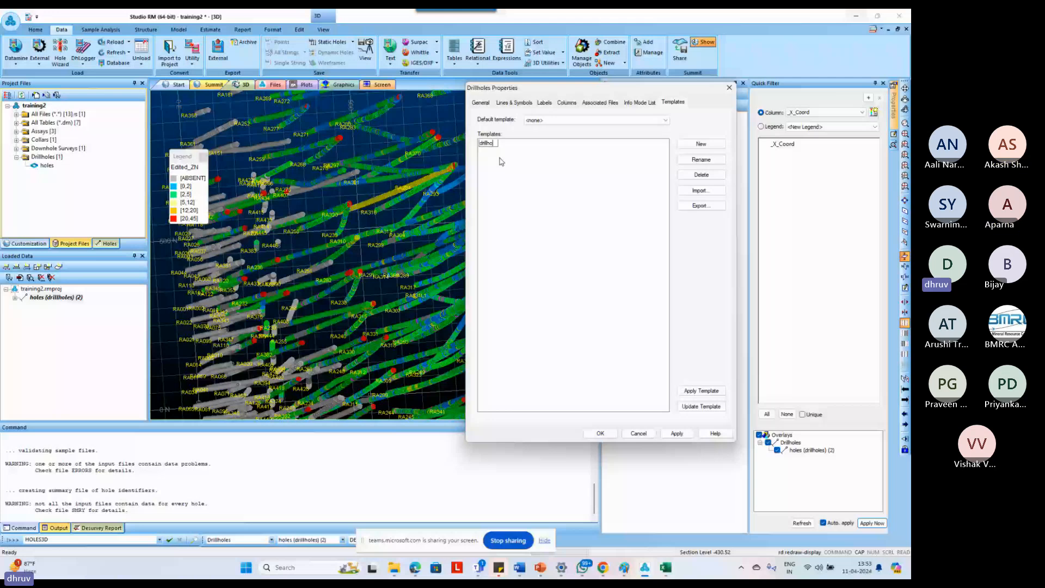
{"action": "type", "text": "le"}
{"action": "key", "text": "Return"}
{"action": "left_click", "coordinate": [702, 407]}
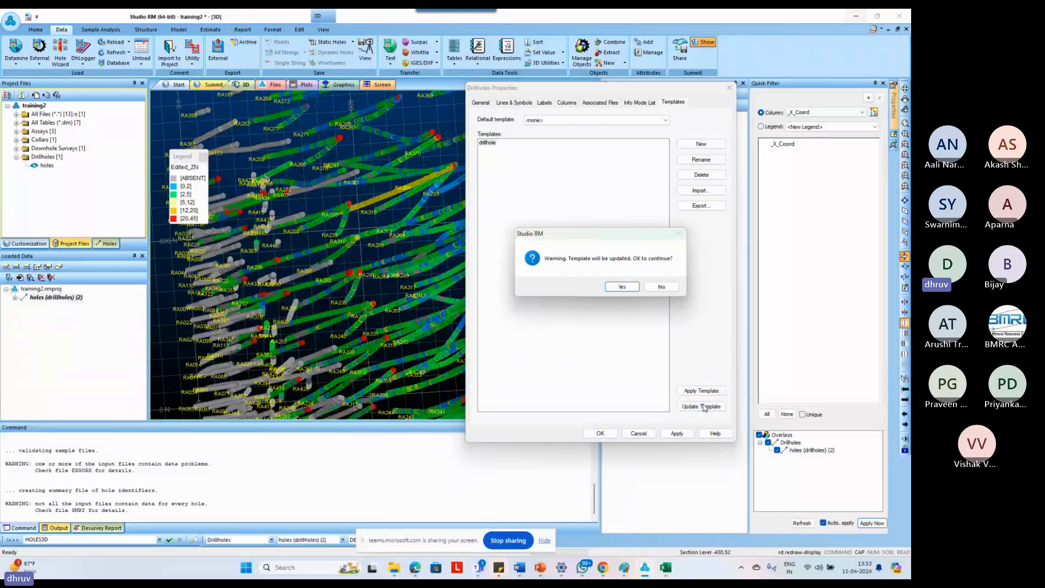
{"action": "left_click", "coordinate": [628, 288]}
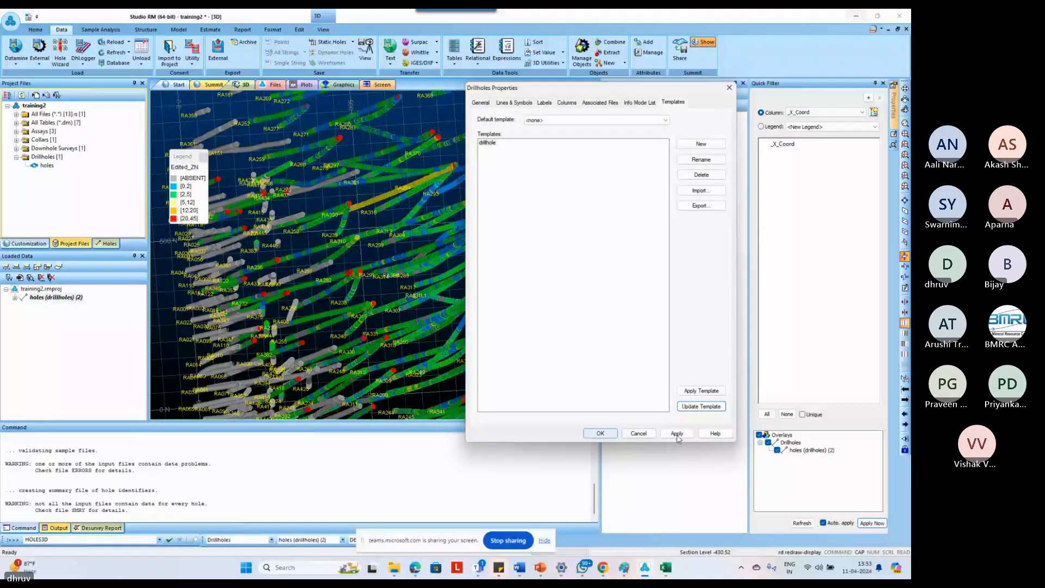
{"action": "left_click", "coordinate": [601, 434]}
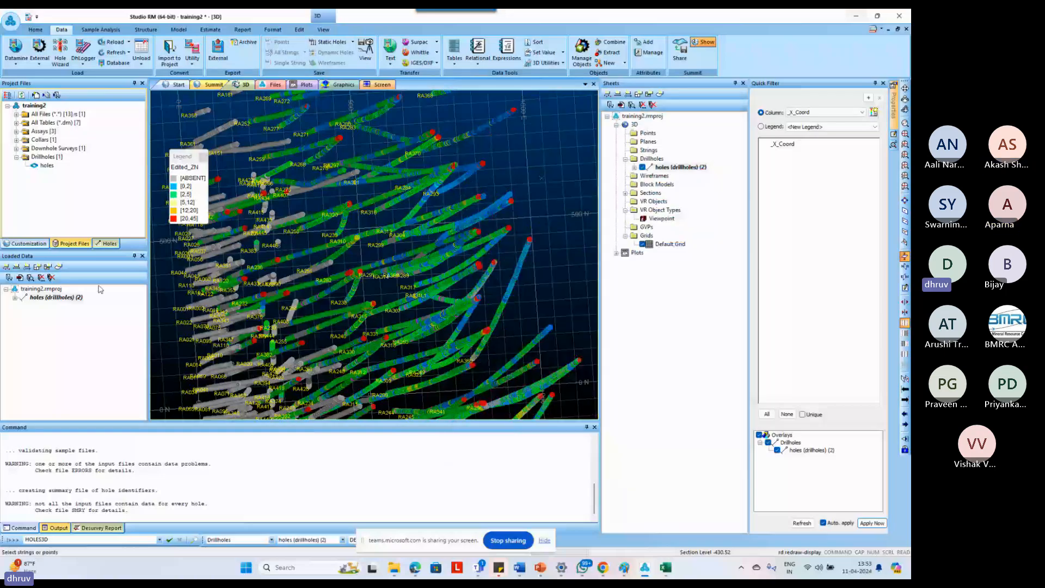
Unload the formatted holes (drillholes) object and load the holes file again from the project files.
{"action": "left_click", "coordinate": [75, 299]}
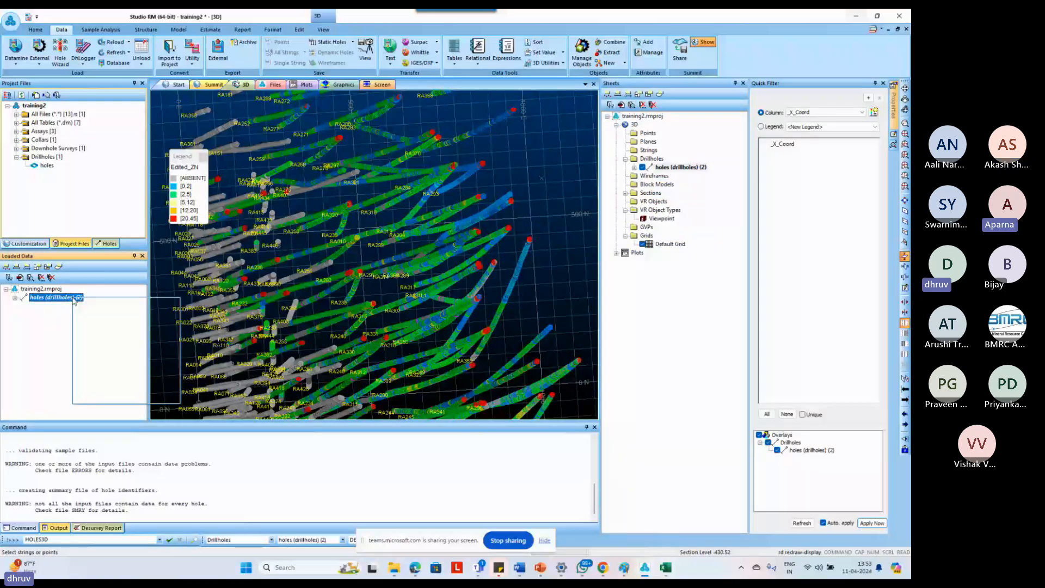
{"action": "left_click", "coordinate": [328, 300]}
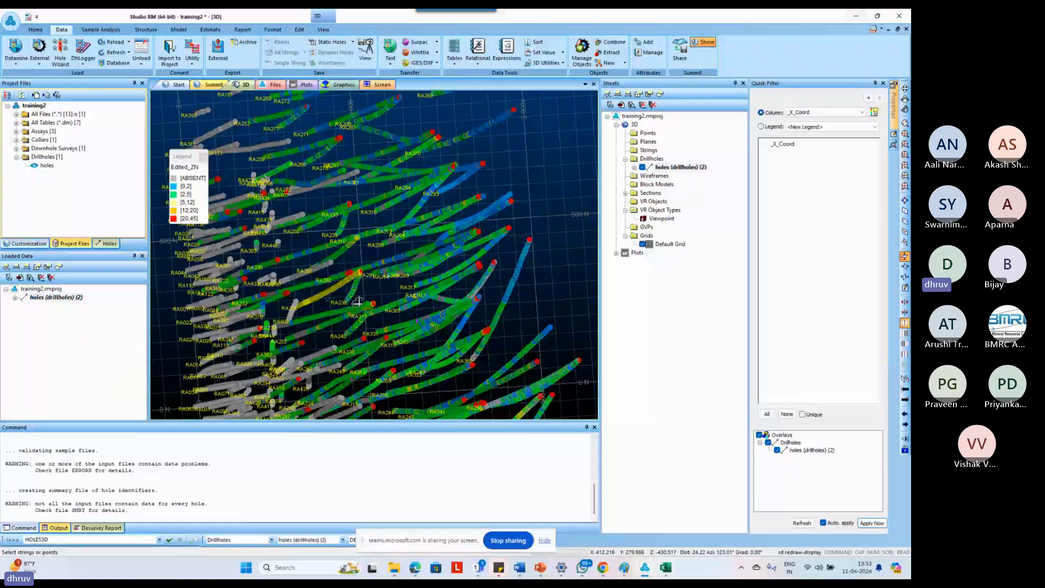
{"action": "left_click_drag", "start_coordinate": [358, 301], "coordinate": [465, 229]}
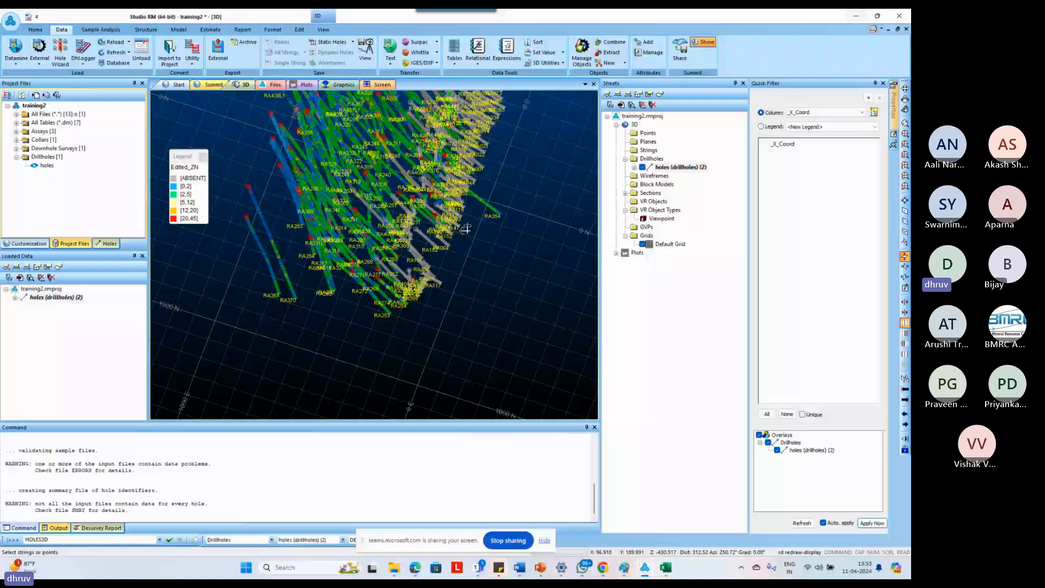
{"action": "right_click", "coordinate": [66, 298]}
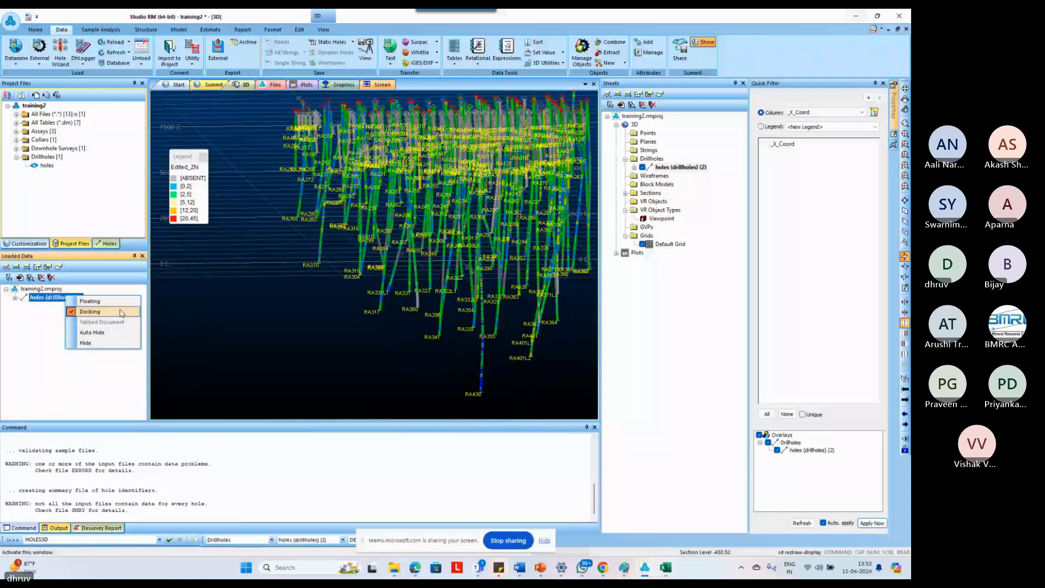
{"action": "left_click", "coordinate": [43, 282]}
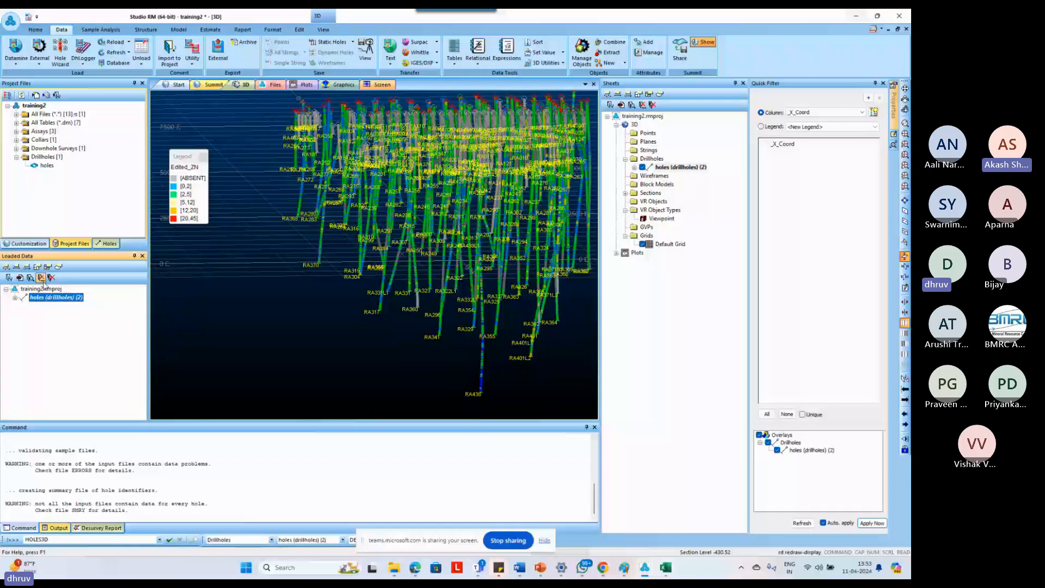
{"action": "left_click", "coordinate": [43, 281]}
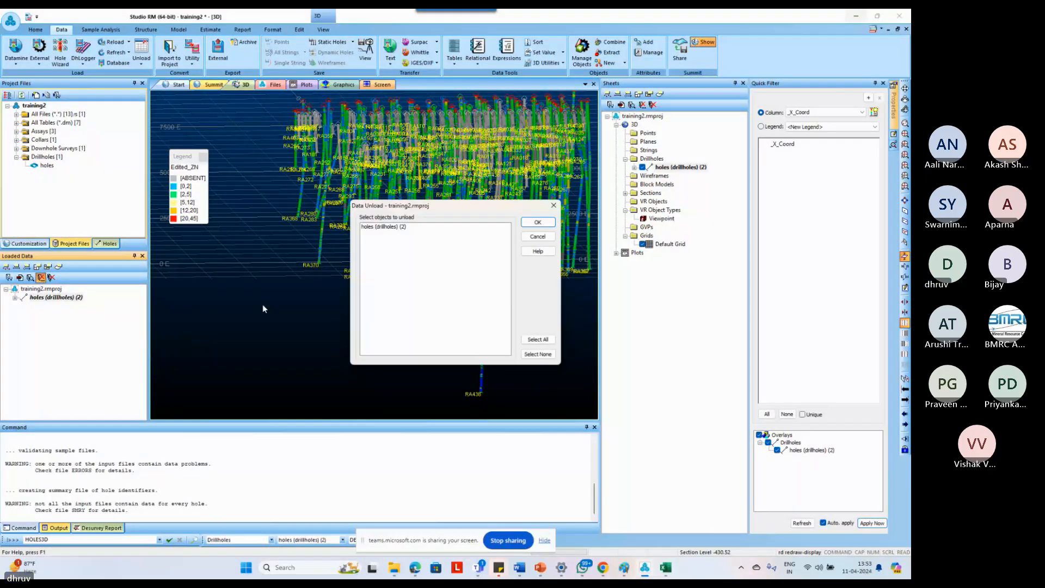
{"action": "key", "text": "Return"}
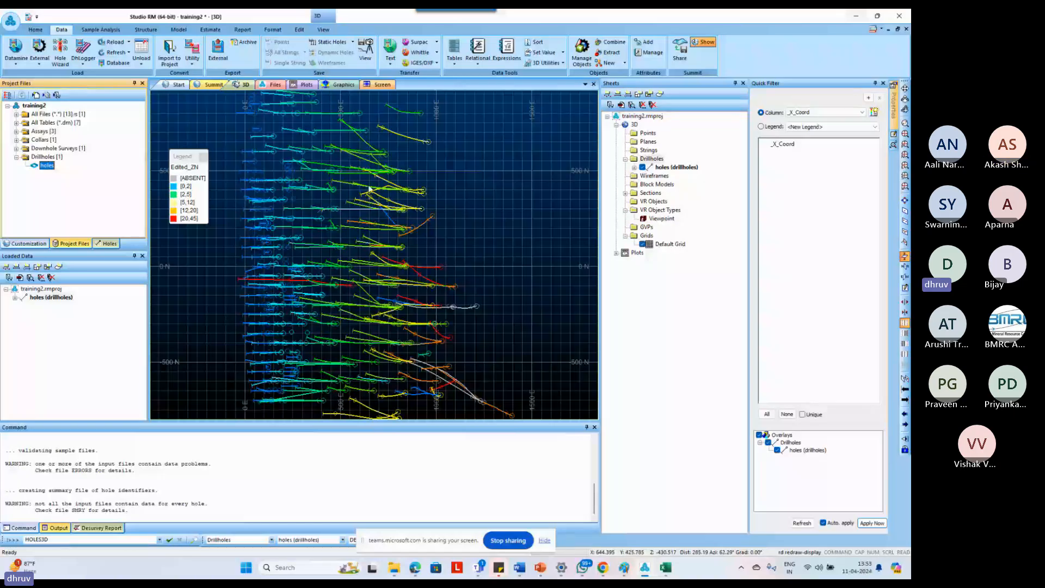
Apply the drillhole template to the reloaded holes and inspect the formatted drillholes in 3D.
{"action": "double_click", "coordinate": [369, 189]}
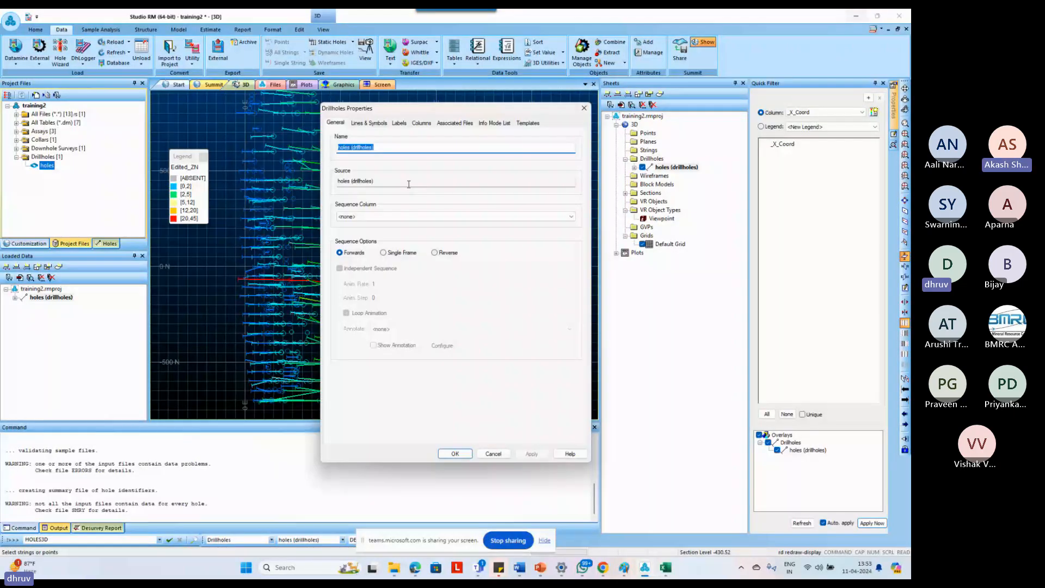
{"action": "left_click", "coordinate": [528, 123]}
{"action": "left_click", "coordinate": [342, 164]}
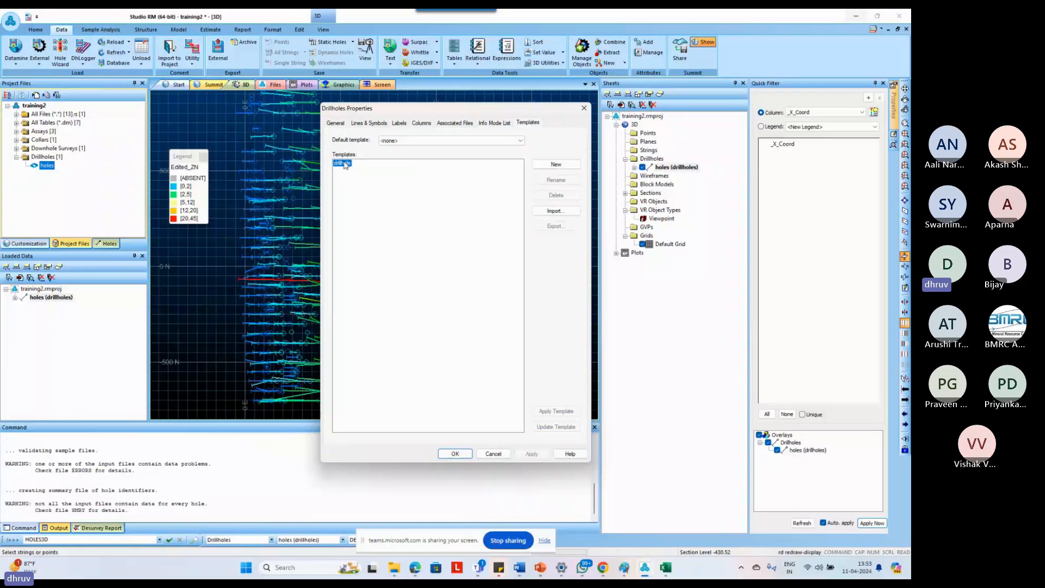
{"action": "left_click", "coordinate": [553, 410]}
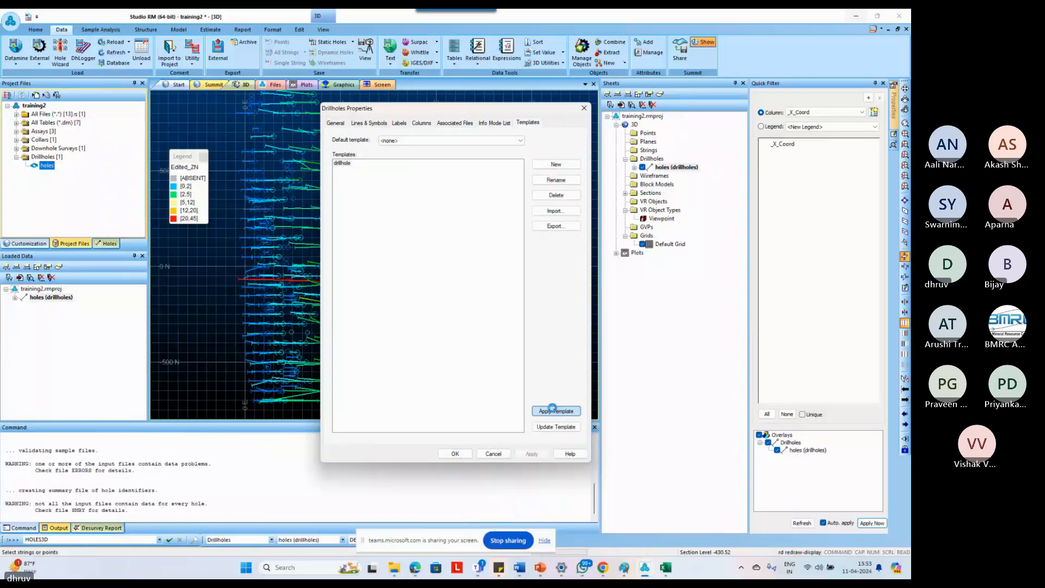
{"action": "left_click", "coordinate": [532, 454]}
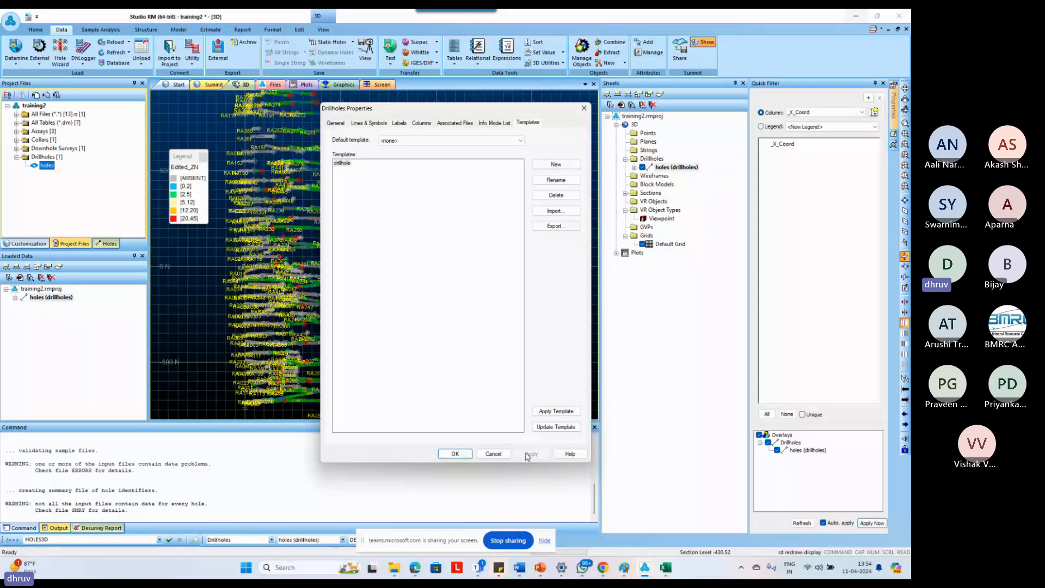
{"action": "left_click", "coordinate": [455, 454]}
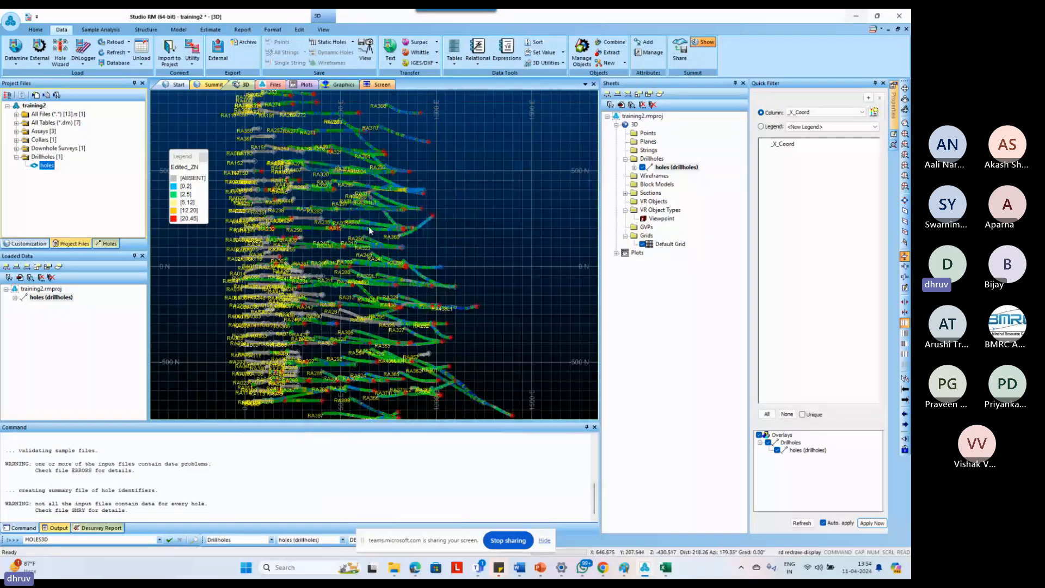
{"action": "left_click_drag", "start_coordinate": [369, 230], "coordinate": [350, 210]}
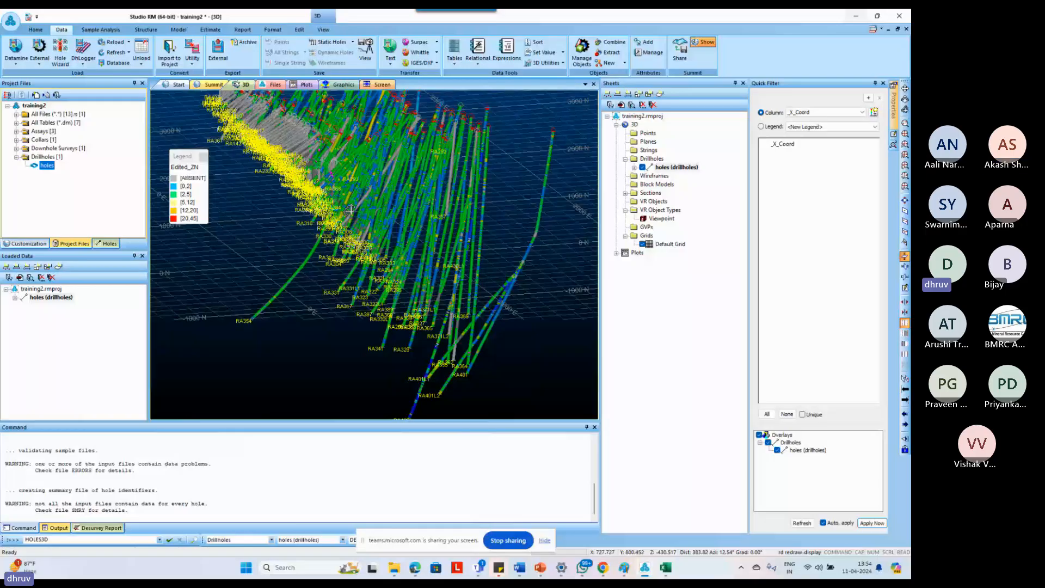
{"action": "left_click_drag", "start_coordinate": [350, 210], "coordinate": [416, 266]}
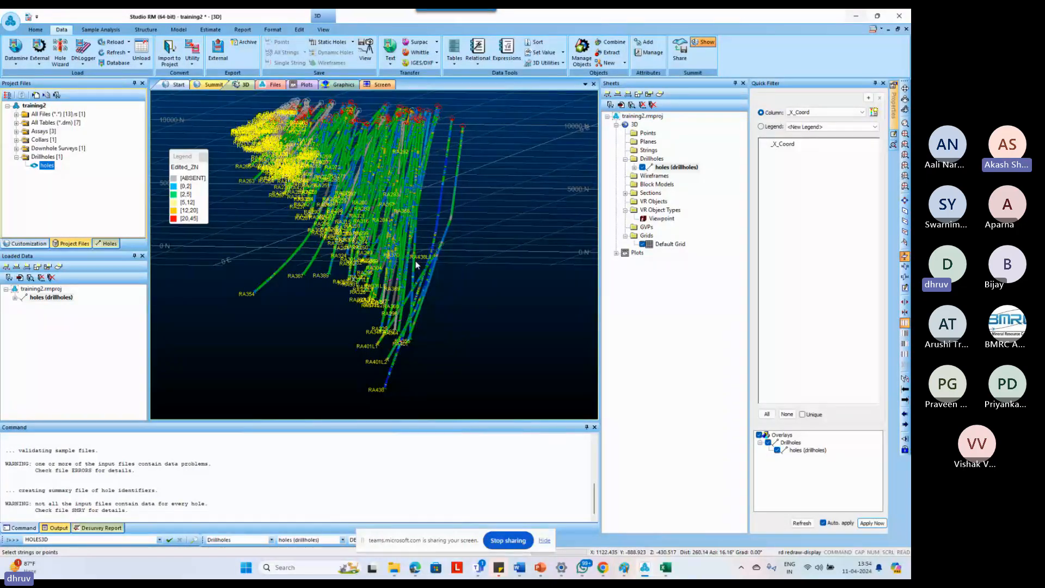
Export the drillhole template as a 3D template file named drillhole in the Training folder.
{"action": "double_click", "coordinate": [424, 173]}
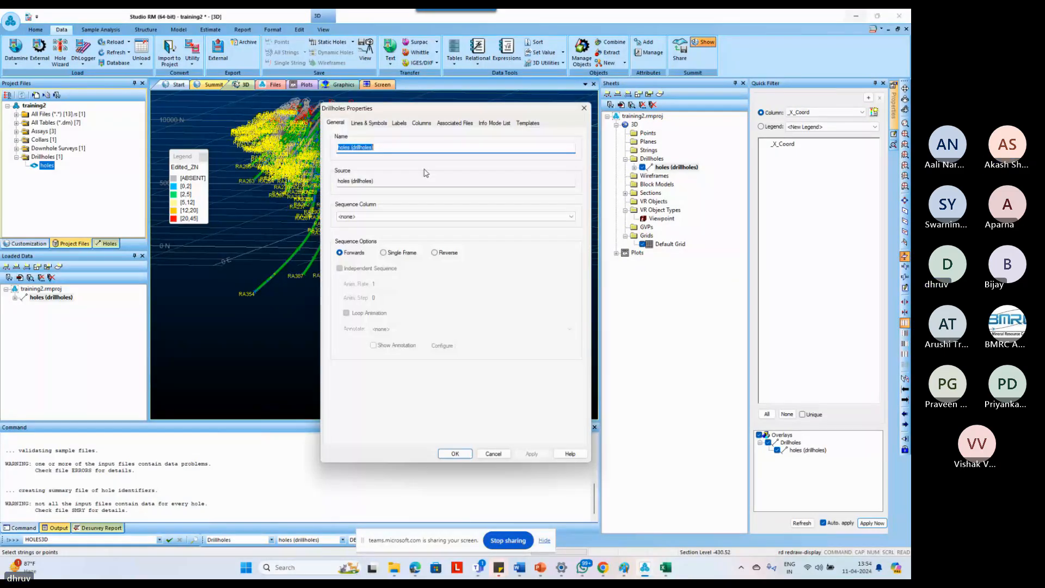
{"action": "left_click", "coordinate": [527, 123]}
{"action": "left_click", "coordinate": [348, 165]}
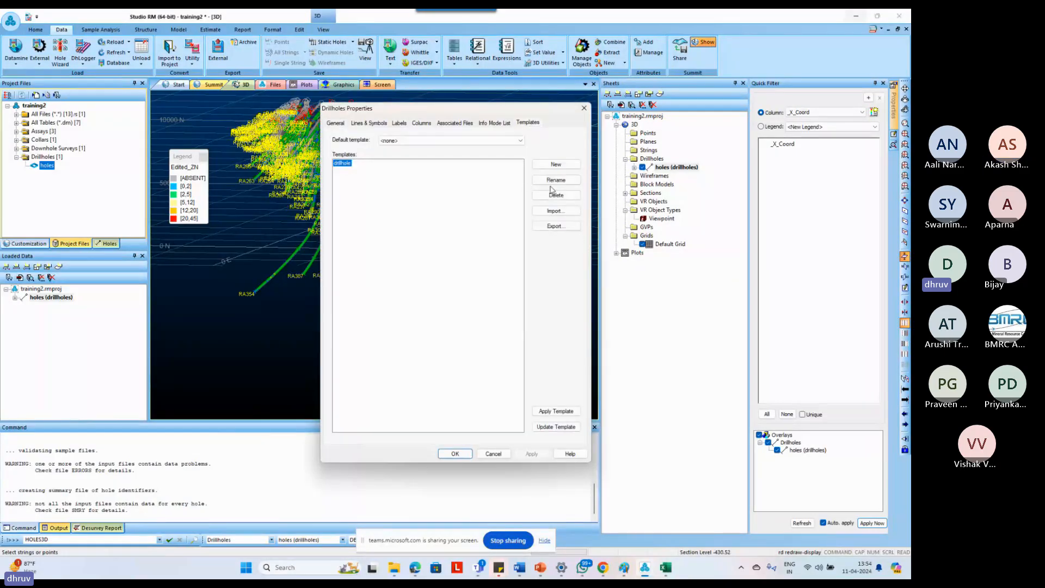
{"action": "left_click", "coordinate": [561, 226]}
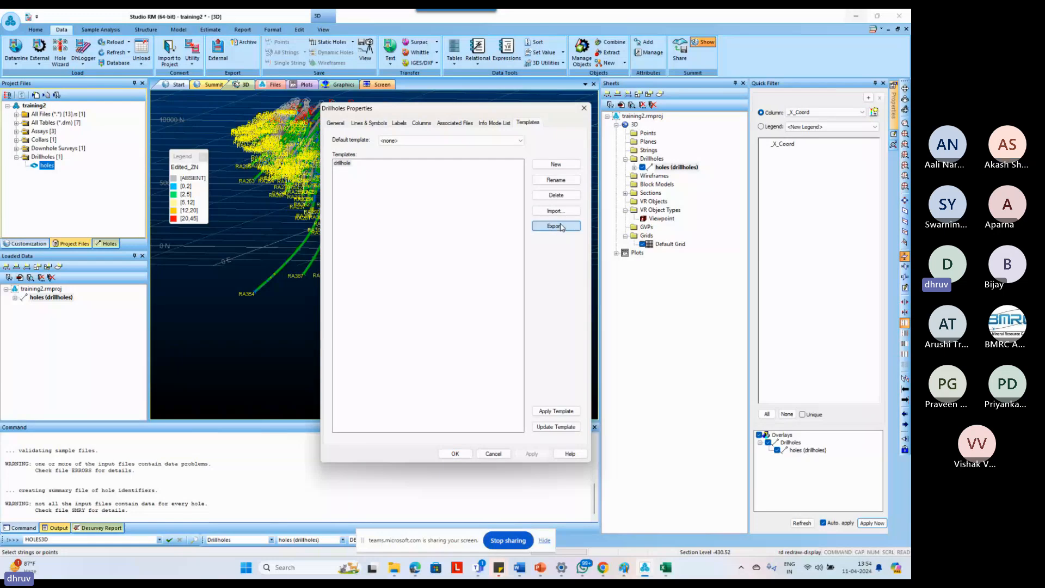
{"action": "left_click", "coordinate": [567, 229]}
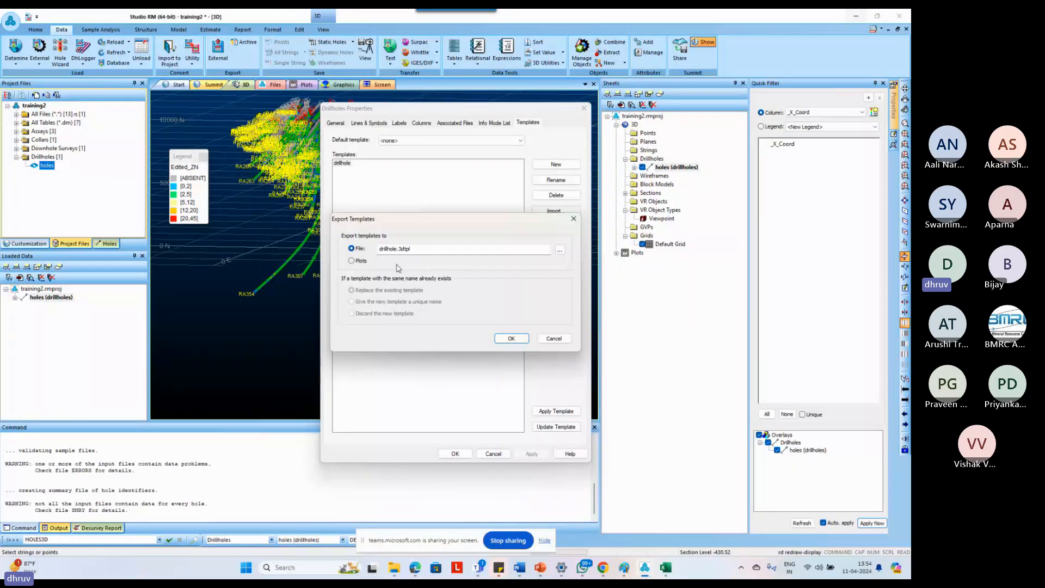
{"action": "left_click", "coordinate": [559, 249]}
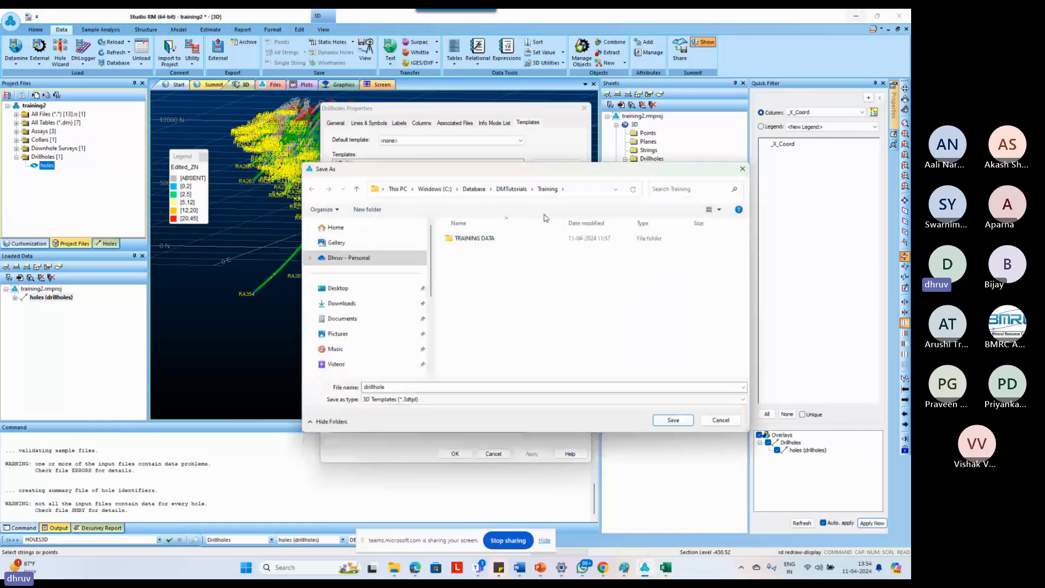
{"action": "left_click", "coordinate": [685, 419]}
Import the template from drillhole.3dtpl in the Training folder, replacing any existing template and legend of the same name.
{"action": "left_click", "coordinate": [567, 230]}
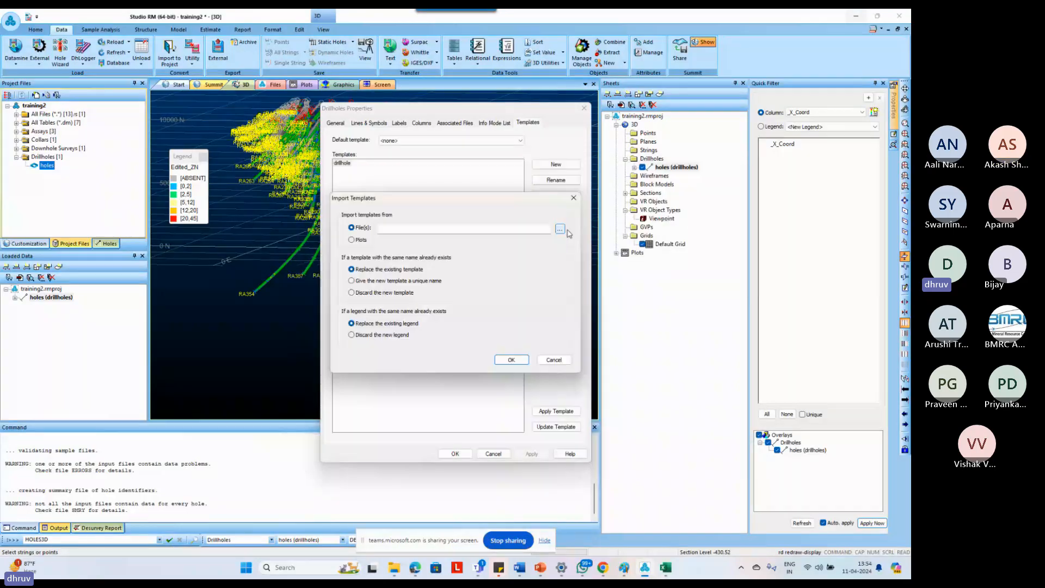
{"action": "left_click", "coordinate": [560, 229]}
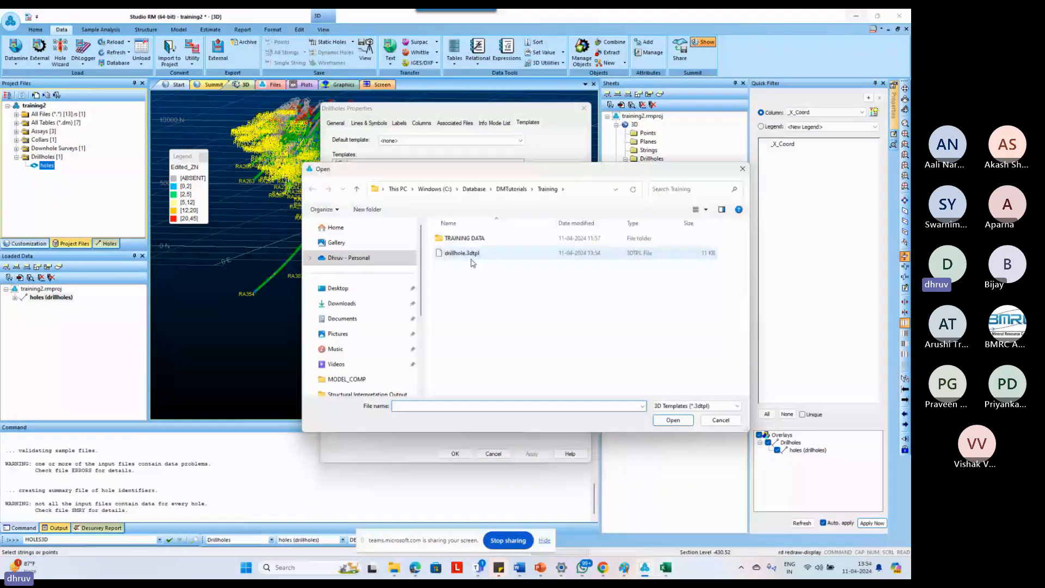
{"action": "double_click", "coordinate": [471, 258]}
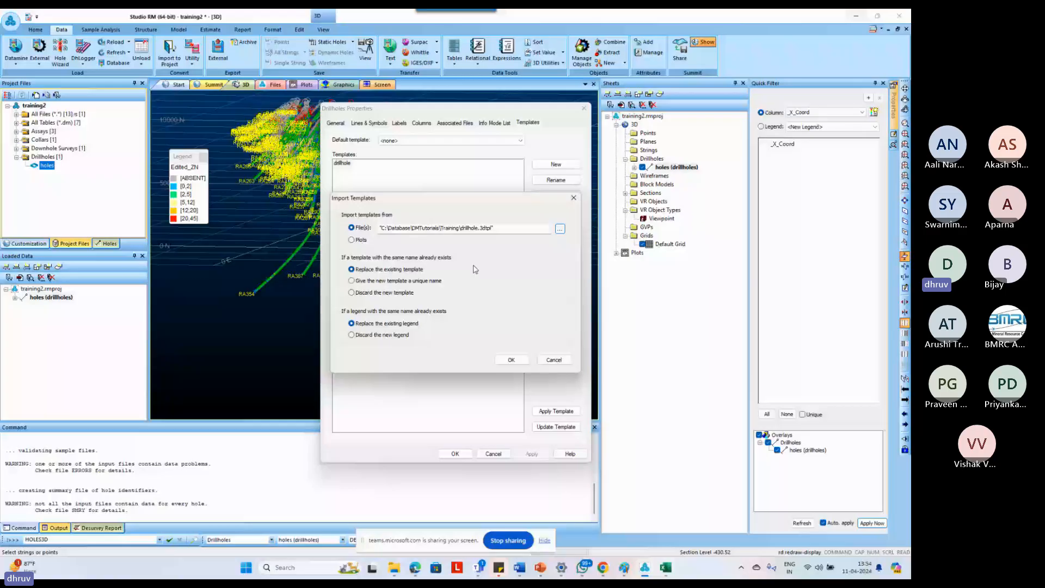
{"action": "key", "text": "Return"}
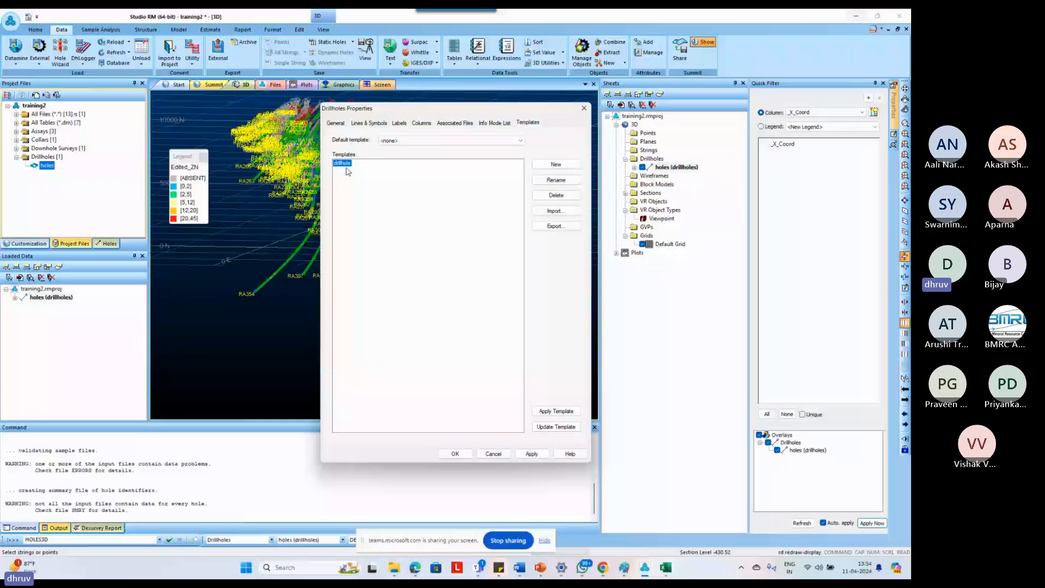
{"action": "left_click", "coordinate": [393, 243]}
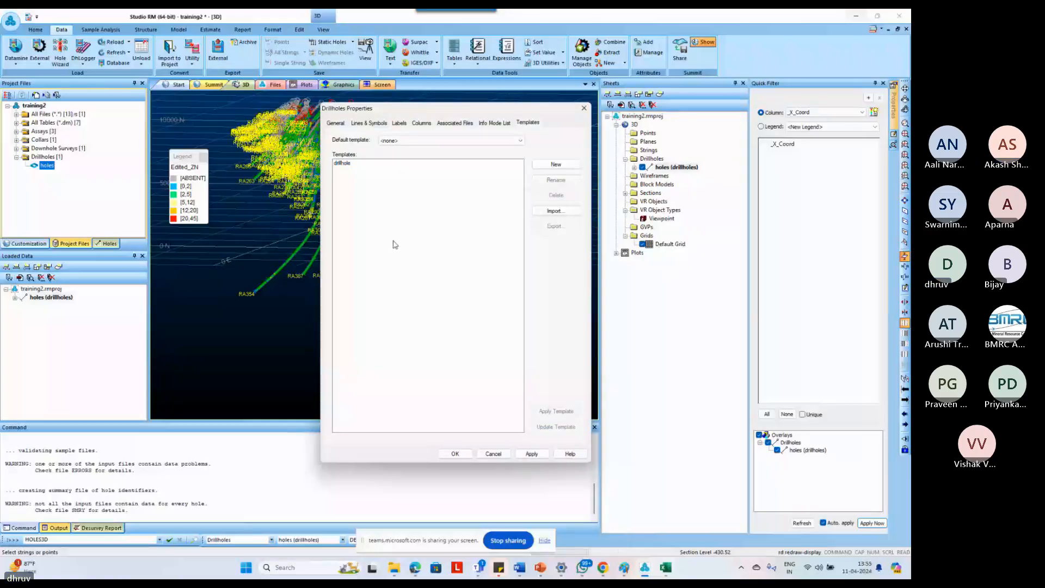
{"action": "left_click", "coordinate": [346, 164]}
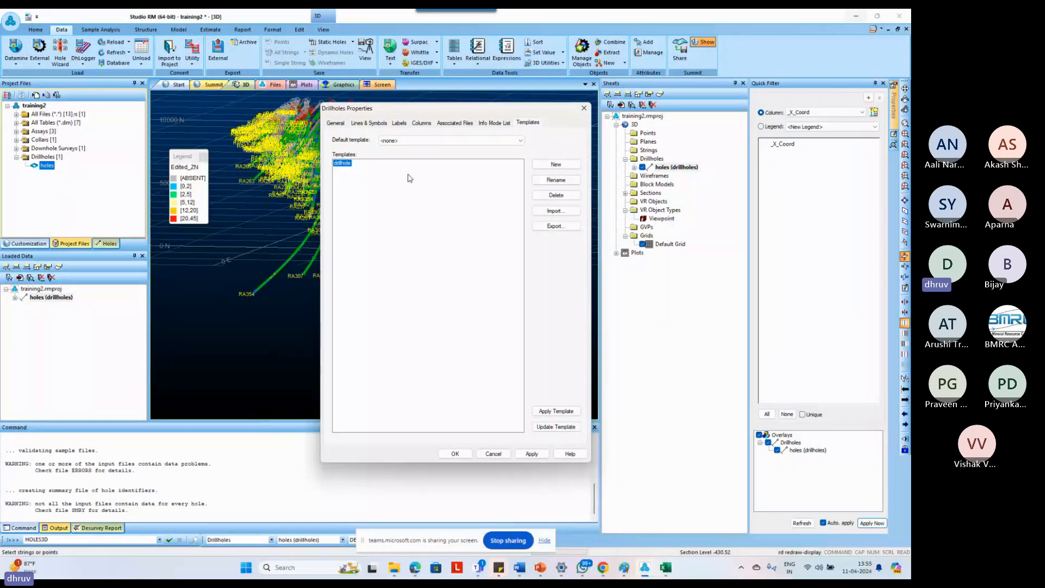
{"action": "left_click", "coordinate": [411, 205]}
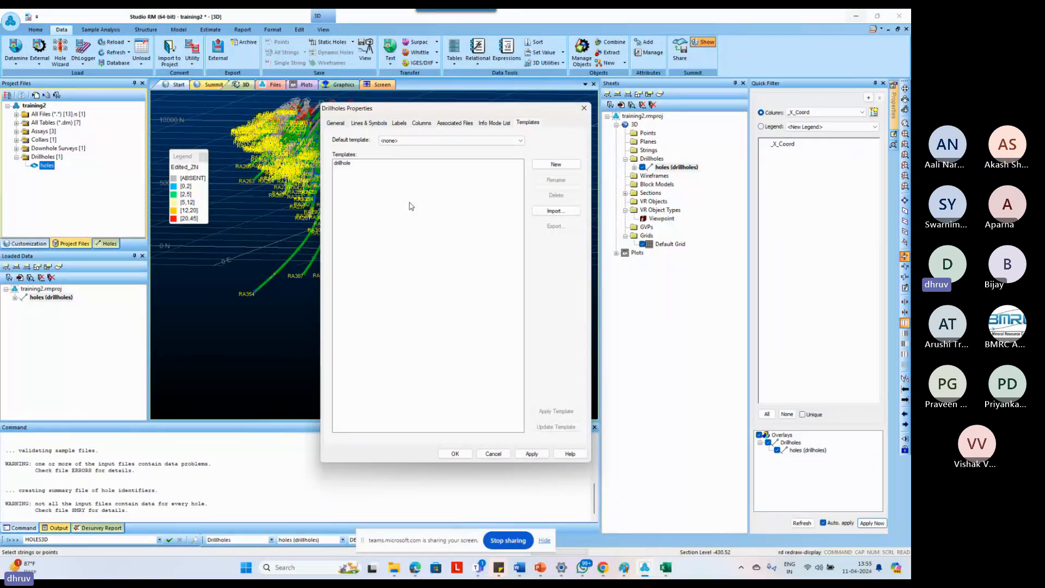
Set drillhole as the default template for drillholes, then unload all data and reload the holes.
{"action": "left_click_drag", "start_coordinate": [409, 108], "coordinate": [515, 108]}
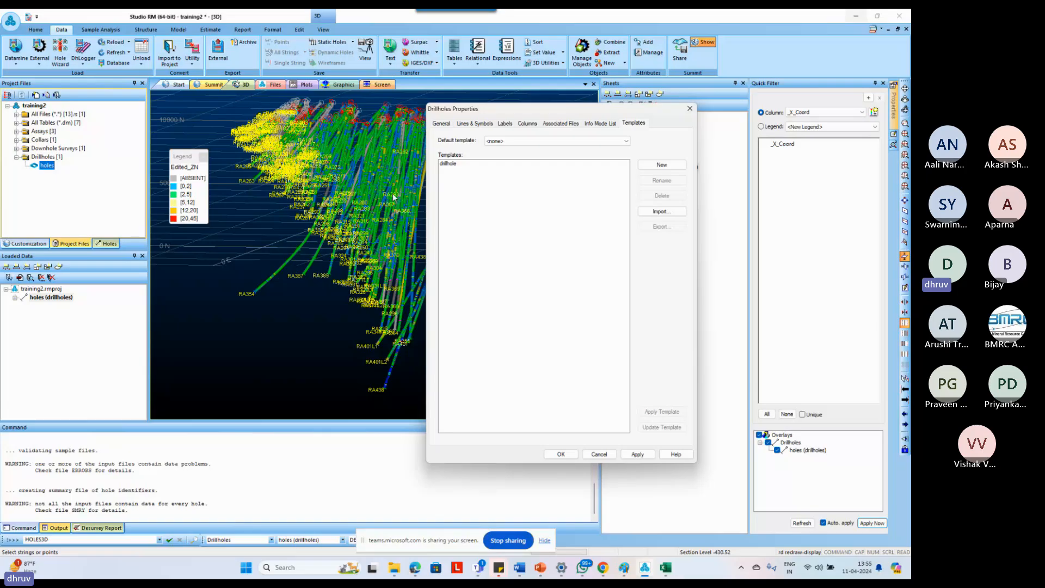
{"action": "left_click", "coordinate": [524, 141]}
{"action": "left_click", "coordinate": [526, 155]}
{"action": "left_click", "coordinate": [626, 454]}
{"action": "left_click", "coordinate": [566, 453]}
{"action": "left_click", "coordinate": [51, 277]}
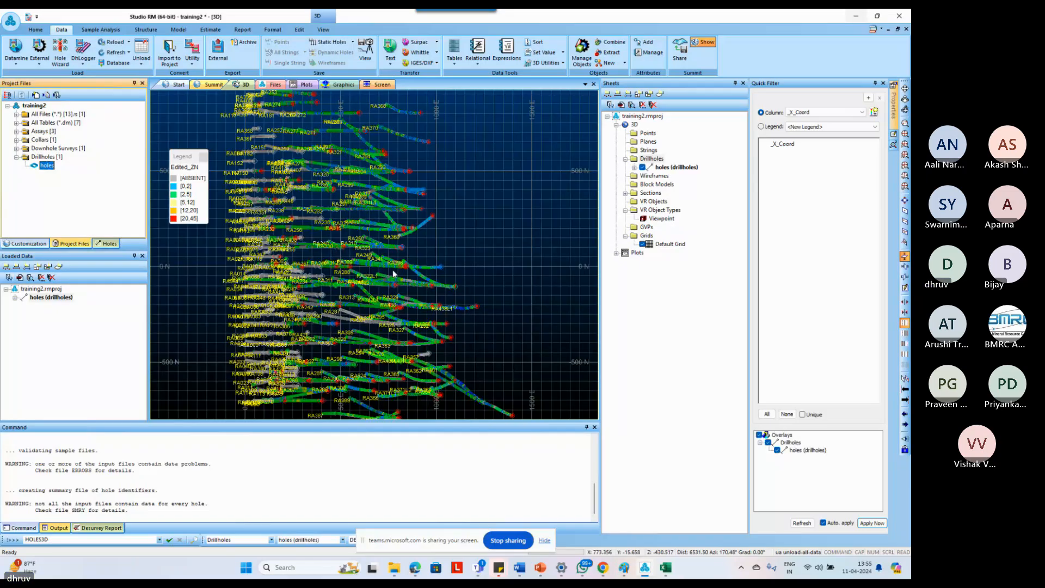
Examine the formatted drillholes in 3D and move the Edited_ZN legend clear of the 3D view.
{"action": "left_click_drag", "start_coordinate": [393, 270], "coordinate": [359, 257]}
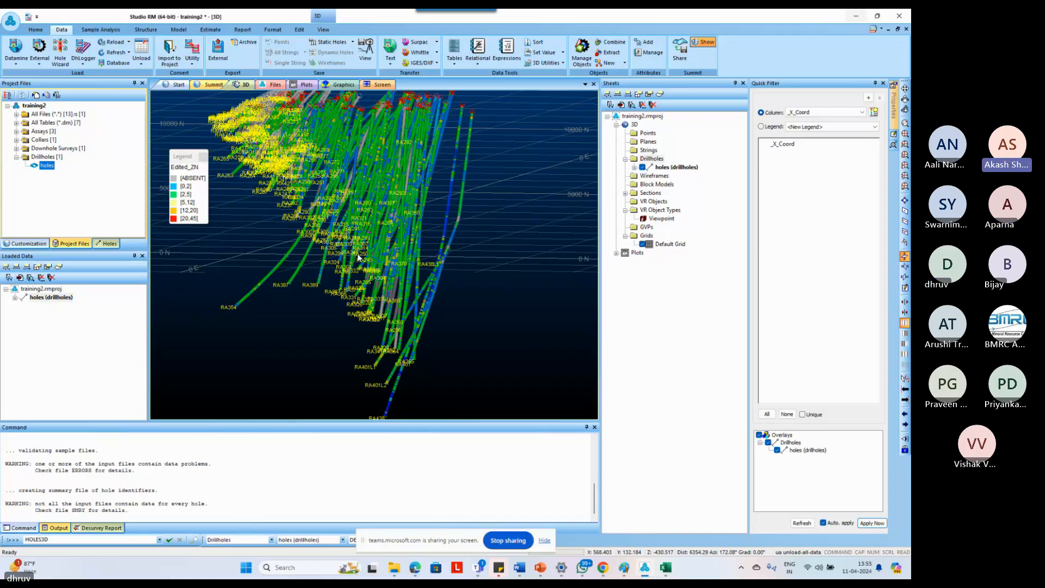
{"action": "scroll", "coordinate": [484, 228], "scroll_direction": "down", "scroll_amount": 3}
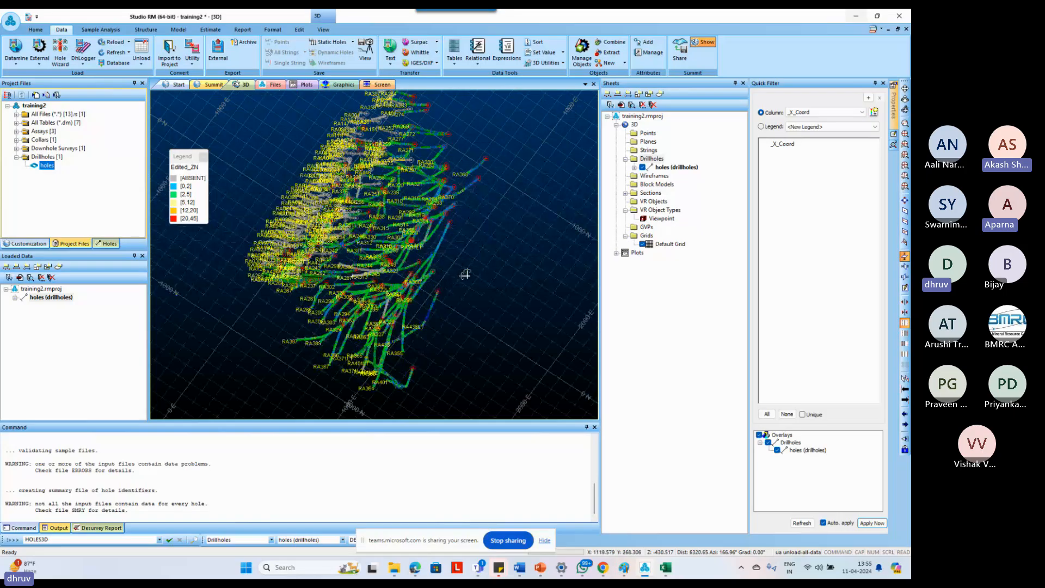
{"action": "left_click_drag", "start_coordinate": [465, 273], "coordinate": [379, 125]}
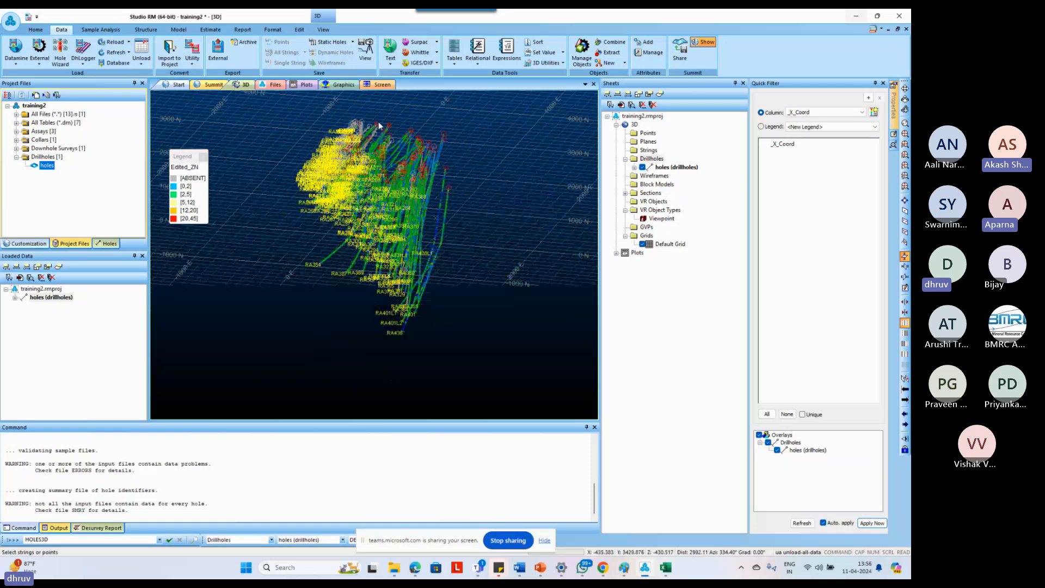
{"action": "scroll", "coordinate": [356, 193], "scroll_direction": "up", "scroll_amount": 5}
{"action": "left_click_drag", "start_coordinate": [356, 192], "coordinate": [202, 167]}
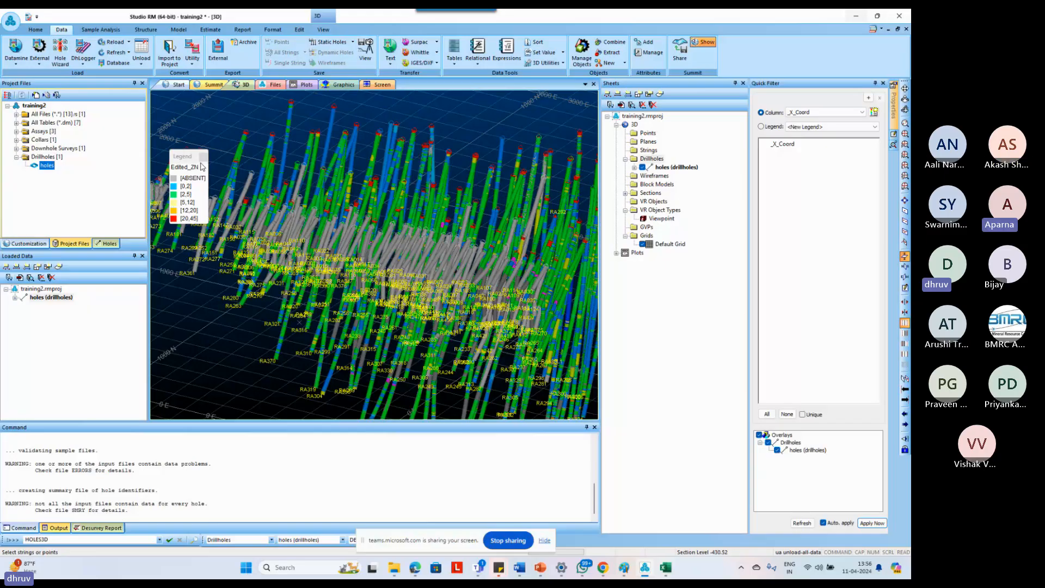
{"action": "left_click_drag", "start_coordinate": [201, 167], "coordinate": [688, 326]}
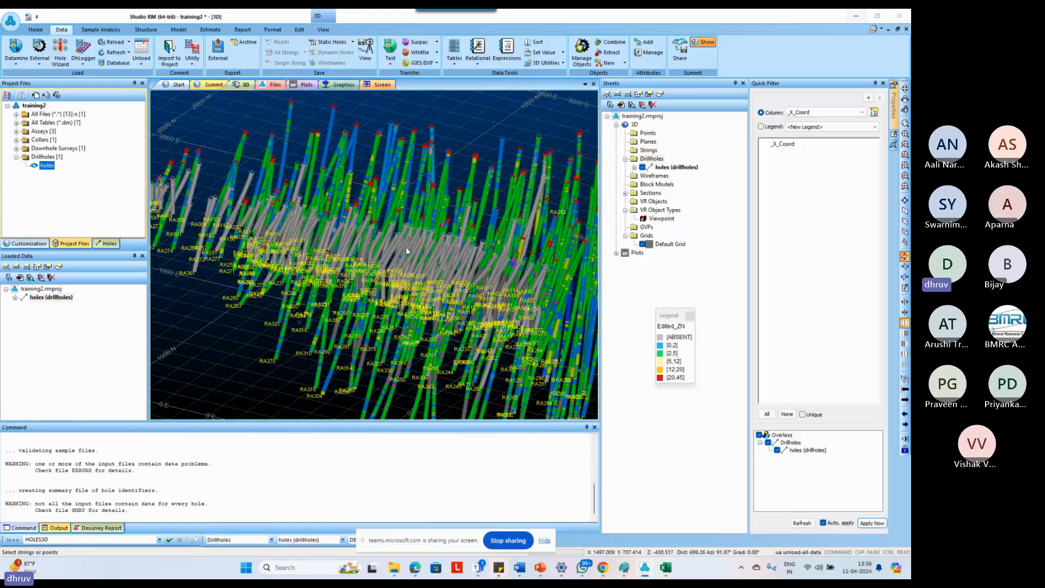
Define a plane by one point among the drillholes with Horizontal orientation and look closely at the coloured hole intervals.
{"action": "left_click_drag", "start_coordinate": [407, 251], "coordinate": [283, 326]}
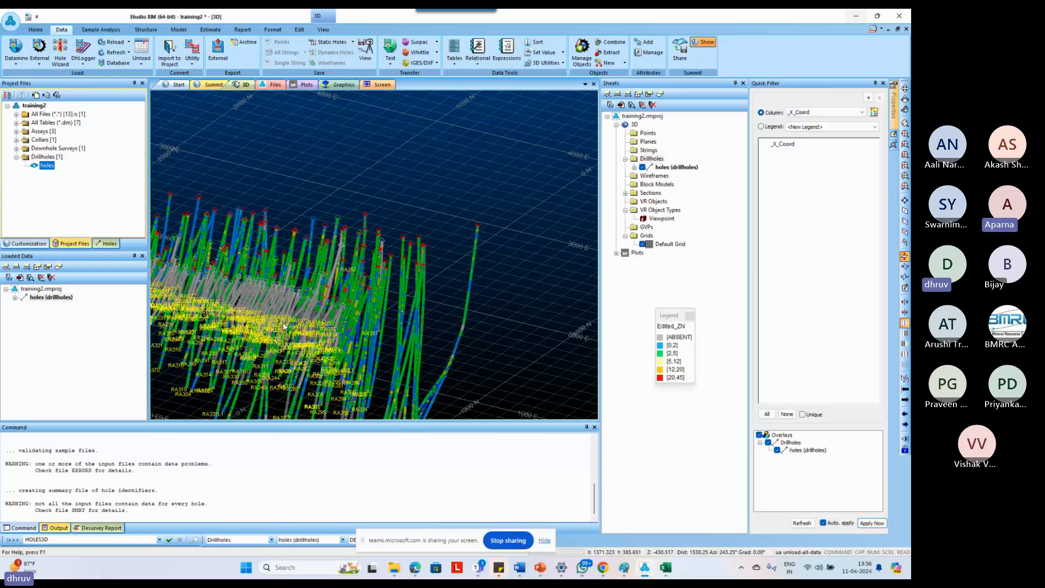
{"action": "scroll", "coordinate": [448, 282], "scroll_direction": "up", "scroll_amount": 3}
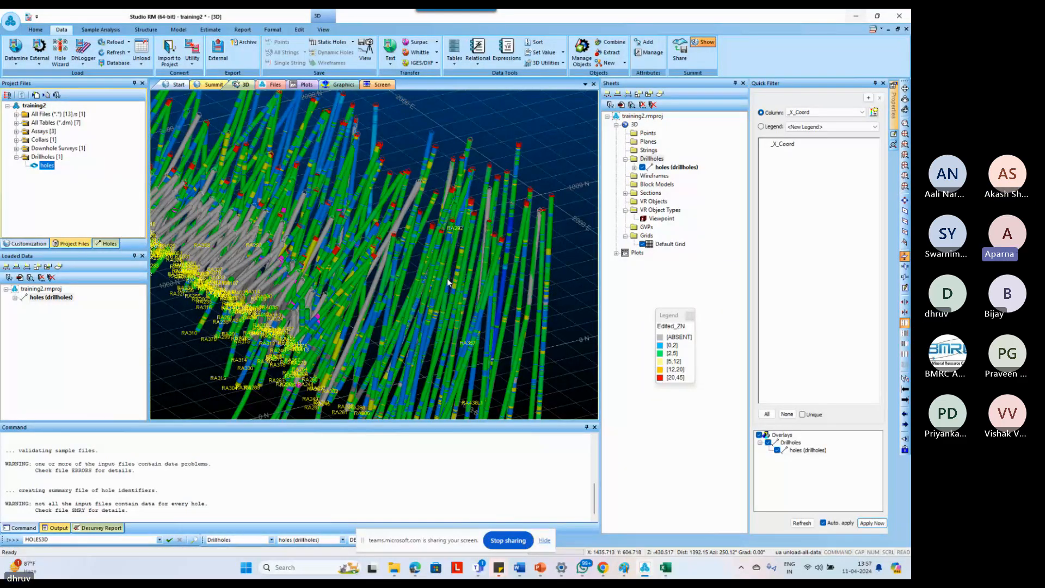
{"action": "left_click_drag", "start_coordinate": [447, 282], "coordinate": [403, 268]}
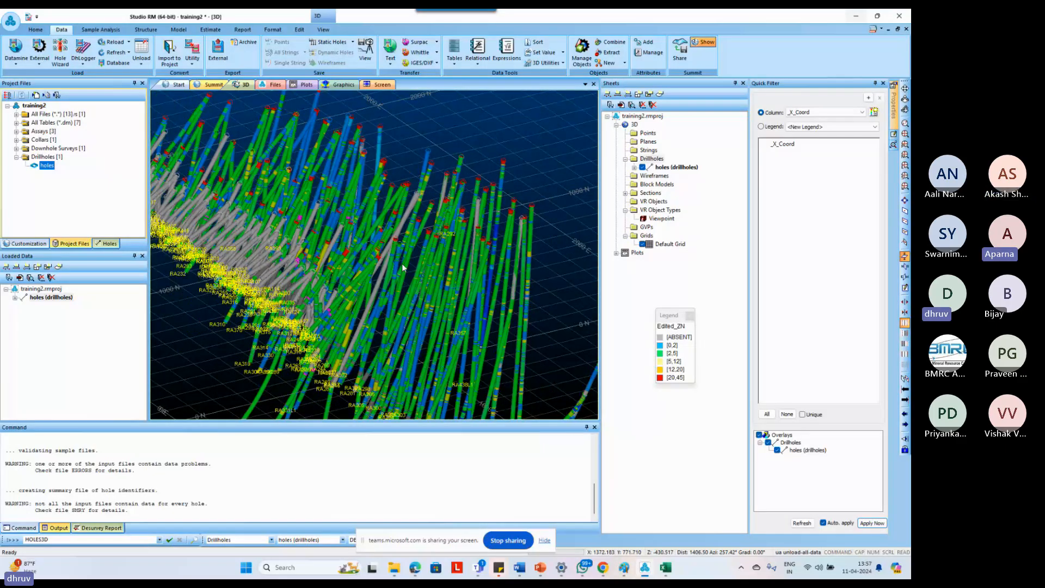
{"action": "scroll", "coordinate": [403, 268], "scroll_direction": "down", "scroll_amount": 3}
{"action": "key", "text": "1"}
{"action": "left_click", "coordinate": [403, 267]}
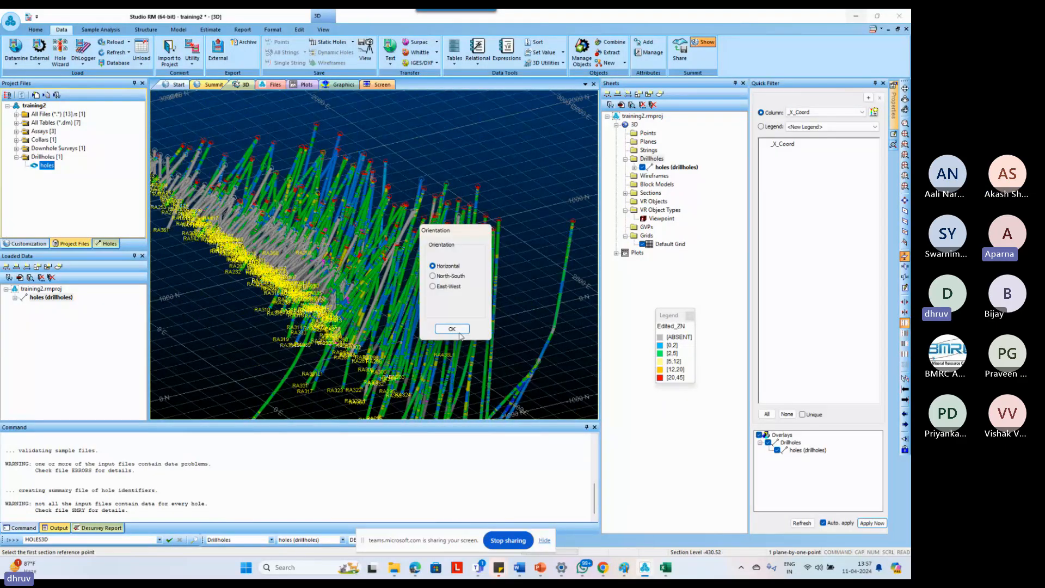
{"action": "left_click", "coordinate": [459, 331]}
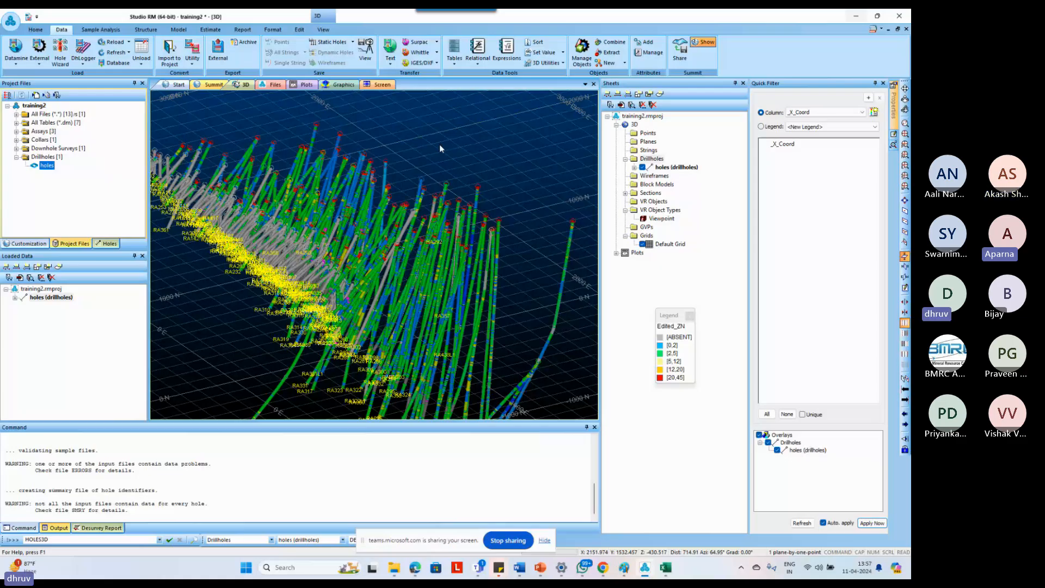
{"action": "left_click", "coordinate": [506, 153]}
{"action": "scroll", "coordinate": [419, 302], "scroll_direction": "up", "scroll_amount": 2}
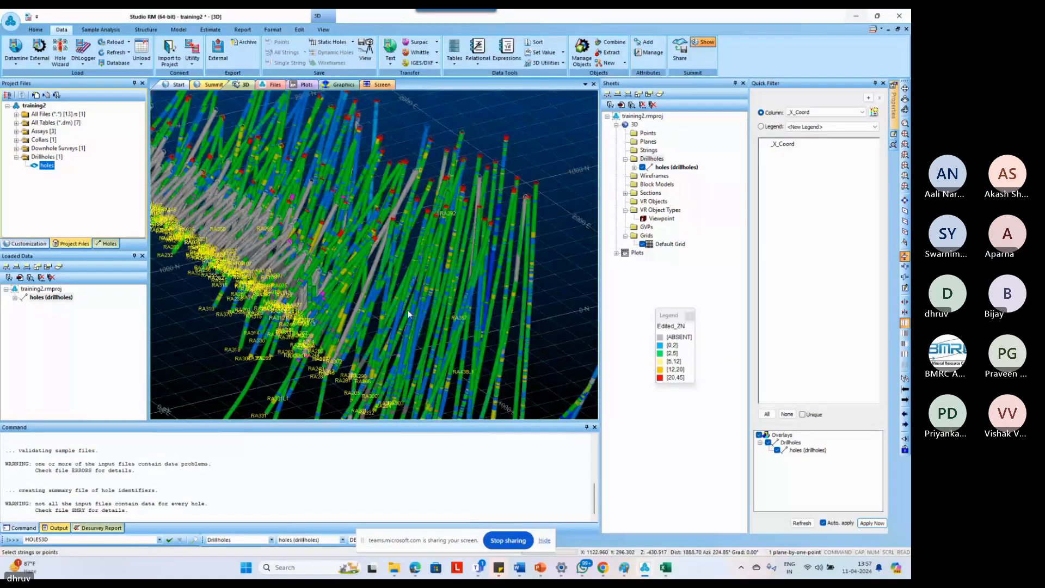
{"action": "scroll", "coordinate": [412, 296], "scroll_direction": "up", "scroll_amount": 2}
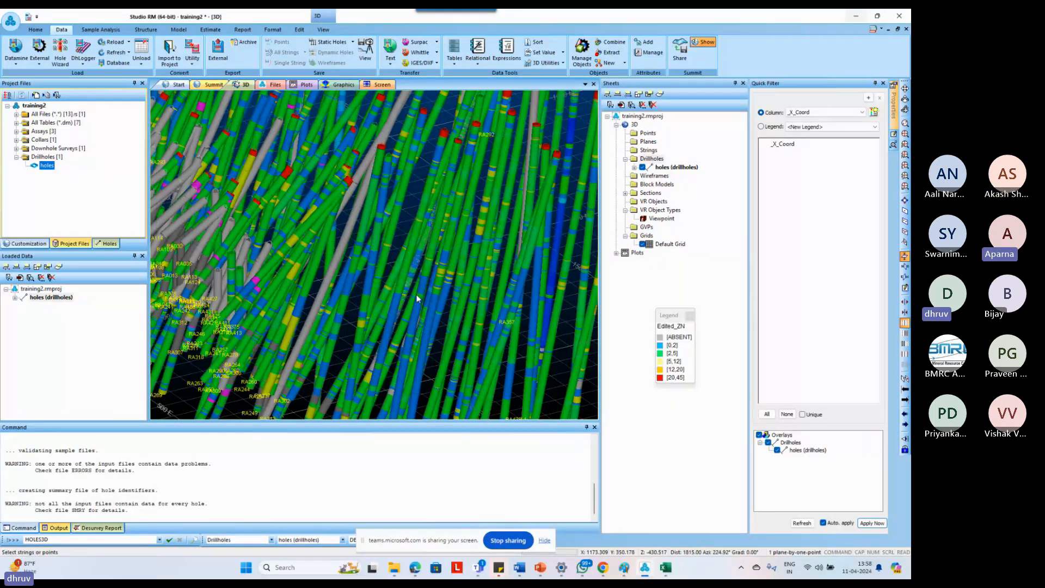
Open the holes table in the Datamine Table Editor, maximize it and bring up its column definitions.
{"action": "double_click", "coordinate": [46, 166]}
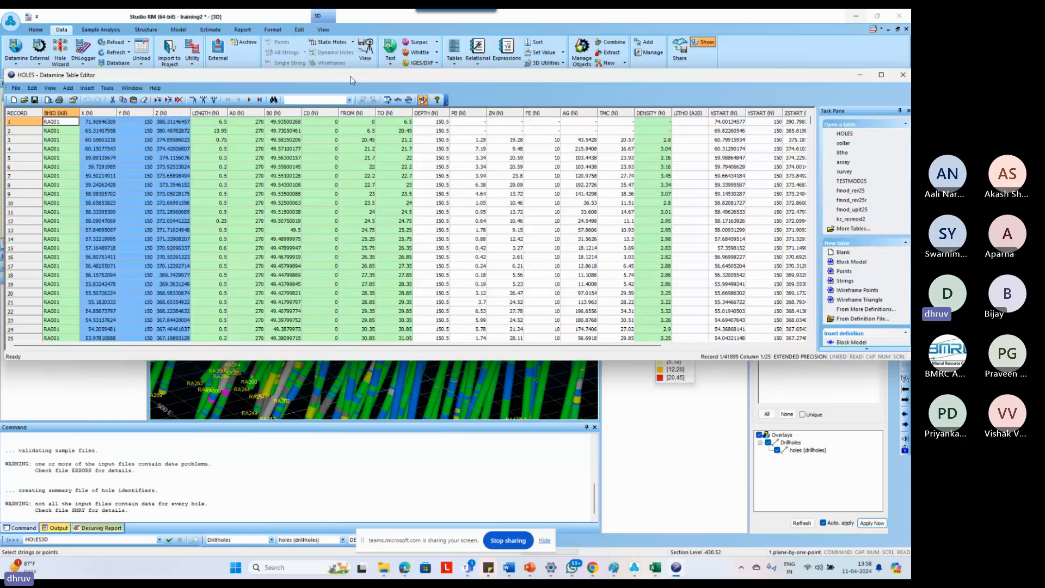
{"action": "double_click", "coordinate": [350, 80]}
{"action": "left_click", "coordinate": [384, 37]}
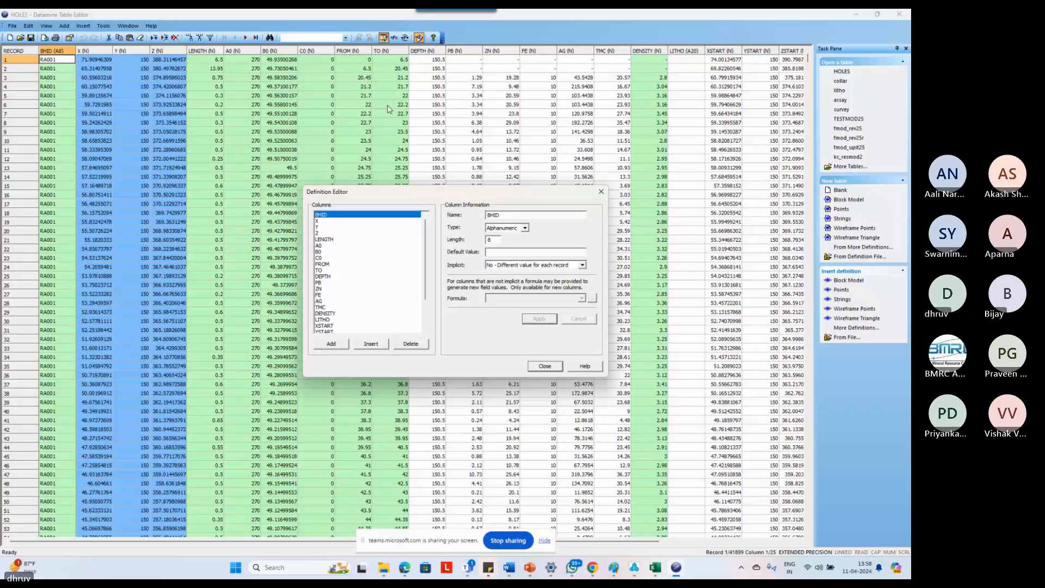
Start a new numeric column named TMC directly after the ZN column in the holes table definition.
{"action": "scroll", "coordinate": [427, 262], "scroll_direction": "down", "scroll_amount": 1}
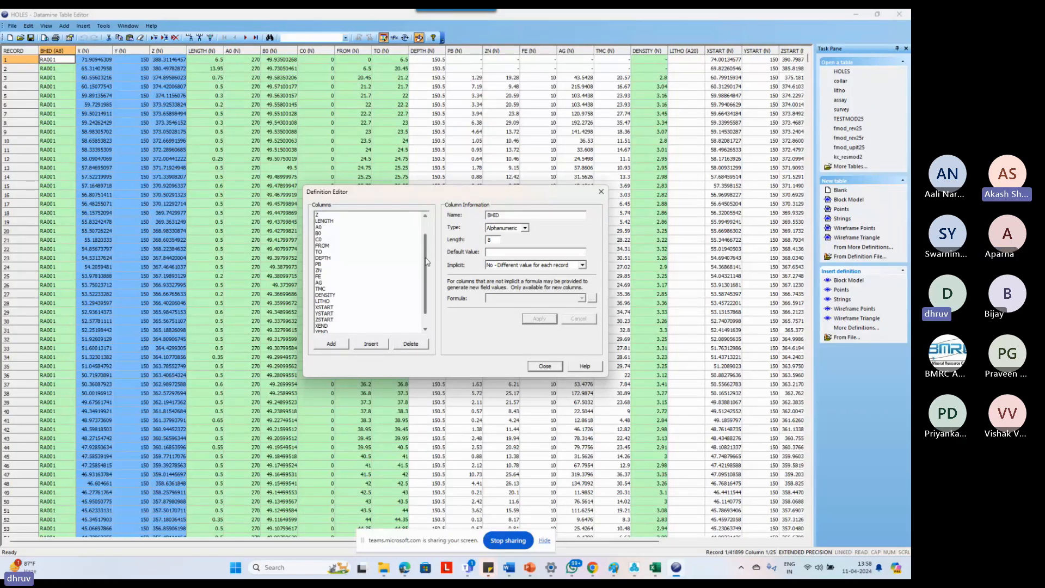
{"action": "scroll", "coordinate": [335, 256], "scroll_direction": "down", "scroll_amount": 1}
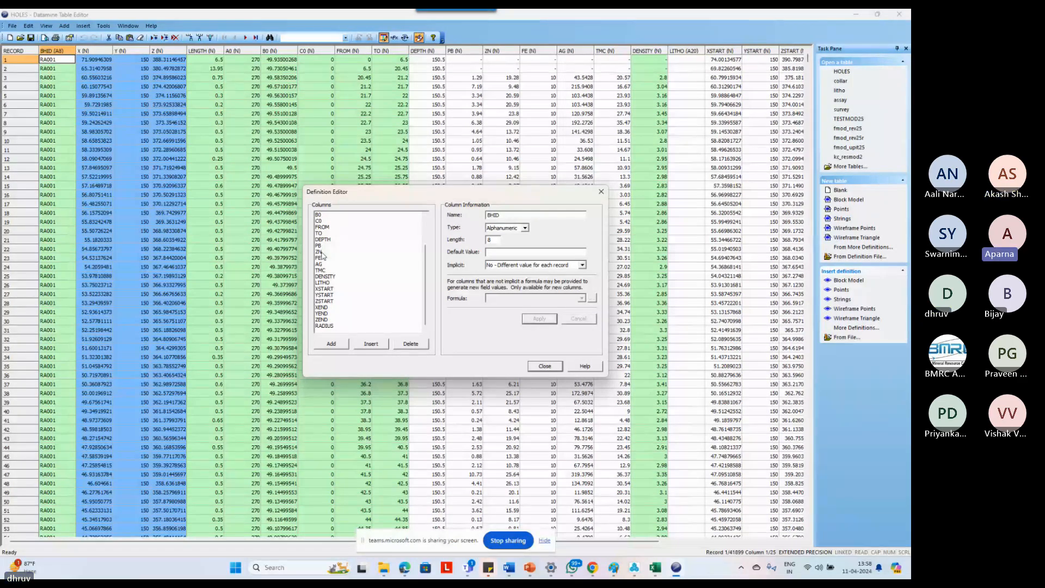
{"action": "left_click", "coordinate": [321, 252]}
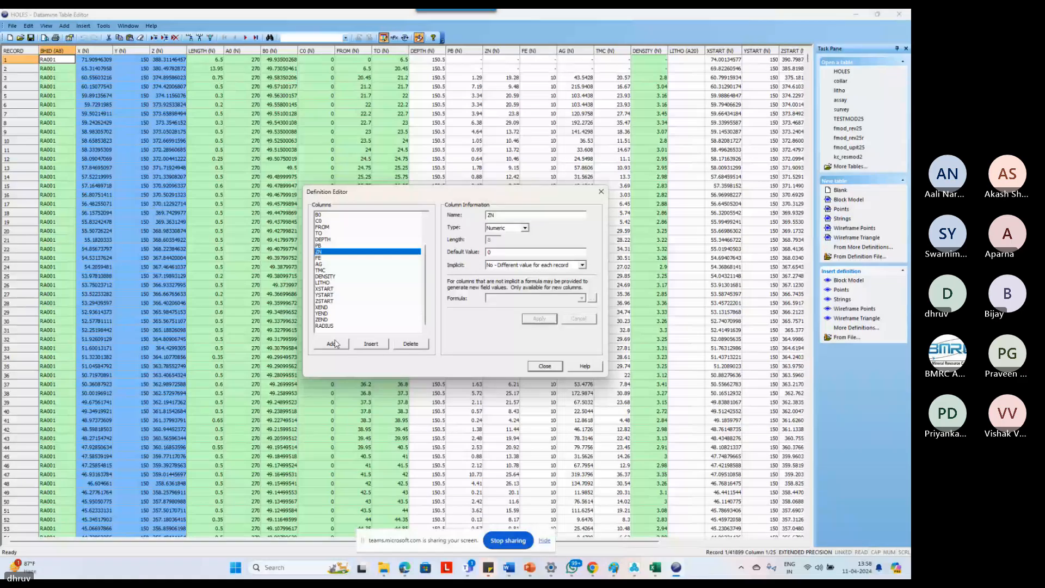
{"action": "left_click", "coordinate": [371, 343]}
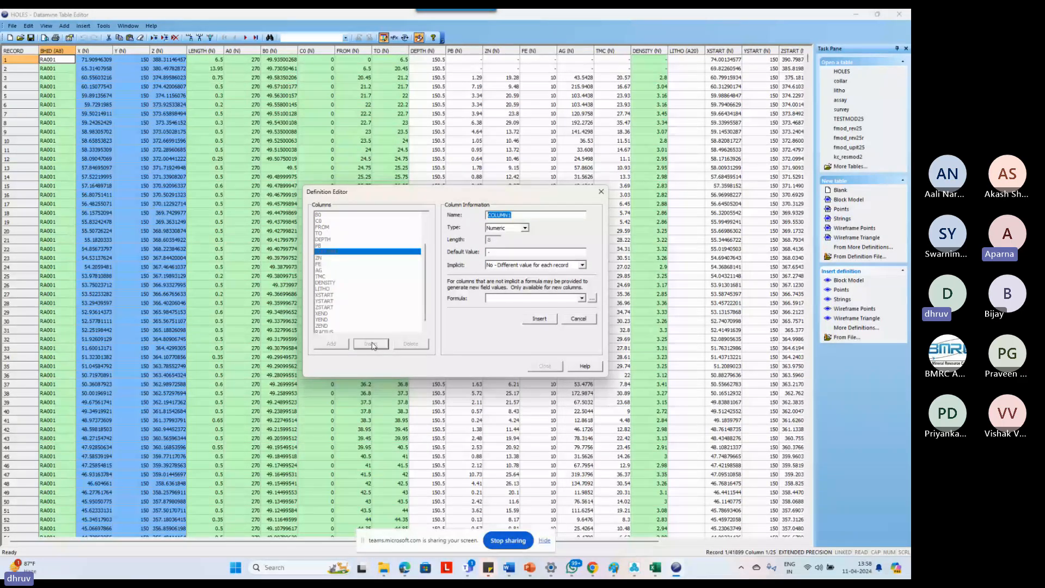
{"action": "left_click", "coordinate": [578, 319]}
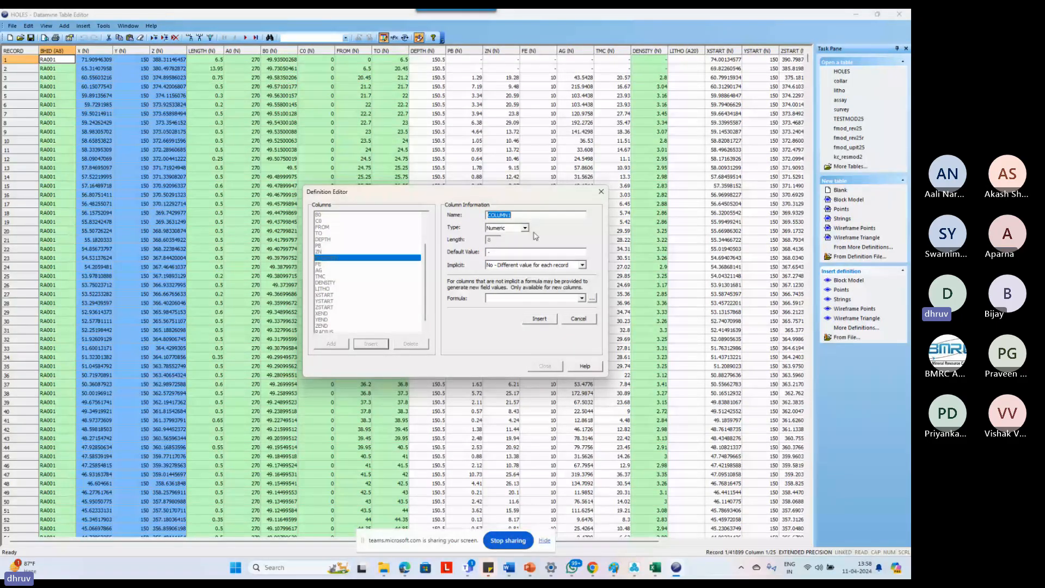
{"action": "type", "text": "TMC"}
Build the formula PB+ZN for the new column in the formula editor.
{"action": "left_click", "coordinate": [576, 299]}
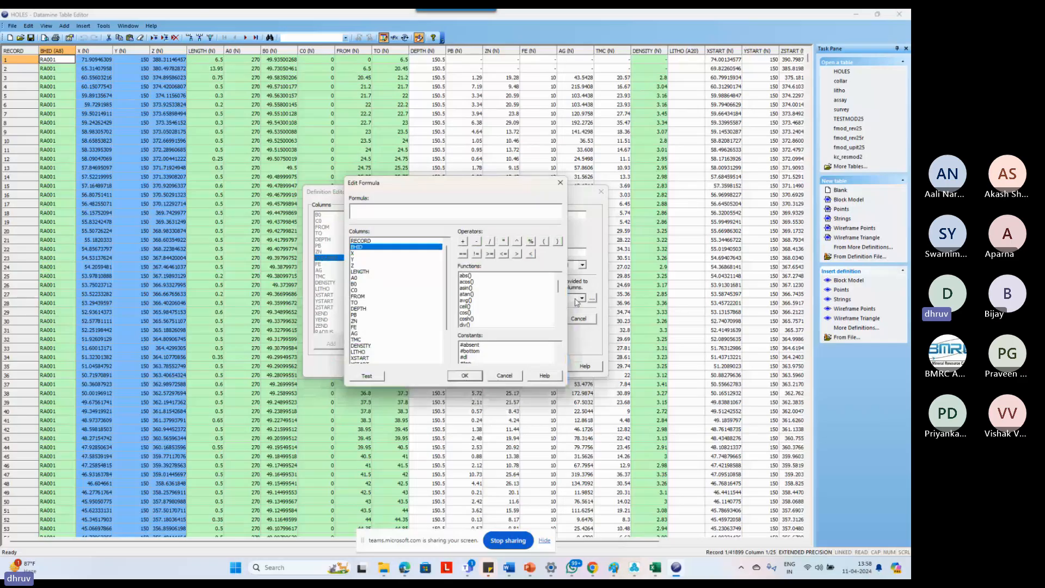
{"action": "left_click", "coordinate": [388, 210]}
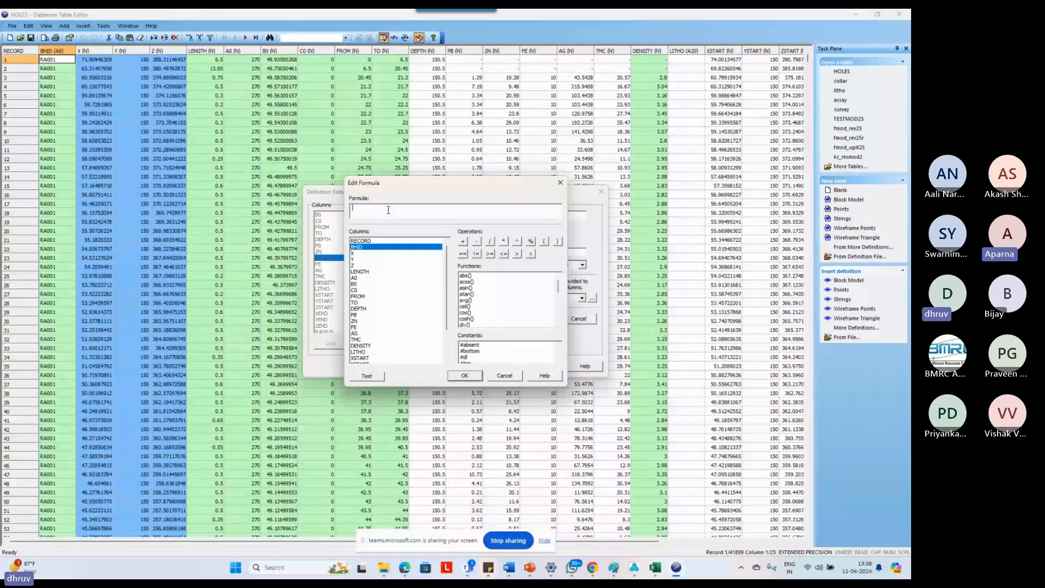
{"action": "left_click", "coordinate": [360, 314]}
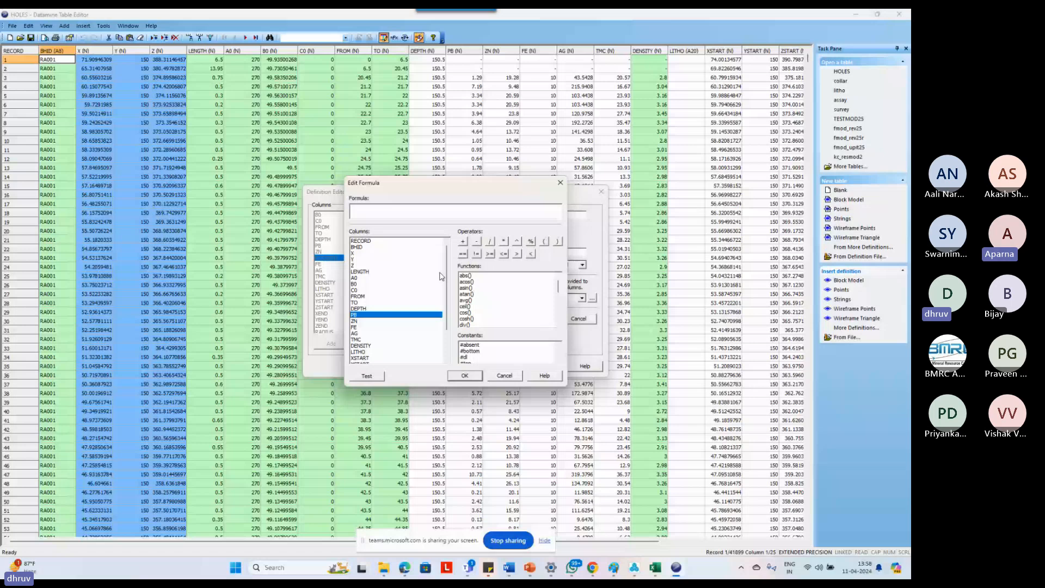
{"action": "double_click", "coordinate": [360, 315]}
{"action": "left_click", "coordinate": [463, 241]}
{"action": "left_click", "coordinate": [372, 321]}
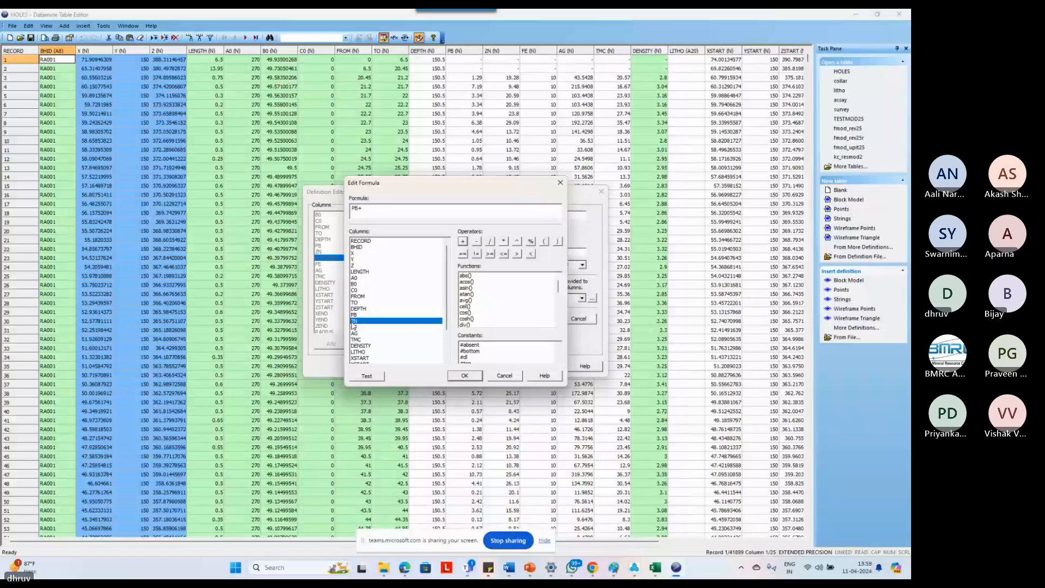
{"action": "double_click", "coordinate": [372, 321]}
Test the PB+ZN formula and dismiss all the resulting messages.
{"action": "left_click", "coordinate": [371, 378]}
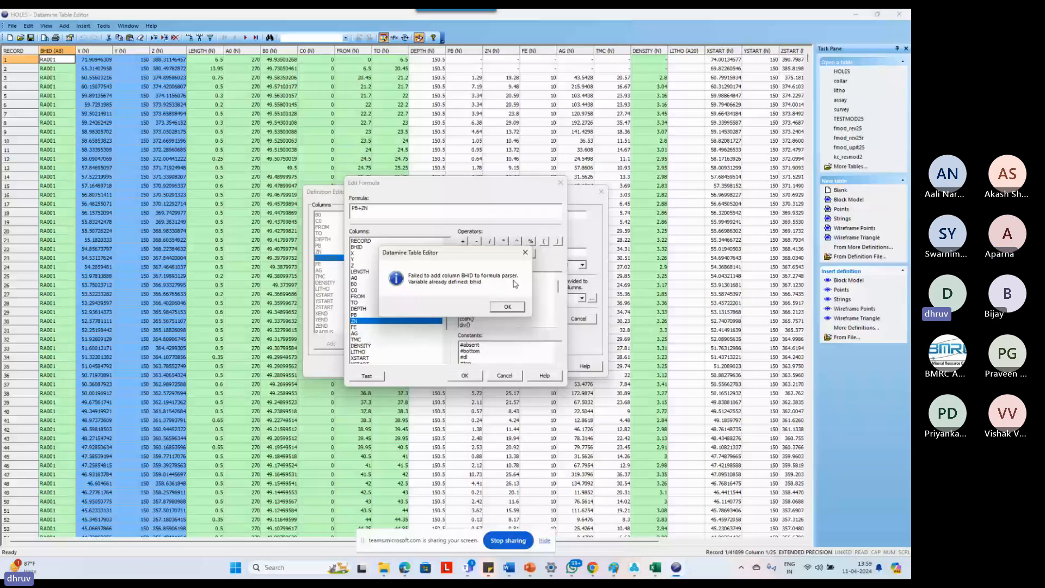
{"action": "left_click", "coordinate": [499, 307]}
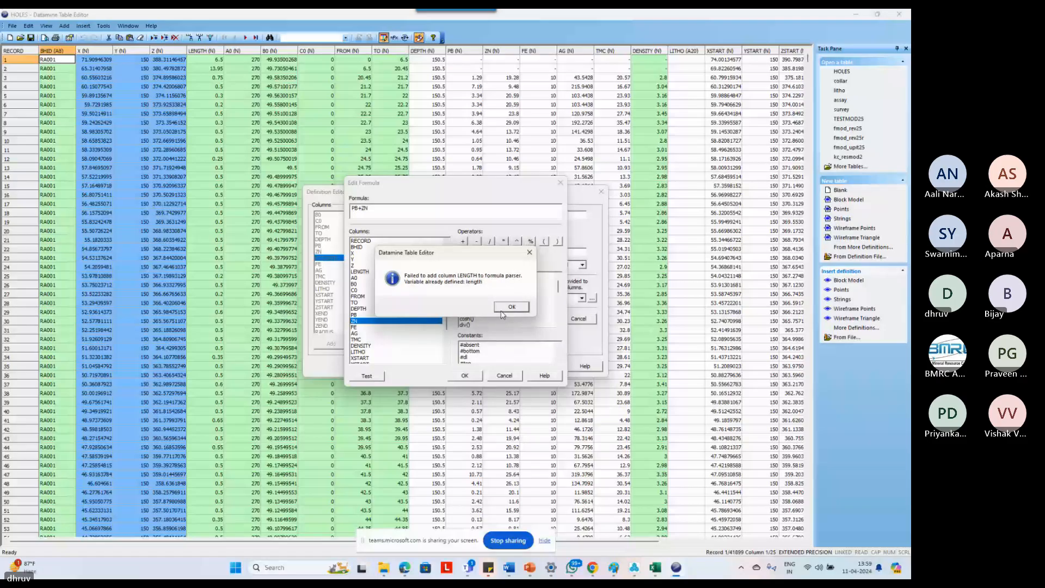
{"action": "left_click", "coordinate": [503, 309]}
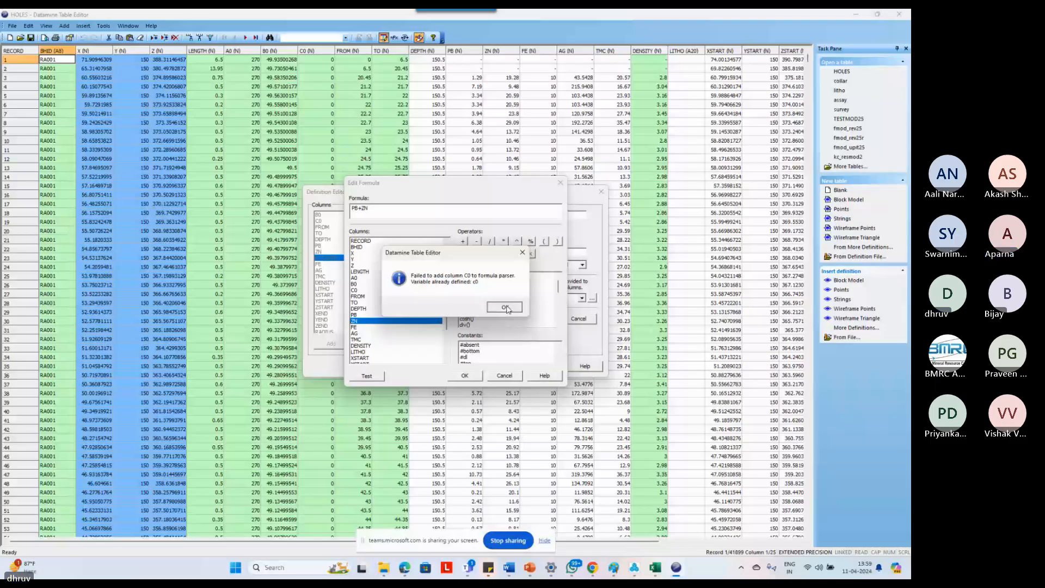
{"action": "left_click", "coordinate": [505, 309]}
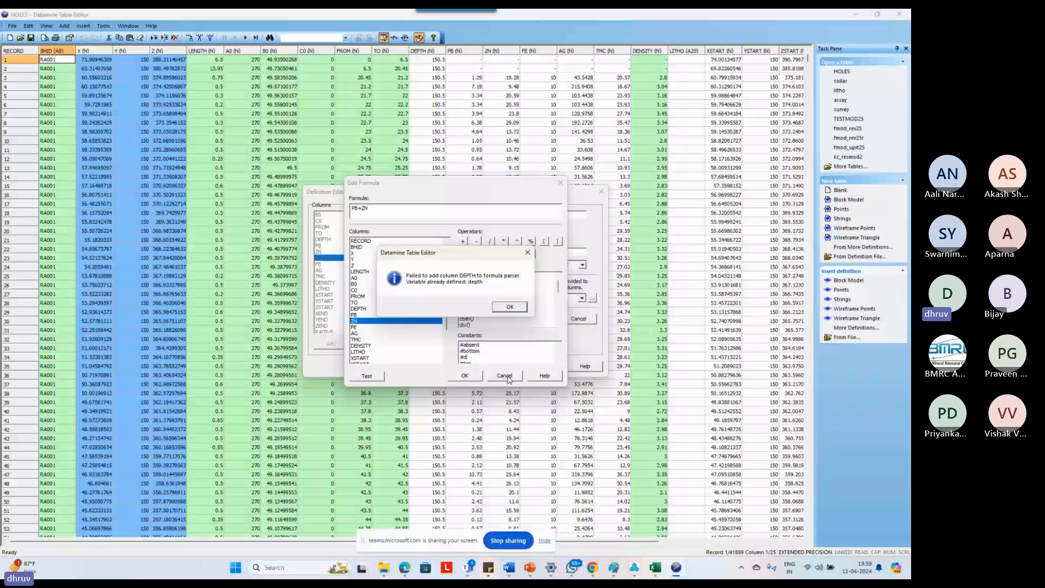
{"action": "left_click", "coordinate": [502, 307]}
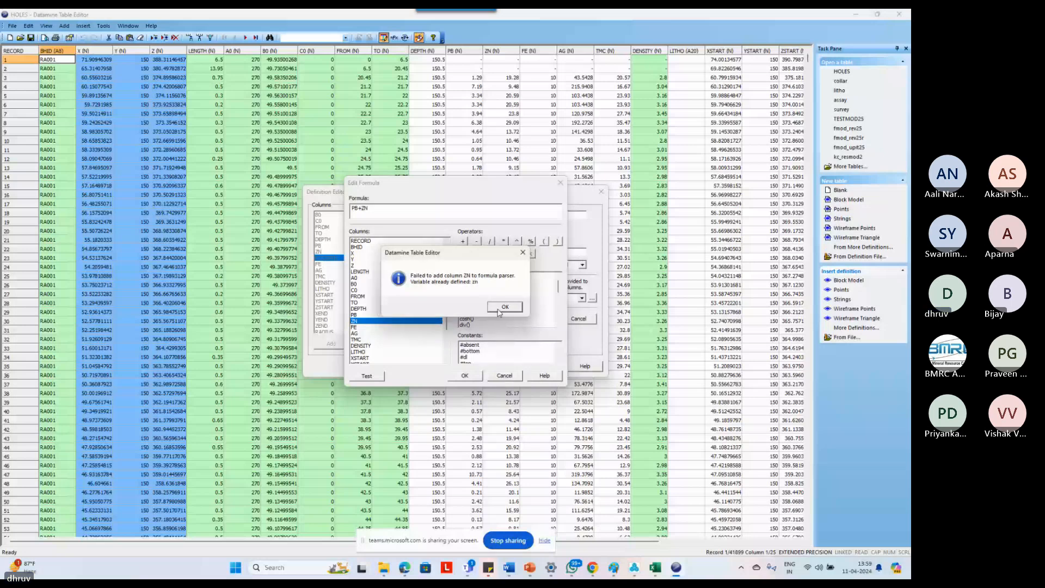
{"action": "left_click", "coordinate": [498, 308]}
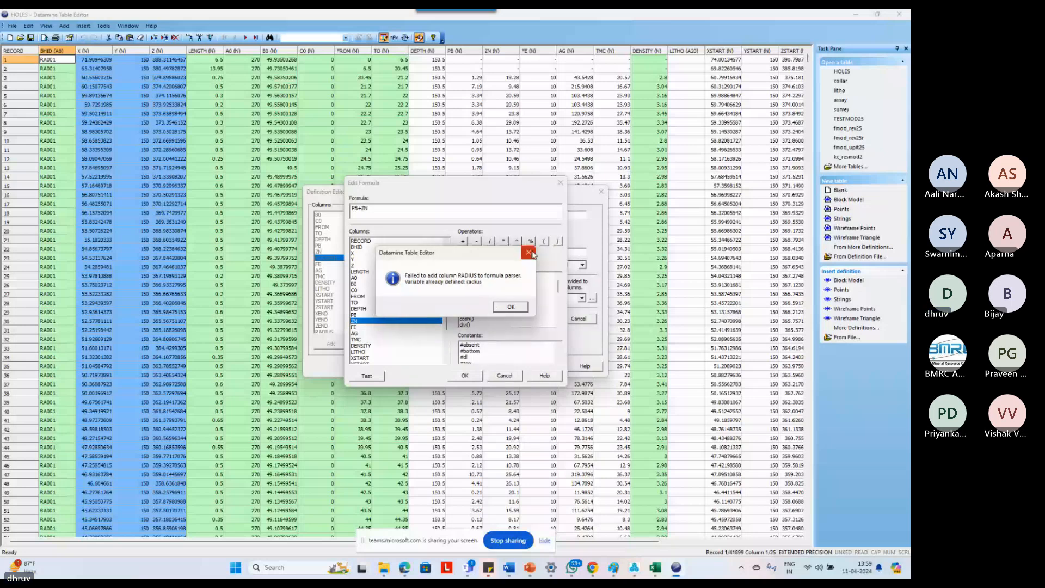
{"action": "left_click", "coordinate": [531, 253]}
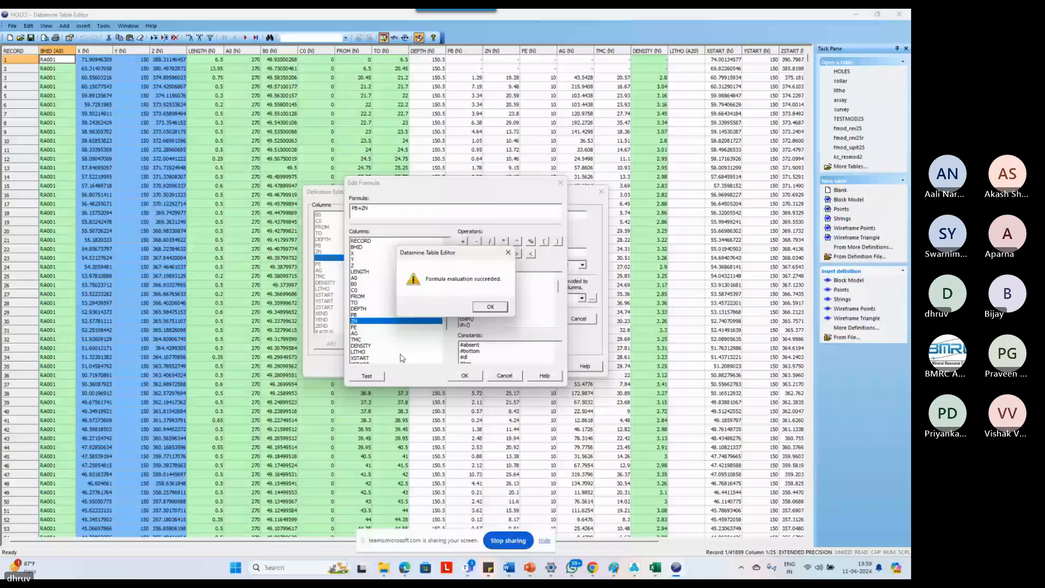
{"action": "key", "text": "Return"}
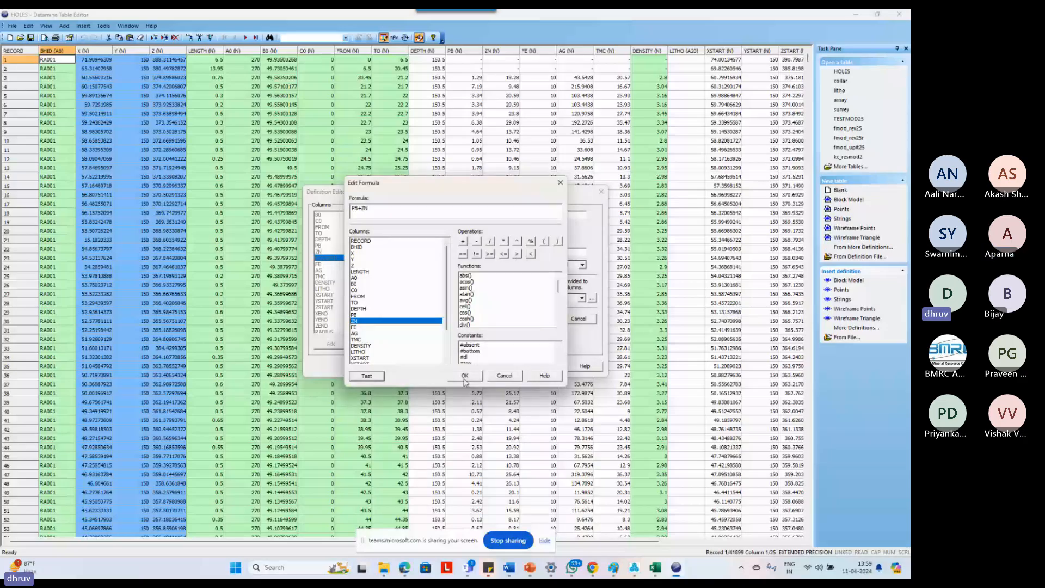
Try the formula =PB+ZN for the new TMC column, test it and dismiss all the resulting messages.
{"action": "left_click_drag", "start_coordinate": [383, 183], "coordinate": [470, 184]}
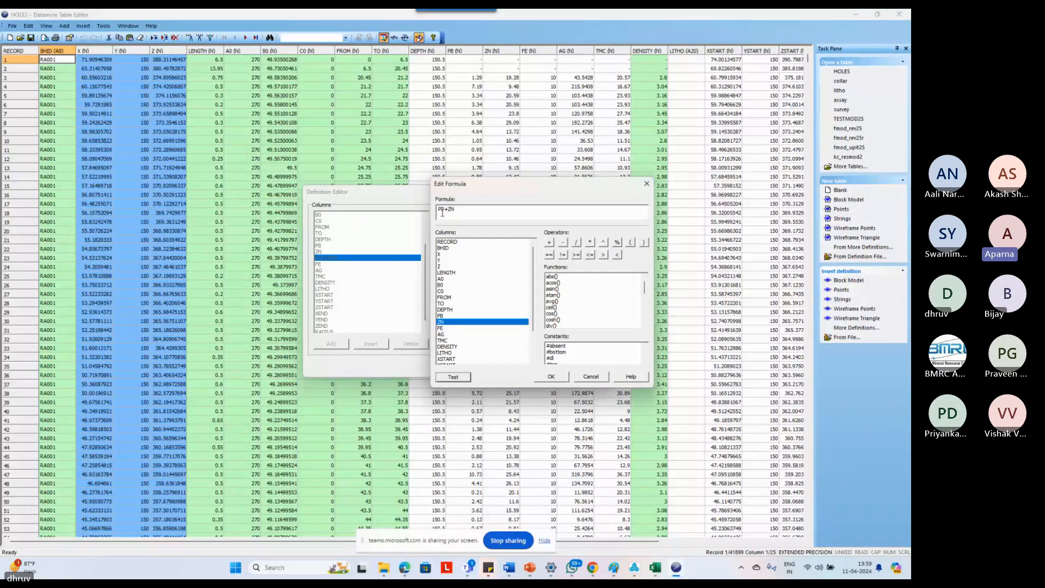
{"action": "mouse_move", "coordinate": [532, 305]}
{"action": "left_mouse_down"}
{"action": "mouse_move", "coordinate": [530, 336]}
{"action": "mouse_move", "coordinate": [536, 297]}
{"action": "left_mouse_up"}
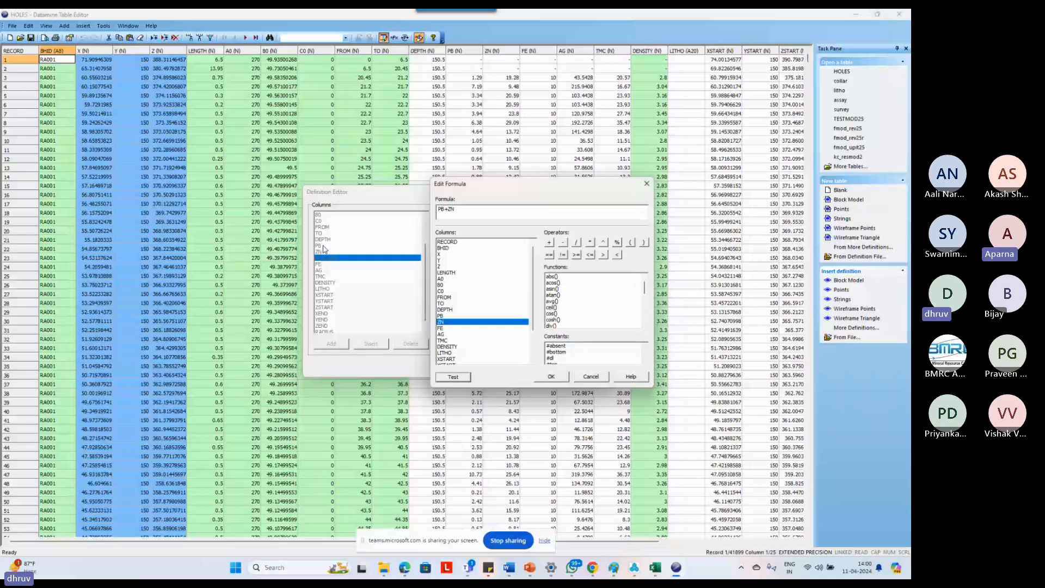
{"action": "left_click", "coordinate": [439, 211]}
{"action": "type", "text": "="}
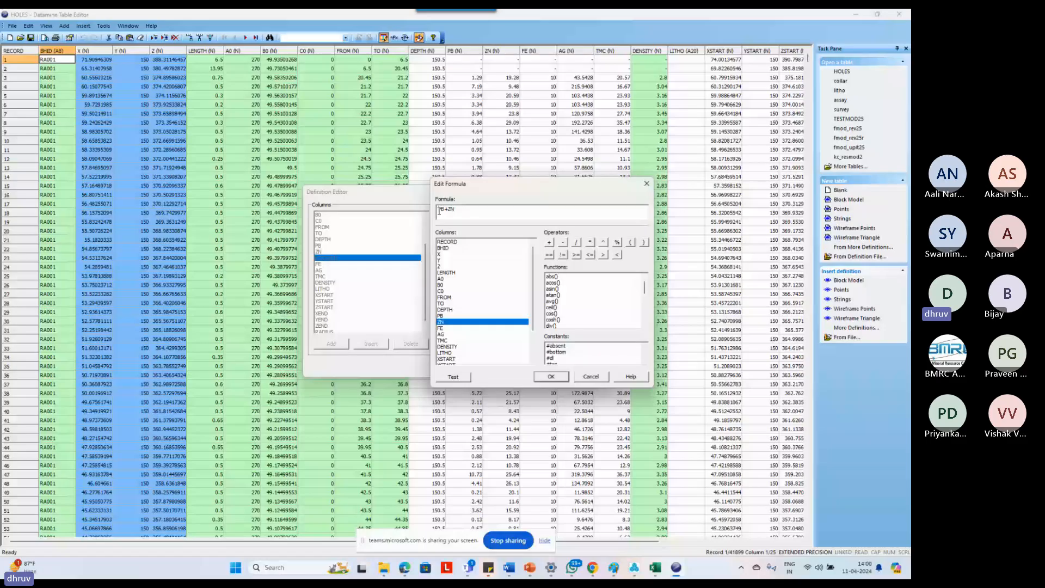
{"action": "left_click", "coordinate": [453, 377]}
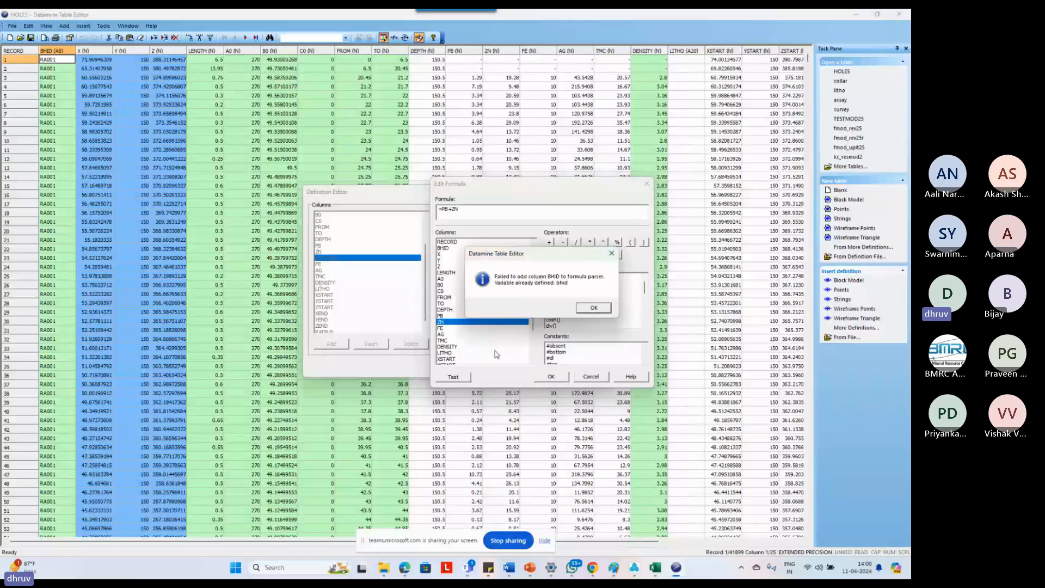
{"action": "left_click", "coordinate": [593, 309]}
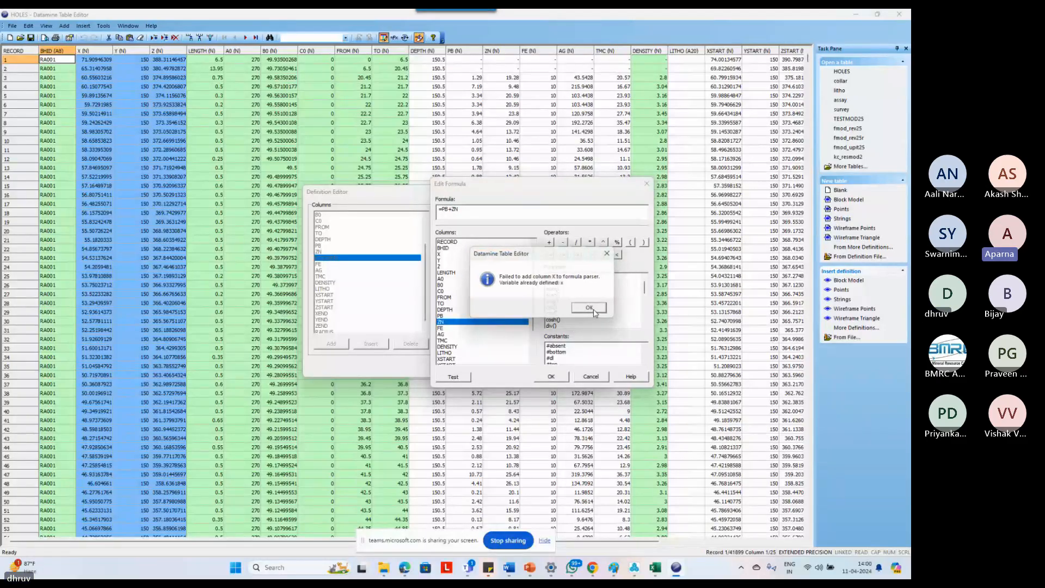
{"action": "left_click", "coordinate": [592, 309]}
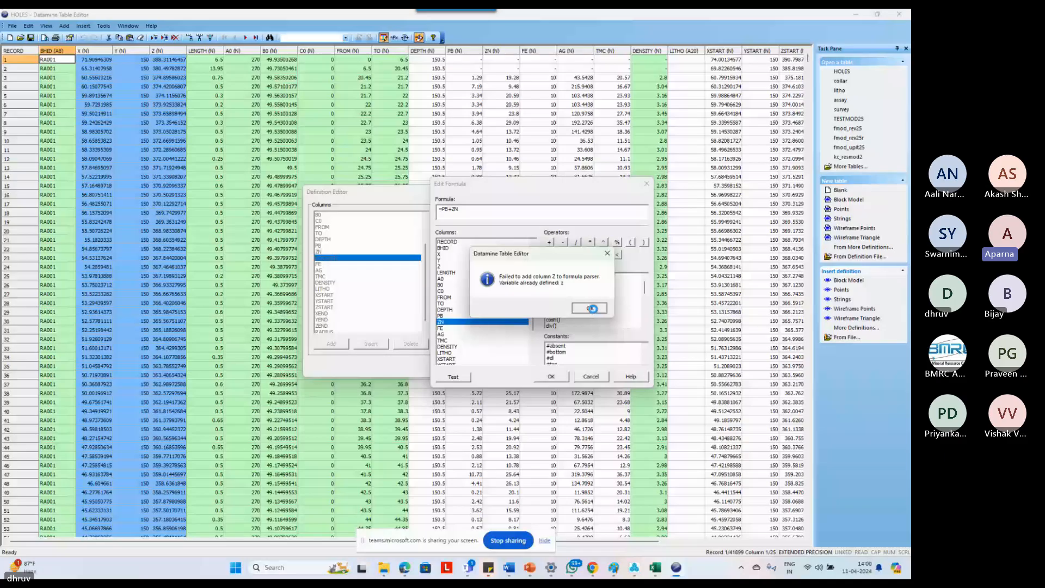
{"action": "left_click", "coordinate": [593, 309]}
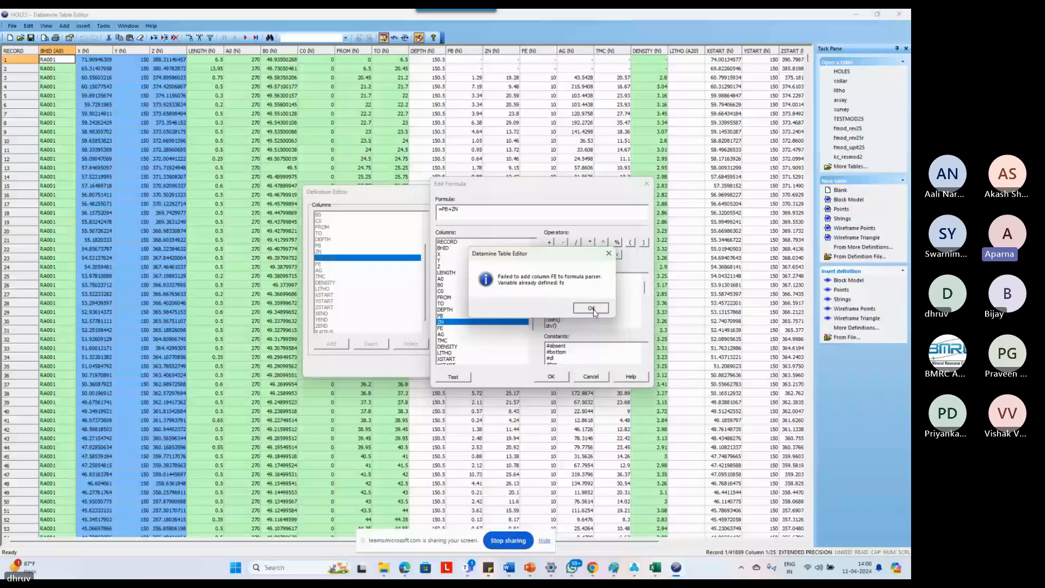
{"action": "left_click", "coordinate": [594, 309]}
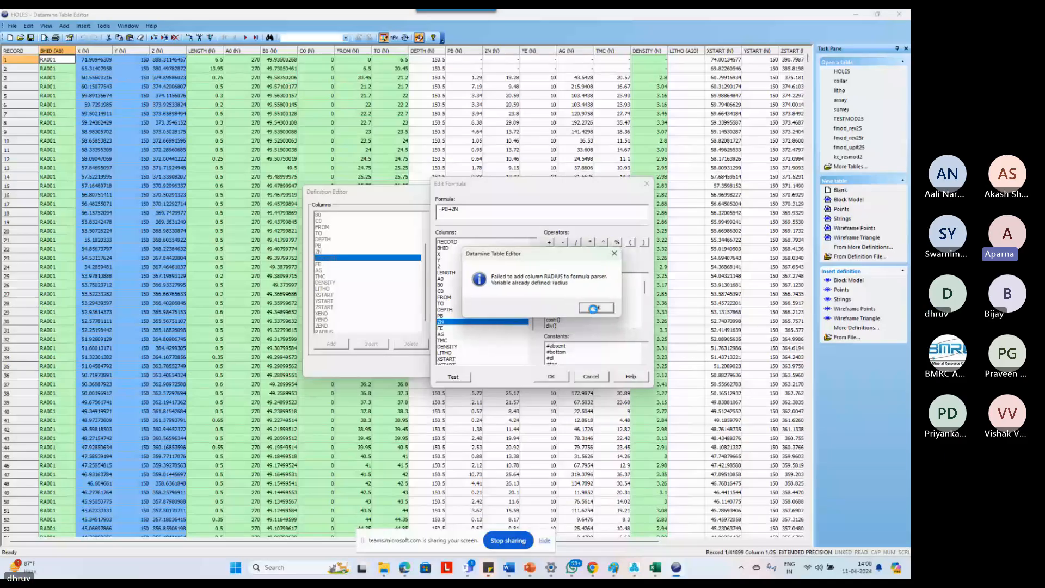
{"action": "left_click", "coordinate": [593, 308]}
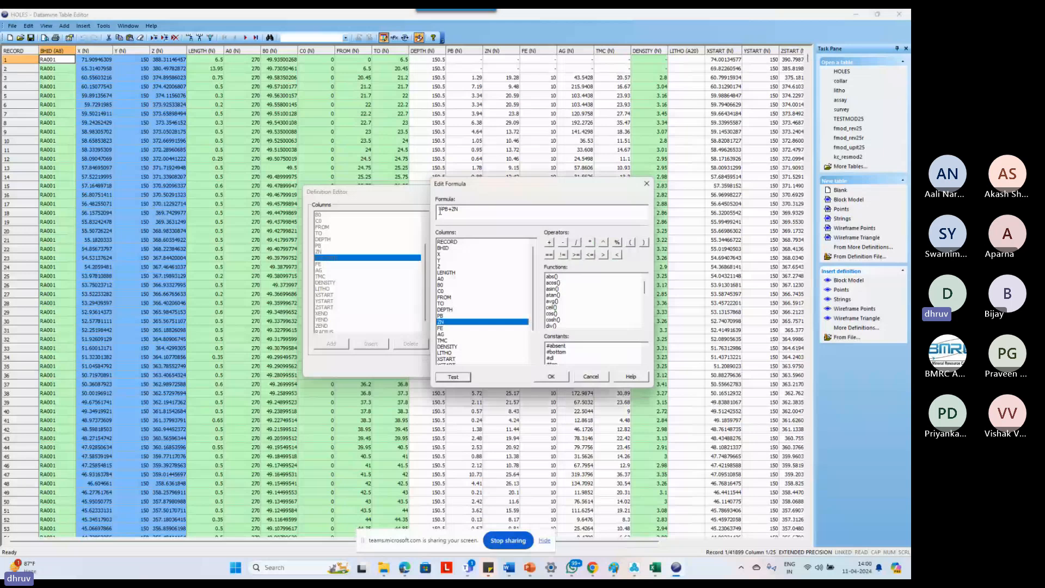
Try extending the formula to TMC=PB+ZN, test it and dismiss all the resulting messages.
{"action": "left_click", "coordinate": [440, 211]}
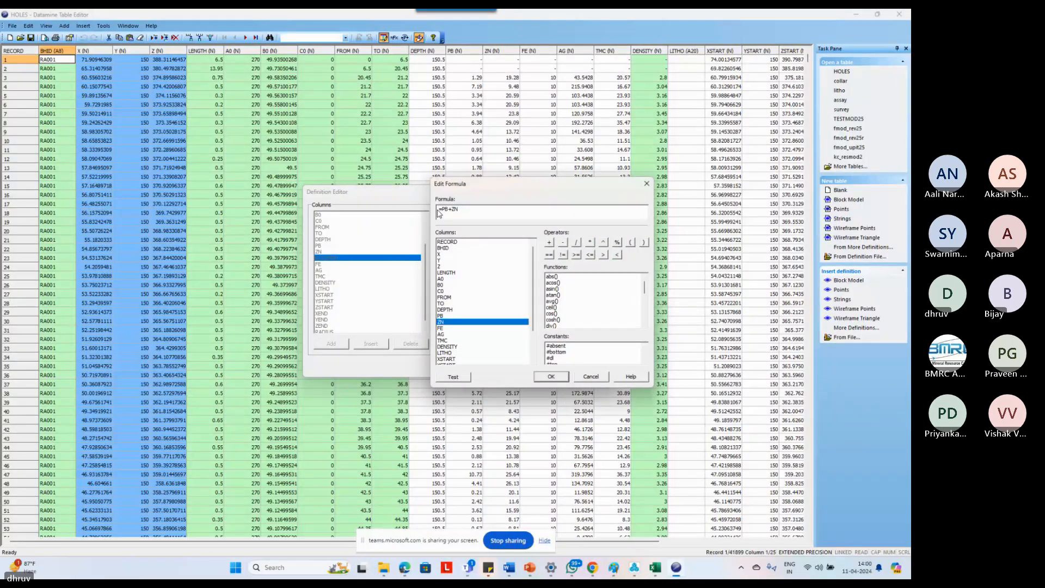
{"action": "type", "text": "TMC"}
{"action": "key", "text": "Return"}
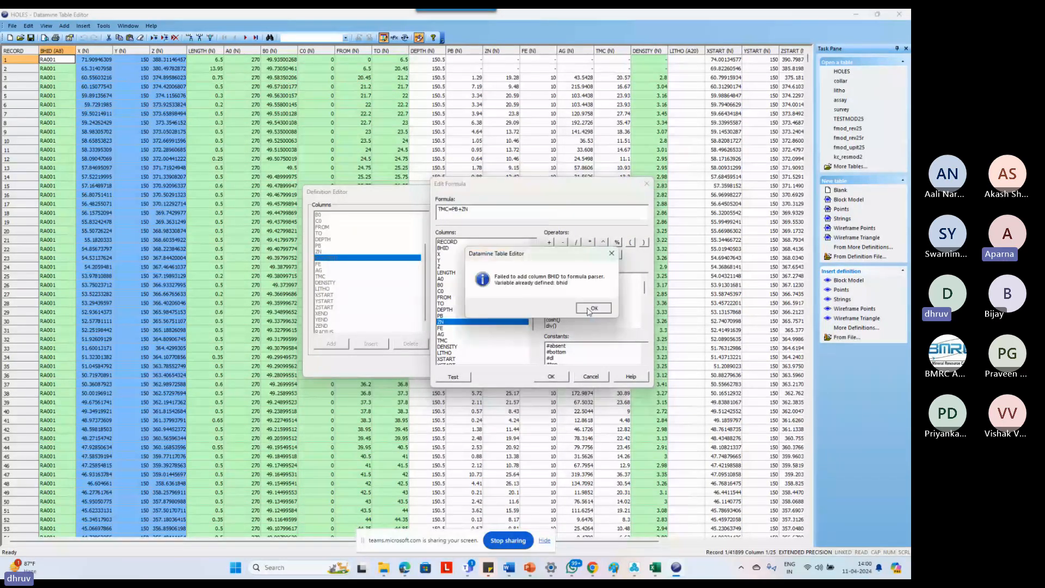
{"action": "left_click", "coordinate": [589, 310]}
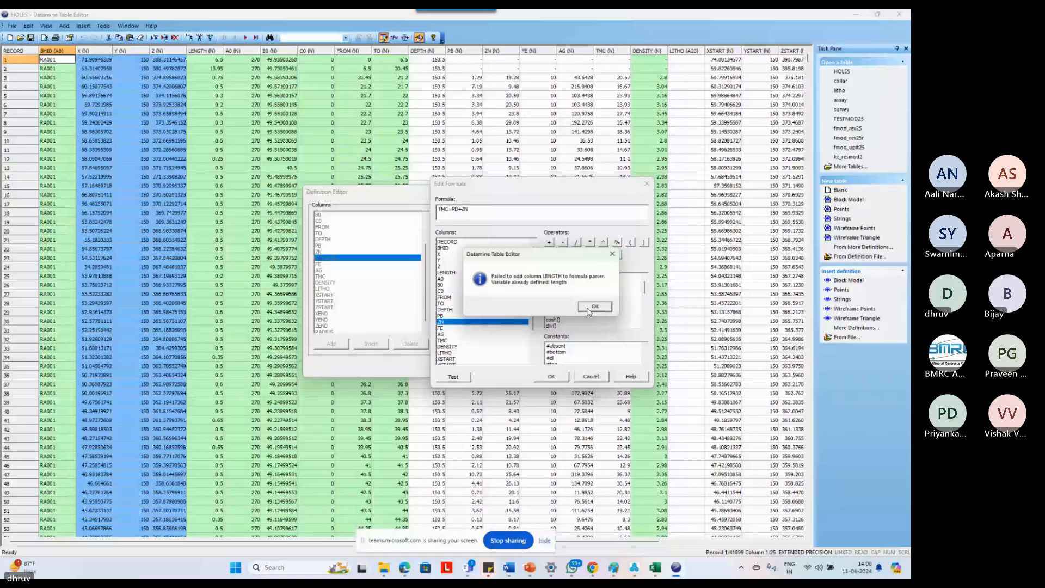
{"action": "left_click", "coordinate": [590, 310]}
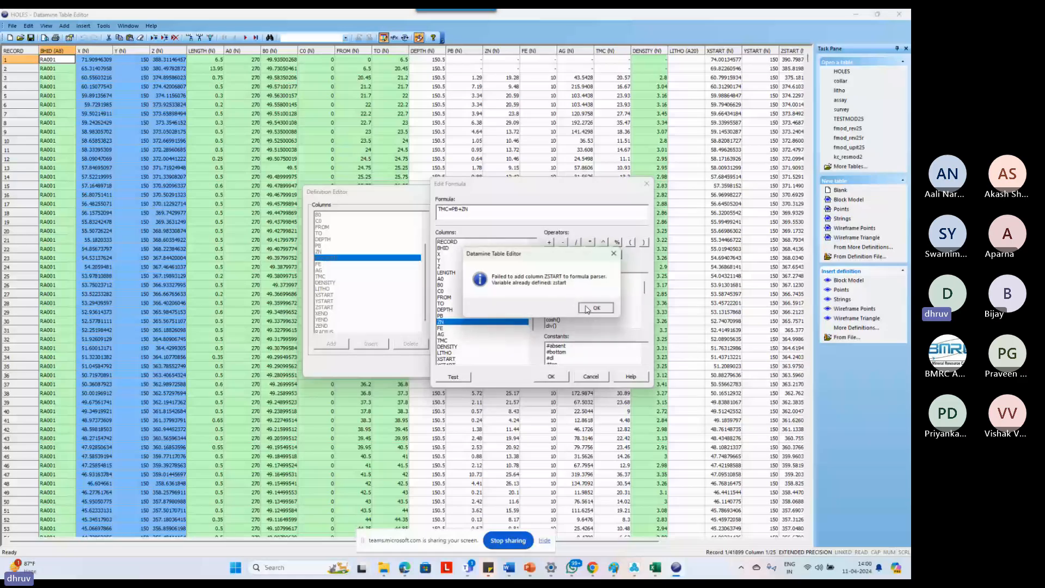
{"action": "left_click", "coordinate": [587, 308]}
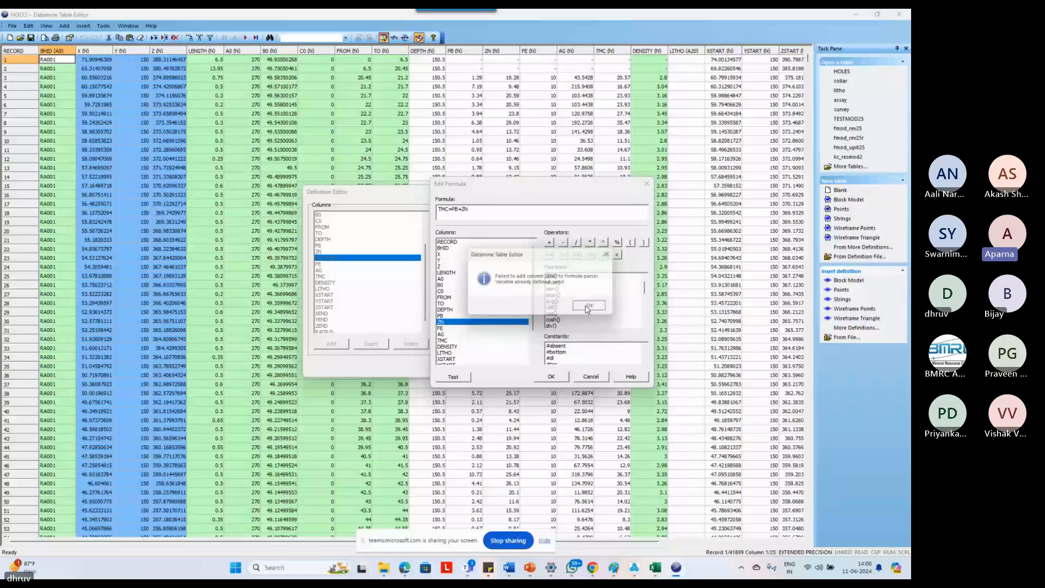
{"action": "left_click", "coordinate": [587, 309]}
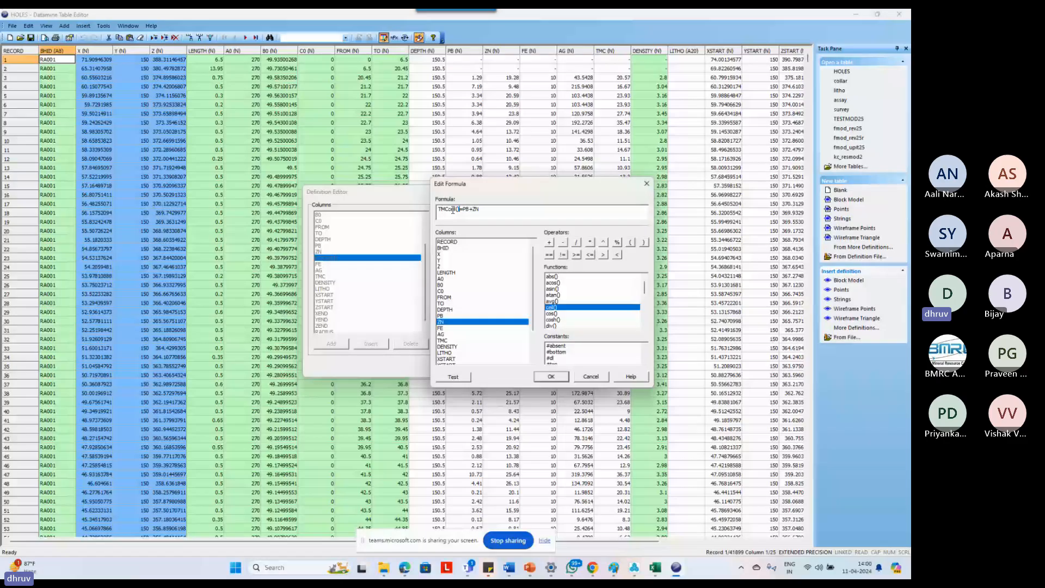
Strip the text in front of the expression so the formula reads PB+ZN again.
{"action": "left_click", "coordinate": [466, 210]}
{"action": "key", "text": "BackSpace"}
{"action": "key", "text": "BackSpace"}
{"action": "key", "text": "BackSpace"}
{"action": "key", "text": "BackSpace"}
{"action": "key", "text": "BackSpace"}
{"action": "key", "text": "BackSpace"}
{"action": "key", "text": "BackSpace"}
{"action": "key", "text": "BackSpace"}
{"action": "key", "text": "BackSpace"}
{"action": "key", "text": "BackSpace"}
{"action": "key", "text": "BackSpace"}
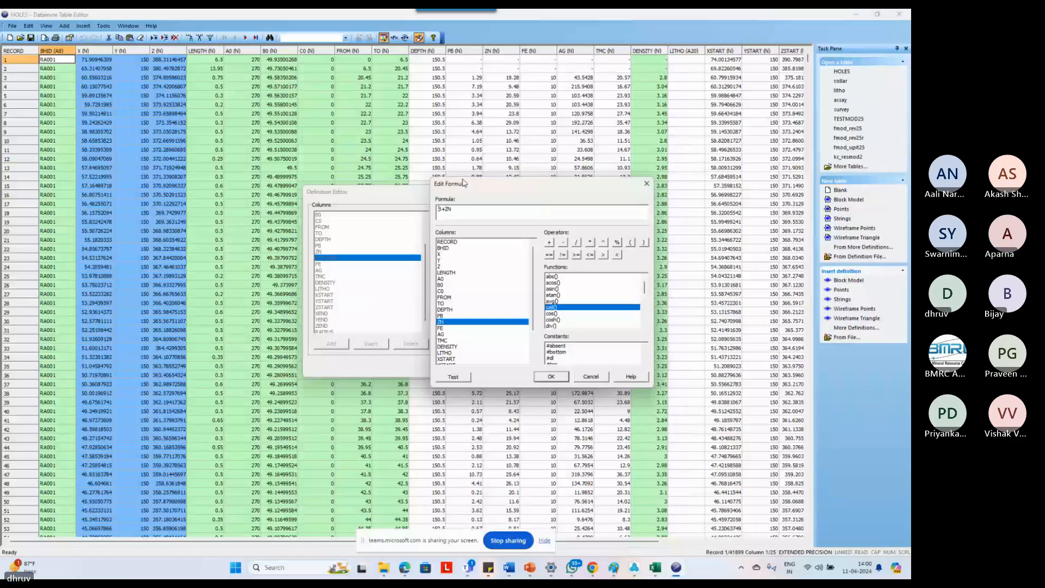
{"action": "type", "text": "p"}
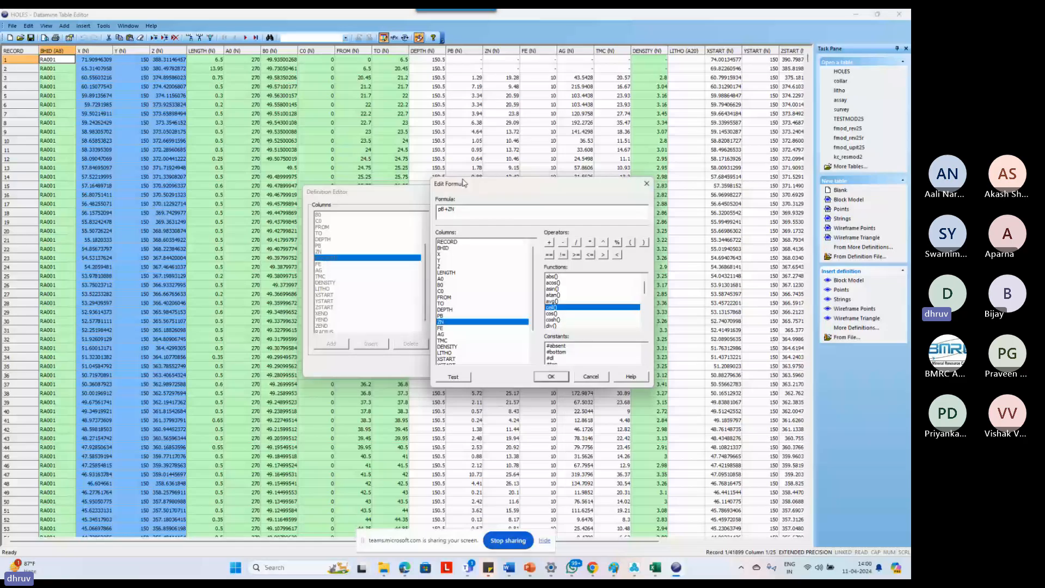
{"action": "key", "text": "BackSpace"}
{"action": "type", "text": "P"}
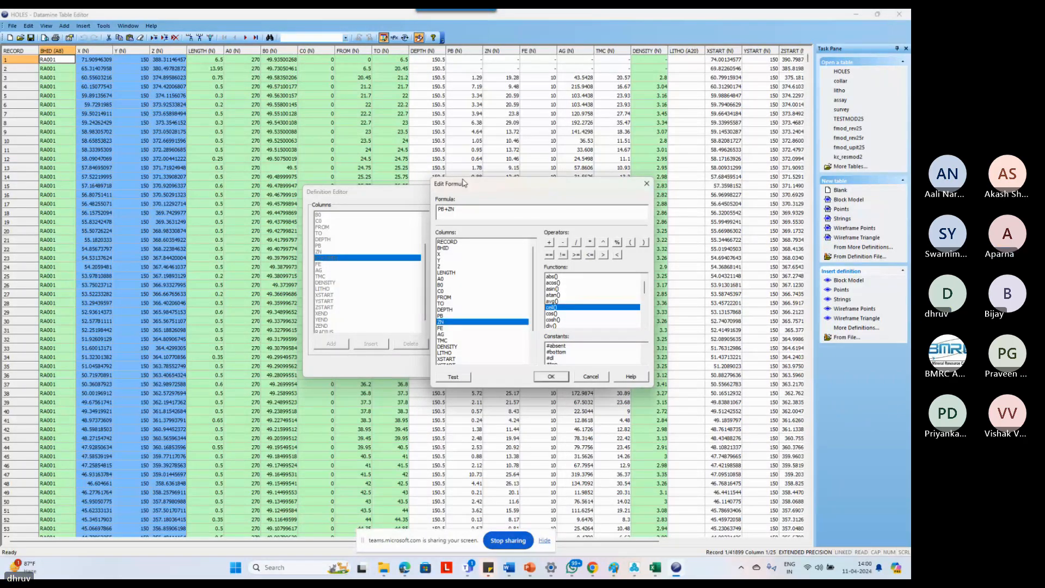
Try the formula with quoted column names, "PB"+"ZN", submit it and dismiss all the resulting messages.
{"action": "key", "text": "Left"}
{"action": "type", "text": "\""}
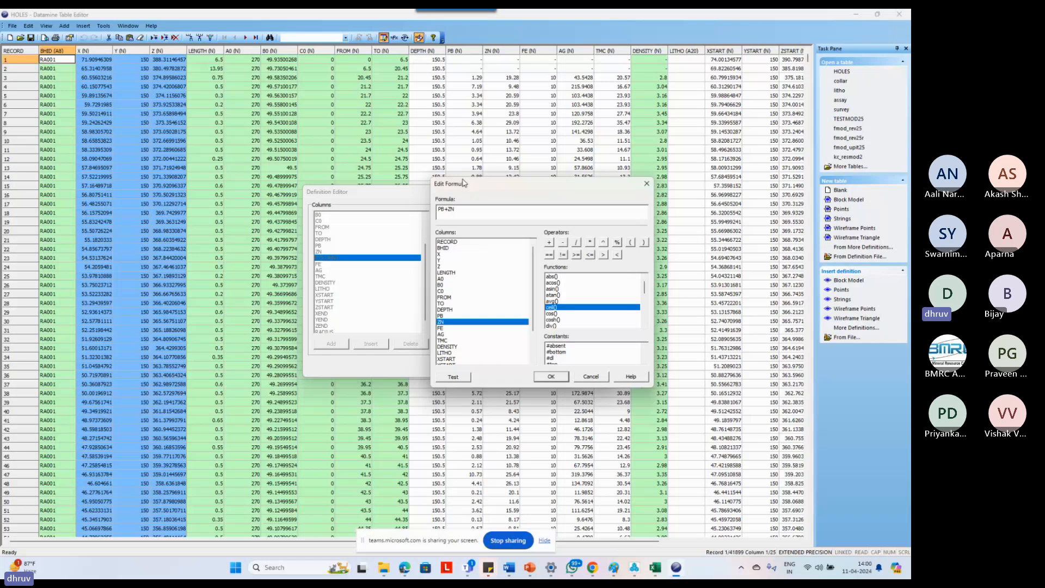
{"action": "key", "text": "Right"}
{"action": "key", "text": "Right"}
{"action": "type", "text": "\"+"}
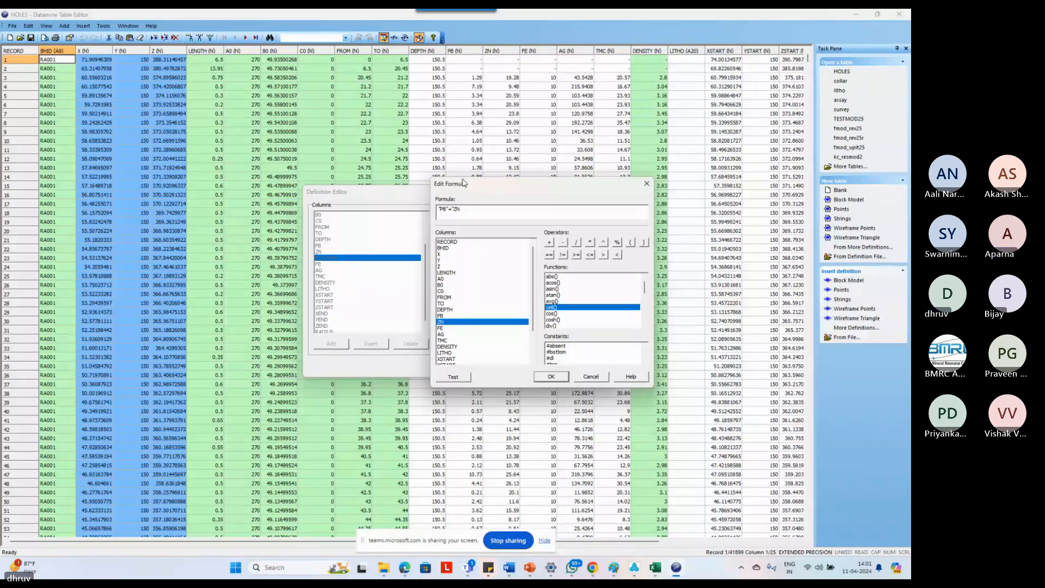
{"action": "type", "text": "\""}
{"action": "left_click", "coordinate": [552, 376]}
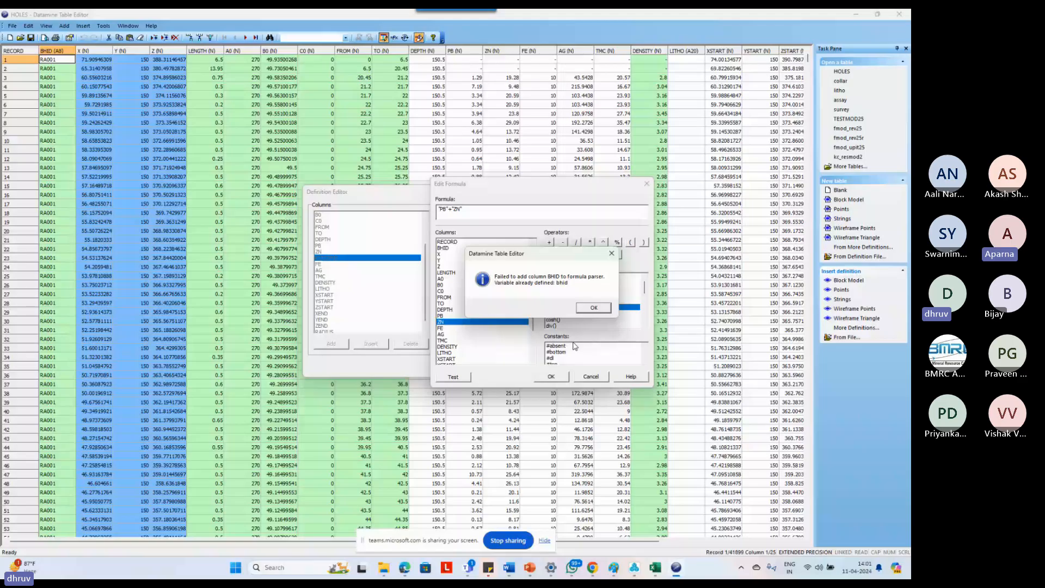
{"action": "left_click", "coordinate": [594, 307]}
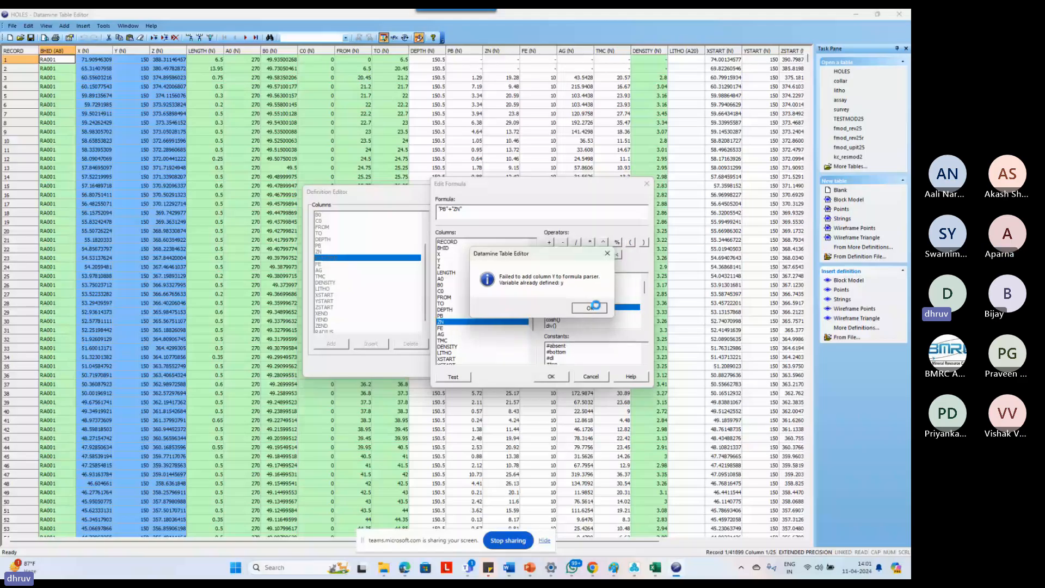
{"action": "left_click", "coordinate": [595, 306]}
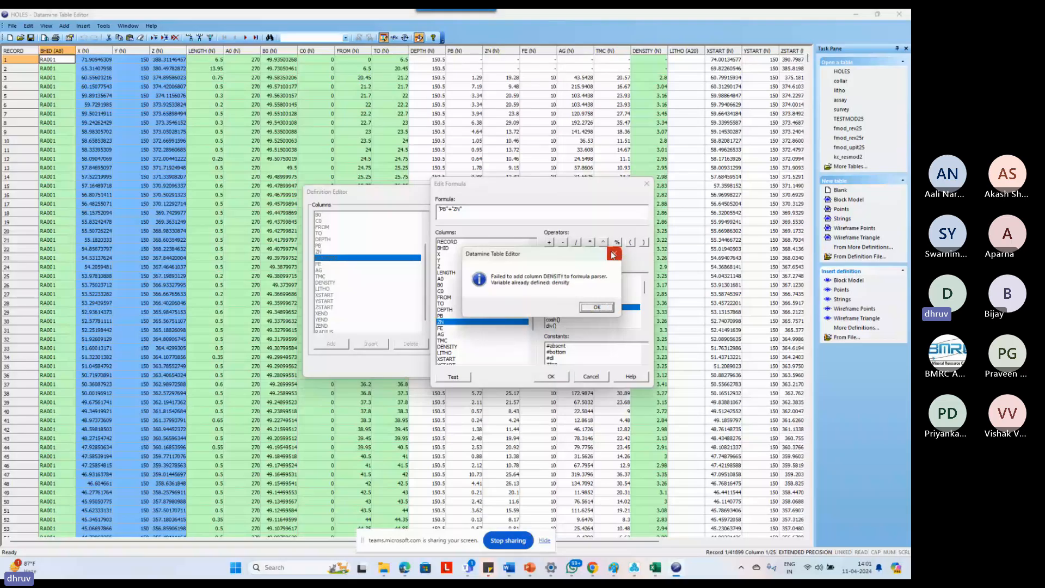
{"action": "left_click", "coordinate": [613, 255]}
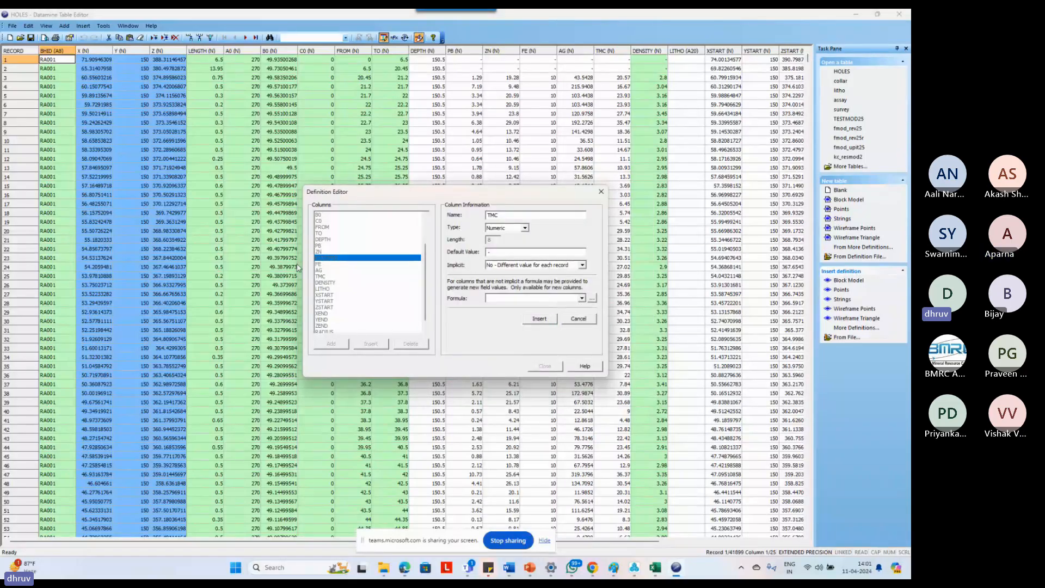
Discard the unfinished TMC column, leaving the column definitions and closing the Table Editor.
{"action": "left_click", "coordinate": [578, 319]}
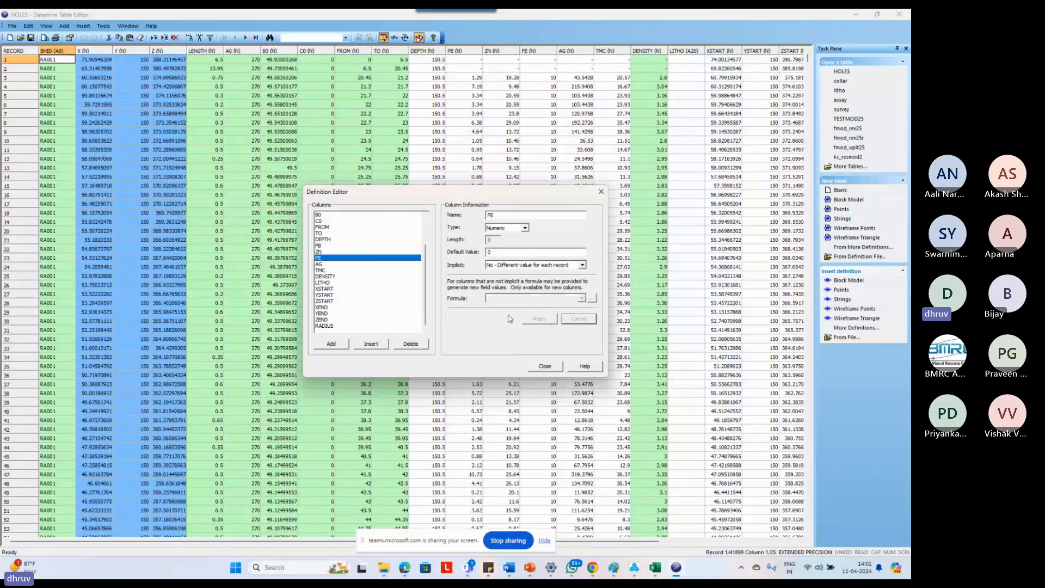
{"action": "left_click", "coordinate": [543, 366]}
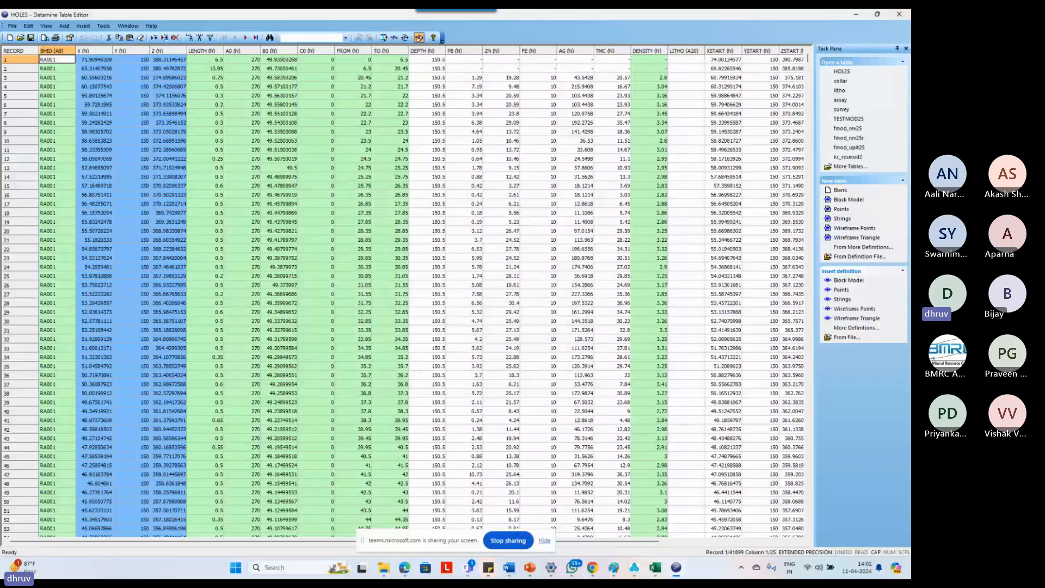
{"action": "left_click", "coordinate": [893, 15]}
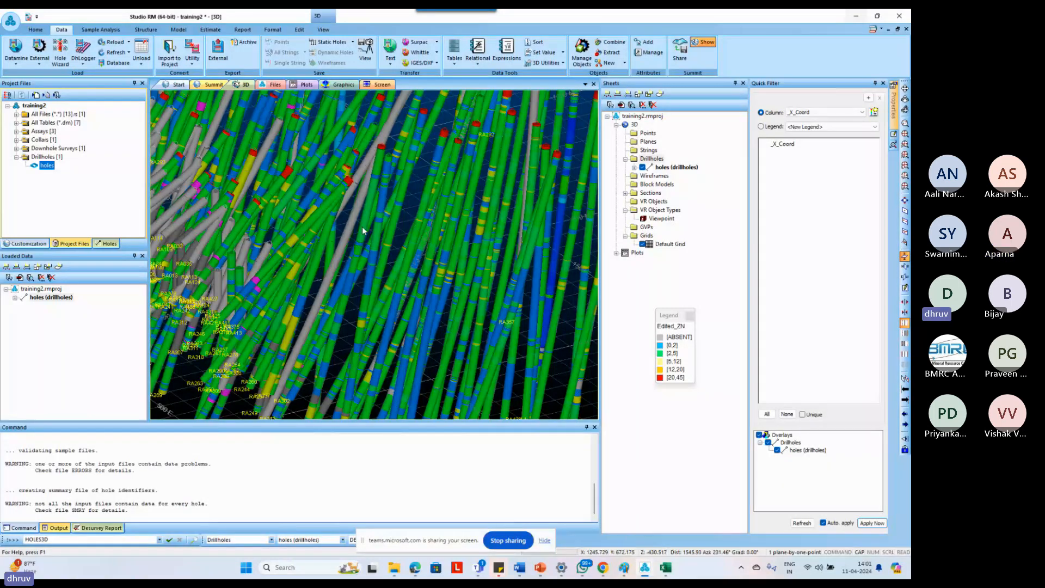
{"action": "scroll", "coordinate": [363, 230], "scroll_direction": "down", "scroll_amount": 3}
{"action": "left_click", "coordinate": [468, 240]}
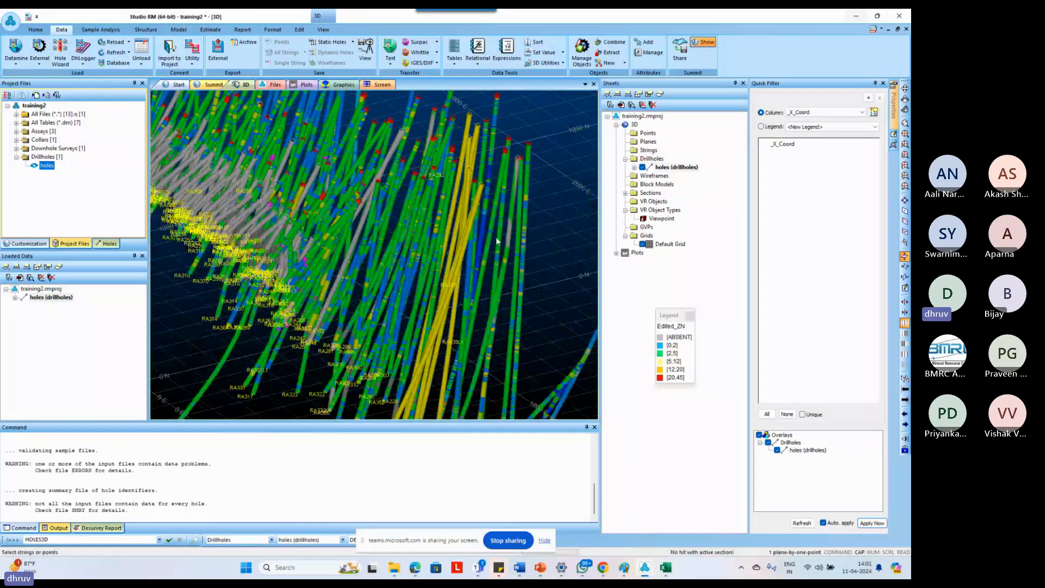
{"action": "left_click", "coordinate": [564, 214]}
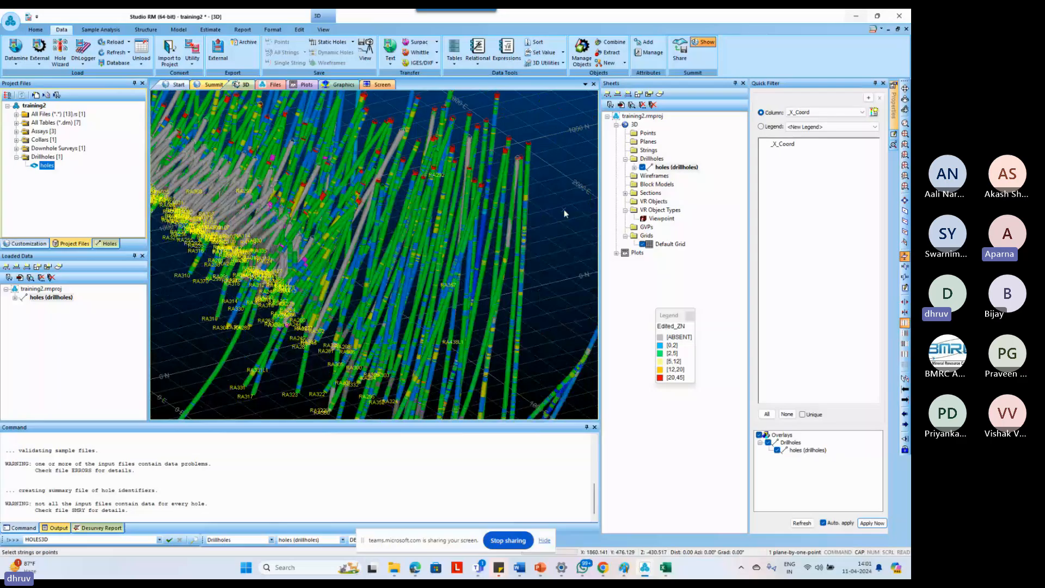
{"action": "mouse_move", "coordinate": [512, 219]}
{"action": "left_mouse_down", "text": "shift"}
{"action": "mouse_move", "coordinate": [502, 243]}
{"action": "mouse_move", "coordinate": [481, 222]}
{"action": "mouse_move", "coordinate": [514, 227]}
{"action": "left_mouse_up", "text": "shift"}
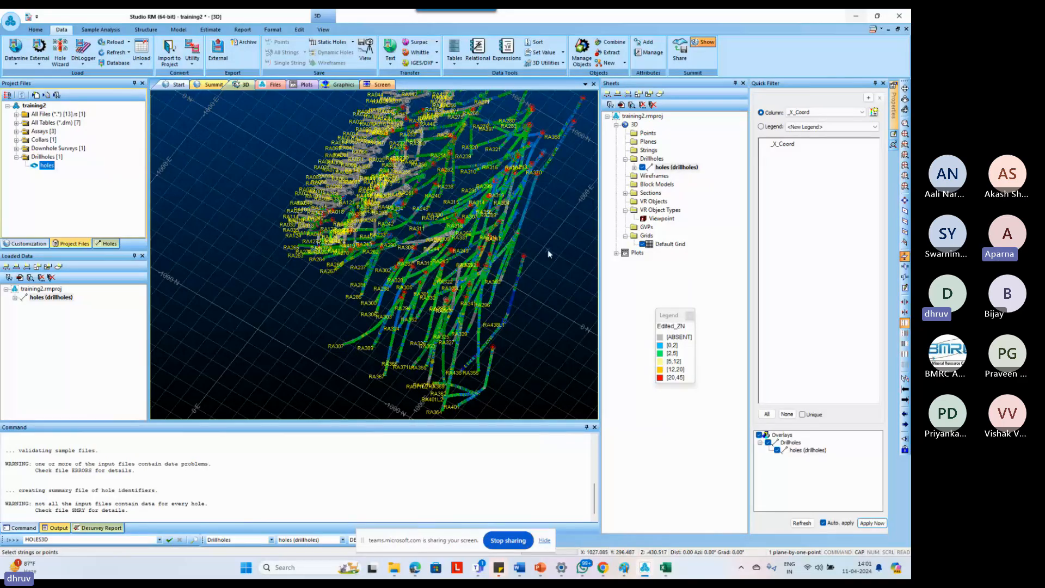
{"action": "key", "text": "1"}
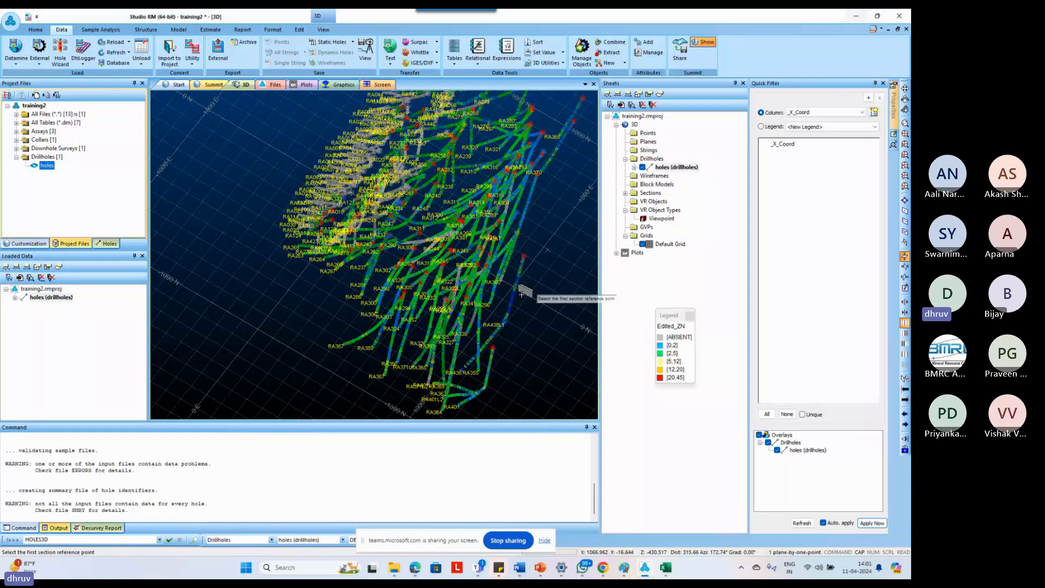
{"action": "key", "text": "Escape"}
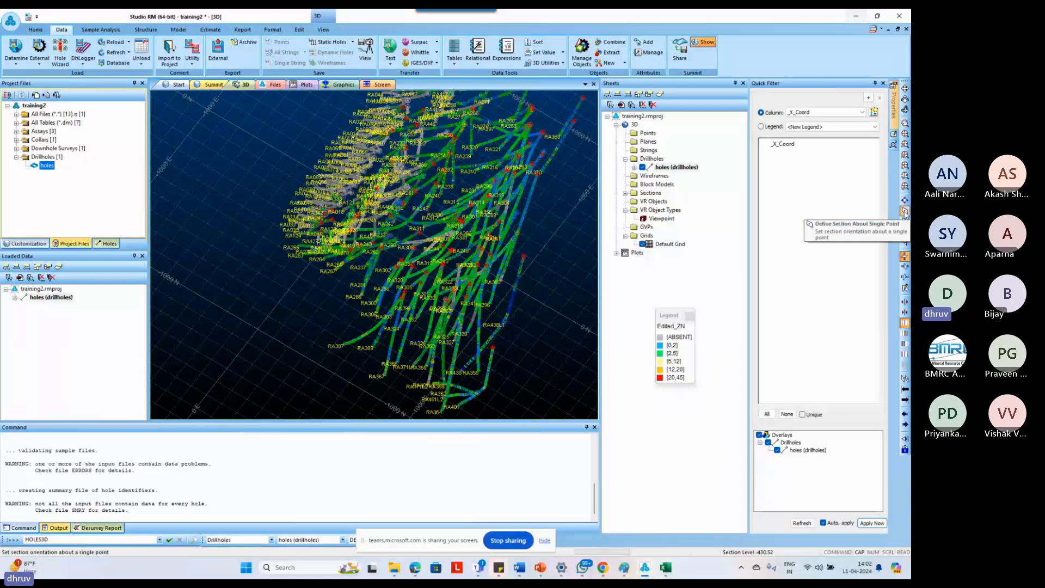
Define a horizontal section about a single point in the drillholes and align the 3D view to it.
{"action": "left_click", "coordinate": [905, 211]}
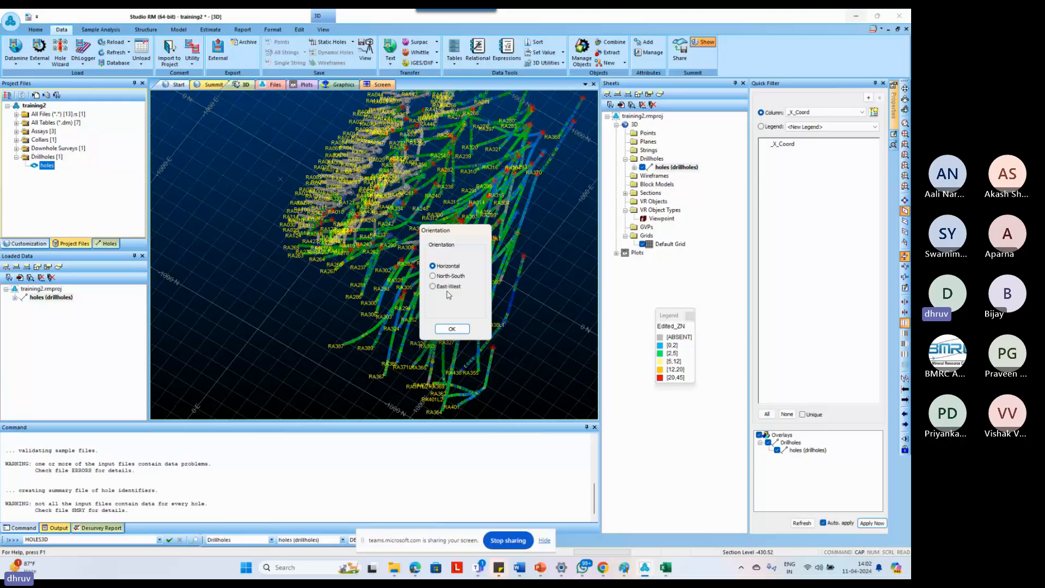
{"action": "left_click", "coordinate": [451, 330]}
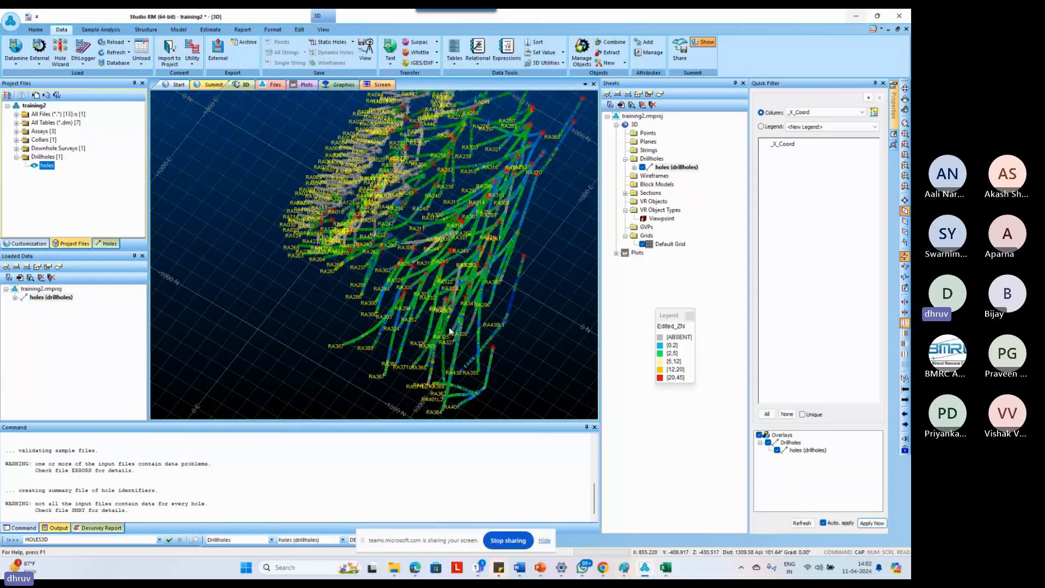
{"action": "left_click", "coordinate": [323, 29]}
{"action": "left_click", "coordinate": [182, 55]}
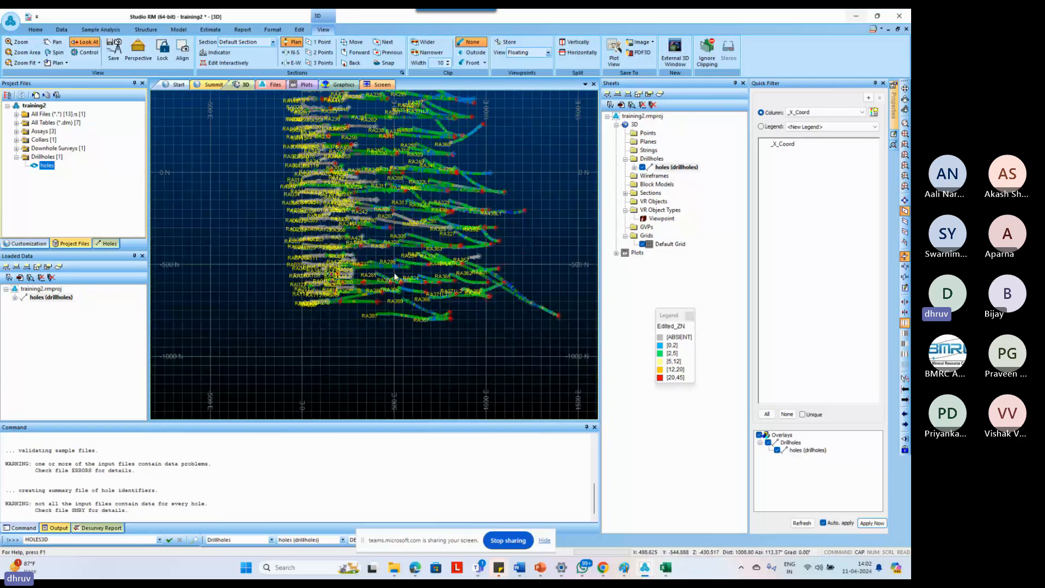
{"action": "scroll", "coordinate": [400, 181], "scroll_direction": "up", "scroll_amount": 3}
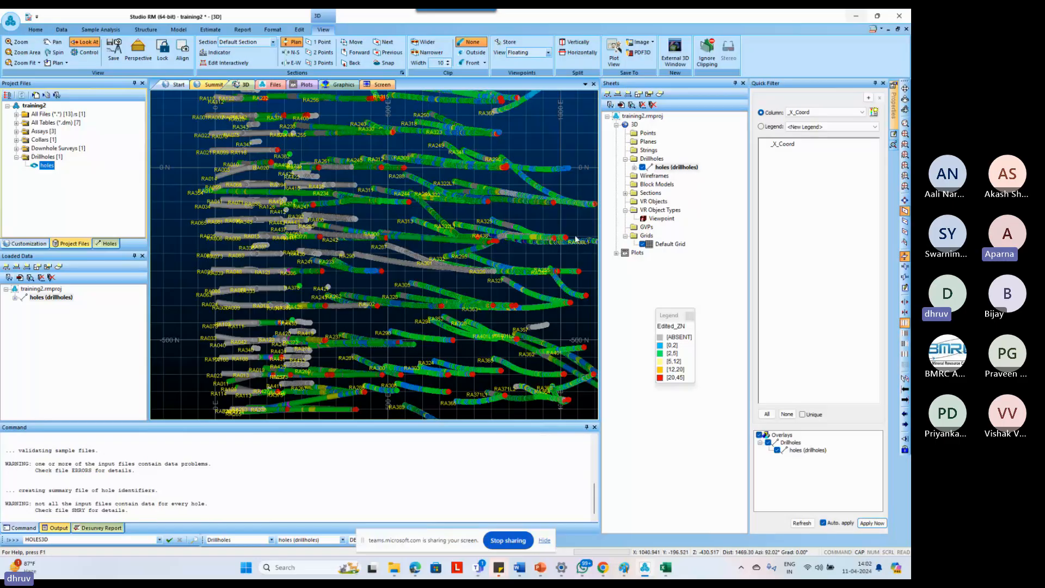
{"action": "left_click", "coordinate": [905, 222]}
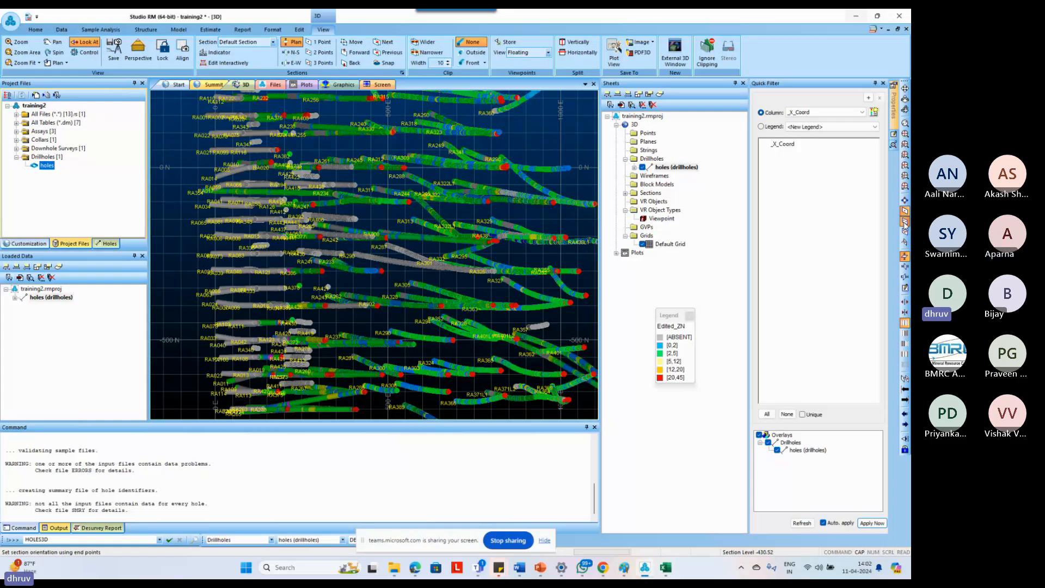
{"action": "left_click", "coordinate": [191, 254]}
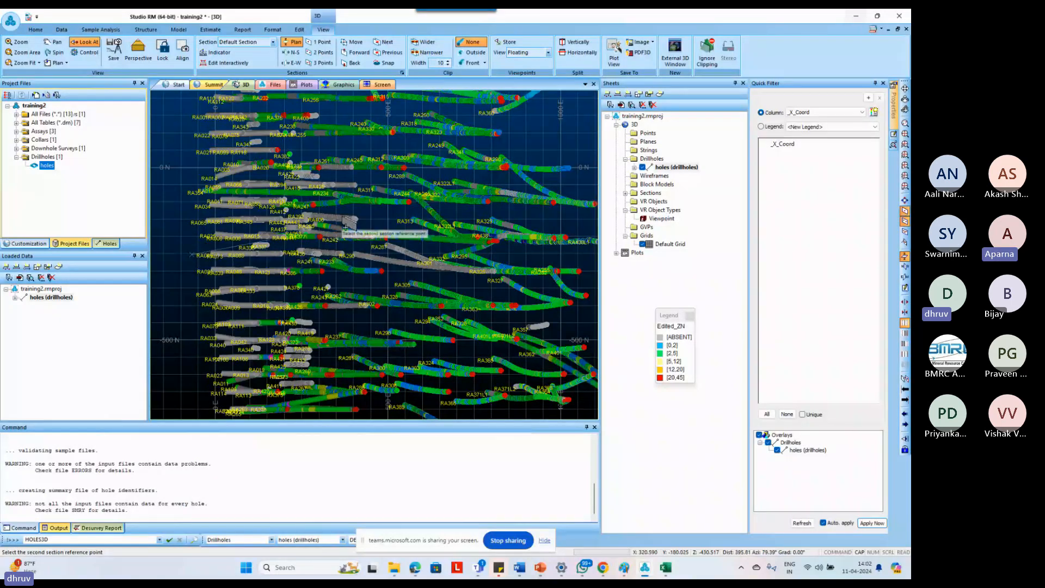
{"action": "left_click", "coordinate": [568, 253]}
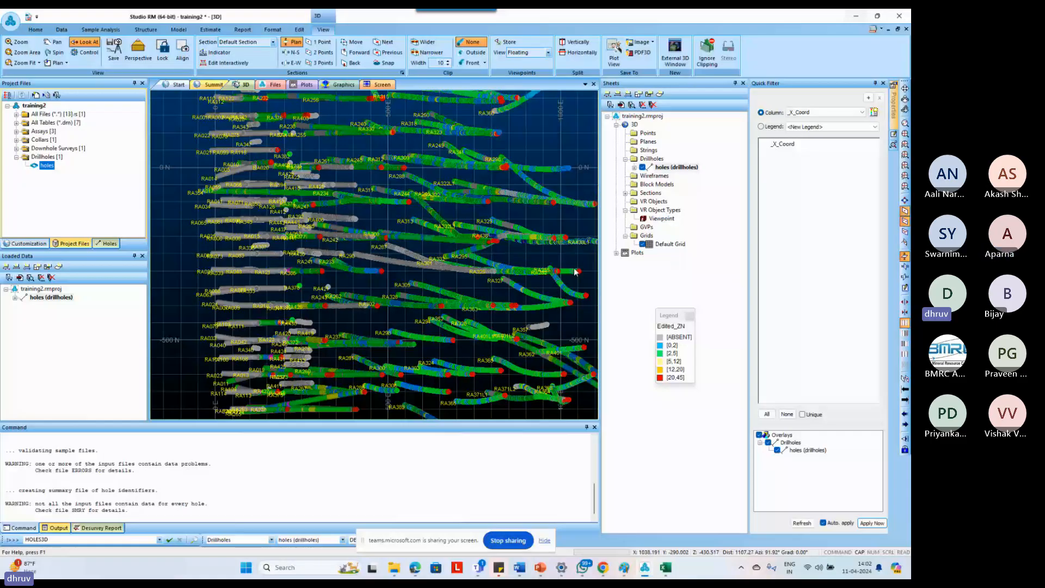
Define a vertical section through two points running east-west across the drillholes at about -300 N and align the view to it.
{"action": "key", "text": "2"}
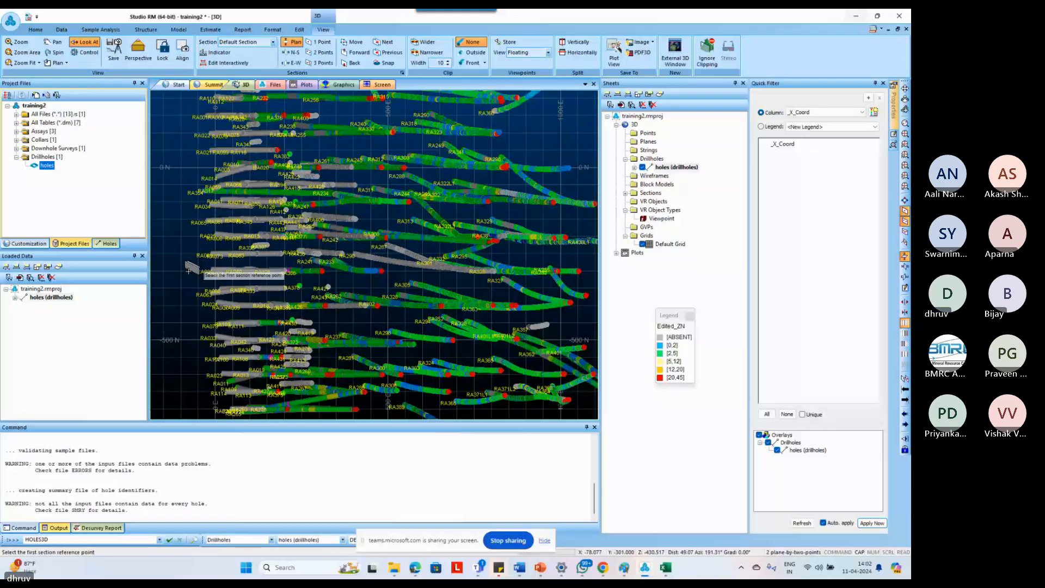
{"action": "left_click", "coordinate": [189, 270]}
{"action": "left_click", "coordinate": [589, 273]}
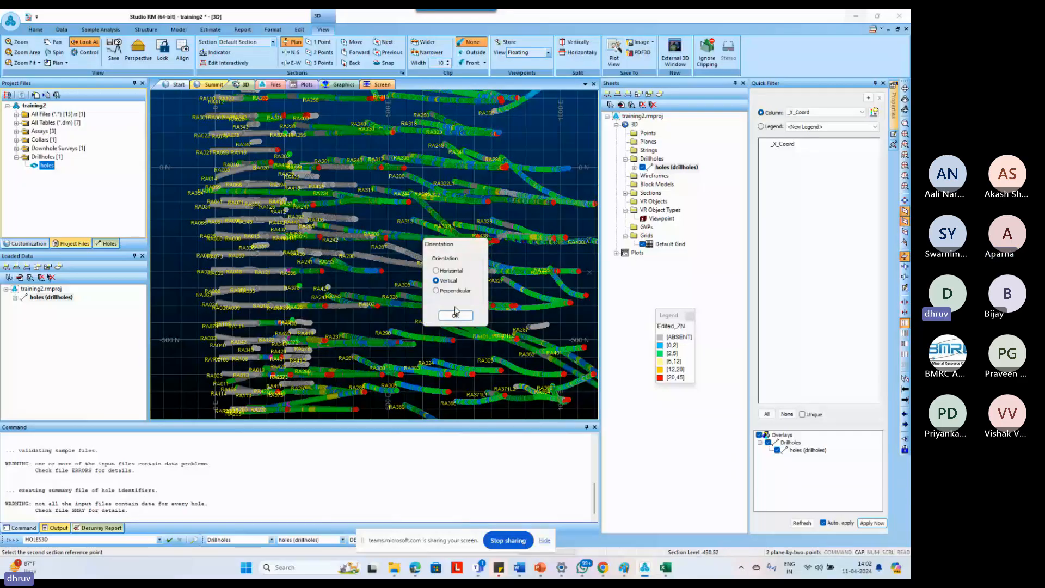
{"action": "left_click", "coordinate": [455, 314]}
{"action": "left_click", "coordinate": [183, 61]}
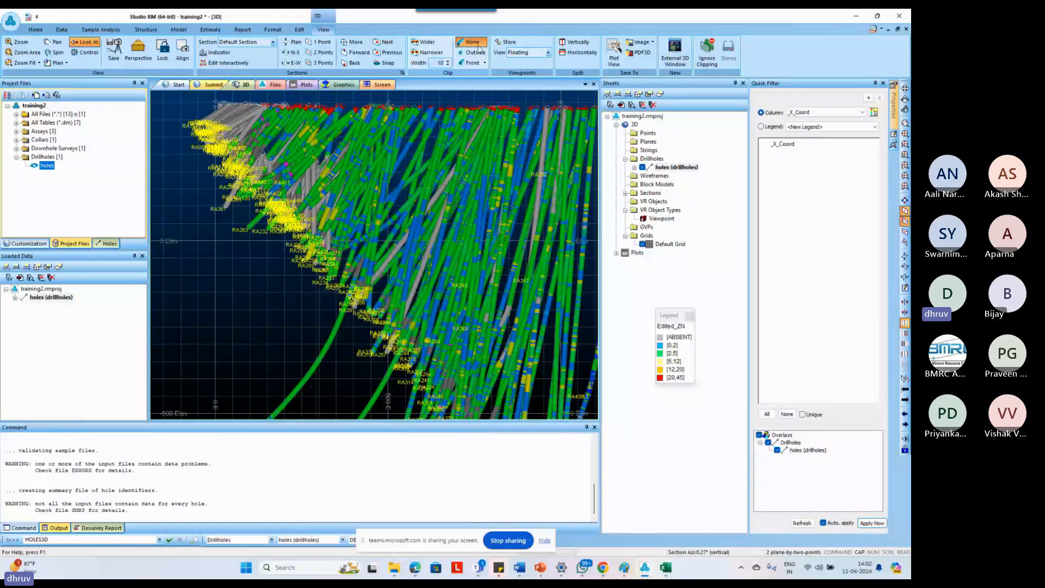
Clip the drillholes outside the section corridor and try clipping widths of 25 and 50.
{"action": "left_click", "coordinate": [476, 53]}
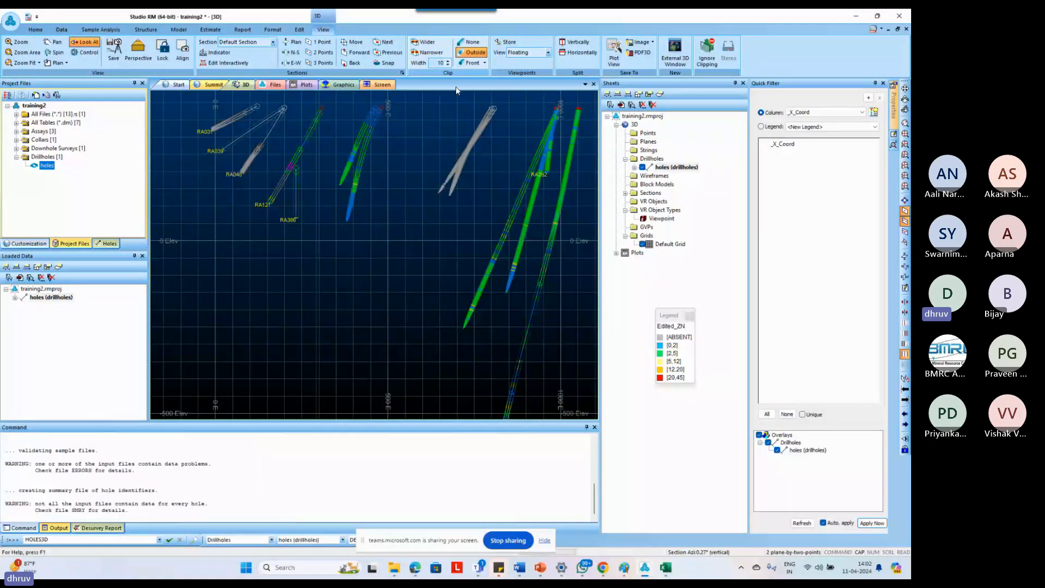
{"action": "double_click", "coordinate": [440, 63]}
{"action": "type", "text": "25"}
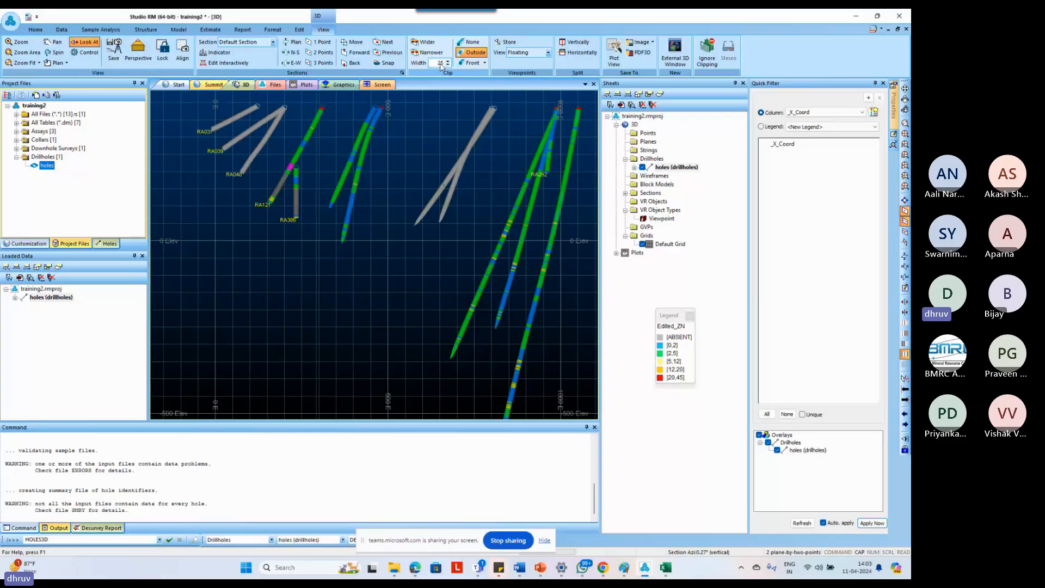
{"action": "double_click", "coordinate": [441, 64]}
{"action": "type", "text": "50"}
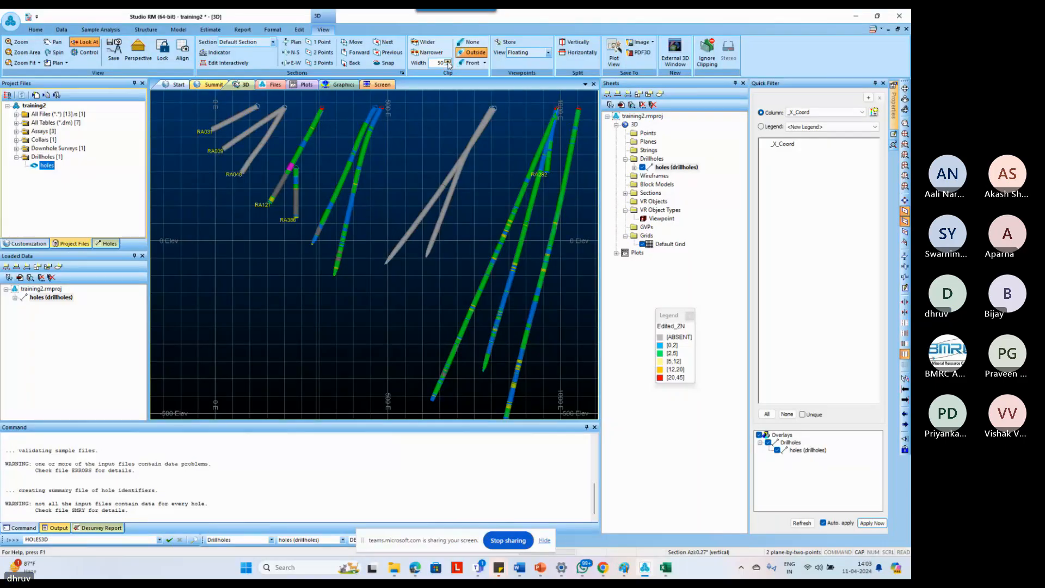
Widen the section clipping corridor gradually beyond 50 and set its width to 100.
{"action": "left_click", "coordinate": [448, 62]}
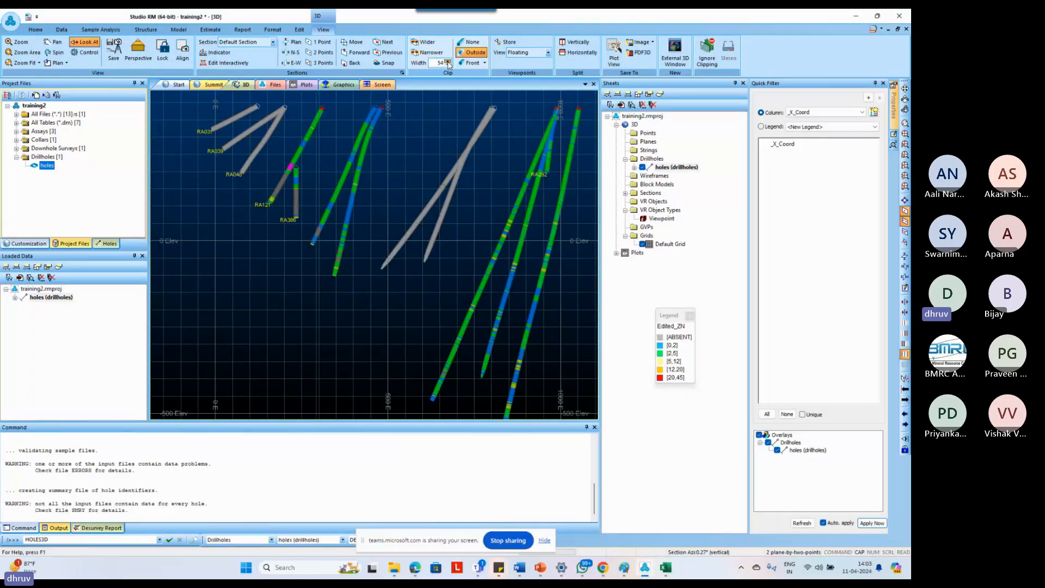
{"action": "left_click", "coordinate": [448, 62]}
{"action": "left_click", "coordinate": [448, 62]}
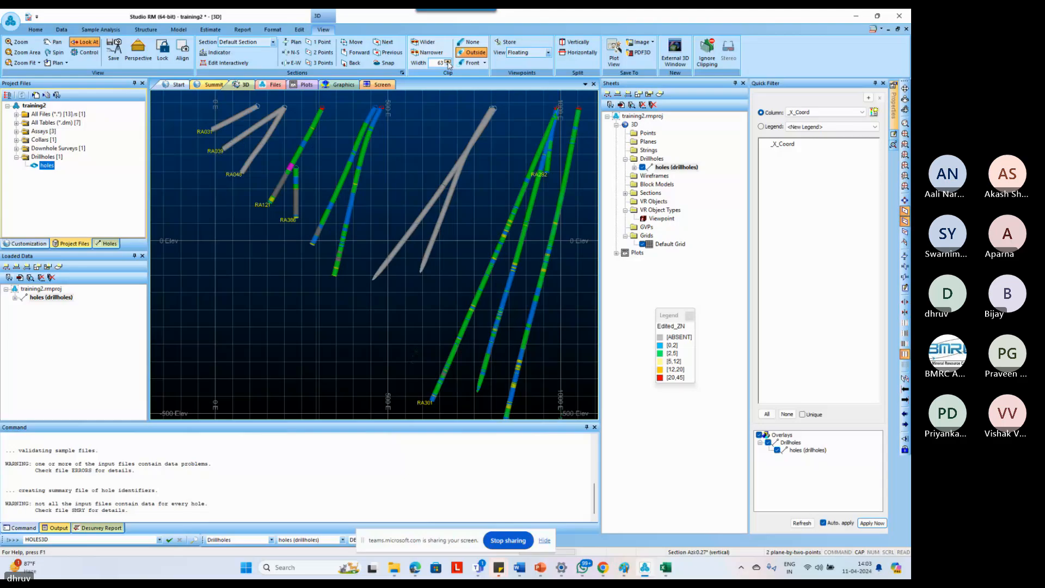
{"action": "left_click", "coordinate": [448, 62]}
{"action": "double_click", "coordinate": [439, 63]}
{"action": "type", "text": "10"}
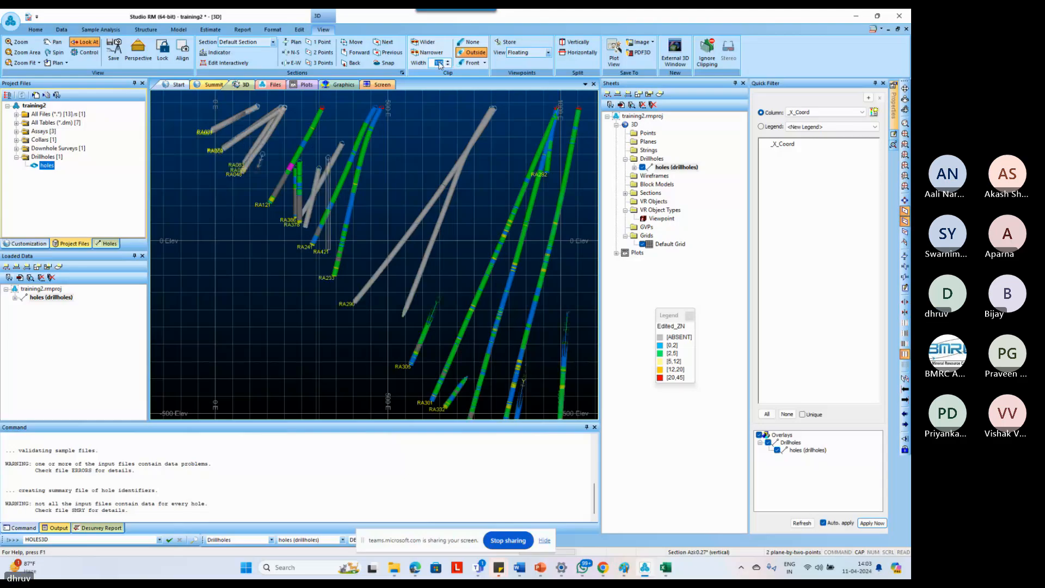
{"action": "type", "text": "0"}
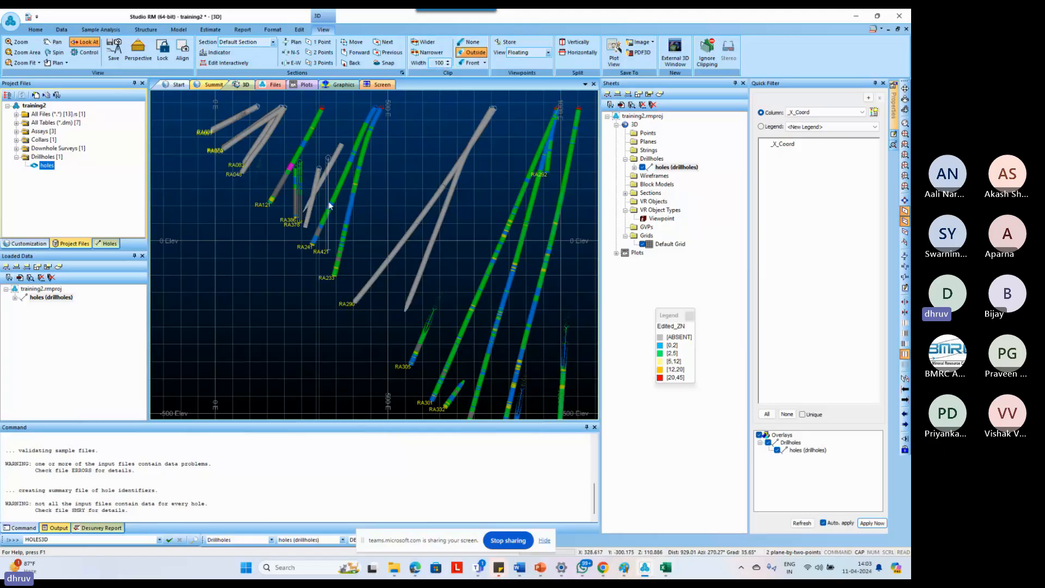
Display the drillholes as pixel lines at scale 2 in the Drillholes Properties and apply the change.
{"action": "double_click", "coordinate": [417, 223]}
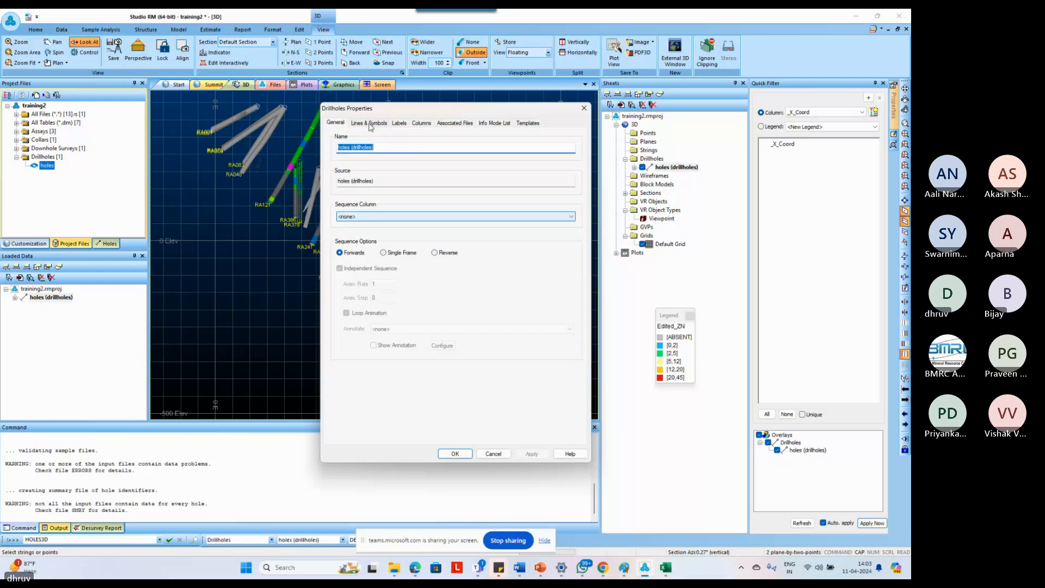
{"action": "left_click", "coordinate": [422, 123]}
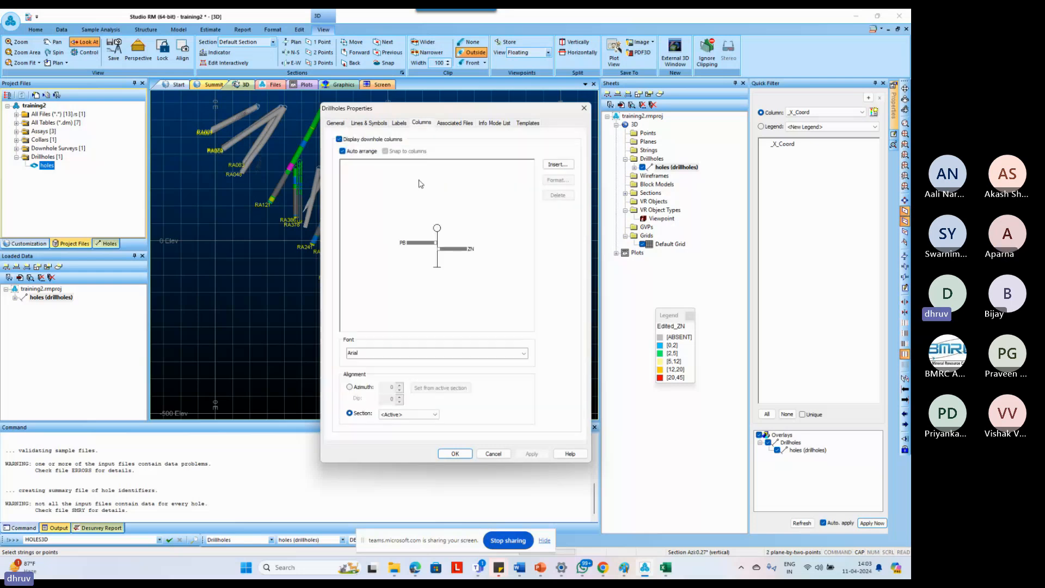
{"action": "left_click", "coordinate": [376, 125]}
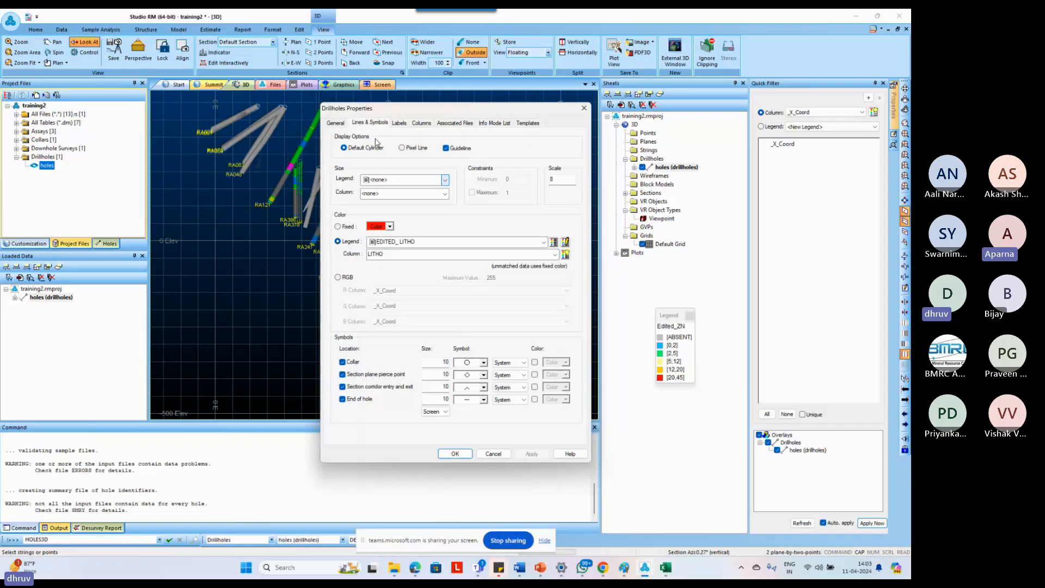
{"action": "left_click_drag", "start_coordinate": [360, 108], "coordinate": [576, 109]}
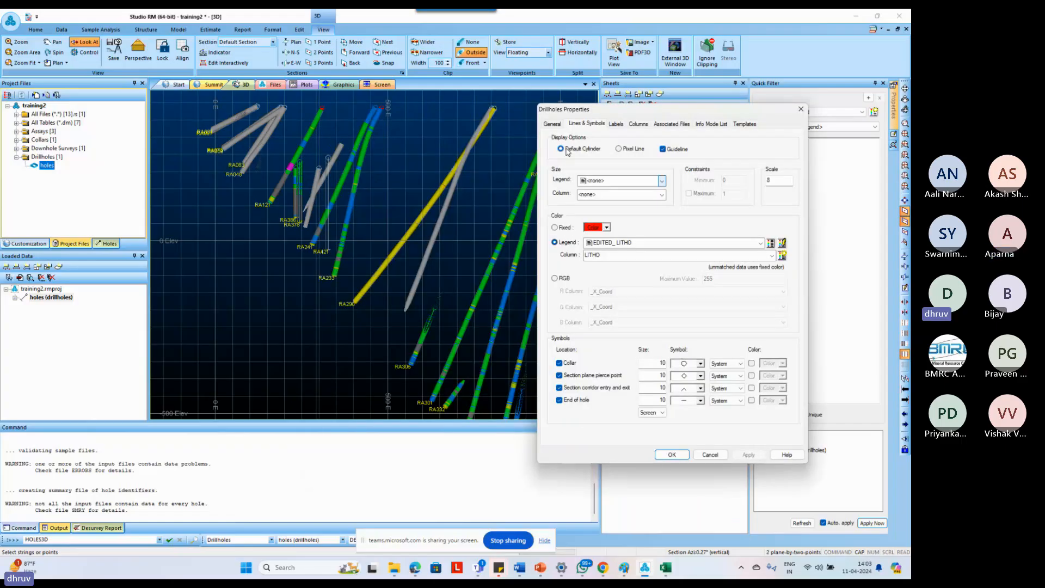
{"action": "left_click", "coordinate": [620, 149]}
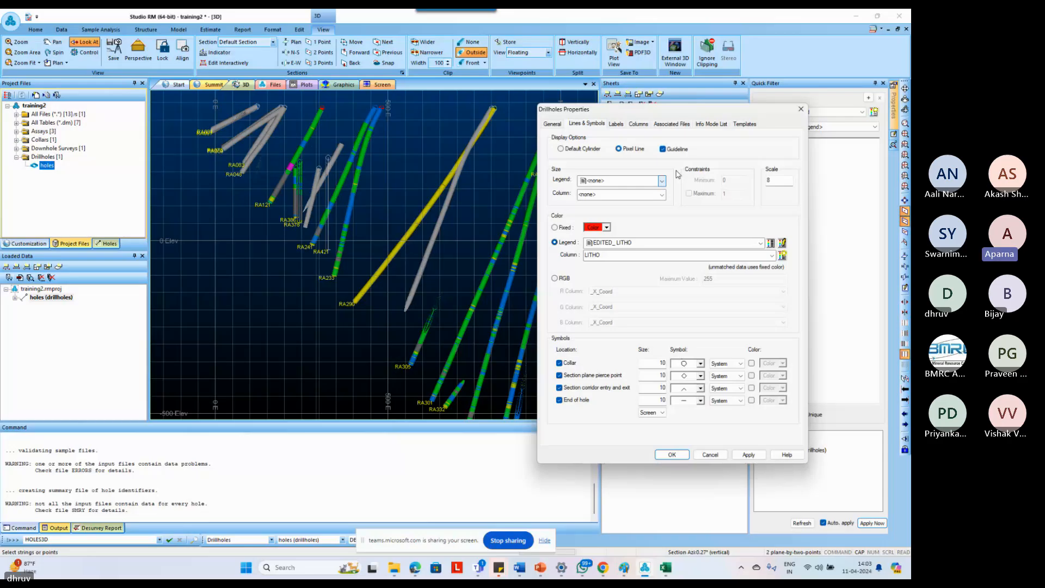
{"action": "left_click", "coordinate": [749, 455]}
{"action": "left_click_drag", "start_coordinate": [776, 181], "coordinate": [761, 186]}
{"action": "type", "text": "2"}
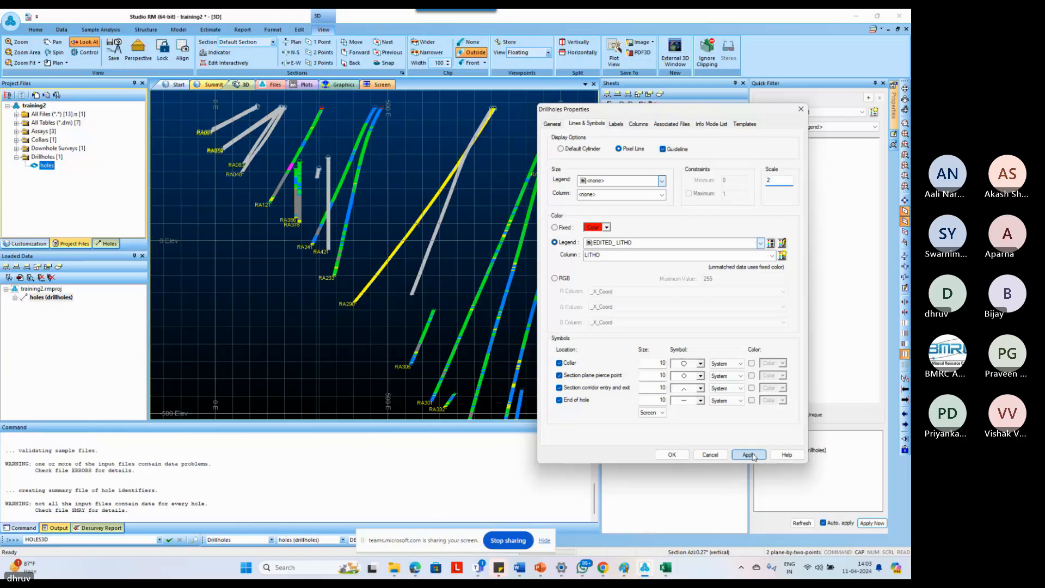
{"action": "left_click", "coordinate": [749, 455]}
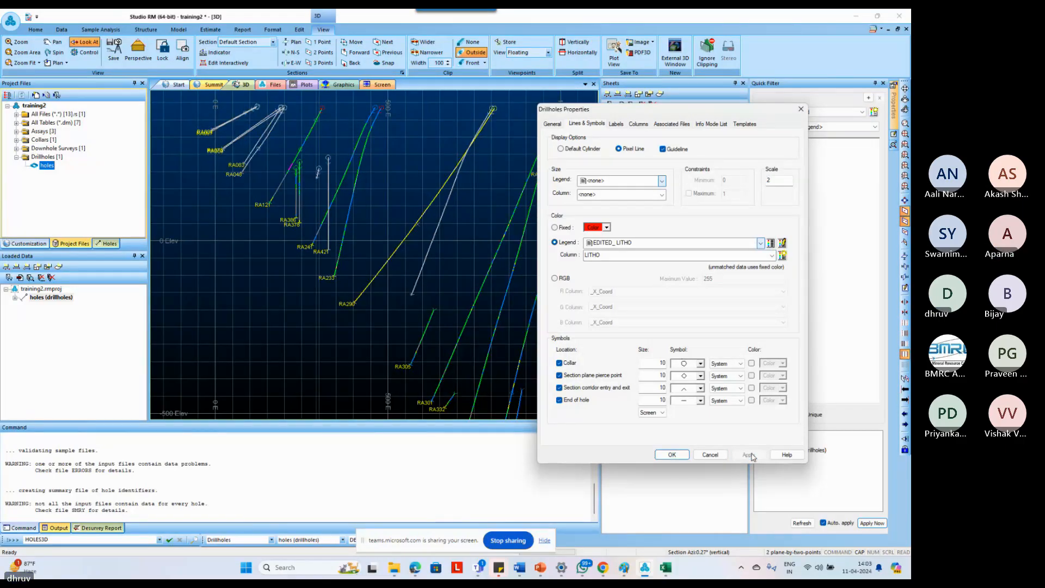
Open the PB downhole column's graph and colour format, select holes (drillholes).PB as its column and preview the Edited_PB legend over the 3D view.
{"action": "left_click", "coordinate": [622, 125]}
{"action": "left_click", "coordinate": [636, 124]}
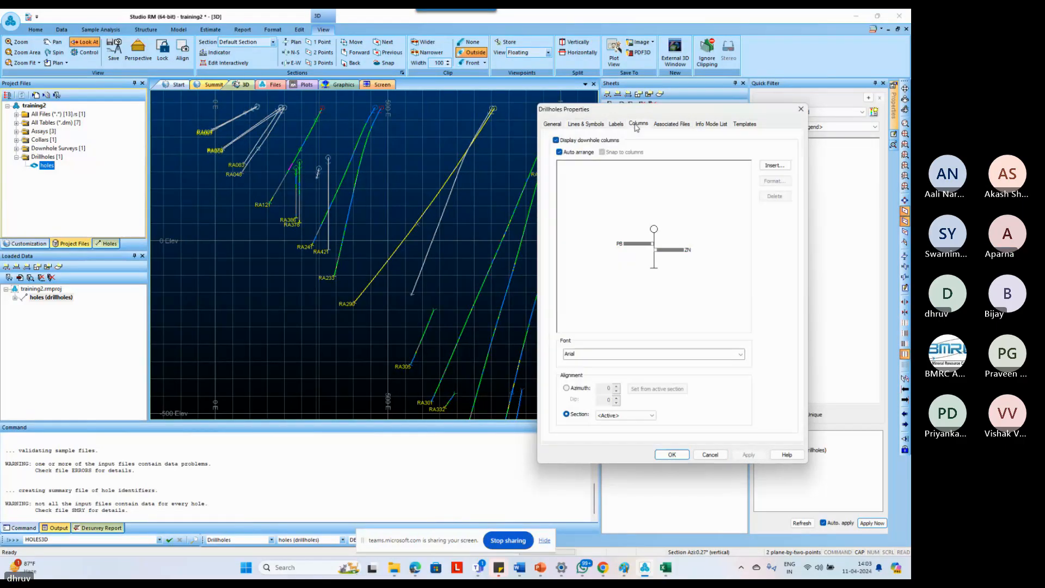
{"action": "double_click", "coordinate": [646, 248]}
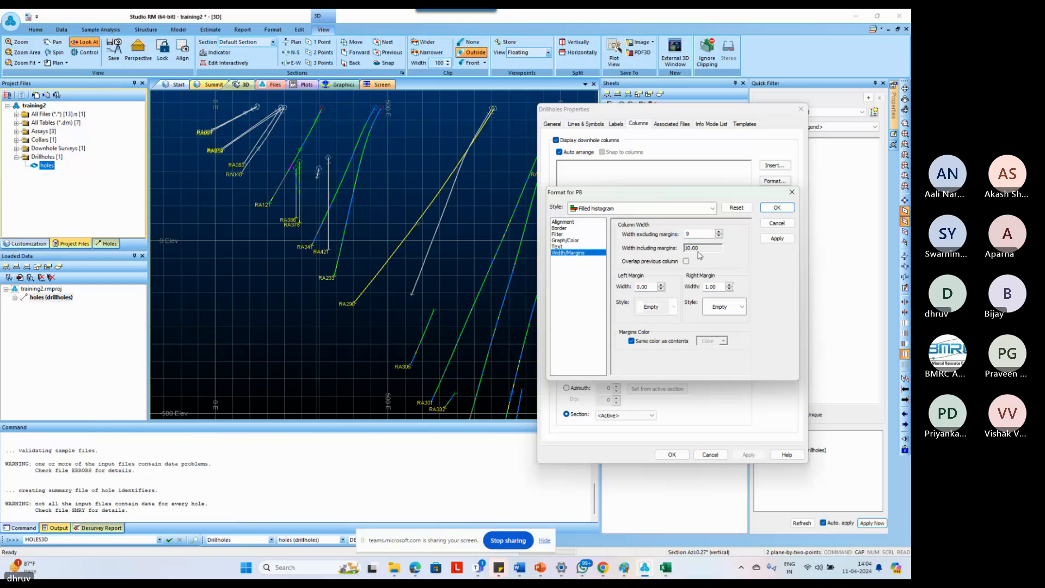
{"action": "left_click", "coordinate": [566, 241]}
{"action": "left_click", "coordinate": [728, 330]}
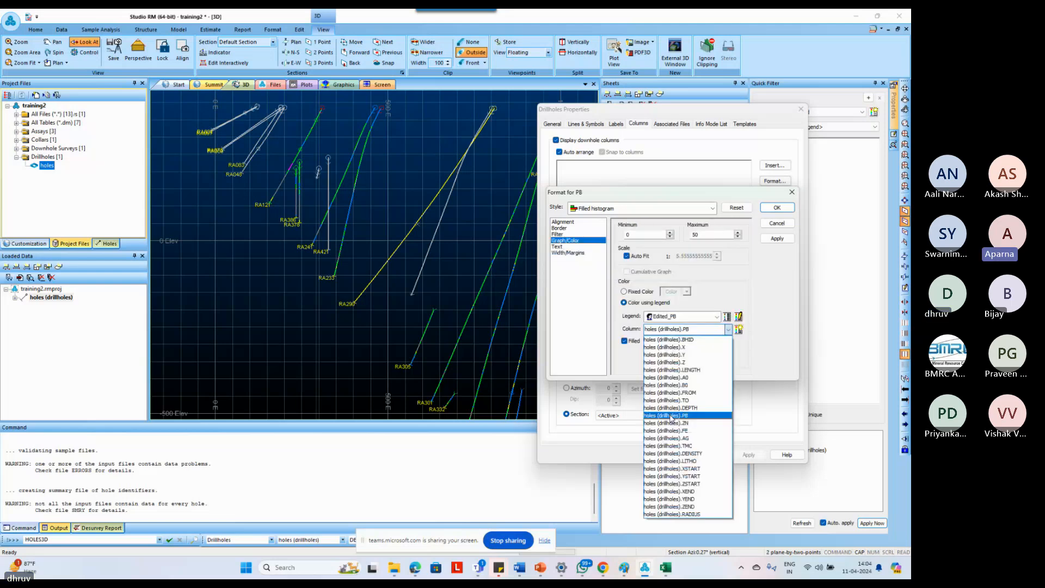
{"action": "left_click", "coordinate": [671, 416]}
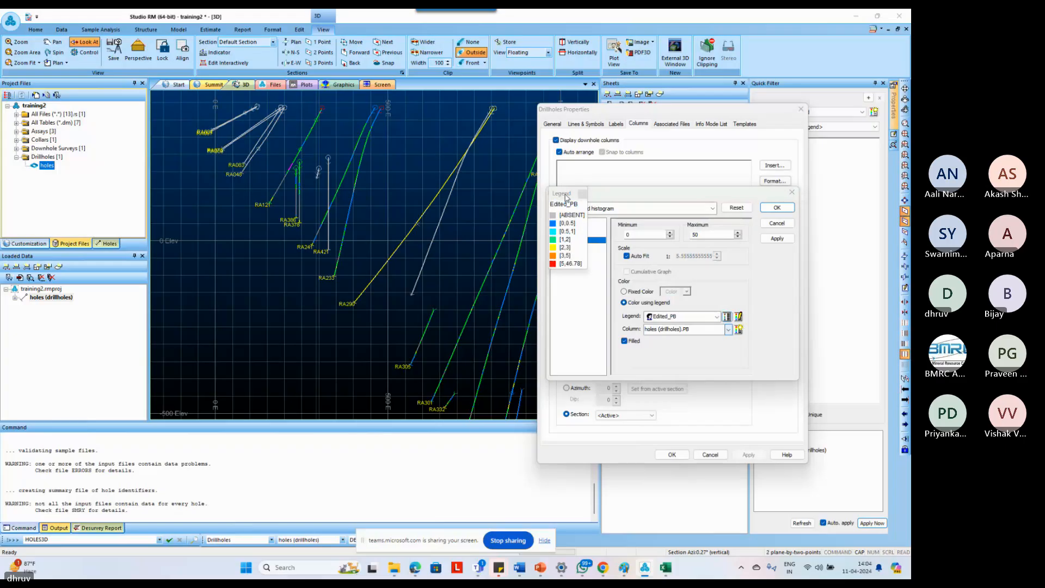
{"action": "left_click_drag", "start_coordinate": [566, 197], "coordinate": [267, 258]}
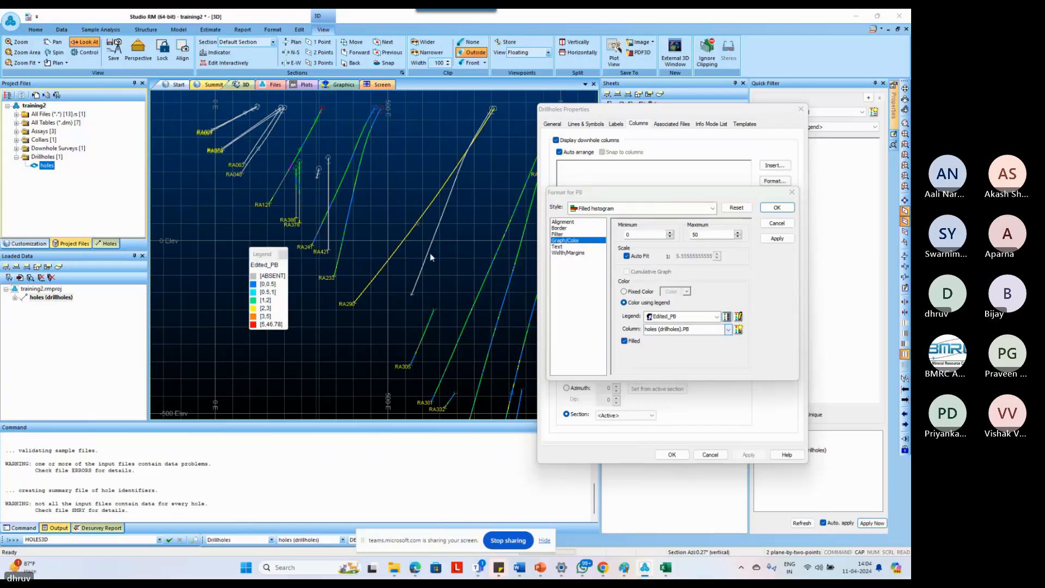
Set the PB filled histogram's maximum to 5 and apply it.
{"action": "left_click", "coordinate": [563, 252]}
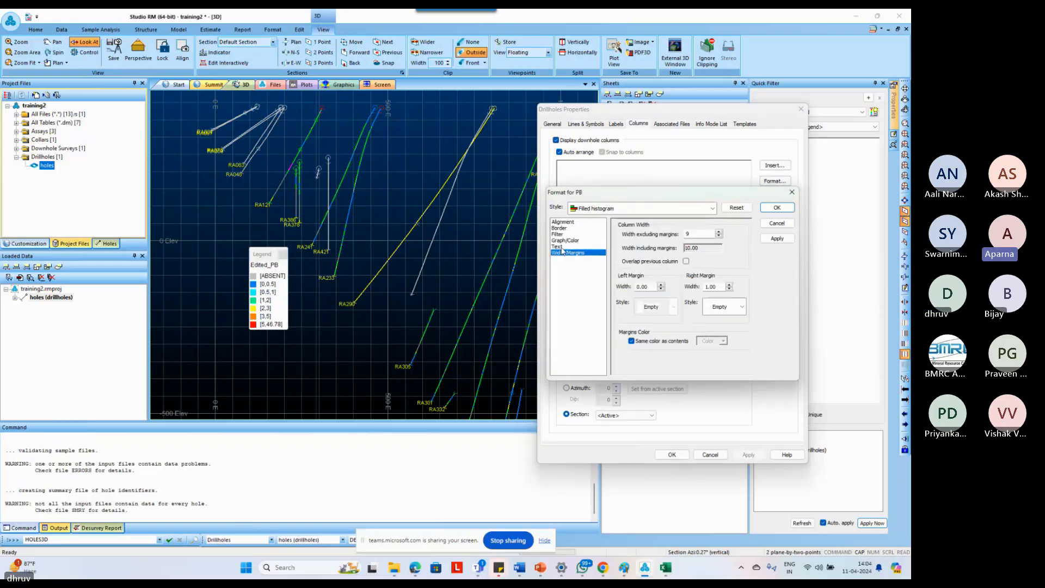
{"action": "left_click", "coordinate": [564, 240]}
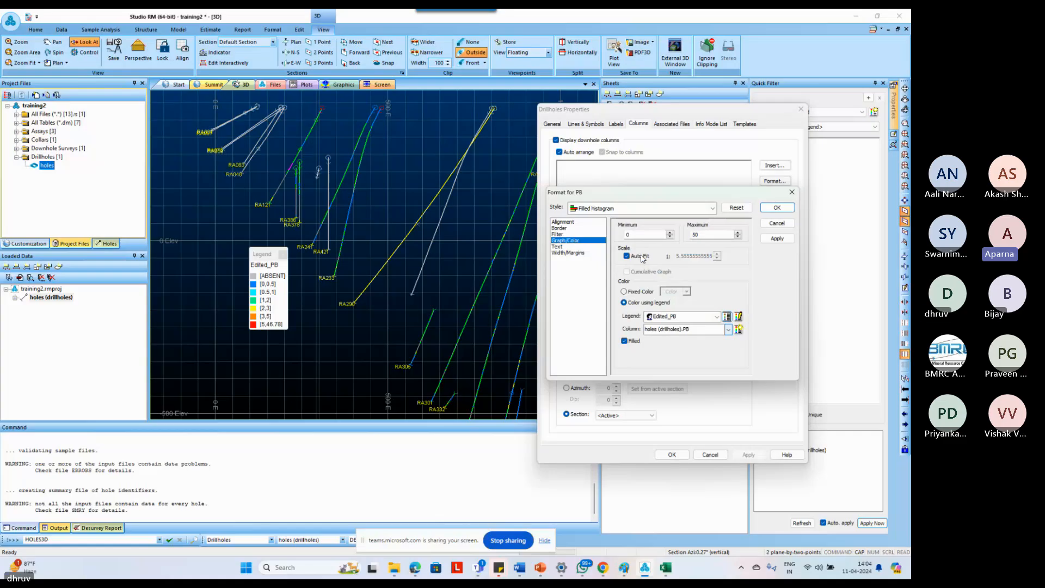
{"action": "double_click", "coordinate": [700, 235]}
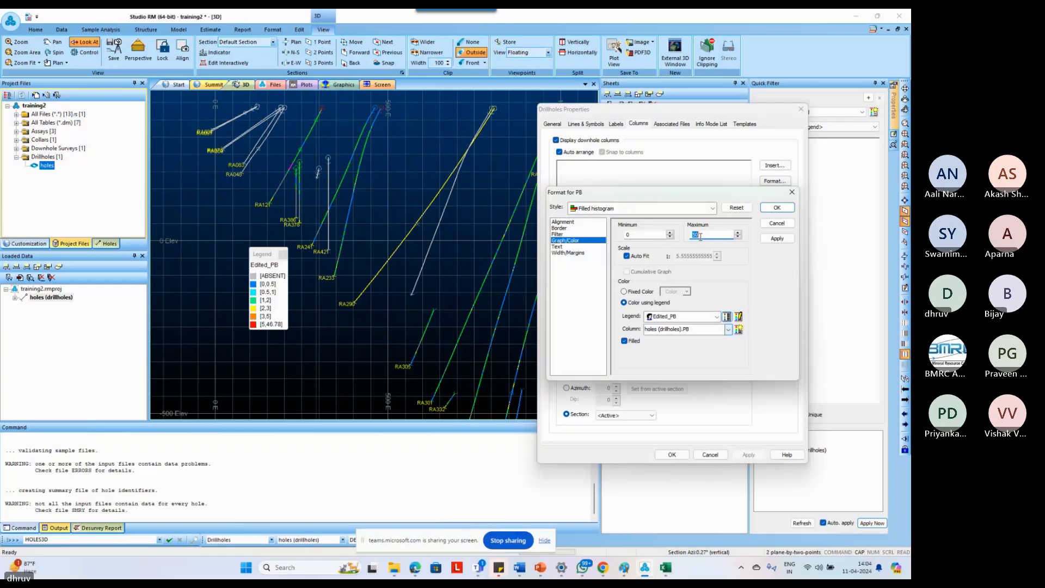
{"action": "type", "text": "10"}
{"action": "key", "text": "BackSpace"}
{"action": "key", "text": "BackSpace"}
{"action": "type", "text": "5"}
{"action": "left_click", "coordinate": [770, 240]}
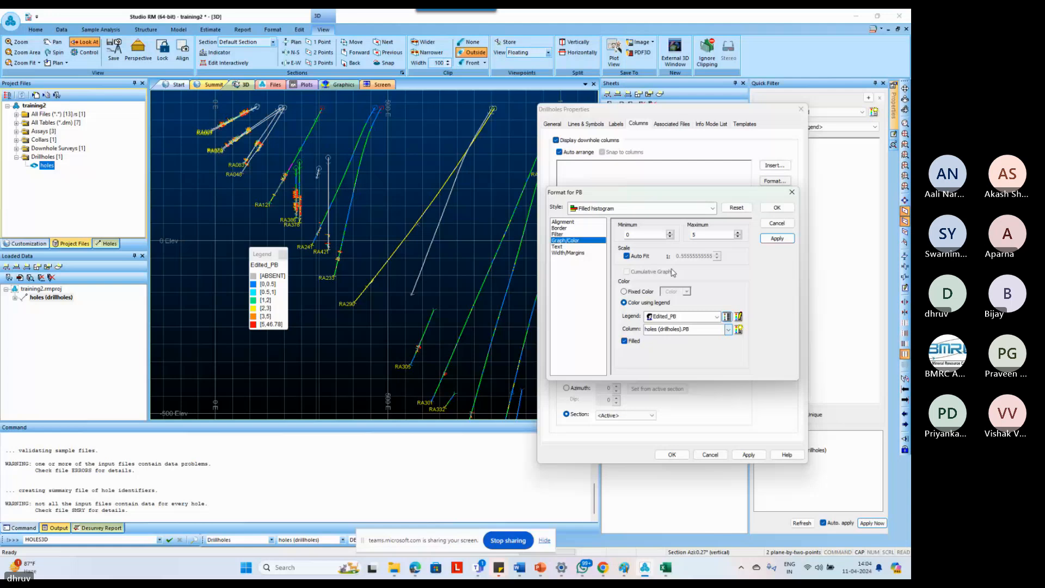
Set the ZN filled histogram's maximum to 15, accept the column format and apply the drillhole properties.
{"action": "left_click", "coordinate": [643, 259]}
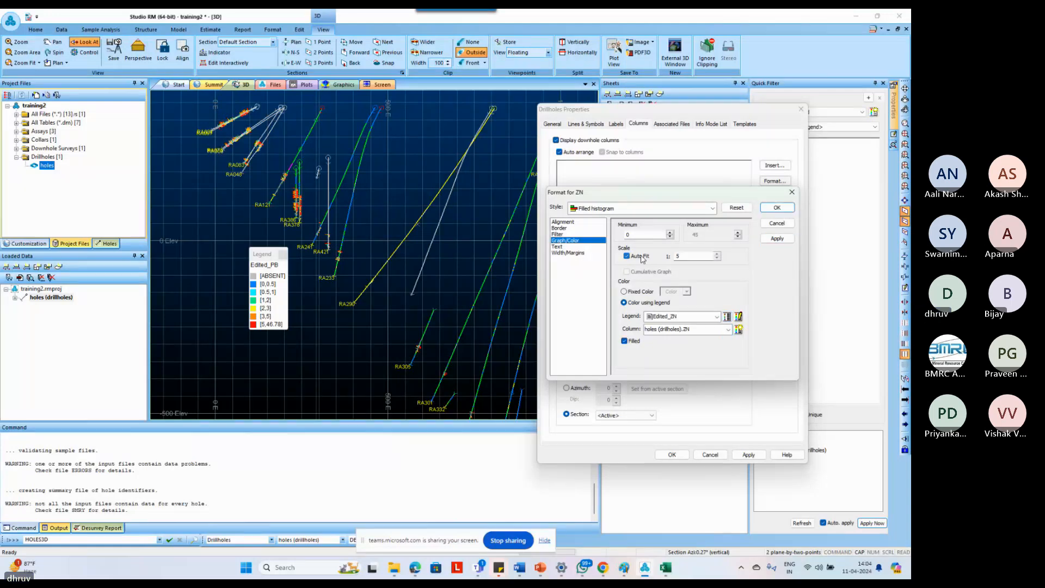
{"action": "left_click_drag", "start_coordinate": [702, 235], "coordinate": [686, 240]}
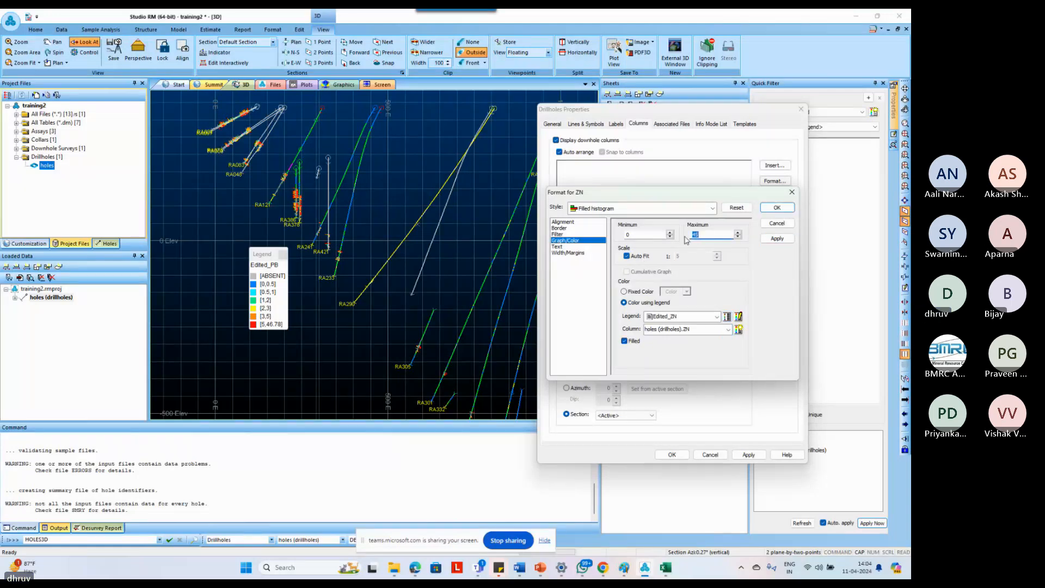
{"action": "type", "text": "15"}
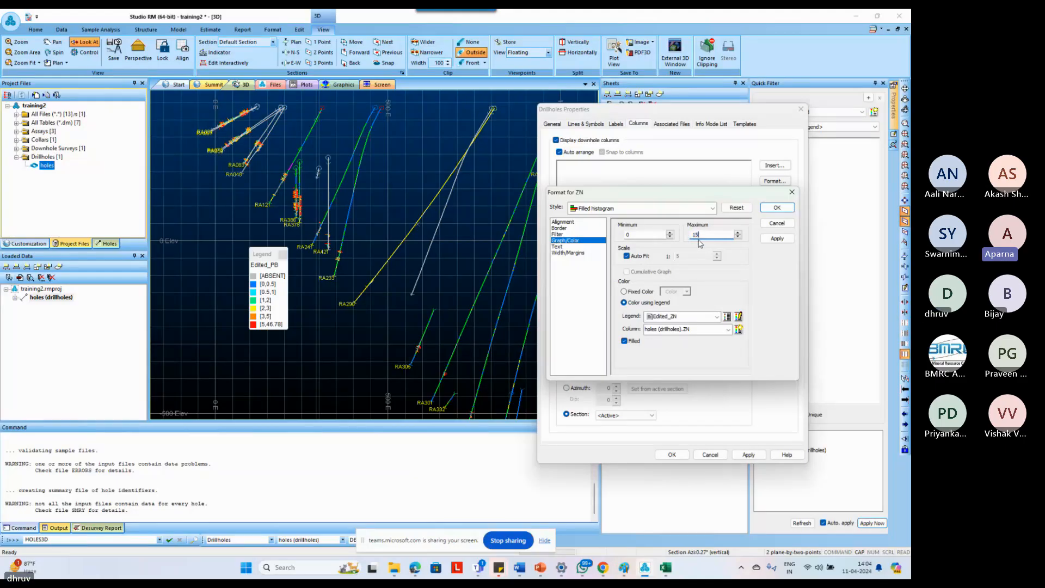
{"action": "left_click", "coordinate": [764, 241]}
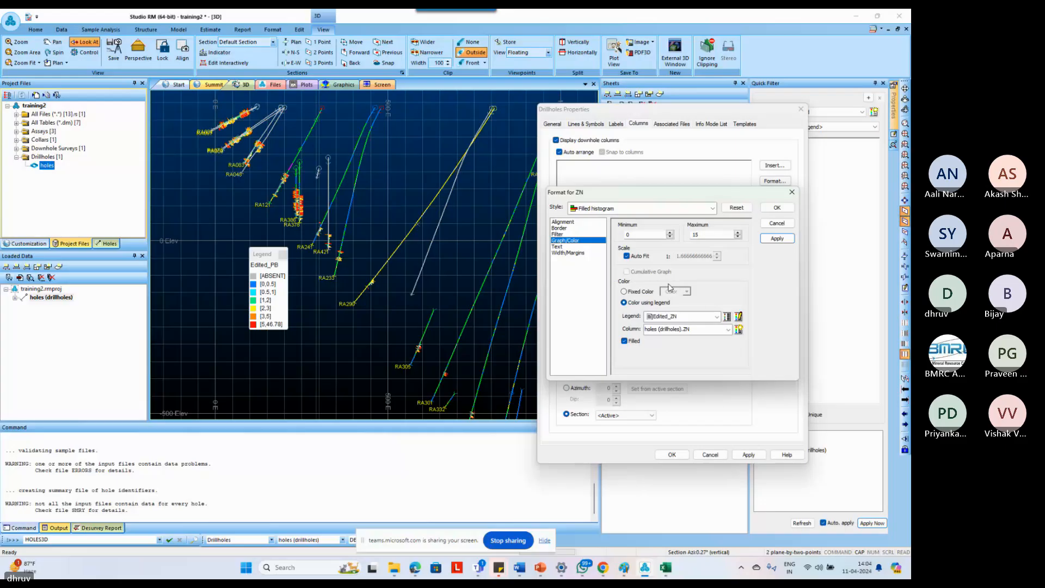
{"action": "left_click", "coordinate": [776, 208]}
{"action": "left_click", "coordinate": [746, 455]}
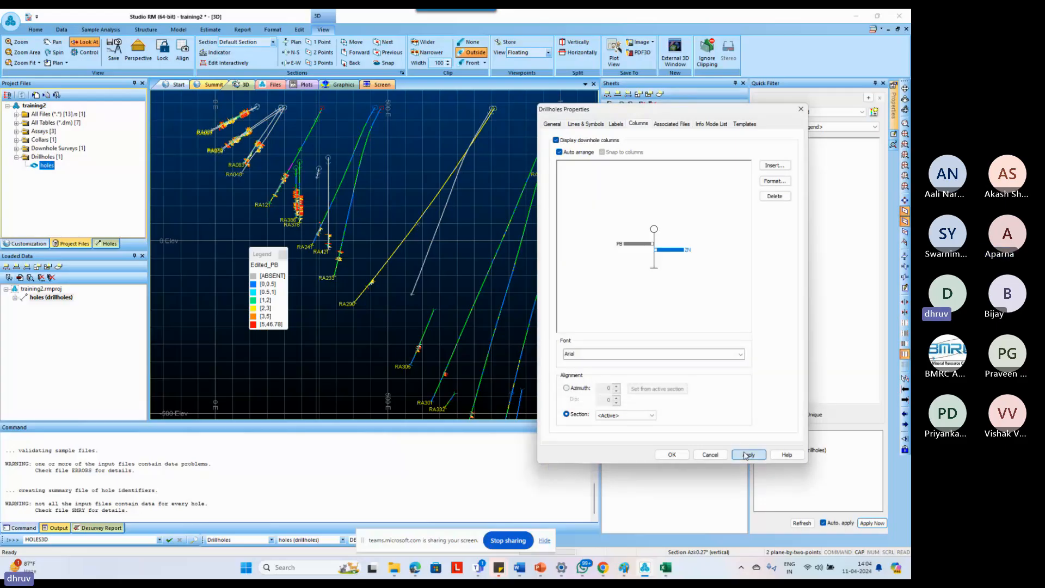
Accept the drillhole properties and examine the coloured drillhole traces across the clipped section.
{"action": "left_click", "coordinate": [673, 454]}
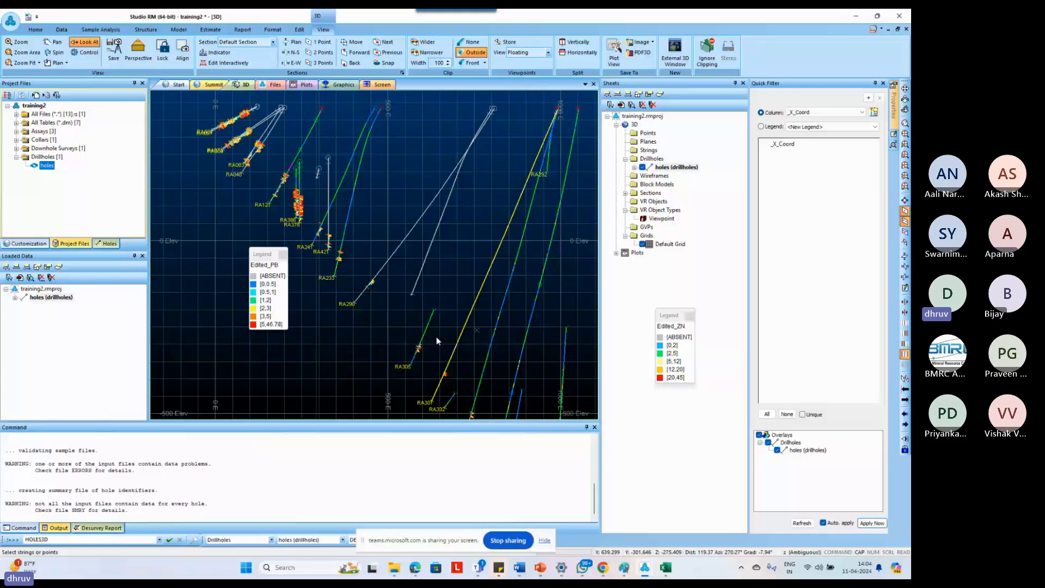
{"action": "scroll", "coordinate": [436, 294], "scroll_direction": "up", "scroll_amount": 1}
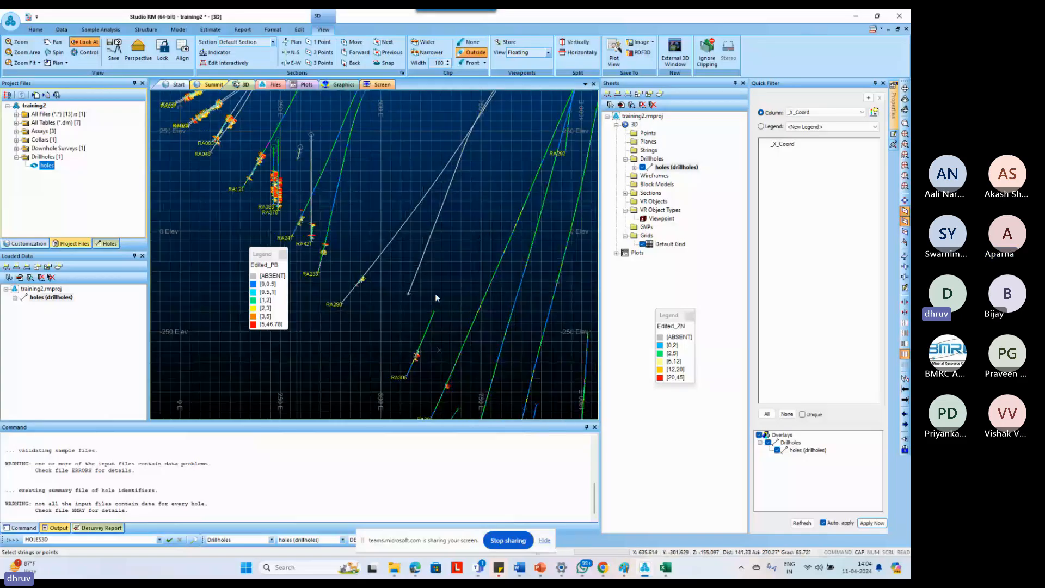
{"action": "scroll", "coordinate": [436, 293], "scroll_direction": "down", "scroll_amount": 2}
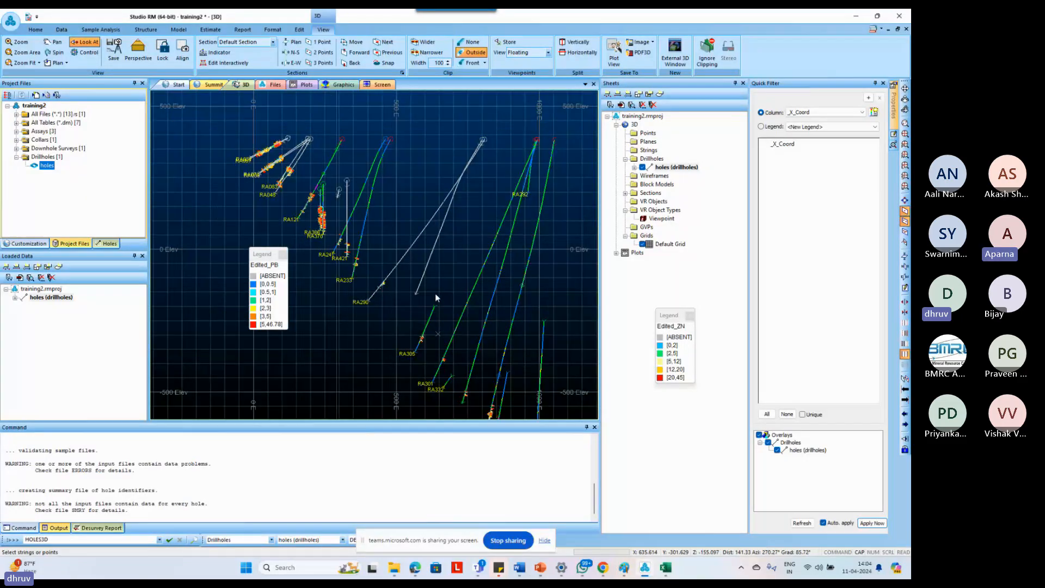
{"action": "scroll", "coordinate": [436, 328], "scroll_direction": "up", "scroll_amount": 5}
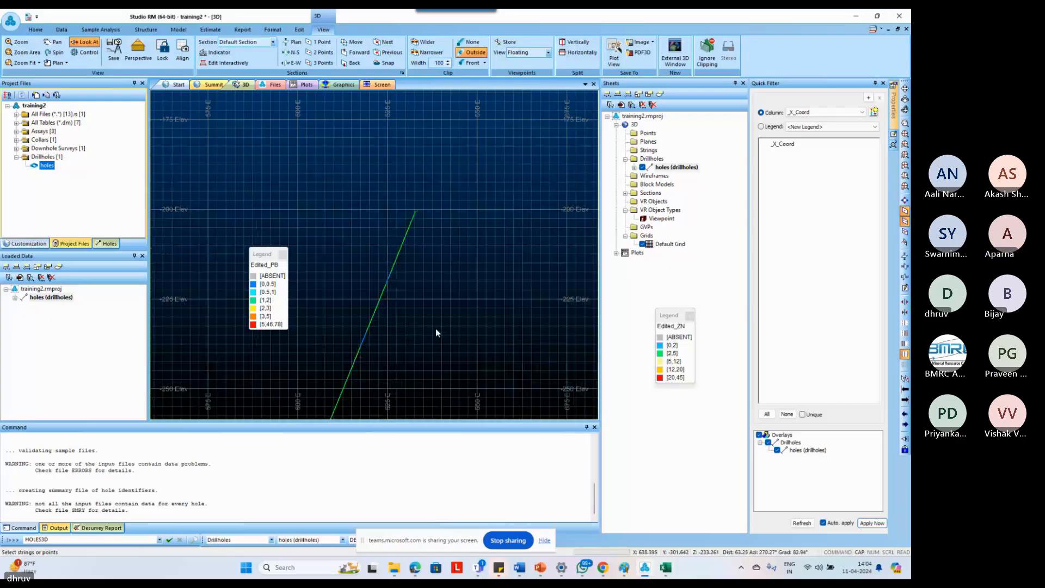
{"action": "scroll", "coordinate": [436, 328], "scroll_direction": "up", "scroll_amount": 1}
{"action": "scroll", "coordinate": [436, 331], "scroll_direction": "down", "scroll_amount": 1}
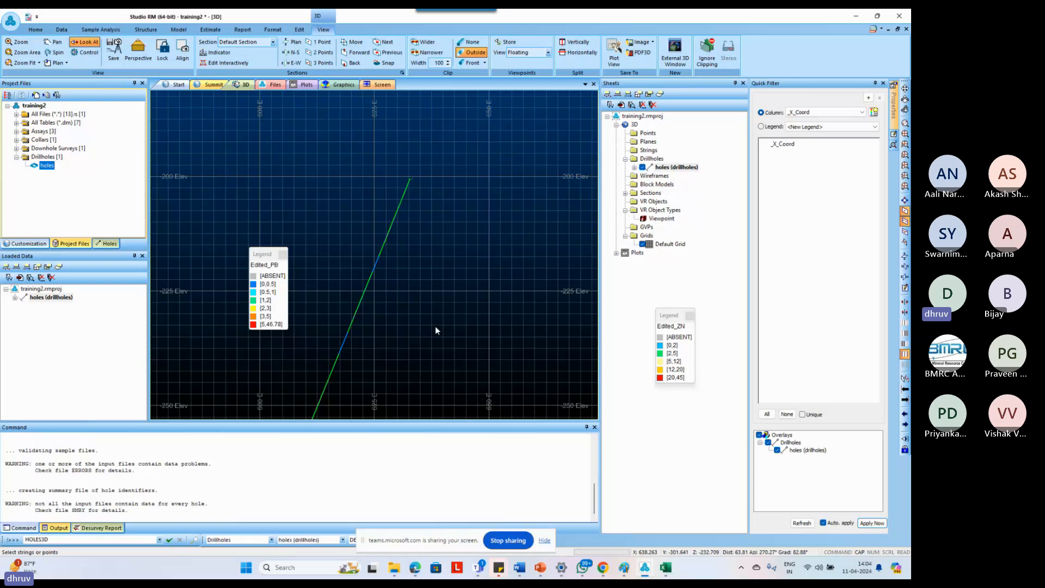
{"action": "scroll", "coordinate": [436, 326], "scroll_direction": "down", "scroll_amount": 10}
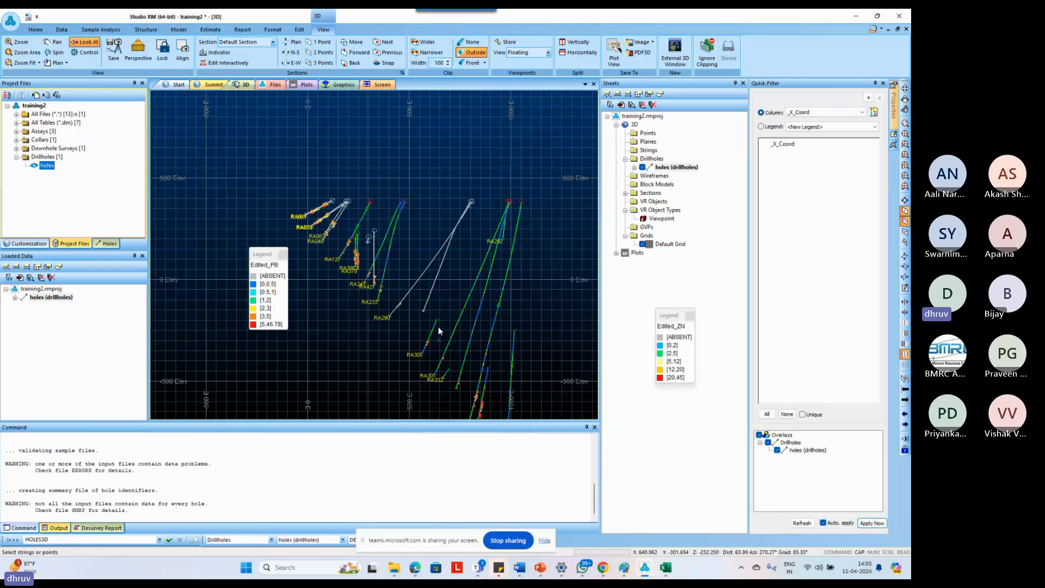
{"action": "scroll", "coordinate": [439, 326], "scroll_direction": "up", "scroll_amount": 4}
{"action": "left_click", "coordinate": [454, 292]}
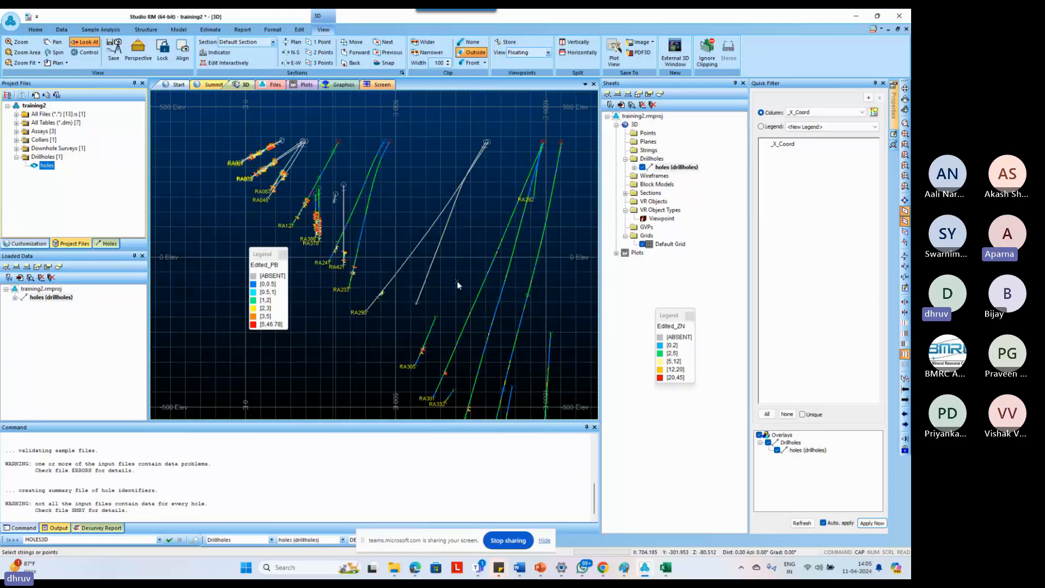
Zoom into the area around hole RA233 and examine the PB and ZN histograms on either side of its trace.
{"action": "key", "text": "z"}
{"action": "key", "text": "x"}
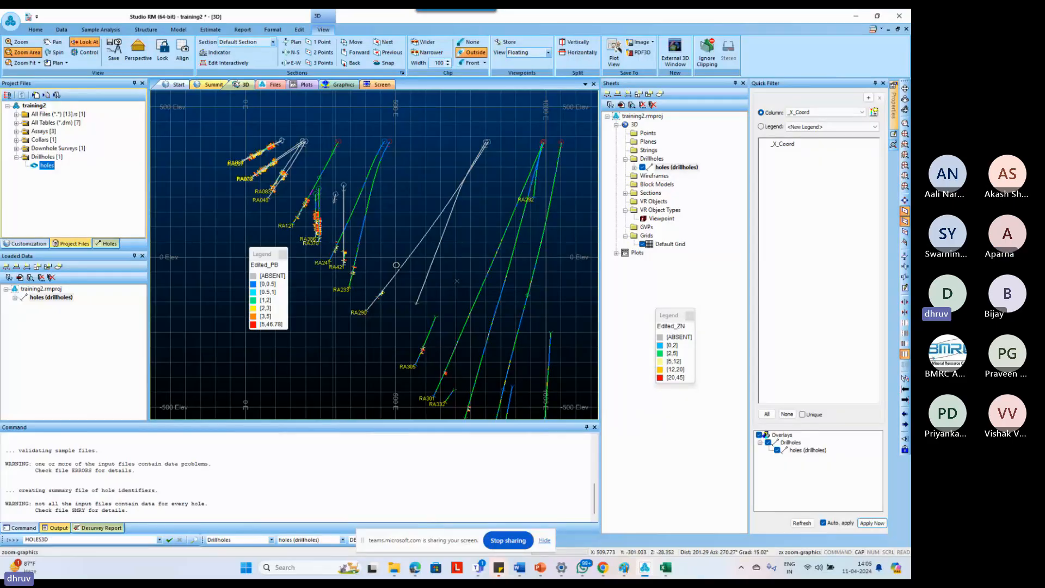
{"action": "left_click_drag", "start_coordinate": [330, 246], "coordinate": [394, 302]}
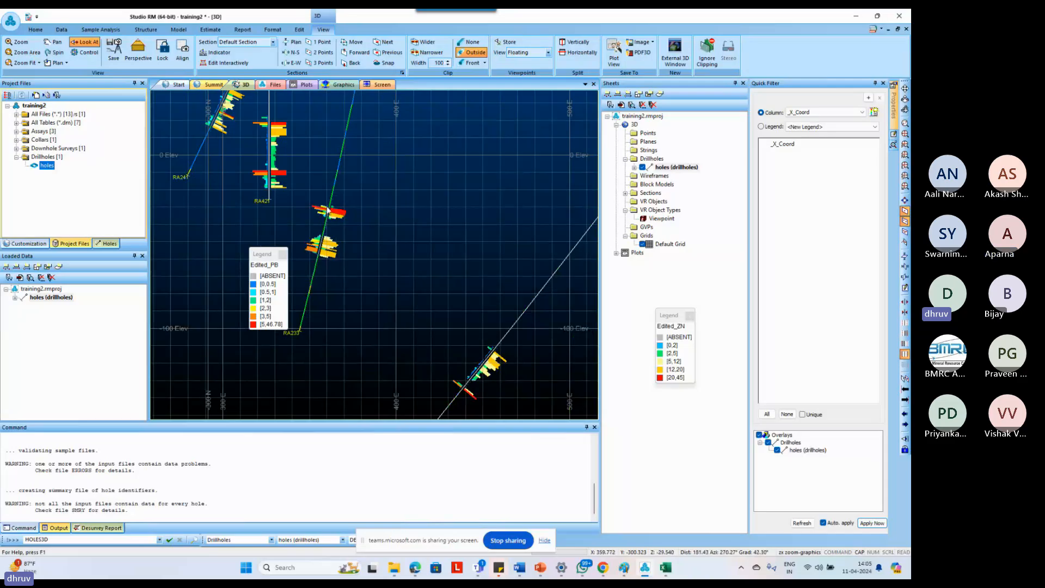
{"action": "scroll", "coordinate": [326, 211], "scroll_direction": "up", "scroll_amount": 1}
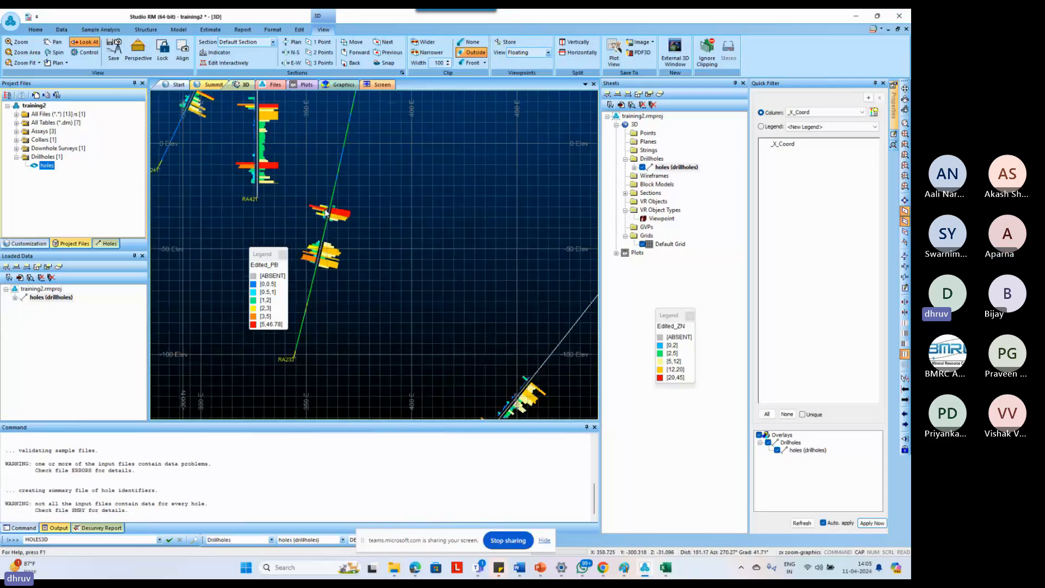
{"action": "scroll", "coordinate": [326, 212], "scroll_direction": "up", "scroll_amount": 2}
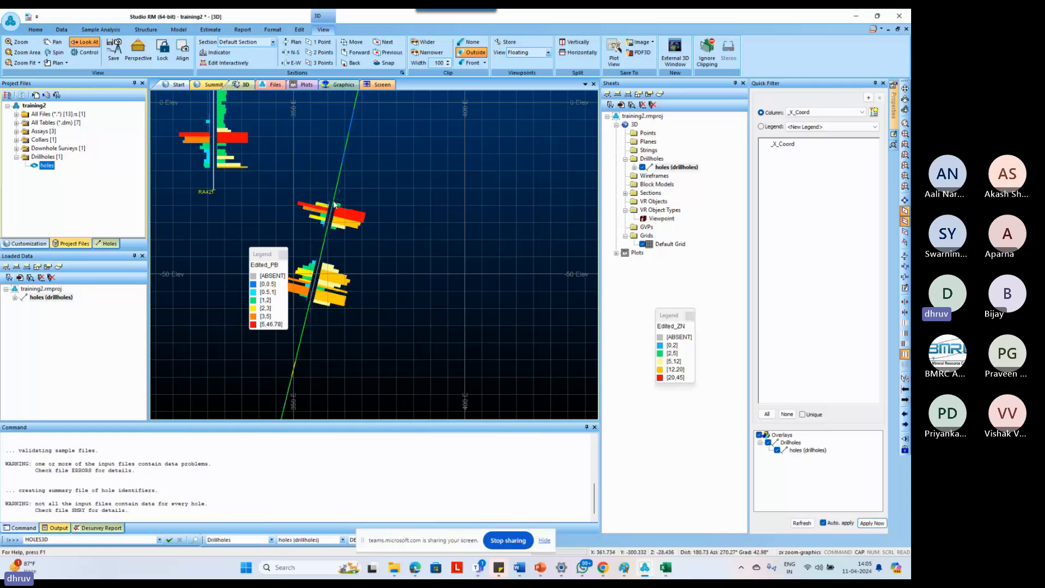
{"action": "scroll", "coordinate": [331, 205], "scroll_direction": "up", "scroll_amount": 3}
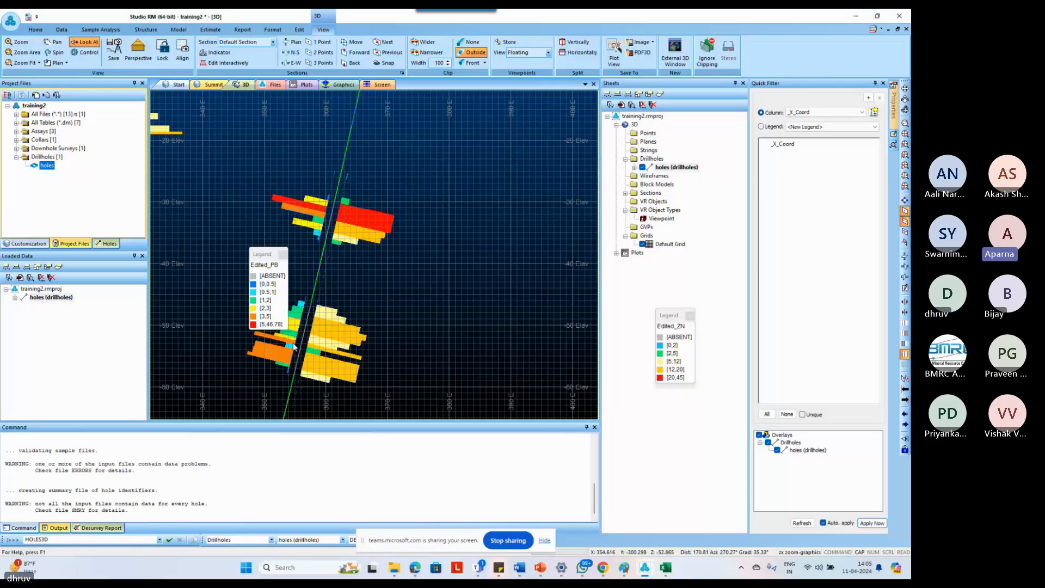
{"action": "scroll", "coordinate": [337, 227], "scroll_direction": "down", "scroll_amount": 2}
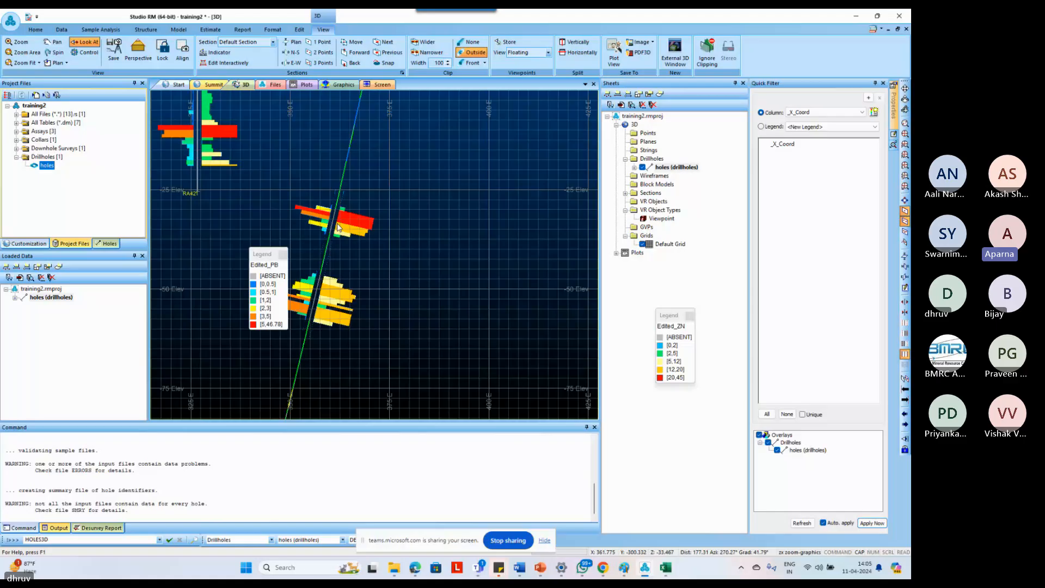
{"action": "scroll", "coordinate": [342, 190], "scroll_direction": "up", "scroll_amount": 1}
Open the Drillholes Properties at the downhole column settings, keeping the histograms in the 3D view uncovered.
{"action": "double_click", "coordinate": [342, 191]}
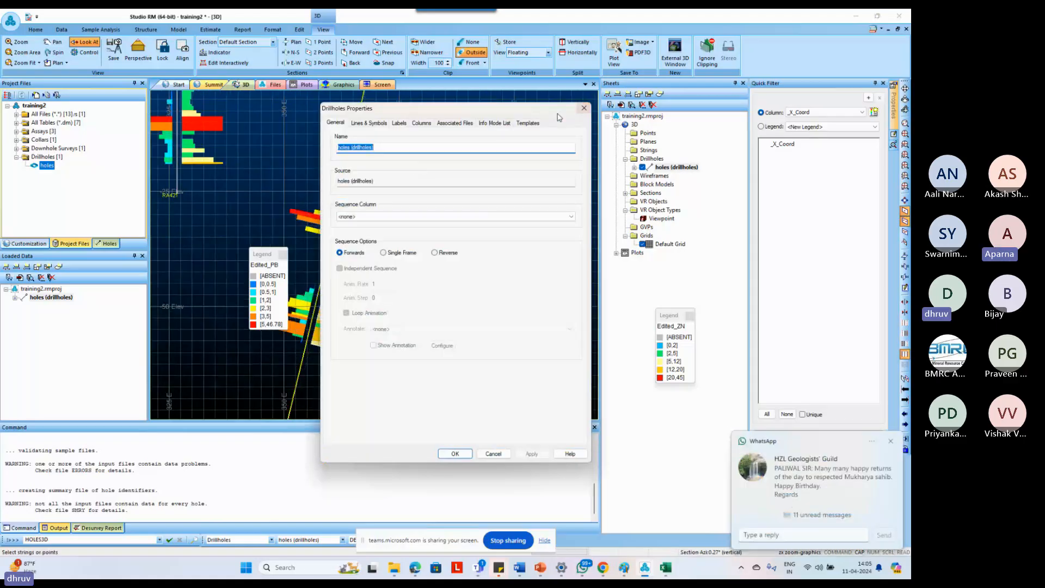
{"action": "left_click", "coordinate": [525, 123]}
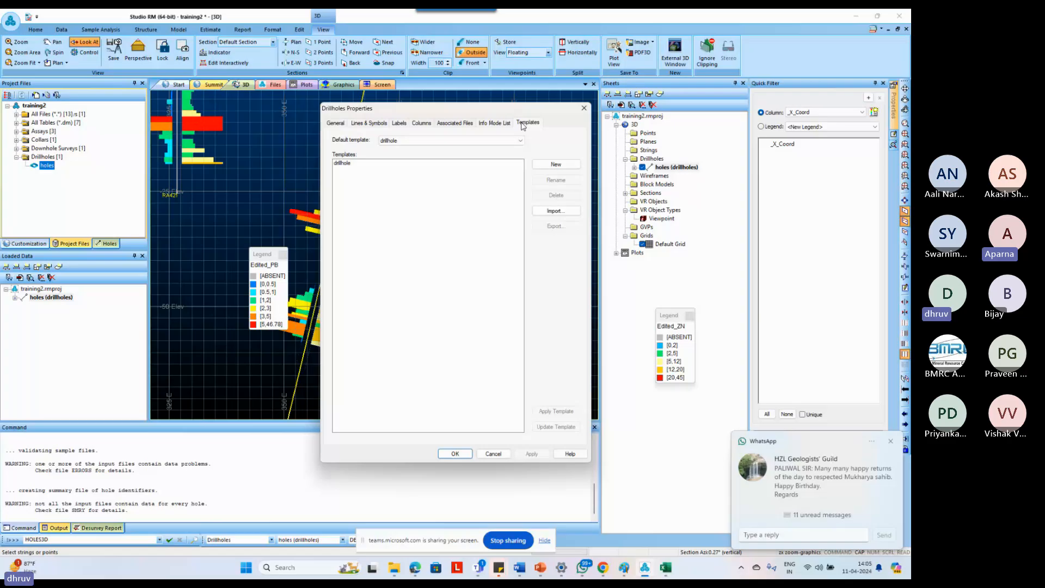
{"action": "left_click", "coordinate": [421, 123]}
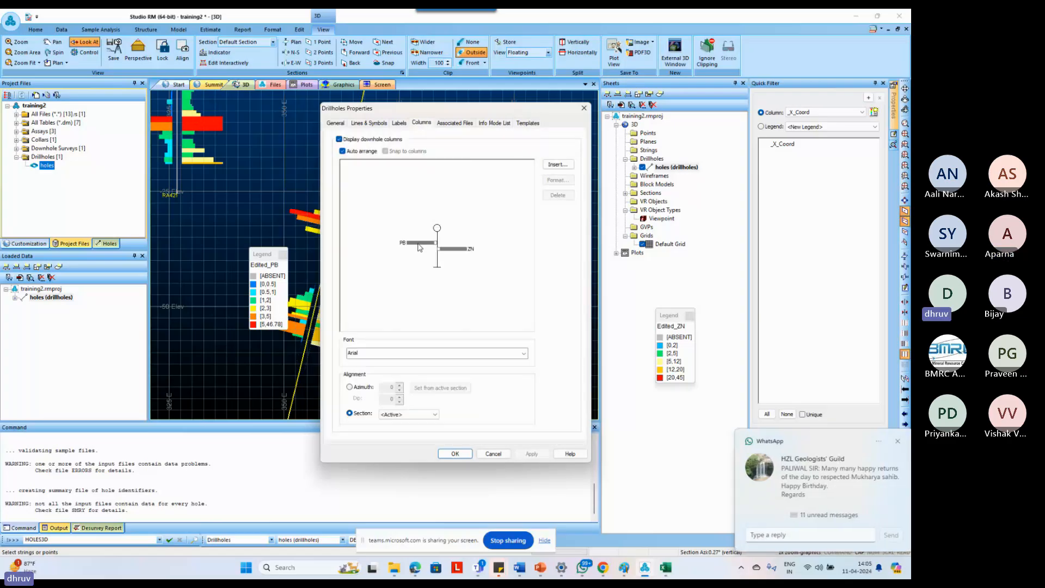
{"action": "left_click_drag", "start_coordinate": [412, 108], "coordinate": [598, 108]}
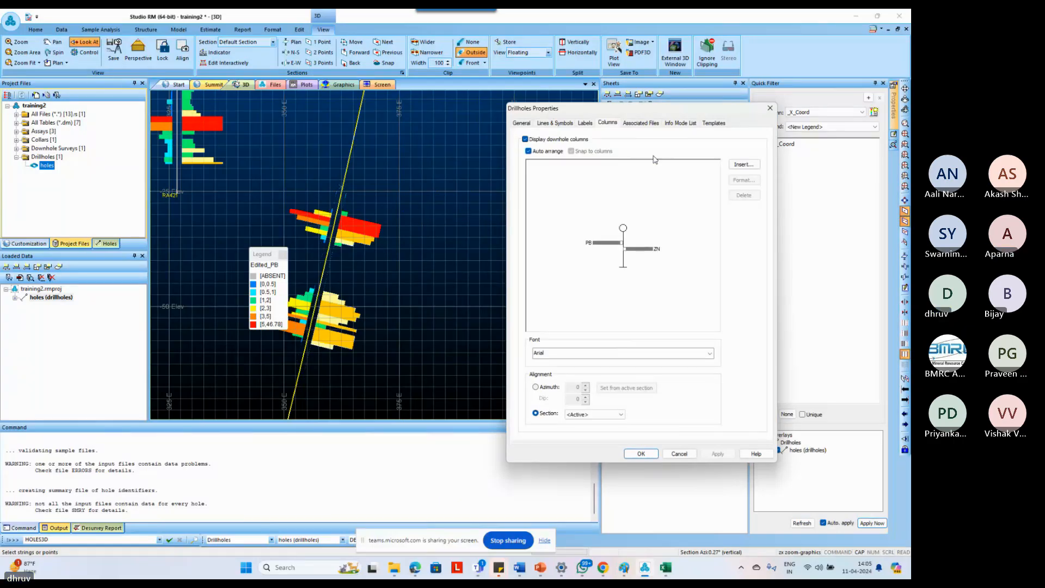
Insert a second PB column into the downhole columns.
{"action": "left_click", "coordinate": [744, 164]}
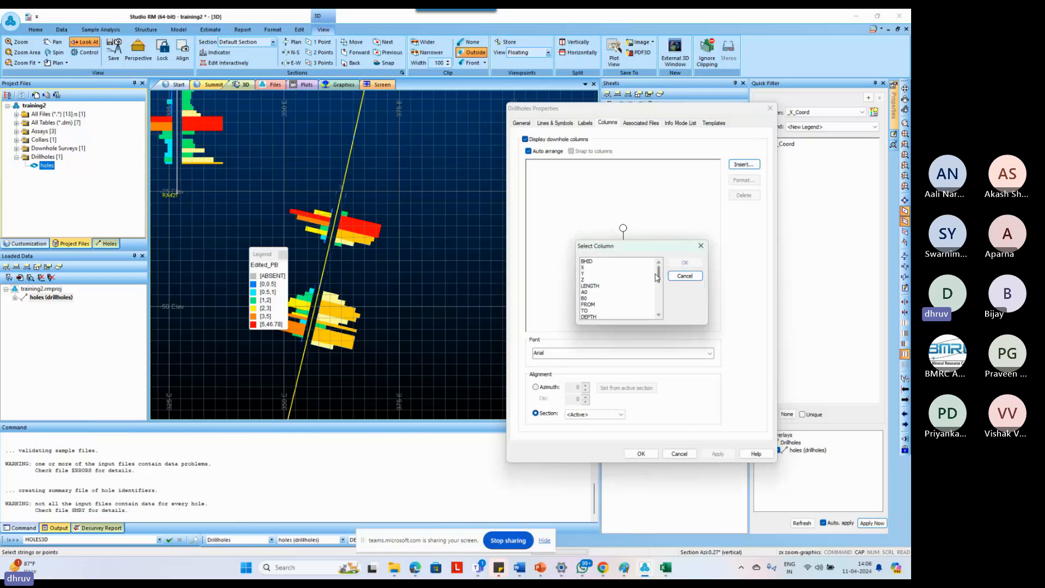
{"action": "left_click_drag", "start_coordinate": [657, 278], "coordinate": [658, 289]}
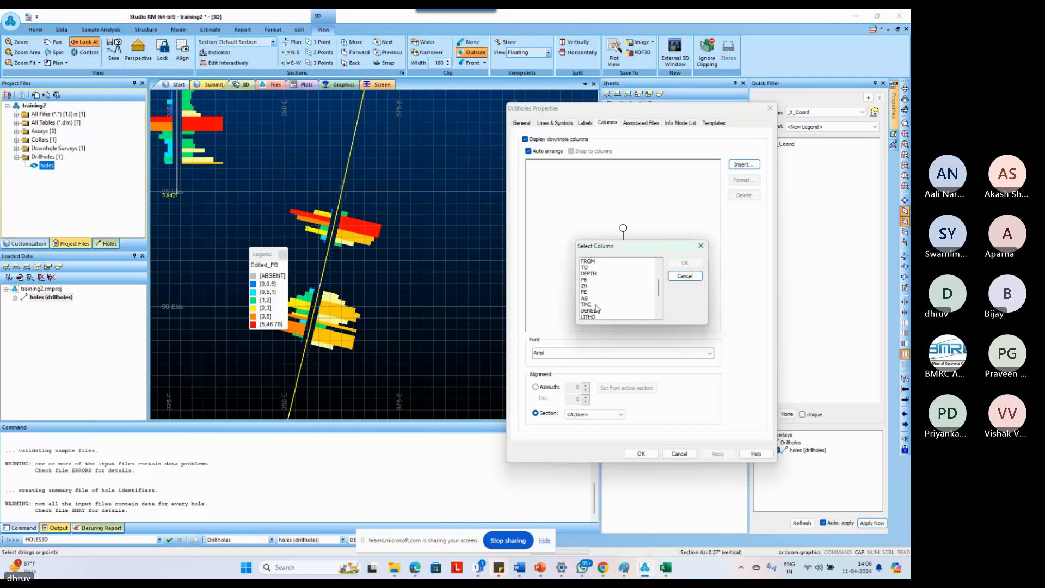
{"action": "left_click", "coordinate": [587, 280]}
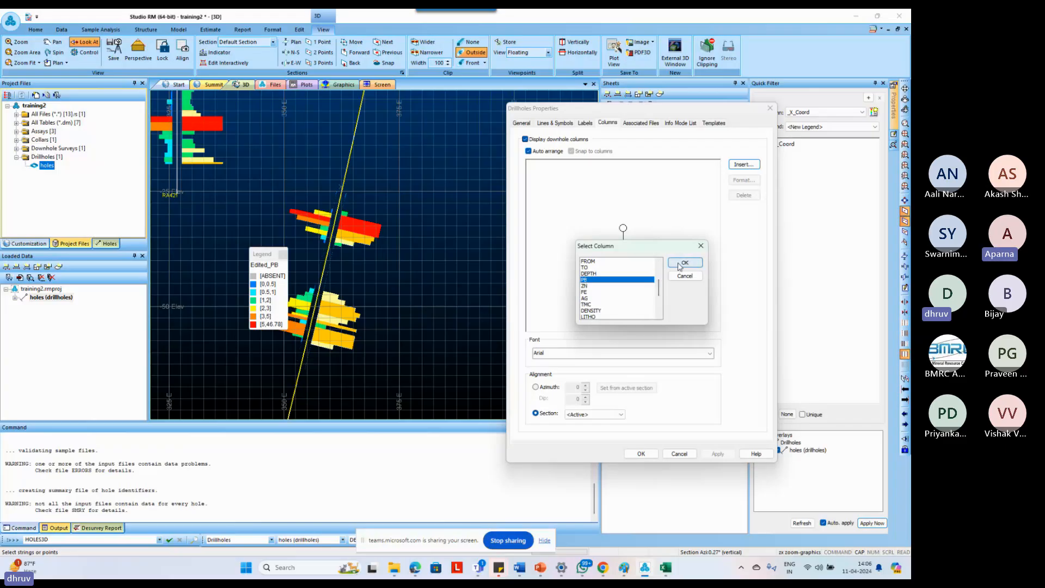
{"action": "left_click", "coordinate": [682, 264]}
Colour the added PB filled histogram with the Edited_PB legend, apply the format, and delete the added column.
{"action": "left_click", "coordinate": [547, 239]}
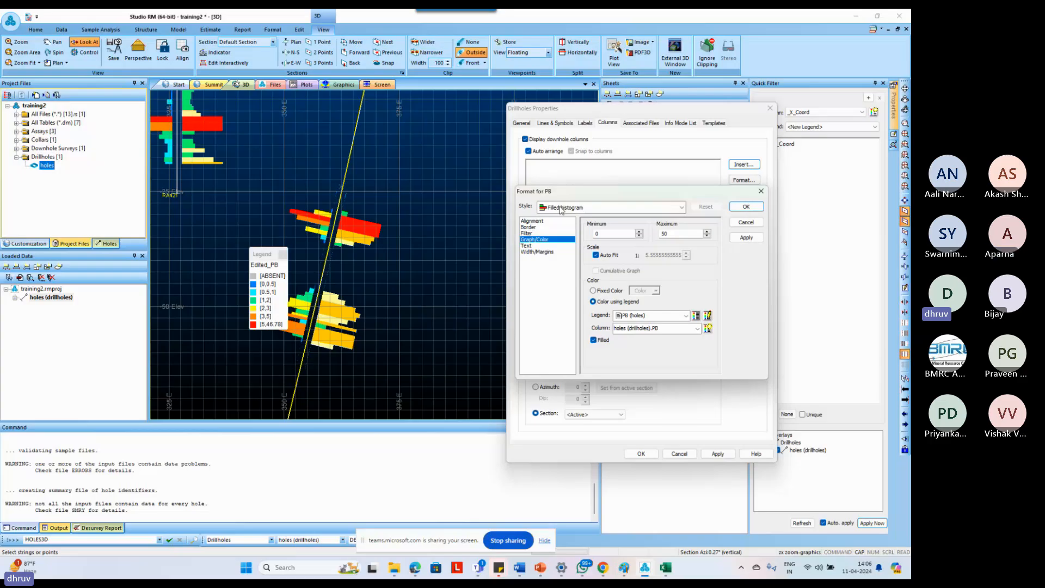
{"action": "left_click", "coordinate": [633, 317]}
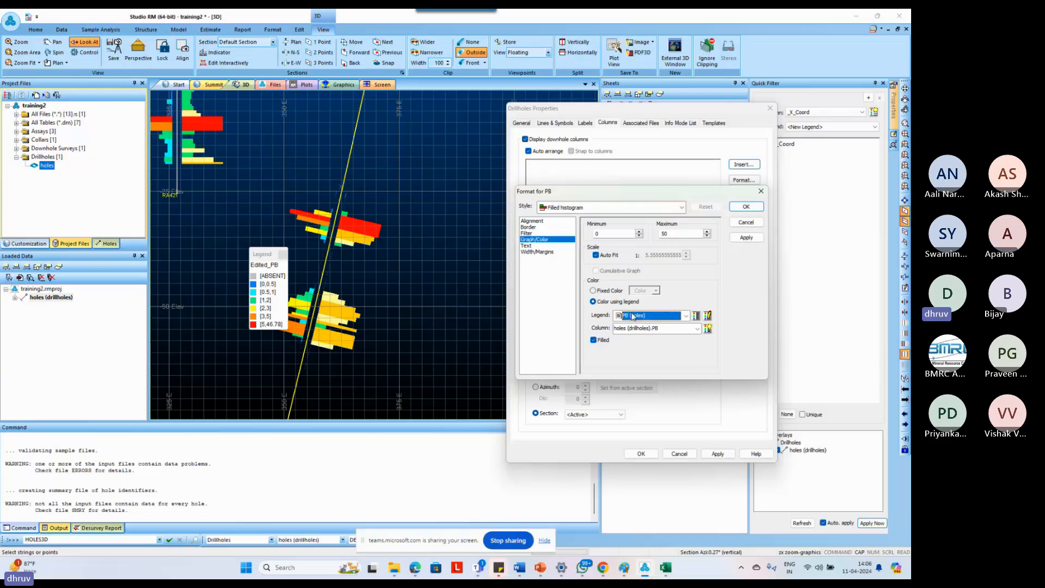
{"action": "left_click", "coordinate": [633, 316]}
{"action": "left_click", "coordinate": [631, 341]}
{"action": "left_click", "coordinate": [647, 330]}
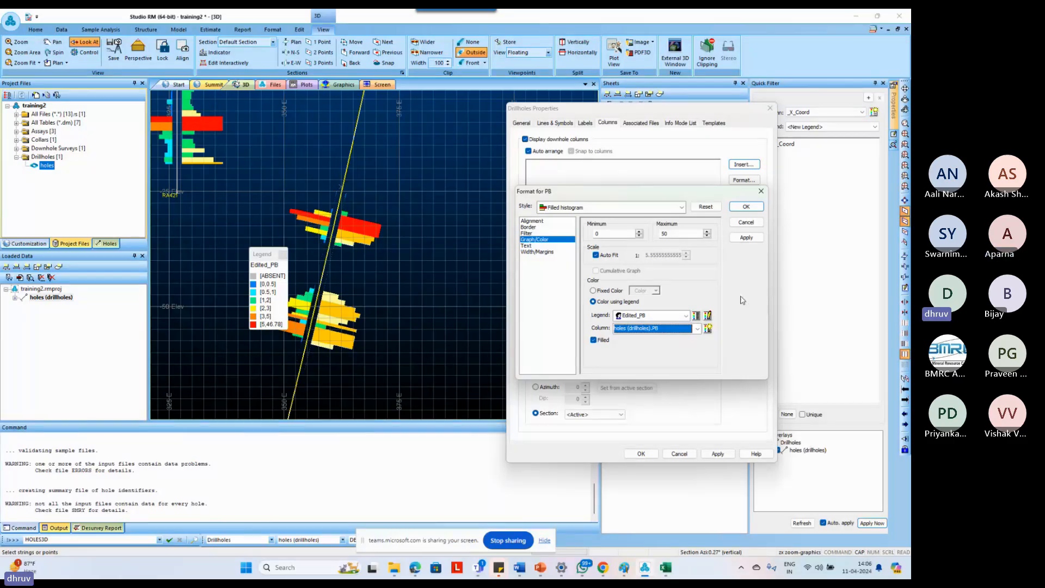
{"action": "left_click", "coordinate": [747, 237]}
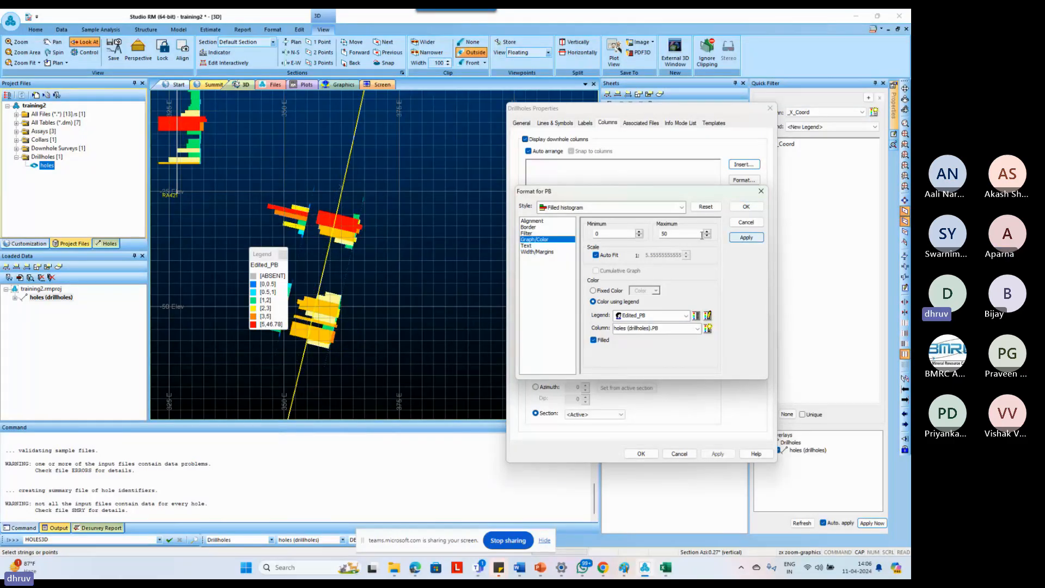
{"action": "left_click", "coordinate": [747, 207]}
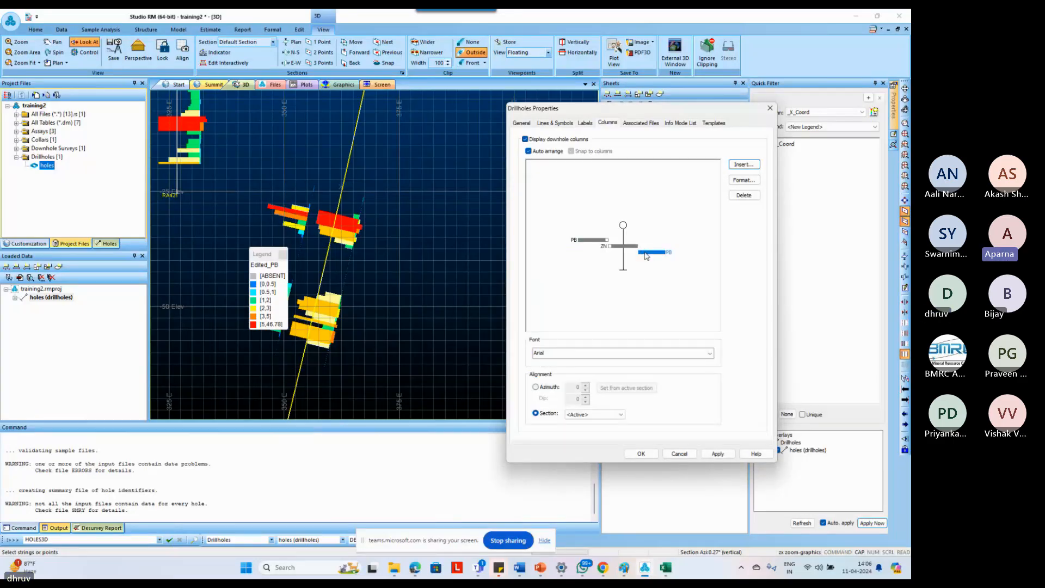
{"action": "right_click", "coordinate": [646, 255]}
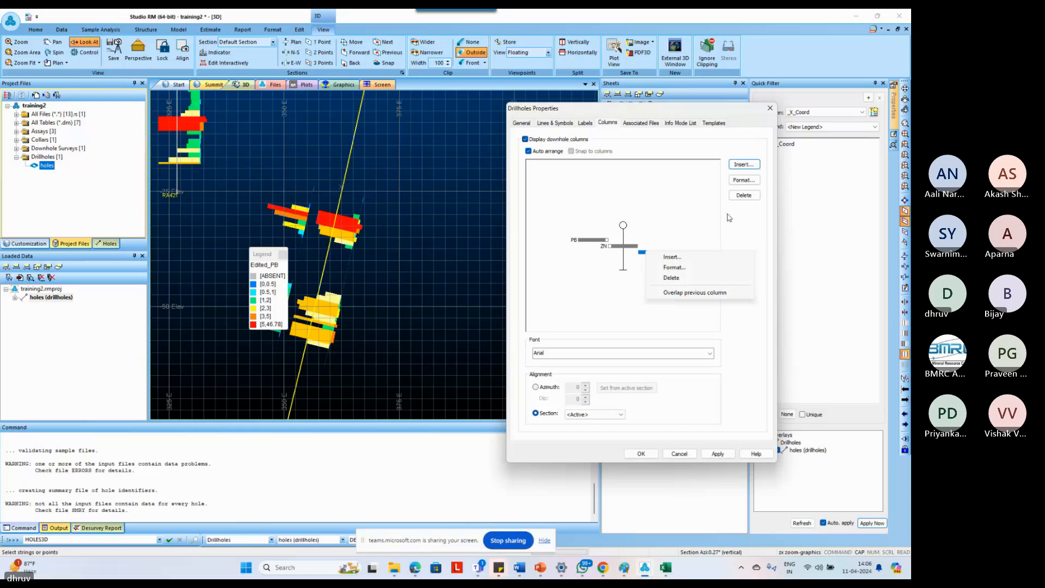
{"action": "left_click", "coordinate": [695, 293]}
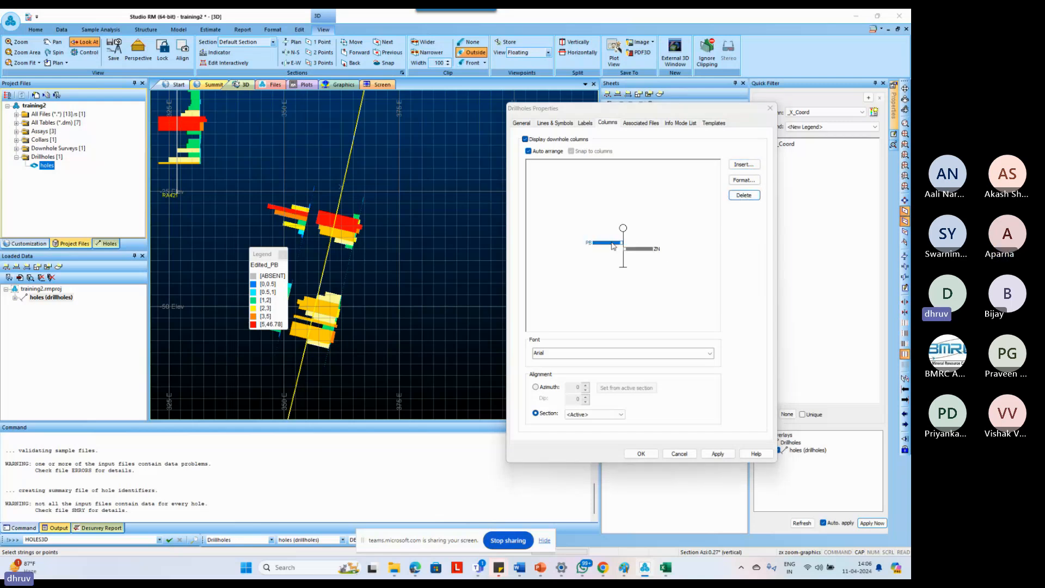
Review the remaining PB column's graph colour and width/margin settings, accept the format and apply the drillhole properties.
{"action": "double_click", "coordinate": [613, 246]}
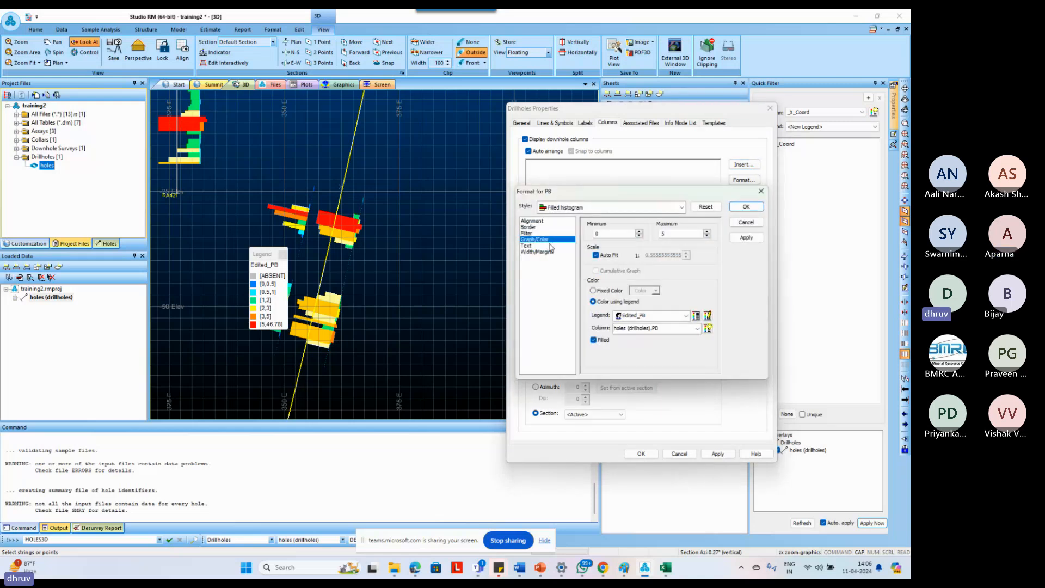
{"action": "left_click_drag", "start_coordinate": [570, 191], "coordinate": [692, 221]}
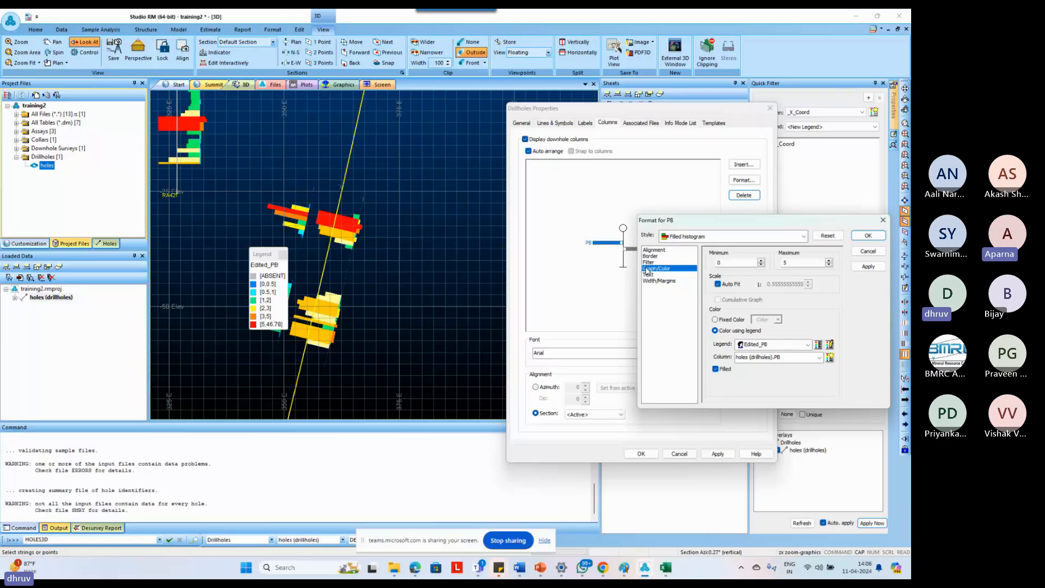
{"action": "left_click", "coordinate": [660, 280]}
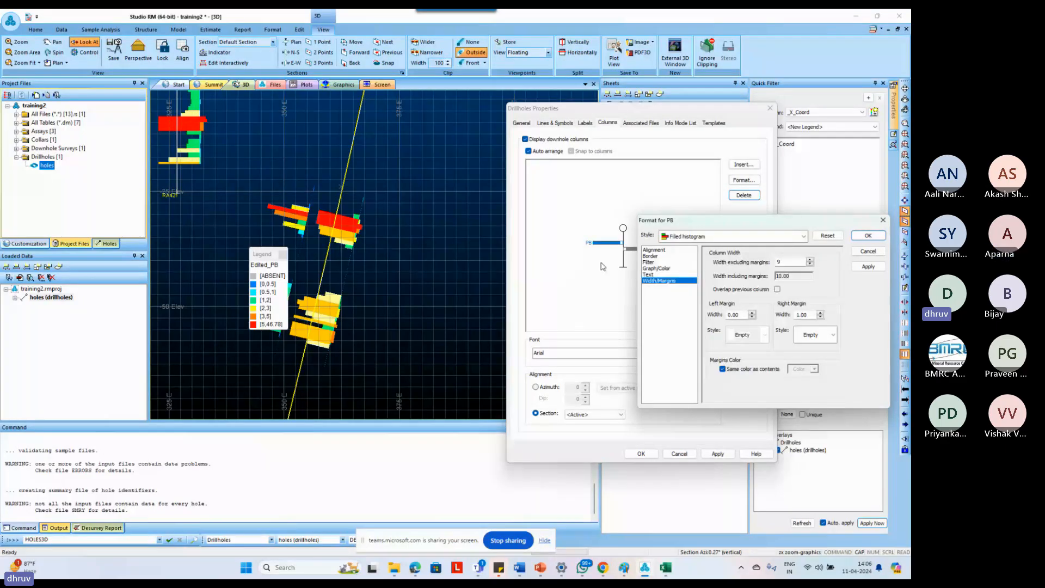
{"action": "left_click_drag", "start_coordinate": [709, 220], "coordinate": [751, 217]}
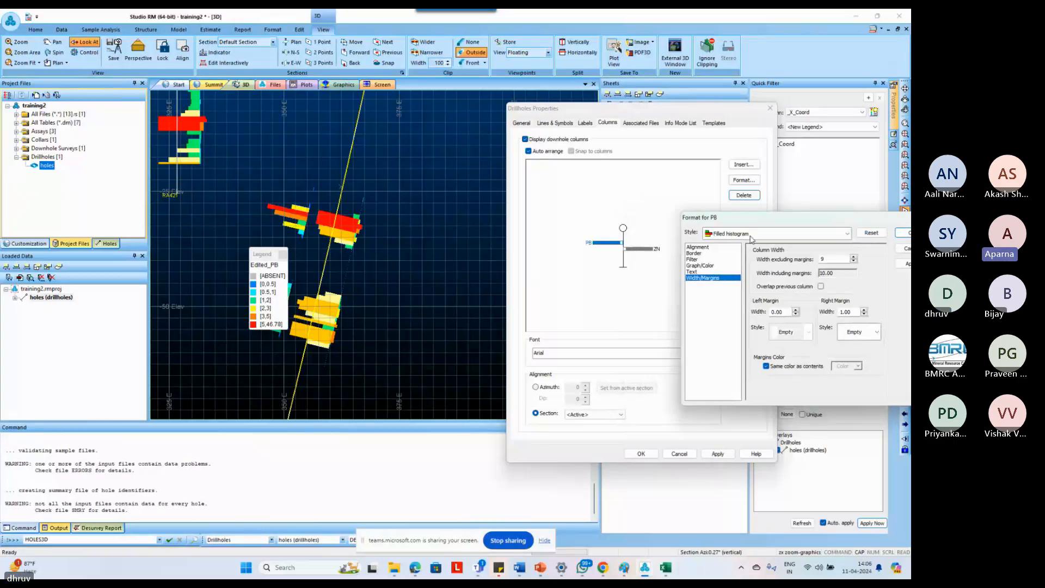
{"action": "left_click_drag", "start_coordinate": [756, 226], "coordinate": [612, 221]}
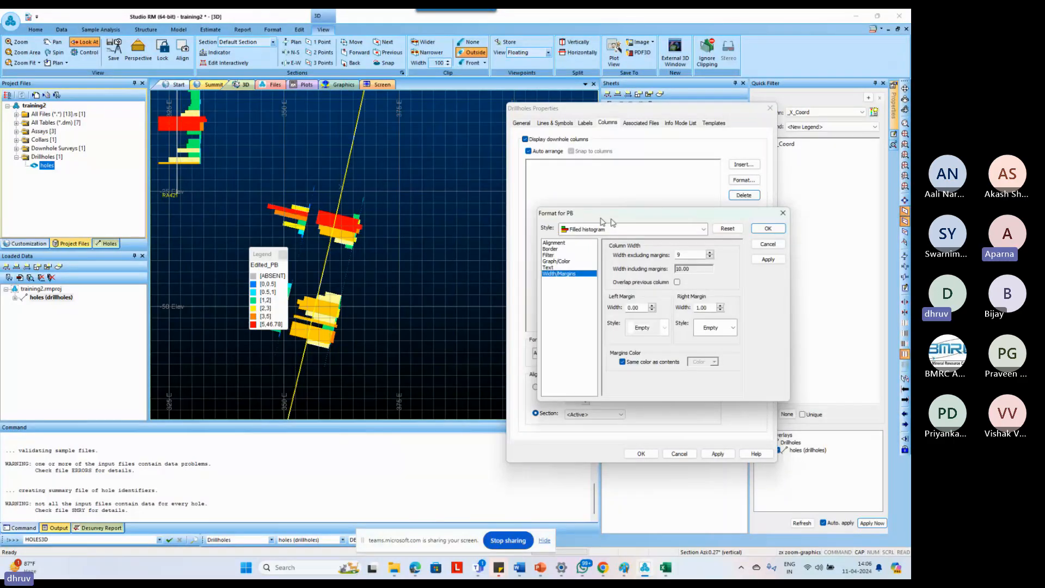
{"action": "left_click", "coordinate": [769, 229]}
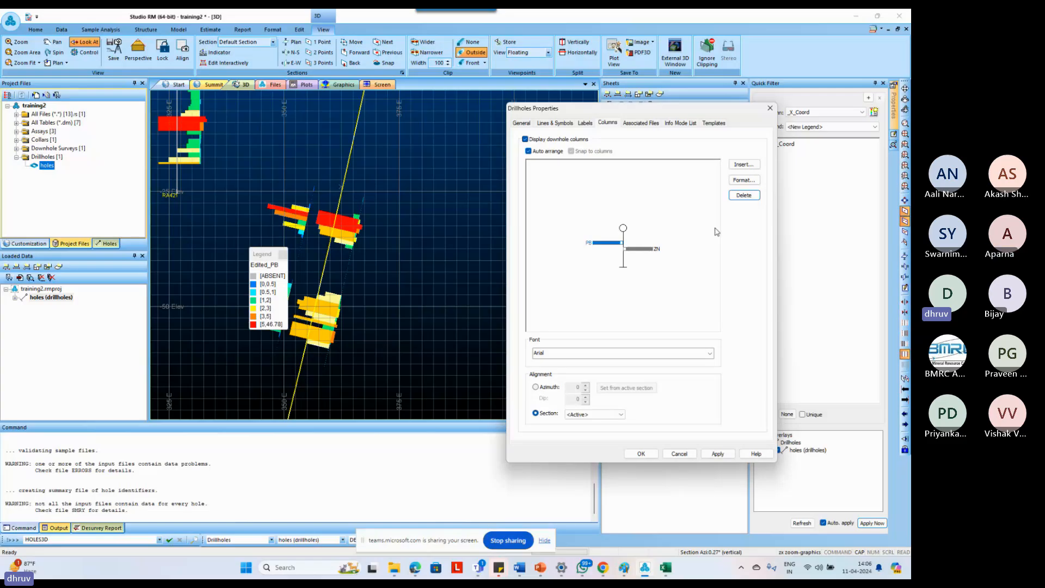
{"action": "left_click", "coordinate": [718, 454]}
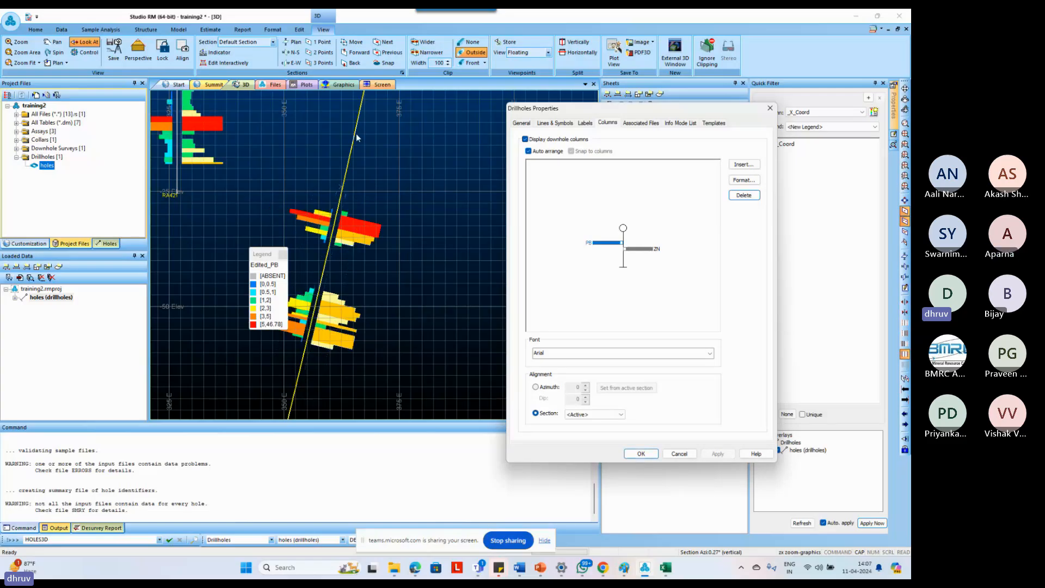
Check the label settings, set the drillhole line colour column to LITHO with the EDITED_LITHO legend, and accept the properties.
{"action": "left_click", "coordinate": [585, 123]}
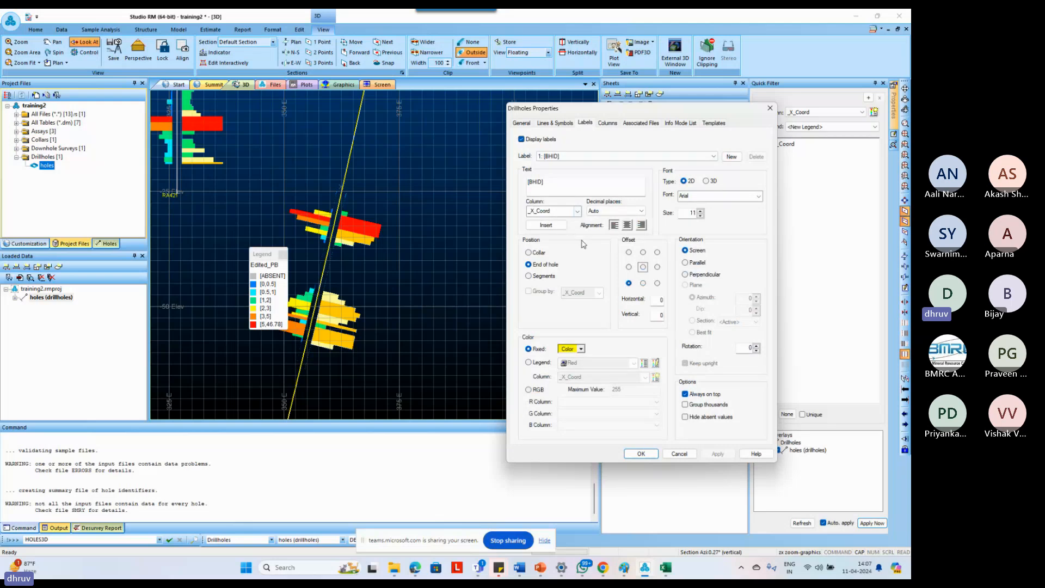
{"action": "left_click", "coordinate": [556, 123]}
{"action": "left_click", "coordinate": [566, 255]}
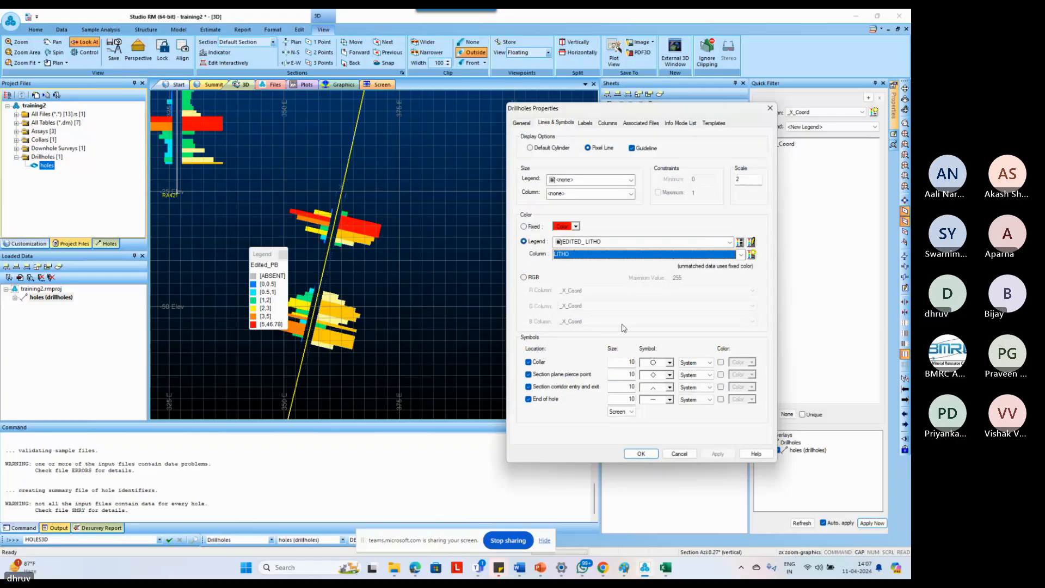
{"action": "left_click", "coordinate": [641, 453]}
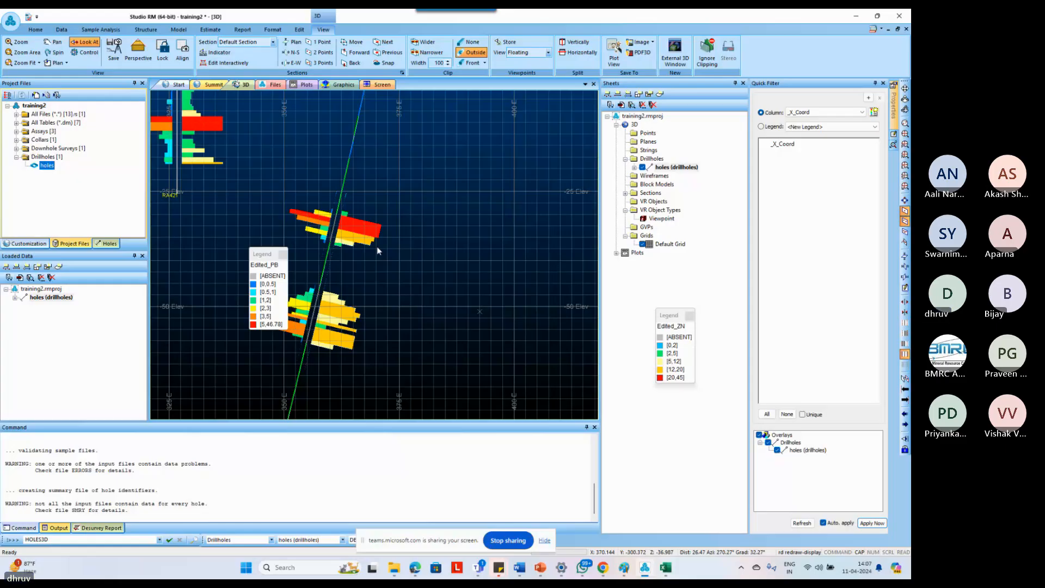
Reopen the drillhole properties, keeping the histograms uncovered, and apply a pixel line scale of 4.
{"action": "scroll", "coordinate": [417, 292], "scroll_direction": "down", "scroll_amount": 3}
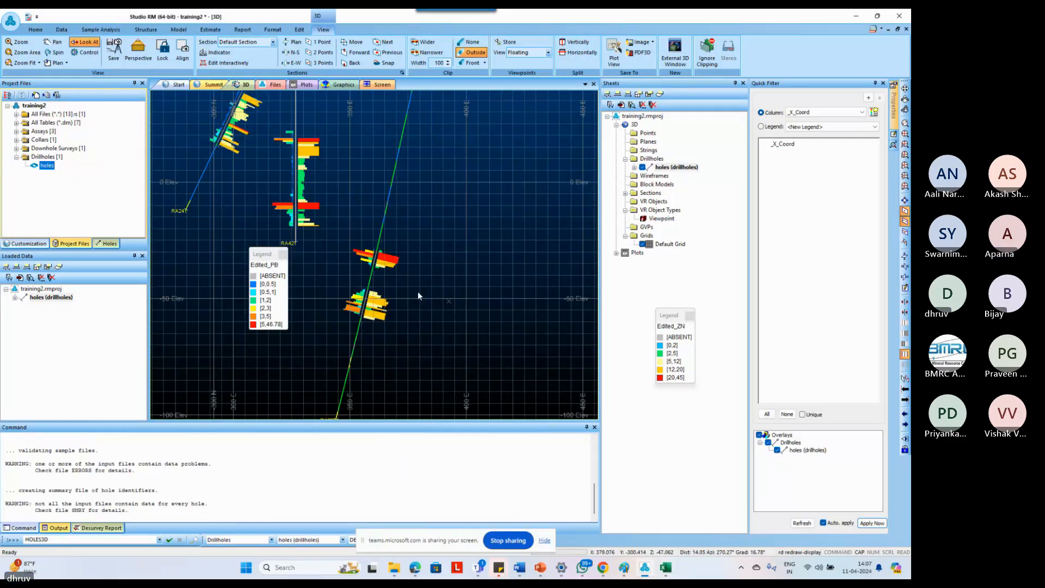
{"action": "scroll", "coordinate": [418, 294], "scroll_direction": "down", "scroll_amount": 3}
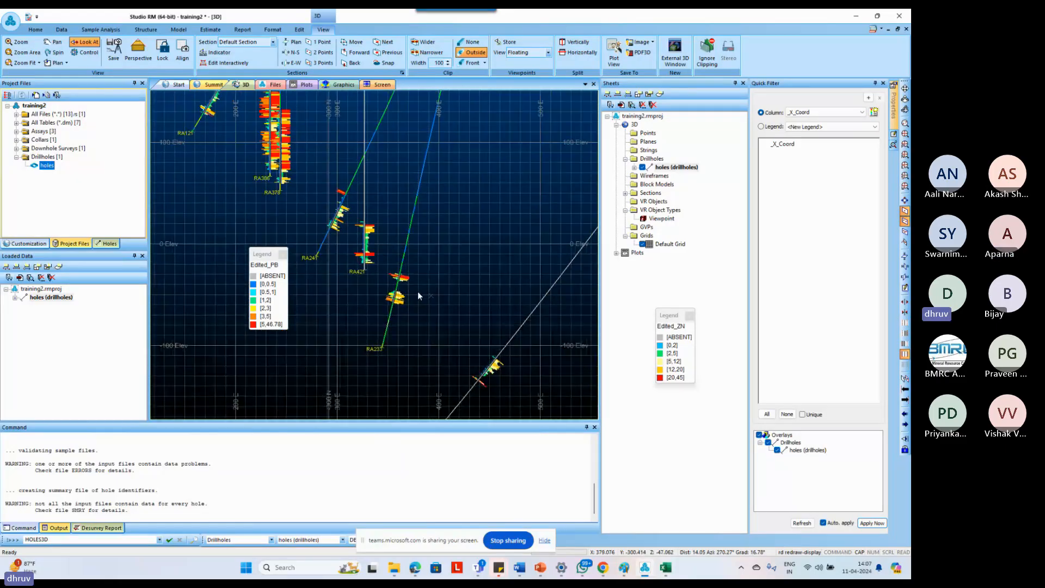
{"action": "scroll", "coordinate": [418, 294], "scroll_direction": "down", "scroll_amount": 1}
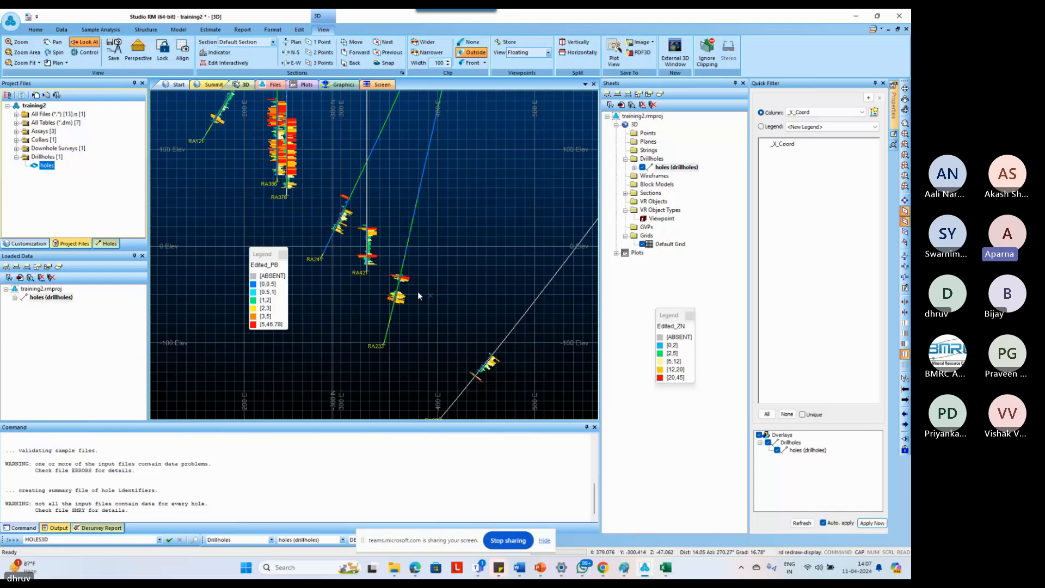
{"action": "scroll", "coordinate": [418, 294], "scroll_direction": "down", "scroll_amount": 1}
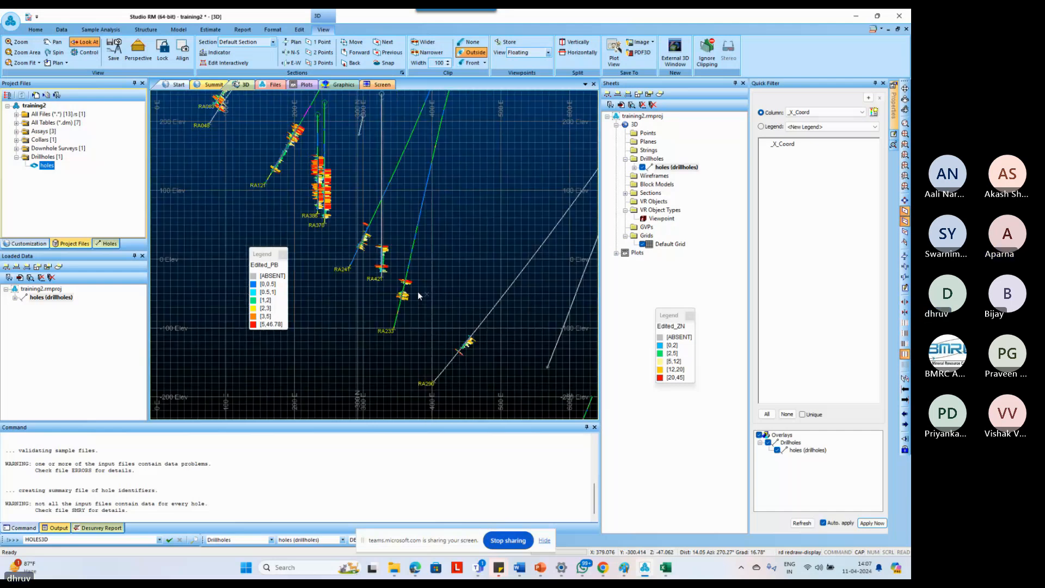
{"action": "scroll", "coordinate": [418, 295], "scroll_direction": "up", "scroll_amount": 2}
{"action": "scroll", "coordinate": [417, 294], "scroll_direction": "up", "scroll_amount": 3}
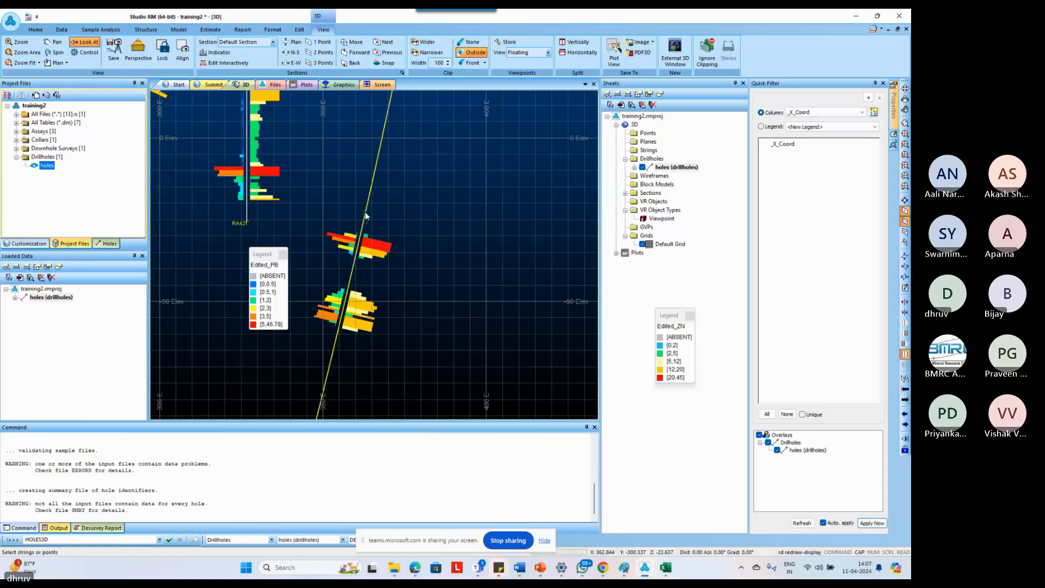
{"action": "double_click", "coordinate": [366, 216]}
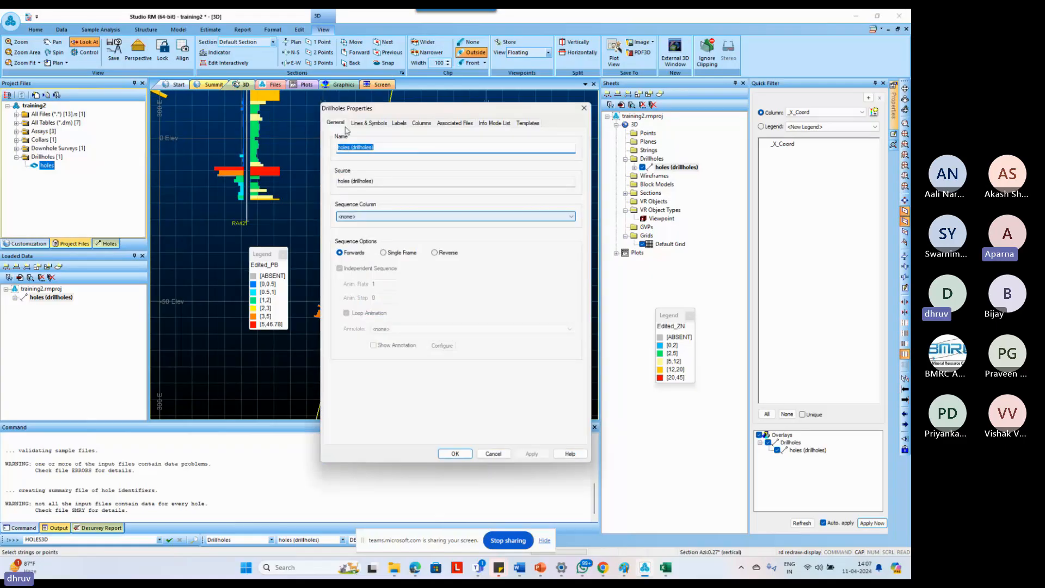
{"action": "left_click", "coordinate": [369, 123]}
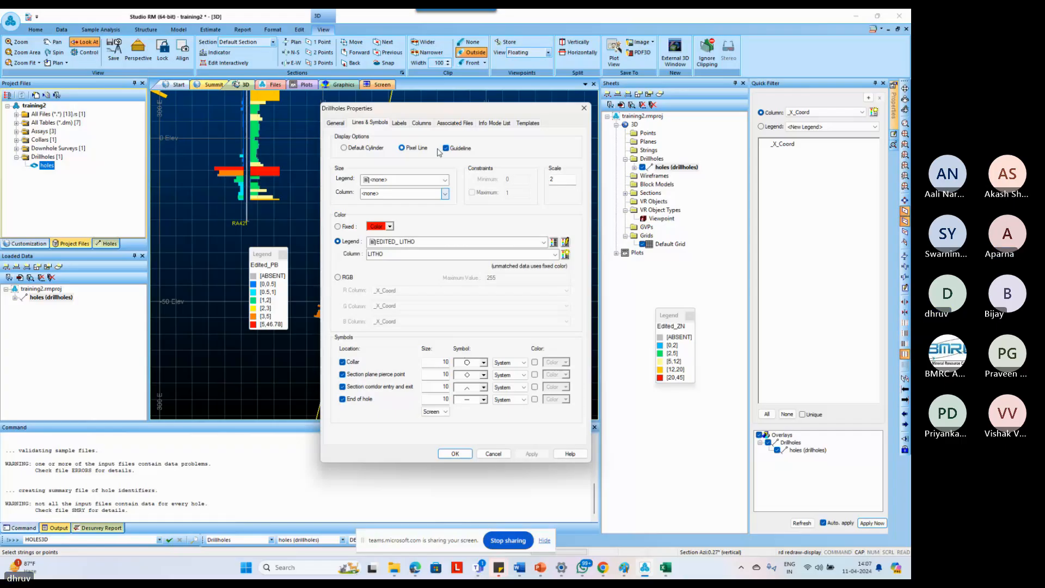
{"action": "left_click_drag", "start_coordinate": [440, 108], "coordinate": [606, 125]}
{"action": "left_click_drag", "start_coordinate": [724, 196], "coordinate": [708, 197]}
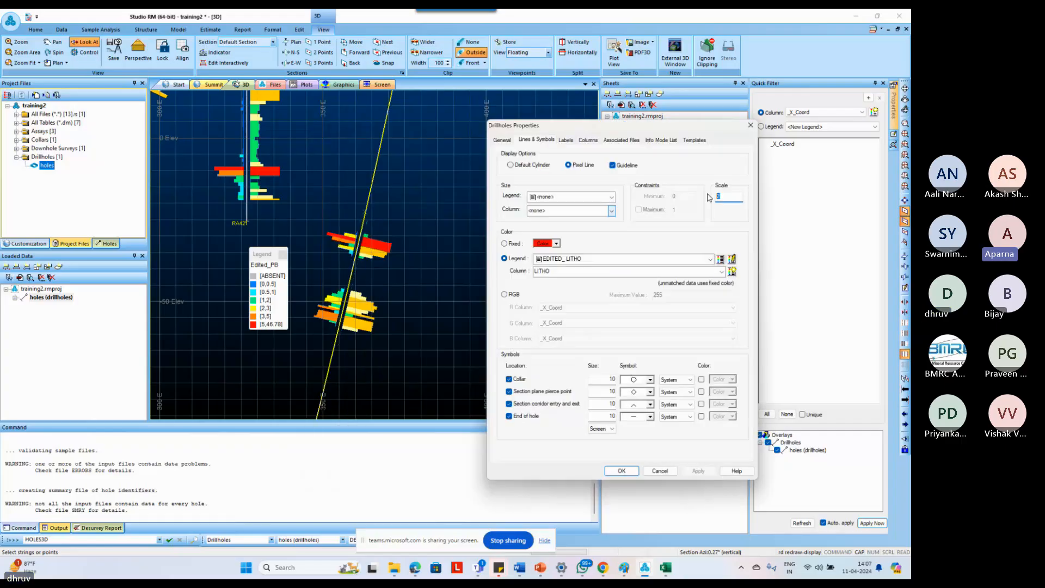
{"action": "type", "text": "4"}
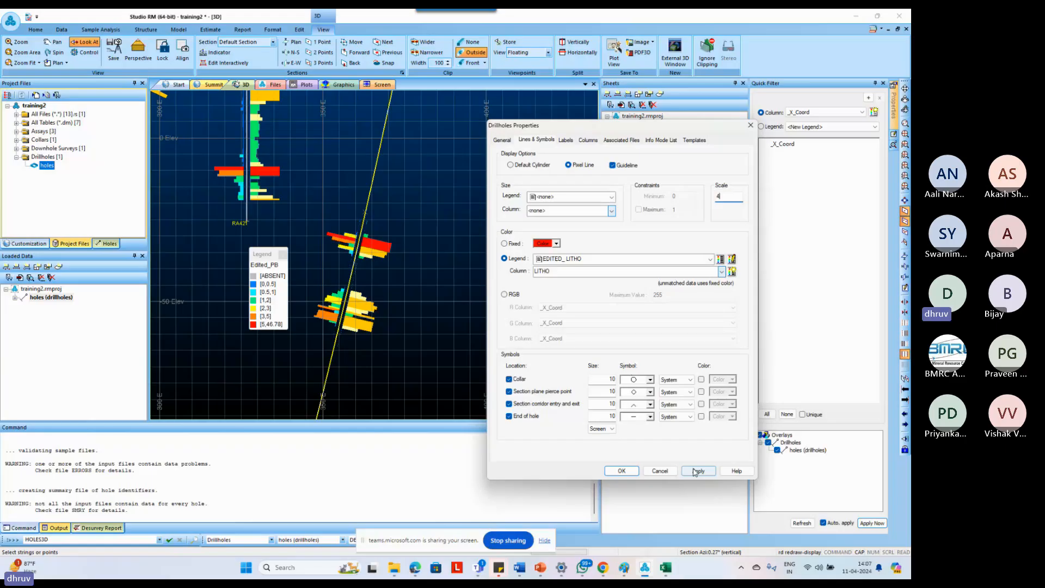
{"action": "left_click", "coordinate": [696, 472]}
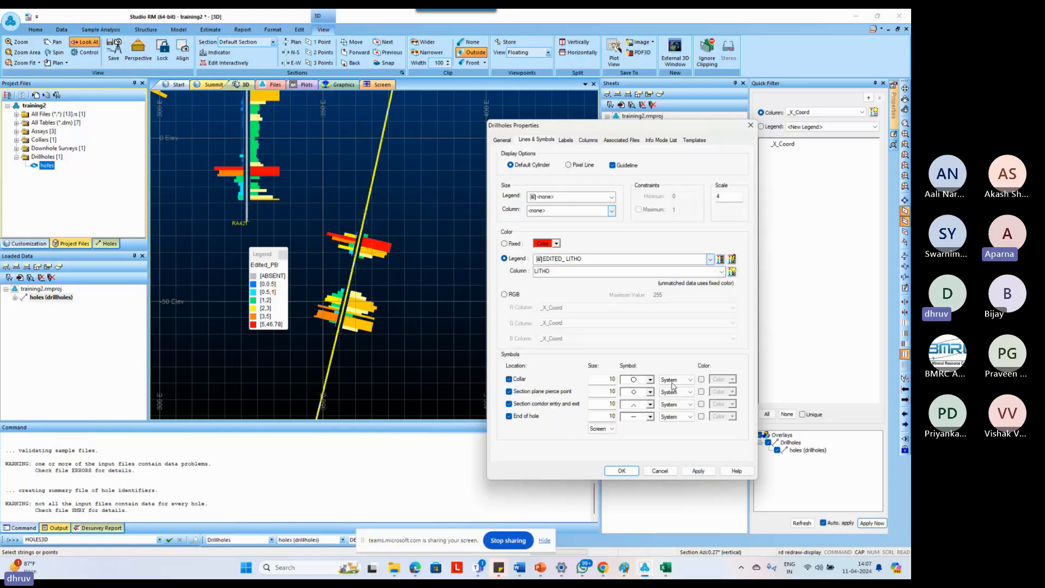
Display the drillholes as default cylinders and apply a scale of 2.
{"action": "left_click", "coordinate": [705, 475]}
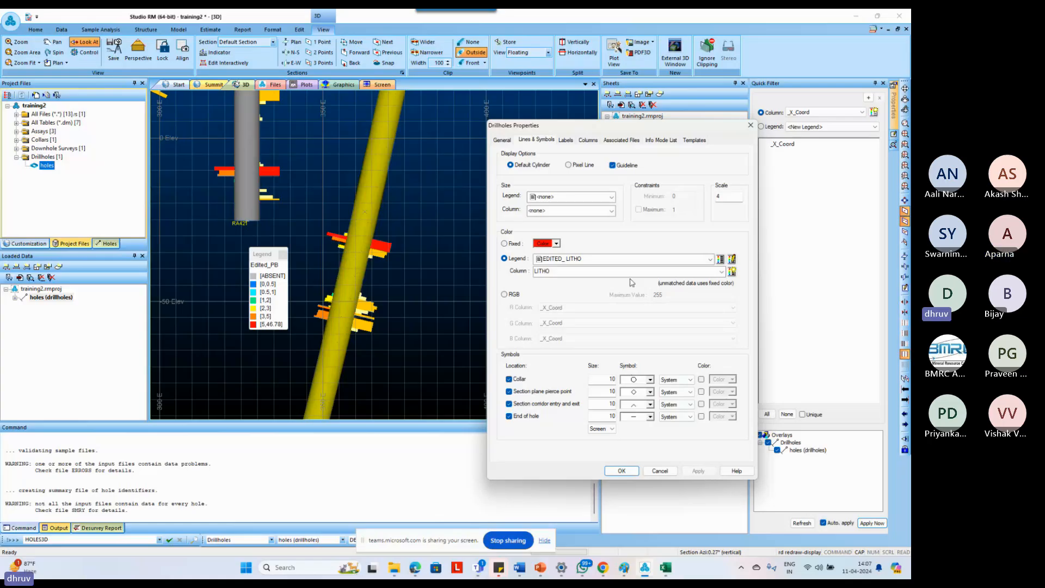
{"action": "double_click", "coordinate": [719, 197]}
{"action": "type", "text": "2"}
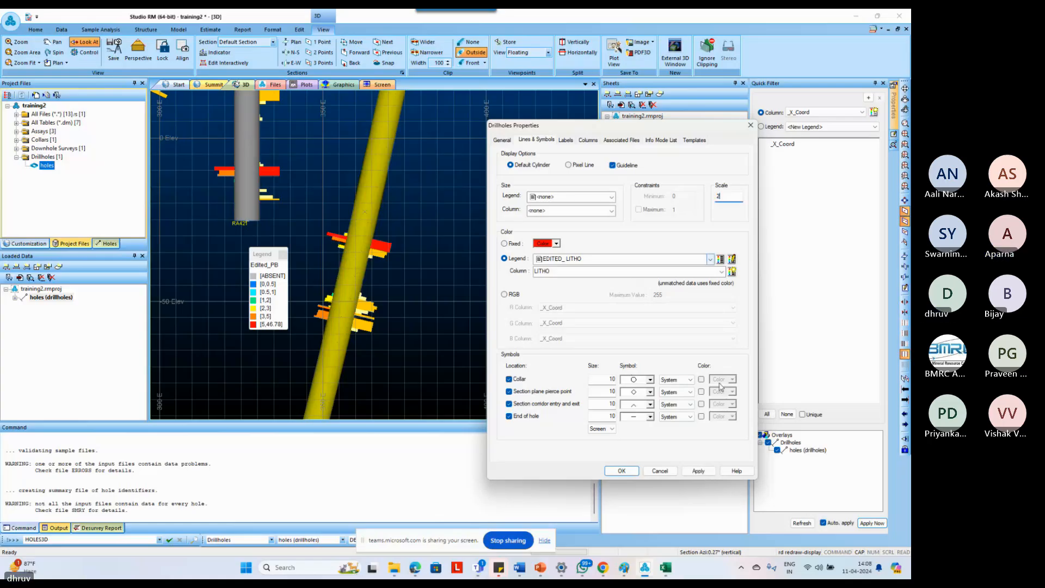
{"action": "left_click", "coordinate": [704, 470]}
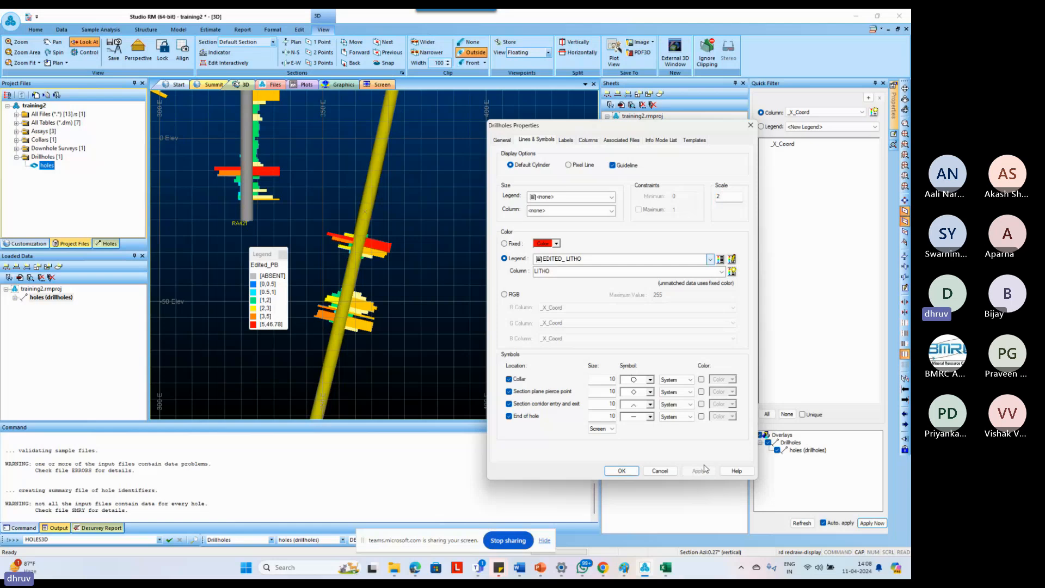
Reduce the drillhole cylinder scale to 1 and accept the drillhole properties.
{"action": "double_click", "coordinate": [717, 198]}
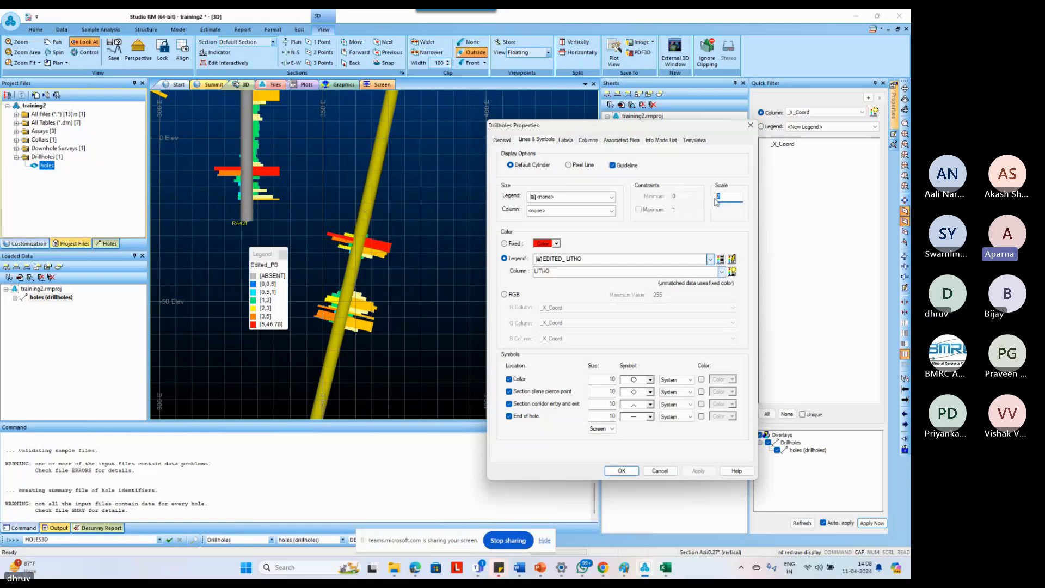
{"action": "type", "text": "1"}
{"action": "left_click", "coordinate": [702, 471]}
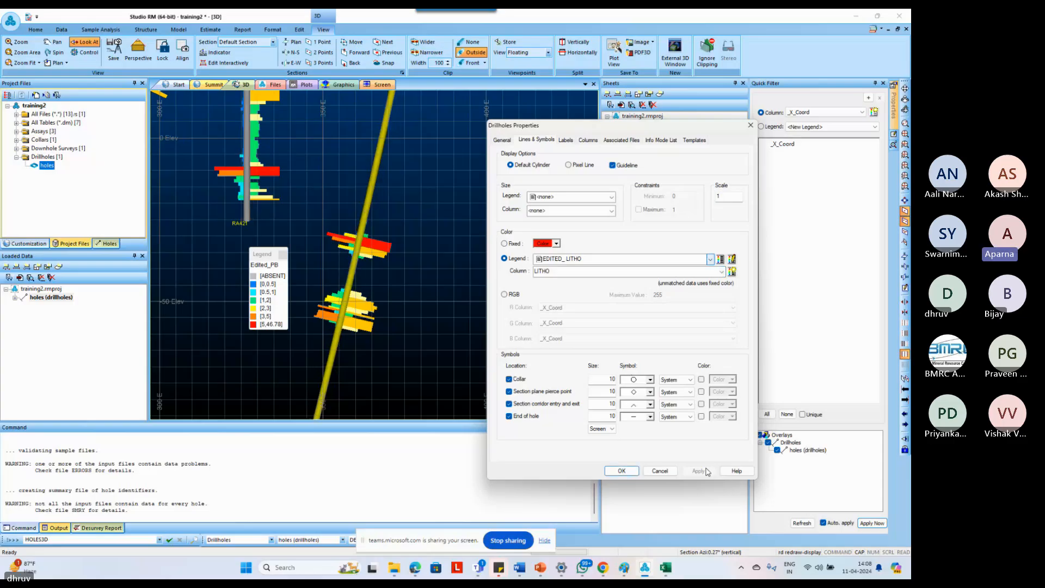
{"action": "left_click", "coordinate": [626, 470]}
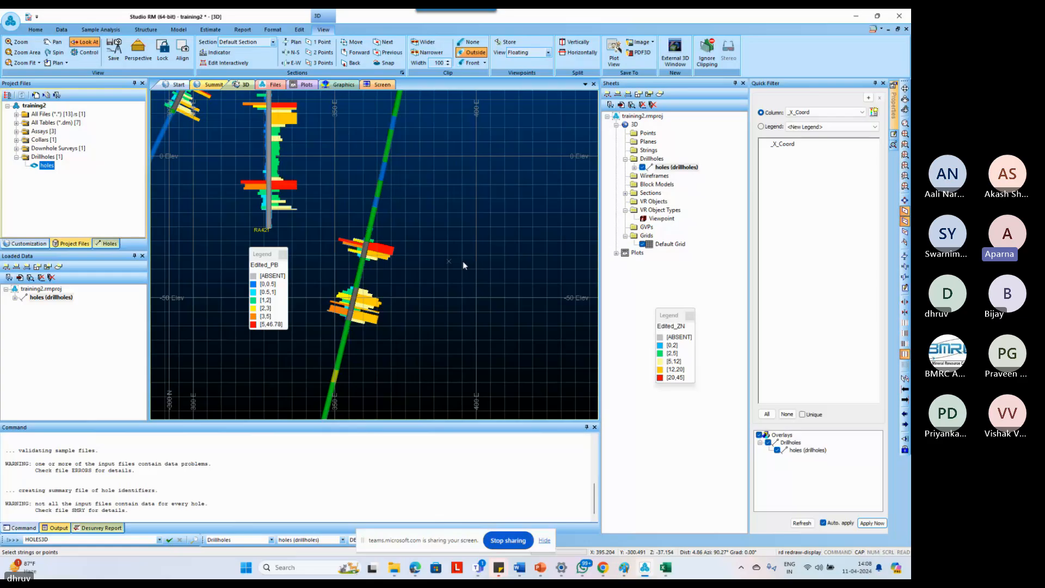
Move the Edited_PB legend beside the PB histogram of the enlarged drillhole intersection.
{"action": "left_click_drag", "start_coordinate": [264, 254], "coordinate": [220, 256]}
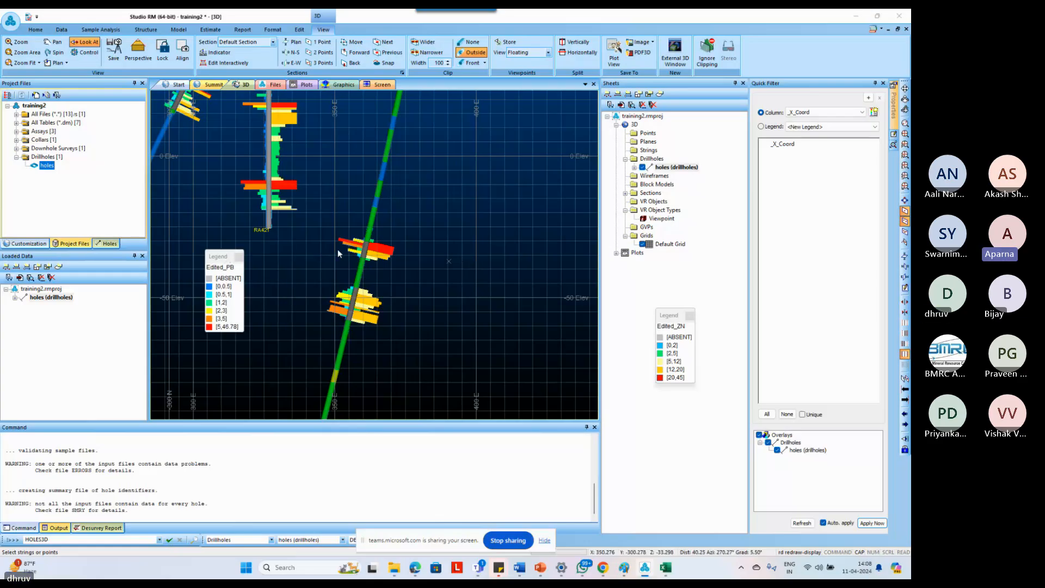
{"action": "scroll", "coordinate": [349, 253], "scroll_direction": "up", "scroll_amount": 3}
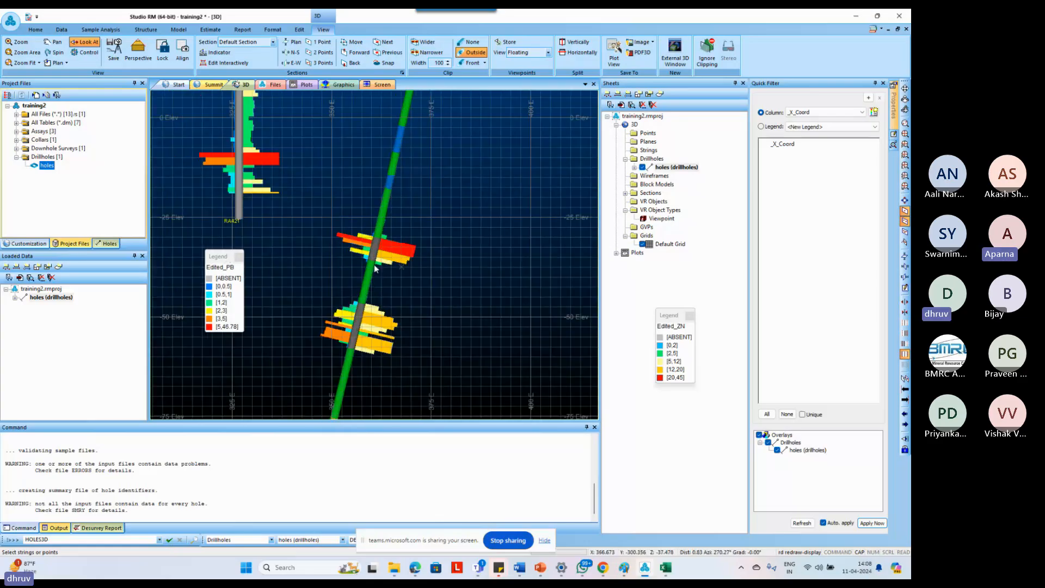
{"action": "scroll", "coordinate": [384, 254], "scroll_direction": "up", "scroll_amount": 1}
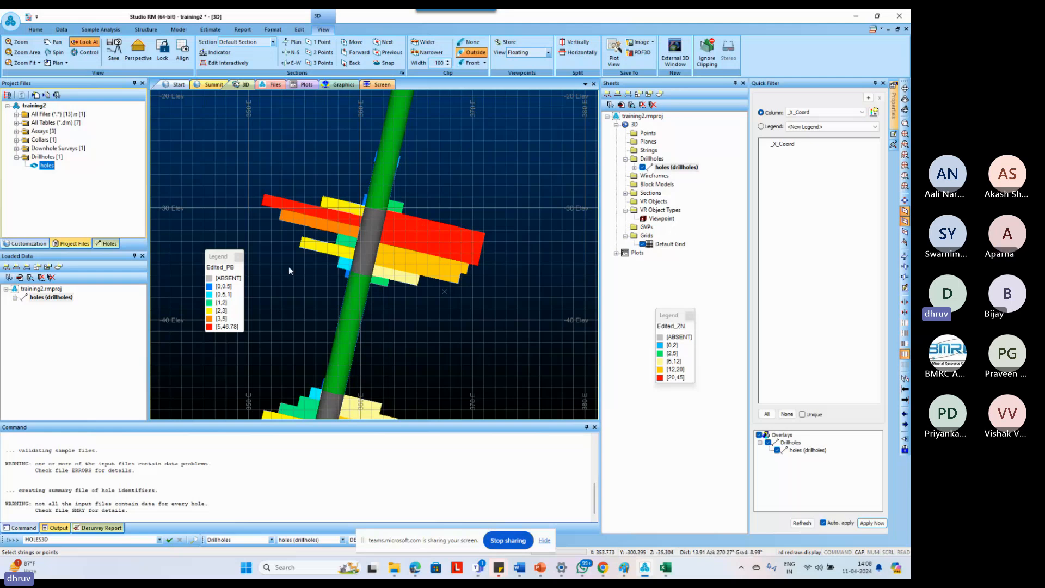
{"action": "left_click_drag", "start_coordinate": [220, 257], "coordinate": [226, 254]}
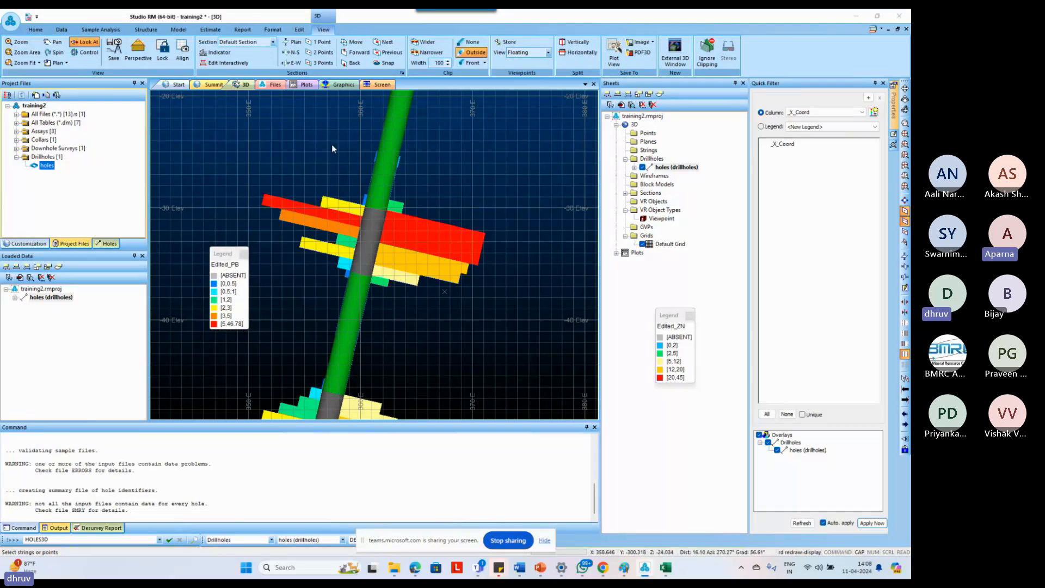
{"action": "left_click_drag", "start_coordinate": [216, 255], "coordinate": [226, 177]}
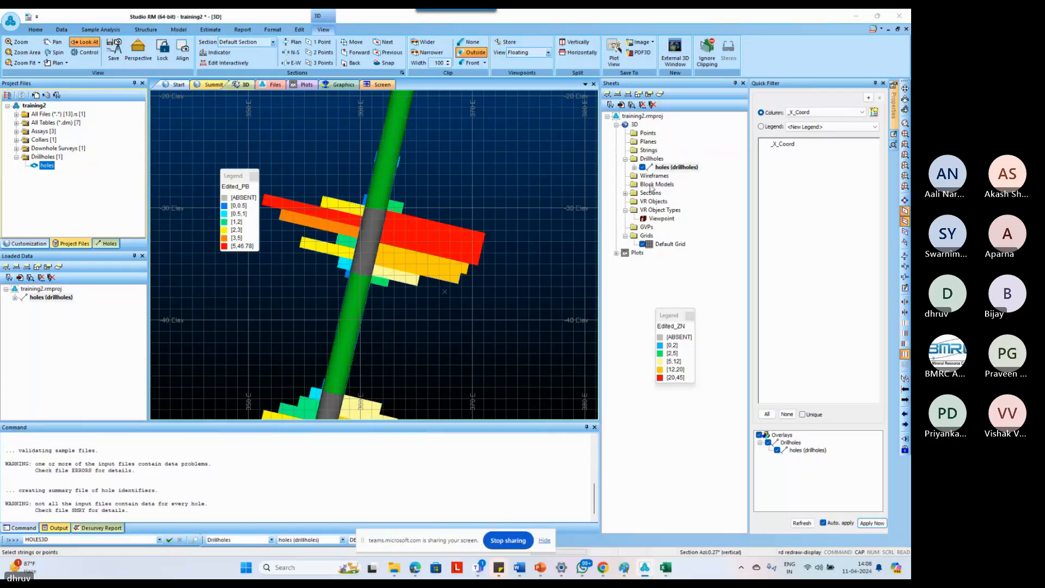
{"action": "left_click", "coordinate": [628, 180]}
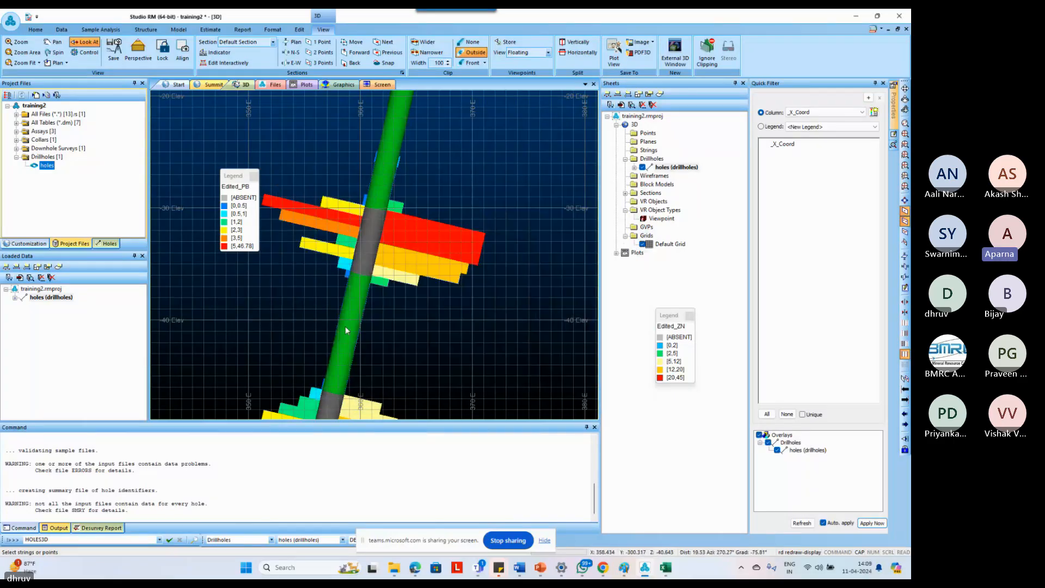
Show the EDITED_LITHO legend from the drillhole line colour settings and close the properties without changes.
{"action": "double_click", "coordinate": [345, 330]}
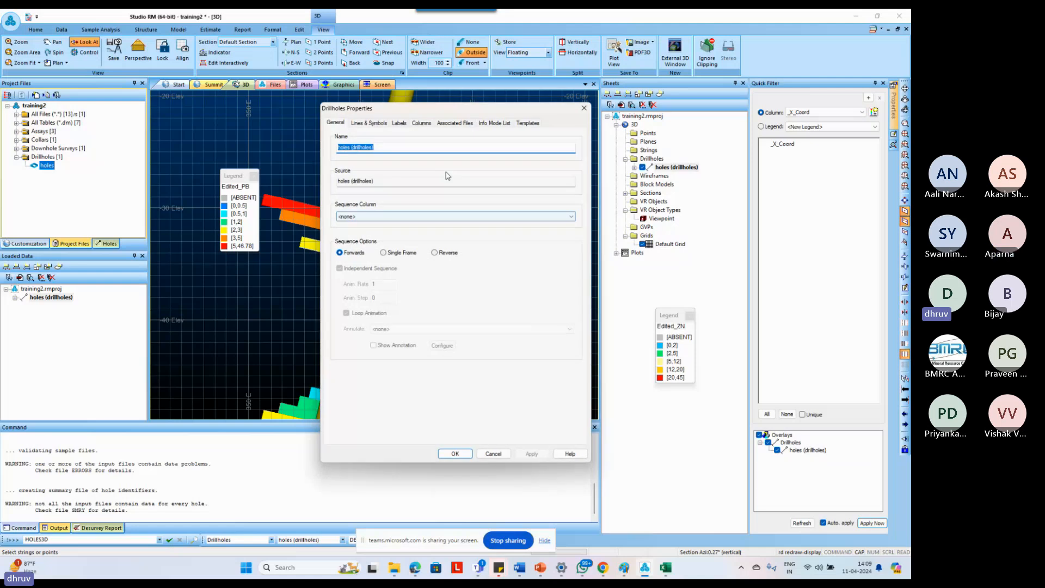
{"action": "left_click", "coordinate": [369, 123]}
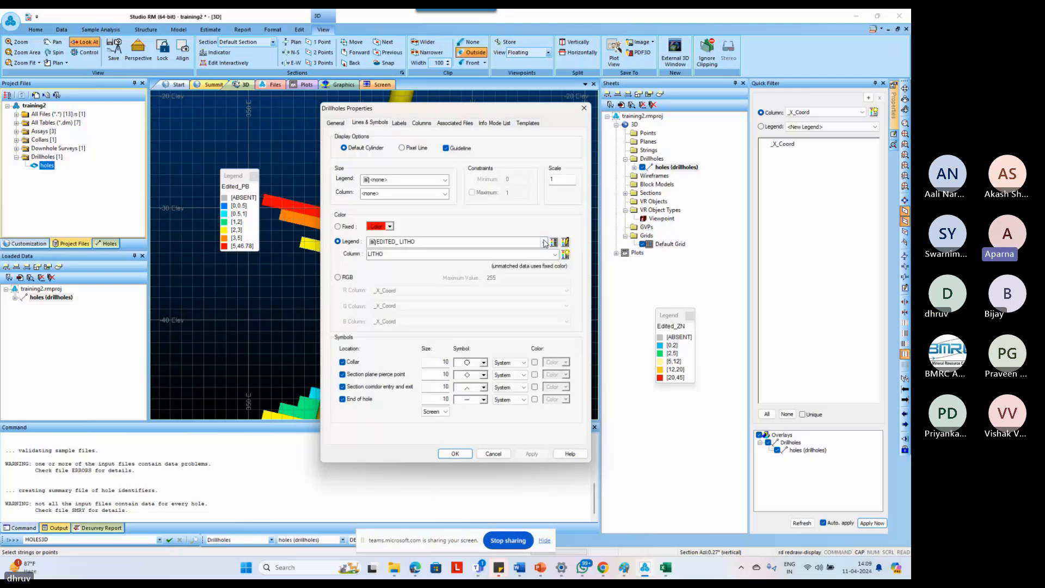
{"action": "left_click", "coordinate": [553, 242]}
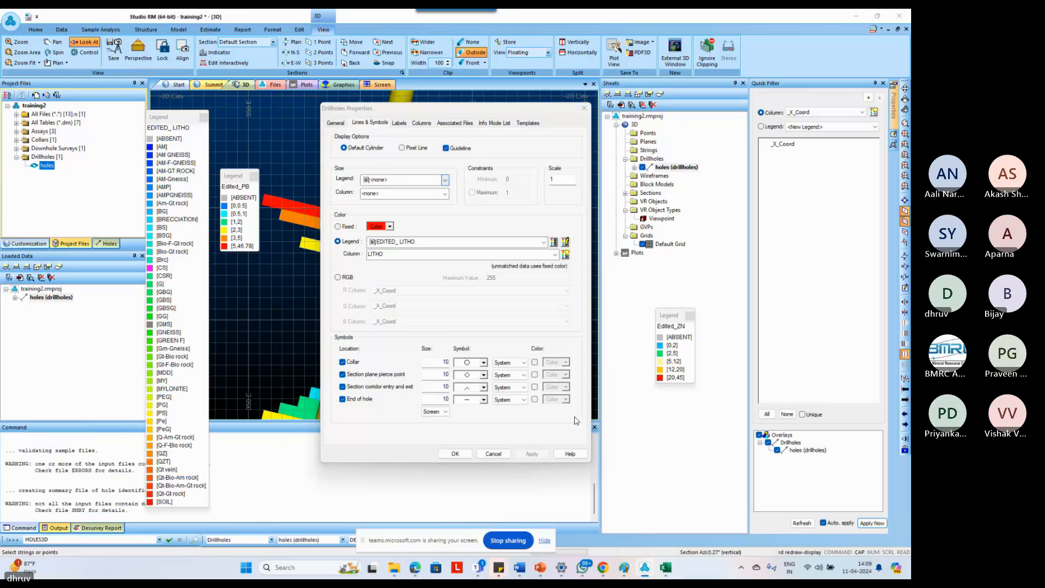
{"action": "left_click", "coordinate": [489, 453]}
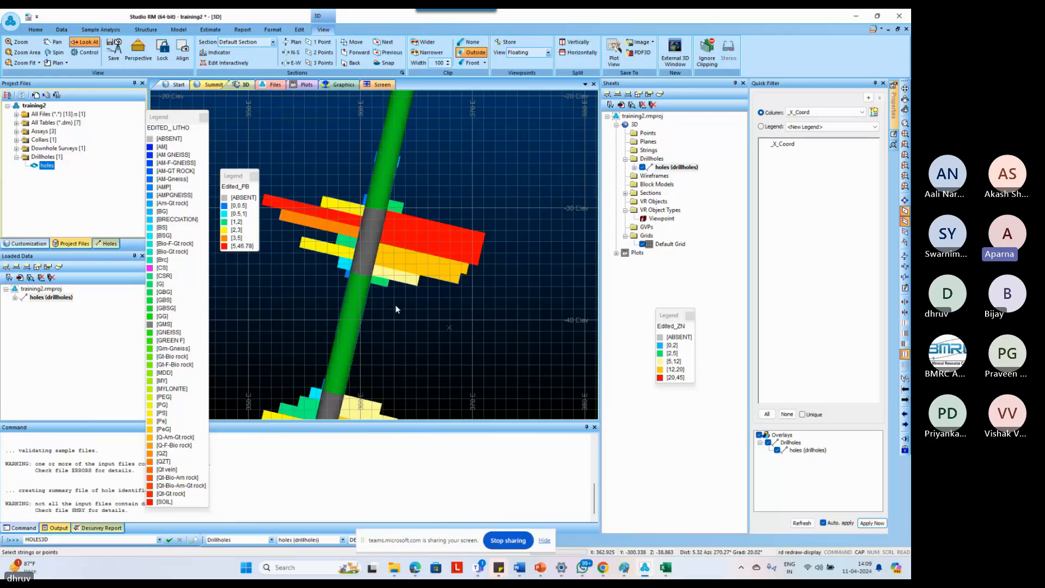
Place the Edited_ZN legend in the 3D view beside the ZN histograms.
{"action": "left_click_drag", "start_coordinate": [396, 309], "coordinate": [462, 305]}
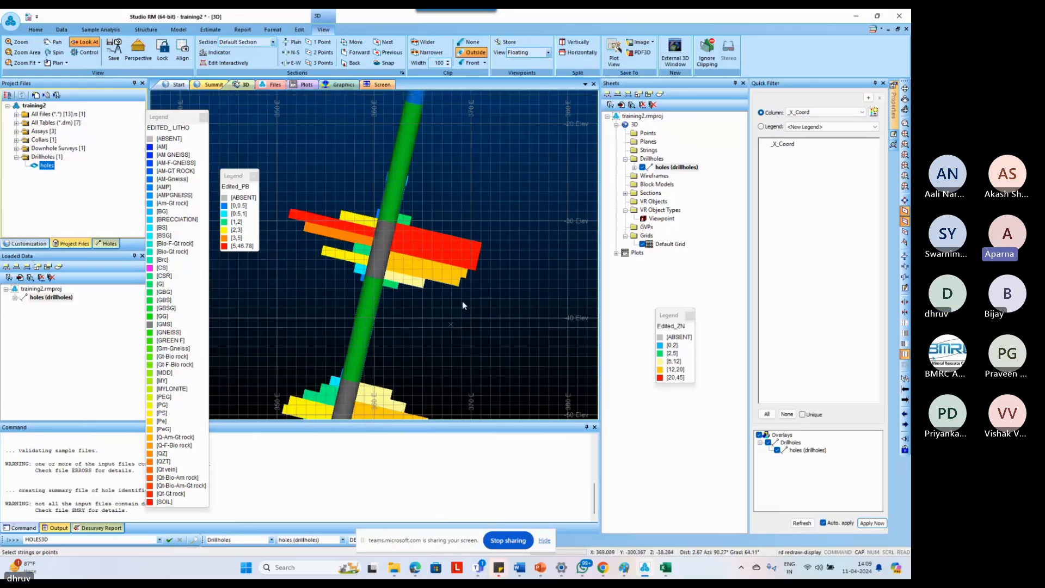
{"action": "scroll", "coordinate": [462, 301], "scroll_direction": "down", "scroll_amount": 2}
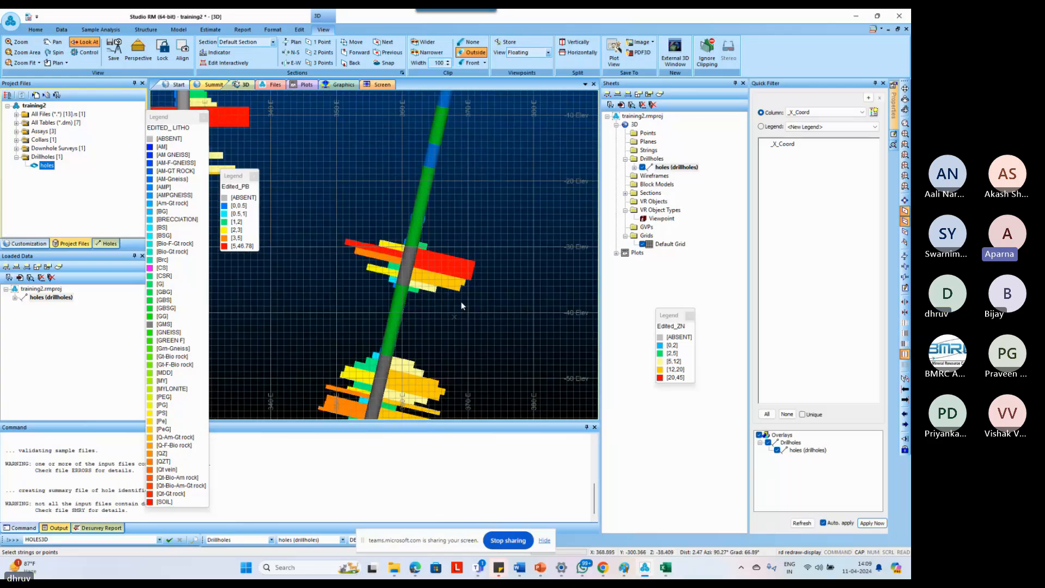
{"action": "scroll", "coordinate": [463, 306], "scroll_direction": "up", "scroll_amount": 1}
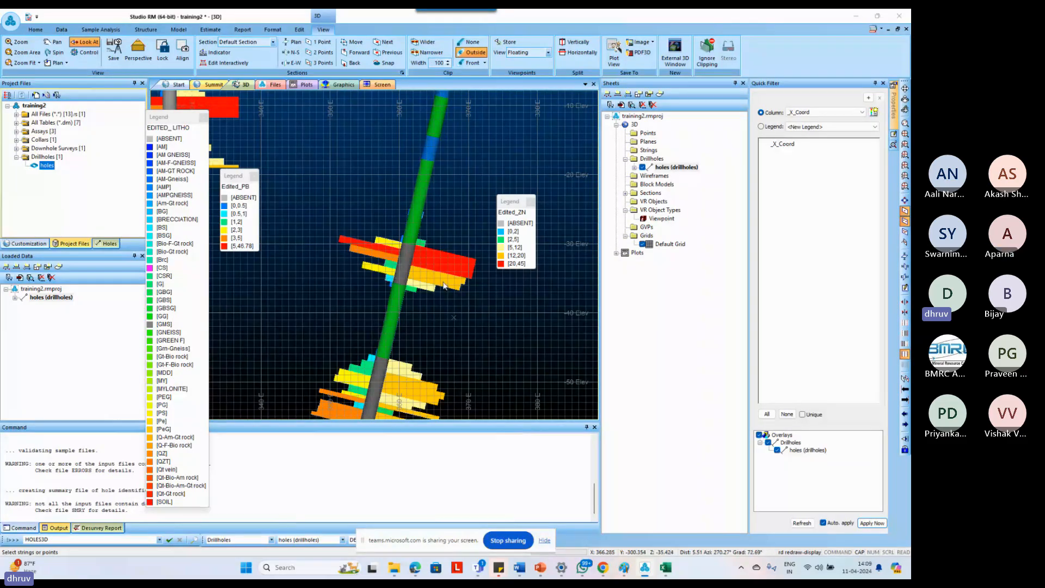
Duplicate the Edited_ZN legend from the colour settings of the ZN downhole column.
{"action": "double_click", "coordinate": [443, 168]}
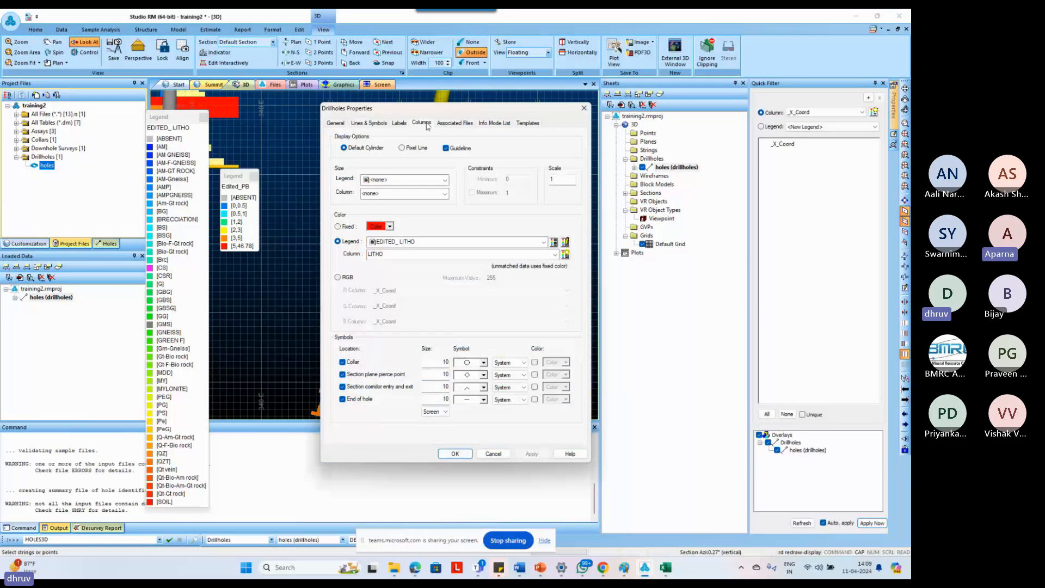
{"action": "left_click", "coordinate": [422, 123]}
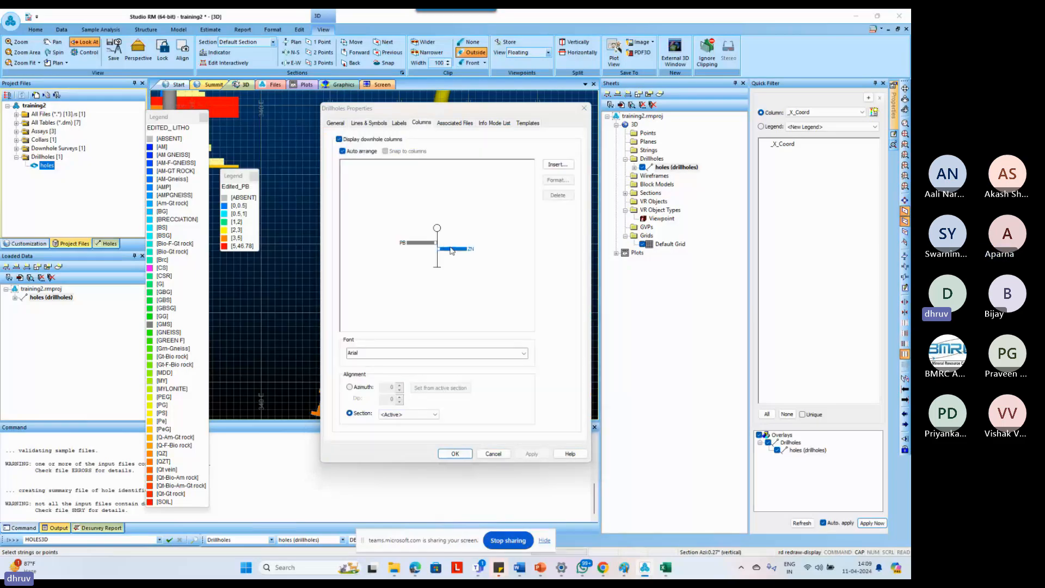
{"action": "double_click", "coordinate": [451, 275]}
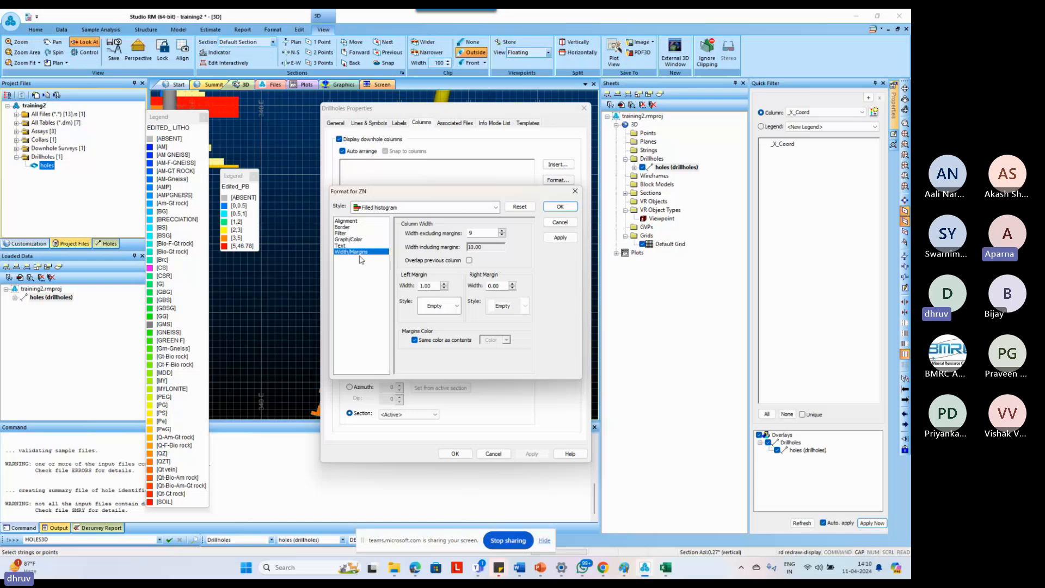
{"action": "left_click", "coordinate": [348, 239]}
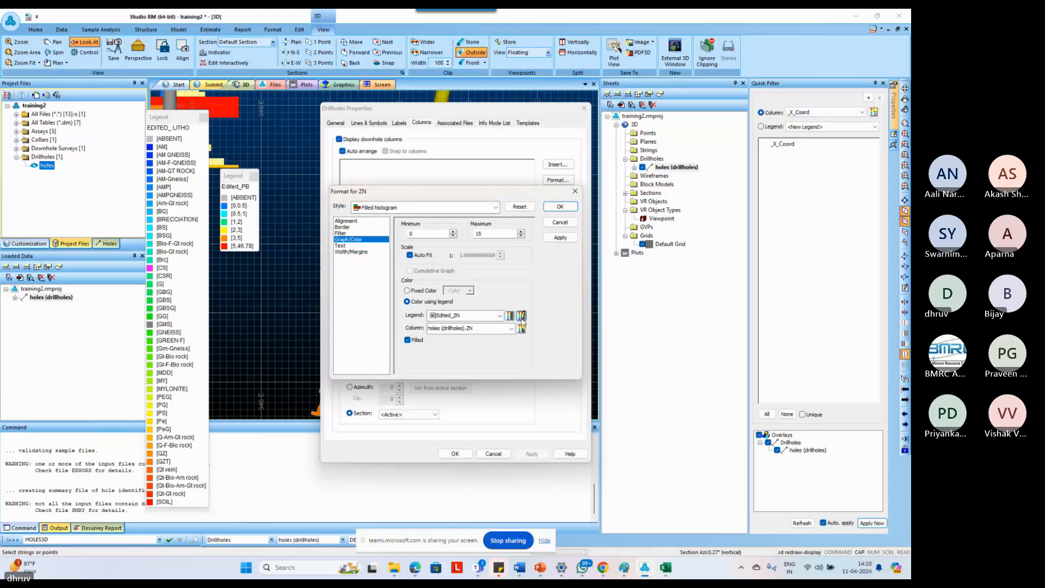
{"action": "left_click", "coordinate": [521, 316]}
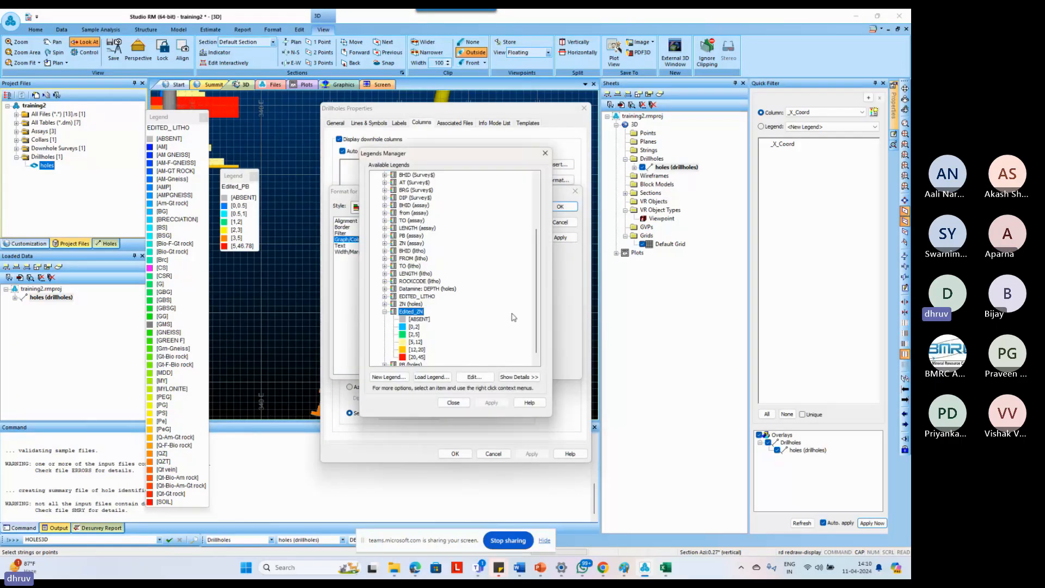
{"action": "right_click", "coordinate": [419, 315]}
{"action": "left_click", "coordinate": [458, 381]}
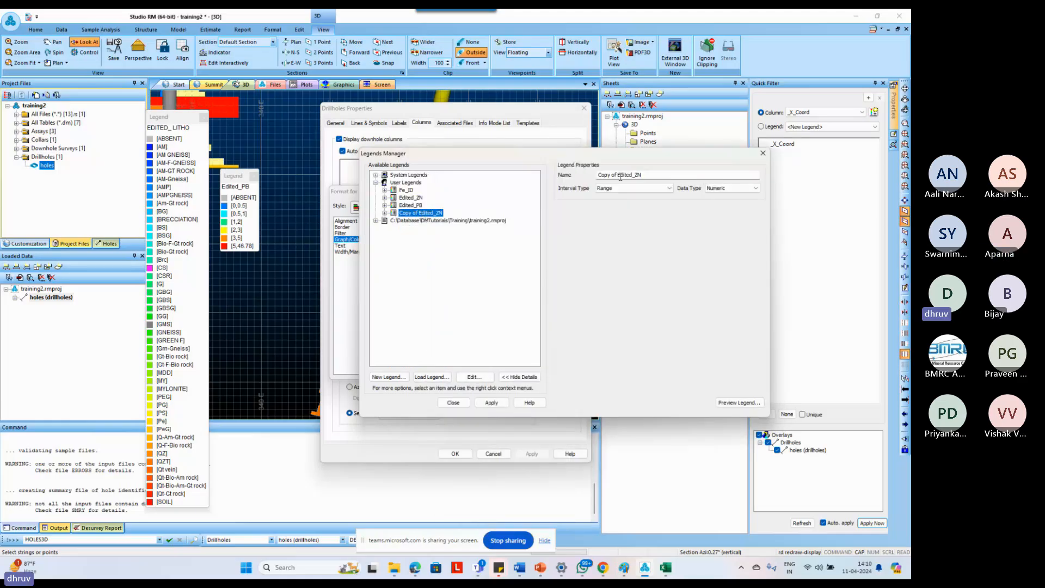
Rename the copied ZN legend as 2 Edited_ZN.
{"action": "left_click_drag", "start_coordinate": [619, 177], "coordinate": [583, 179]}
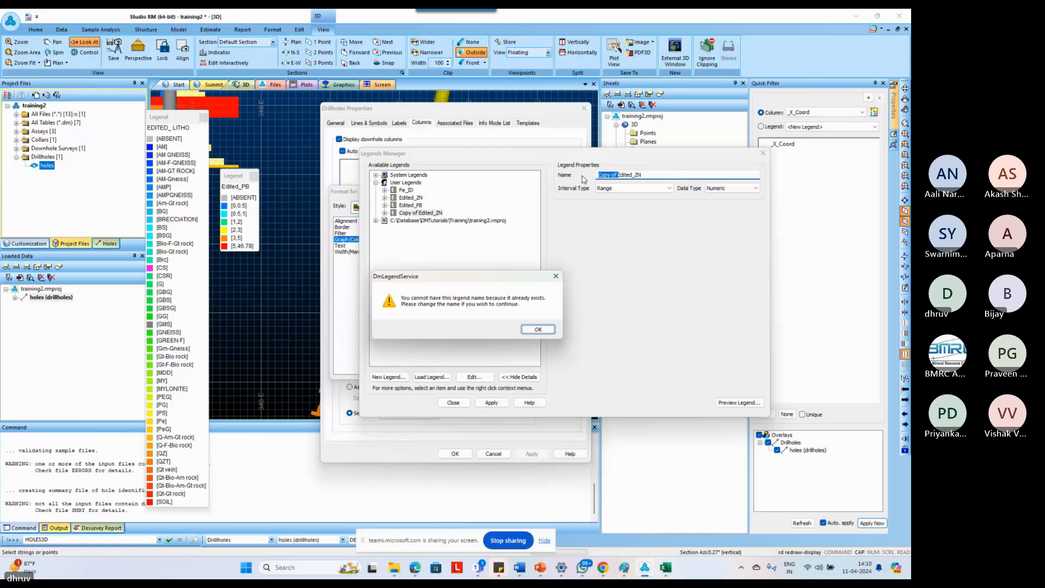
{"action": "left_click", "coordinate": [545, 330]}
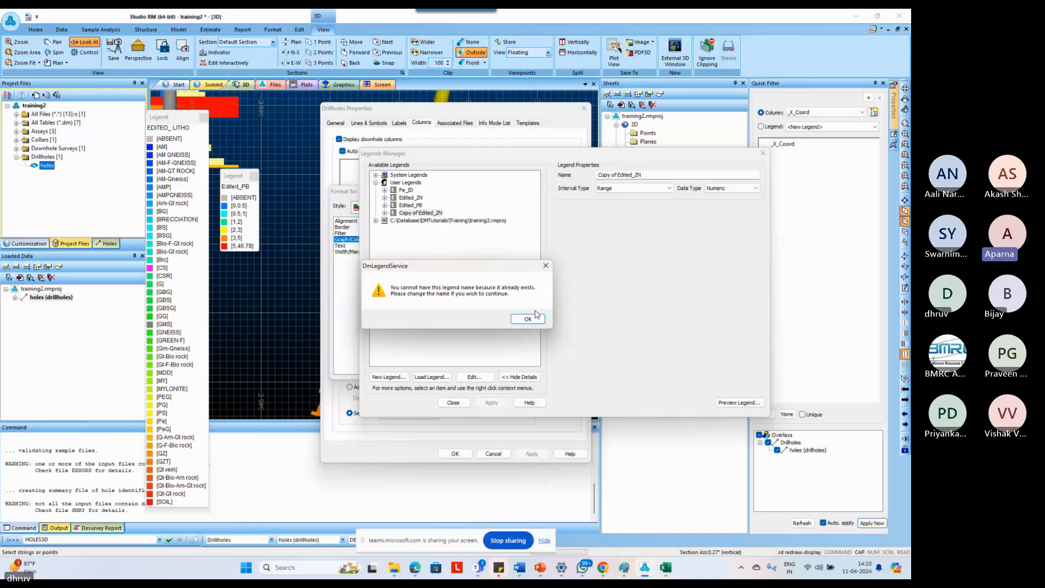
{"action": "left_click", "coordinate": [536, 318]}
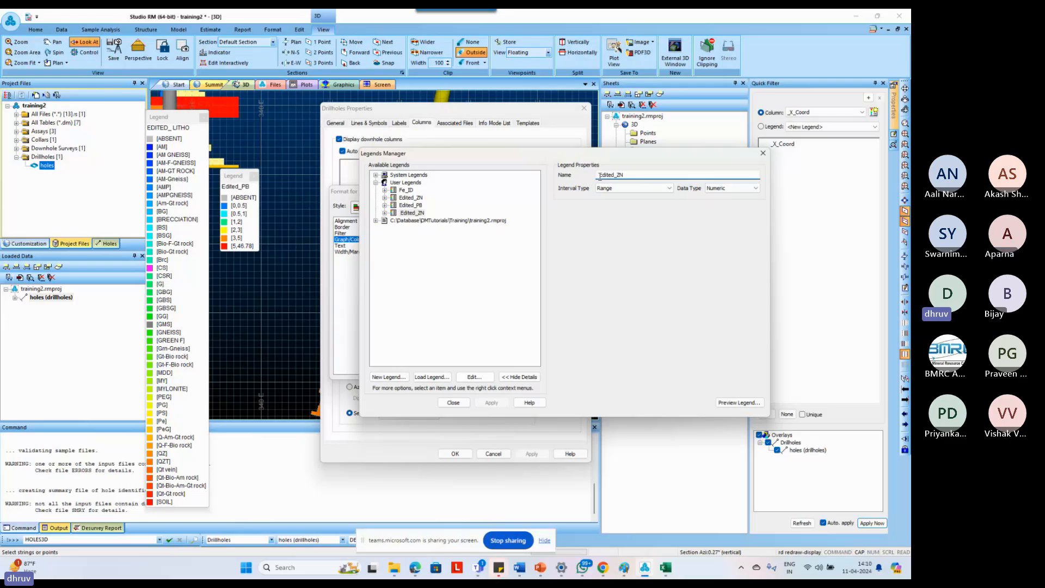
{"action": "type", "text": "2"}
Delete the [2,5], [5,12] and [12,20] intervals from 2 Edited_ZN and set the red interval's lower limit to 2.
{"action": "left_click", "coordinate": [385, 213]}
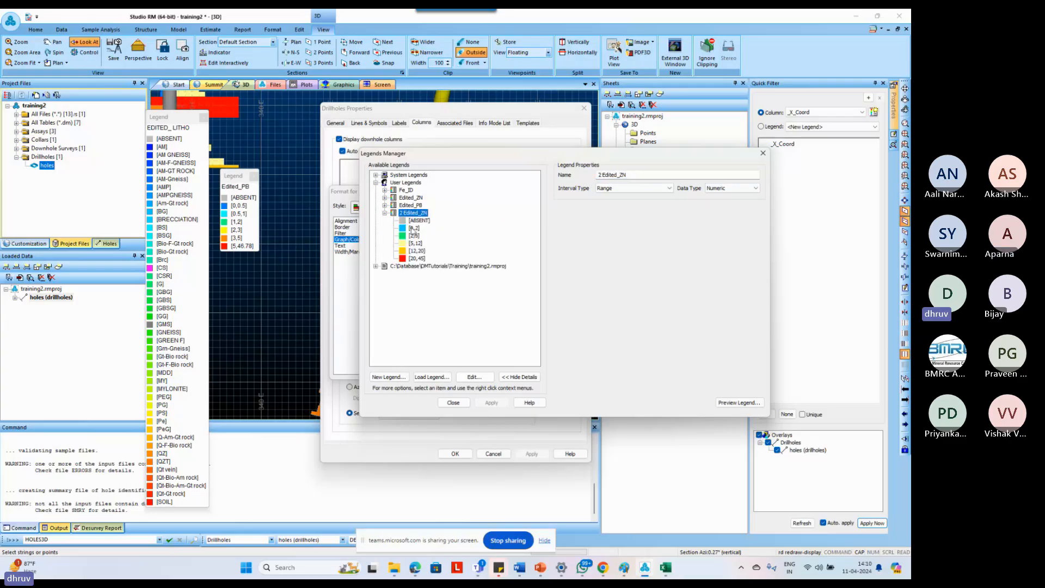
{"action": "left_click", "coordinate": [413, 228]}
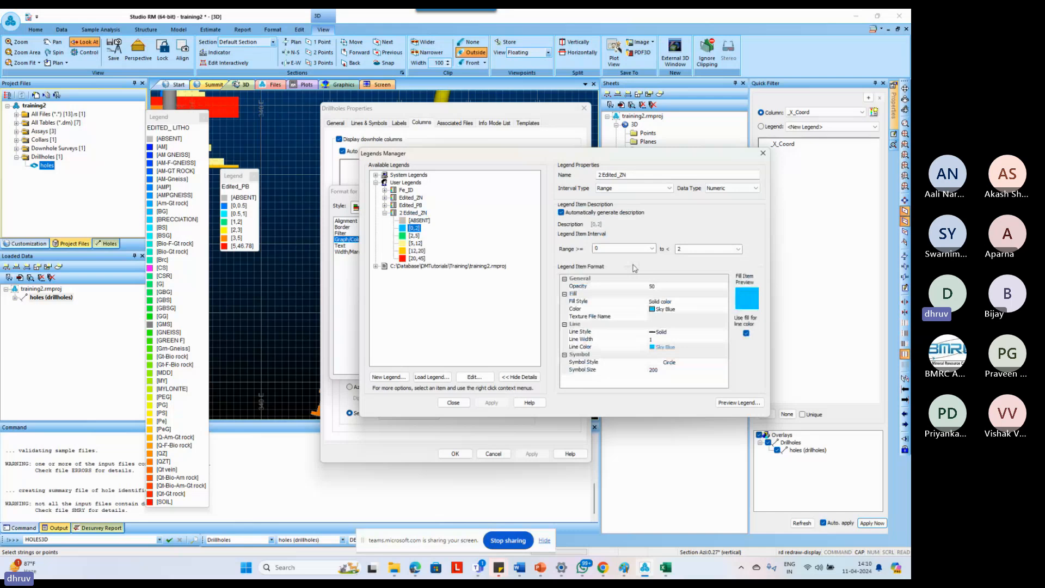
{"action": "left_click", "coordinate": [411, 237]}
{"action": "key", "text": "Delete"}
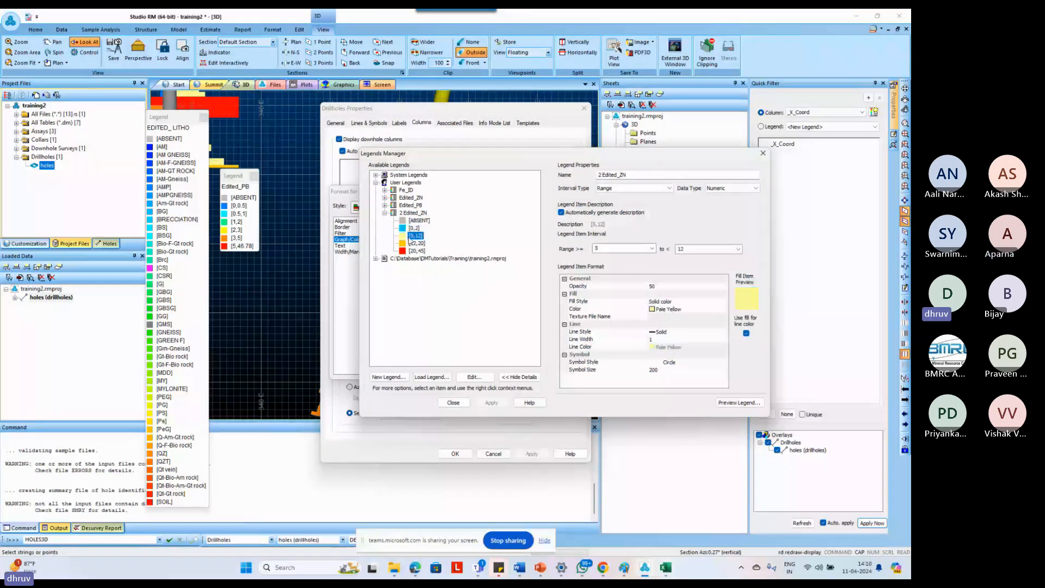
{"action": "key", "text": "Delete"}
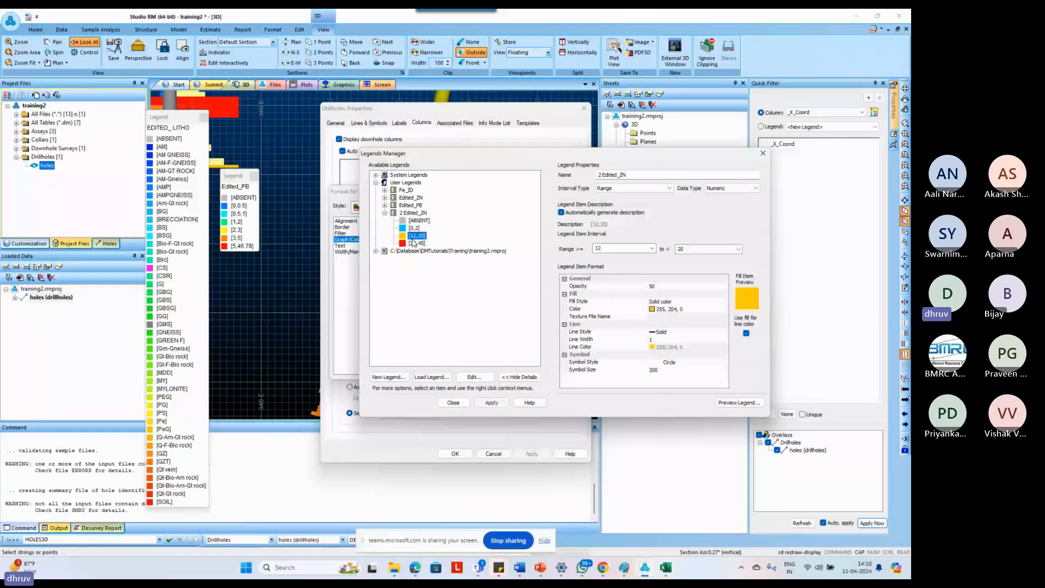
{"action": "key", "text": "Delete"}
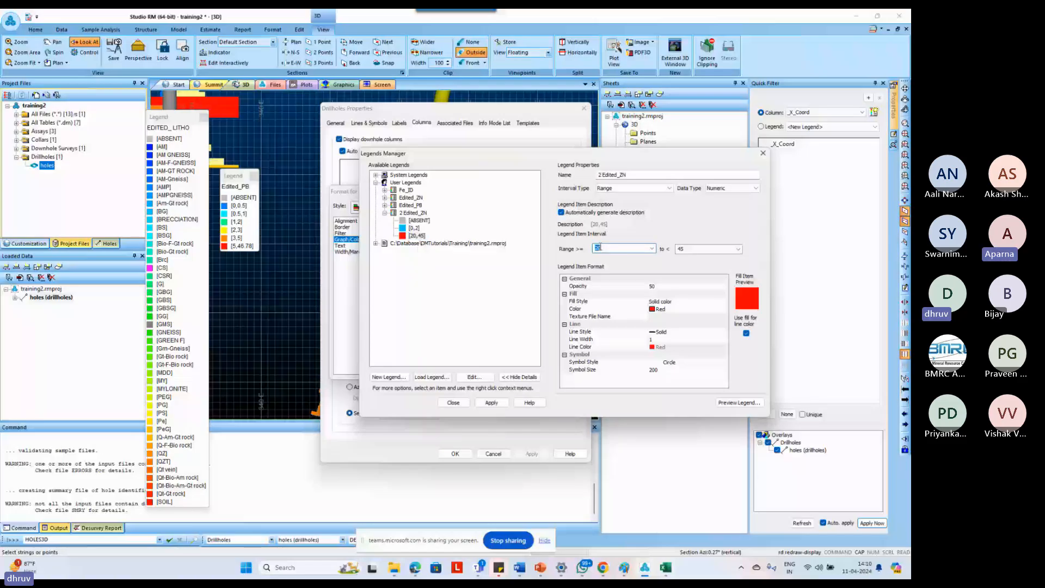
{"action": "type", "text": "2"}
{"action": "key", "text": "Tab"}
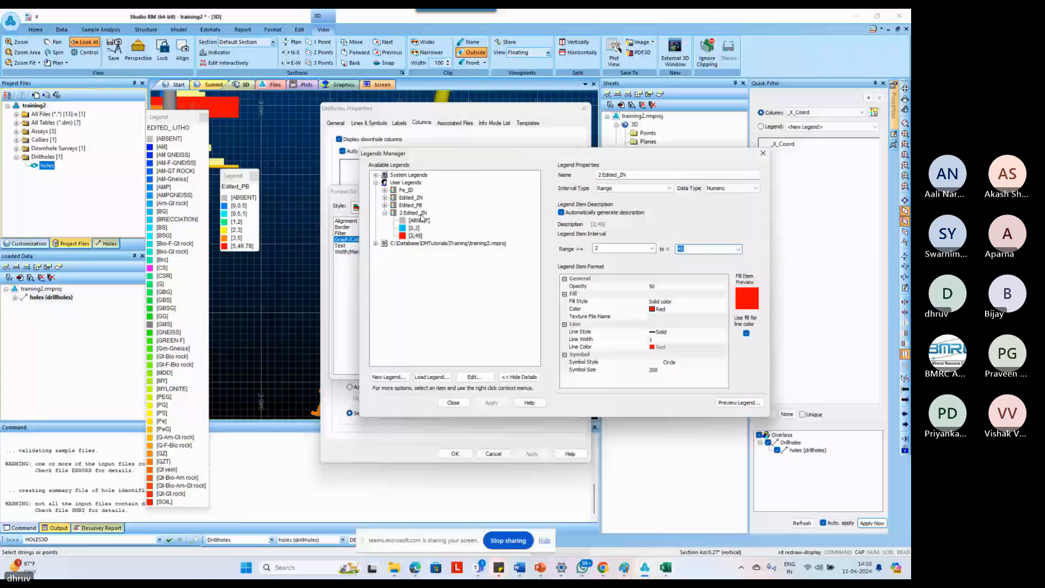
{"action": "left_click", "coordinate": [453, 402]}
Colour the ZN histogram with the 2 Edited_ZN legend and place that legend in the 3D view above the Edited_PB legend.
{"action": "left_click", "coordinate": [500, 316]}
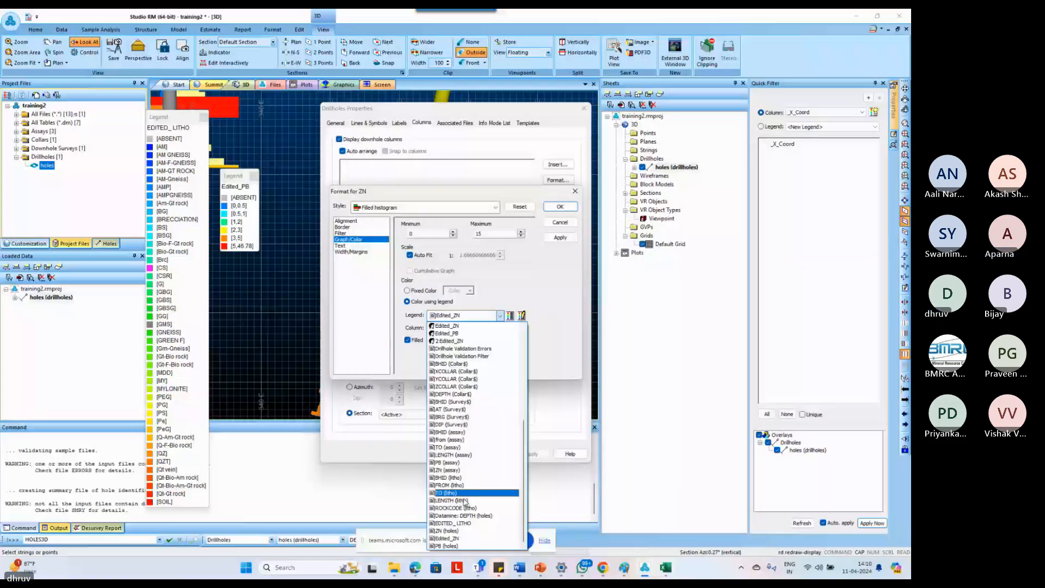
{"action": "left_click", "coordinate": [449, 341]}
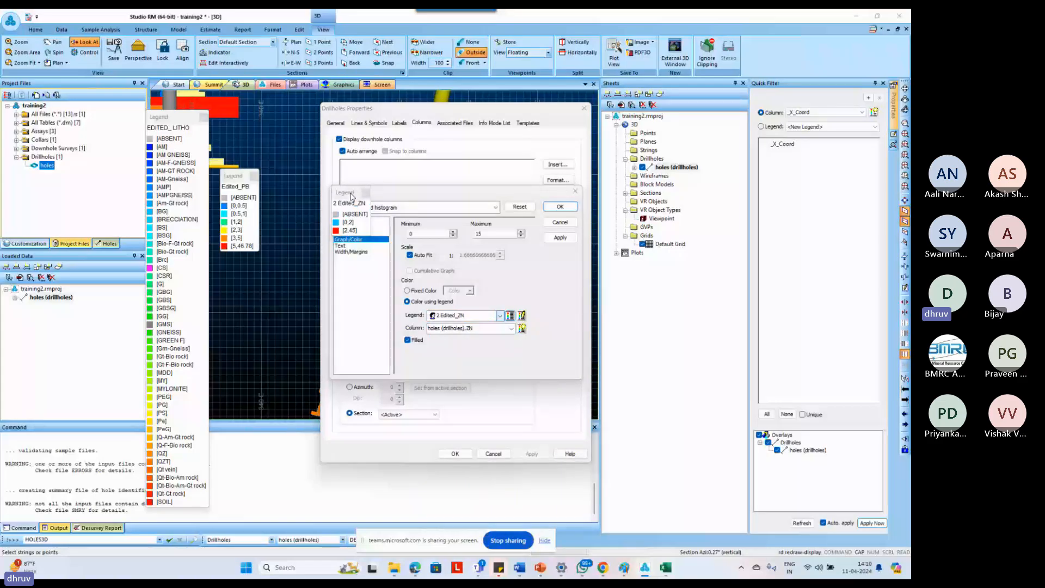
{"action": "left_click_drag", "start_coordinate": [348, 193], "coordinate": [283, 130]}
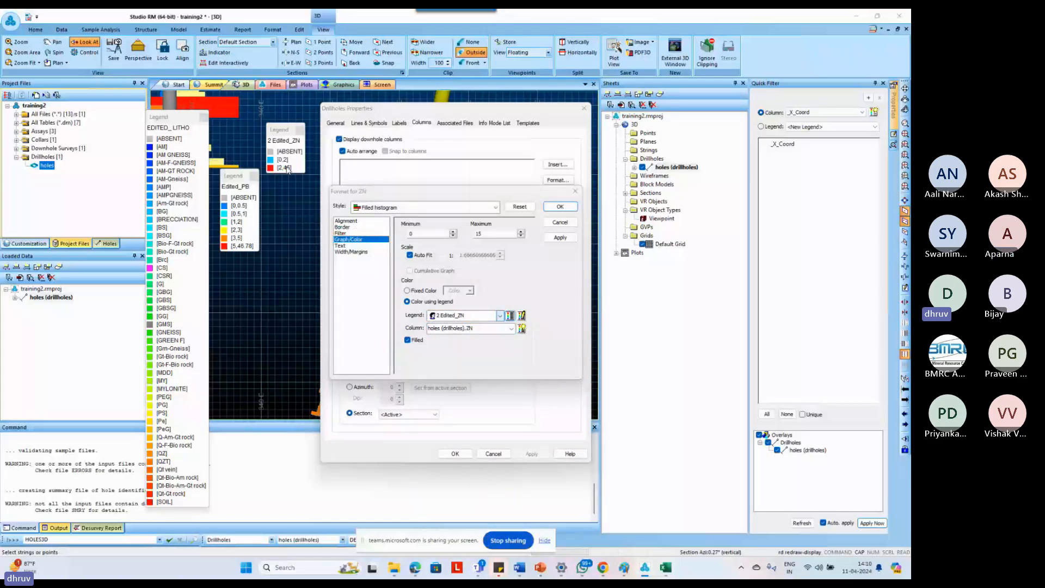
{"action": "left_click", "coordinate": [560, 237]}
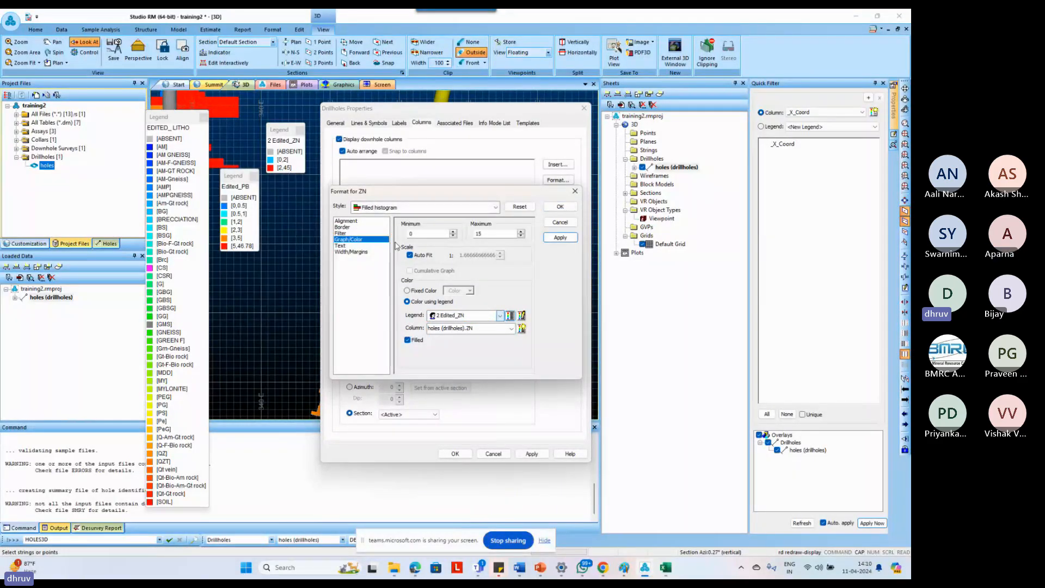
{"action": "left_click", "coordinate": [560, 206]}
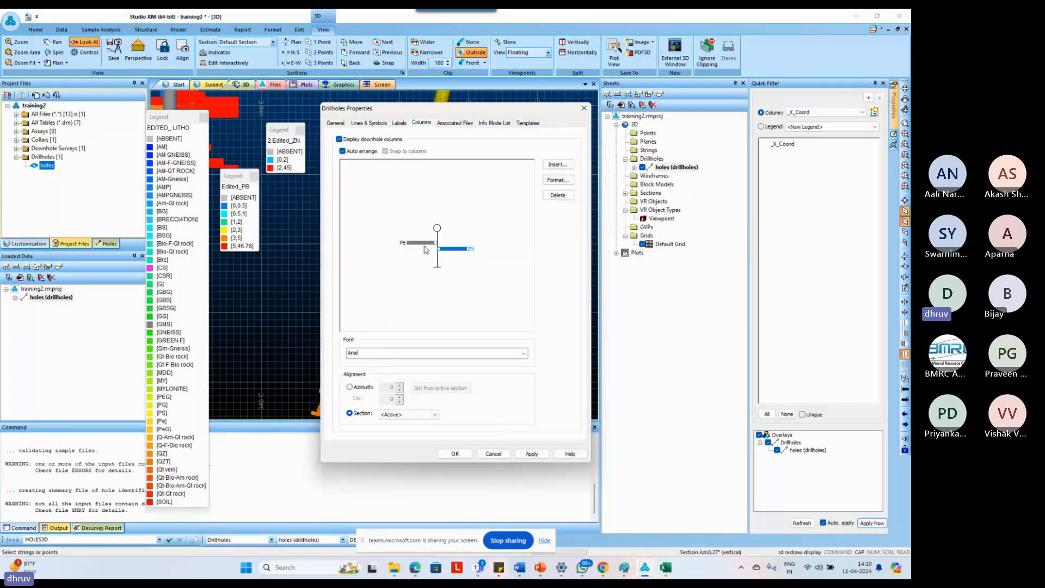
Duplicate the Edited_PB legend from the PB column's colour settings and name the copy 2 Edited_PB.
{"action": "double_click", "coordinate": [426, 250]}
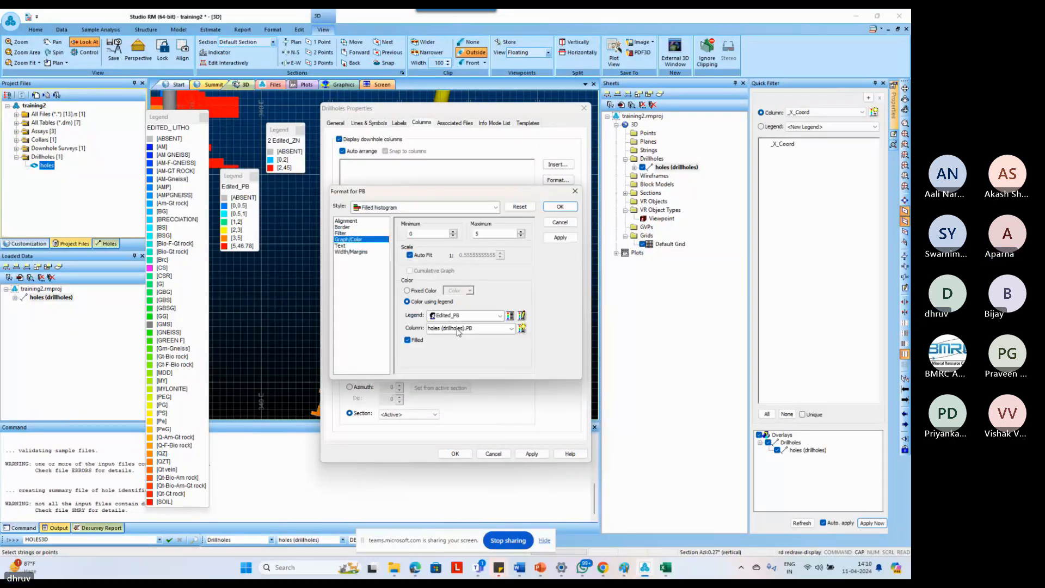
{"action": "left_click", "coordinate": [525, 316]}
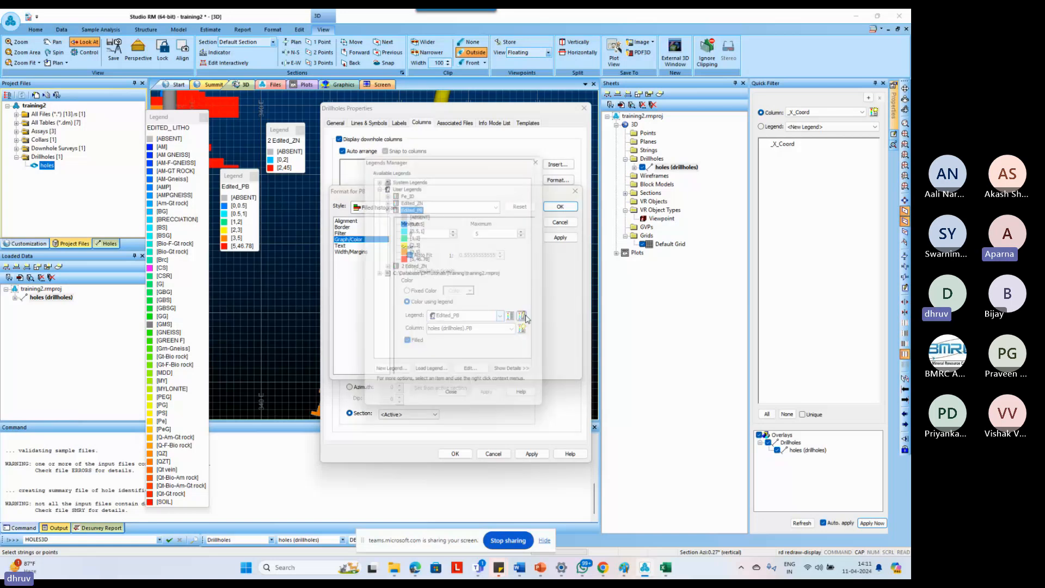
{"action": "right_click", "coordinate": [411, 206]}
{"action": "left_click", "coordinate": [462, 294]}
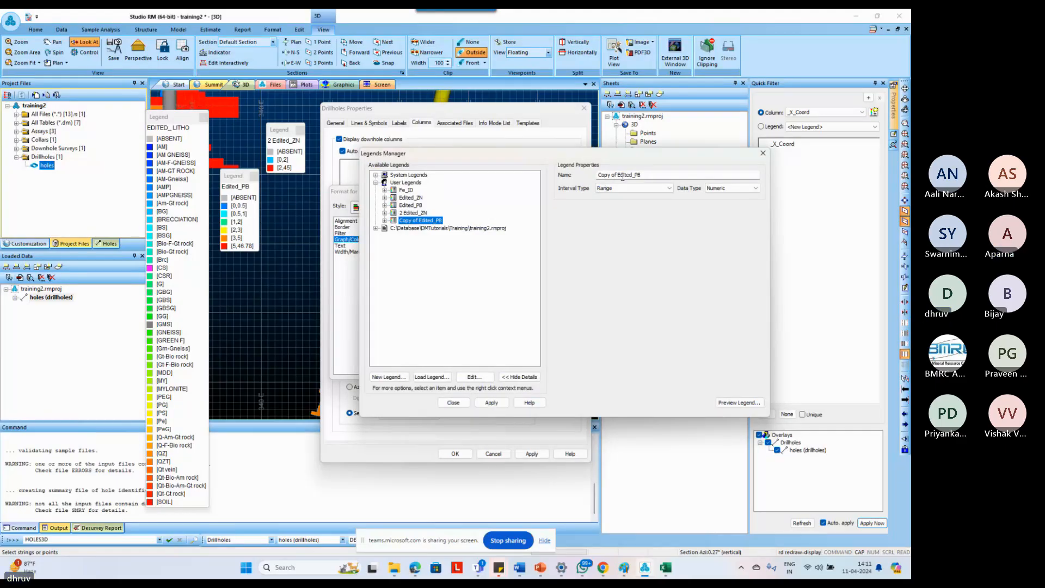
{"action": "left_click_drag", "start_coordinate": [616, 175], "coordinate": [598, 175]}
{"action": "type", "text": "2"}
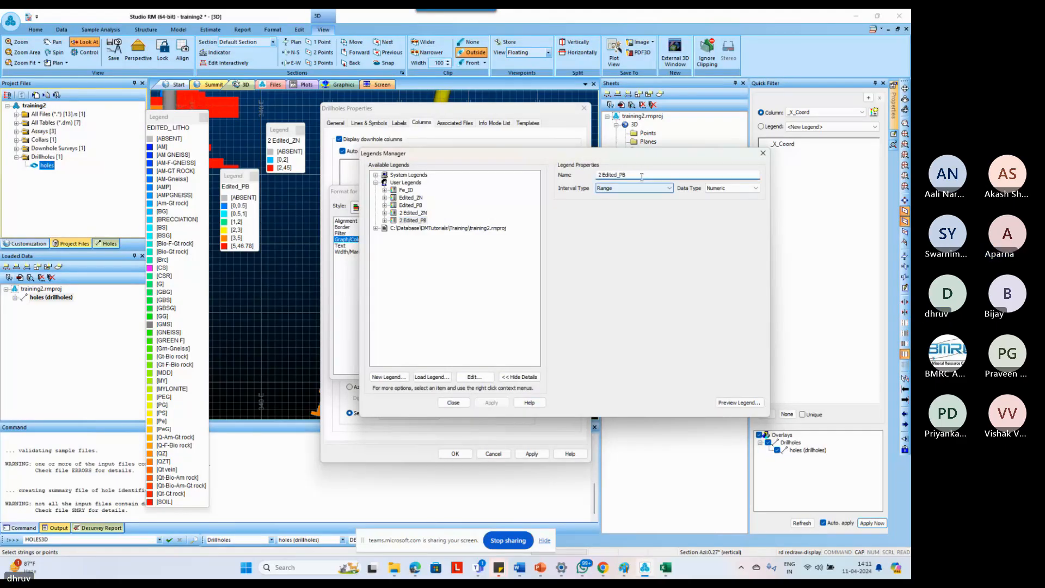
Delete the [1,2], [2,3] and [3,5] intervals from the 2 Edited_PB legend.
{"action": "left_click", "coordinate": [385, 220]}
{"action": "left_click", "coordinate": [414, 250]}
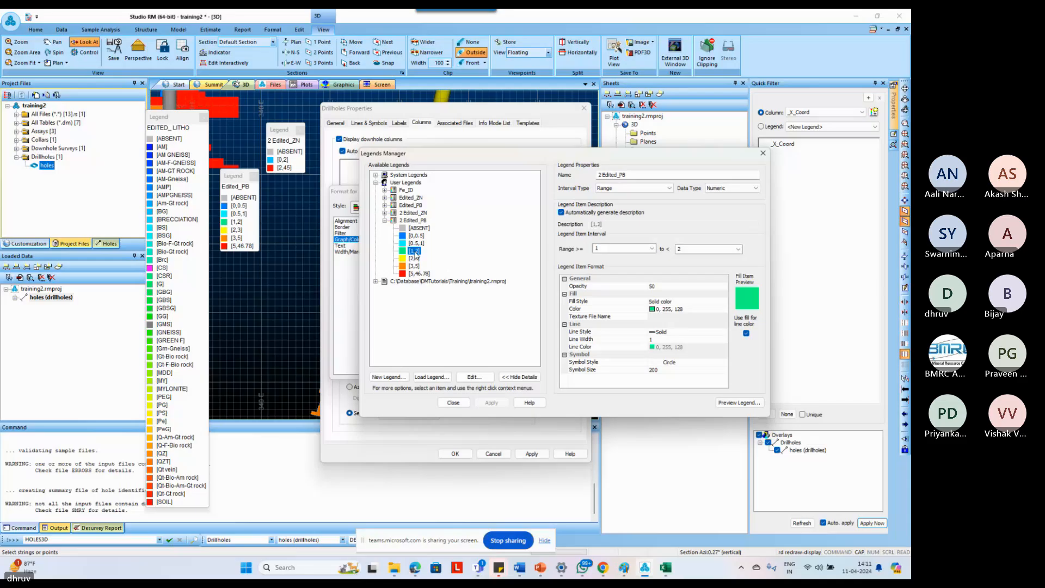
{"action": "key", "text": "Delete"}
{"action": "key", "text": "Delete"}
{"action": "key", "text": "Delete"}
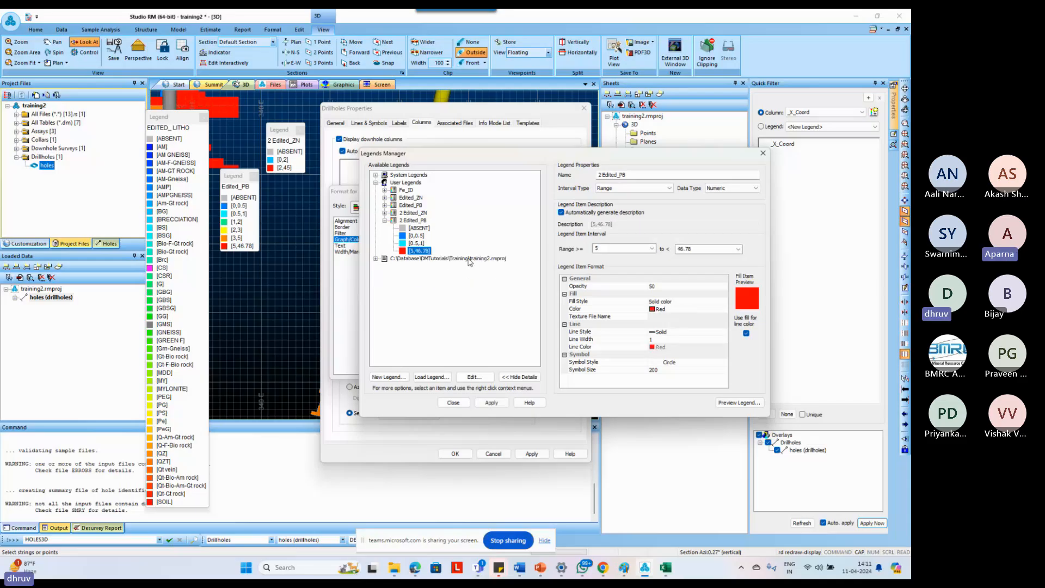
Change the fill colour of the highest 2 Edited_PB interval to pink (255, 102, 255).
{"action": "left_click", "coordinate": [673, 309]}
{"action": "left_click", "coordinate": [677, 309]}
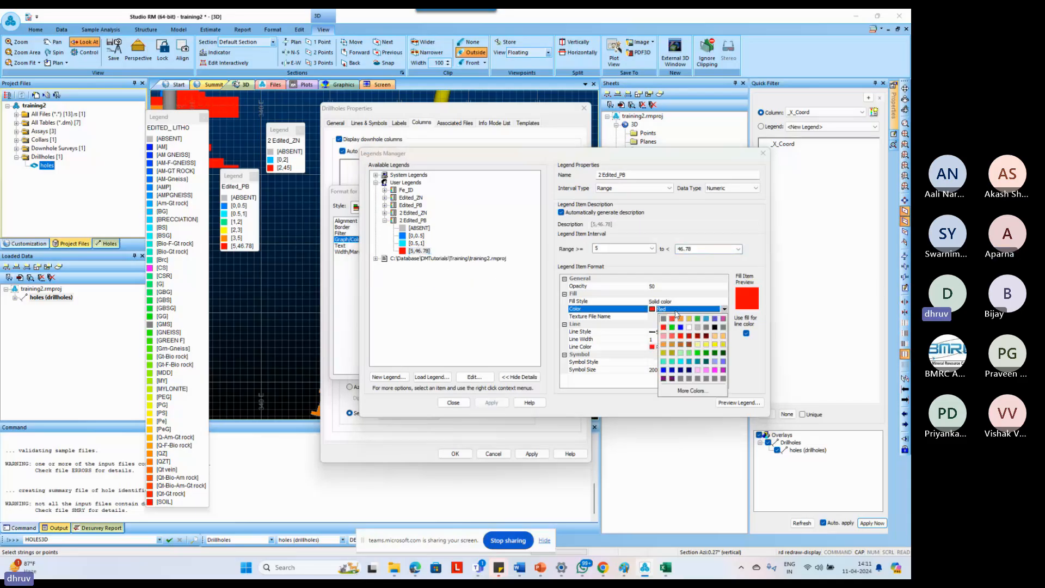
{"action": "left_click", "coordinate": [706, 370]}
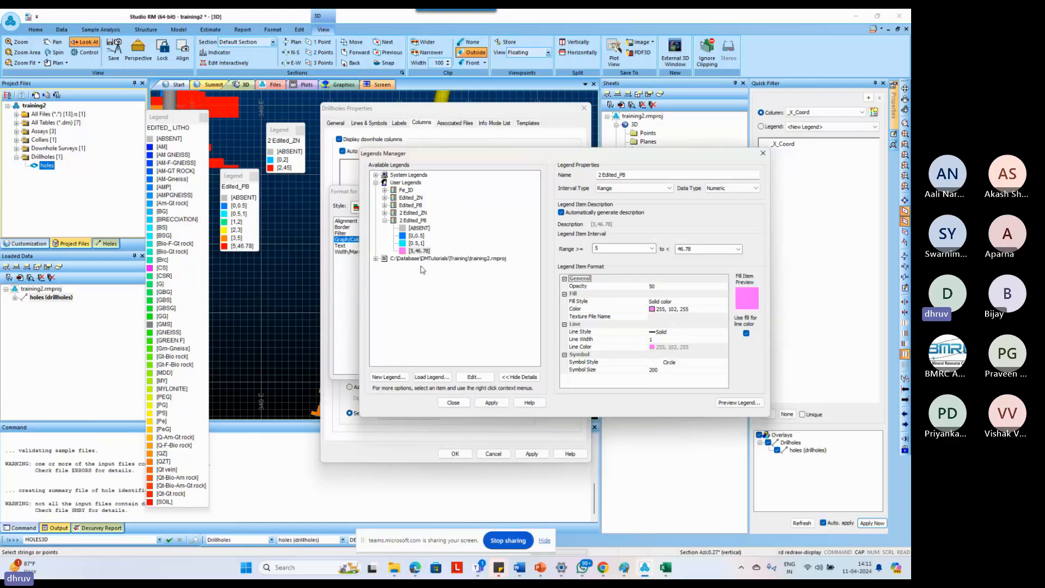
Delete the blue [0,0.5] interval from 2 Edited_PB and set the turquoise interval's range to 0 to 0.5.
{"action": "left_click", "coordinate": [421, 243]}
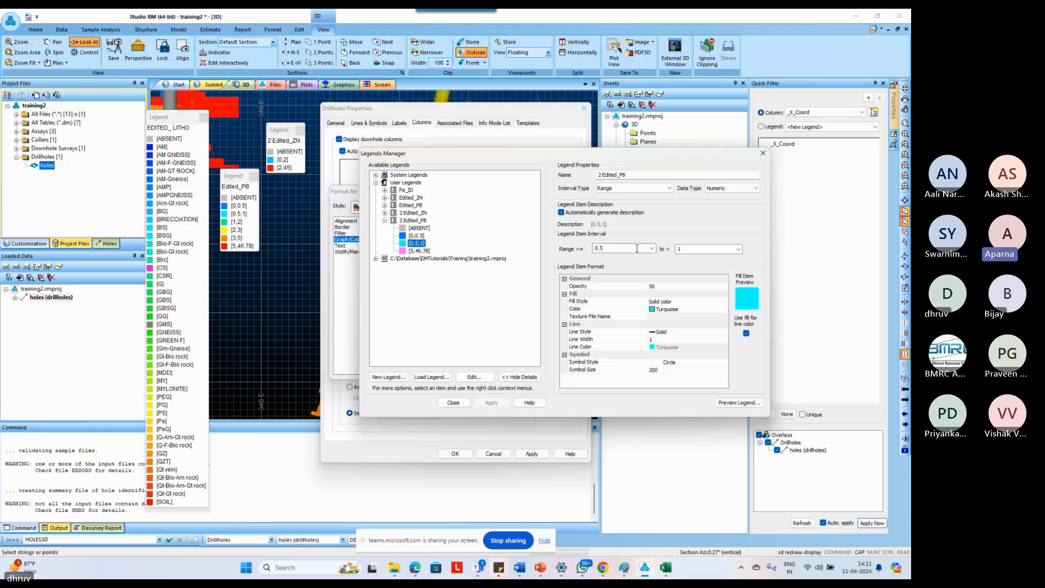
{"action": "left_click", "coordinate": [416, 235]}
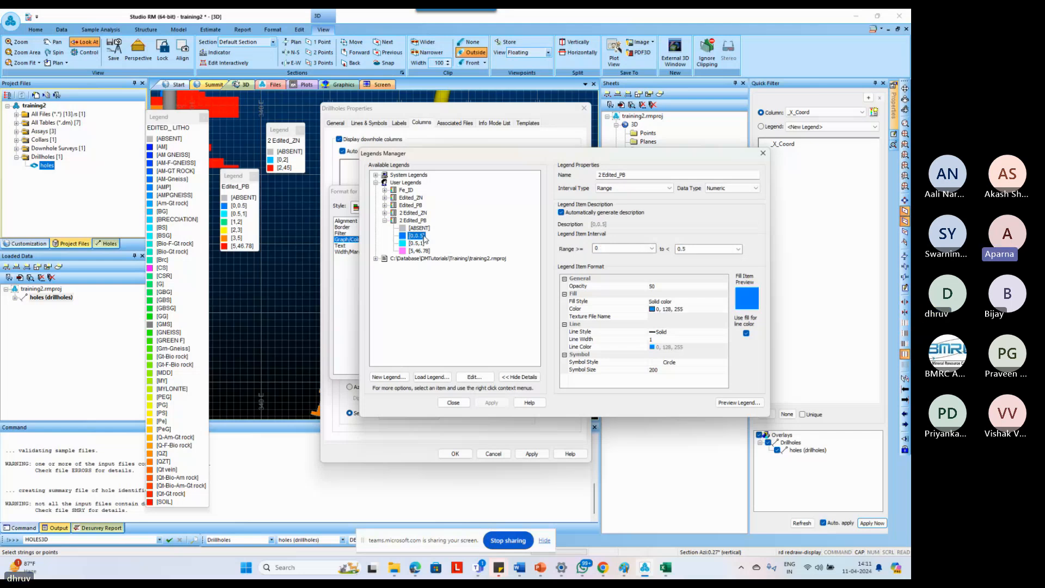
{"action": "key", "text": "Delete"}
{"action": "double_click", "coordinate": [620, 249]}
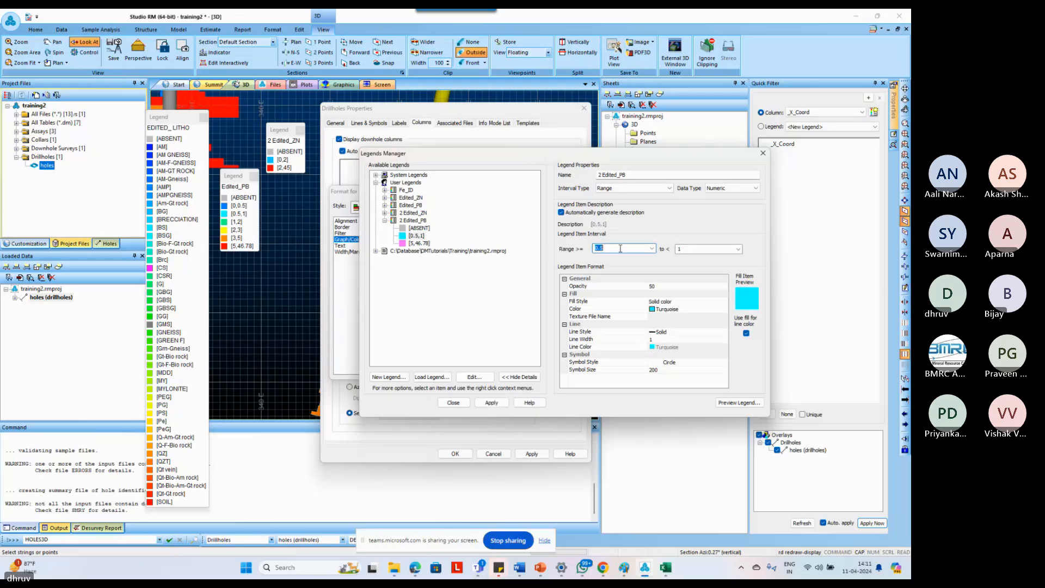
{"action": "type", "text": "0"}
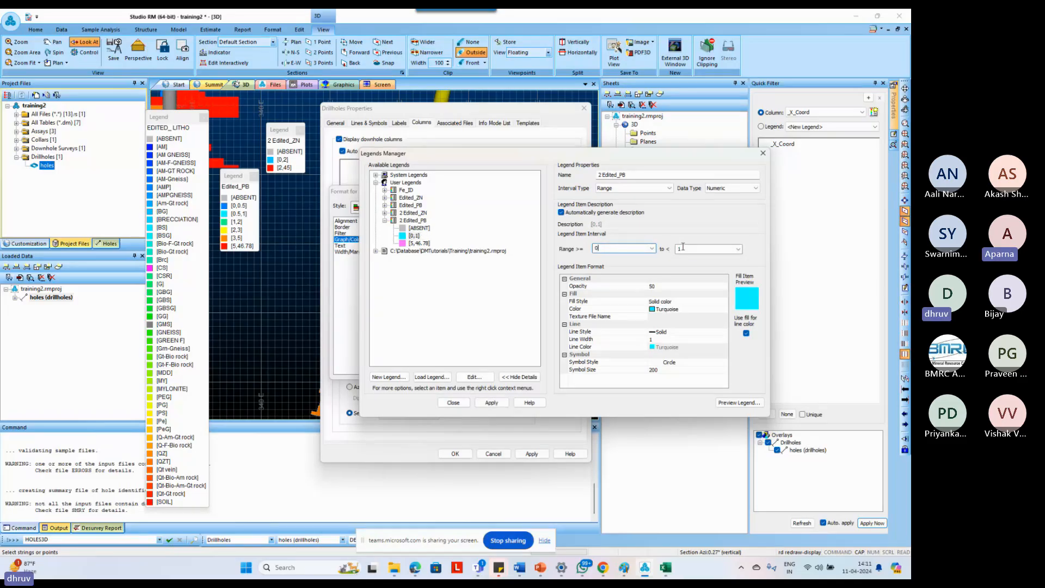
{"action": "left_click", "coordinate": [684, 250]}
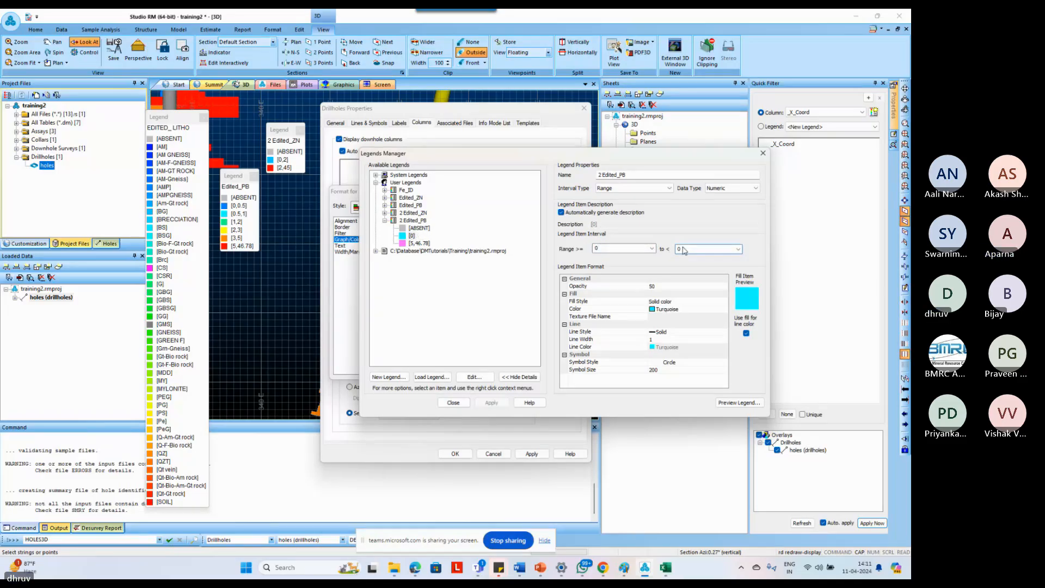
{"action": "type", "text": ".5"}
Set the lower limit of the pink 2 Edited_PB interval to 0.5.
{"action": "left_click", "coordinate": [424, 243]}
{"action": "double_click", "coordinate": [599, 249]}
{"action": "type", "text": "0"}
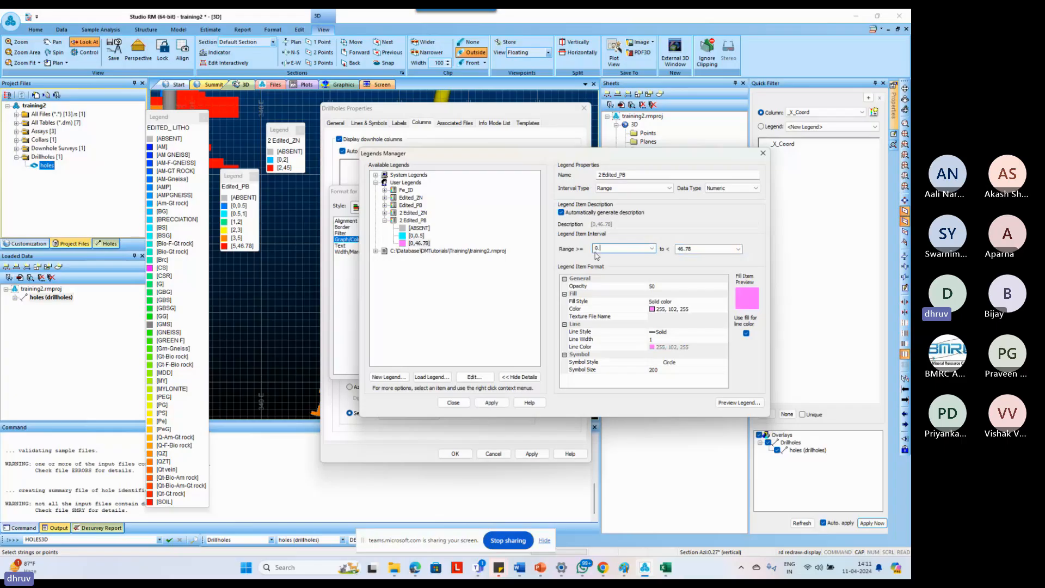
{"action": "type", "text": ".5"}
{"action": "key", "text": "Tab"}
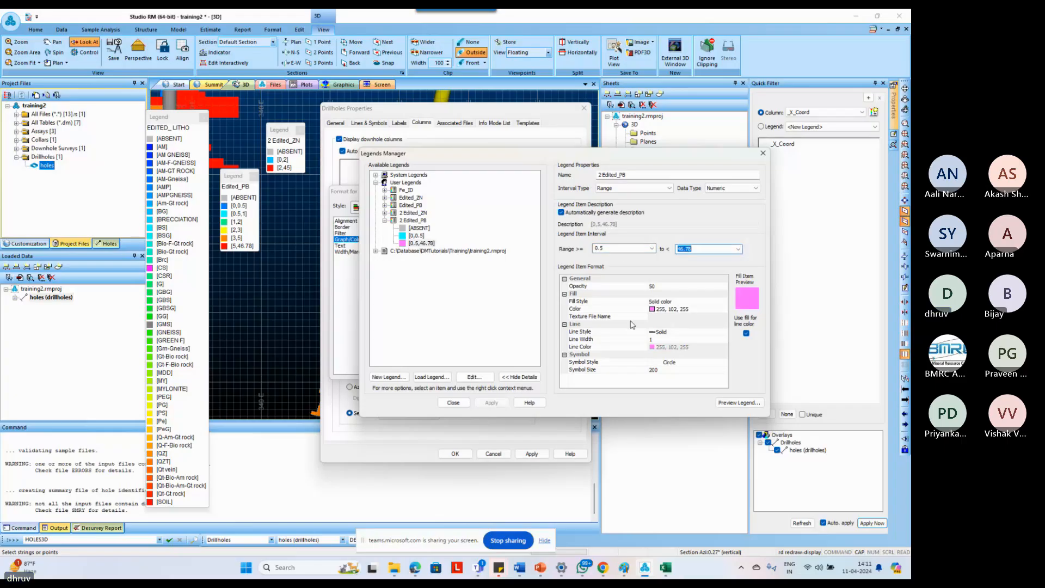
Colour the PB filled histogram with the 2 Edited_PB legend, display that legend, and apply the drillhole properties.
{"action": "left_click", "coordinate": [454, 404]}
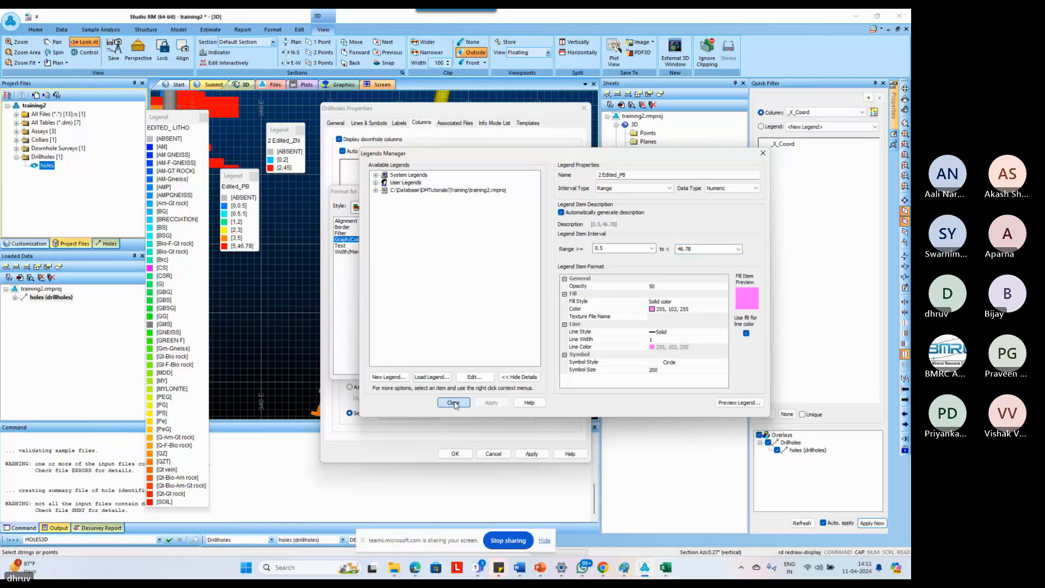
{"action": "left_click", "coordinate": [454, 404]}
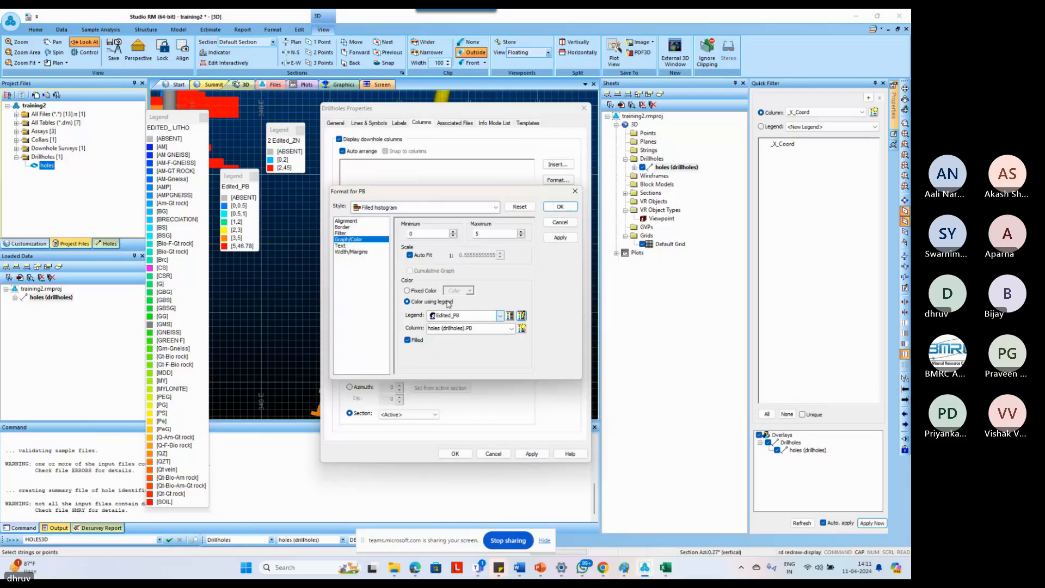
{"action": "left_click", "coordinate": [451, 317]}
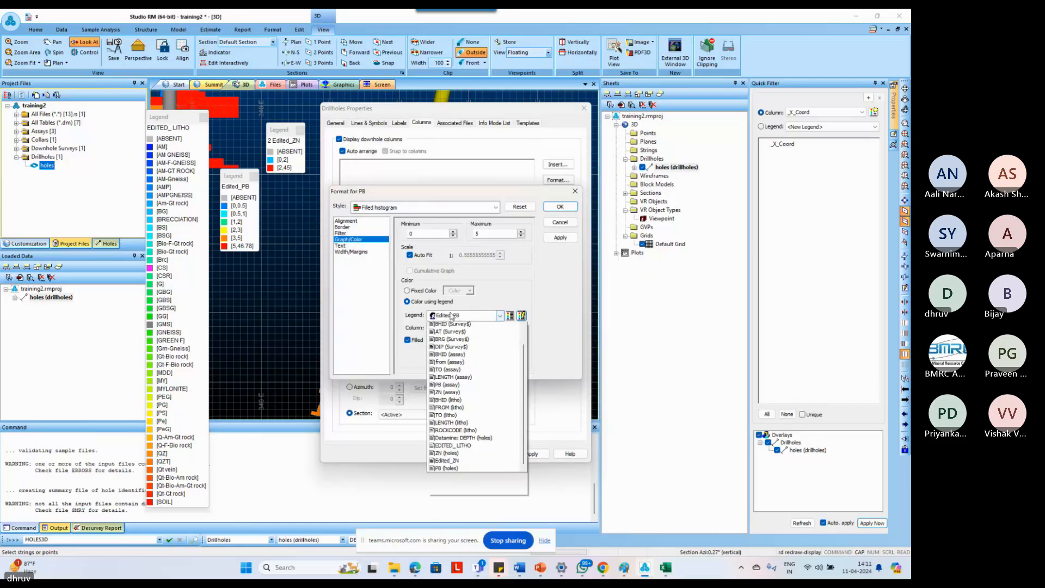
{"action": "left_click", "coordinate": [457, 333]}
{"action": "left_click", "coordinate": [510, 316]}
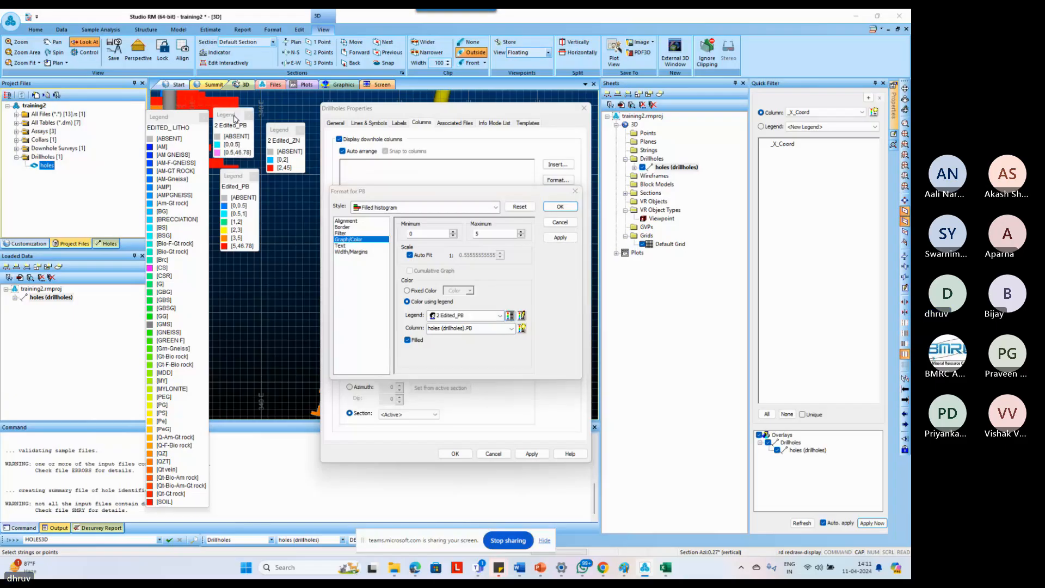
{"action": "left_click", "coordinate": [520, 207]}
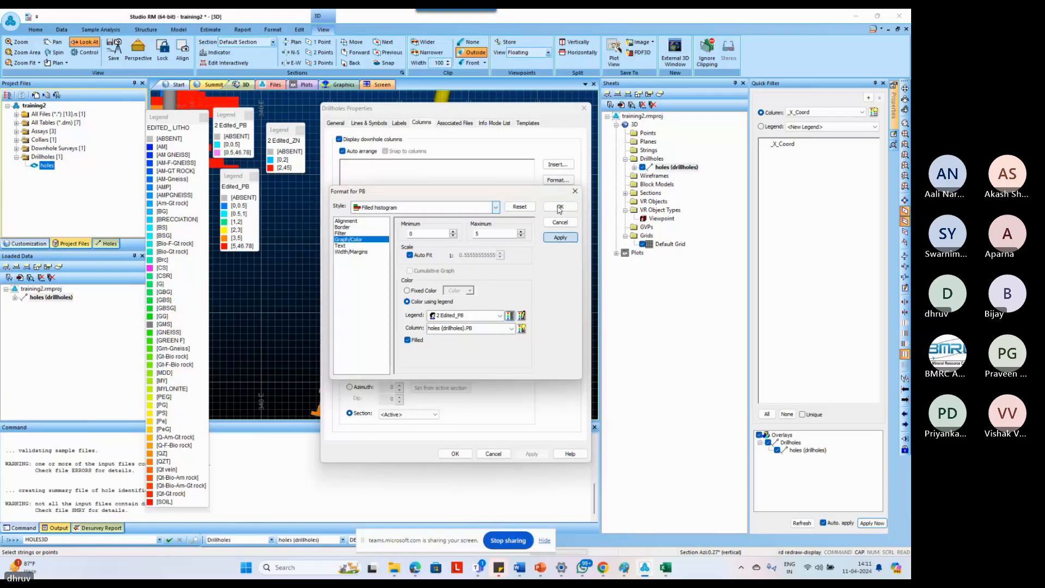
{"action": "left_click", "coordinate": [559, 208]}
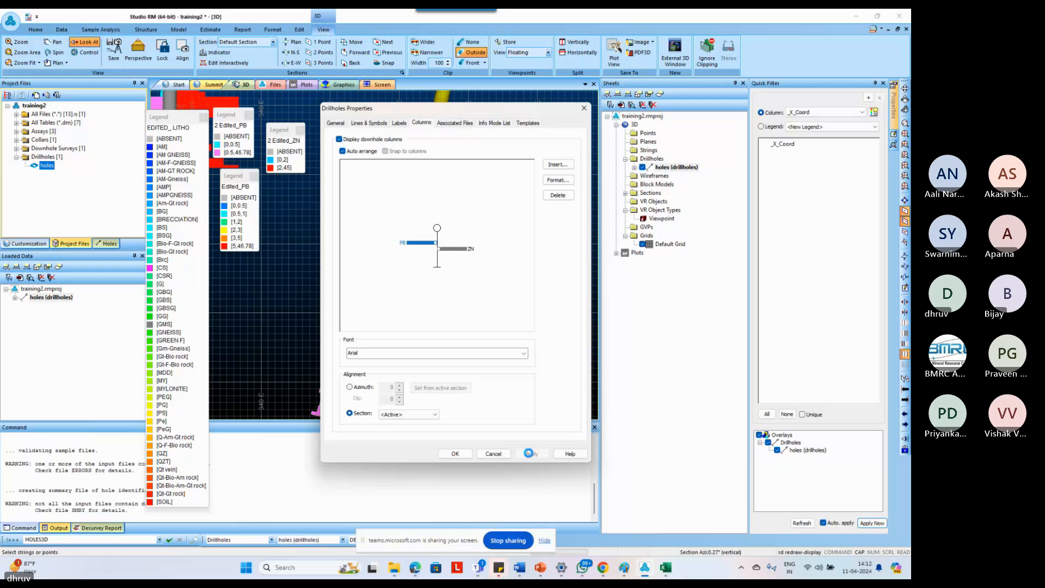
{"action": "left_click", "coordinate": [470, 454]}
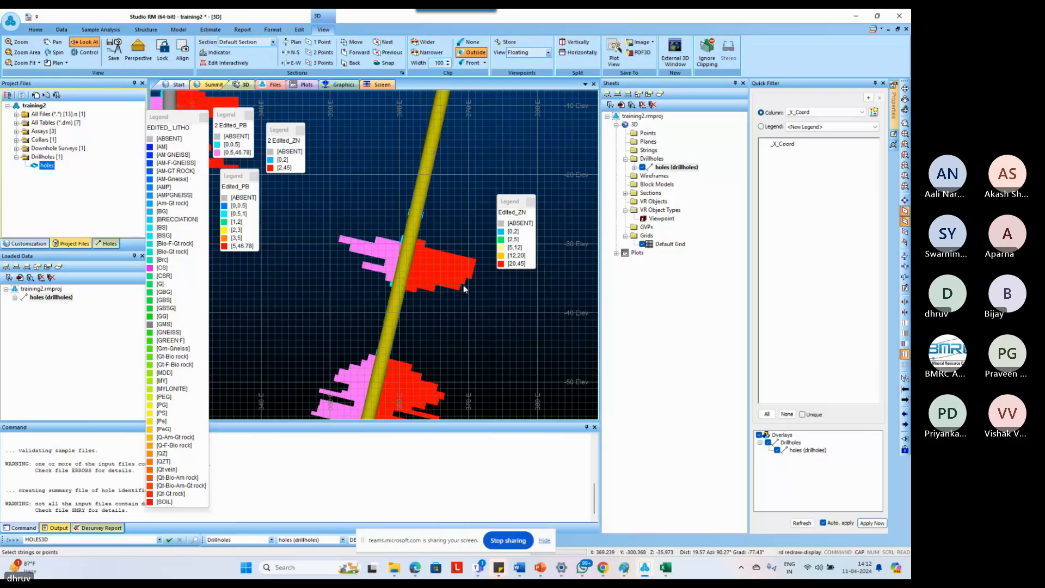
{"action": "left_click", "coordinate": [479, 316]}
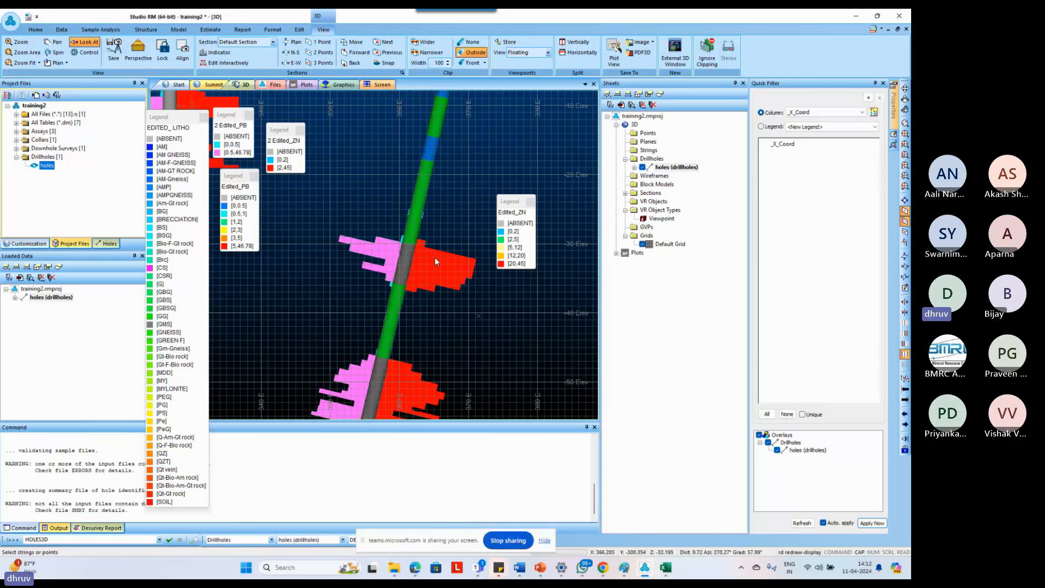
Examine the PB and ZN histograms alongside the lithology at the mineralised intervals of several drillholes in the section.
{"action": "scroll", "coordinate": [435, 257], "scroll_direction": "up", "scroll_amount": 3}
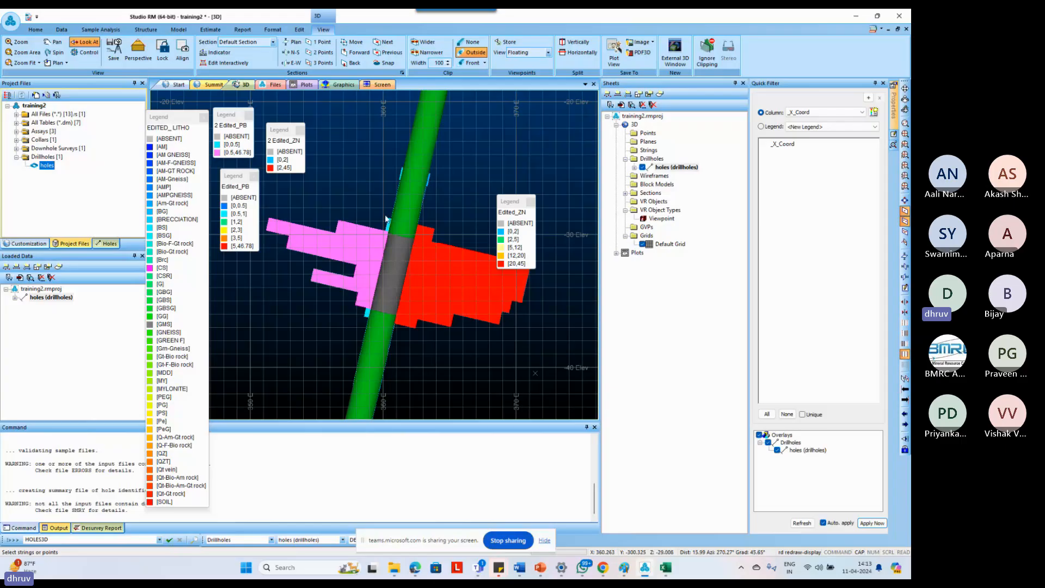
{"action": "scroll", "coordinate": [416, 268], "scroll_direction": "down", "scroll_amount": 5}
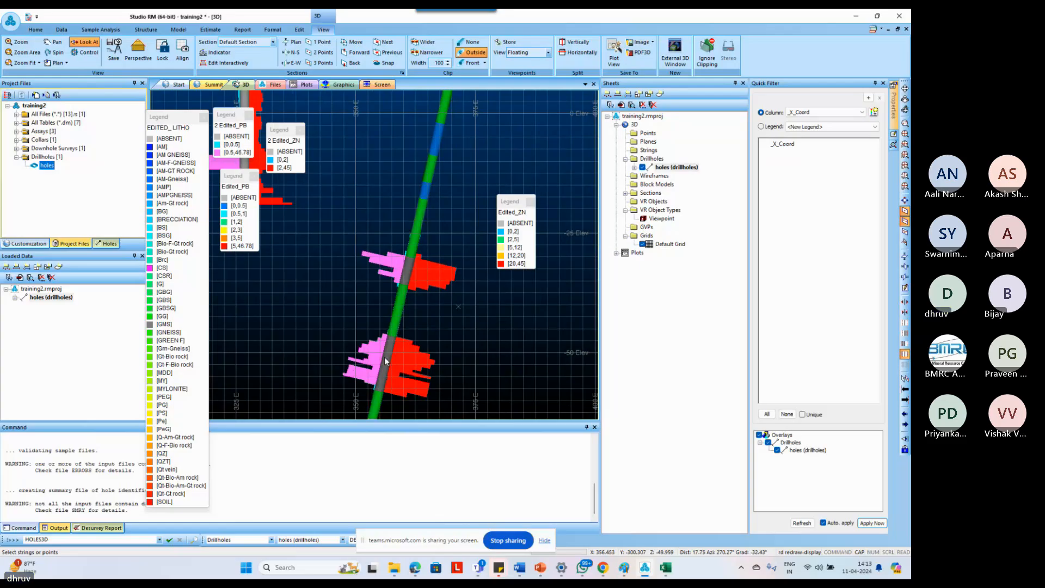
{"action": "scroll", "coordinate": [403, 332], "scroll_direction": "down", "scroll_amount": 3}
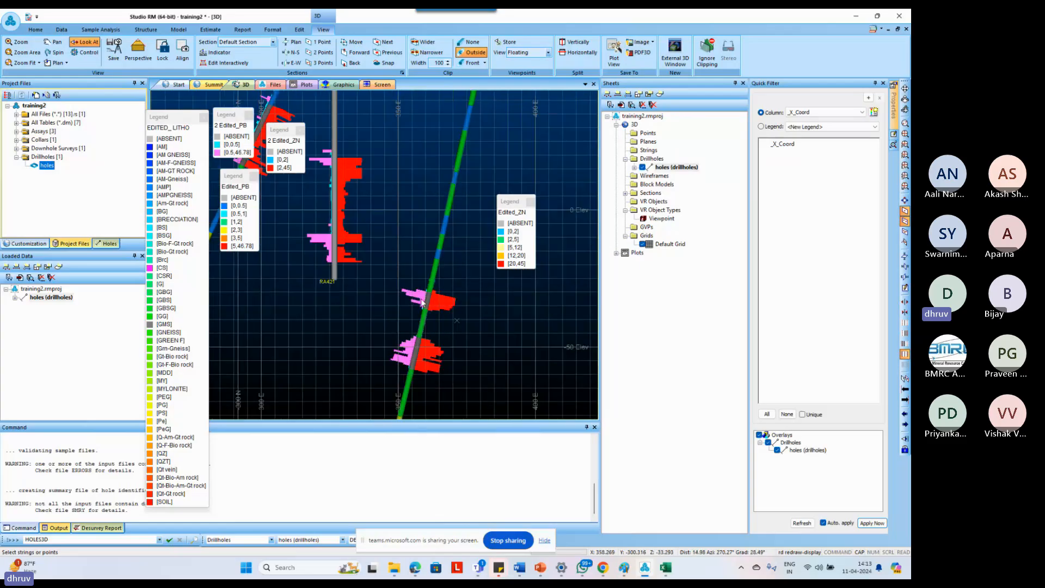
{"action": "scroll", "coordinate": [422, 304], "scroll_direction": "up", "scroll_amount": 2}
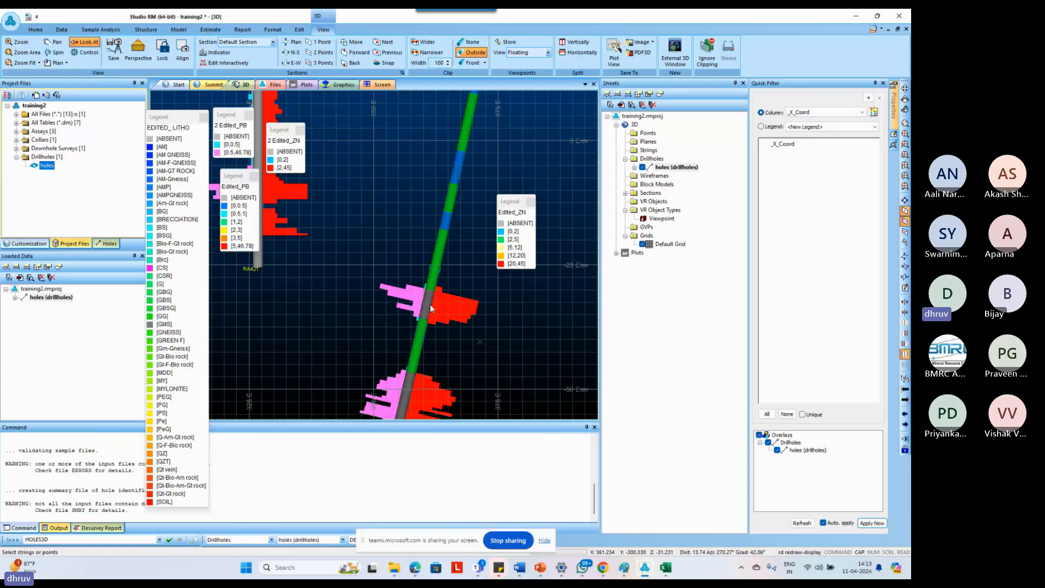
{"action": "scroll", "coordinate": [430, 308], "scroll_direction": "up", "scroll_amount": 1}
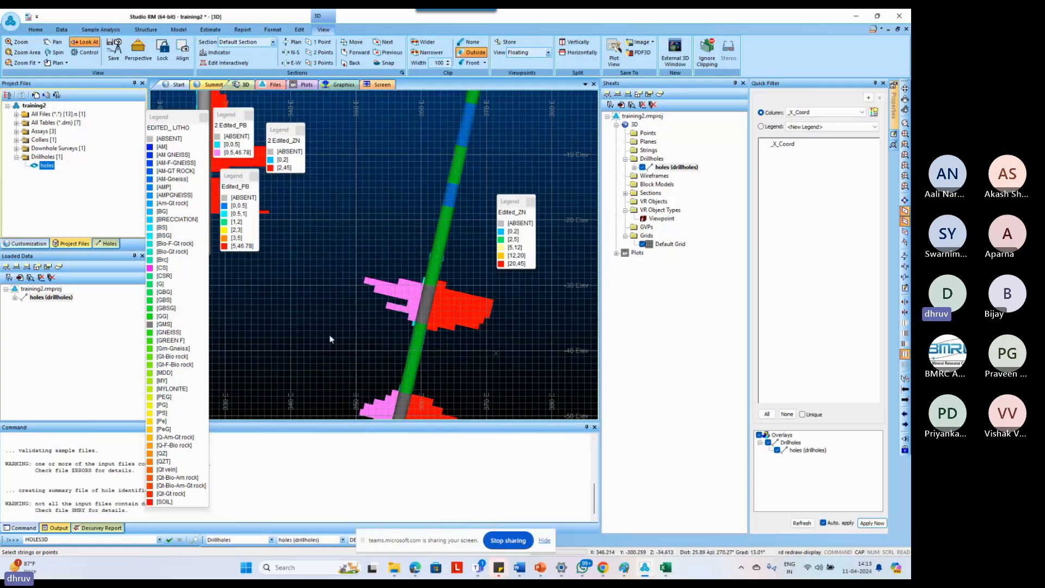
{"action": "scroll", "coordinate": [441, 338], "scroll_direction": "down", "scroll_amount": 3}
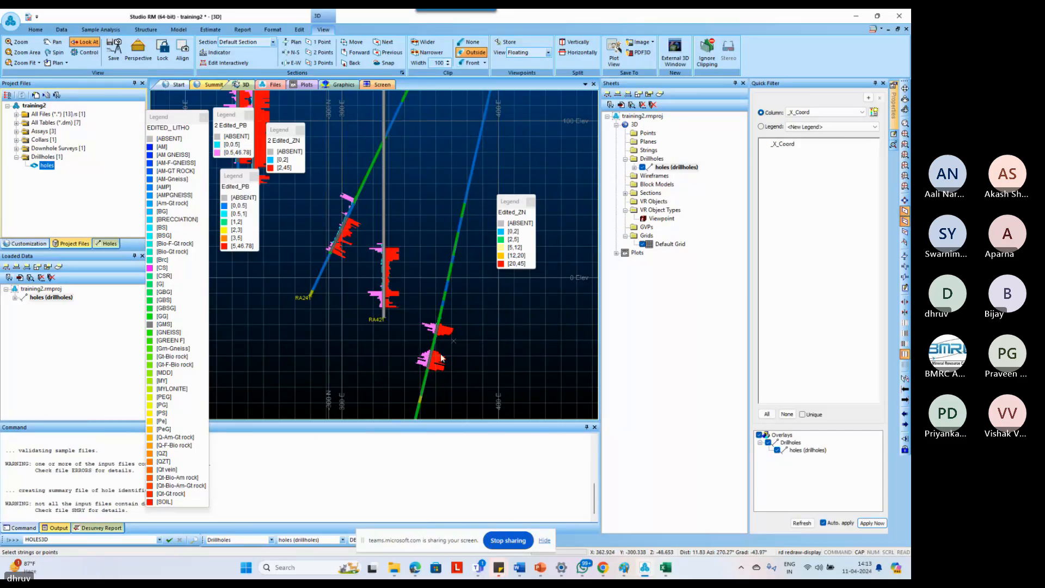
{"action": "scroll", "coordinate": [441, 358], "scroll_direction": "up", "scroll_amount": 3}
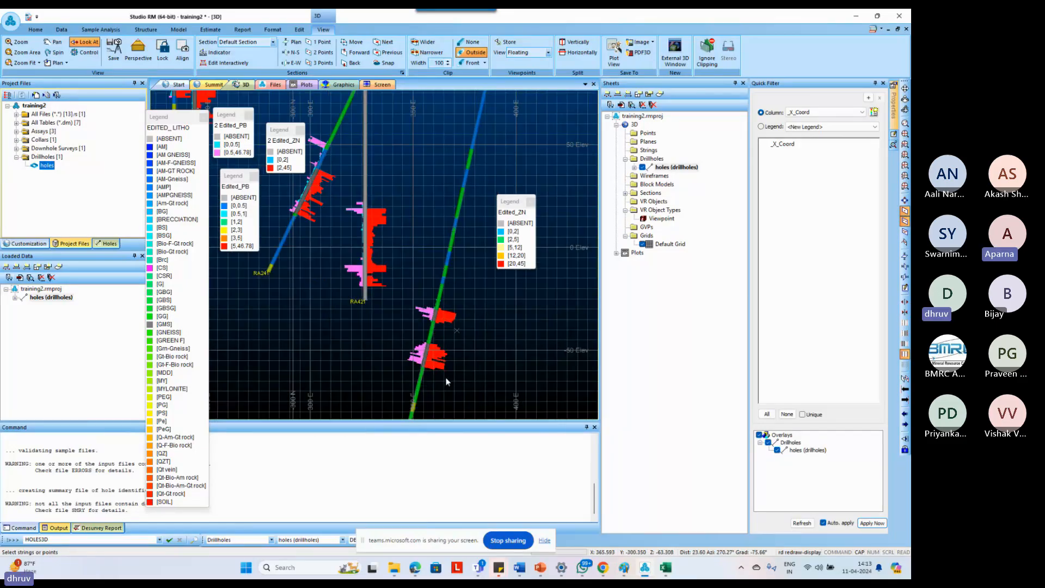
{"action": "scroll", "coordinate": [482, 357], "scroll_direction": "up", "scroll_amount": 2}
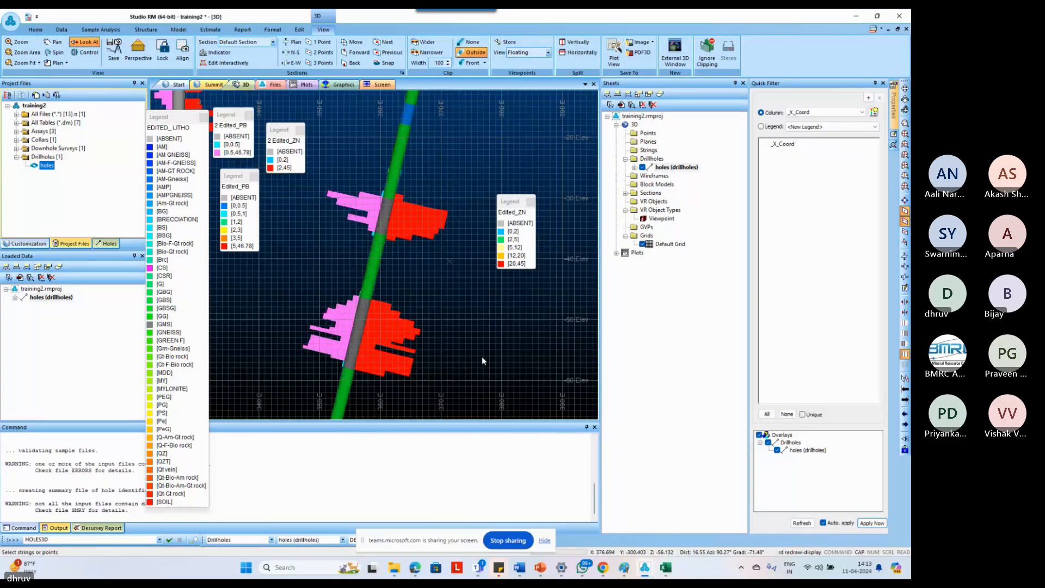
{"action": "scroll", "coordinate": [456, 323], "scroll_direction": "down", "scroll_amount": 2}
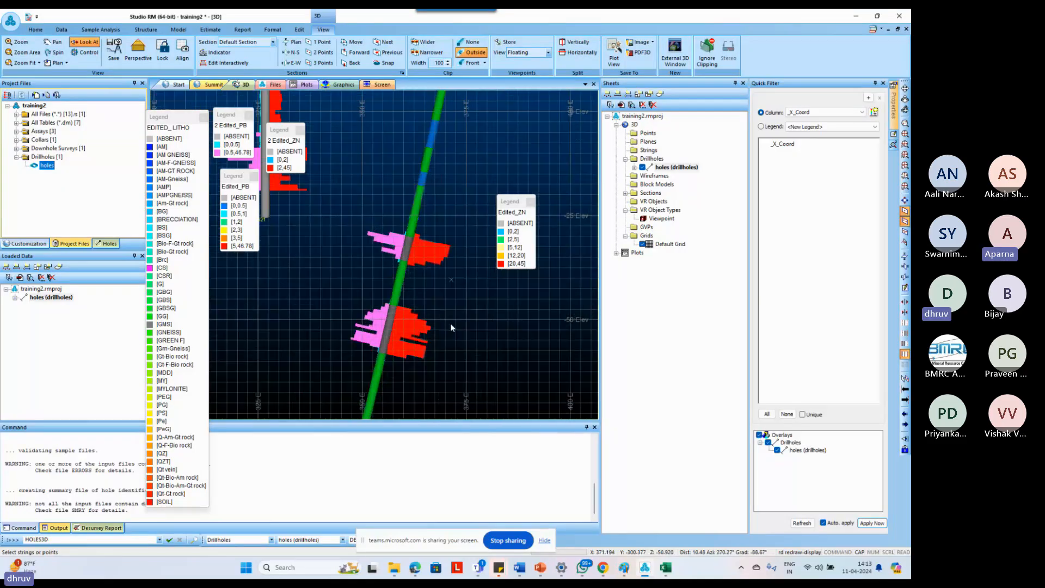
{"action": "scroll", "coordinate": [451, 328], "scroll_direction": "down", "scroll_amount": 1}
{"action": "scroll", "coordinate": [451, 329], "scroll_direction": "down", "scroll_amount": 2}
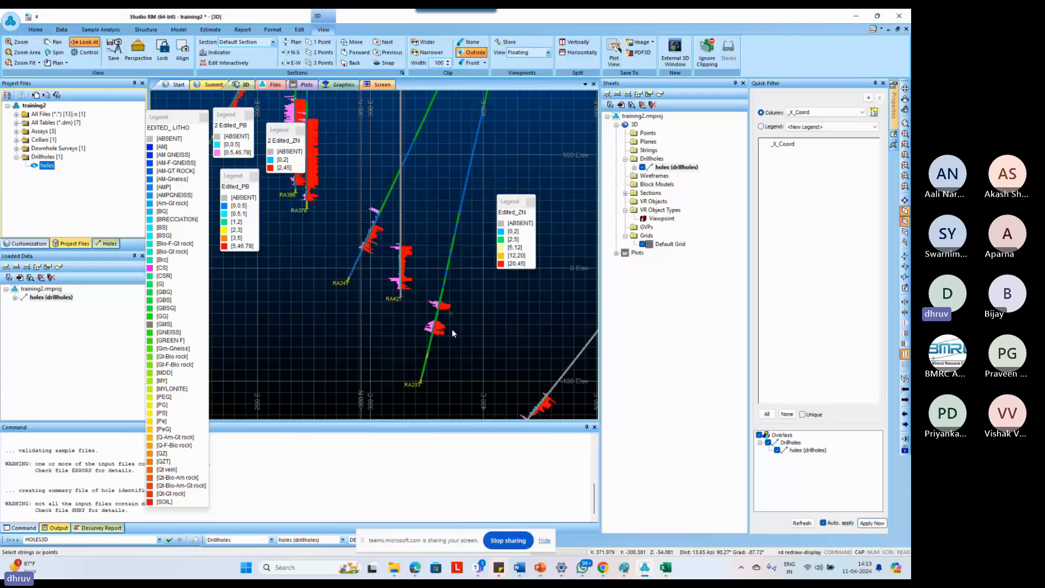
{"action": "scroll", "coordinate": [452, 329], "scroll_direction": "down", "scroll_amount": 3}
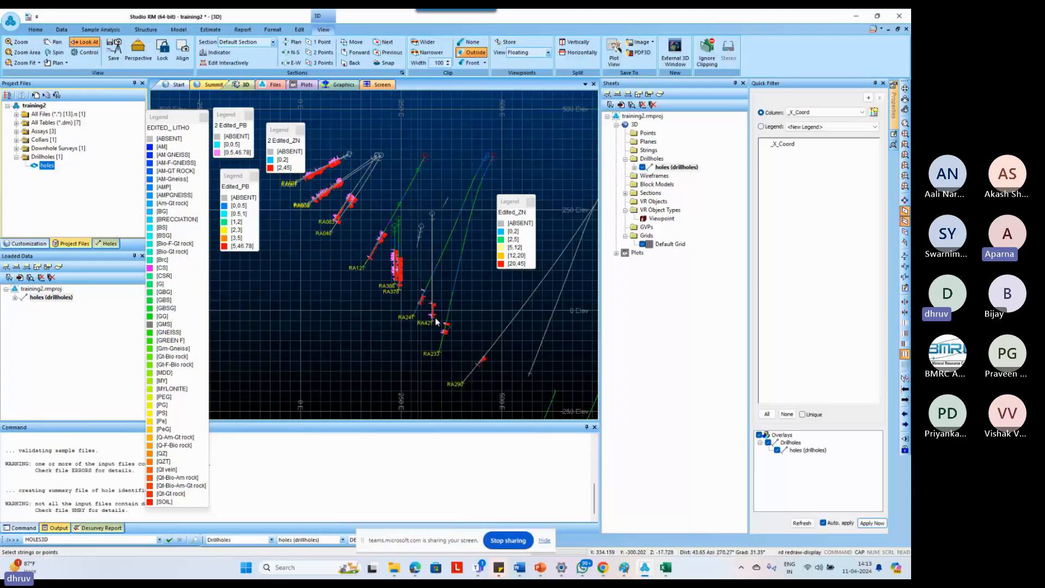
{"action": "scroll", "coordinate": [420, 299], "scroll_direction": "up", "scroll_amount": 1}
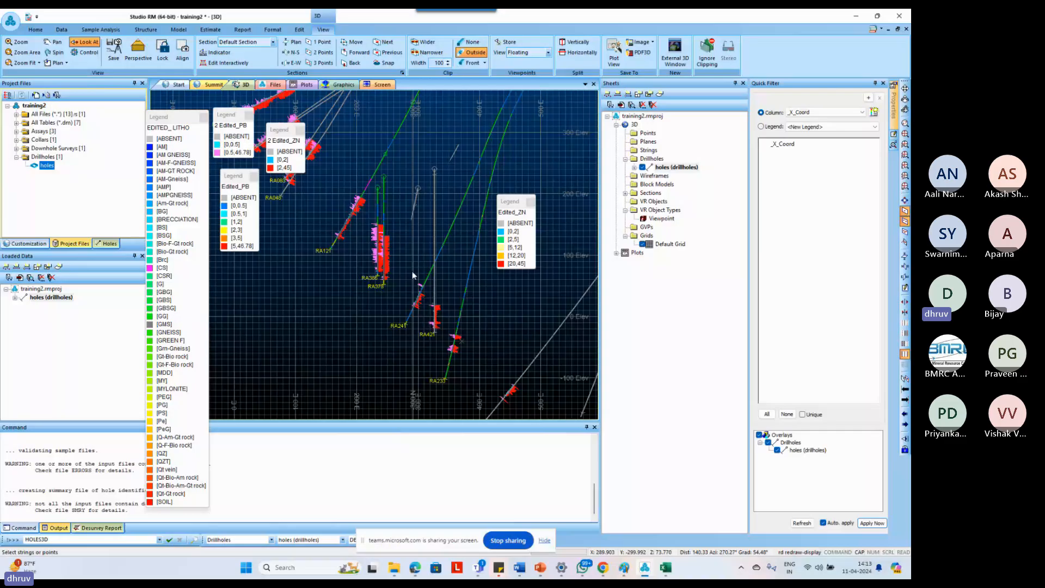
{"action": "scroll", "coordinate": [412, 277], "scroll_direction": "up", "scroll_amount": 4}
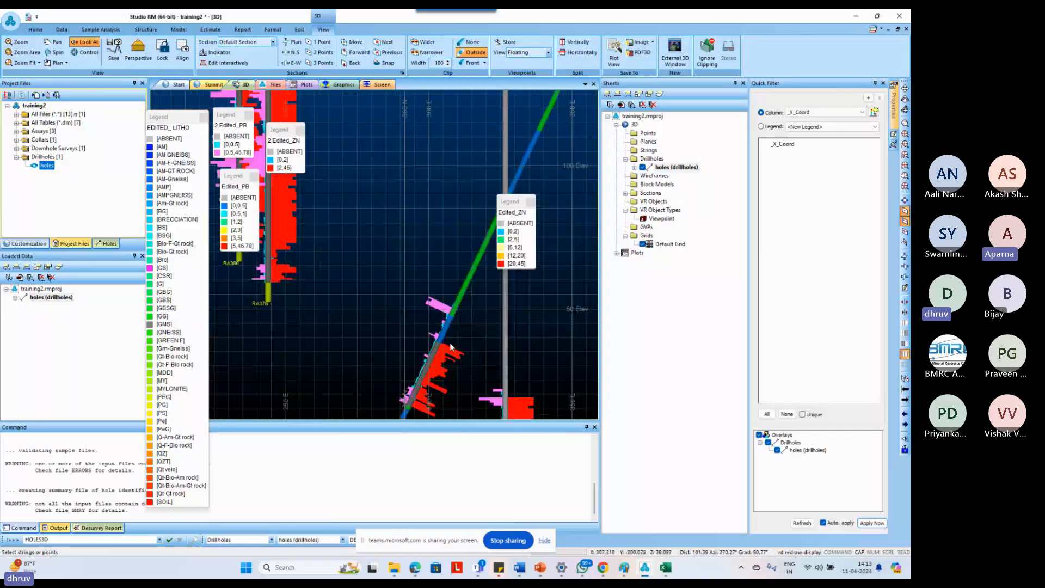
{"action": "scroll", "coordinate": [451, 347], "scroll_direction": "up", "scroll_amount": 1}
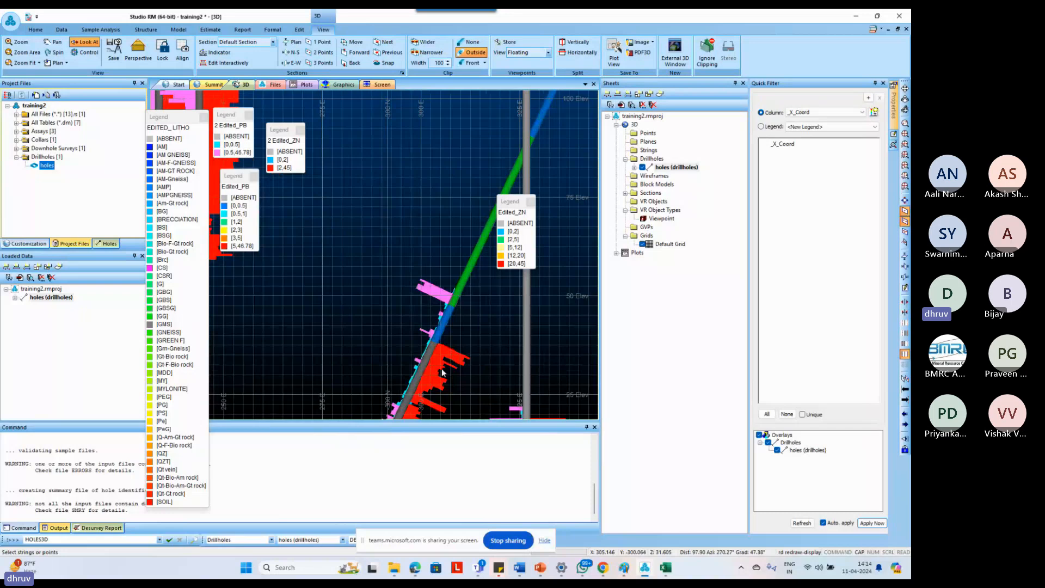
{"action": "scroll", "coordinate": [443, 373], "scroll_direction": "down", "scroll_amount": 2}
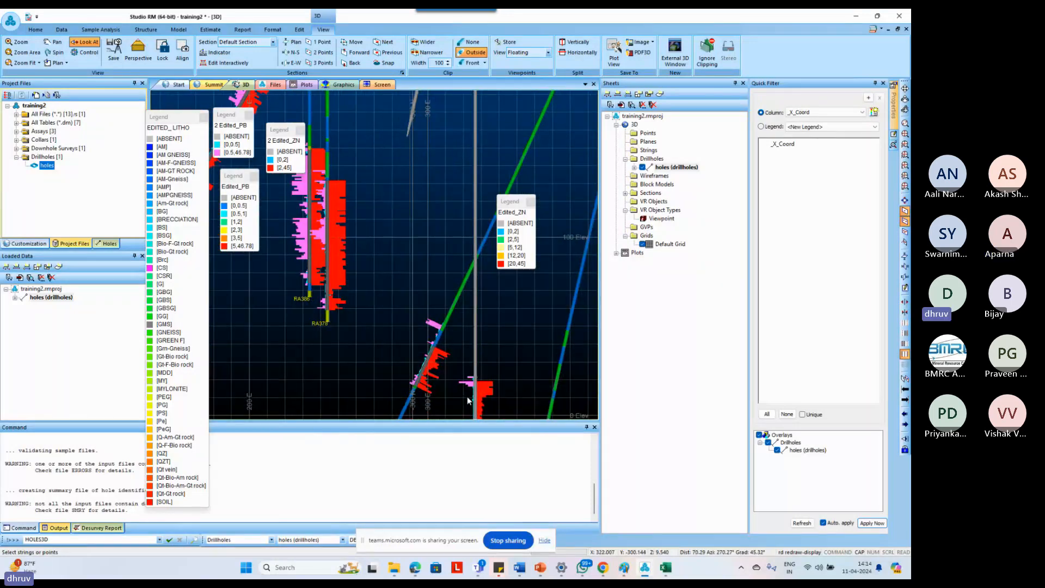
{"action": "scroll", "coordinate": [435, 354], "scroll_direction": "down", "scroll_amount": 3}
Move the floating legends off the 3D view and zoom to the area containing the section's drillholes.
{"action": "left_click_drag", "start_coordinate": [235, 115], "coordinate": [647, 223]}
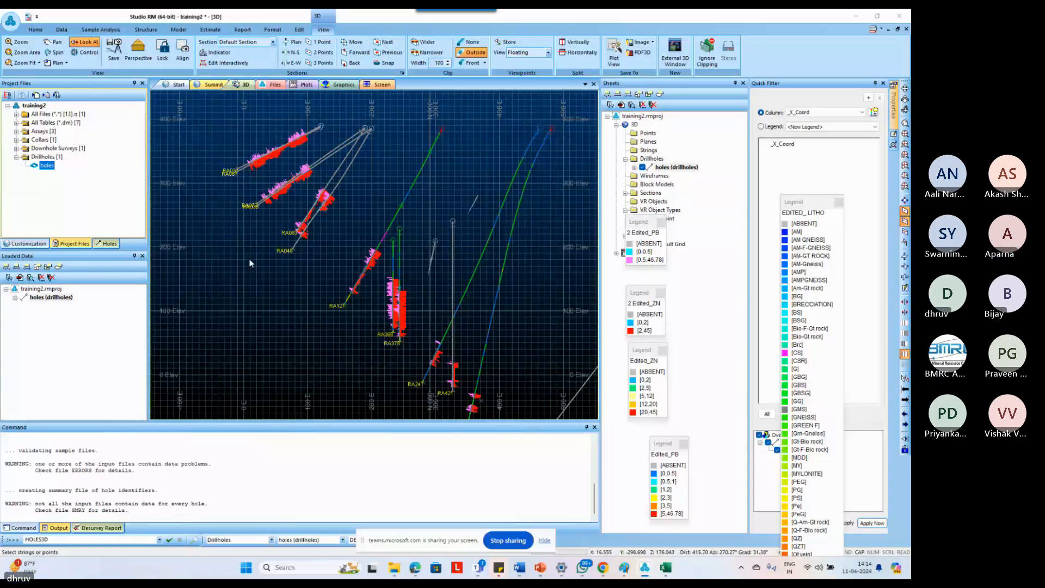
{"action": "scroll", "coordinate": [273, 284], "scroll_direction": "down", "scroll_amount": 2}
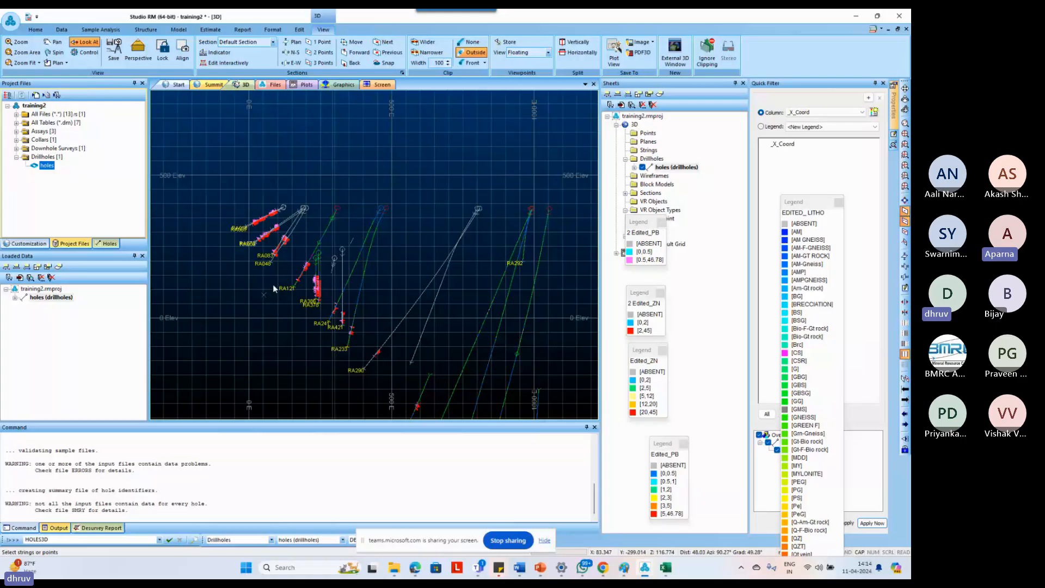
{"action": "scroll", "coordinate": [273, 284], "scroll_direction": "down", "scroll_amount": 3}
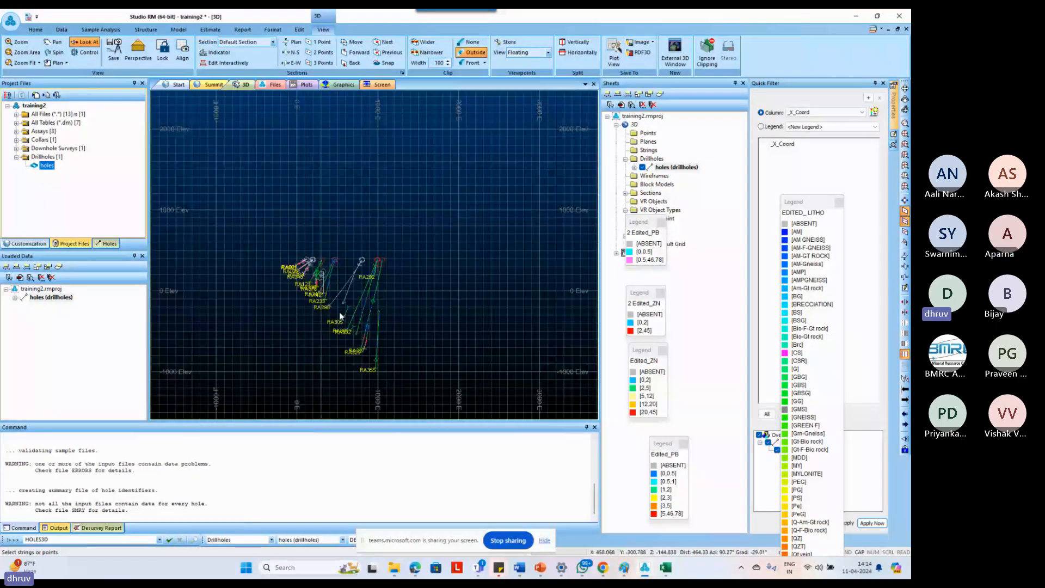
{"action": "scroll", "coordinate": [341, 315], "scroll_direction": "up", "scroll_amount": 2}
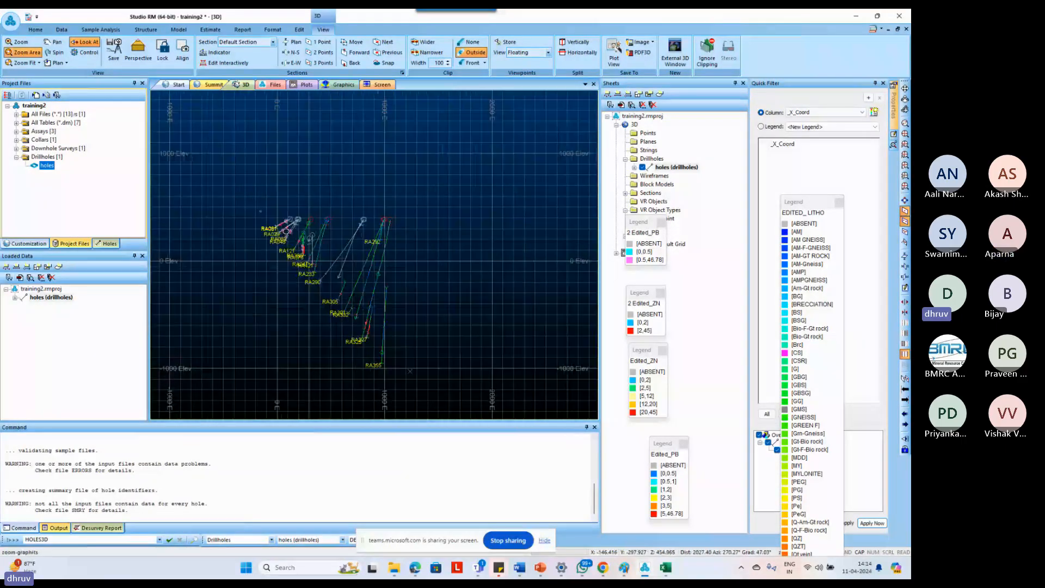
{"action": "left_click_drag", "start_coordinate": [259, 210], "coordinate": [446, 383]}
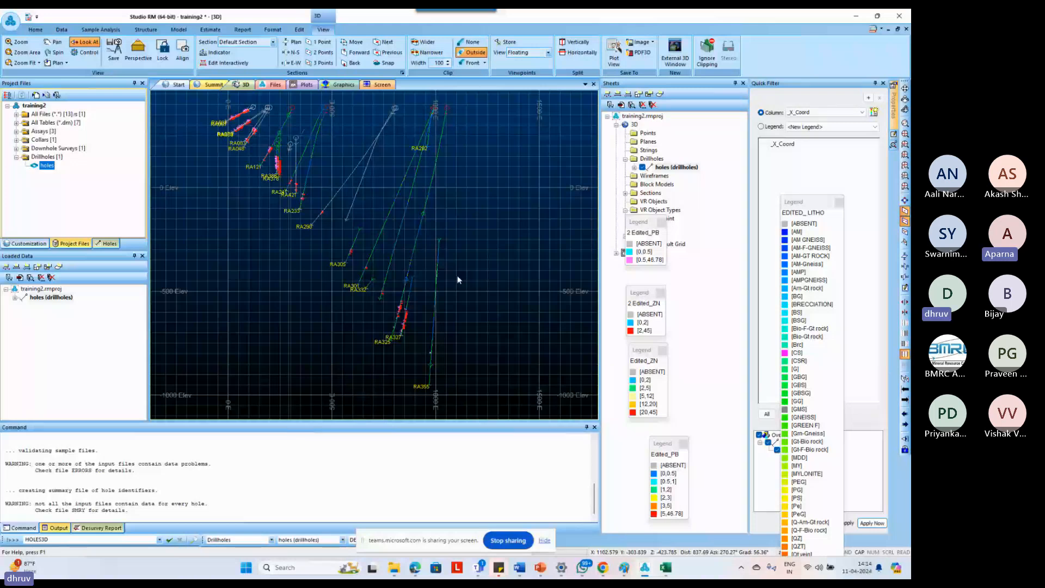
Define a horizontal section from one picked point among the drillholes and align the view to it.
{"action": "key", "text": "1"}
{"action": "left_click", "coordinate": [473, 264]}
{"action": "left_click", "coordinate": [389, 150]}
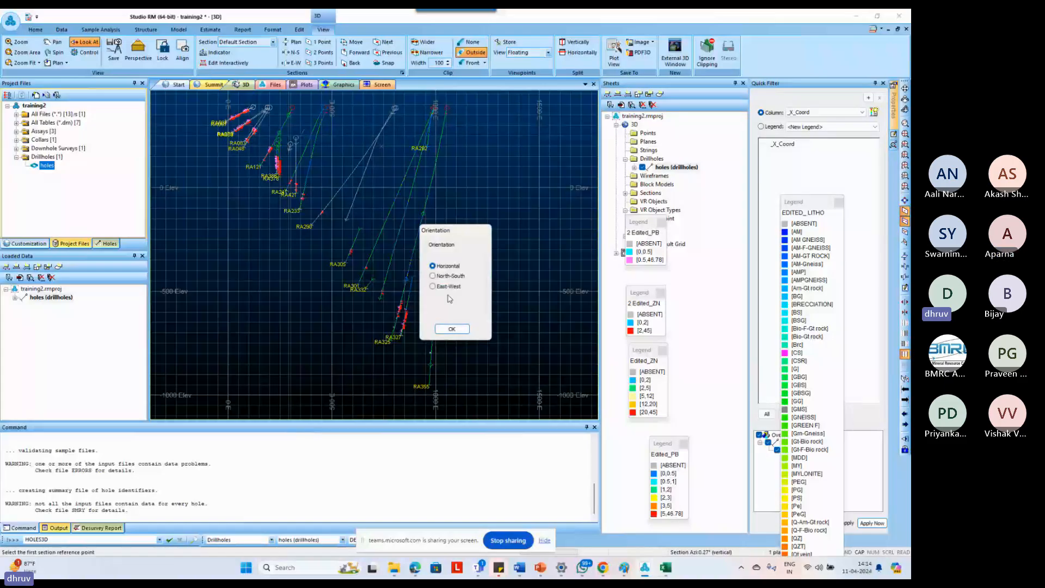
{"action": "left_click", "coordinate": [452, 329]}
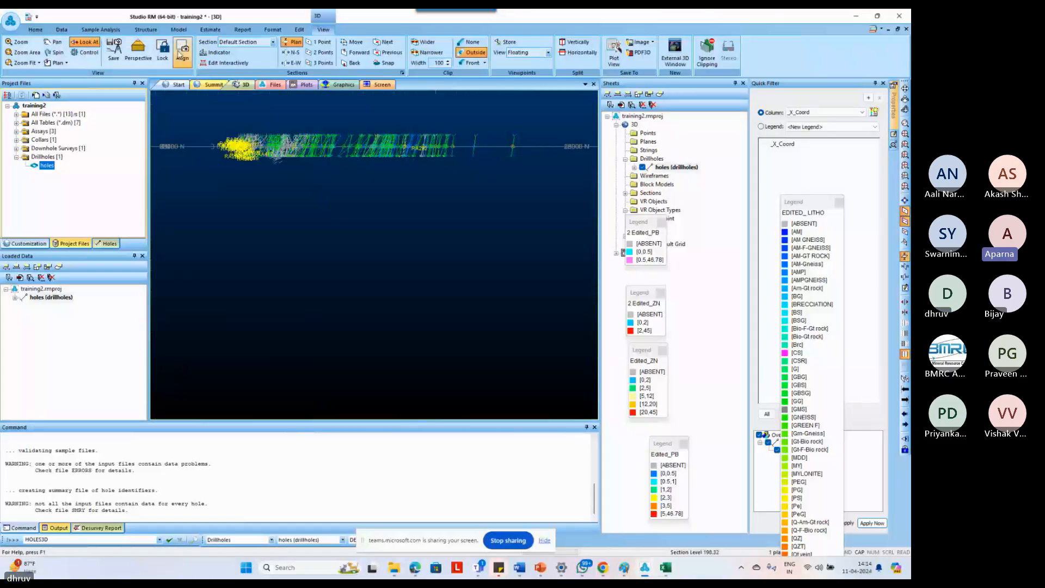
{"action": "left_click", "coordinate": [179, 53]}
{"action": "left_click_drag", "start_coordinate": [325, 230], "coordinate": [351, 320], "text": "shift"}
{"action": "scroll", "coordinate": [351, 319], "scroll_direction": "up", "scroll_amount": 1}
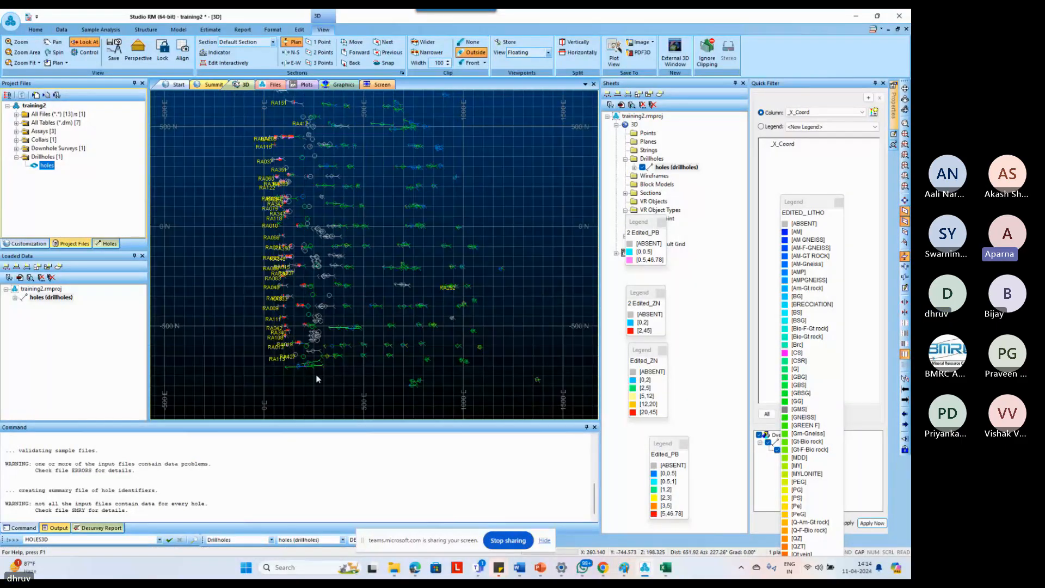
Toggle the plan section's clipping off and on, and leave it set to none.
{"action": "scroll", "coordinate": [318, 379], "scroll_direction": "up", "scroll_amount": 2}
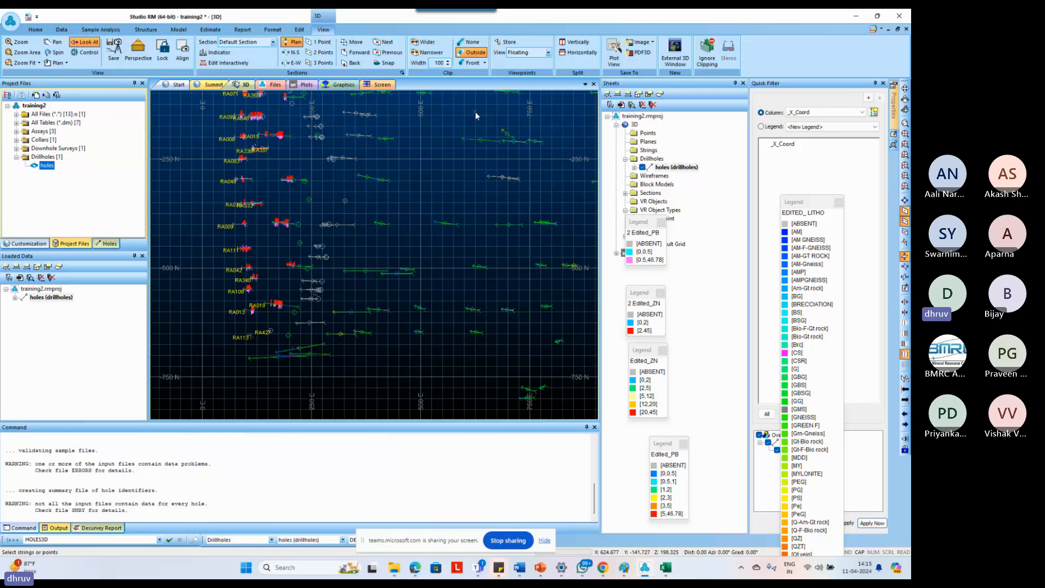
{"action": "key", "text": "u"}
{"action": "key", "text": "c"}
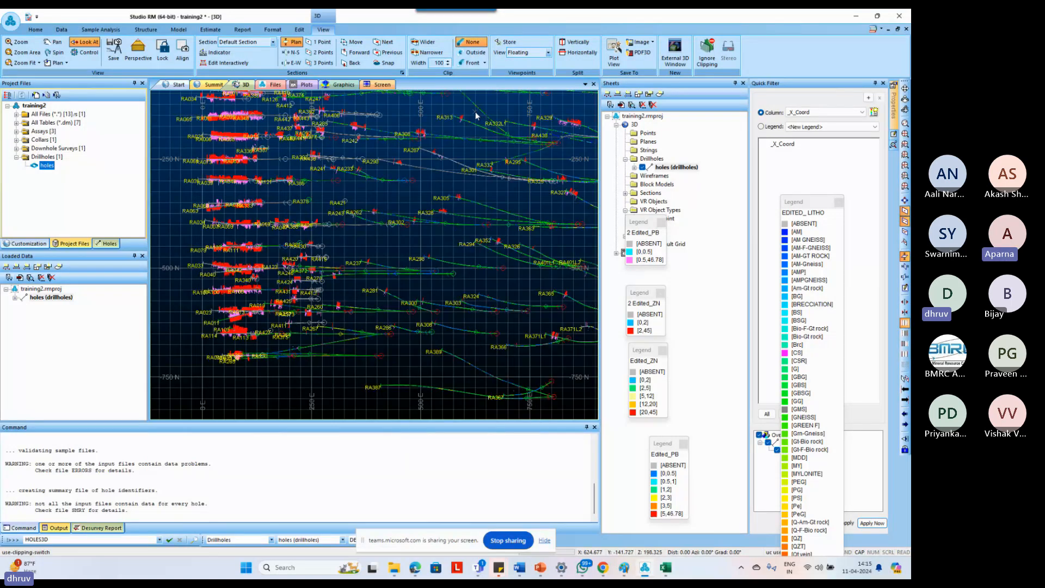
{"action": "key", "text": "u"}
{"action": "key", "text": "c"}
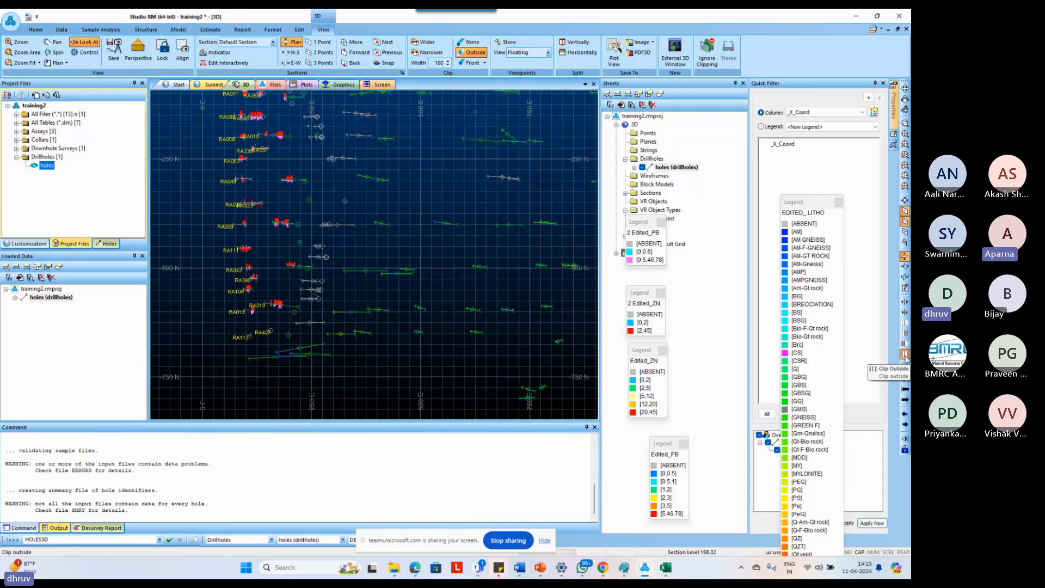
{"action": "left_click", "coordinate": [905, 324]}
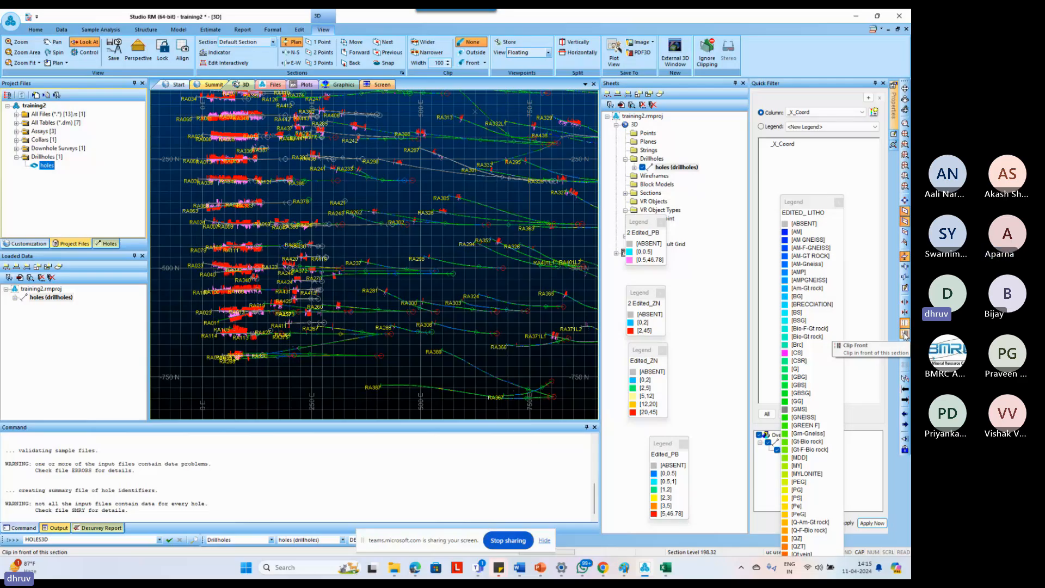
Clip the plan section in front and behind to view only its drillholes, and switch the clipping off again.
{"action": "left_click", "coordinate": [905, 334]}
{"action": "left_click", "coordinate": [905, 345]}
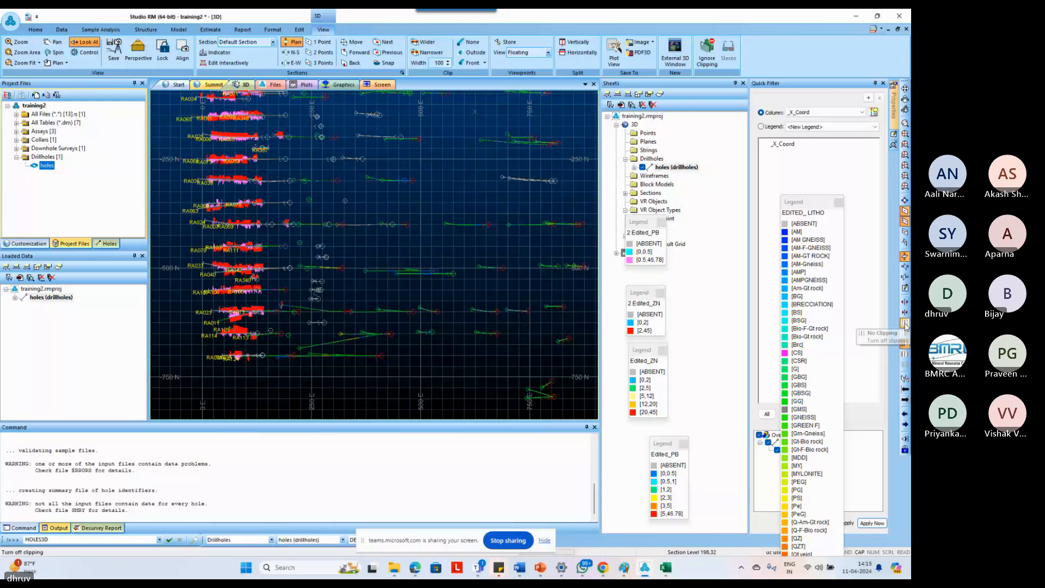
{"action": "left_click", "coordinate": [905, 322]}
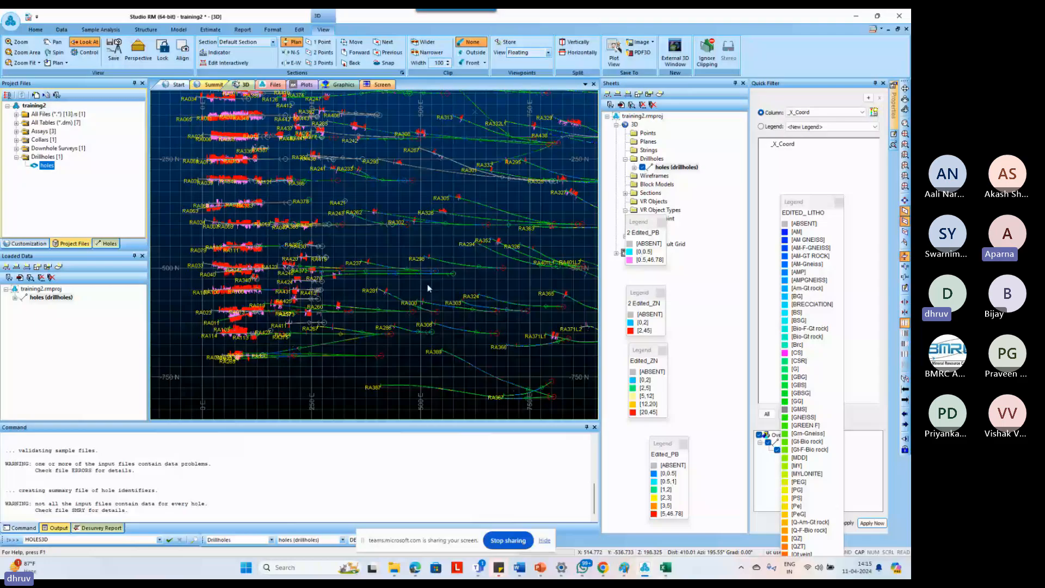
Move the floating 2 Edited_PB legend aside to uncover the default grid entry in the project's 3D sheet.
{"action": "scroll", "coordinate": [390, 281], "scroll_direction": "down", "scroll_amount": 1}
{"action": "scroll", "coordinate": [391, 281], "scroll_direction": "down", "scroll_amount": 1}
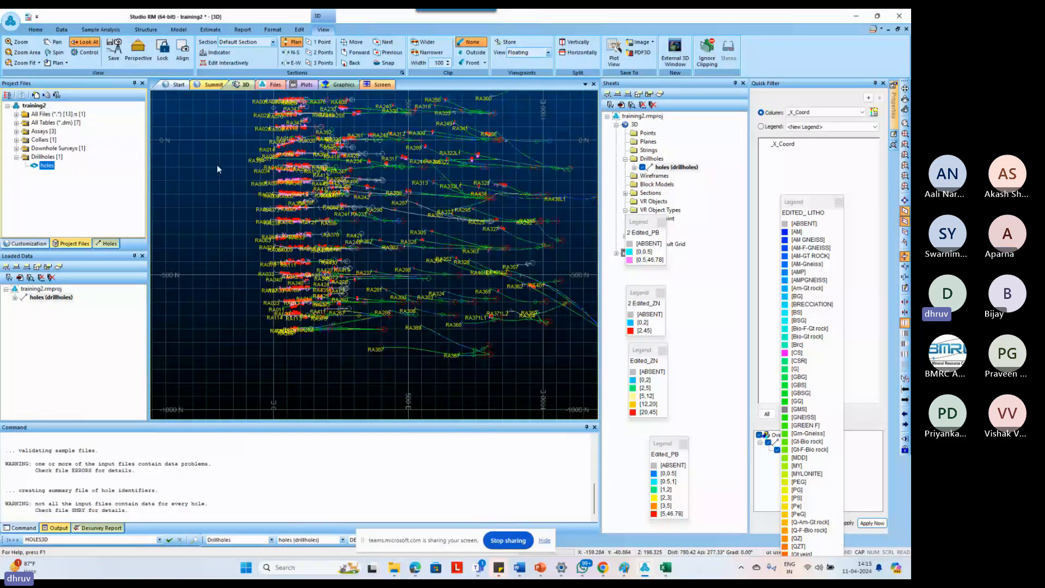
{"action": "scroll", "coordinate": [404, 266], "scroll_direction": "up", "scroll_amount": 1}
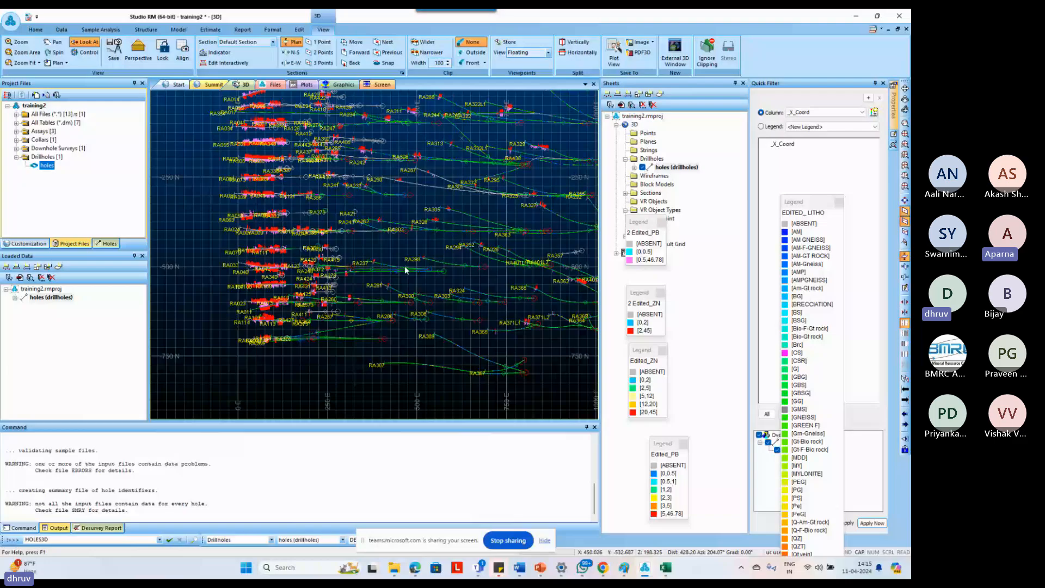
{"action": "left_click_drag", "start_coordinate": [640, 222], "coordinate": [735, 235]}
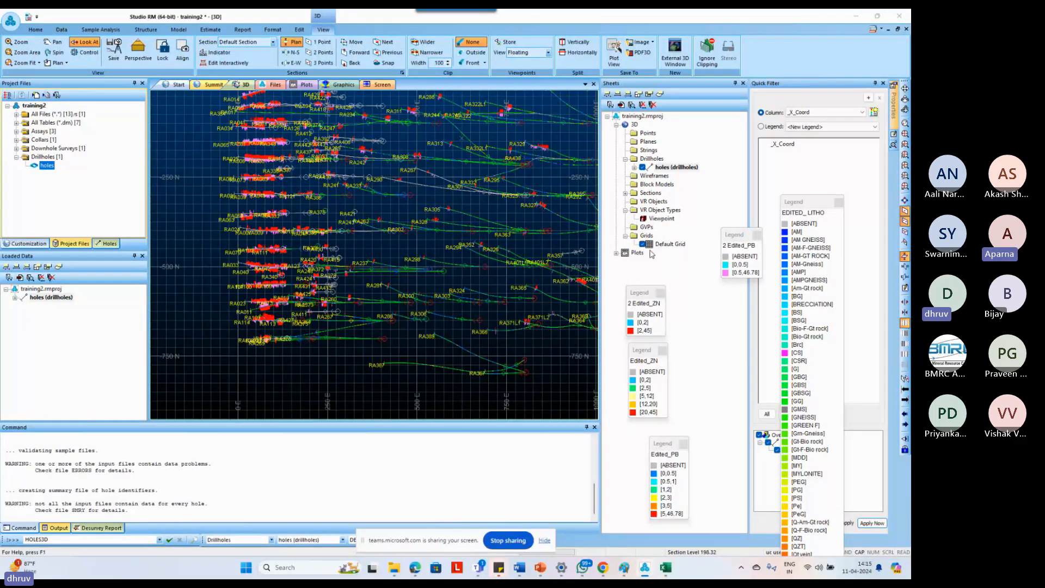
Give the default grid fixed intervals of 25 in X, Y and Z, and apply the change.
{"action": "double_click", "coordinate": [669, 244]}
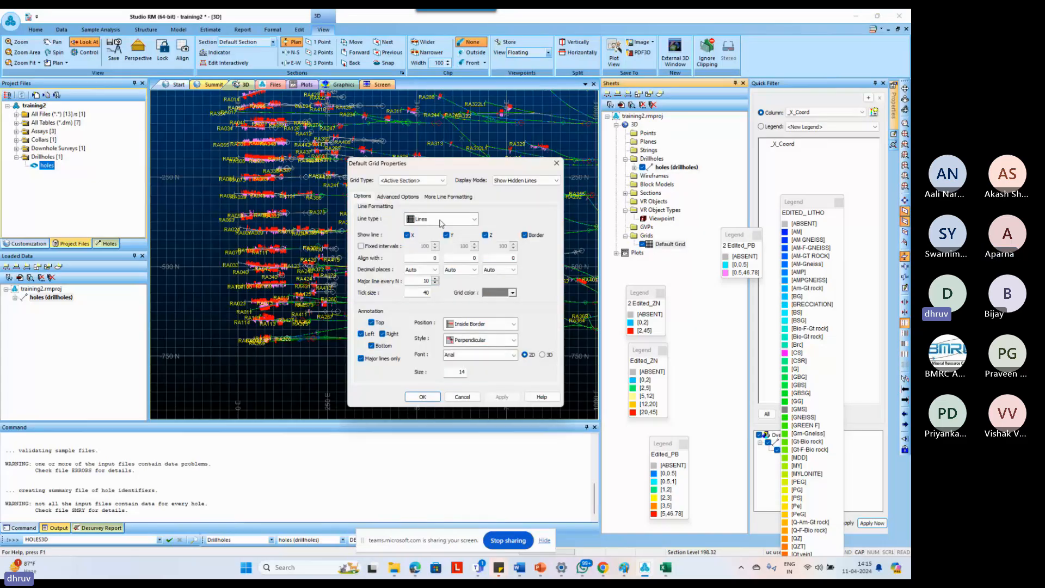
{"action": "left_click", "coordinate": [361, 246]}
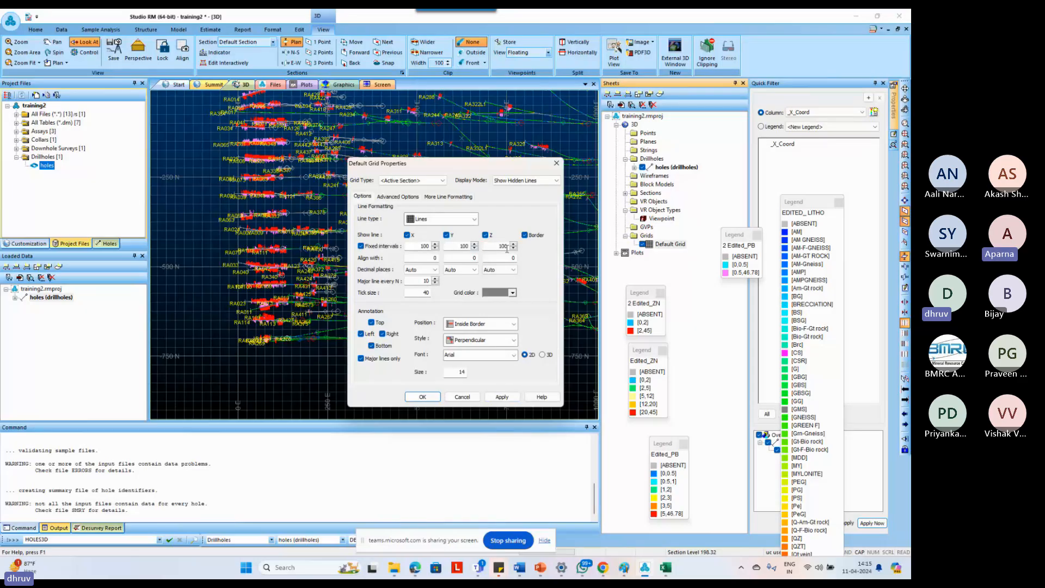
{"action": "double_click", "coordinate": [426, 246]}
{"action": "type", "text": "25"}
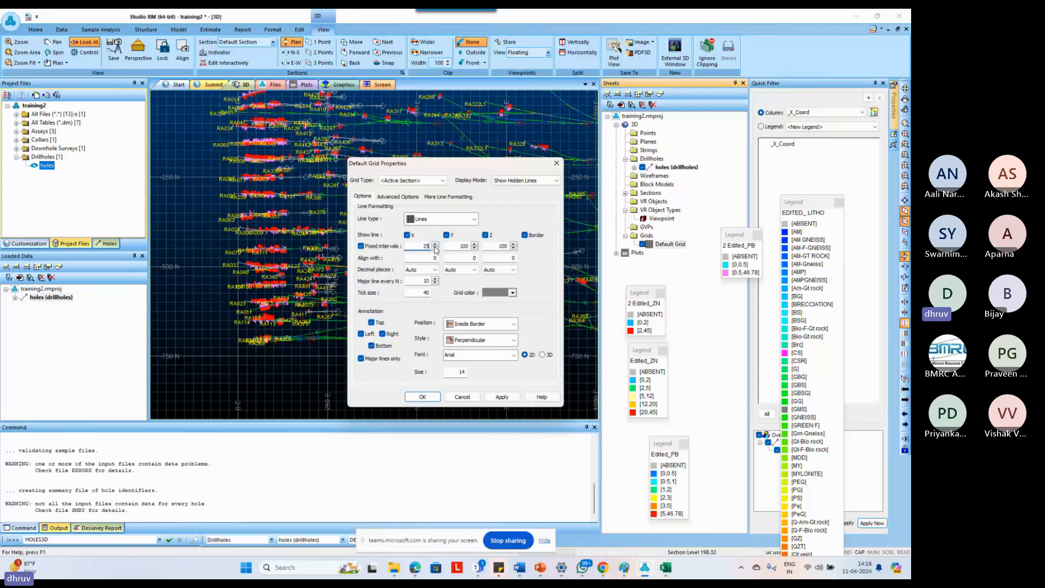
{"action": "double_click", "coordinate": [464, 246]}
{"action": "type", "text": "25"}
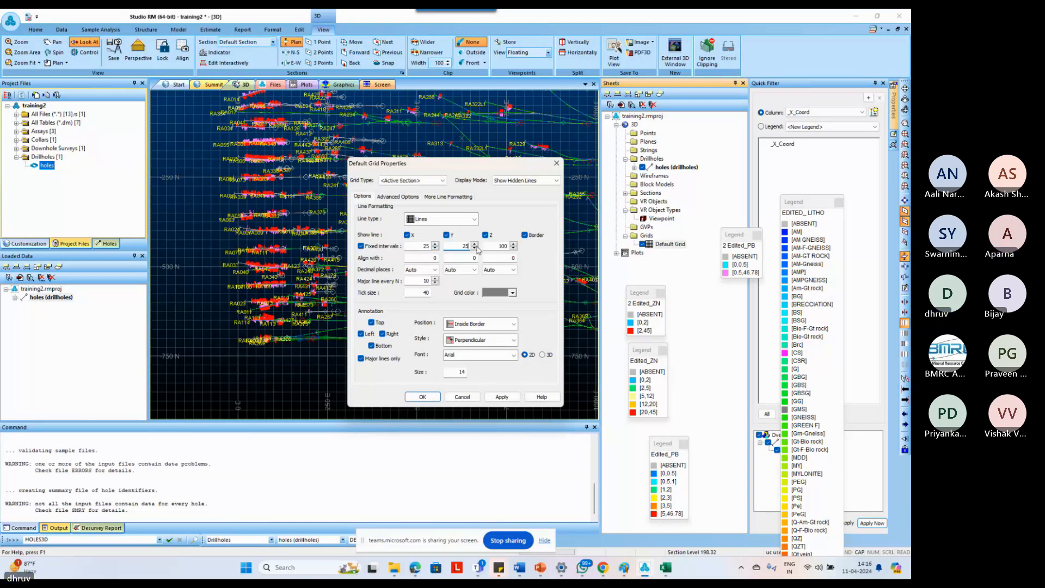
{"action": "double_click", "coordinate": [500, 246]}
{"action": "type", "text": "25"}
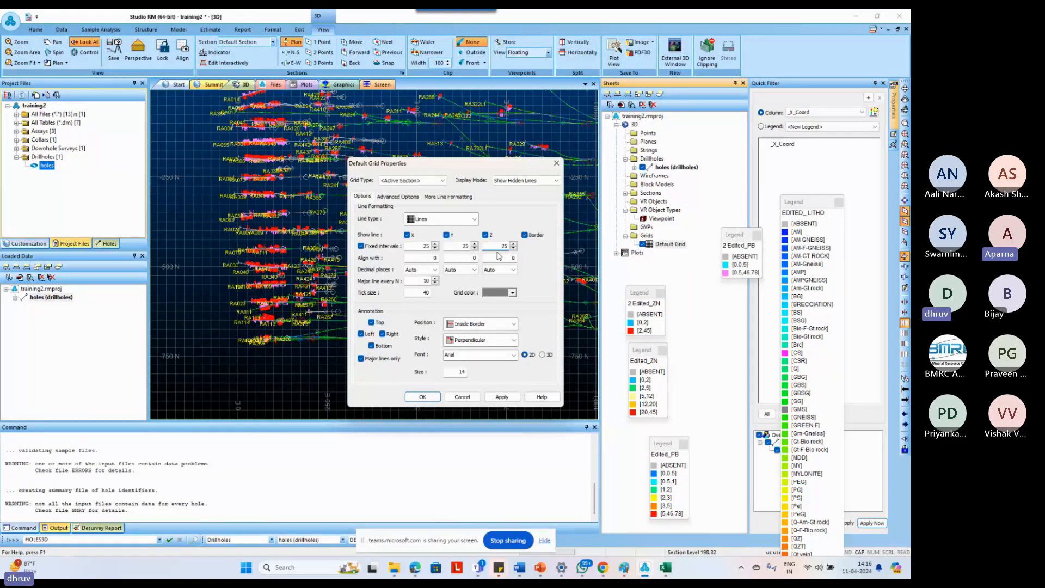
{"action": "left_click", "coordinate": [502, 396]}
{"action": "left_click", "coordinate": [472, 398]}
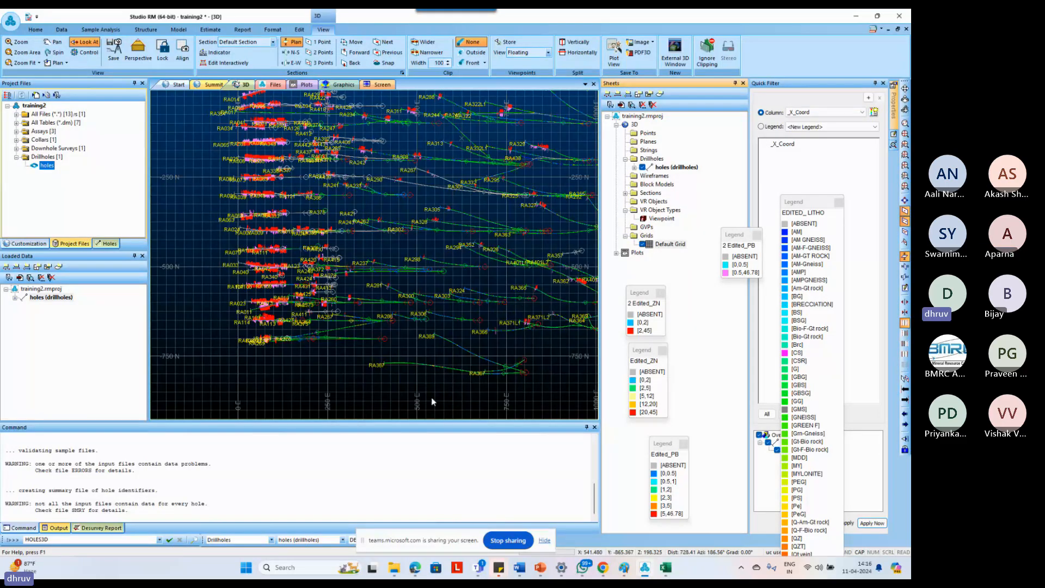
Examine the spacing of the southern drillhole lines against the grid in the plan view, close to RA114 and RA023.
{"action": "scroll", "coordinate": [393, 266], "scroll_direction": "up", "scroll_amount": 2}
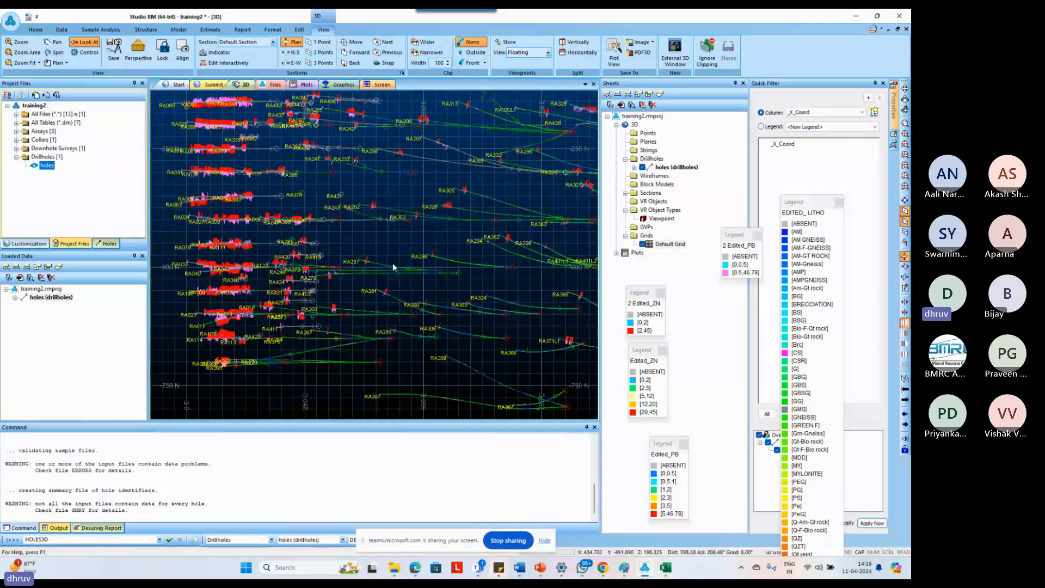
{"action": "scroll", "coordinate": [393, 263], "scroll_direction": "down", "scroll_amount": 2}
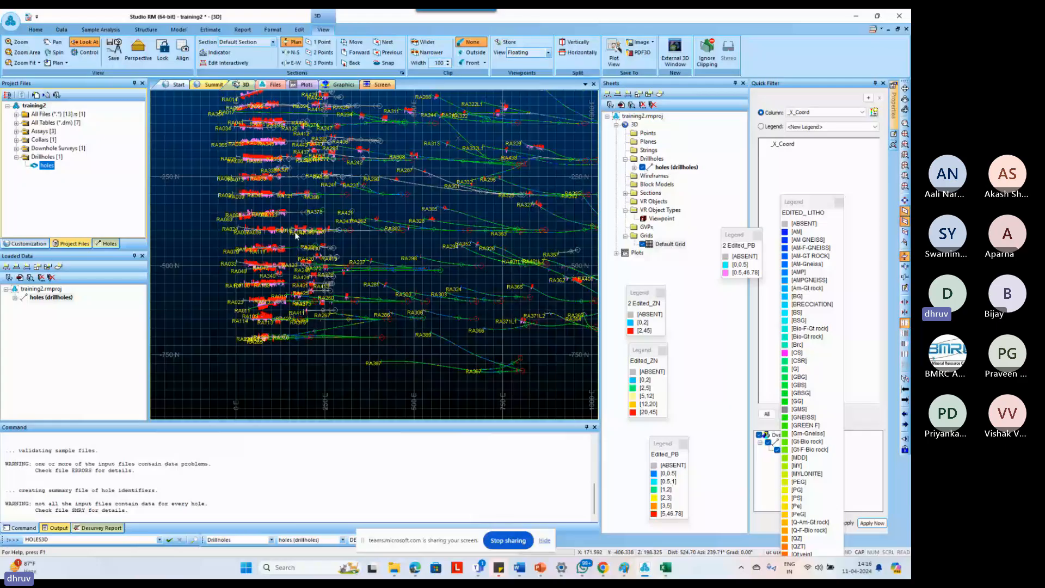
{"action": "scroll", "coordinate": [296, 235], "scroll_direction": "down", "scroll_amount": 1}
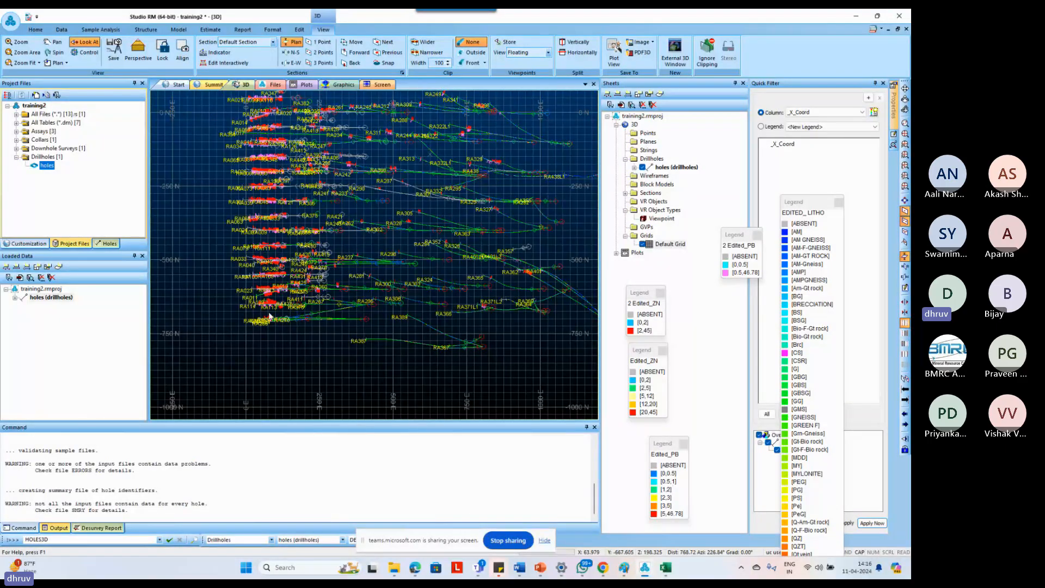
{"action": "scroll", "coordinate": [269, 316], "scroll_direction": "up", "scroll_amount": 4}
{"action": "scroll", "coordinate": [253, 287], "scroll_direction": "up", "scroll_amount": 1}
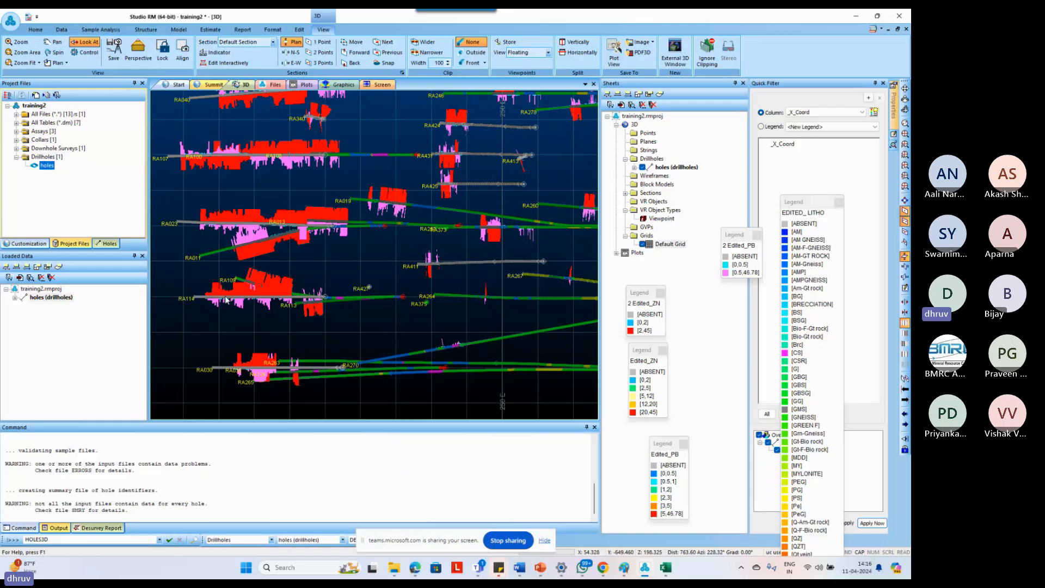
{"action": "scroll", "coordinate": [226, 299], "scroll_direction": "up", "scroll_amount": 1}
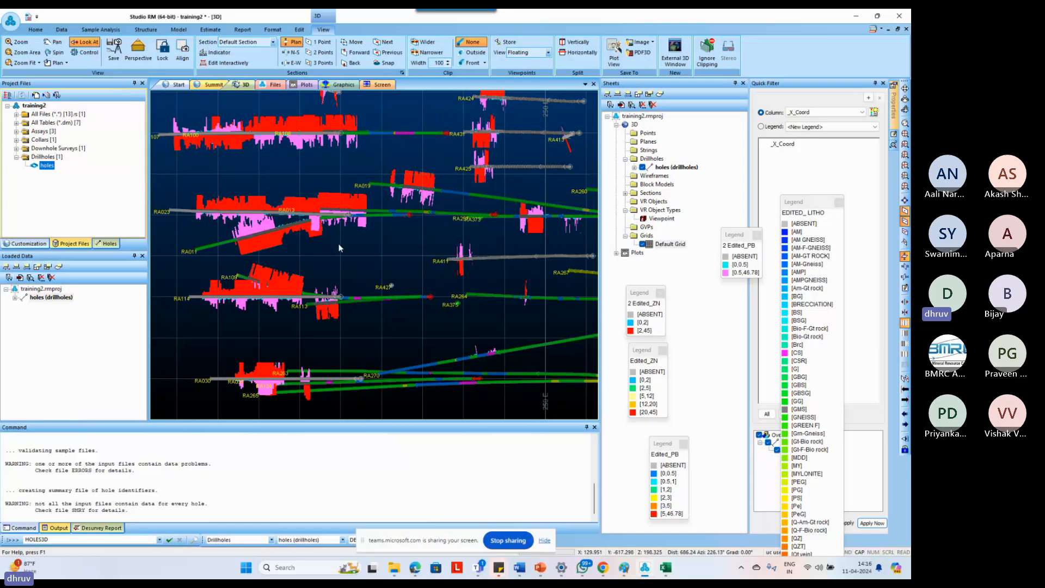
{"action": "scroll", "coordinate": [339, 248], "scroll_direction": "down", "scroll_amount": 1}
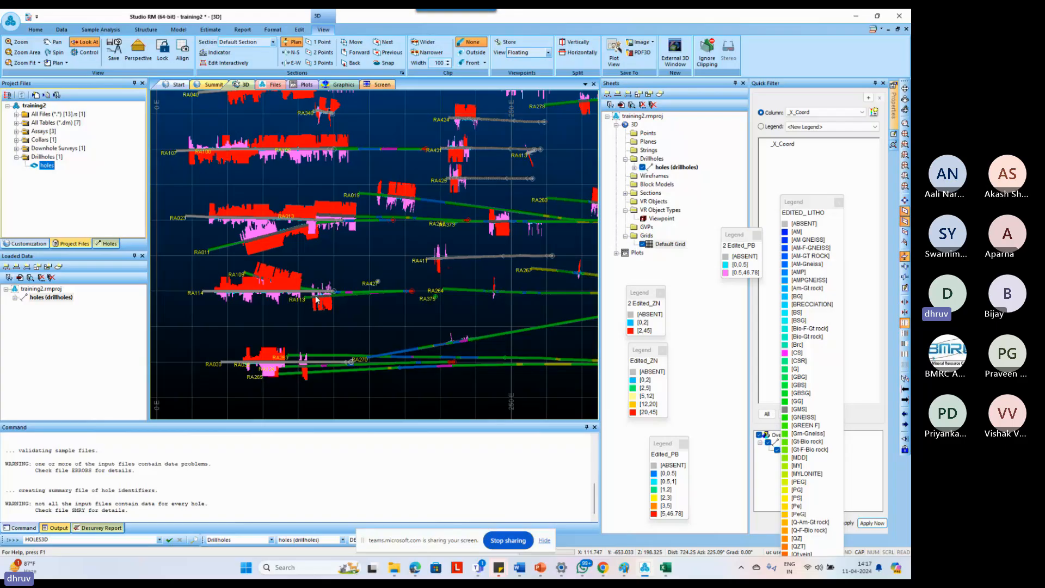
Look through the successive drillhole lines northwards from the southern end to beyond 0 N.
{"action": "scroll", "coordinate": [316, 299], "scroll_direction": "down", "scroll_amount": 2}
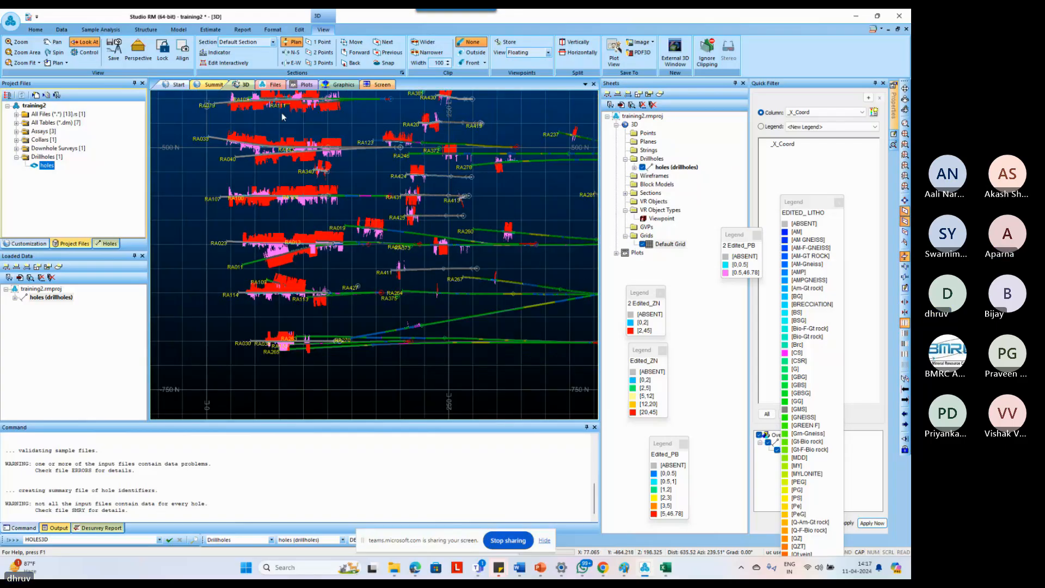
{"action": "scroll", "coordinate": [283, 116], "scroll_direction": "down", "scroll_amount": 1}
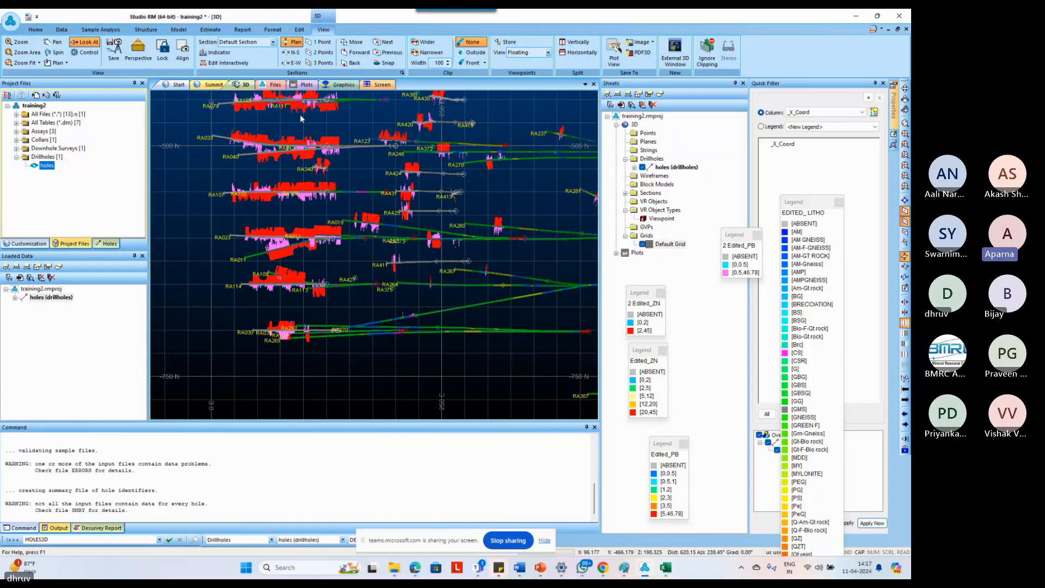
{"action": "middle_click_drag", "start_coordinate": [343, 104], "coordinate": [455, 257]}
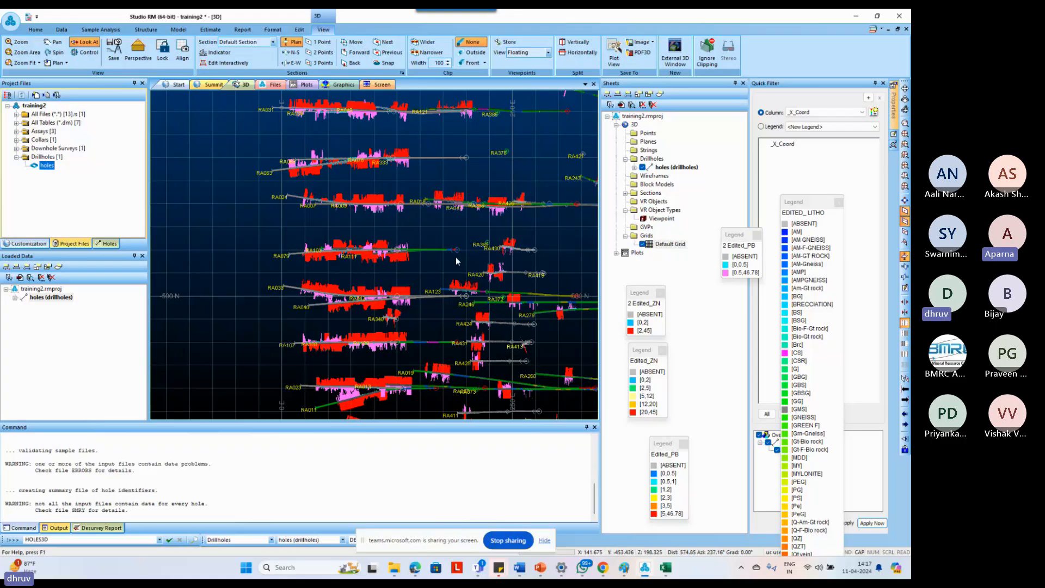
{"action": "middle_click_drag", "start_coordinate": [355, 95], "coordinate": [364, 179]}
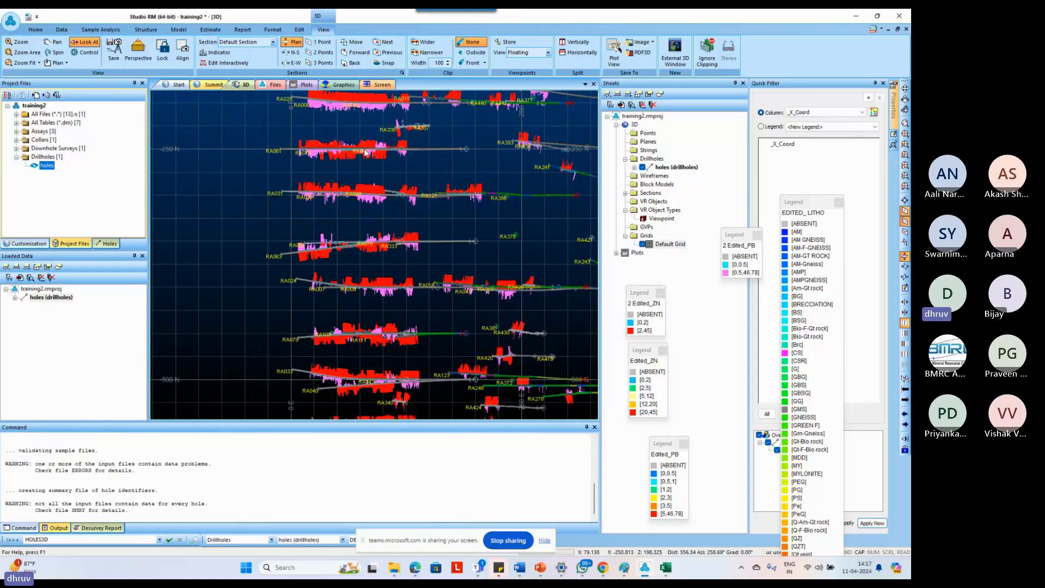
{"action": "left_click", "coordinate": [365, 152]}
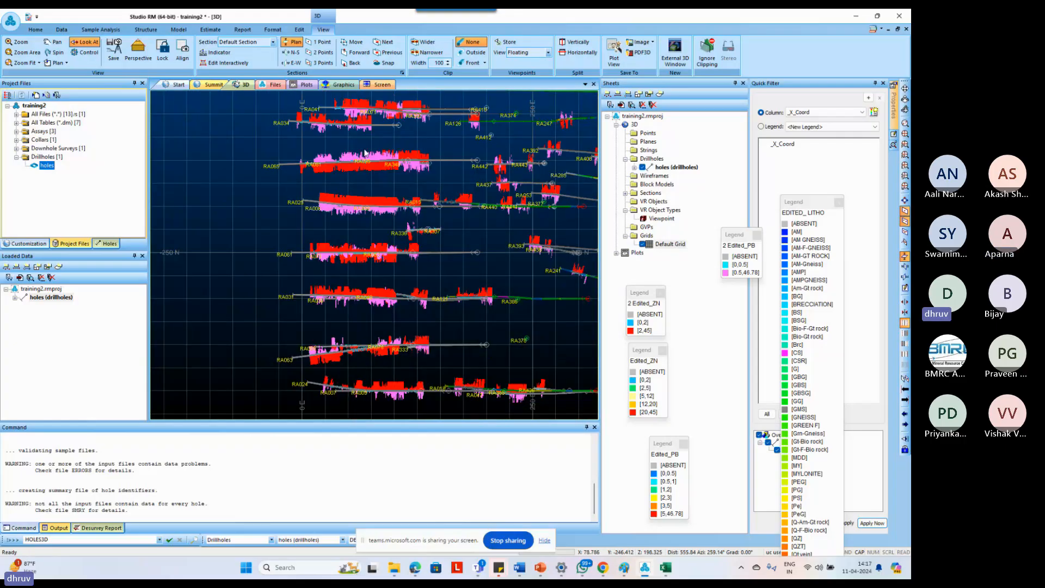
{"action": "left_click", "coordinate": [364, 153]}
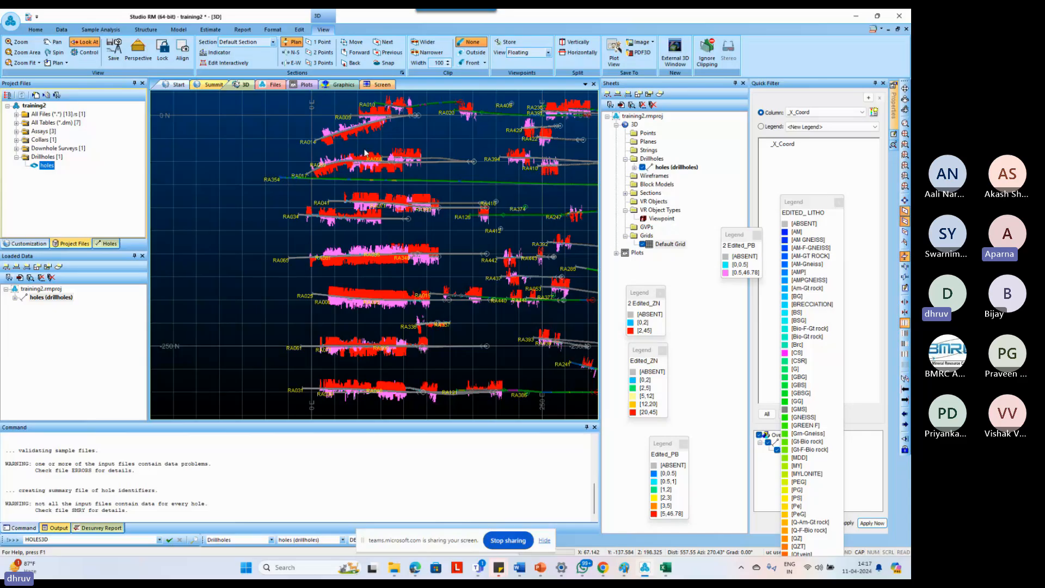
{"action": "left_click", "coordinate": [354, 175]}
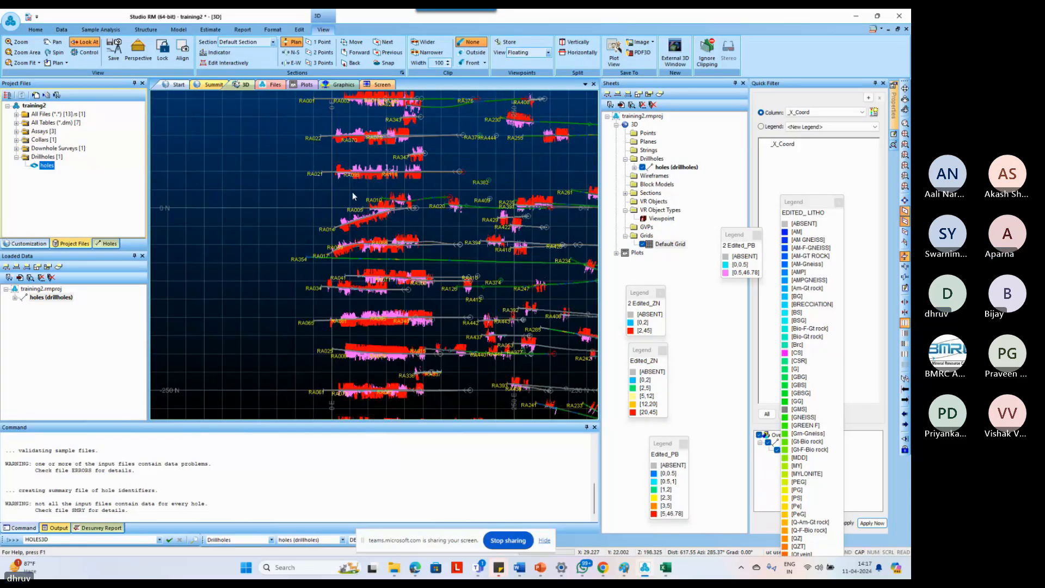
{"action": "scroll", "coordinate": [352, 191], "scroll_direction": "down", "scroll_amount": 3}
{"action": "left_click", "coordinate": [432, 347]}
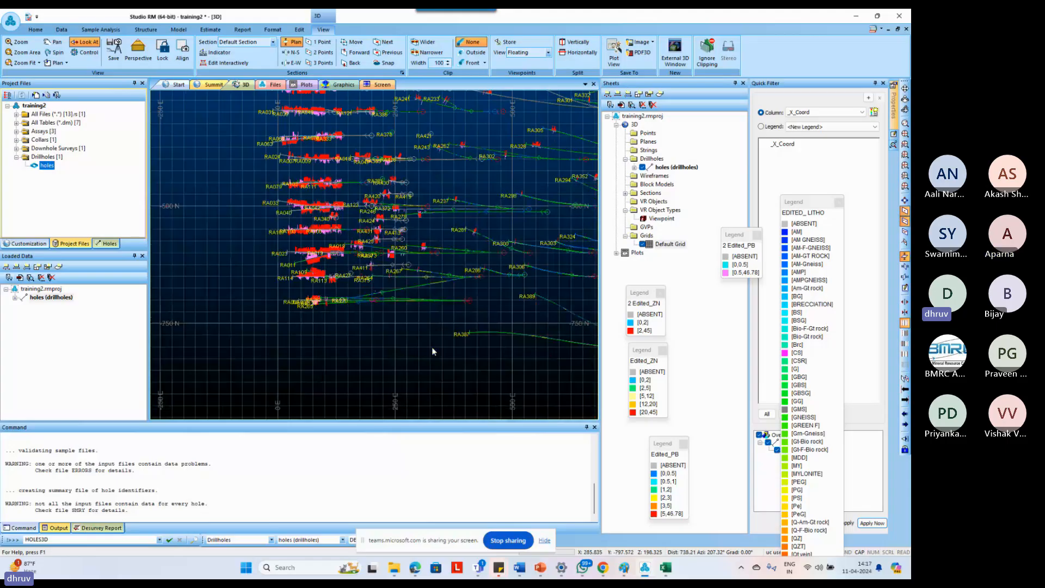
Draw a straight new string about 300 m long from west to east along the RA023 drillhole line.
{"action": "scroll", "coordinate": [433, 347], "scroll_direction": "up", "scroll_amount": 2}
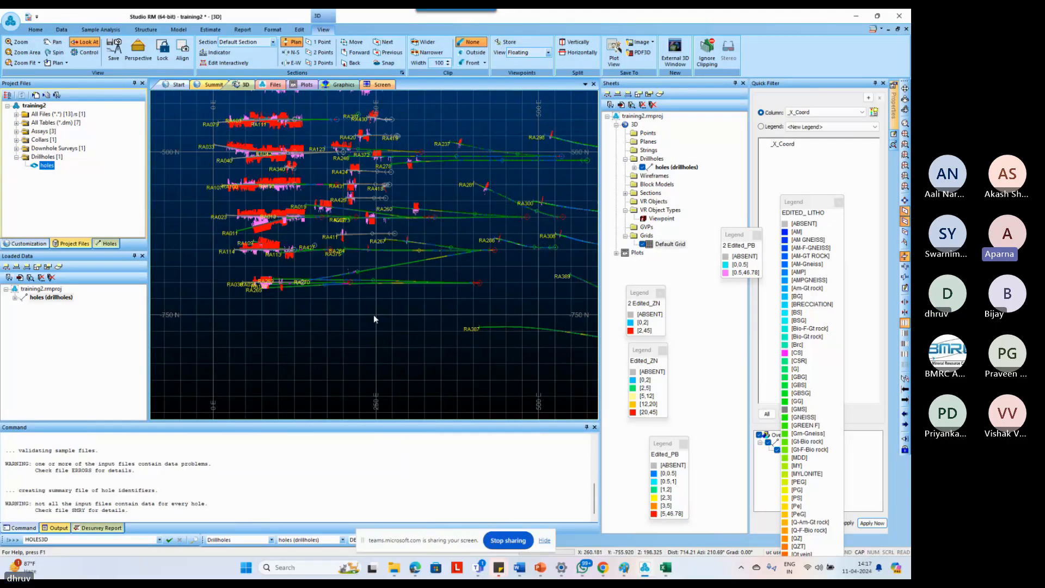
{"action": "scroll", "coordinate": [373, 314], "scroll_direction": "up", "scroll_amount": 1}
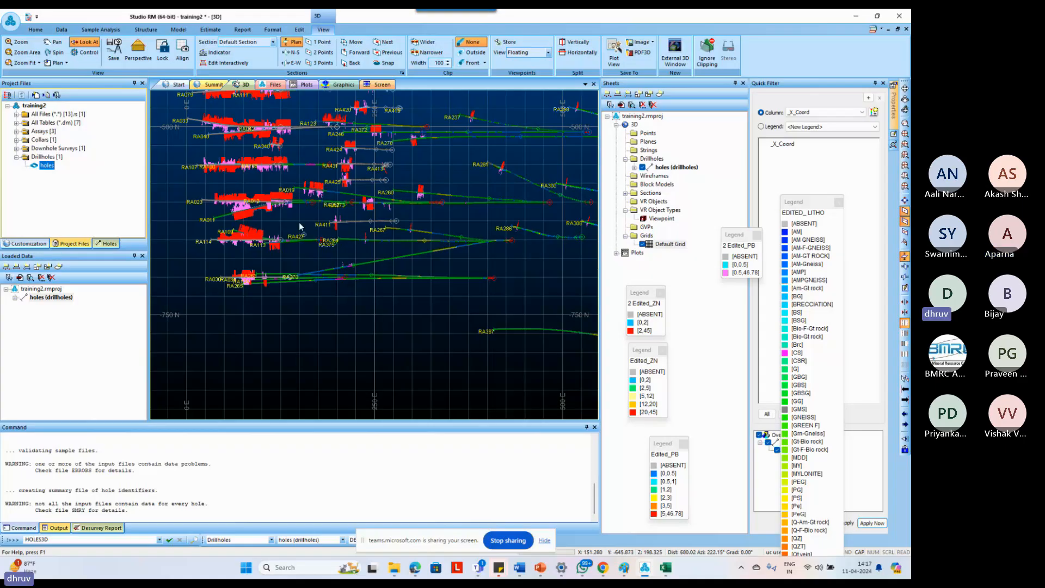
{"action": "scroll", "coordinate": [299, 222], "scroll_direction": "up", "scroll_amount": 2}
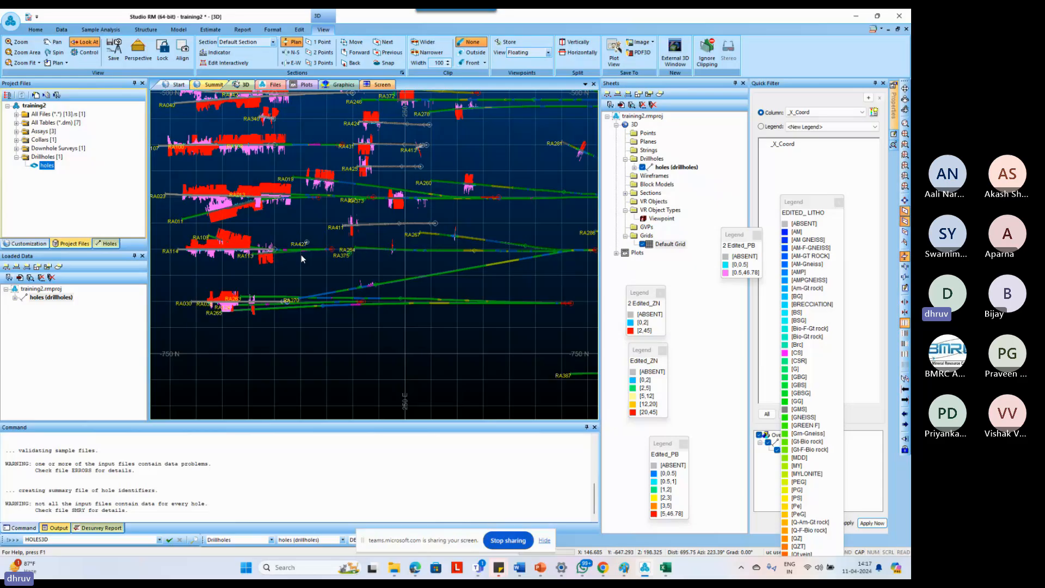
{"action": "scroll", "coordinate": [235, 242], "scroll_direction": "up", "scroll_amount": 1}
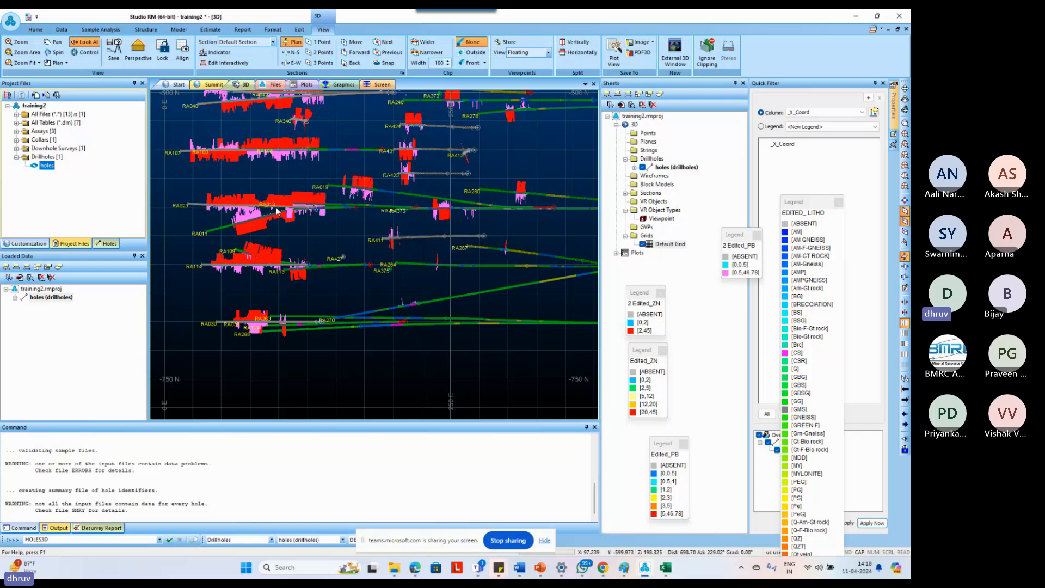
{"action": "left_click", "coordinate": [196, 188]}
{"action": "key", "text": "n"}
{"action": "key", "text": "s"}
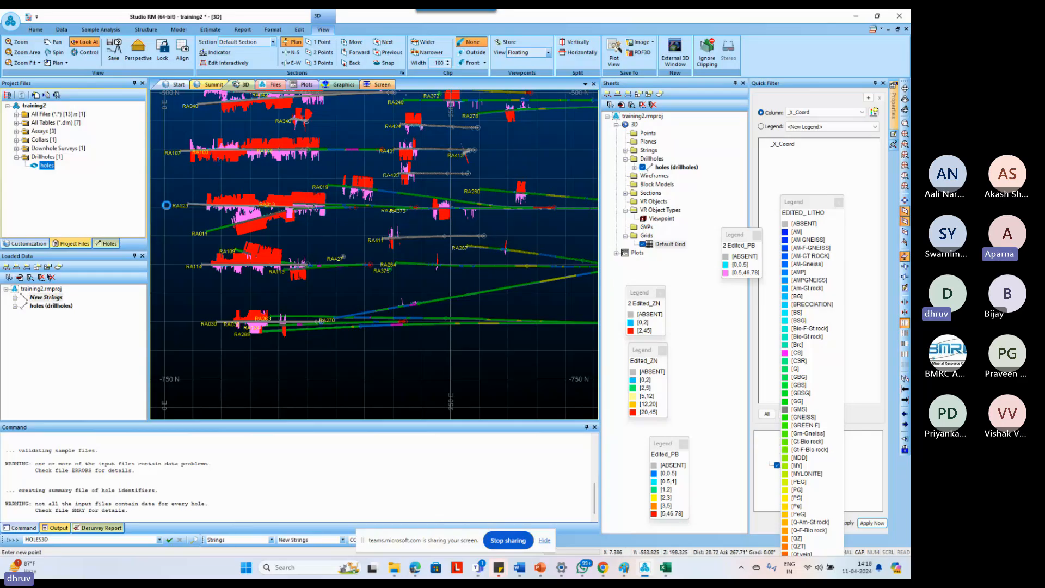
{"action": "left_click", "coordinate": [167, 206]}
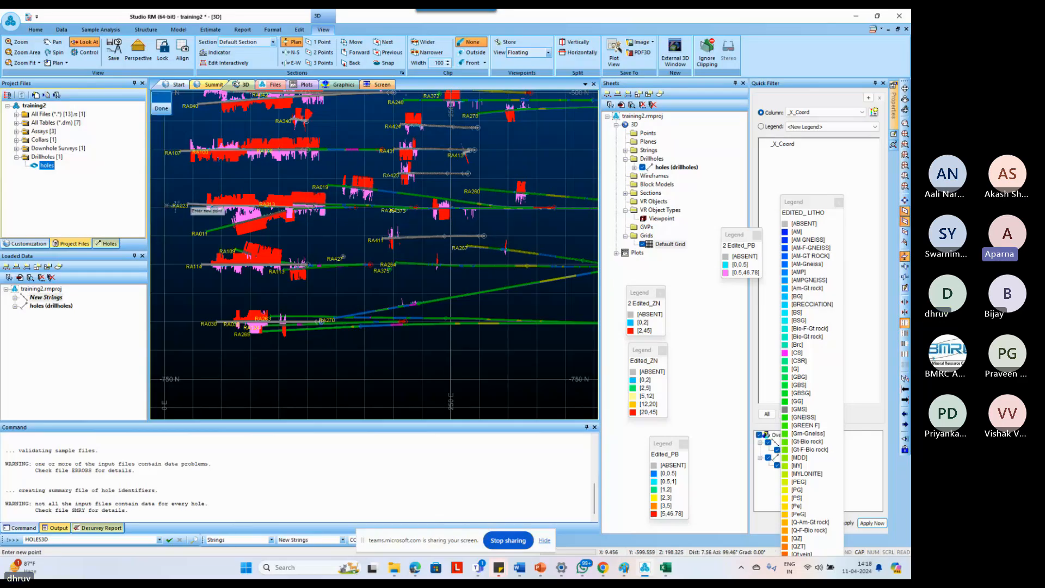
{"action": "left_click", "coordinate": [508, 210]}
{"action": "key", "text": "Escape"}
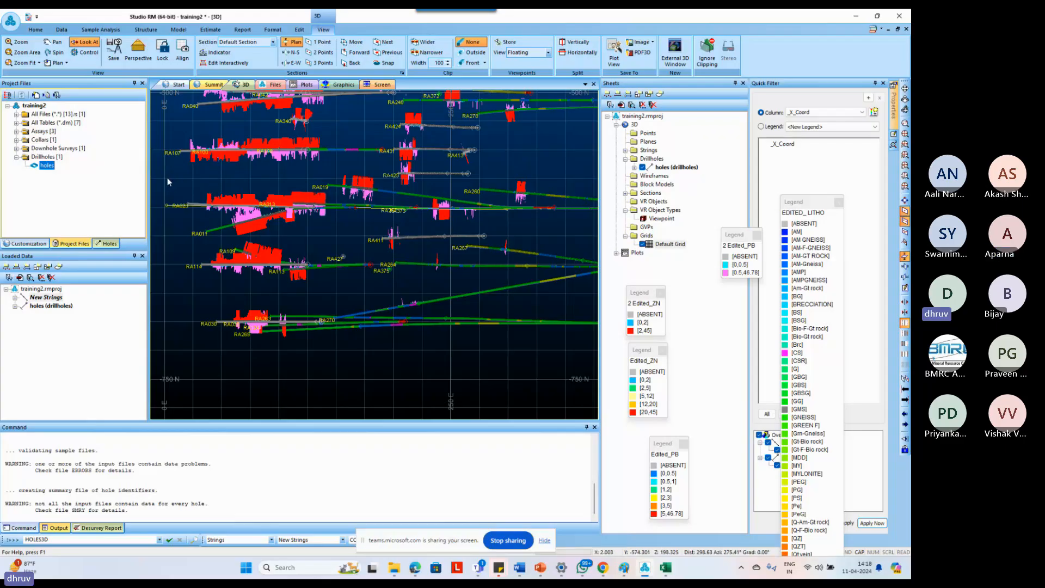
Draw a closed rectangular string about 290 by 50 m around the RA023 drillhole line.
{"action": "key", "text": "n"}
{"action": "key", "text": "s"}
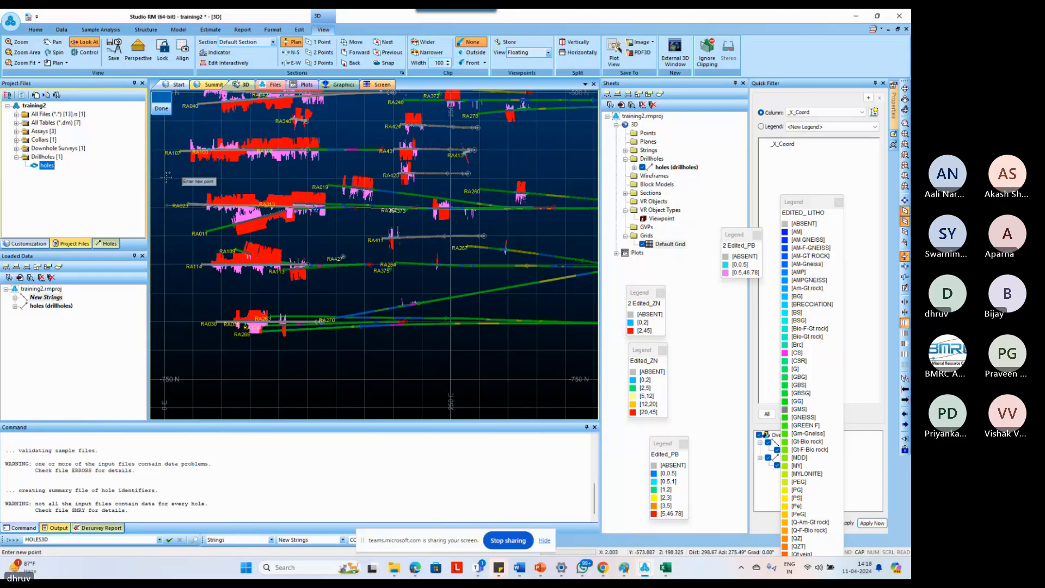
{"action": "left_click", "coordinate": [166, 176]}
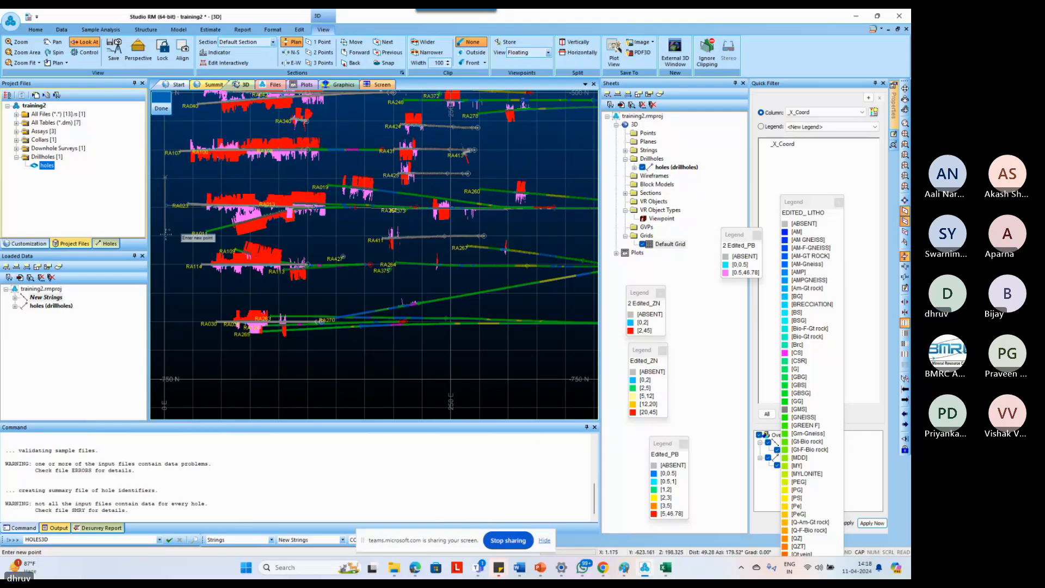
{"action": "left_click", "coordinate": [166, 234]}
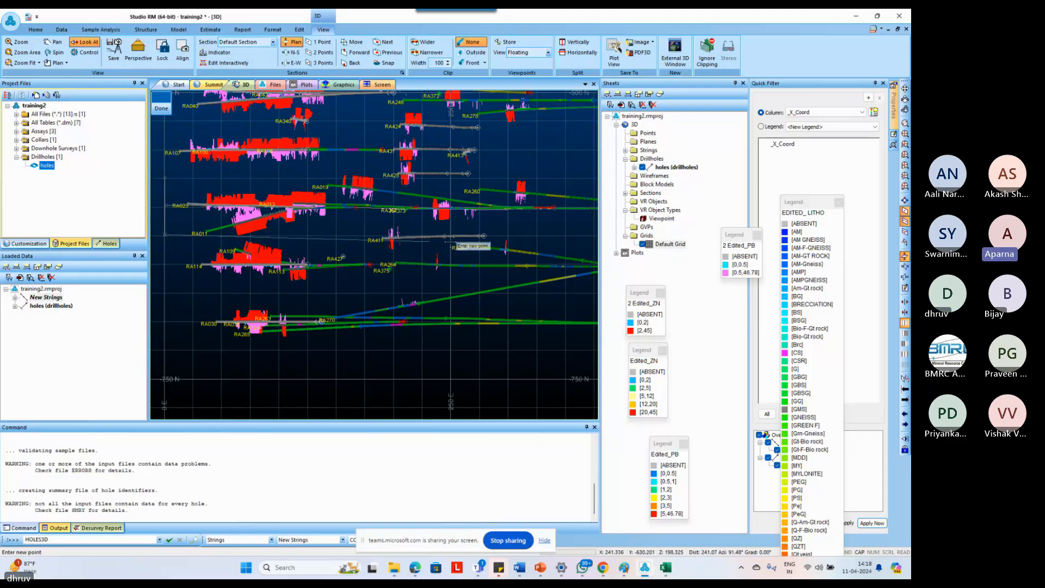
{"action": "left_click", "coordinate": [499, 235]}
{"action": "left_click", "coordinate": [498, 176]}
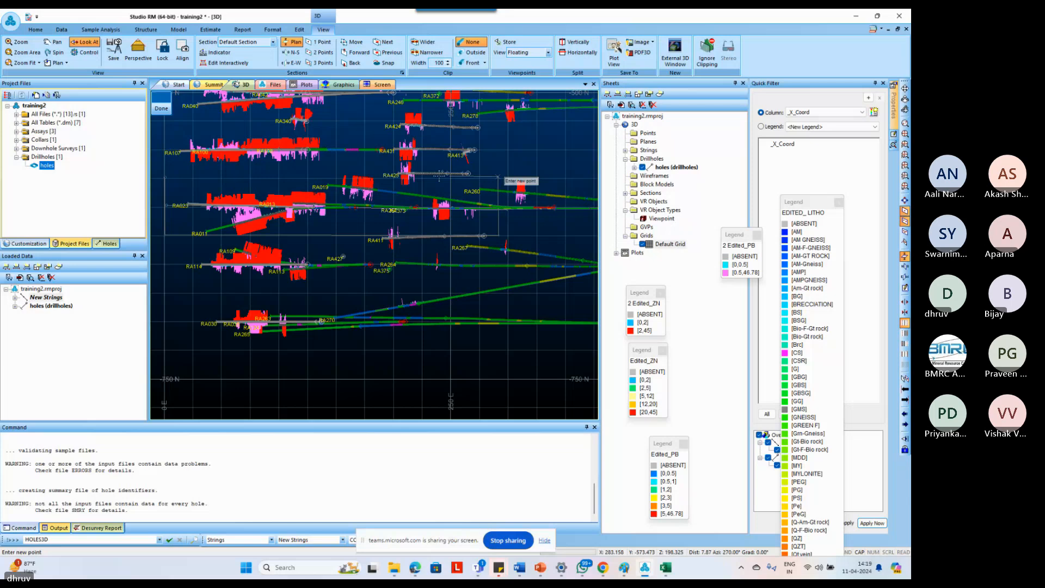
{"action": "left_click", "coordinate": [166, 176]}
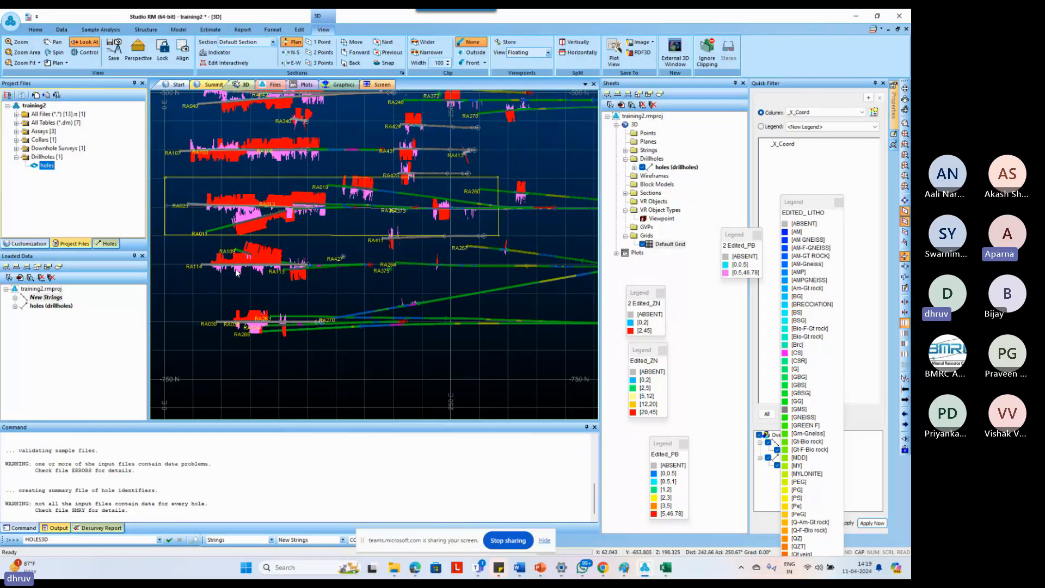
Draw another straight string along the RA114 drillhole line south of the rectangle.
{"action": "key", "text": "n"}
{"action": "key", "text": "s"}
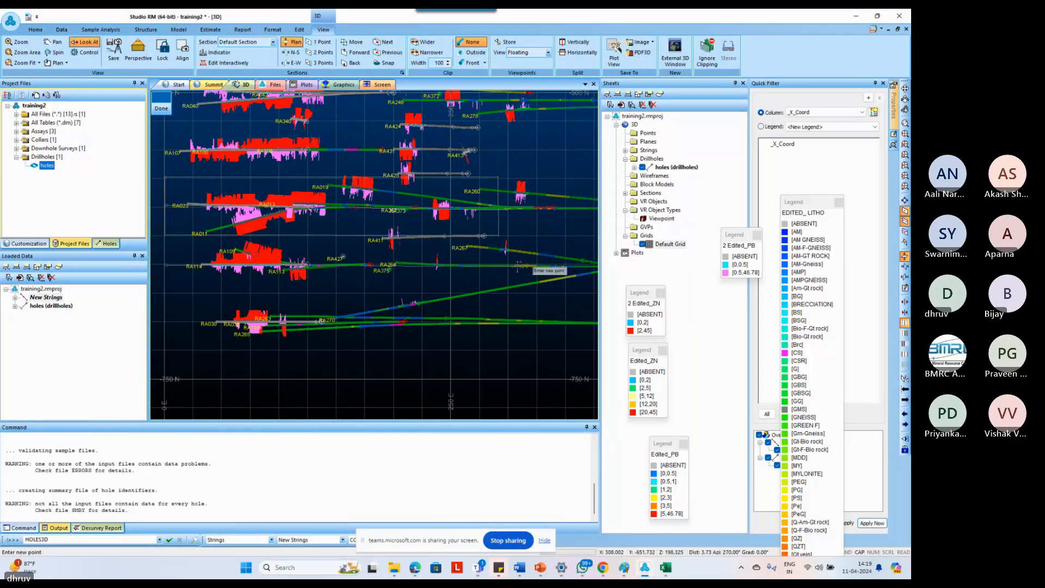
{"action": "key", "text": "Escape"}
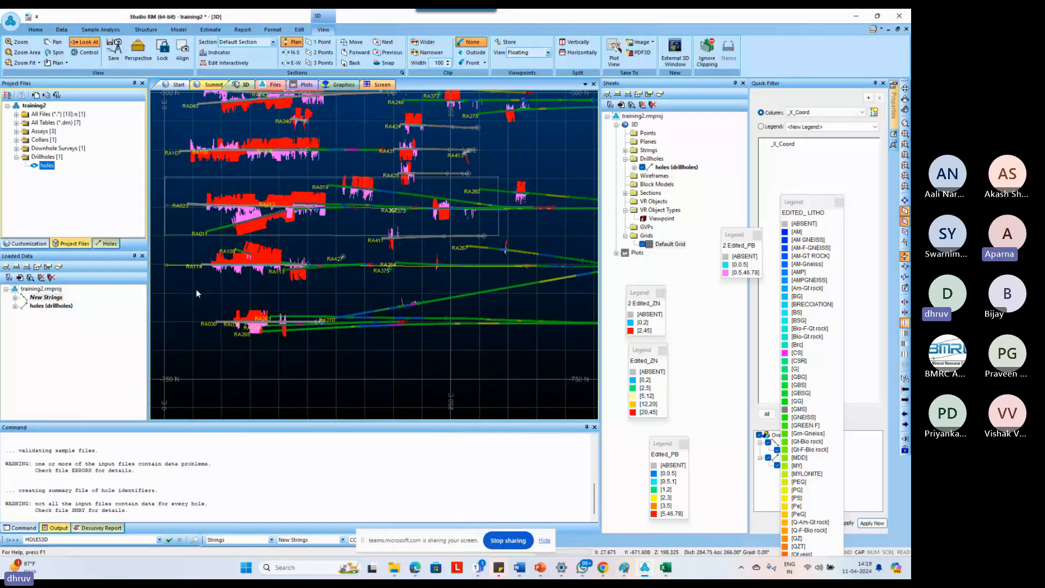
Digitise a closed rectangular string about 323 by 51 units around the RA114 drillhole row, directly below the existing section rectangle.
{"action": "key", "text": "n"}
{"action": "key", "text": "s"}
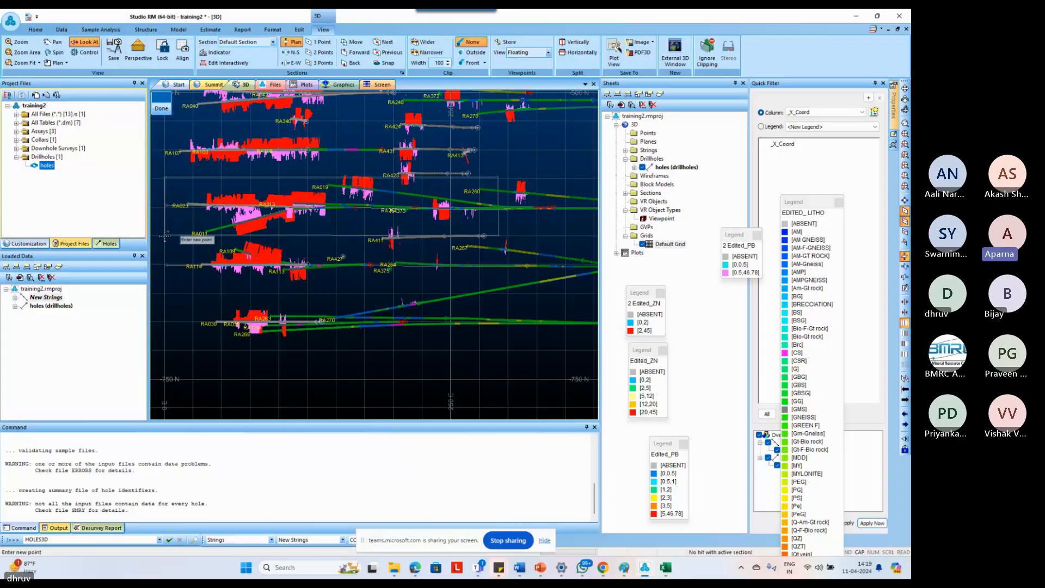
{"action": "left_click", "coordinate": [536, 293]}
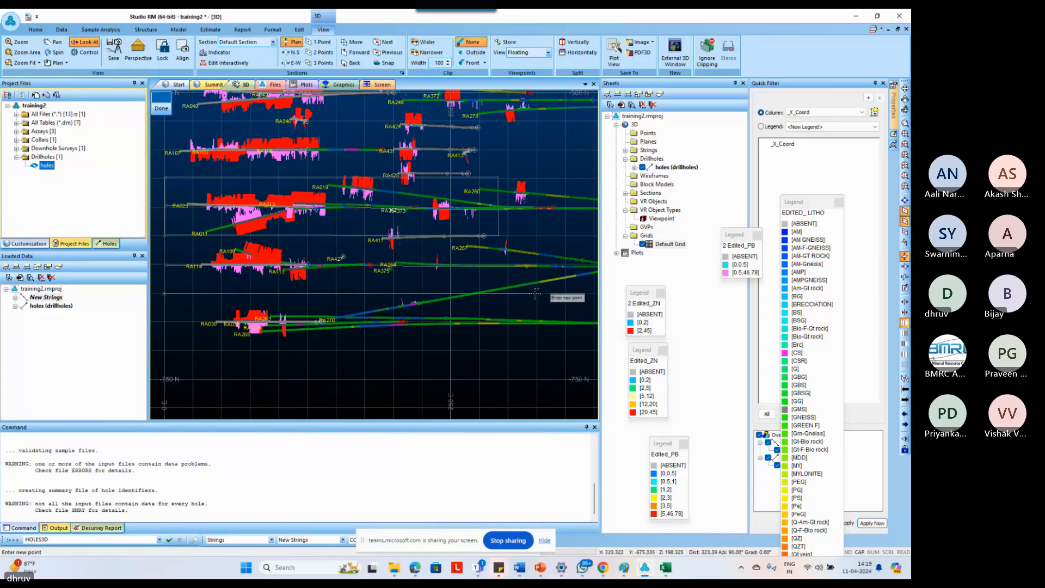
{"action": "left_click", "coordinate": [537, 235]}
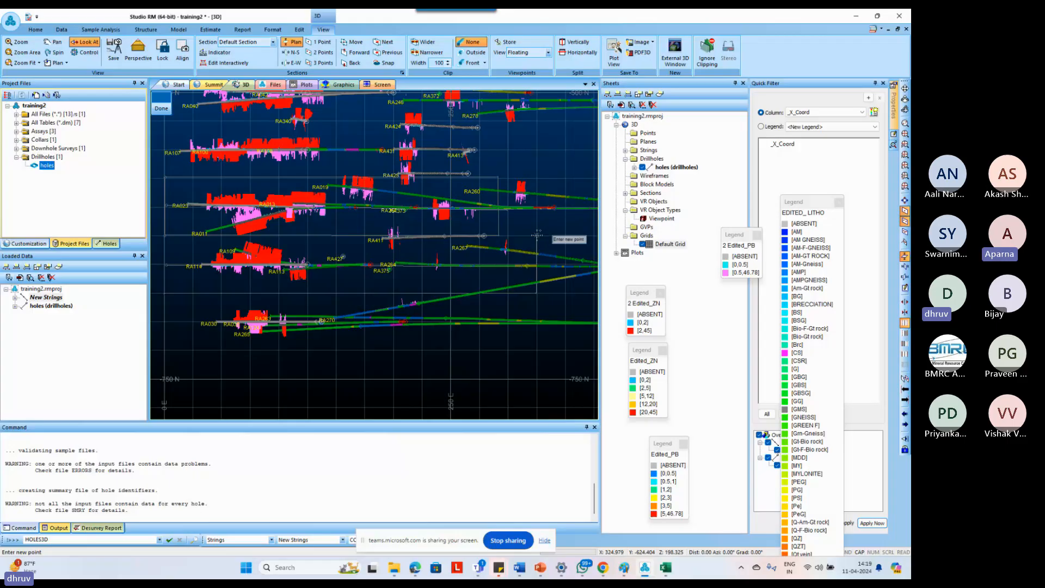
{"action": "left_click", "coordinate": [161, 108]}
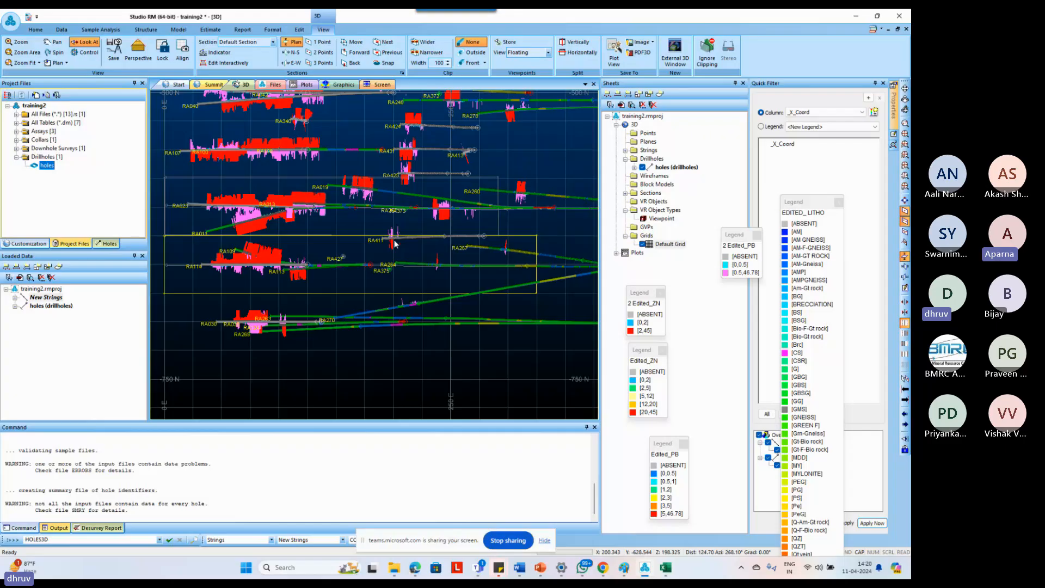
Examine the drillhole rows enclosed by the two rectangular section strings, selecting each rectangle in turn to compare their coverage.
{"action": "scroll", "coordinate": [394, 244], "scroll_direction": "down", "scroll_amount": 3}
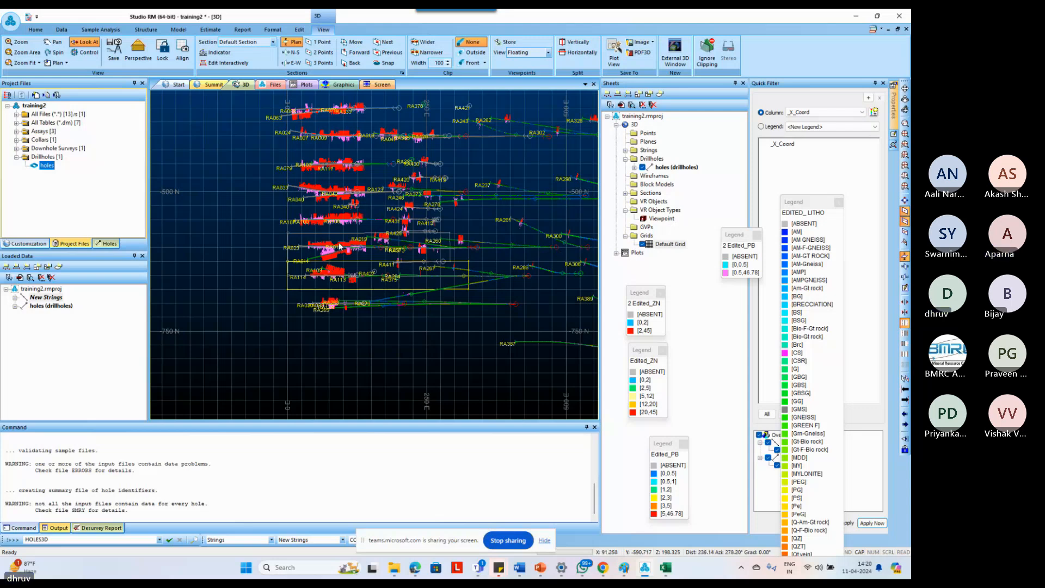
{"action": "scroll", "coordinate": [339, 247], "scroll_direction": "up", "scroll_amount": 2}
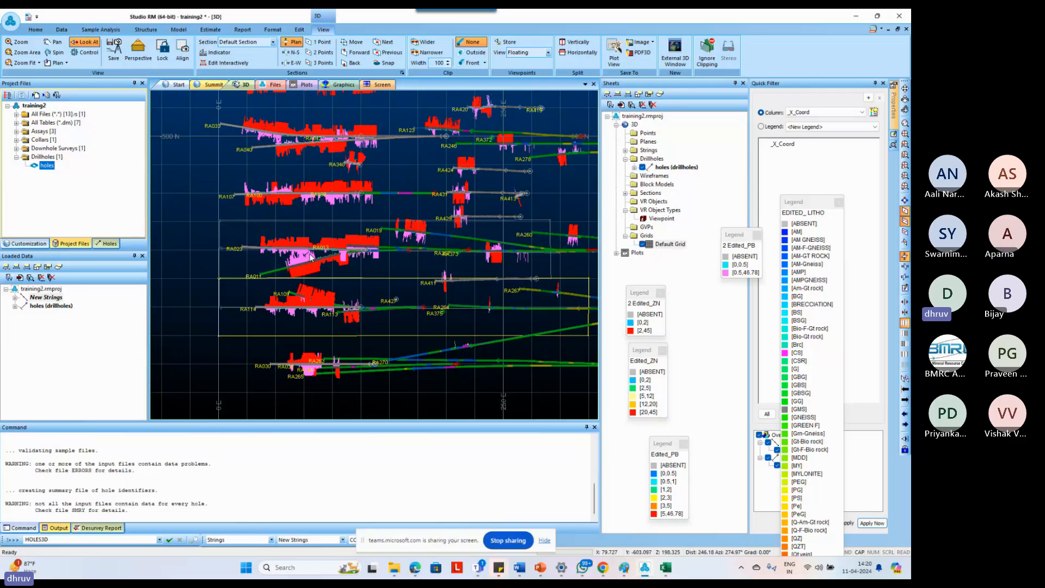
{"action": "scroll", "coordinate": [311, 257], "scroll_direction": "down", "scroll_amount": 3}
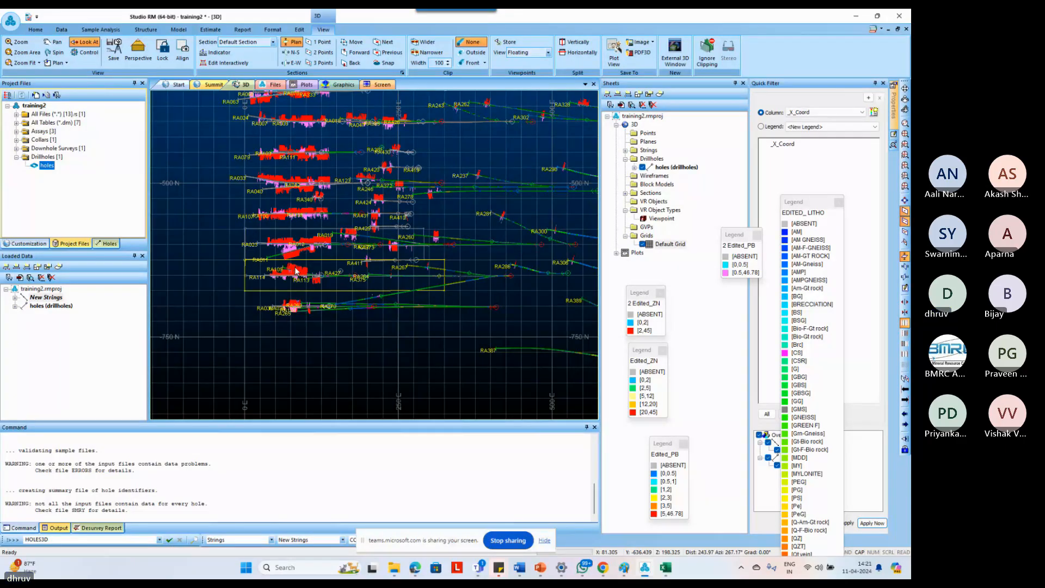
{"action": "scroll", "coordinate": [296, 270], "scroll_direction": "up", "scroll_amount": 1}
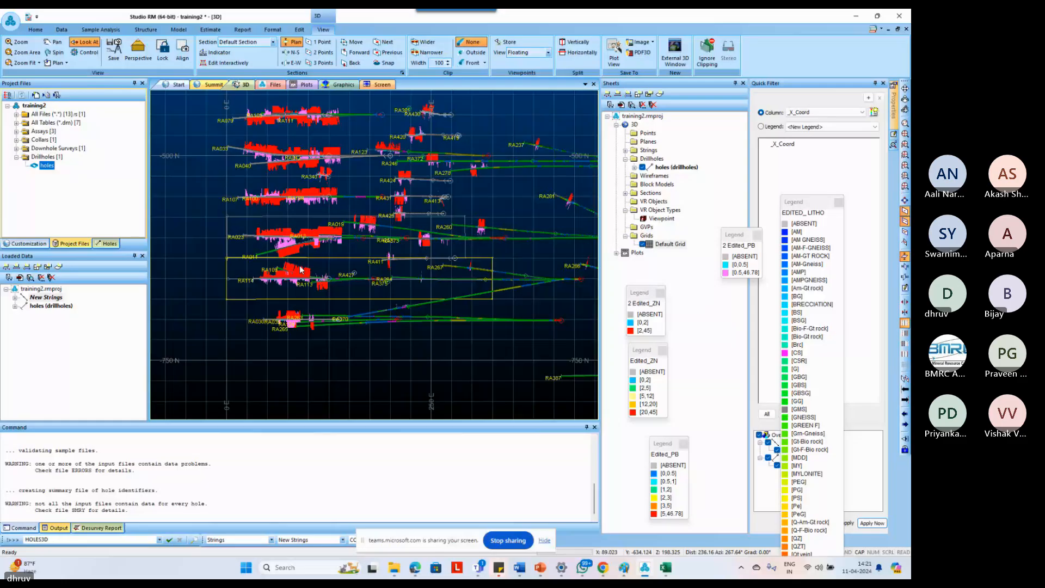
{"action": "scroll", "coordinate": [300, 269], "scroll_direction": "up", "scroll_amount": 2}
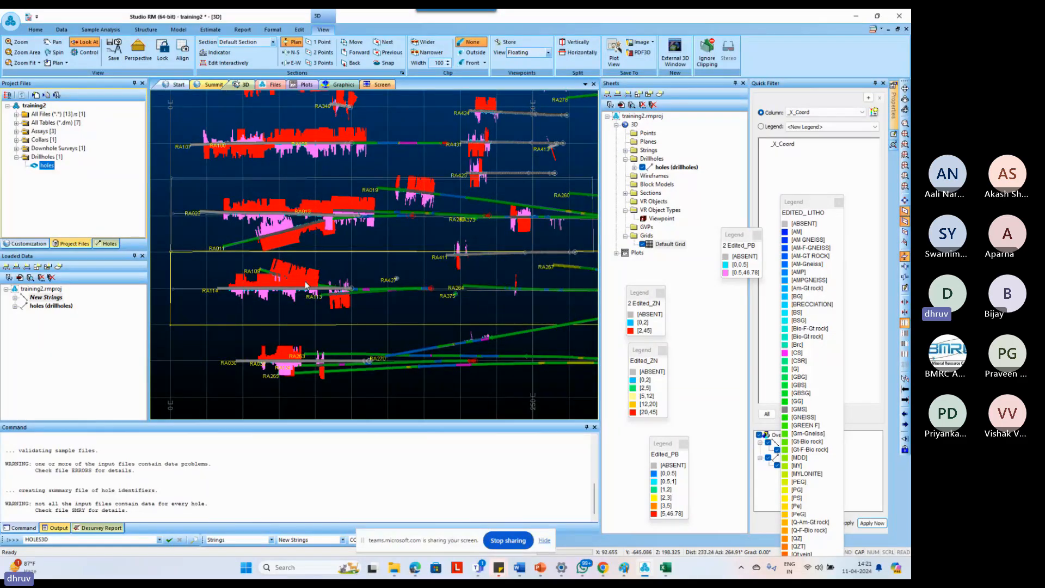
{"action": "scroll", "coordinate": [306, 284], "scroll_direction": "down", "scroll_amount": 1}
{"action": "scroll", "coordinate": [304, 289], "scroll_direction": "down", "scroll_amount": 1}
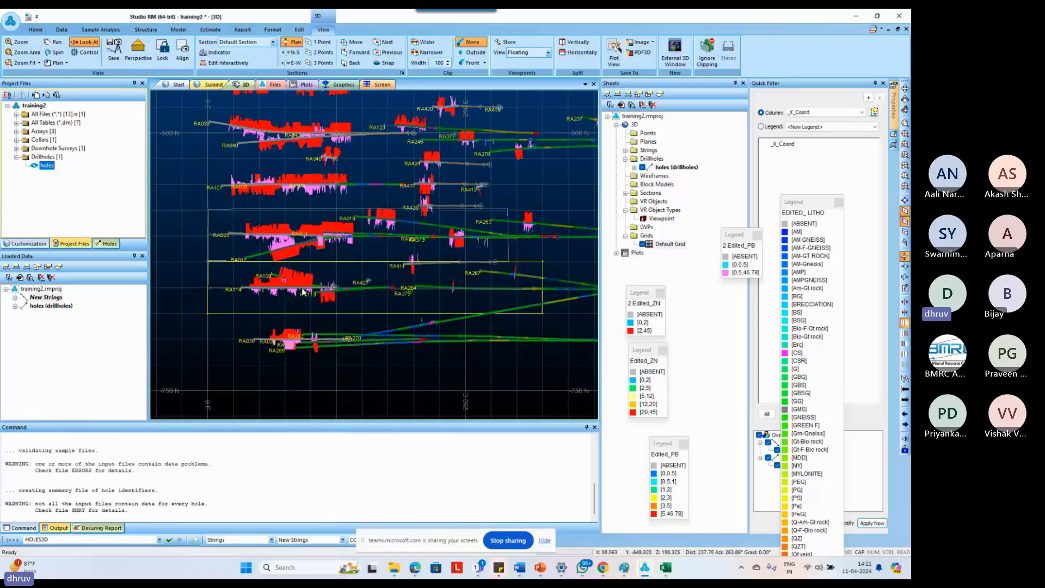
{"action": "left_click", "coordinate": [208, 225]}
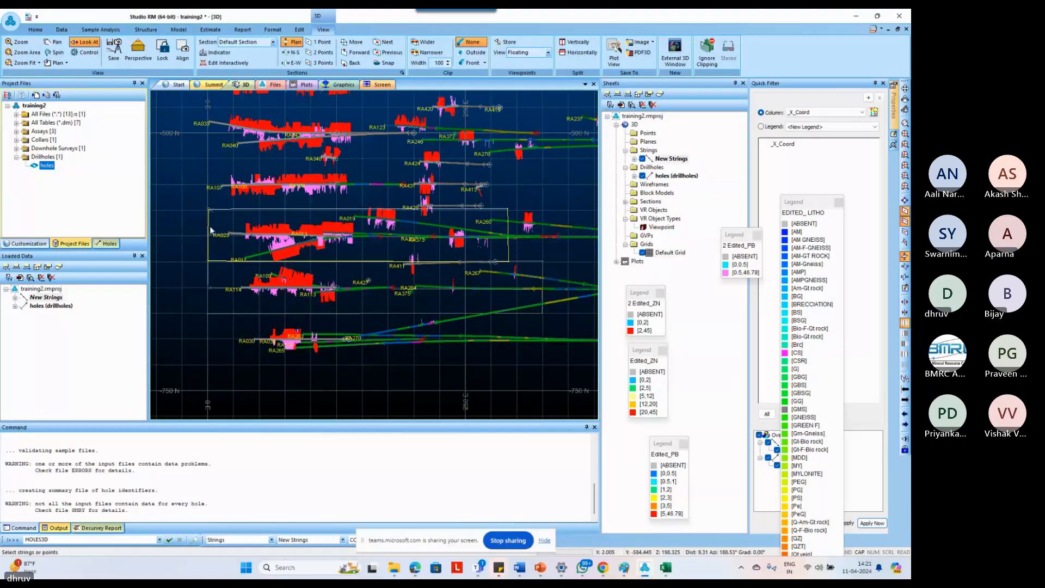
{"action": "left_click", "coordinate": [208, 277]}
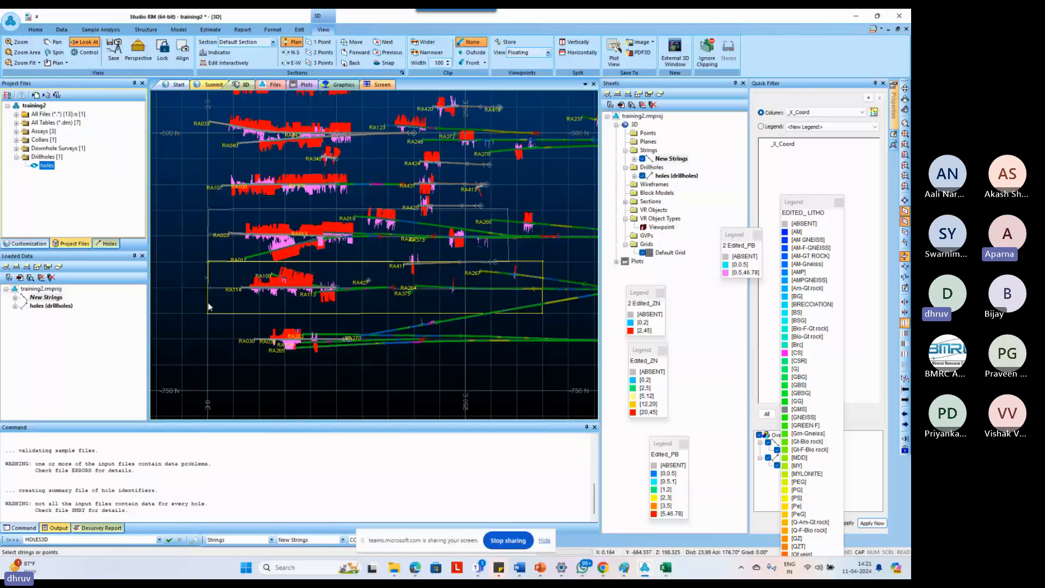
{"action": "left_click", "coordinate": [199, 331]}
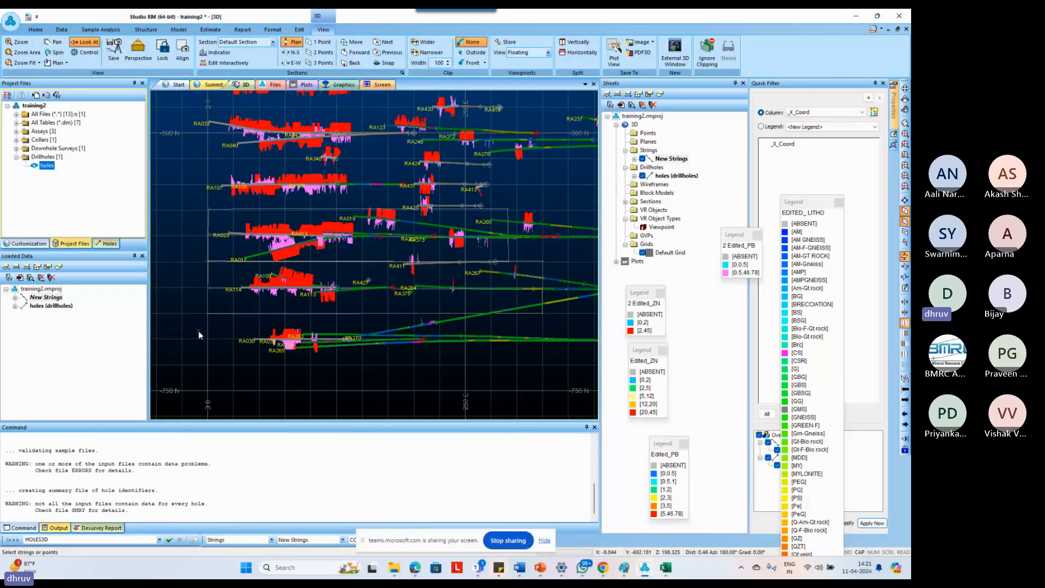
Reposition the EDITED_LITHO legend higher so that its full list of lithology codes fits on the screen.
{"action": "key", "text": "n"}
{"action": "key", "text": "s"}
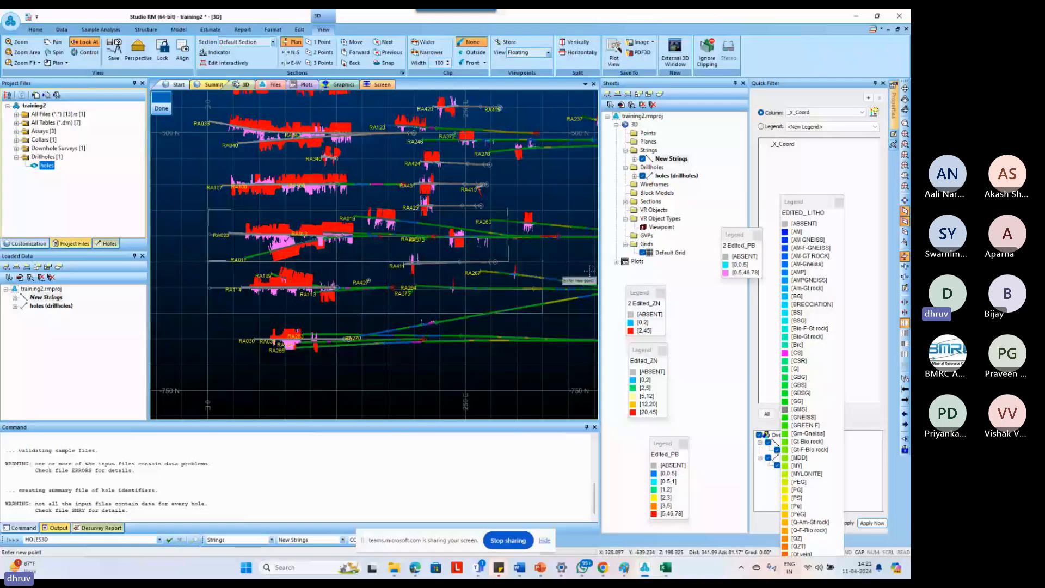
{"action": "left_click_drag", "start_coordinate": [806, 202], "coordinate": [826, 93]}
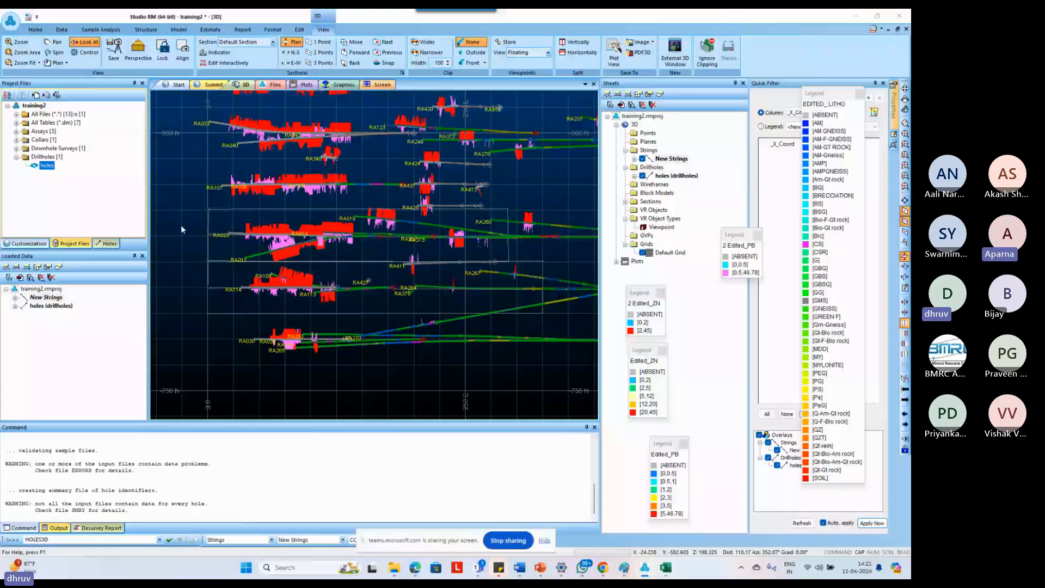
Digitise an irregular closed string by hand around the southern drillhole rows, from RA107 down to RA030.
{"action": "left_click", "coordinate": [172, 270]}
{"action": "key", "text": "n"}
{"action": "key", "text": "s"}
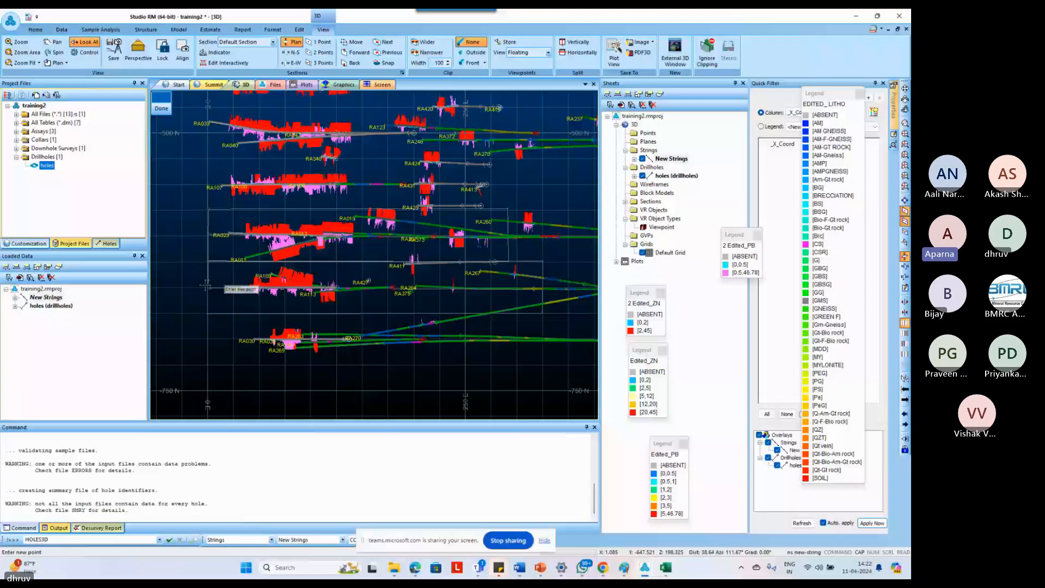
{"action": "mouse_move", "coordinate": [193, 282]}
{"action": "left_mouse_down"}
{"action": "mouse_move", "coordinate": [454, 265]}
{"action": "mouse_move", "coordinate": [339, 362]}
{"action": "mouse_move", "coordinate": [172, 261]}
{"action": "left_mouse_up"}
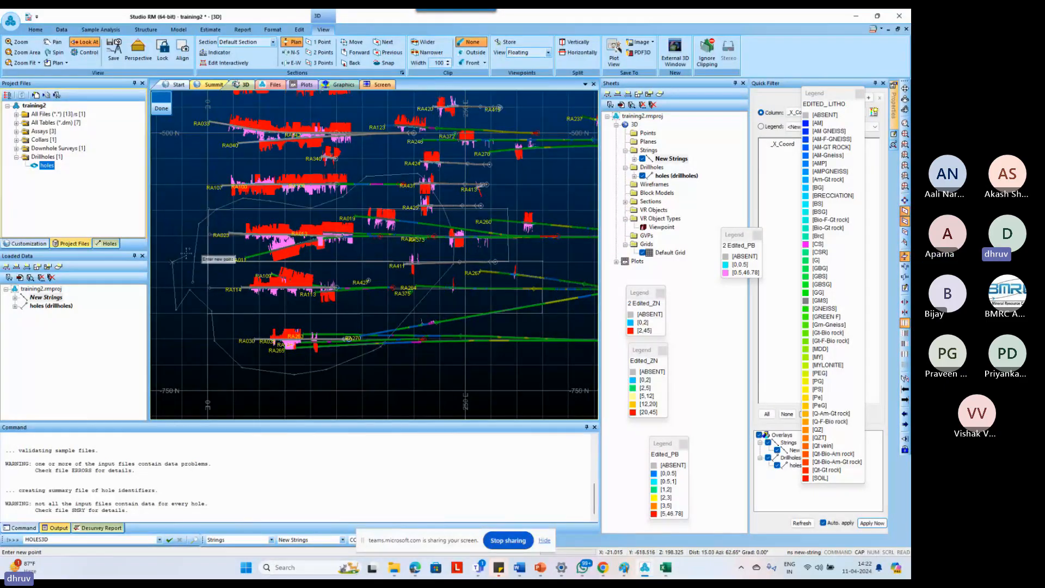
{"action": "left_click", "coordinate": [193, 283]}
{"action": "key", "text": "Escape"}
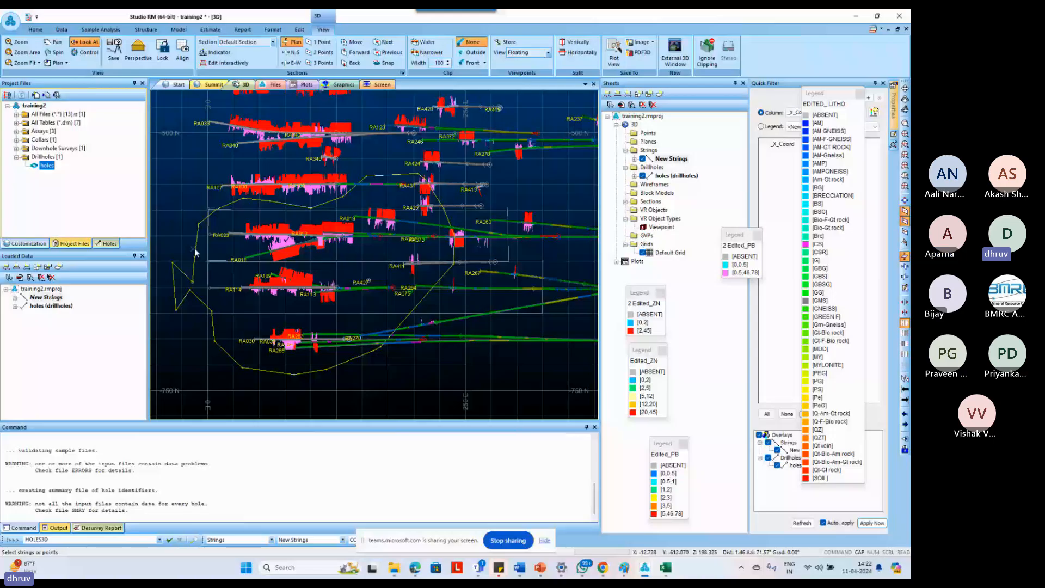
Delete the irregular string and remove the entire New Strings object from the loaded data.
{"action": "key", "text": "Delete"}
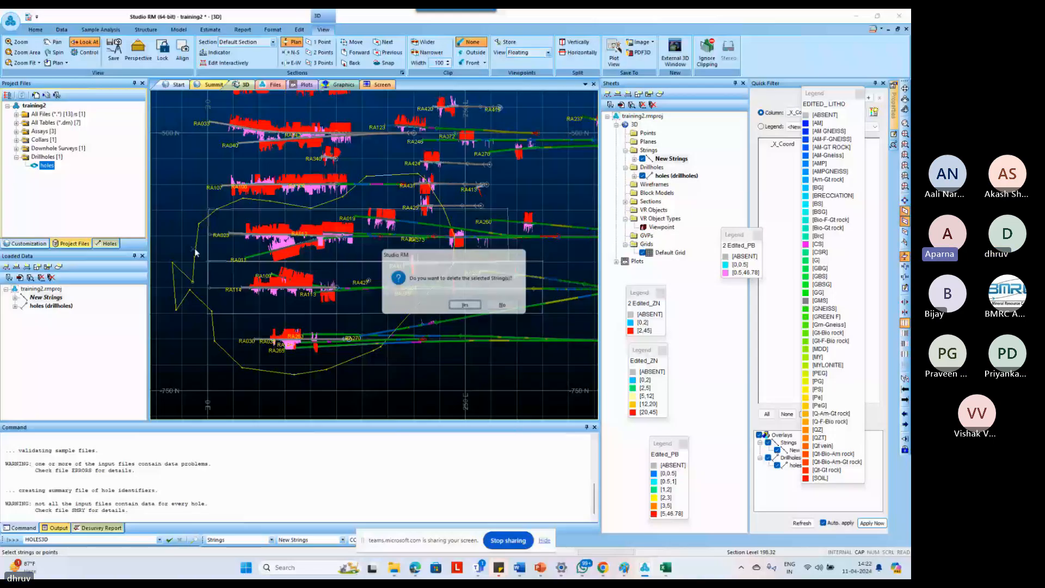
{"action": "key", "text": "Return"}
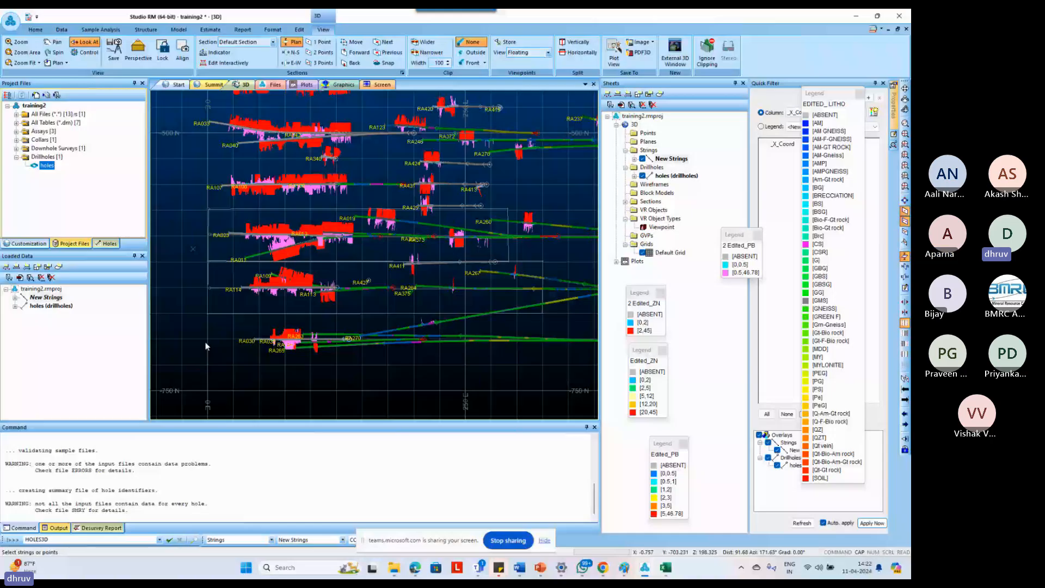
{"action": "left_click", "coordinate": [46, 297]}
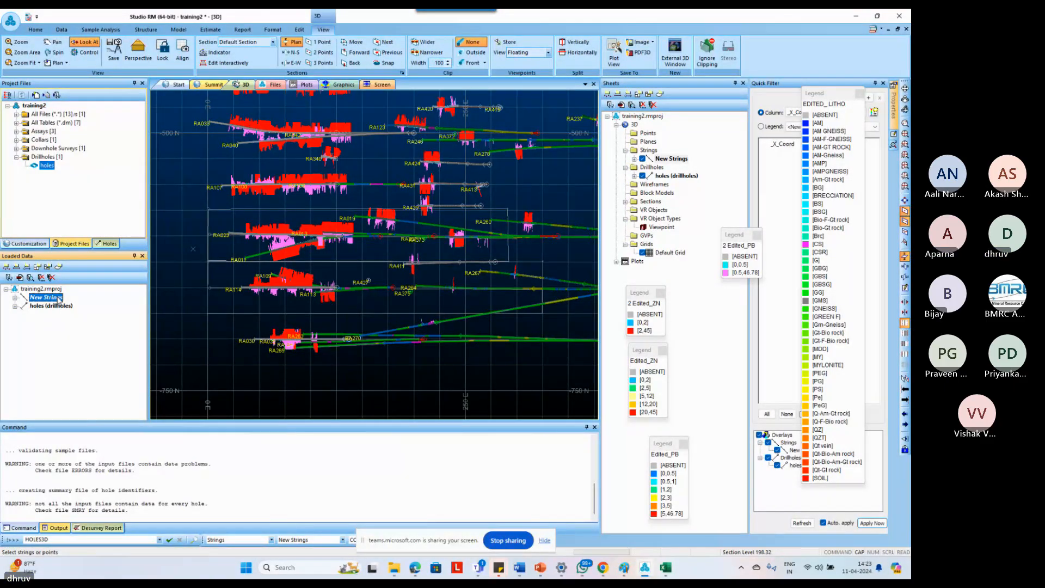
{"action": "key", "text": "Delete"}
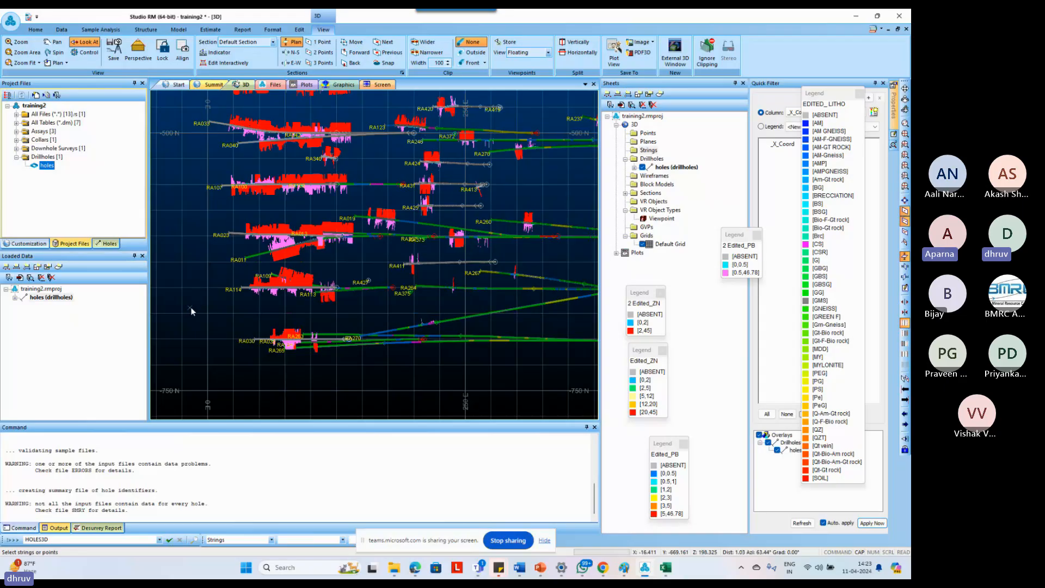
Create a new strings object and save it as the extended precision Datamine file Section_st in the Training folder.
{"action": "key", "text": "n"}
{"action": "key", "text": "s"}
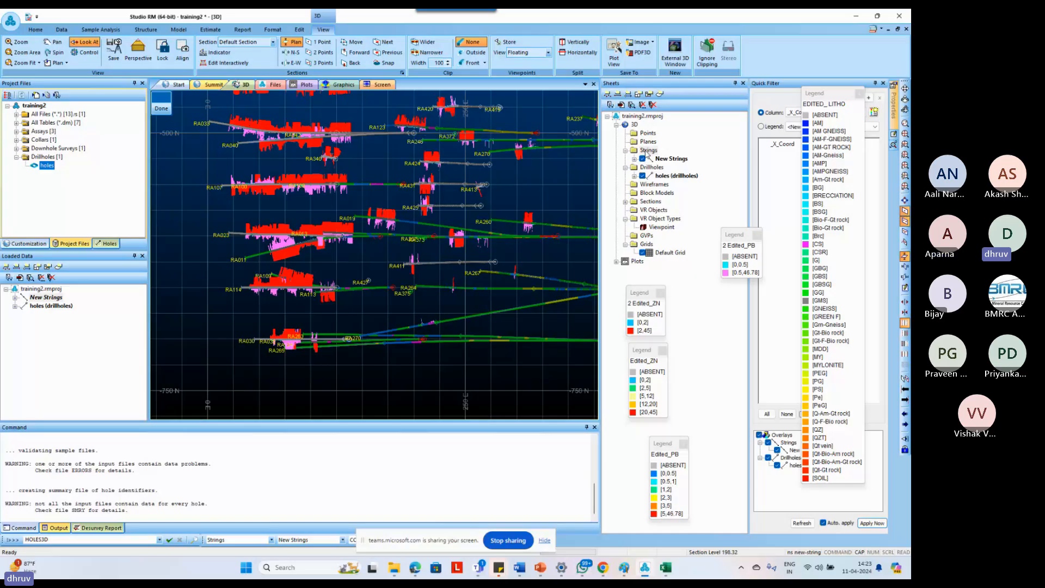
{"action": "left_click", "coordinate": [668, 159]}
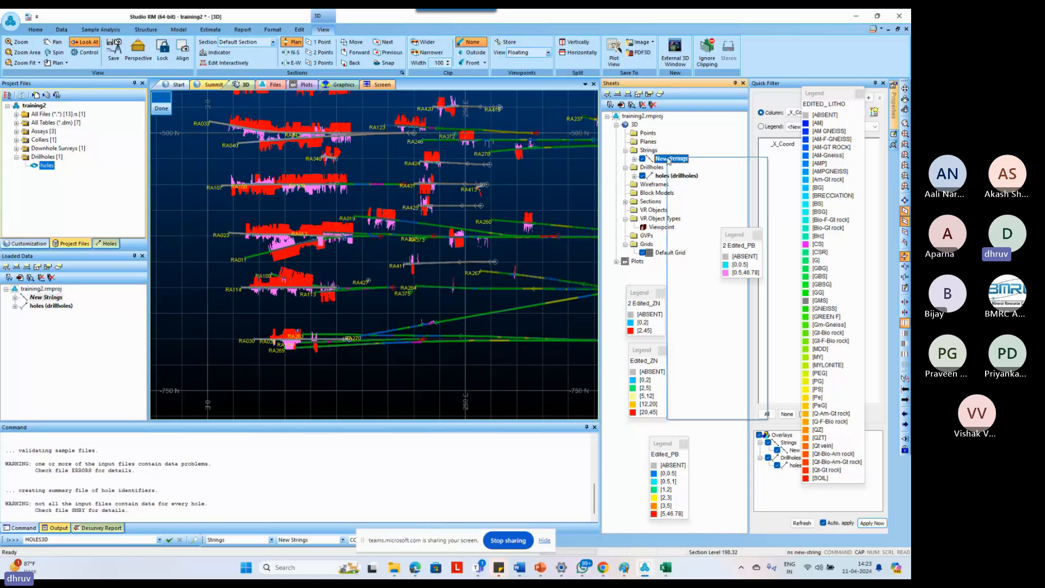
{"action": "right_click", "coordinate": [669, 159]}
{"action": "mouse_move", "coordinate": [681, 173]}
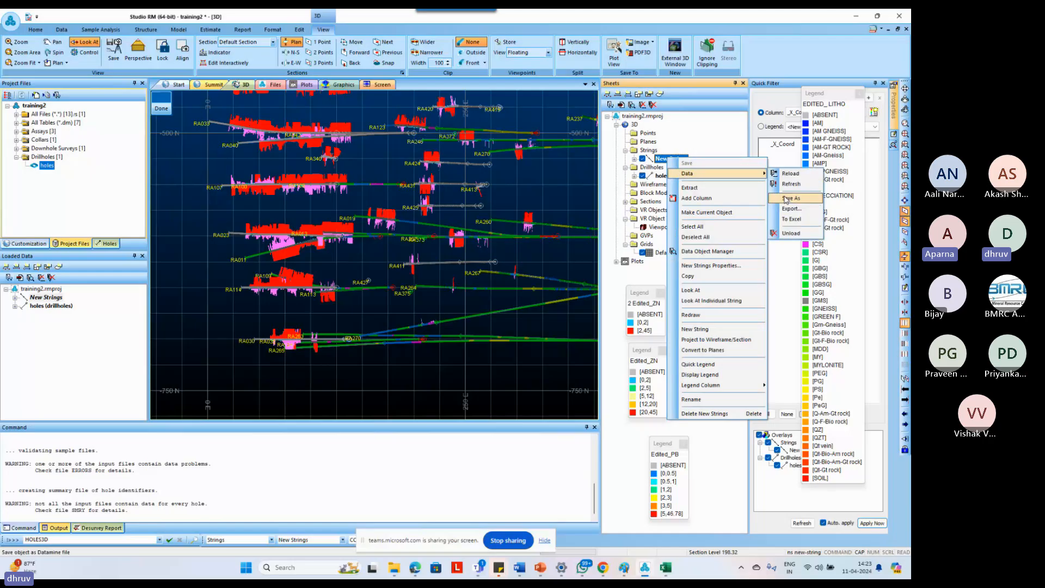
{"action": "left_click", "coordinate": [787, 199]}
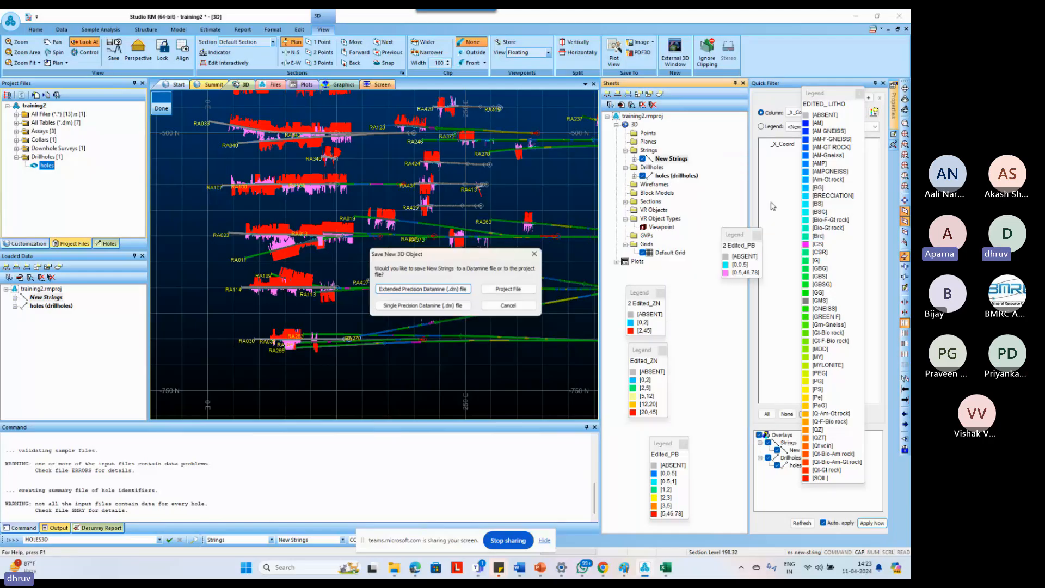
{"action": "left_click", "coordinate": [460, 290]}
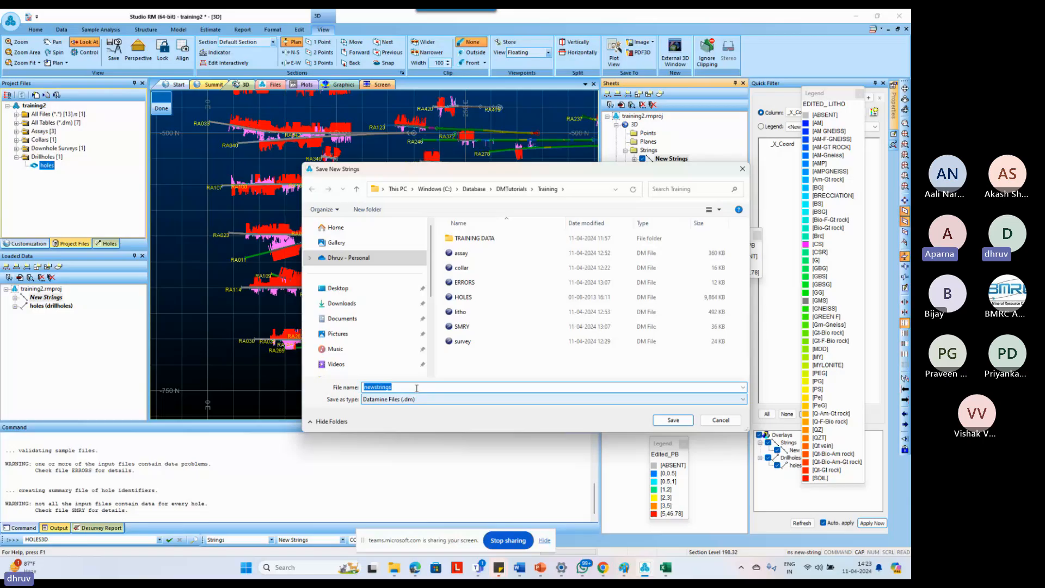
{"action": "key", "text": "BackSpace"}
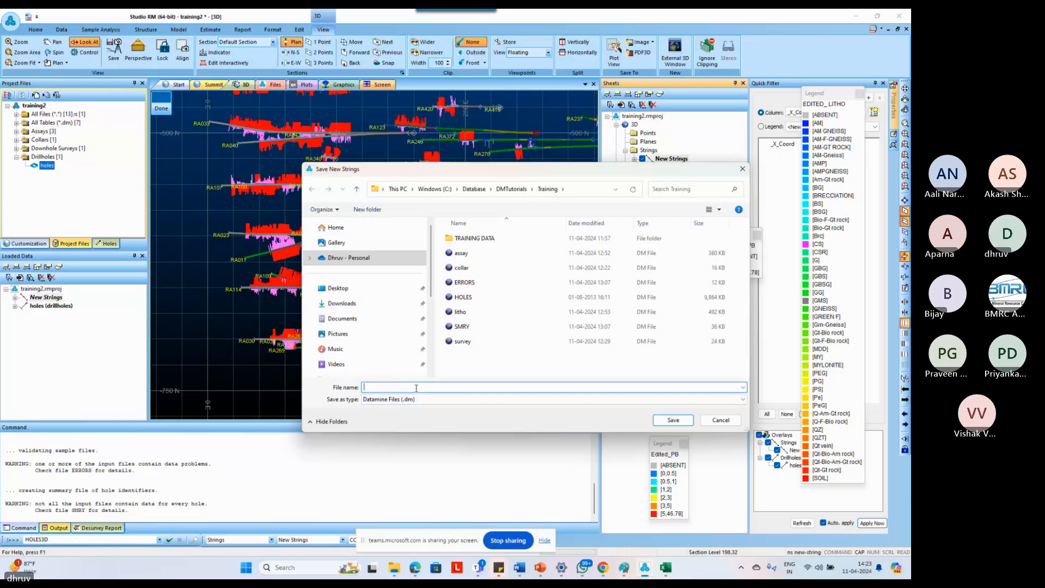
{"action": "type", "text": "Sec"}
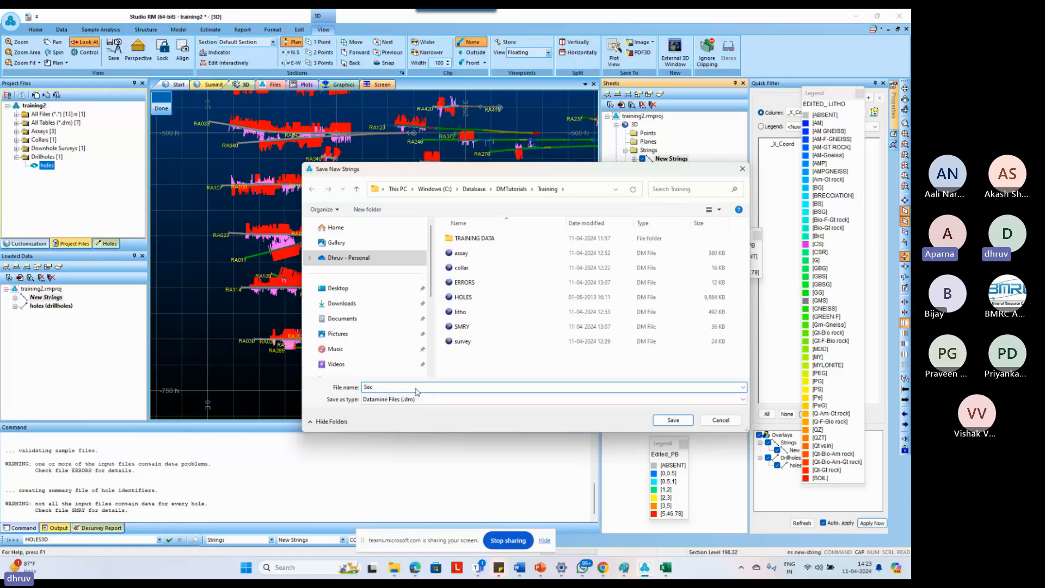
{"action": "type", "text": "tion"}
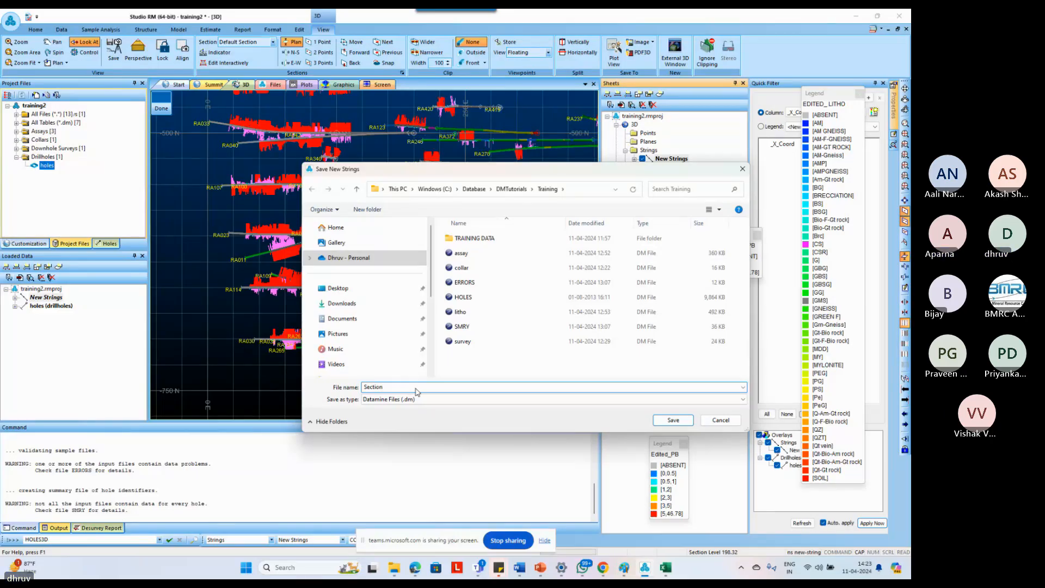
{"action": "type", "text": "_st"}
{"action": "key", "text": "Return"}
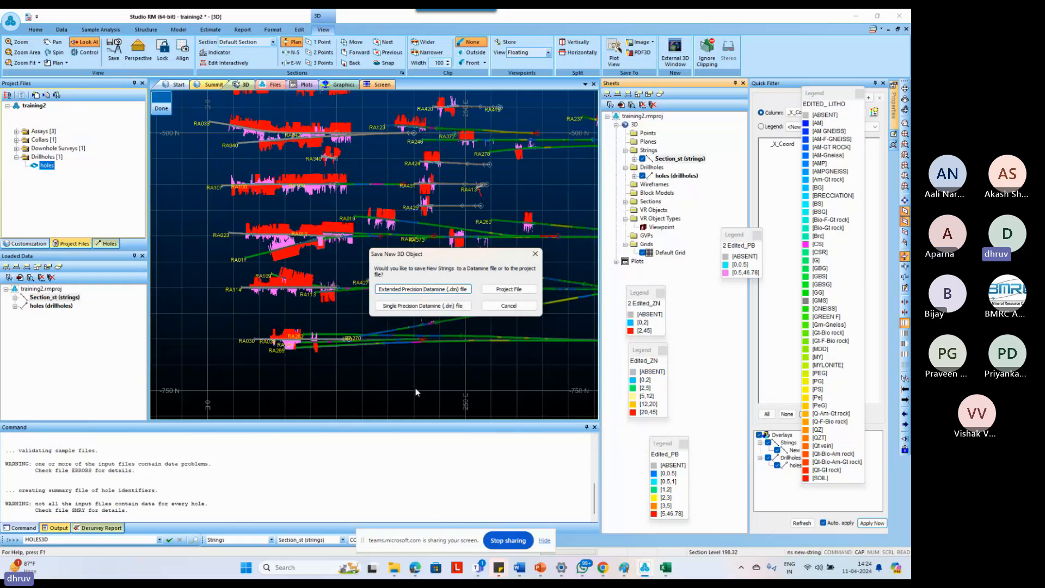
{"action": "key", "text": "Return"}
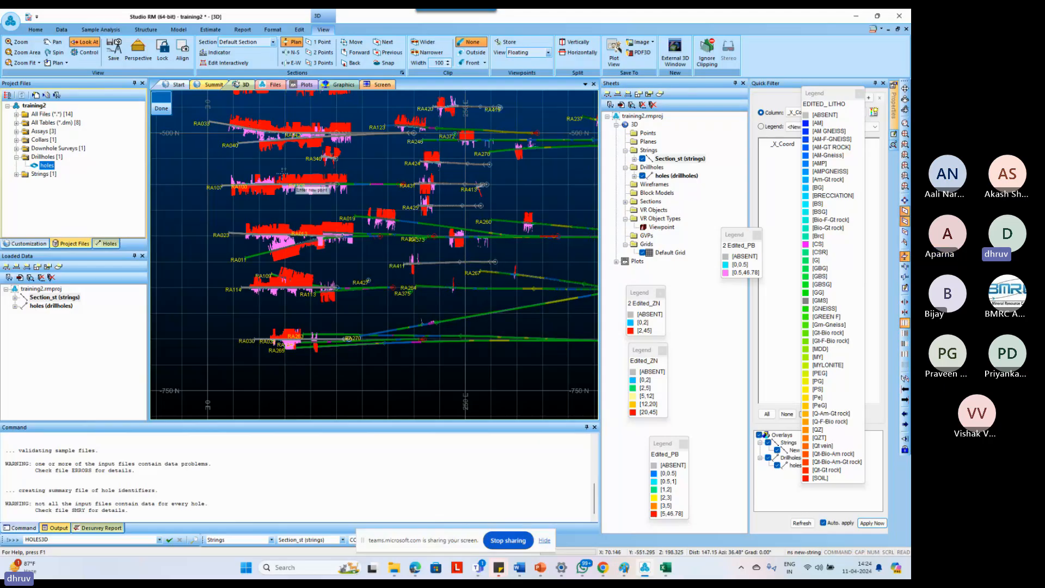
{"action": "scroll", "coordinate": [285, 289], "scroll_direction": "down", "scroll_amount": 2}
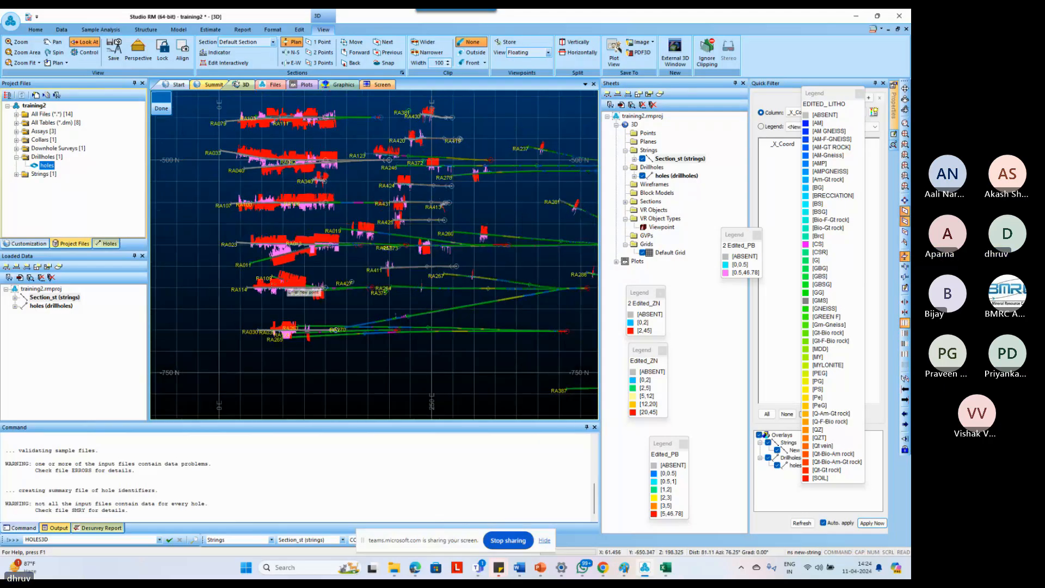
{"action": "scroll", "coordinate": [272, 288], "scroll_direction": "down", "scroll_amount": 2}
{"action": "scroll", "coordinate": [283, 292], "scroll_direction": "down", "scroll_amount": 1}
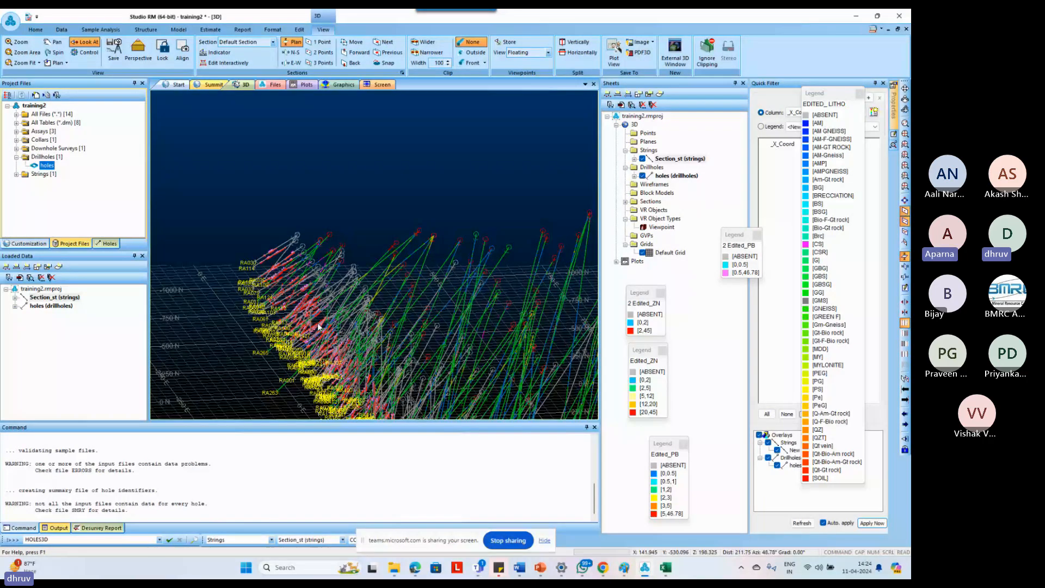
{"action": "left_click_drag", "start_coordinate": [319, 327], "coordinate": [339, 315], "text": "shift"}
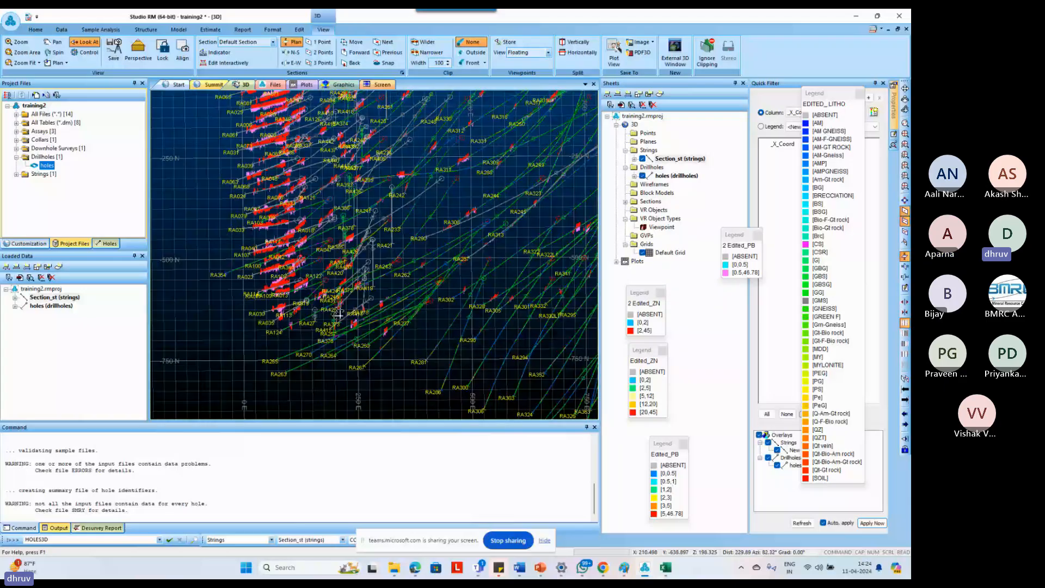
Start the STATS process with the holes drillhole file as its input.
{"action": "left_click_drag", "start_coordinate": [339, 315], "coordinate": [358, 244], "text": "shift"}
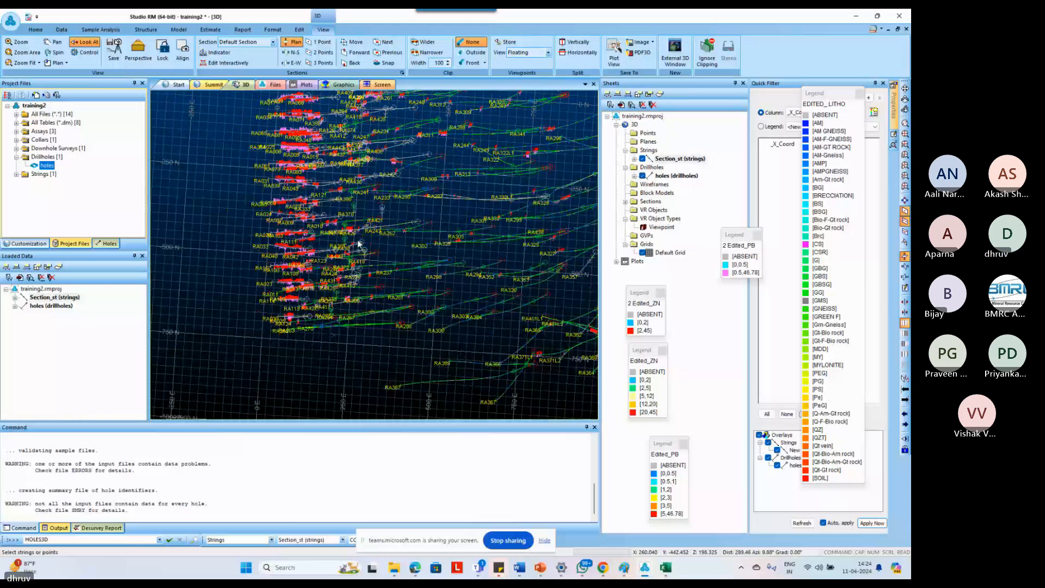
{"action": "scroll", "coordinate": [358, 243], "scroll_direction": "up", "scroll_amount": 3}
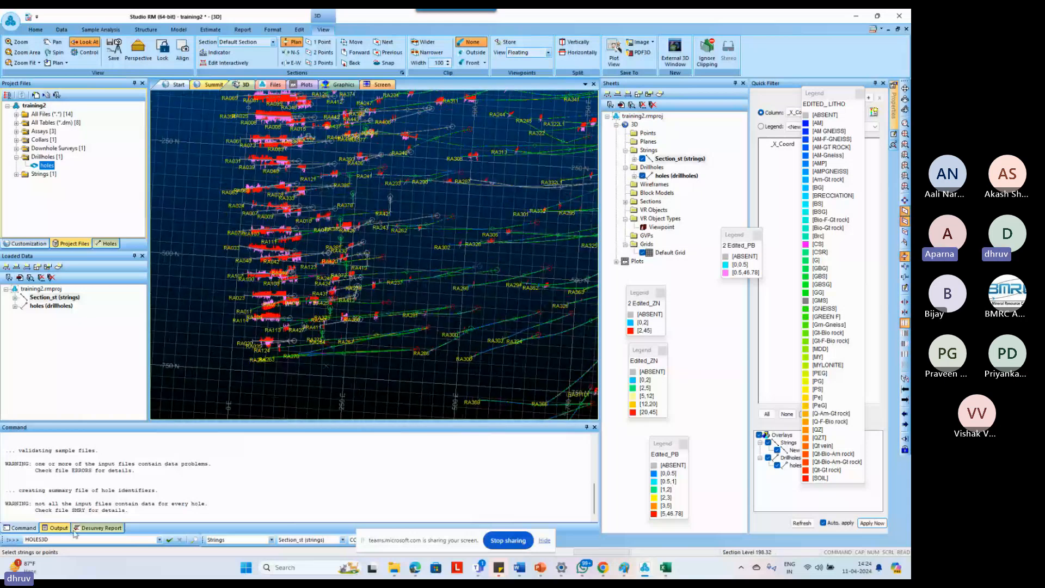
{"action": "left_click", "coordinate": [20, 540]}
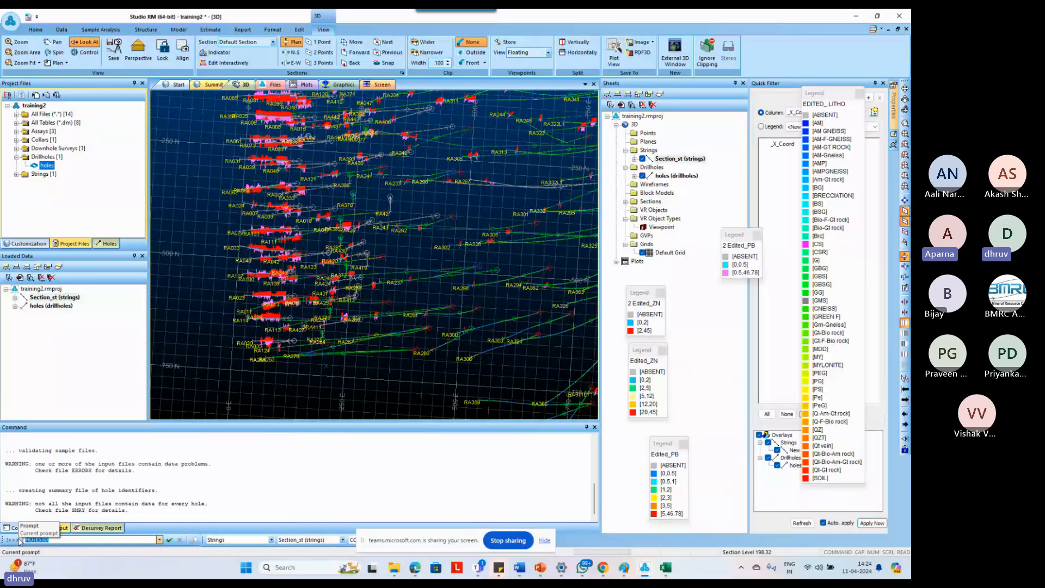
{"action": "type", "text": "stats"}
{"action": "key", "text": "Return"}
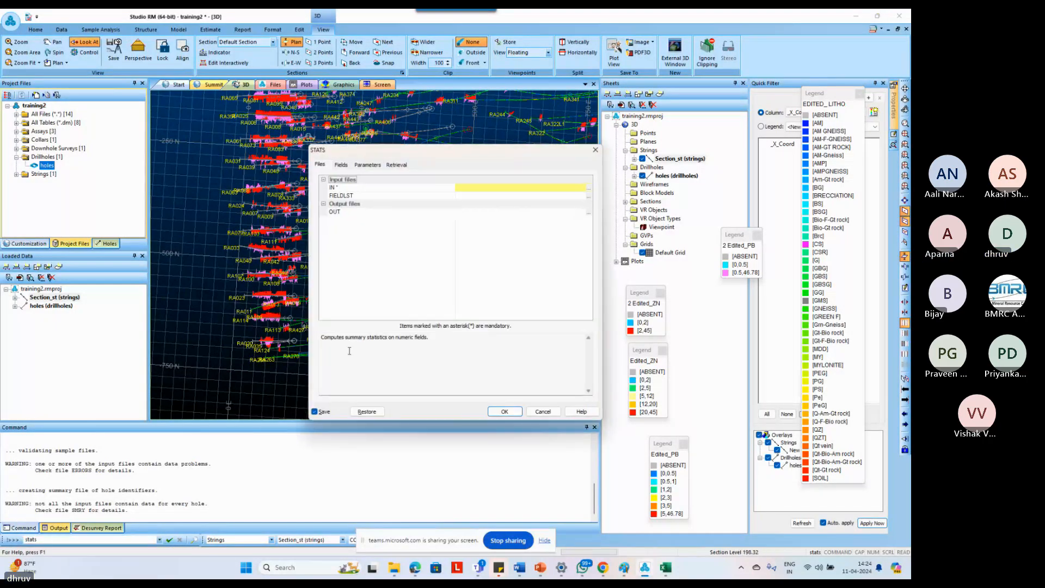
{"action": "left_click", "coordinate": [588, 189]}
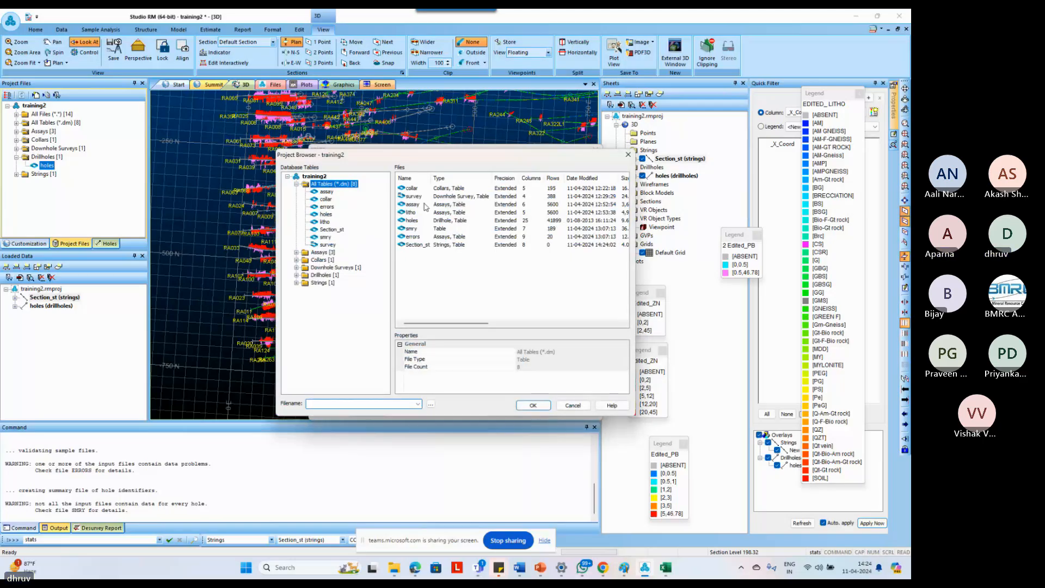
{"action": "left_click", "coordinate": [415, 221]}
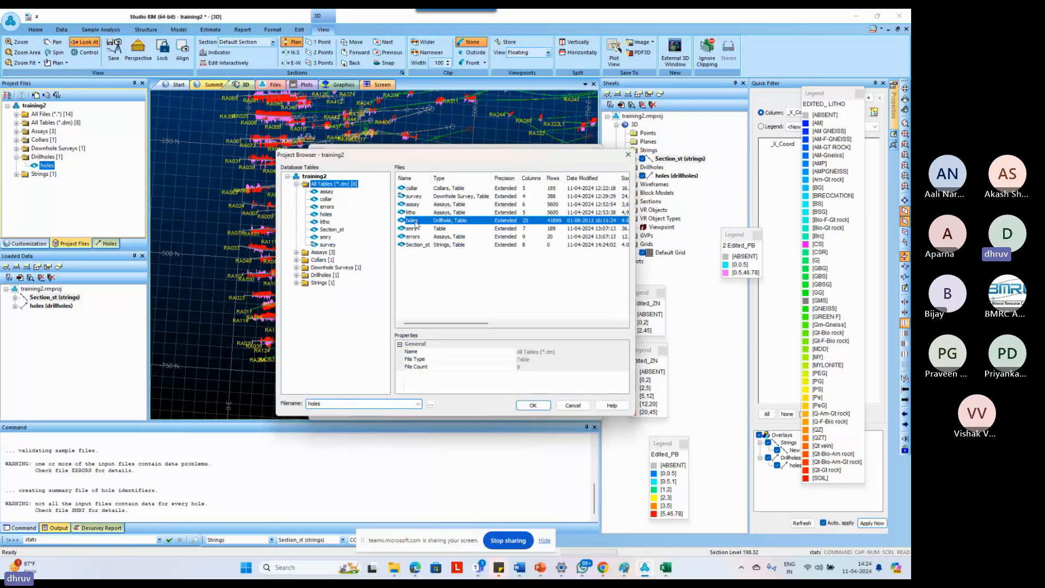
{"action": "double_click", "coordinate": [414, 222]}
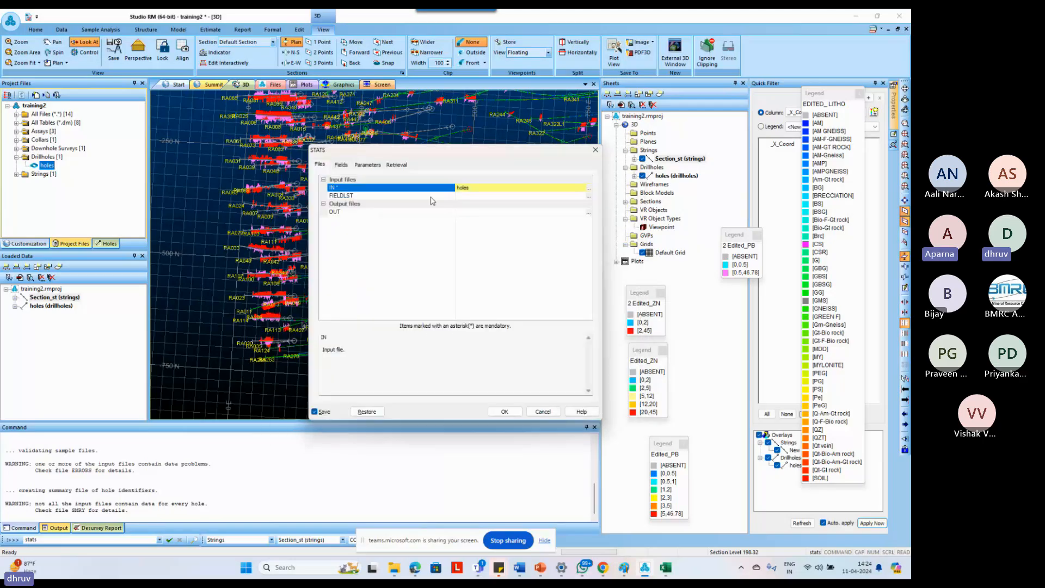
Compute summary statistics for the Z field and review the minimum and maximum elevations in the output.
{"action": "left_click", "coordinate": [341, 164]}
{"action": "left_click", "coordinate": [581, 188]}
{"action": "left_click", "coordinate": [468, 214]}
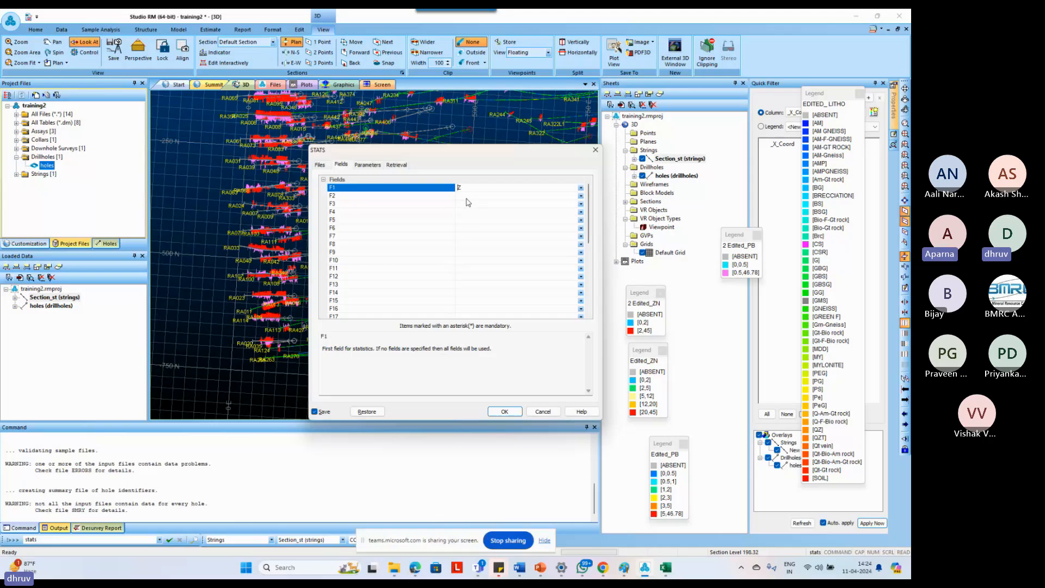
{"action": "left_click", "coordinate": [504, 412]}
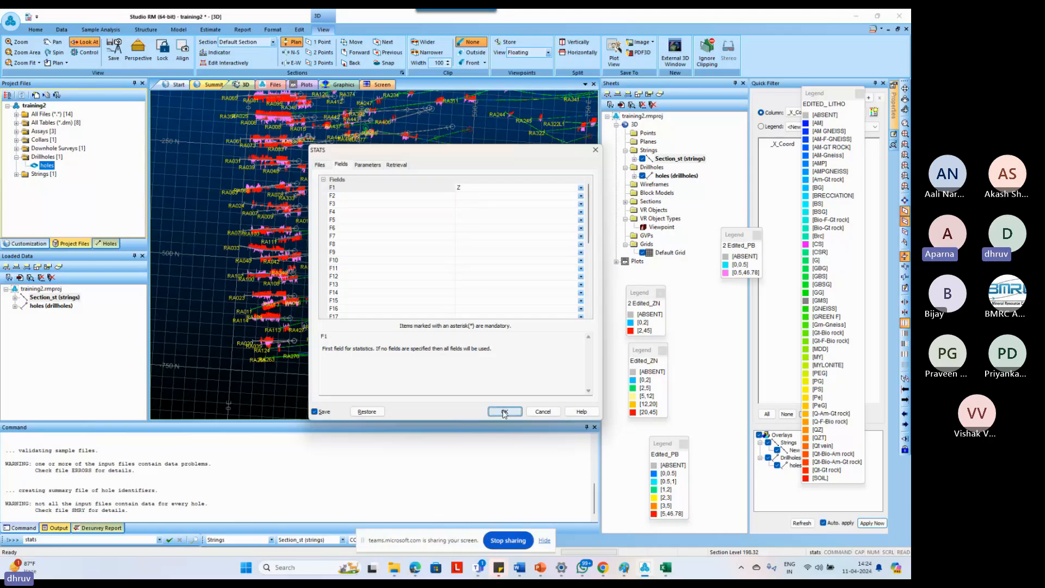
{"action": "left_click", "coordinate": [504, 412]}
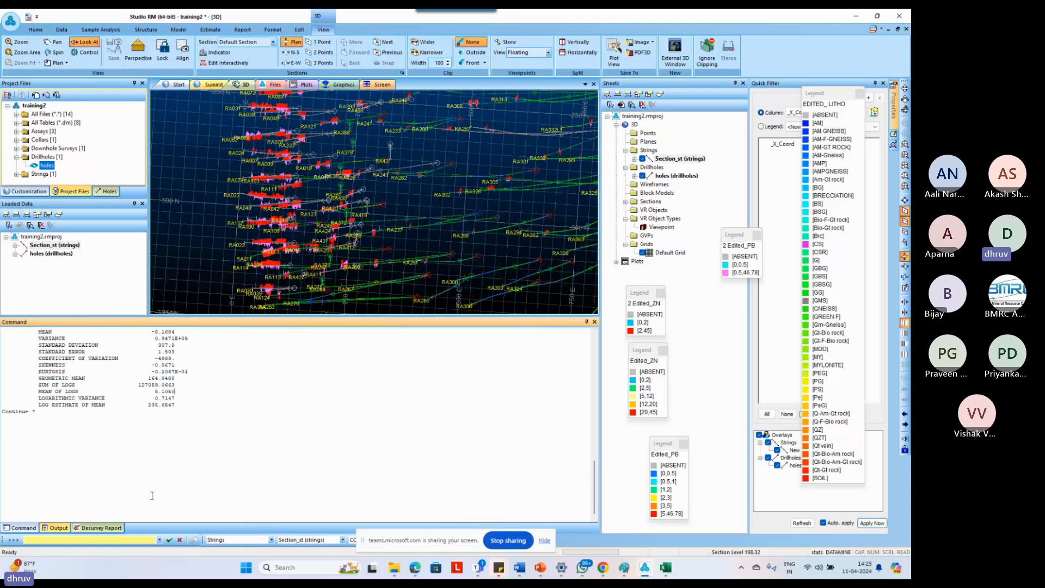
{"action": "key", "text": "Return"}
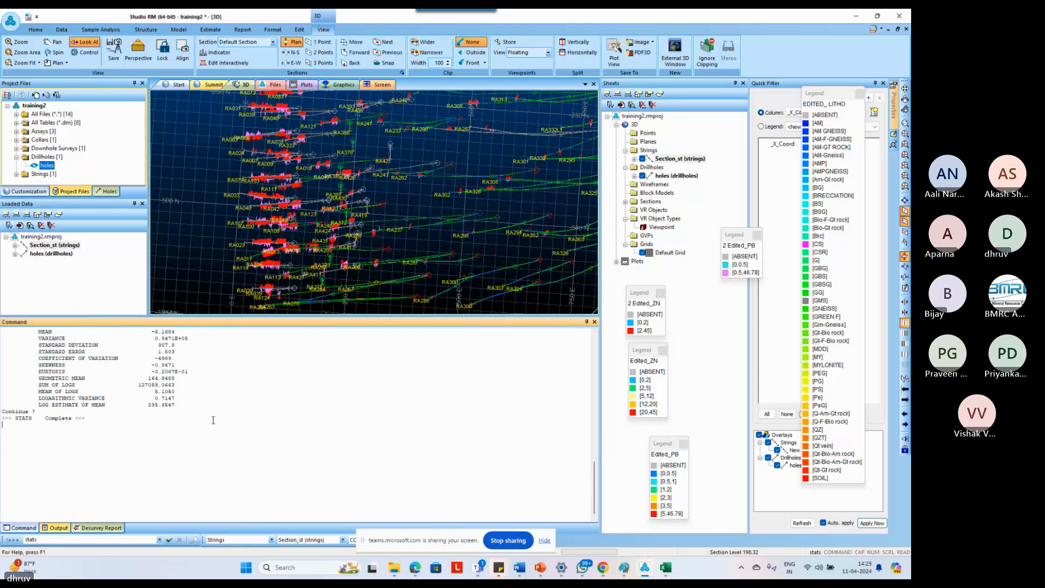
{"action": "scroll", "coordinate": [213, 420], "scroll_direction": "up", "scroll_amount": 6}
{"action": "scroll", "coordinate": [210, 424], "scroll_direction": "down", "scroll_amount": 1}
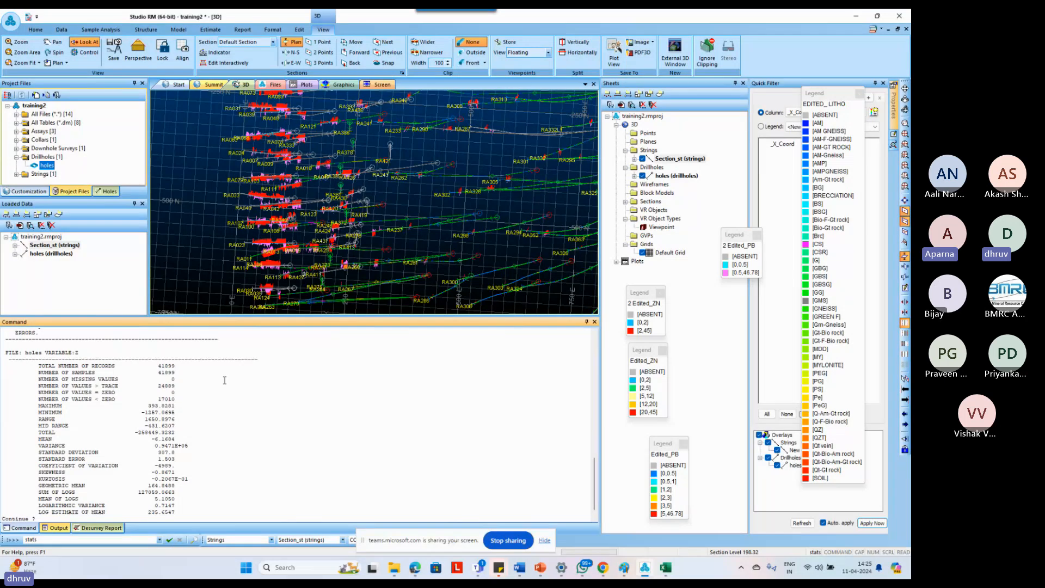
{"action": "left_click_drag", "start_coordinate": [221, 316], "coordinate": [219, 434]}
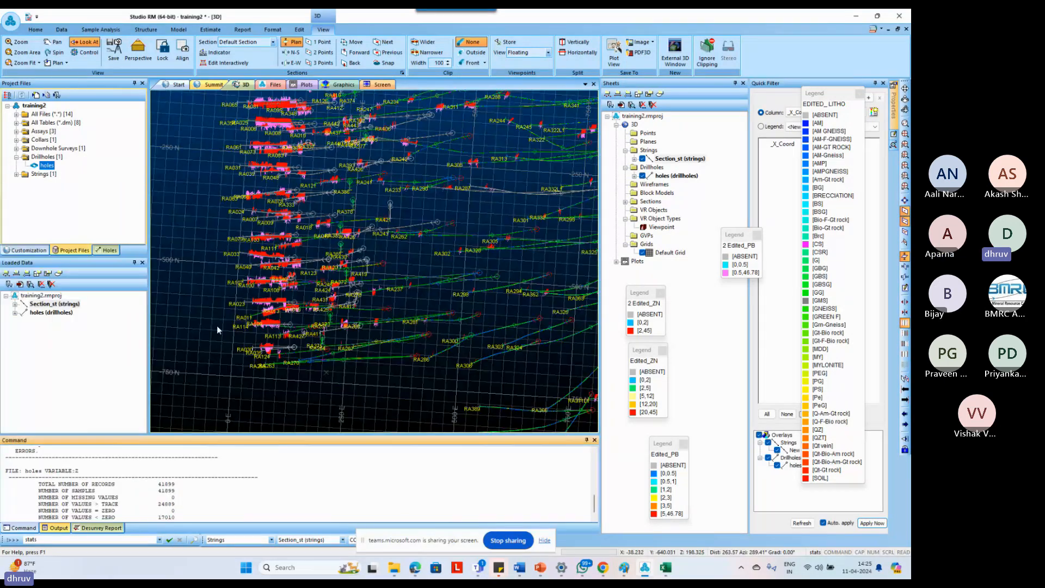
Lock the mouse position's Z coordinate at 395.
{"action": "left_click", "coordinate": [217, 326]}
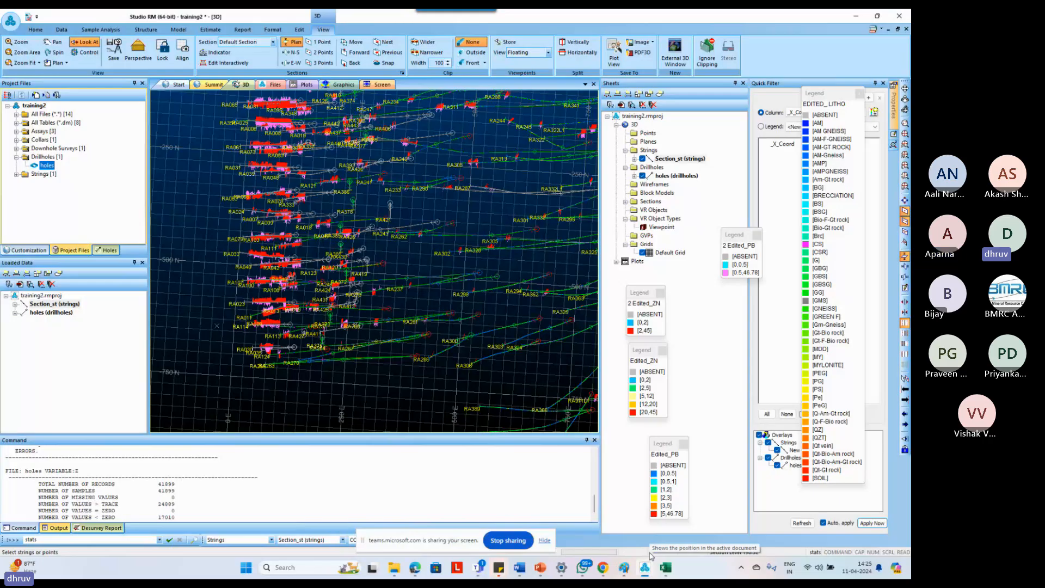
{"action": "left_click", "coordinate": [651, 553]}
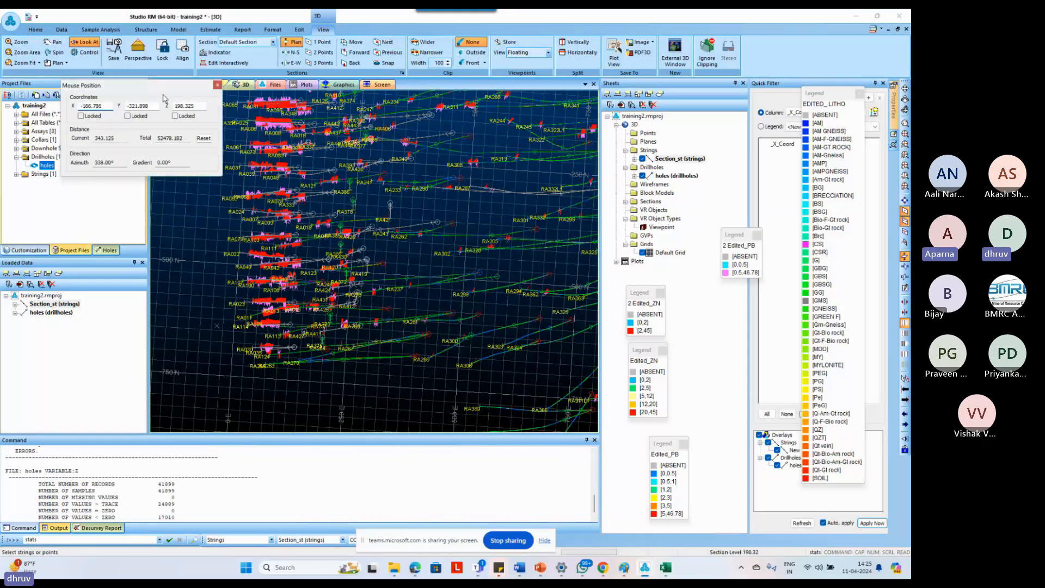
{"action": "left_click_drag", "start_coordinate": [162, 87], "coordinate": [170, 105]}
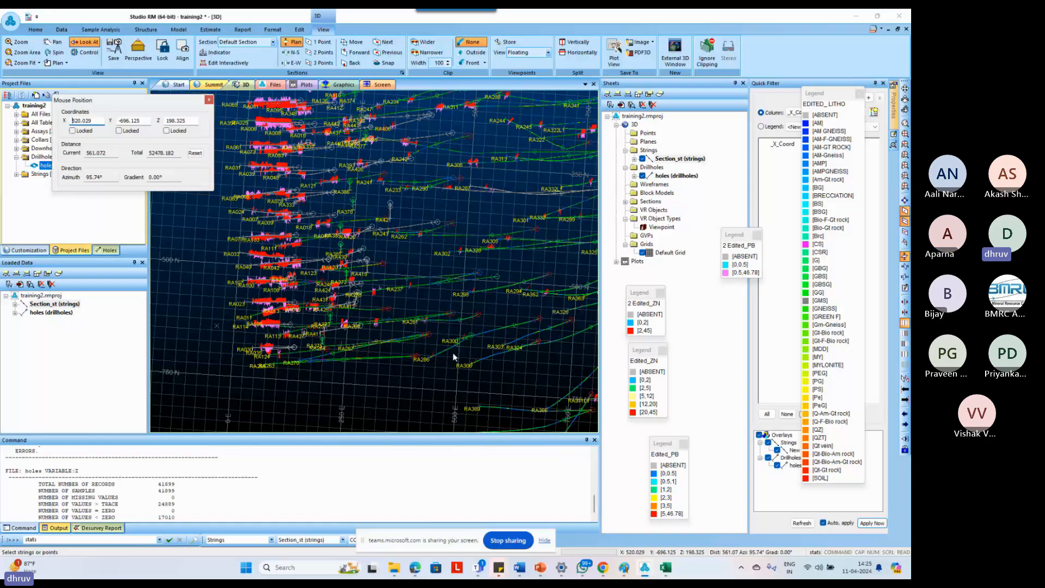
{"action": "left_click", "coordinate": [184, 134]}
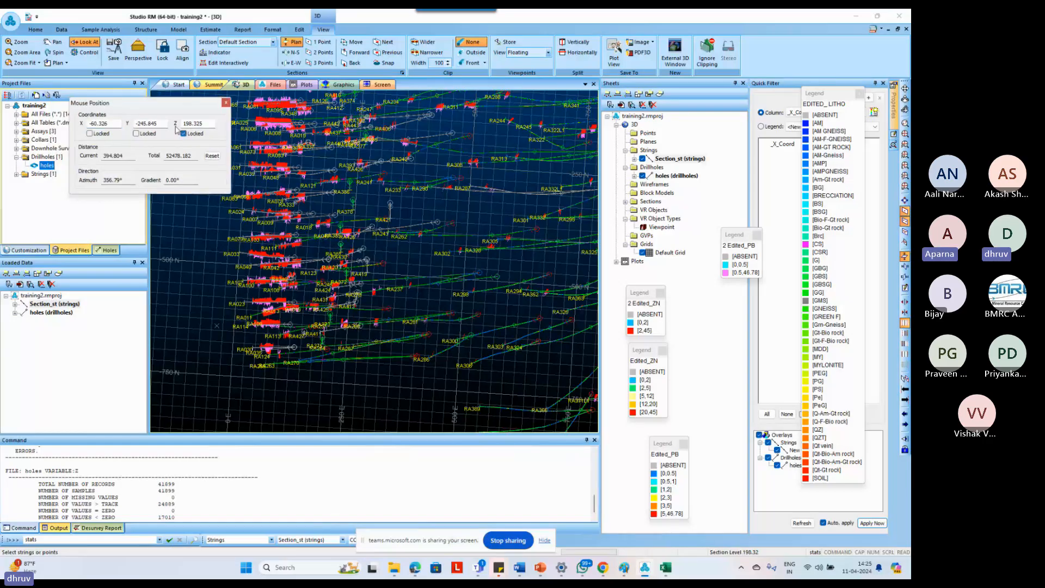
{"action": "double_click", "coordinate": [200, 124]}
{"action": "type", "text": "39"}
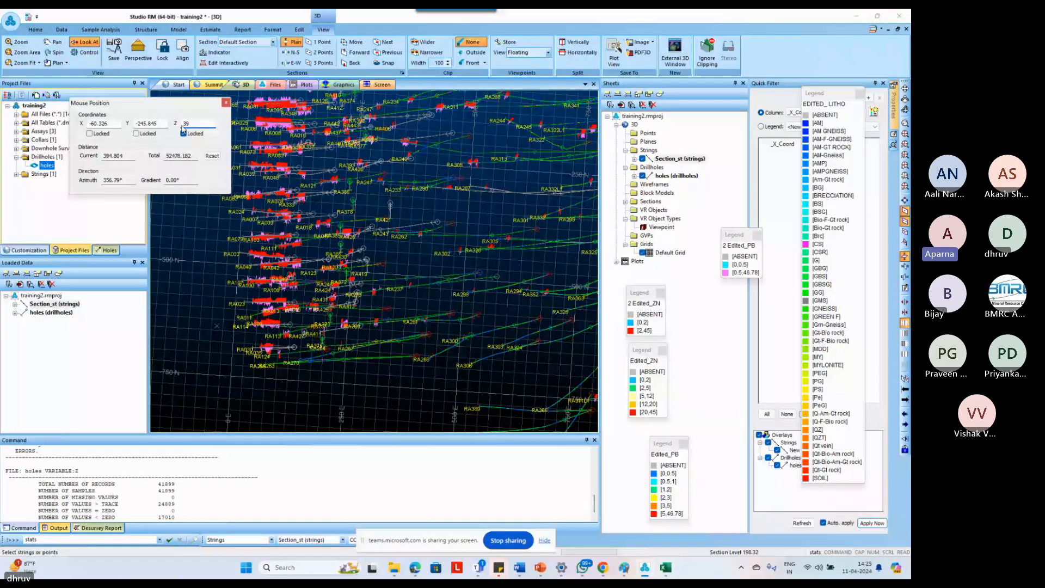
{"action": "type", "text": "5"}
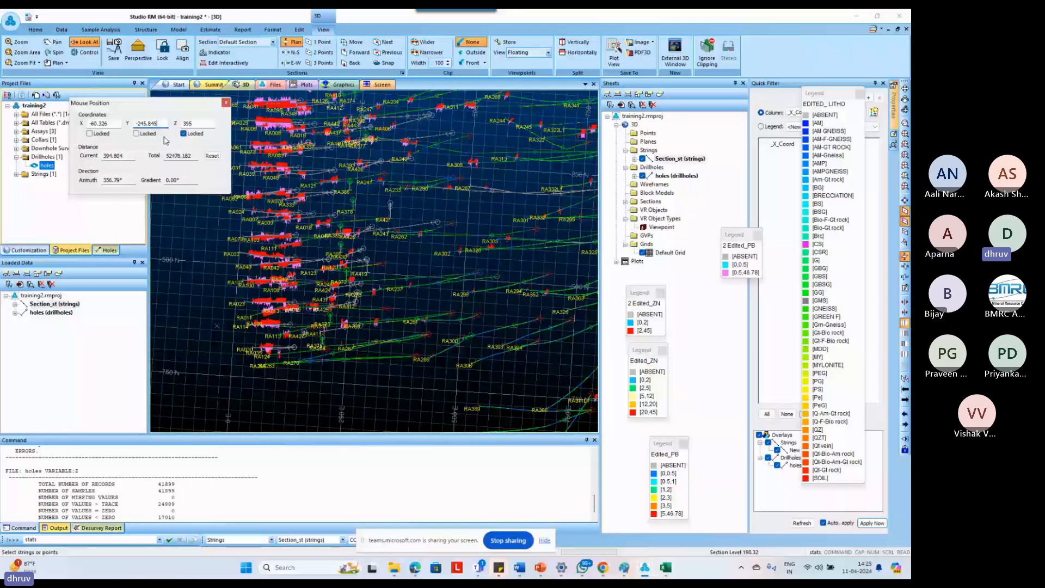
{"action": "left_click", "coordinate": [216, 314]}
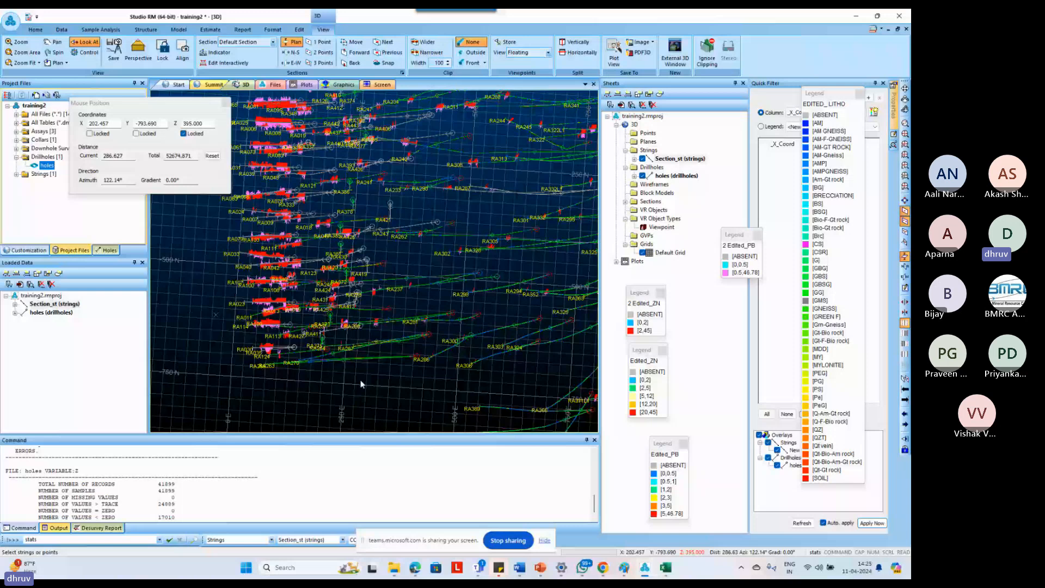
{"action": "left_click", "coordinate": [360, 369]}
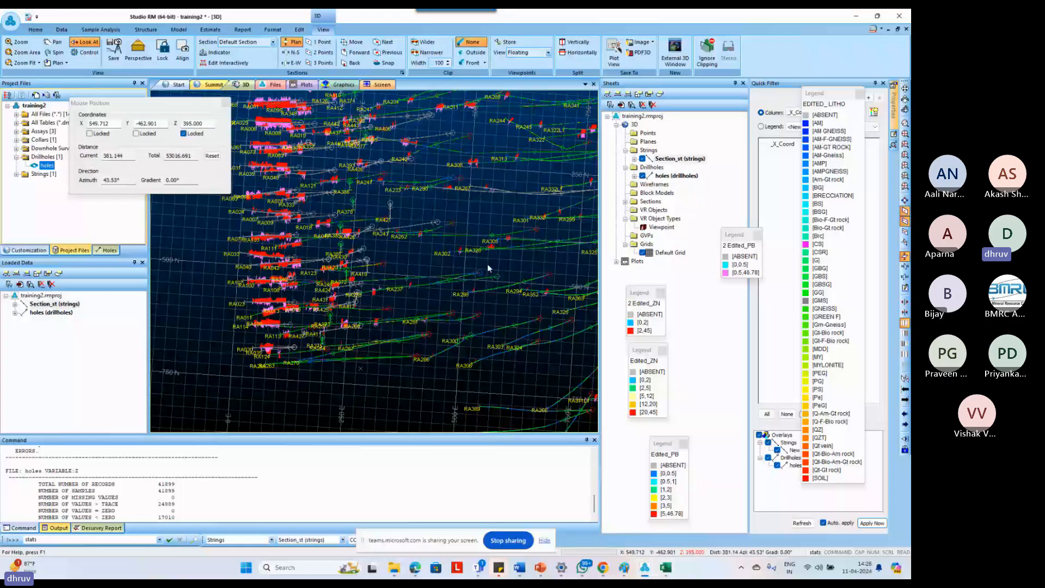
Define a horizontal section plane by one point at the locked elevation among the drillholes.
{"action": "key", "text": "1"}
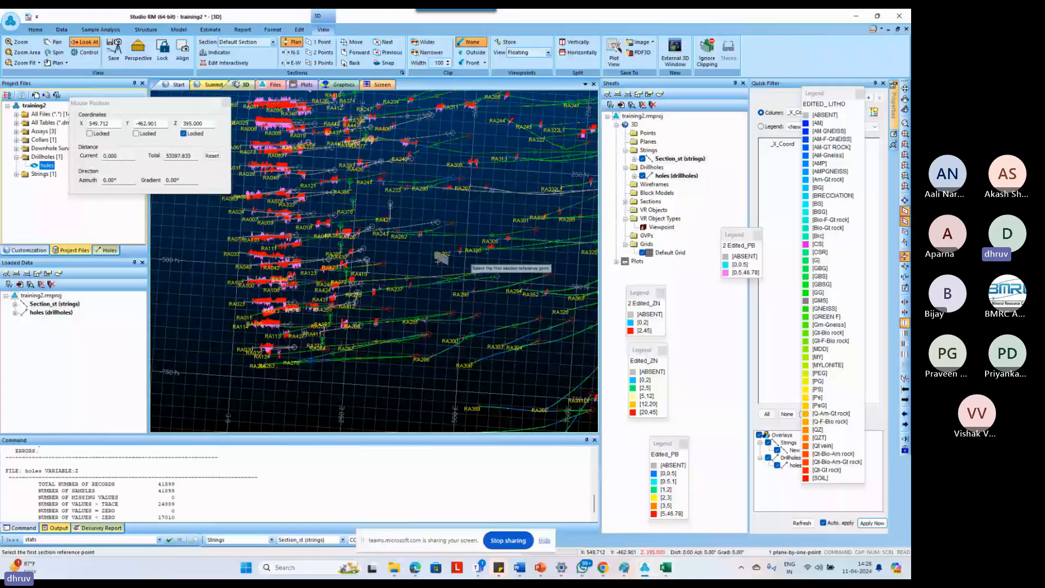
{"action": "left_click", "coordinate": [373, 204]}
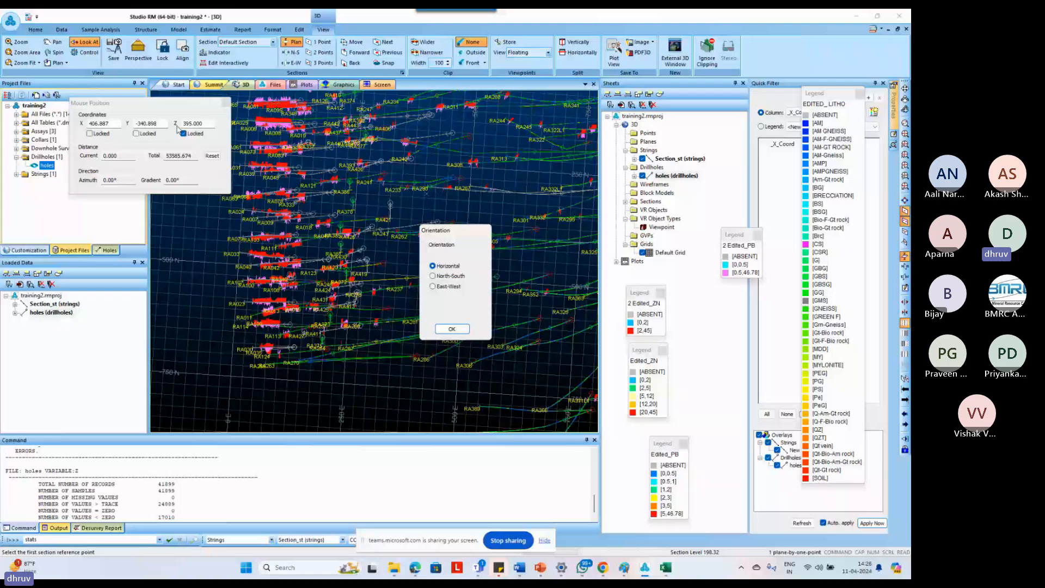
{"action": "left_click", "coordinate": [447, 329]}
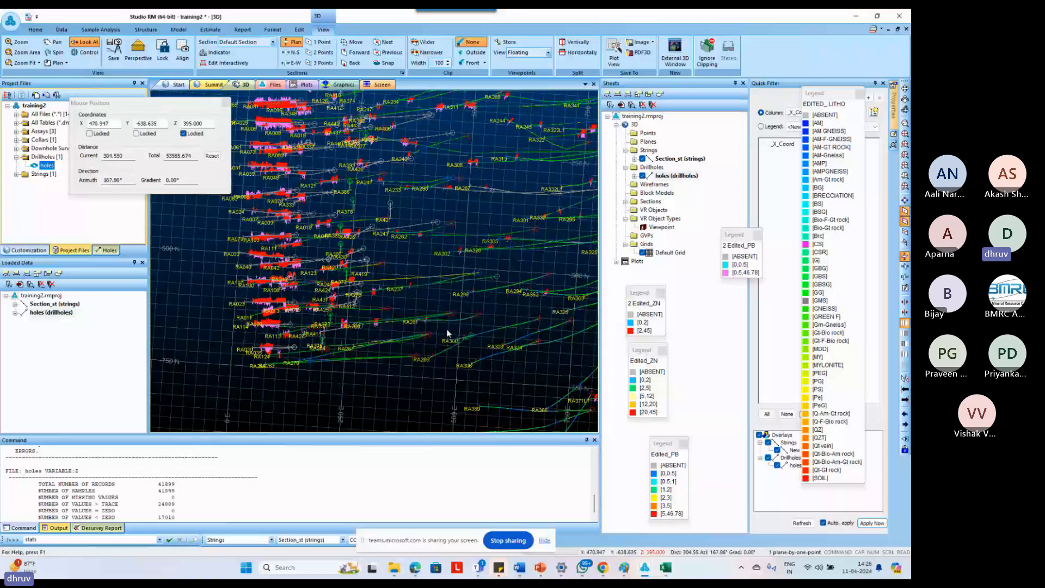
Unlock the mouse position's Z coordinate and close the Mouse Position readout.
{"action": "left_click", "coordinate": [184, 134]}
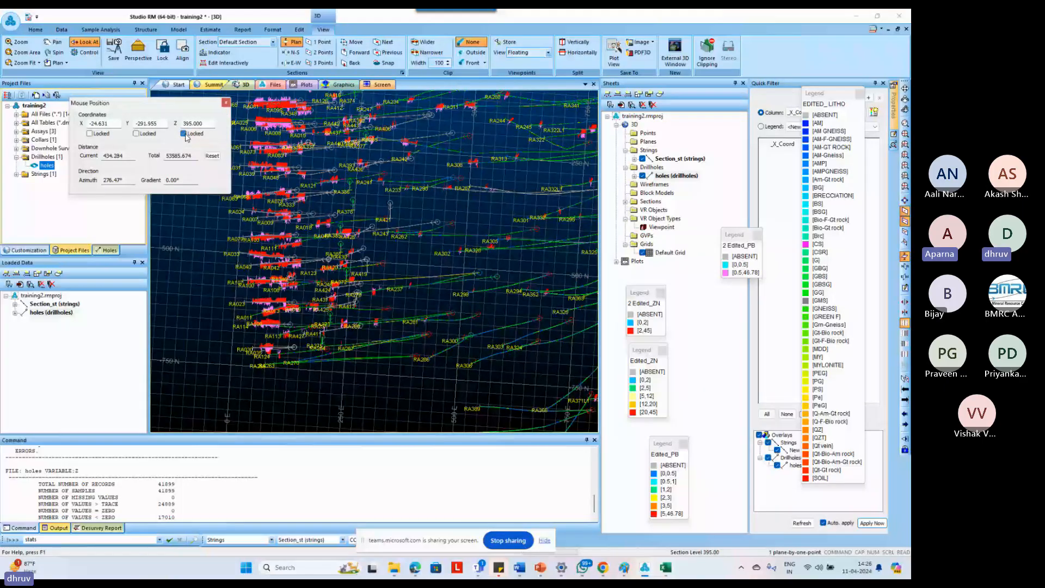
{"action": "left_click", "coordinate": [188, 137]}
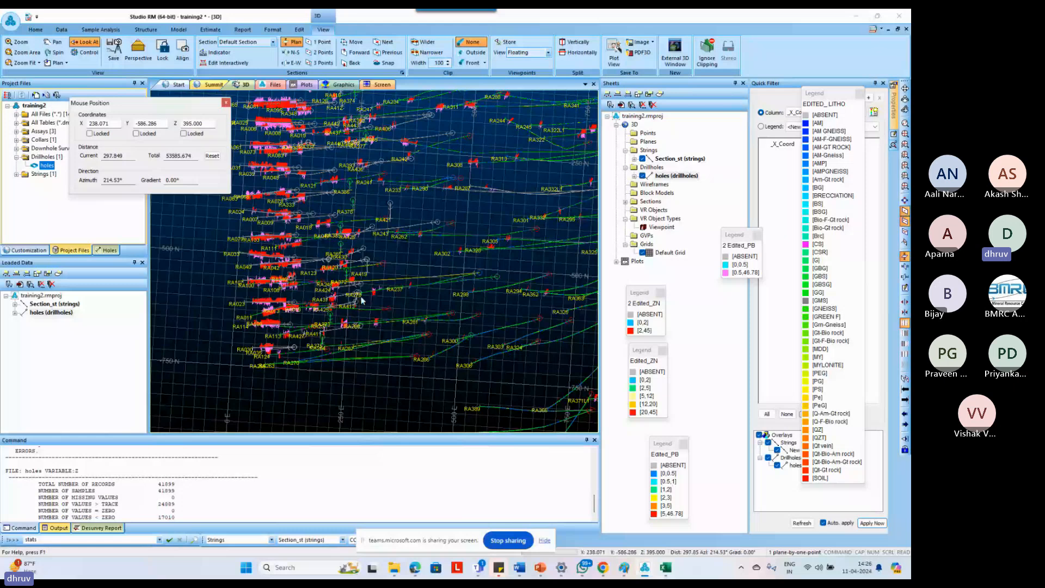
{"action": "left_click", "coordinate": [452, 292]}
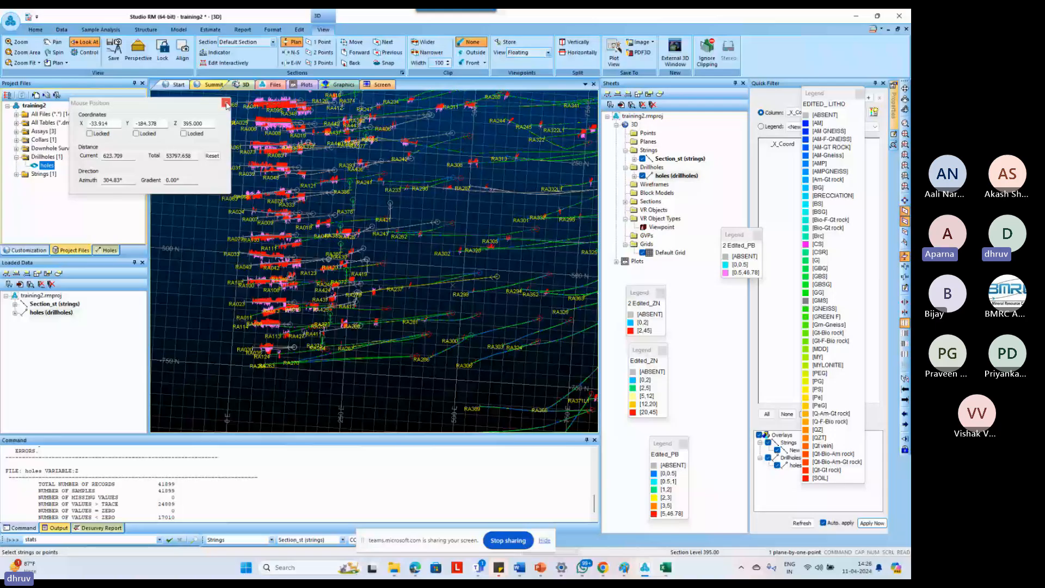
{"action": "left_click", "coordinate": [188, 66]}
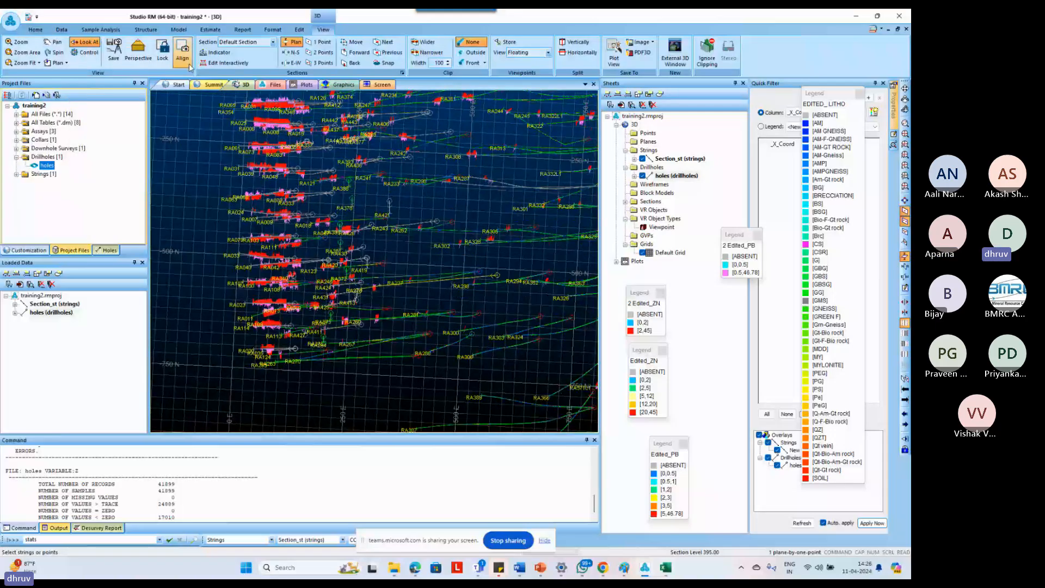
Align the view with the horizontal section plane and frame the southern drillhole rows.
{"action": "left_click", "coordinate": [189, 65]}
{"action": "scroll", "coordinate": [342, 334], "scroll_direction": "down", "scroll_amount": 1}
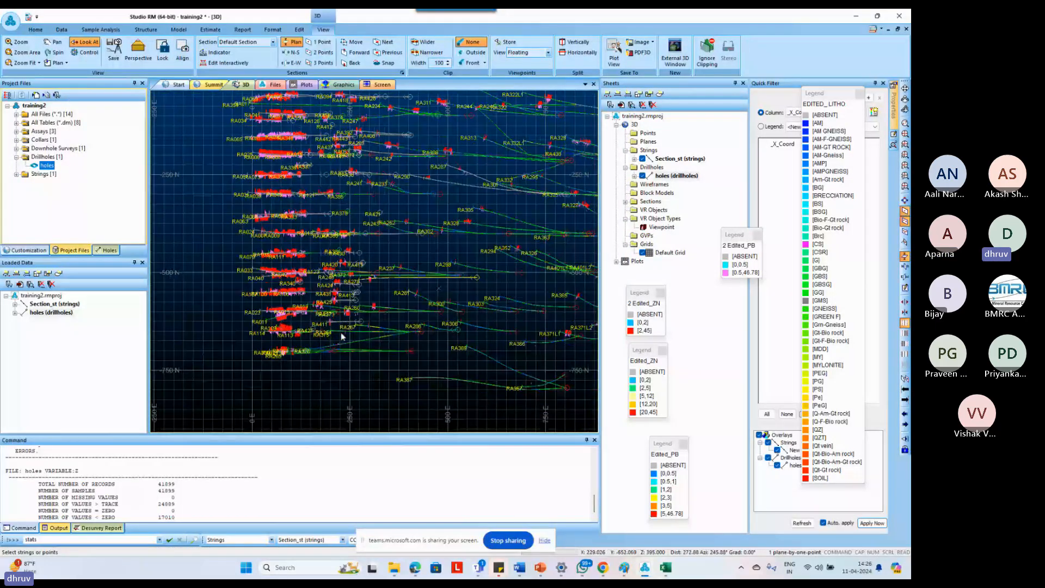
{"action": "scroll", "coordinate": [341, 333], "scroll_direction": "down", "scroll_amount": 1}
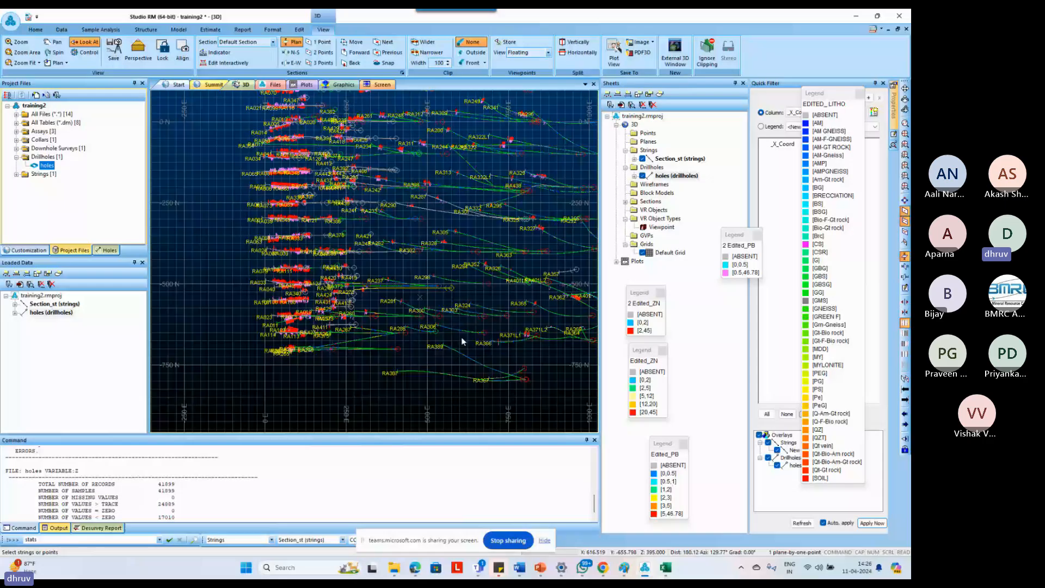
{"action": "scroll", "coordinate": [482, 332], "scroll_direction": "down", "scroll_amount": 1}
{"action": "scroll", "coordinate": [482, 332], "scroll_direction": "up", "scroll_amount": 2}
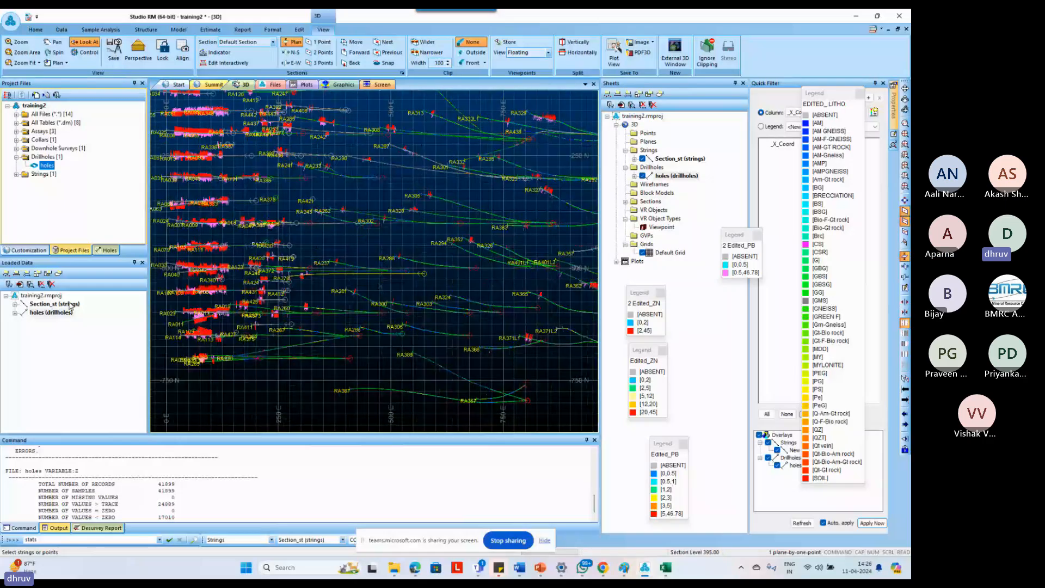
Start a new string in the Section_st strings object and set its colour to 54.
{"action": "left_click", "coordinate": [69, 305]}
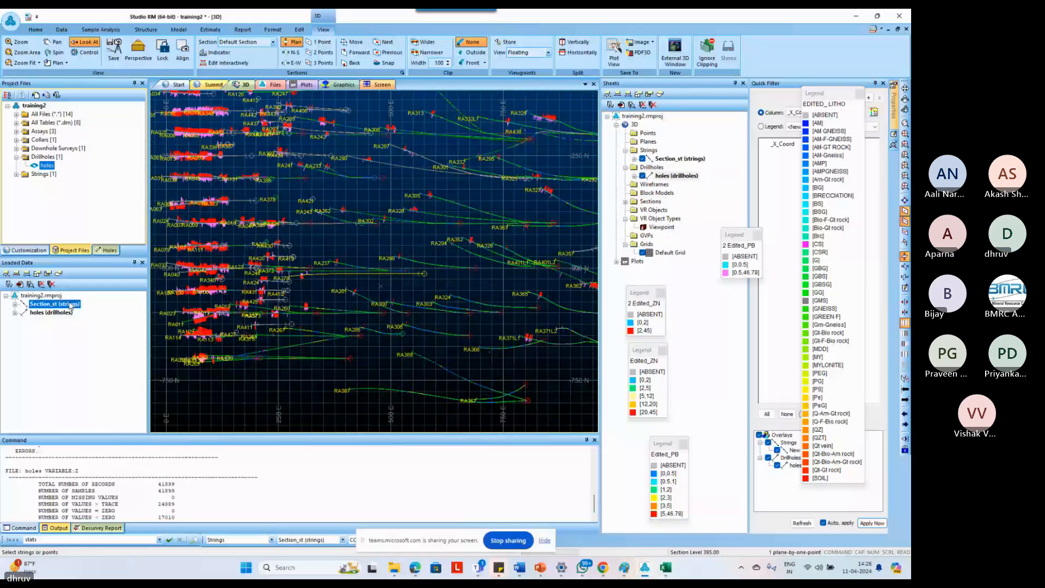
{"action": "left_click", "coordinate": [266, 389]}
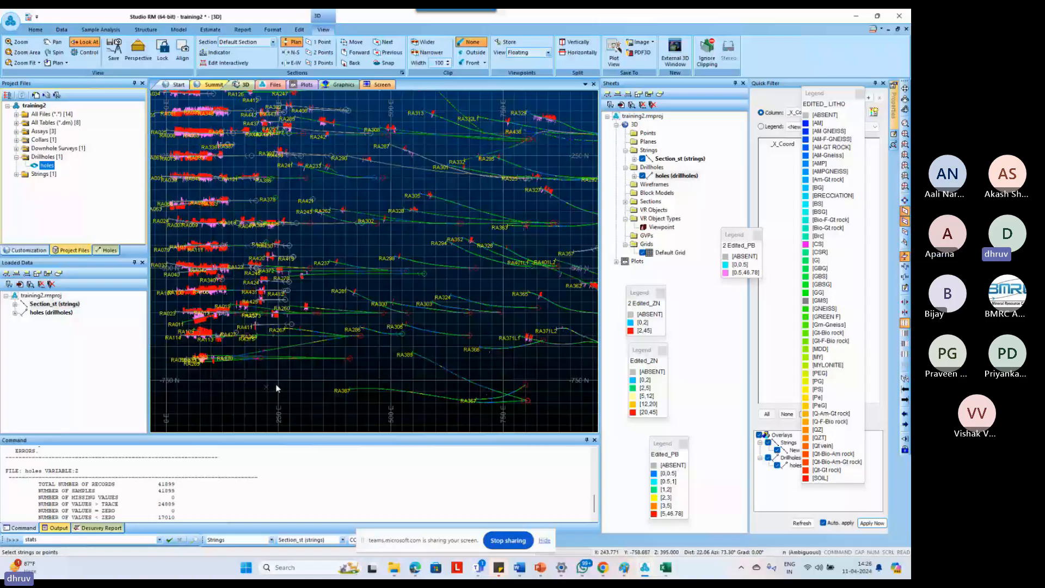
{"action": "key", "text": "n"}
{"action": "key", "text": "s"}
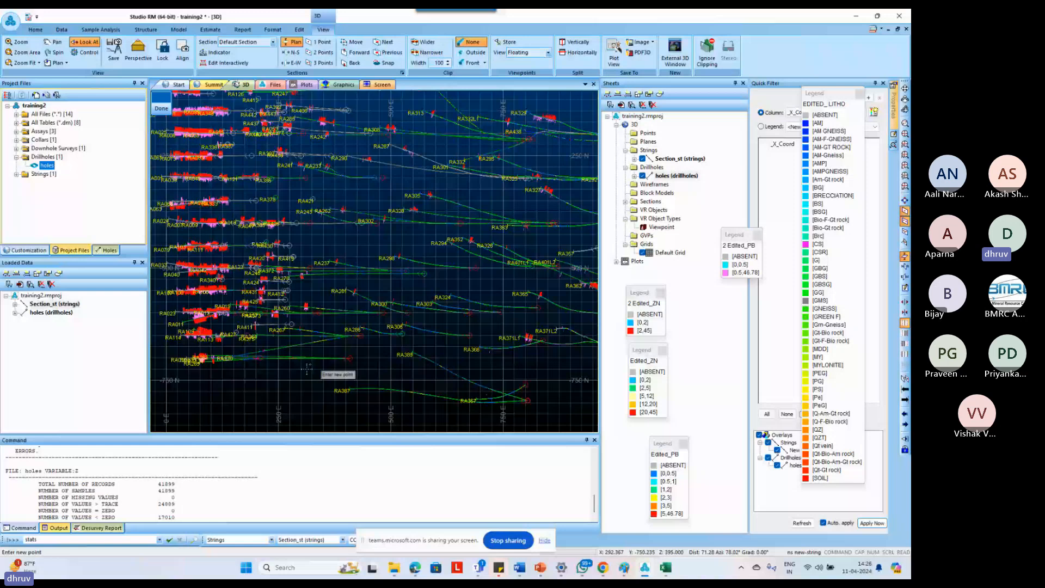
{"action": "scroll", "coordinate": [307, 369], "scroll_direction": "down", "scroll_amount": 1}
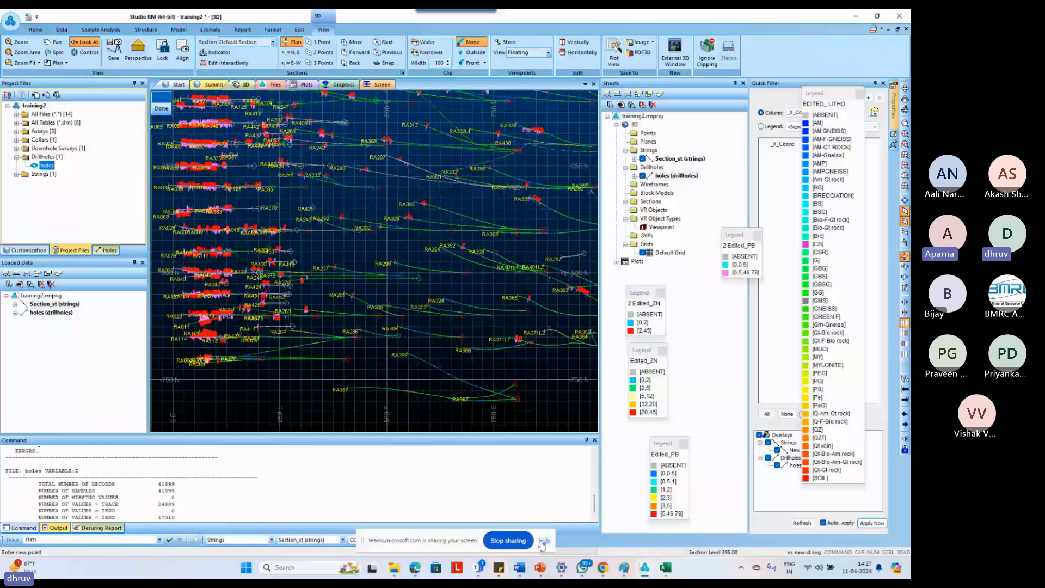
{"action": "left_click", "coordinate": [544, 540]}
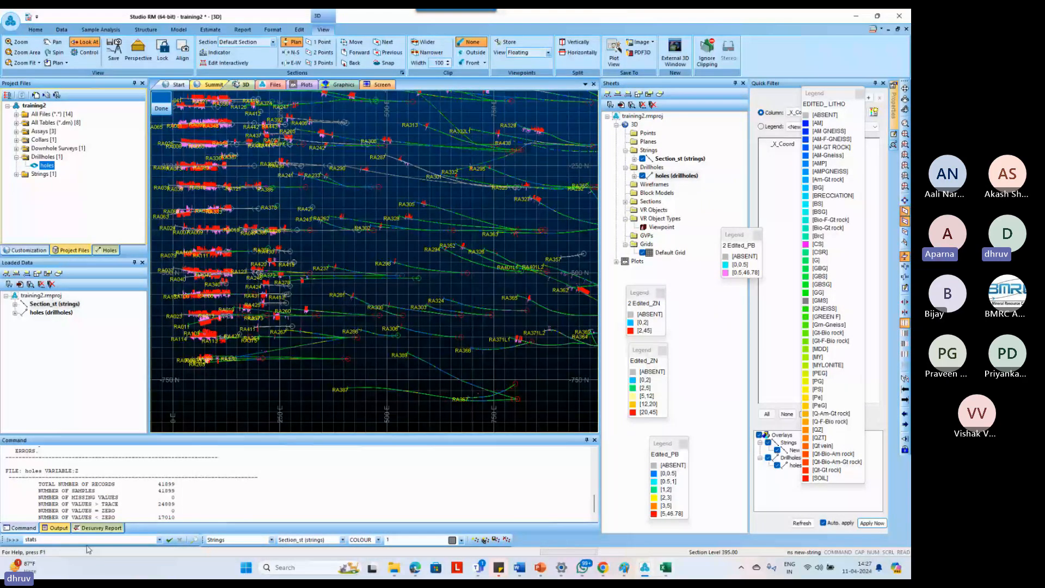
{"action": "left_click", "coordinate": [271, 540]}
{"action": "left_click", "coordinate": [272, 540]}
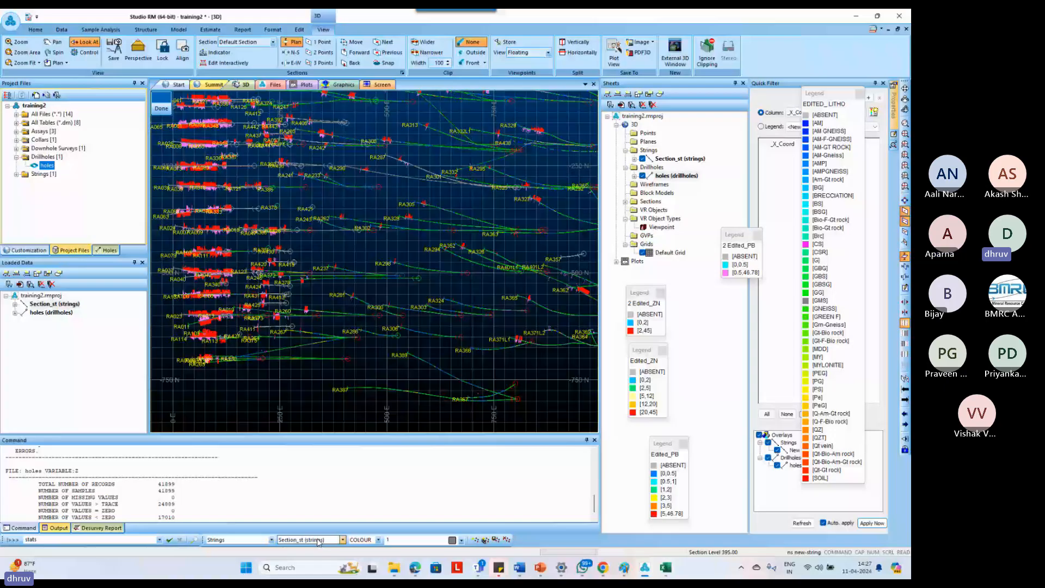
{"action": "left_click", "coordinate": [461, 541]}
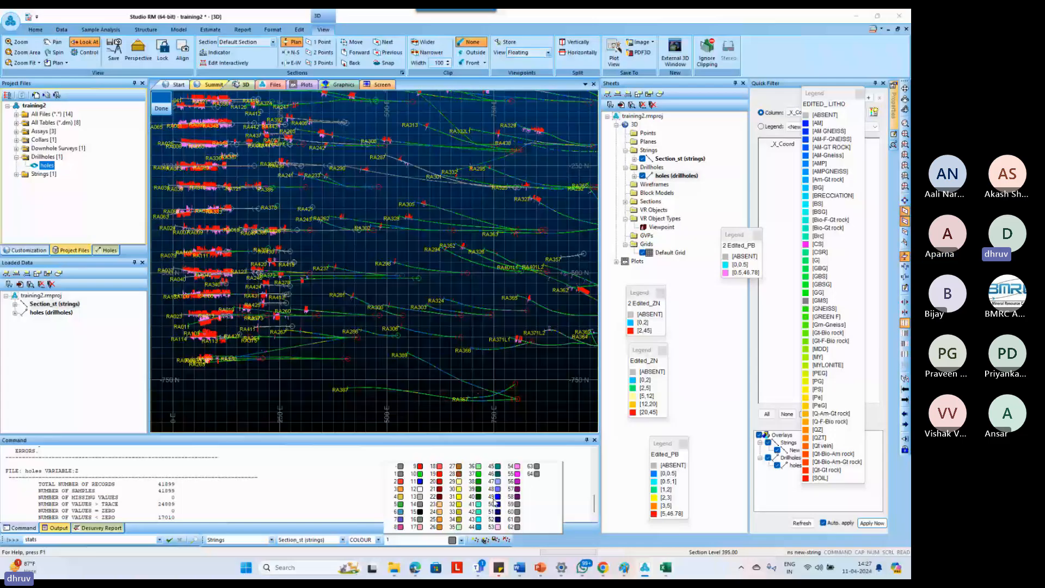
{"action": "left_click", "coordinate": [517, 467]}
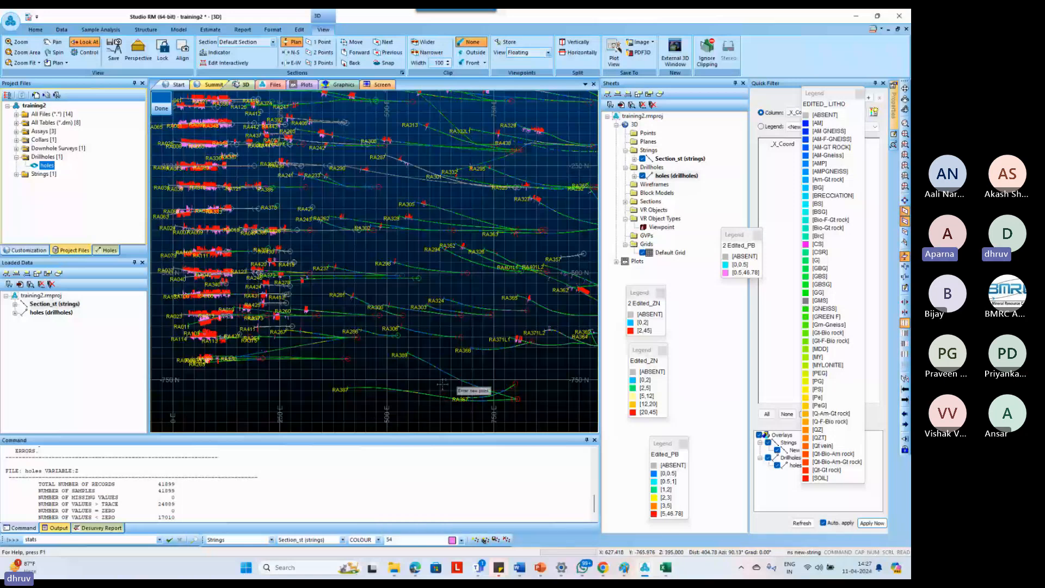
Digitise a horizontal section string along the southern drillhole row near Y -701, from about X -75 to X 1502.
{"action": "scroll", "coordinate": [278, 366], "scroll_direction": "up", "scroll_amount": 3}
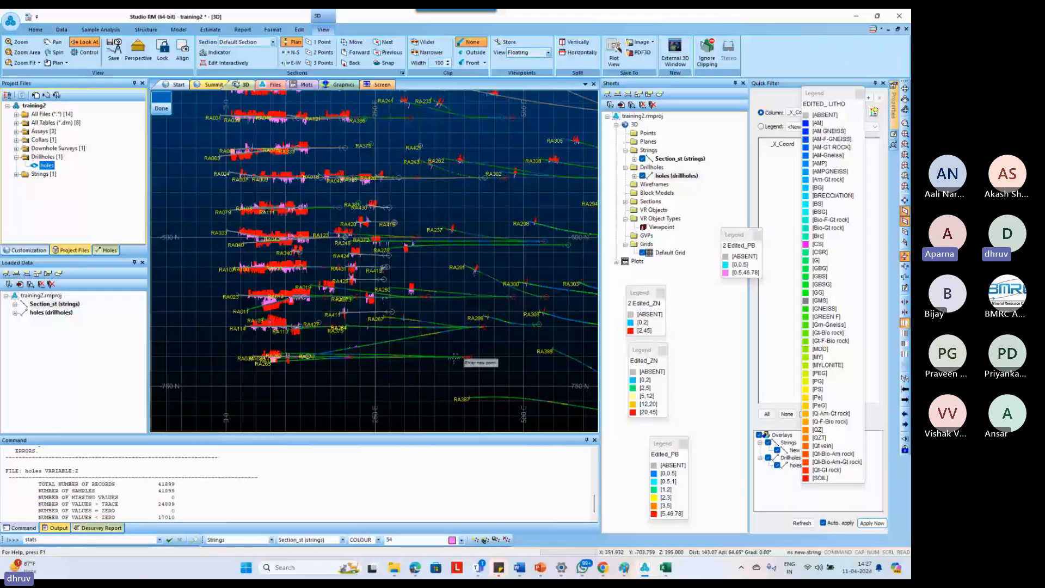
{"action": "scroll", "coordinate": [226, 358], "scroll_direction": "down", "scroll_amount": 2}
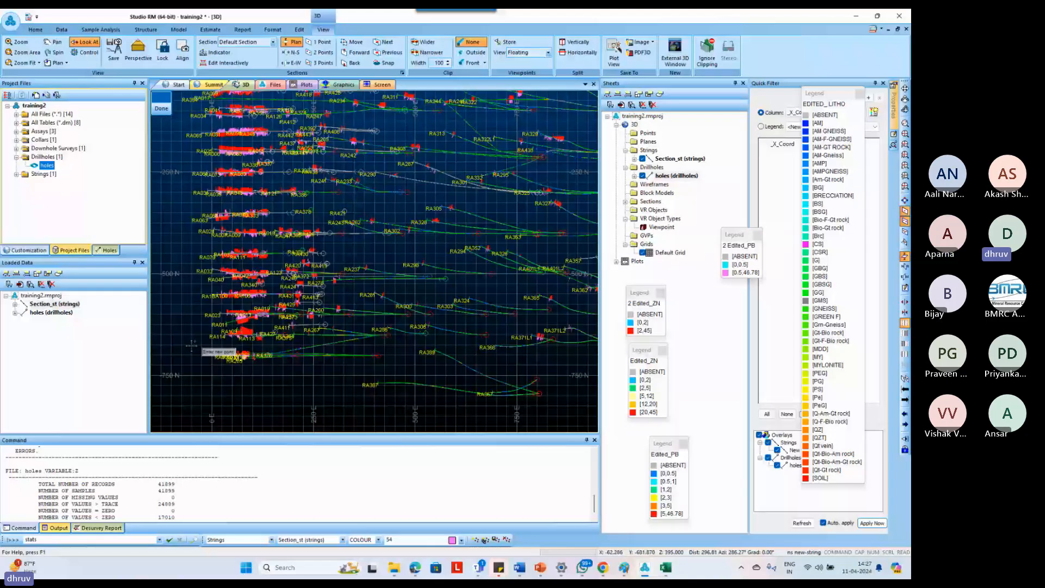
{"action": "scroll", "coordinate": [207, 347], "scroll_direction": "down", "scroll_amount": 2}
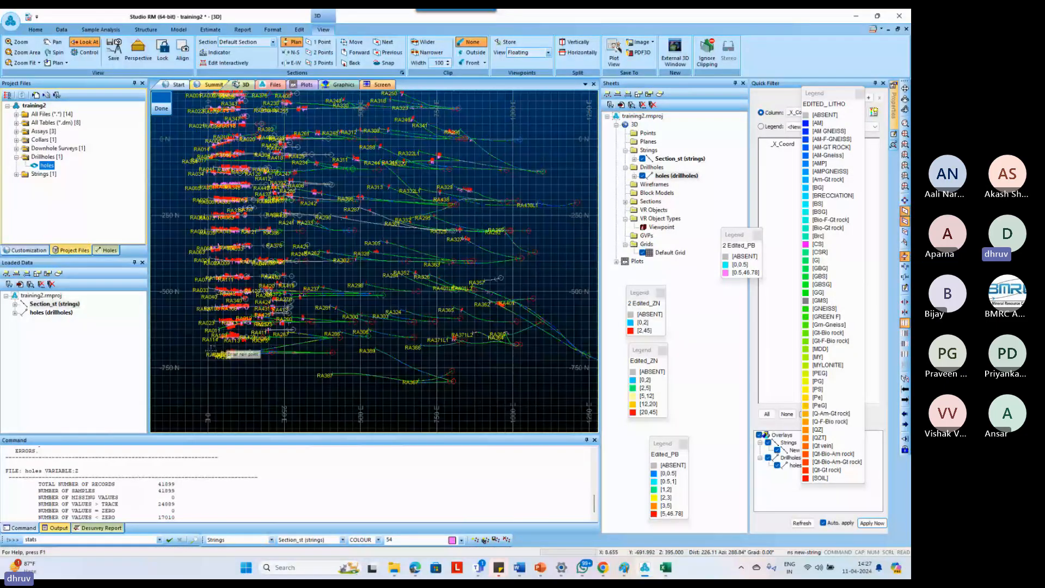
{"action": "scroll", "coordinate": [214, 353], "scroll_direction": "down", "scroll_amount": 2}
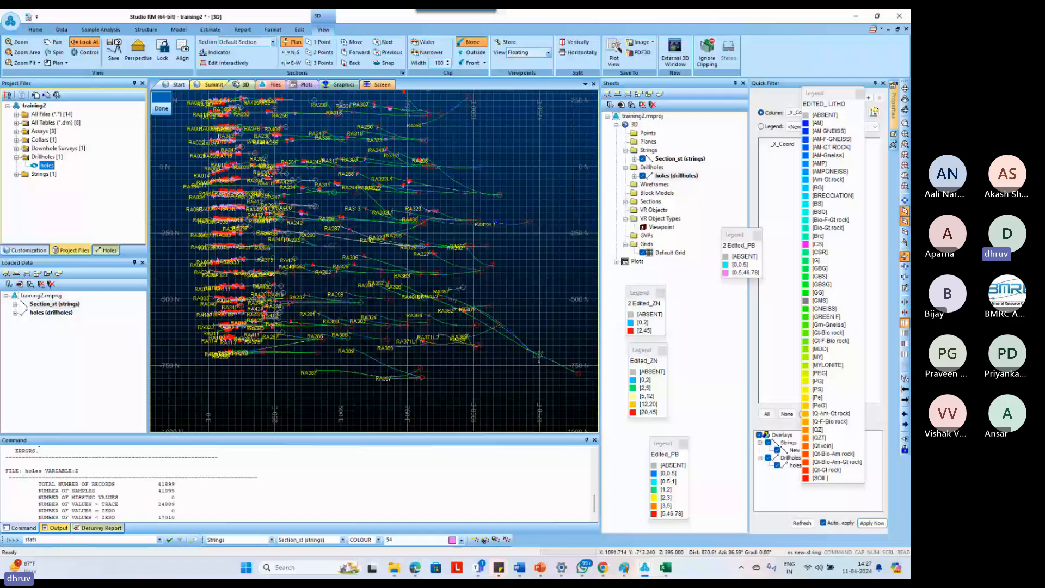
{"action": "scroll", "coordinate": [200, 350], "scroll_direction": "up", "scroll_amount": 2}
{"action": "scroll", "coordinate": [200, 350], "scroll_direction": "up", "scroll_amount": 3}
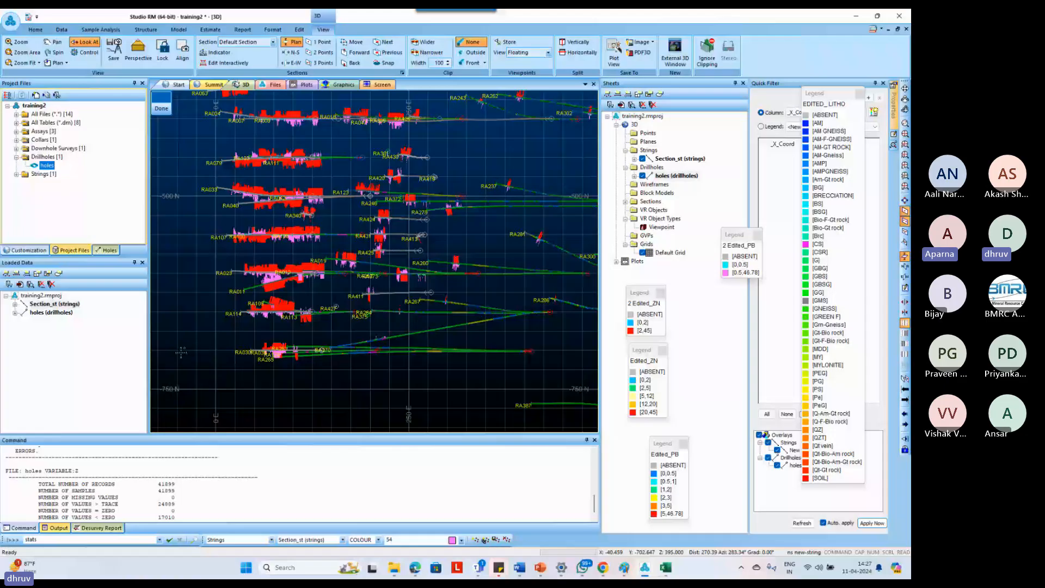
{"action": "left_click", "coordinate": [159, 350]}
{"action": "scroll", "coordinate": [178, 355], "scroll_direction": "down", "scroll_amount": 1}
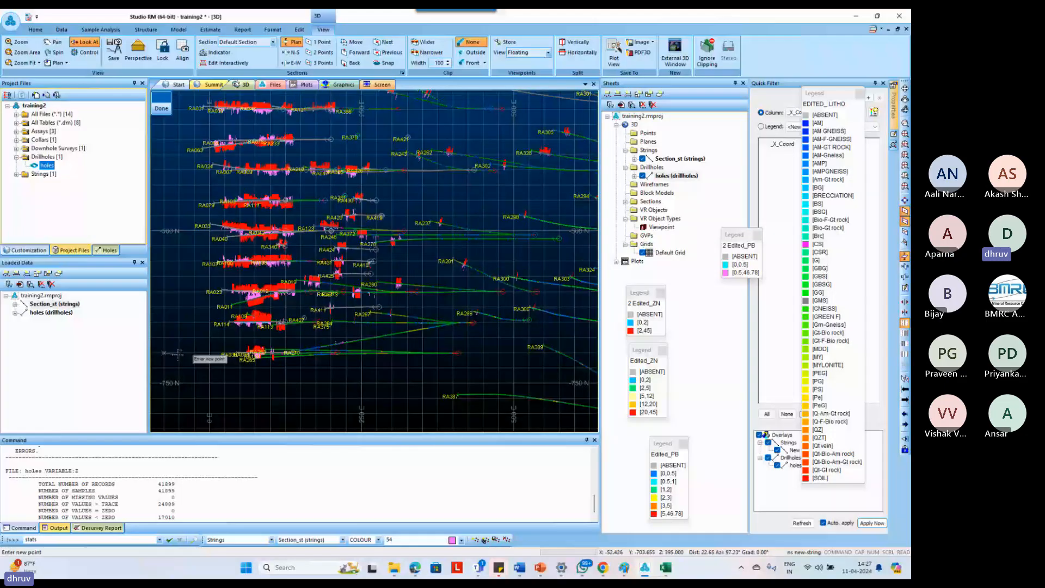
{"action": "scroll", "coordinate": [178, 355], "scroll_direction": "down", "scroll_amount": 2}
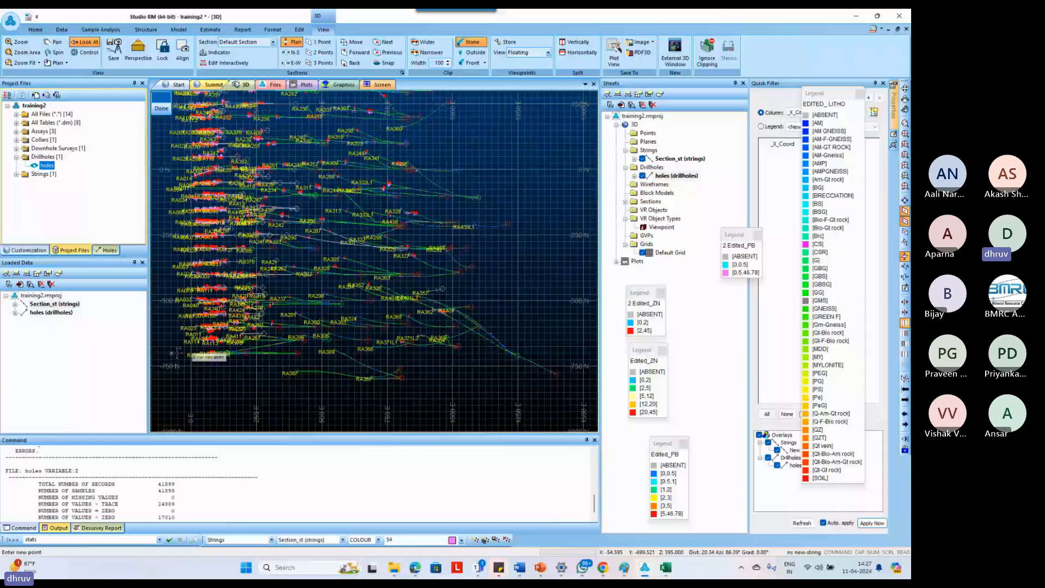
{"action": "scroll", "coordinate": [178, 354], "scroll_direction": "down", "scroll_amount": 1}
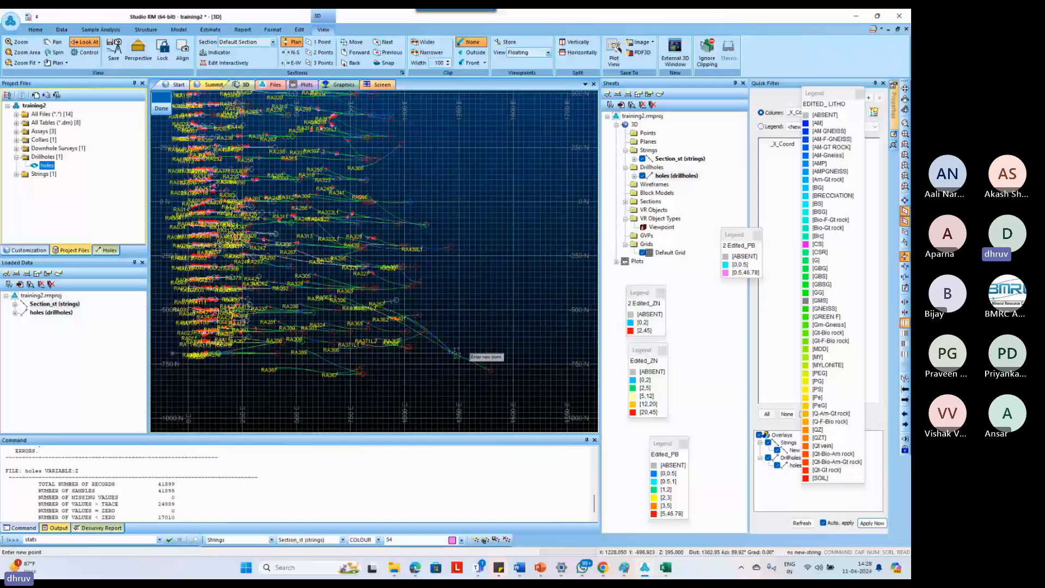
{"action": "left_click", "coordinate": [513, 353]}
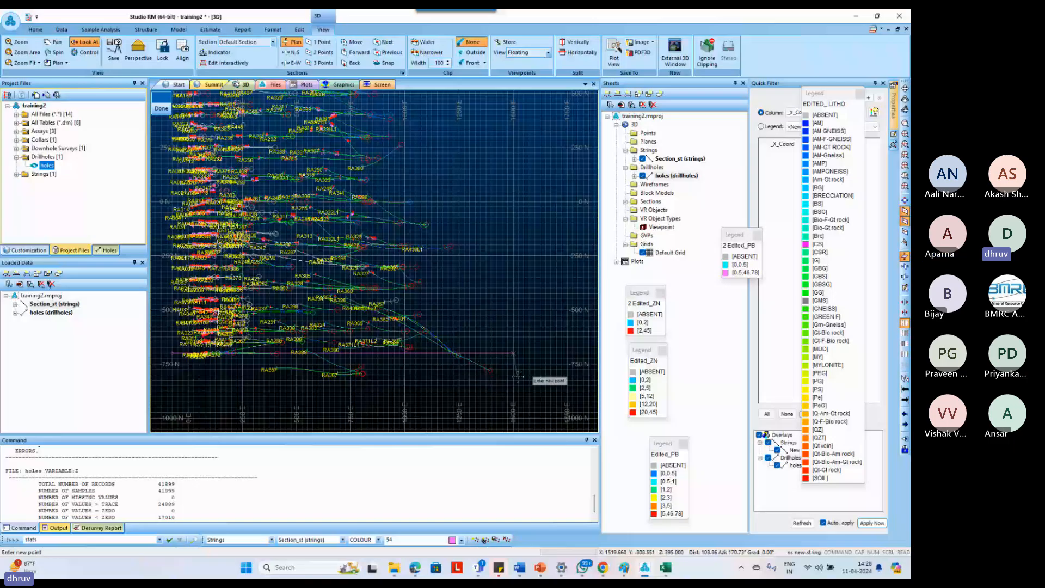
{"action": "key", "text": "Escape"}
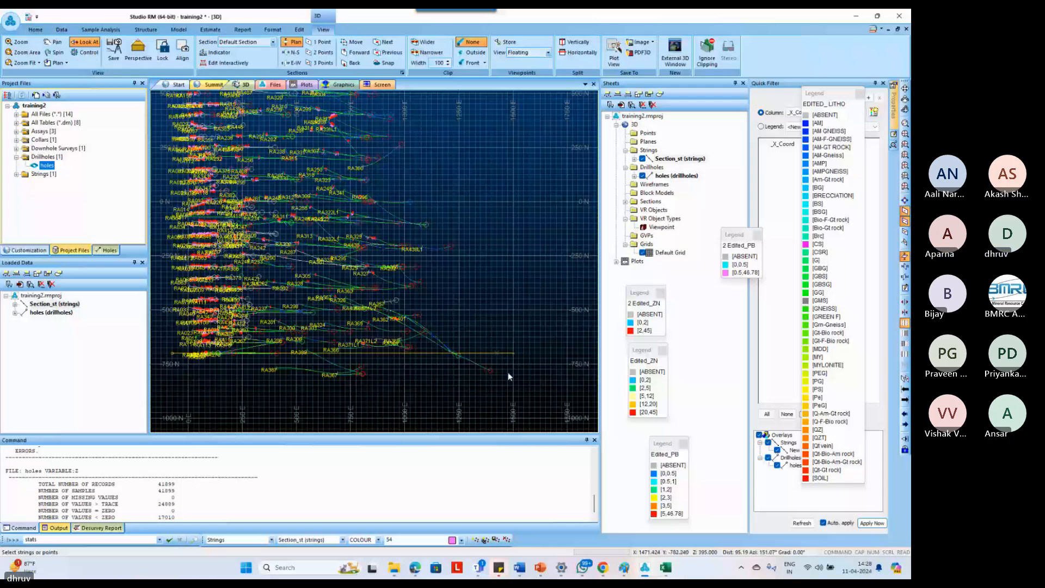
Annotate all lines of the Default Grid at 25-unit fixed intervals instead of major lines only.
{"action": "scroll", "coordinate": [508, 373], "scroll_direction": "down", "scroll_amount": 1}
{"action": "scroll", "coordinate": [271, 374], "scroll_direction": "up", "scroll_amount": 2}
{"action": "scroll", "coordinate": [270, 373], "scroll_direction": "down", "scroll_amount": 1}
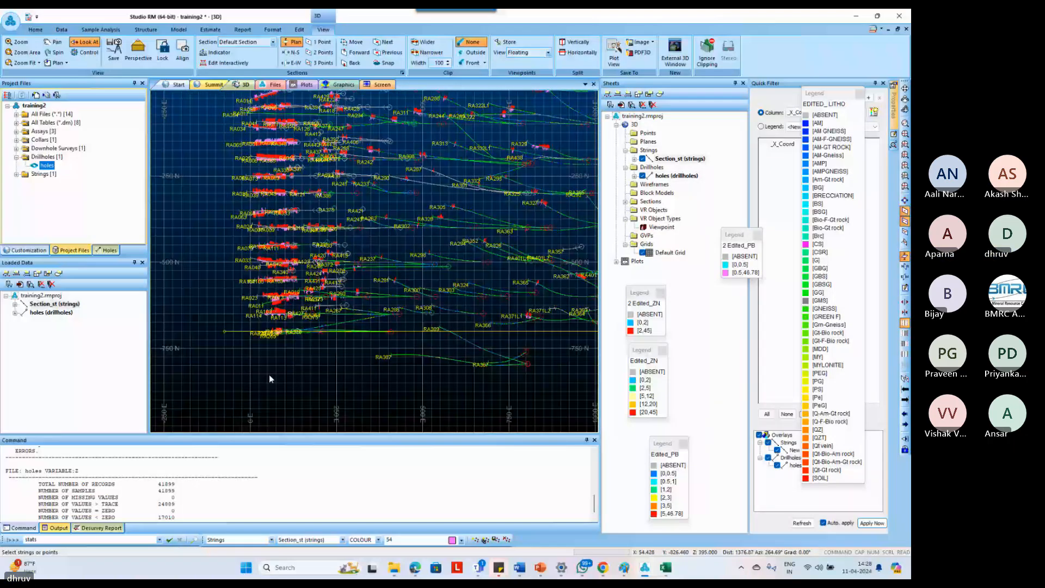
{"action": "scroll", "coordinate": [269, 374], "scroll_direction": "down", "scroll_amount": 2}
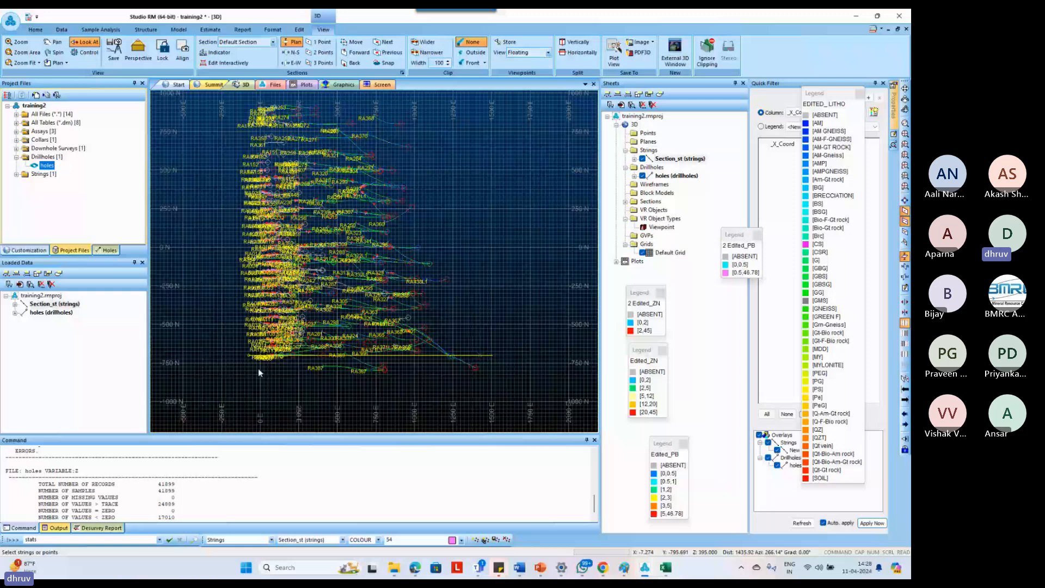
{"action": "scroll", "coordinate": [258, 368], "scroll_direction": "up", "scroll_amount": 3}
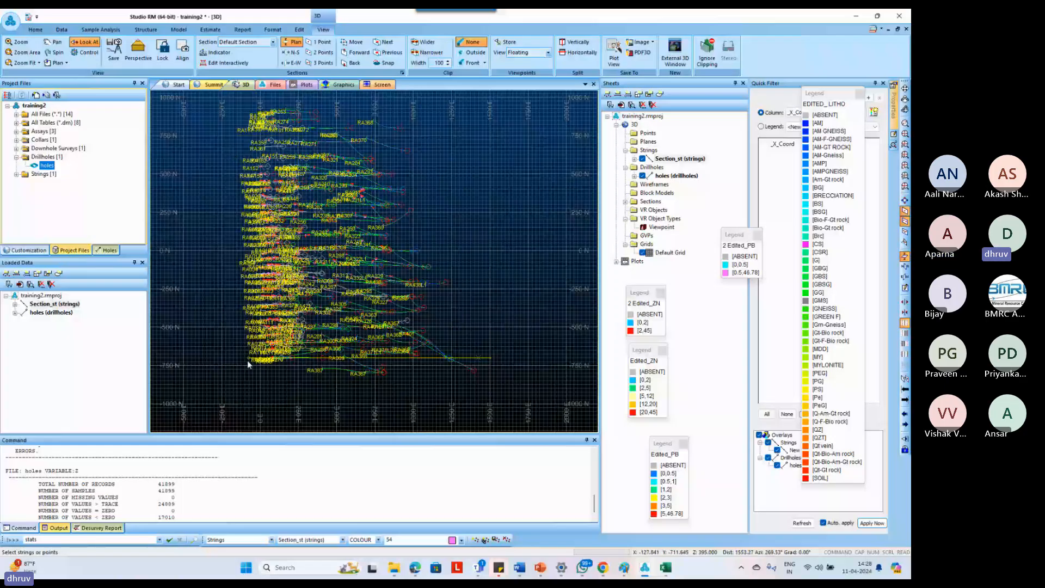
{"action": "scroll", "coordinate": [247, 361], "scroll_direction": "up", "scroll_amount": 1}
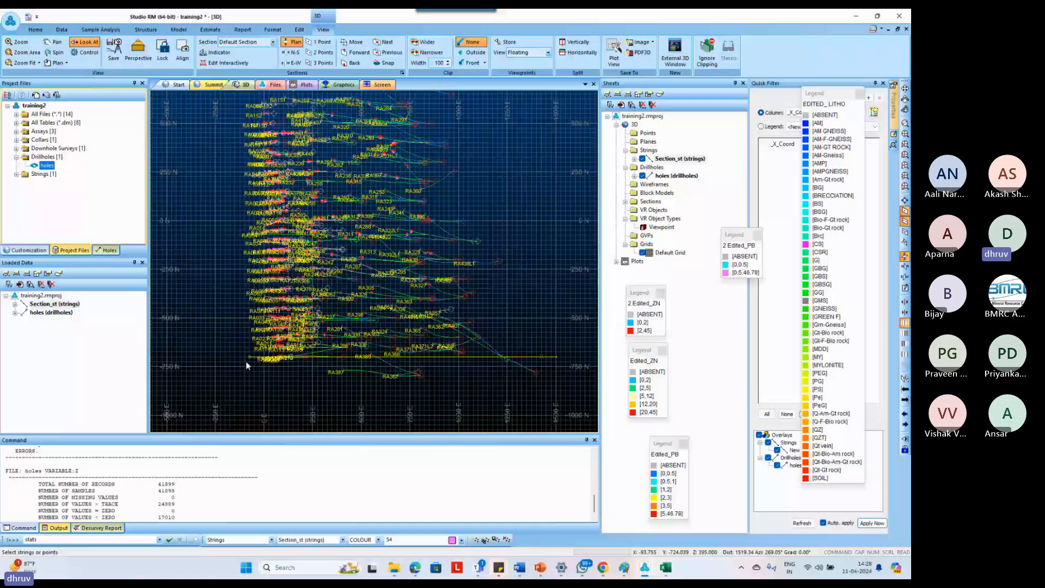
{"action": "scroll", "coordinate": [246, 361], "scroll_direction": "up", "scroll_amount": 4}
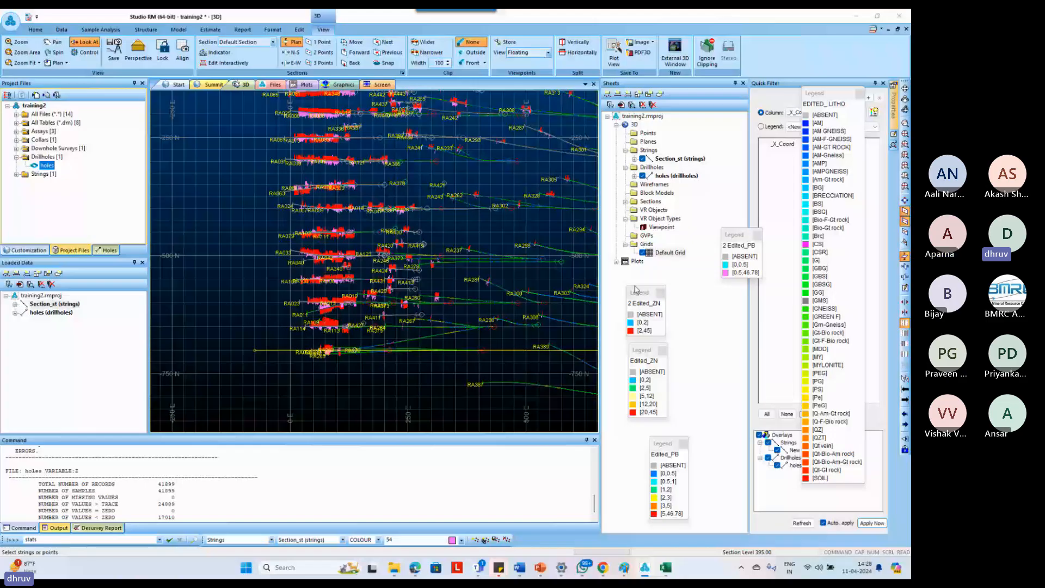
{"action": "double_click", "coordinate": [670, 253]}
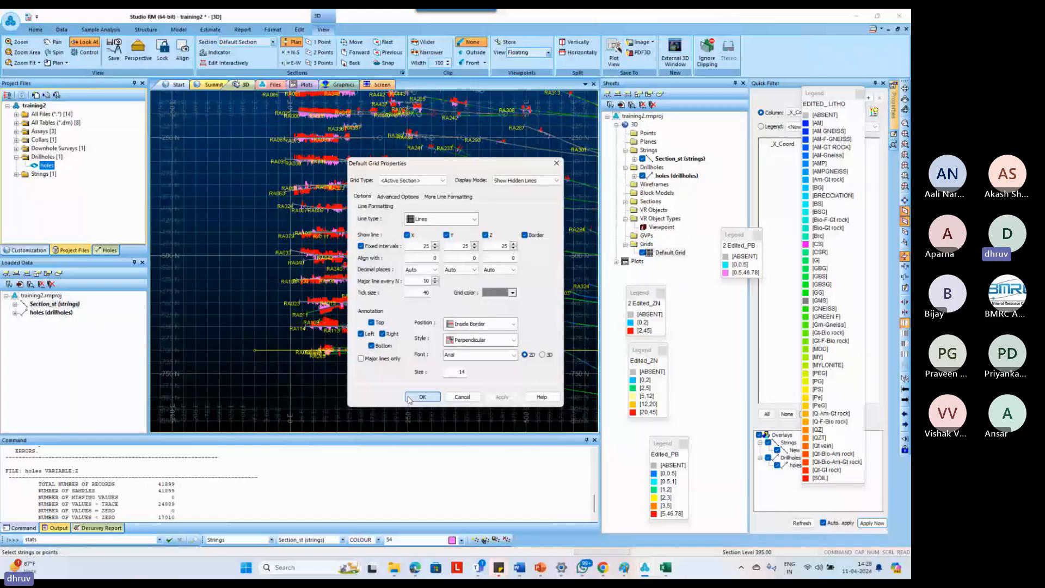
{"action": "left_click", "coordinate": [422, 397]}
Move the section string's western end point further west to about X -100, keeping the string horizontal.
{"action": "scroll", "coordinate": [266, 417], "scroll_direction": "up", "scroll_amount": 1}
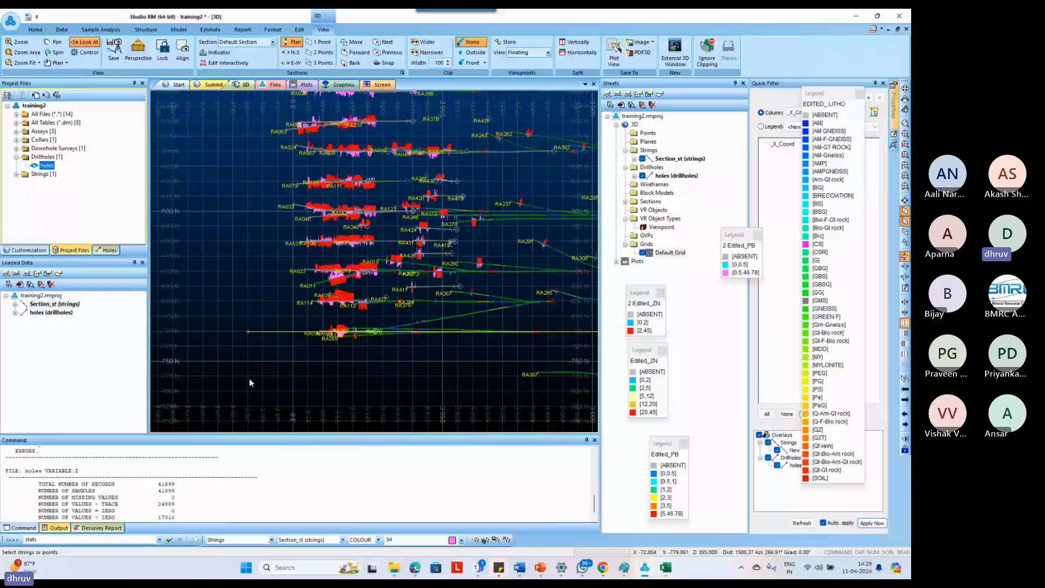
{"action": "scroll", "coordinate": [256, 342], "scroll_direction": "down", "scroll_amount": 1}
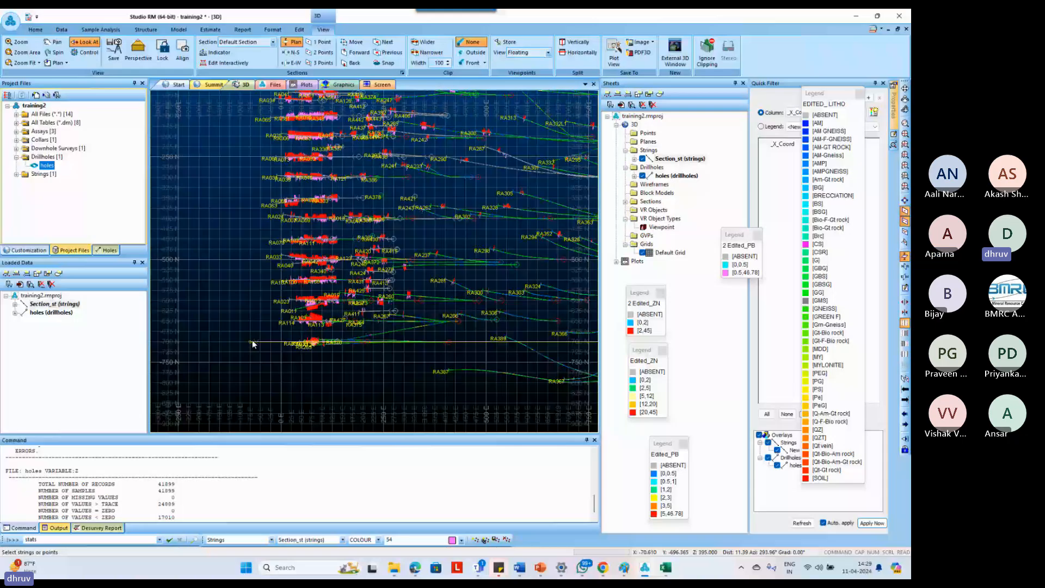
{"action": "key", "text": "m"}
{"action": "key", "text": "p"}
{"action": "key", "text": "o"}
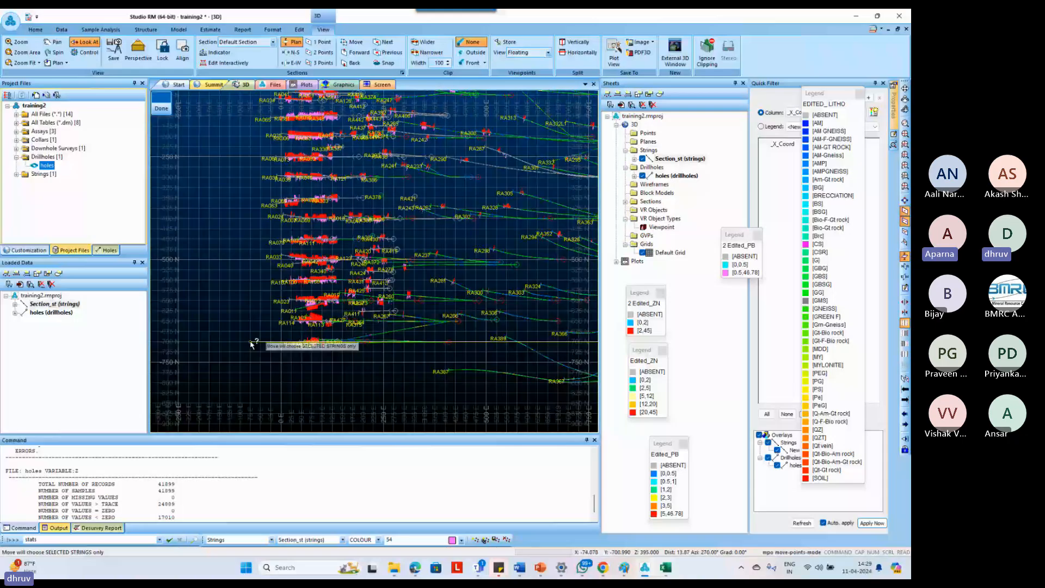
{"action": "left_click_drag", "start_coordinate": [252, 344], "coordinate": [239, 342]}
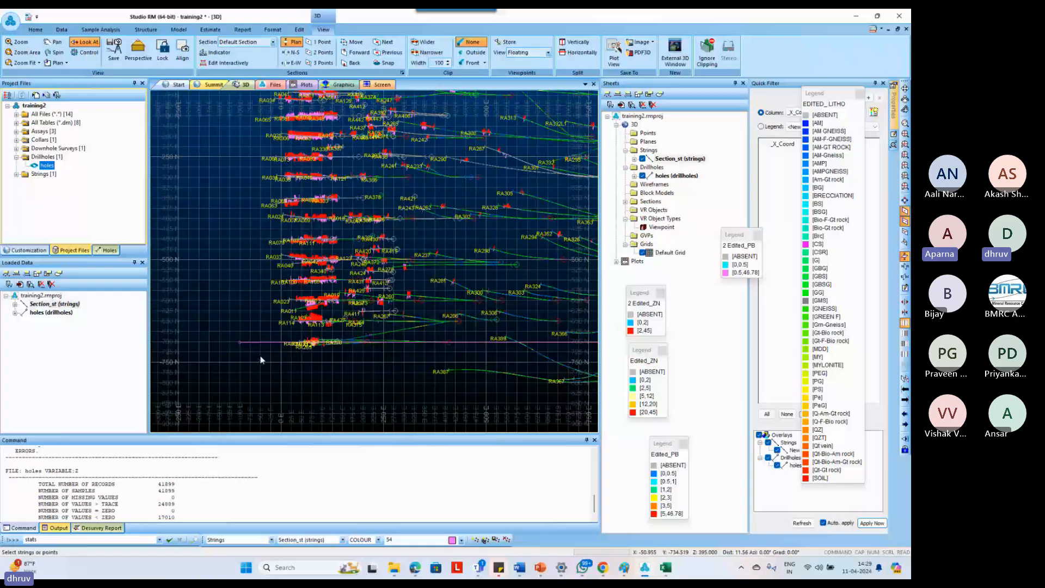
Examine the section string's extent and elevation against the drillholes in 3D and in plan.
{"action": "scroll", "coordinate": [257, 366], "scroll_direction": "down", "scroll_amount": 3}
{"action": "scroll", "coordinate": [256, 365], "scroll_direction": "down", "scroll_amount": 1}
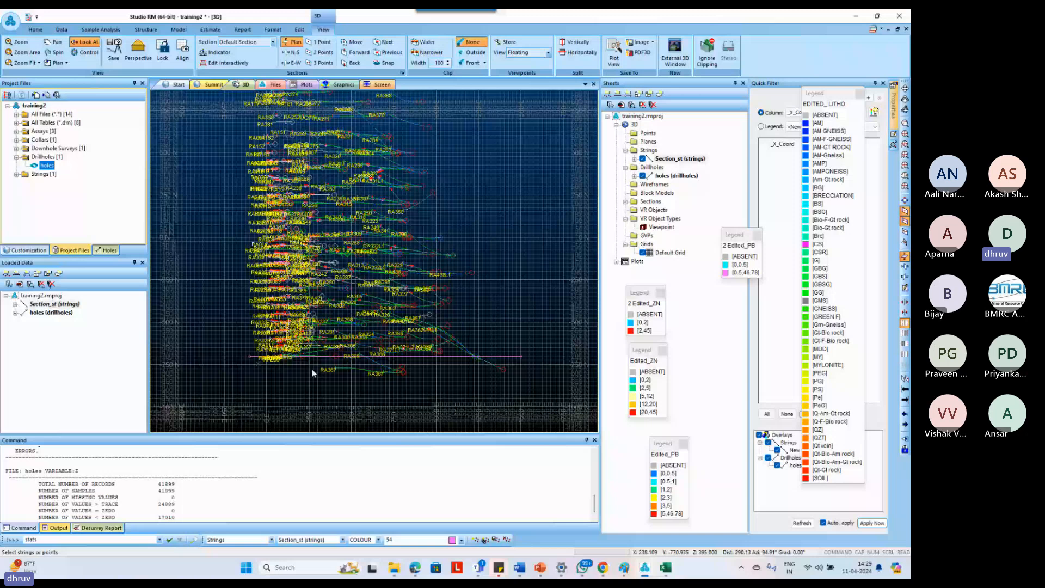
{"action": "left_click_drag", "start_coordinate": [313, 372], "coordinate": [319, 287]}
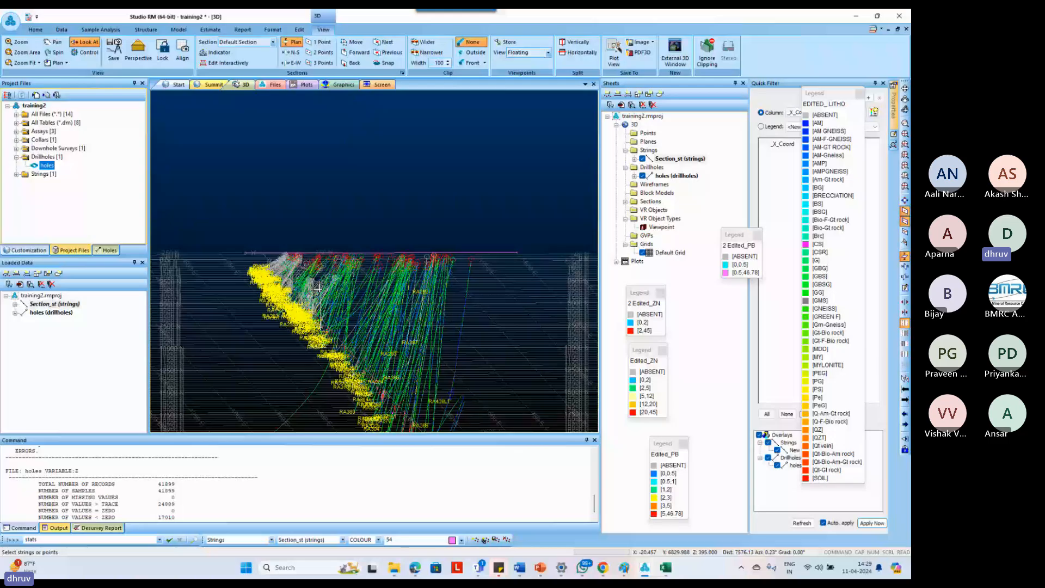
{"action": "left_click_drag", "start_coordinate": [318, 288], "coordinate": [323, 319]}
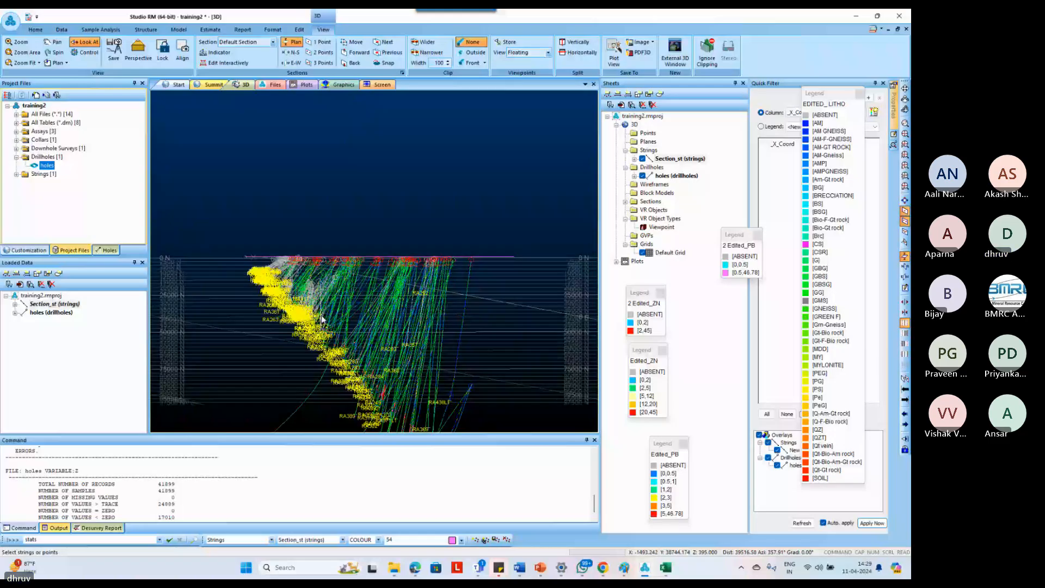
{"action": "left_click_drag", "start_coordinate": [322, 319], "coordinate": [413, 364]}
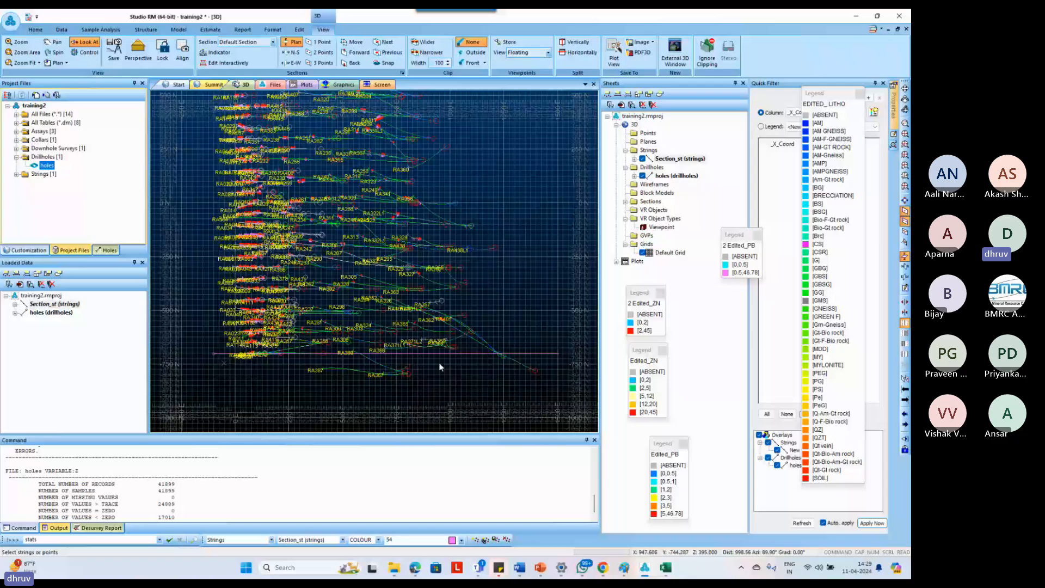
{"action": "scroll", "coordinate": [439, 363], "scroll_direction": "up", "scroll_amount": 2}
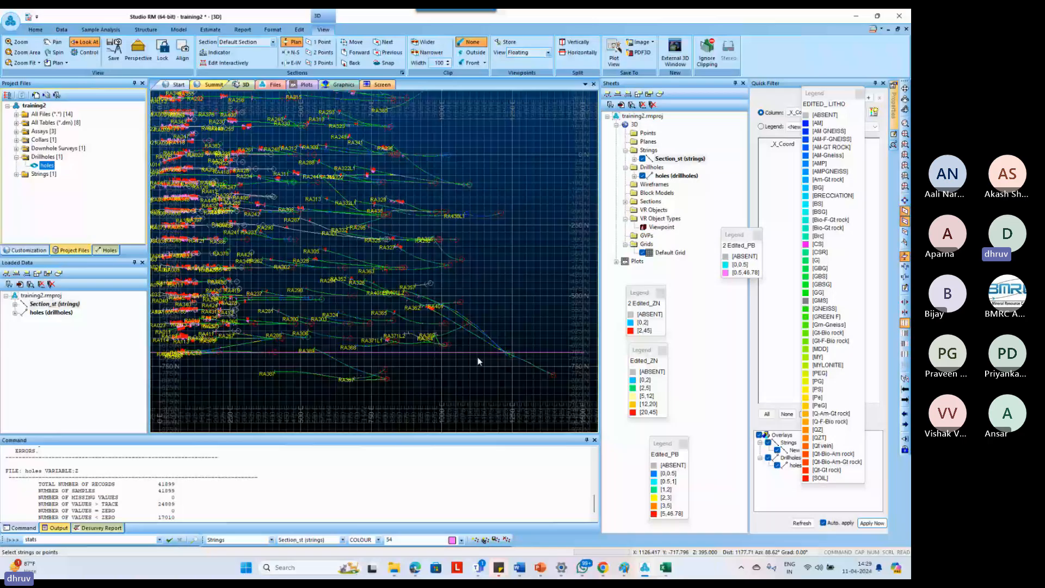
{"action": "scroll", "coordinate": [479, 361], "scroll_direction": "down", "scroll_amount": 1}
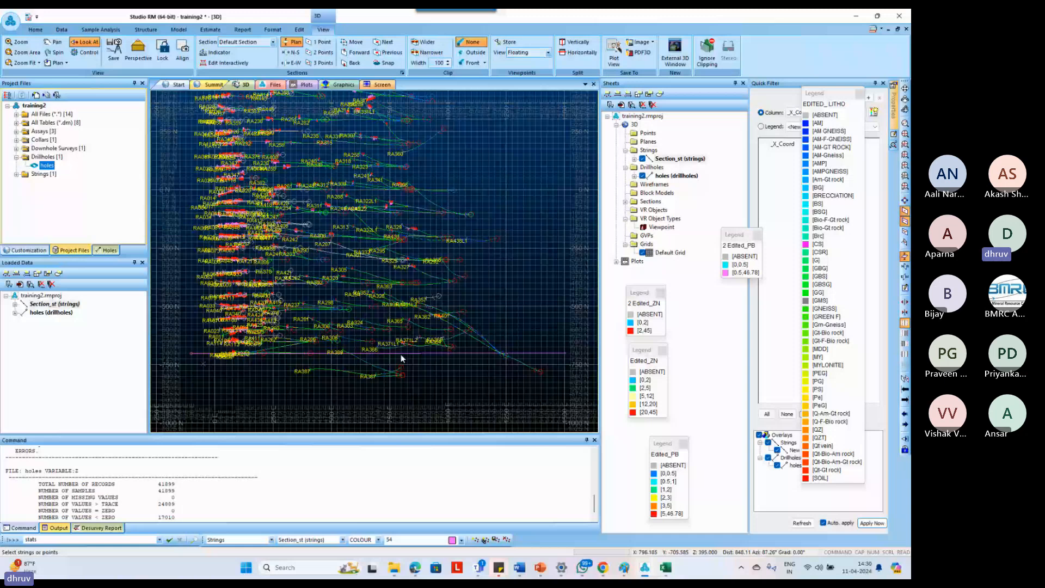
Set the BLOCKID attribute of the southern section string to 1.
{"action": "left_click", "coordinate": [401, 355]}
{"action": "type", "text": "eat edit-attributes"}
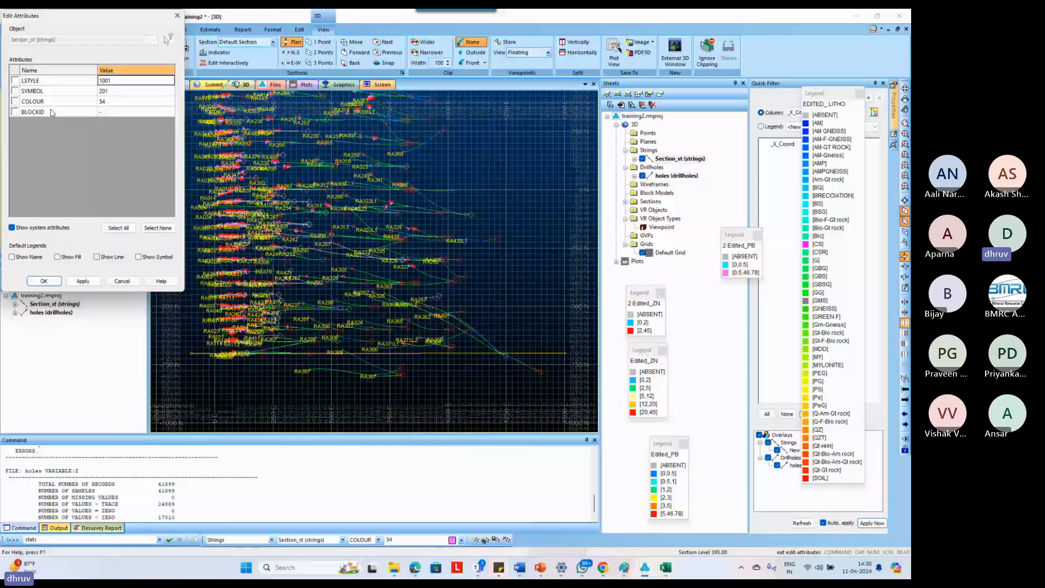
{"action": "left_click", "coordinate": [51, 112]}
{"action": "left_click", "coordinate": [14, 112]}
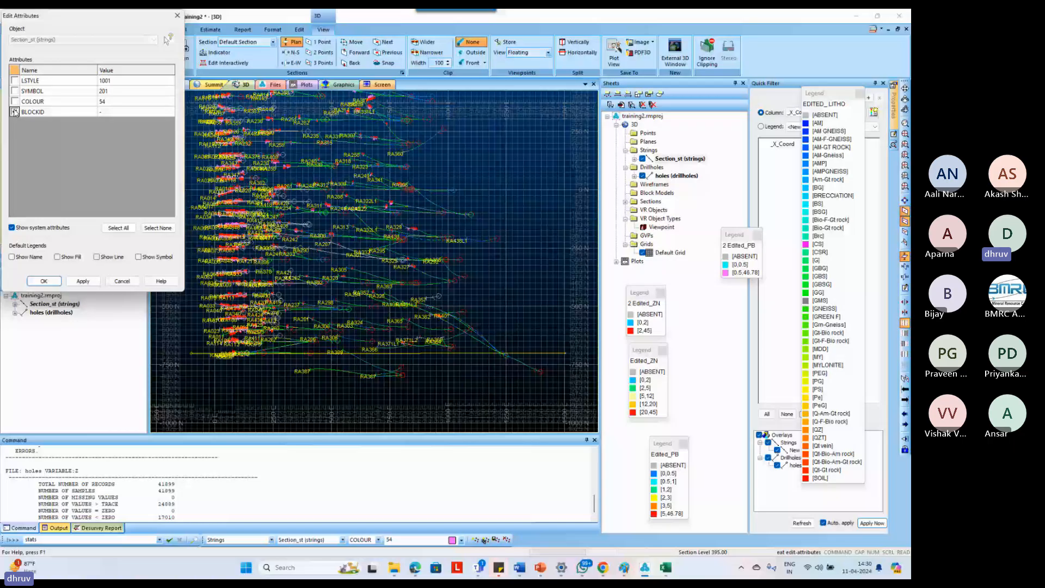
{"action": "left_click", "coordinate": [101, 113]}
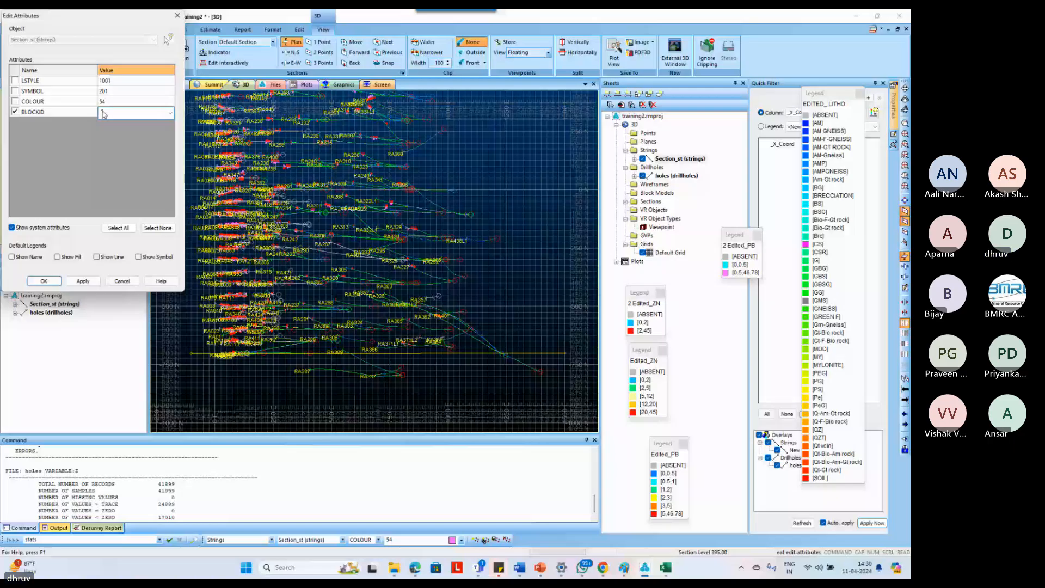
{"action": "type", "text": "1"}
{"action": "key", "text": "Return"}
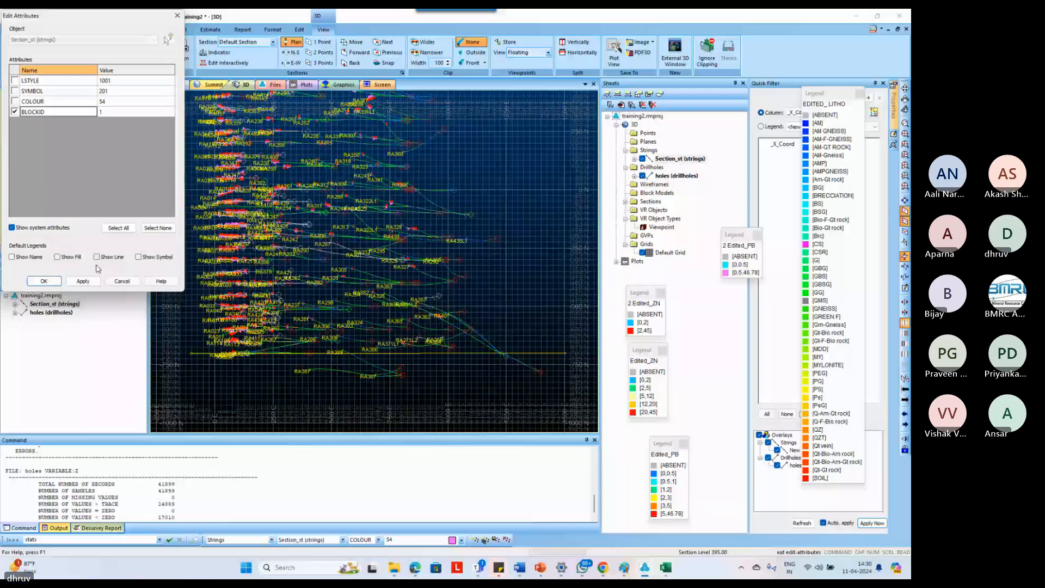
{"action": "left_click", "coordinate": [83, 281]}
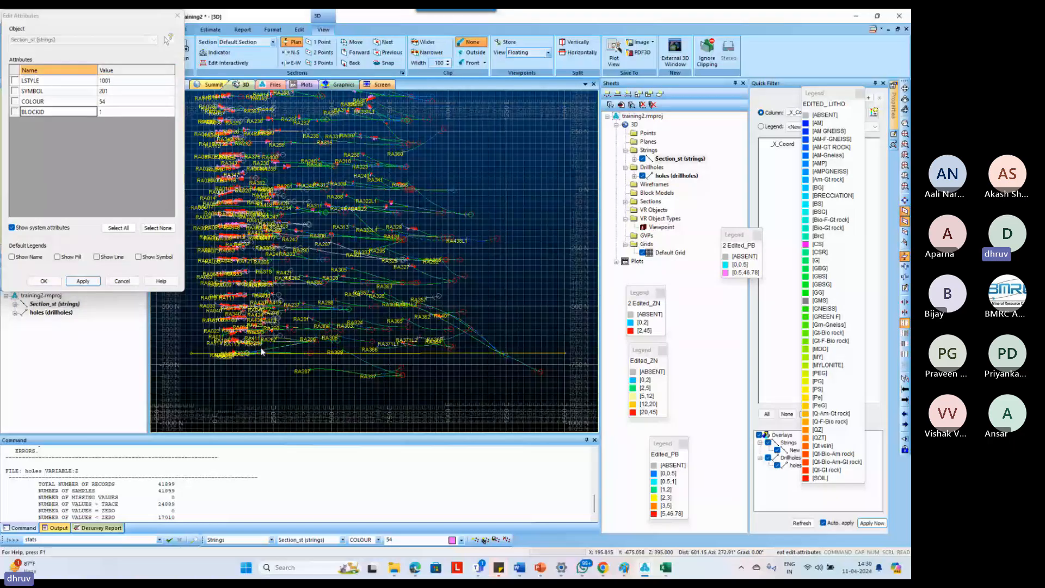
{"action": "left_click", "coordinate": [83, 281]}
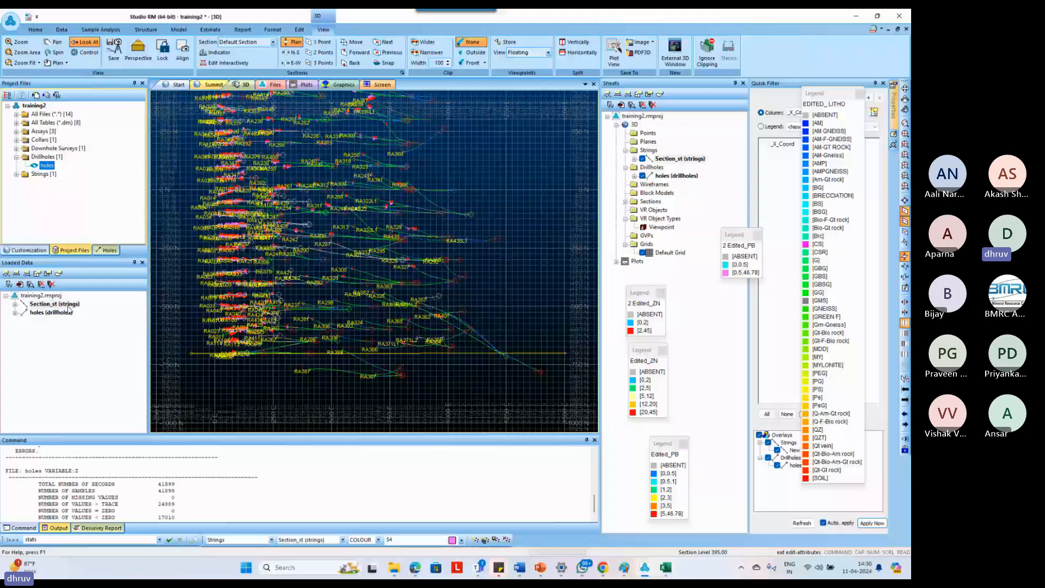
Open the Section_st strings file as a table to check the stored section string records.
{"action": "left_click", "coordinate": [40, 199]}
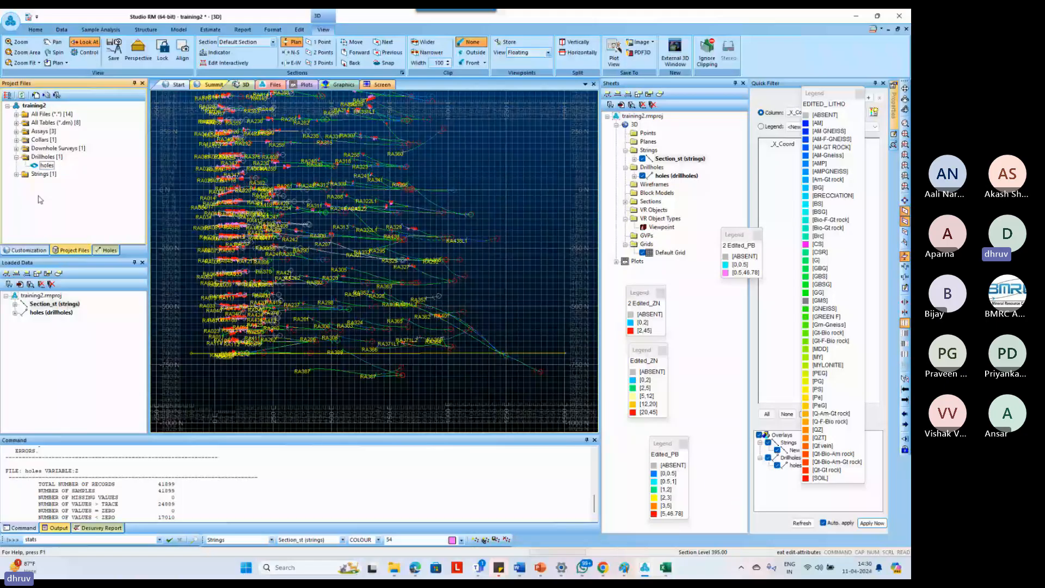
{"action": "double_click", "coordinate": [23, 175]}
{"action": "double_click", "coordinate": [52, 182]}
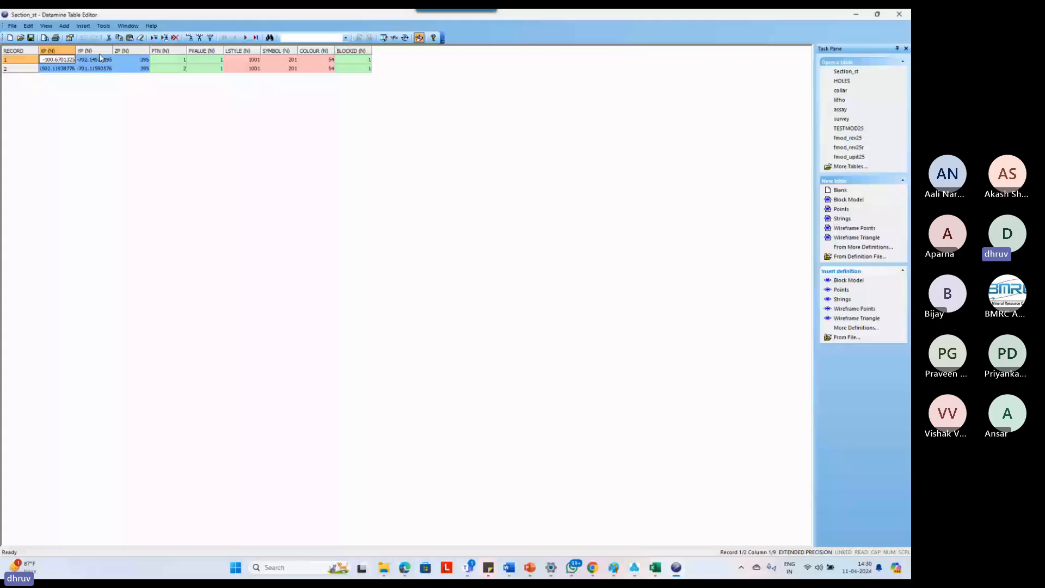
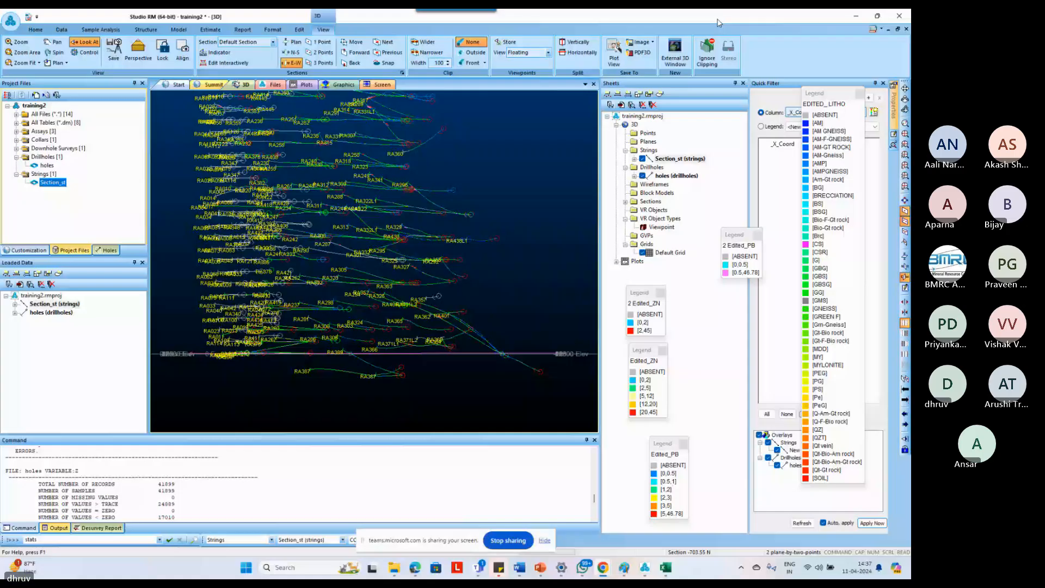
{"action": "left_click_drag", "start_coordinate": [717, 23], "coordinate": [630, 165]}
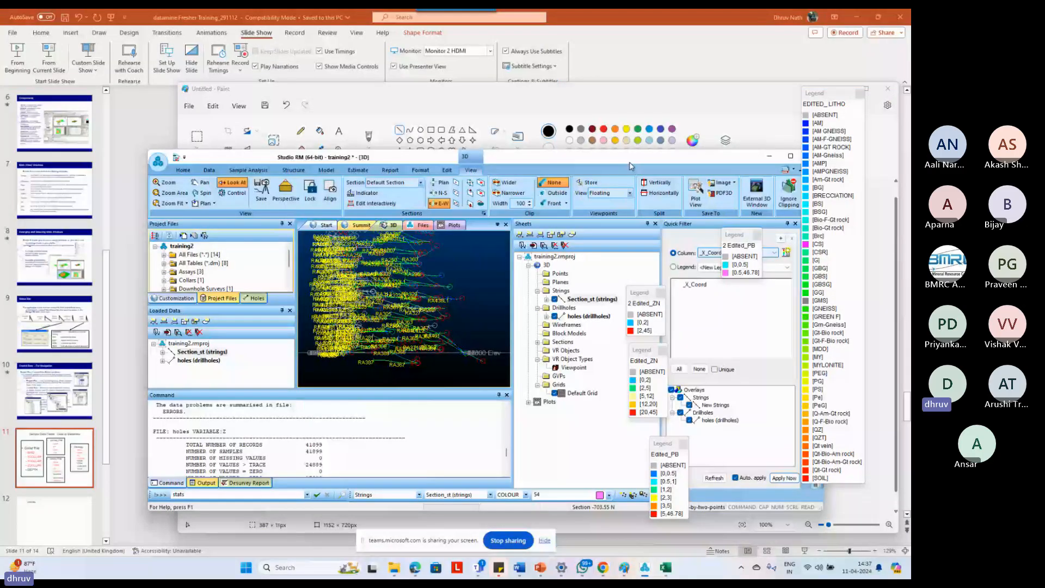
{"action": "double_click", "coordinate": [631, 166]}
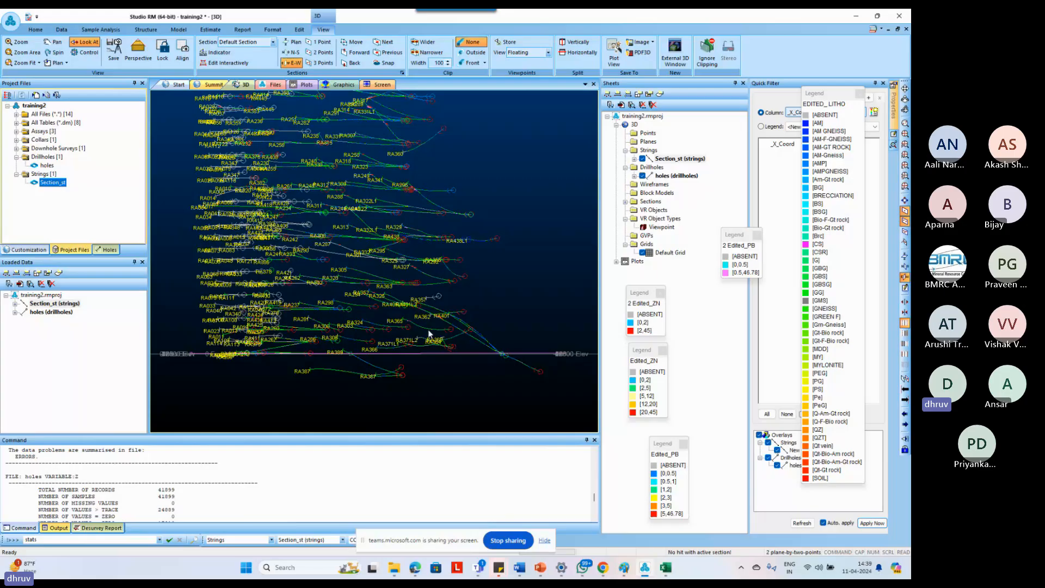
Review the section string's BLOCKID attribute and its point records in the Section_st table.
{"action": "scroll", "coordinate": [361, 358], "scroll_direction": "up", "scroll_amount": 2}
{"action": "scroll", "coordinate": [278, 365], "scroll_direction": "up", "scroll_amount": 2}
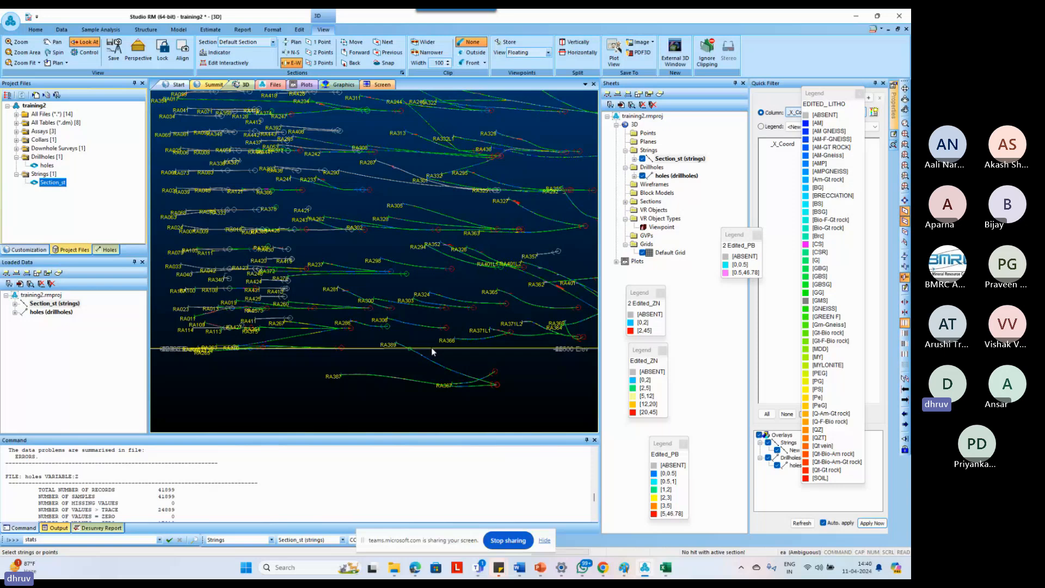
{"action": "key", "text": "t"}
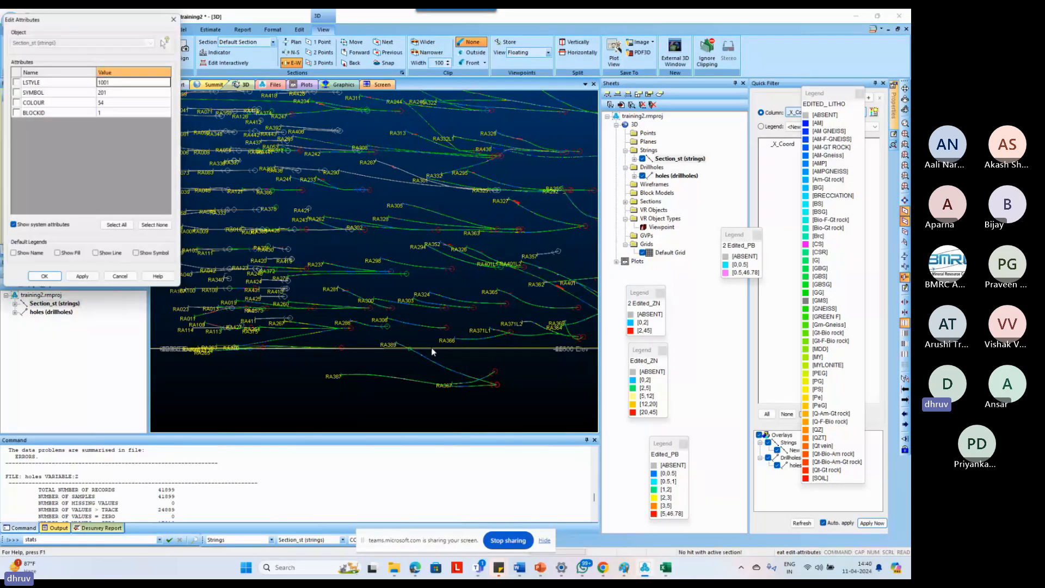
{"action": "left_click", "coordinate": [70, 114]}
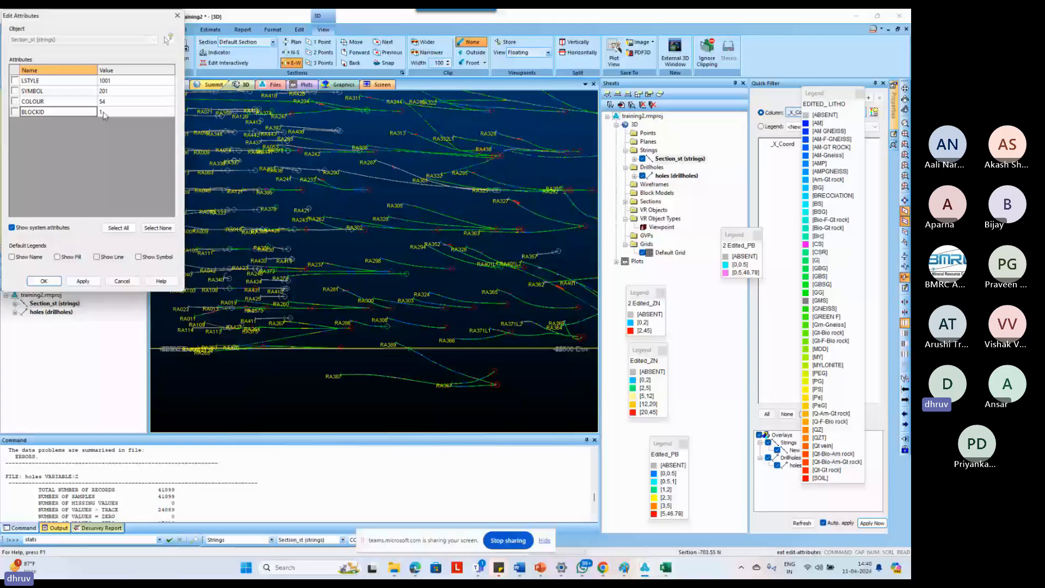
{"action": "left_click", "coordinate": [107, 115]}
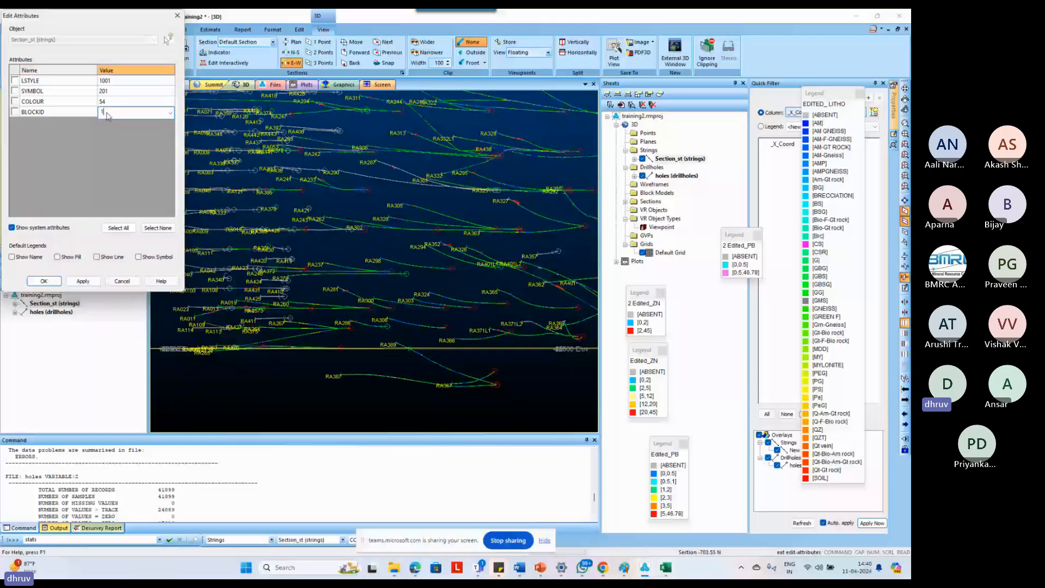
{"action": "left_click", "coordinate": [89, 282]}
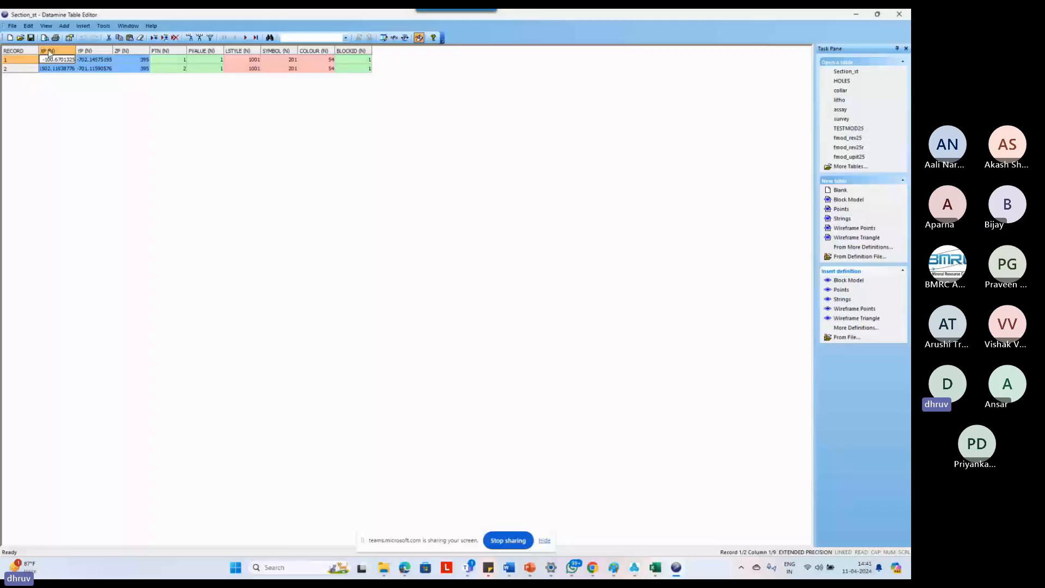
{"action": "left_click", "coordinate": [899, 15]}
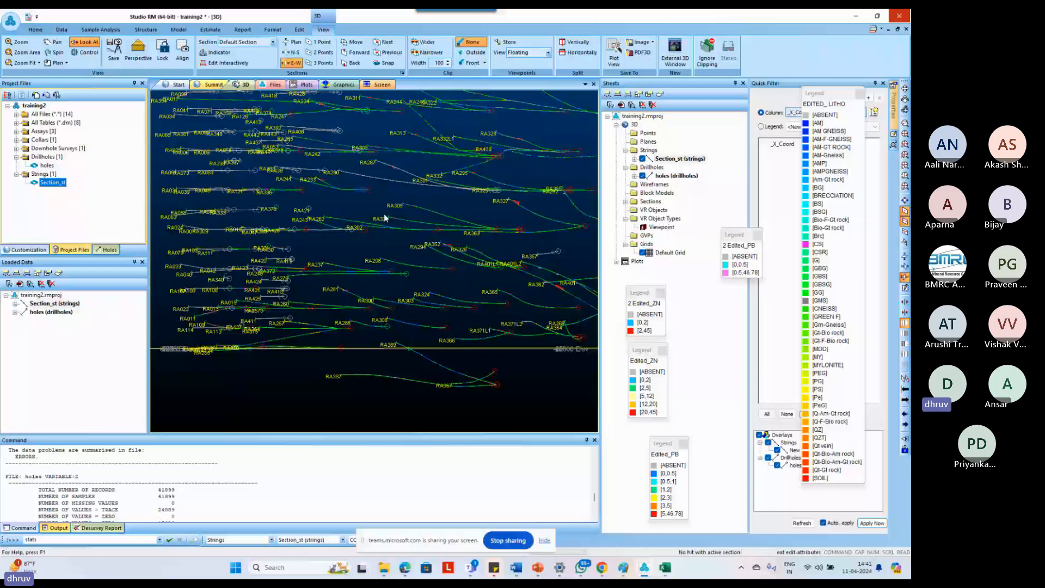
Define a two-point section plane along the southern section string and align the view to it.
{"action": "left_click", "coordinate": [403, 361]}
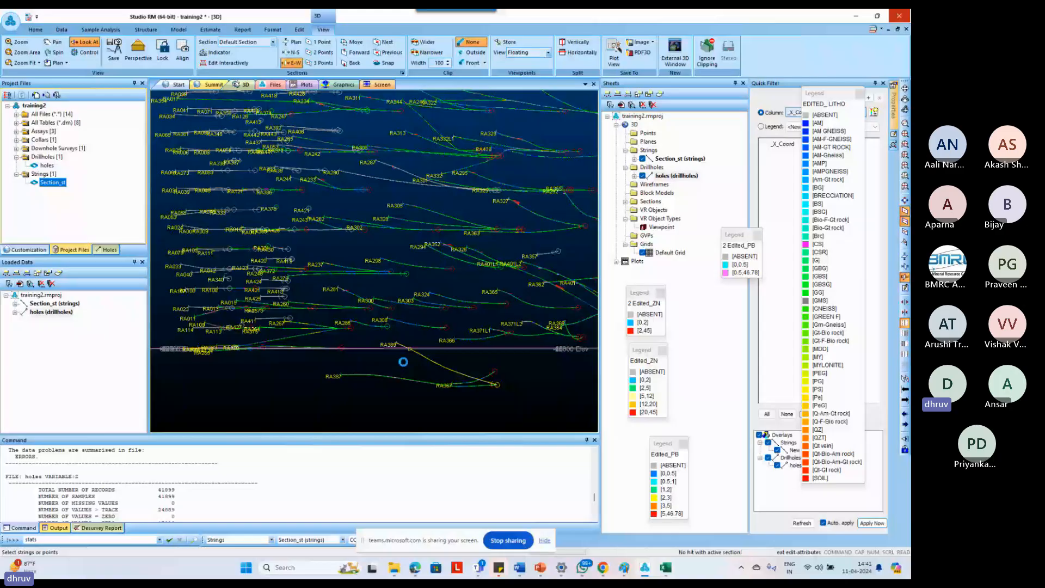
{"action": "scroll", "coordinate": [403, 361], "scroll_direction": "down", "scroll_amount": 3}
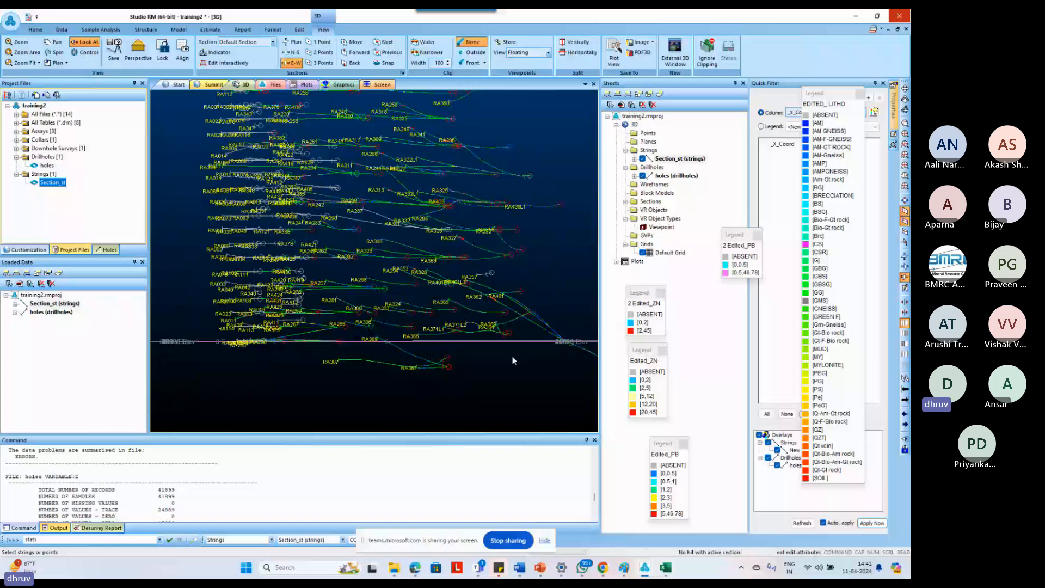
{"action": "scroll", "coordinate": [513, 360], "scroll_direction": "down", "scroll_amount": 1}
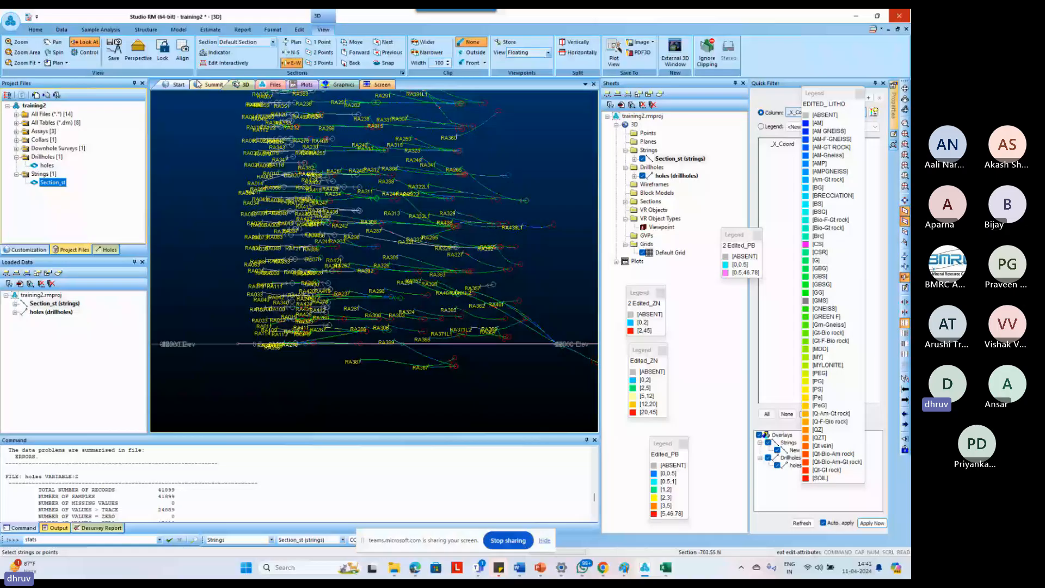
{"action": "left_click", "coordinate": [320, 53]}
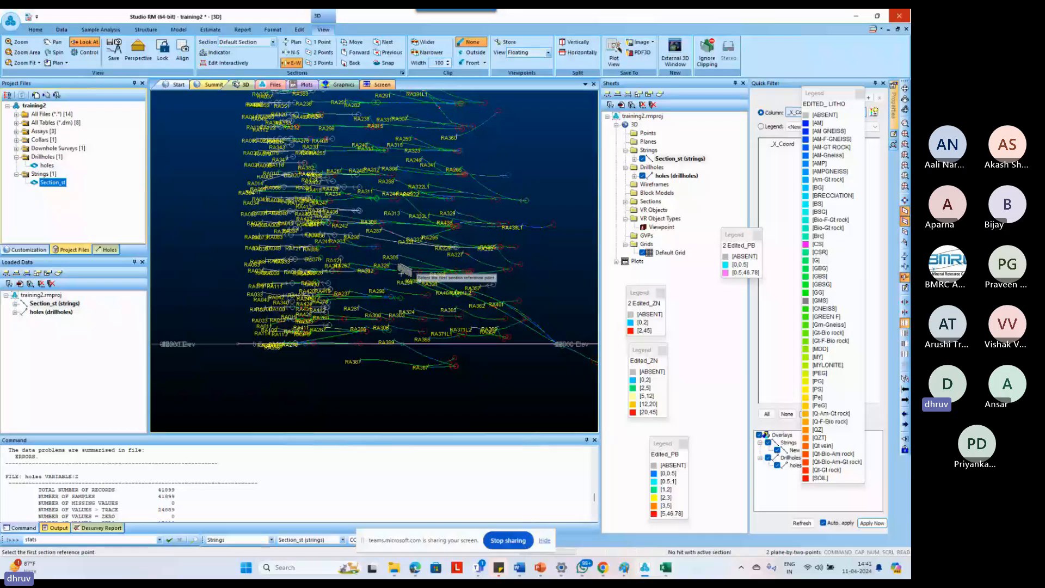
{"action": "left_click", "coordinate": [182, 54]}
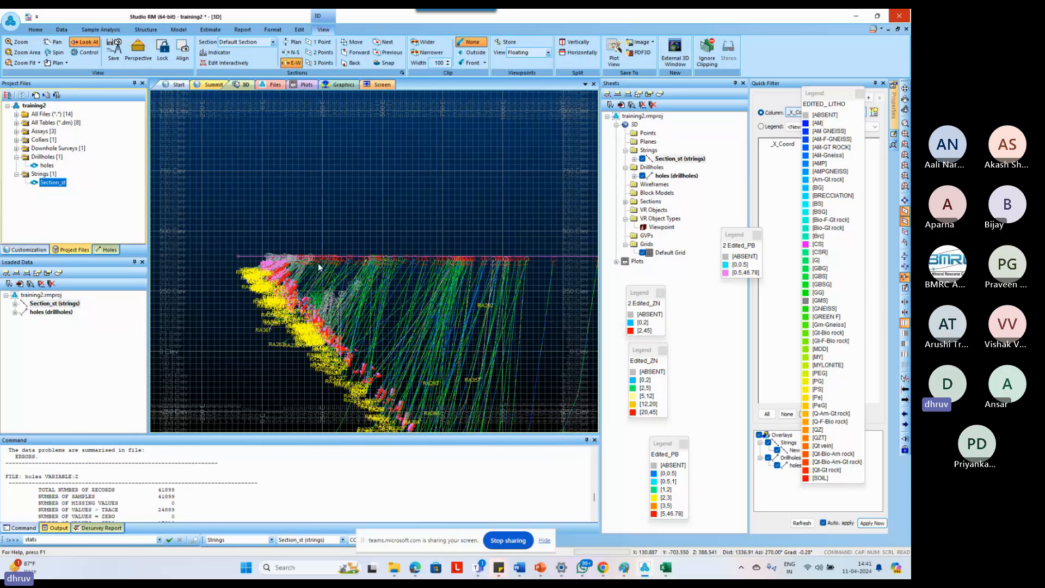
{"action": "scroll", "coordinate": [454, 313], "scroll_direction": "down", "scroll_amount": 1}
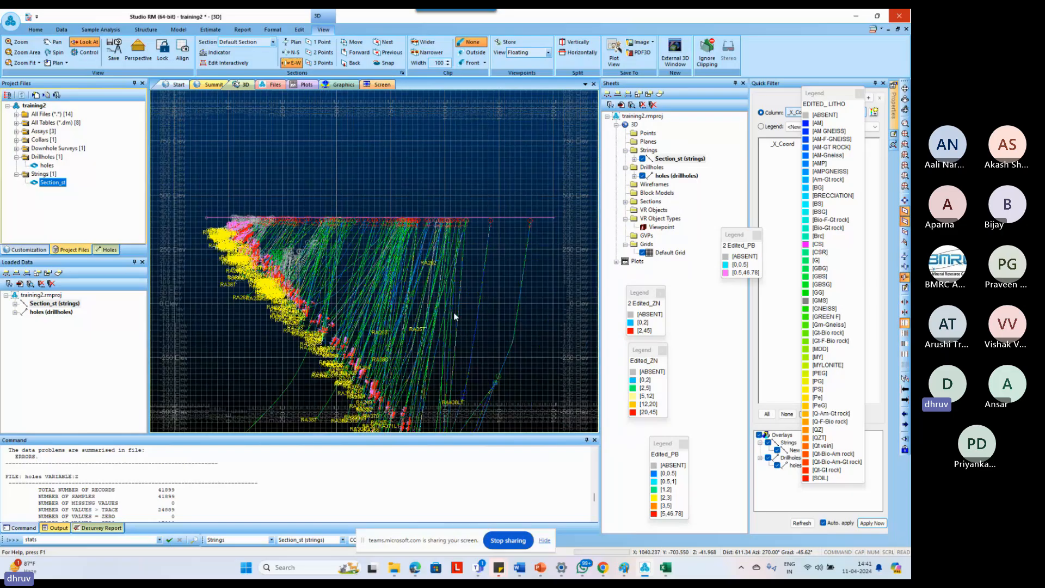
{"action": "scroll", "coordinate": [454, 315], "scroll_direction": "up", "scroll_amount": 1}
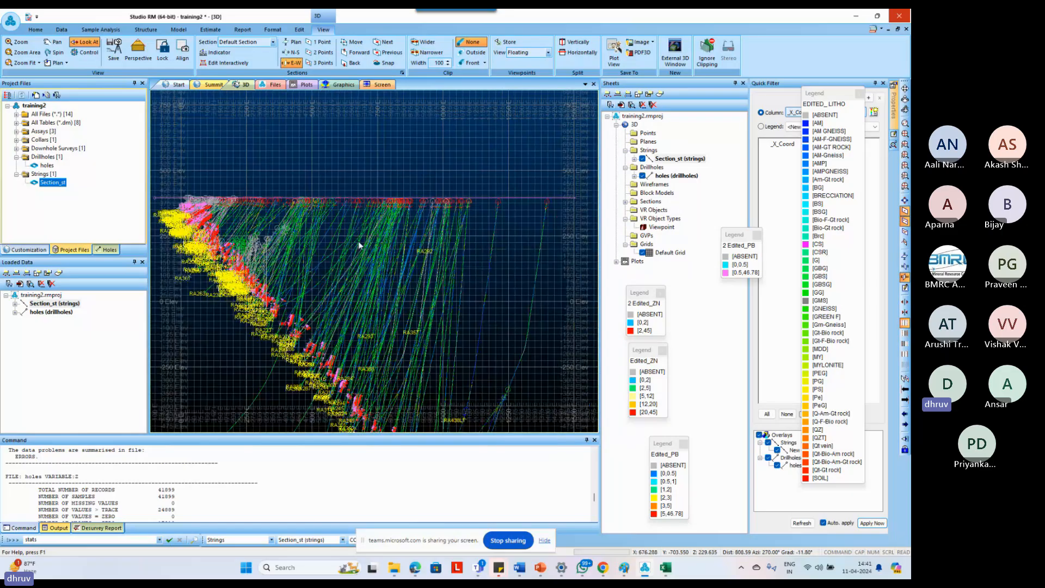
{"action": "scroll", "coordinate": [361, 246], "scroll_direction": "down", "scroll_amount": 1}
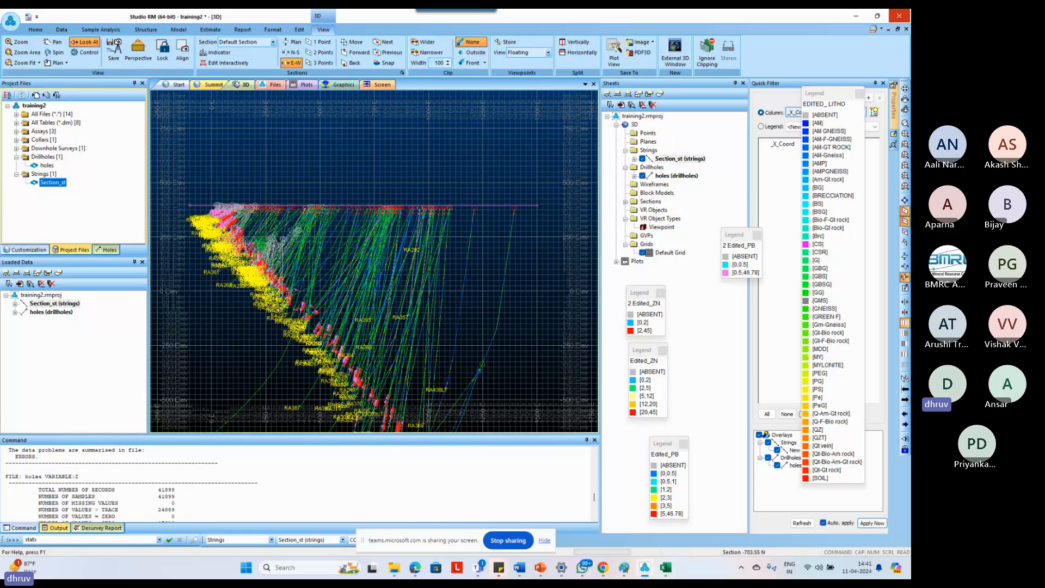
Clip the drillholes outside the section and set the clipping width to 50.
{"action": "left_click", "coordinate": [903, 355]}
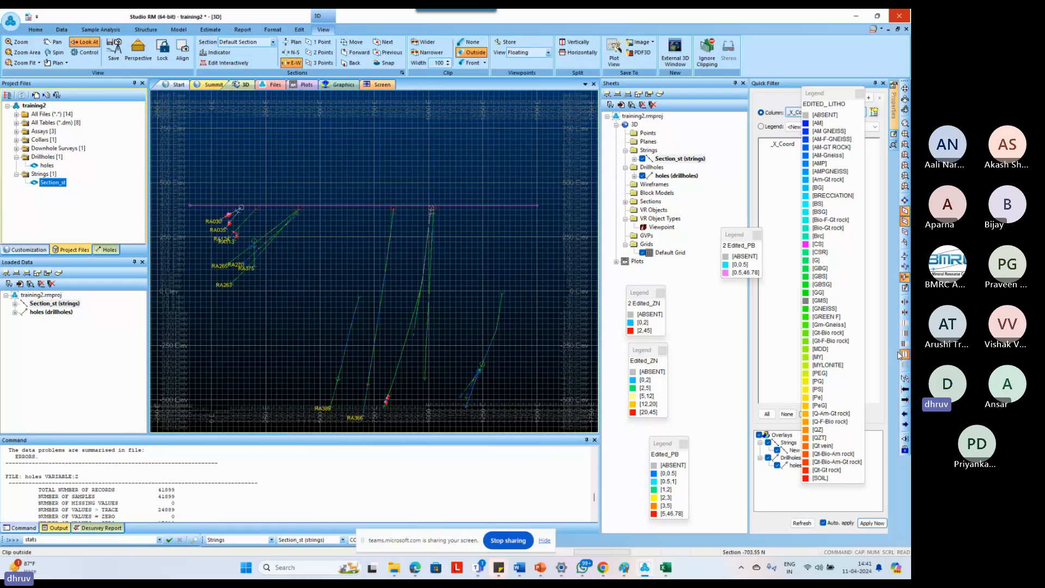
{"action": "double_click", "coordinate": [438, 63]}
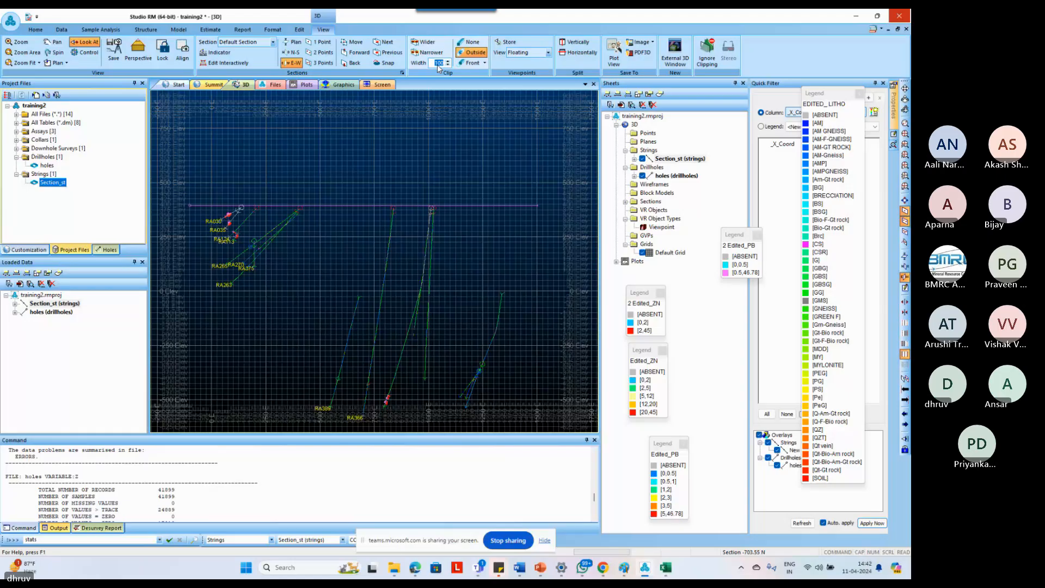
{"action": "type", "text": "50"}
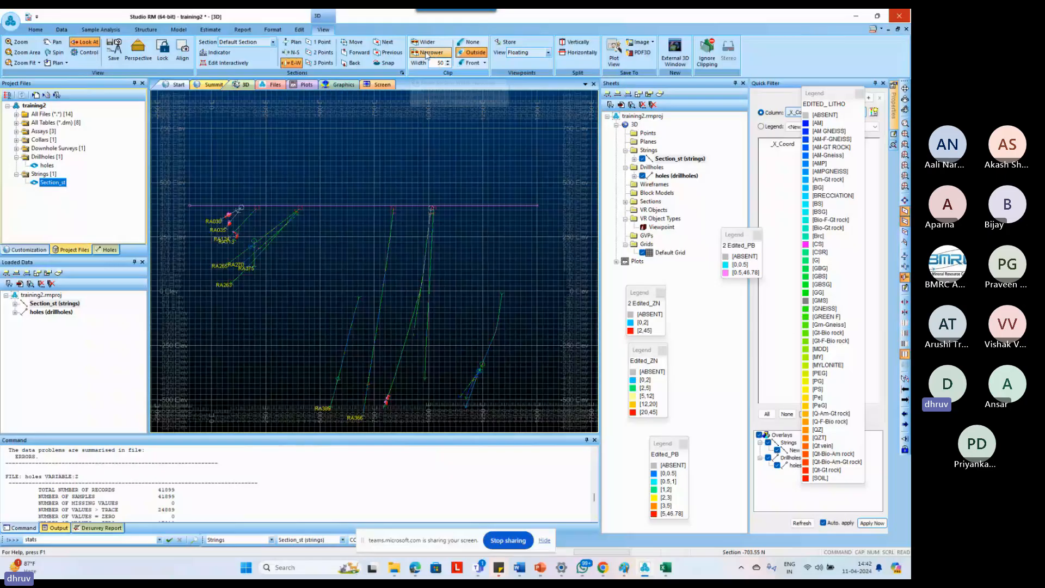
{"action": "double_click", "coordinate": [438, 63]}
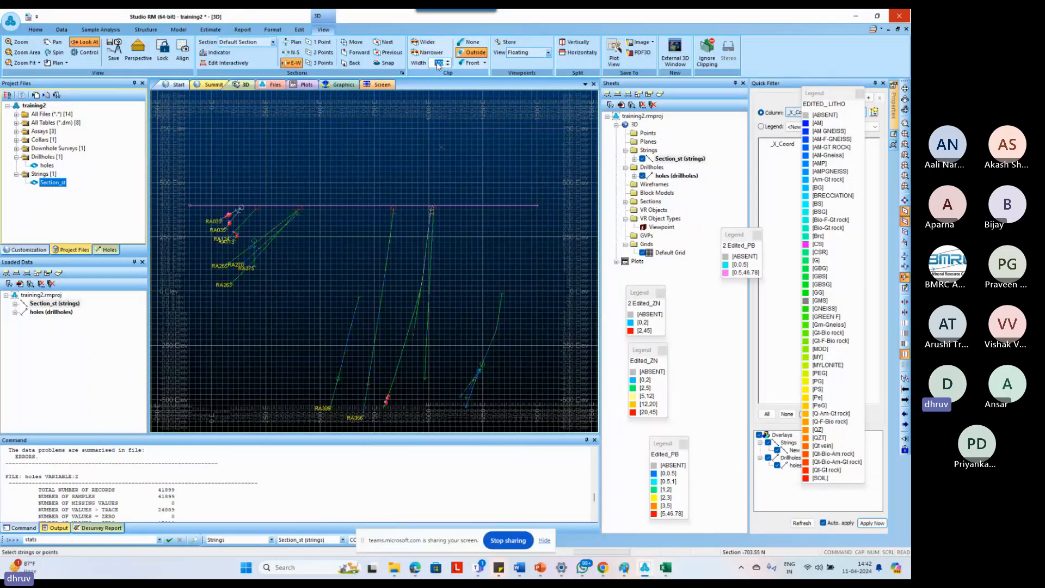
{"action": "type", "text": "50"}
{"action": "key", "text": "Return"}
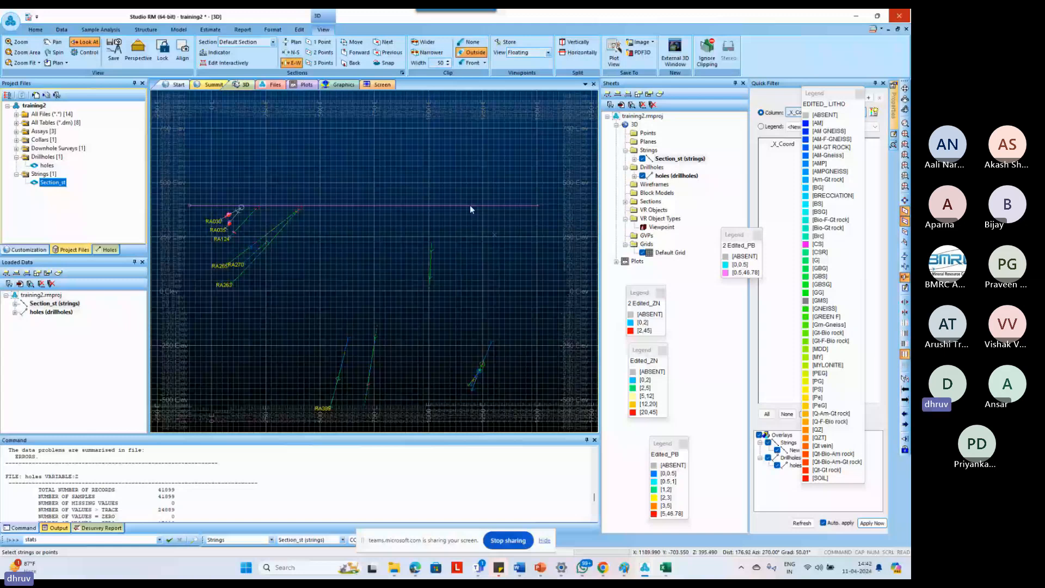
Save the current section view as S1 with front and back widths of 25, in a section definition file named sectiondef.
{"action": "middle_click_drag", "start_coordinate": [470, 206], "coordinate": [476, 179]}
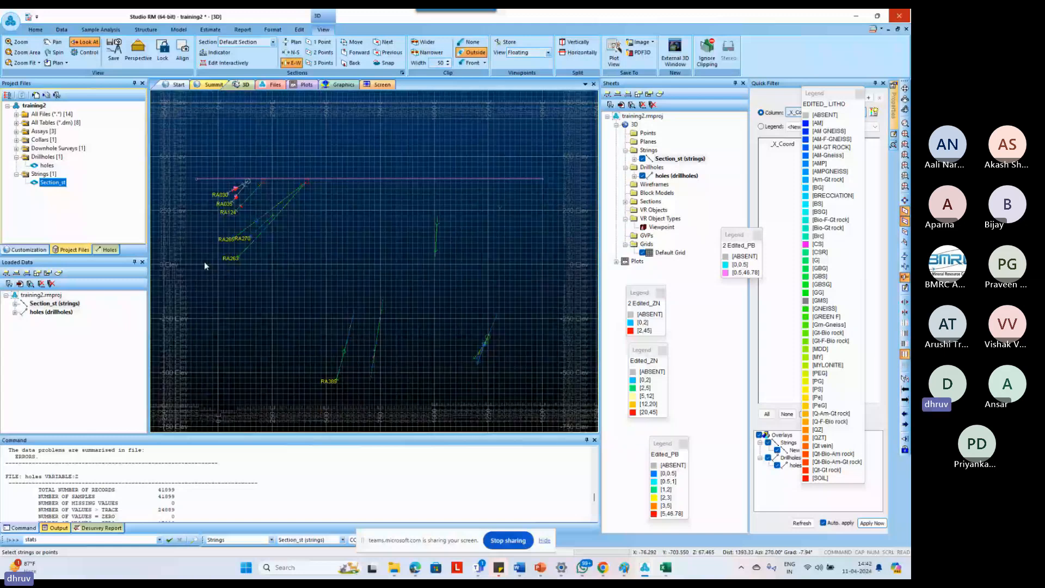
{"action": "left_click", "coordinate": [399, 199]}
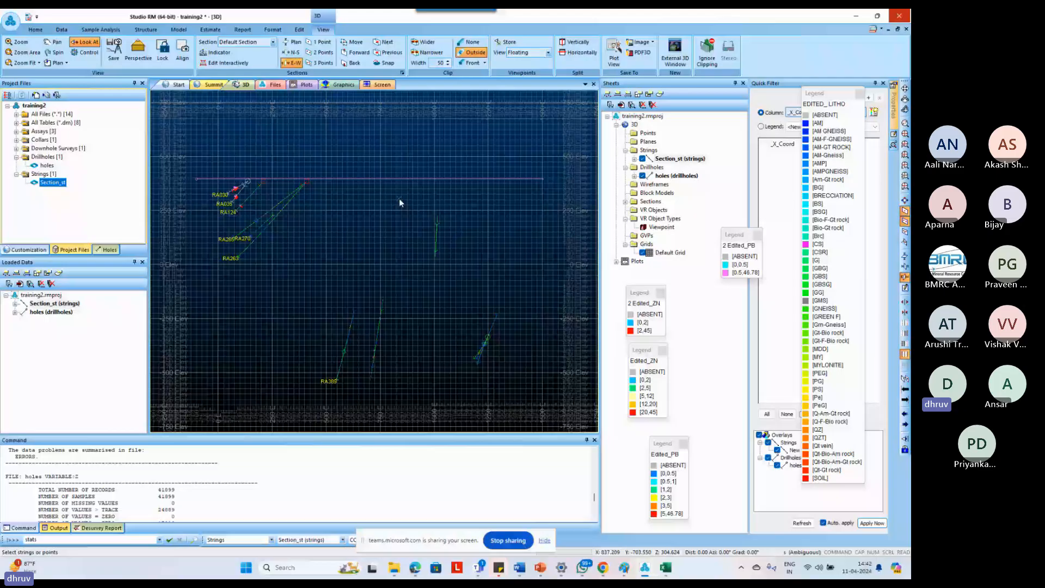
{"action": "key", "text": "v"}
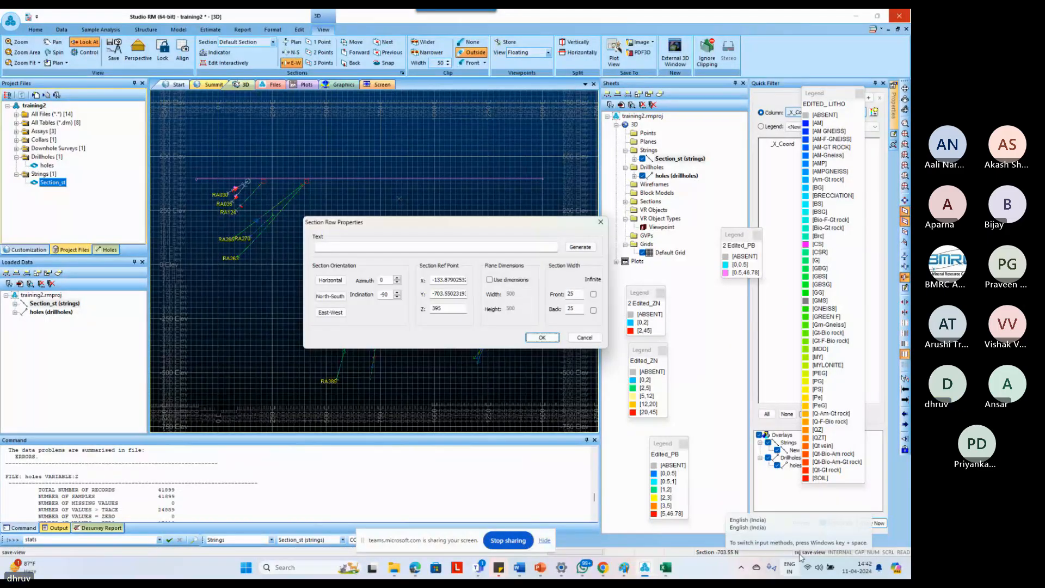
{"action": "left_click_drag", "start_coordinate": [391, 223], "coordinate": [366, 198]}
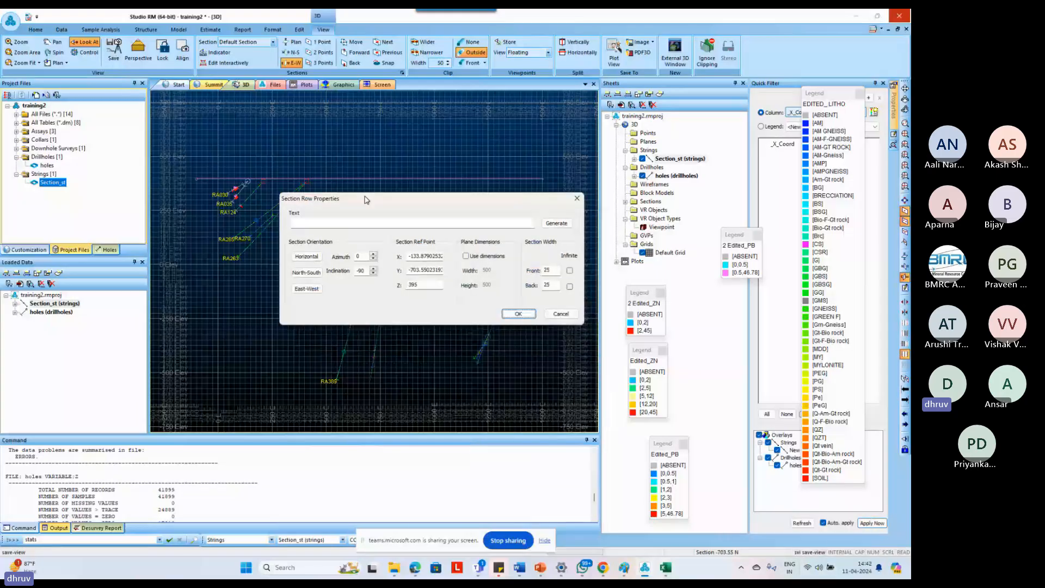
{"action": "left_click", "coordinate": [307, 222]}
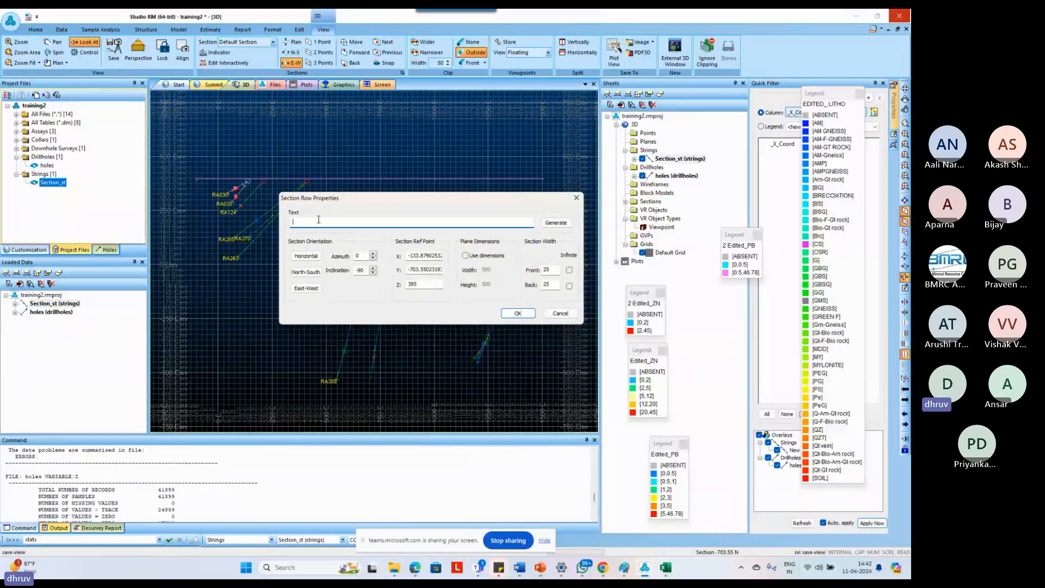
{"action": "left_click", "coordinate": [555, 223]}
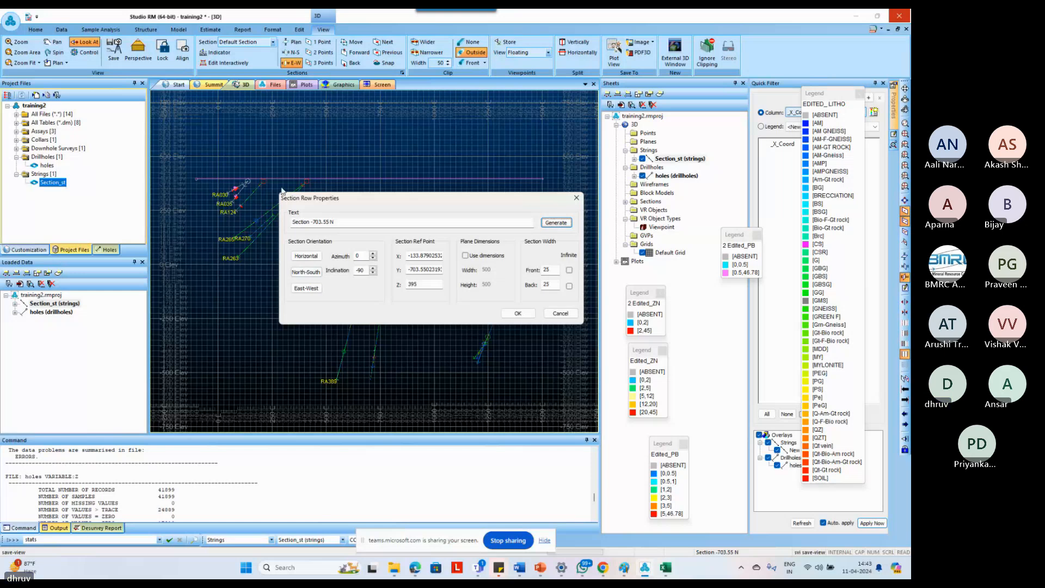
{"action": "left_click", "coordinate": [340, 222]}
{"action": "left_click_drag", "start_coordinate": [339, 223], "coordinate": [282, 225]}
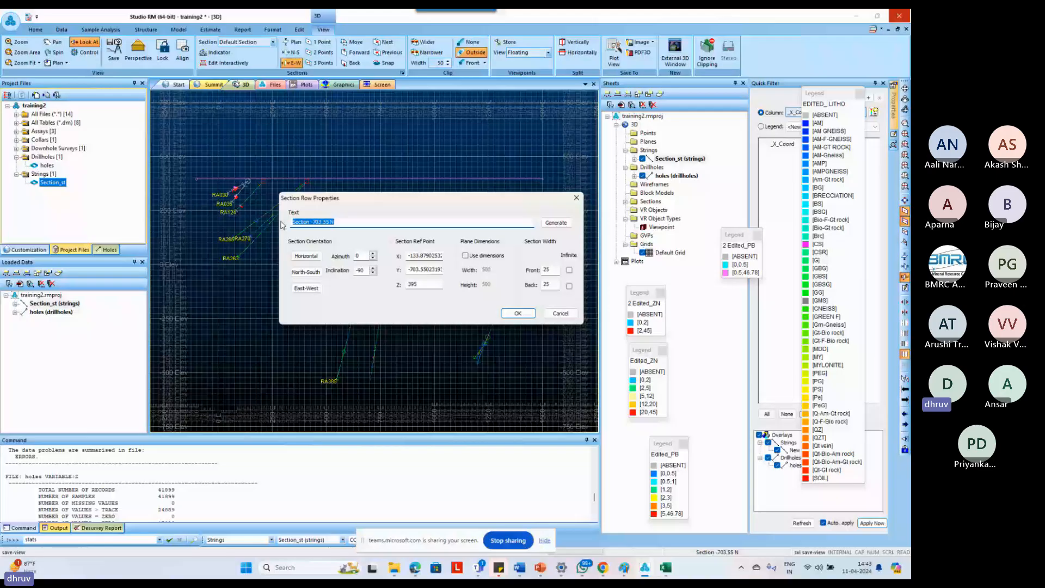
{"action": "type", "text": "S1"}
{"action": "left_click", "coordinate": [517, 313]}
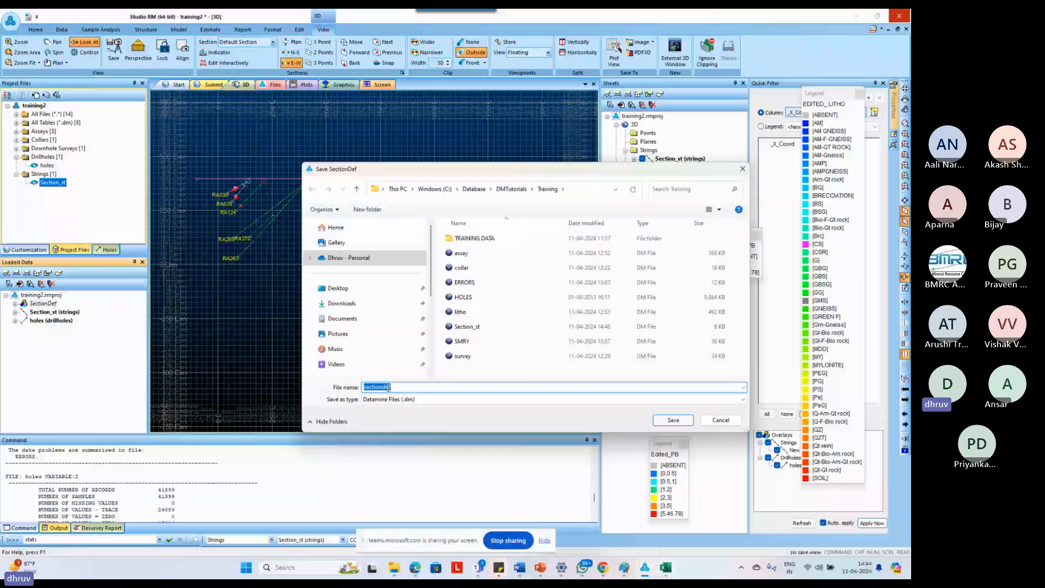
{"action": "key", "text": "Return"}
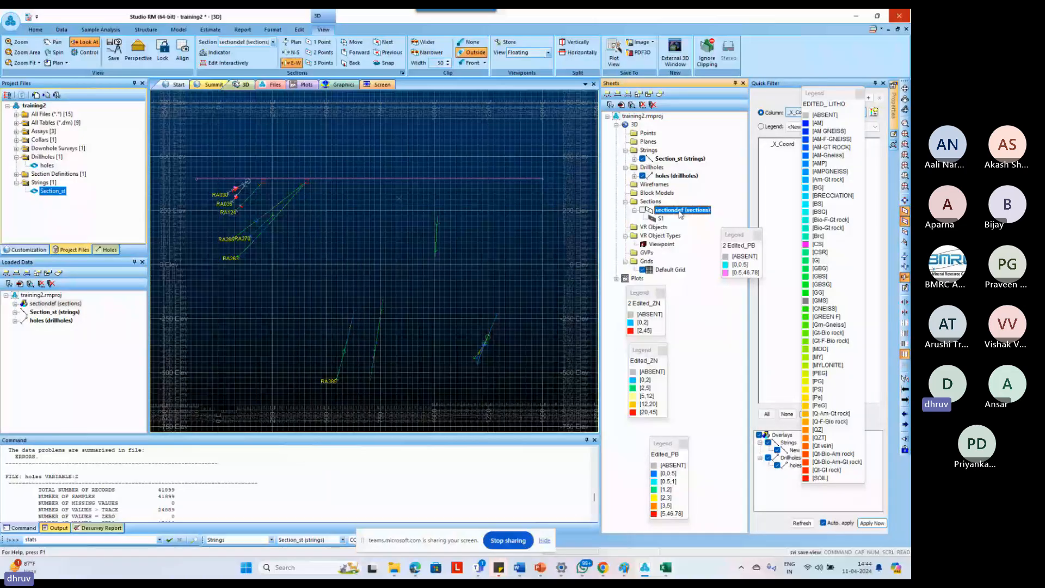
Check saved section S1's front and back widths in its properties against the clipping width of the view.
{"action": "left_click", "coordinate": [661, 218]}
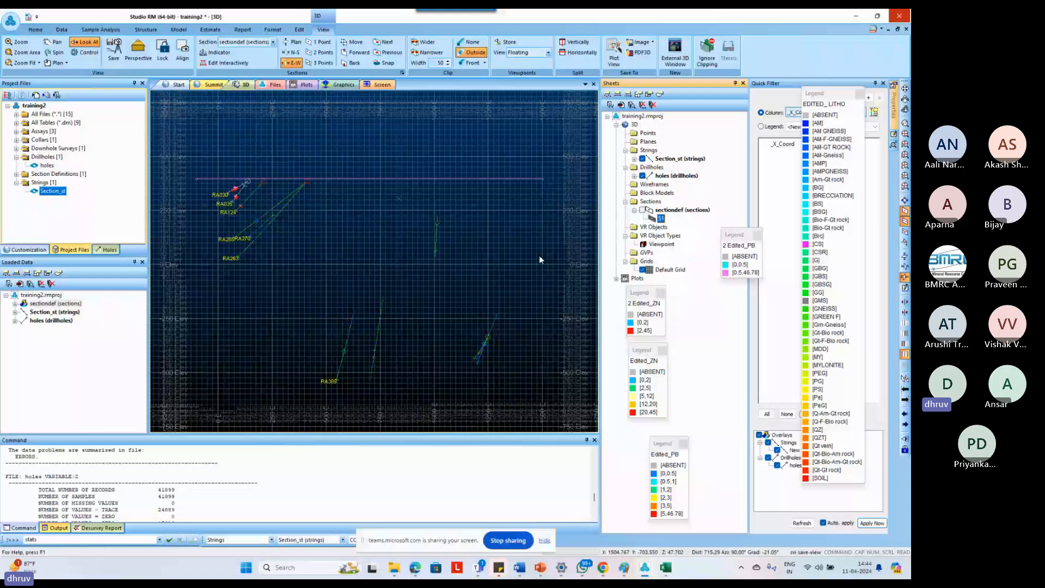
{"action": "left_click", "coordinate": [519, 259]}
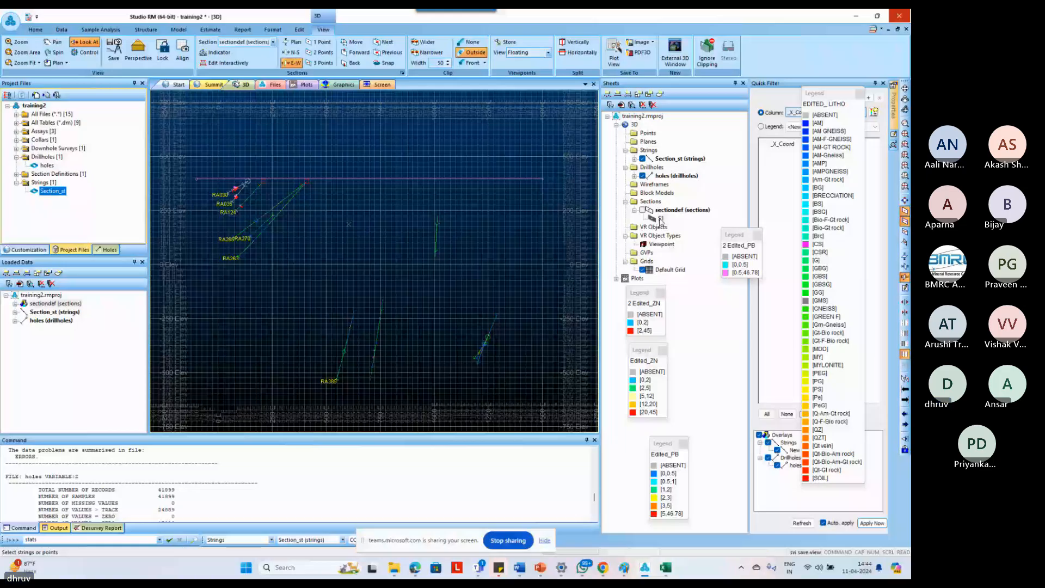
{"action": "double_click", "coordinate": [660, 220]}
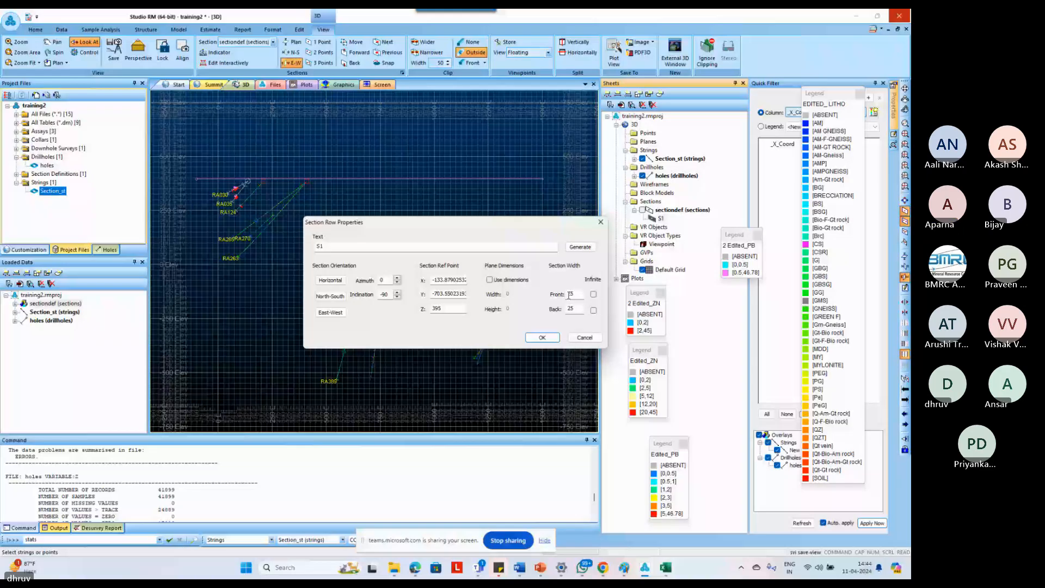
{"action": "double_click", "coordinate": [571, 308]}
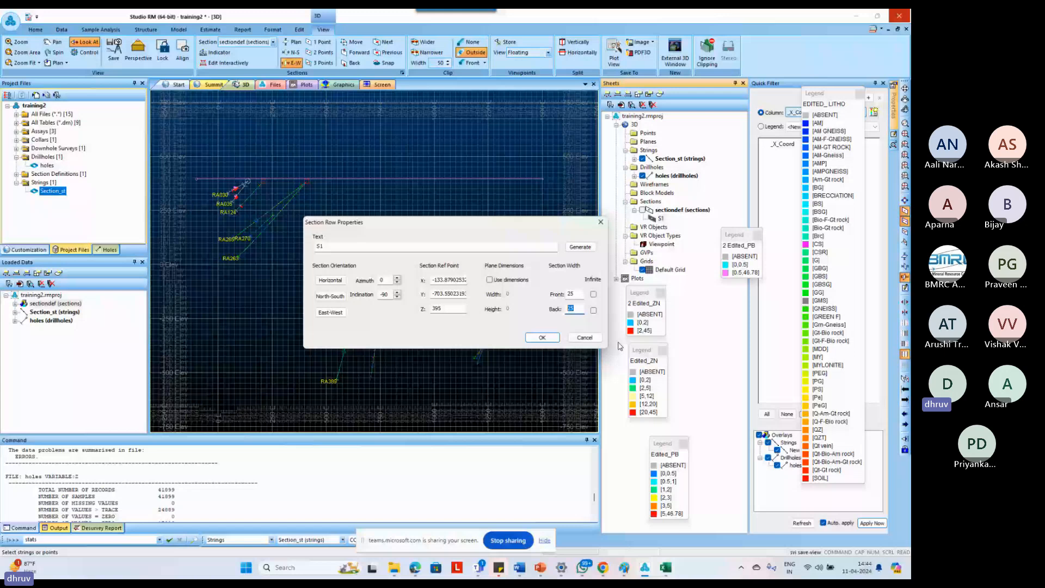
{"action": "double_click", "coordinate": [569, 294]}
{"action": "key", "text": "Return"}
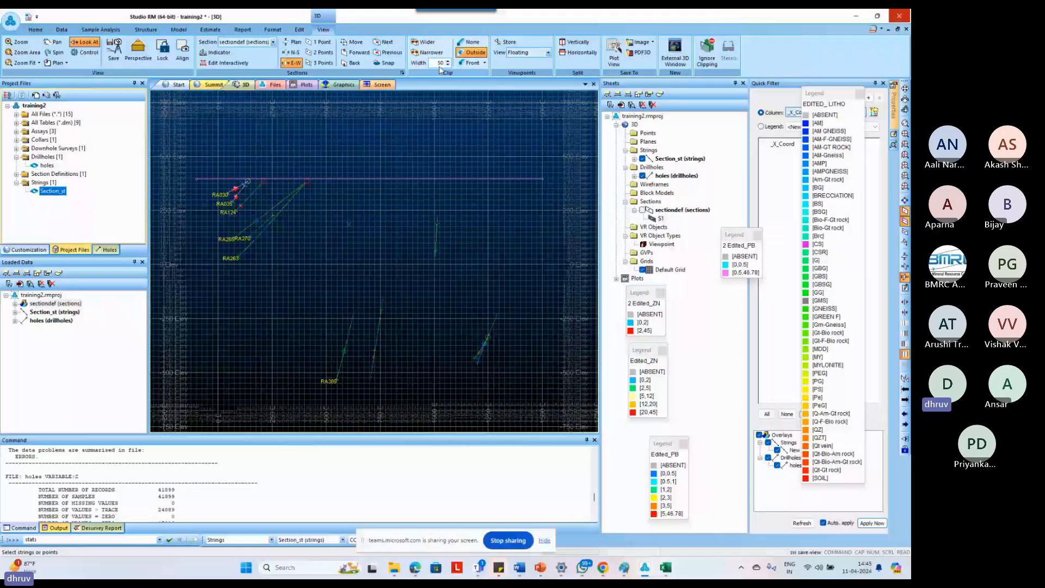
{"action": "left_click", "coordinate": [439, 64]}
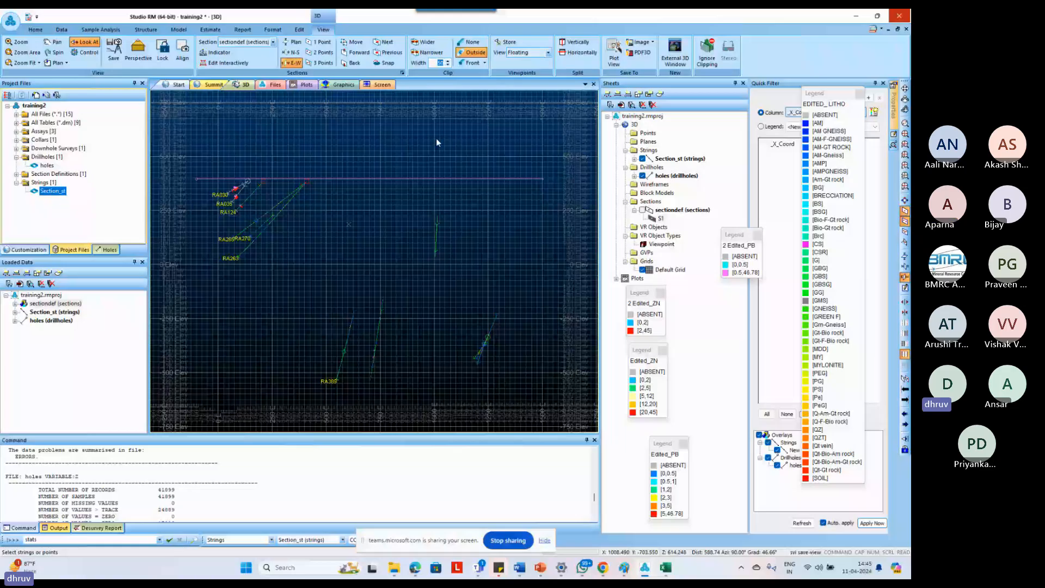
Unload the Section_st strings and return to an unclipped horizontal plan view of all drillholes.
{"action": "right_click", "coordinate": [69, 313]}
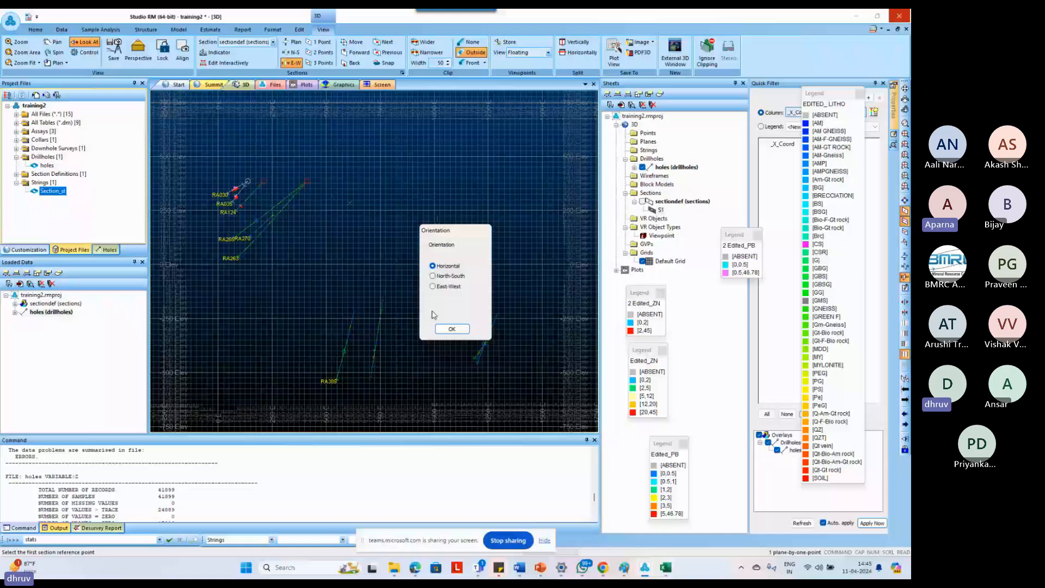
{"action": "left_click", "coordinate": [451, 329]}
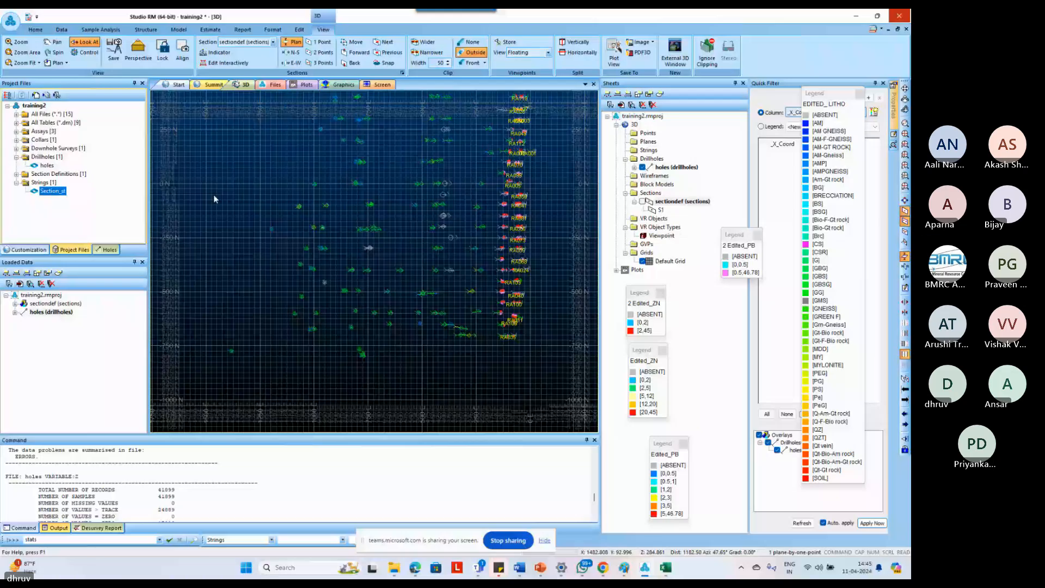
{"action": "left_click", "coordinate": [248, 175]}
{"action": "key", "text": "u"}
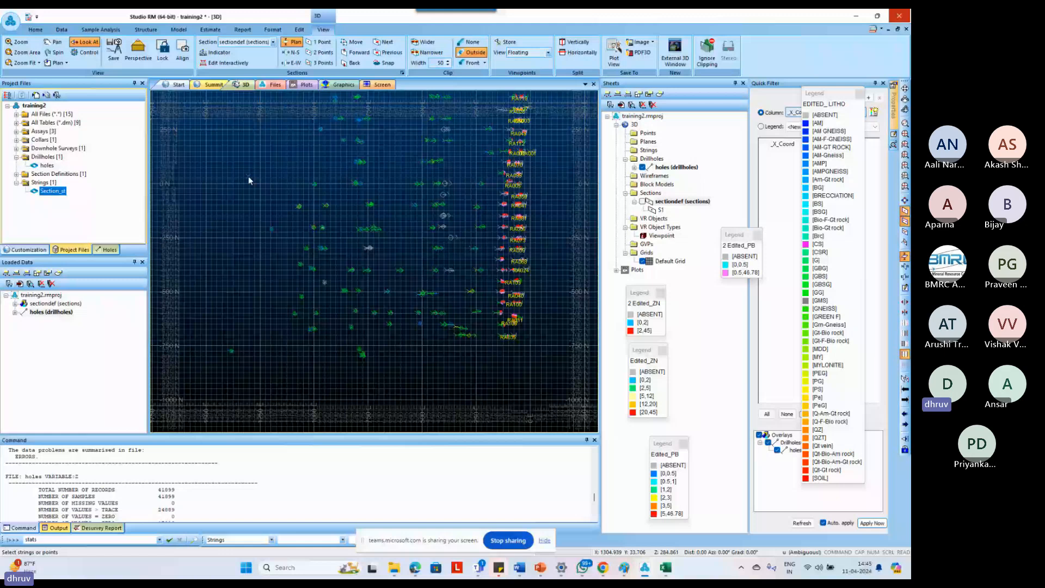
{"action": "key", "text": "c"}
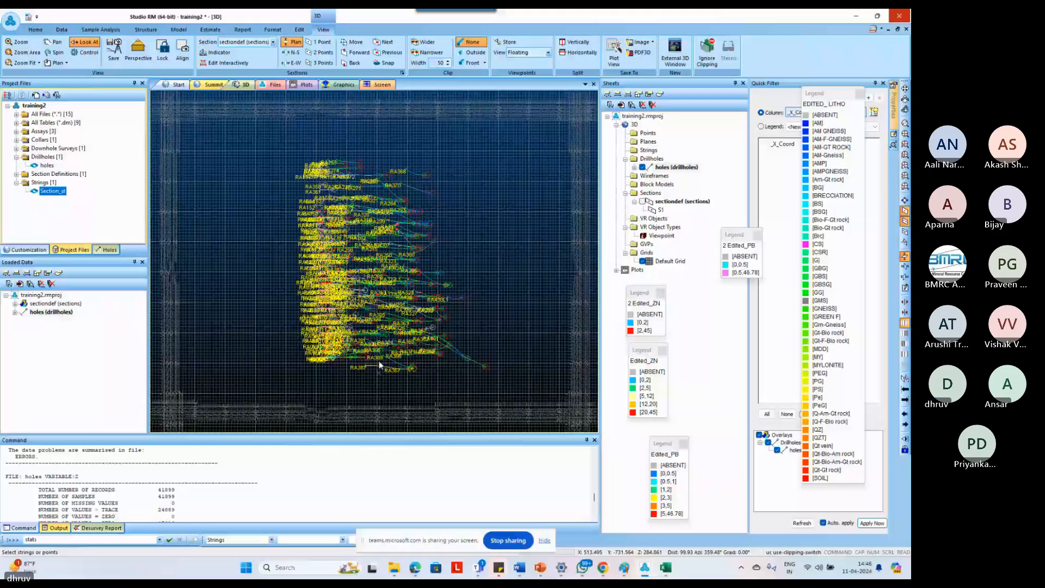
{"action": "scroll", "coordinate": [379, 364], "scroll_direction": "up", "scroll_amount": 3}
Unload the sectiondef object and reload it from the project's section definitions into the 3D view.
{"action": "left_click", "coordinate": [55, 303]}
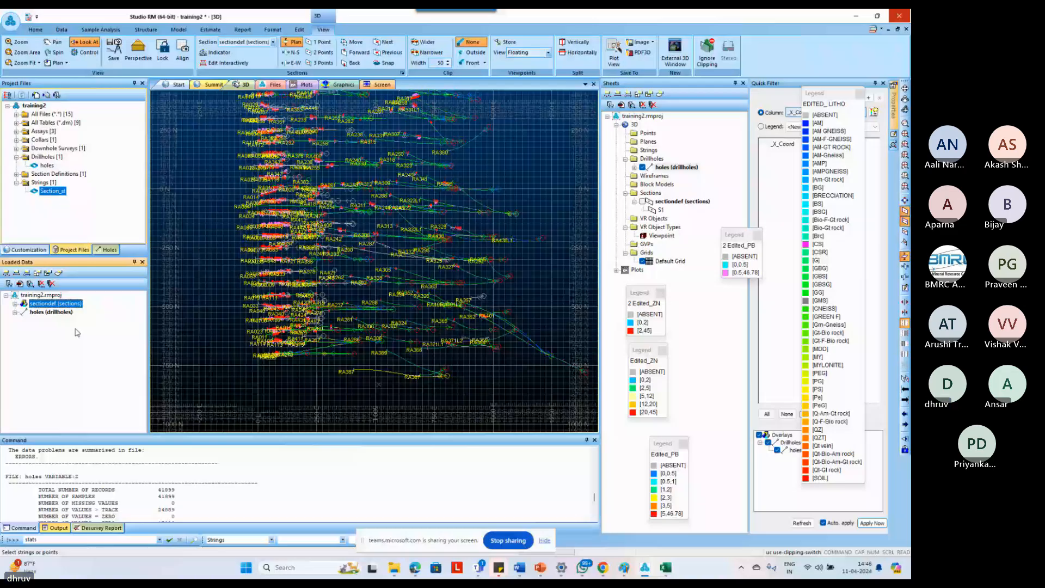
{"action": "key", "text": "Delete"}
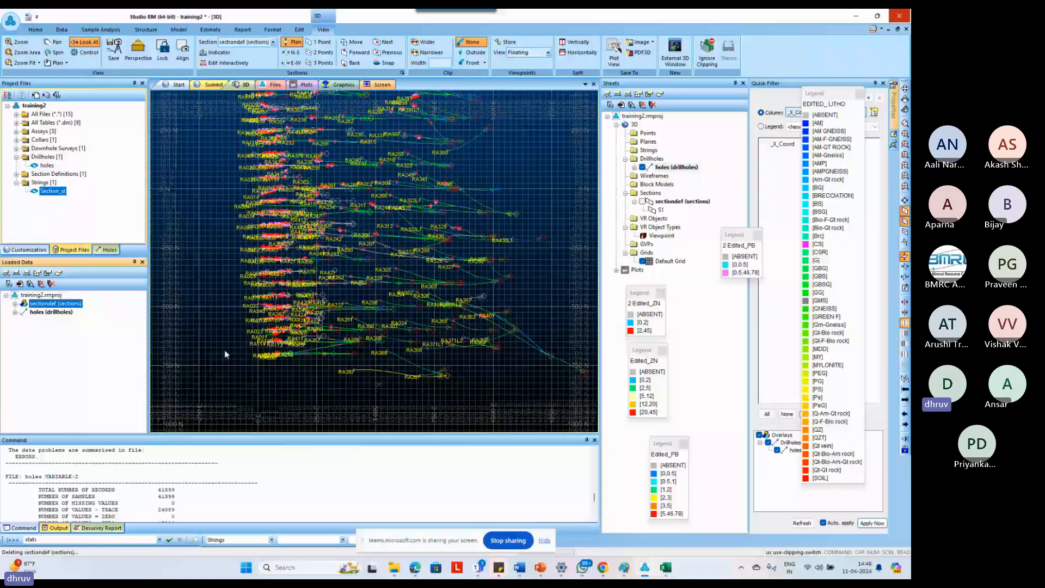
{"action": "double_click", "coordinate": [46, 176]}
{"action": "left_click_drag", "start_coordinate": [48, 182], "coordinate": [210, 220]}
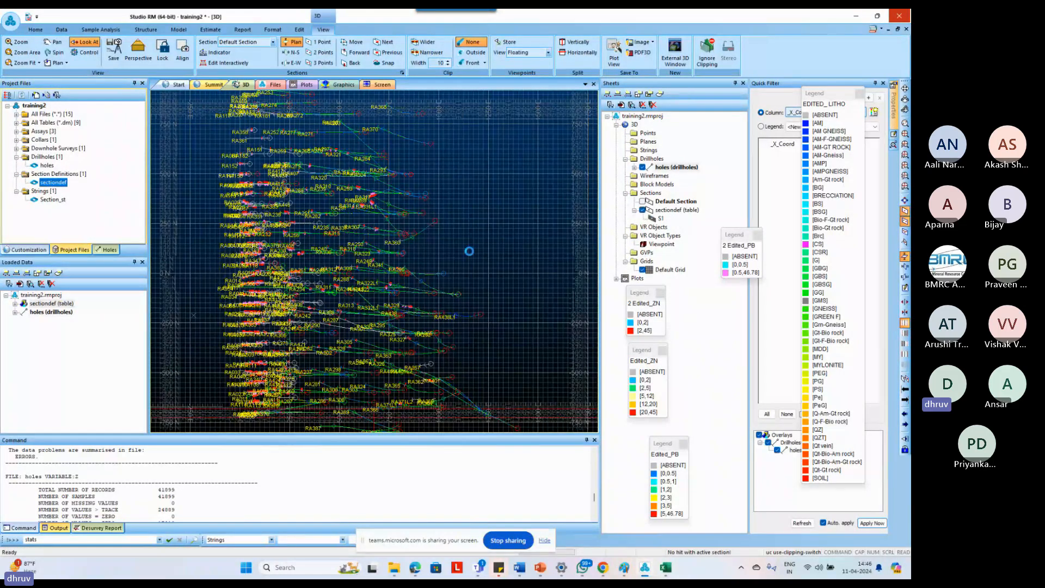
{"action": "scroll", "coordinate": [447, 256], "scroll_direction": "down", "scroll_amount": 1}
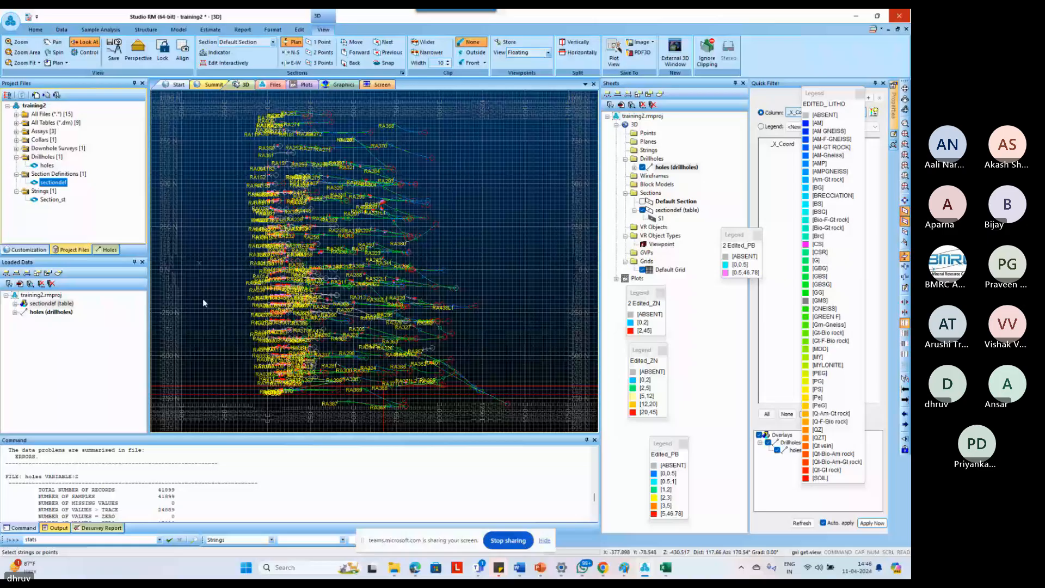
{"action": "middle_click_drag", "start_coordinate": [383, 412], "coordinate": [388, 367]}
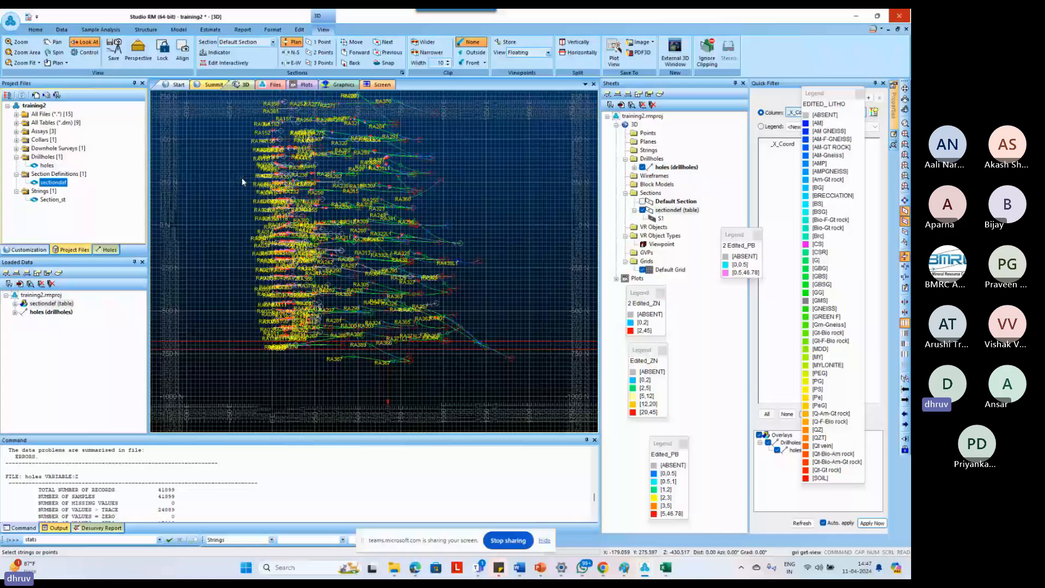
Define a two-point section plane along the saved S1 section line and check the S1 row properties.
{"action": "key", "text": "2"}
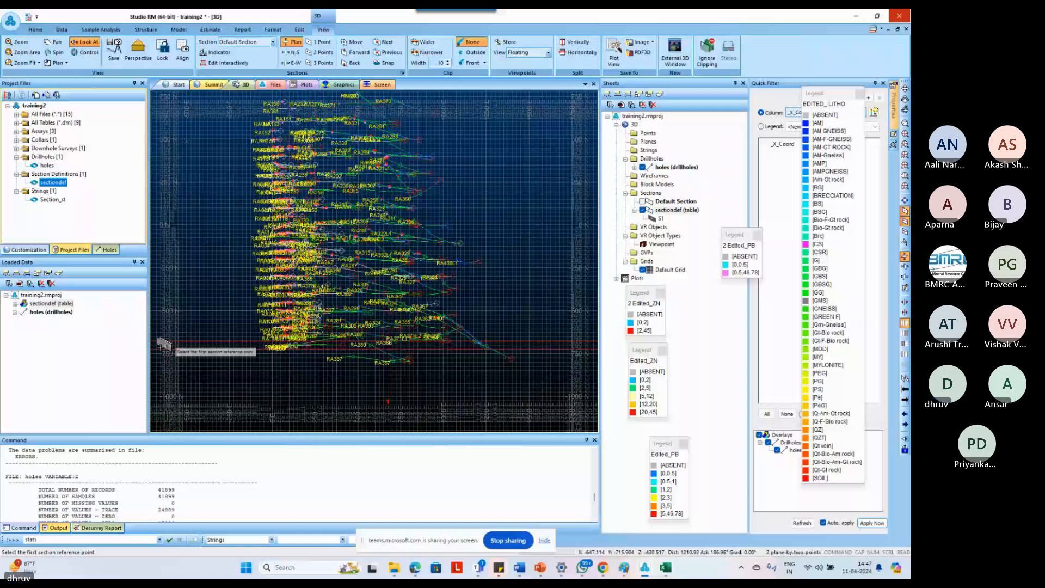
{"action": "left_click", "coordinate": [160, 347]}
{"action": "left_click", "coordinate": [539, 345]}
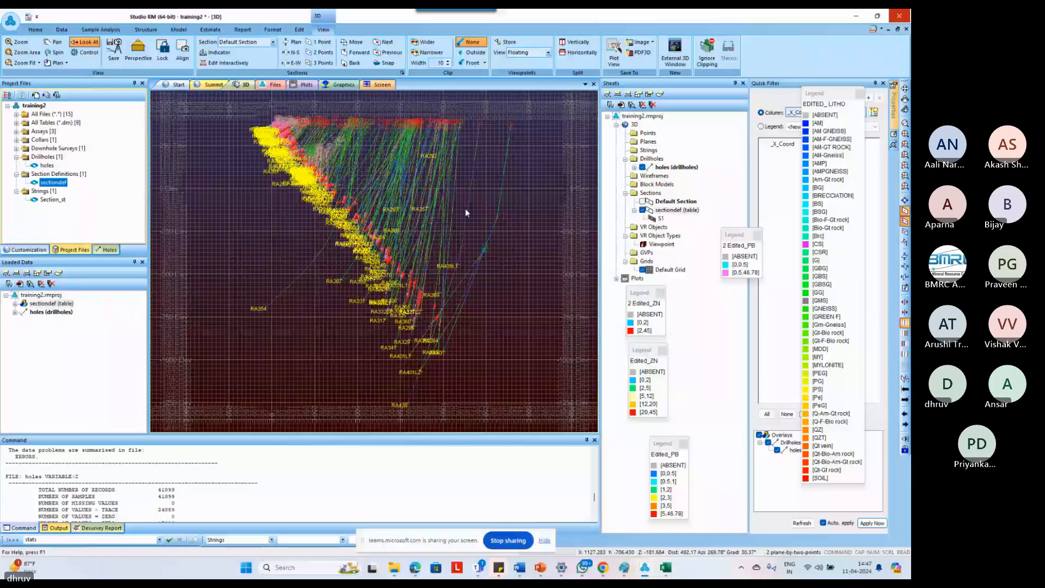
{"action": "double_click", "coordinate": [660, 219]}
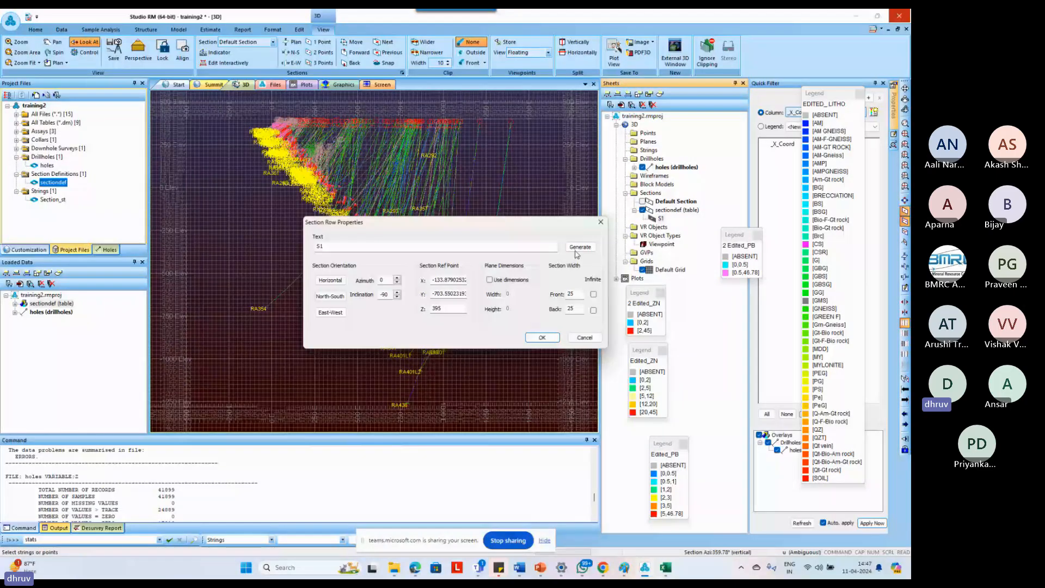
{"action": "left_click", "coordinate": [541, 338]}
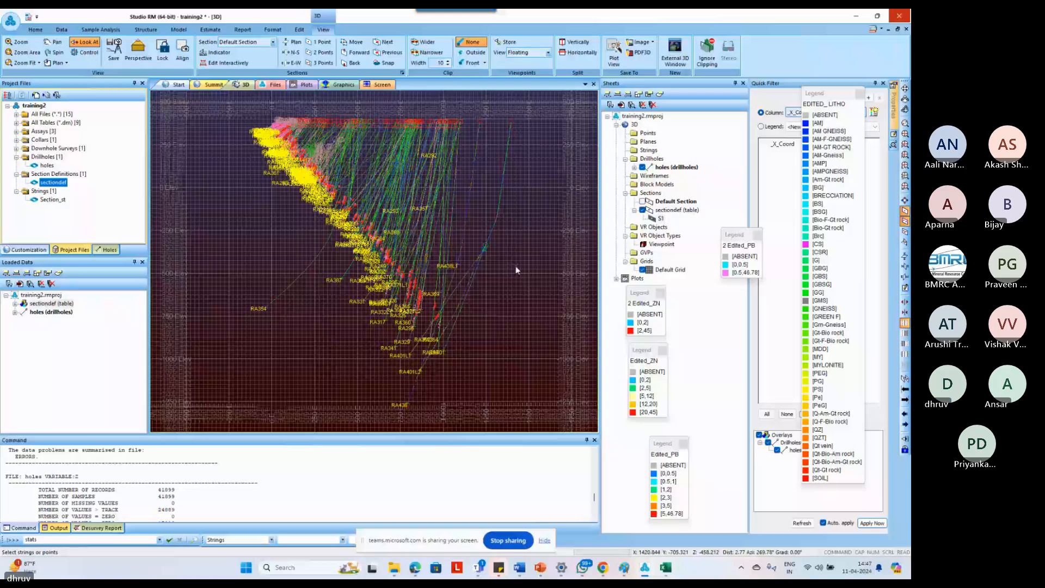
Turn on clipping outside the new section plane to isolate its drillholes.
{"action": "key", "text": "u"}
{"action": "key", "text": "c"}
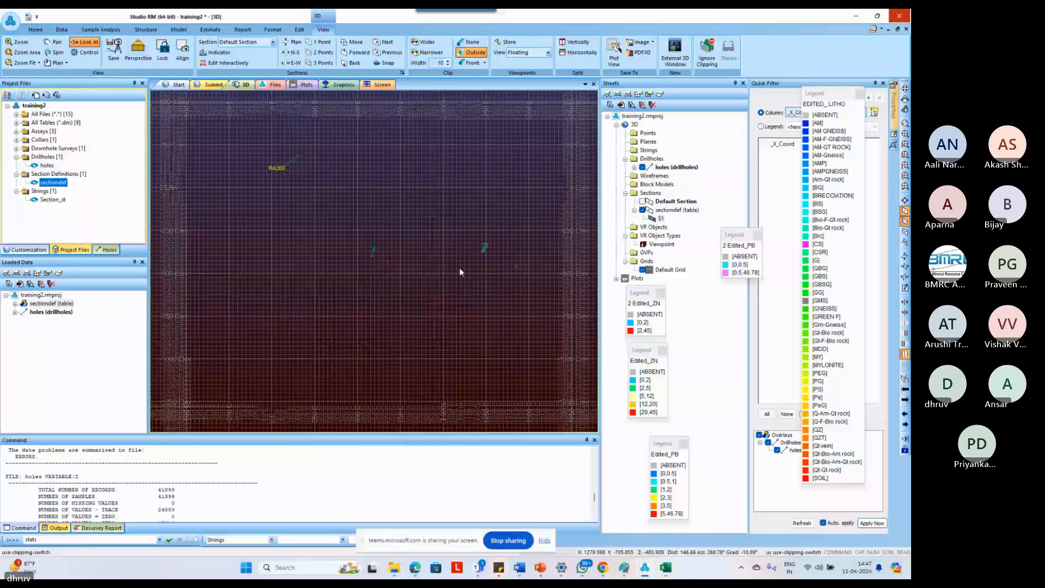
{"action": "scroll", "coordinate": [459, 268], "scroll_direction": "down", "scroll_amount": 5}
{"action": "scroll", "coordinate": [484, 241], "scroll_direction": "up", "scroll_amount": 5}
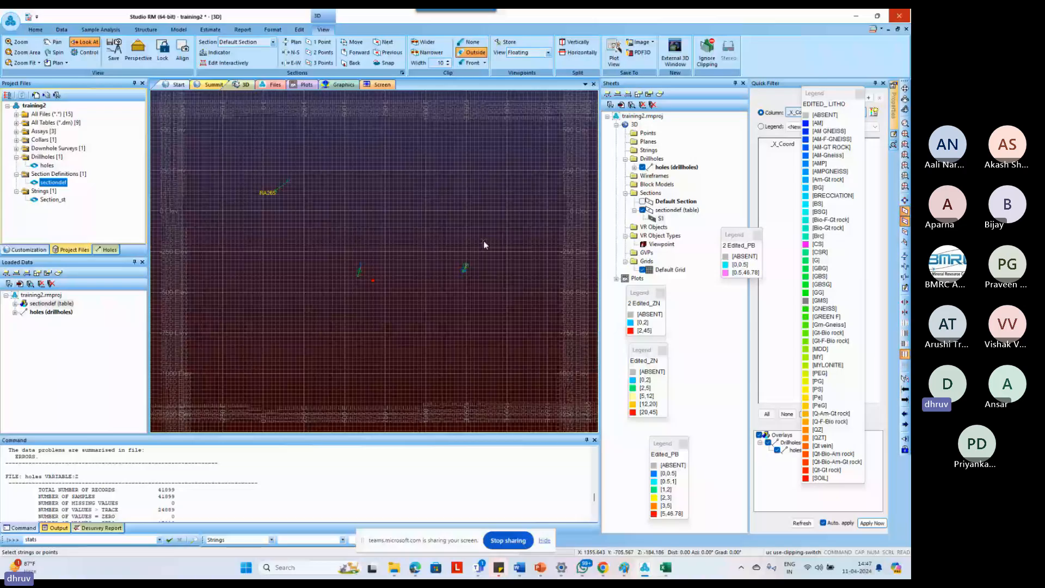
Review the sectiondef section properties and list the columns of its loaded table.
{"action": "right_click", "coordinate": [663, 214]}
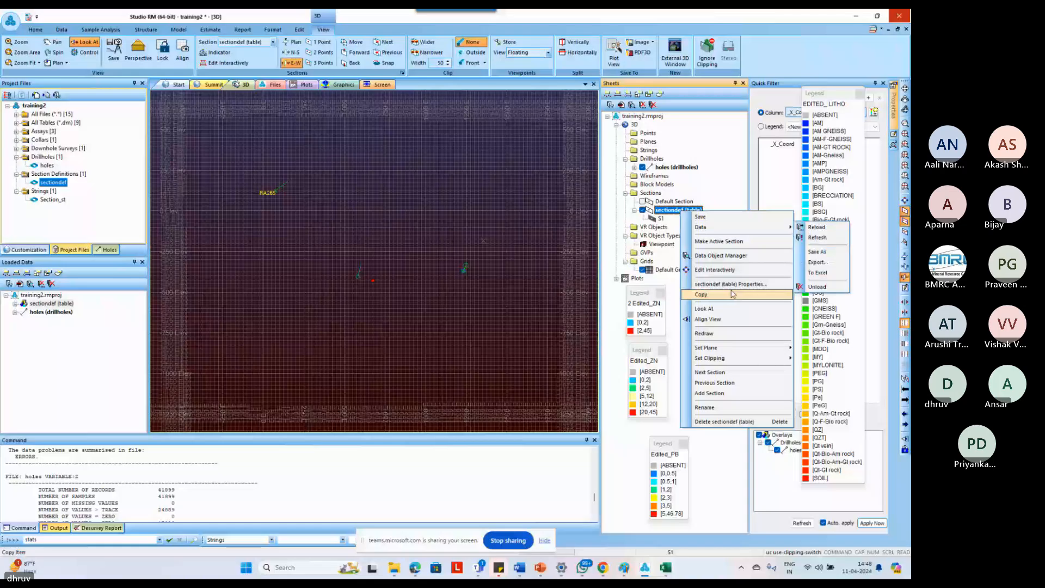
{"action": "left_click", "coordinate": [730, 284]}
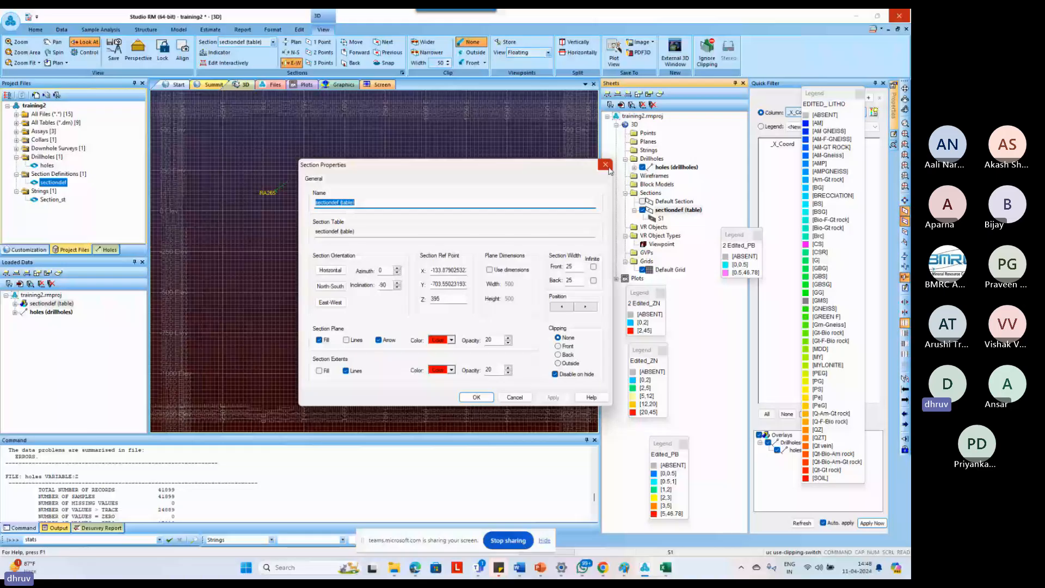
{"action": "left_click", "coordinate": [608, 166]}
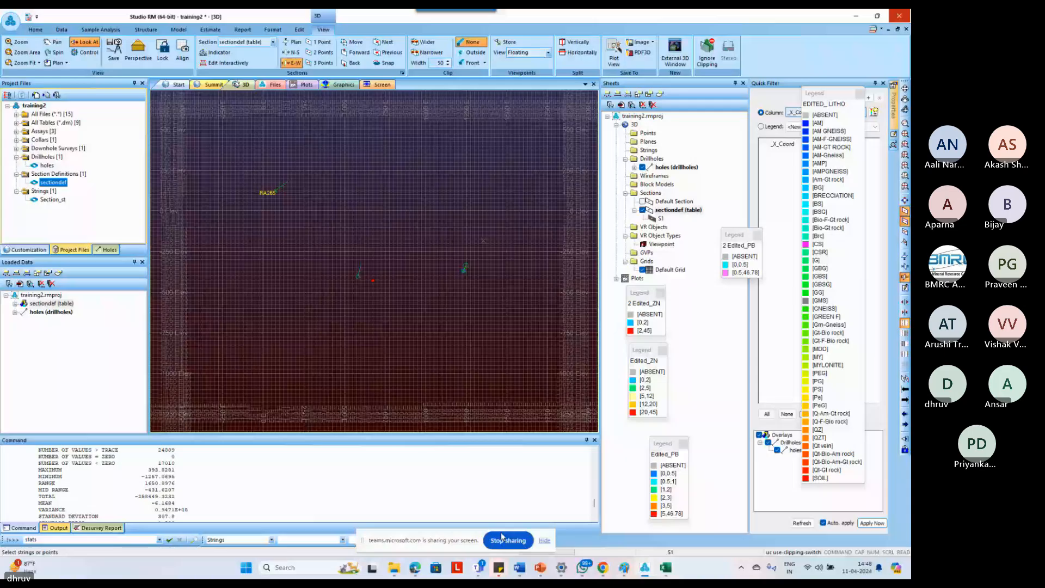
{"action": "left_click", "coordinate": [92, 540]}
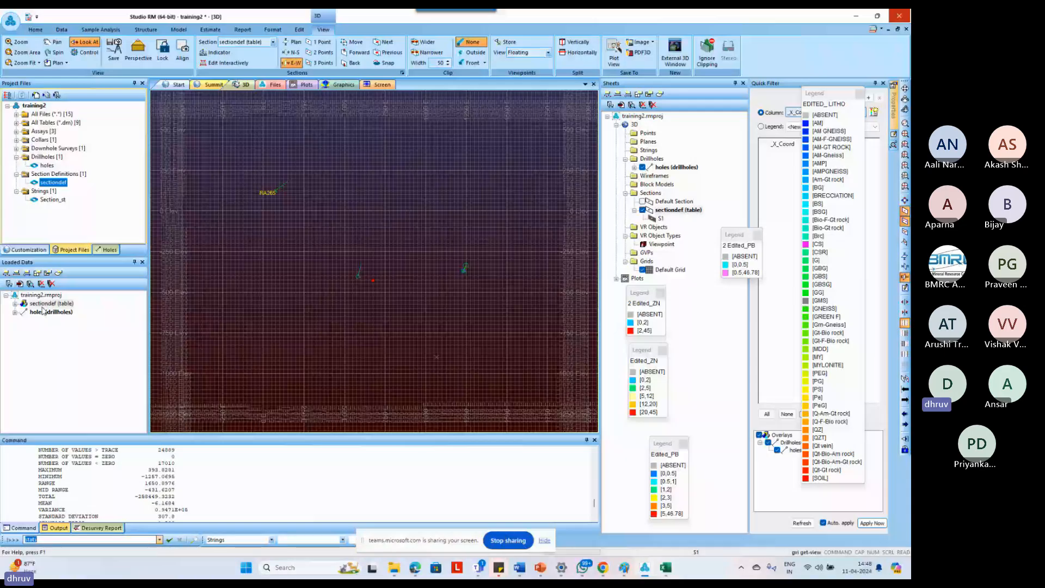
{"action": "left_click", "coordinate": [16, 303]}
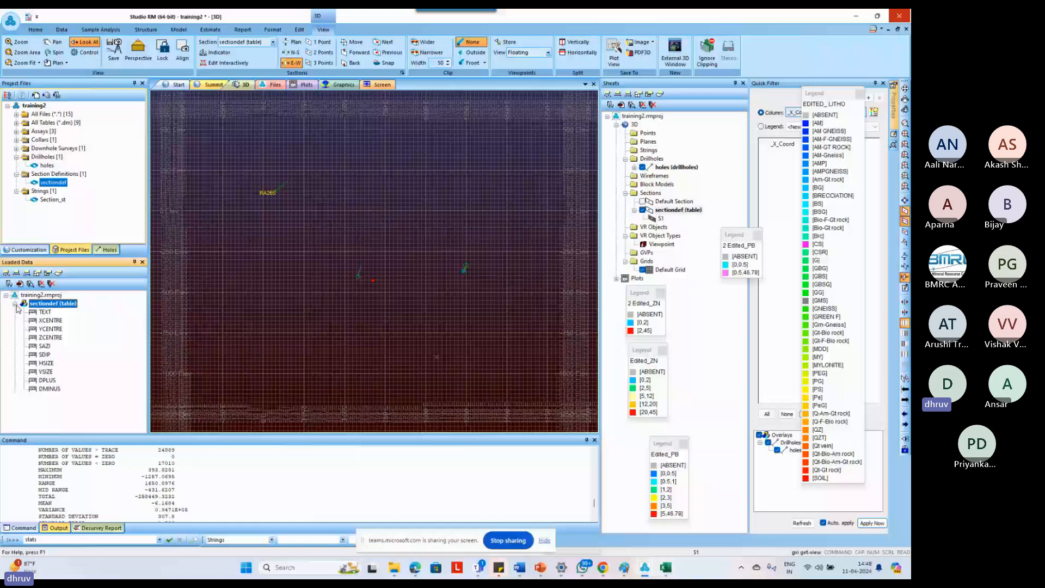
Collapse the column list of the loaded sectiondef table and show the Design window.
{"action": "left_click", "coordinate": [15, 304]}
{"action": "left_click", "coordinate": [205, 31]}
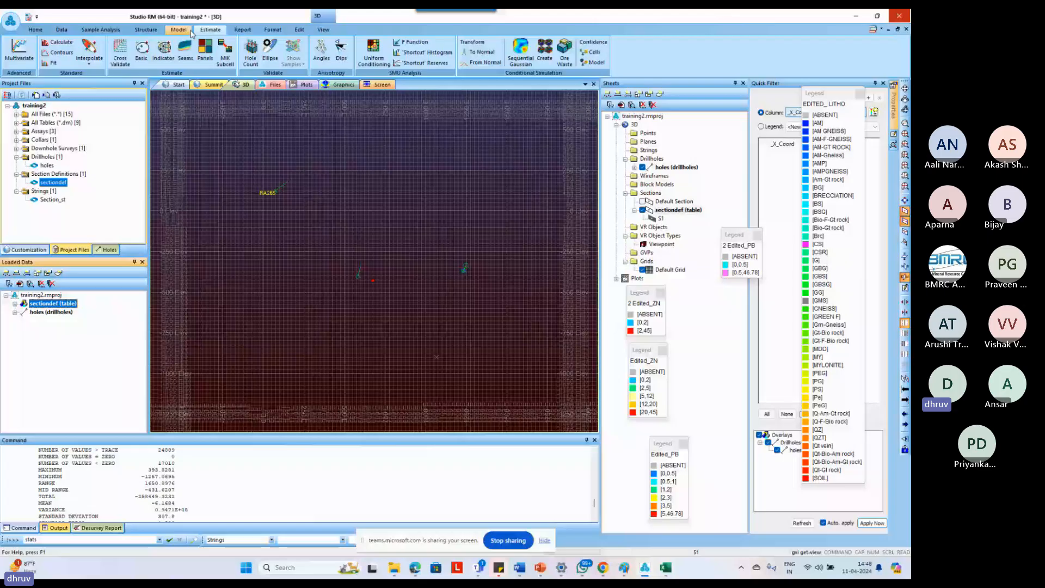
{"action": "left_click", "coordinate": [323, 30]}
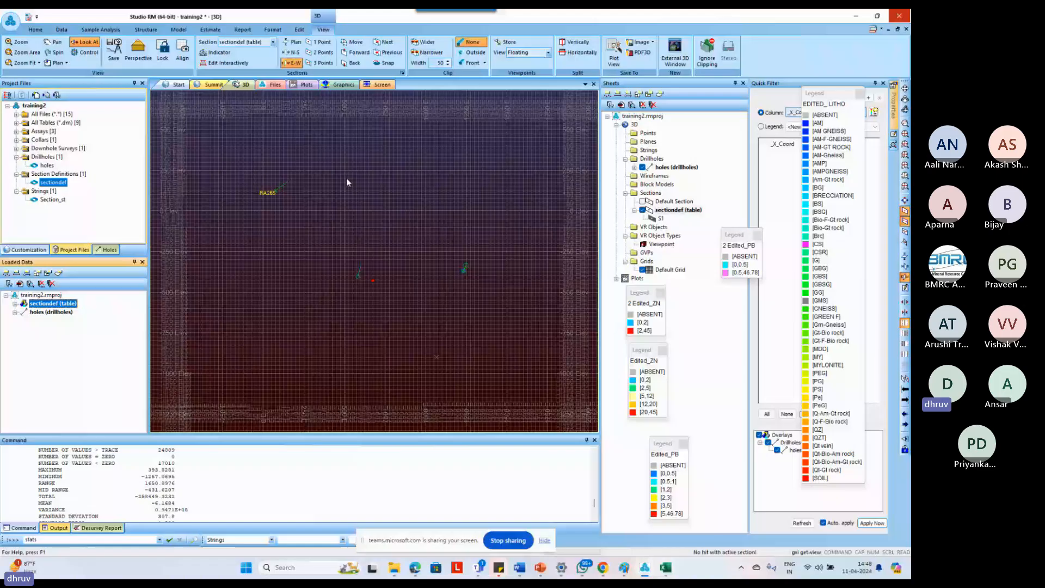
{"action": "left_click", "coordinate": [36, 29]}
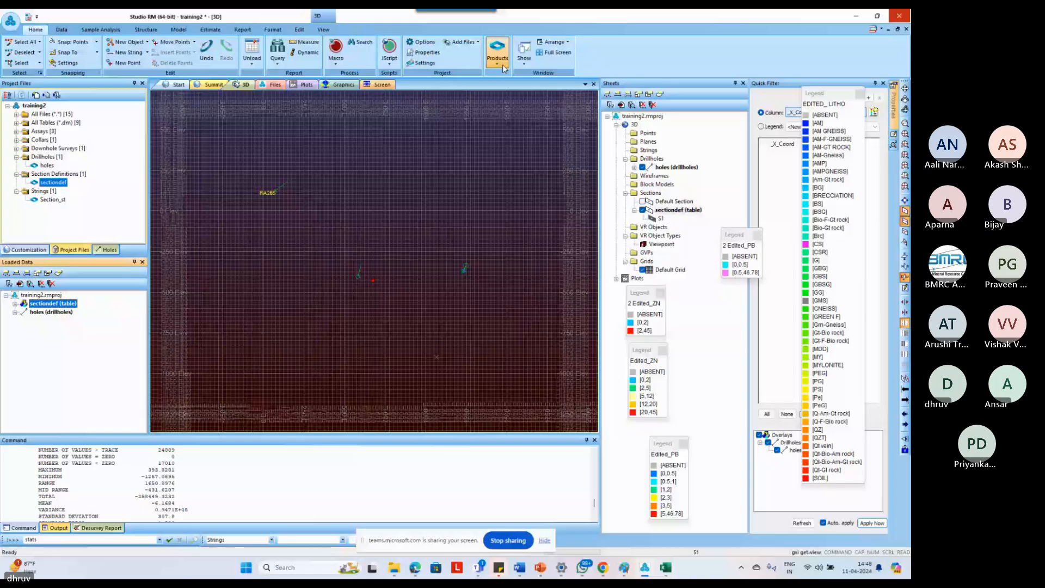
{"action": "left_click", "coordinate": [524, 53]}
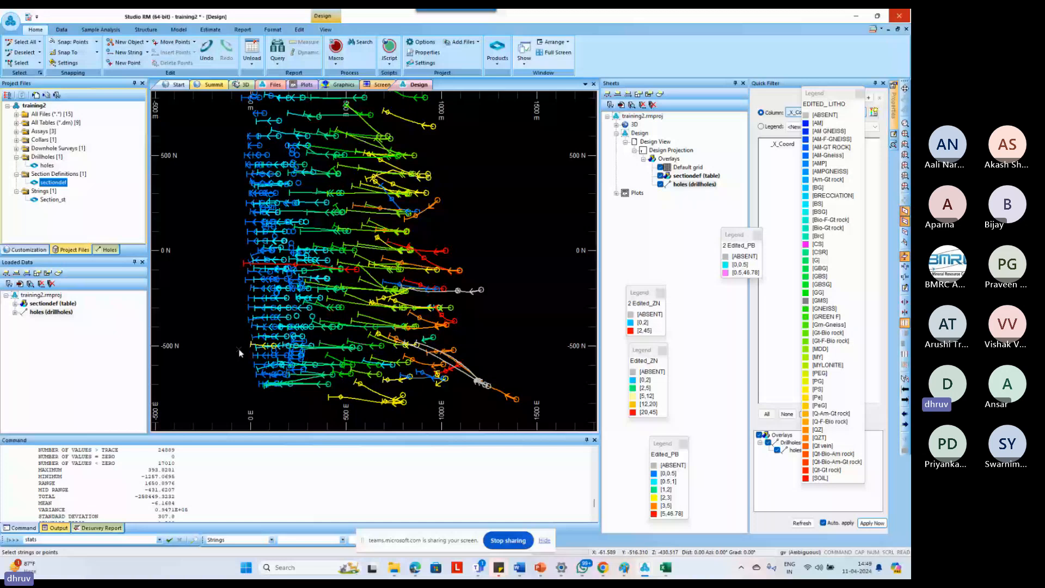
Retrieve saved section number 1 (S1) in the Design window and zoom in on its drillholes.
{"action": "key", "text": "Return"}
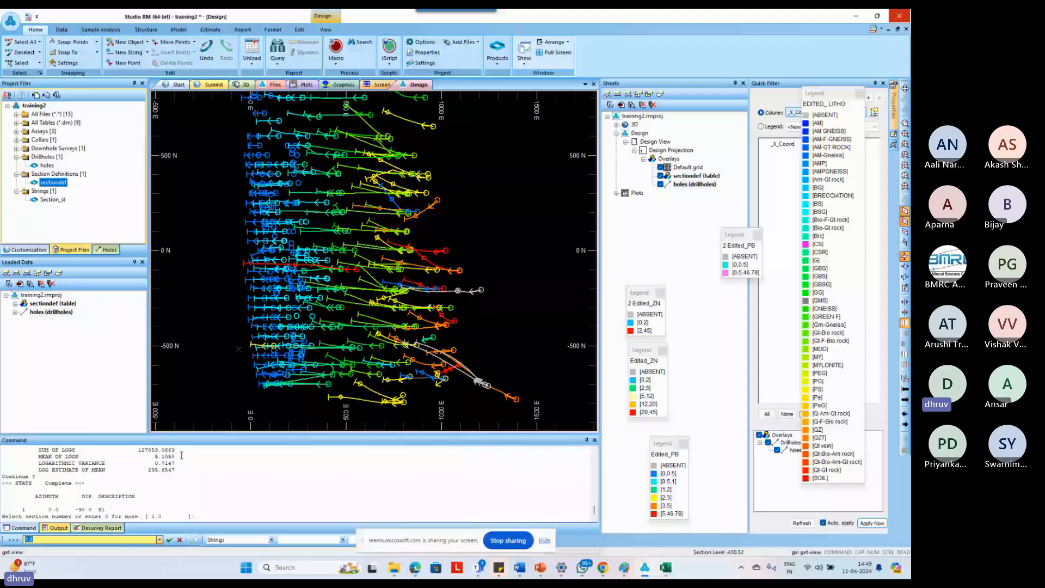
{"action": "left_click_drag", "start_coordinate": [181, 435], "coordinate": [181, 323]}
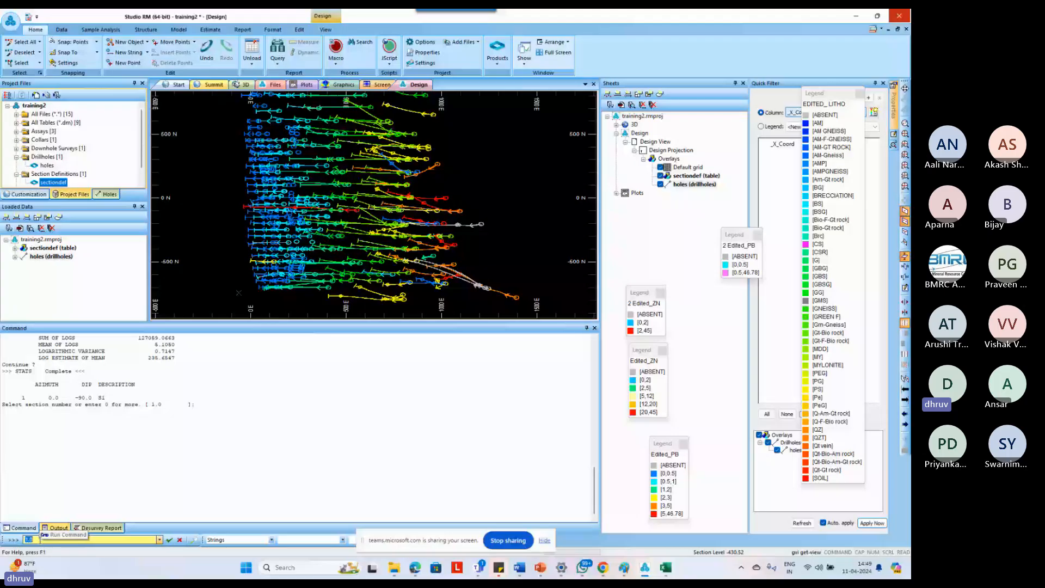
{"action": "key", "text": "Return"}
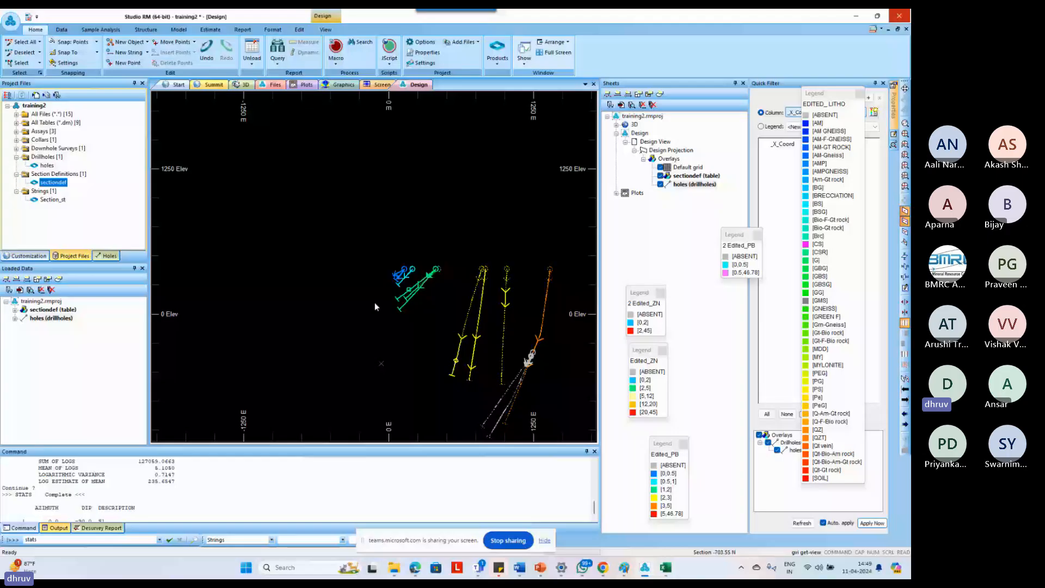
{"action": "left_click_drag", "start_coordinate": [322, 235], "coordinate": [556, 413]}
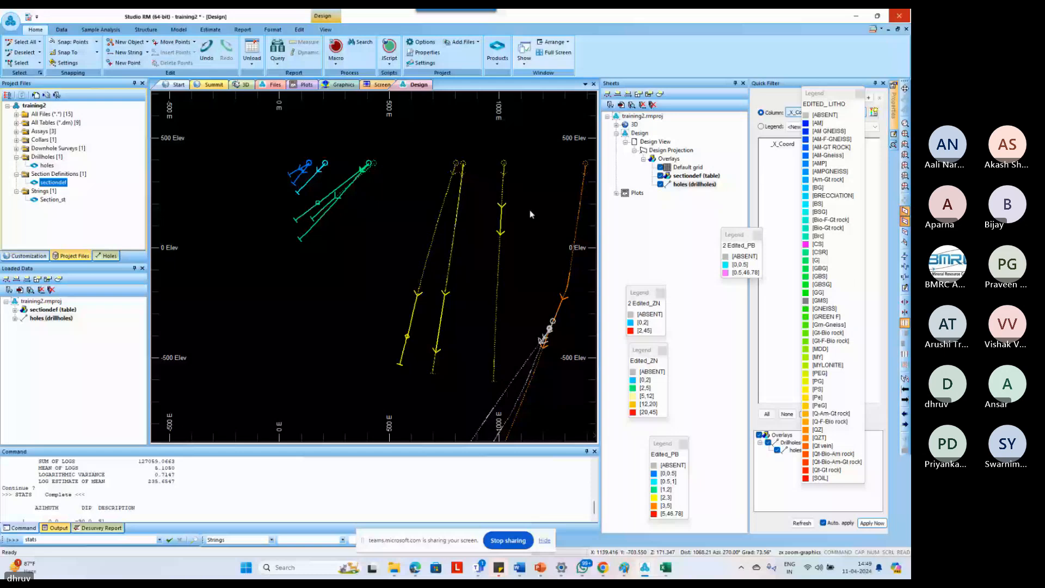
Return to the 3D window and run get-view on the sectiondef section.
{"action": "left_click", "coordinate": [245, 84]}
{"action": "right_click", "coordinate": [387, 197]}
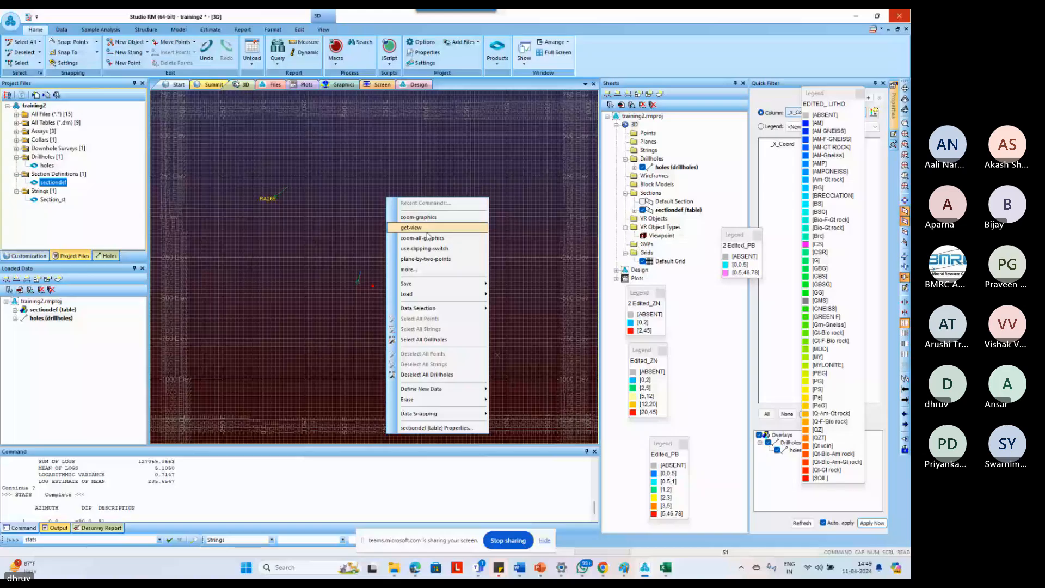
{"action": "left_click", "coordinate": [429, 229]}
Review the orientation, reference point, width and clipping settings in the sectiondef section properties.
{"action": "right_click", "coordinate": [446, 218]}
{"action": "mouse_move", "coordinate": [524, 315]}
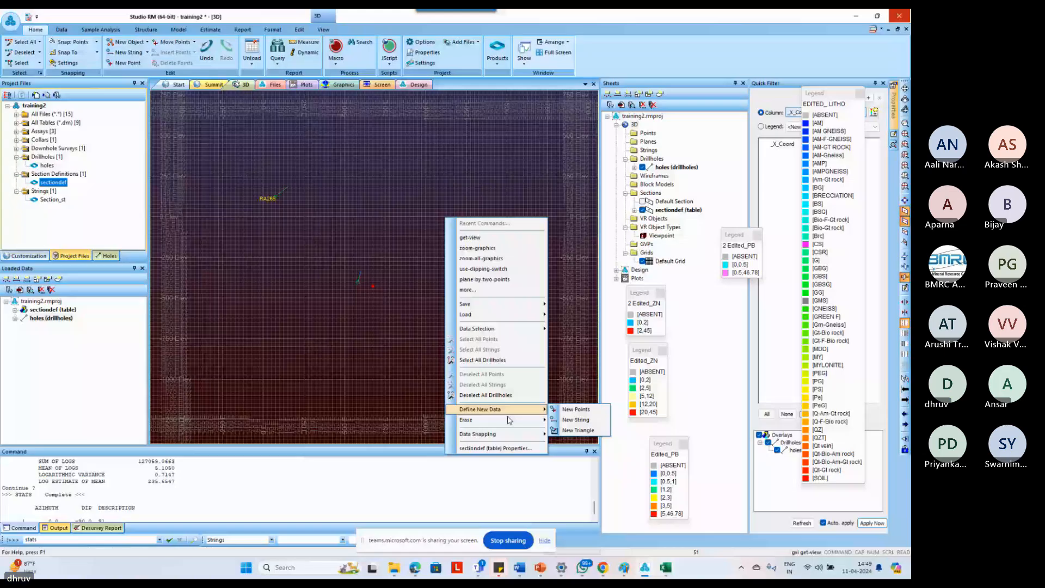
{"action": "left_click", "coordinate": [494, 448]}
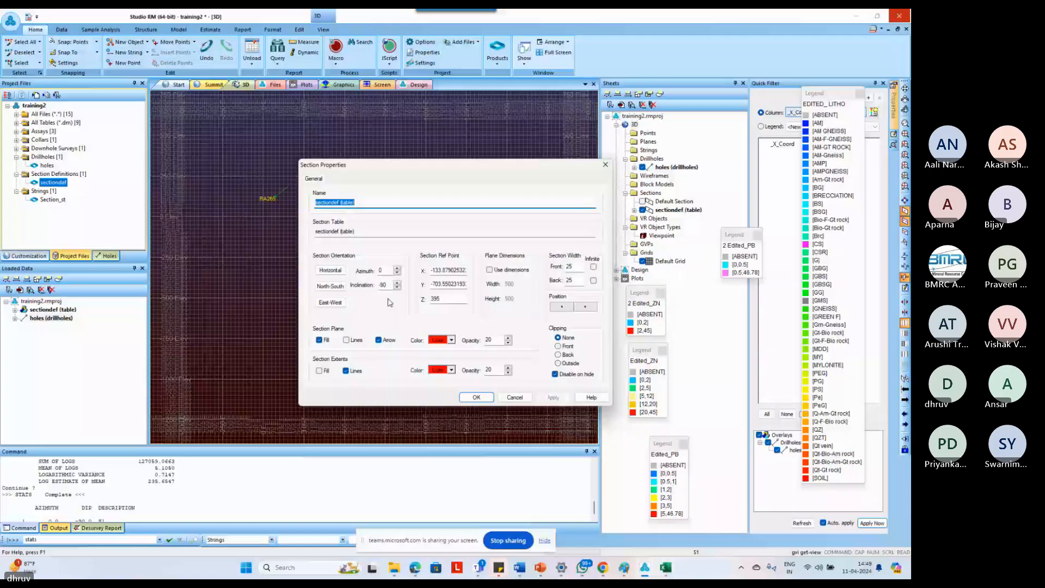
{"action": "key", "text": "Return"}
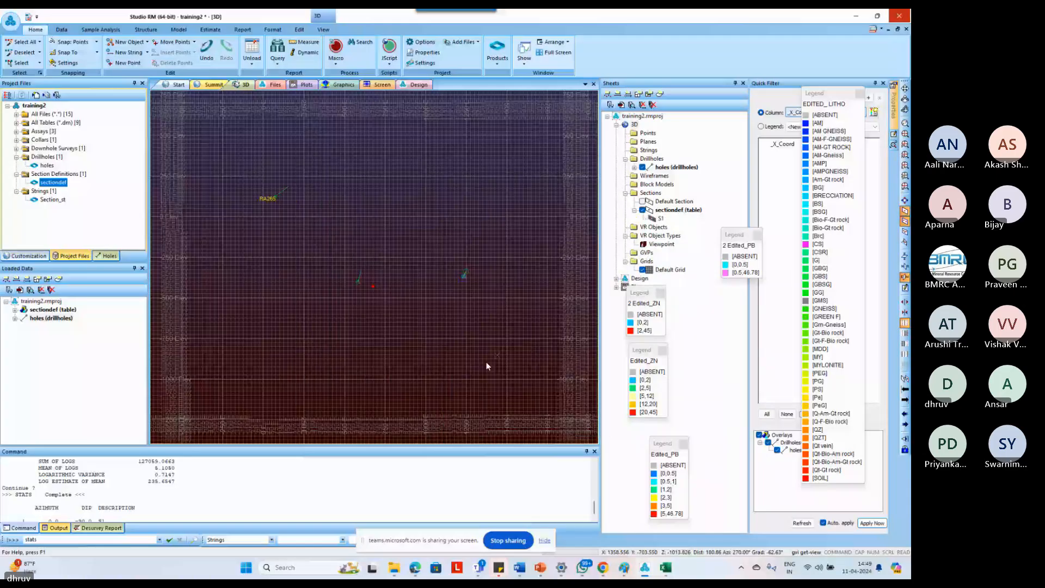
{"action": "right_click", "coordinate": [487, 366]}
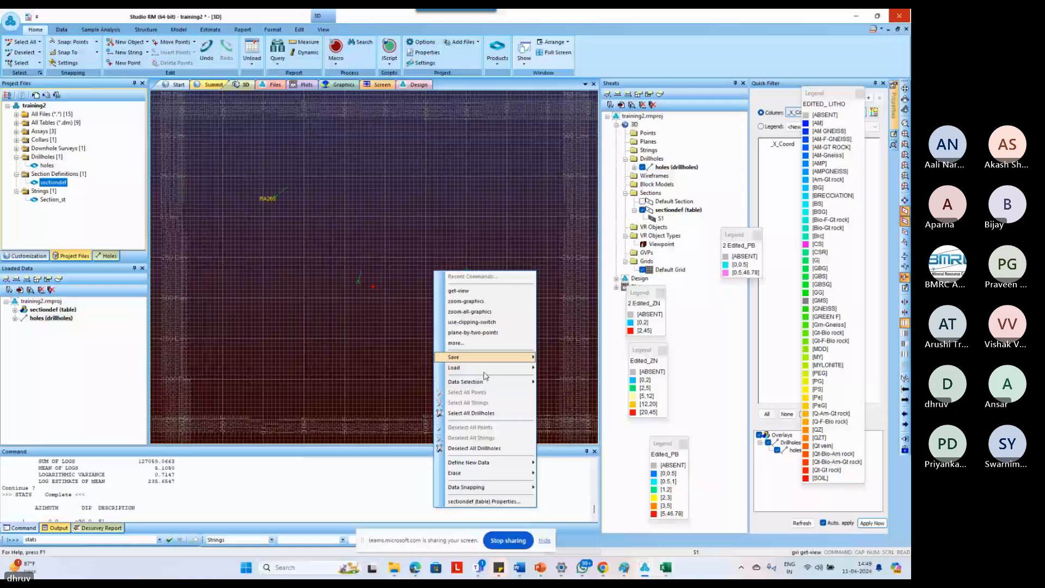
{"action": "mouse_move", "coordinate": [502, 476]}
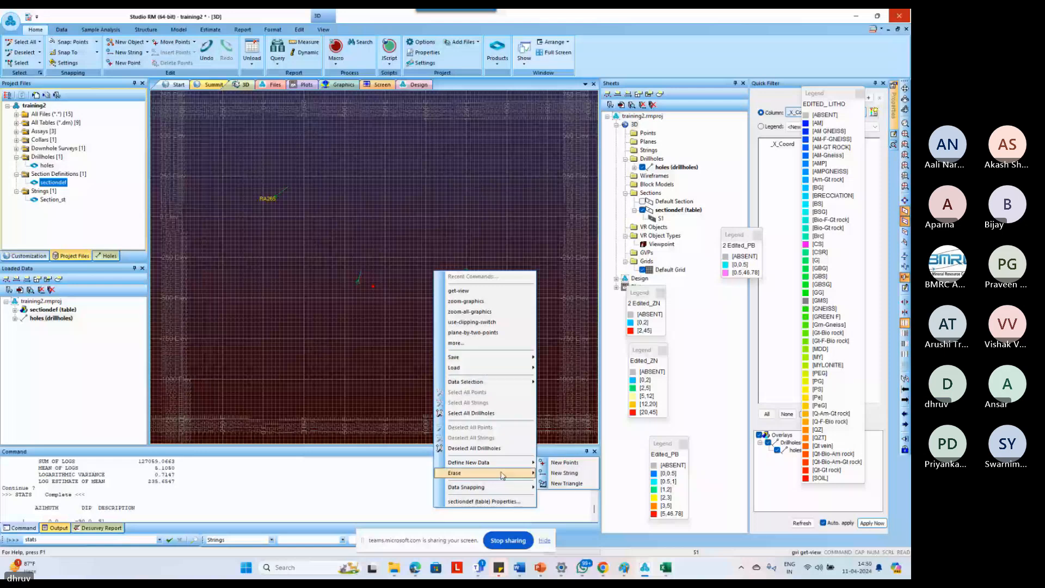
{"action": "left_click", "coordinate": [479, 502]}
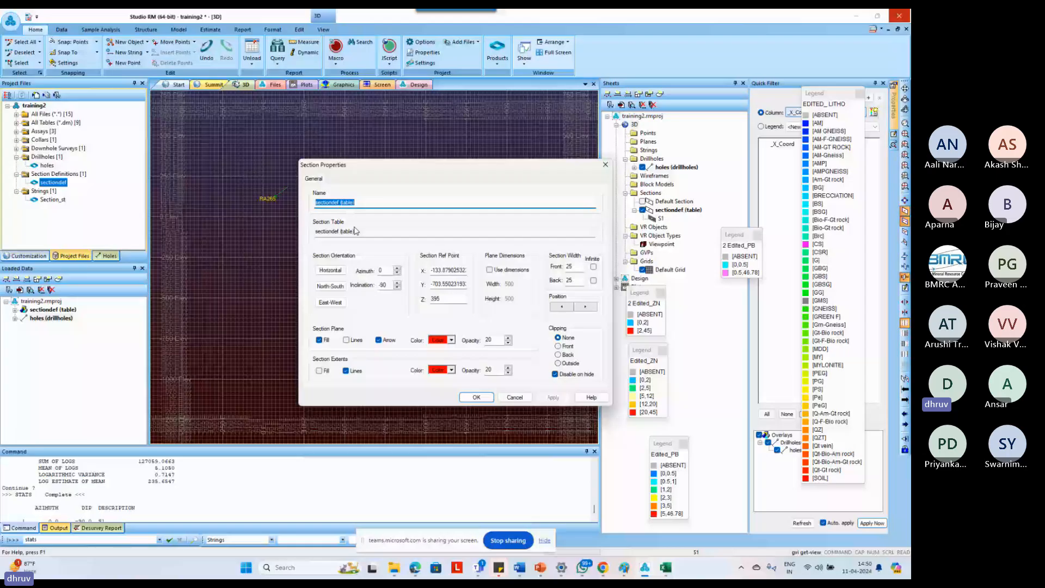
{"action": "left_click", "coordinate": [514, 397]}
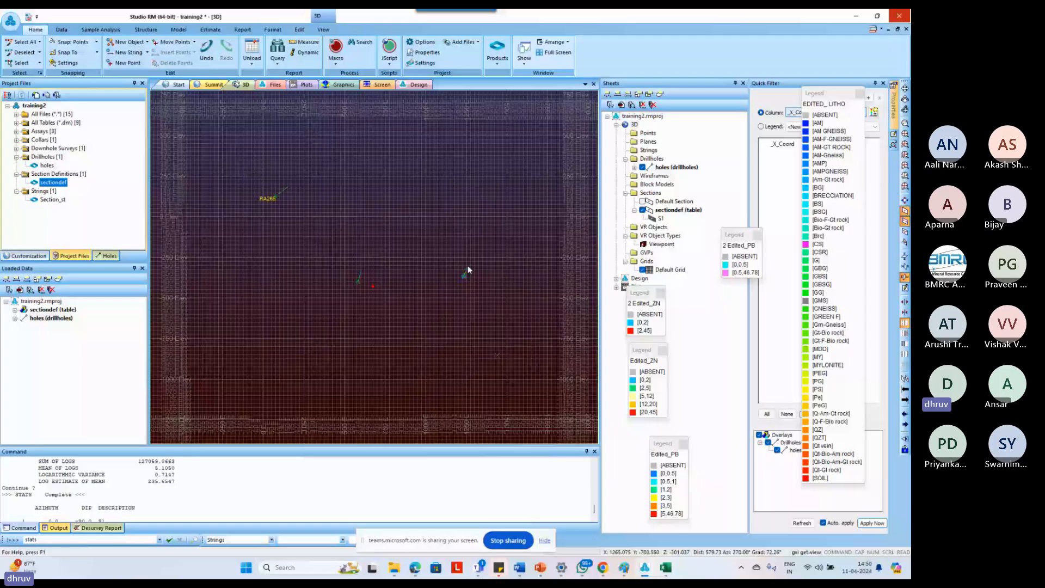
Try the sectiondef section in plan orientation with outside clipping and zoom to all data.
{"action": "double_click", "coordinate": [467, 269]}
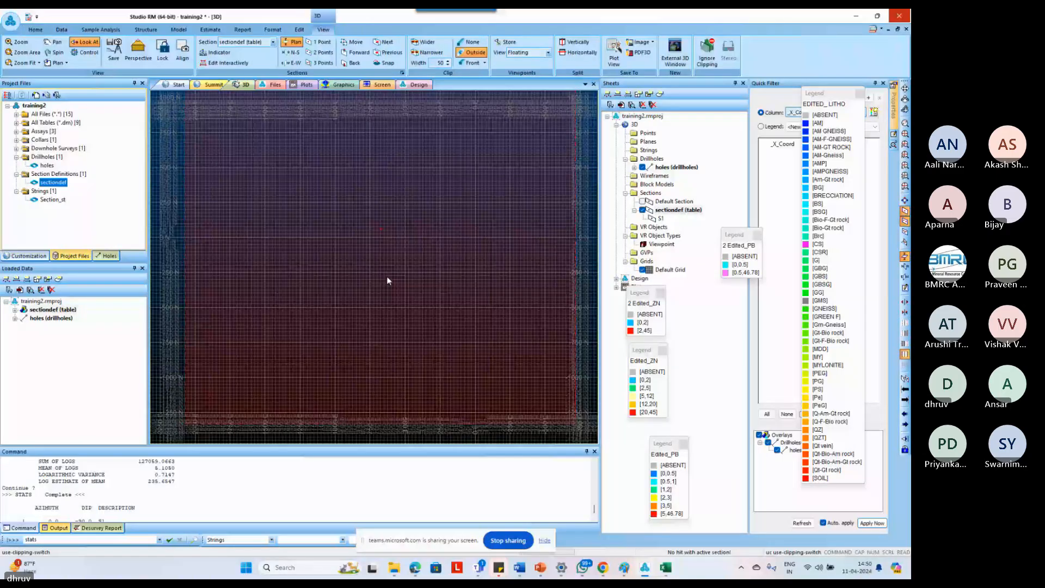
{"action": "scroll", "coordinate": [387, 277], "scroll_direction": "down", "scroll_amount": 4}
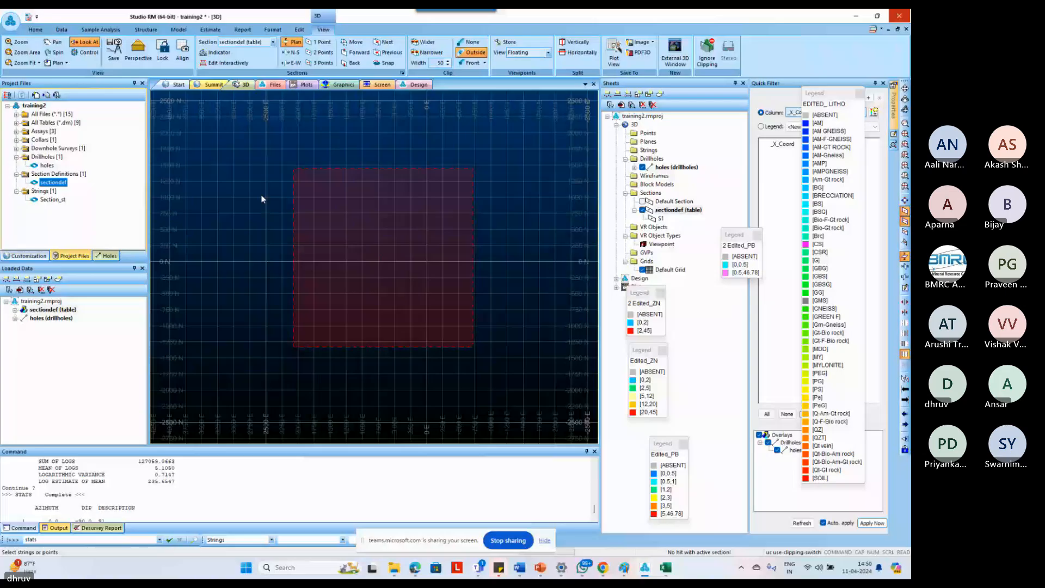
{"action": "key", "text": "z"}
{"action": "key", "text": "a"}
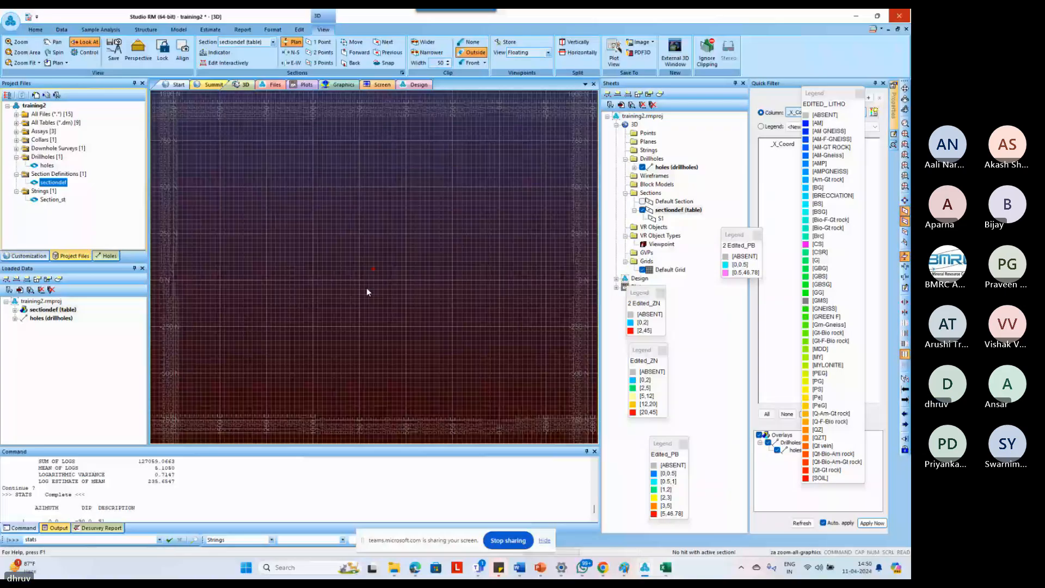
{"action": "scroll", "coordinate": [367, 289], "scroll_direction": "down", "scroll_amount": 4}
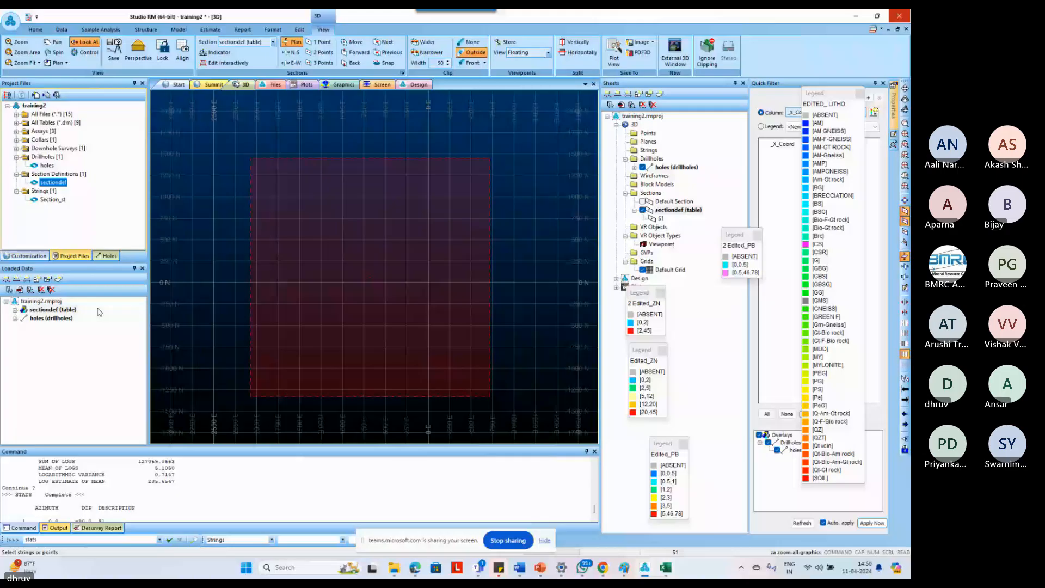
Unload the sectiondef table and turn off section clipping so all drillholes are drawn.
{"action": "right_click", "coordinate": [69, 310]}
{"action": "left_click", "coordinate": [198, 304]}
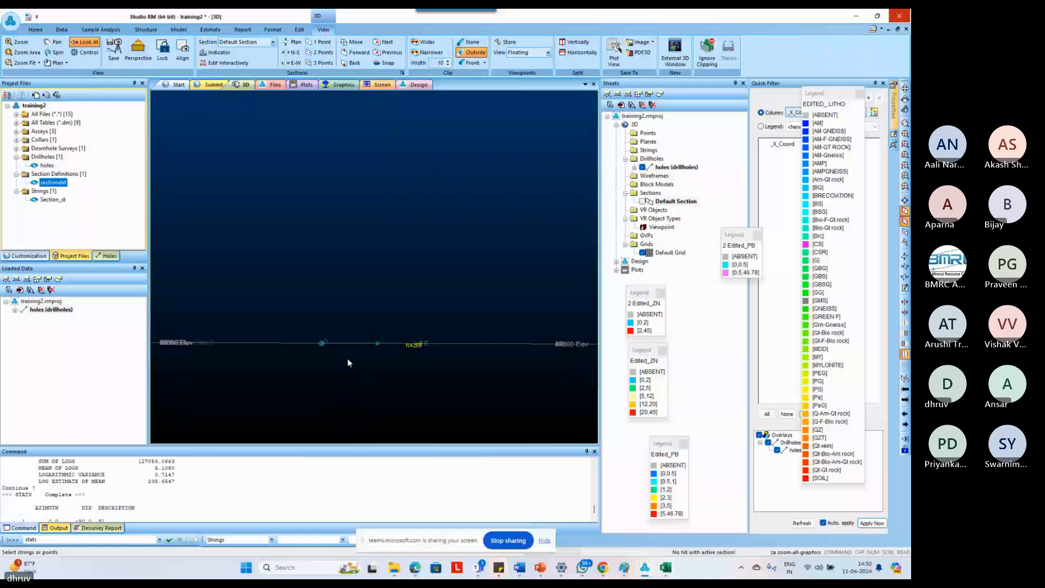
{"action": "left_click_drag", "start_coordinate": [348, 359], "coordinate": [288, 198]}
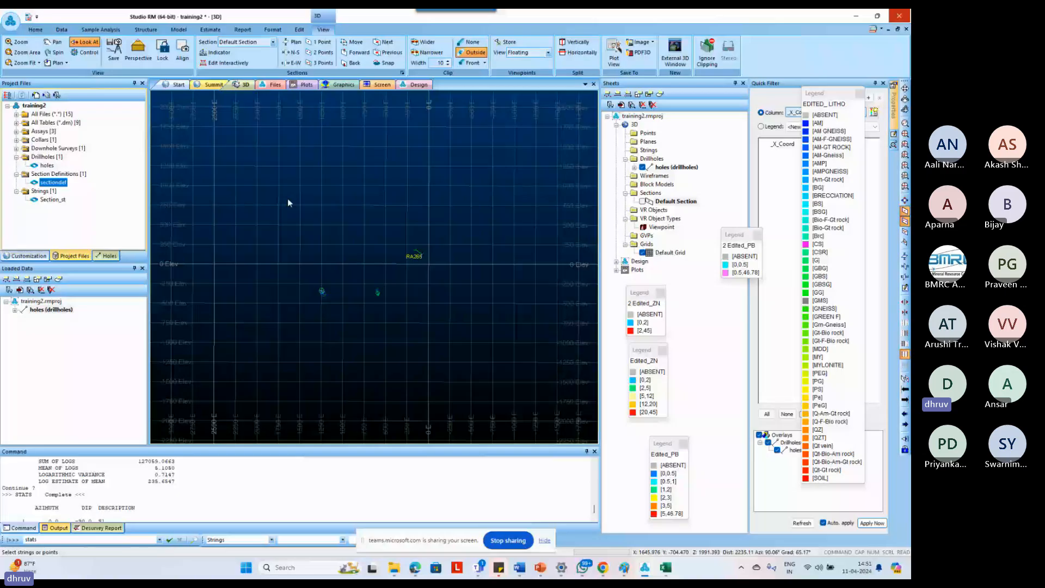
{"action": "key", "text": "u"}
{"action": "key", "text": "c"}
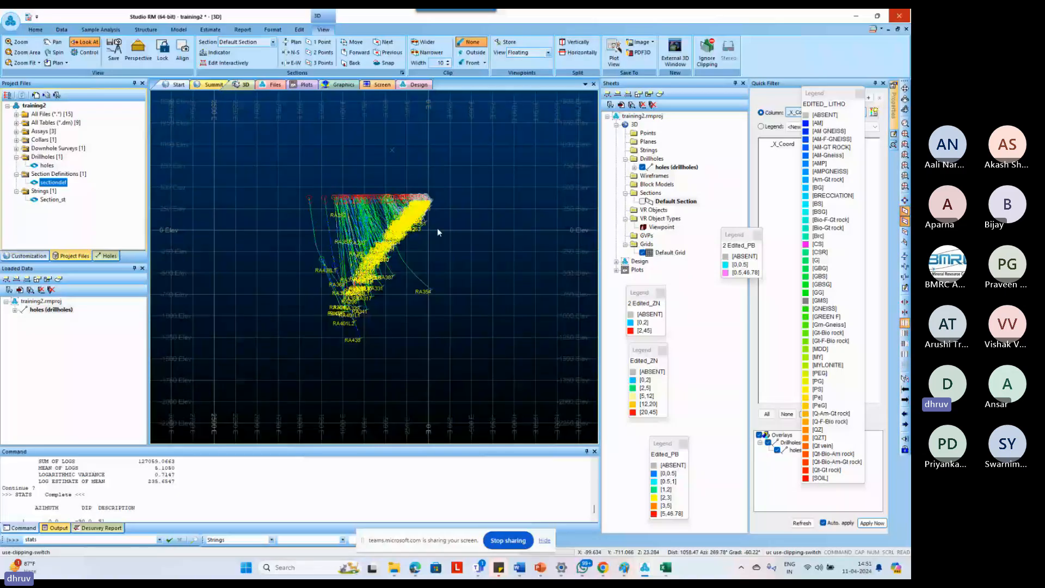
Define a horizontal section plane by one point with Z locked at 395.
{"action": "key", "text": "space"}
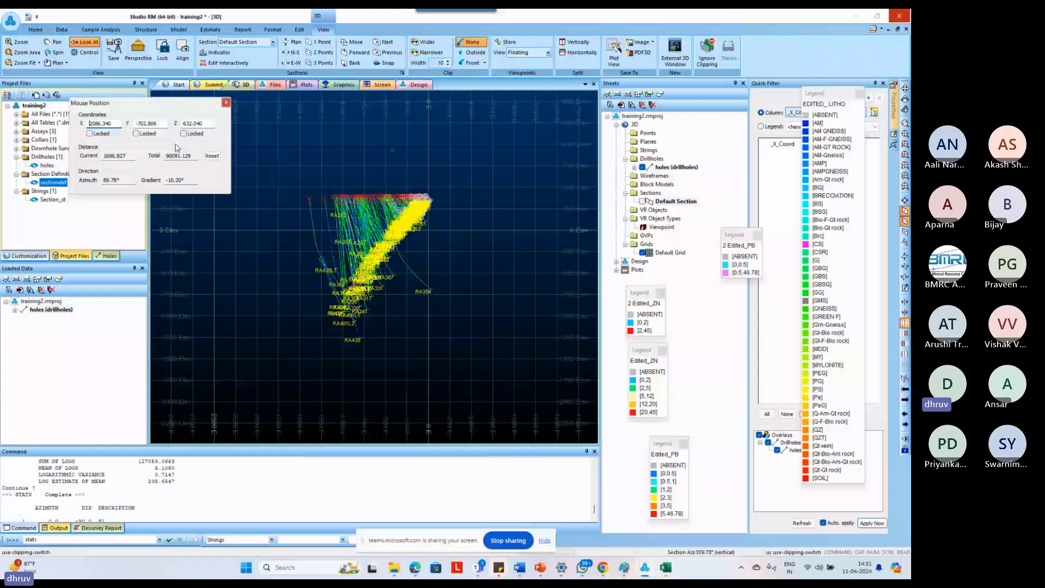
{"action": "left_click", "coordinate": [200, 134]}
{"action": "left_click", "coordinate": [446, 325]}
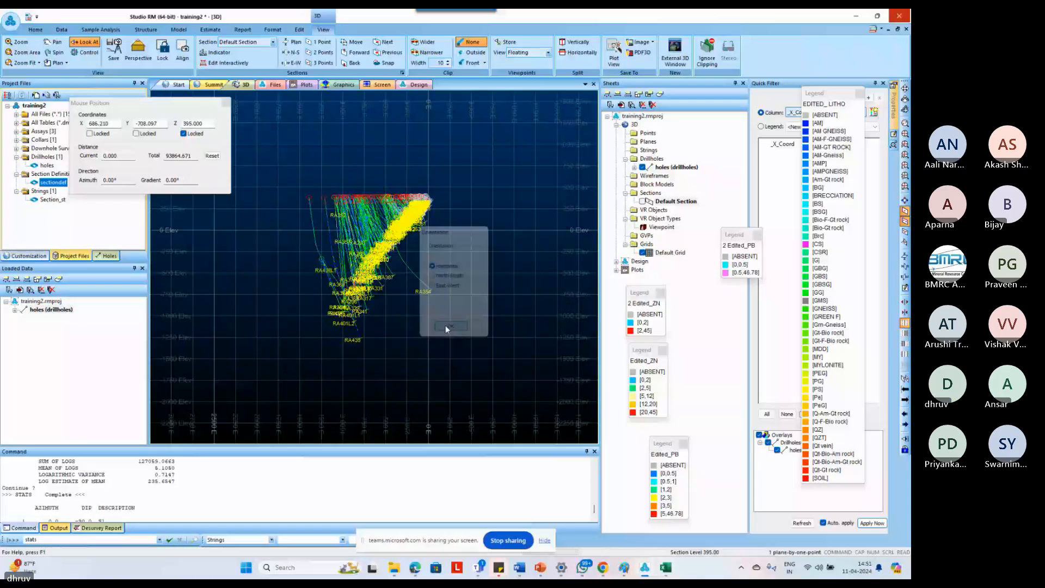
{"action": "left_click", "coordinate": [446, 325]}
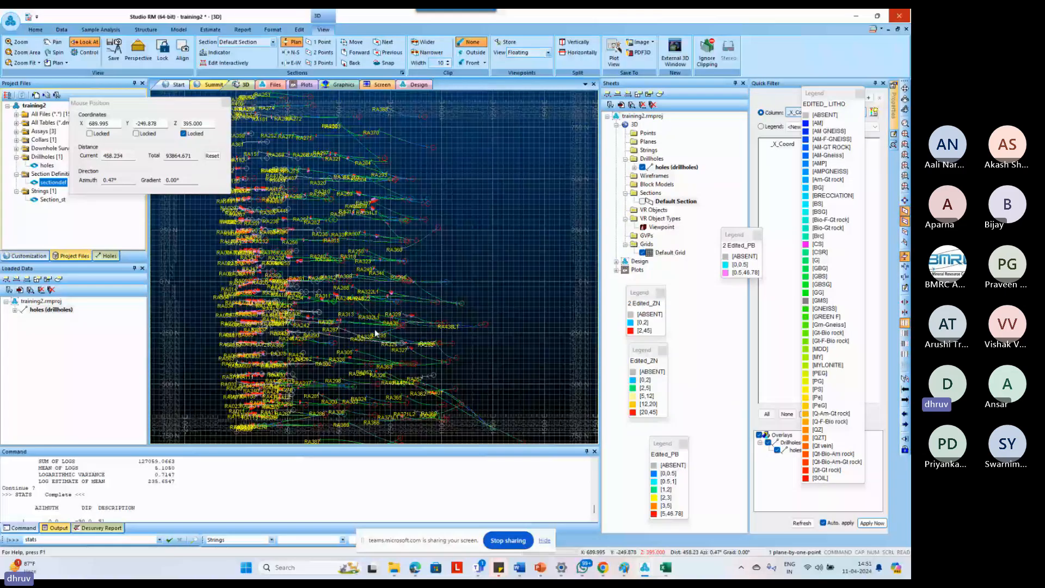
{"action": "left_click", "coordinate": [226, 102]}
Load the Section_st strings into the 3D view over the southern drillhole rows.
{"action": "scroll", "coordinate": [308, 164], "scroll_direction": "down", "scroll_amount": 1}
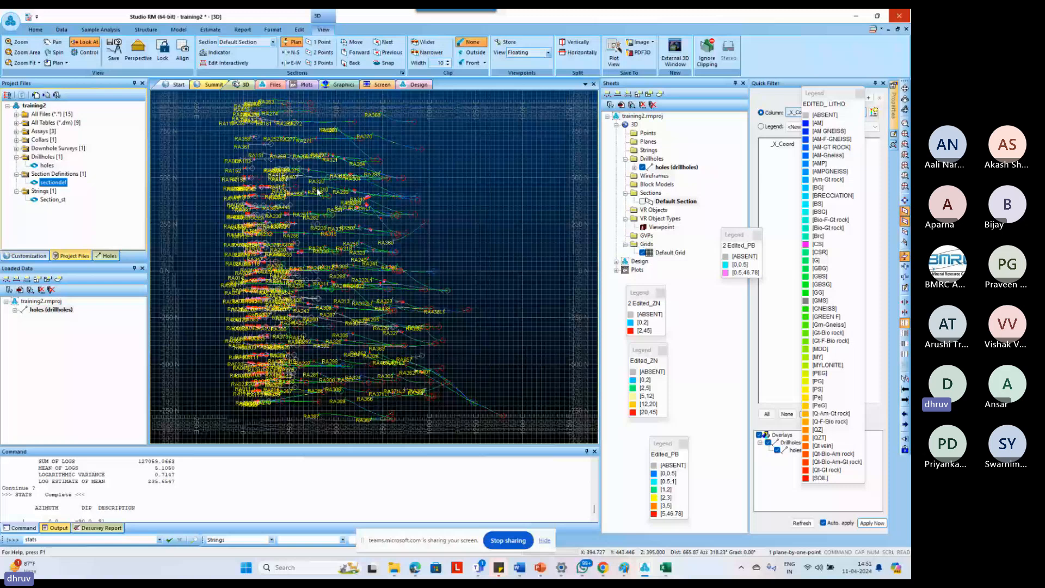
{"action": "middle_click_drag", "start_coordinate": [318, 189], "coordinate": [352, 108]}
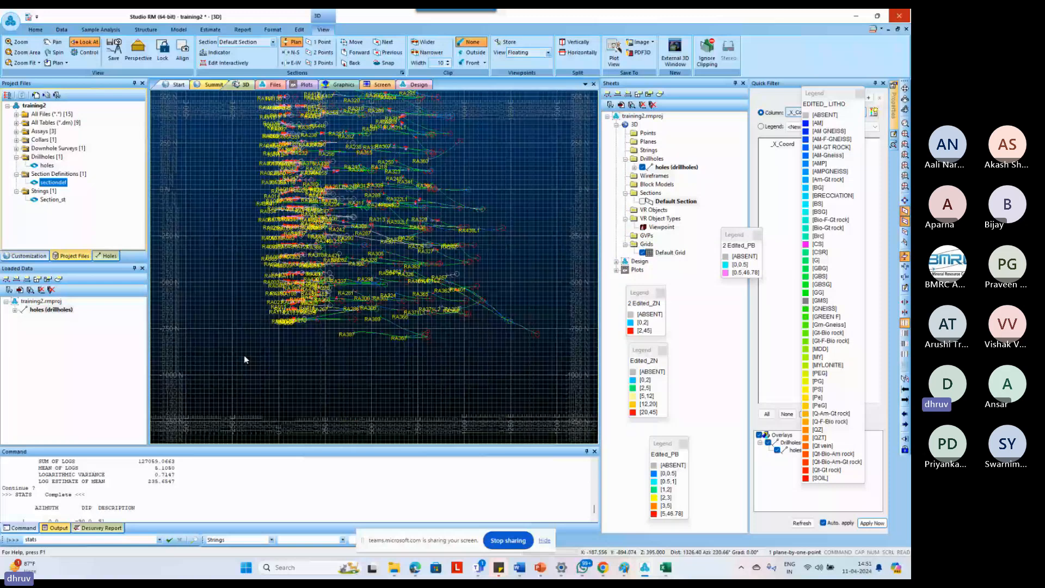
{"action": "scroll", "coordinate": [244, 355], "scroll_direction": "up", "scroll_amount": 1}
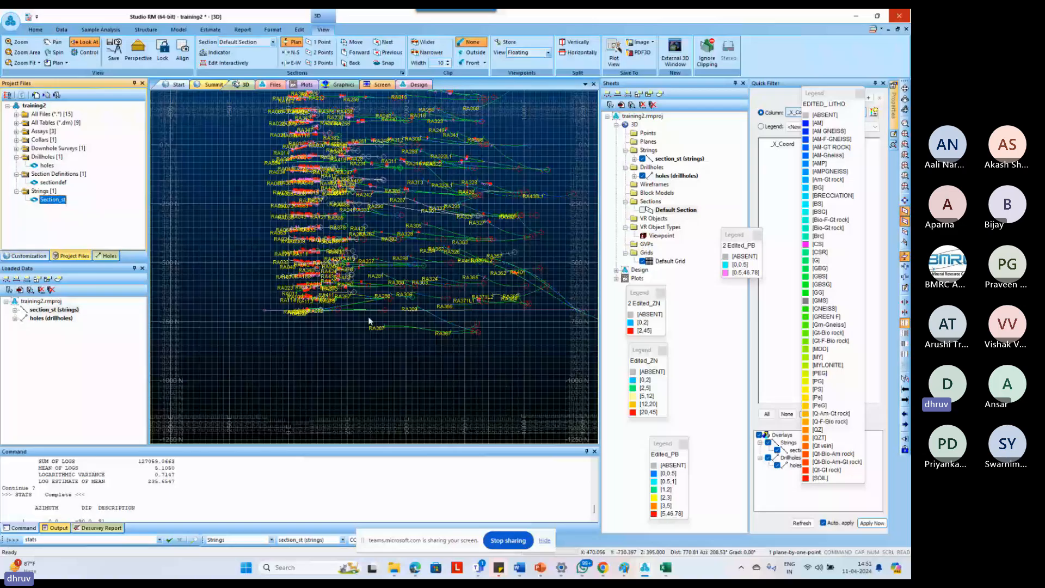
{"action": "scroll", "coordinate": [369, 322], "scroll_direction": "up", "scroll_amount": 2}
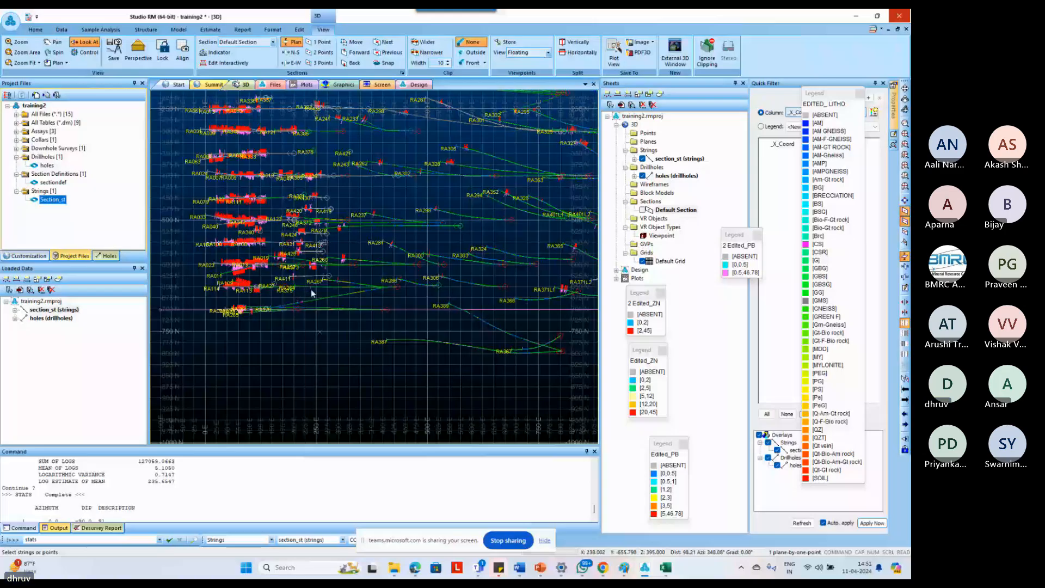
Digitise a new Section_st string in colour 54, about 1600 long, along the drillhole row near -650 N.
{"action": "key", "text": "n"}
{"action": "key", "text": "s"}
{"action": "left_click", "coordinate": [544, 540]}
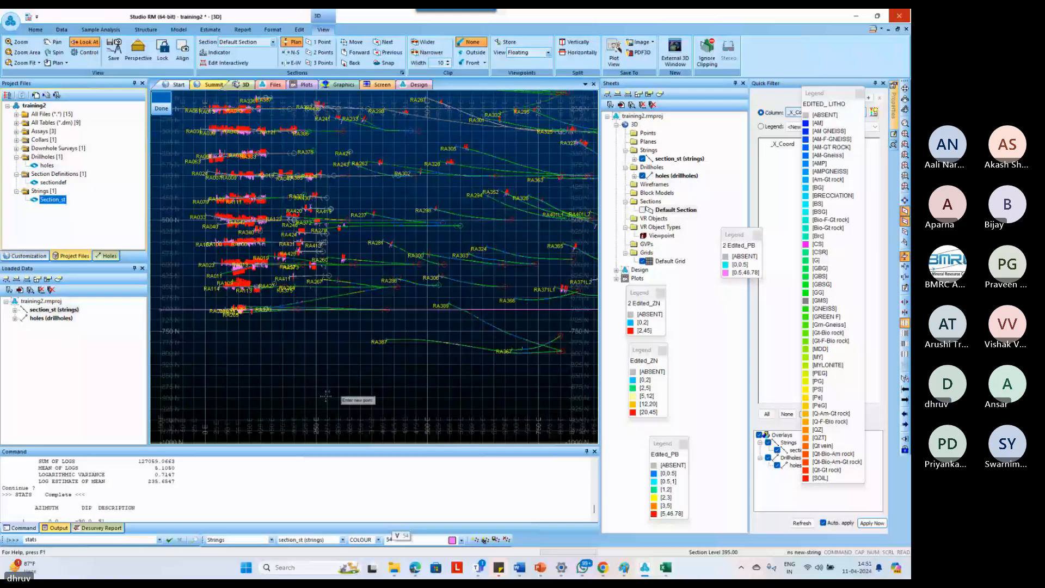
{"action": "scroll", "coordinate": [260, 308], "scroll_direction": "down", "scroll_amount": 3}
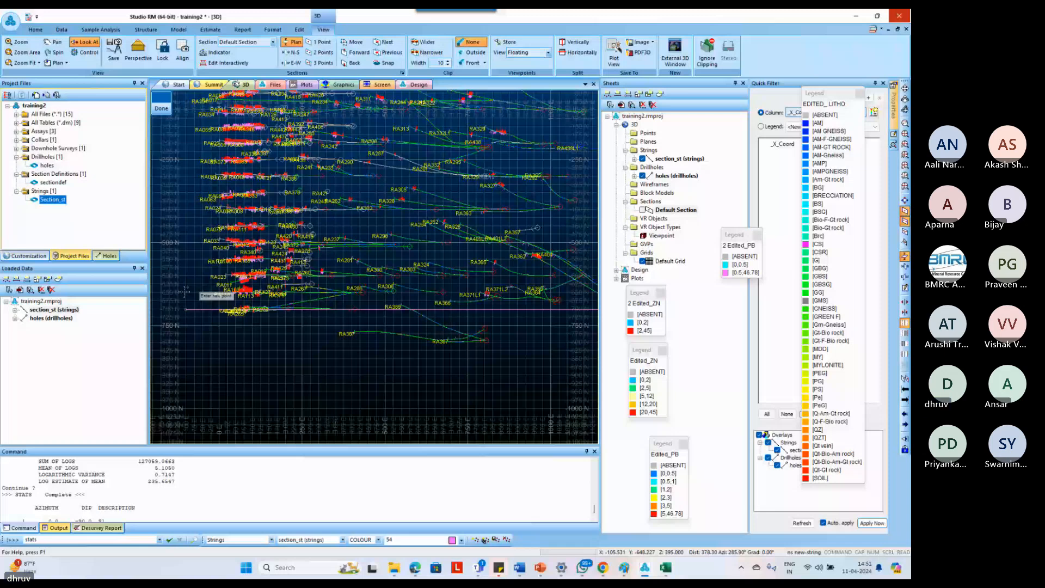
{"action": "scroll", "coordinate": [402, 302], "scroll_direction": "down", "scroll_amount": 2}
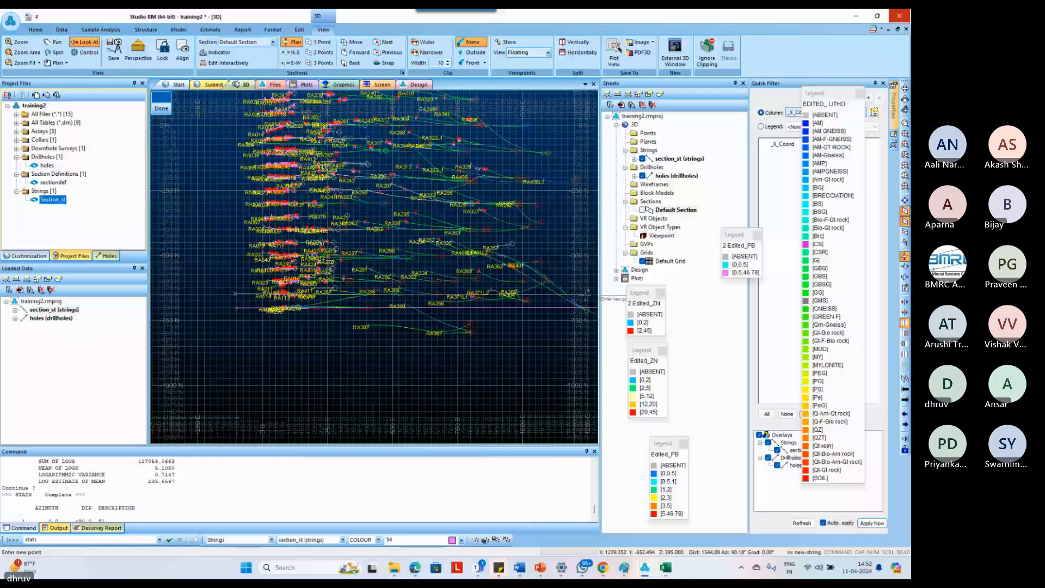
{"action": "scroll", "coordinate": [587, 292], "scroll_direction": "up", "scroll_amount": 2}
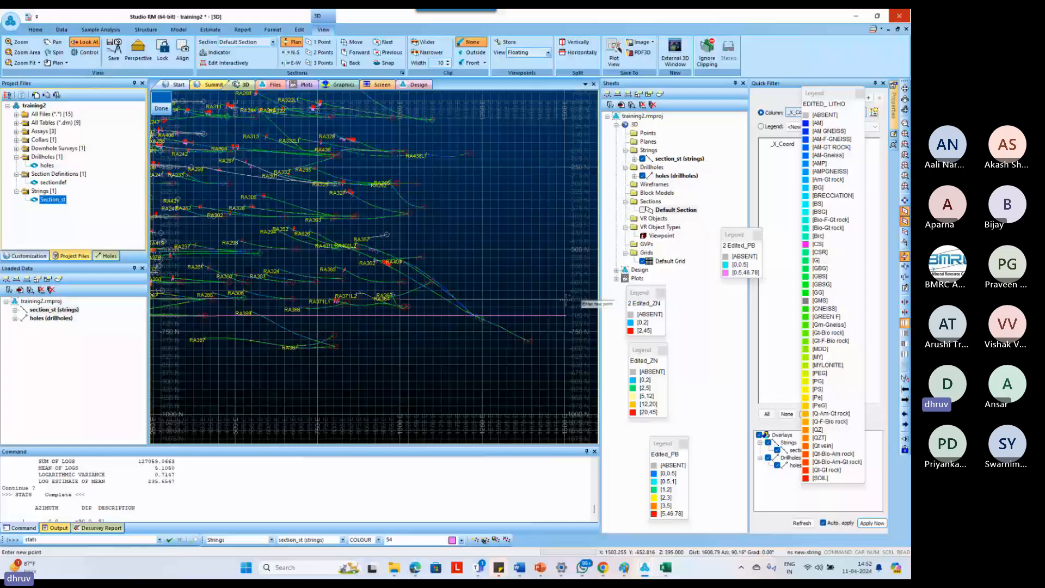
{"action": "left_click", "coordinate": [566, 298]}
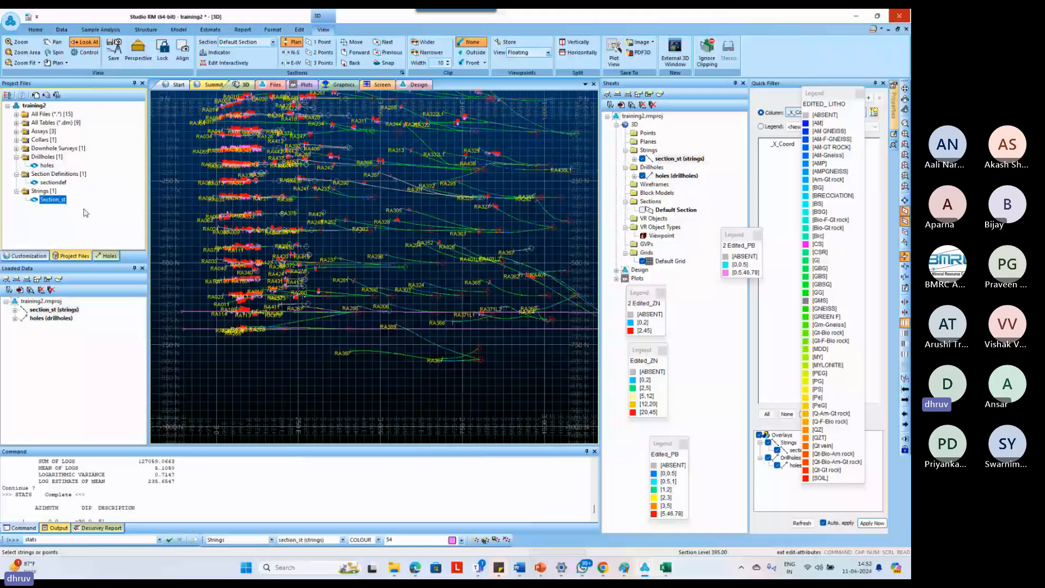
Load the sectiondef table, define a two-point section plane along the string near -650 N, and align the view to it.
{"action": "left_click_drag", "start_coordinate": [53, 182], "coordinate": [187, 207]}
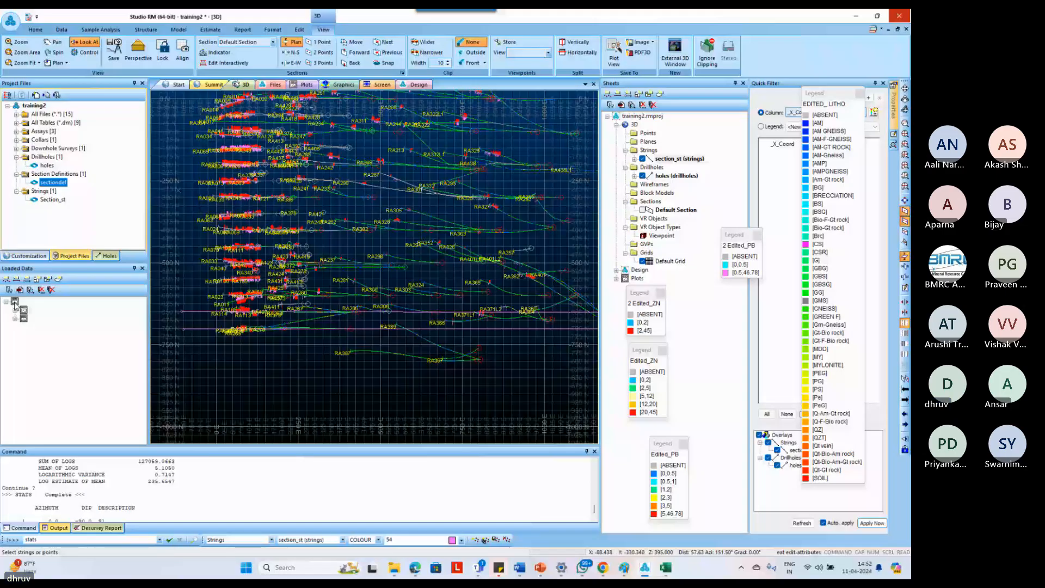
{"action": "left_click", "coordinate": [162, 308]}
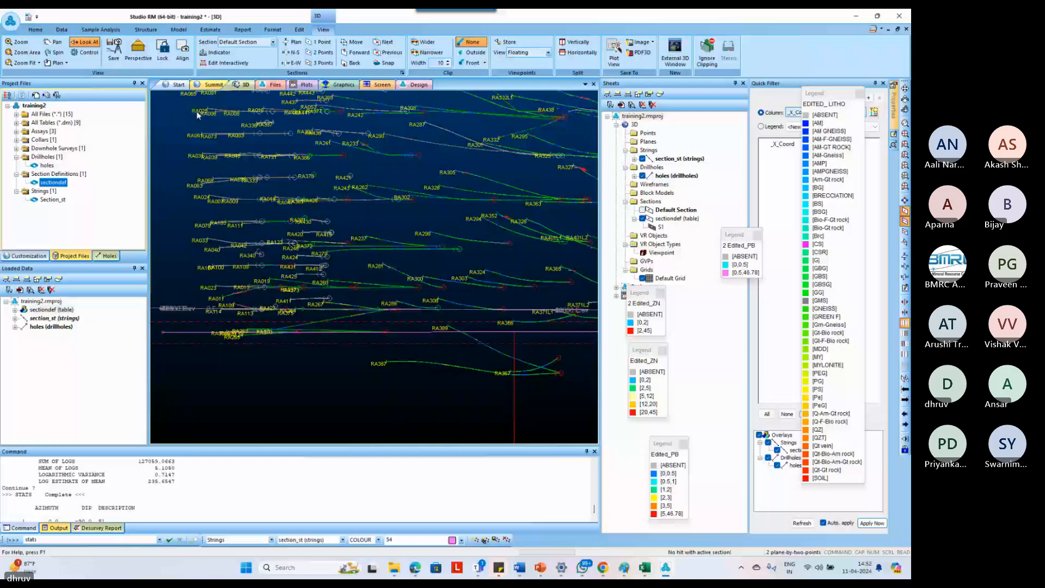
{"action": "left_click", "coordinate": [184, 53]}
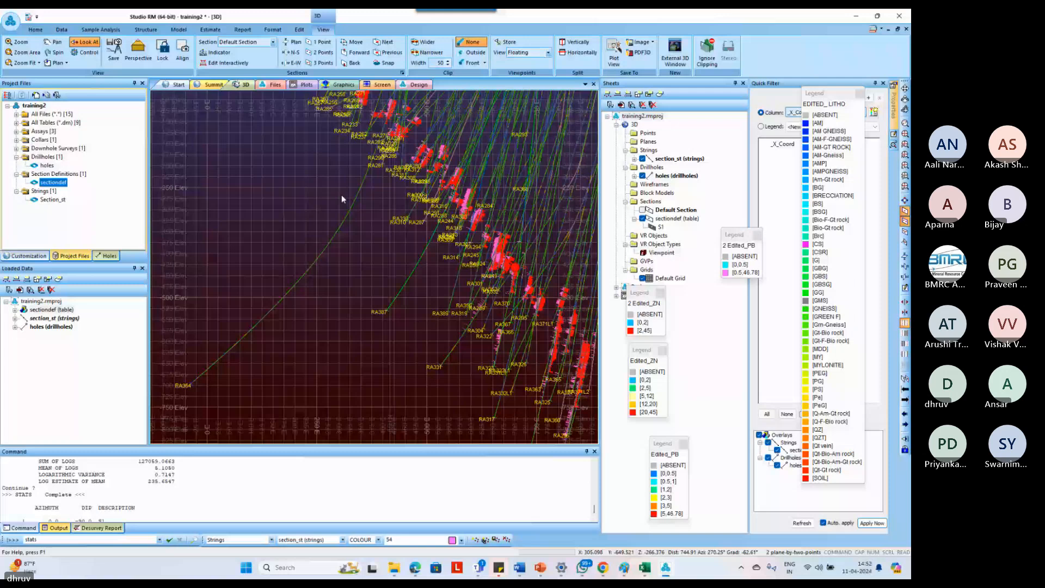
Turn on clipping outside the 50-wide section so only its drillholes are drawn.
{"action": "key", "text": "u"}
{"action": "key", "text": "c"}
{"action": "scroll", "coordinate": [344, 234], "scroll_direction": "down", "scroll_amount": 4}
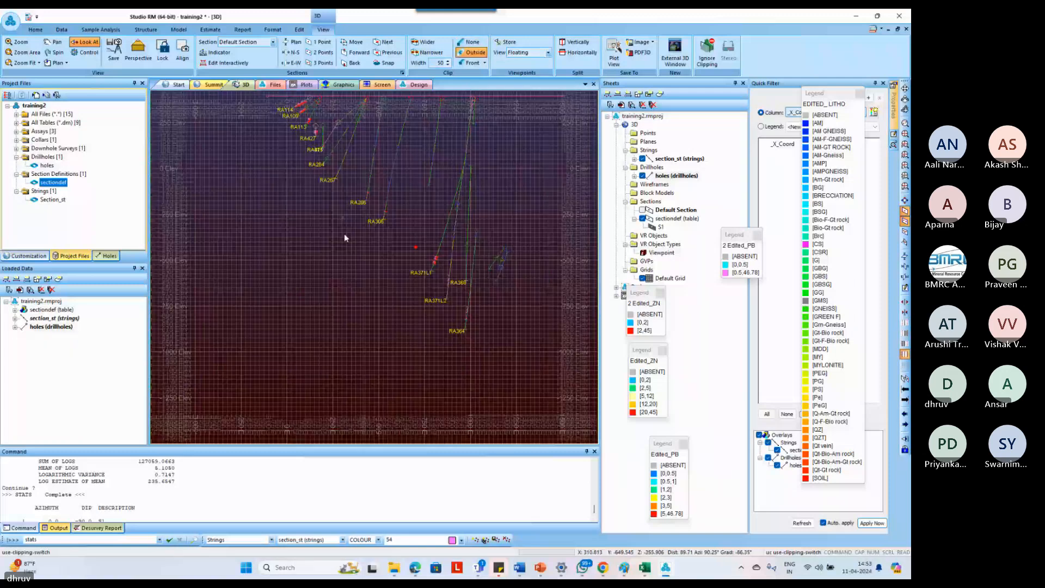
{"action": "scroll", "coordinate": [344, 236], "scroll_direction": "down", "scroll_amount": 3}
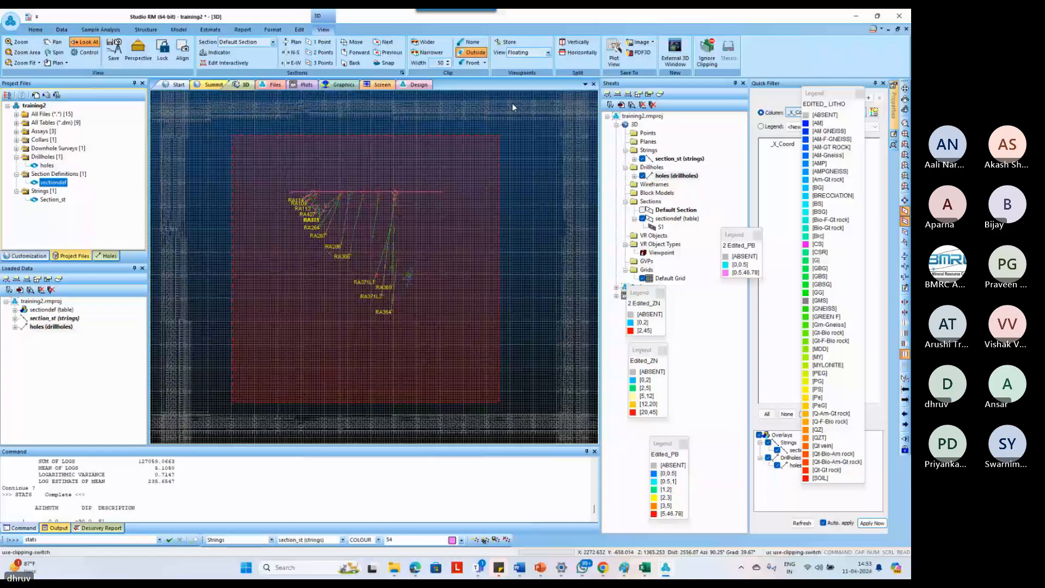
{"action": "scroll", "coordinate": [427, 253], "scroll_direction": "up", "scroll_amount": 2}
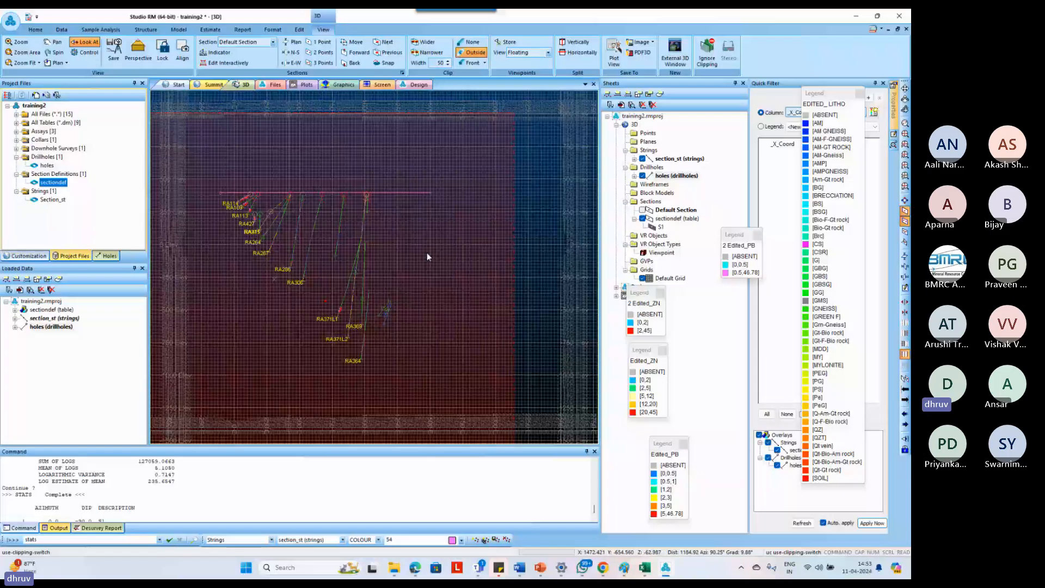
{"action": "scroll", "coordinate": [427, 257], "scroll_direction": "down", "scroll_amount": 1}
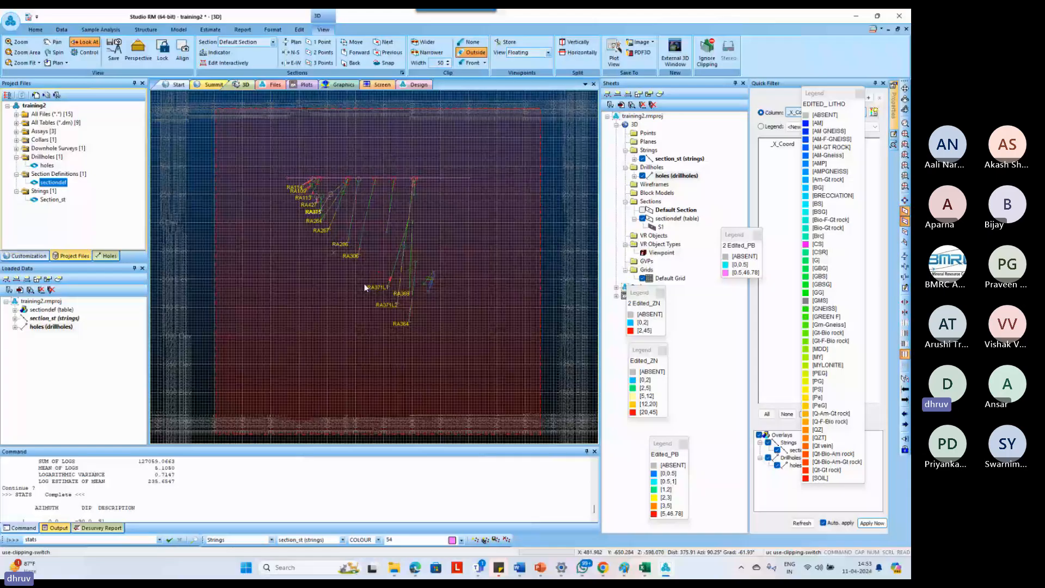
Save an east-west section named S2 in the sectiondef table, with azimuth 0, inclination -90 and 25 front and back widths.
{"action": "double_click", "coordinate": [368, 289]}
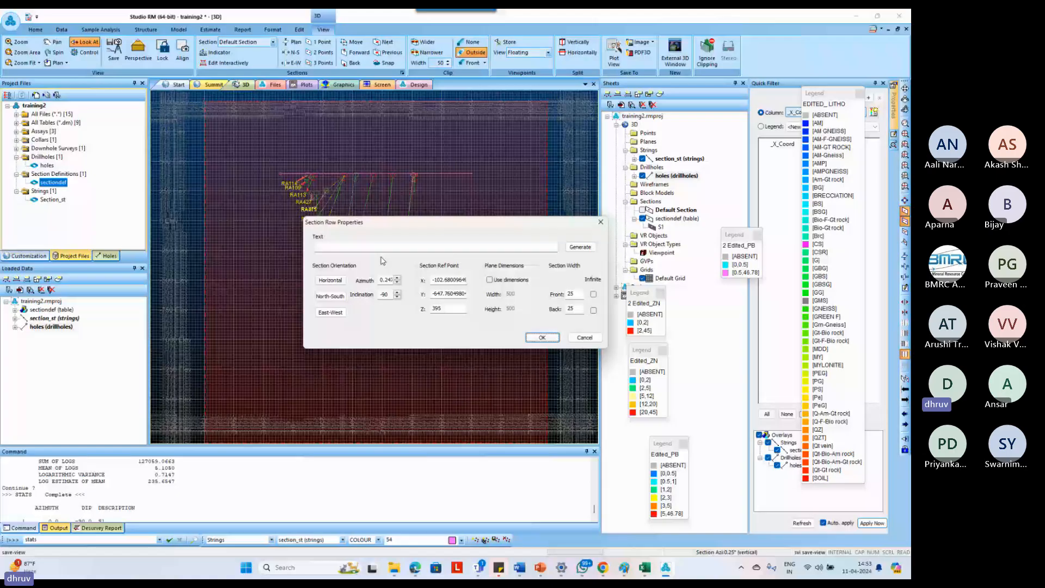
{"action": "key", "text": "Return"}
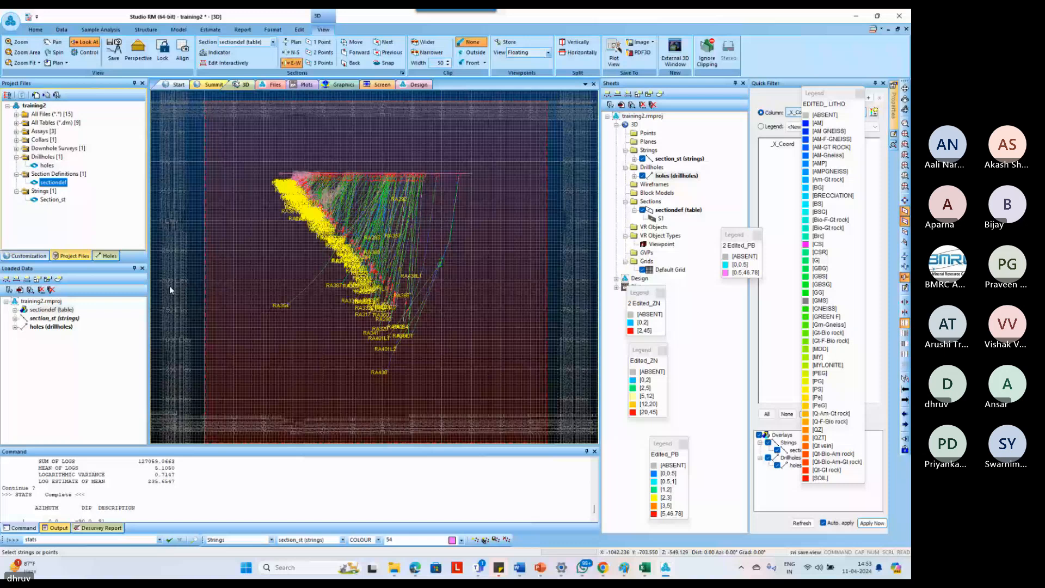
{"action": "left_click", "coordinate": [271, 540]}
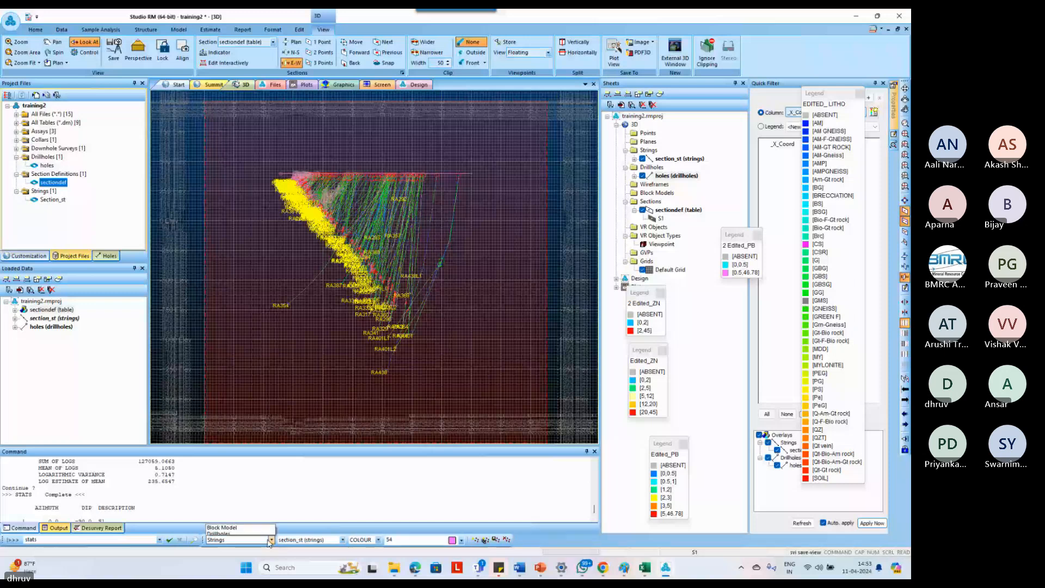
{"action": "left_click", "coordinate": [237, 528]}
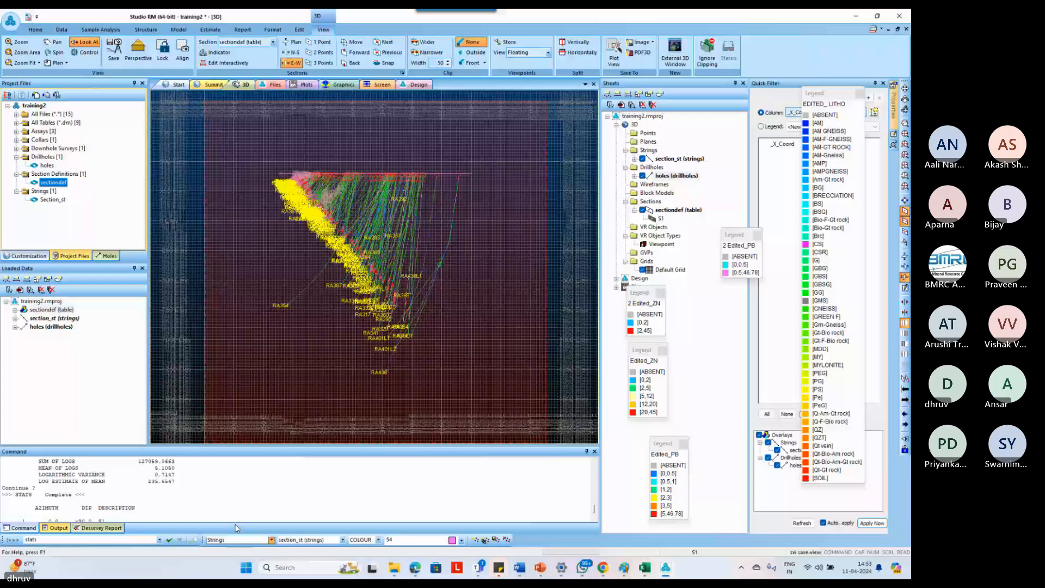
{"action": "double_click", "coordinate": [443, 311]}
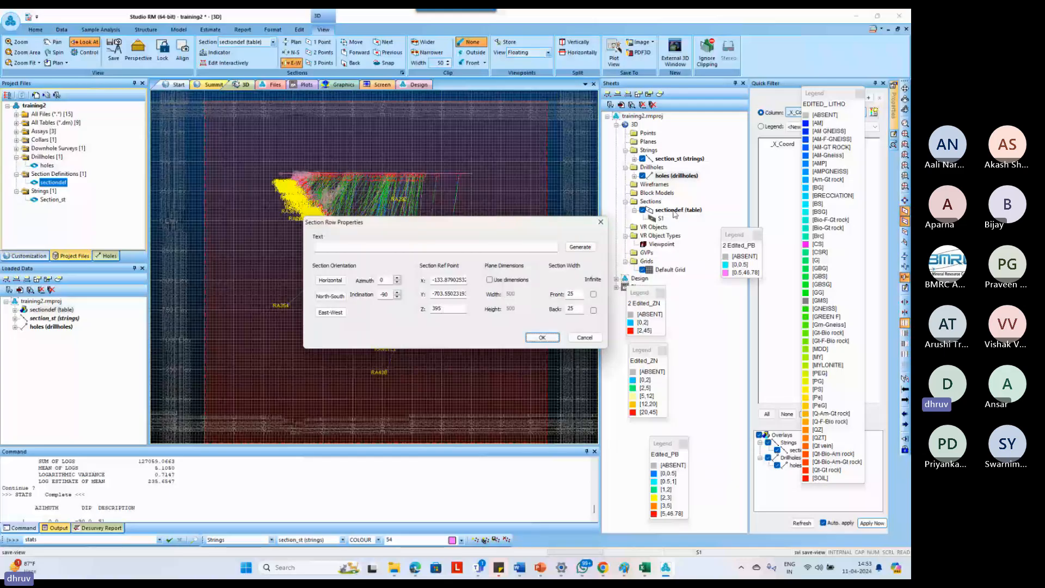
{"action": "left_click", "coordinate": [542, 338]}
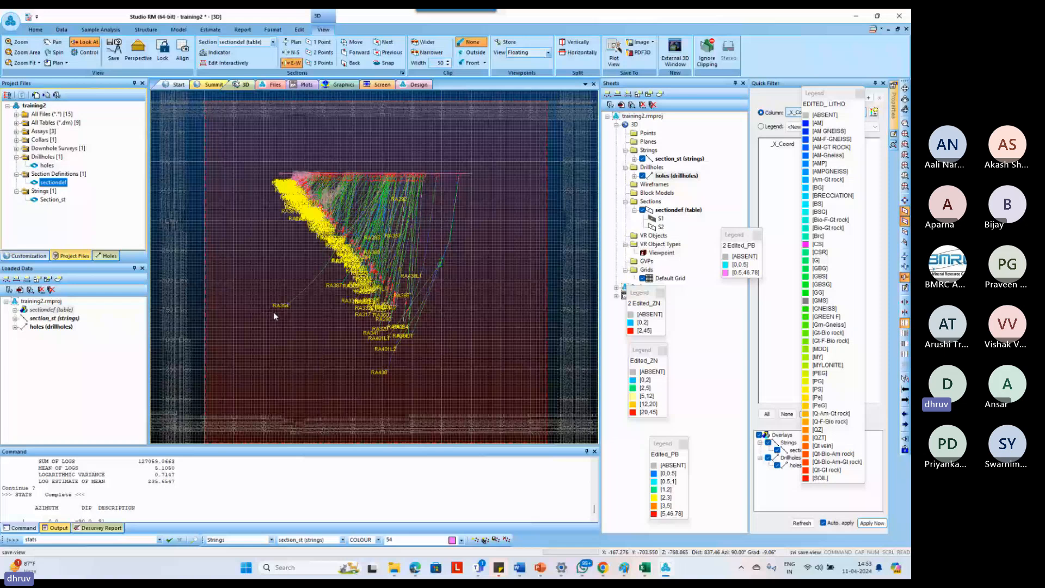
{"action": "double_click", "coordinate": [661, 227]}
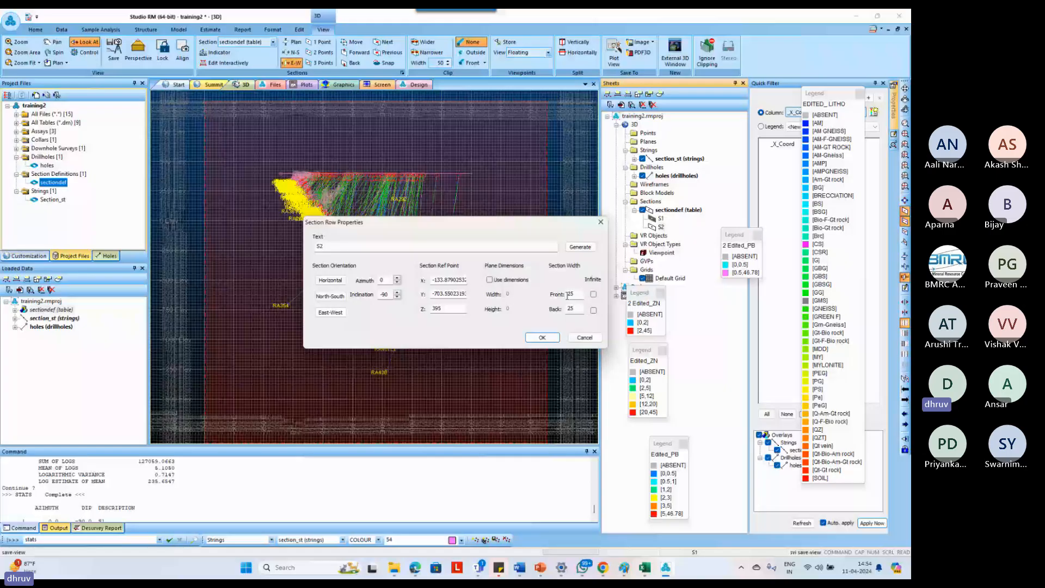
{"action": "key", "text": "Return"}
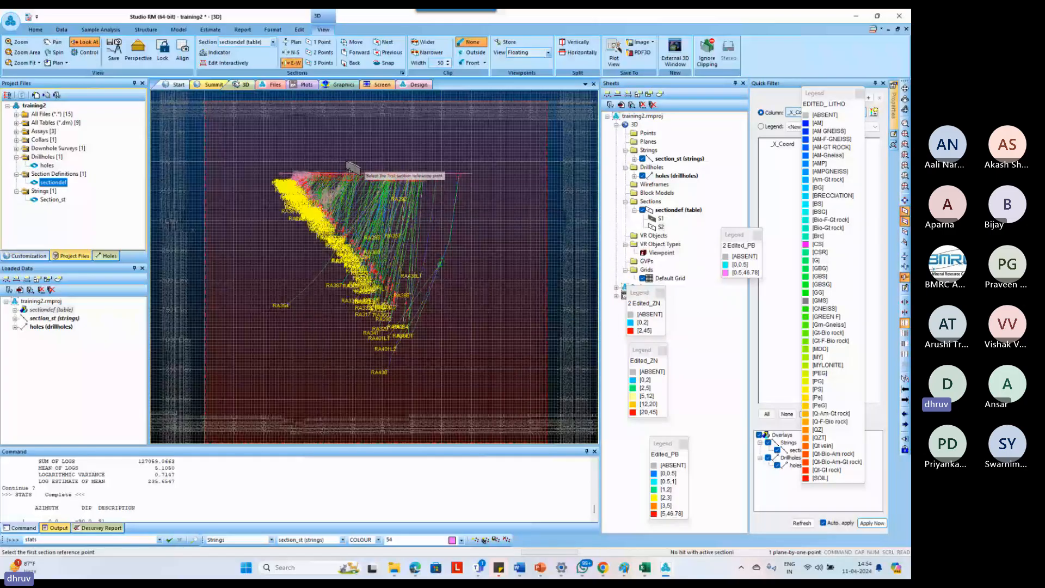
Return to a horizontal plan section defined by one point, and save the sectiondef table.
{"action": "left_click", "coordinate": [351, 171]}
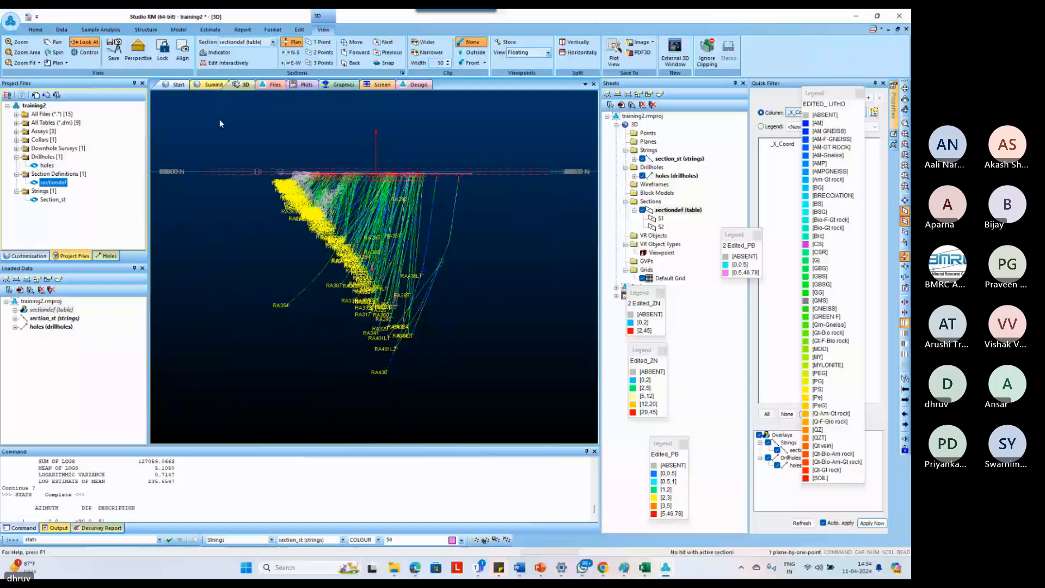
{"action": "left_click", "coordinate": [182, 50]}
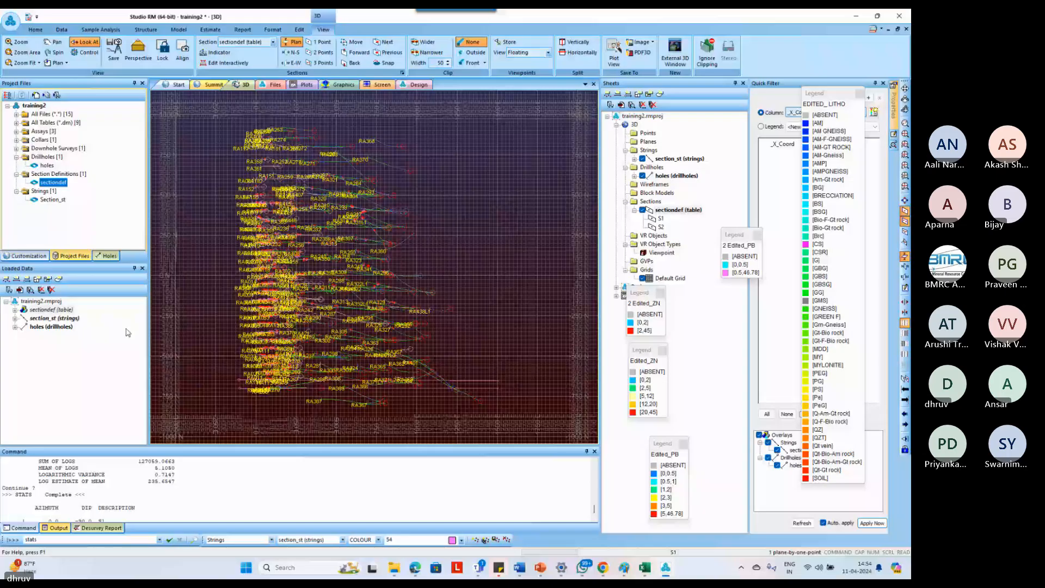
{"action": "right_click", "coordinate": [76, 311]}
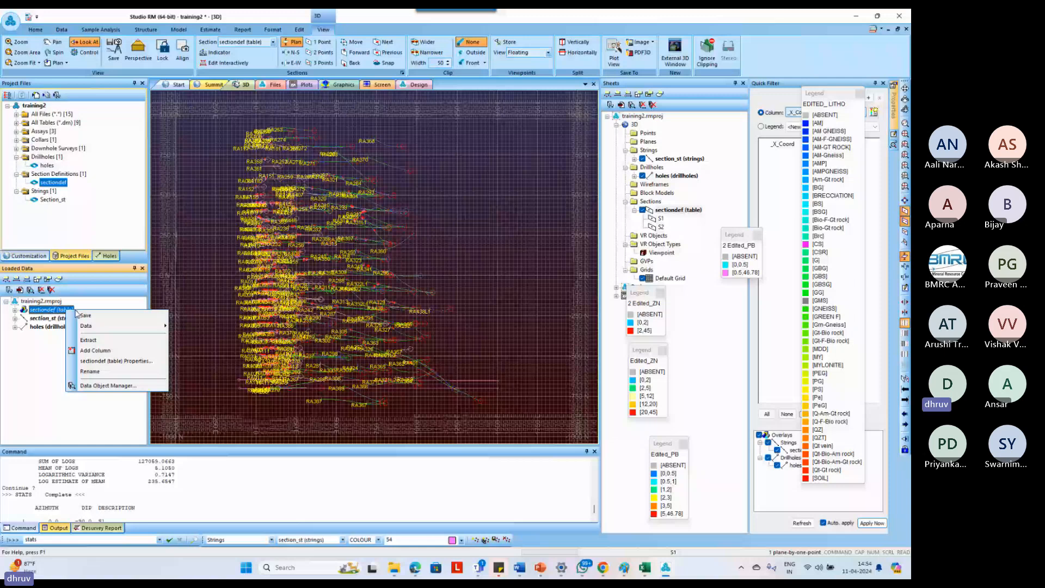
{"action": "left_click", "coordinate": [262, 336]}
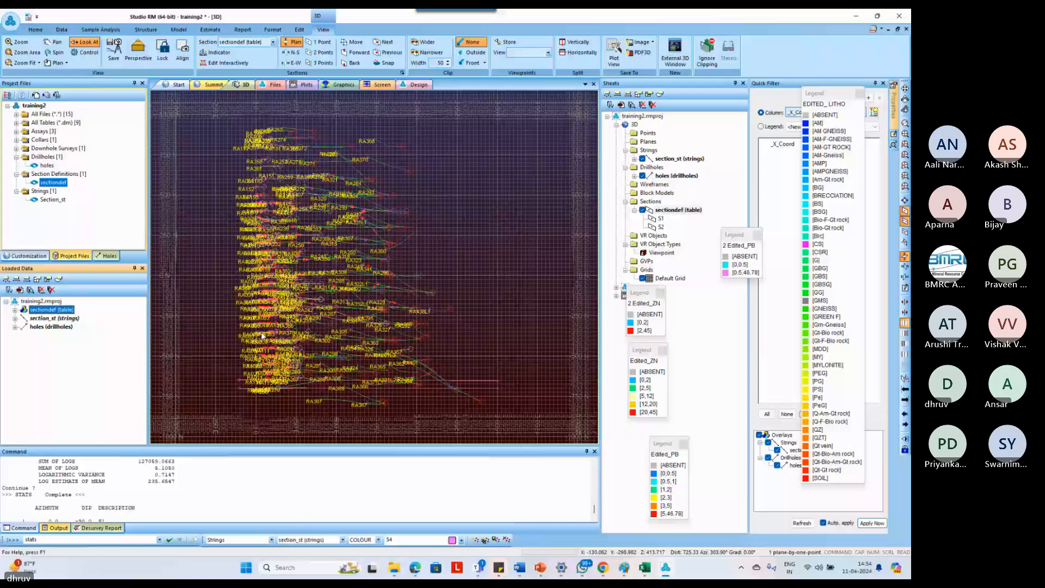
Digitise a new Section_st string in colour 54, about 1600 long, along the drillhole row near -600 N.
{"action": "scroll", "coordinate": [261, 335], "scroll_direction": "down", "scroll_amount": 3}
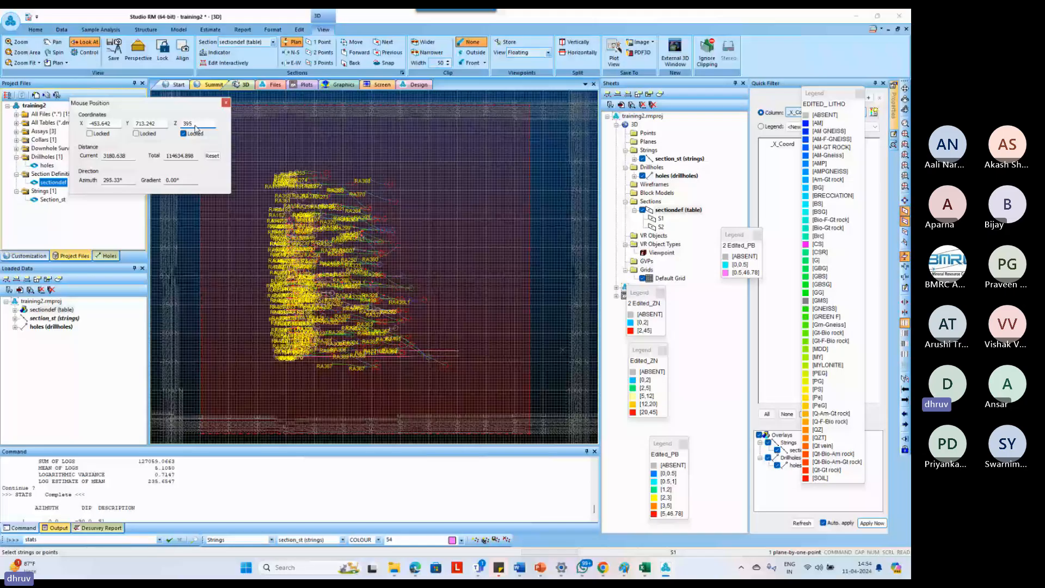
{"action": "left_click", "coordinate": [226, 103]}
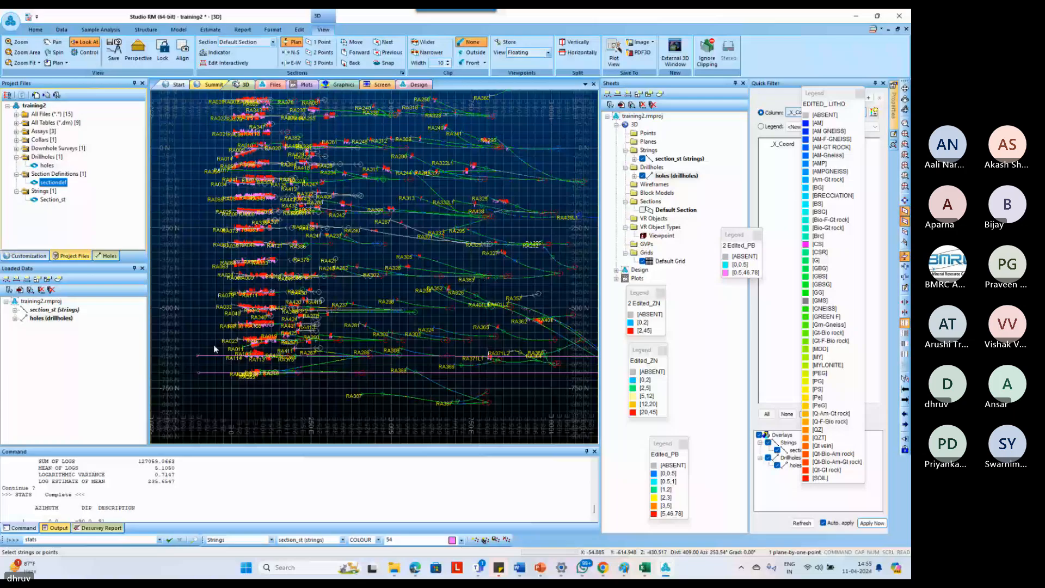
{"action": "scroll", "coordinate": [214, 353], "scroll_direction": "down", "scroll_amount": 3}
{"action": "key", "text": "n"}
{"action": "key", "text": "s"}
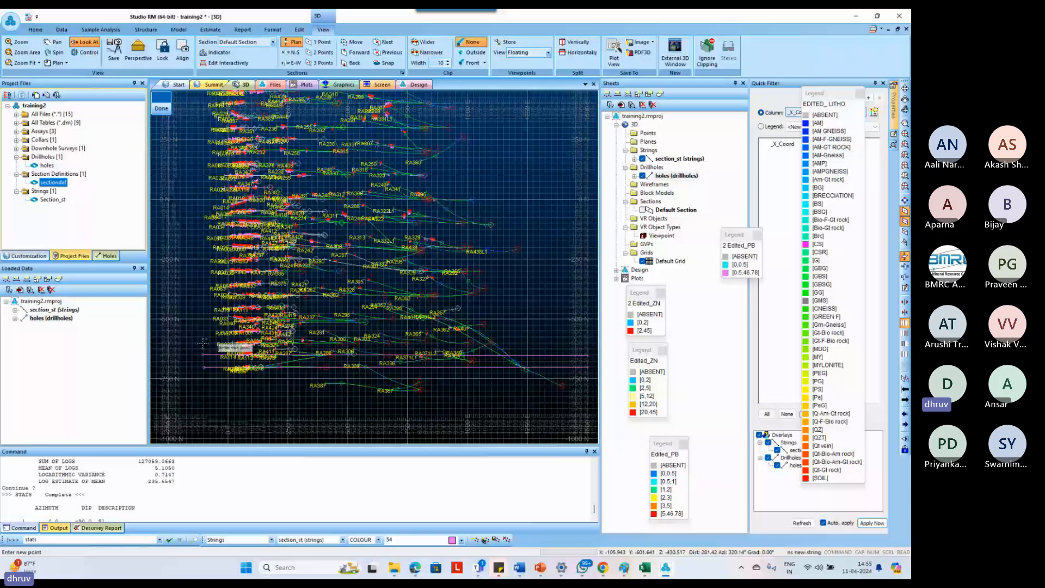
{"action": "left_click", "coordinate": [203, 344]}
{"action": "left_click", "coordinate": [588, 343]}
{"action": "key", "text": "Escape"}
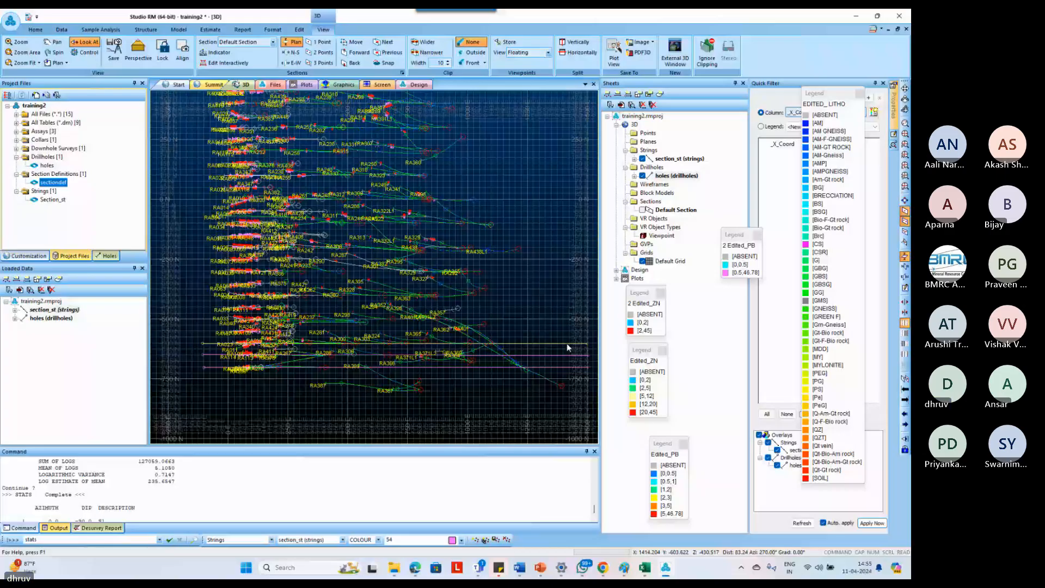
Set the BLOCKID attribute of the string near -600 N to 3.
{"action": "key", "text": "e"}
{"action": "key", "text": "a"}
{"action": "key", "text": "t"}
{"action": "left_click", "coordinate": [99, 114]}
{"action": "type", "text": "3"}
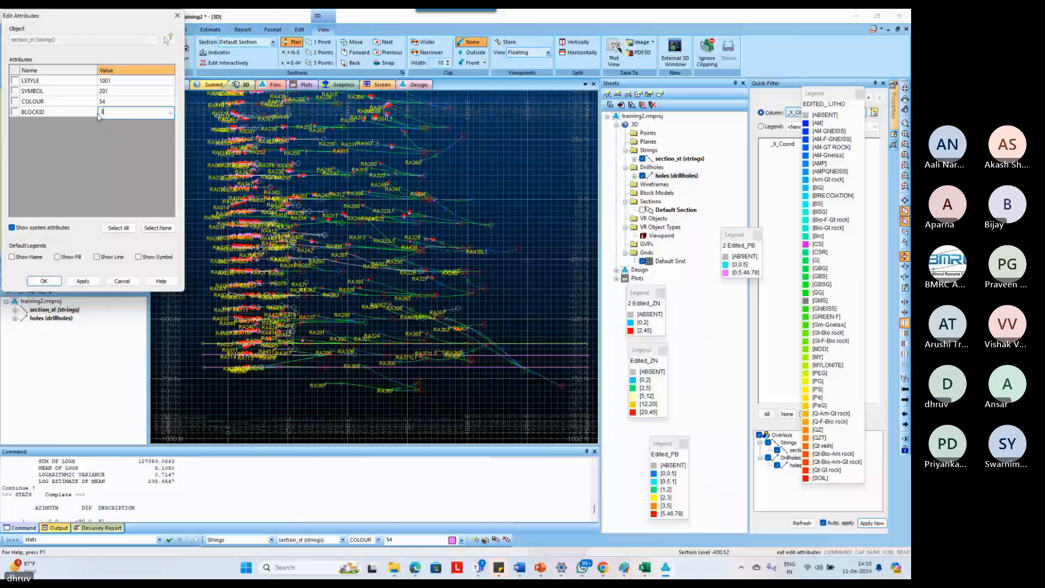
{"action": "left_click", "coordinate": [82, 281]}
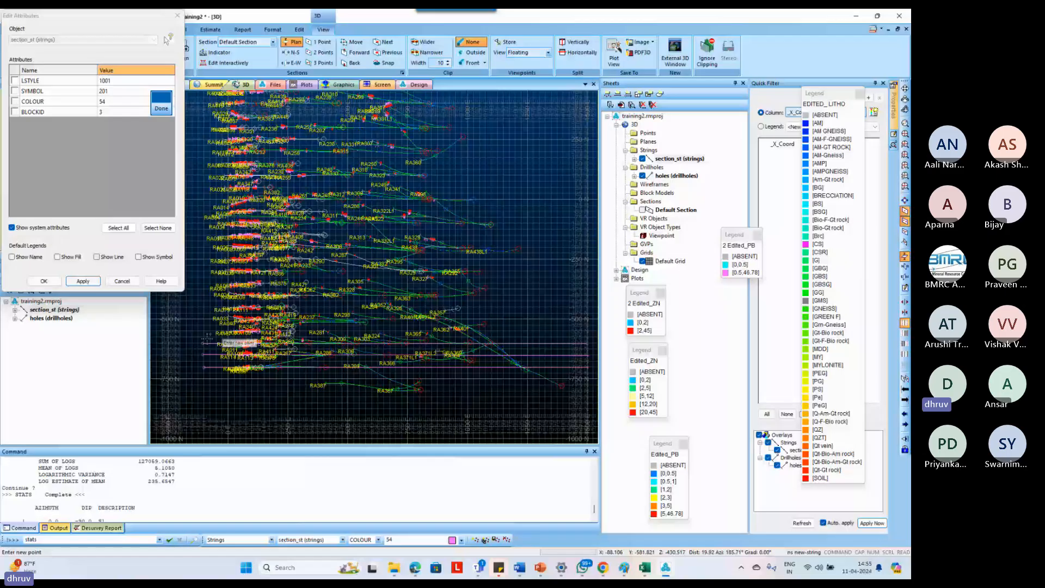
Digitise a Section_st string about 1600 long along the drillhole row near -550 N and set its BLOCKID to 4.
{"action": "scroll", "coordinate": [208, 340], "scroll_direction": "up", "scroll_amount": 1}
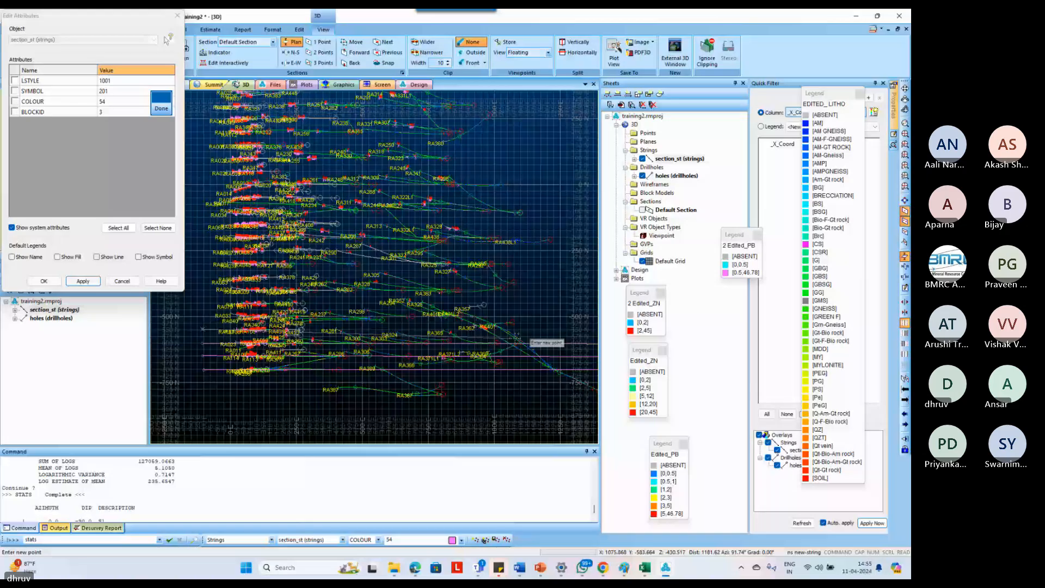
{"action": "scroll", "coordinate": [539, 333], "scroll_direction": "down", "scroll_amount": 1}
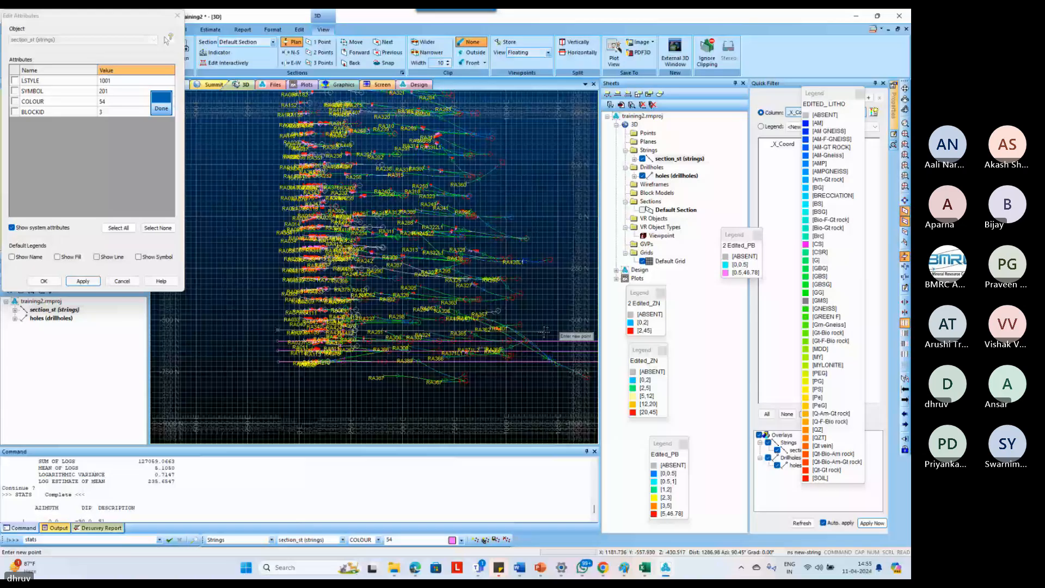
{"action": "scroll", "coordinate": [545, 332], "scroll_direction": "down", "scroll_amount": 2}
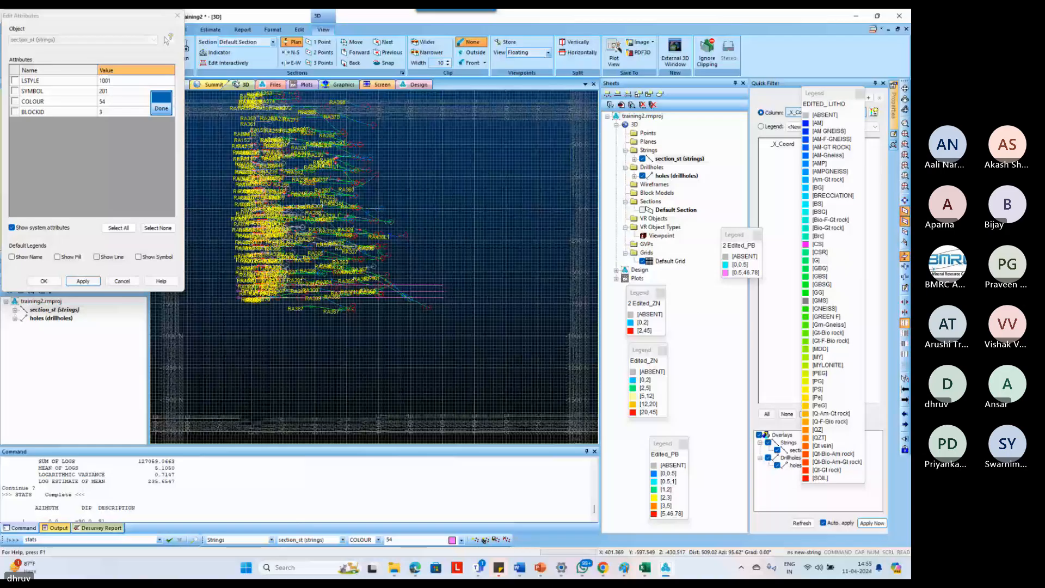
{"action": "scroll", "coordinate": [202, 275], "scroll_direction": "up", "scroll_amount": 2}
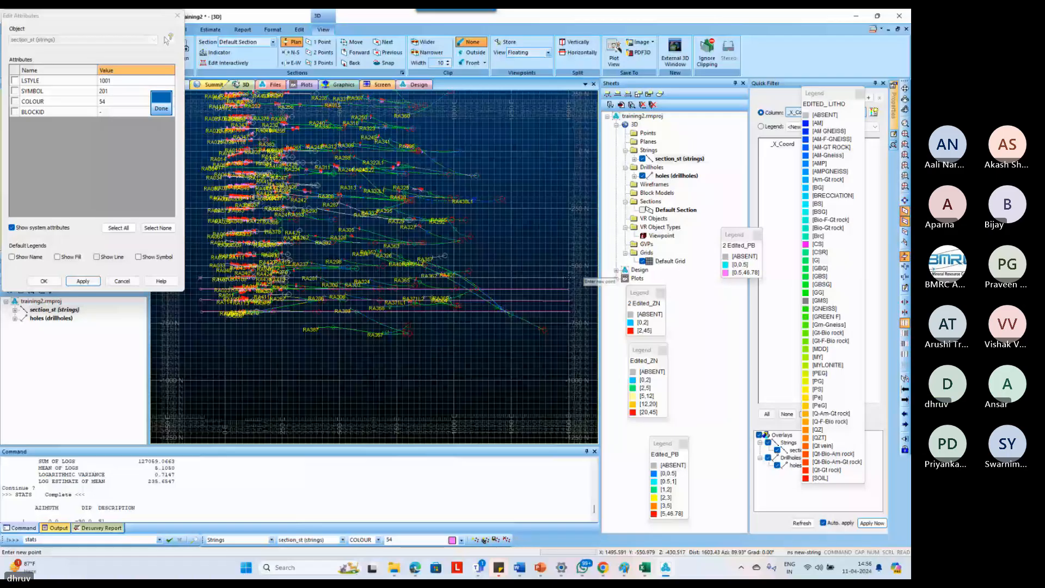
{"action": "left_click", "coordinate": [108, 113]}
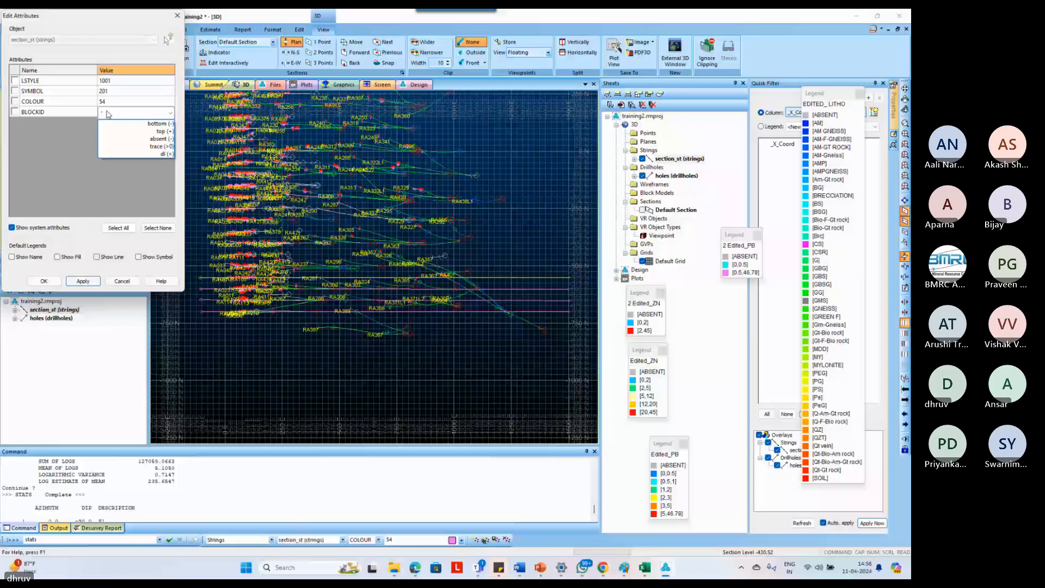
{"action": "type", "text": "4"}
{"action": "left_click", "coordinate": [44, 280]}
Digitise a Section_st string about 1600 long along the drillhole row near -500 N and set its BLOCKID to 5.
{"action": "key", "text": "n"}
{"action": "key", "text": "s"}
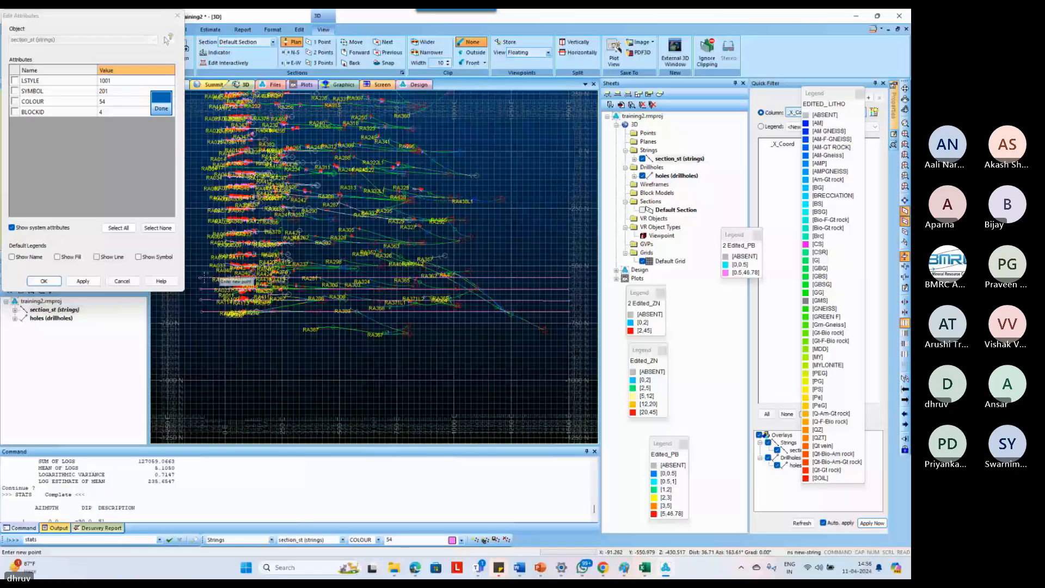
{"action": "left_click", "coordinate": [201, 266]}
{"action": "left_click", "coordinate": [569, 266]}
{"action": "key", "text": "Escape"}
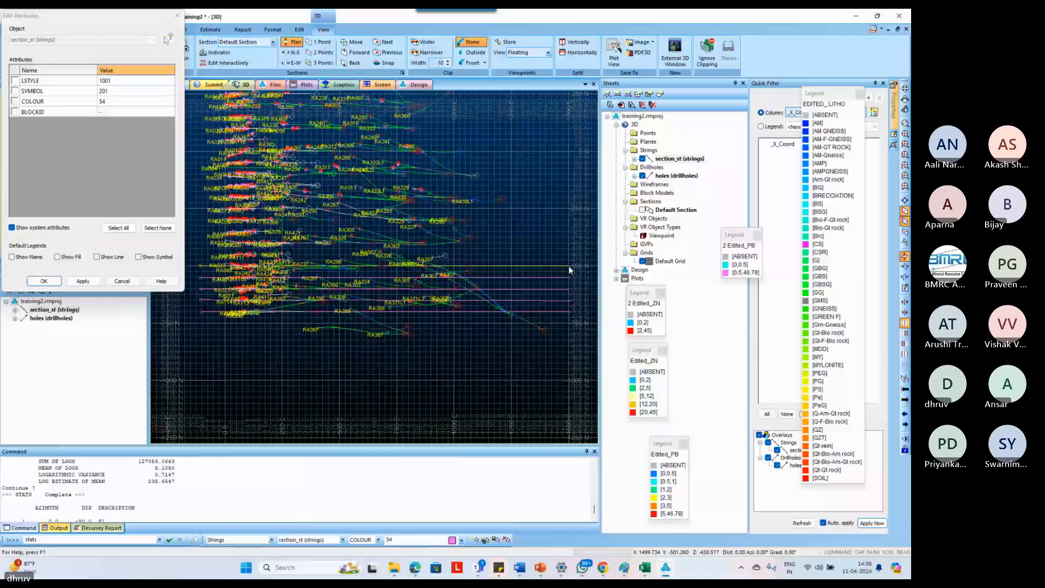
{"action": "type", "text": "5"}
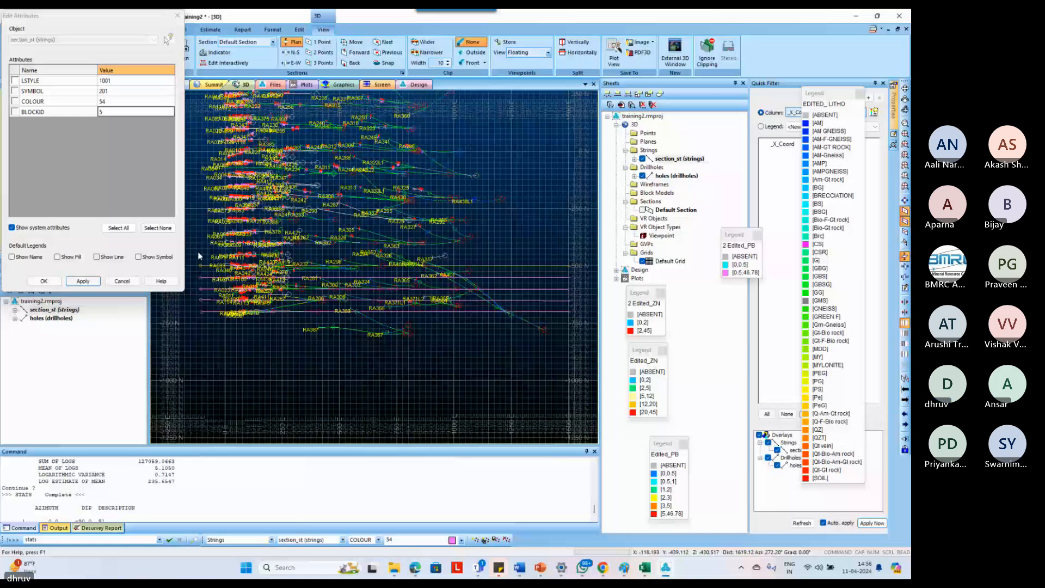
Digitise a Section_st string about 1600 long along the drillhole row near -450 N and set its BLOCKID to 6.
{"action": "type", "text": "ns"}
{"action": "left_click", "coordinate": [200, 255]}
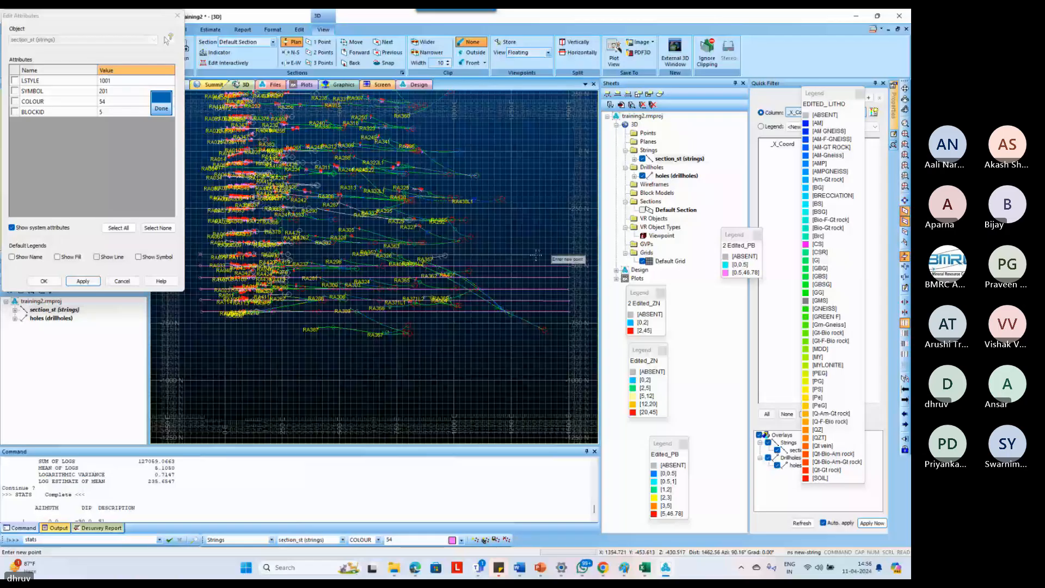
{"action": "left_click", "coordinate": [568, 254]}
{"action": "left_click", "coordinate": [161, 109]}
{"action": "left_click", "coordinate": [109, 112]}
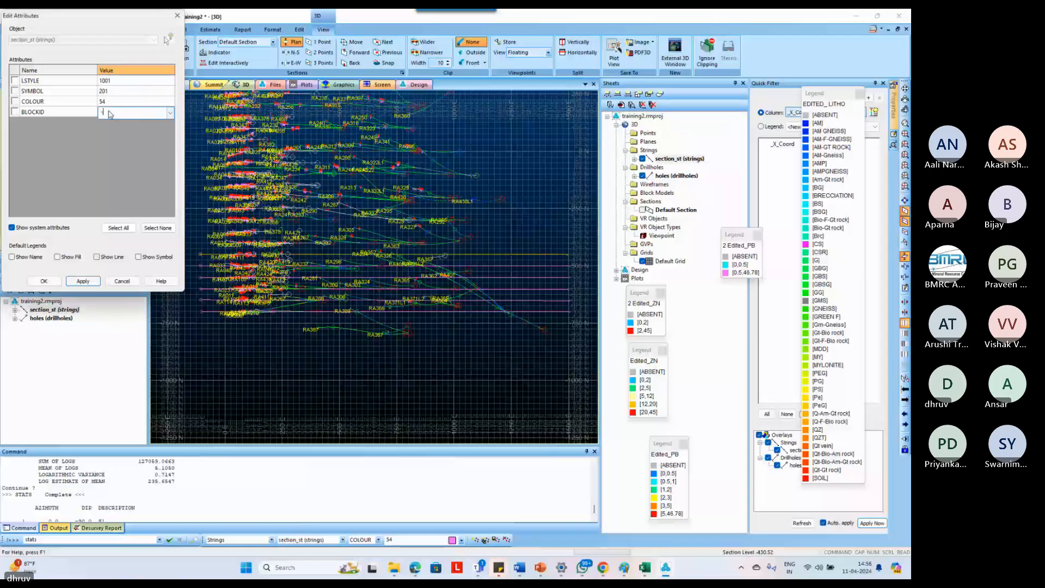
{"action": "key", "text": "BackSpace"}
{"action": "type", "text": "6"}
{"action": "left_click", "coordinate": [44, 281]}
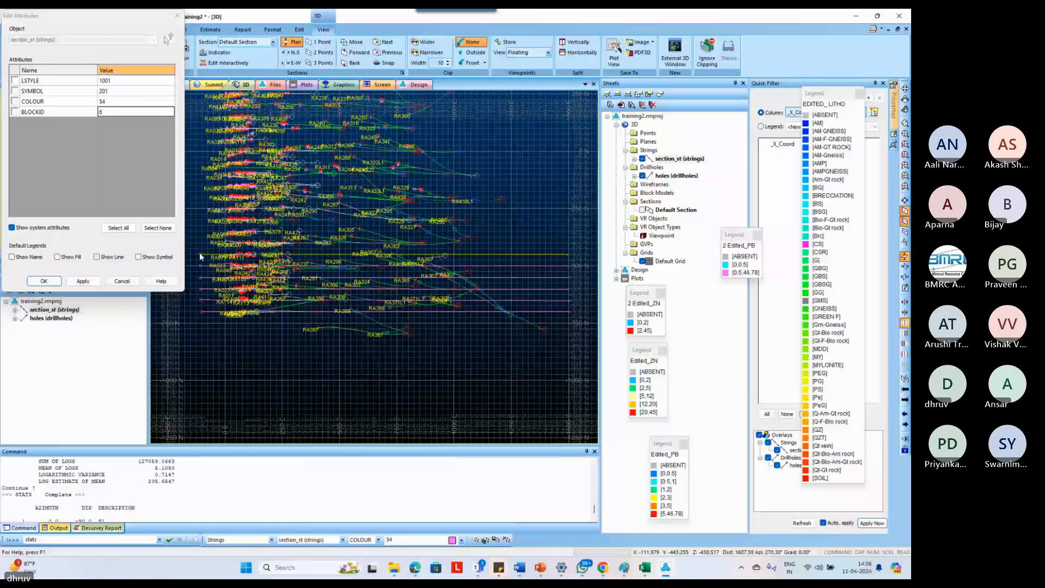
Digitise a Section_st string about 1600 long along the drillhole row near -400 N and set its BLOCKID to 7.
{"action": "key", "text": "n"}
{"action": "key", "text": "s"}
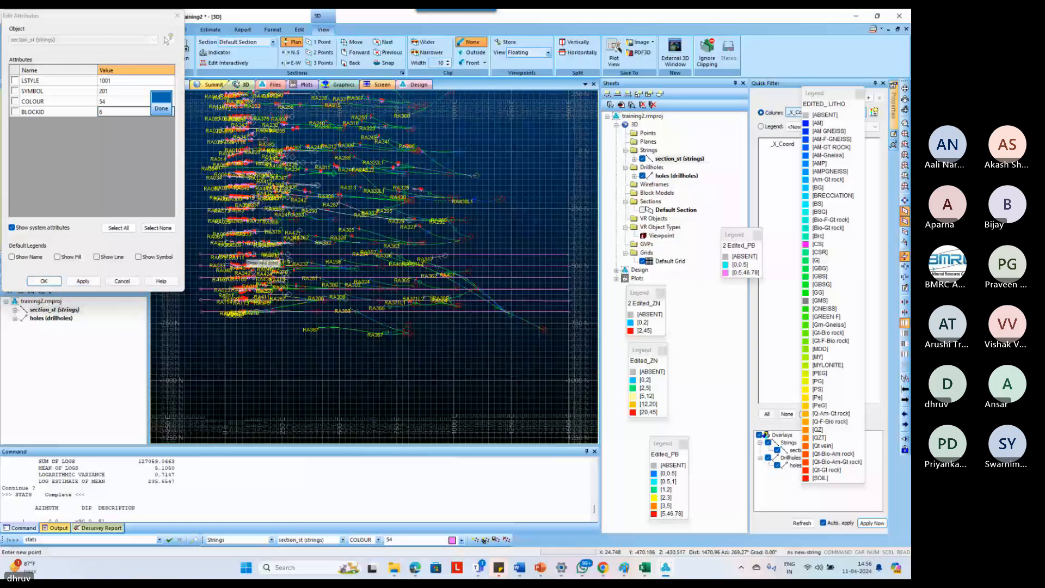
{"action": "left_click", "coordinate": [200, 243]}
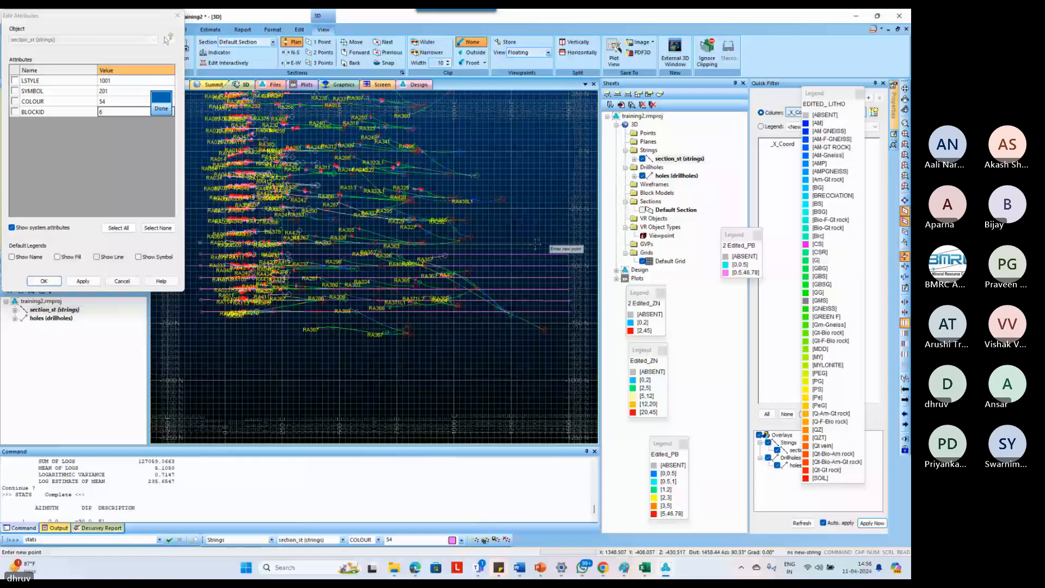
{"action": "left_click", "coordinate": [569, 243]}
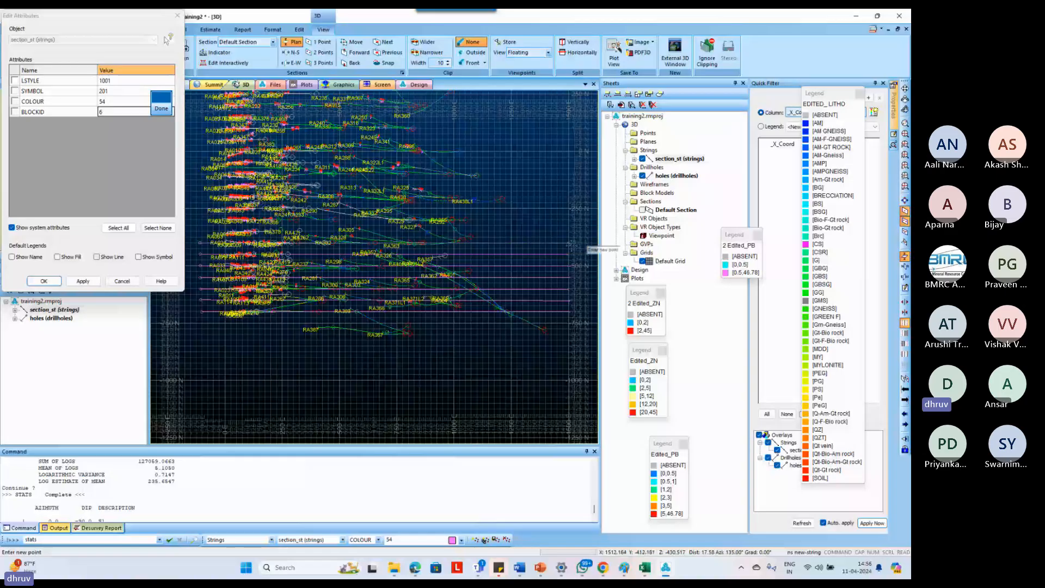
{"action": "left_click", "coordinate": [161, 109]}
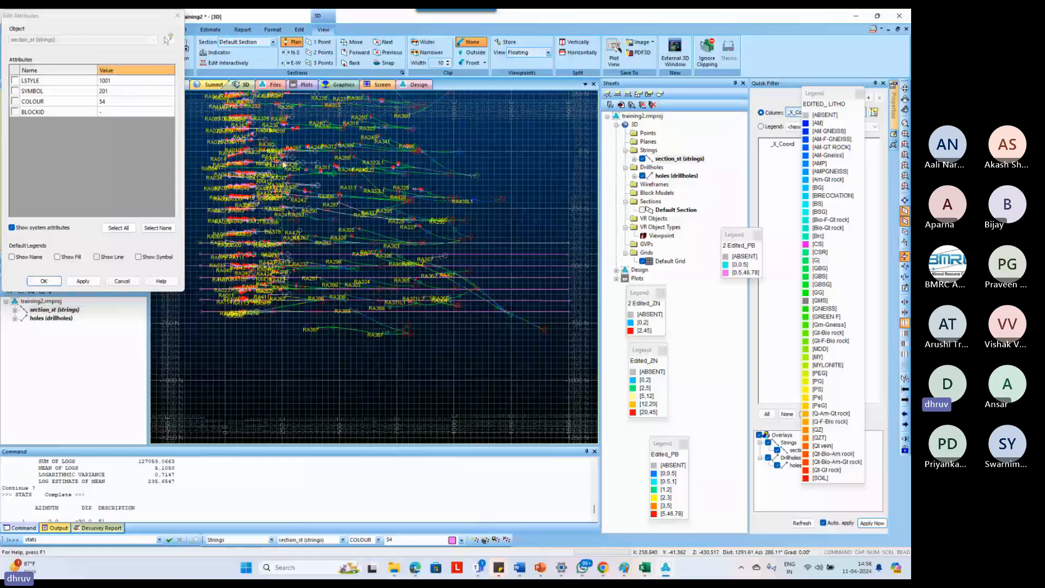
{"action": "left_click", "coordinate": [120, 112]}
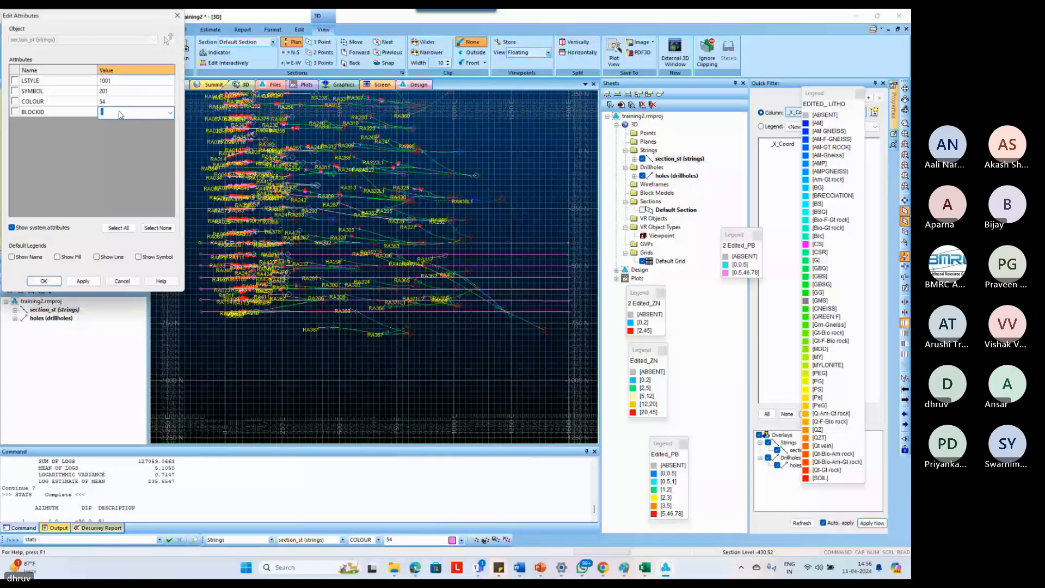
{"action": "type", "text": "7"}
{"action": "left_click", "coordinate": [93, 283]}
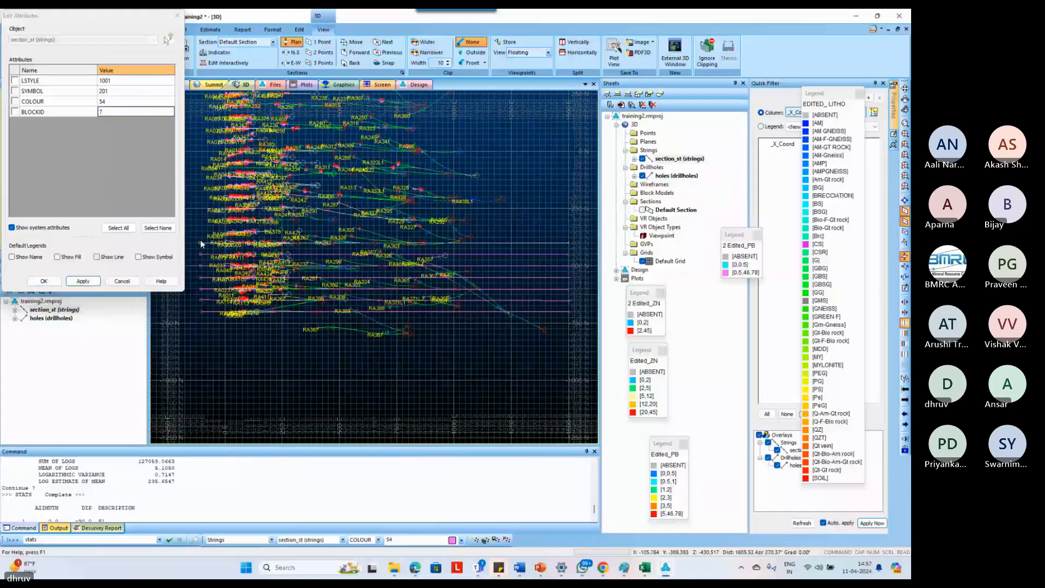
Digitise a Section_st string about 1360 long along the drillhole row near -350 N and set its BLOCKID to 8.
{"action": "key", "text": "n"}
{"action": "key", "text": "s"}
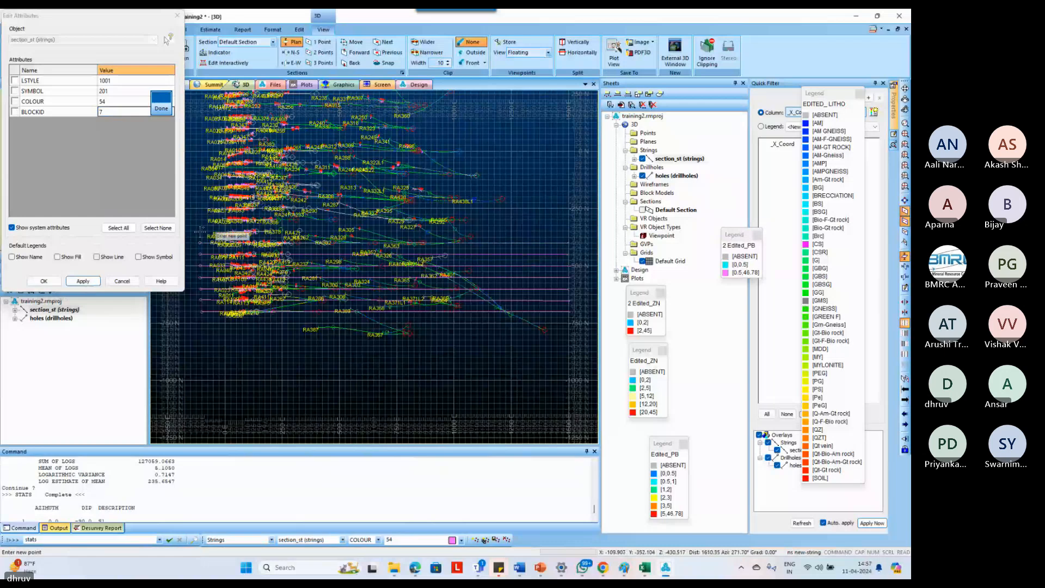
{"action": "scroll", "coordinate": [200, 232], "scroll_direction": "up", "scroll_amount": 1}
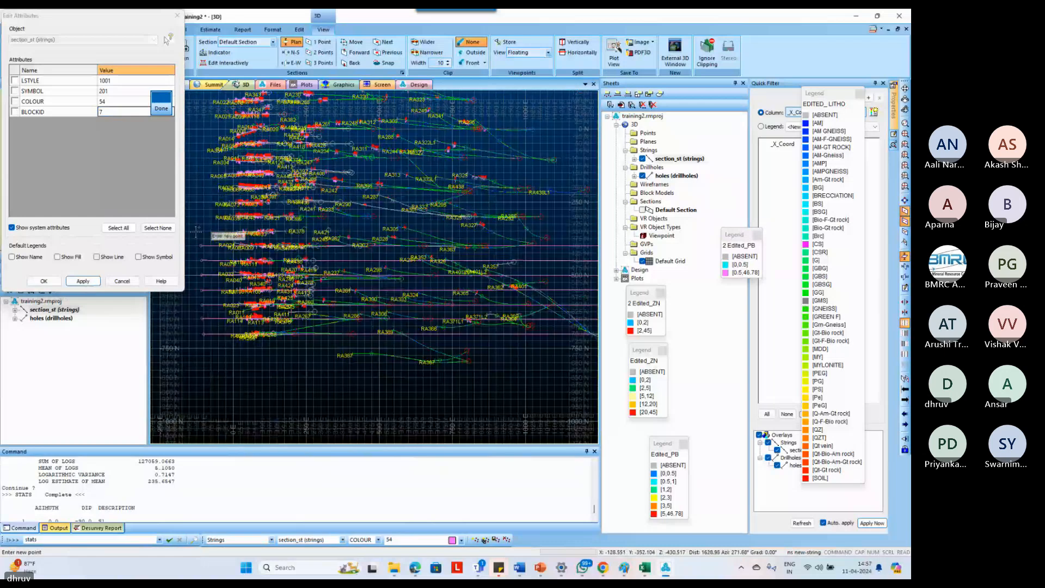
{"action": "scroll", "coordinate": [199, 235], "scroll_direction": "down", "scroll_amount": 1}
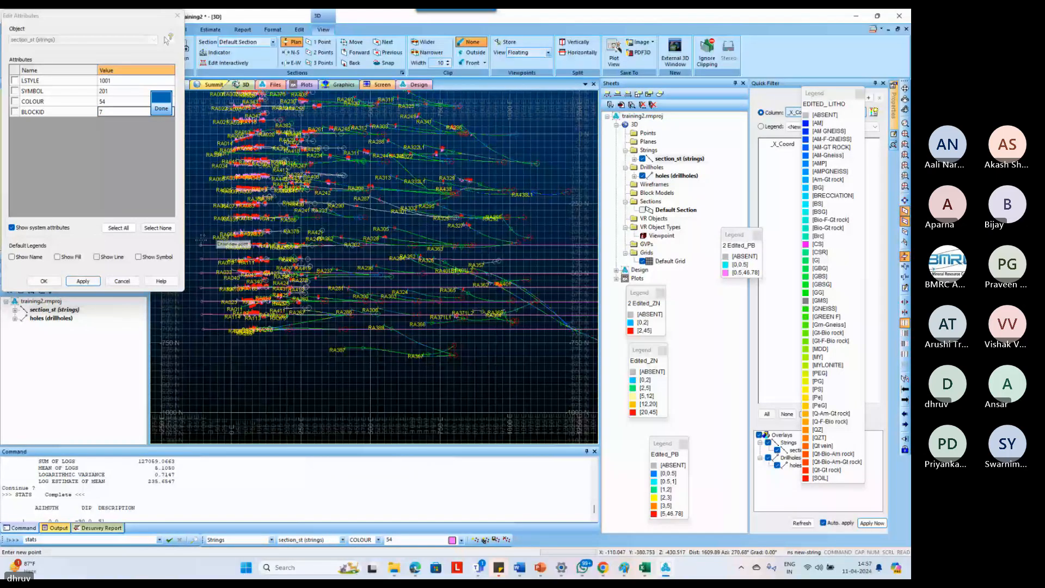
{"action": "left_click", "coordinate": [579, 238]}
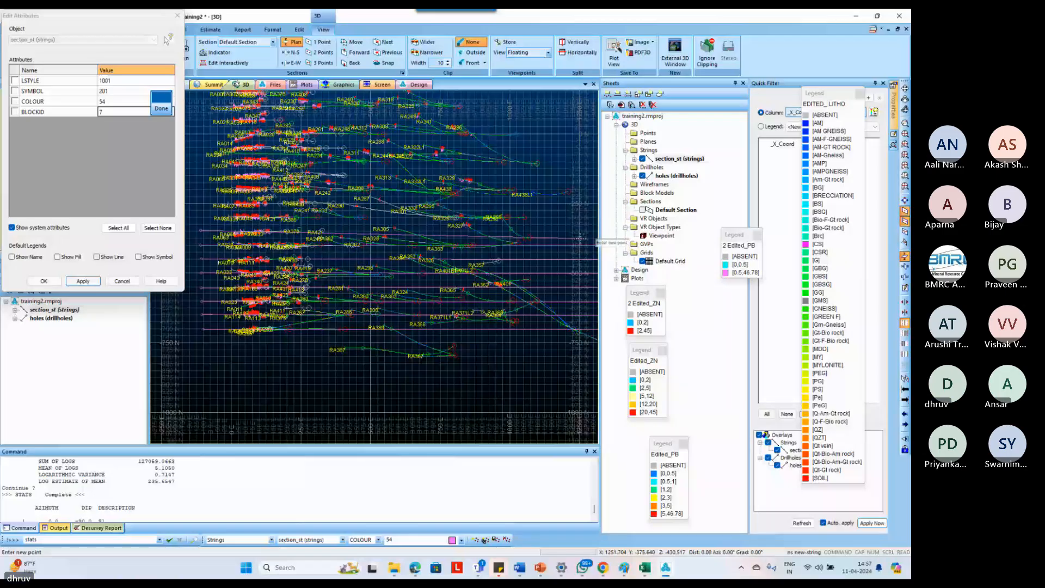
{"action": "key", "text": "ctrl+z"}
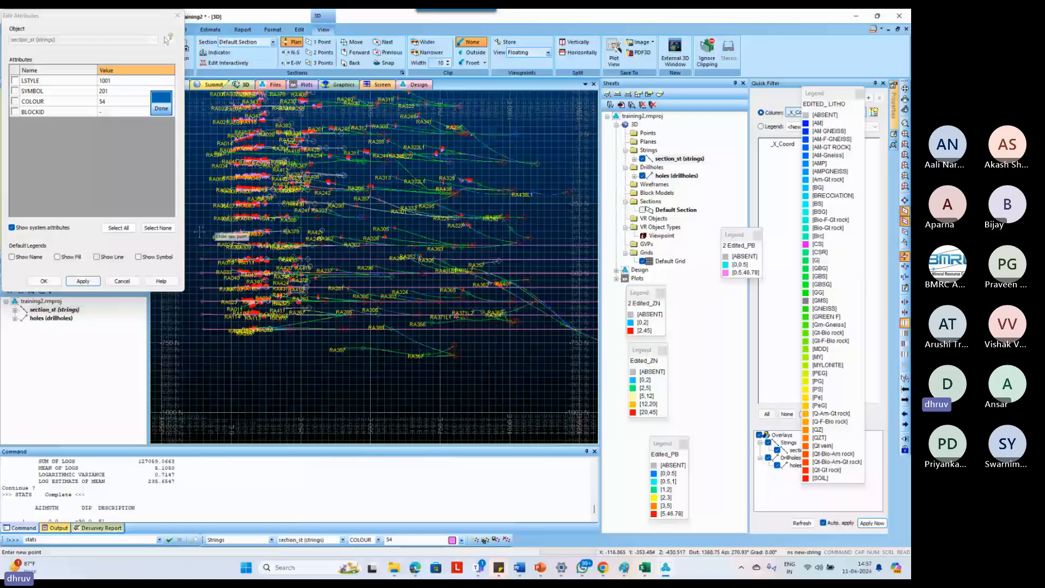
{"action": "left_click", "coordinate": [594, 234]}
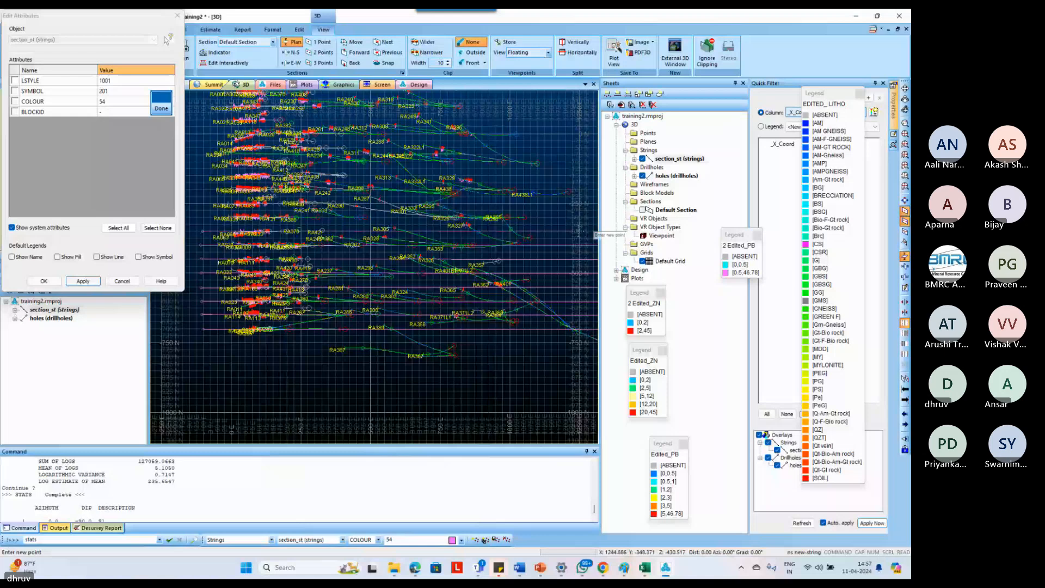
{"action": "left_click", "coordinate": [119, 120]}
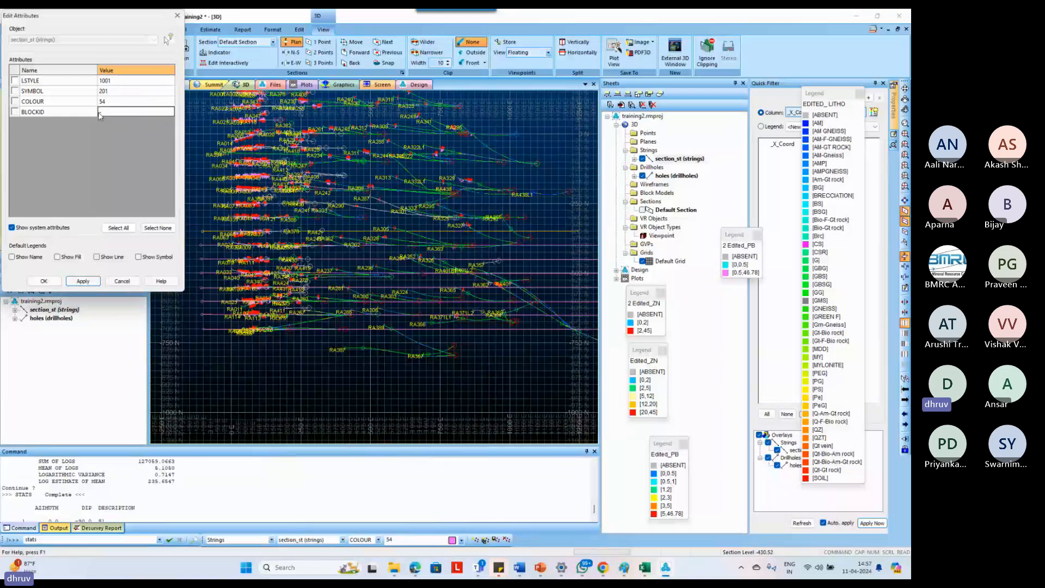
{"action": "left_click", "coordinate": [101, 113]}
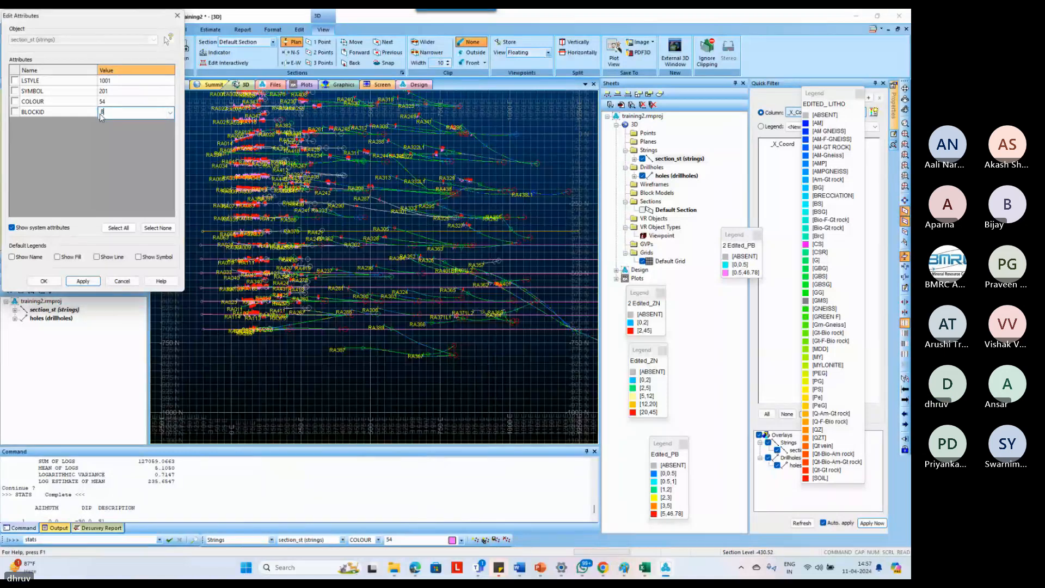
{"action": "type", "text": "8"}
{"action": "left_click", "coordinate": [83, 281]}
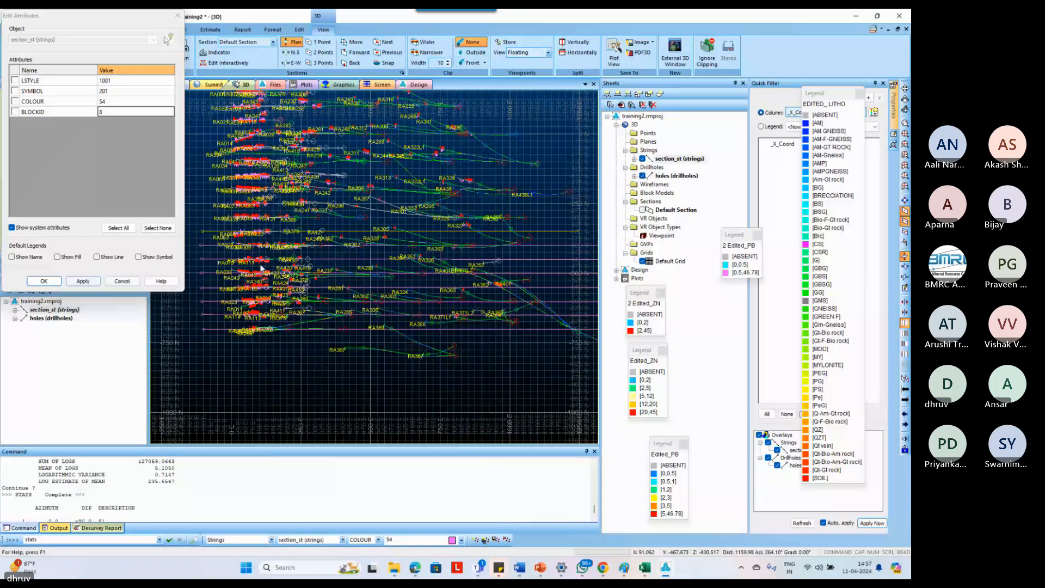
Digitise a Section_st string along the drillhole row near -300 N and set its BLOCKID to 9.
{"action": "left_click", "coordinate": [209, 219]}
{"action": "left_click", "coordinate": [208, 222]}
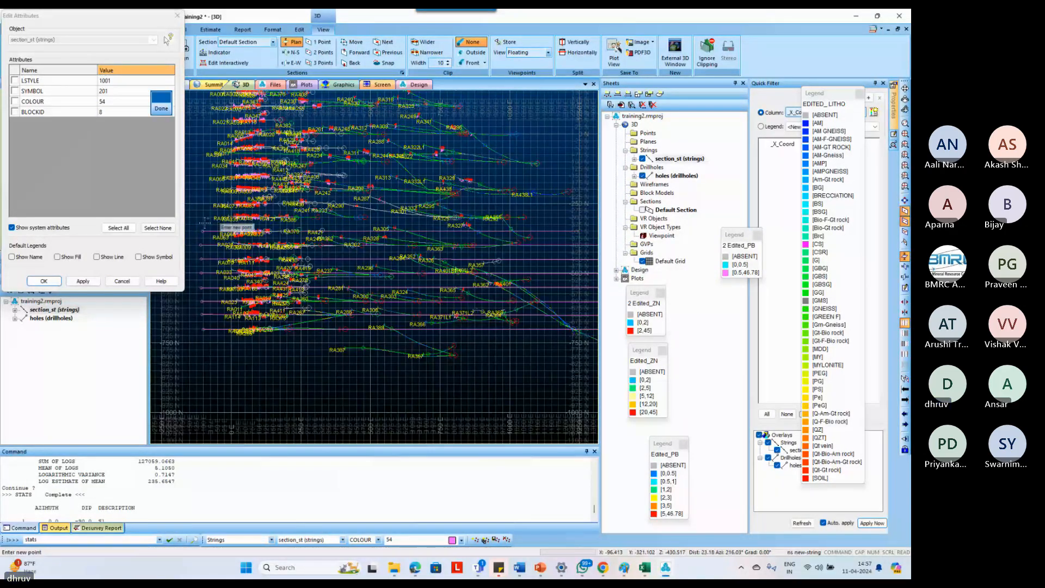
{"action": "left_click", "coordinate": [577, 218]}
{"action": "key", "text": "Escape"}
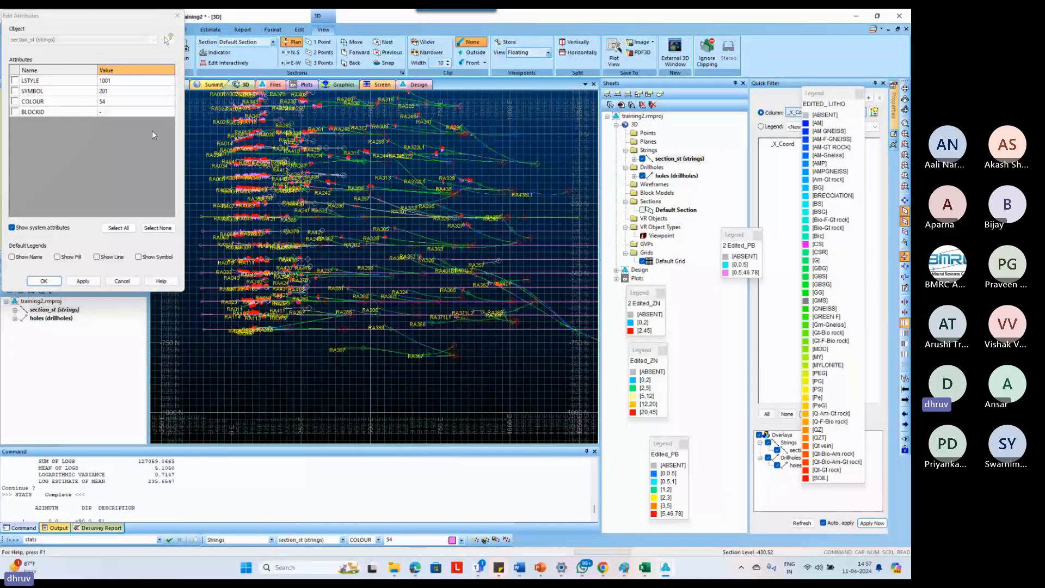
{"action": "left_click", "coordinate": [111, 113]}
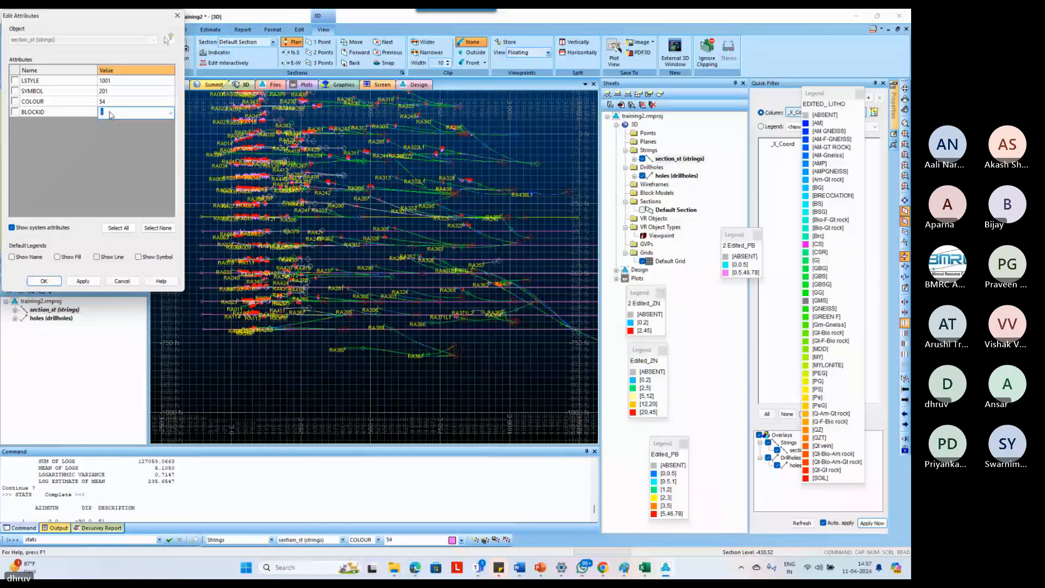
{"action": "type", "text": "9"}
{"action": "left_click", "coordinate": [83, 281]}
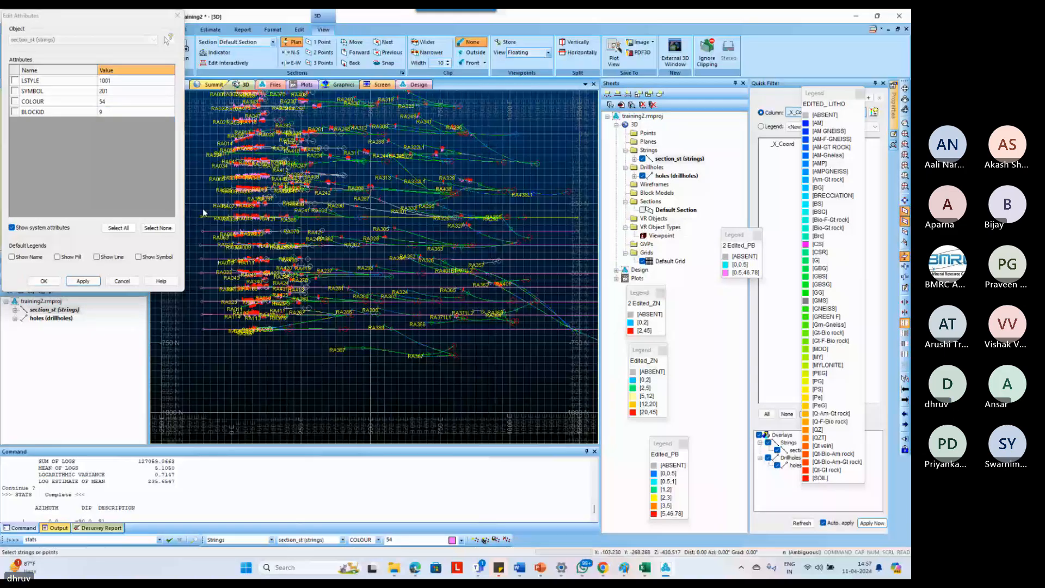
Digitise a Section_st string about 1300 long along the drillhole row near -250 N and set its BLOCKID to 10.
{"action": "key", "text": "s"}
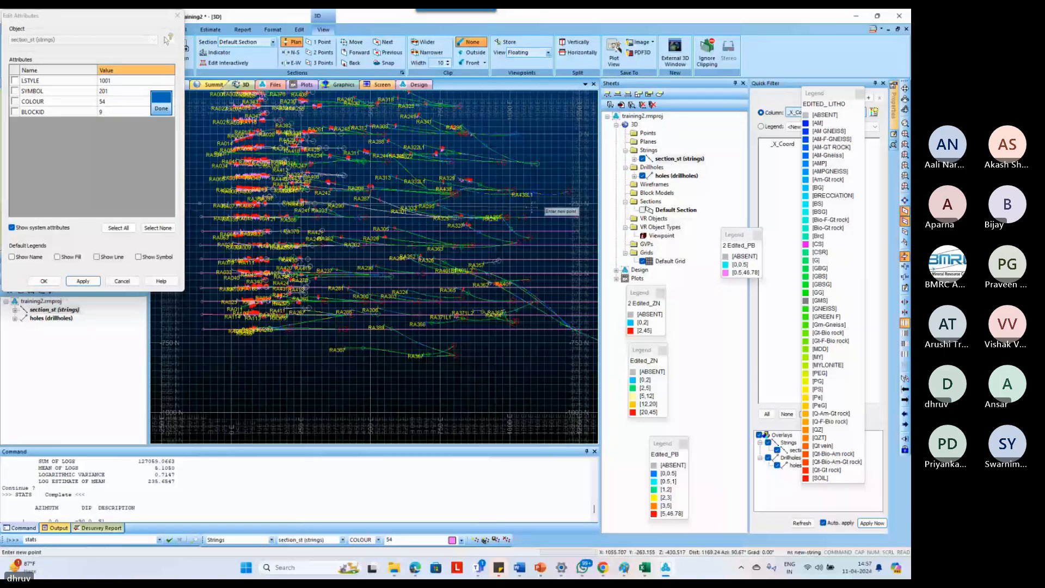
{"action": "left_click", "coordinate": [564, 205]}
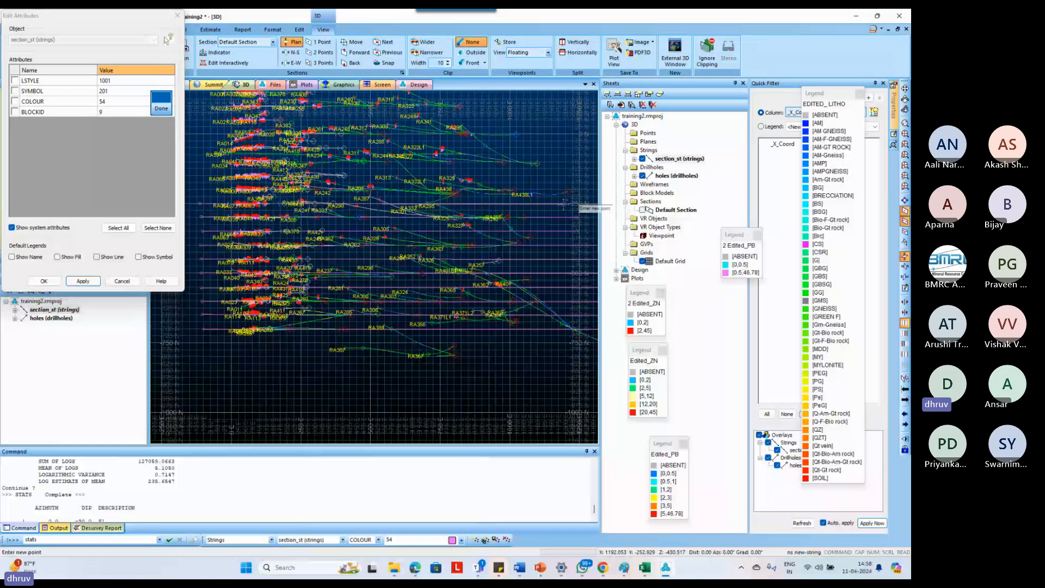
{"action": "key", "text": "Escape"}
{"action": "left_click", "coordinate": [112, 112]}
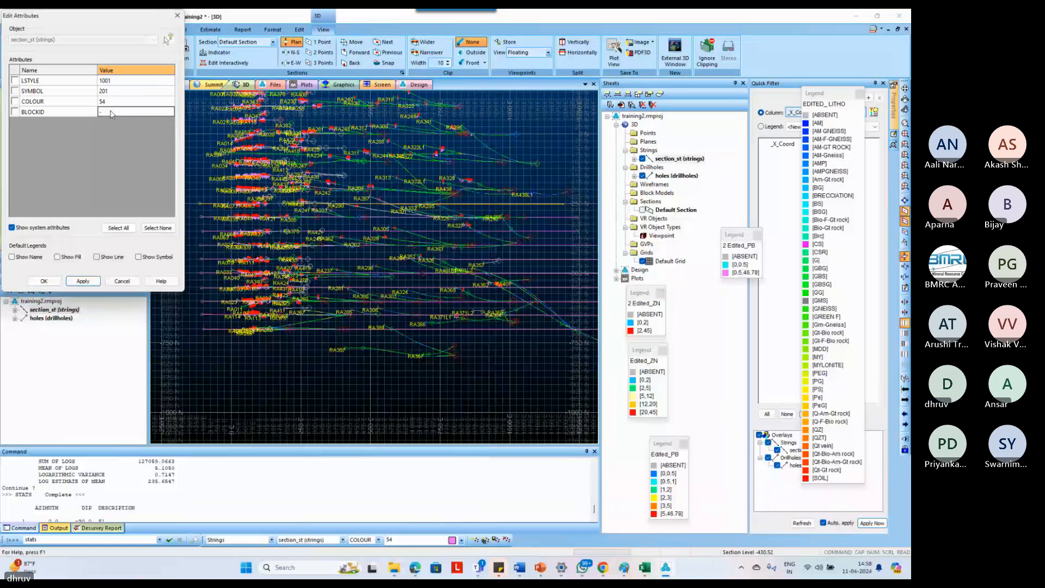
{"action": "left_click", "coordinate": [112, 112]}
{"action": "type", "text": "10"}
{"action": "left_click", "coordinate": [83, 281]}
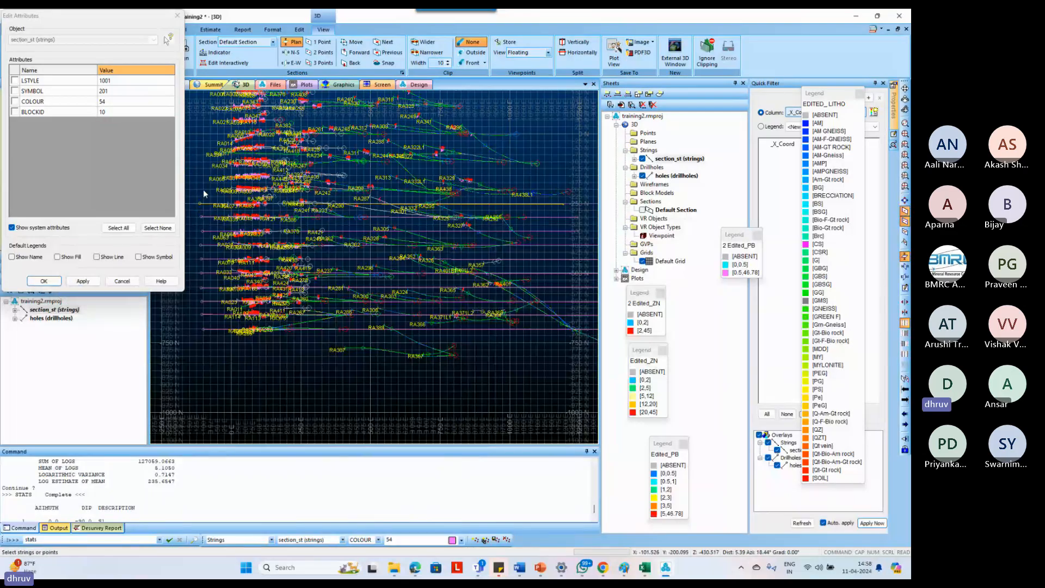
Digitise a Section_st string about 1360 long along the drillhole row near -200 N and edit its BLOCKID attribute.
{"action": "key", "text": "n"}
{"action": "key", "text": "s"}
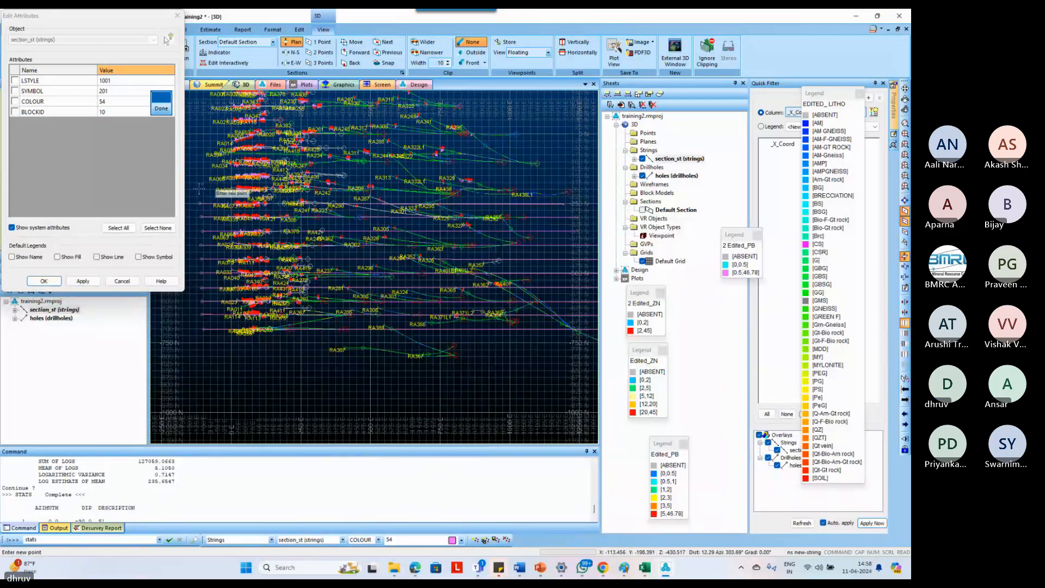
{"action": "scroll", "coordinate": [200, 190], "scroll_direction": "up", "scroll_amount": 2}
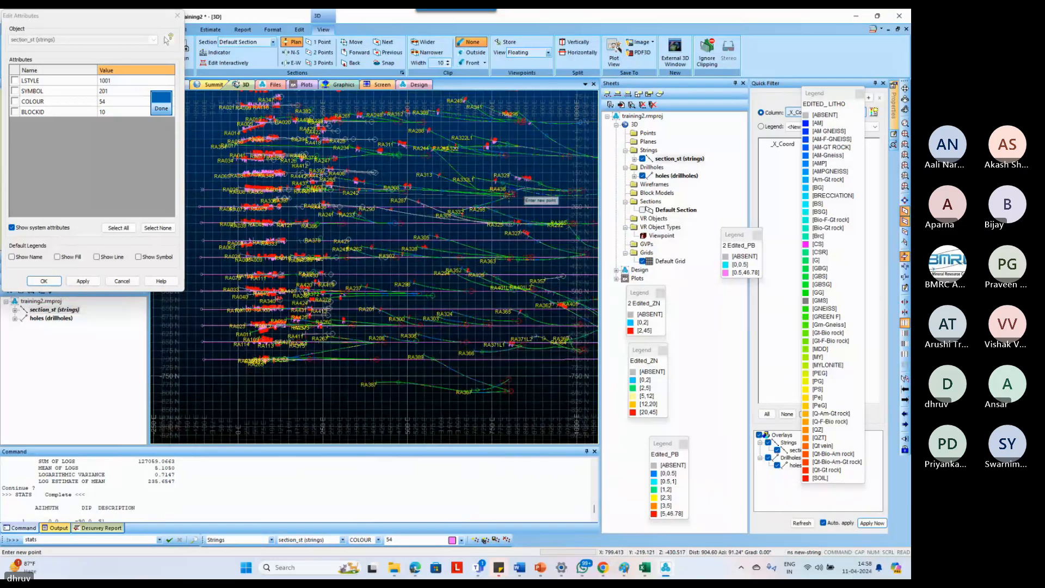
{"action": "scroll", "coordinate": [479, 199], "scroll_direction": "down", "scroll_amount": 1}
{"action": "scroll", "coordinate": [484, 201], "scroll_direction": "down", "scroll_amount": 2}
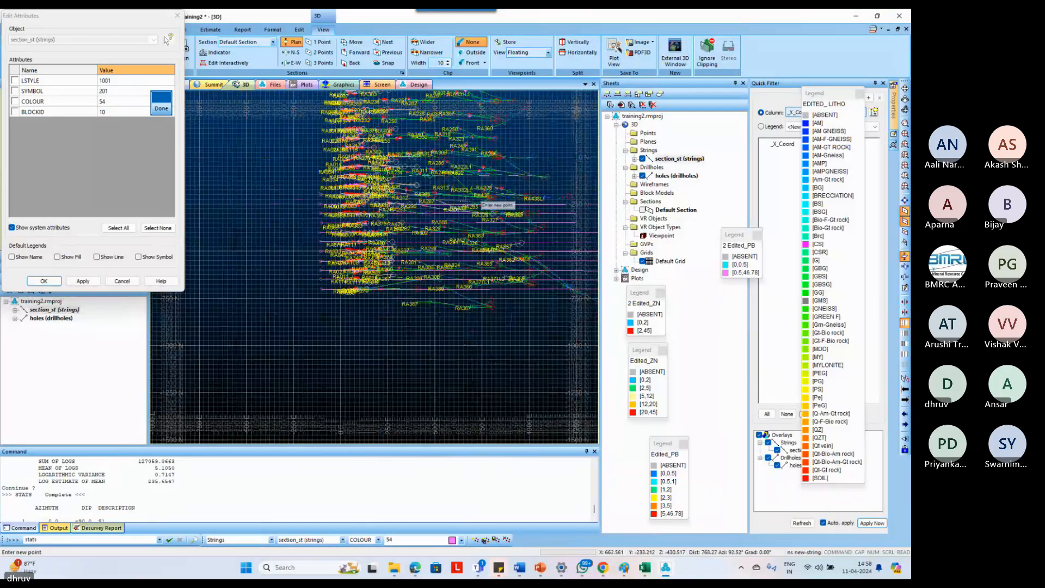
{"action": "scroll", "coordinate": [573, 207], "scroll_direction": "up", "scroll_amount": 2}
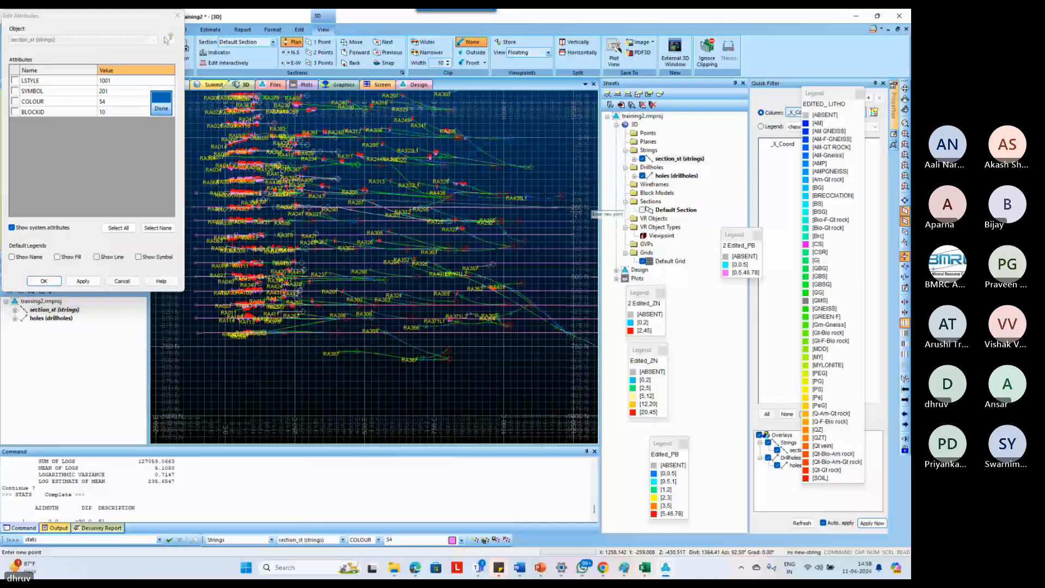
{"action": "scroll", "coordinate": [576, 213], "scroll_direction": "up", "scroll_amount": 1}
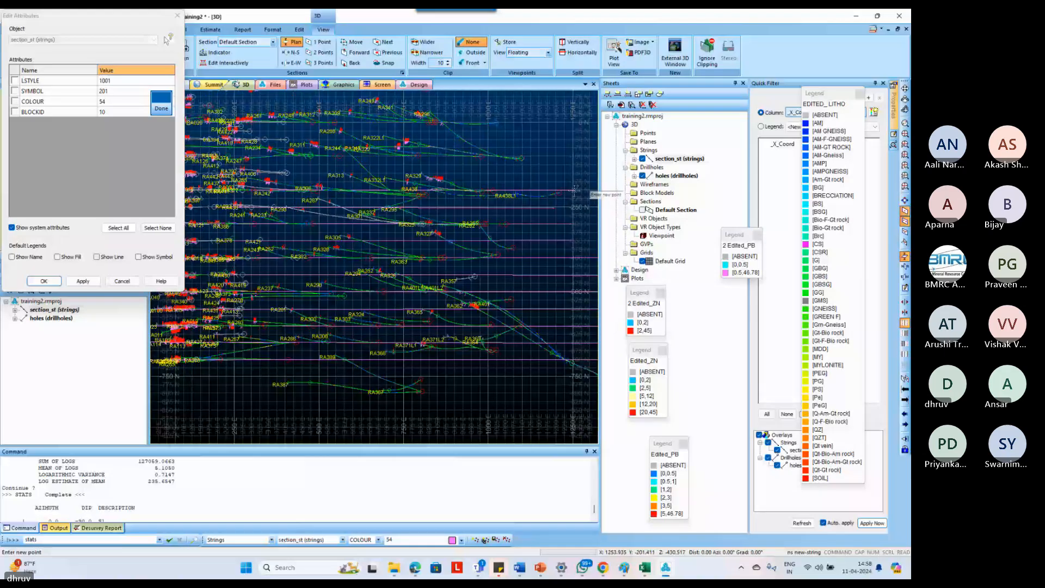
{"action": "left_click", "coordinate": [161, 109]}
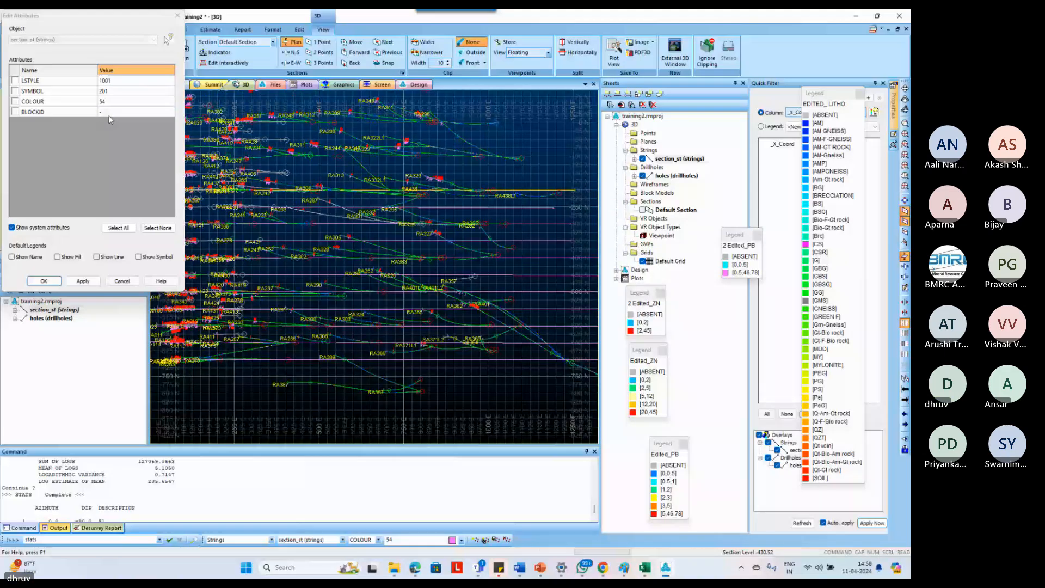
{"action": "left_click", "coordinate": [107, 114]}
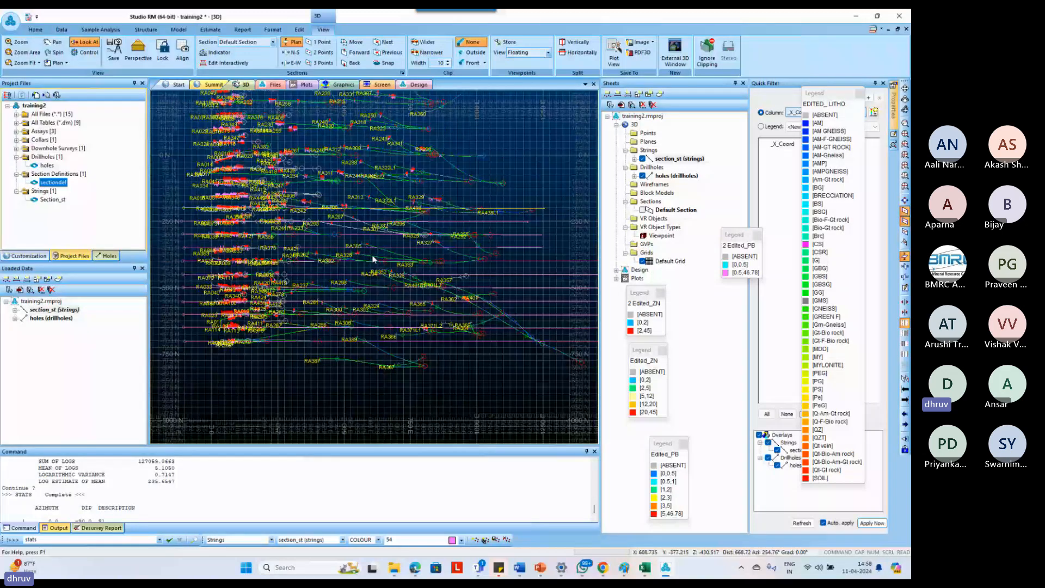
{"action": "scroll", "coordinate": [449, 292], "scroll_direction": "down", "scroll_amount": 2}
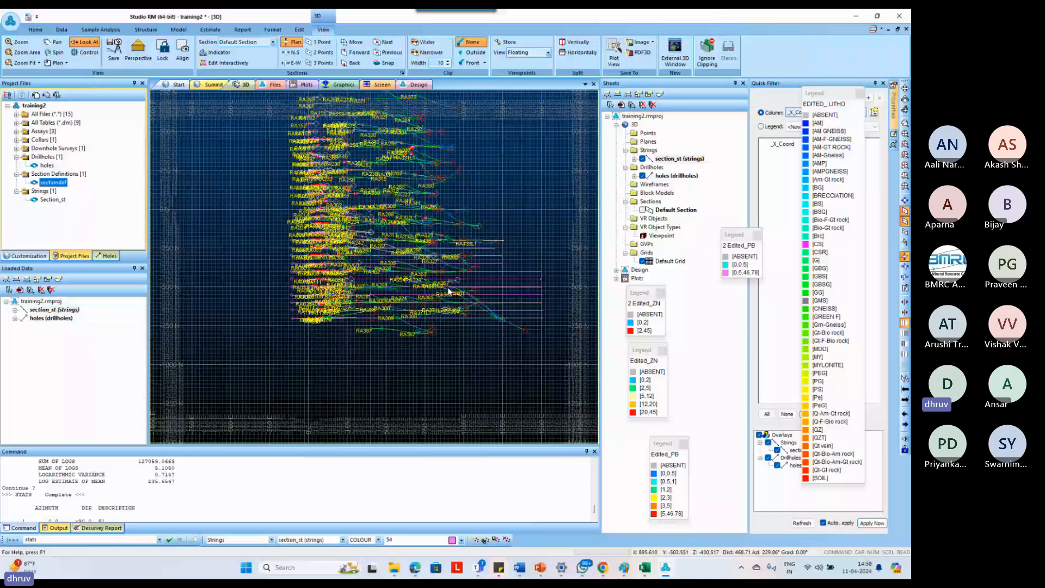
{"action": "scroll", "coordinate": [377, 174], "scroll_direction": "up", "scroll_amount": 1}
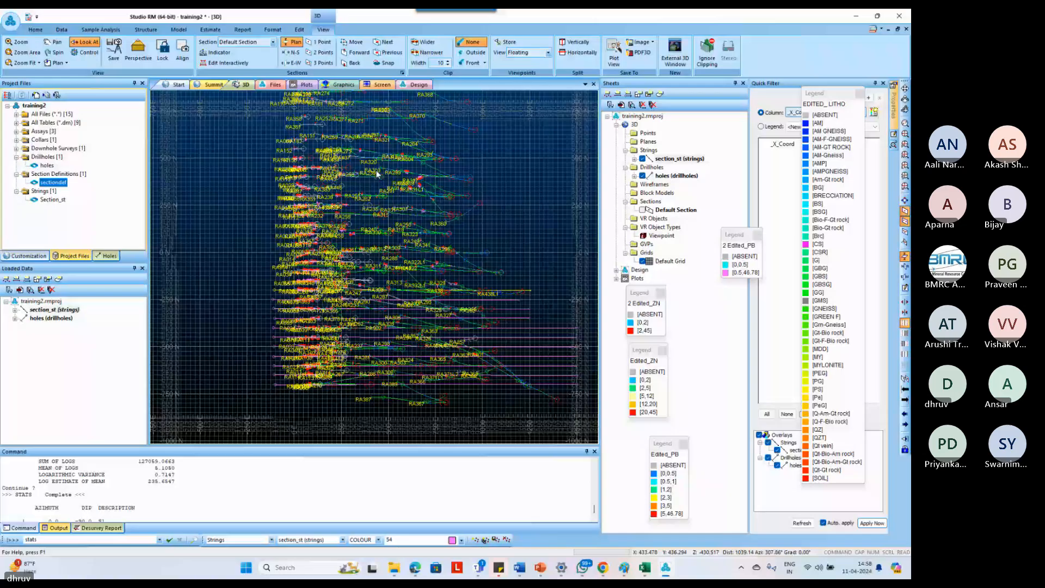
Align the view to a vertical two-point section along the southernmost section string and hide the drillholes.
{"action": "scroll", "coordinate": [406, 397], "scroll_direction": "down", "scroll_amount": 2}
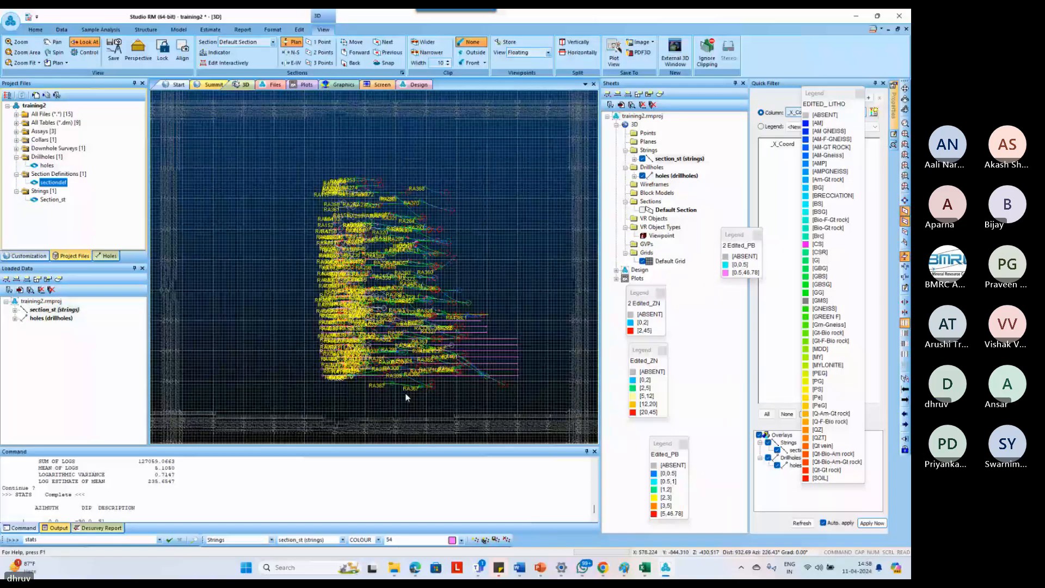
{"action": "scroll", "coordinate": [406, 397], "scroll_direction": "up", "scroll_amount": 2}
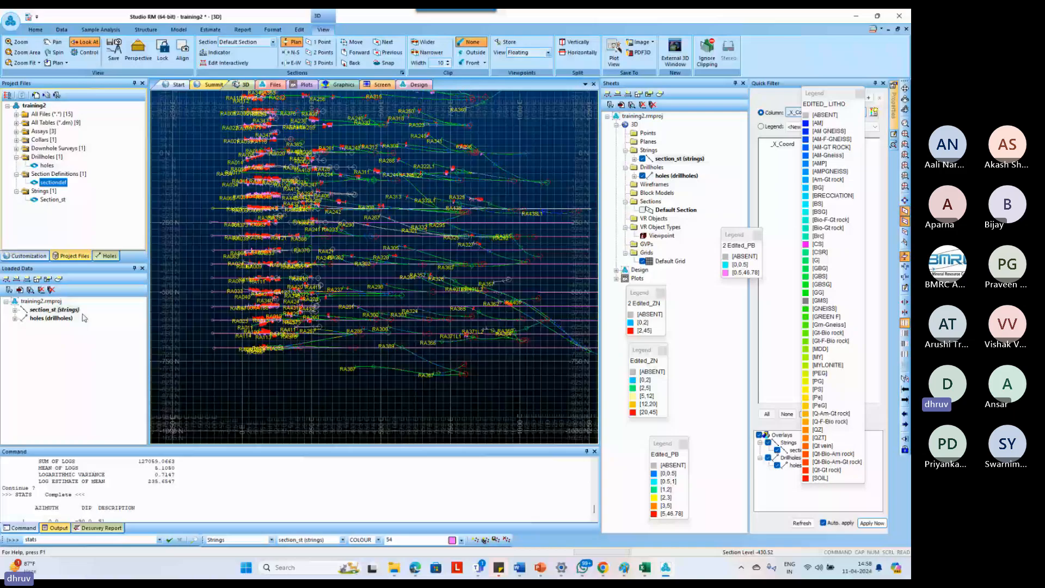
{"action": "left_click", "coordinate": [291, 372]}
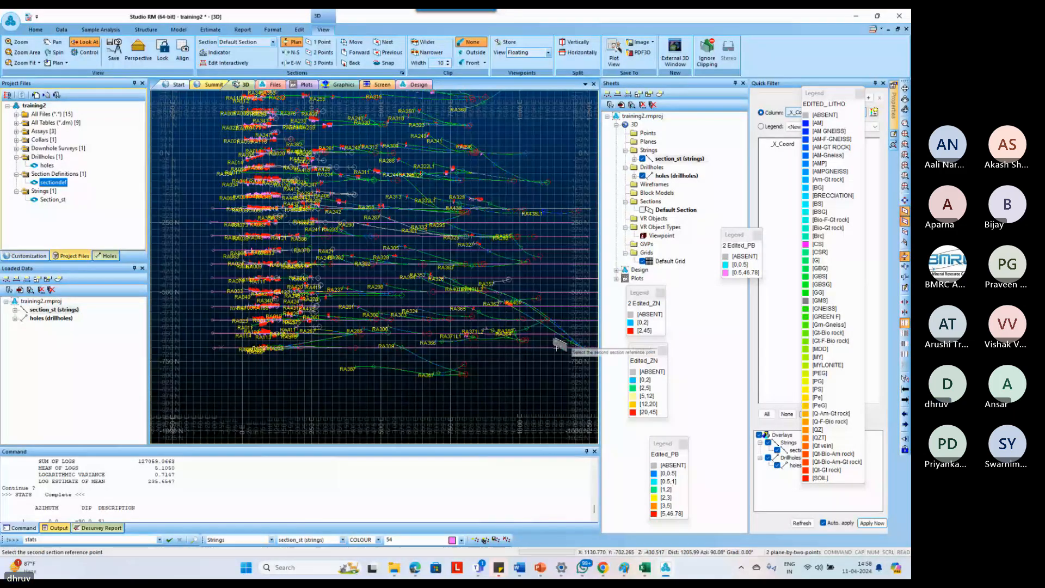
{"action": "left_click", "coordinate": [556, 344]}
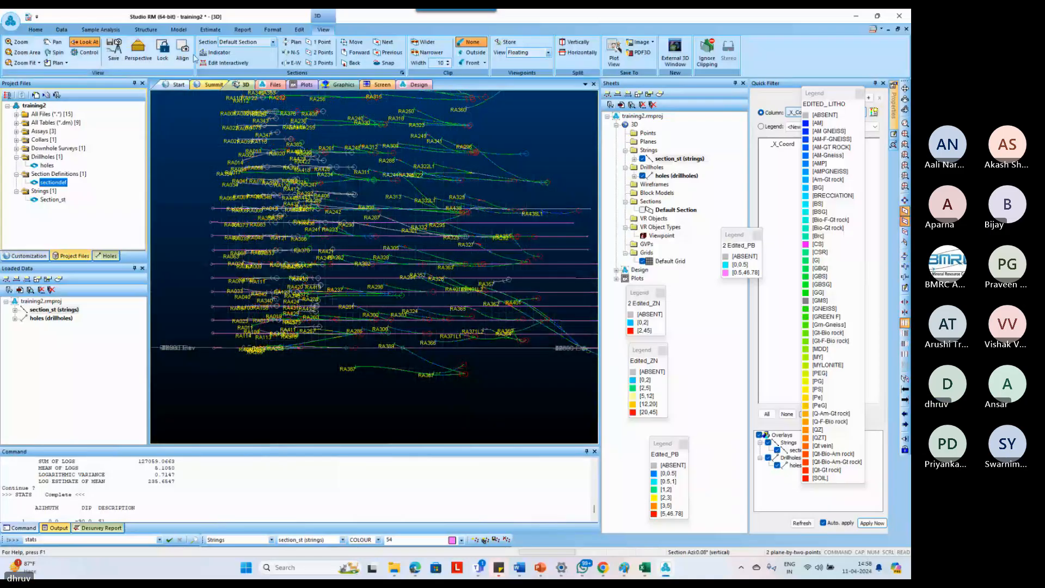
{"action": "left_click", "coordinate": [185, 55]}
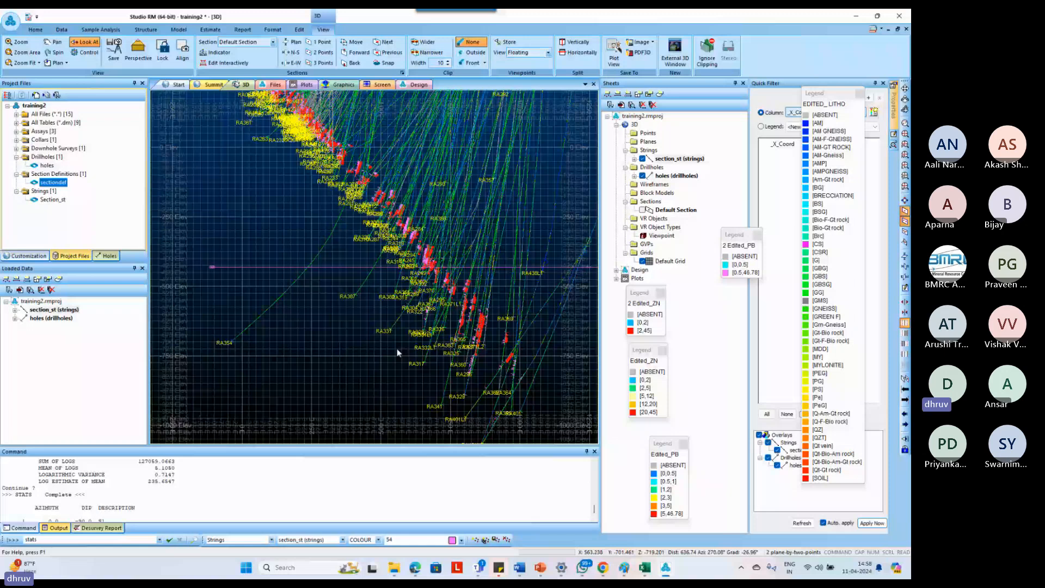
{"action": "left_click_drag", "start_coordinate": [397, 353], "coordinate": [406, 320]}
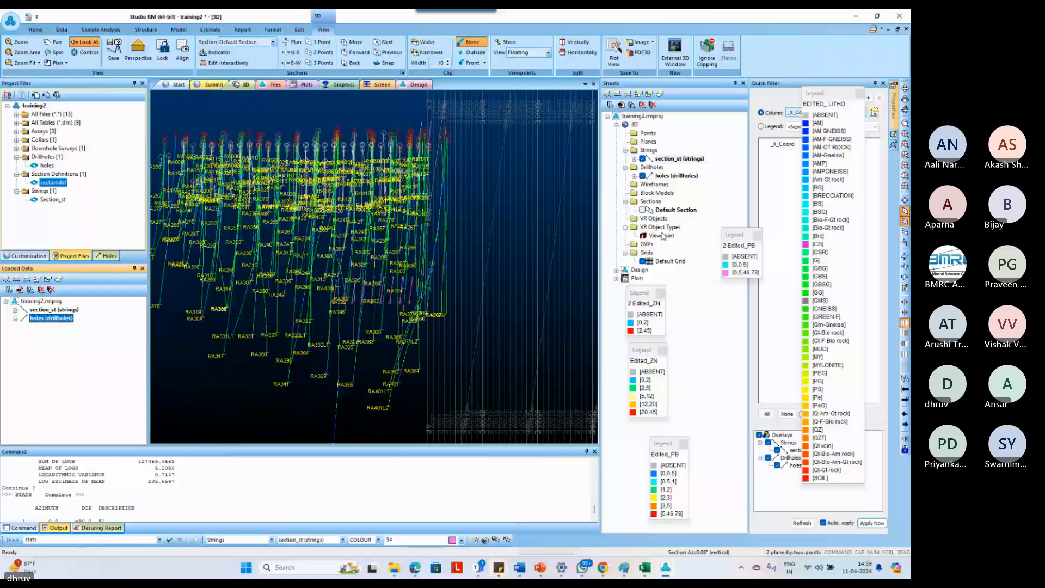
{"action": "left_click", "coordinate": [643, 176]}
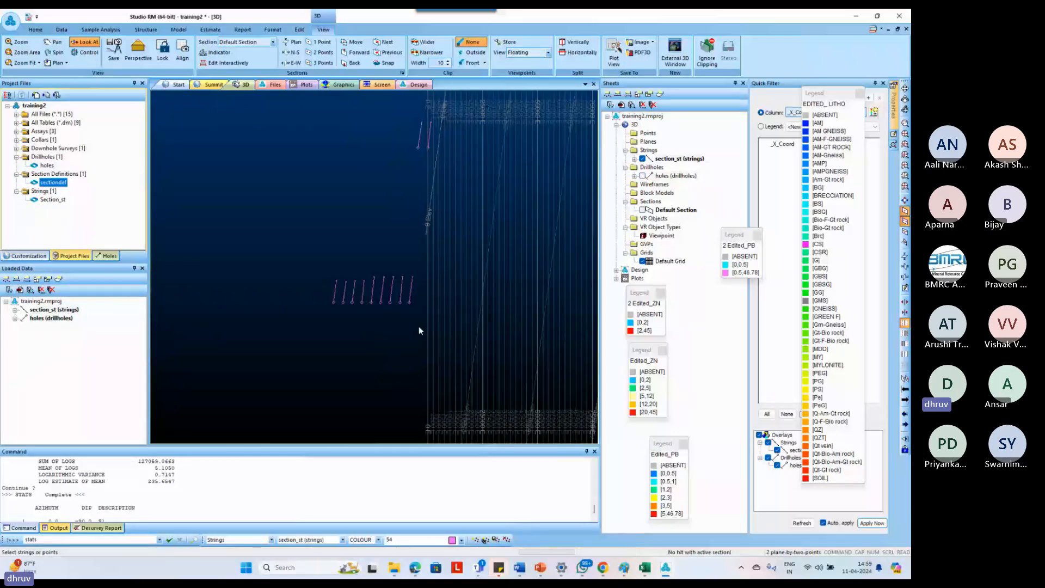
{"action": "left_click_drag", "start_coordinate": [419, 327], "coordinate": [400, 322], "text": "shift"}
{"action": "left_click_drag", "start_coordinate": [313, 276], "coordinate": [413, 313]}
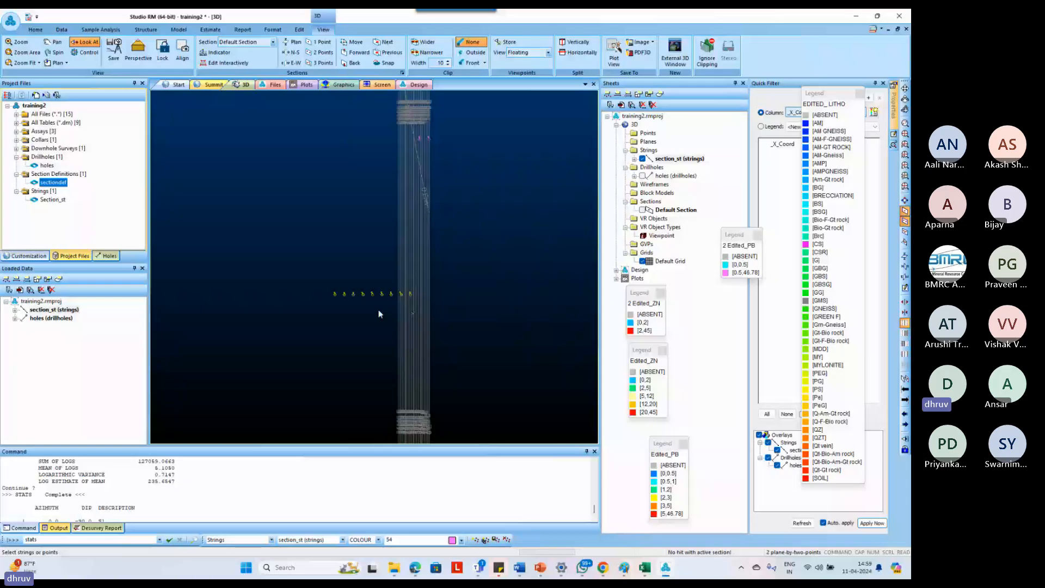
{"action": "key", "text": "t"}
{"action": "key", "text": "r"}
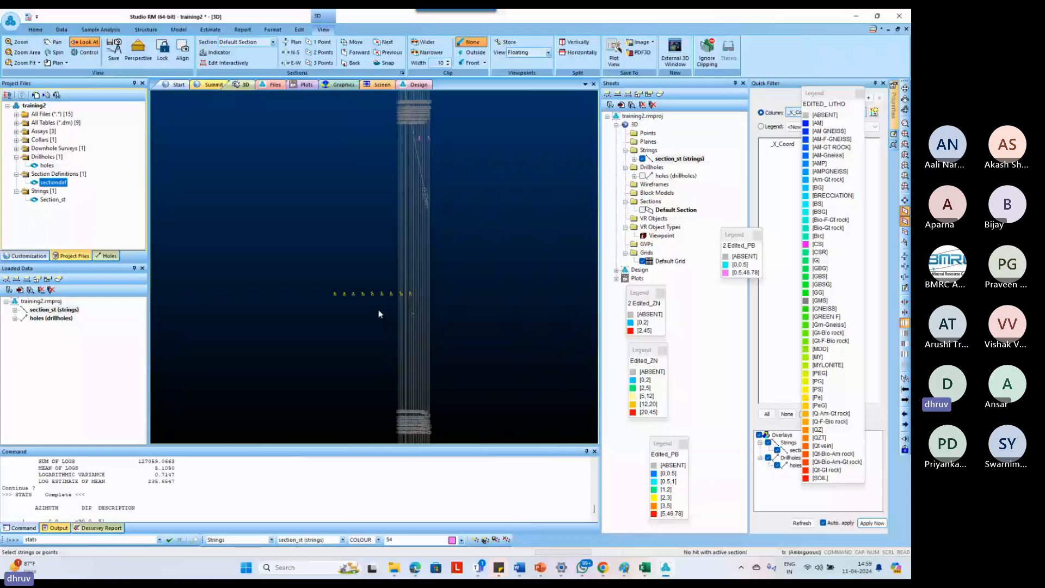
{"action": "key", "text": "a"}
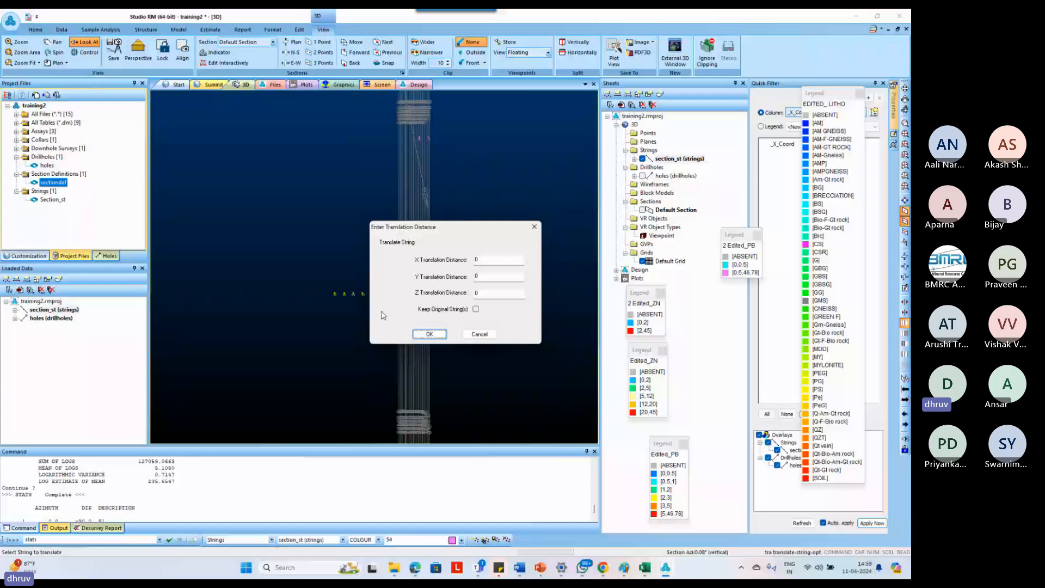
{"action": "double_click", "coordinate": [476, 293]}
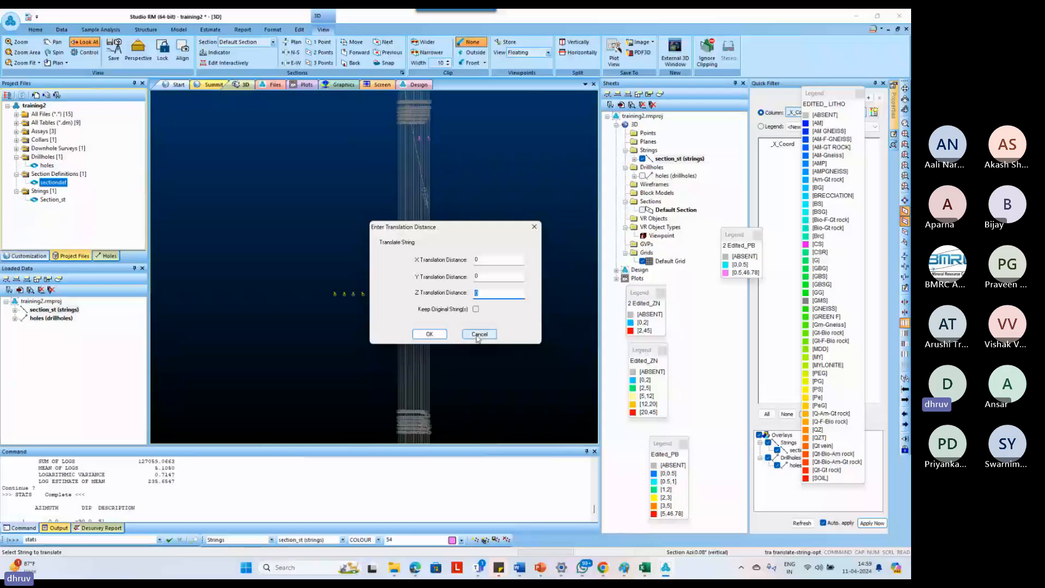
{"action": "left_click", "coordinate": [478, 335]}
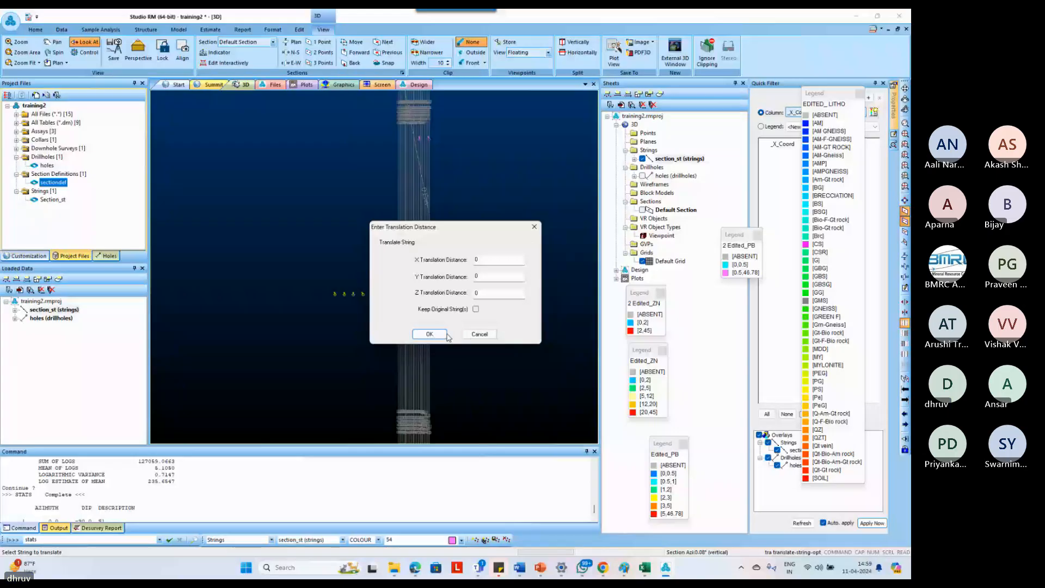
{"action": "left_click", "coordinate": [430, 334]}
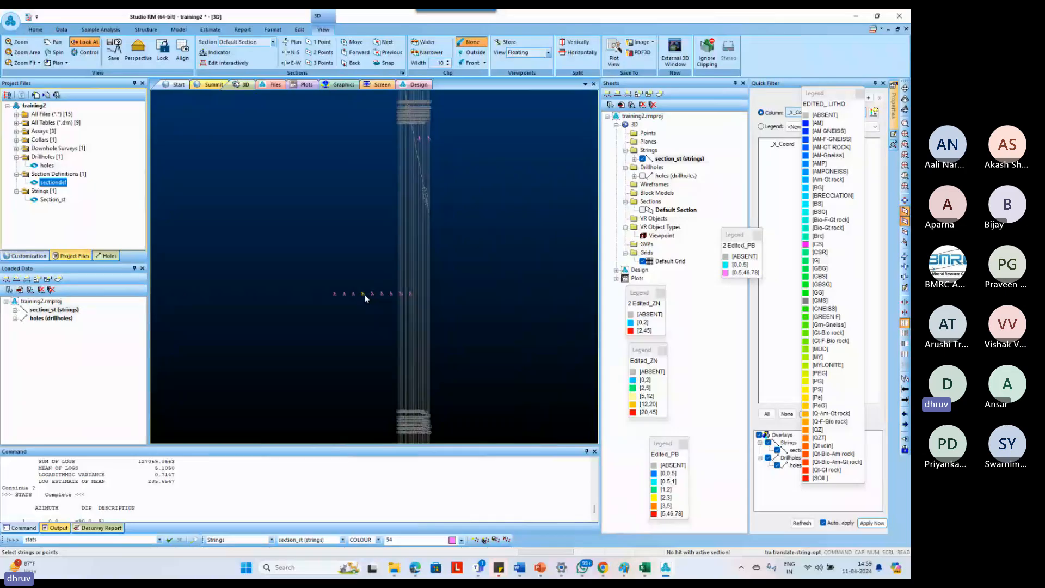
Query the section string with BLOCKID 8 and examine its Z coordinate range in the enlarged output.
{"action": "left_click_drag", "start_coordinate": [366, 303], "coordinate": [365, 307], "text": "shift"}
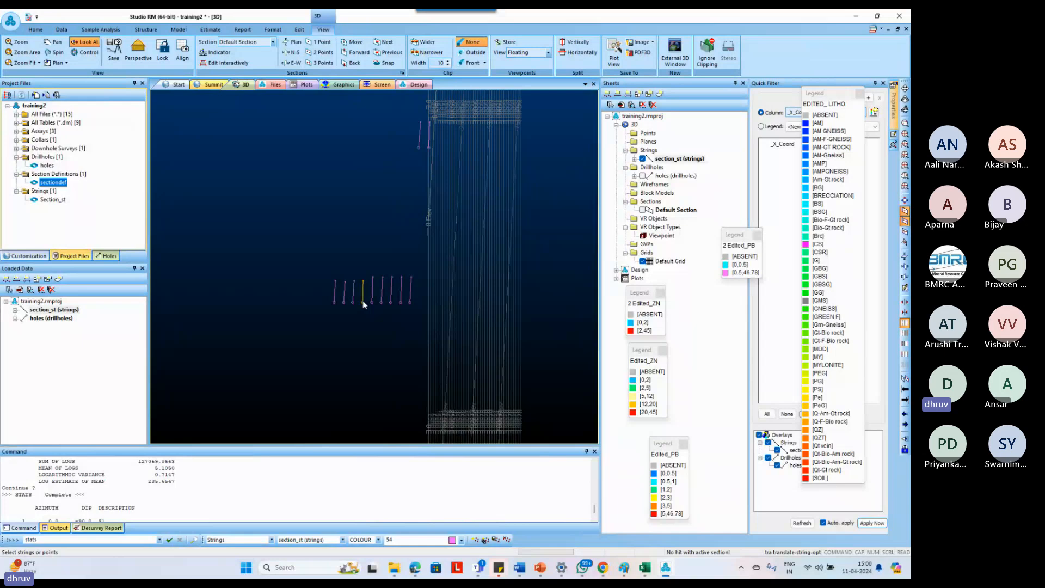
{"action": "left_click_drag", "start_coordinate": [362, 302], "coordinate": [382, 319]}
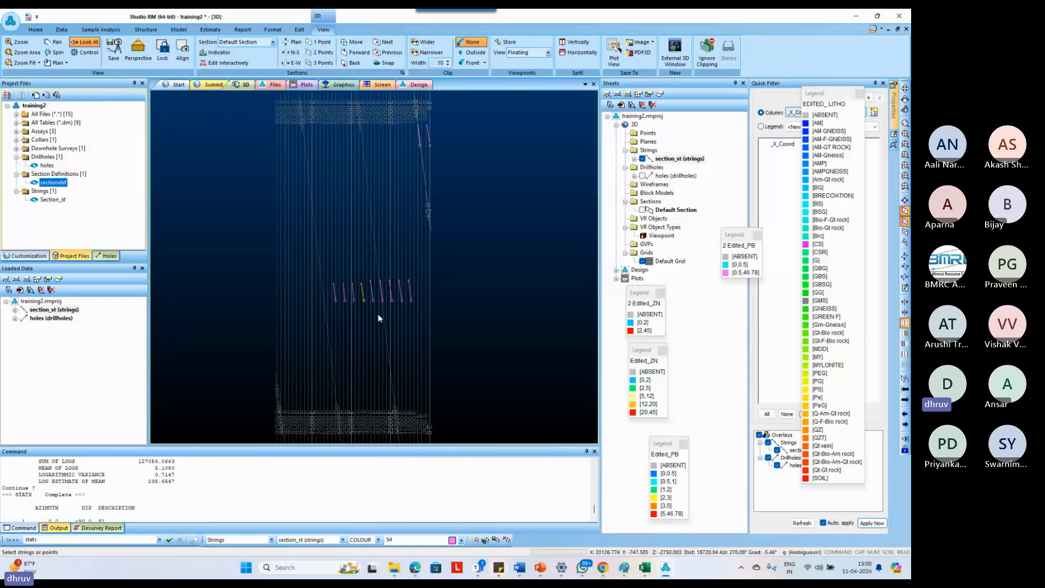
{"action": "key", "text": "t"}
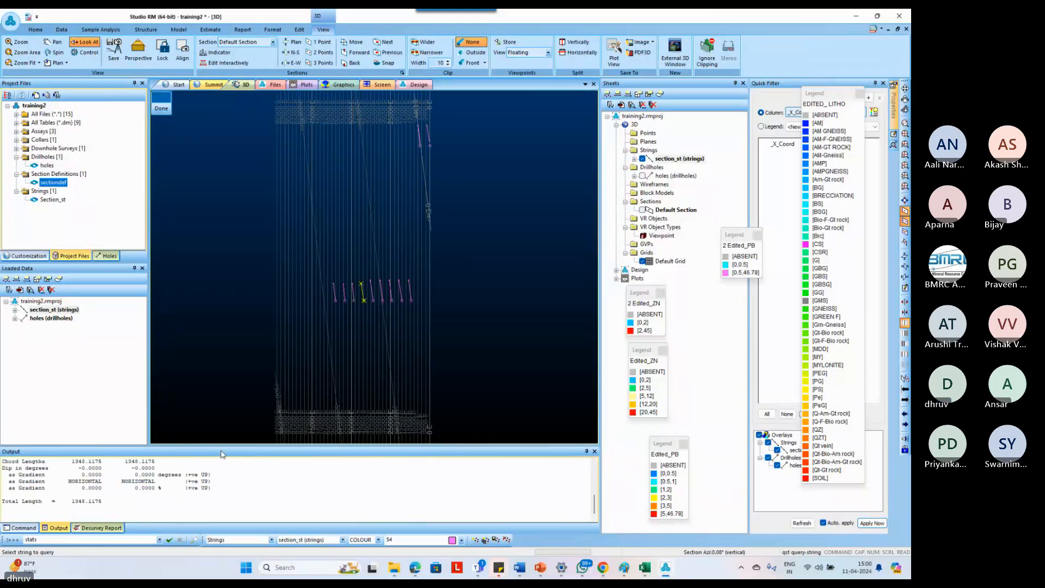
{"action": "left_click_drag", "start_coordinate": [218, 450], "coordinate": [226, 324]}
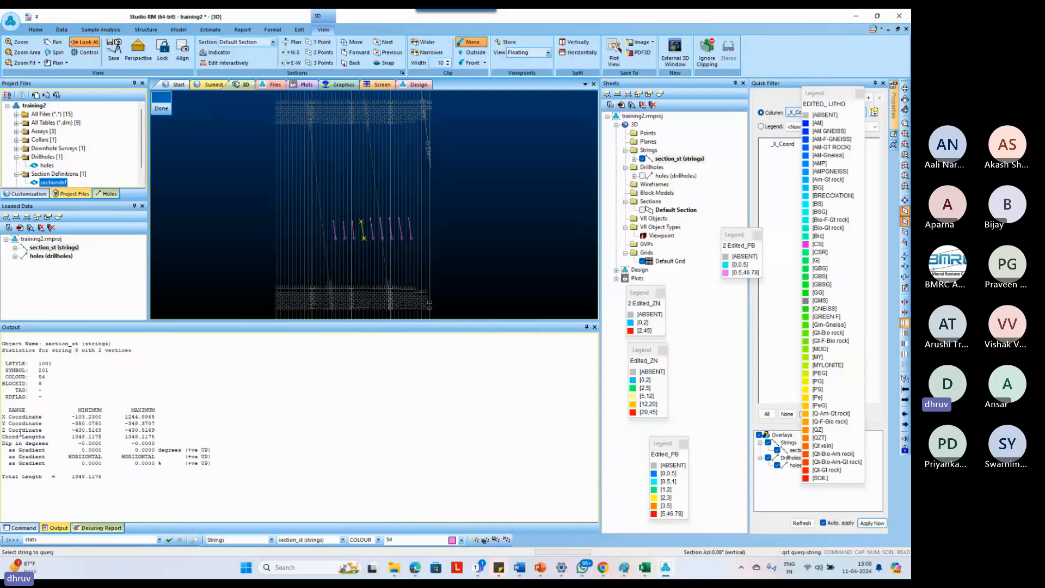
{"action": "left_click_drag", "start_coordinate": [4, 430], "coordinate": [160, 432]}
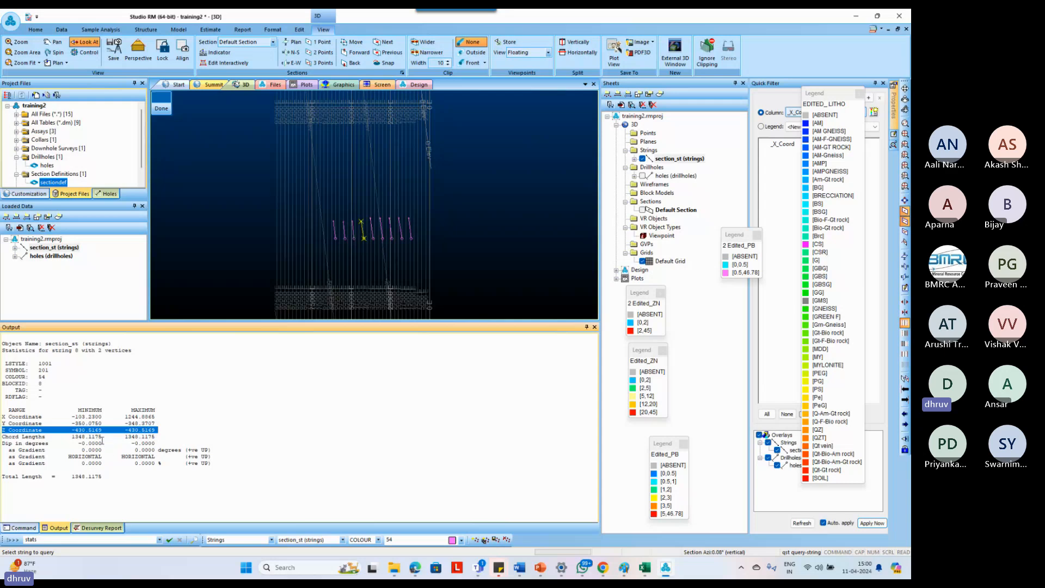
Switch to Calculator and add 319 and 430.1175 to work out the vertical shift for the strings.
{"action": "key", "text": "super"}
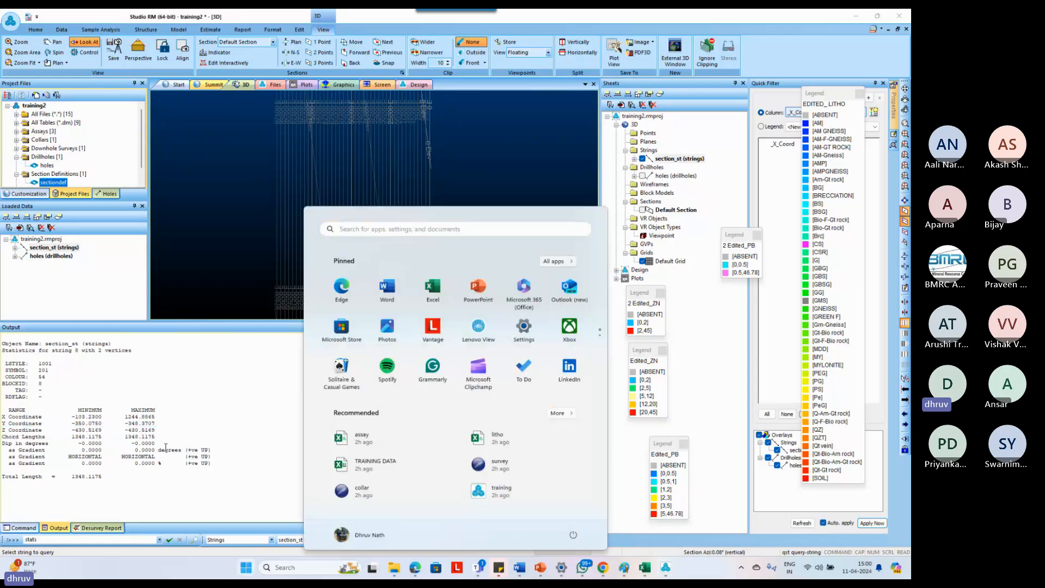
{"action": "type", "text": "cal"}
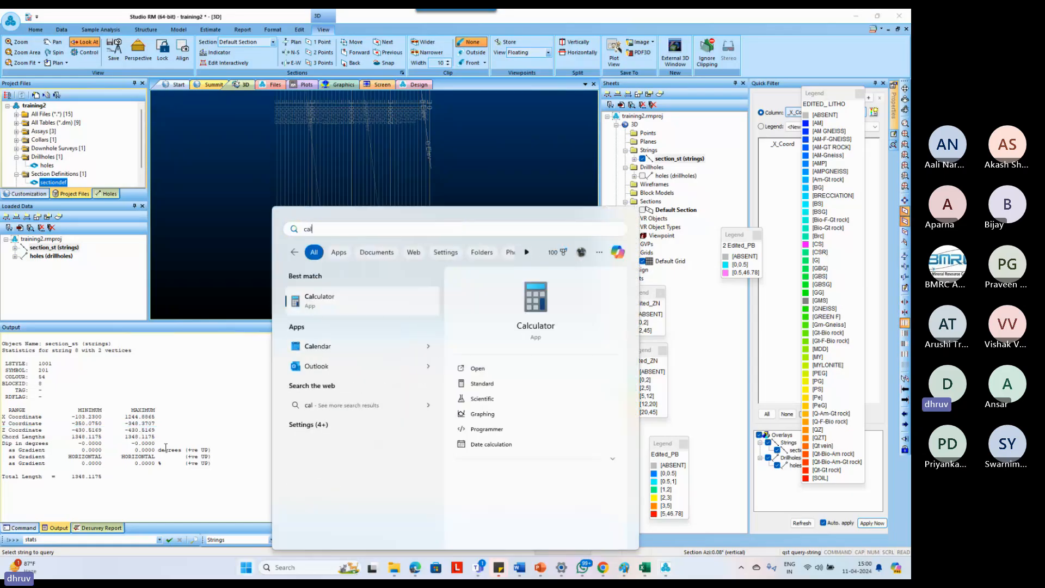
{"action": "key", "text": "Escape"}
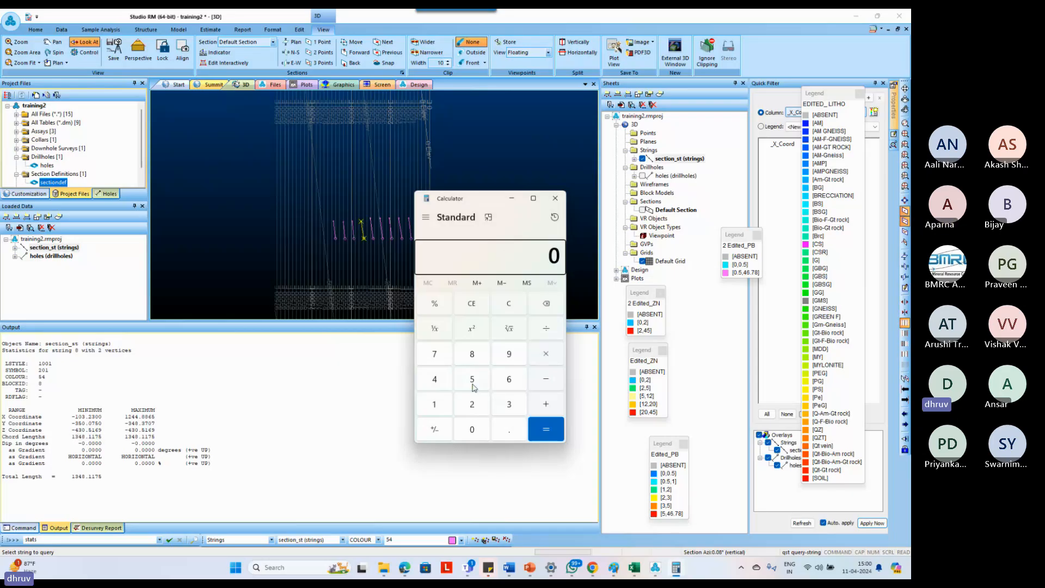
{"action": "left_click", "coordinate": [507, 403]}
{"action": "left_click", "coordinate": [436, 405]}
{"action": "left_click", "coordinate": [510, 354]}
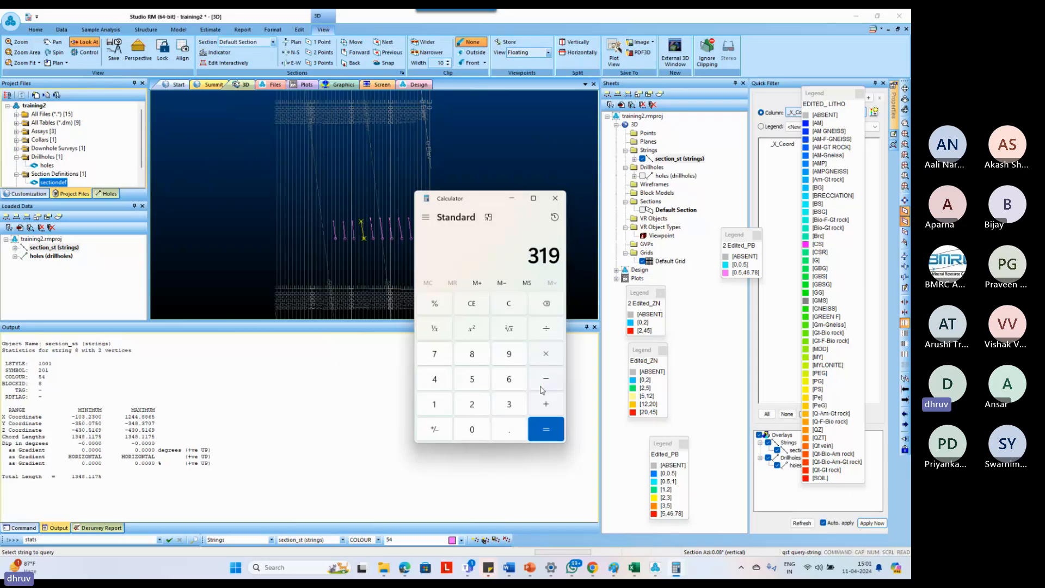
{"action": "left_click", "coordinate": [546, 404]}
{"action": "left_click", "coordinate": [435, 379]}
{"action": "left_click", "coordinate": [509, 404]}
{"action": "left_click", "coordinate": [471, 430]}
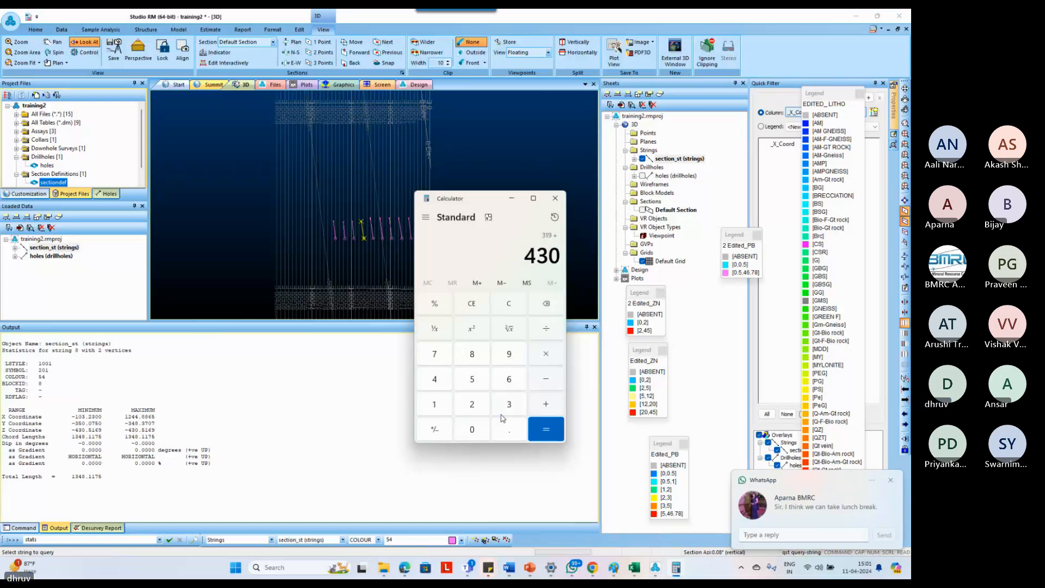
{"action": "left_click", "coordinate": [509, 430]}
{"action": "left_click", "coordinate": [442, 409]}
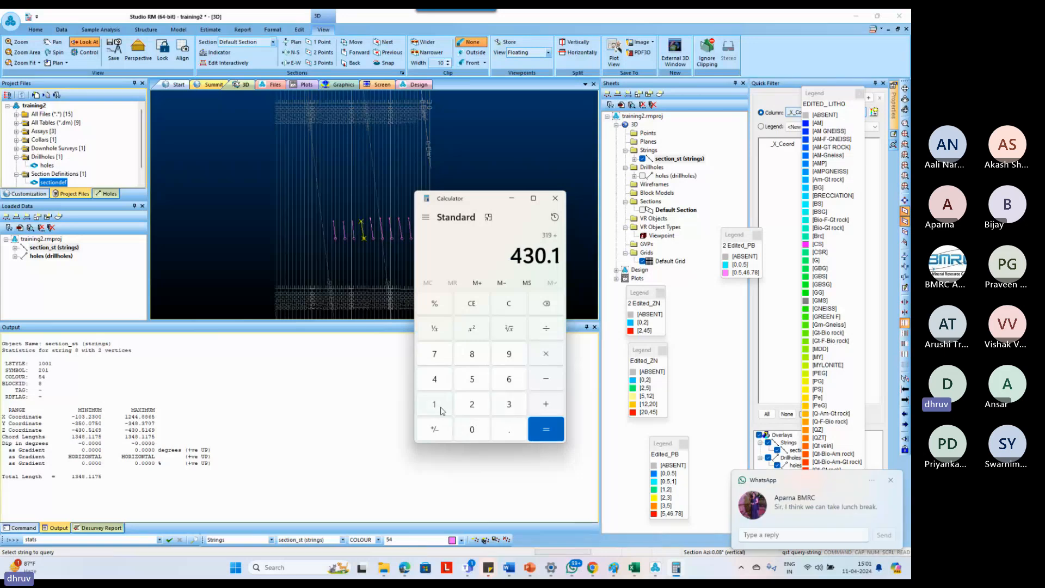
{"action": "left_click", "coordinate": [442, 410]}
{"action": "left_click", "coordinate": [441, 360]}
{"action": "left_click", "coordinate": [472, 381]}
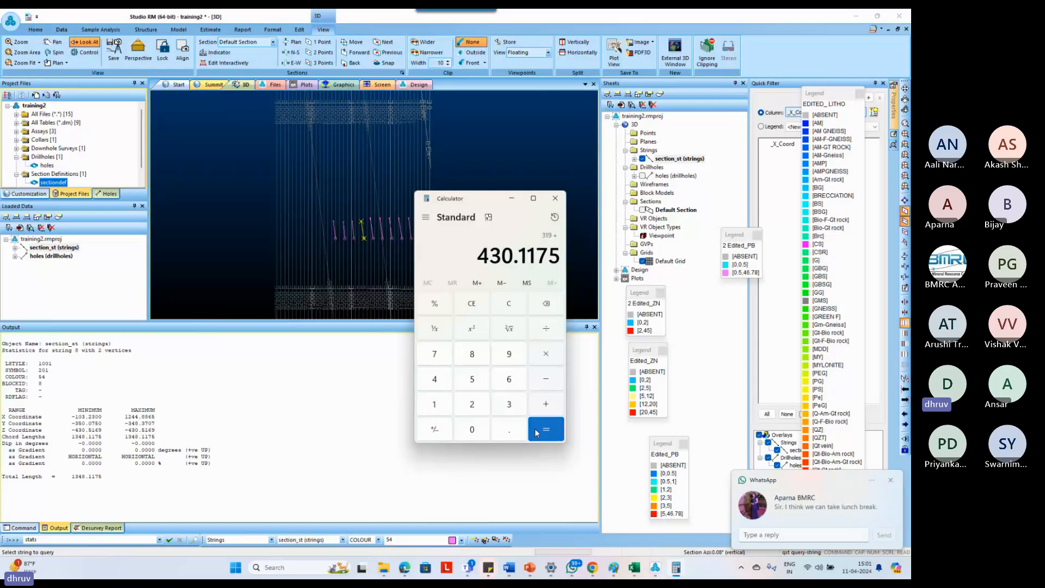
{"action": "left_click", "coordinate": [541, 428]}
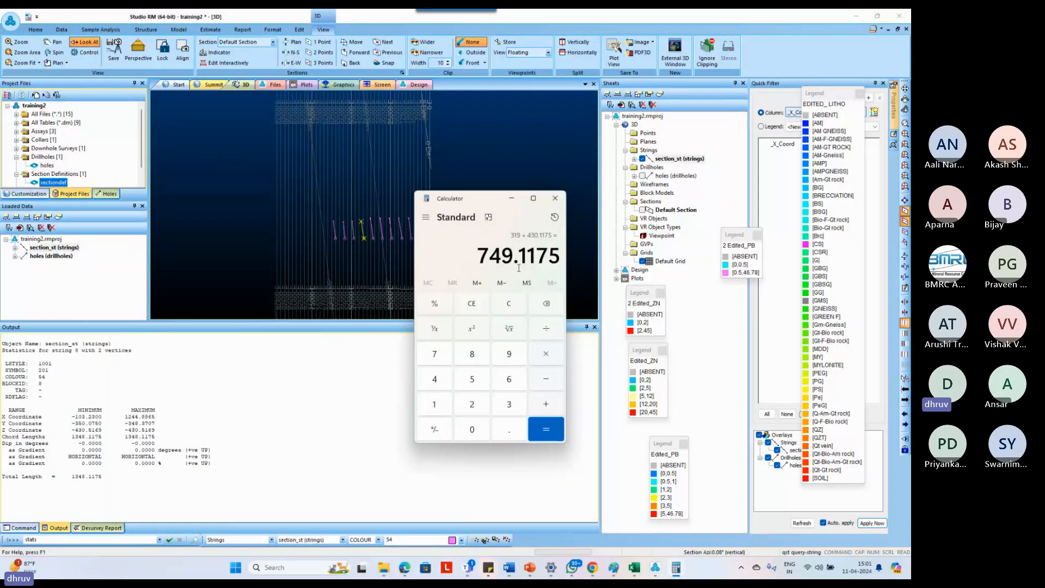
Translate the lower row of section strings by 749.1175 in Z, without keeping the originals.
{"action": "left_click", "coordinate": [289, 213]}
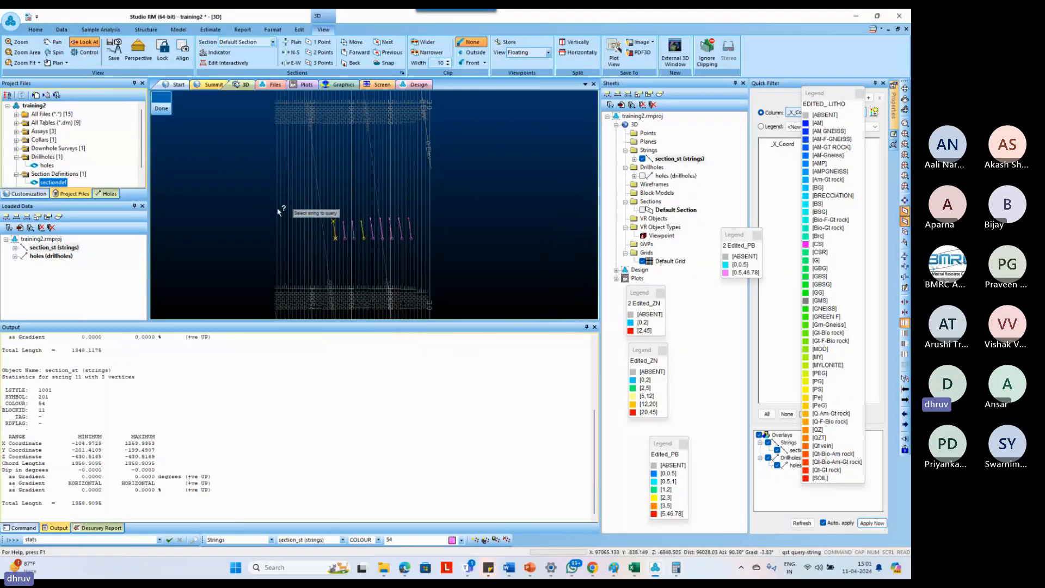
{"action": "left_click_drag", "start_coordinate": [335, 223], "coordinate": [432, 246]}
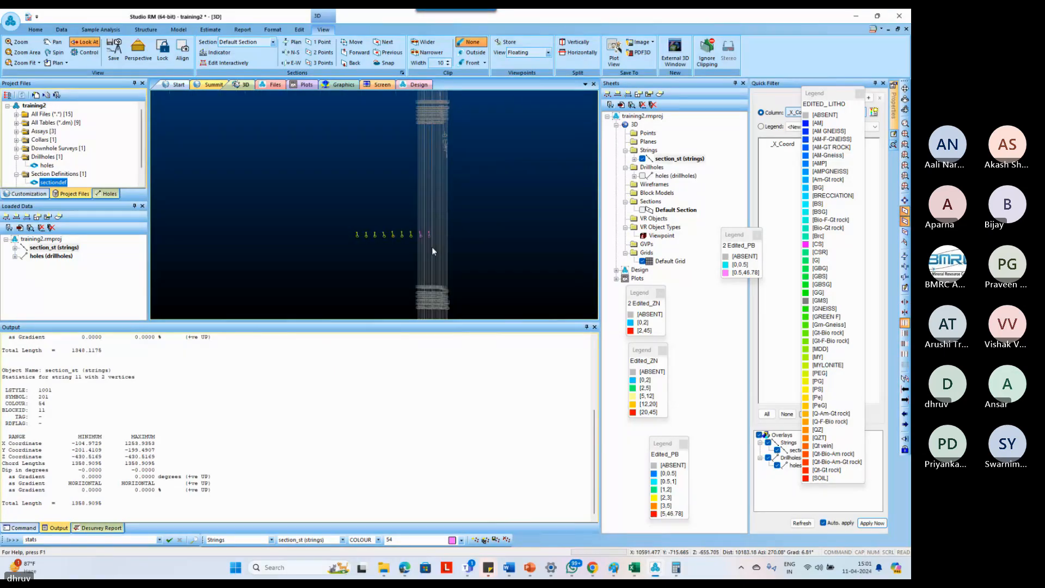
{"action": "left_click", "coordinate": [430, 237]}
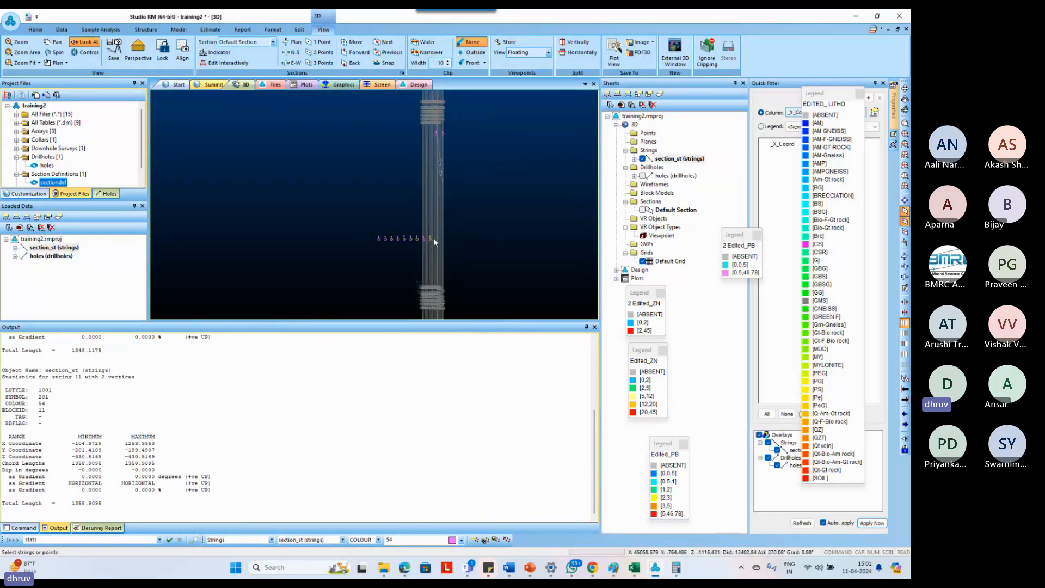
{"action": "left_click_drag", "start_coordinate": [433, 238], "coordinate": [375, 242]}
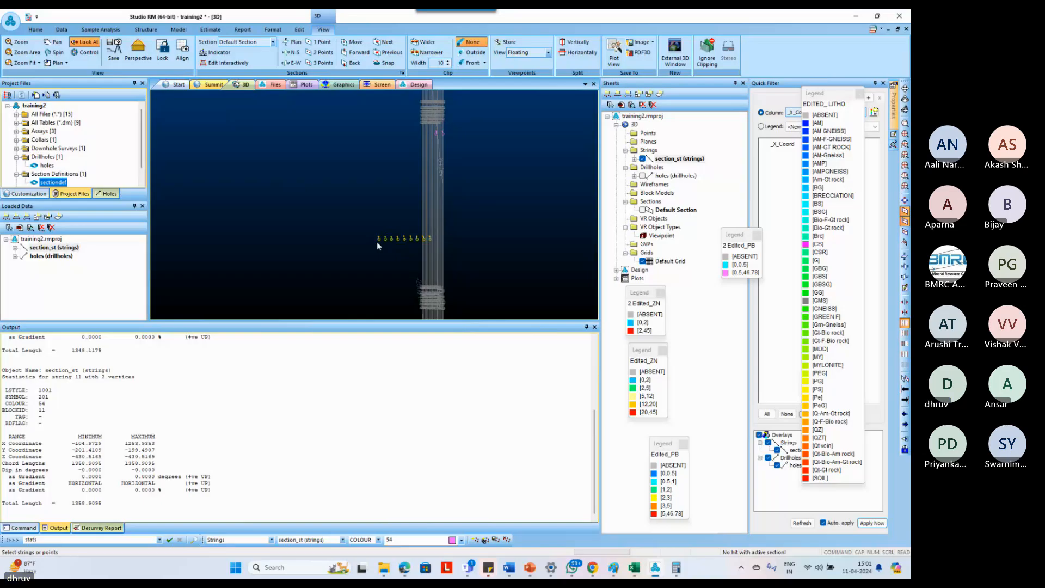
{"action": "type", "text": "tra translate-string-opt"}
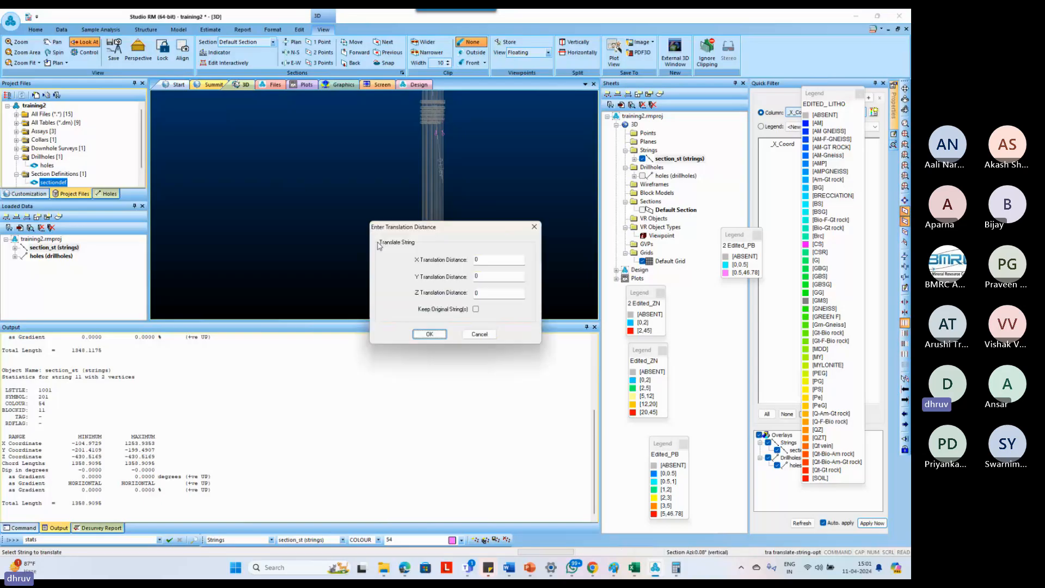
{"action": "left_click", "coordinate": [675, 568]}
{"action": "left_click", "coordinate": [675, 568]}
{"action": "type", "text": "7"}
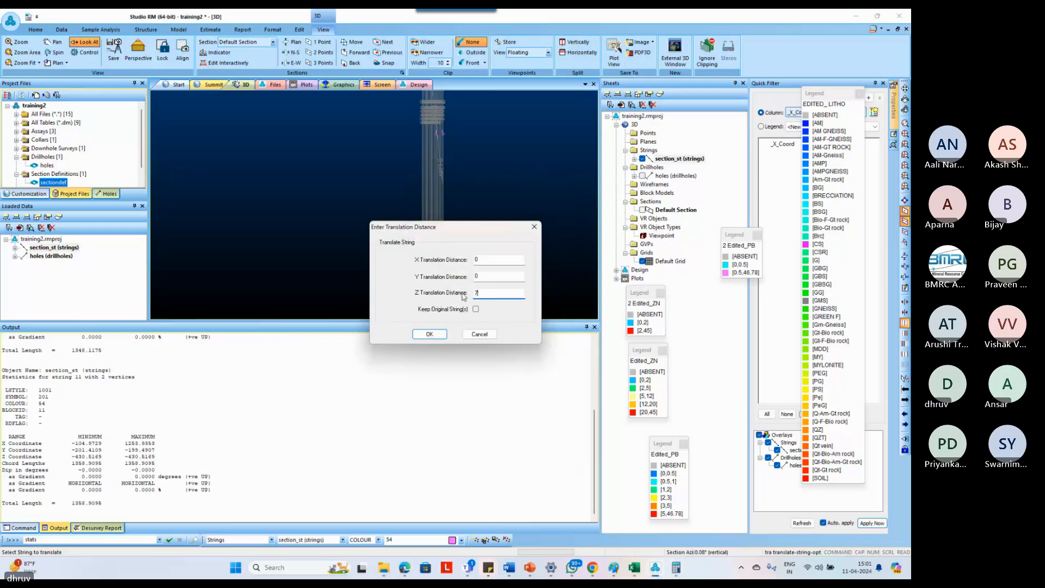
{"action": "type", "text": "4"}
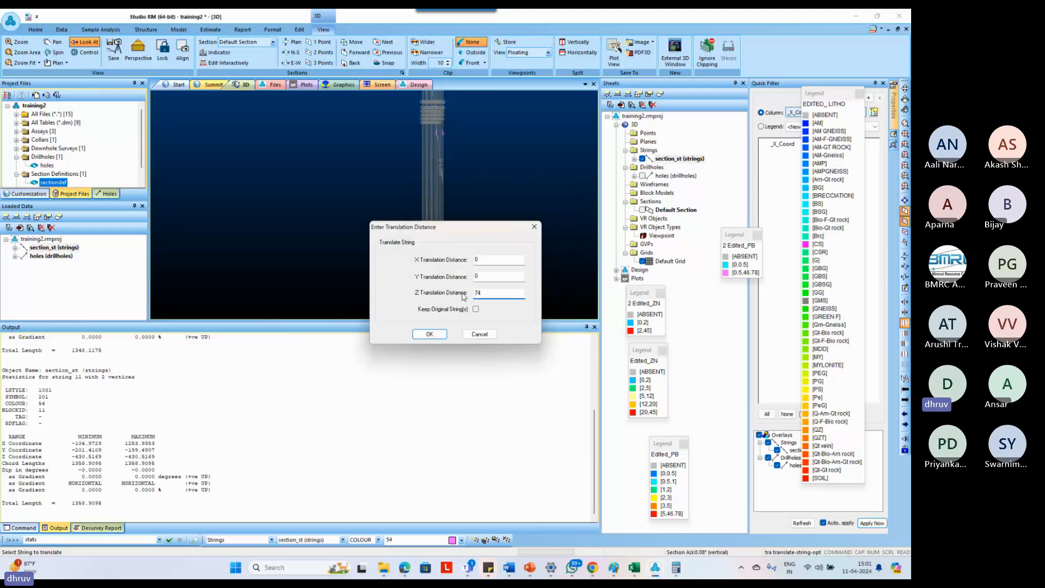
{"action": "type", "text": "9117"}
{"action": "key", "text": "BackSpace"}
{"action": "key", "text": "BackSpace"}
{"action": "type", "text": ".1175"}
{"action": "left_click_drag", "start_coordinate": [414, 227], "coordinate": [518, 192]}
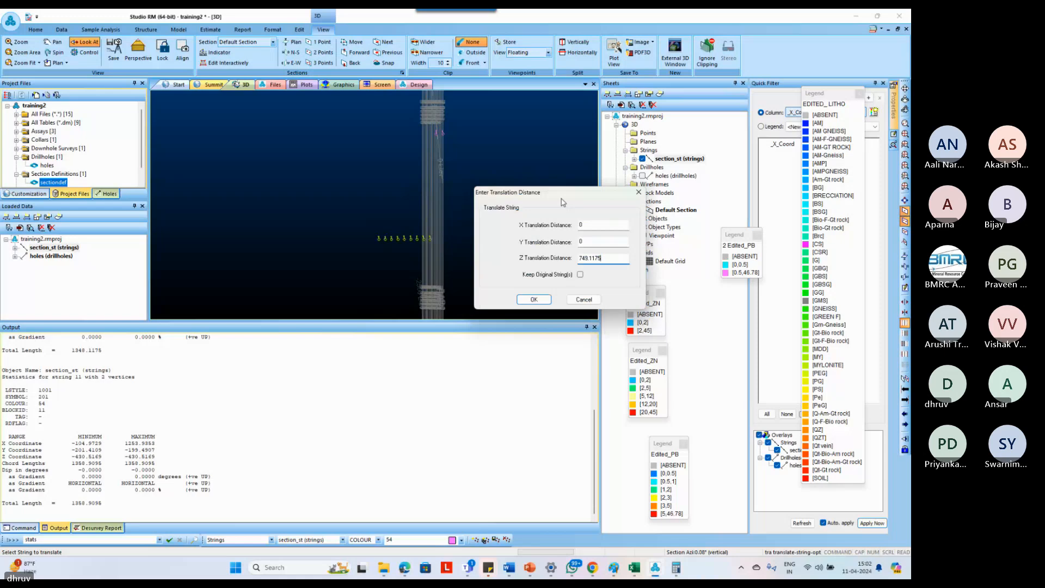
{"action": "left_click", "coordinate": [534, 300]}
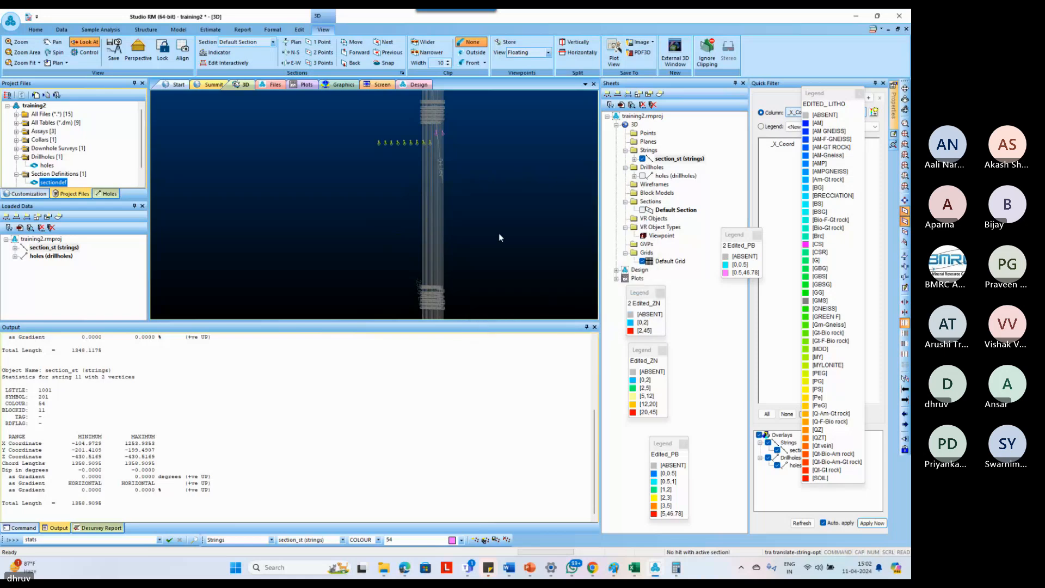
Inspect the raised row of section strings, then query the strings with BLOCKID 2 and 3 to compare their Z coordinates.
{"action": "left_click", "coordinate": [675, 571]}
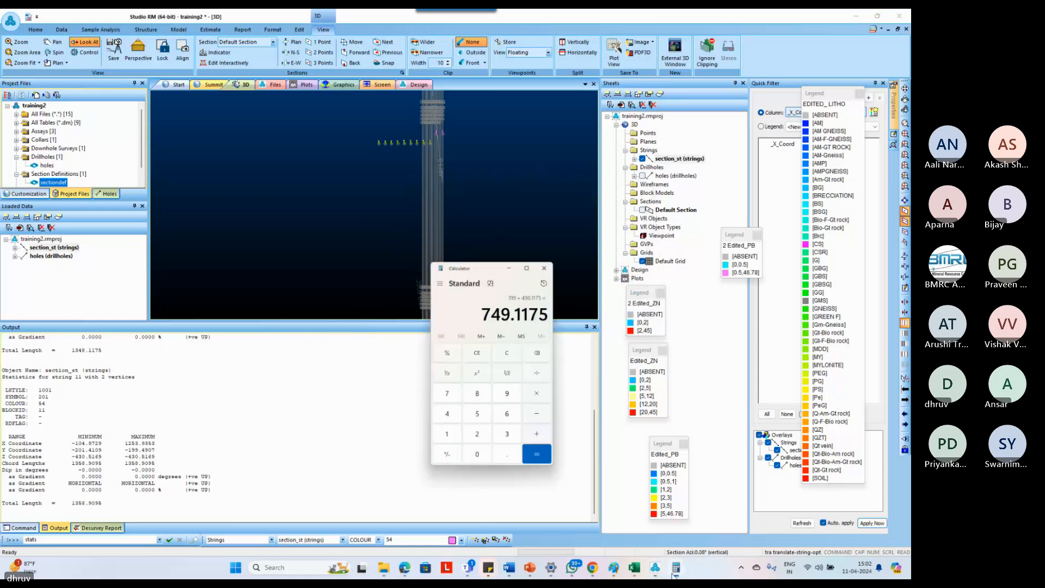
{"action": "left_click", "coordinate": [494, 152]}
{"action": "scroll", "coordinate": [436, 147], "scroll_direction": "up", "scroll_amount": 3}
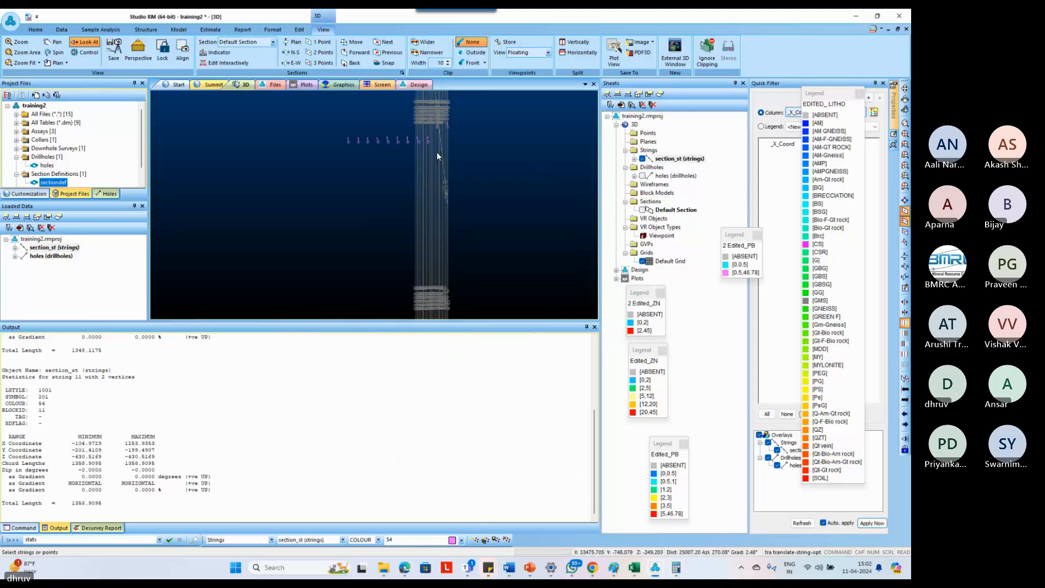
{"action": "scroll", "coordinate": [437, 162], "scroll_direction": "up", "scroll_amount": 2}
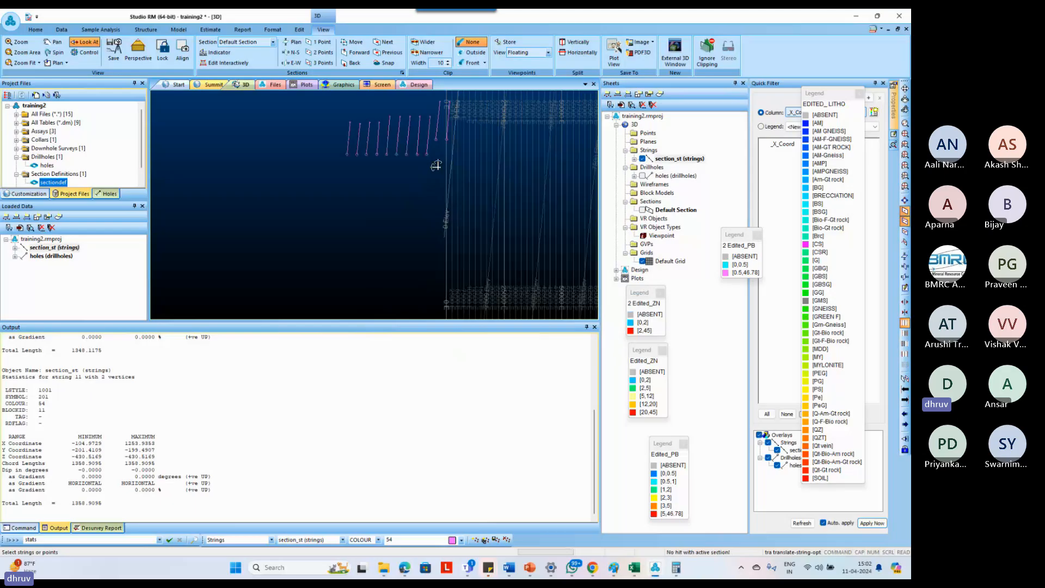
{"action": "left_click_drag", "start_coordinate": [437, 165], "coordinate": [442, 138]}
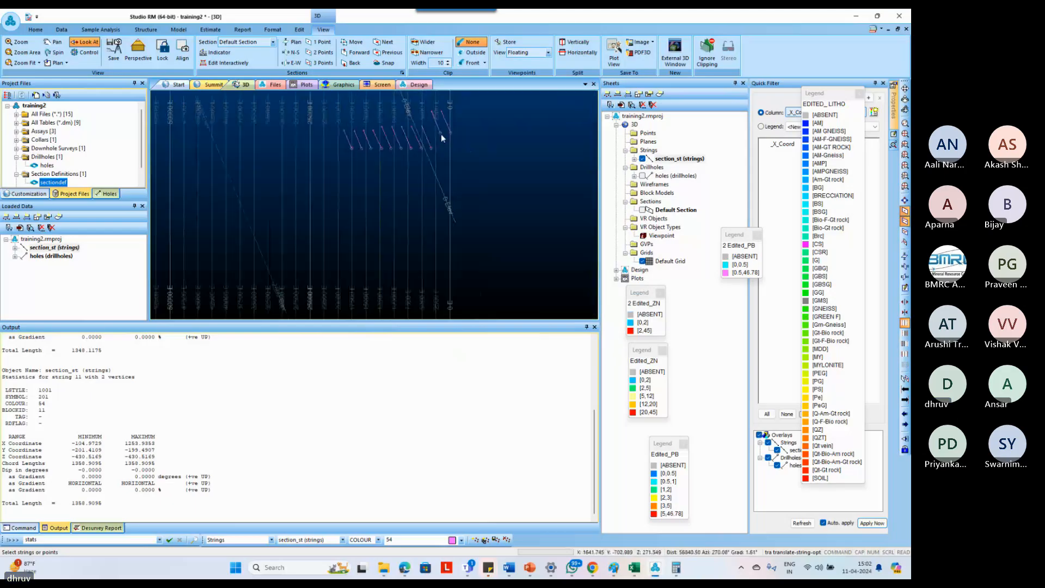
{"action": "key", "text": "q"}
{"action": "key", "text": "s"}
{"action": "key", "text": "t"}
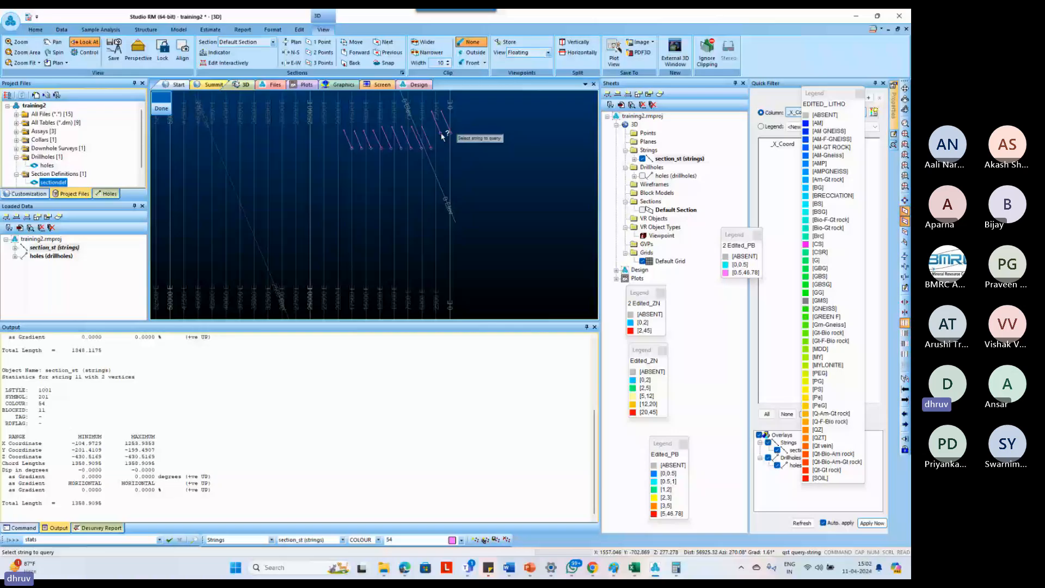
{"action": "left_click", "coordinate": [441, 134]}
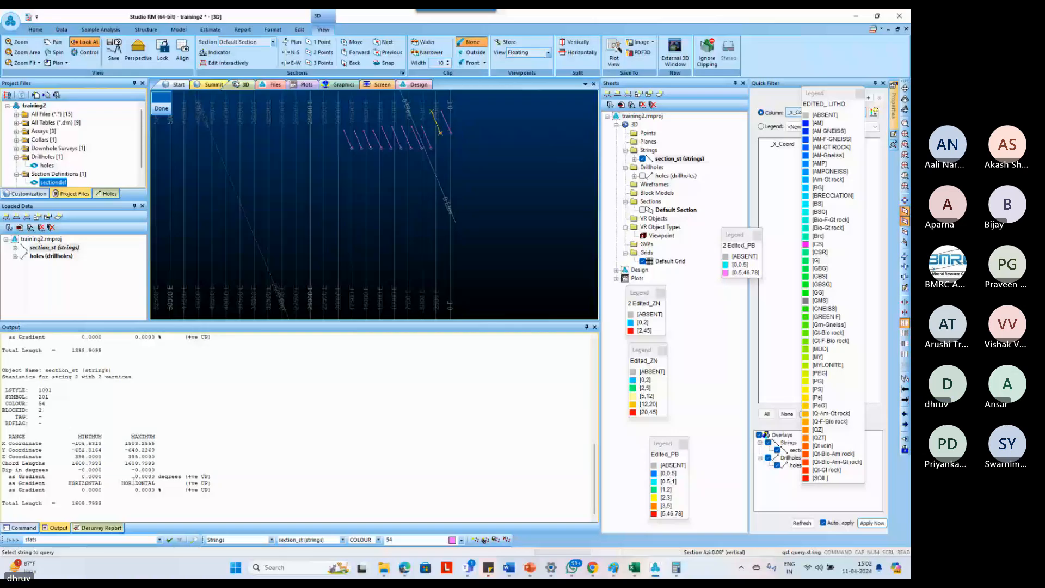
{"action": "left_click", "coordinate": [430, 147]}
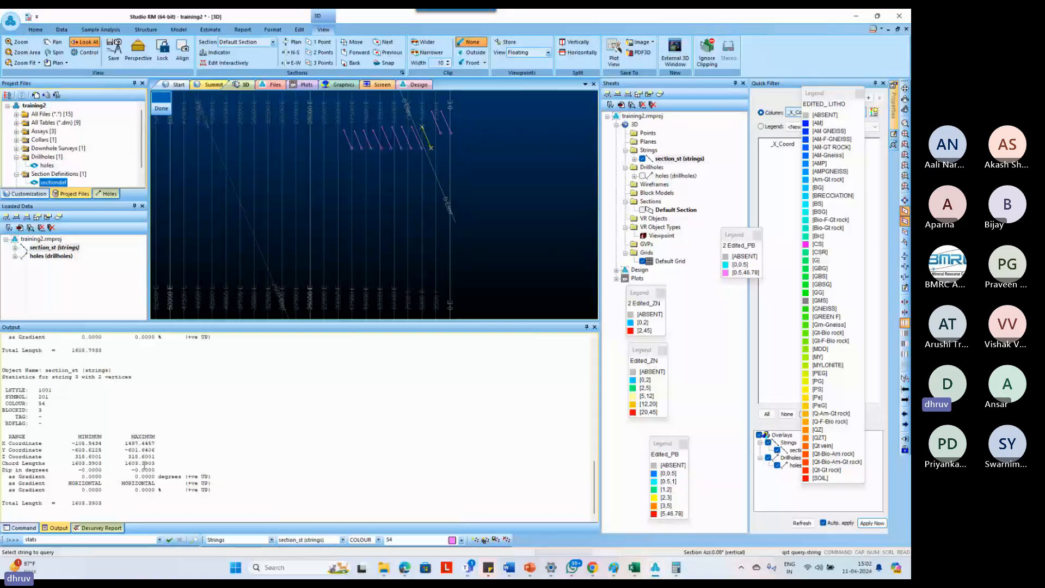
Close Calculator and undo the last vertical translation of the section strings.
{"action": "left_click", "coordinate": [678, 567]}
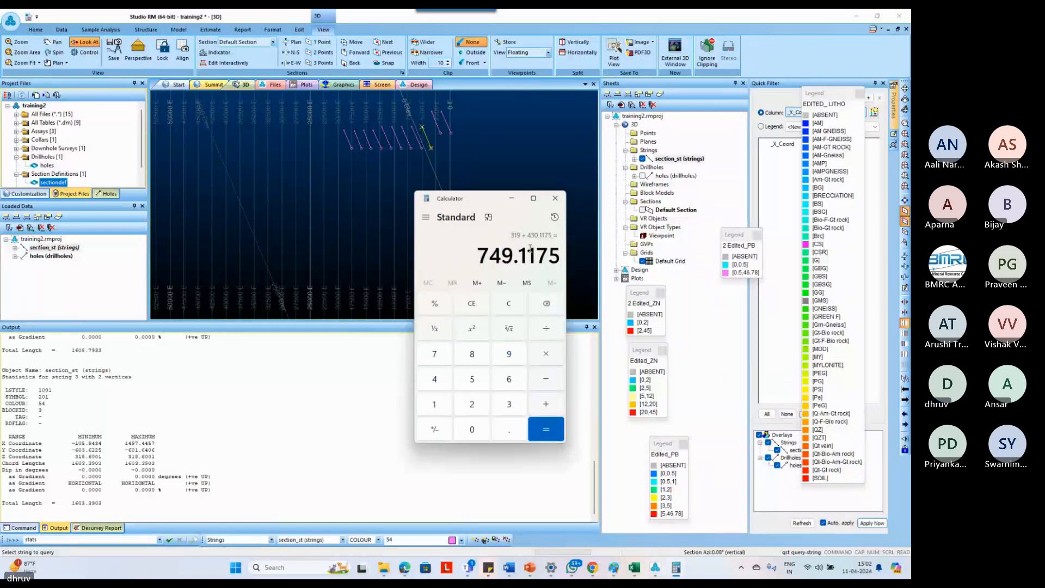
{"action": "key", "text": "Escape"}
{"action": "left_click", "coordinate": [556, 199]}
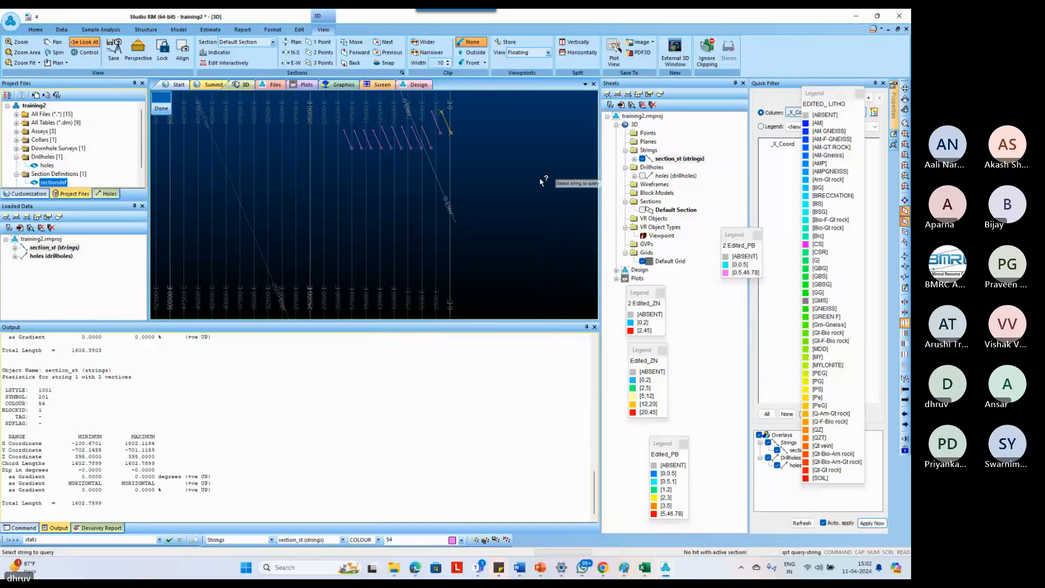
{"action": "key", "text": "Escape"}
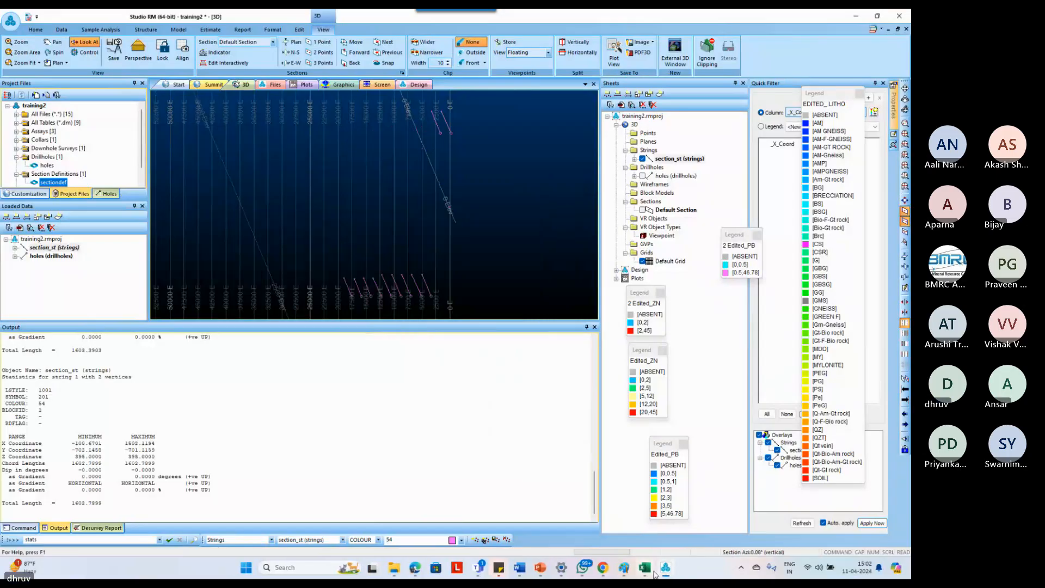
Reopen Calculator and move its window clear of the lower row of section strings.
{"action": "key", "text": "super"}
{"action": "type", "text": "ca"}
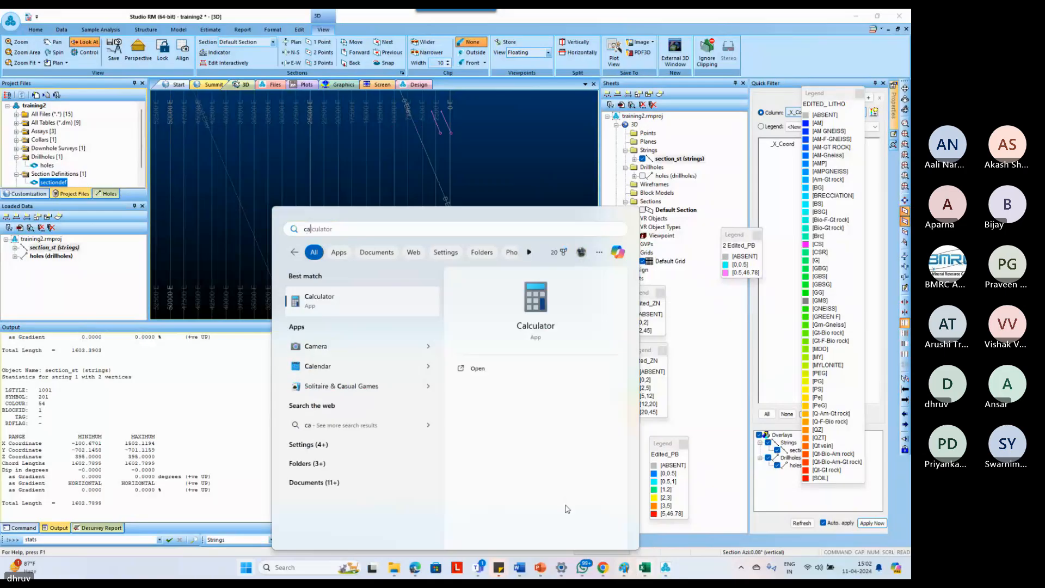
{"action": "left_click", "coordinate": [350, 299]}
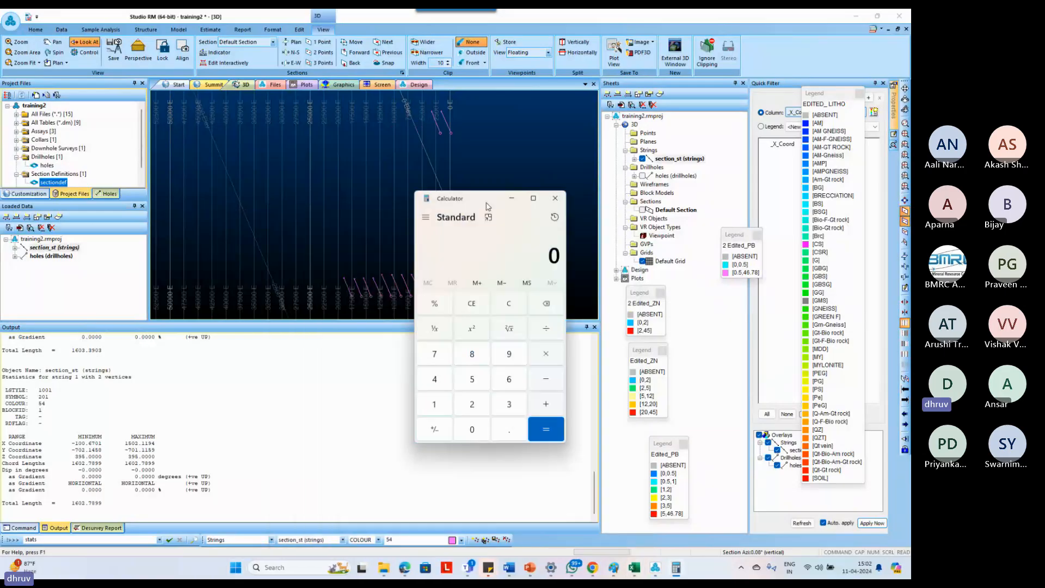
{"action": "left_click_drag", "start_coordinate": [486, 206], "coordinate": [593, 198]}
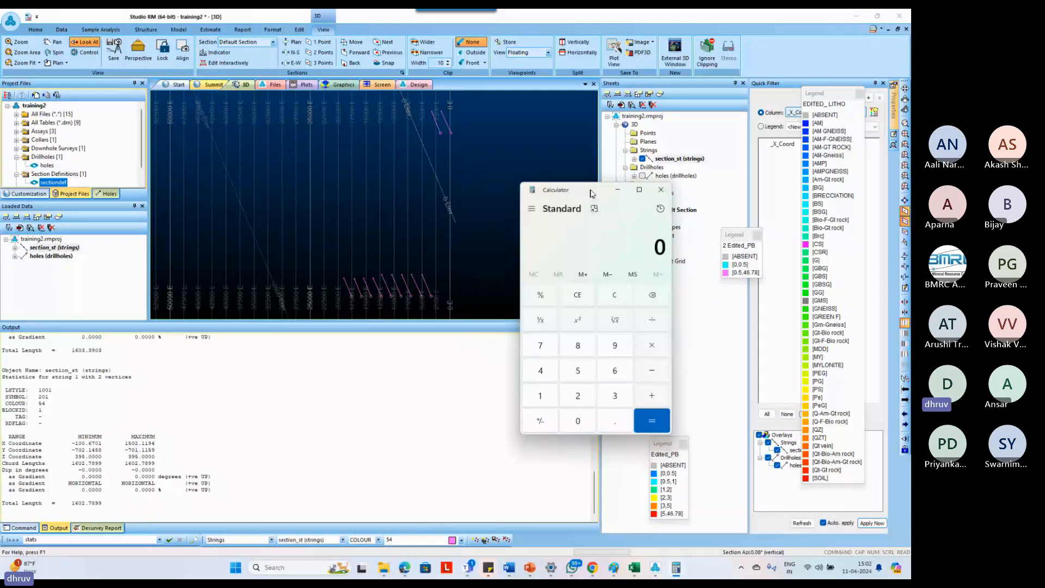
{"action": "left_click", "coordinate": [609, 398]}
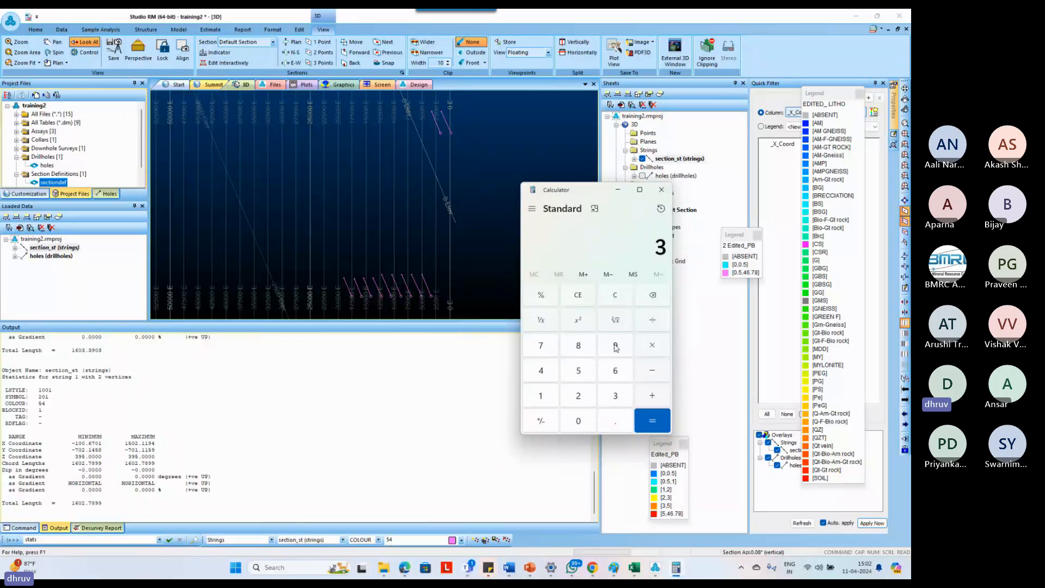
{"action": "left_click", "coordinate": [615, 346]}
{"action": "left_click", "coordinate": [581, 374]}
{"action": "left_click", "coordinate": [652, 396]}
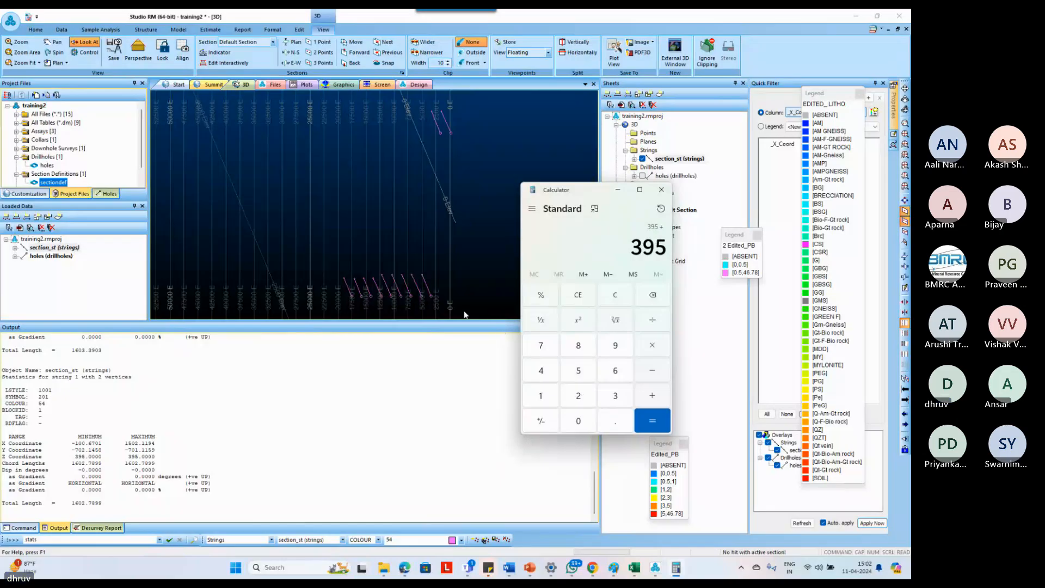
{"action": "key", "text": "Escape"}
Query the lower-row string with BLOCKID 3 and add 395 and 430.5169 in Calculator to obtain the vertical shift.
{"action": "left_click", "coordinate": [430, 293]}
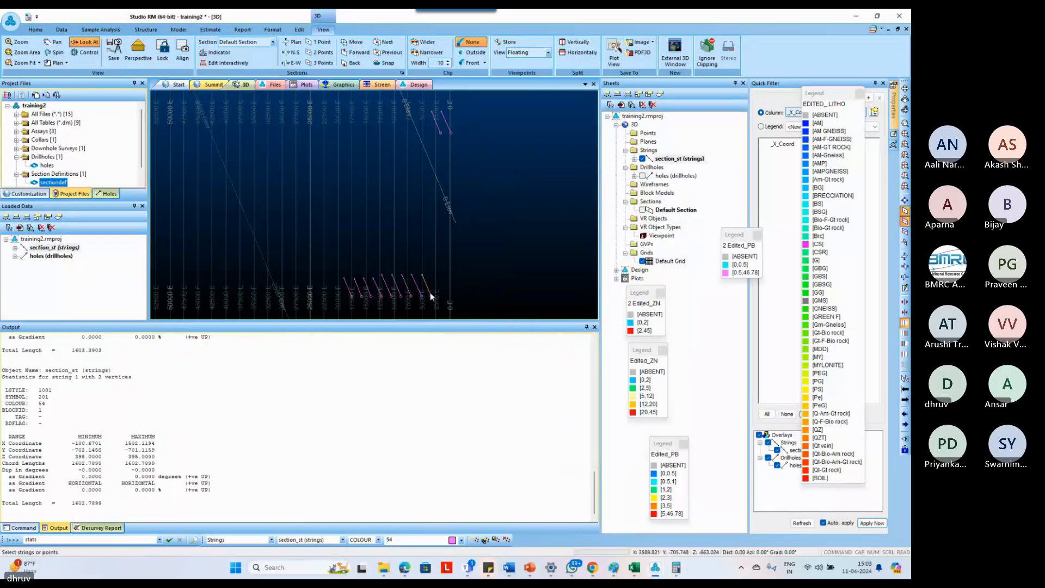
{"action": "left_click", "coordinate": [430, 292]}
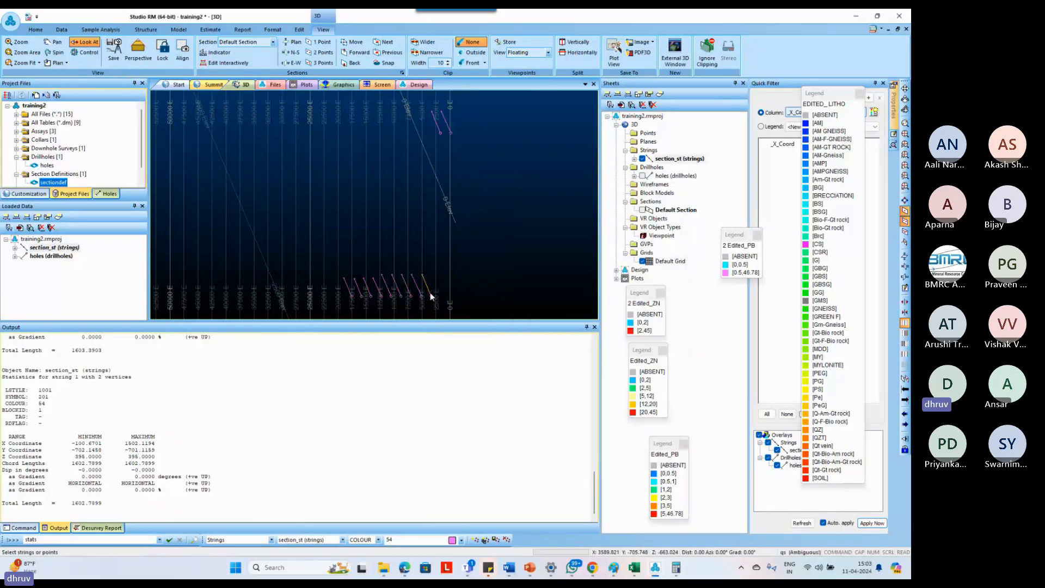
{"action": "left_click", "coordinate": [675, 568]}
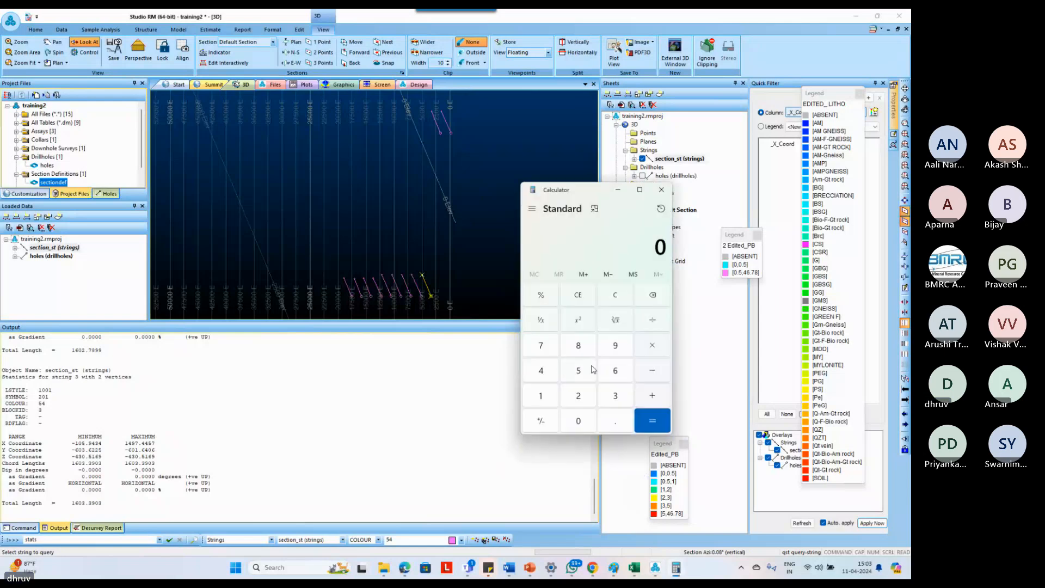
{"action": "left_click", "coordinate": [615, 396]}
{"action": "left_click", "coordinate": [615, 346]}
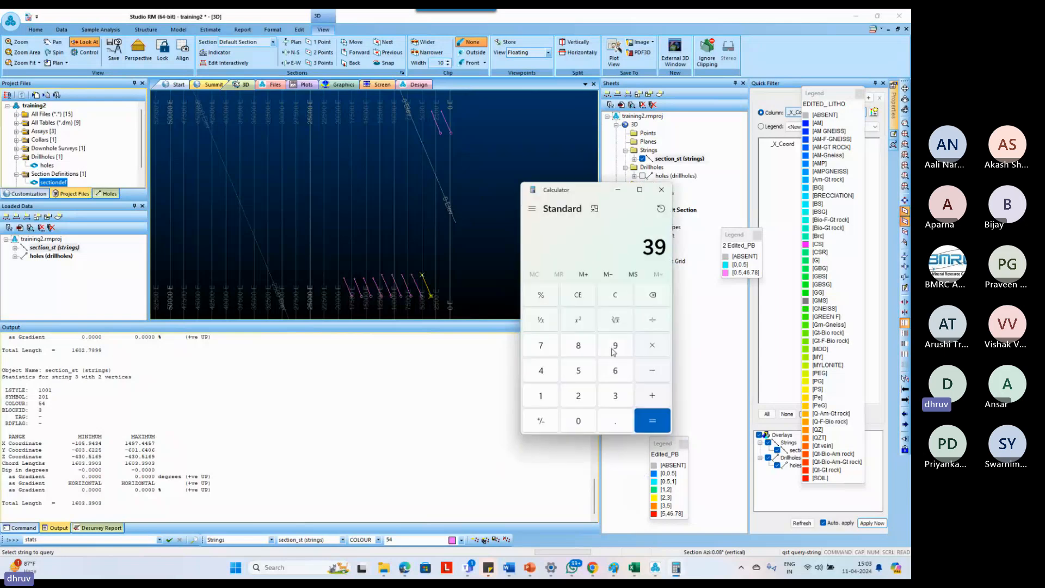
{"action": "left_click", "coordinate": [578, 371]}
{"action": "left_click", "coordinate": [653, 396]}
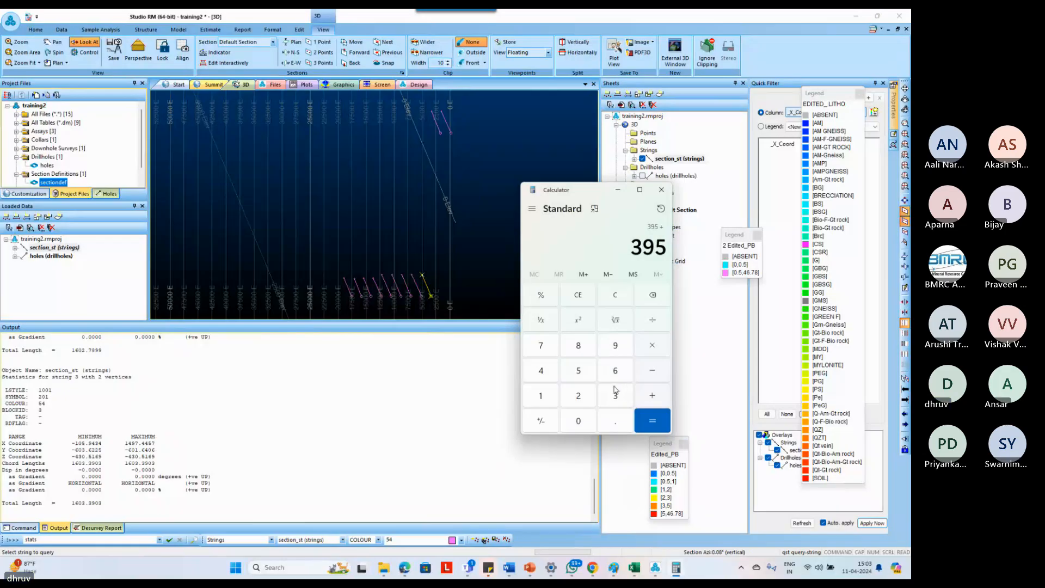
{"action": "type", "text": "43"}
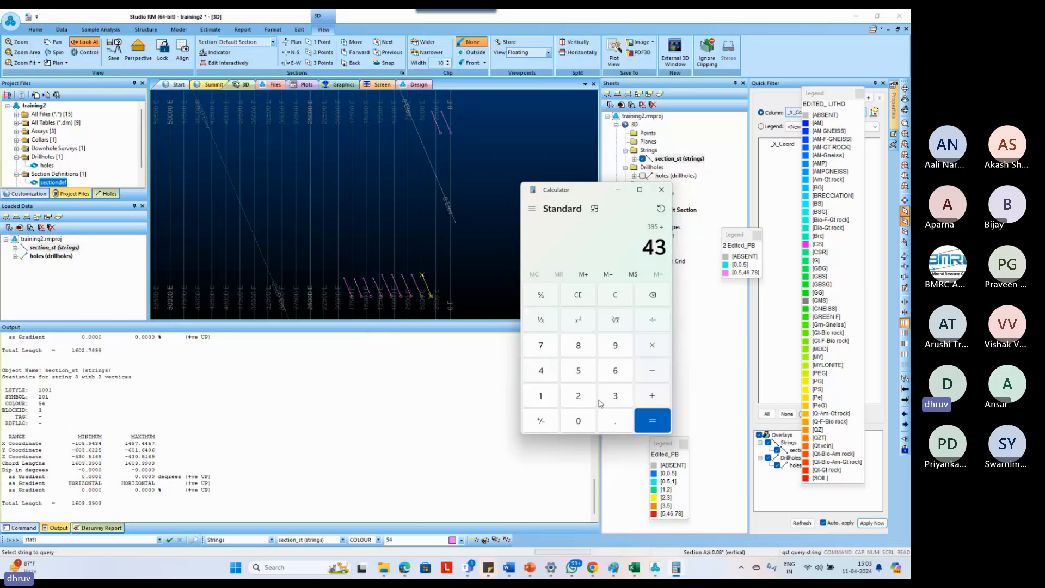
{"action": "type", "text": "0."}
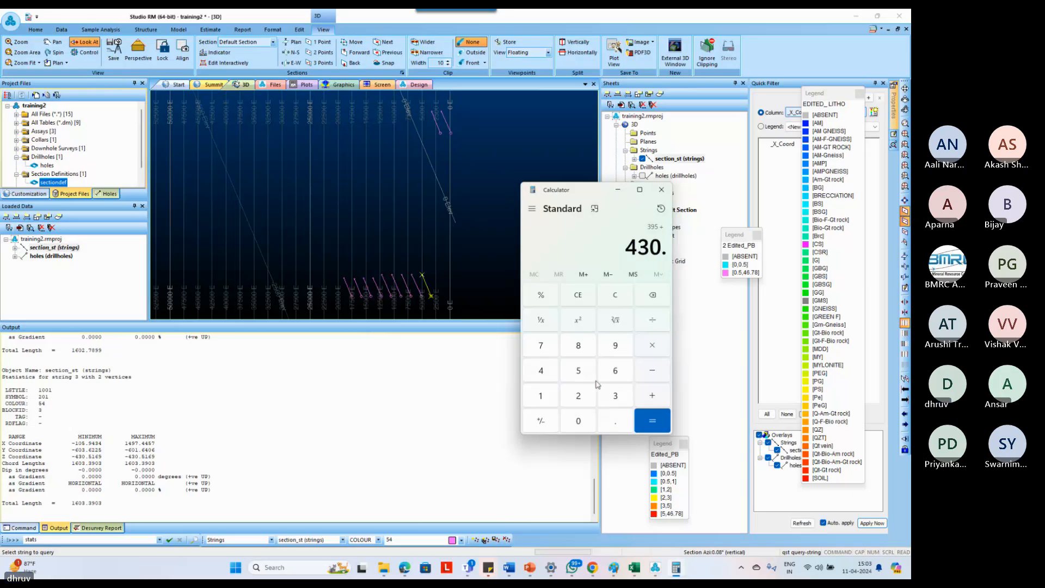
{"action": "type", "text": "51"}
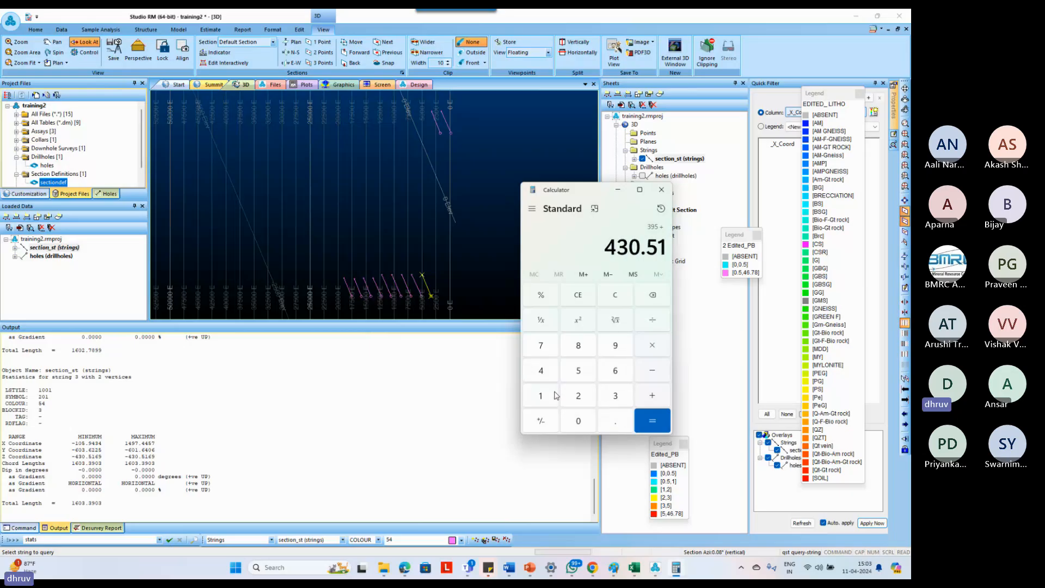
{"action": "type", "text": "69"}
{"action": "key", "text": "Return"}
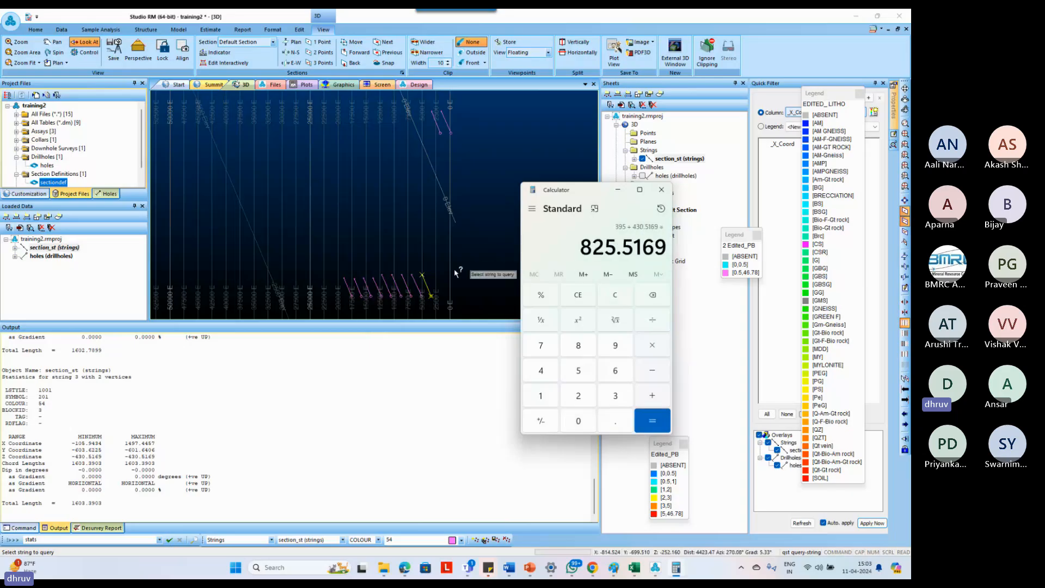
Translate the lower row of section strings by 825.5169 in Z, with no X or Y shift and without keeping the originals.
{"action": "key", "text": "Escape"}
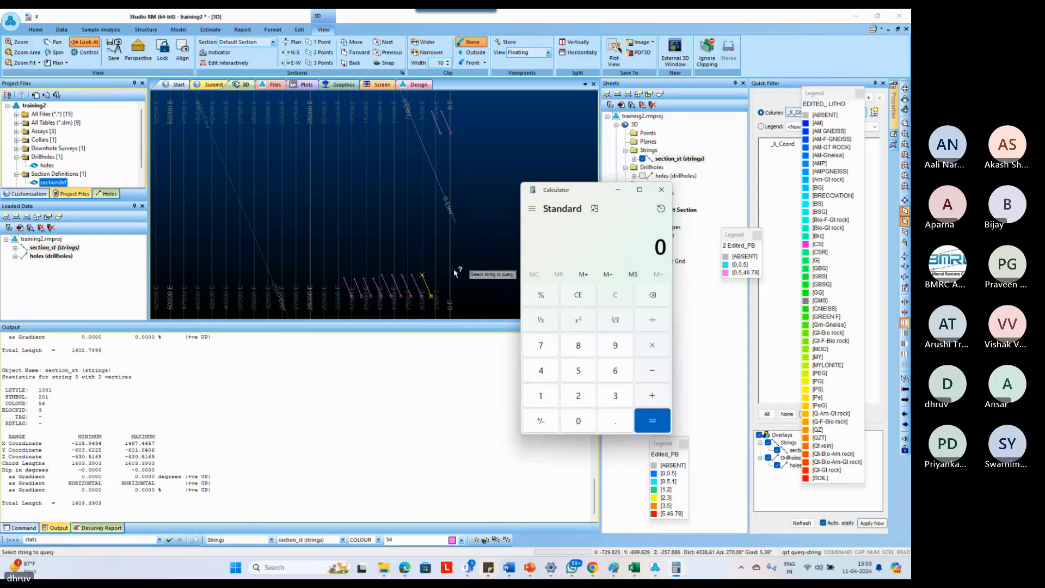
{"action": "left_click", "coordinate": [442, 285]}
{"action": "key", "text": "Escape"}
{"action": "left_click_drag", "start_coordinate": [442, 282], "coordinate": [349, 300]}
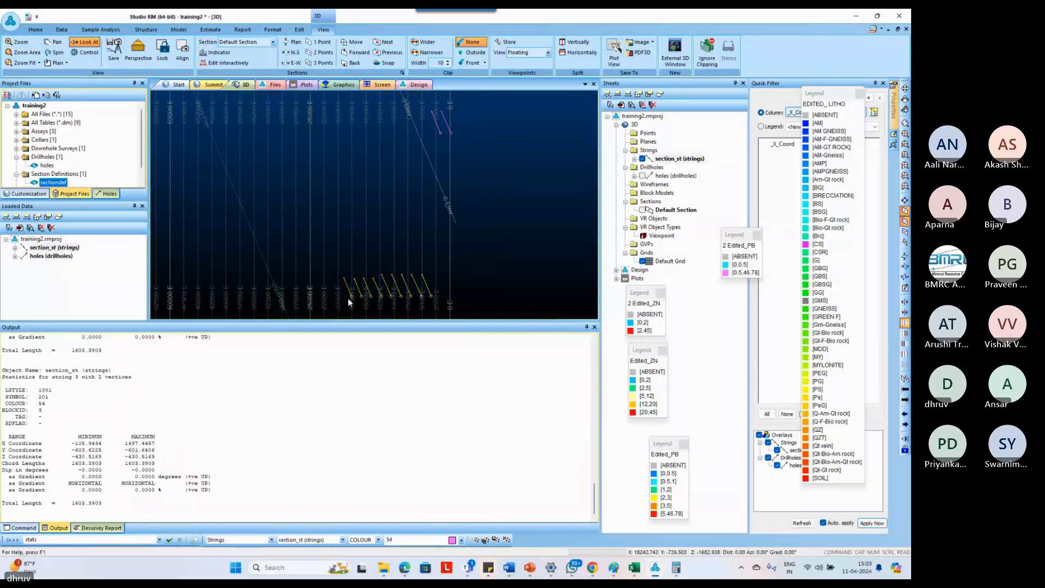
{"action": "type", "text": "tra translate-string-opt"}
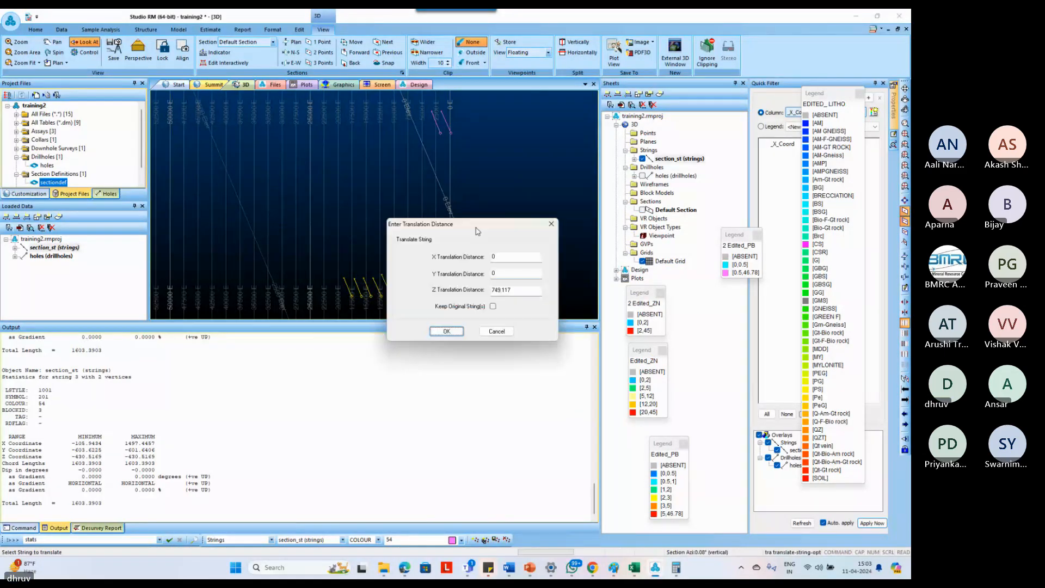
{"action": "left_click_drag", "start_coordinate": [475, 227], "coordinate": [535, 222]}
{"action": "left_click_drag", "start_coordinate": [576, 284], "coordinate": [530, 286]}
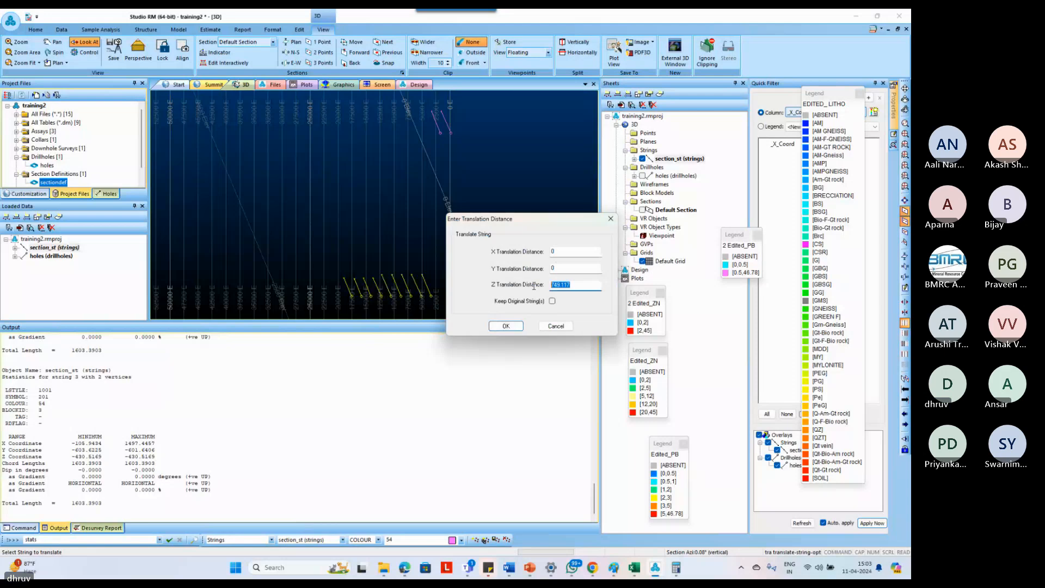
{"action": "type", "text": "82"}
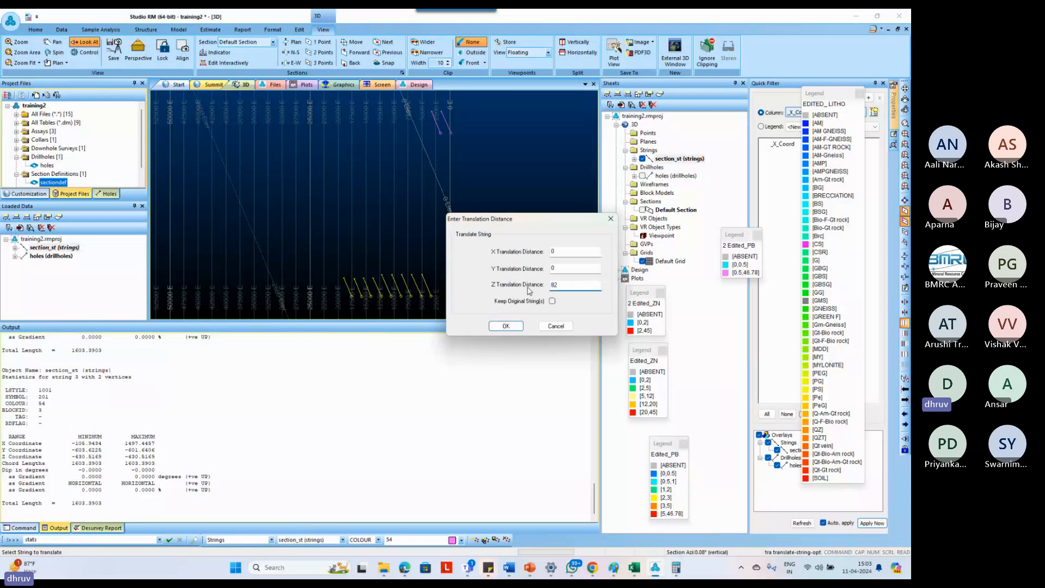
{"action": "type", "text": "5.5169"}
{"action": "left_click", "coordinate": [518, 324]}
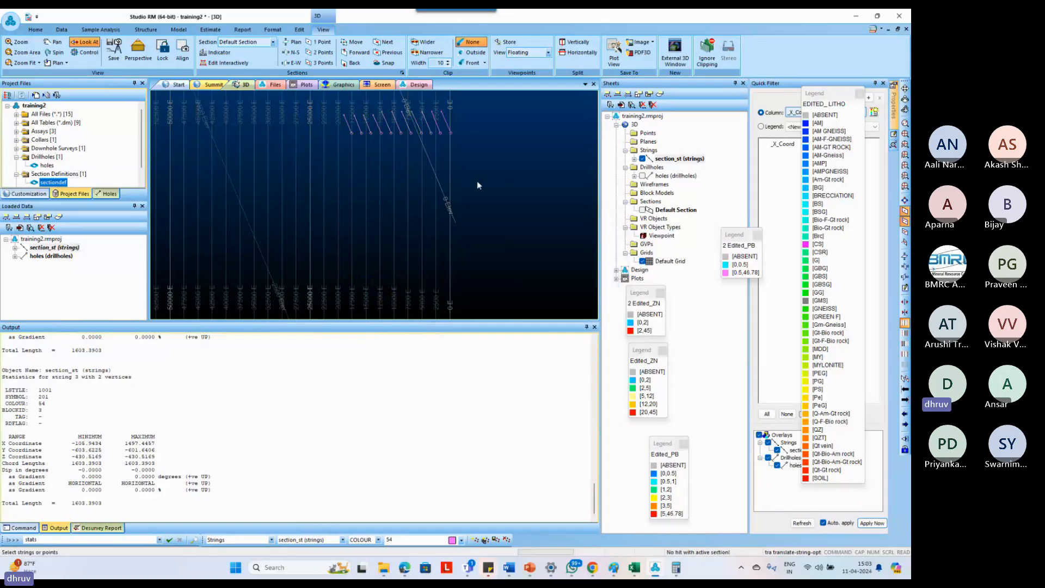
Check the aligned section strings from an oblique view and save the section_st strings object.
{"action": "left_click_drag", "start_coordinate": [478, 184], "coordinate": [446, 188]}
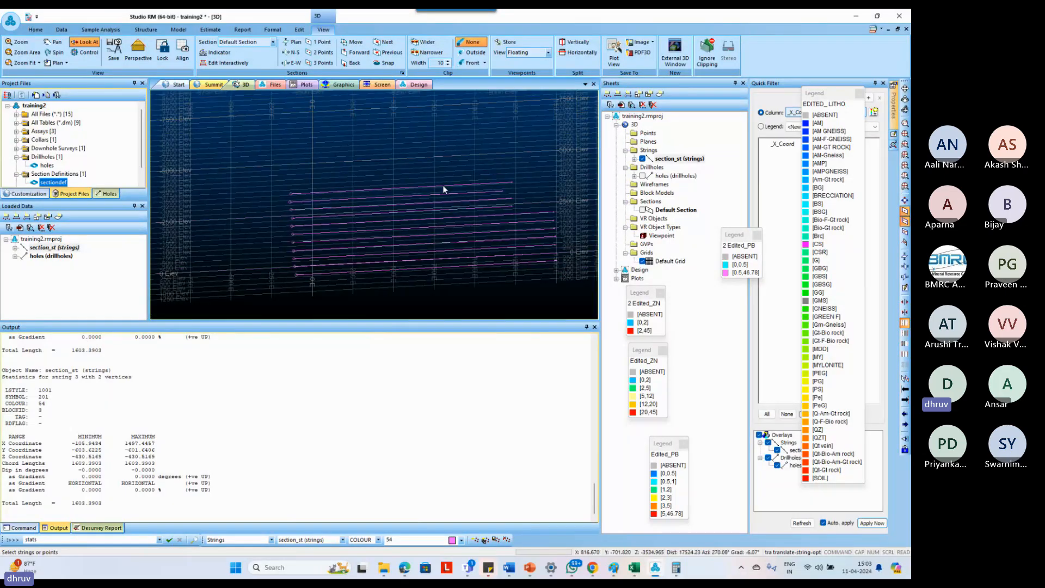
{"action": "scroll", "coordinate": [445, 190], "scroll_direction": "down", "scroll_amount": 1}
{"action": "mouse_move", "coordinate": [403, 571]}
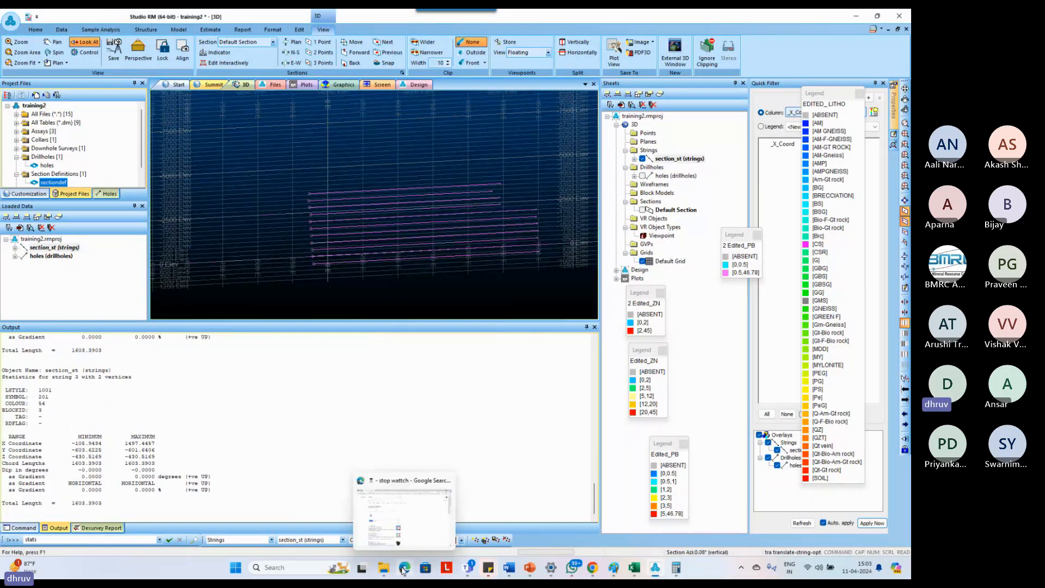
{"action": "left_click", "coordinate": [68, 247]}
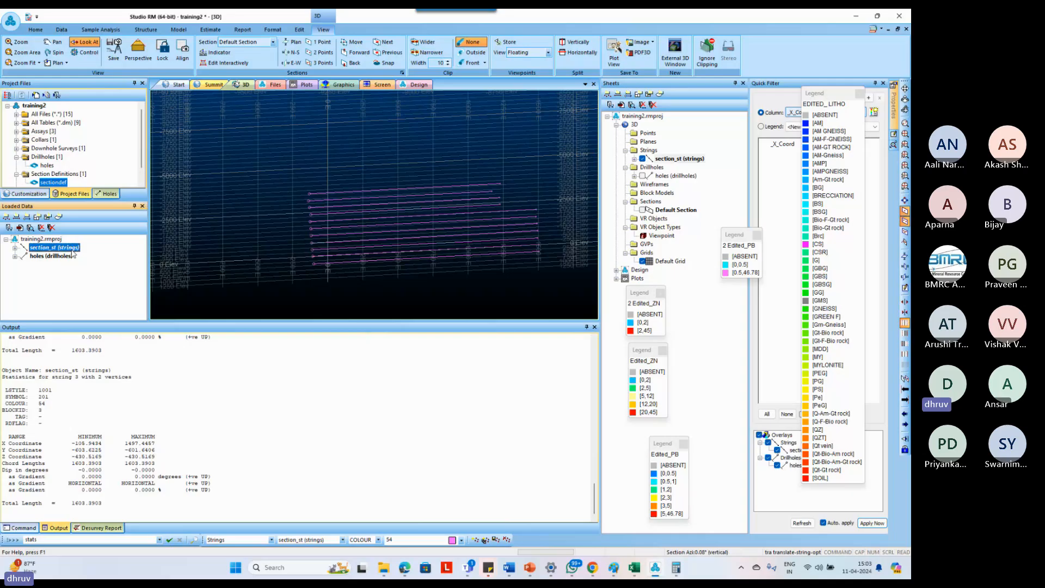
{"action": "right_click", "coordinate": [72, 250]}
{"action": "left_click", "coordinate": [89, 256]}
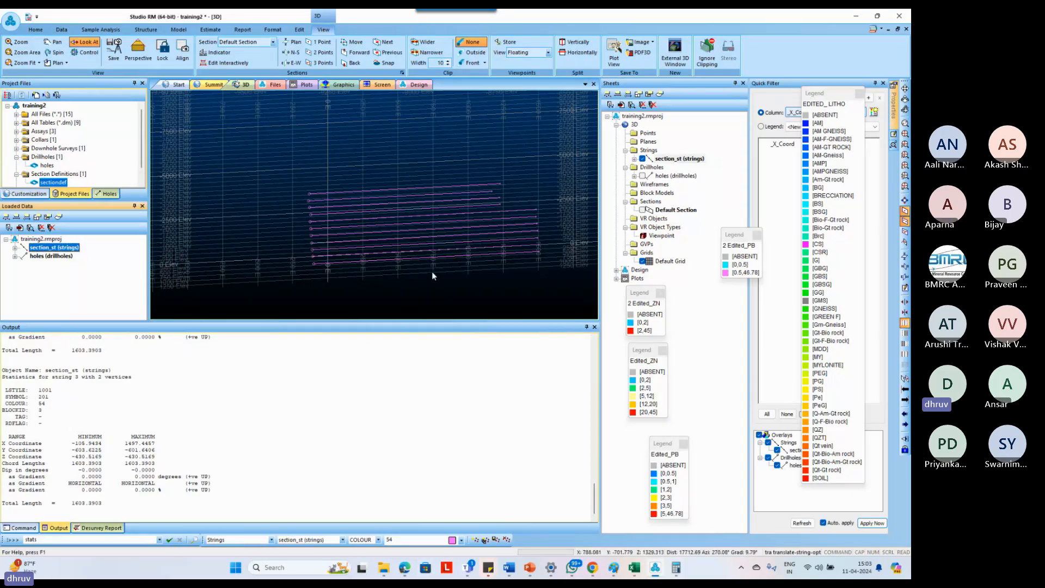
Inspect the full set of levelled section strings, then minimize Studio RM to switch to the Paint sketch.
{"action": "left_click_drag", "start_coordinate": [432, 271], "coordinate": [425, 278]}
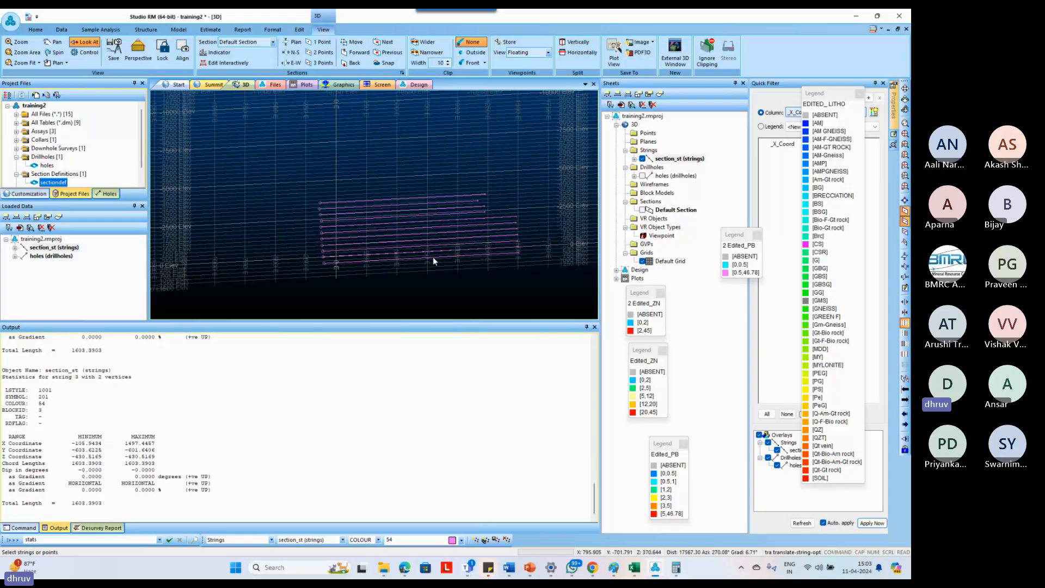
{"action": "scroll", "coordinate": [434, 258], "scroll_direction": "down", "scroll_amount": 1}
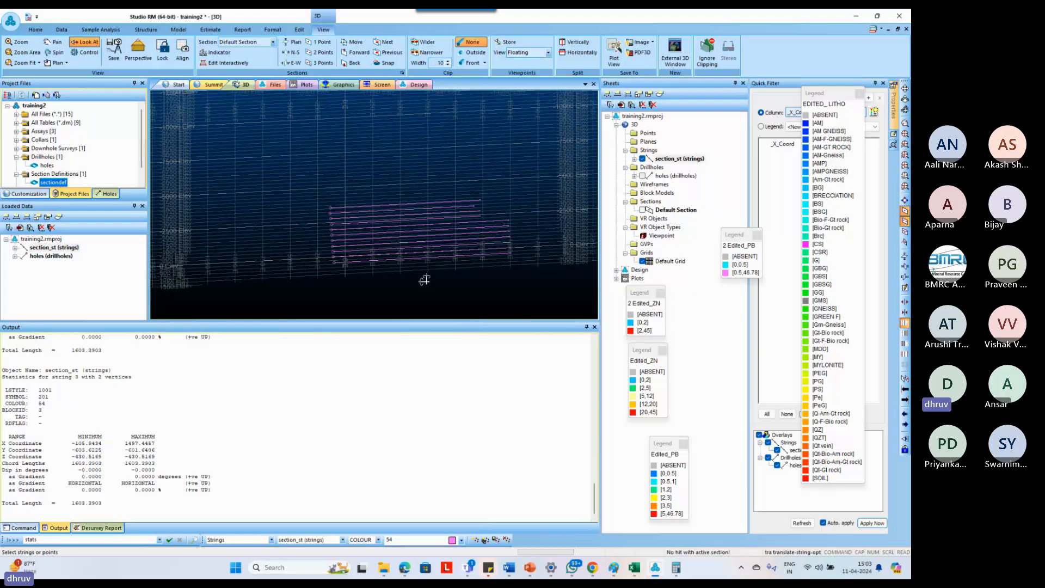
{"action": "left_click_drag", "start_coordinate": [425, 280], "coordinate": [426, 275], "text": "shift"}
{"action": "scroll", "coordinate": [426, 270], "scroll_direction": "down", "scroll_amount": 2}
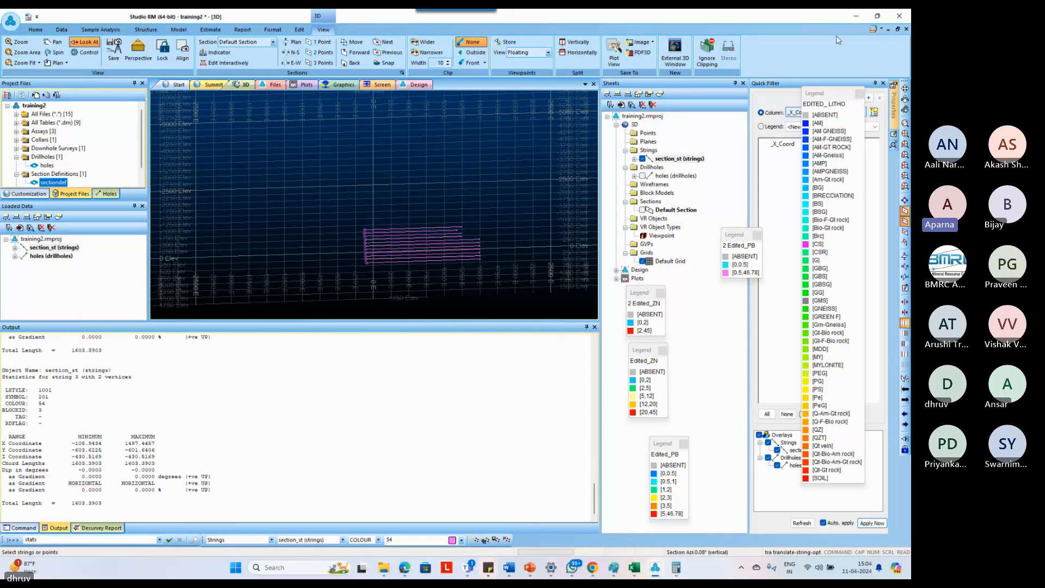
{"action": "left_click", "coordinate": [854, 16]}
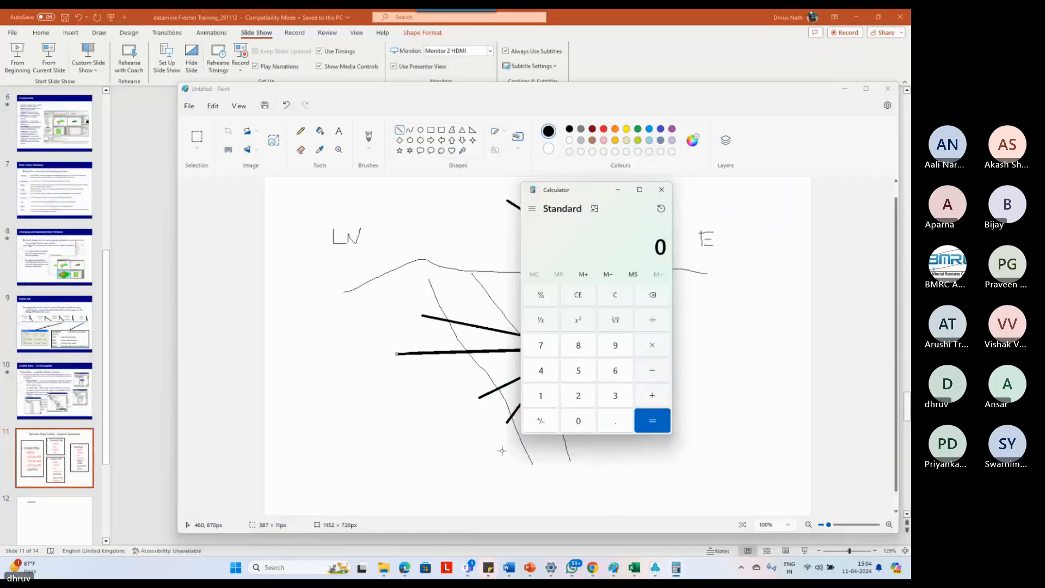